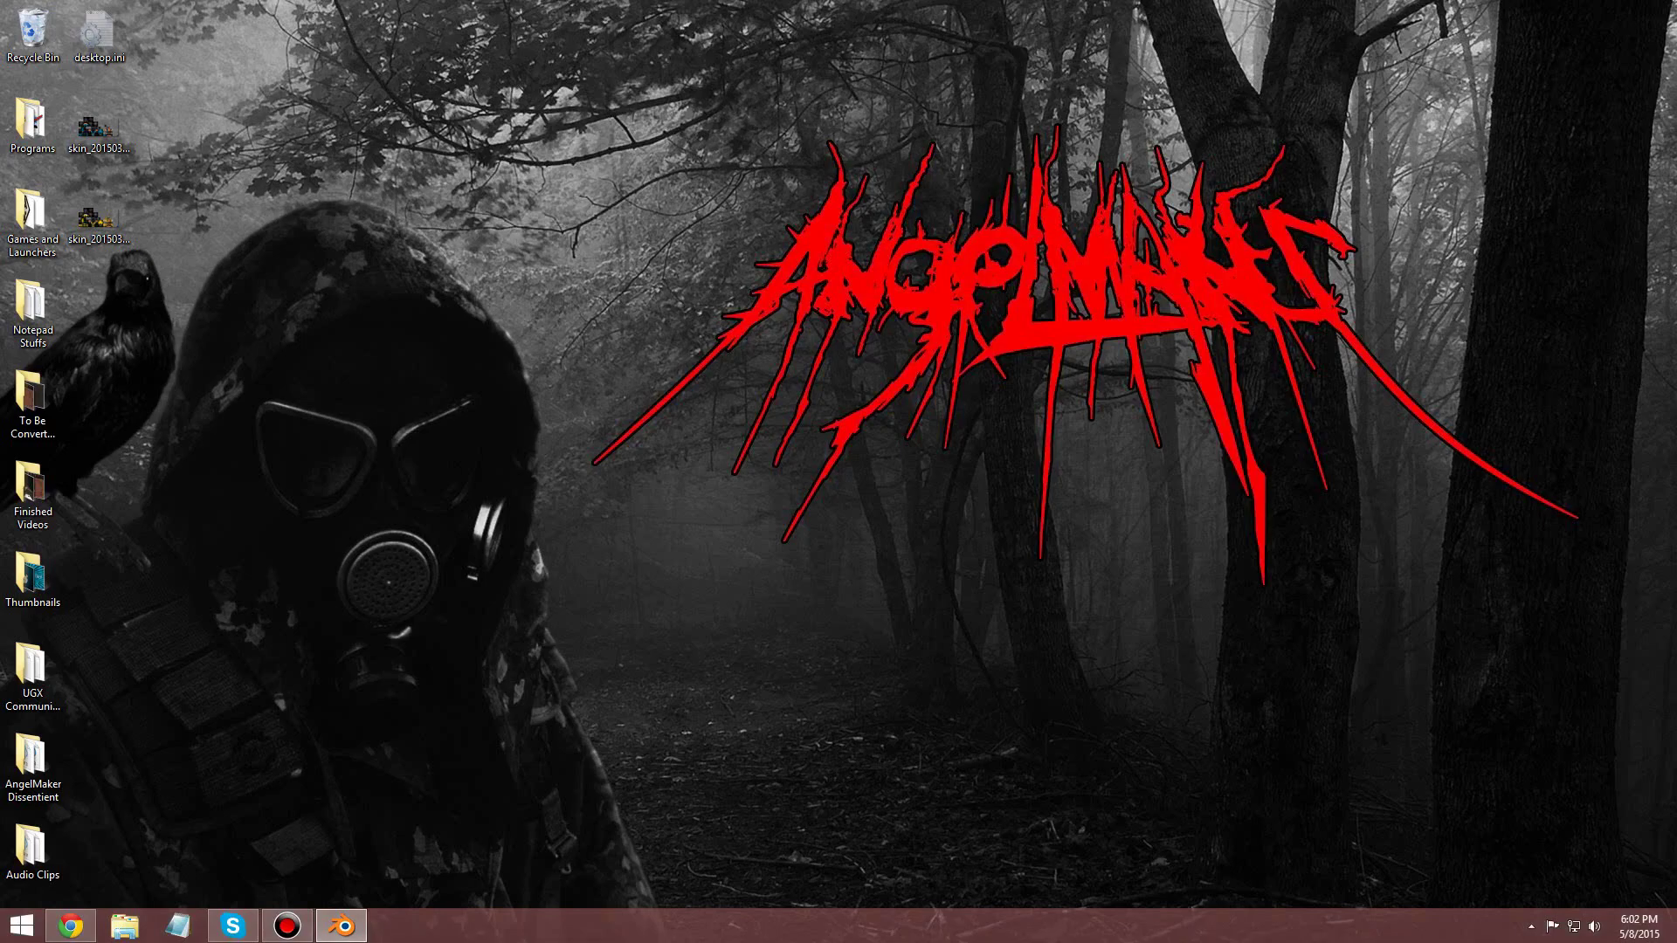
{"action": "left_click_drag", "start_coordinate": [345, 401], "coordinate": [91, 78]}
{"action": "left_click", "coordinate": [179, 166]}
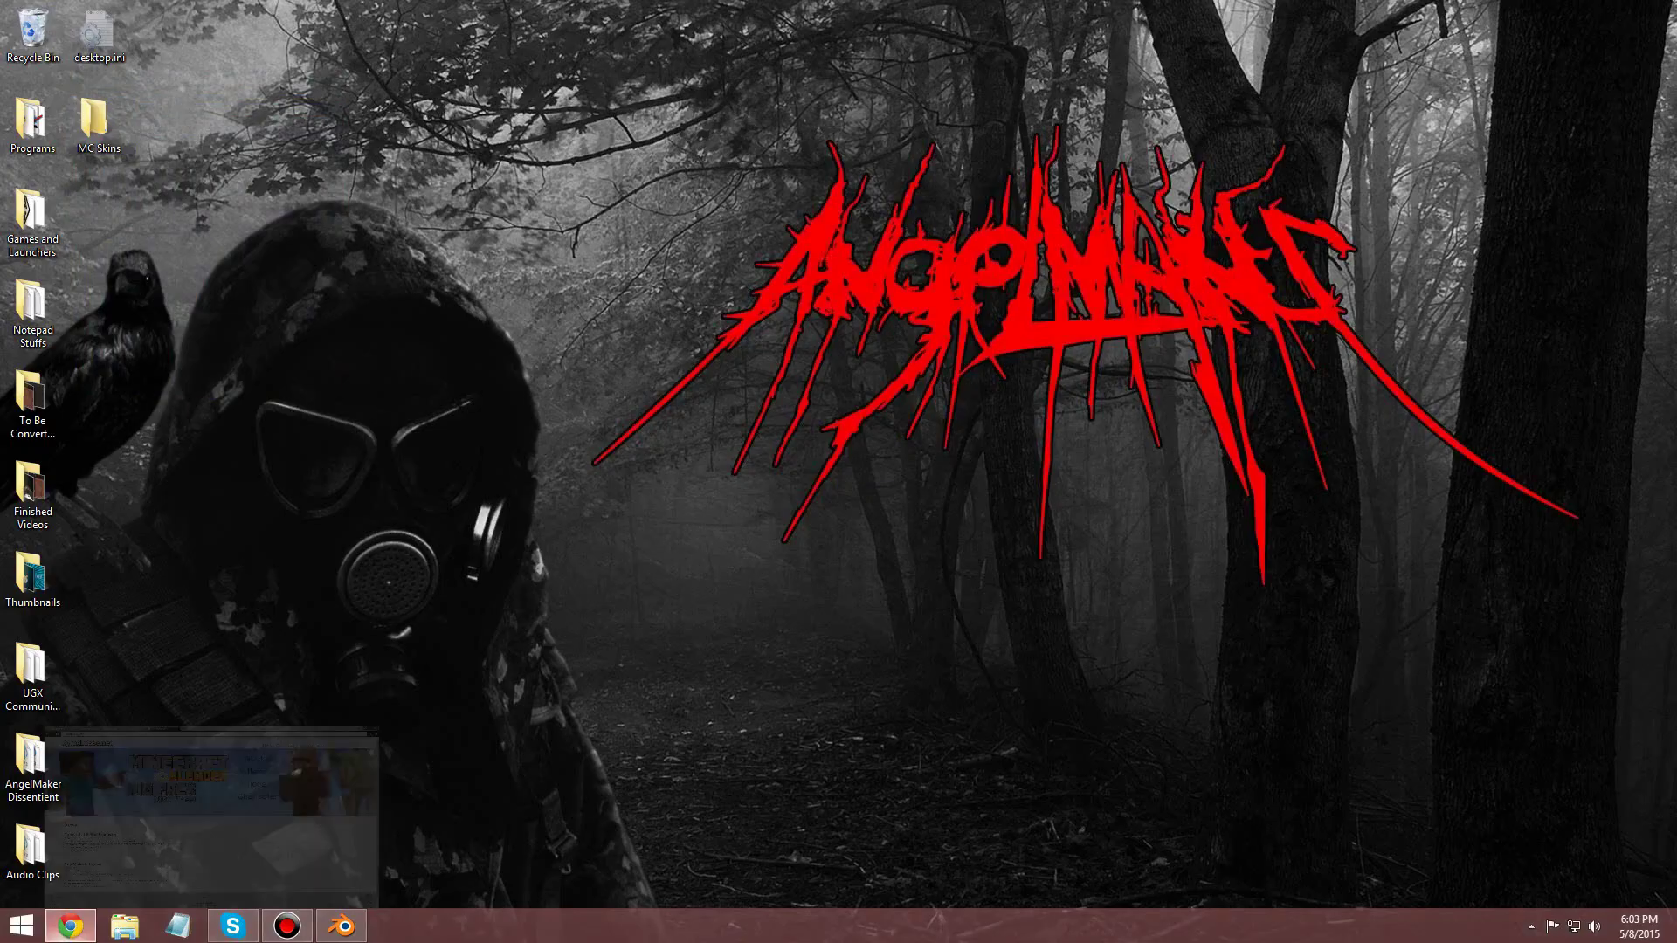
Step: Switch to Chrome and look at the blender.org home page and its address
{"action": "left_click", "coordinate": [72, 928]}
{"action": "left_click", "coordinate": [92, 10]}
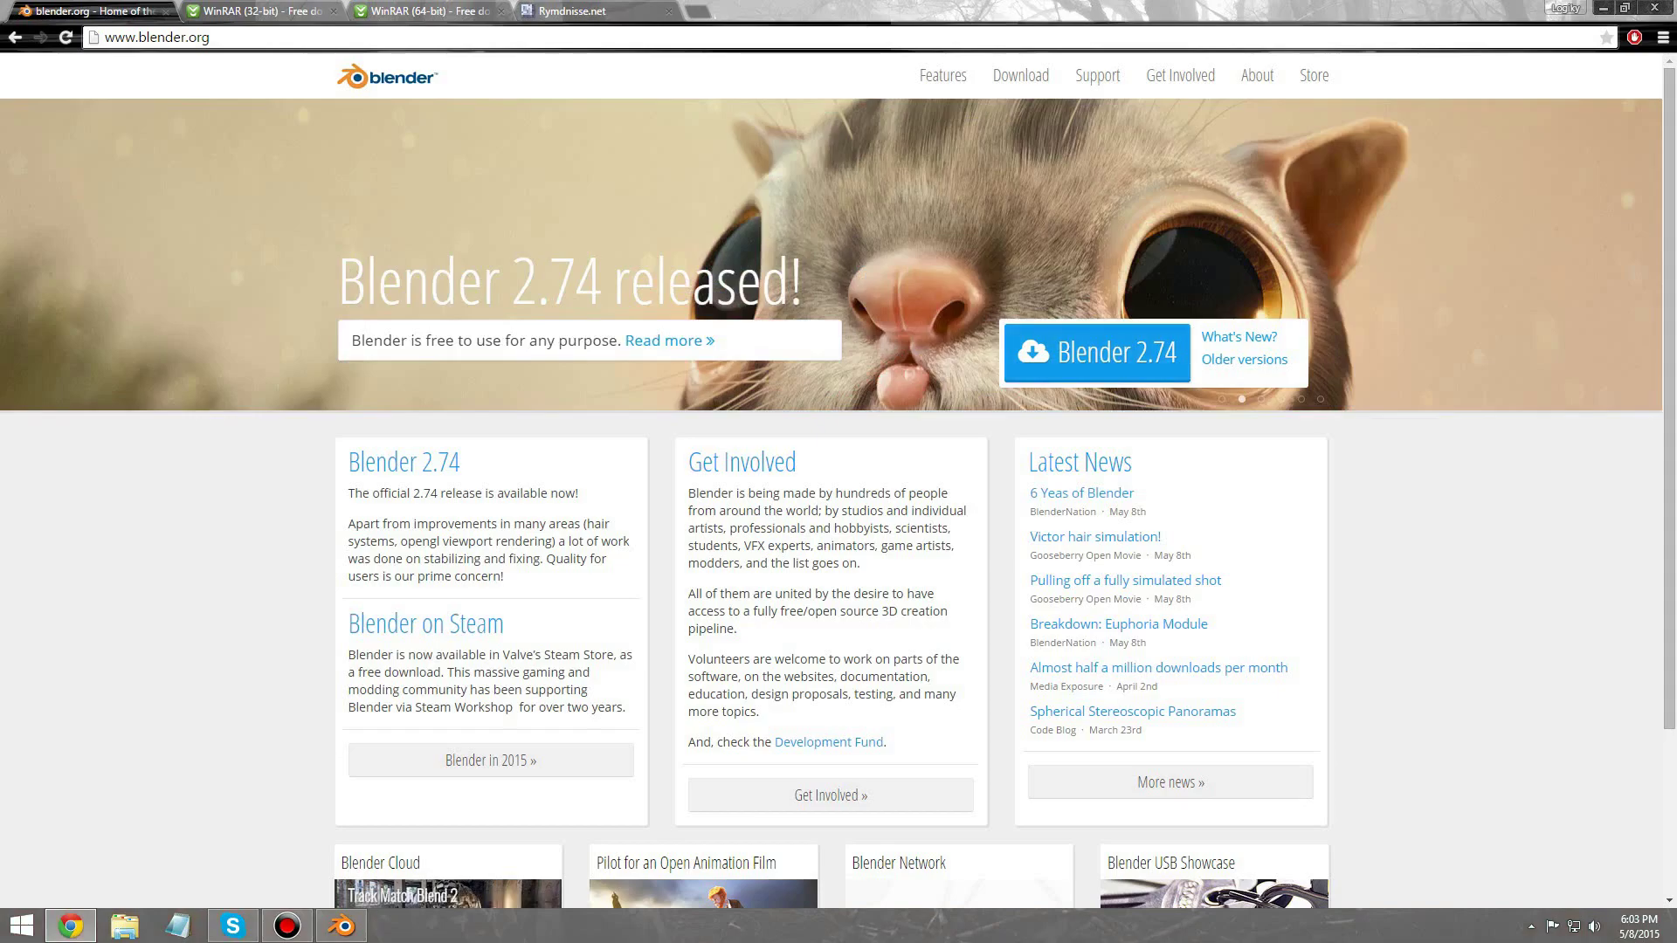
{"action": "left_click", "coordinate": [212, 38]}
{"action": "left_click", "coordinate": [212, 37]}
{"action": "left_click_drag", "start_coordinate": [229, 38], "coordinate": [103, 37]}
{"action": "left_click", "coordinate": [559, 227]}
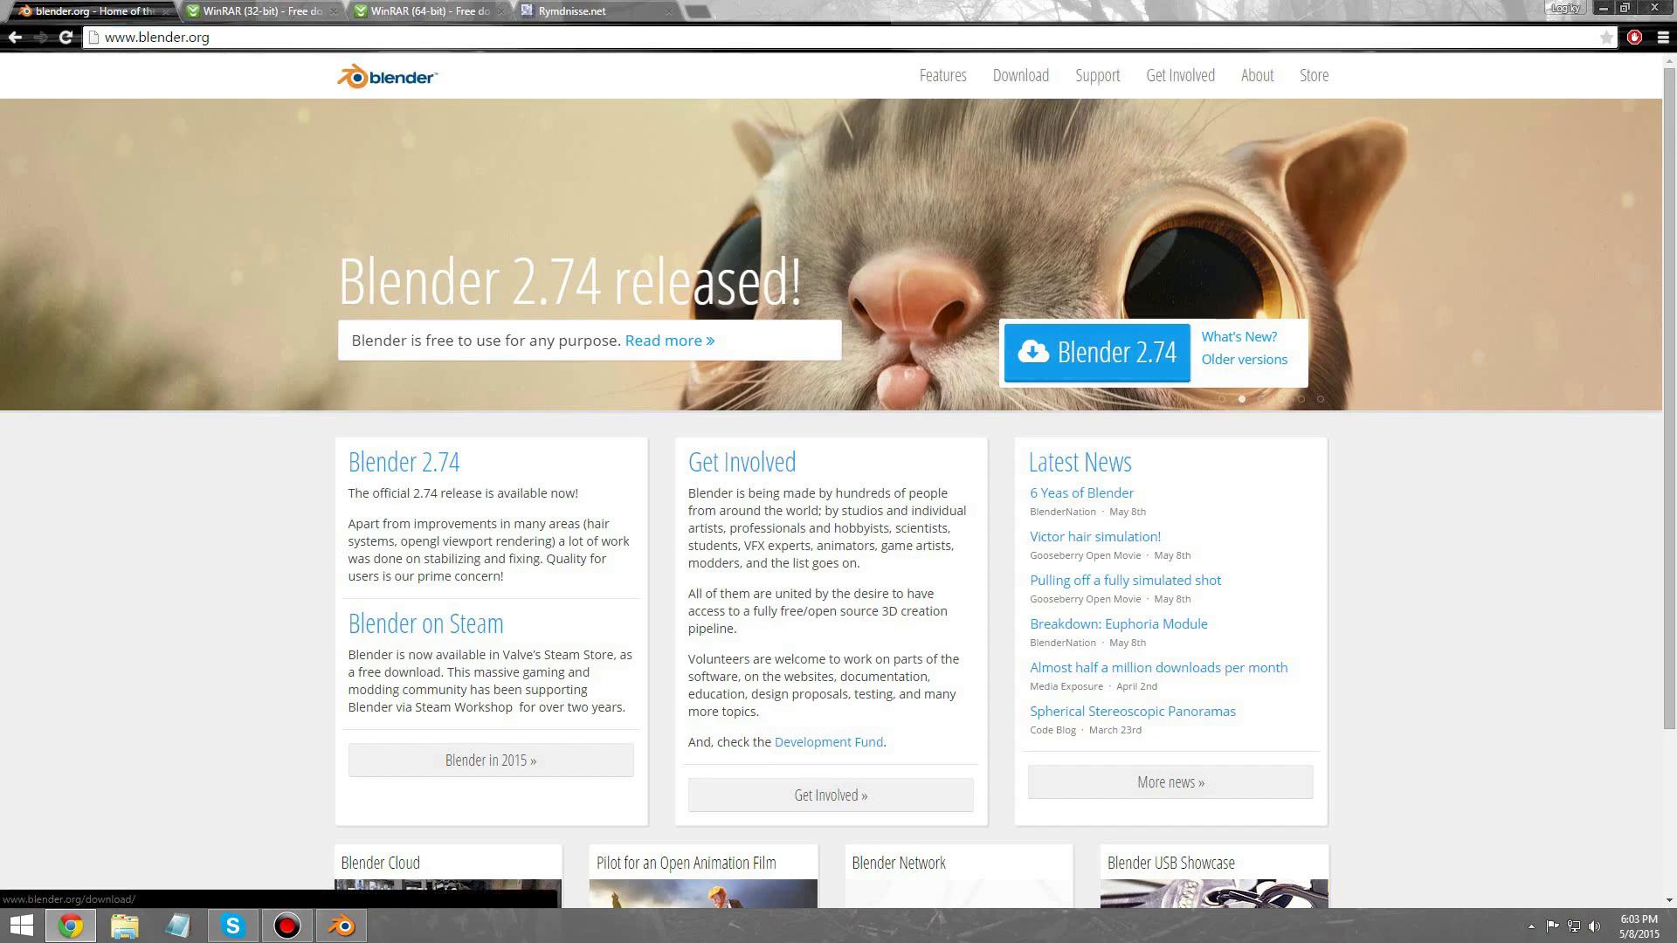
Step: Open the Blender 2.74 download page and examine the Windows installer and .ZIP options for 64 bit and 32 bit
{"action": "left_click", "coordinate": [1097, 353]}
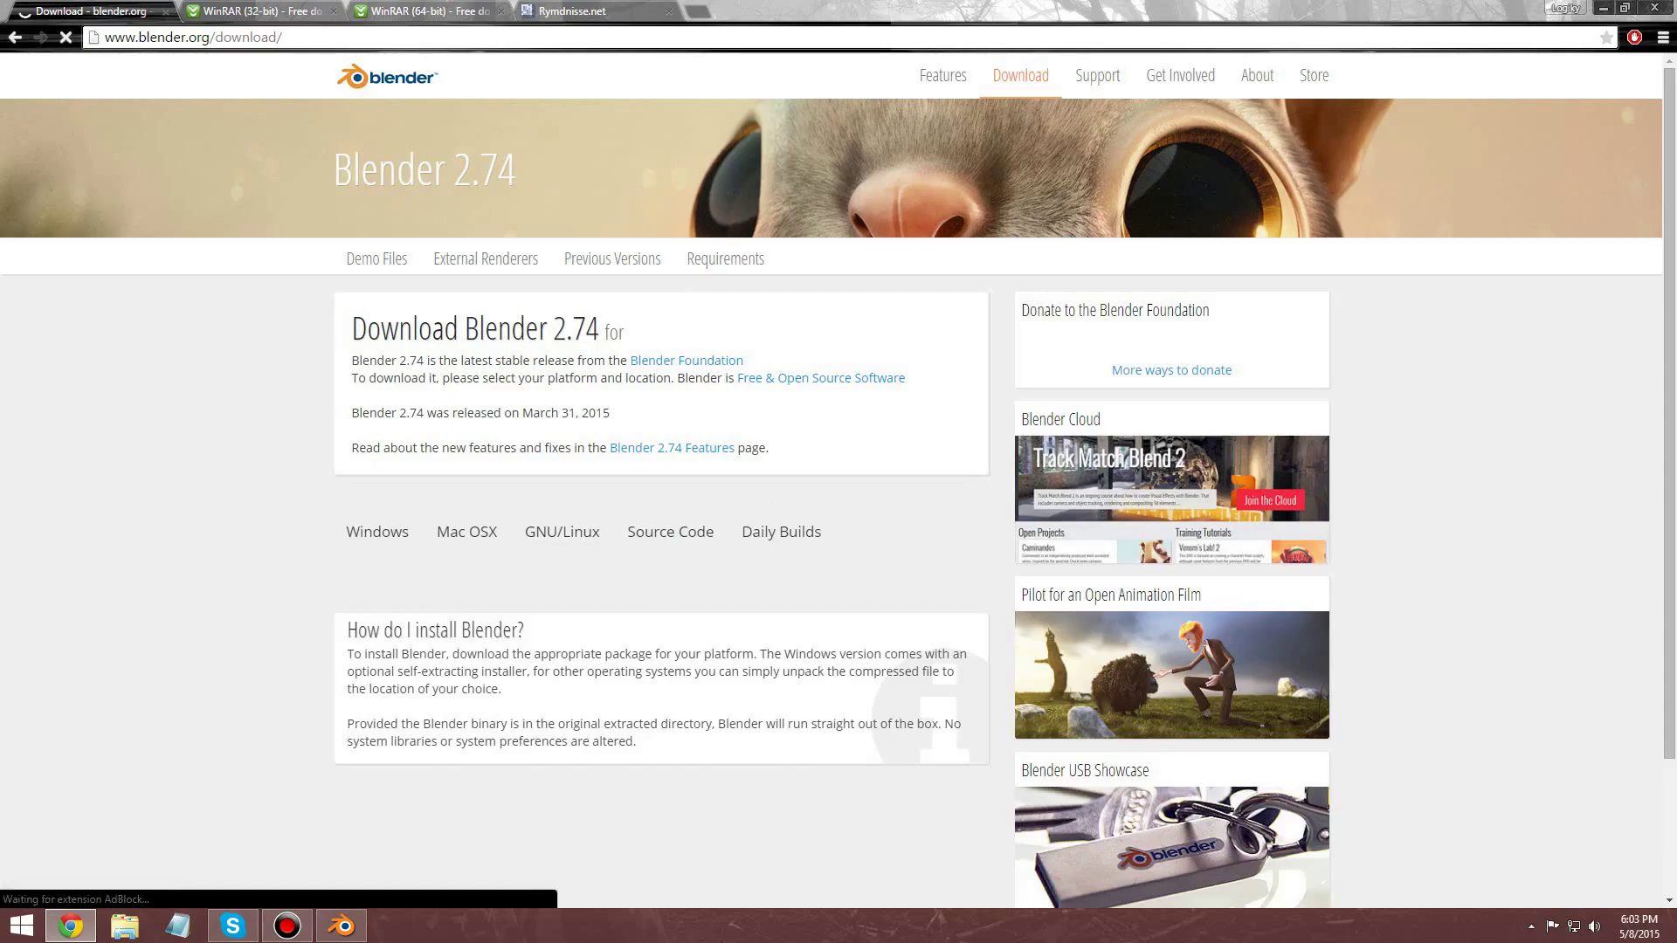
{"action": "scroll", "coordinate": [831, 503], "scroll_direction": "down", "scroll_amount": 1}
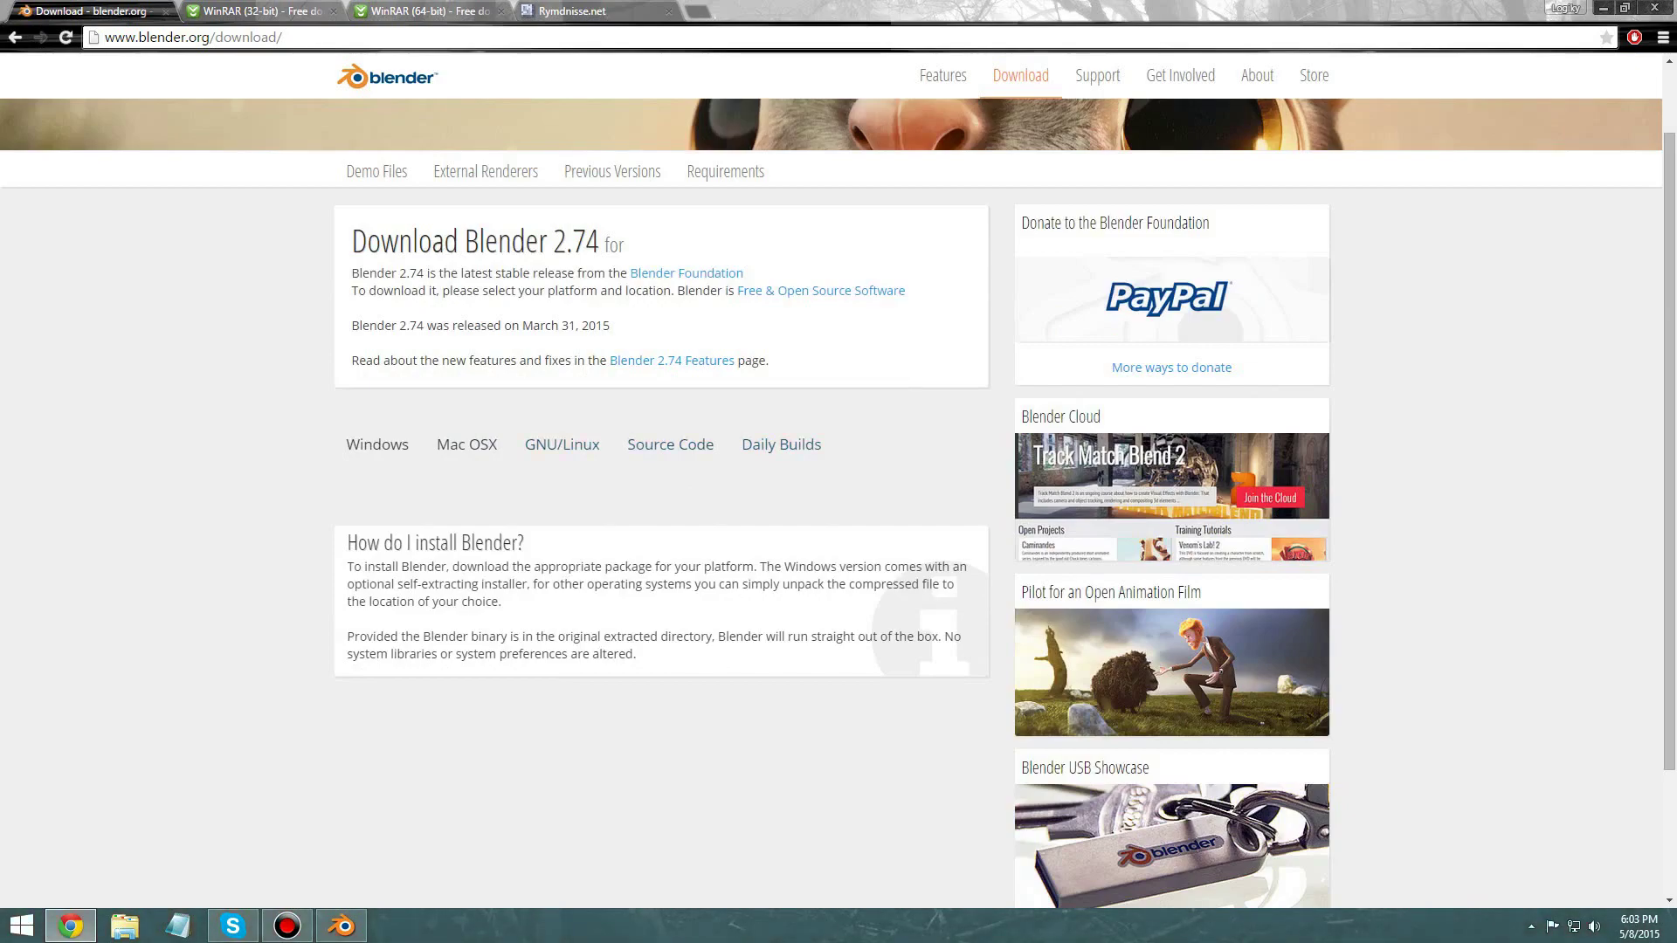
{"action": "left_click", "coordinate": [378, 445]}
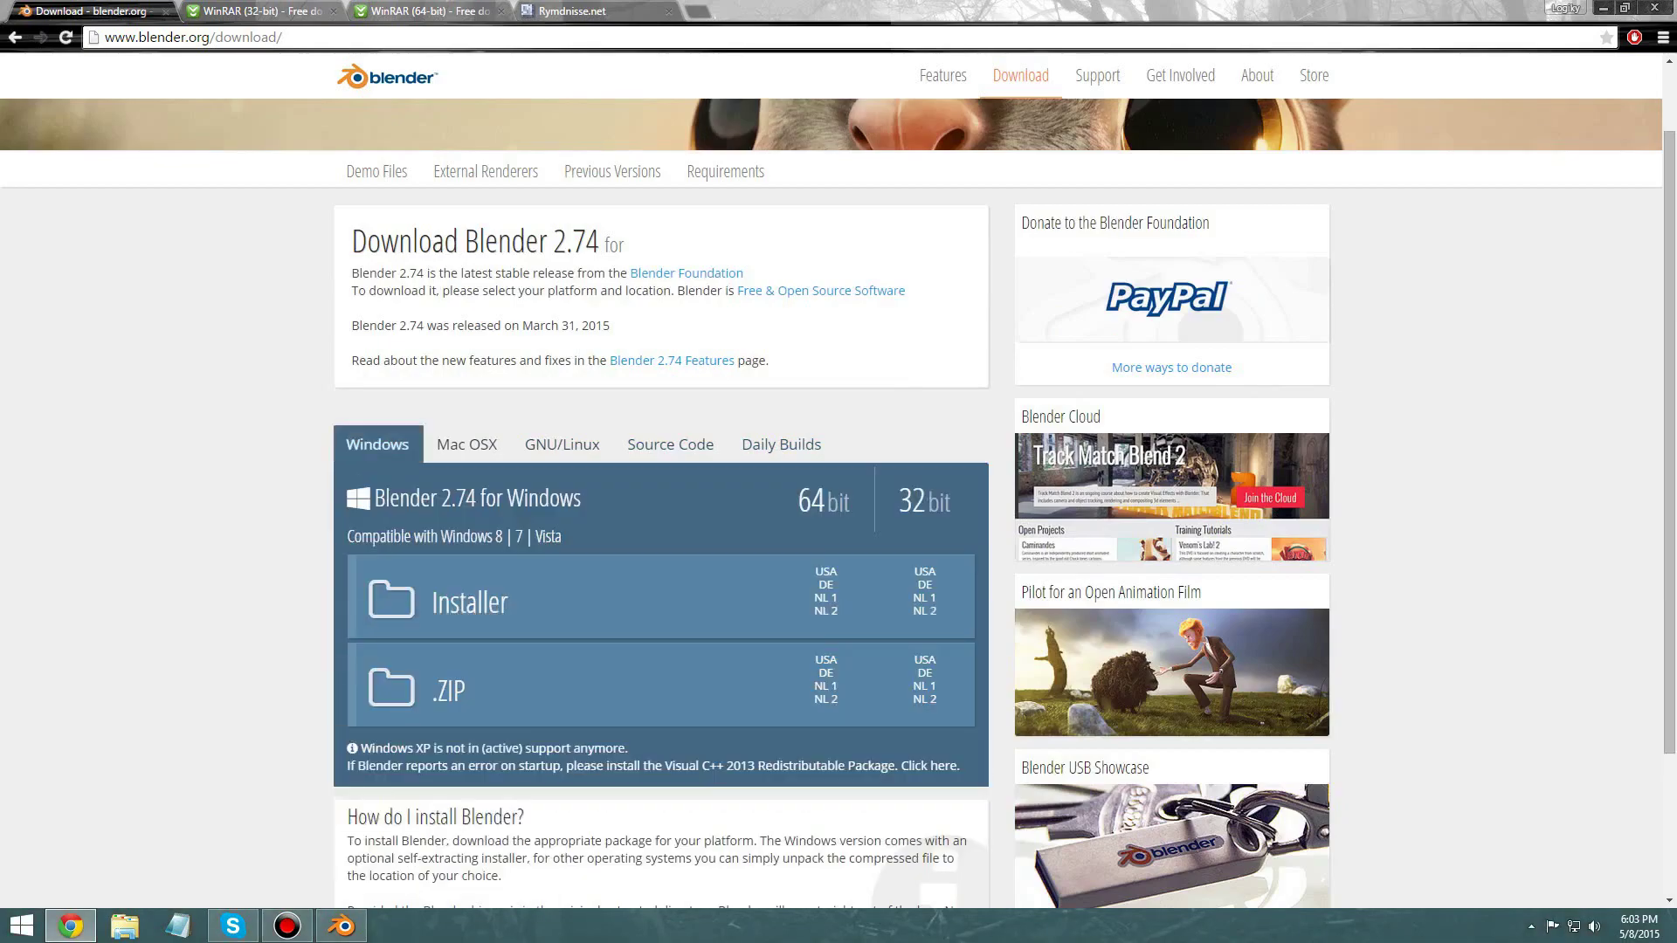
{"action": "scroll", "coordinate": [873, 507], "scroll_direction": "down", "scroll_amount": 2}
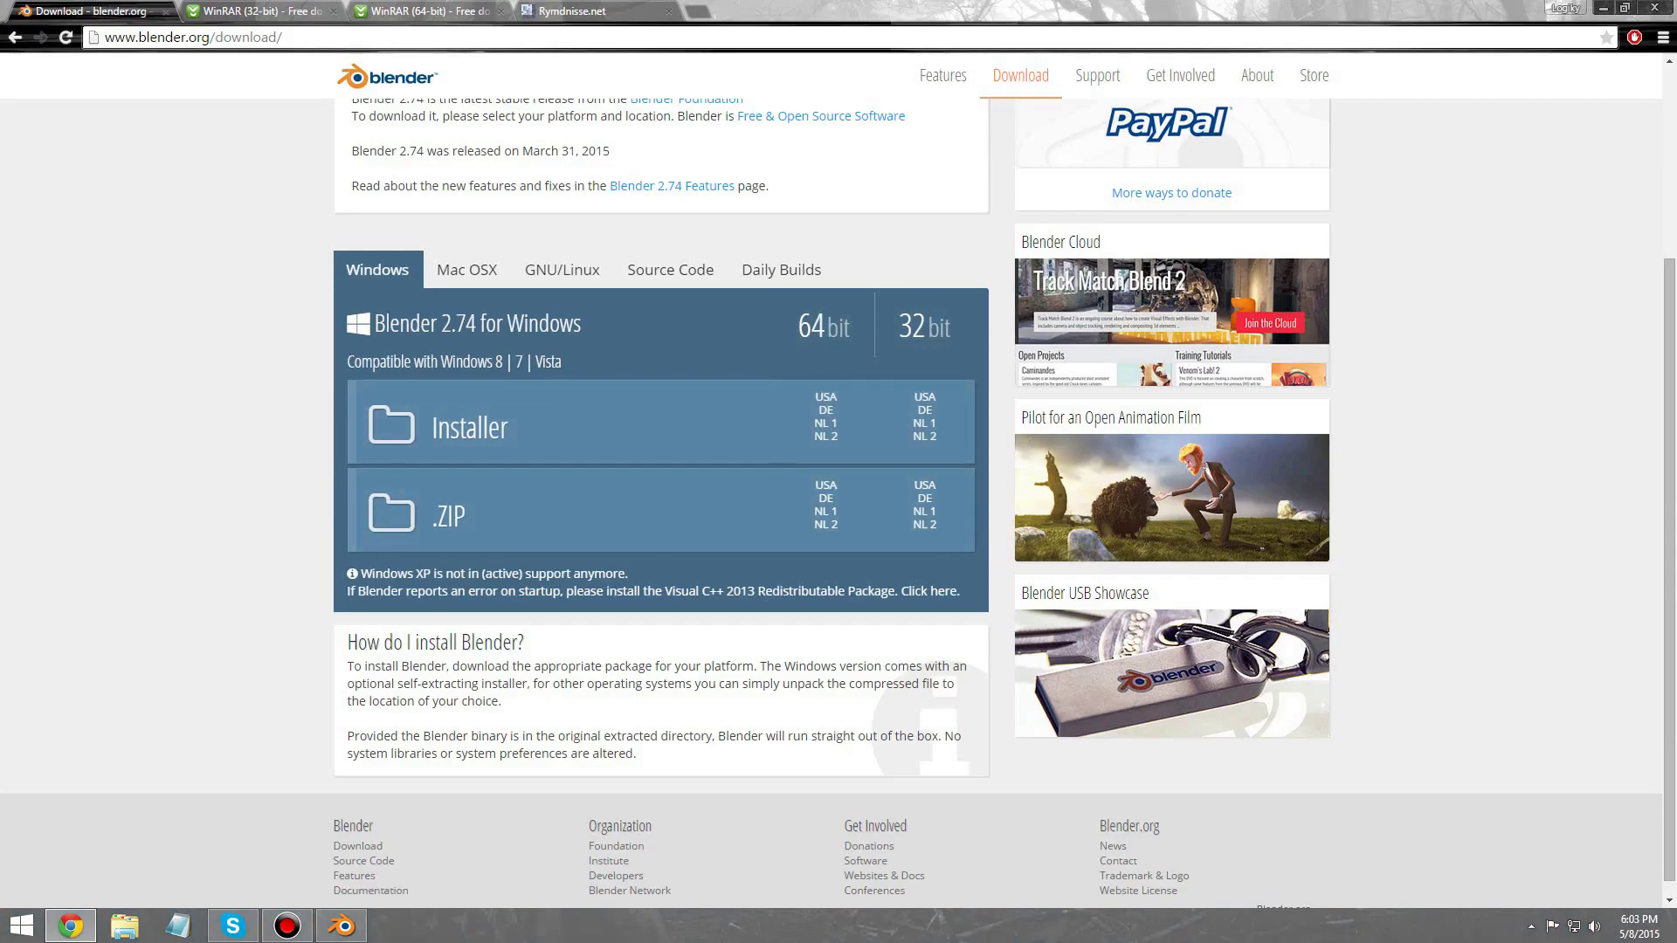
{"action": "scroll", "coordinate": [832, 489], "scroll_direction": "up", "scroll_amount": 3}
{"action": "scroll", "coordinate": [832, 490], "scroll_direction": "down", "scroll_amount": 4}
{"action": "scroll", "coordinate": [832, 489], "scroll_direction": "up", "scroll_amount": 4}
{"action": "scroll", "coordinate": [831, 489], "scroll_direction": "down", "scroll_amount": 3}
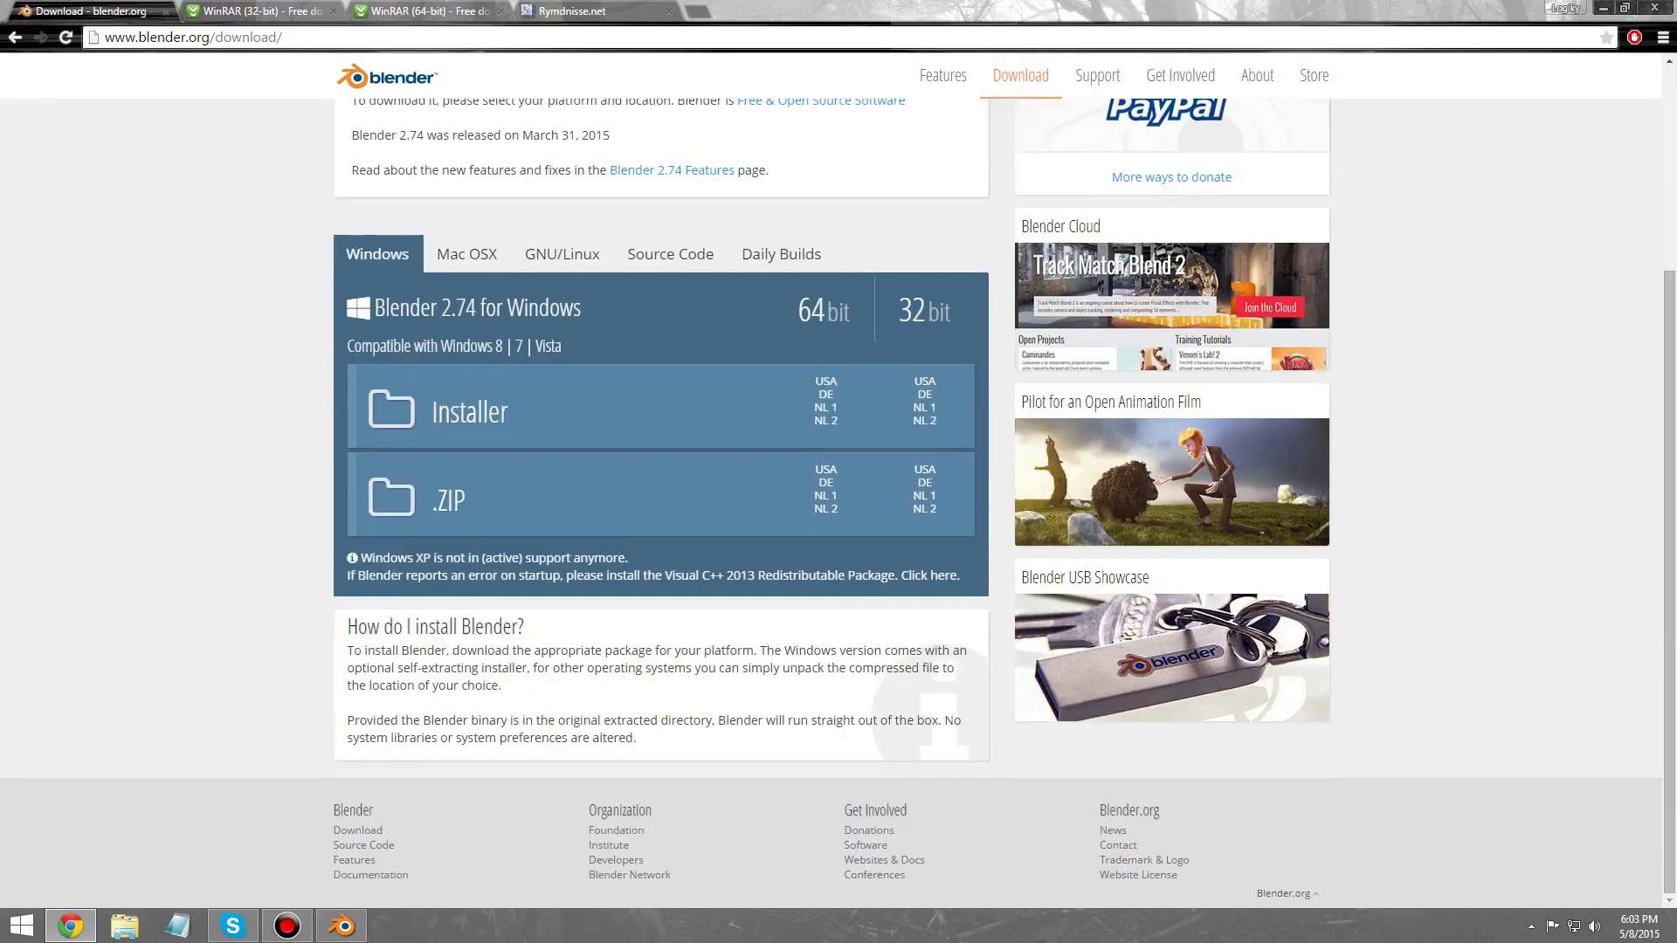
Step: Close the Blender download page and view the CNET download pages for WinRAR 64-bit and 32-bit
{"action": "key", "text": "ctrl+w"}
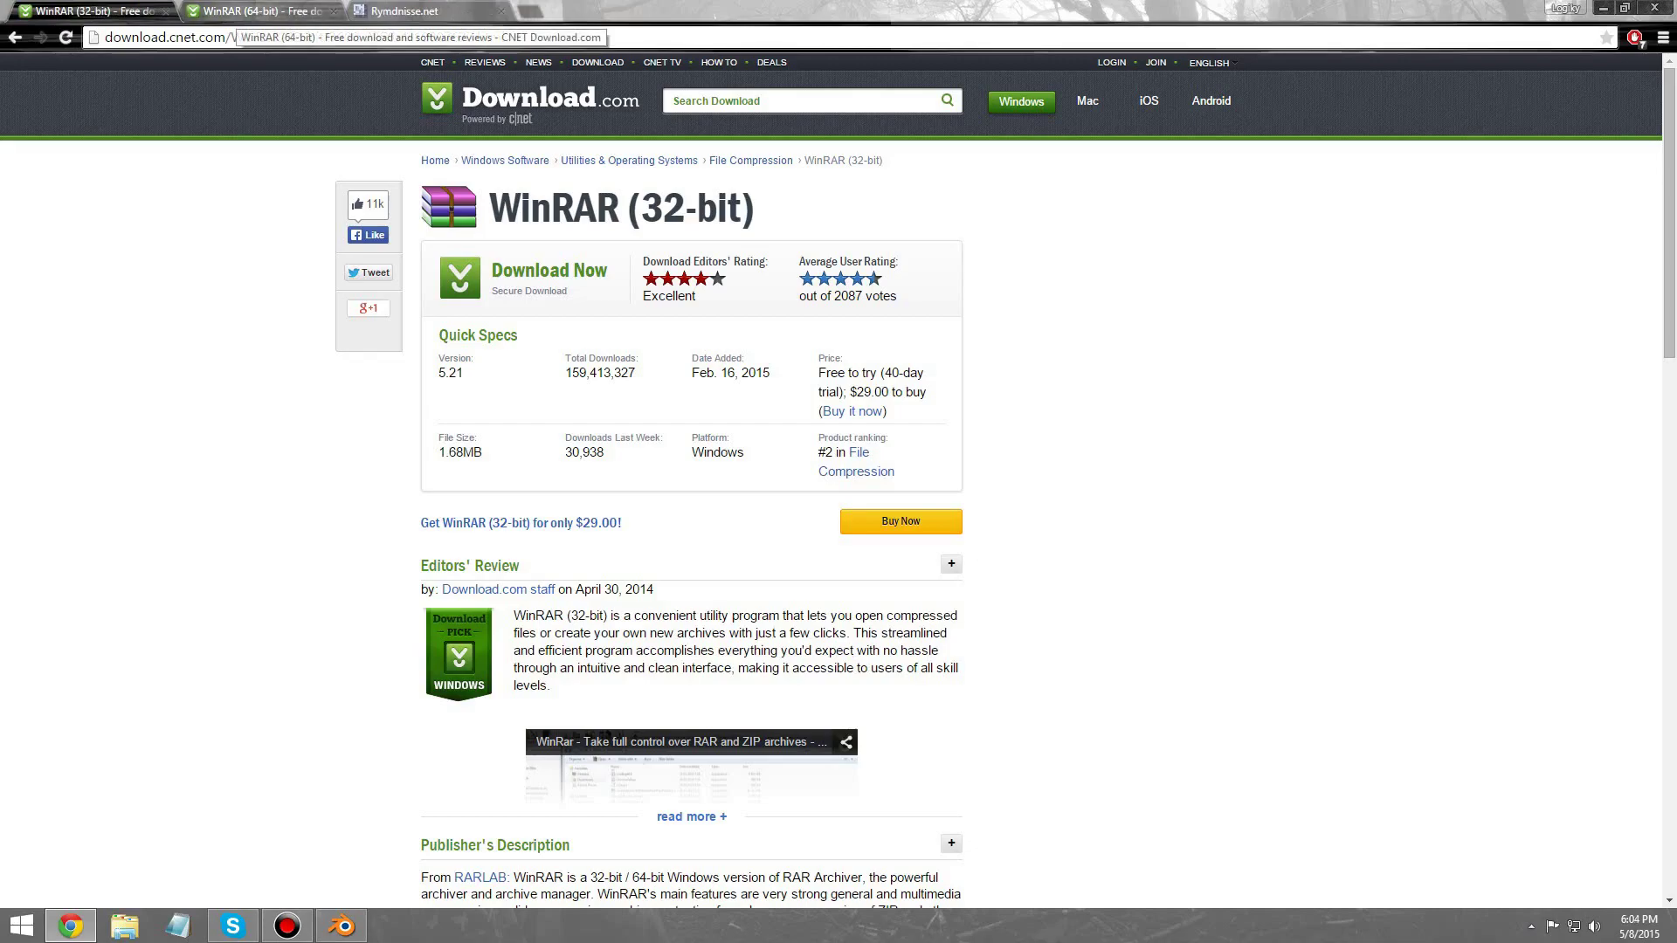
{"action": "left_click", "coordinate": [254, 11]}
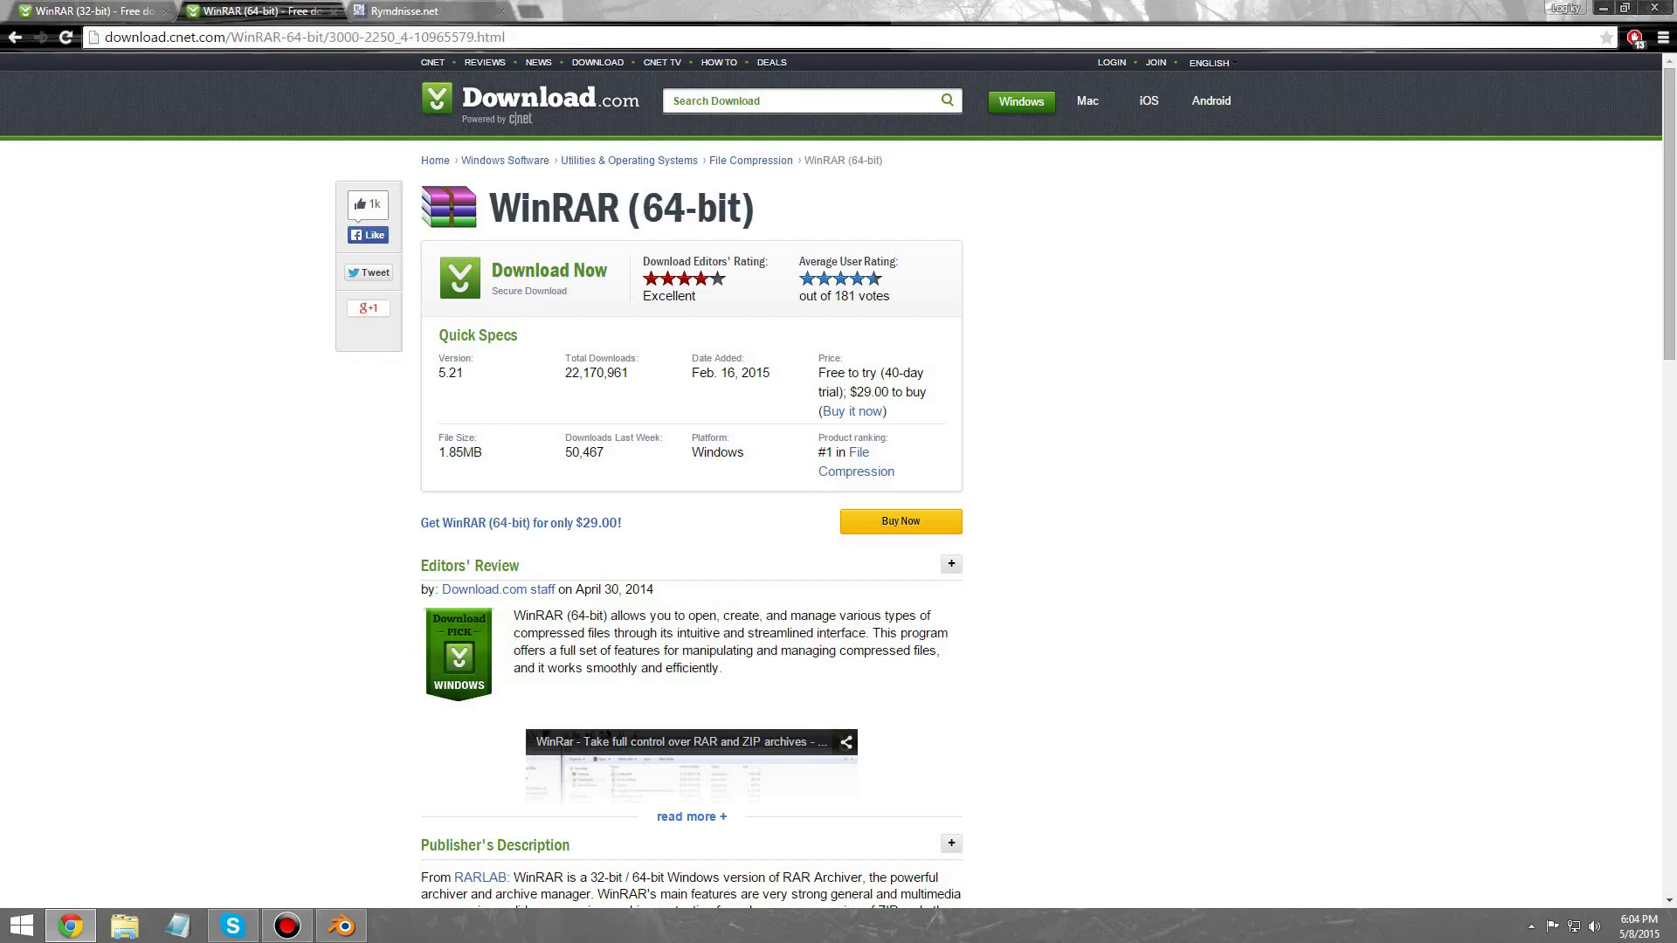
{"action": "left_click", "coordinate": [85, 11]}
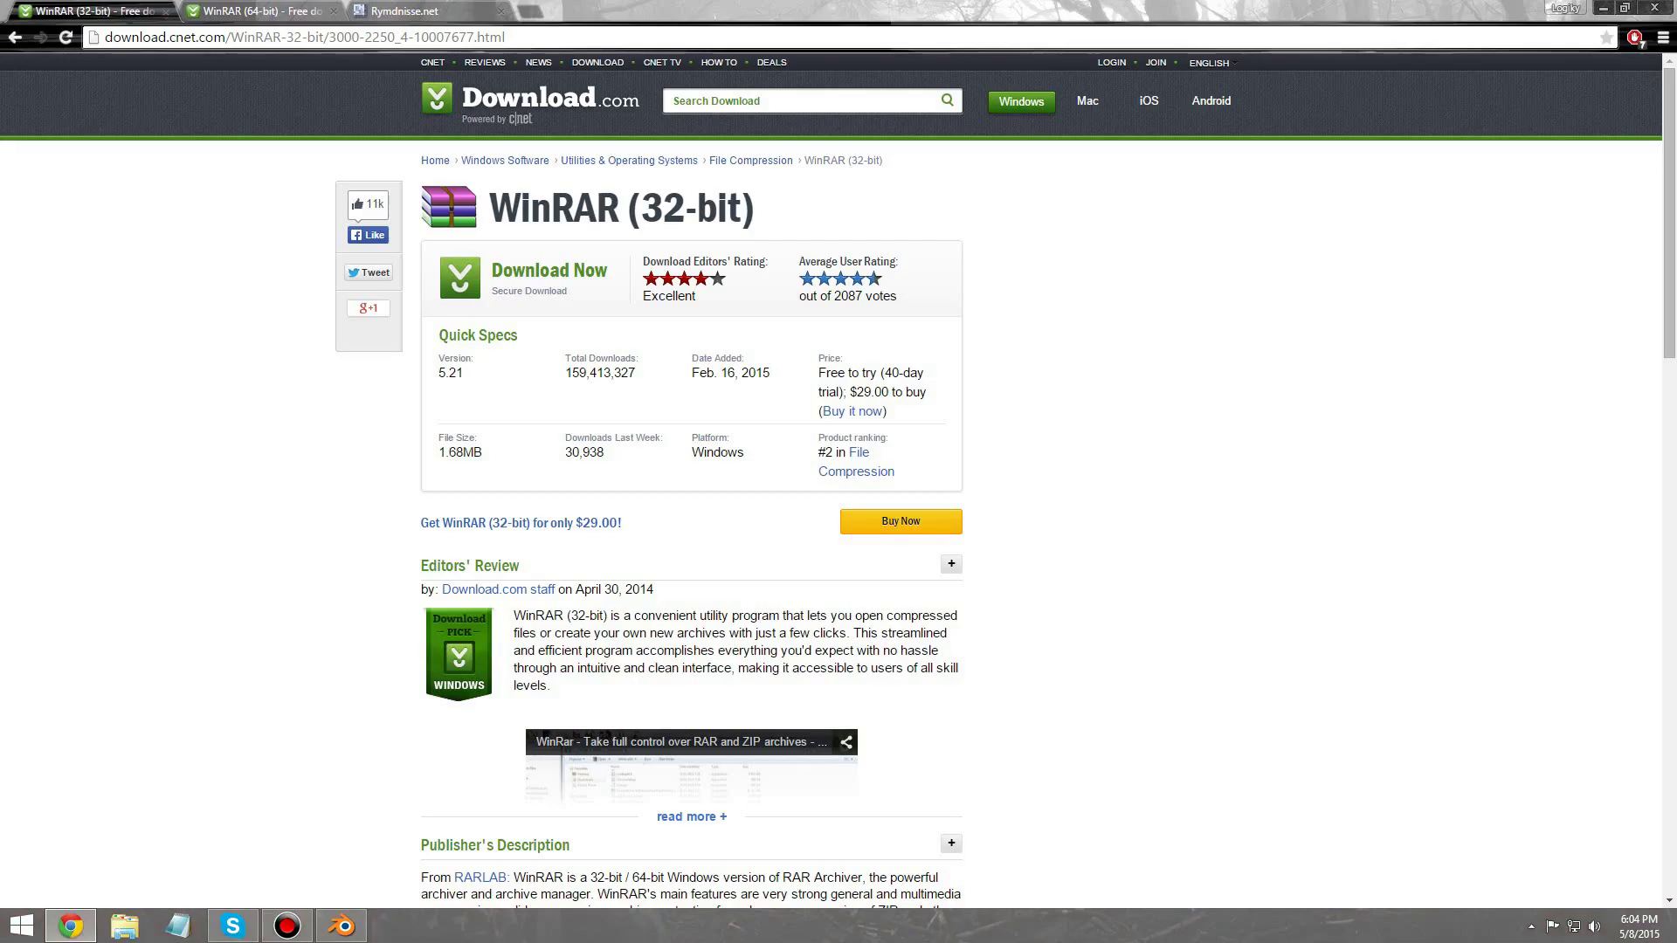
Step: Close both WinRAR pages and highlight the Rymdnisse.net site title on its home page
{"action": "key", "text": "ctrl+w"}
{"action": "key", "text": "ctrl+w"}
{"action": "scroll", "coordinate": [838, 481], "scroll_direction": "down", "scroll_amount": 1}
{"action": "scroll", "coordinate": [839, 480], "scroll_direction": "up", "scroll_amount": 1}
{"action": "left_click_drag", "start_coordinate": [111, 83], "coordinate": [330, 83]}
{"action": "left_click", "coordinate": [330, 83]}
{"action": "left_click_drag", "start_coordinate": [88, 83], "coordinate": [345, 81]}
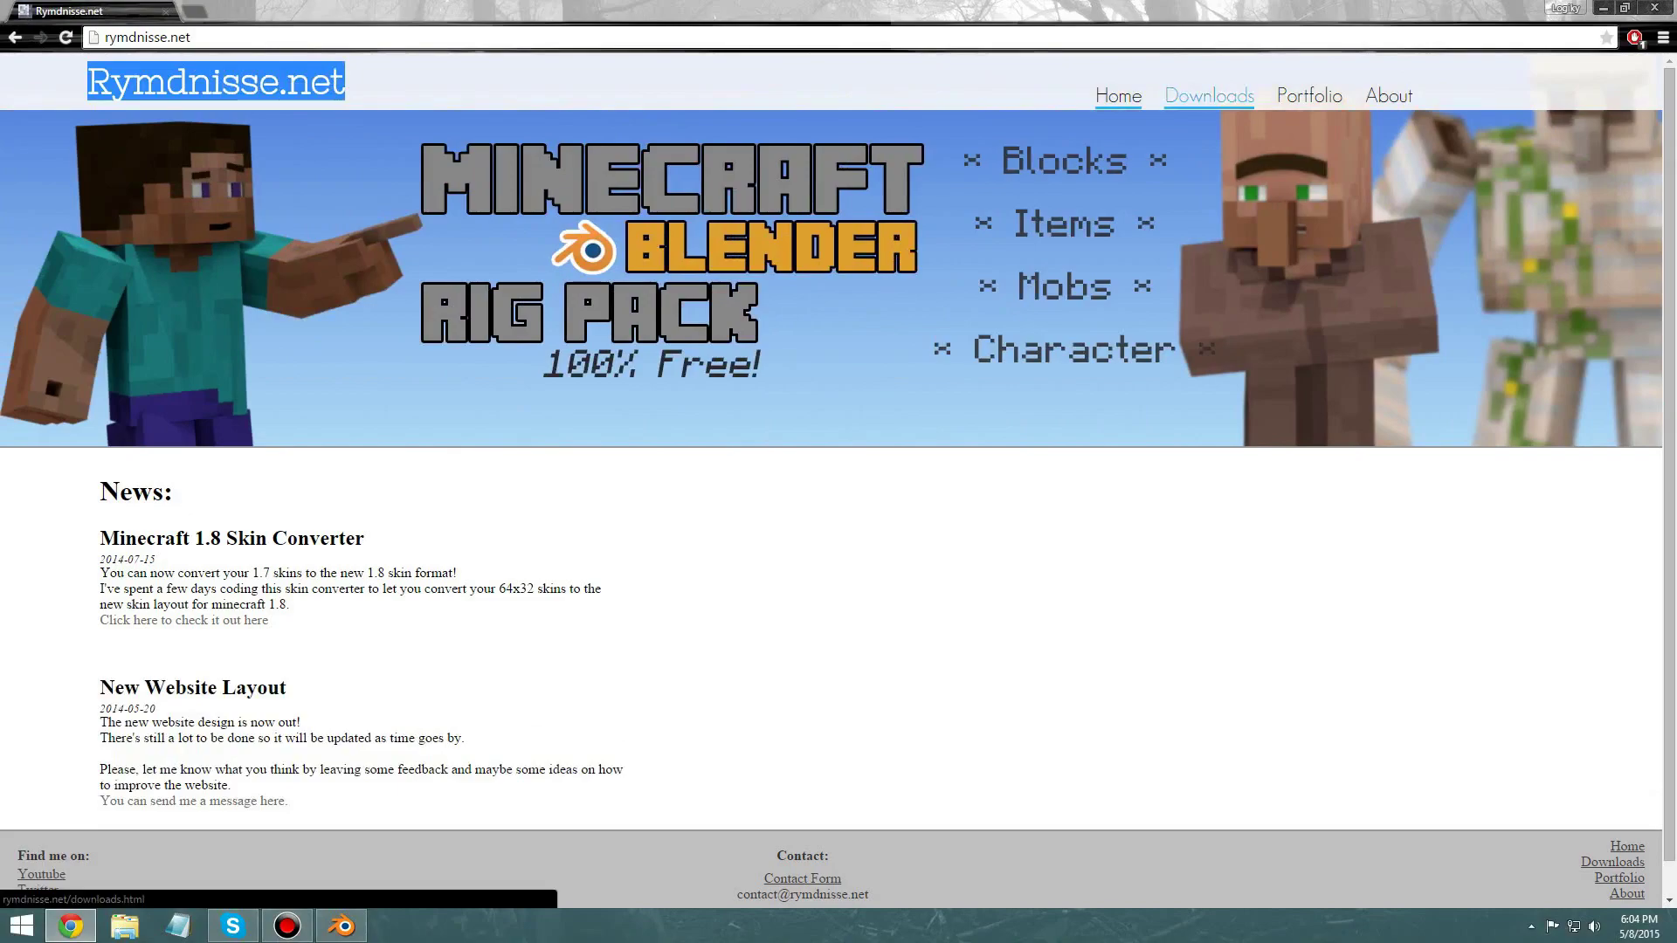
Step: Open the Minecraft Blender Rig page from the site's downloads and bring its Download Rig options into view
{"action": "left_click", "coordinate": [1209, 96]}
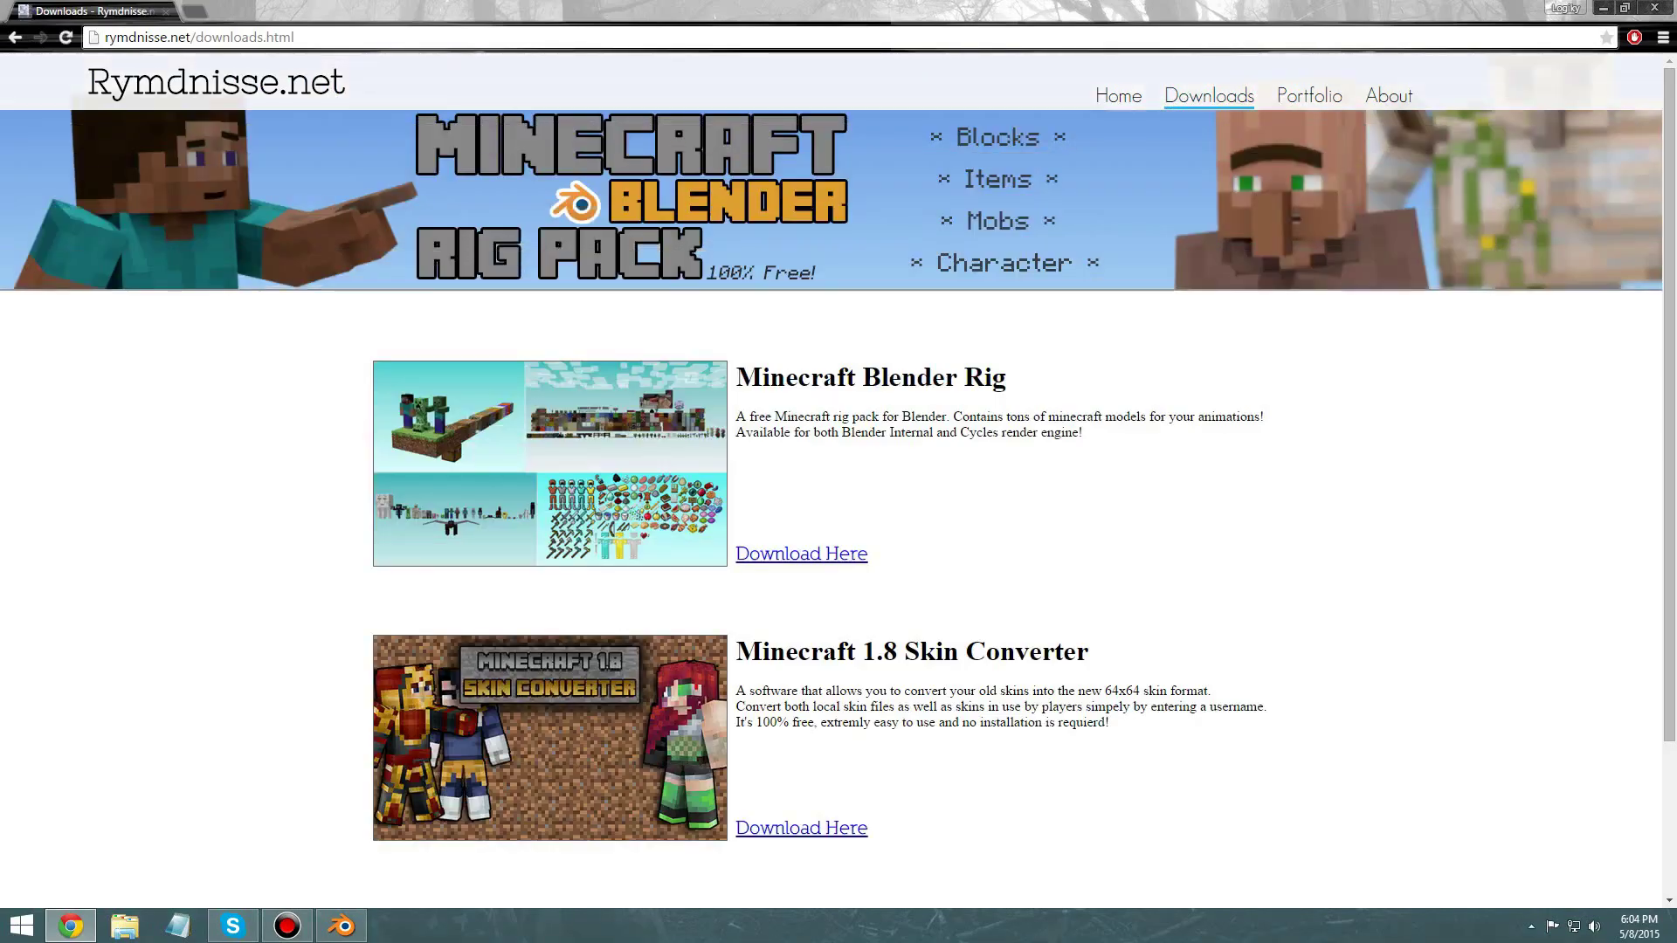
{"action": "scroll", "coordinate": [839, 480], "scroll_direction": "down", "scroll_amount": 2}
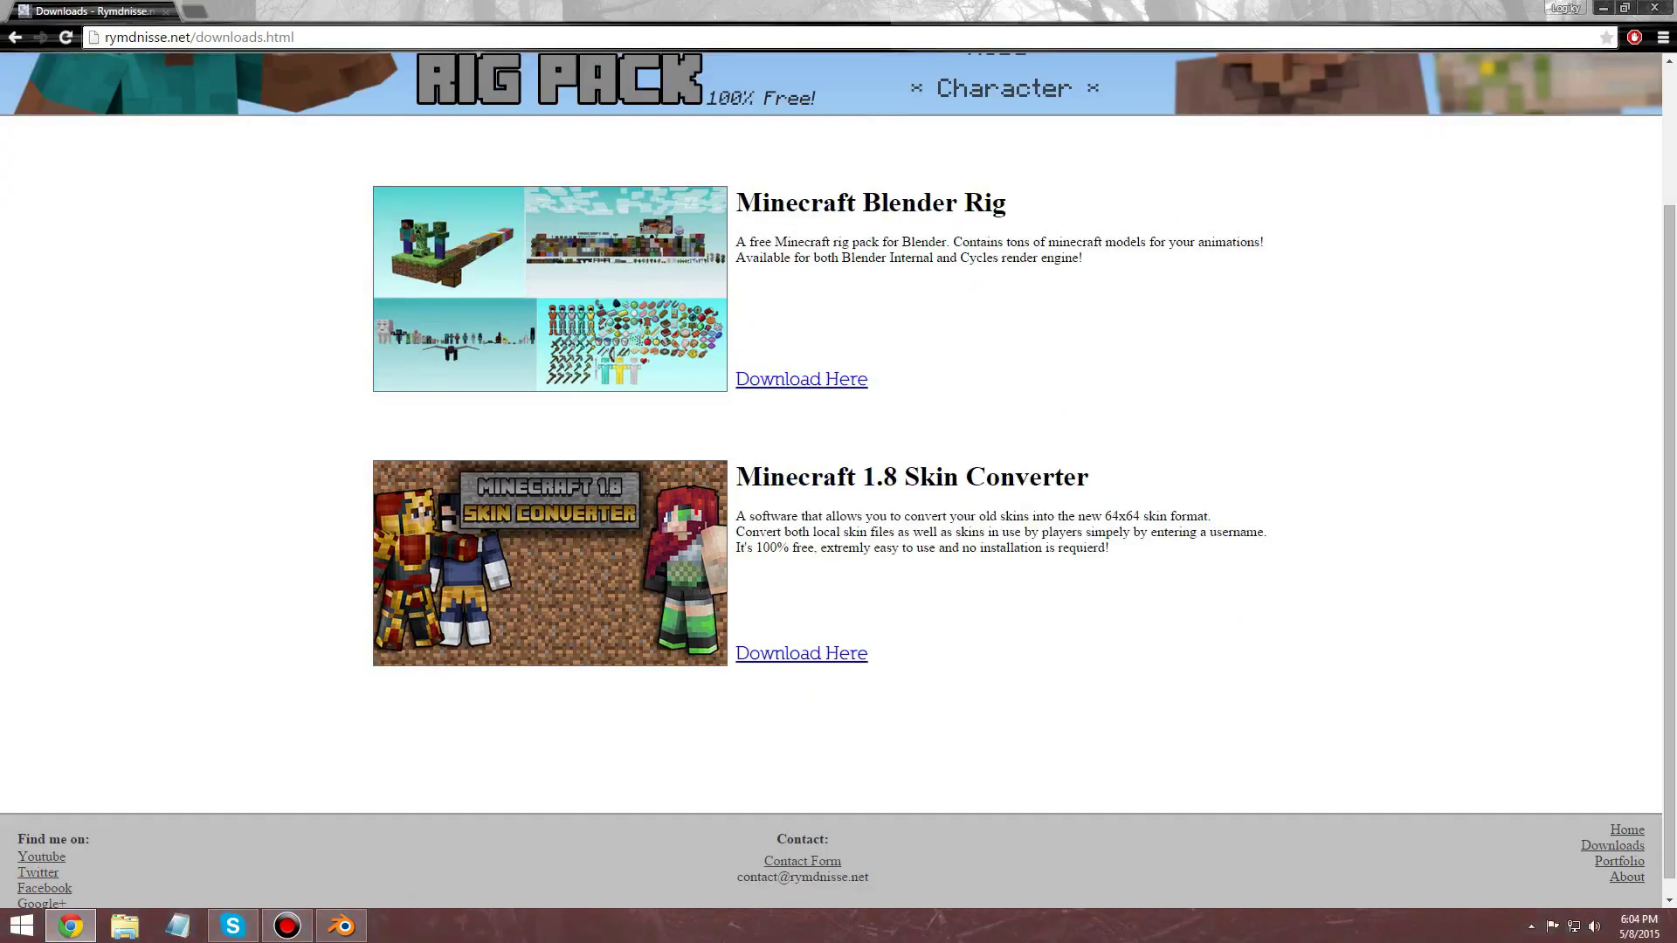
{"action": "left_click", "coordinate": [801, 379]}
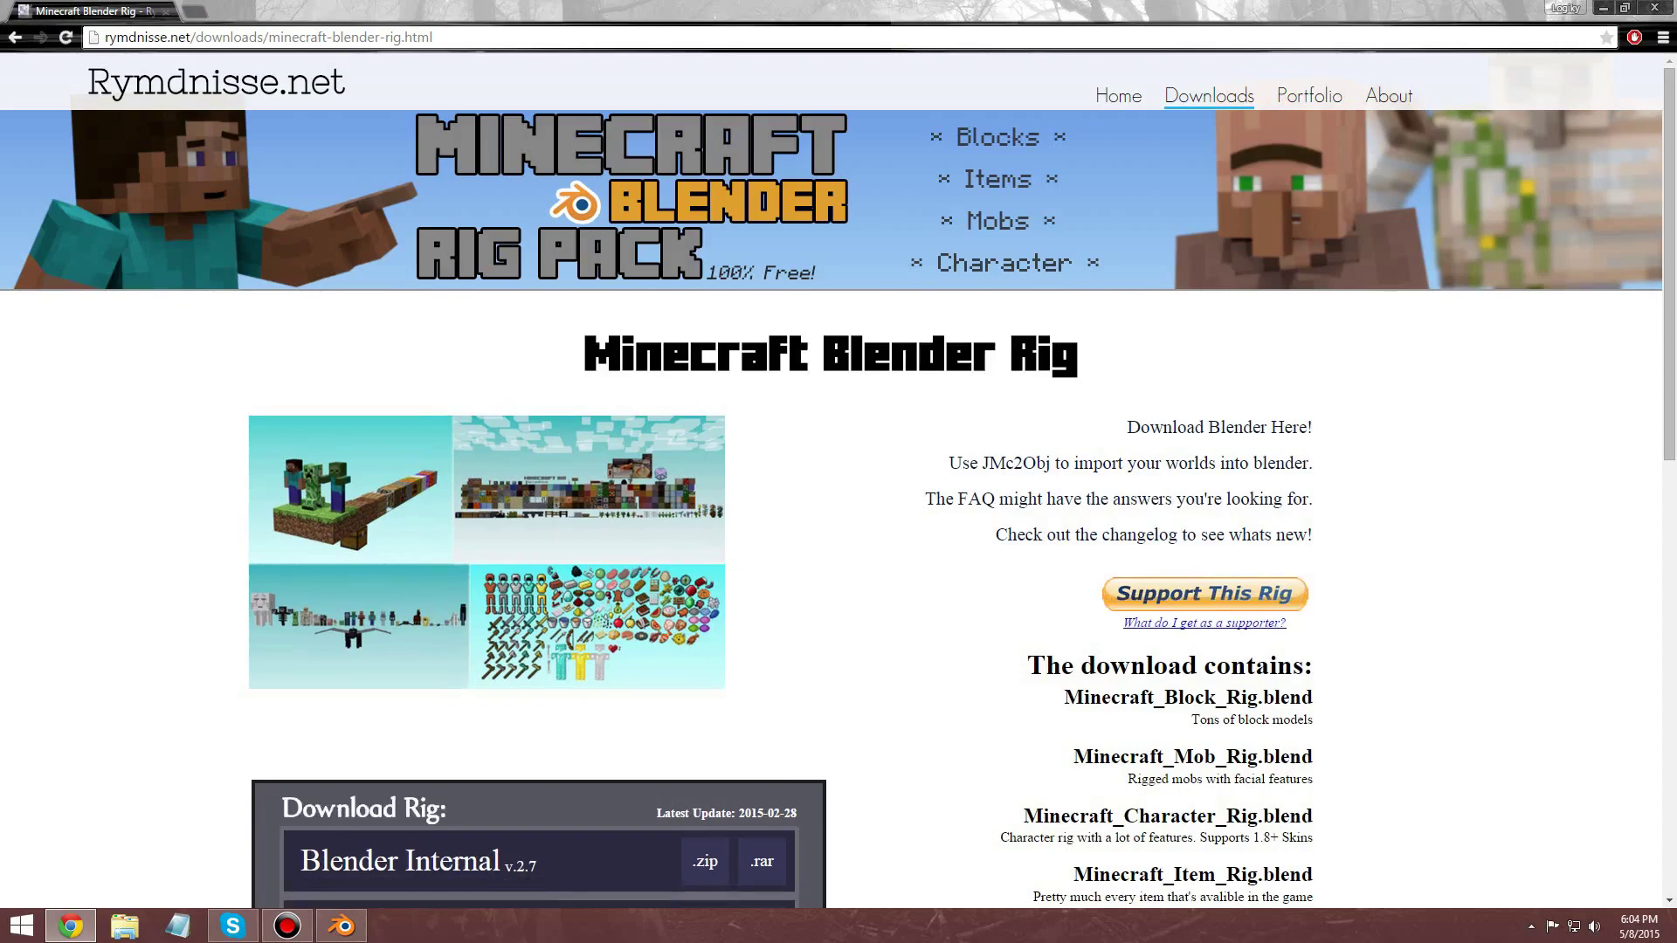
{"action": "scroll", "coordinate": [761, 320], "scroll_direction": "down", "scroll_amount": 7}
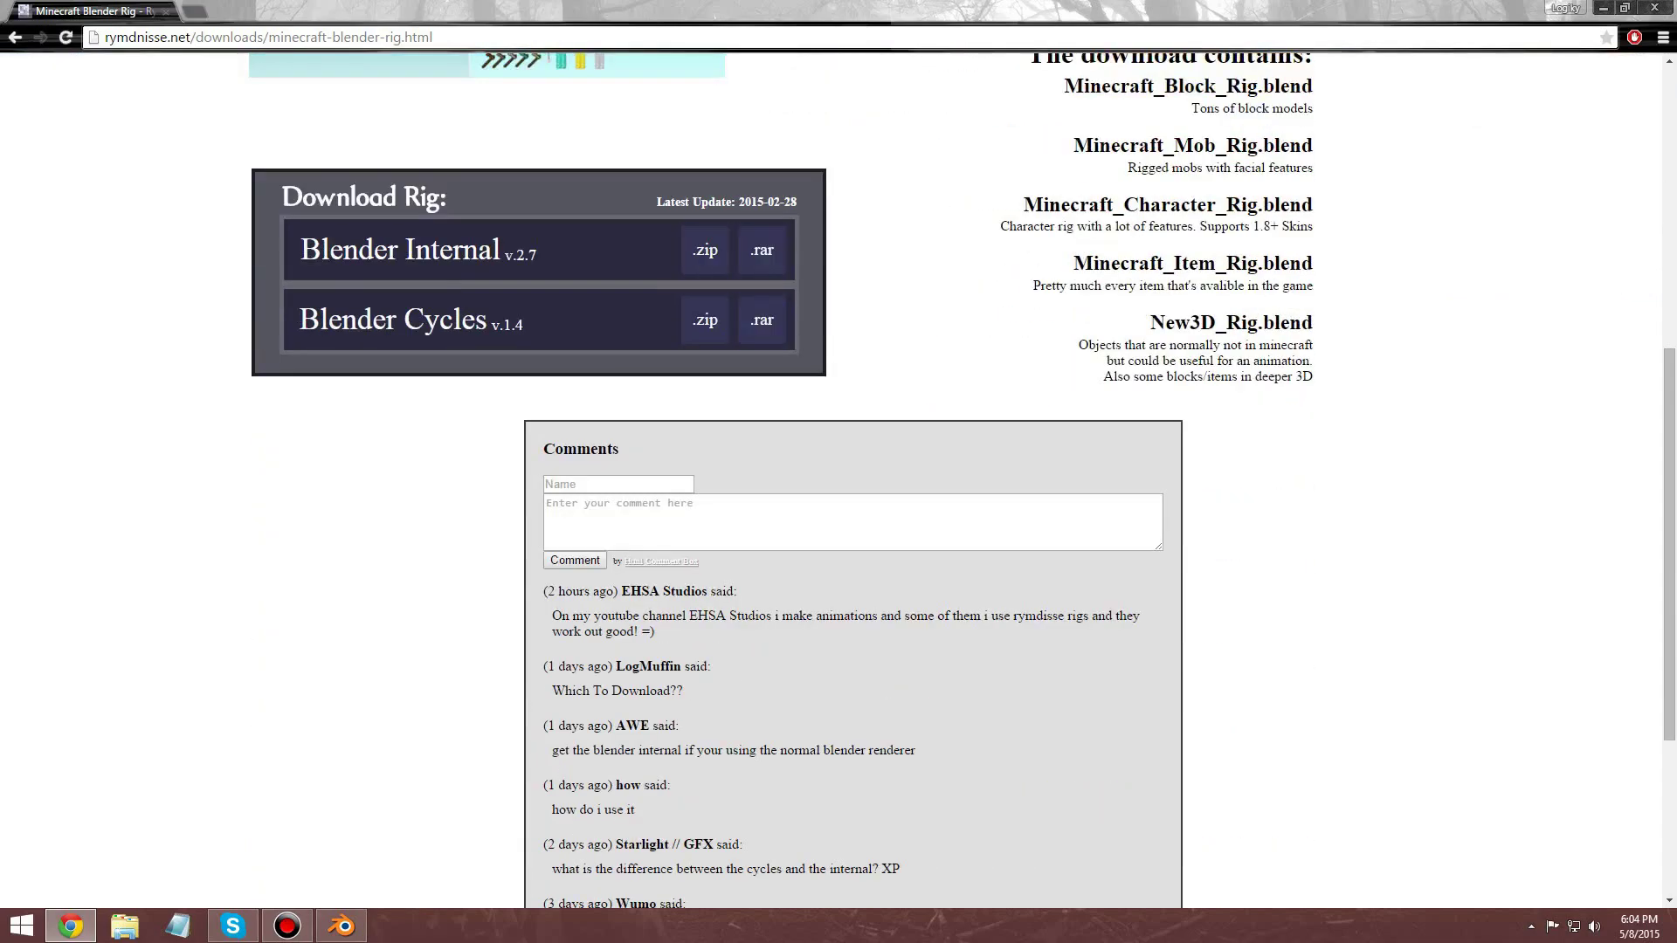
Step: Start downloading the Blender Internal v.2.7 rig as .rar and cancel that download
{"action": "left_click", "coordinate": [762, 250]}
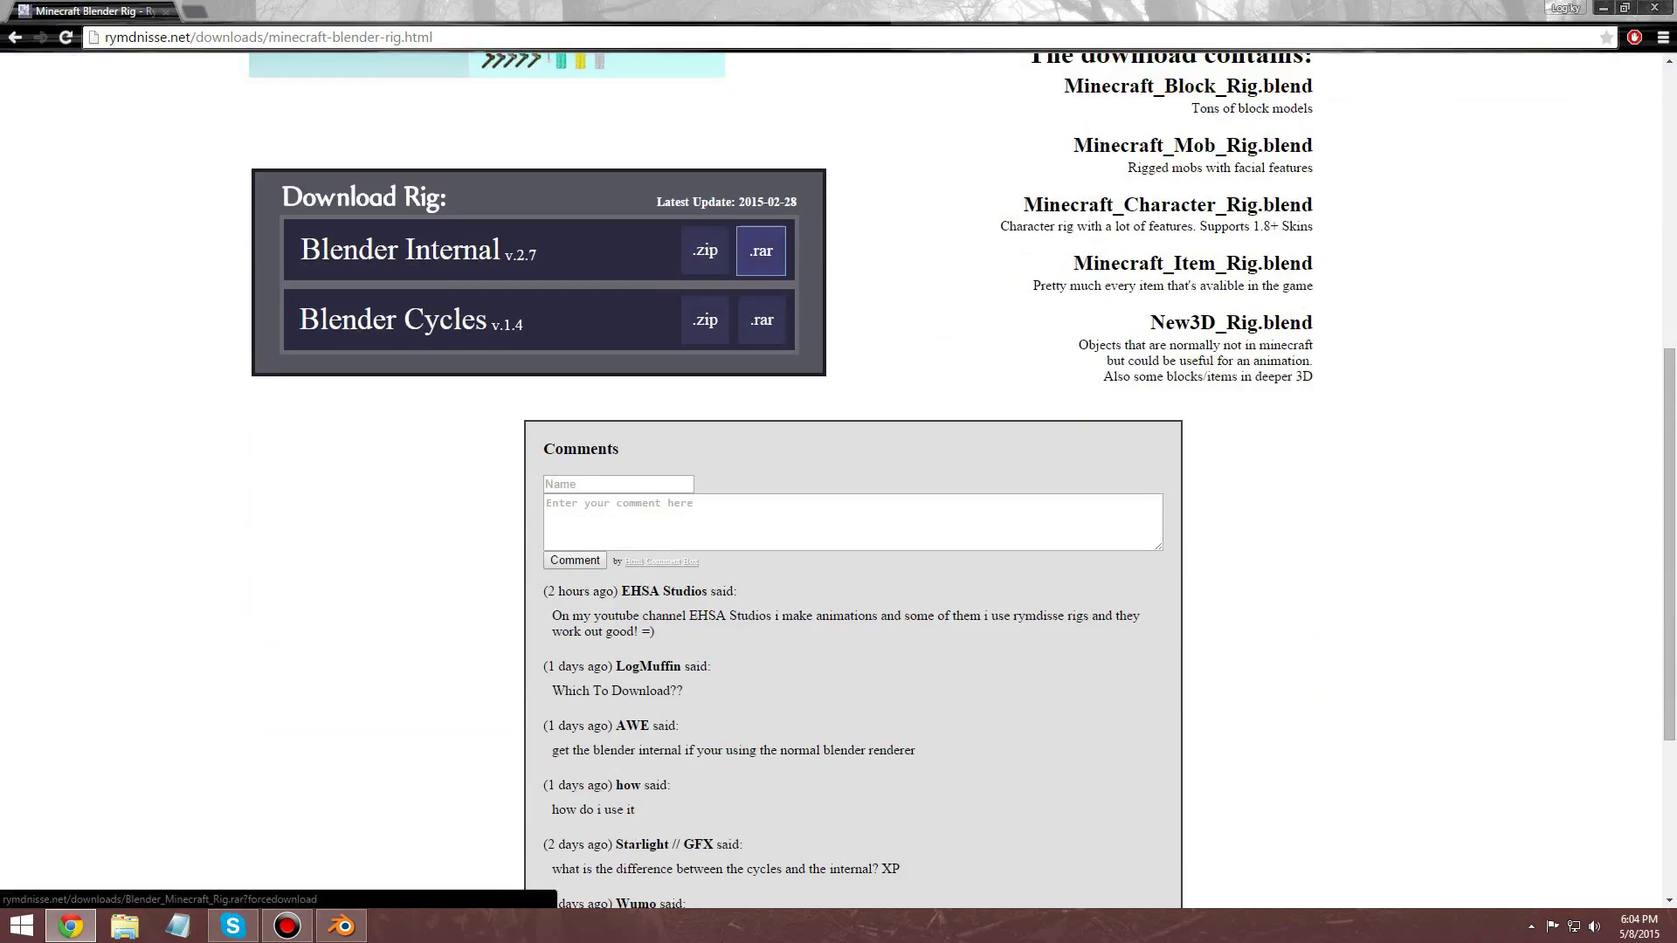
{"action": "left_click", "coordinate": [175, 887]}
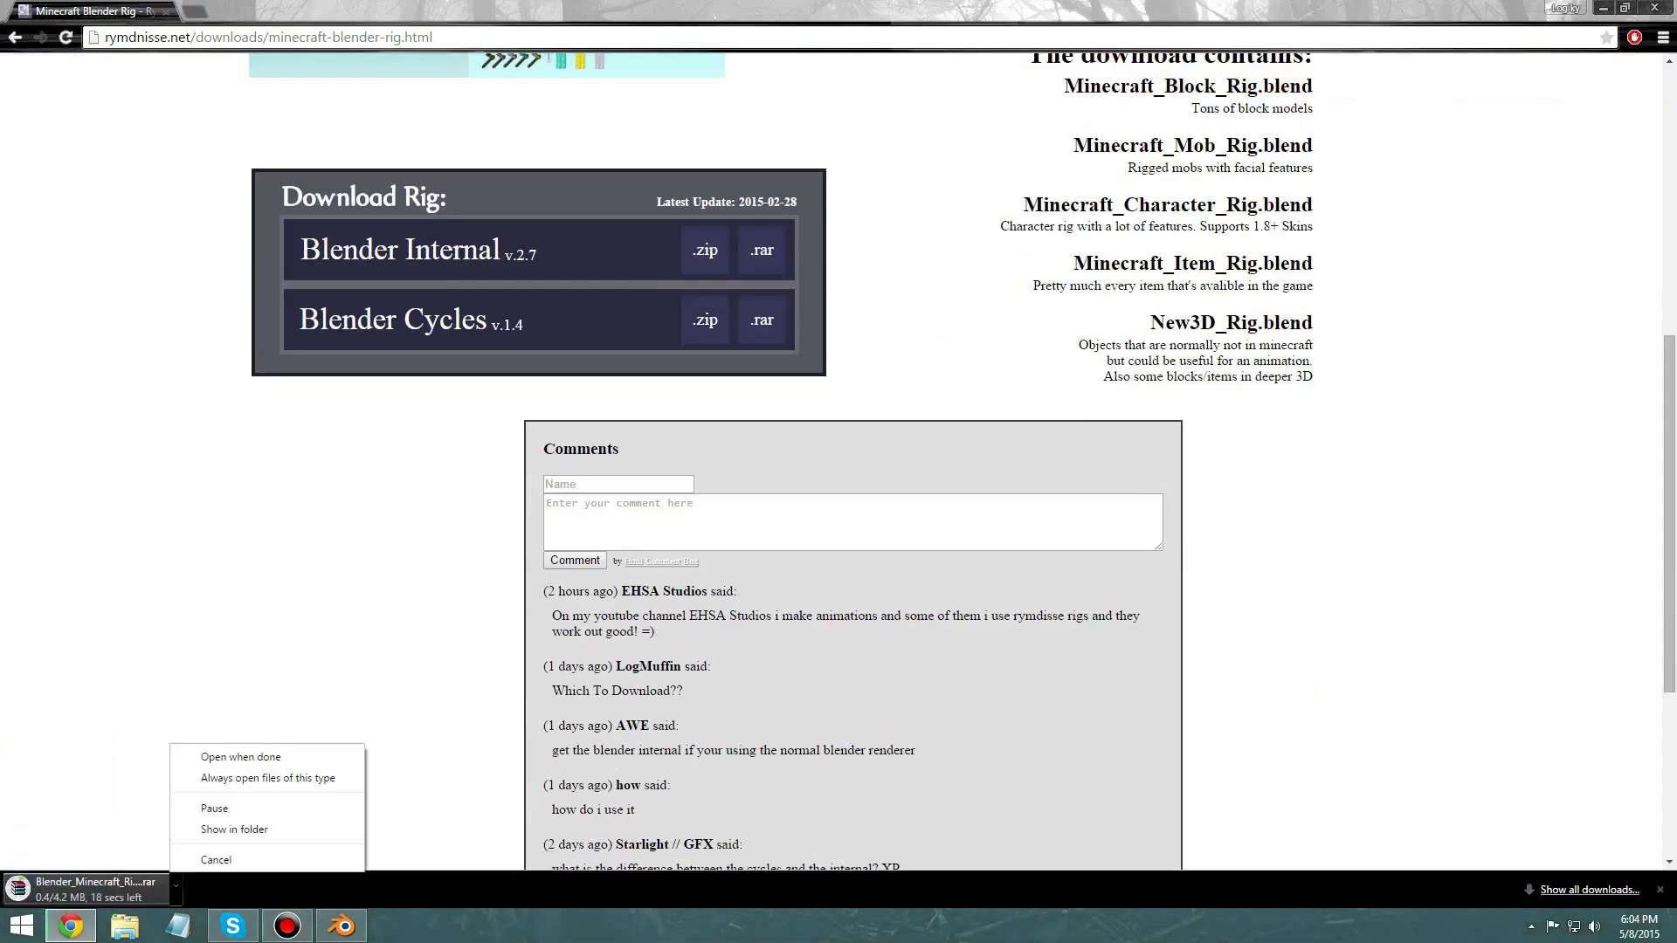
{"action": "left_click", "coordinate": [216, 860]}
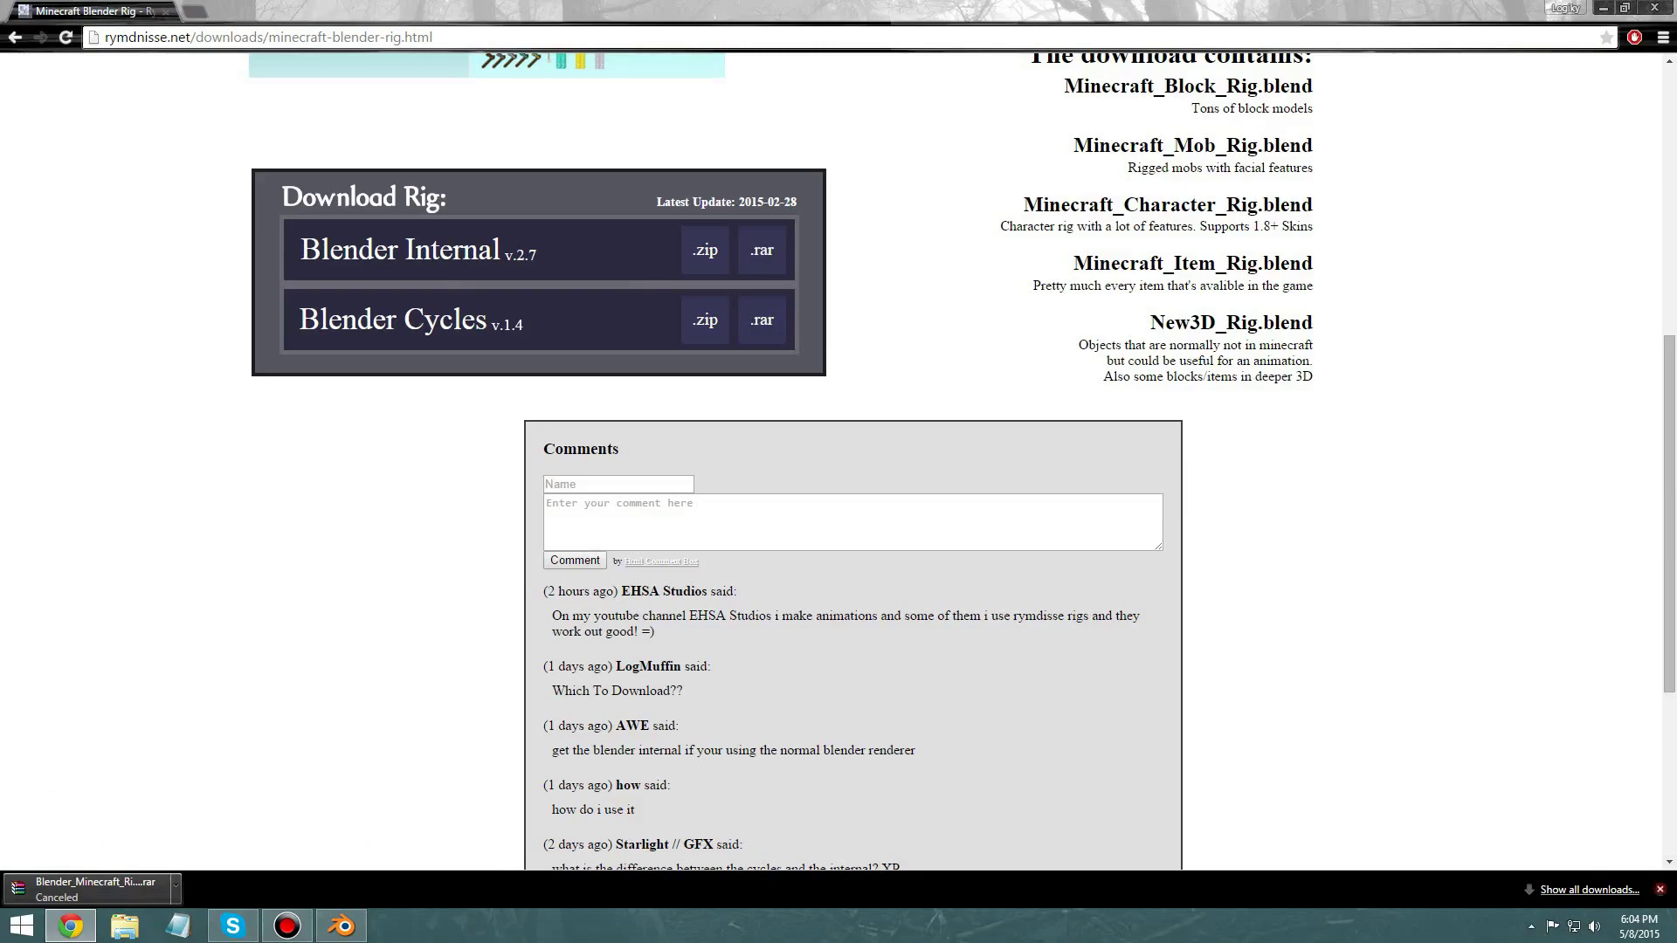
{"action": "left_click", "coordinate": [1660, 889]}
Step: Start downloading the Blender Cycles v.1.4 rig as .rar and cancel that download
{"action": "left_click", "coordinate": [762, 319]}
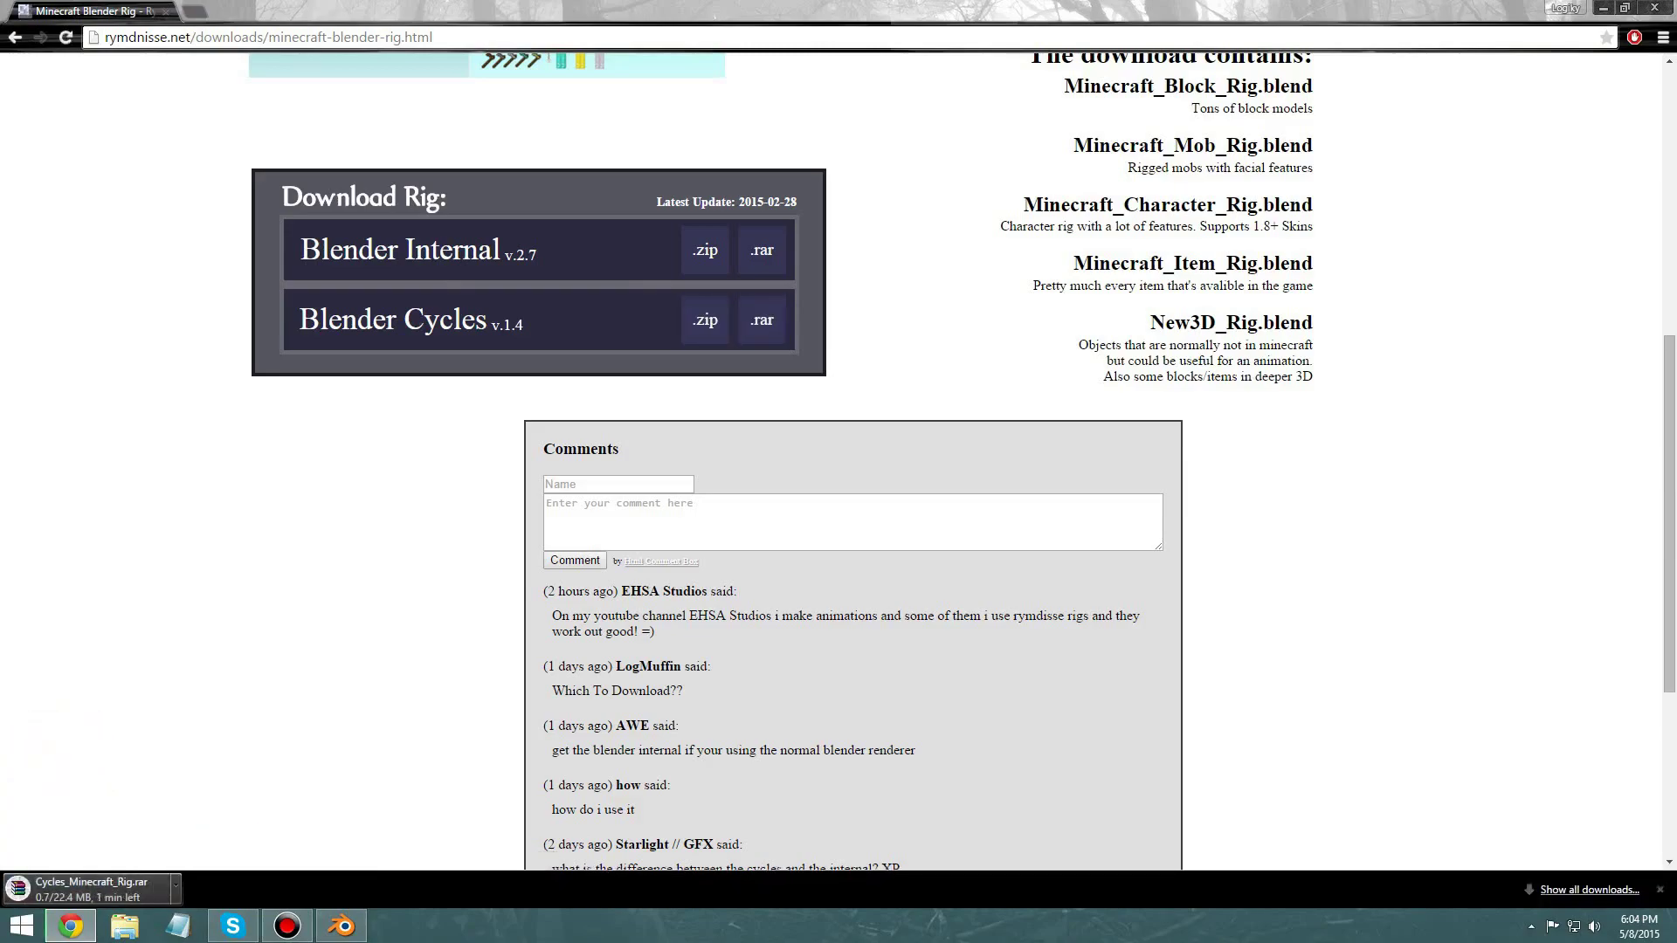
{"action": "left_click", "coordinate": [175, 890]}
{"action": "left_click", "coordinate": [215, 859]}
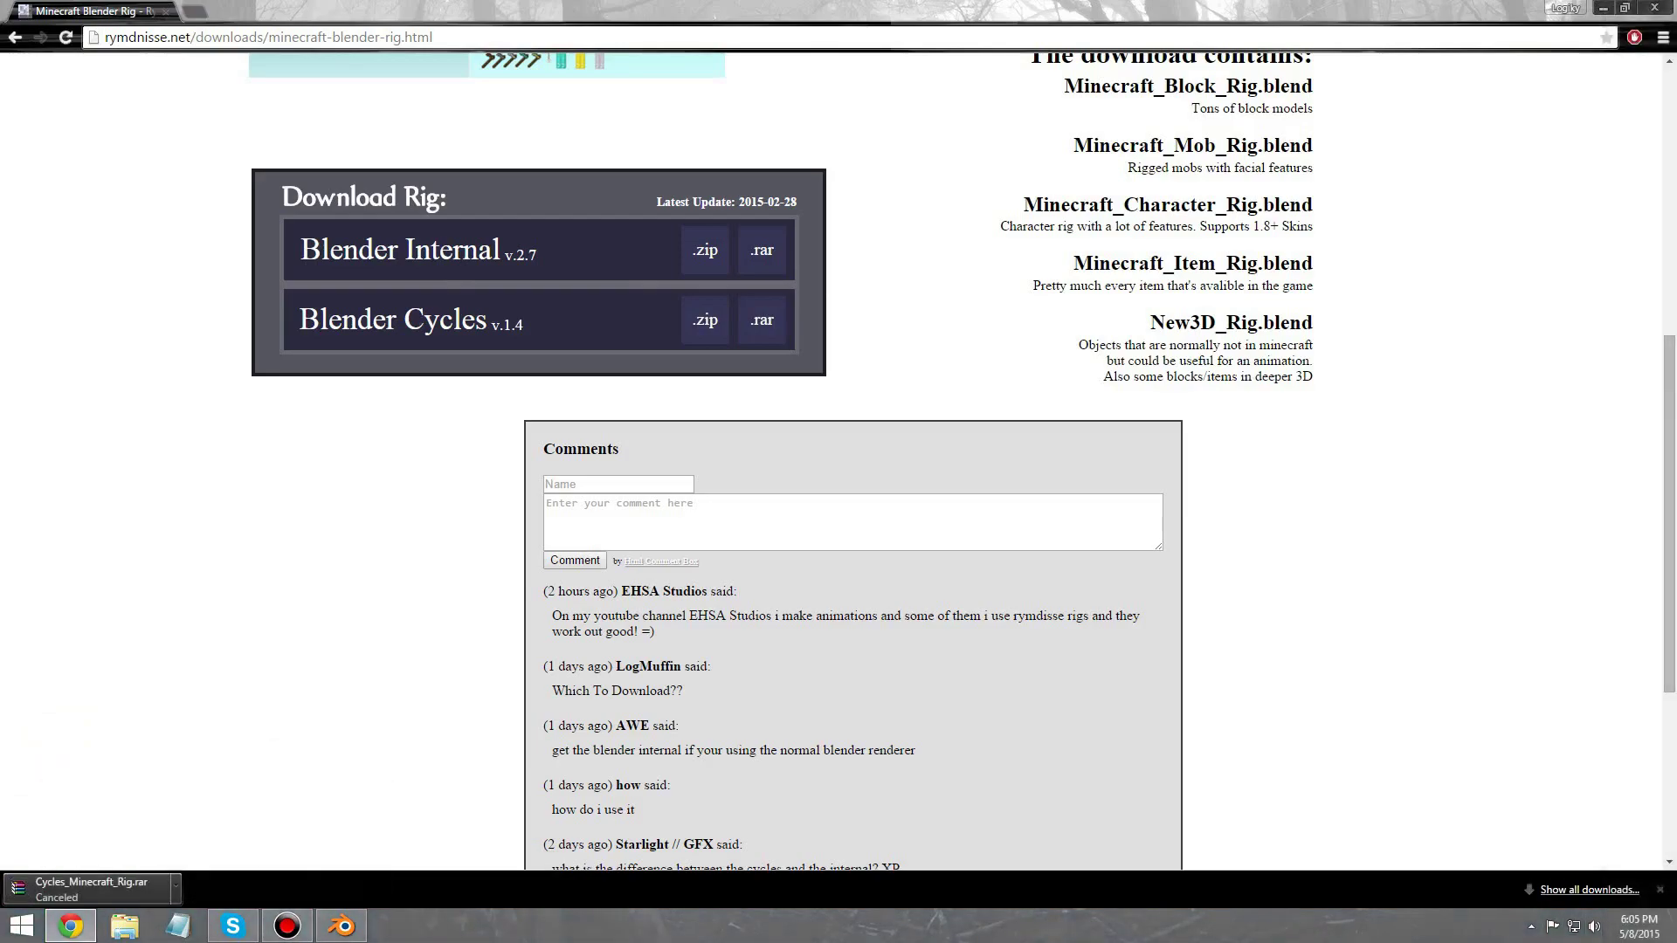
{"action": "left_click", "coordinate": [1660, 889]}
Step: Leave the browser for Blender and delete the default cube from the scene
{"action": "left_click", "coordinate": [1654, 8]}
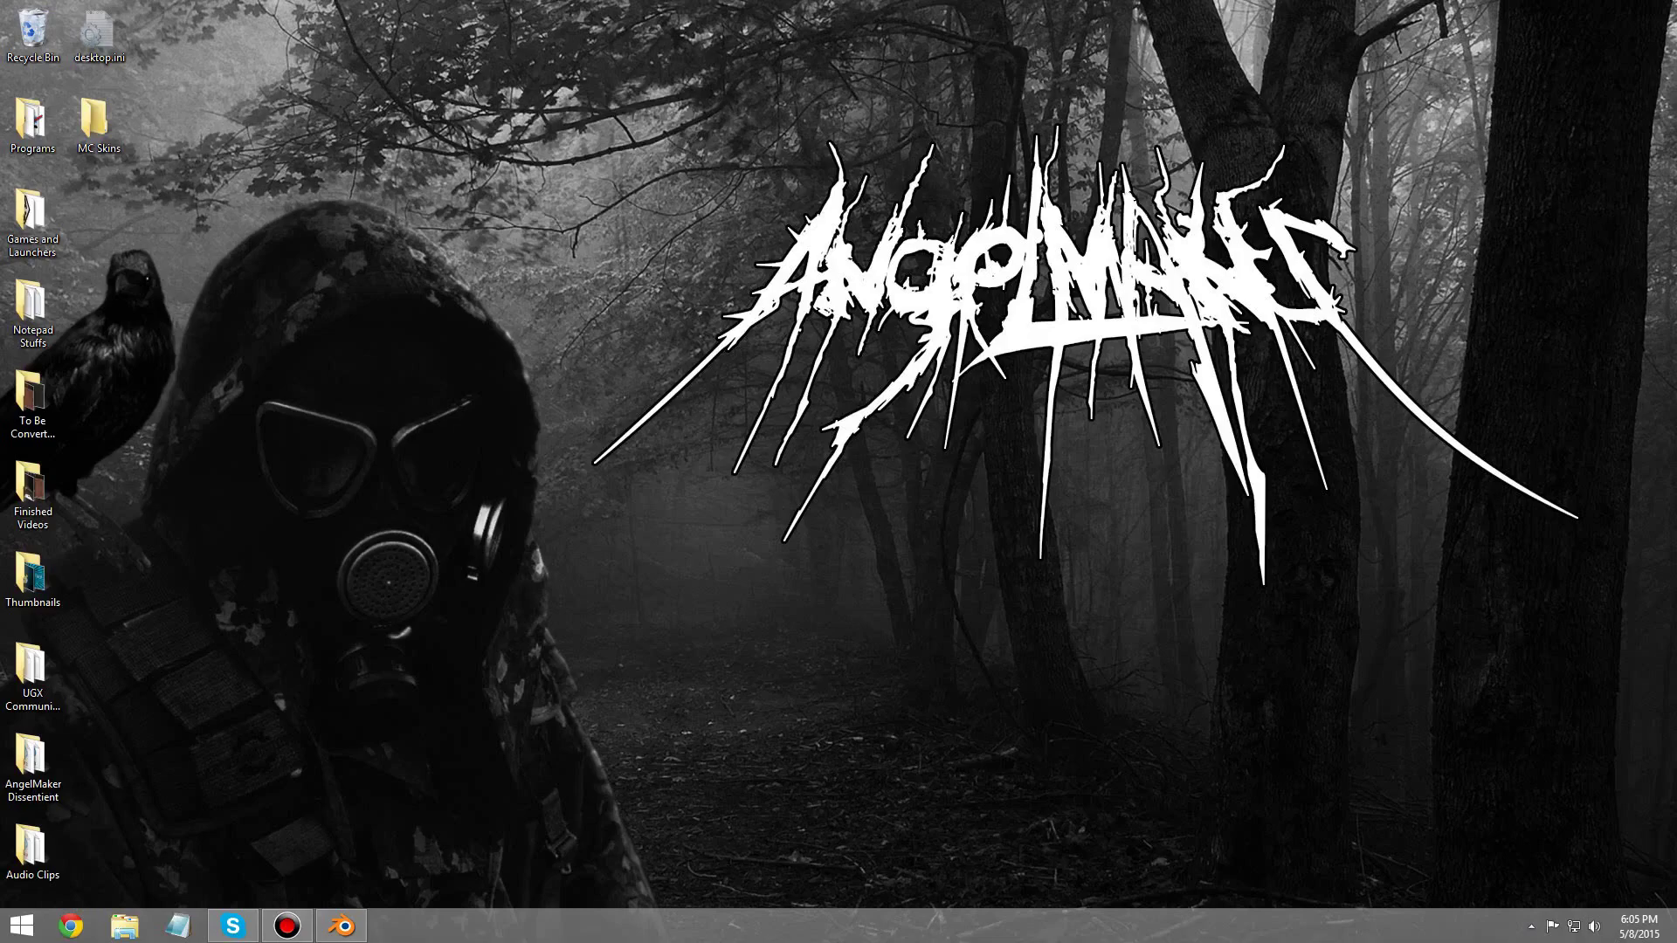
{"action": "left_click", "coordinate": [342, 925]}
{"action": "mouse_move", "coordinate": [786, 437]}
{"action": "middle_mouse_down"}
{"action": "mouse_move", "coordinate": [826, 422]}
{"action": "mouse_move", "coordinate": [814, 407]}
{"action": "mouse_move", "coordinate": [639, 456]}
{"action": "mouse_move", "coordinate": [813, 422]}
{"action": "mouse_move", "coordinate": [760, 393]}
{"action": "mouse_move", "coordinate": [839, 447]}
{"action": "mouse_move", "coordinate": [790, 435]}
{"action": "middle_mouse_up"}
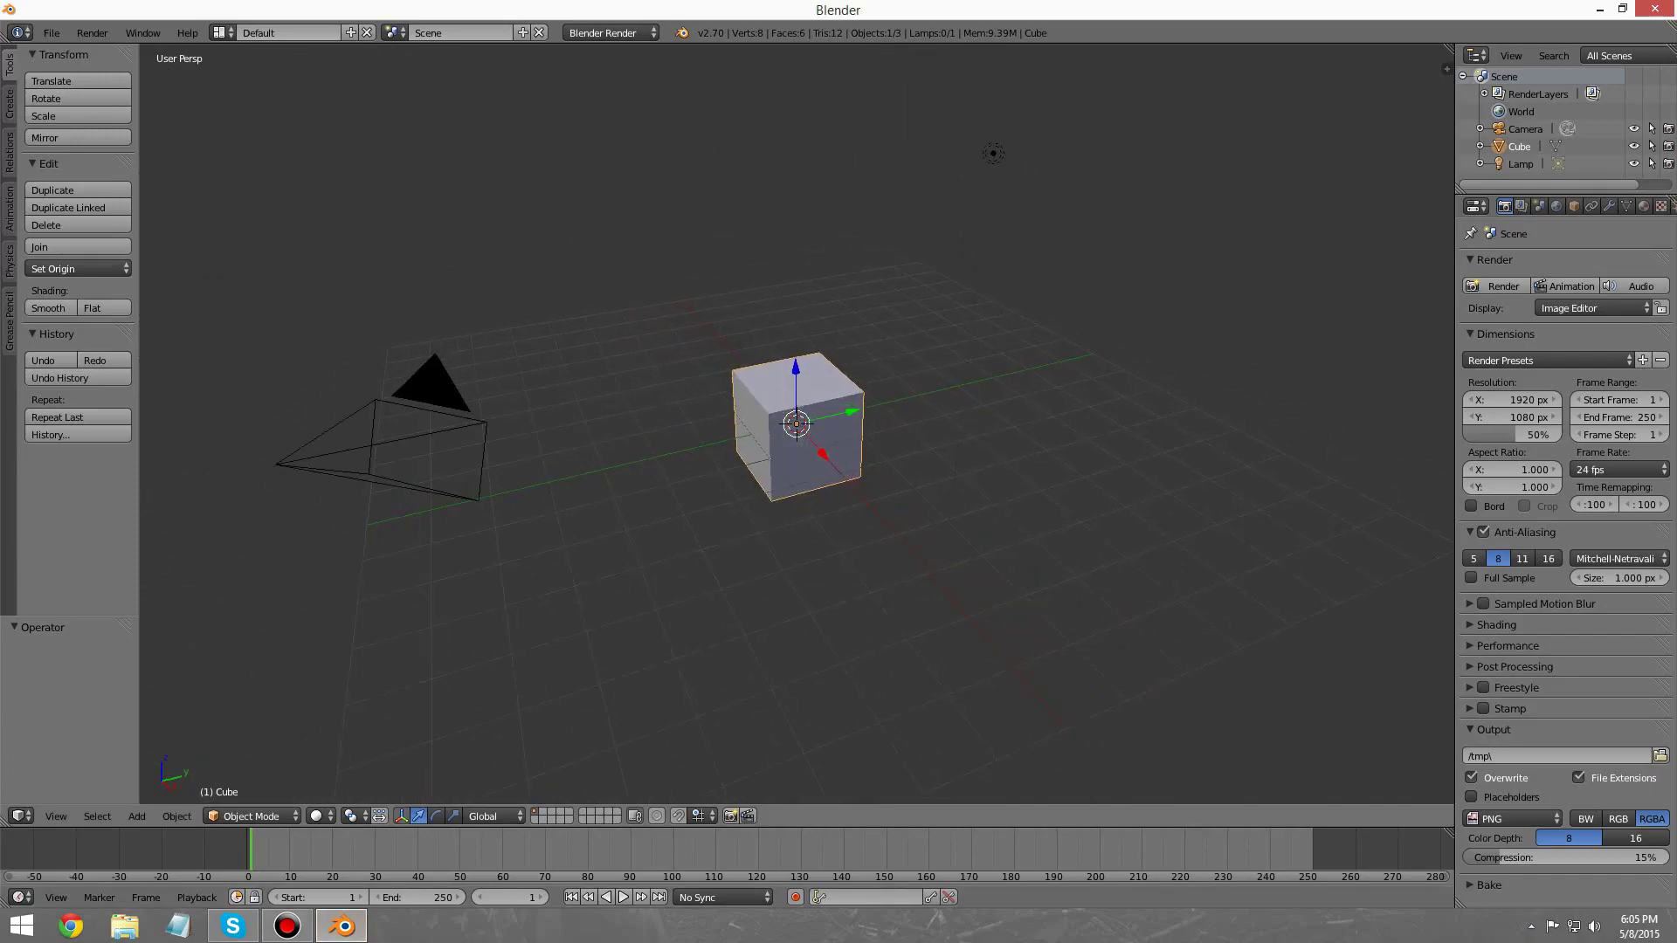
{"action": "key", "text": "x"}
{"action": "left_click", "coordinate": [796, 369]}
{"action": "middle_click_drag", "start_coordinate": [796, 369], "coordinate": [856, 325]}
{"action": "left_click", "coordinate": [51, 32]}
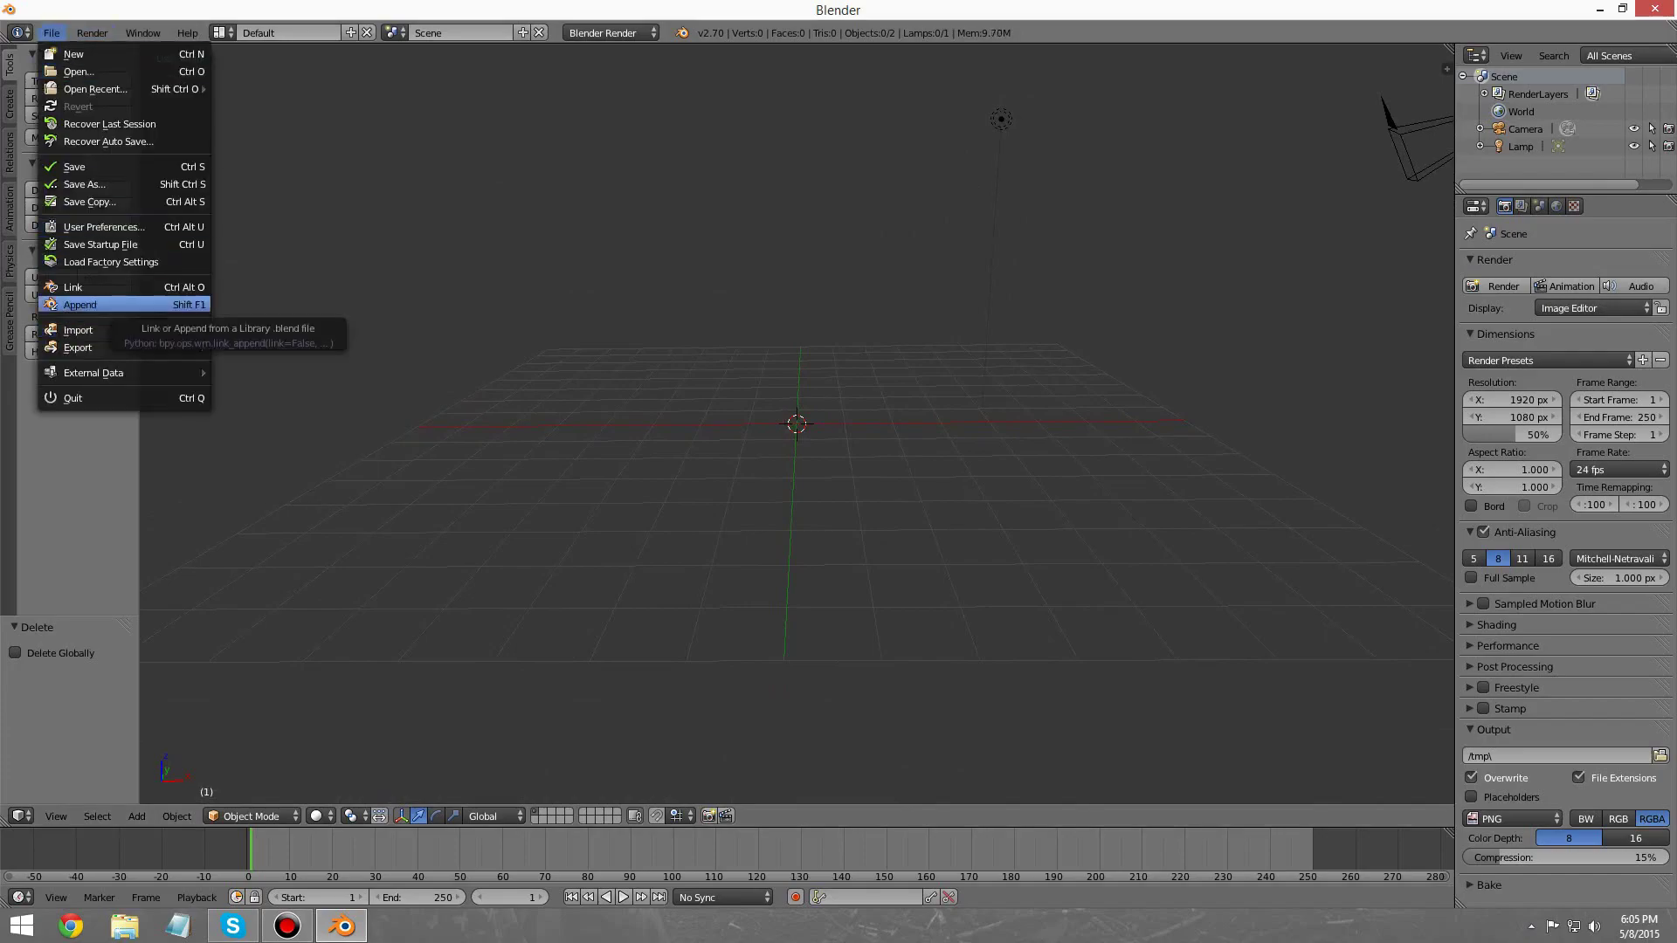
{"action": "left_click", "coordinate": [421, 290]}
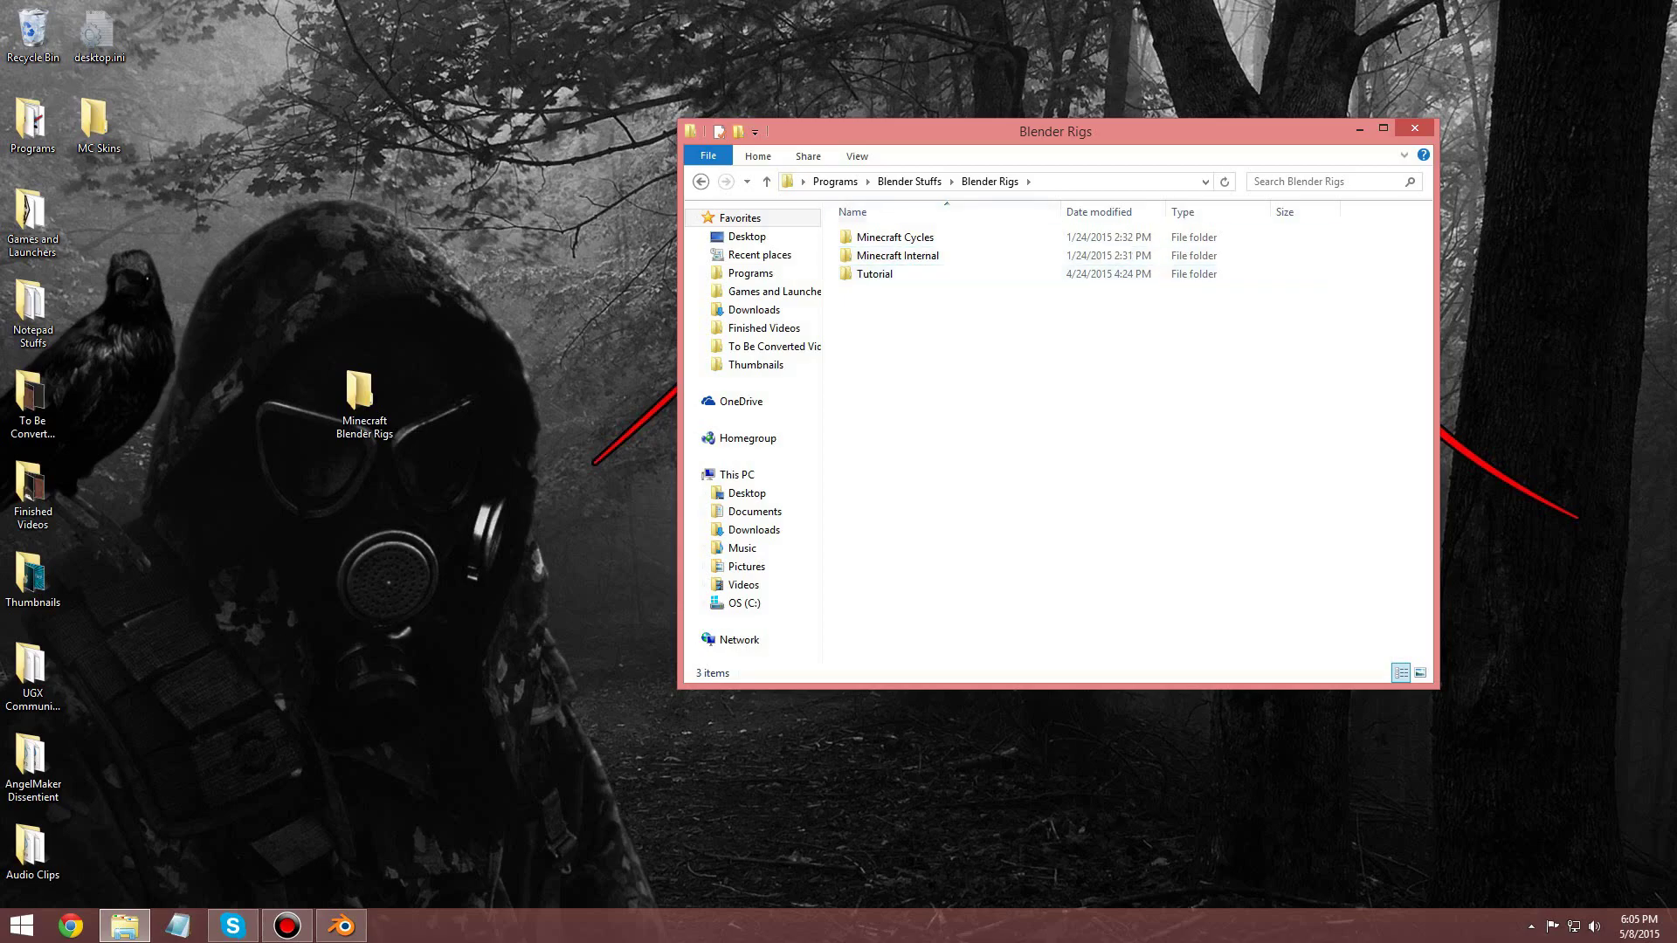
Step: Look through the Tutorial, Minecraft Internal and Minecraft Cycles folders inside the Blender Rigs folder
{"action": "double_click", "coordinate": [875, 273]}
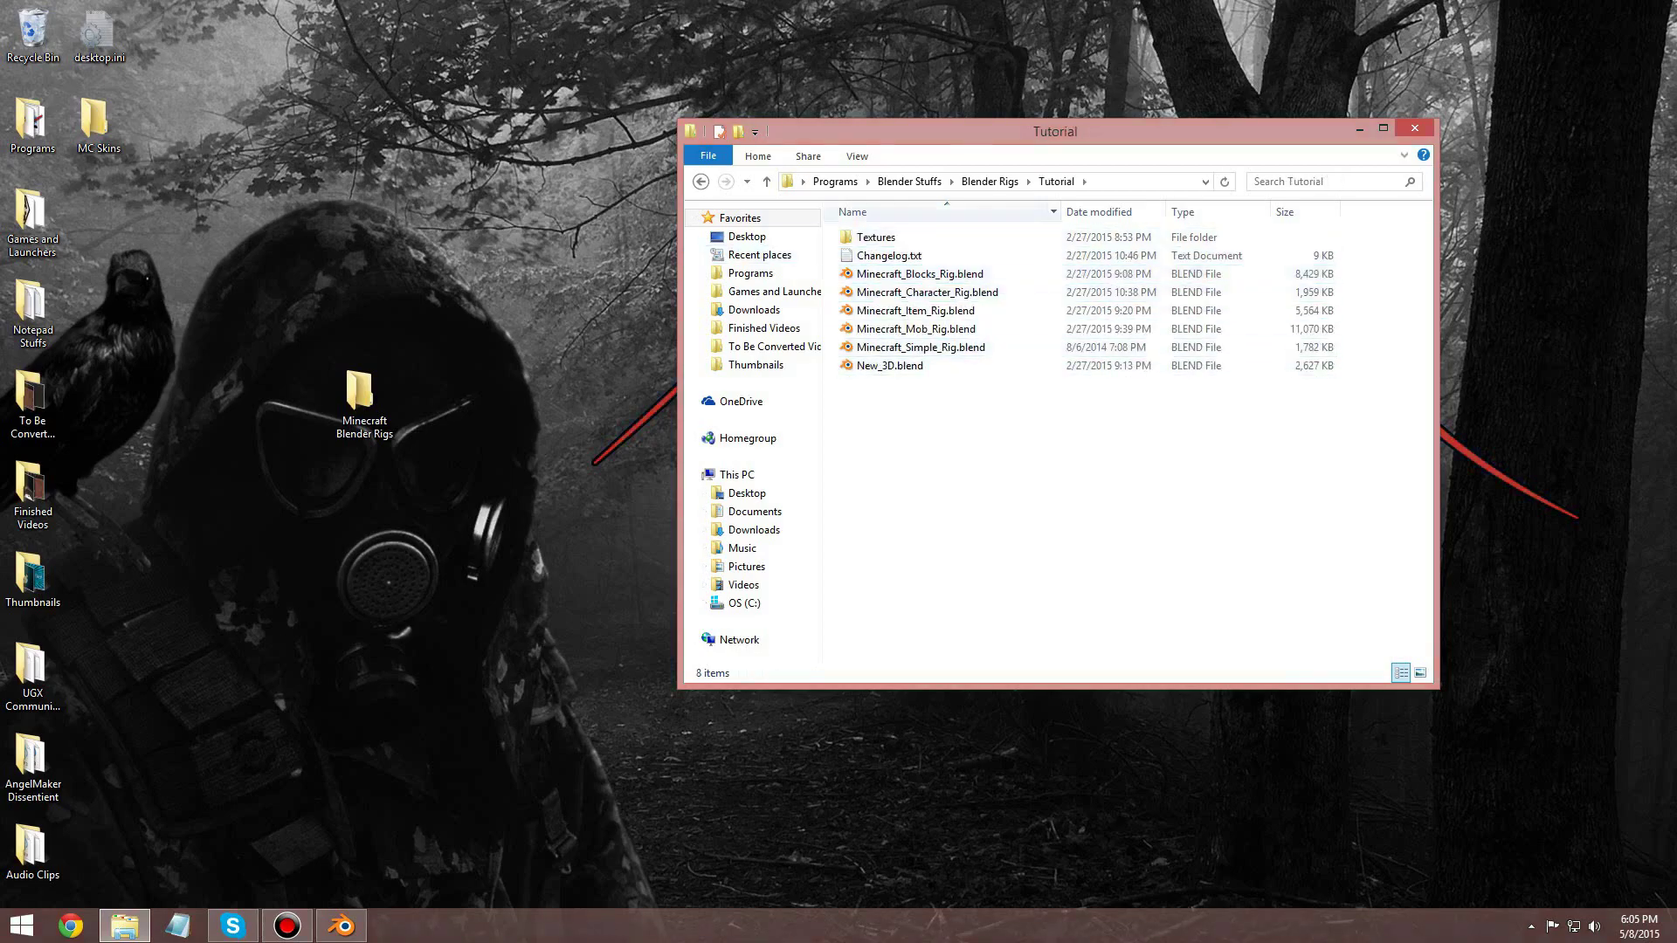
{"action": "left_click", "coordinate": [700, 181]}
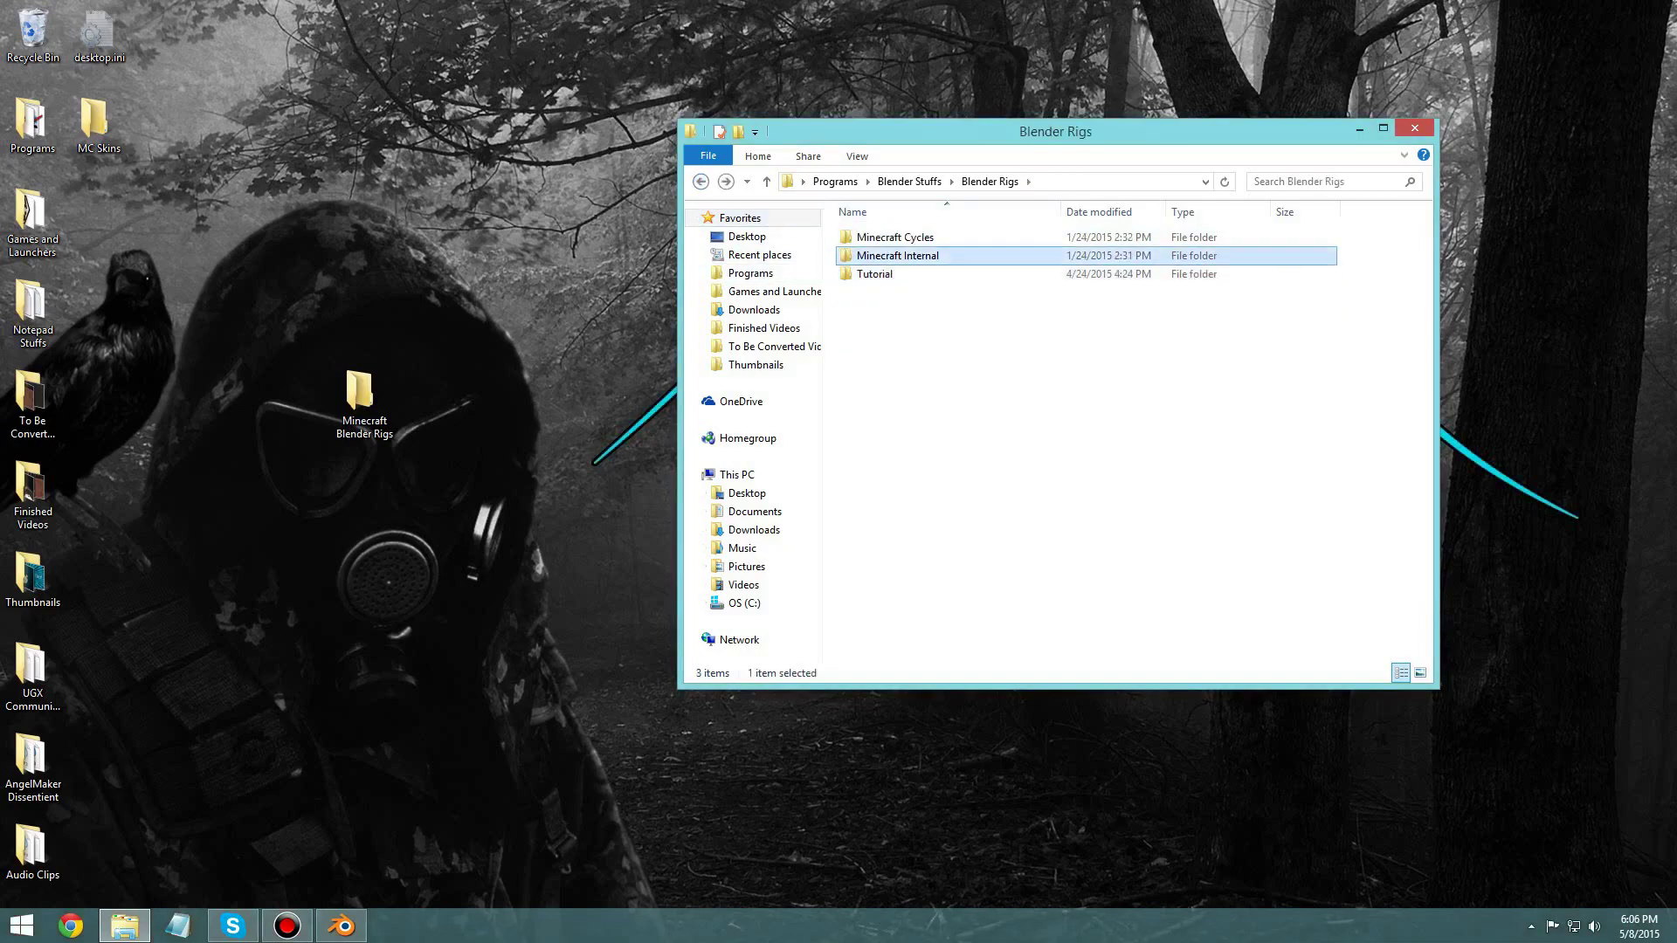
{"action": "double_click", "coordinate": [900, 255]}
{"action": "left_click", "coordinate": [701, 181]}
{"action": "double_click", "coordinate": [876, 237]}
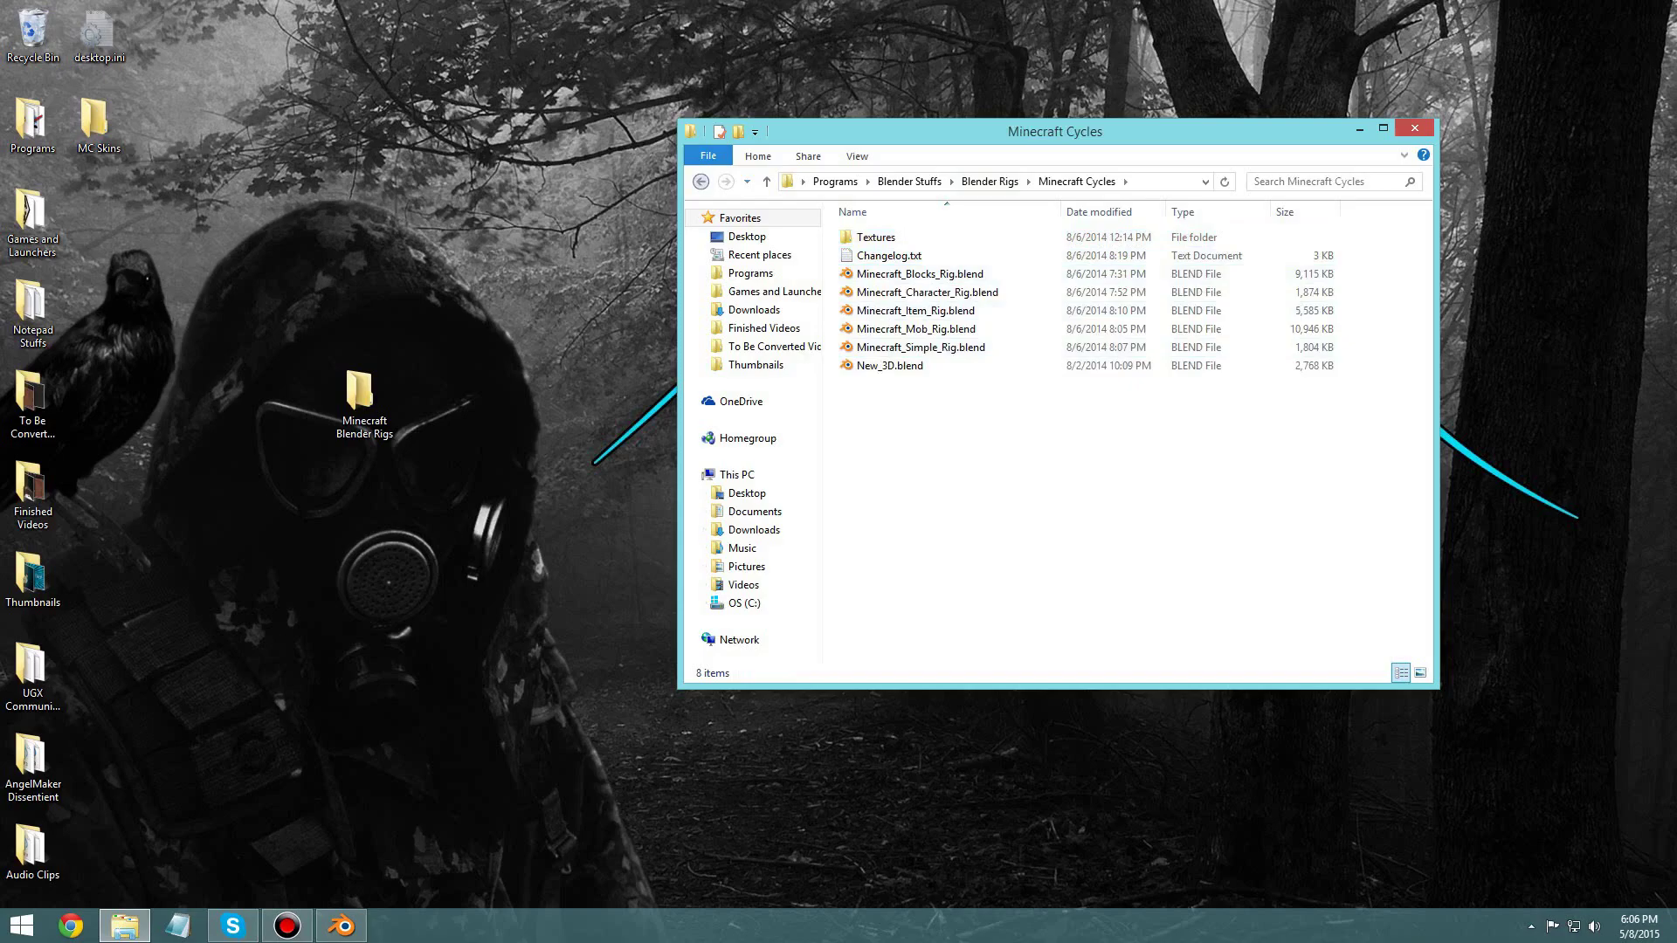
{"action": "left_click", "coordinate": [701, 181]}
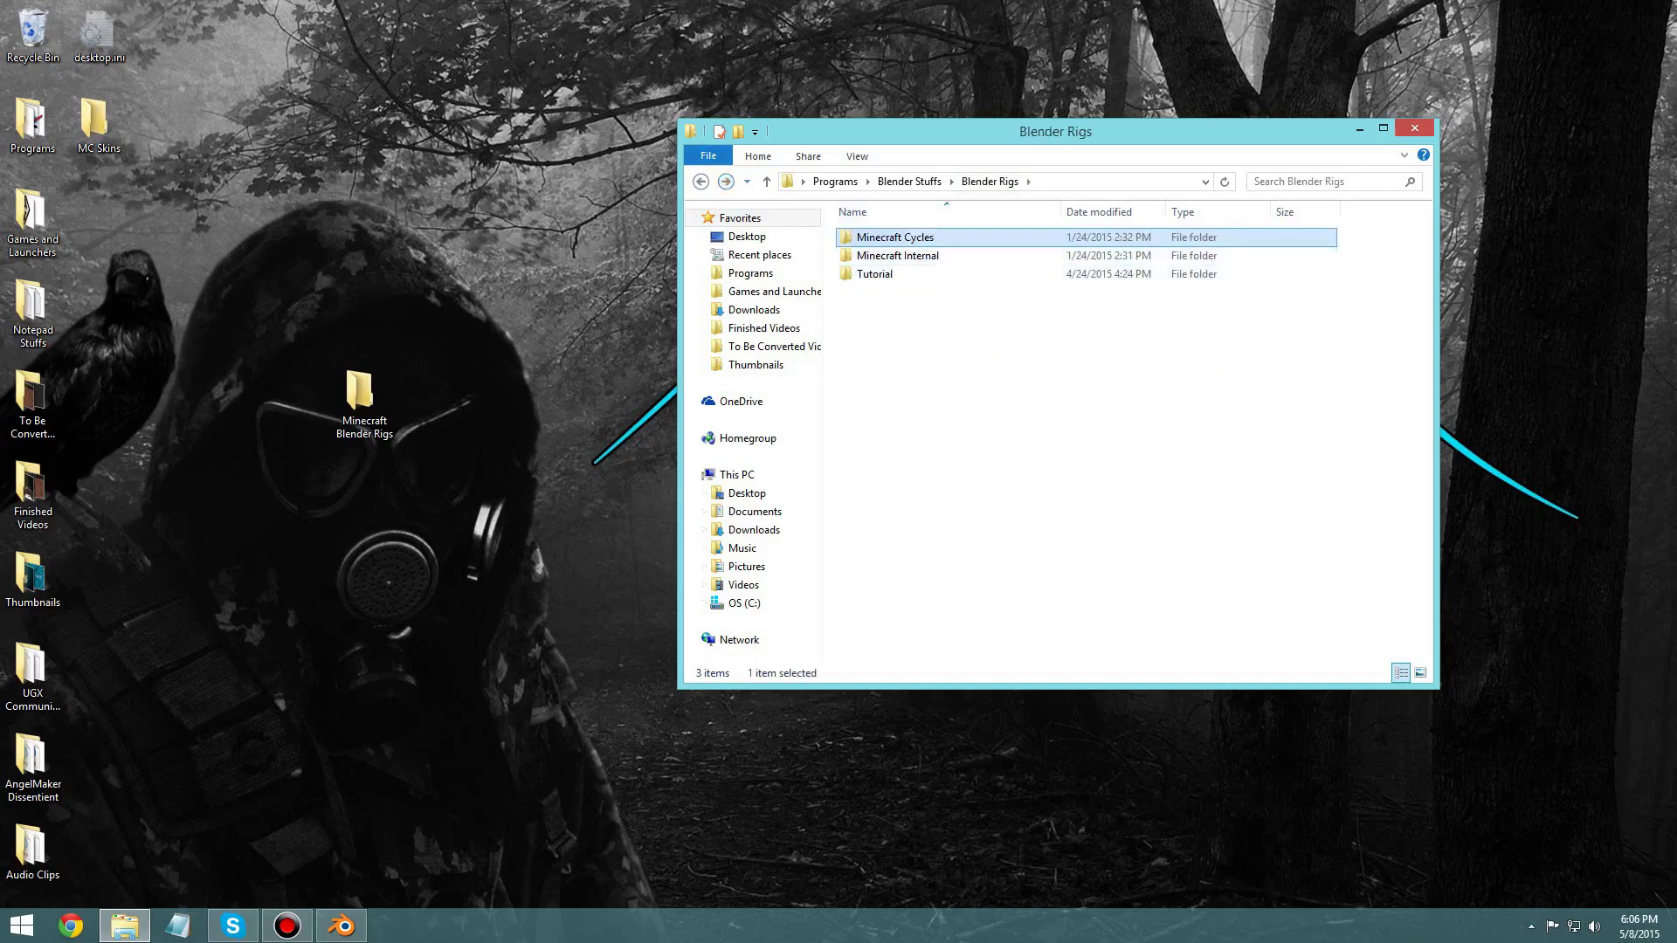
Step: Check the Blender Stuffs parent folder and examine the rig .blend files in Minecraft Cycles, returning to Blender Rigs
{"action": "left_click", "coordinate": [700, 181]}
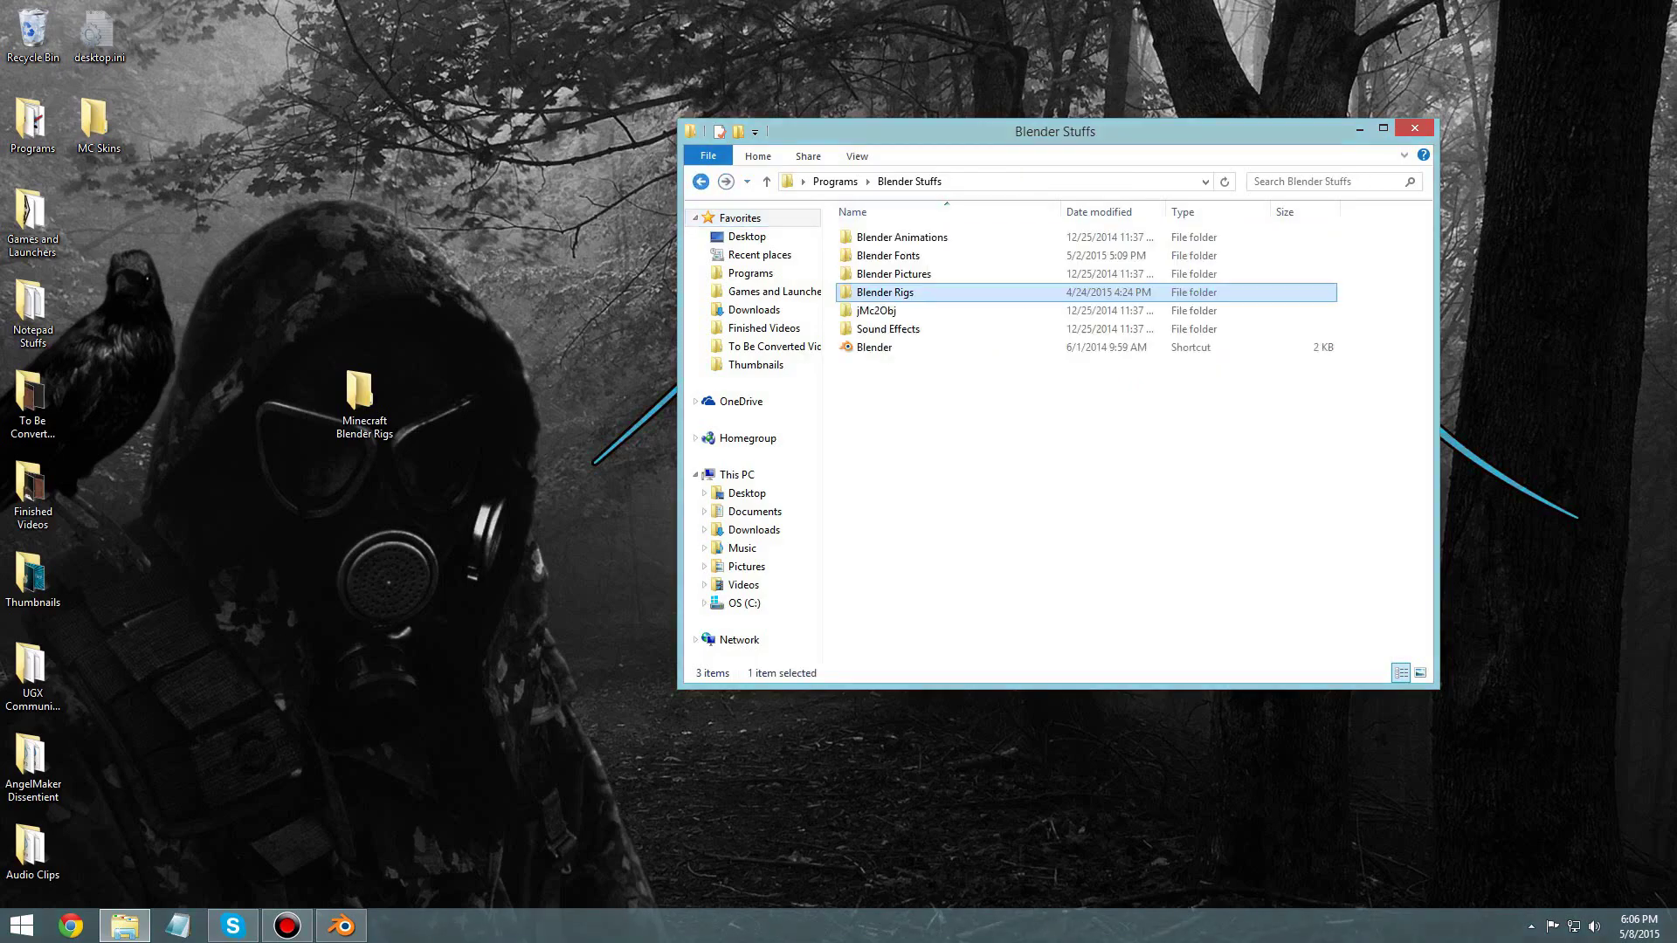
{"action": "left_click", "coordinate": [726, 181]}
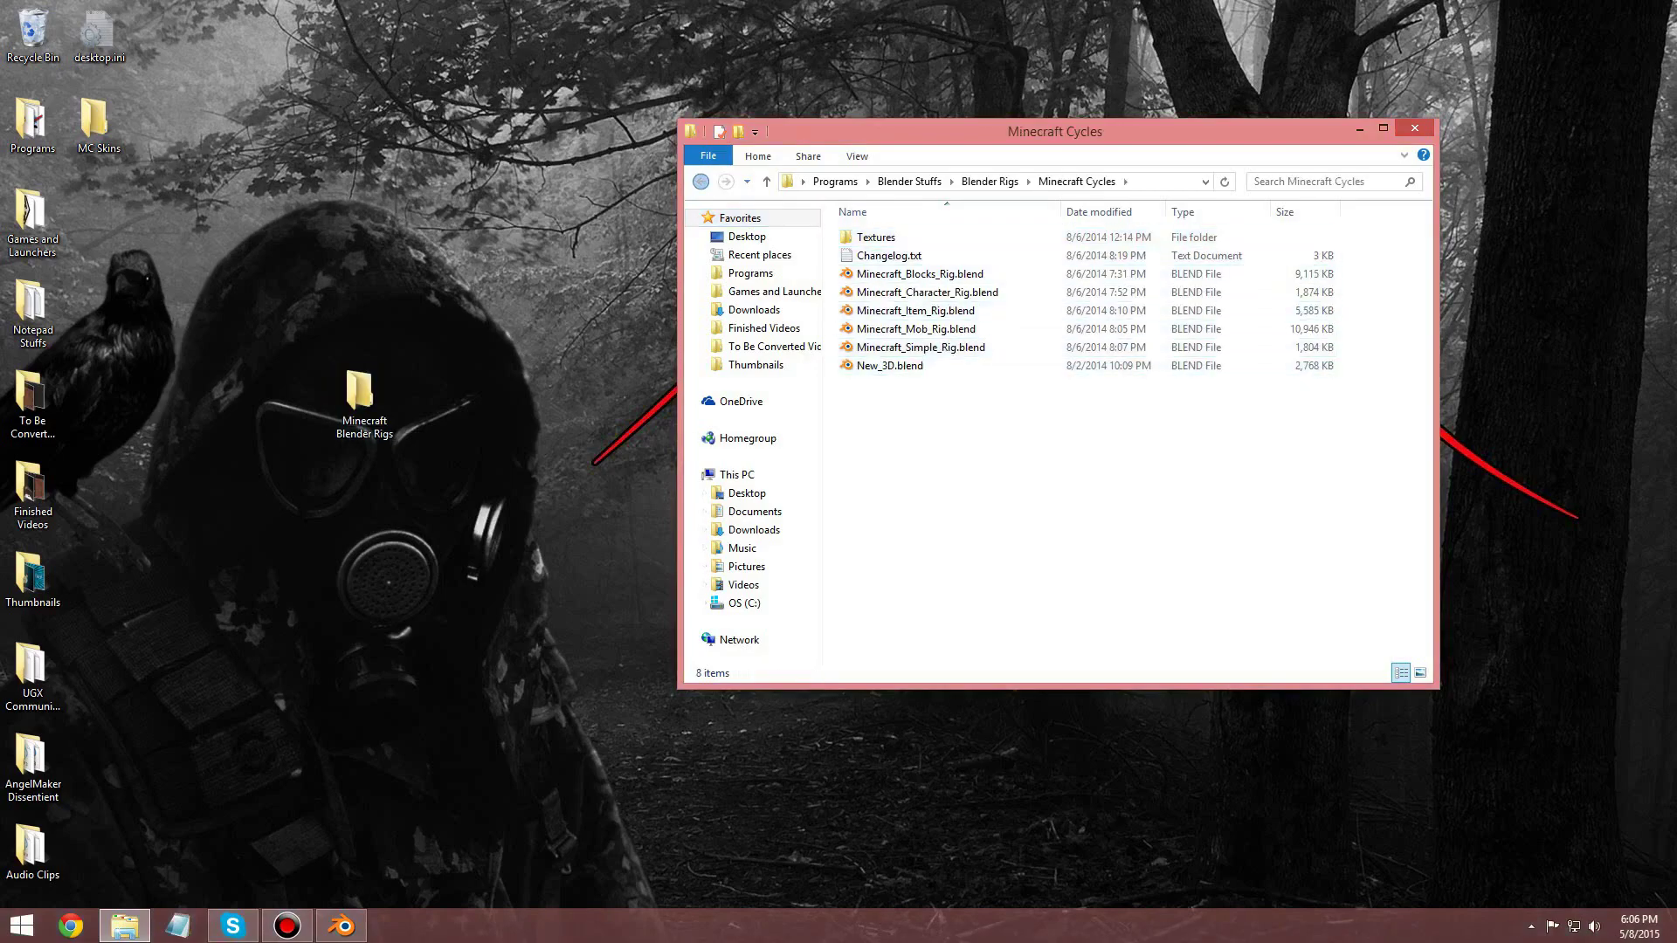
{"action": "left_click_drag", "start_coordinate": [1088, 605], "coordinate": [961, 336]}
{"action": "left_click", "coordinate": [1013, 454]}
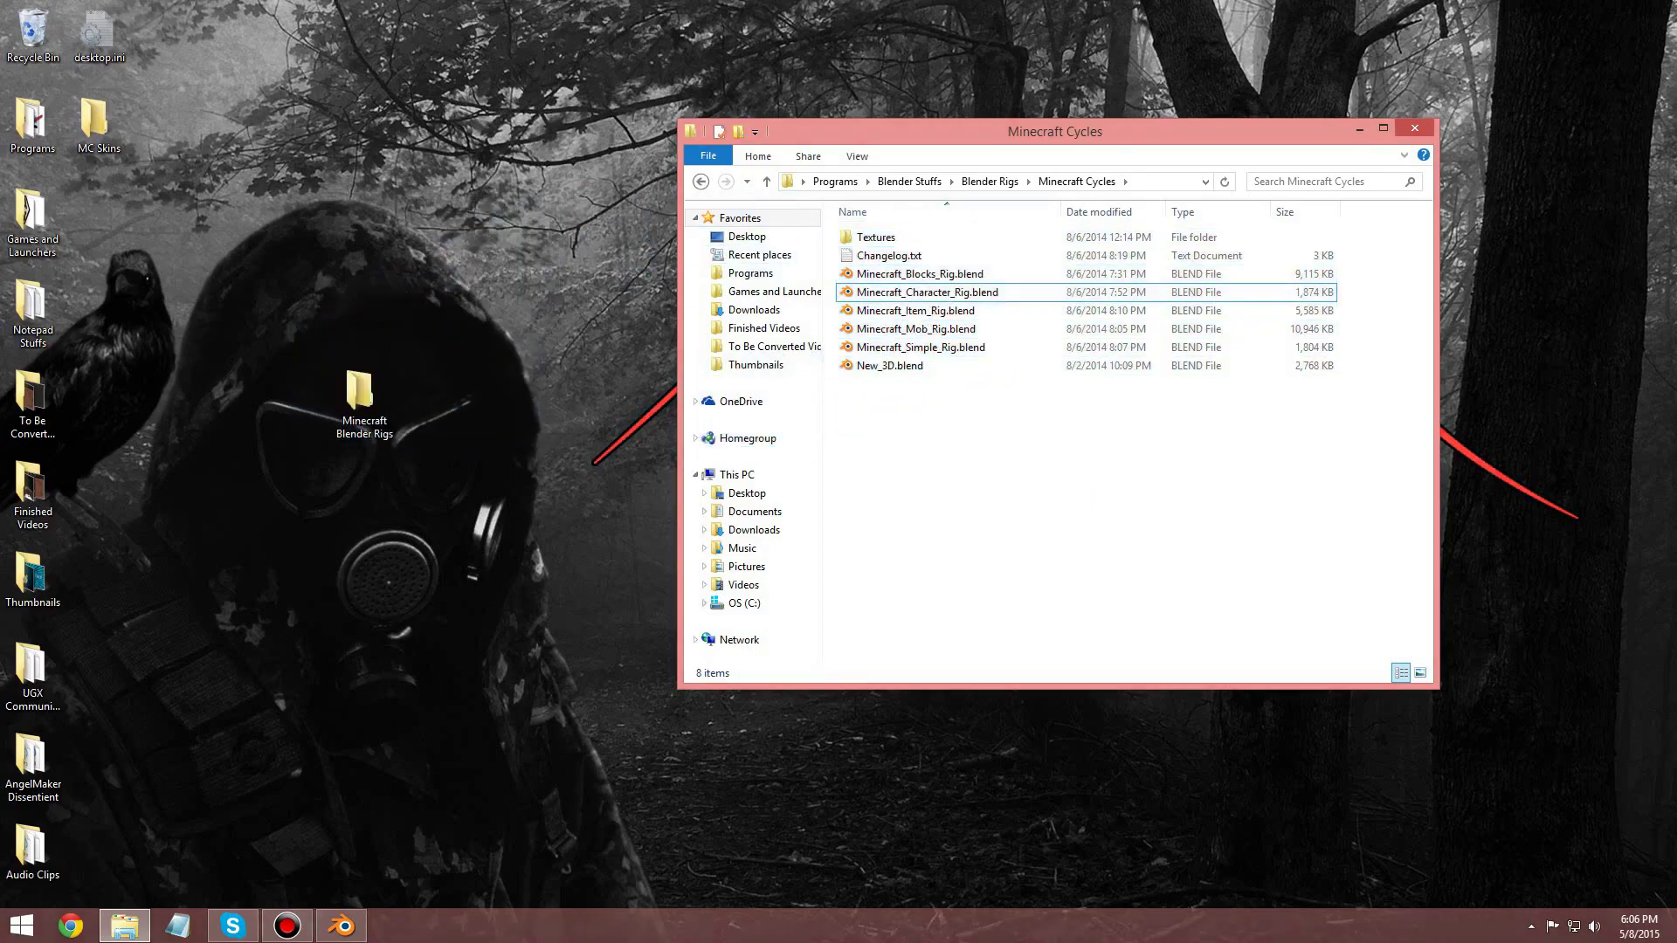
{"action": "left_click", "coordinate": [701, 181]}
Step: Move the Minecraft Blender Rigs folder from the desktop into the Blender Rigs folder and switch to Blender
{"action": "left_click", "coordinate": [364, 402]}
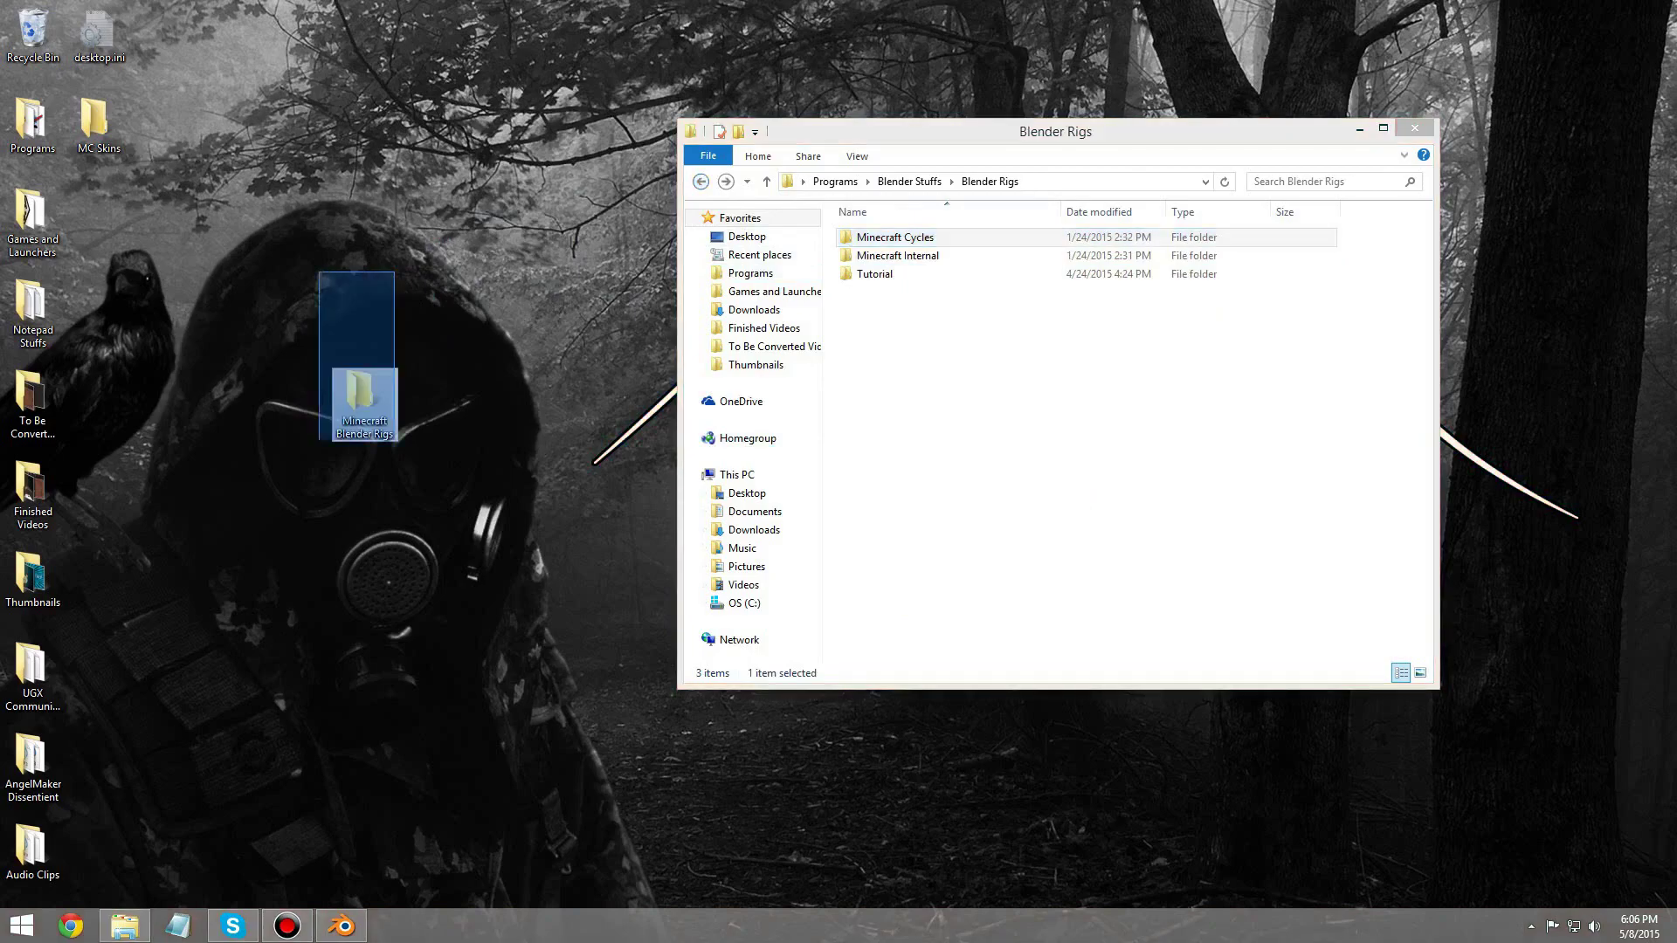
{"action": "left_click_drag", "start_coordinate": [356, 413], "coordinate": [891, 376]}
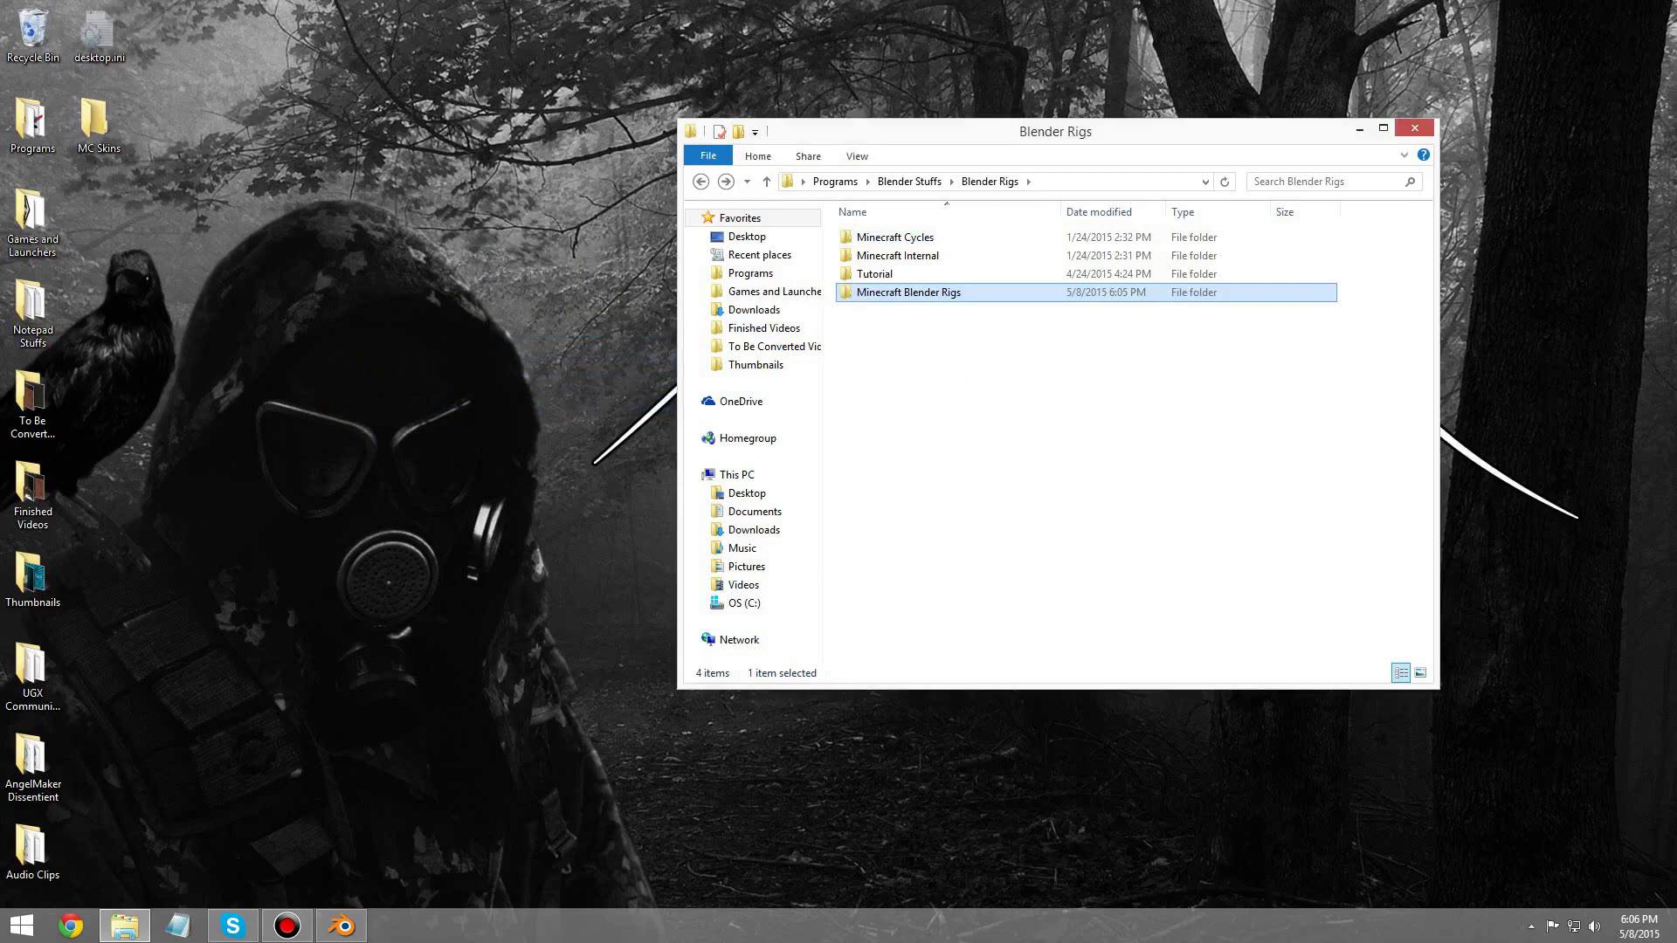
{"action": "left_click", "coordinate": [343, 927]}
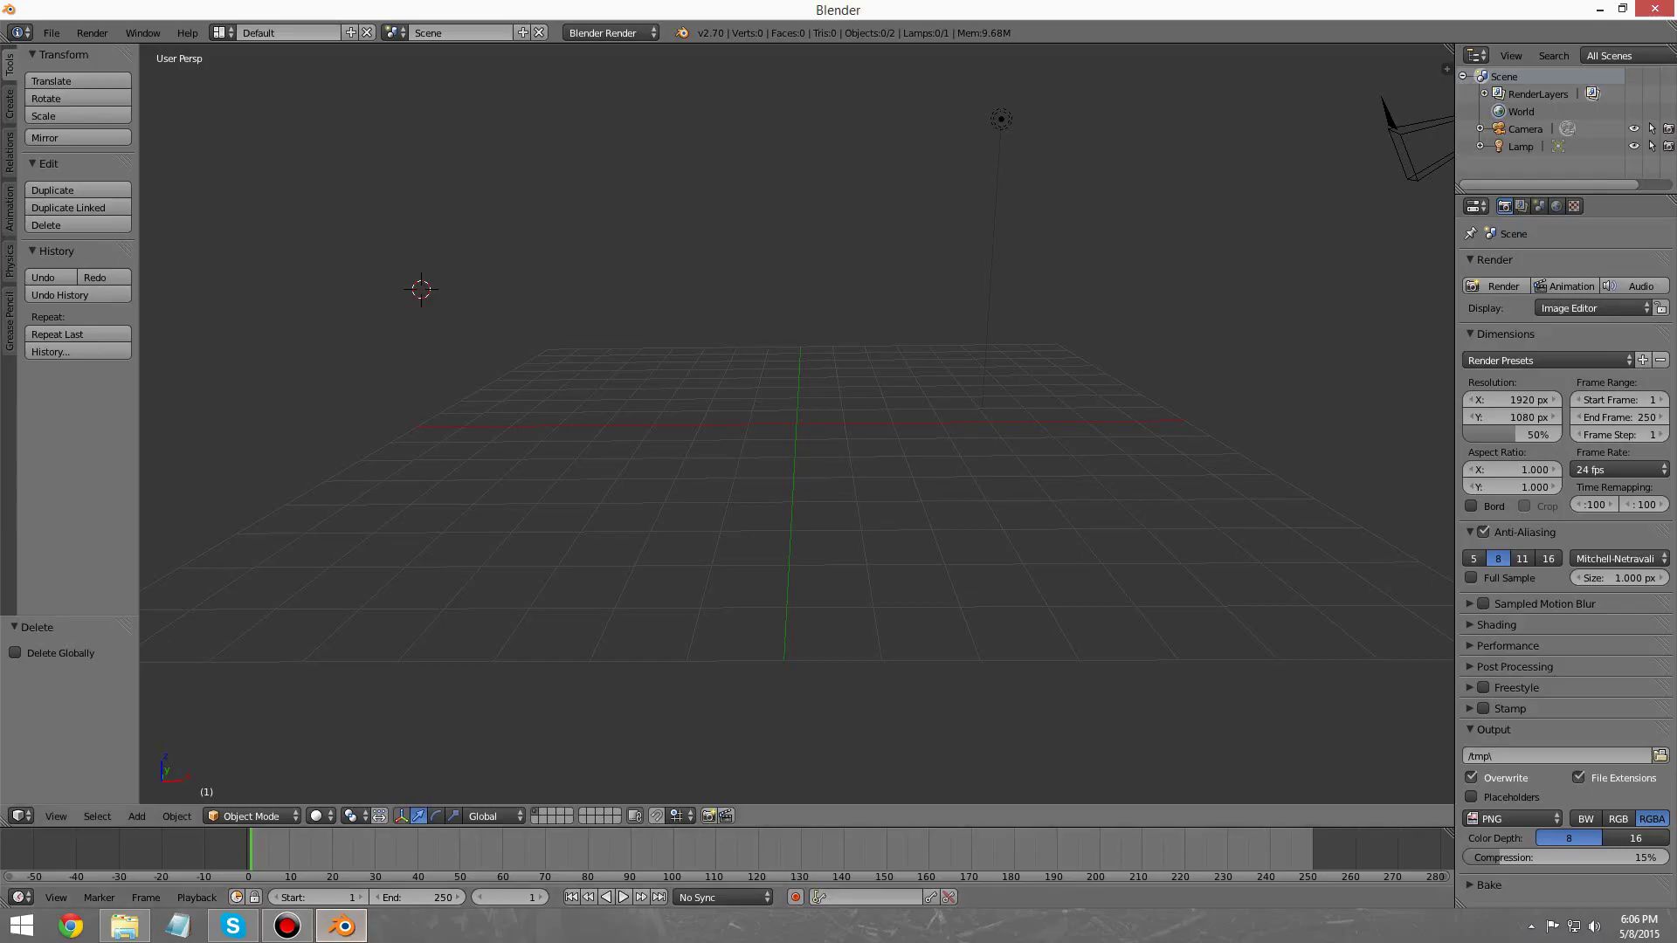
Step: Start Append and browse from the Desktop through Programs, Blender Stuffs and Blender Rigs into the Minecraft Blender Rigs folder
{"action": "left_click", "coordinate": [52, 33]}
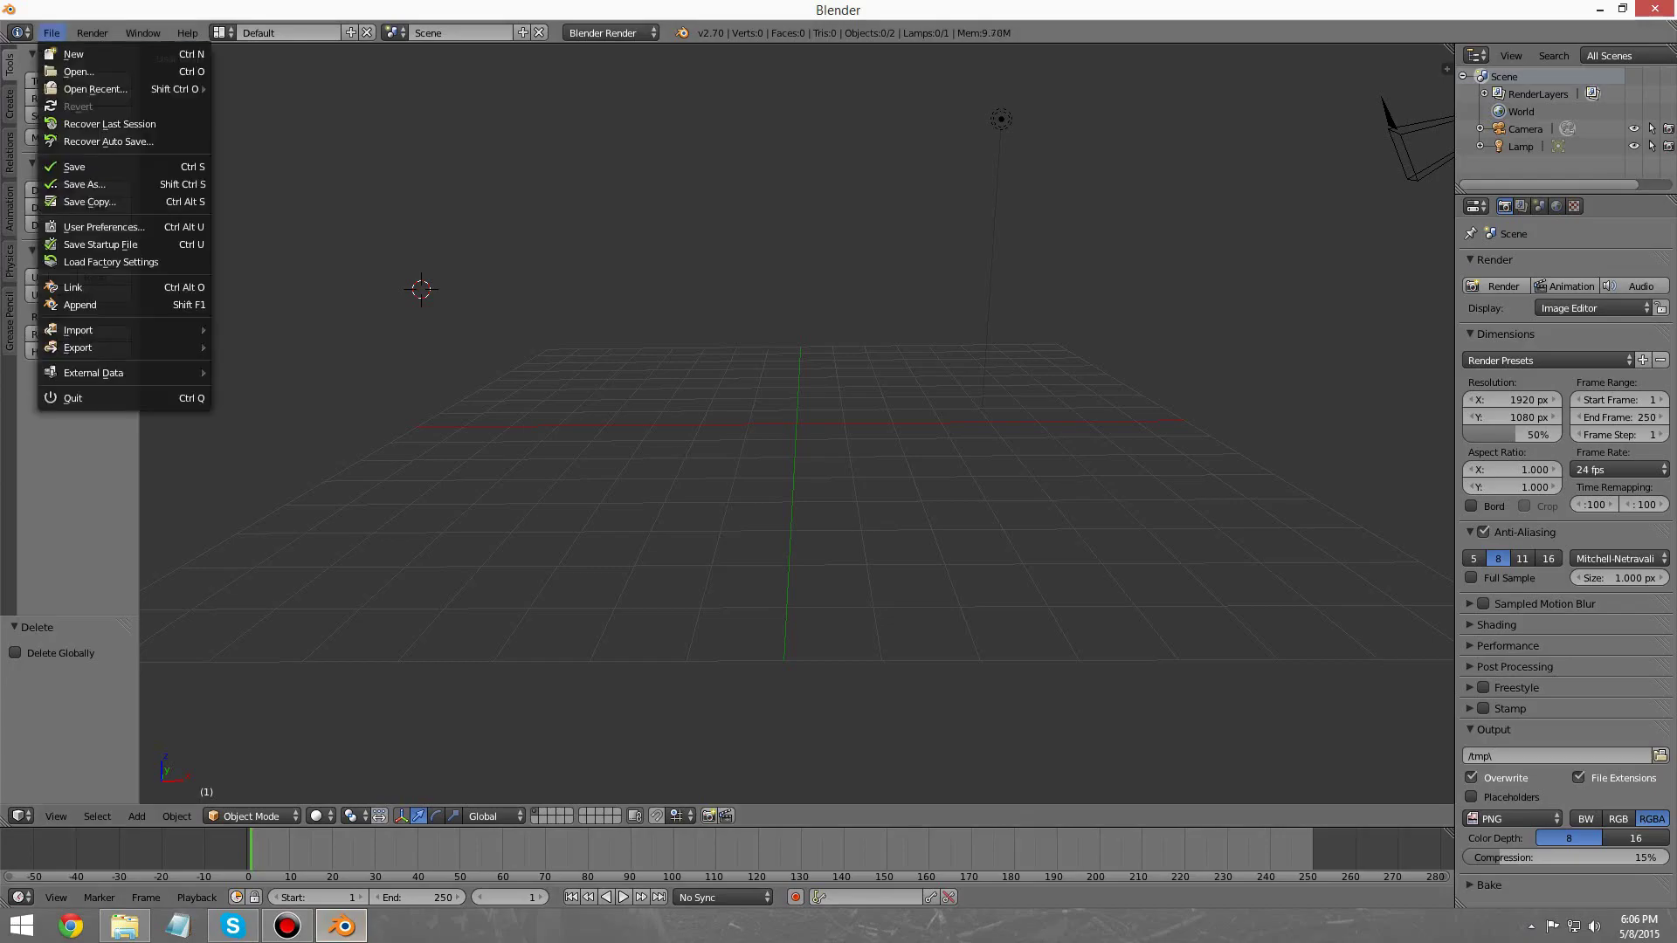
{"action": "left_click", "coordinate": [79, 304]}
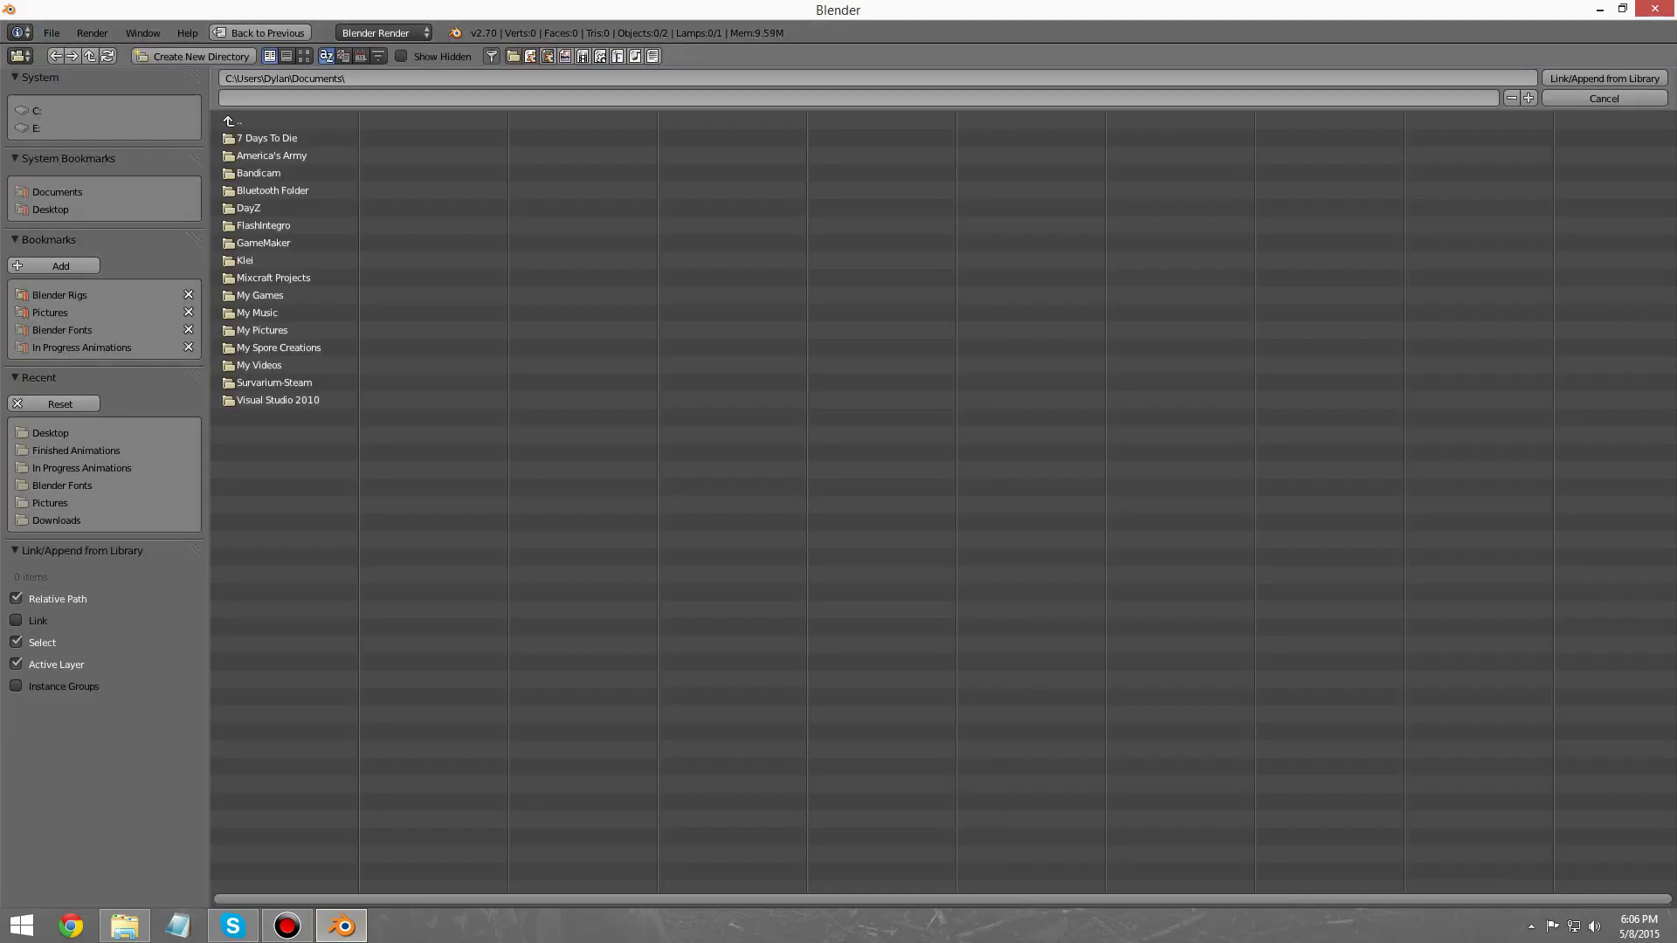
{"action": "left_click", "coordinate": [88, 433]}
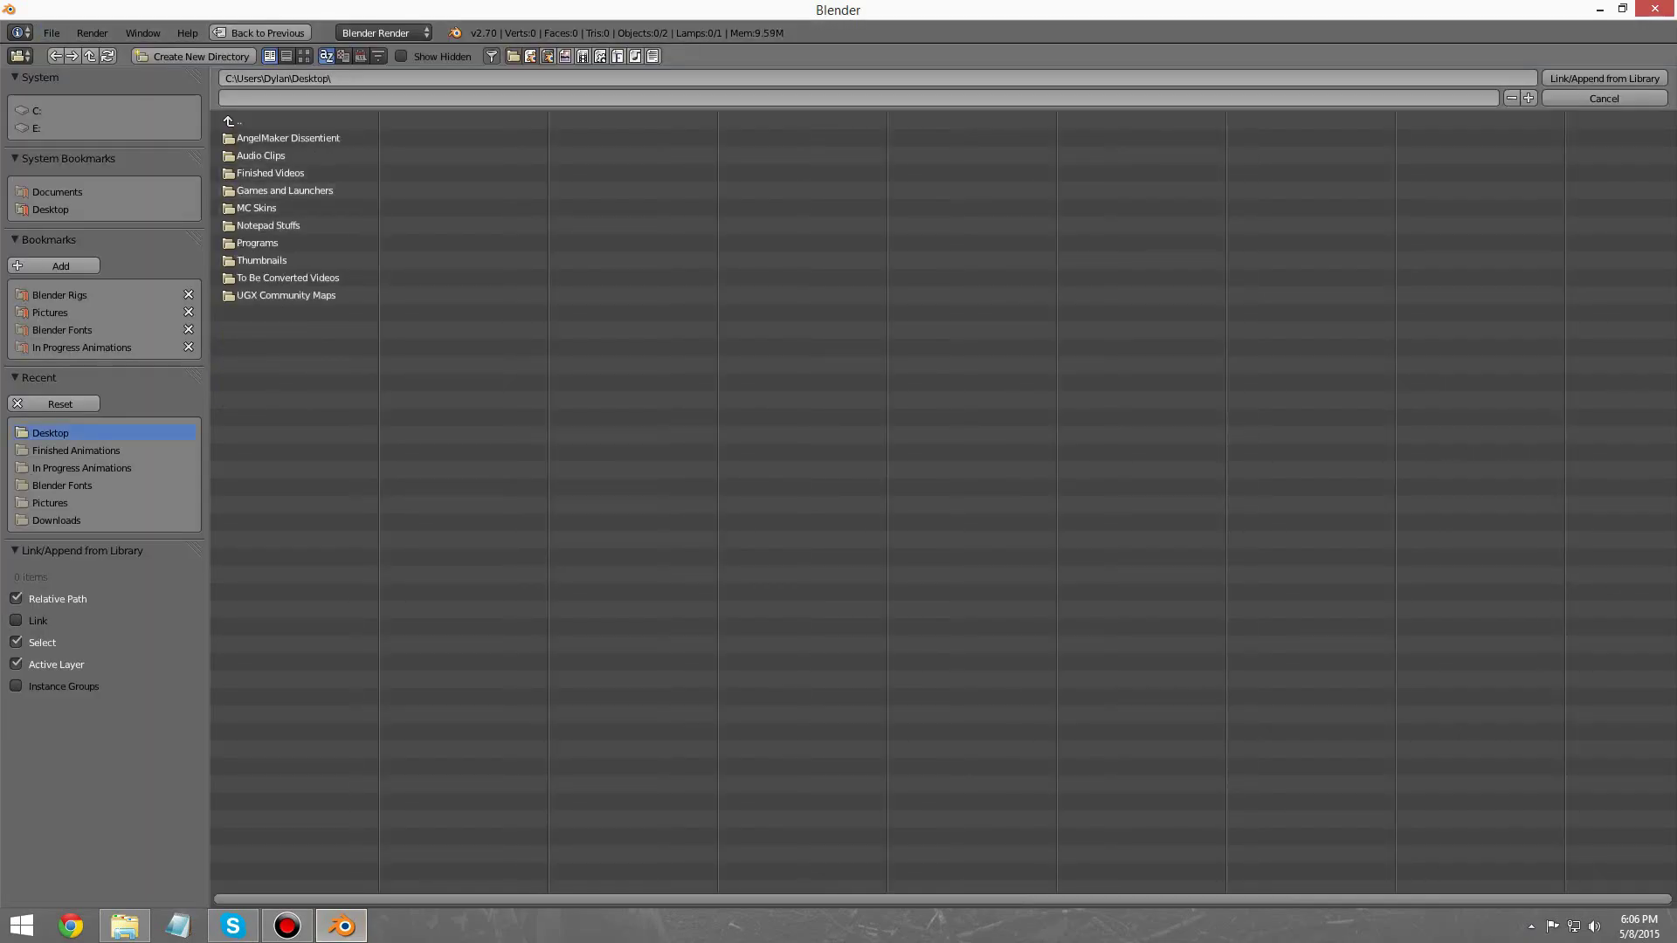
{"action": "left_click", "coordinate": [258, 243]}
{"action": "left_click", "coordinate": [271, 156]}
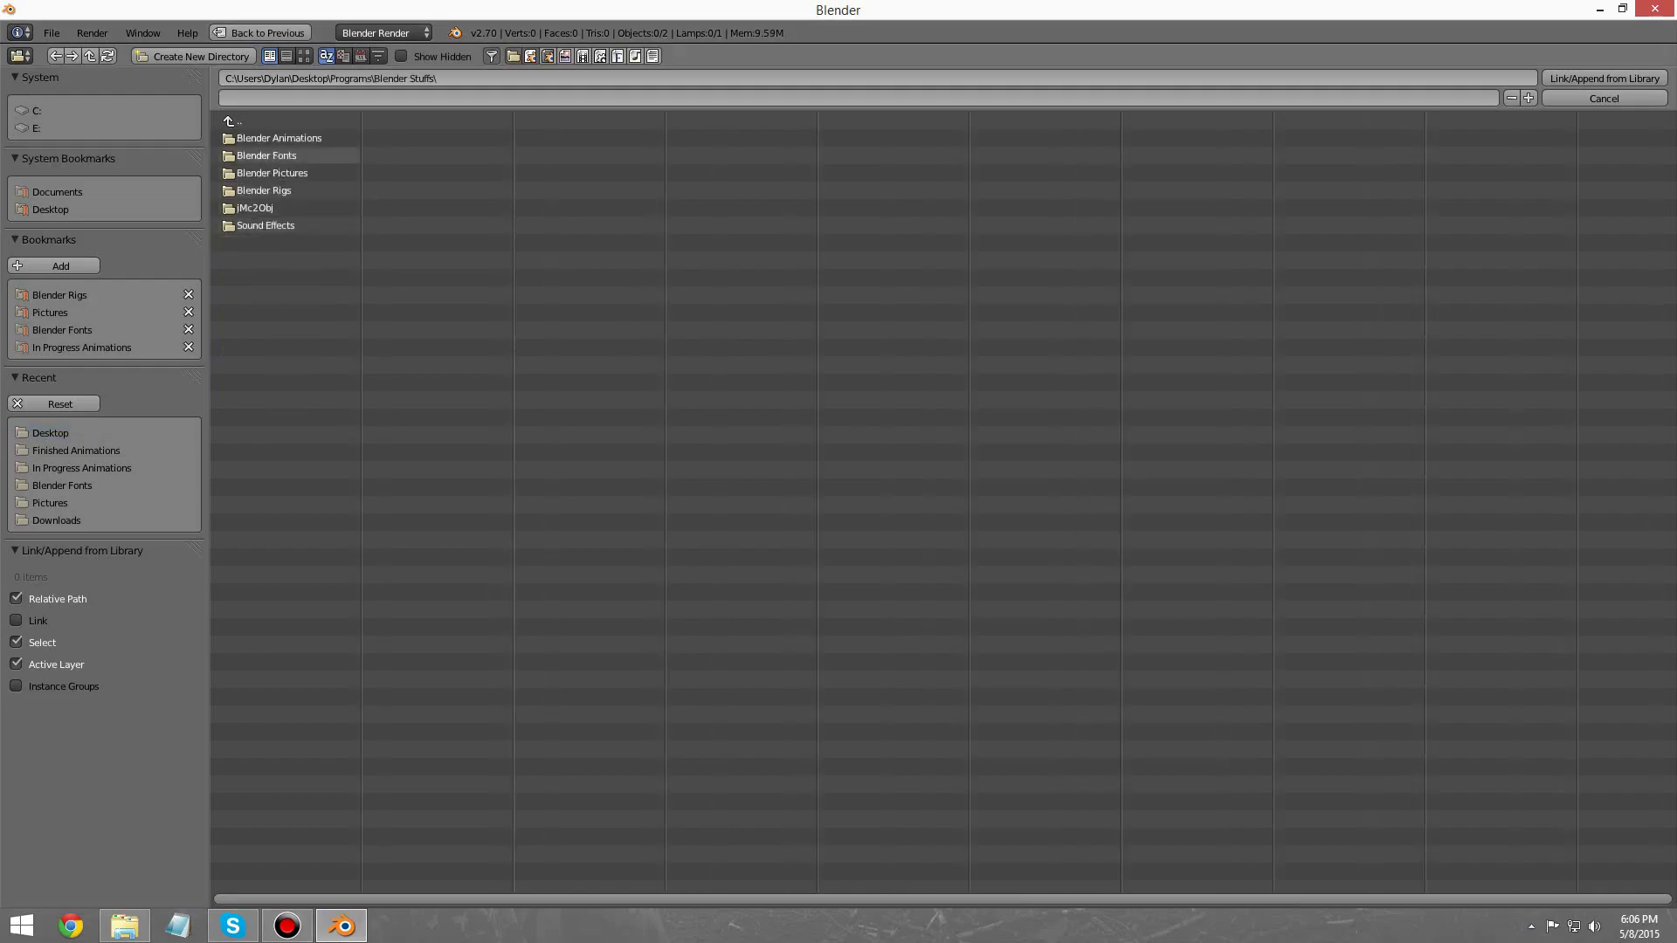
{"action": "left_click", "coordinate": [264, 190]}
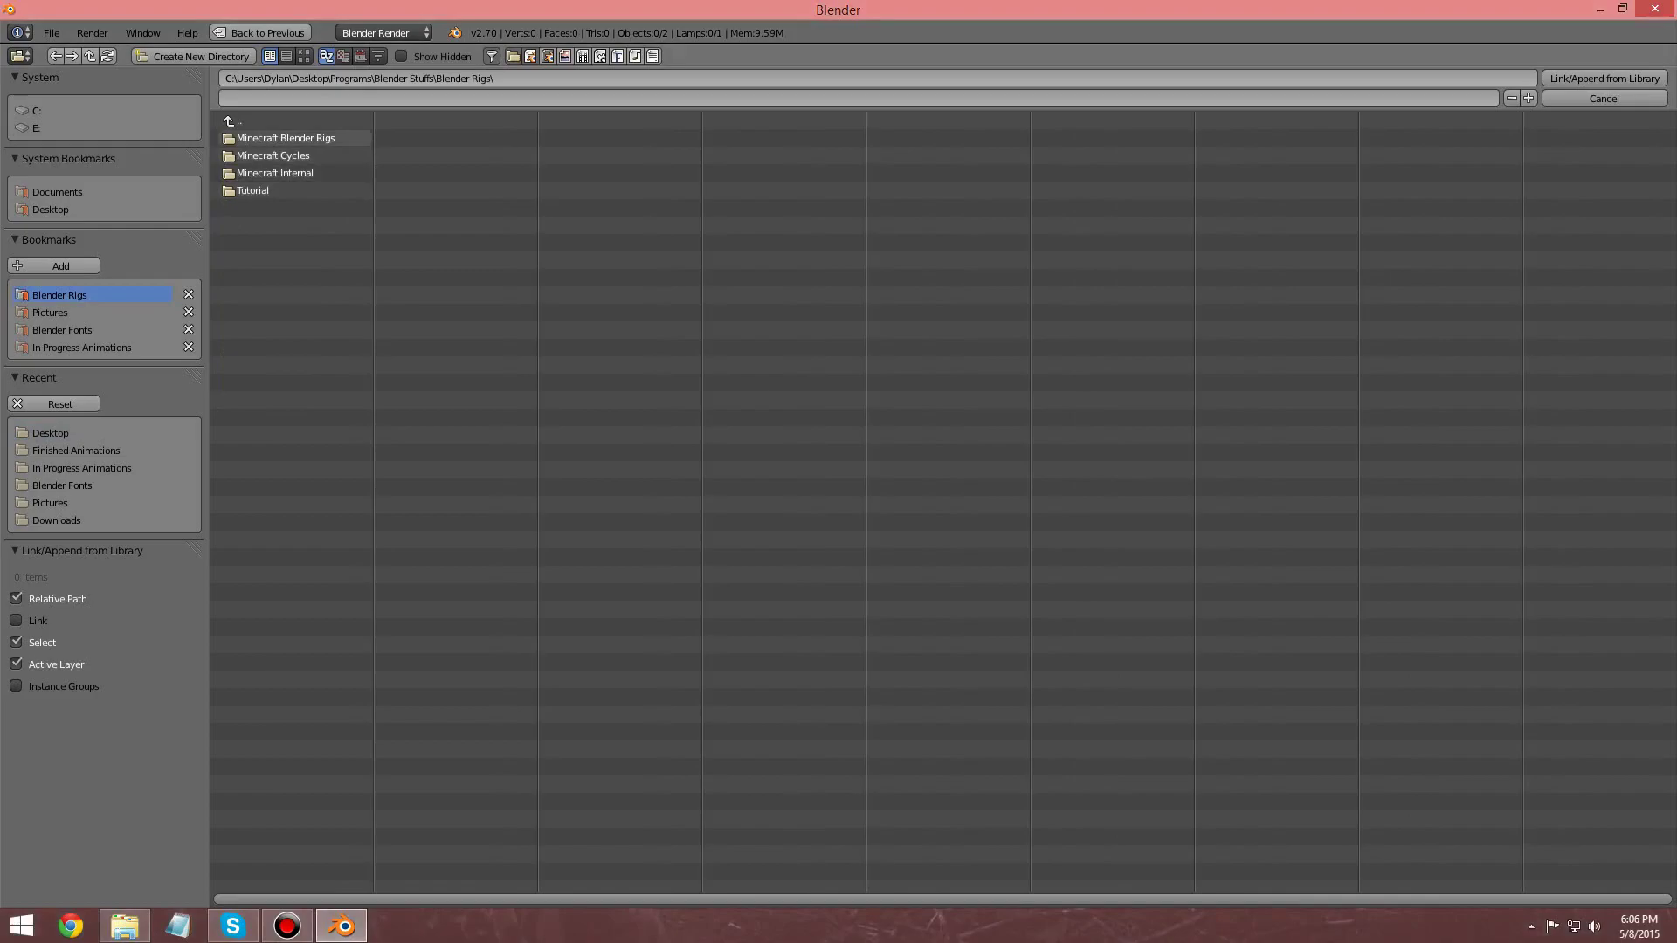
{"action": "left_click", "coordinate": [286, 138]}
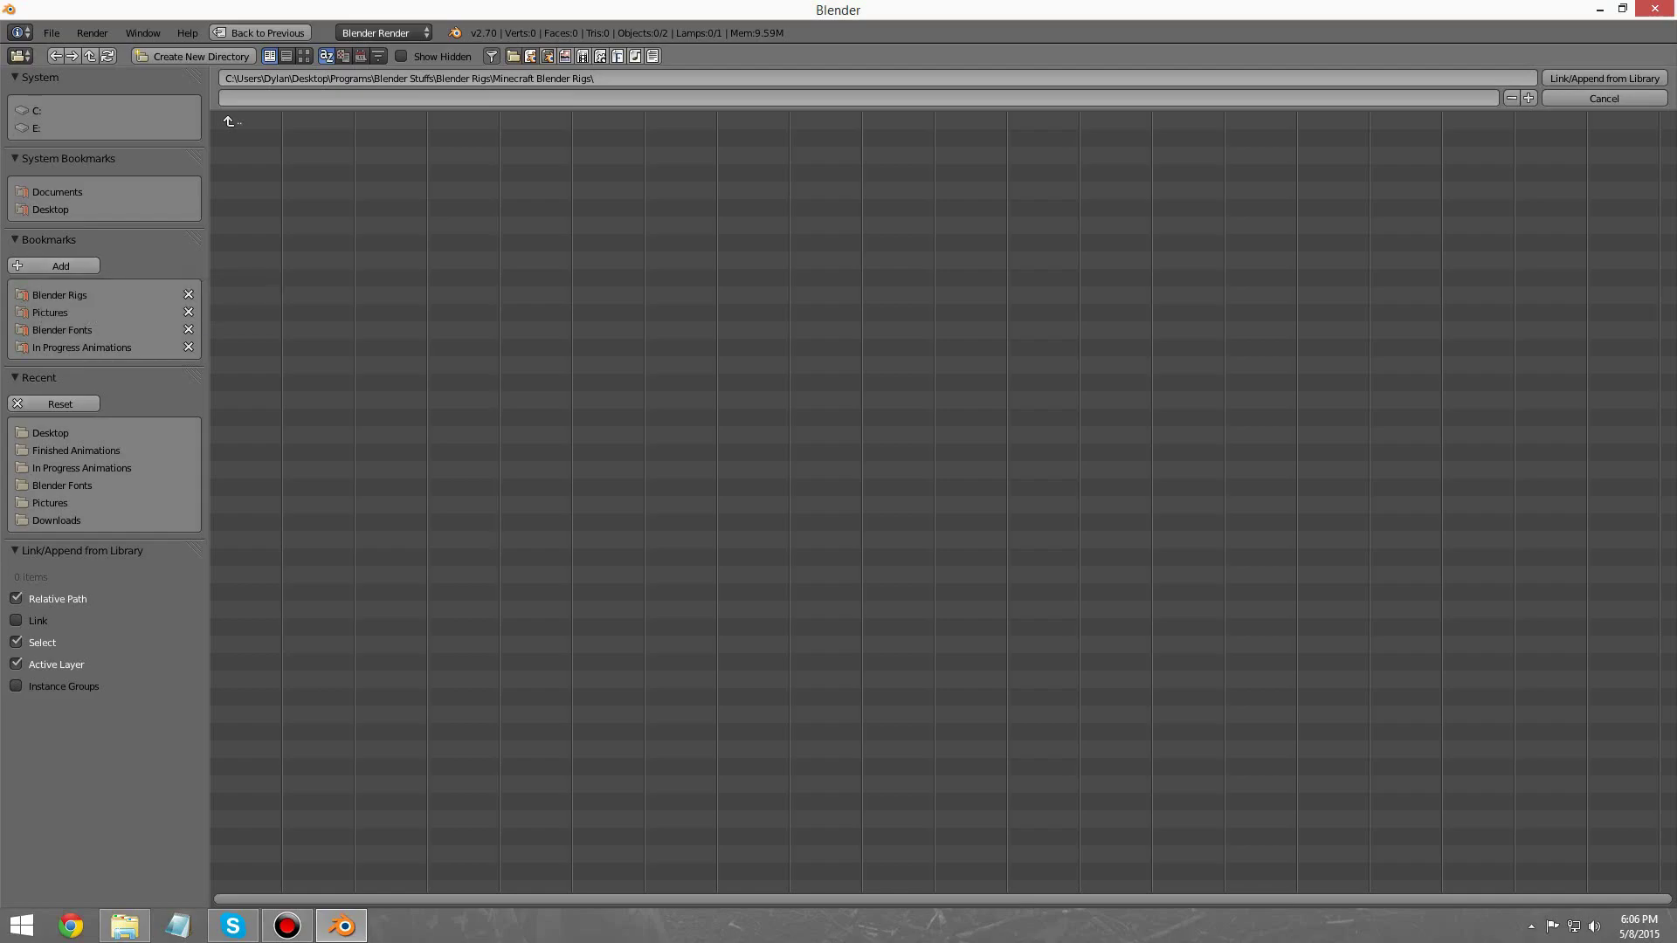
Step: Append the Character group from Minecraft_Simple_Rig.blend, found in the Minecraft Internal folder of Blender Rigs
{"action": "left_click", "coordinate": [60, 295]}
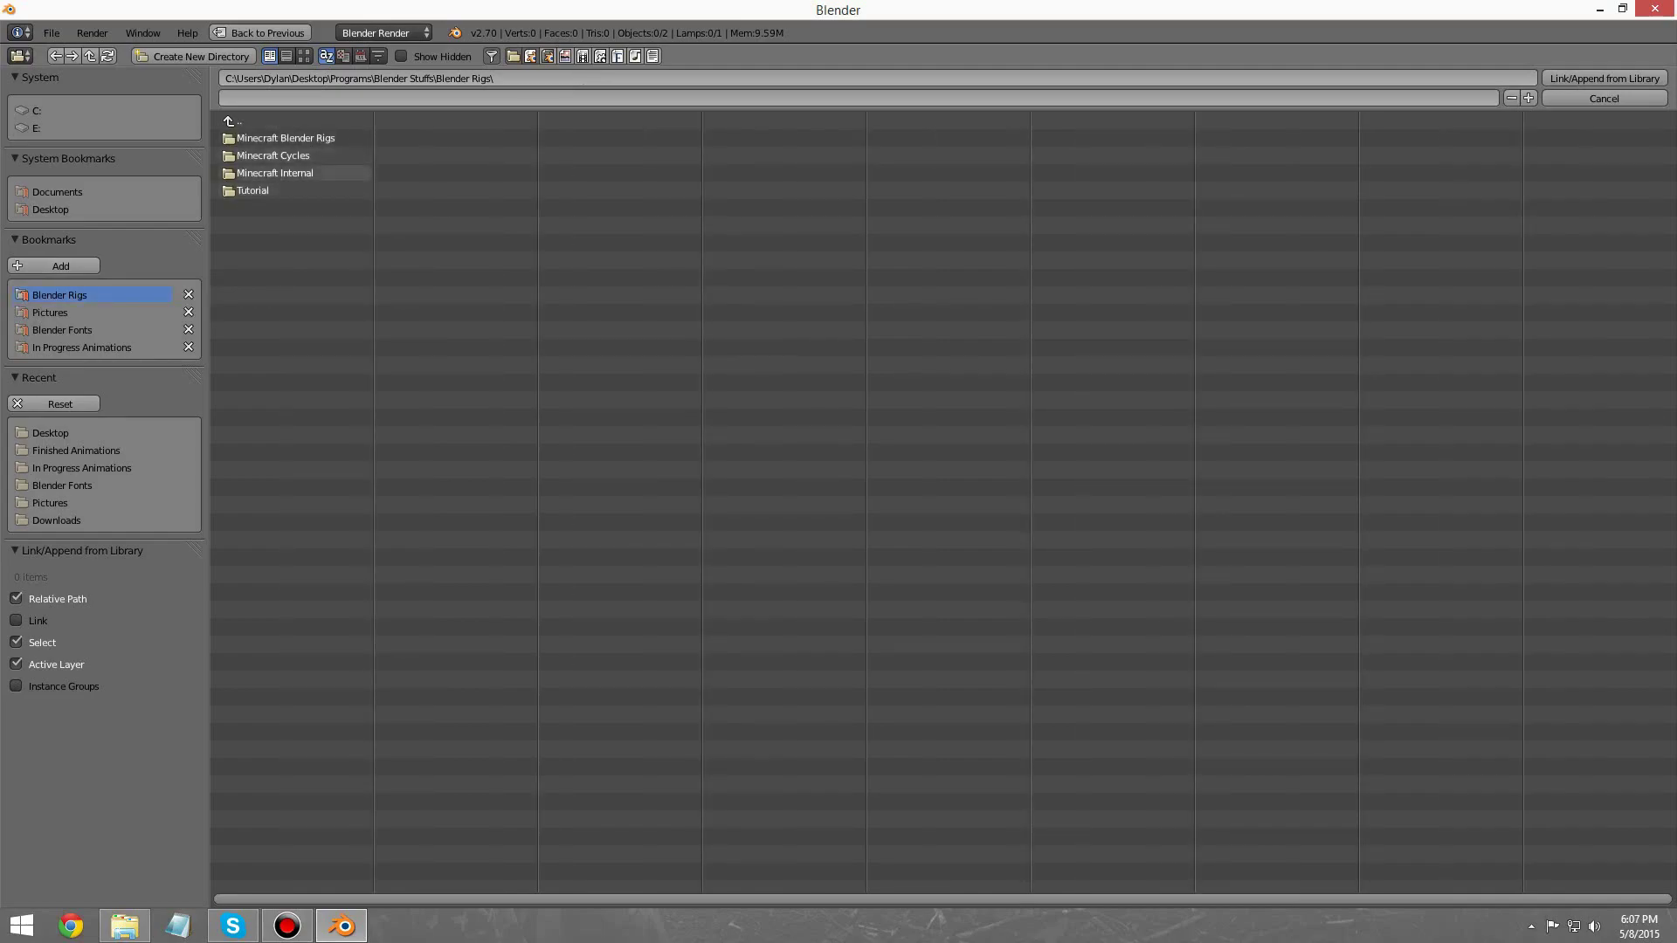
{"action": "left_click", "coordinate": [275, 172]}
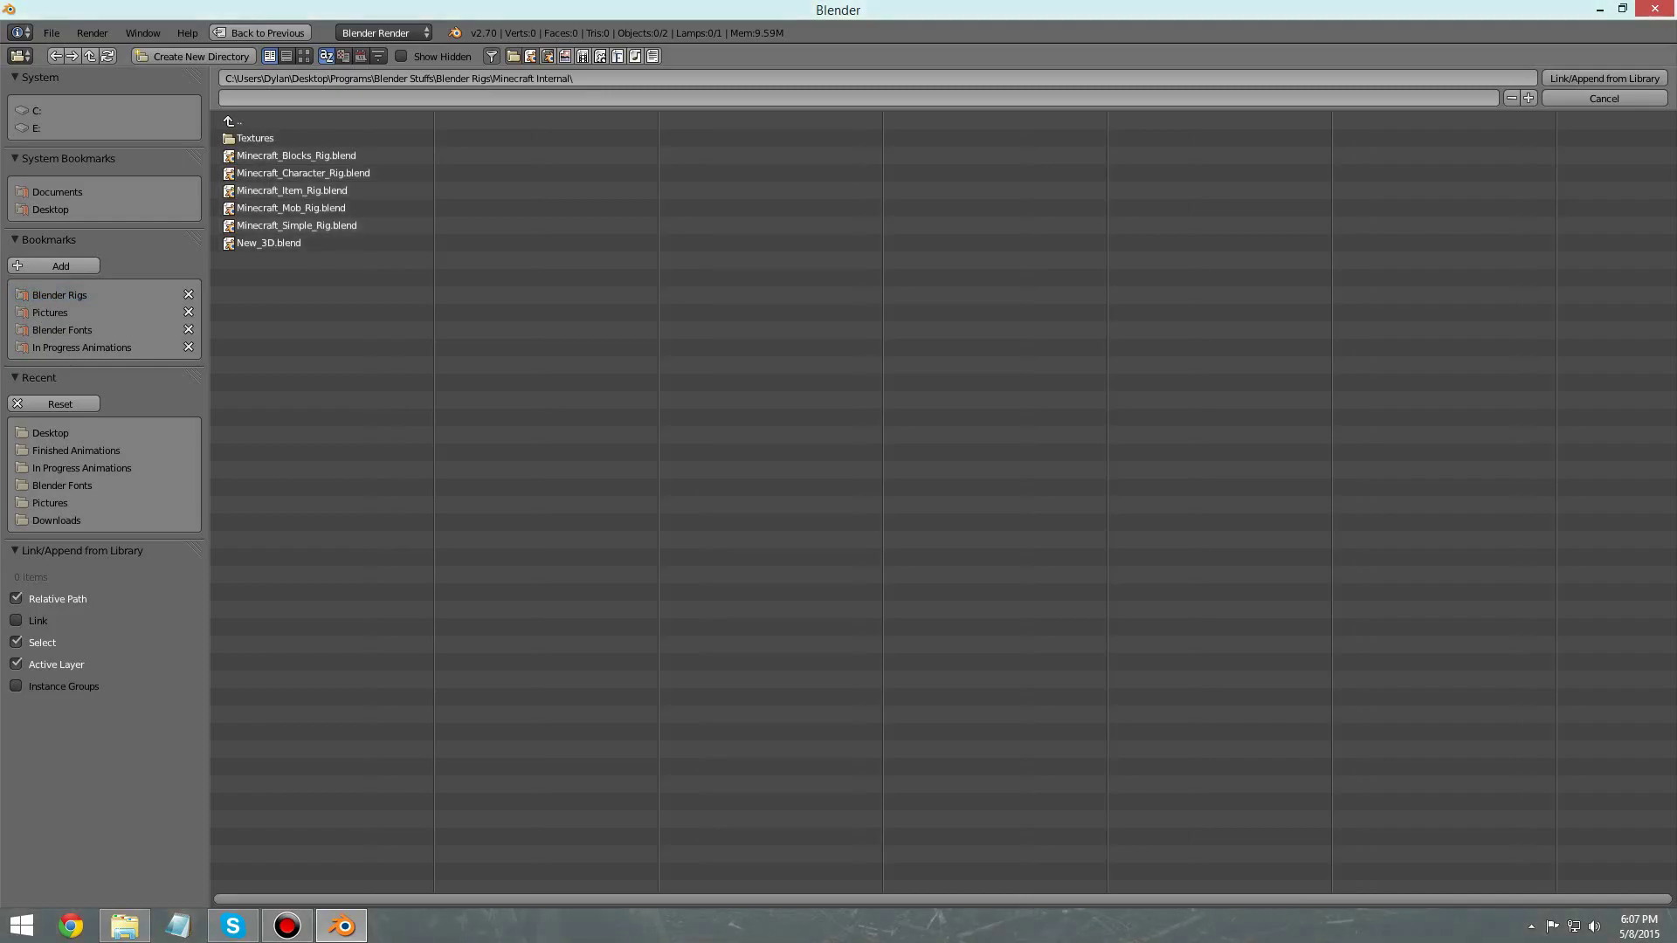
{"action": "left_click", "coordinate": [297, 226]}
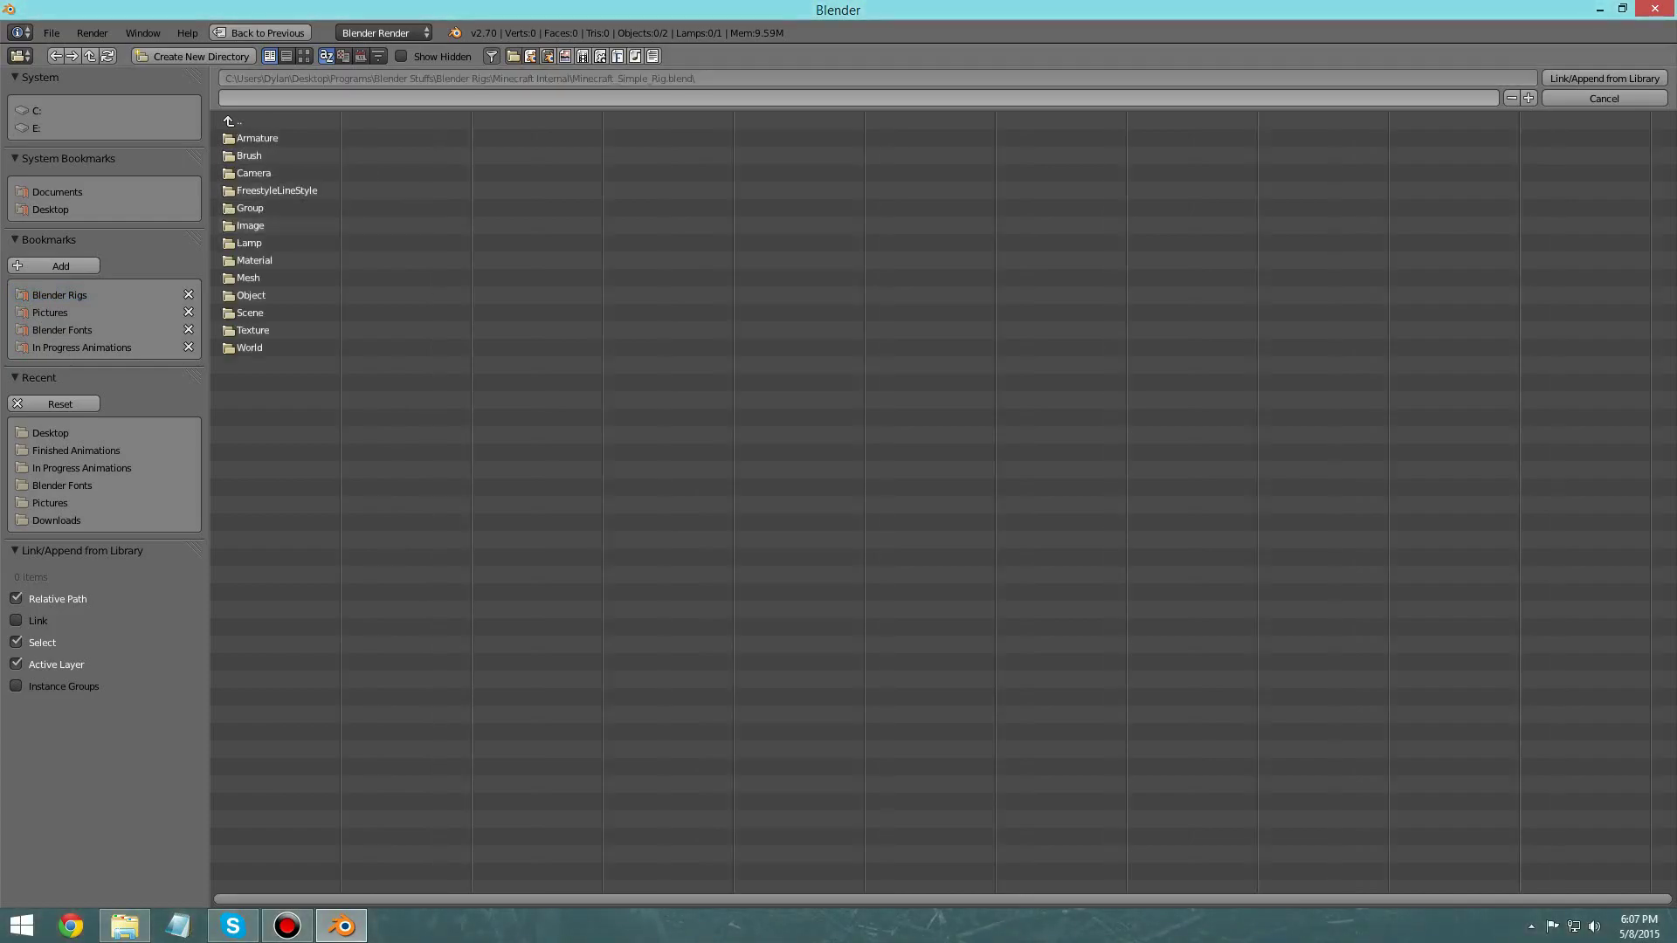
{"action": "left_click", "coordinate": [254, 208]}
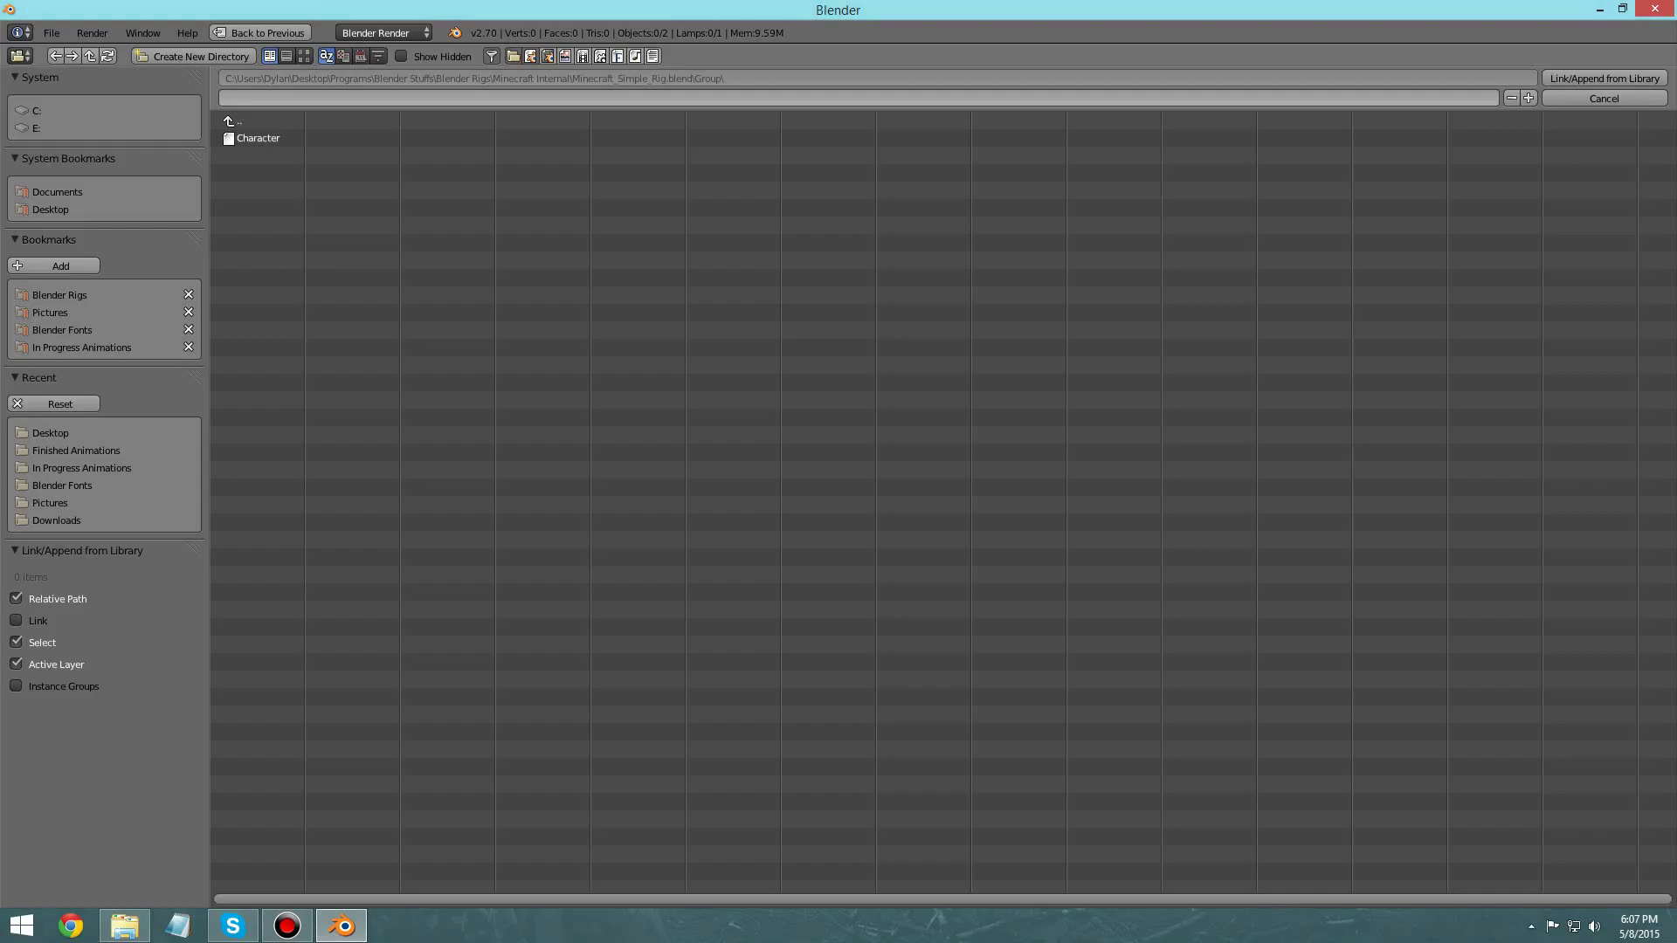
{"action": "double_click", "coordinate": [258, 138]}
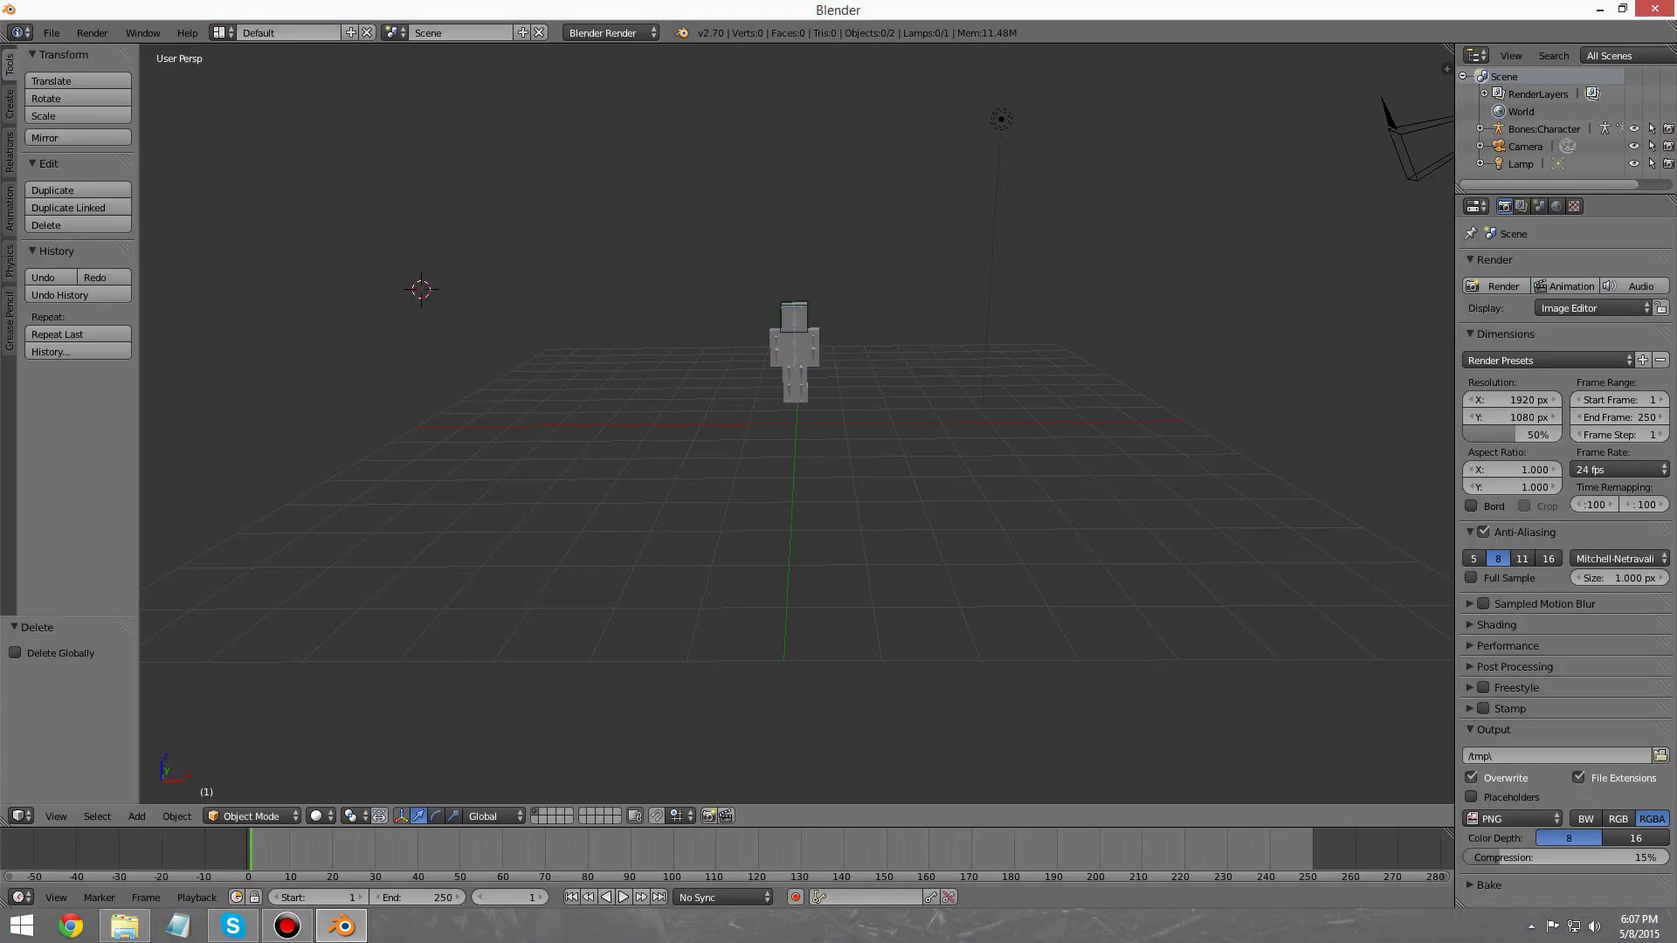
Step: Set the viewport shading to Texture to show the appended character's skin
{"action": "middle_click_drag", "start_coordinate": [797, 419], "coordinate": [762, 430]}
{"action": "scroll", "coordinate": [734, 454], "scroll_direction": "up", "scroll_amount": 6}
{"action": "scroll", "coordinate": [734, 455], "scroll_direction": "down", "scroll_amount": 3}
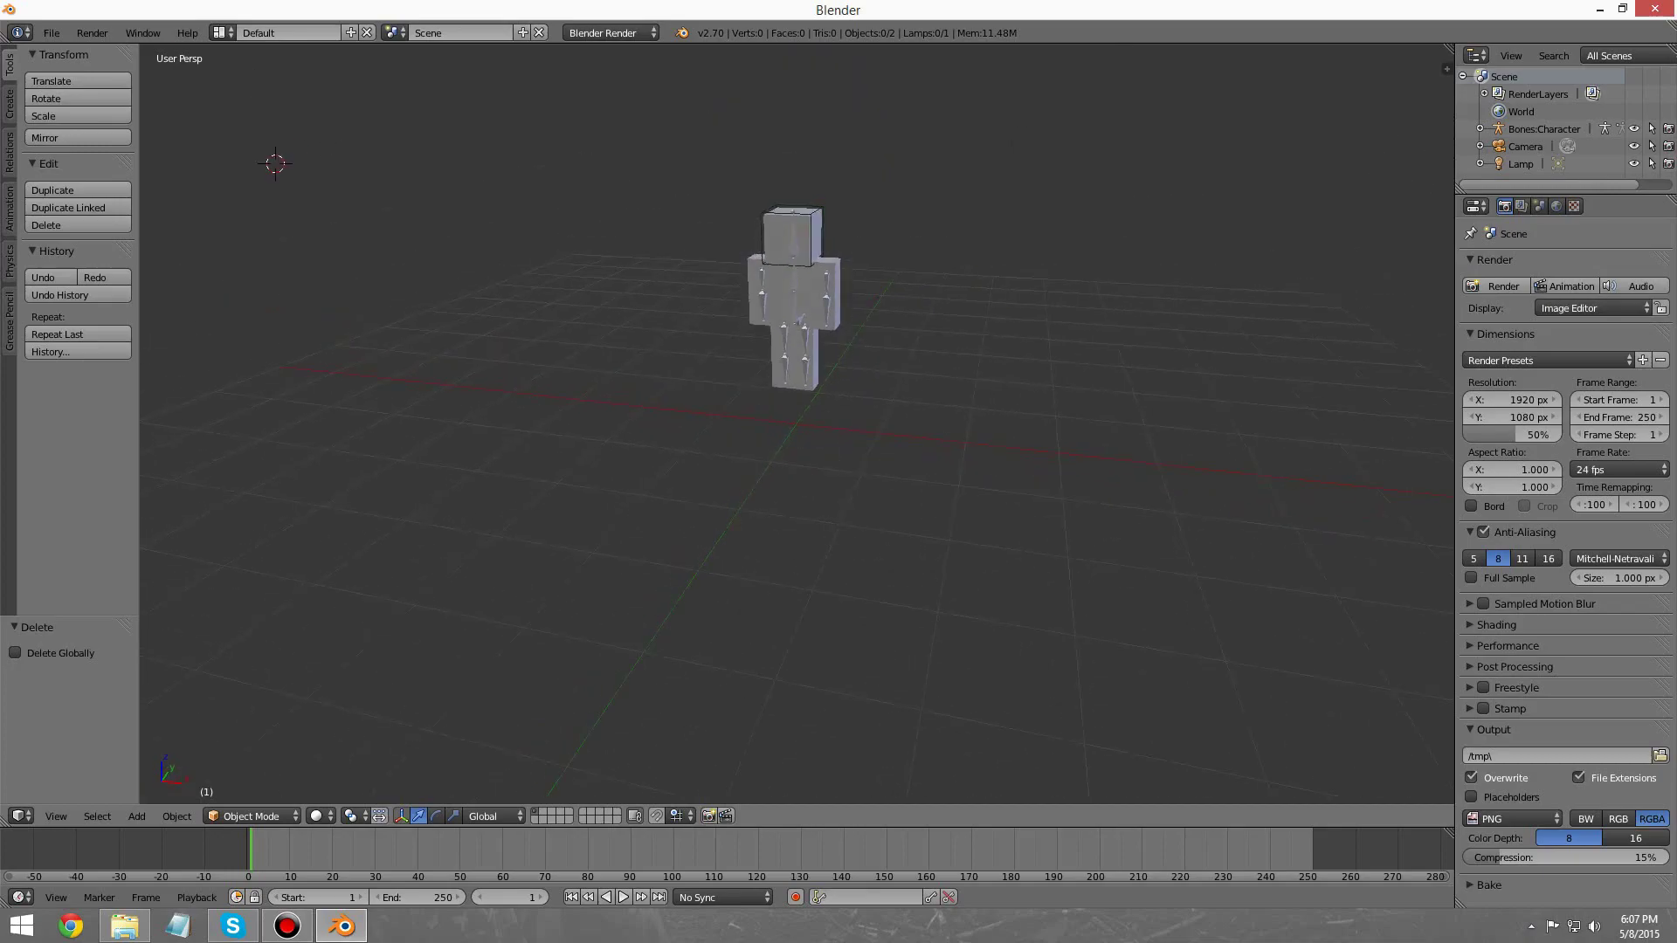
{"action": "left_click", "coordinate": [319, 816]}
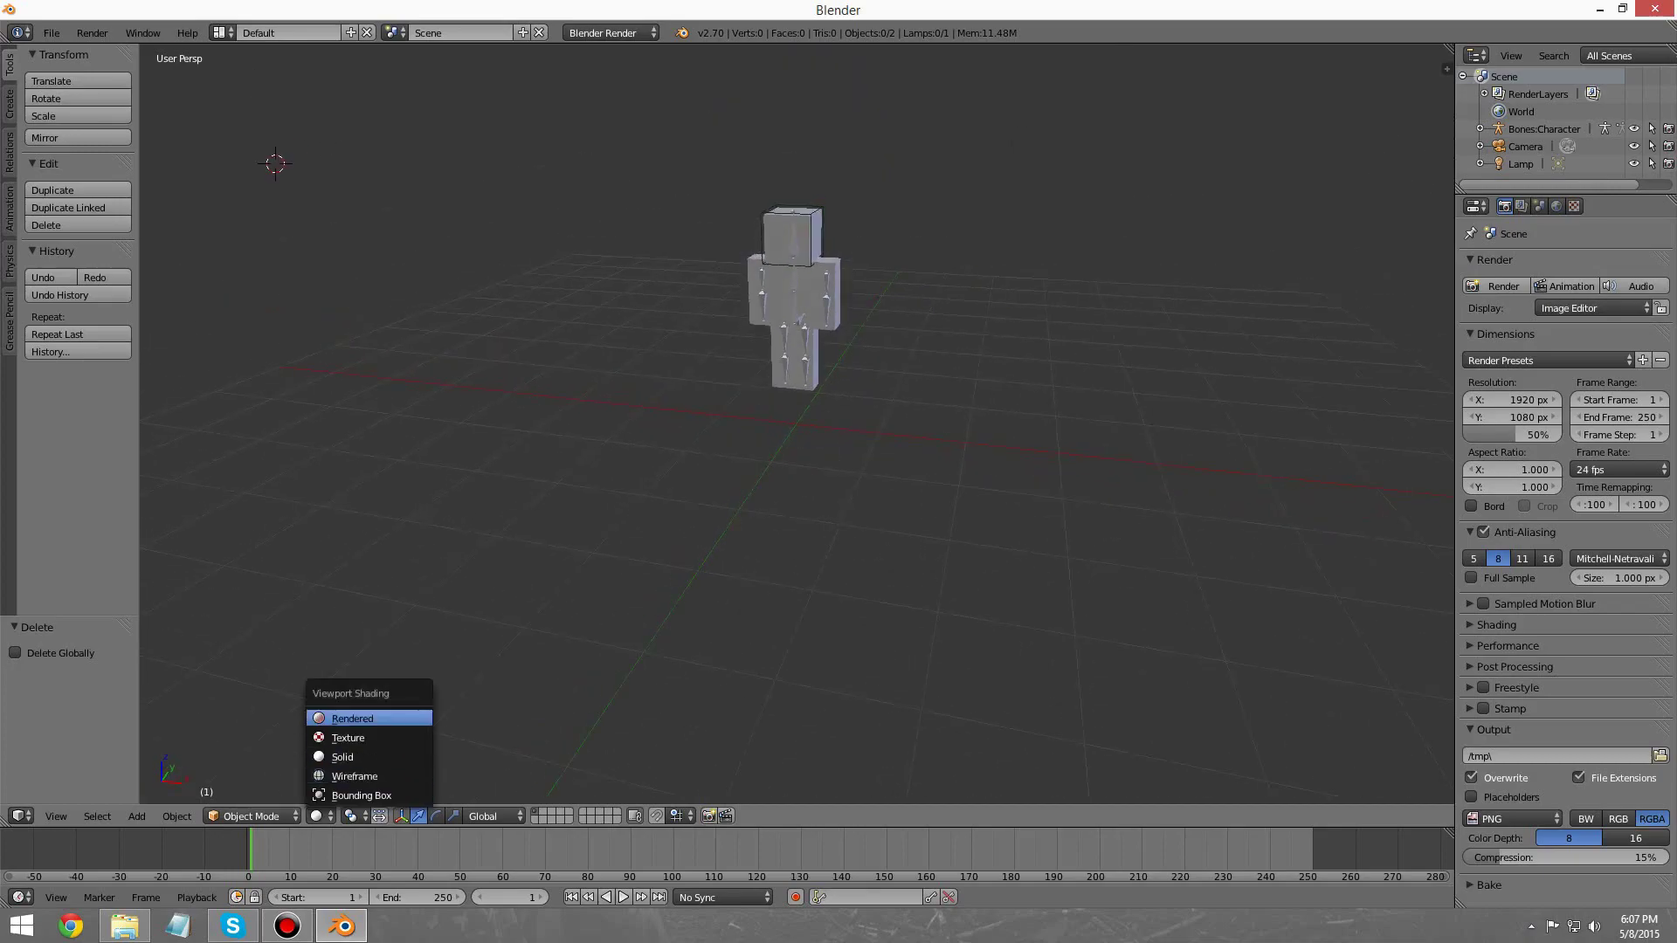
{"action": "left_click", "coordinate": [348, 738]}
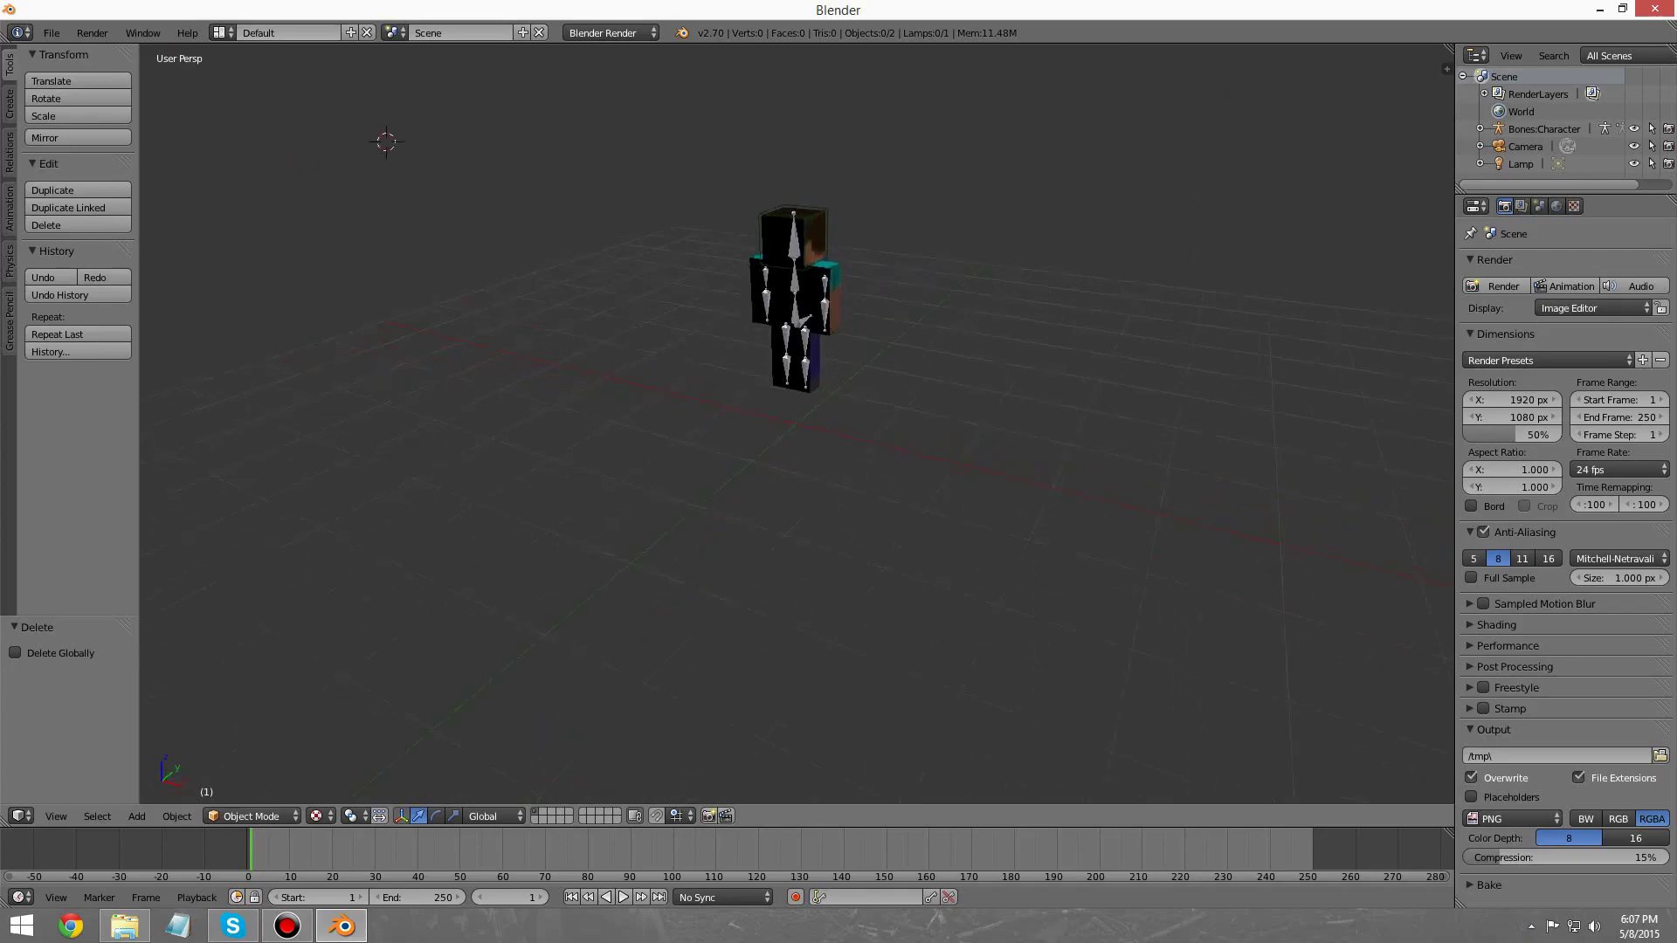
Step: Select the lamp and move it sideways closer to the character, with a shift of about -2.356 along Y
{"action": "scroll", "coordinate": [797, 420], "scroll_direction": "down", "scroll_amount": 3}
{"action": "right_click", "coordinate": [1041, 114]}
{"action": "left_click_drag", "start_coordinate": [1102, 114], "coordinate": [908, 110]}
{"action": "scroll", "coordinate": [905, 131], "scroll_direction": "down", "scroll_amount": 1}
{"action": "middle_click_drag", "start_coordinate": [900, 140], "coordinate": [832, 166]}
{"action": "left_click_drag", "start_coordinate": [917, 134], "coordinate": [788, 187]}
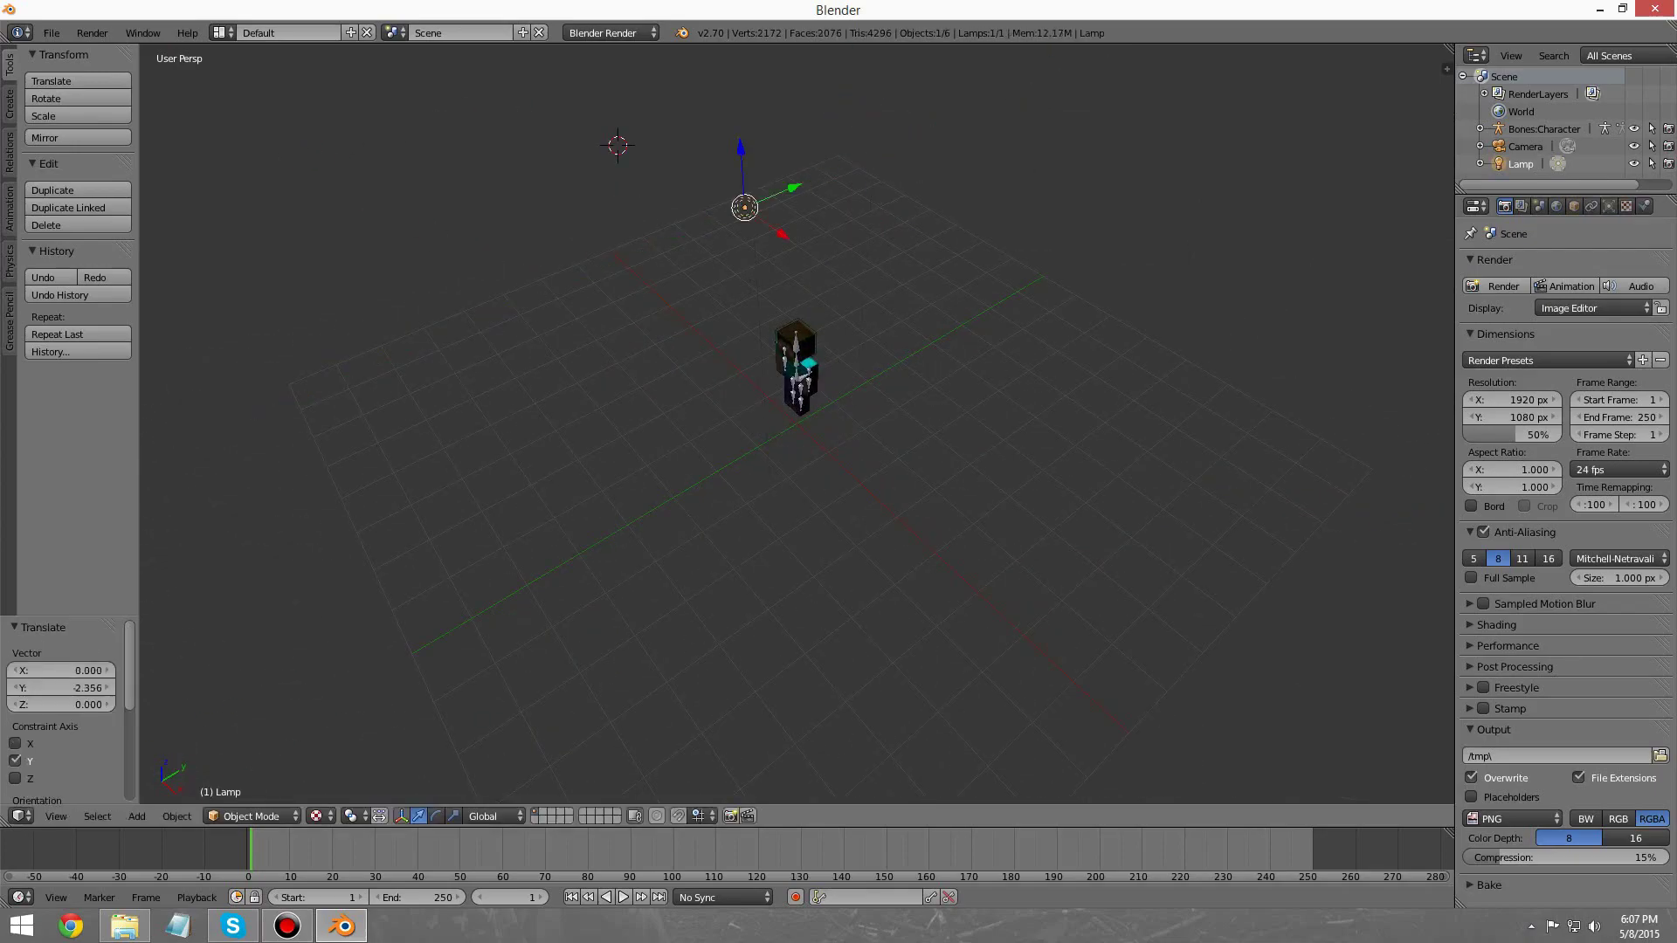
Step: Lower the lamp in front of the character, shifting it about -0.871 along X and -0.908 along Y
{"action": "middle_click_drag", "start_coordinate": [788, 190], "coordinate": [873, 122]}
{"action": "left_click_drag", "start_coordinate": [789, 63], "coordinate": [792, 278]}
{"action": "left_click_drag", "start_coordinate": [842, 351], "coordinate": [806, 342]}
{"action": "middle_click_drag", "start_coordinate": [804, 344], "coordinate": [758, 360]}
{"action": "middle_click_drag", "start_coordinate": [769, 262], "coordinate": [734, 271]}
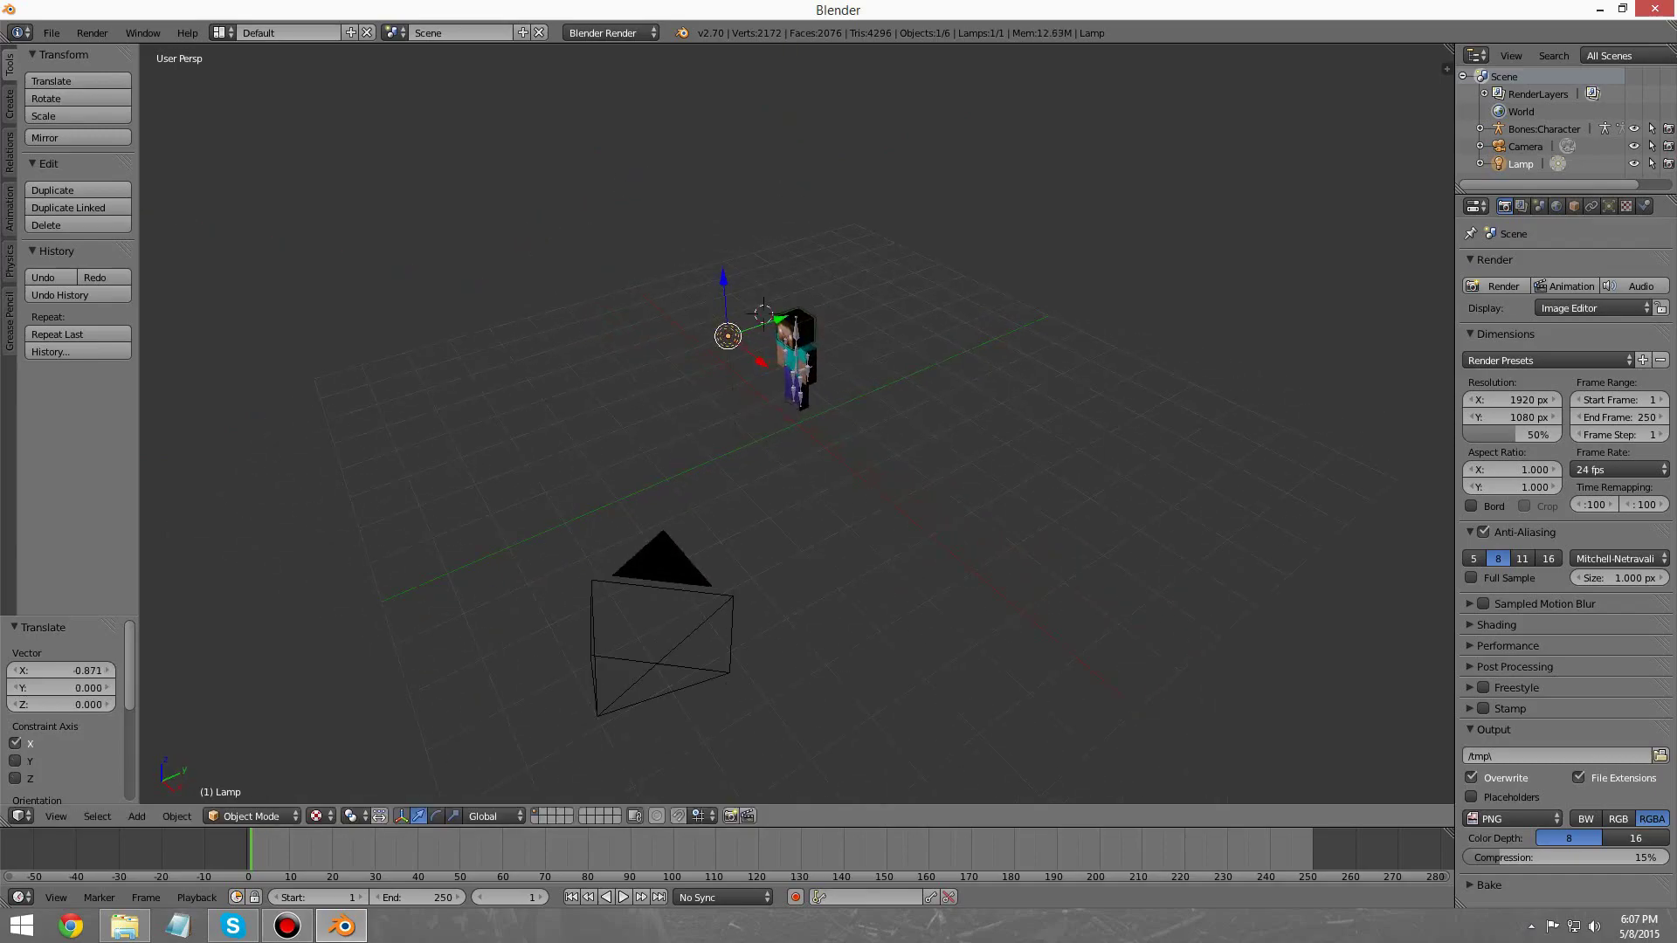
{"action": "left_click_drag", "start_coordinate": [779, 320], "coordinate": [744, 332]}
{"action": "scroll", "coordinate": [744, 331], "scroll_direction": "up", "scroll_amount": 5}
{"action": "scroll", "coordinate": [744, 332], "scroll_direction": "down", "scroll_amount": 1}
{"action": "middle_click_drag", "start_coordinate": [745, 332], "coordinate": [941, 316]}
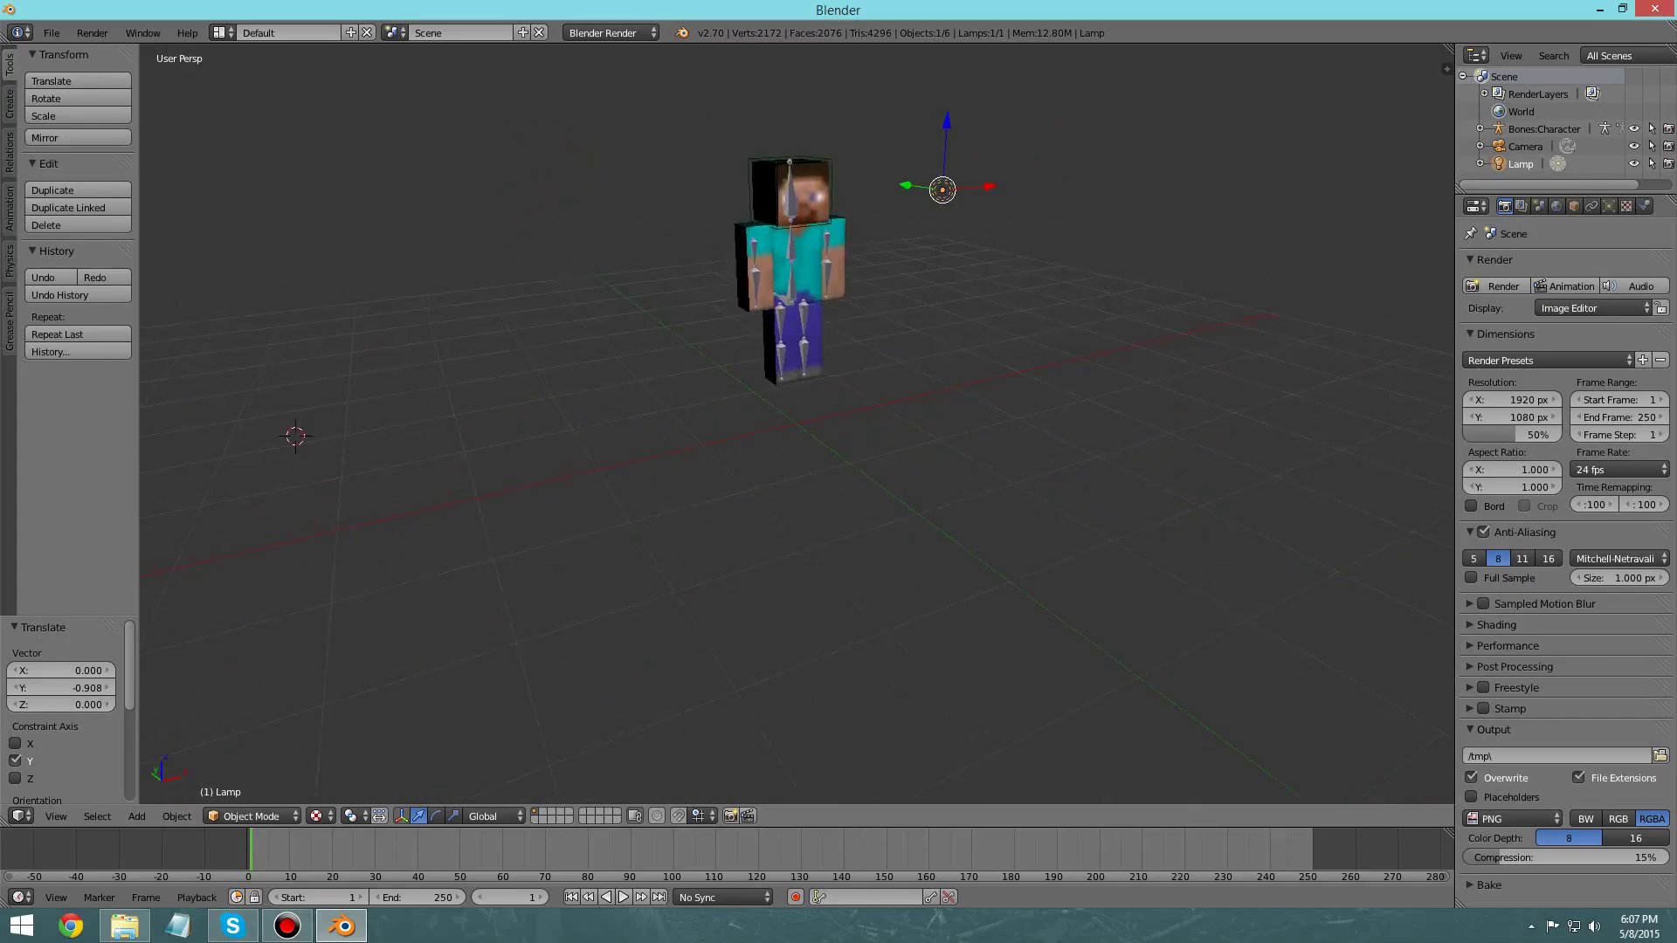
Step: Append the character group from Minecraft_Character_Rig.blend in the Minecraft Internal folder
{"action": "left_click", "coordinate": [51, 33]}
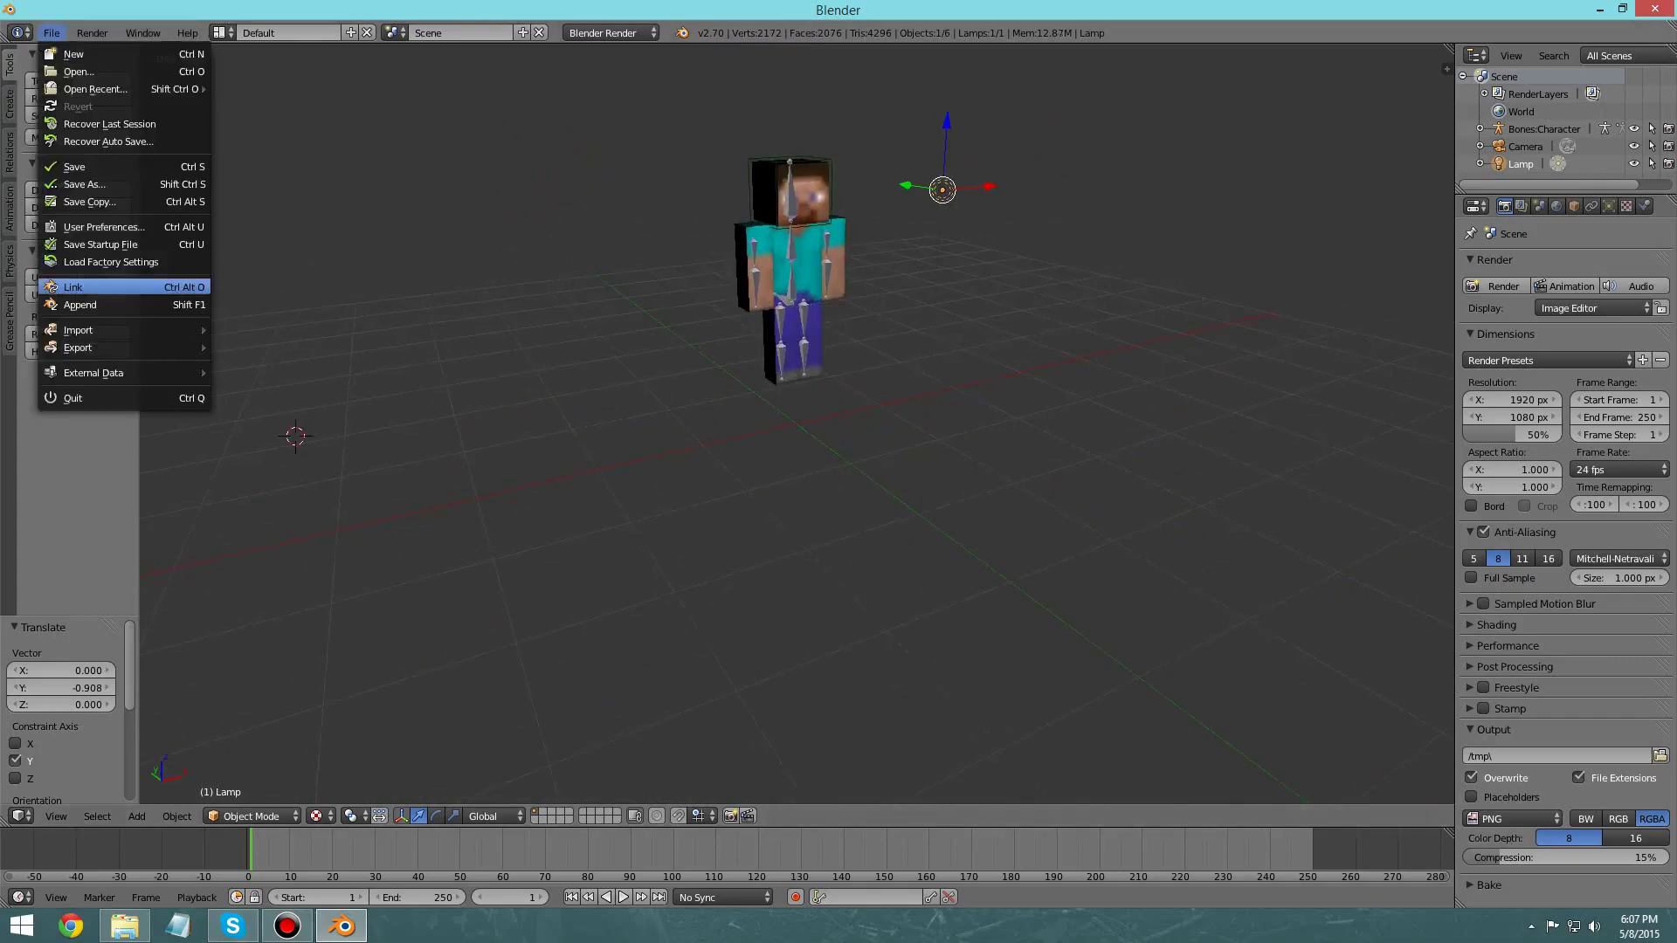
{"action": "left_click", "coordinate": [52, 286]}
{"action": "left_click", "coordinate": [254, 122]}
{"action": "left_click", "coordinate": [254, 121]}
{"action": "left_click", "coordinate": [271, 173]}
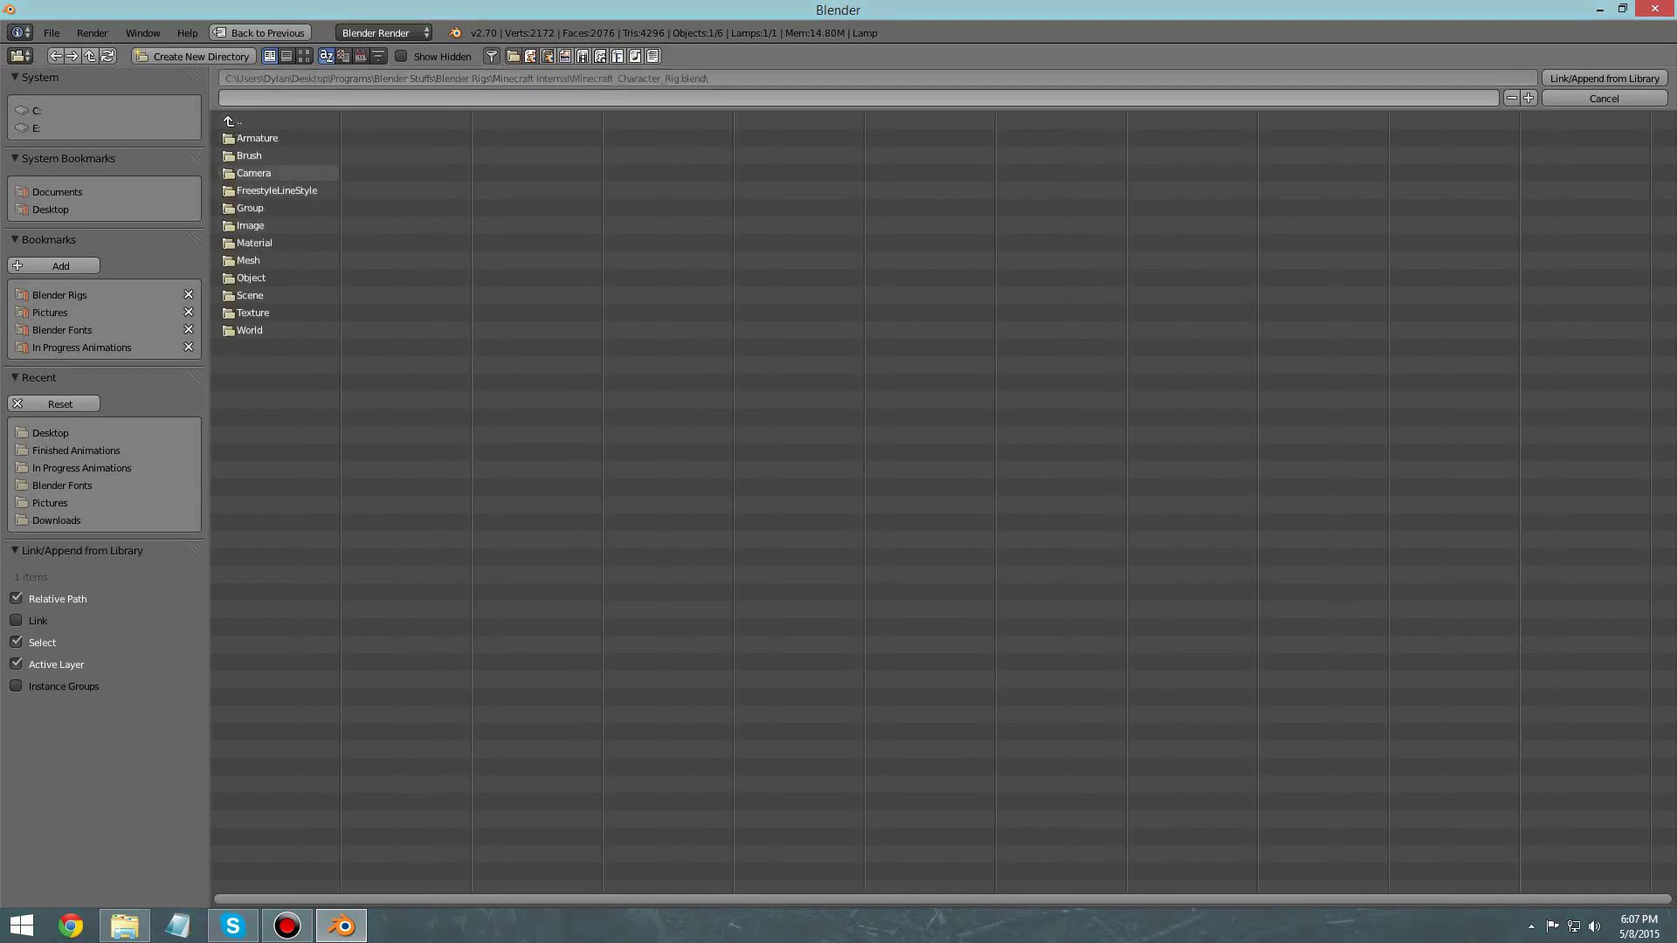
{"action": "left_click", "coordinate": [262, 208]}
{"action": "left_click", "coordinate": [262, 138]}
{"action": "left_click", "coordinate": [1605, 79]}
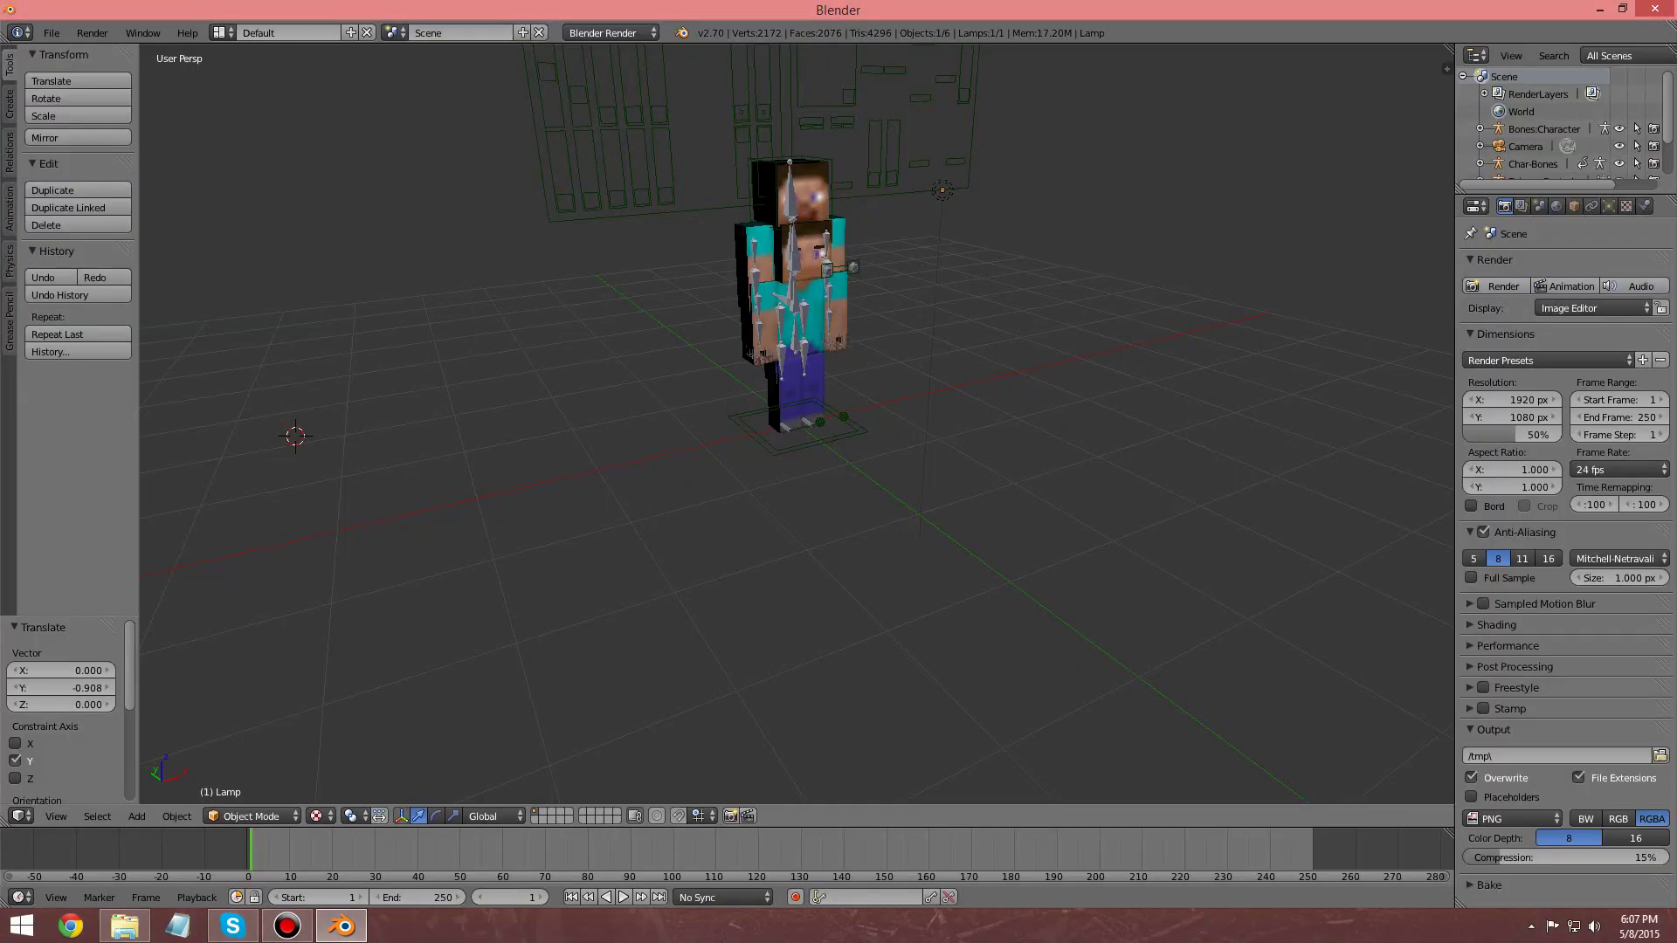
Step: Move the detailed character rig about 1.907 along X so it stands beside the simple rig
{"action": "middle_click_drag", "start_coordinate": [926, 353], "coordinate": [830, 362]}
{"action": "right_click", "coordinate": [843, 428]}
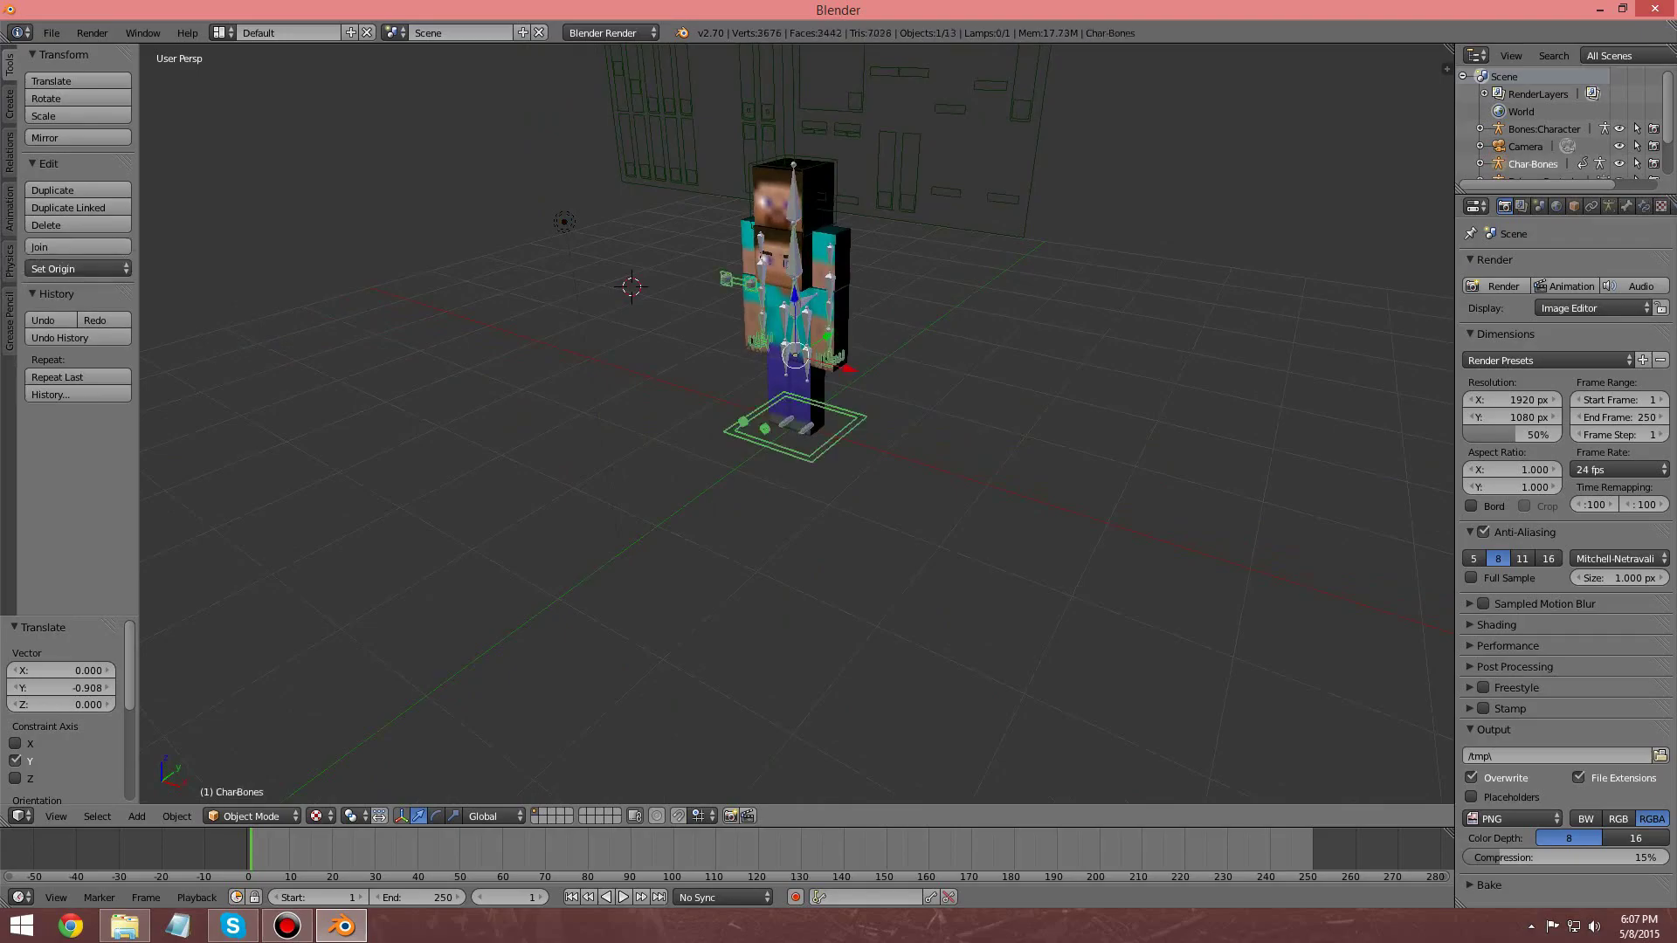
{"action": "left_click_drag", "start_coordinate": [846, 367], "coordinate": [1036, 417]}
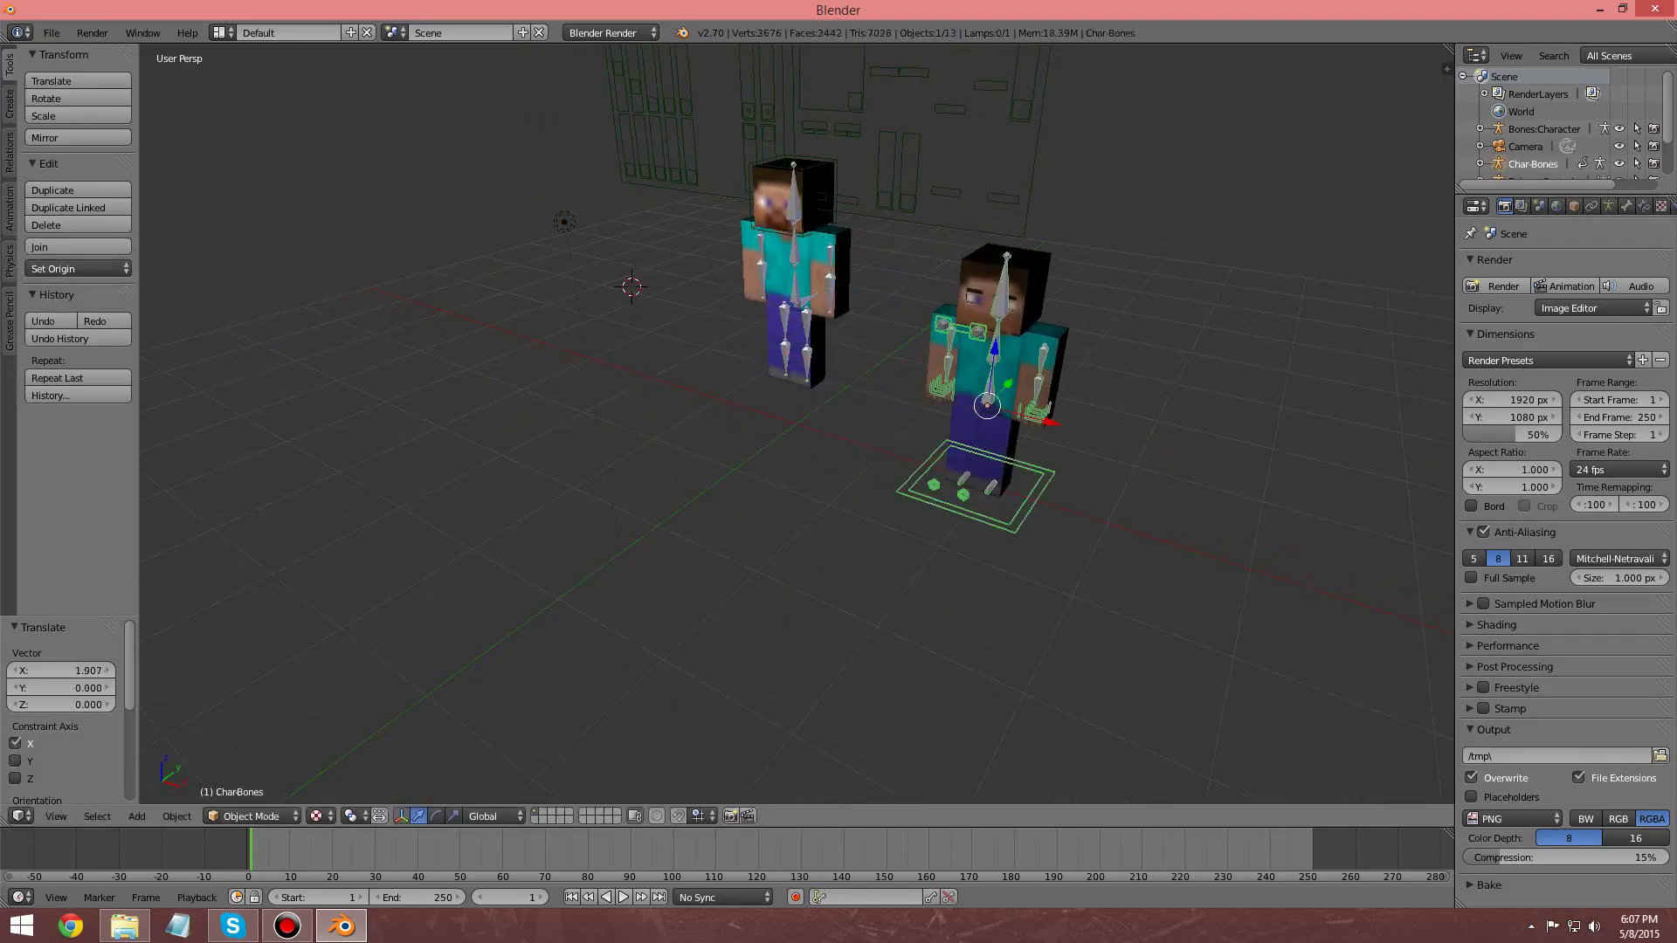
{"action": "middle_click_drag", "start_coordinate": [1030, 428], "coordinate": [899, 450]}
{"action": "scroll", "coordinate": [900, 450], "scroll_direction": "up", "scroll_amount": 5}
{"action": "scroll", "coordinate": [900, 450], "scroll_direction": "down", "scroll_amount": 8}
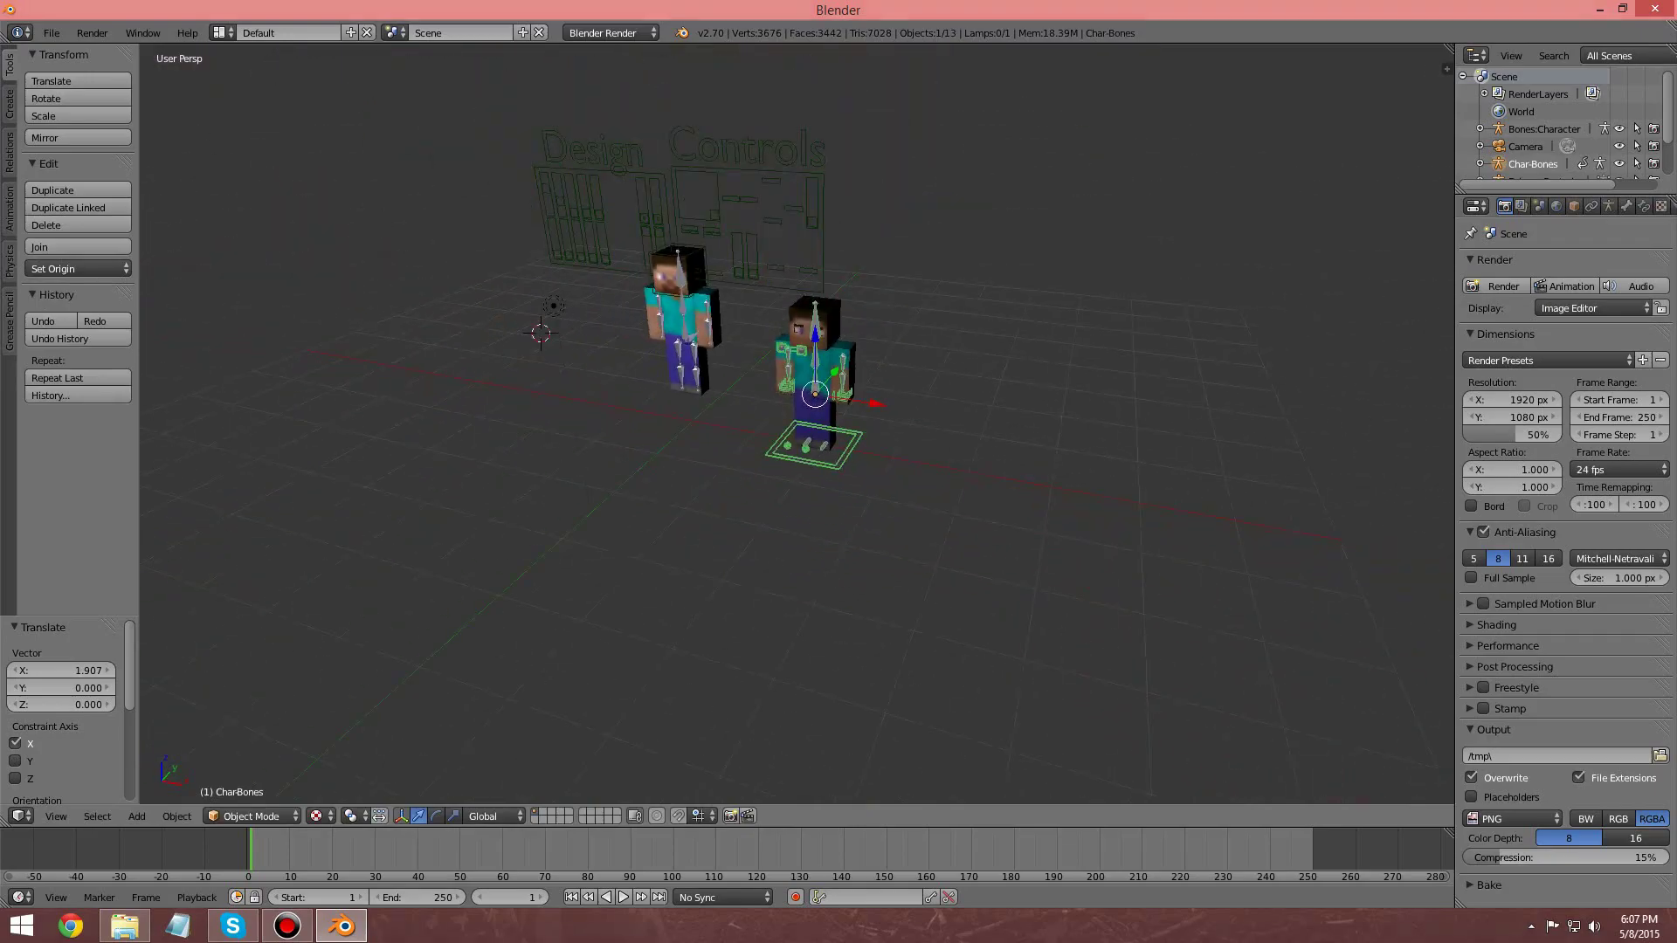
{"action": "scroll", "coordinate": [797, 424], "scroll_direction": "up", "scroll_amount": 3}
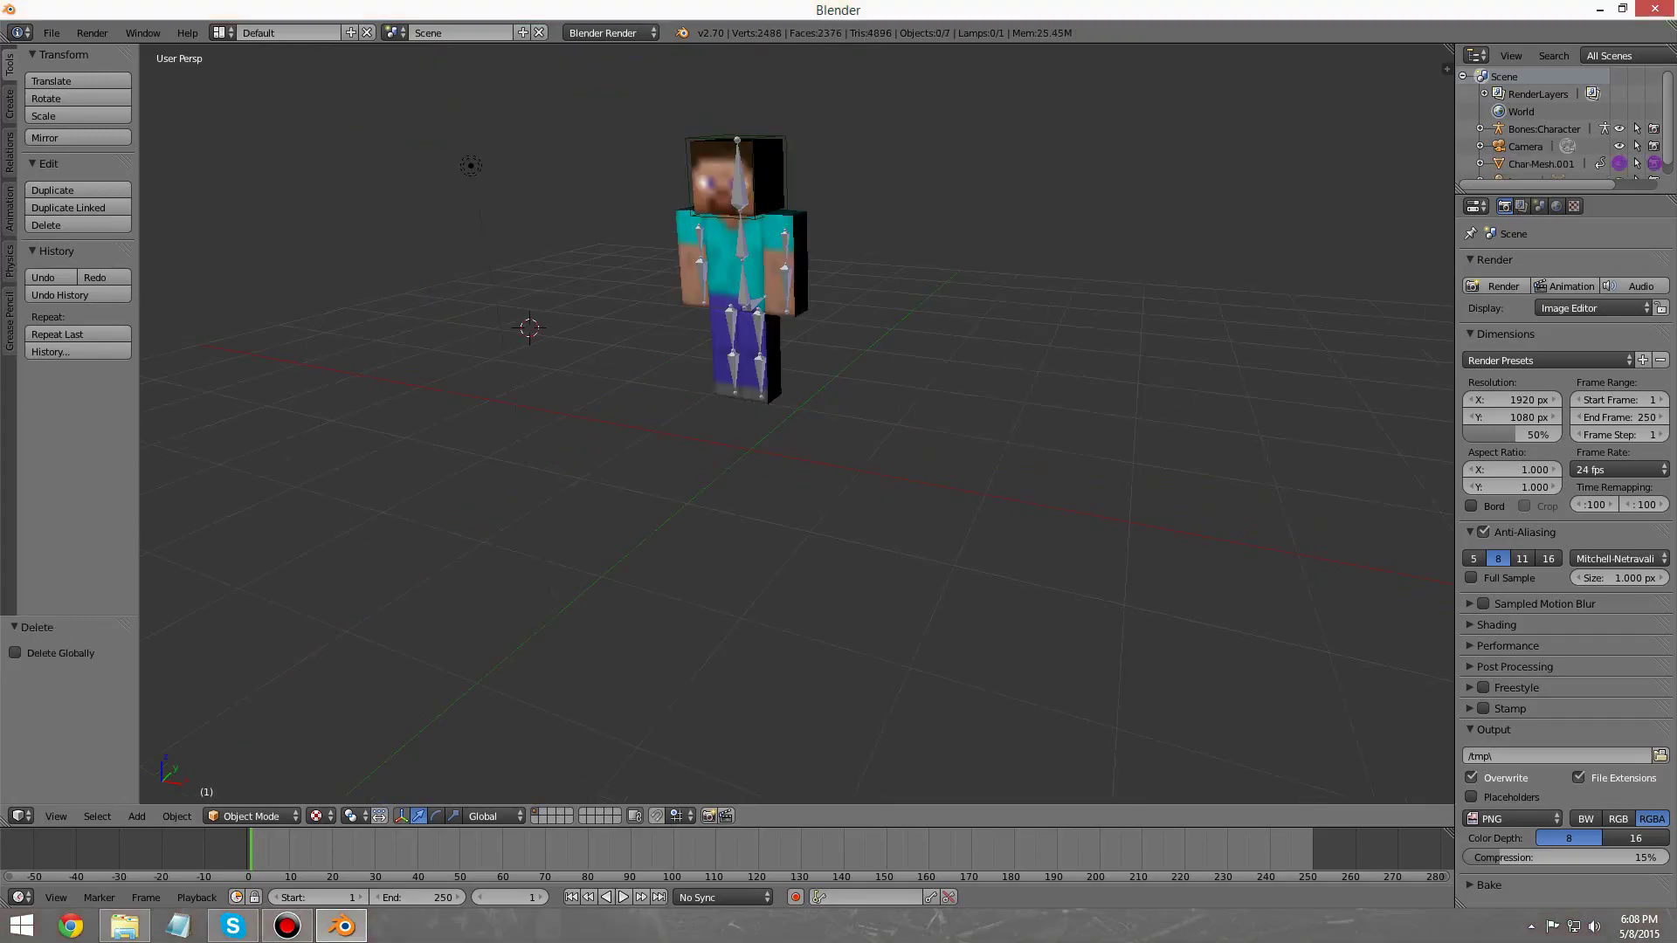
Step: Select the simple rig's Bones:Character armature and reset its object location to zero
{"action": "middle_click_drag", "start_coordinate": [786, 437], "coordinate": [843, 560]}
{"action": "scroll", "coordinate": [797, 423], "scroll_direction": "up", "scroll_amount": 2}
{"action": "mouse_move", "coordinate": [797, 437]}
{"action": "middle_mouse_down"}
{"action": "mouse_move", "coordinate": [866, 406]}
{"action": "mouse_move", "coordinate": [774, 409]}
{"action": "mouse_move", "coordinate": [847, 418]}
{"action": "mouse_move", "coordinate": [774, 421]}
{"action": "mouse_move", "coordinate": [791, 427]}
{"action": "middle_mouse_up"}
{"action": "scroll", "coordinate": [797, 424], "scroll_direction": "down", "scroll_amount": 2}
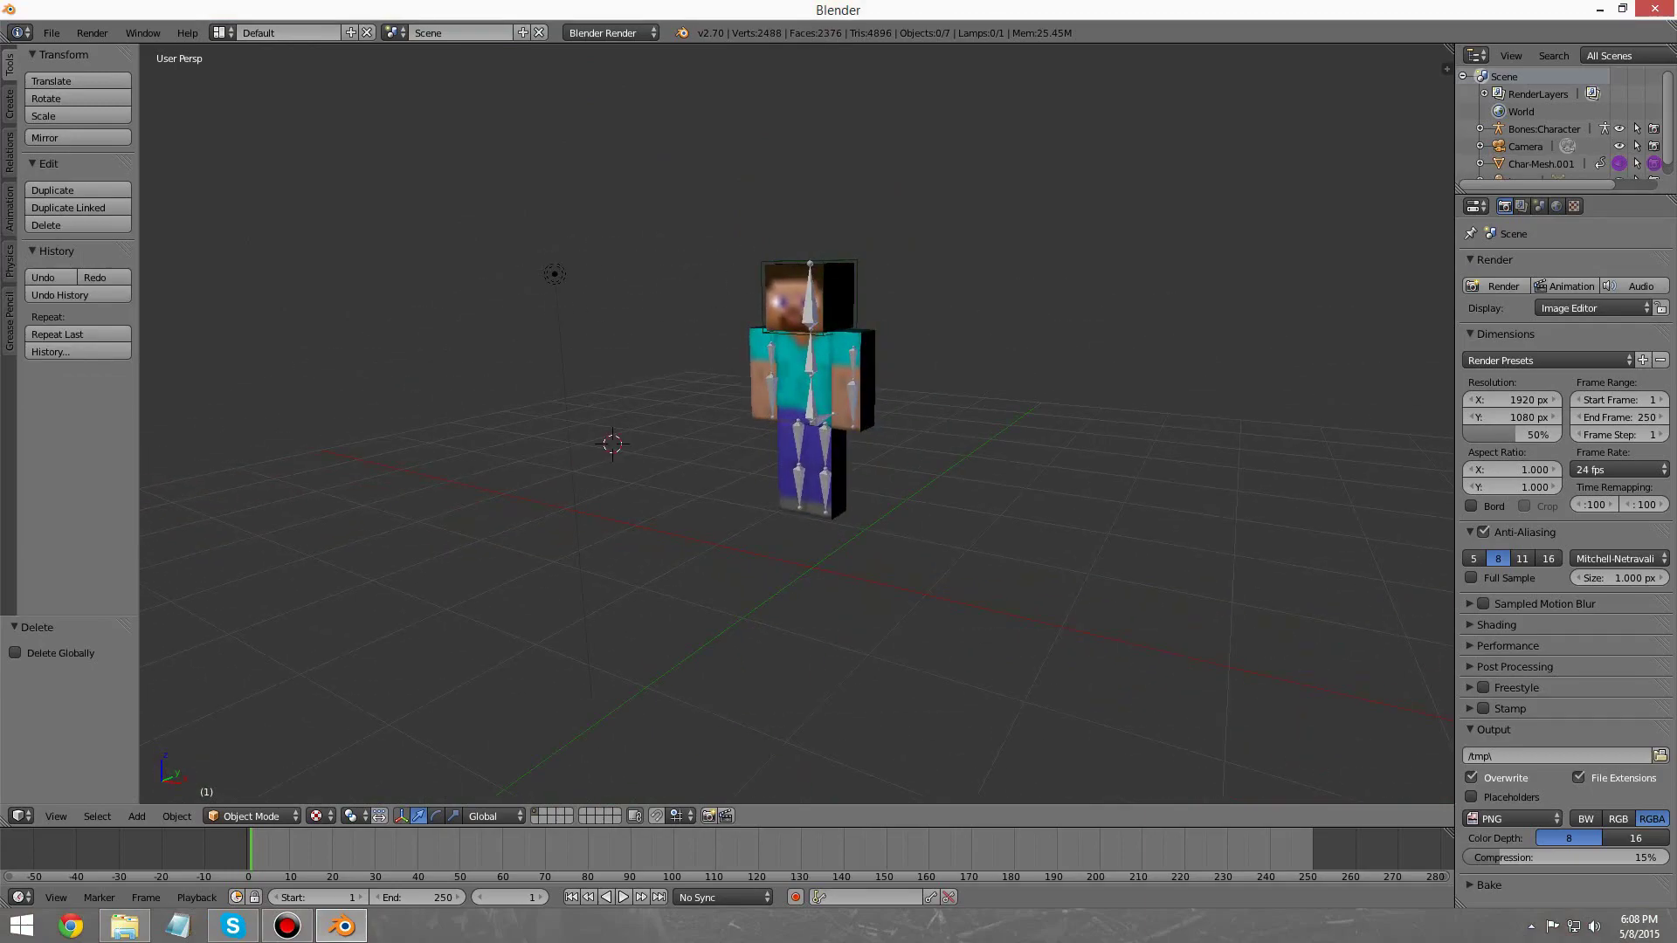
{"action": "right_click", "coordinate": [800, 393]}
{"action": "right_click", "coordinate": [805, 394]}
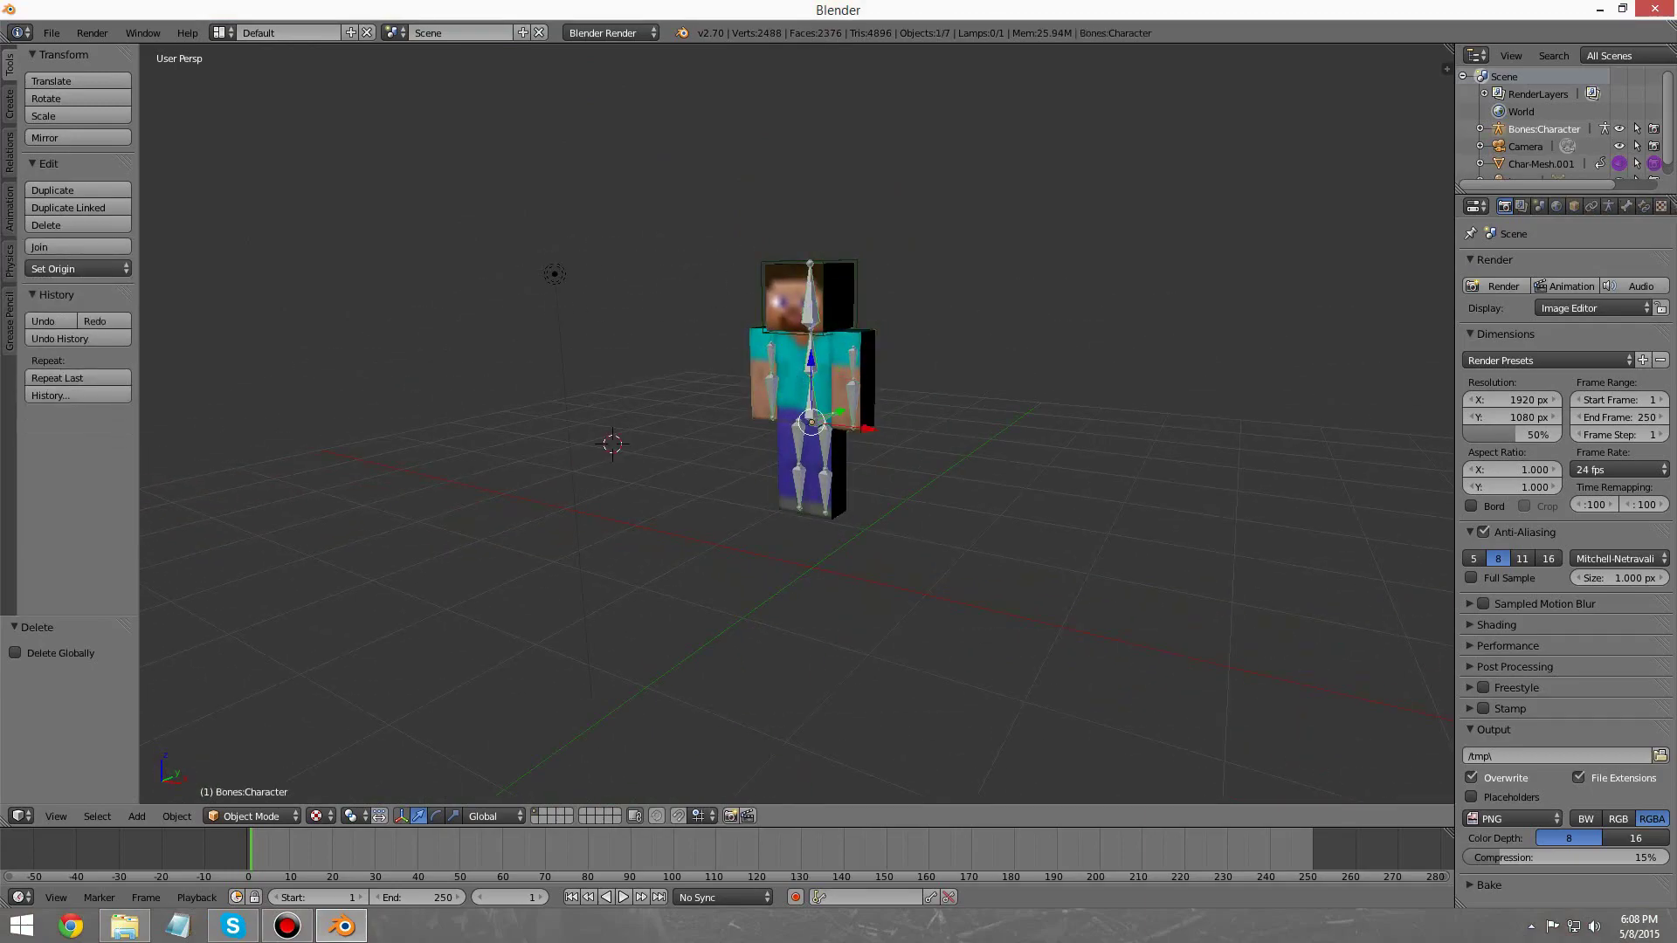
{"action": "middle_click_drag", "start_coordinate": [800, 401], "coordinate": [834, 414]}
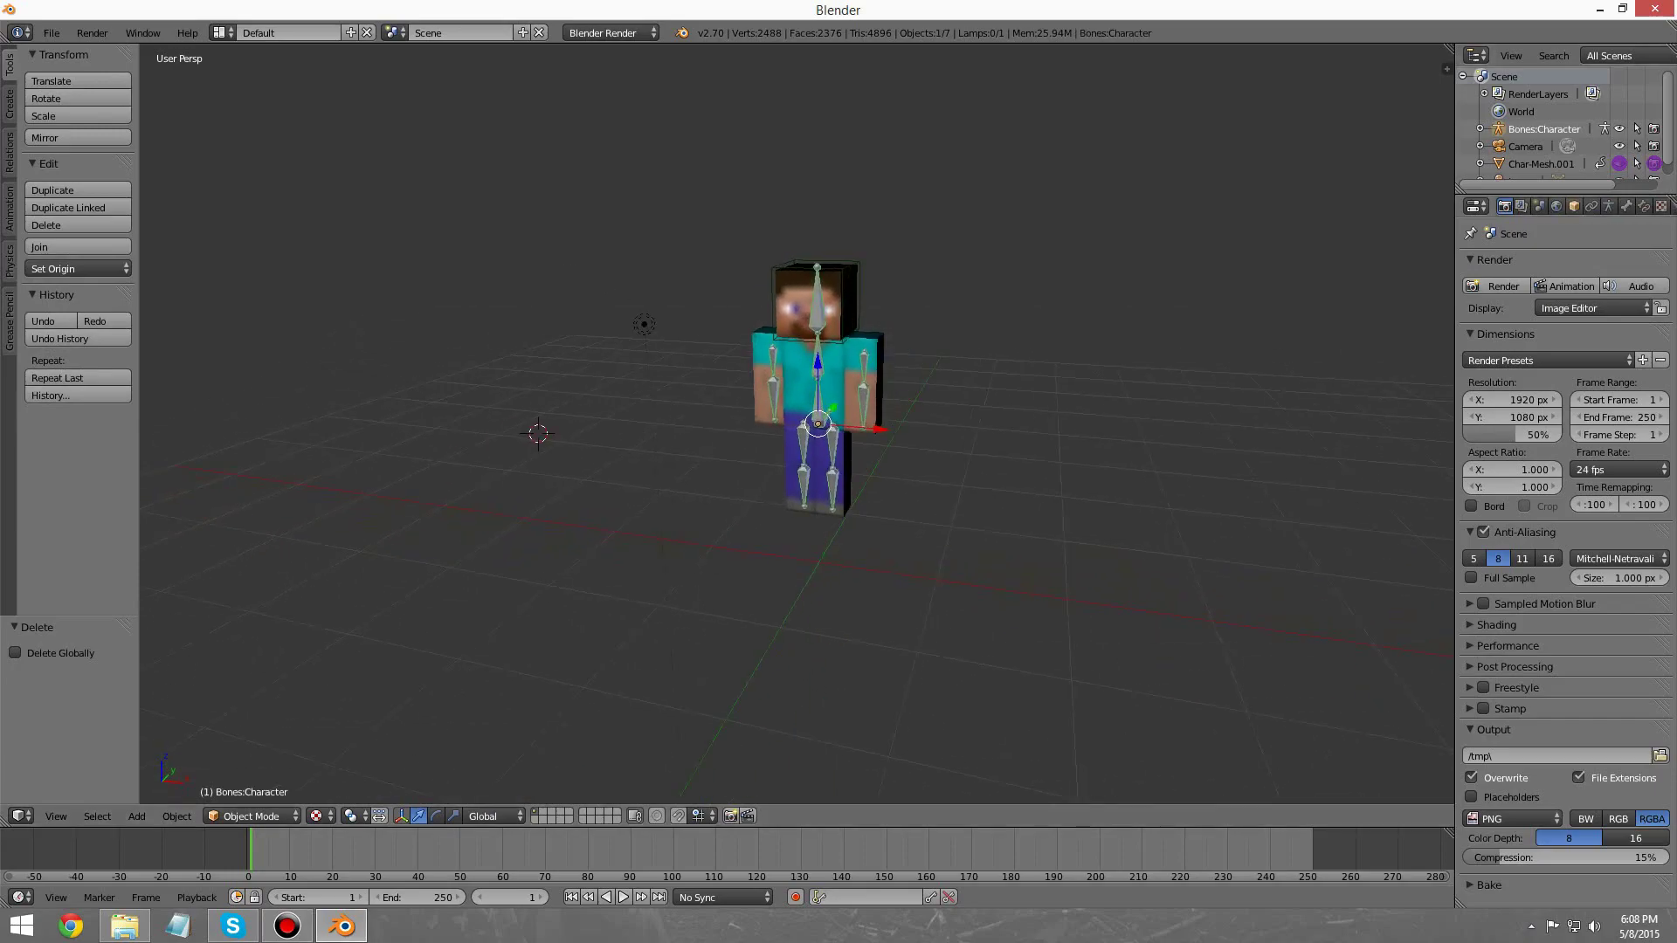
{"action": "left_click", "coordinate": [1575, 207]}
{"action": "key", "text": "BackSpace"}
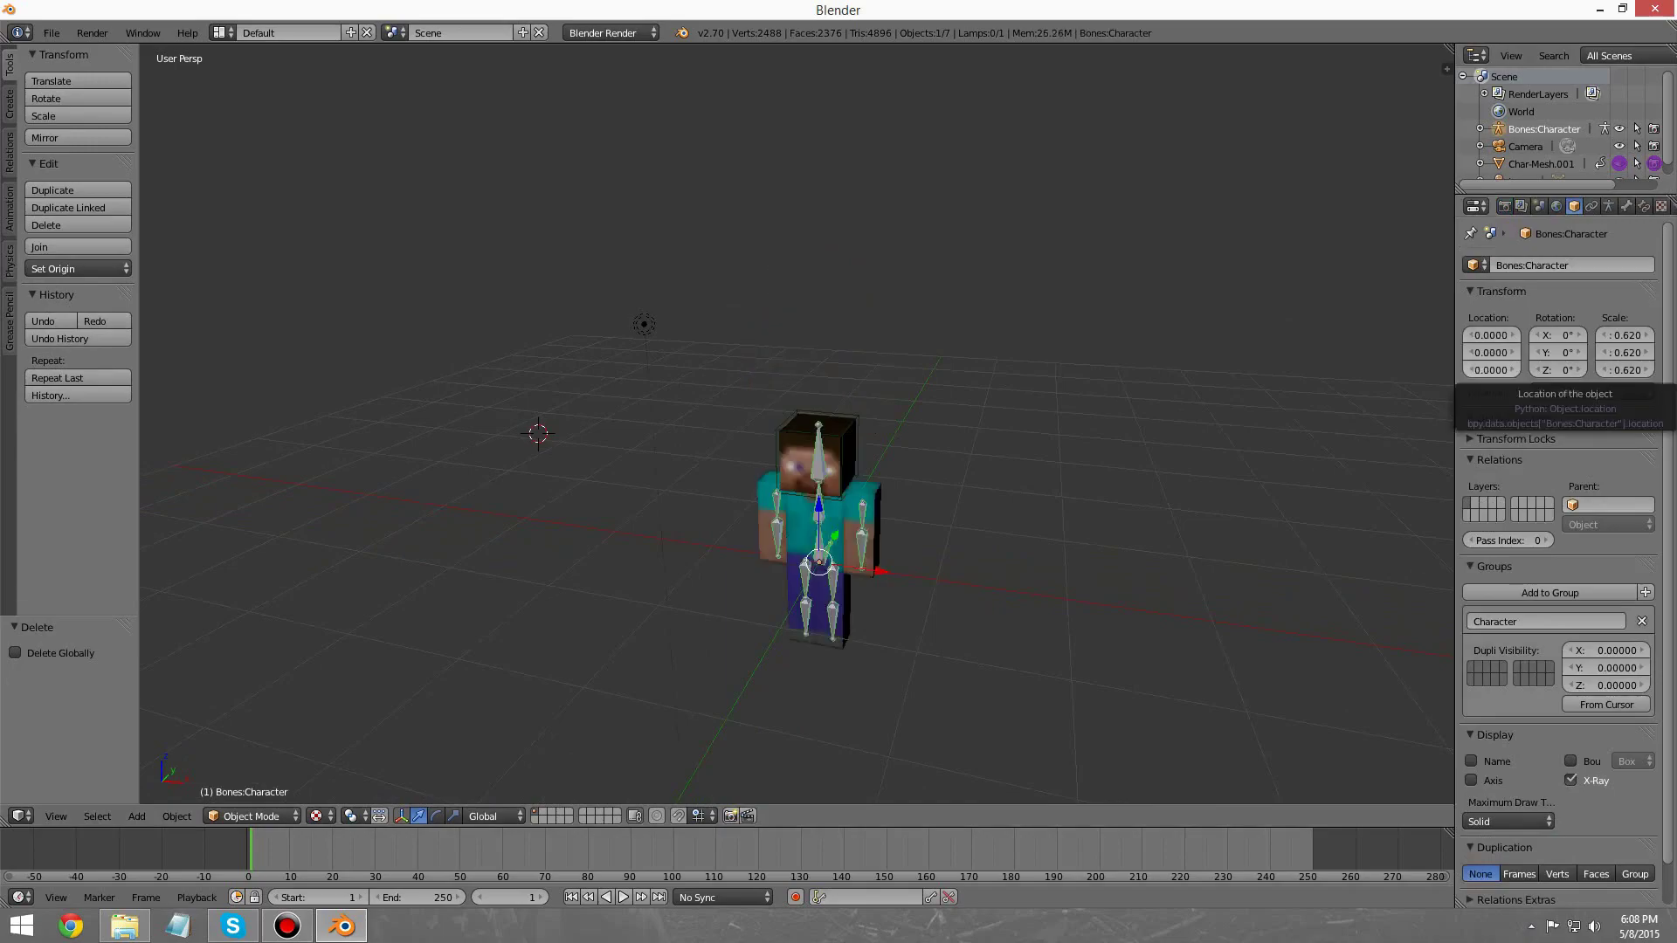
Step: Set the Z location of the Bones:Character armature to 0.75
{"action": "left_click", "coordinate": [1491, 370]}
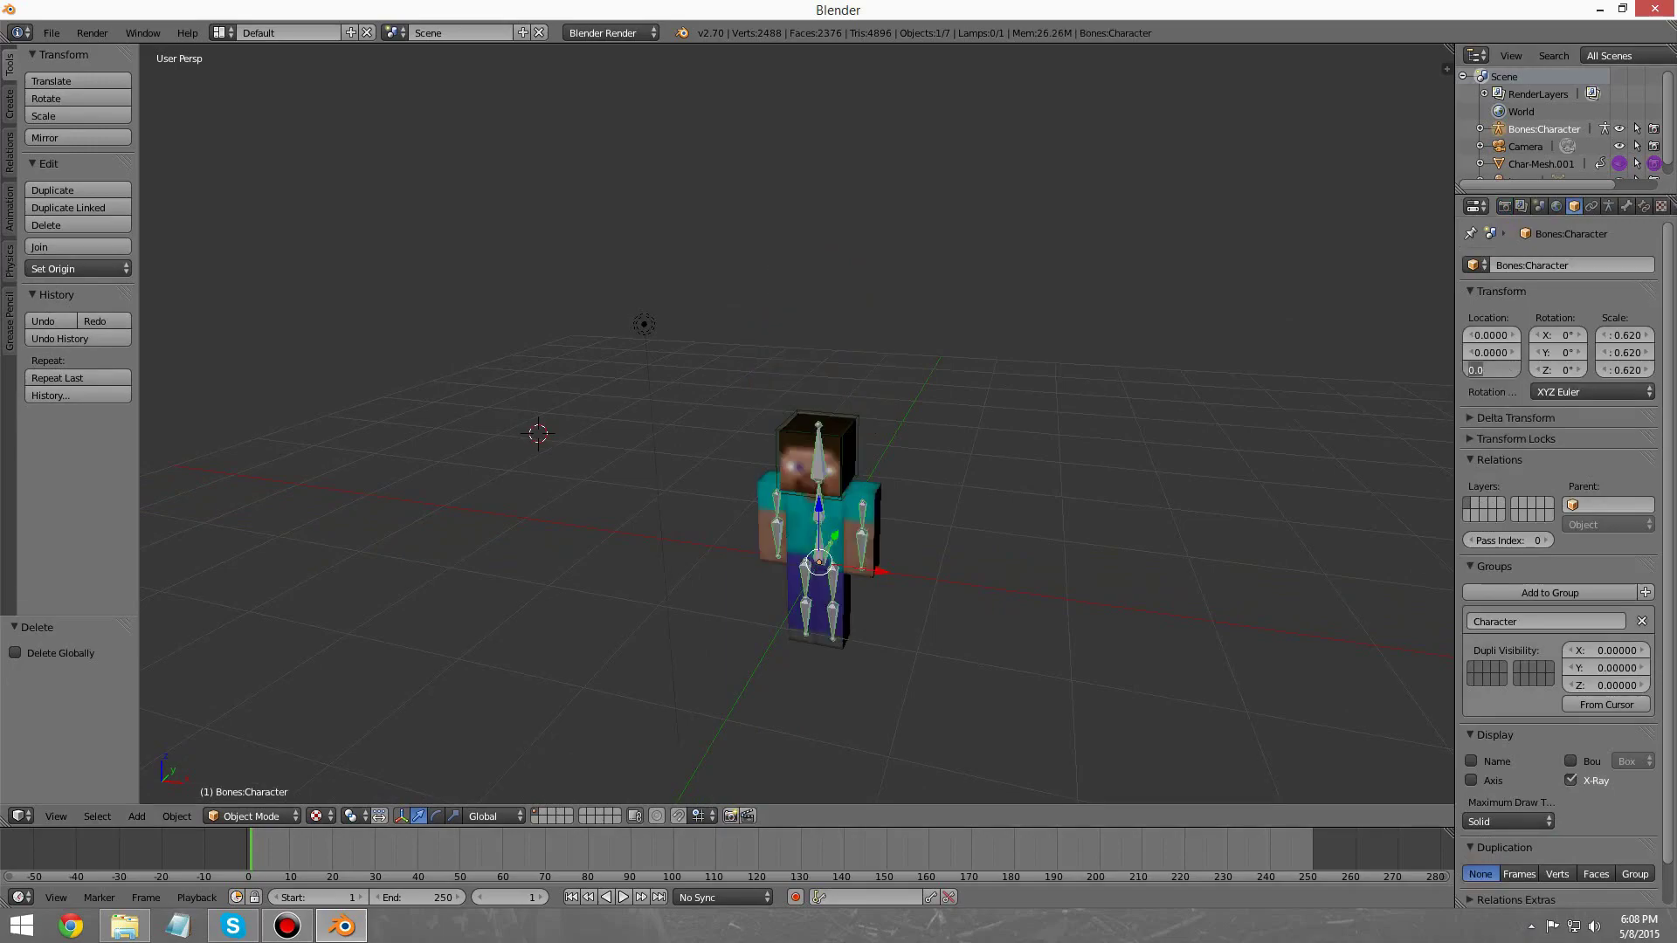
{"action": "type", "text": "0"}
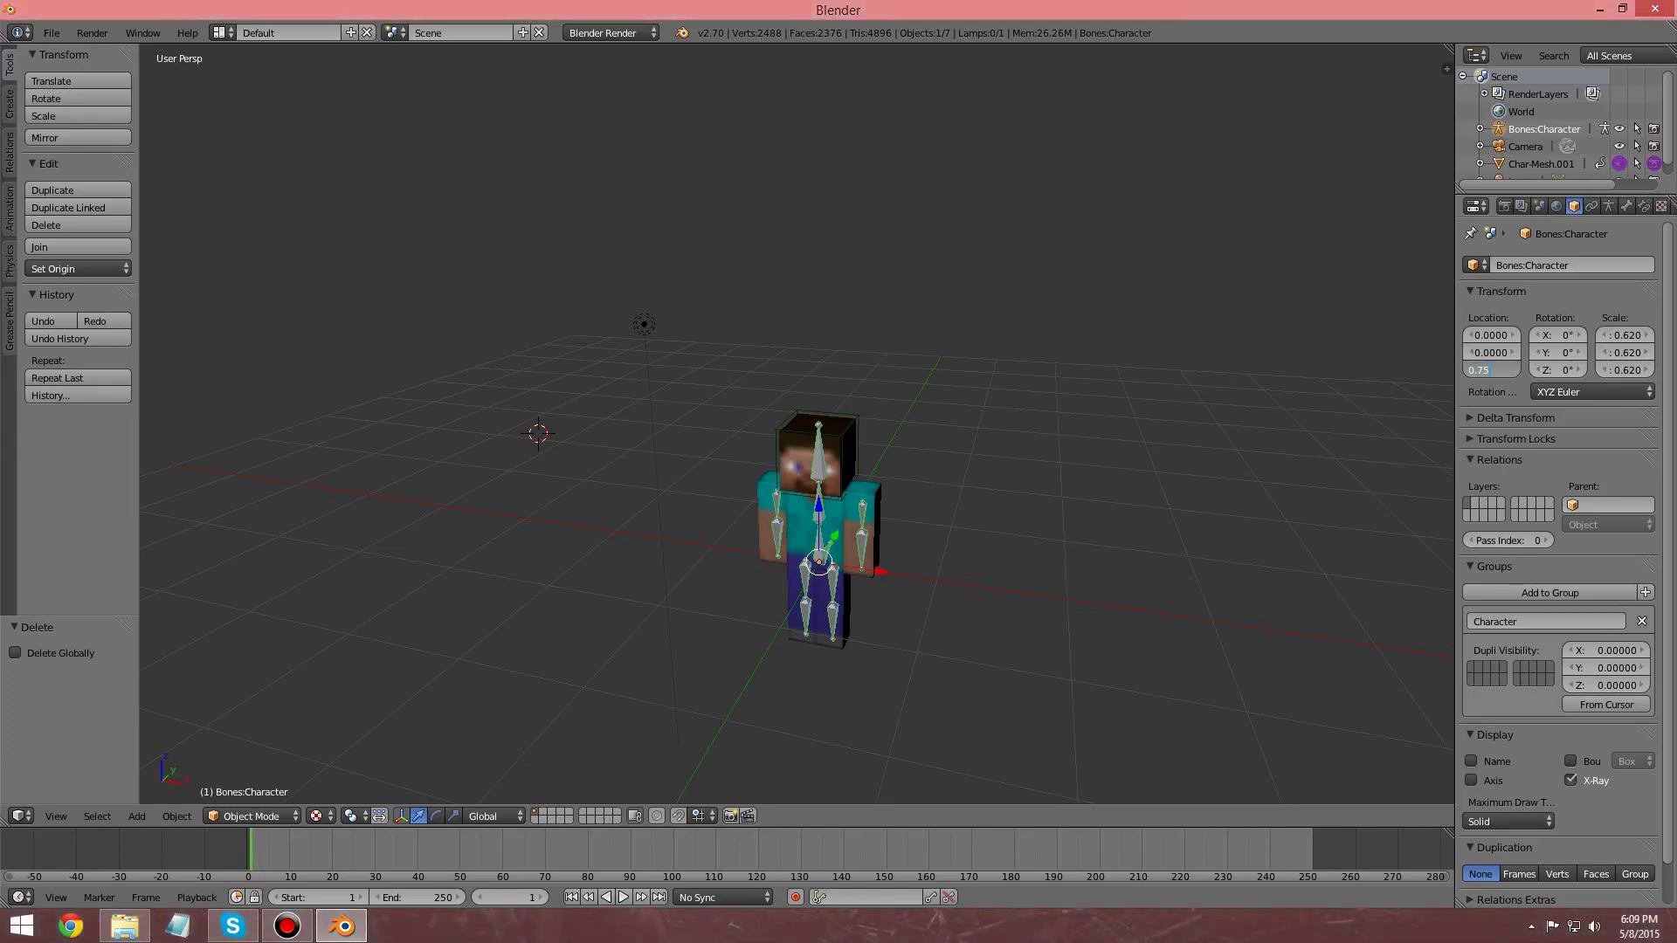
{"action": "key", "text": "Return"}
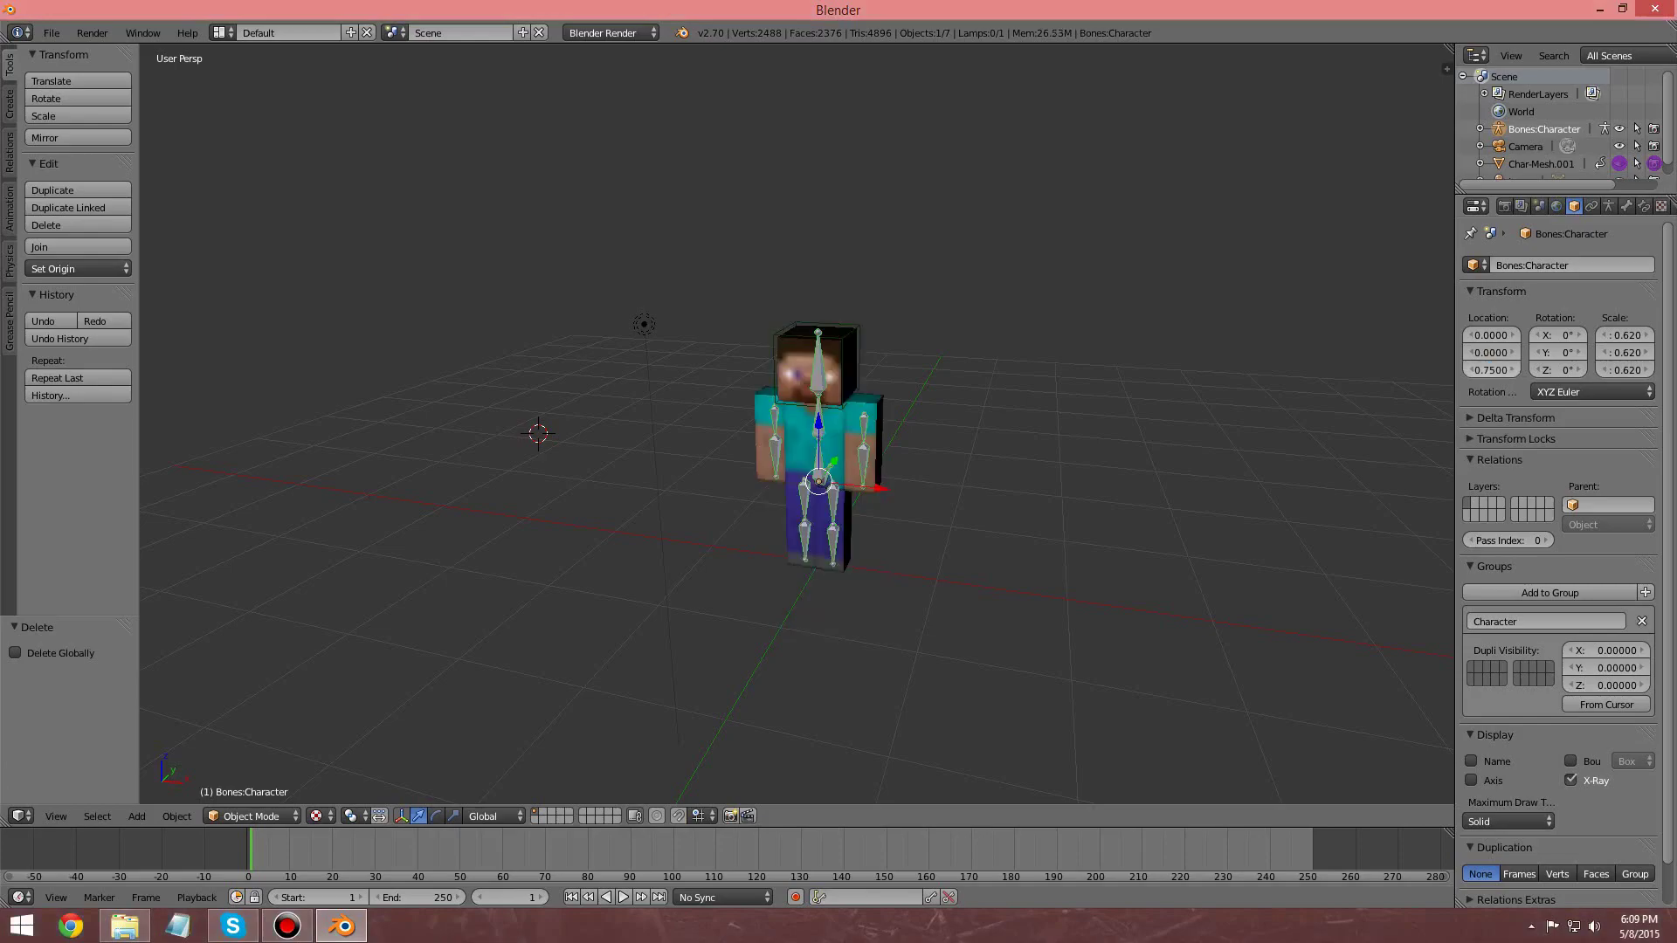
Step: Split a second area off the 3D view, without its tool shelf, and switch it to the UV/Image Editor
{"action": "middle_click_drag", "start_coordinate": [786, 472], "coordinate": [816, 450]}
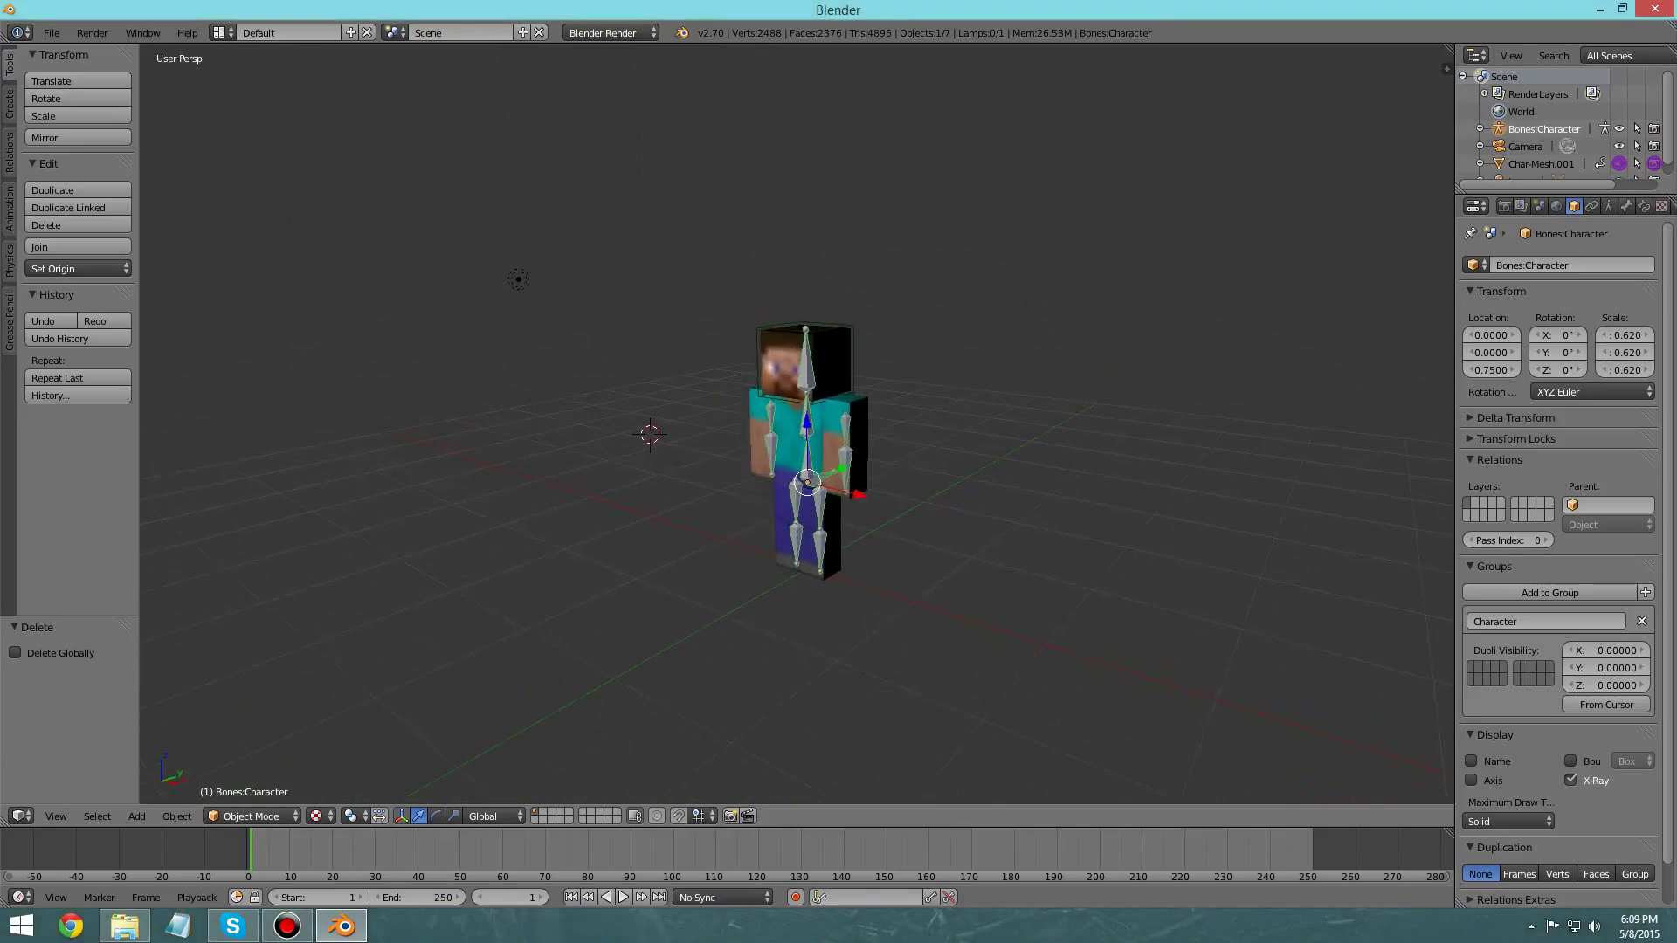
{"action": "left_click_drag", "start_coordinate": [1449, 50], "coordinate": [1007, 66]}
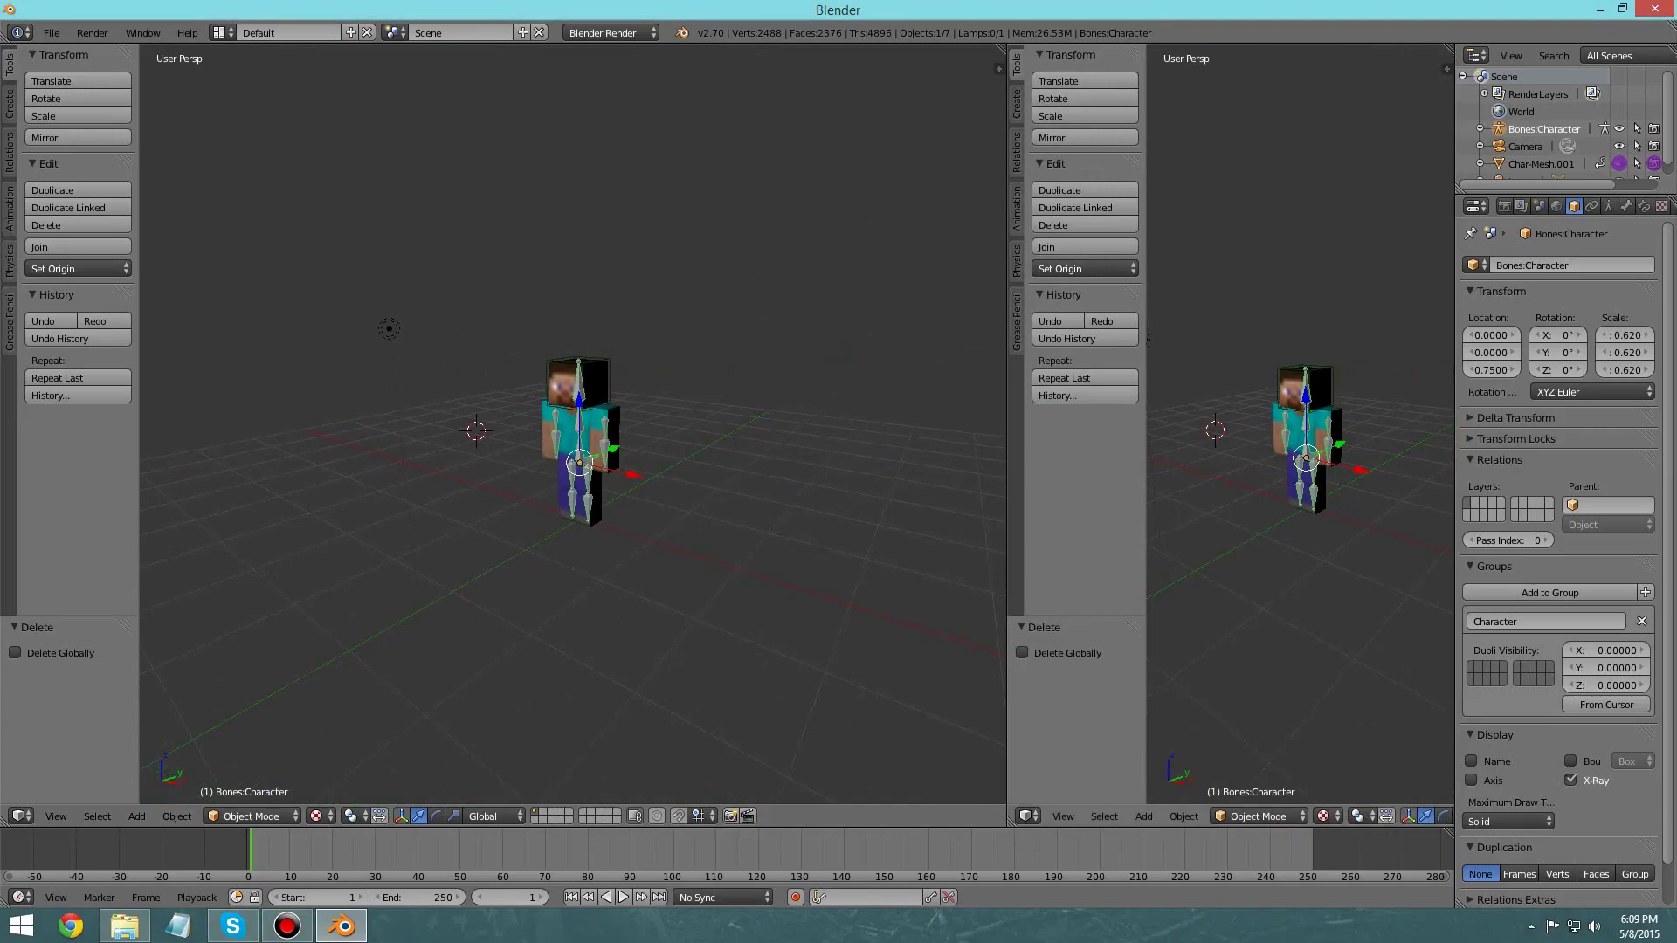
{"action": "key", "text": "t"}
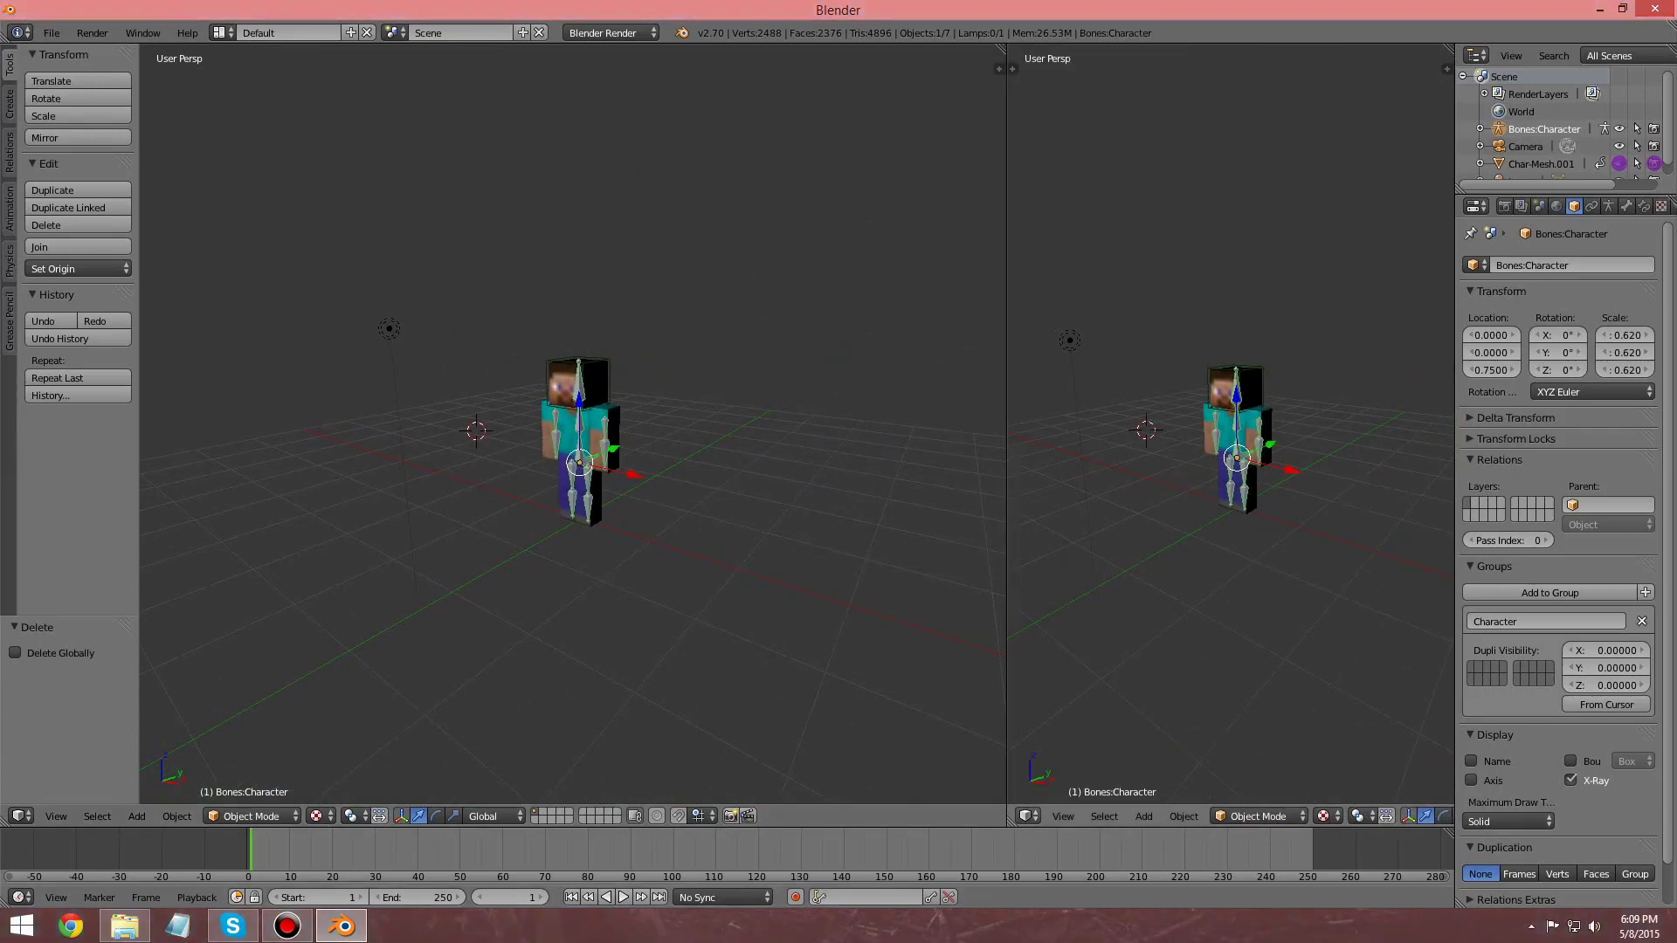
{"action": "left_click", "coordinate": [1029, 816]}
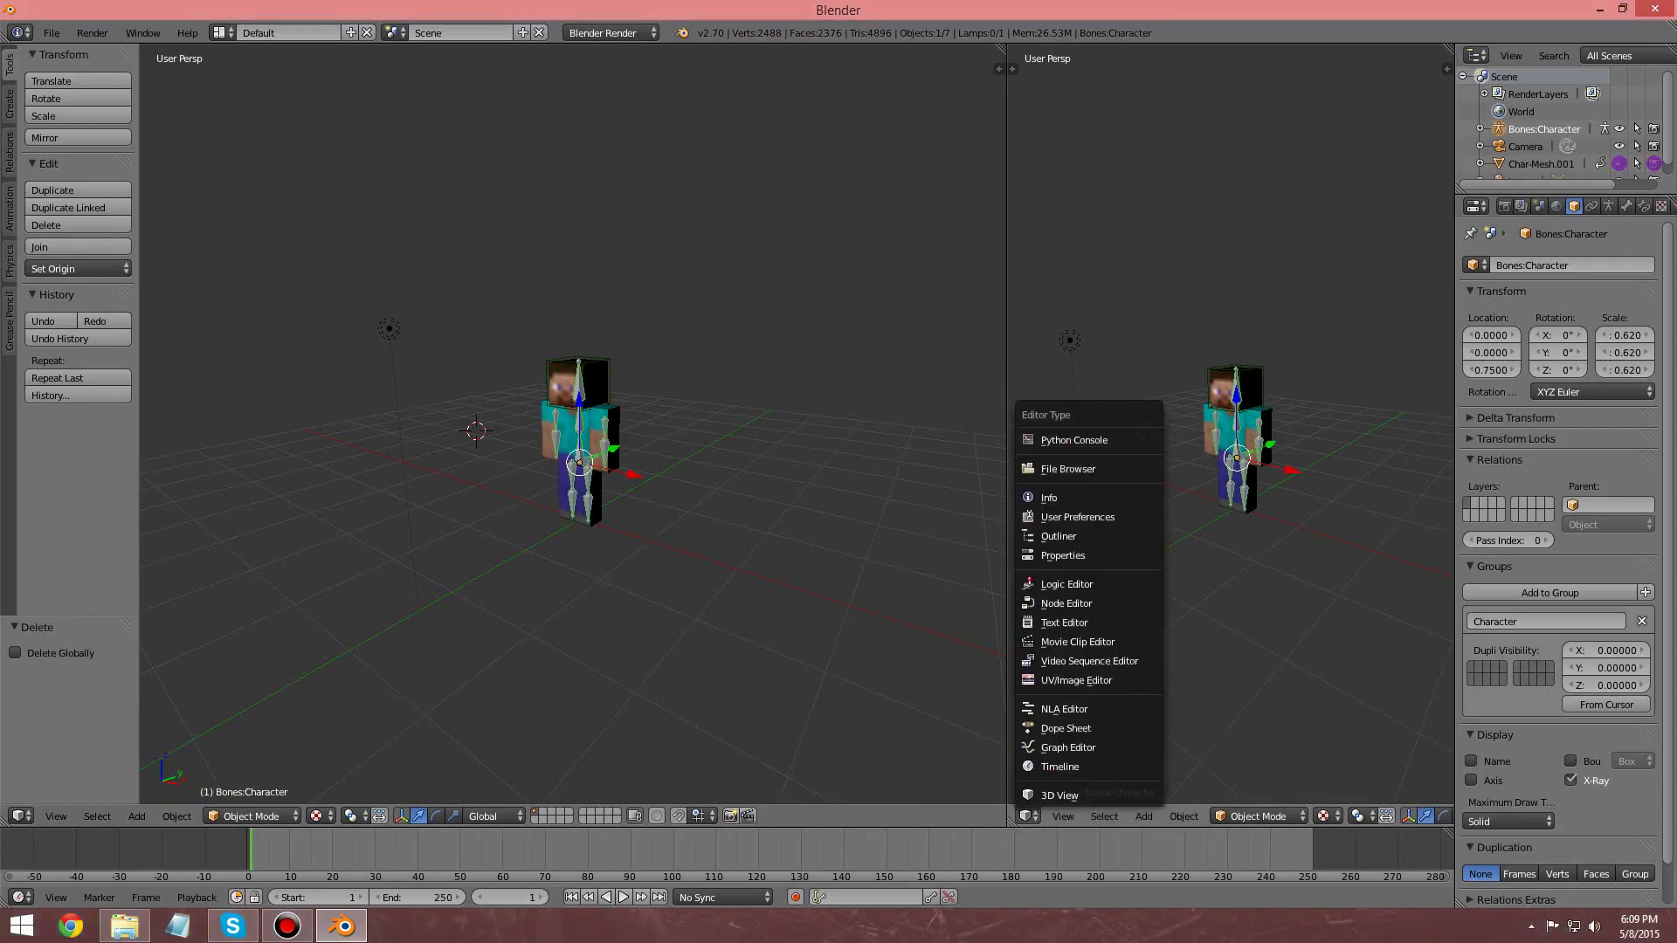
{"action": "left_click", "coordinate": [1076, 679]}
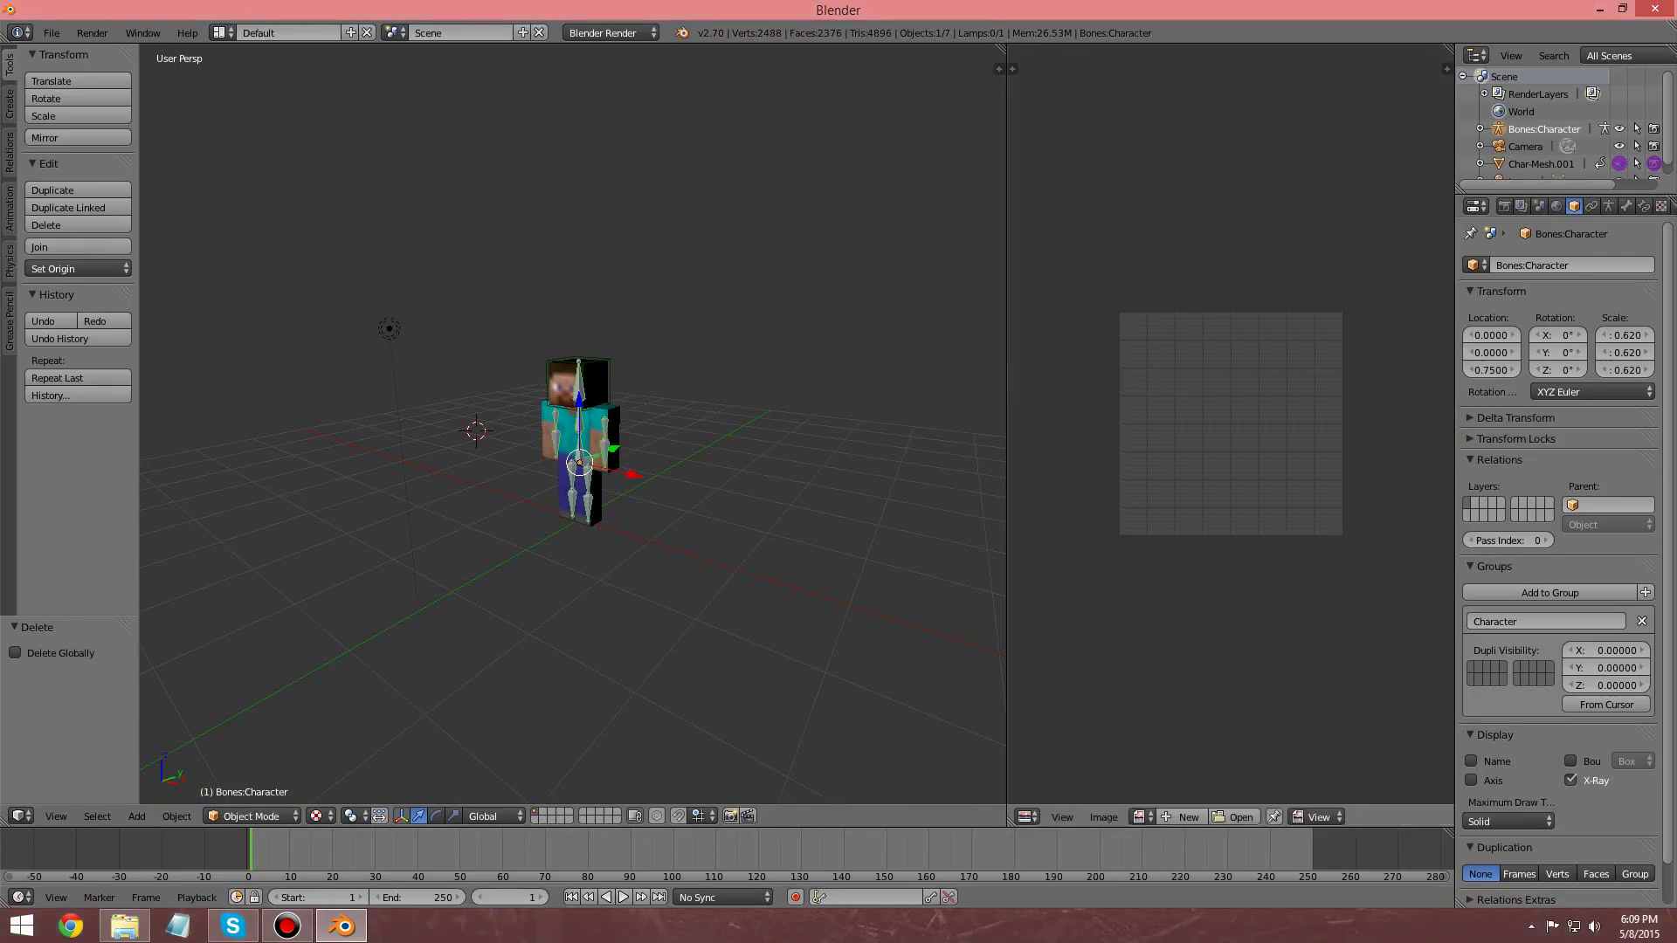
{"action": "left_click", "coordinate": [1028, 816]}
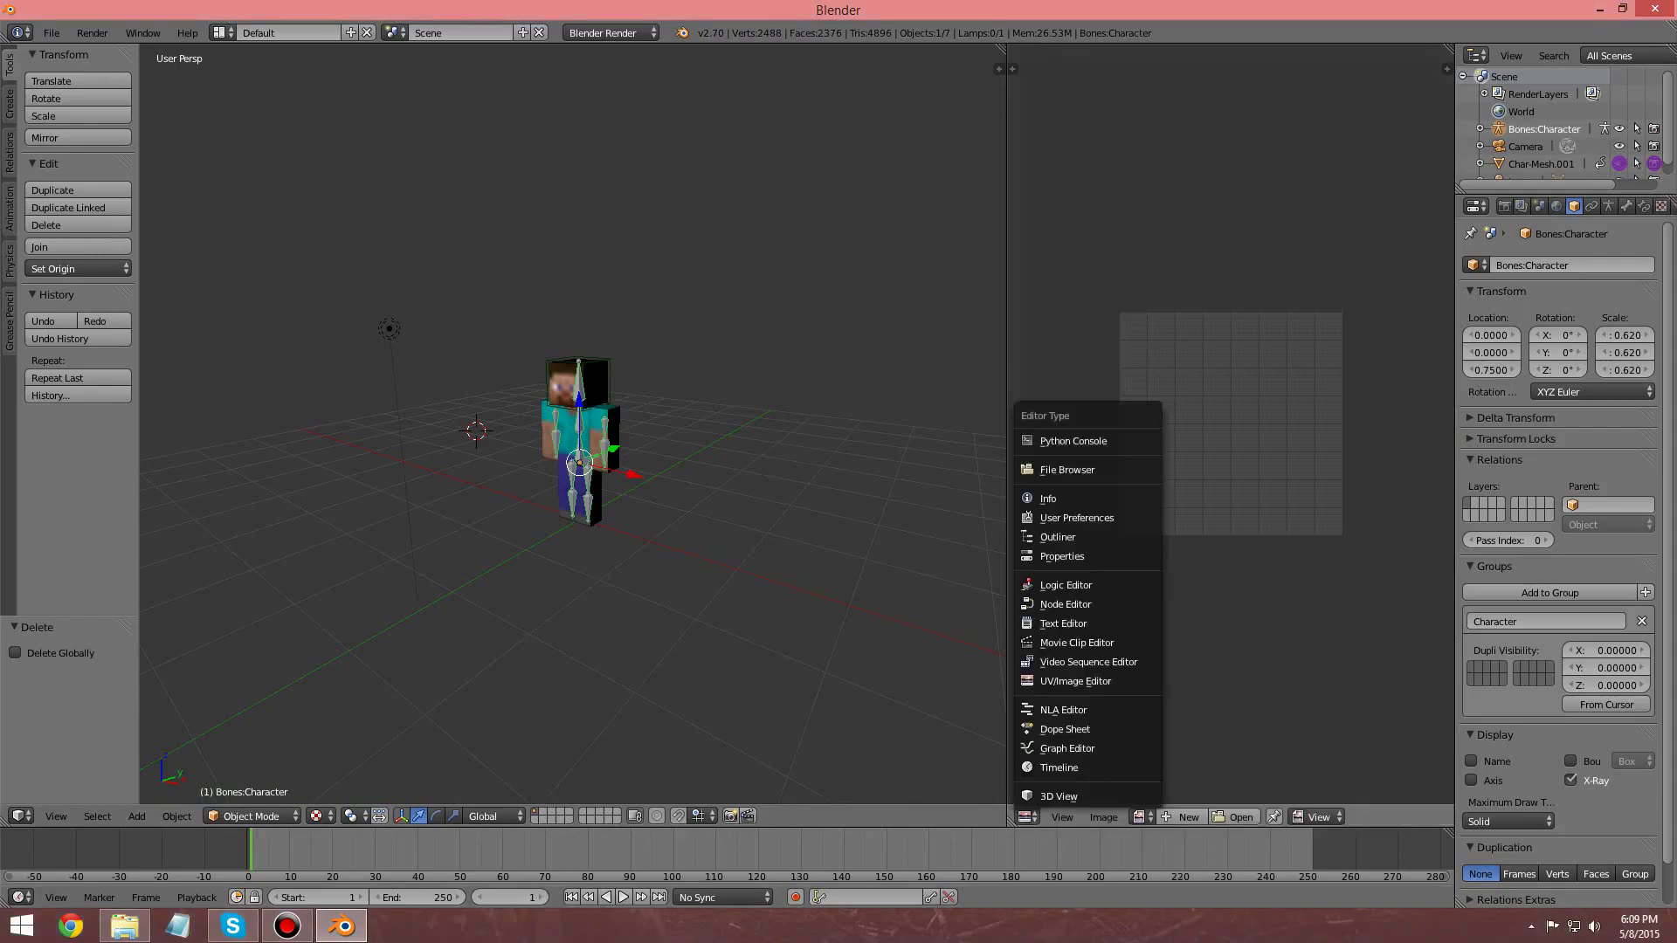
{"action": "key", "text": "Escape"}
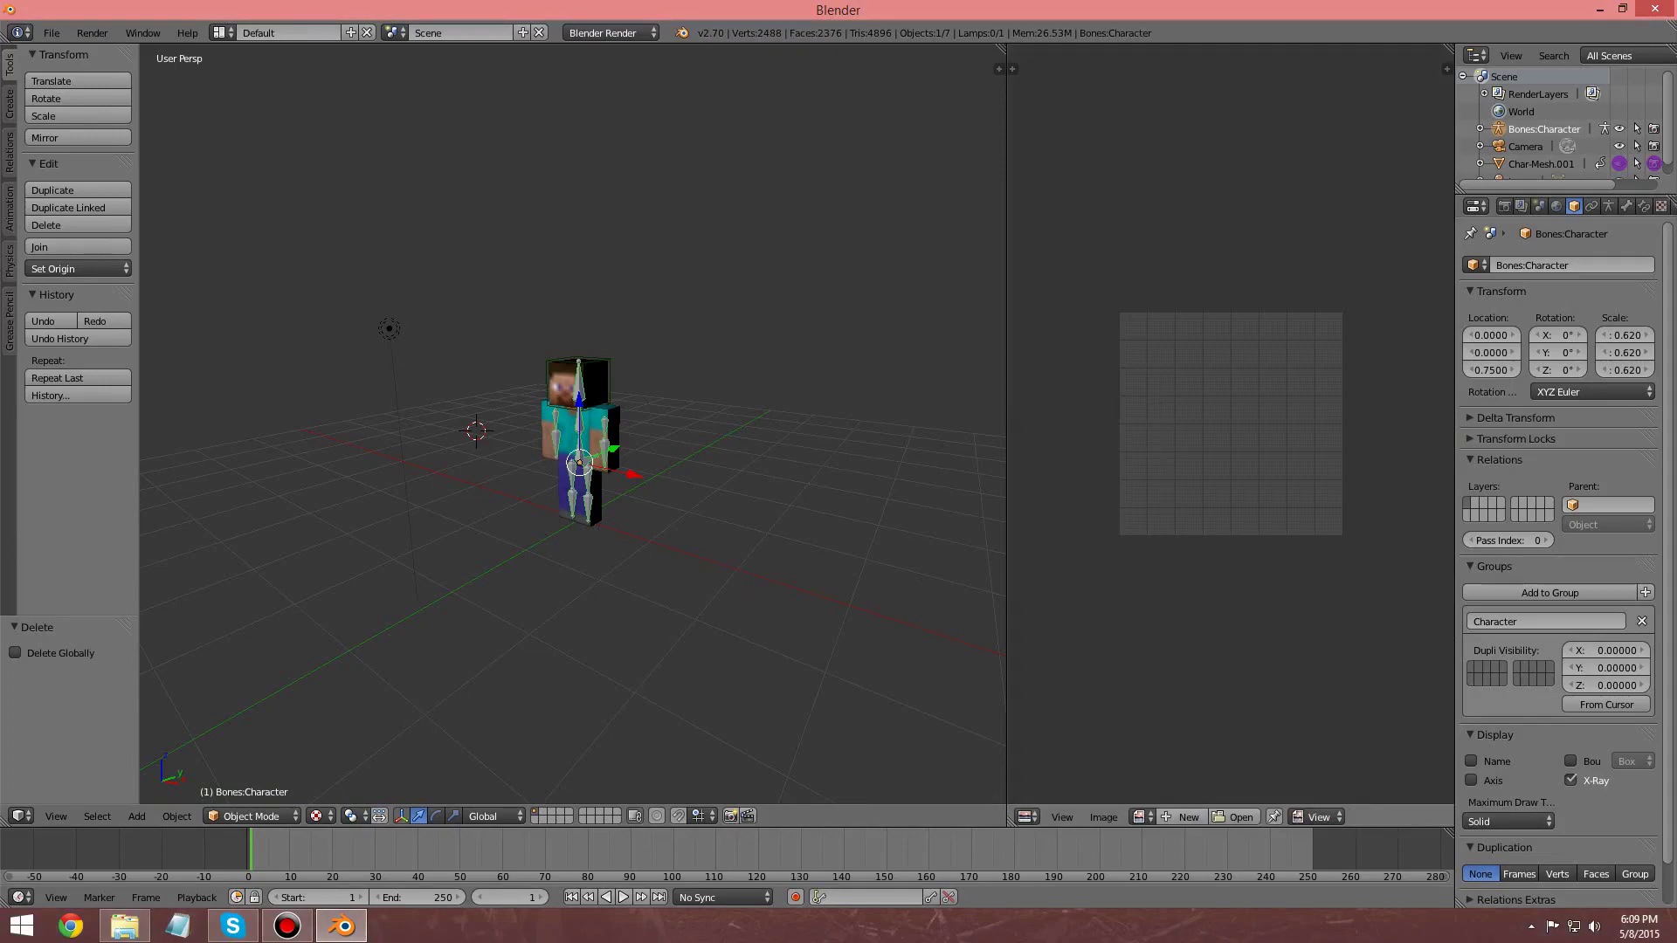
Step: Select the simple rig's Character mesh and create a new blank image in the UV/Image Editor with the default settings
{"action": "right_click", "coordinate": [574, 437]}
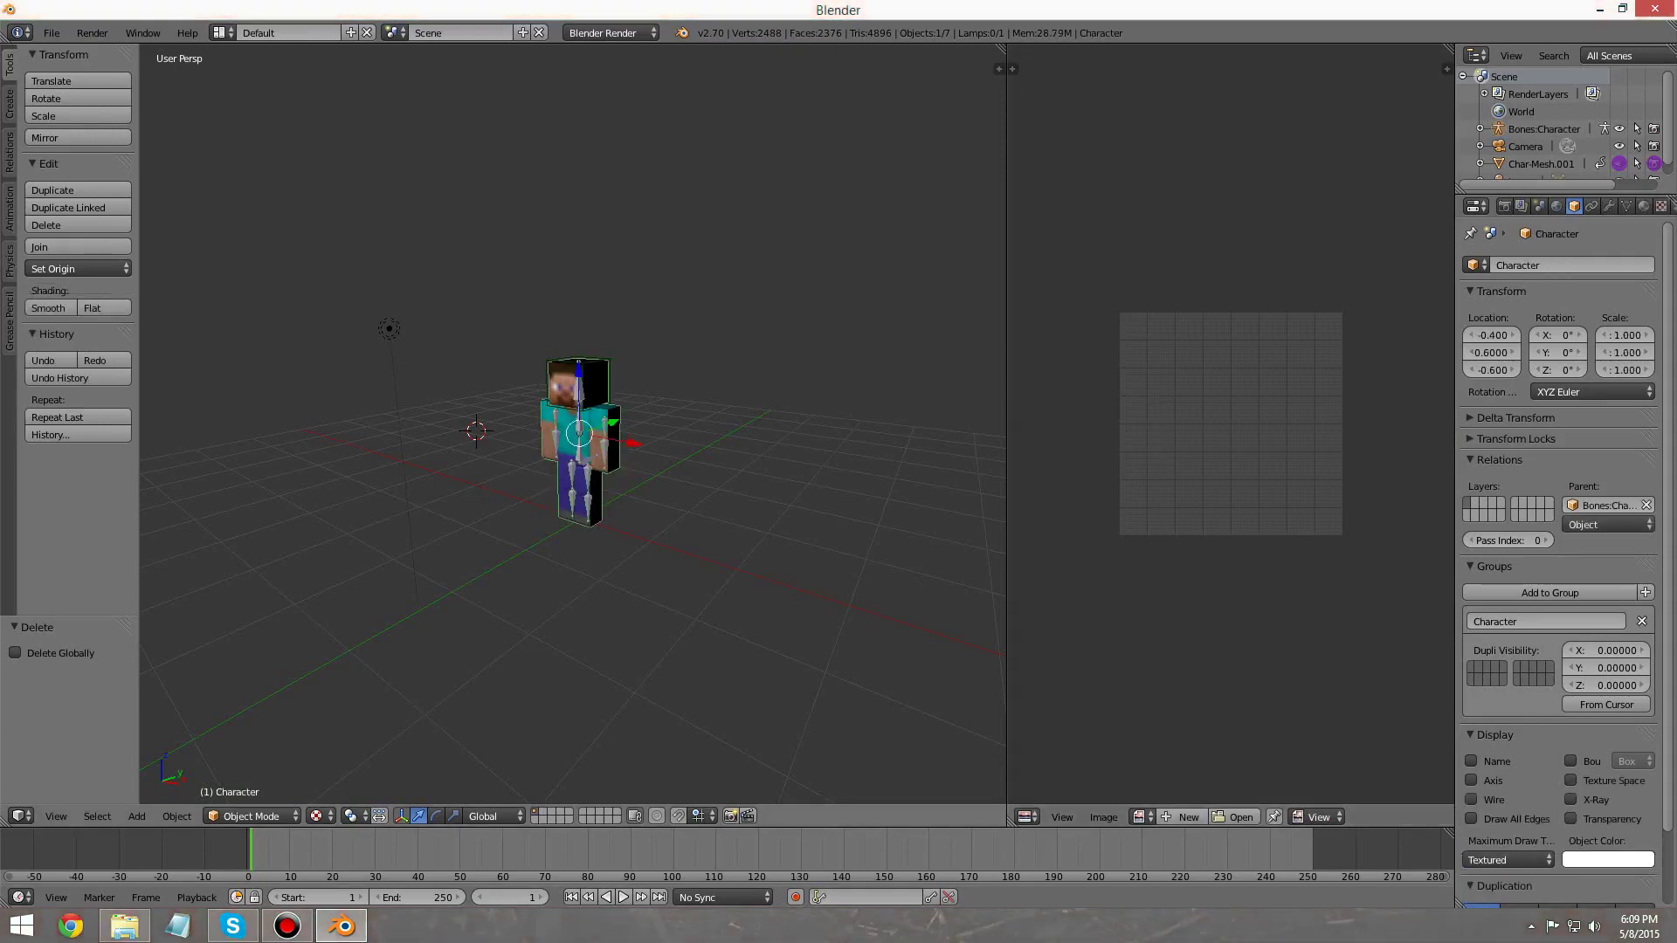
{"action": "mouse_move", "coordinate": [574, 437]}
{"action": "middle_mouse_down"}
{"action": "mouse_move", "coordinate": [611, 438]}
{"action": "mouse_move", "coordinate": [568, 439]}
{"action": "middle_mouse_up"}
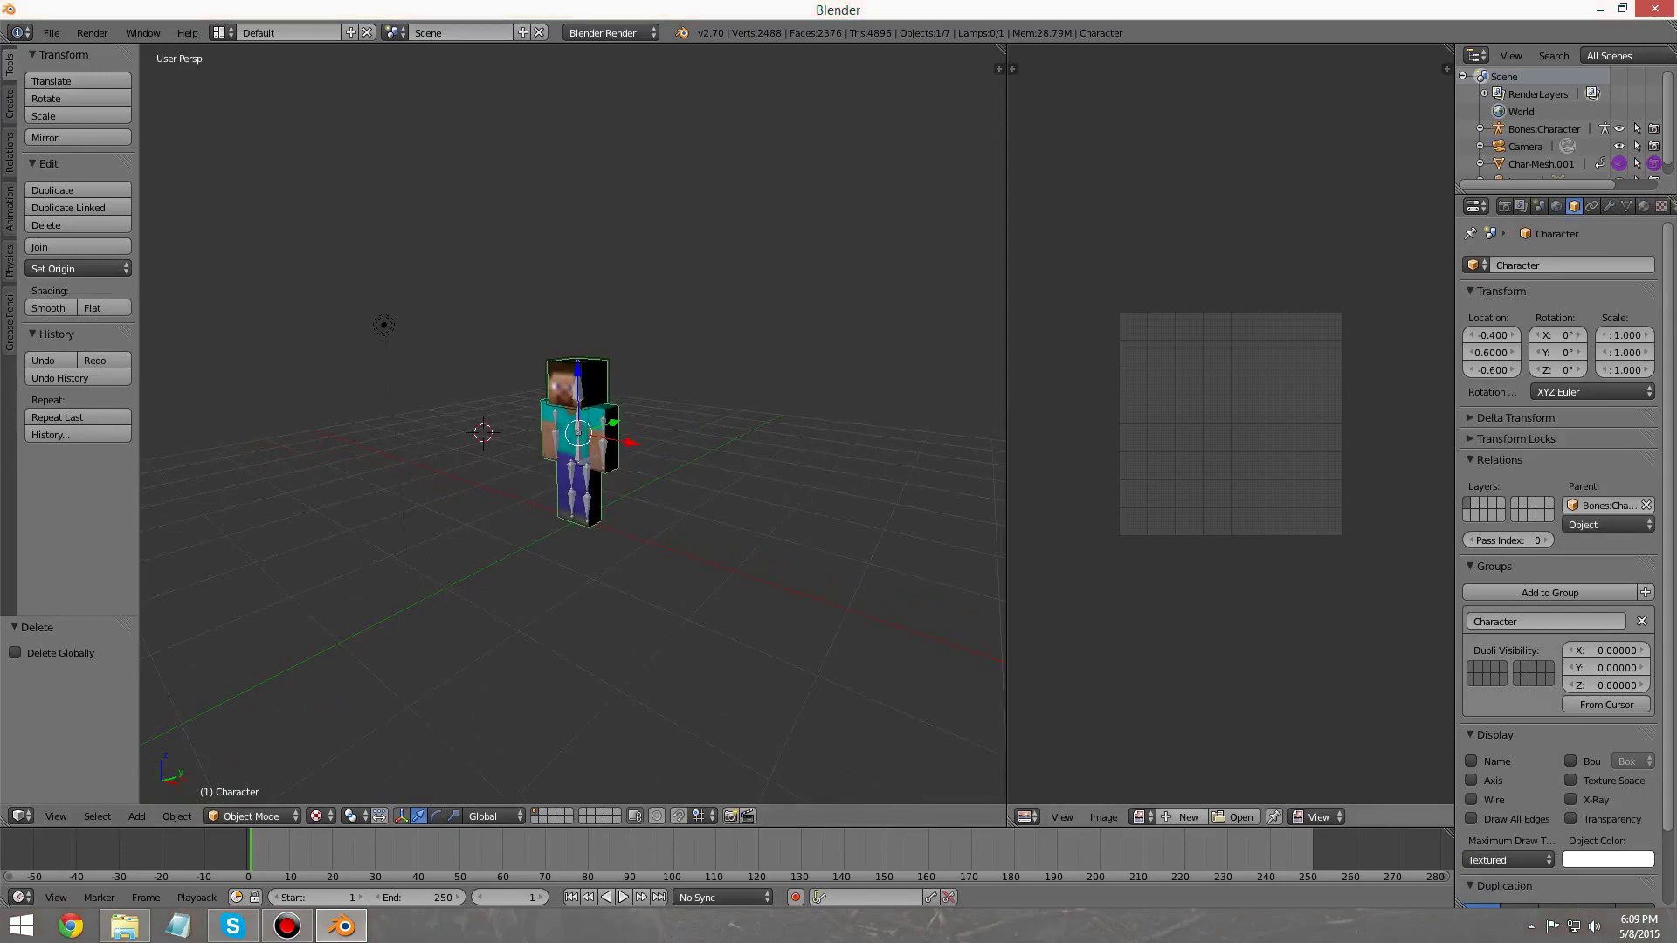
{"action": "left_click", "coordinate": [1195, 819]}
{"action": "left_click", "coordinate": [1187, 887]}
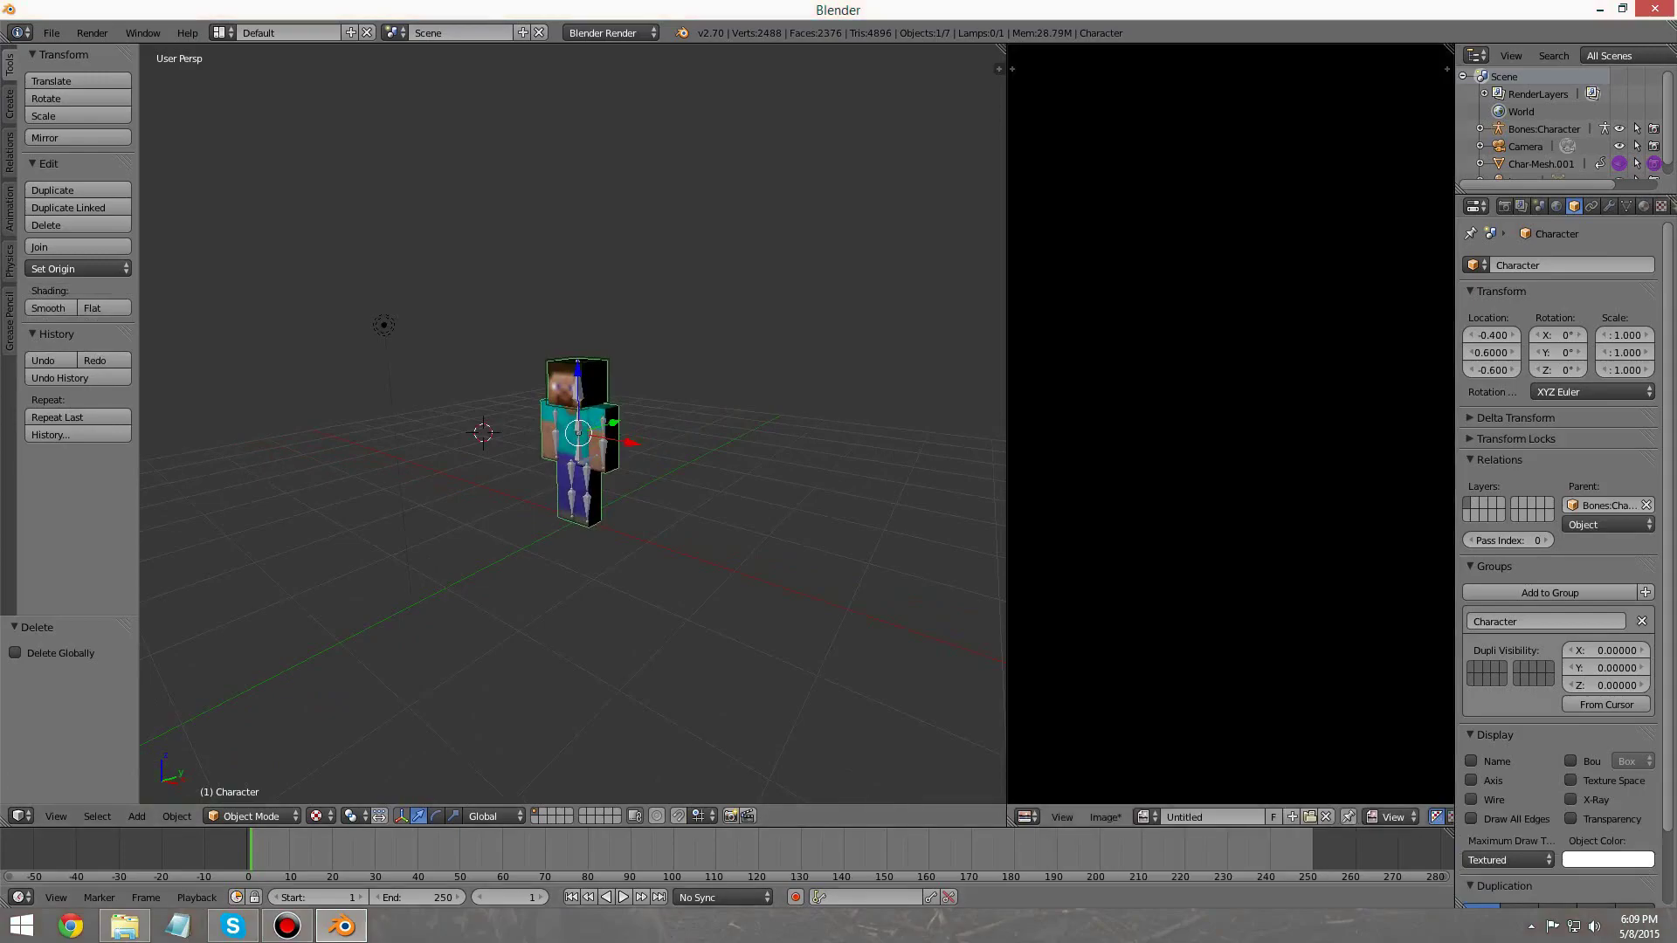
Step: Replace the blank image with Scorpion.png from the MC Skins folder on the Desktop
{"action": "left_click", "coordinate": [1105, 817]}
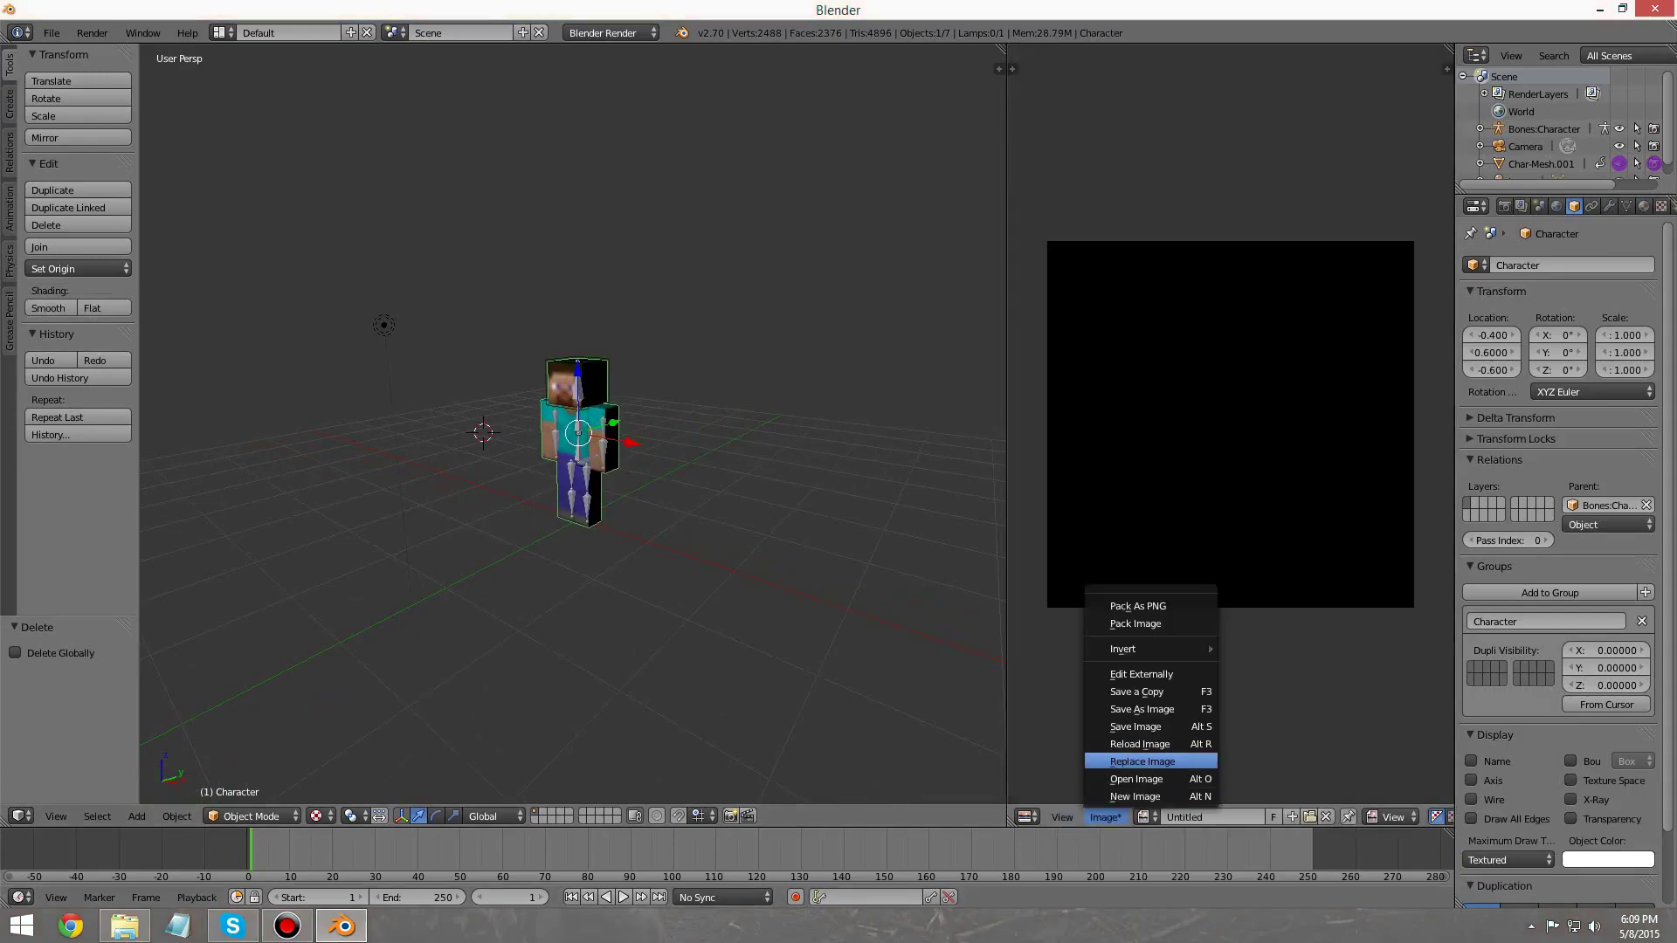
{"action": "left_click", "coordinate": [1136, 760]}
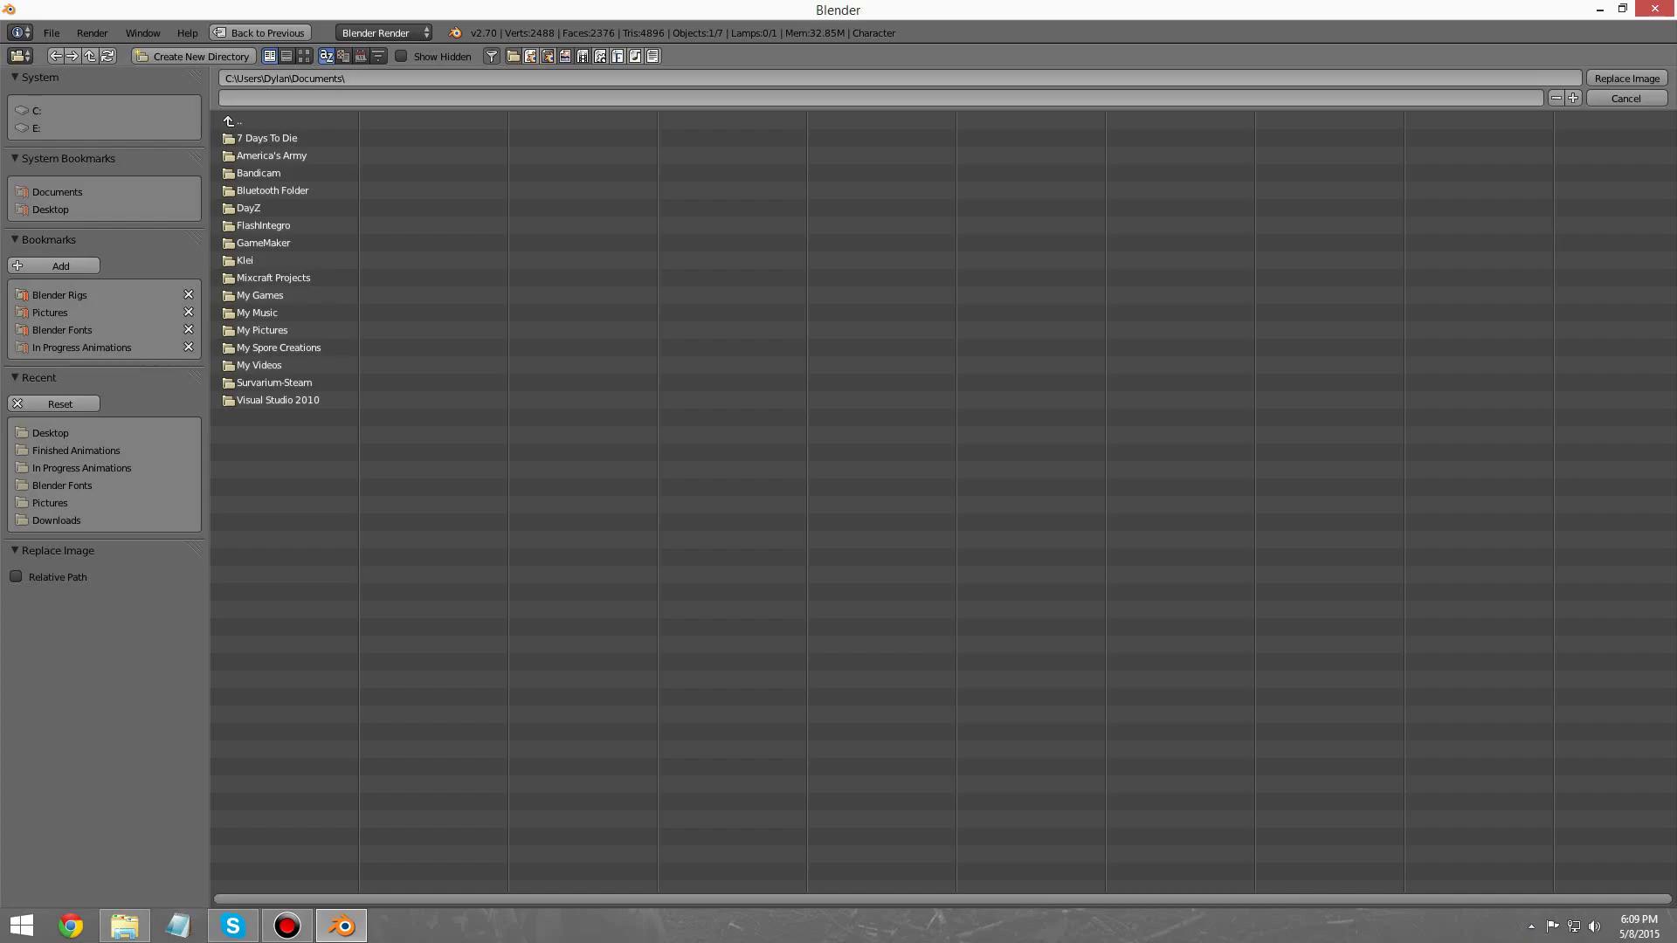
{"action": "left_click", "coordinate": [50, 433]}
{"action": "left_click", "coordinate": [262, 208]}
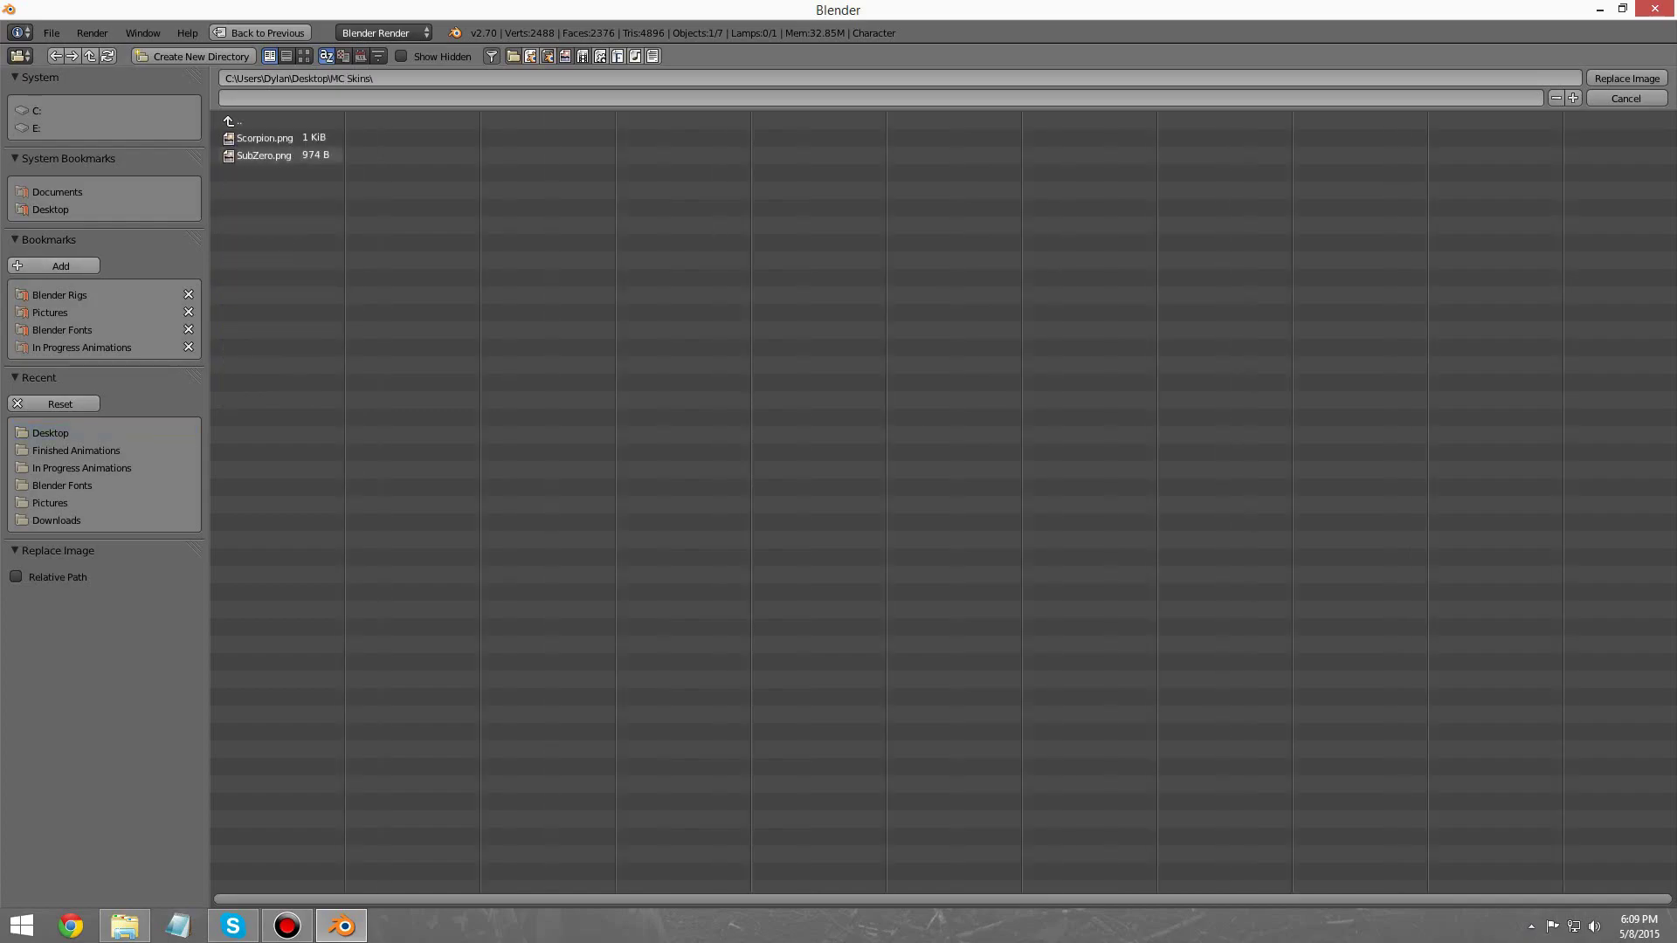
{"action": "left_click", "coordinate": [265, 137]}
{"action": "left_click", "coordinate": [1627, 77]}
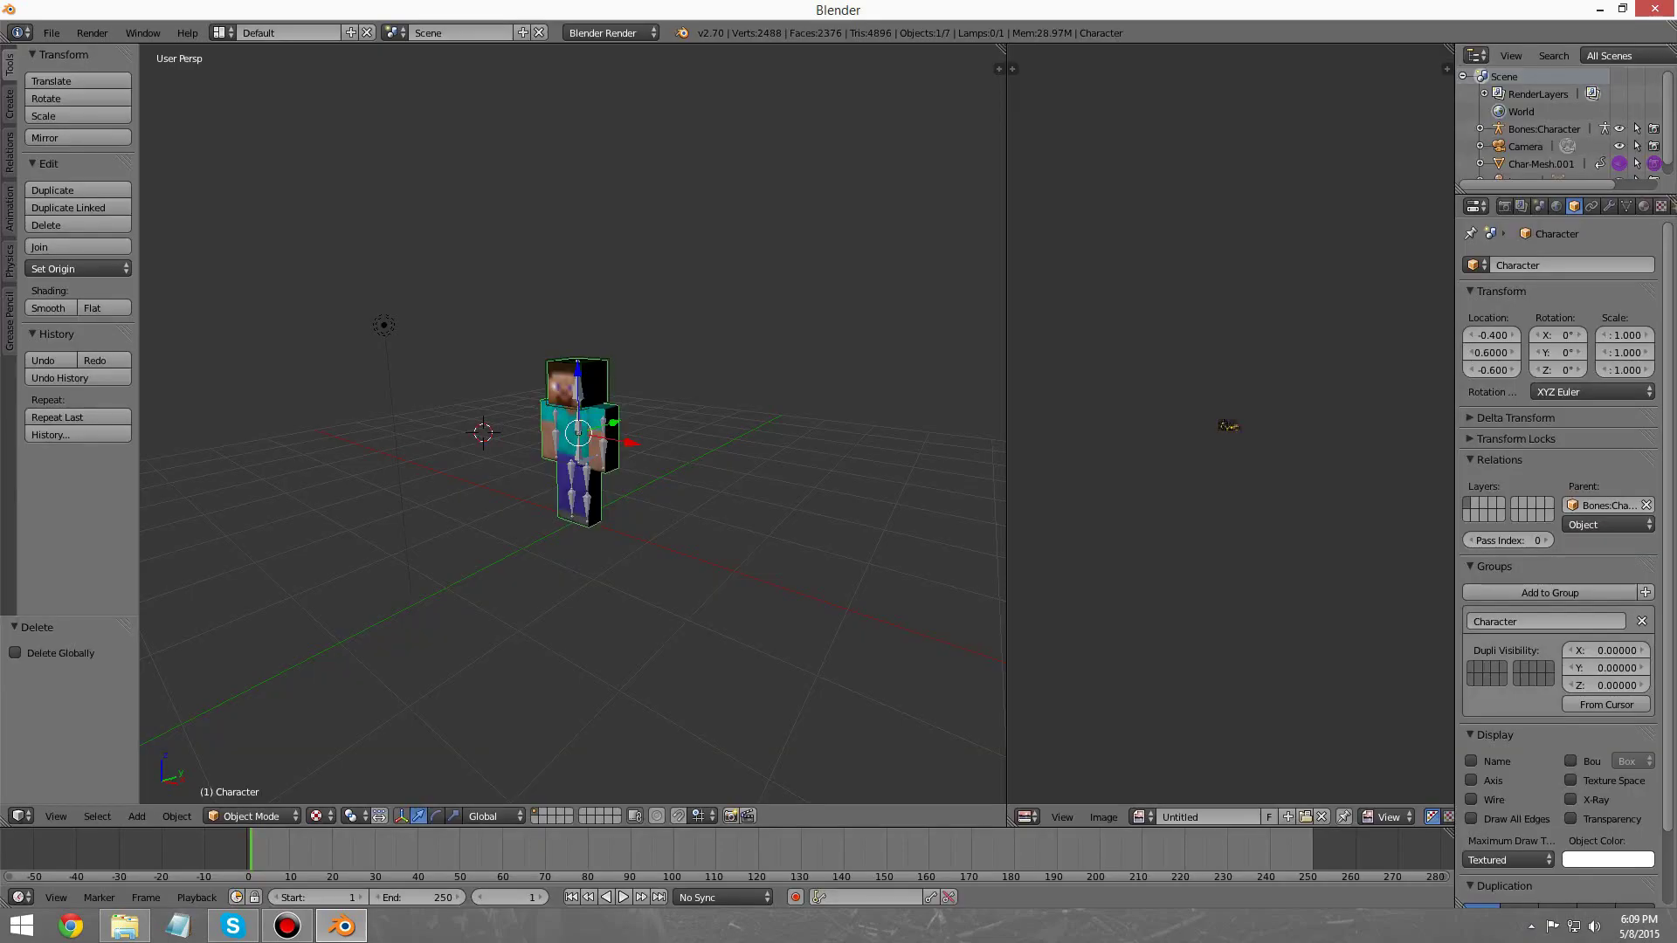
{"action": "scroll", "coordinate": [574, 425], "scroll_direction": "up", "scroll_amount": 2}
{"action": "scroll", "coordinate": [1231, 425], "scroll_direction": "up", "scroll_amount": 14}
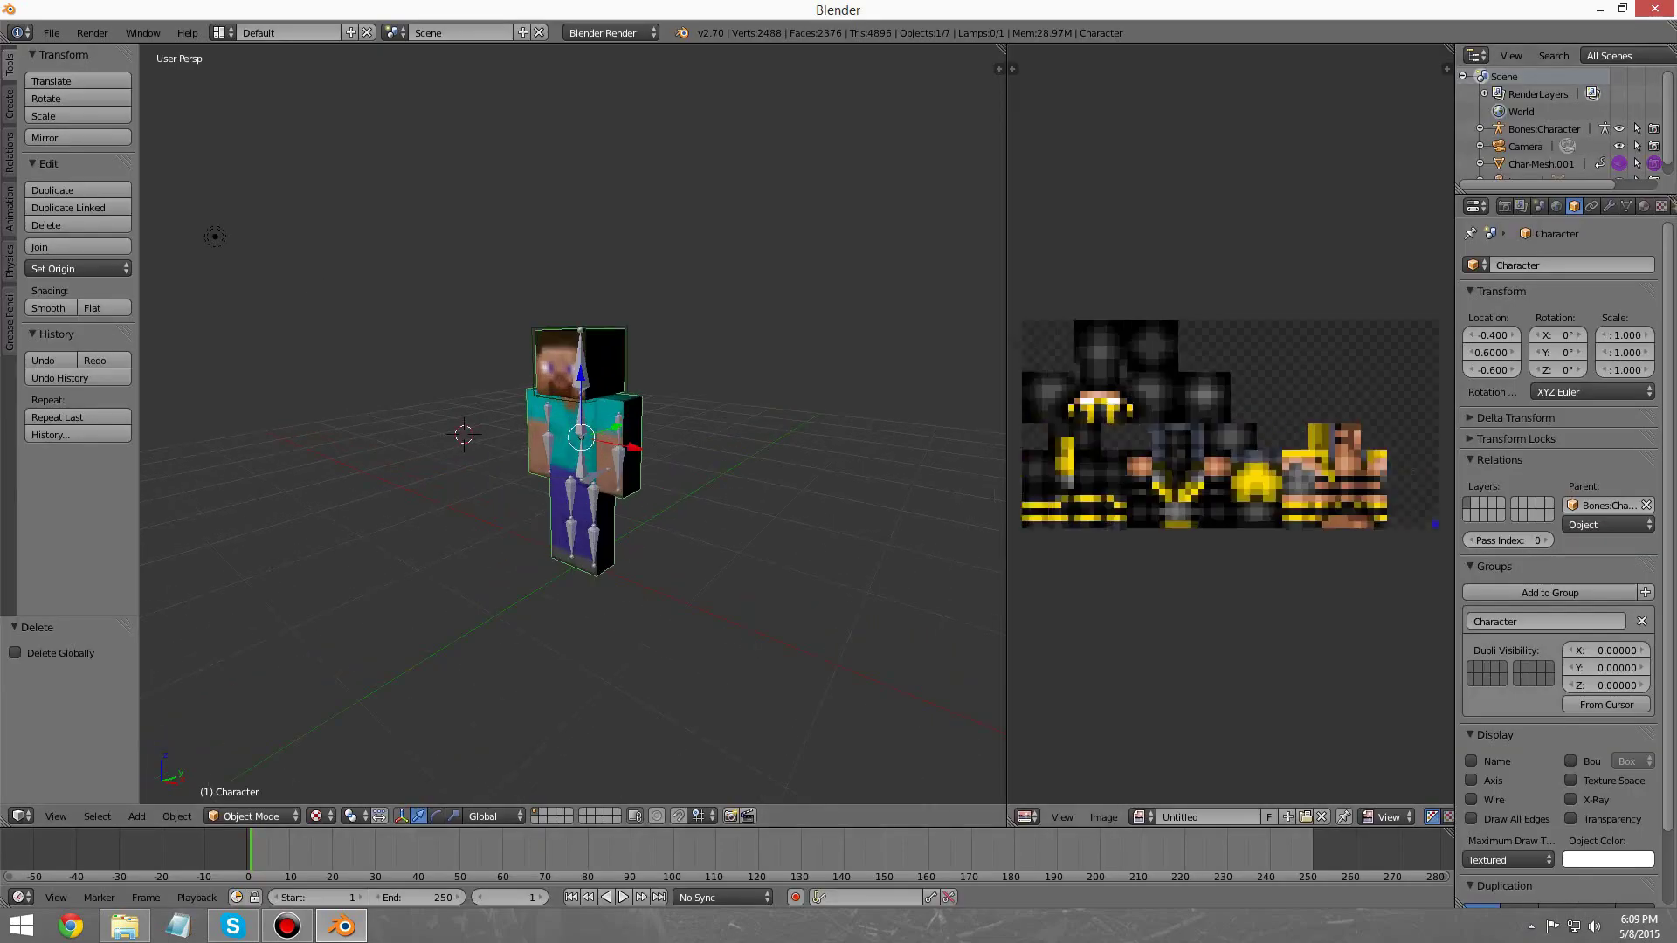
Step: Put the Character mesh in Edit Mode and select all of its geometry
{"action": "scroll", "coordinate": [1231, 426], "scroll_direction": "down", "scroll_amount": 2}
{"action": "middle_click_drag", "start_coordinate": [663, 454], "coordinate": [804, 420]}
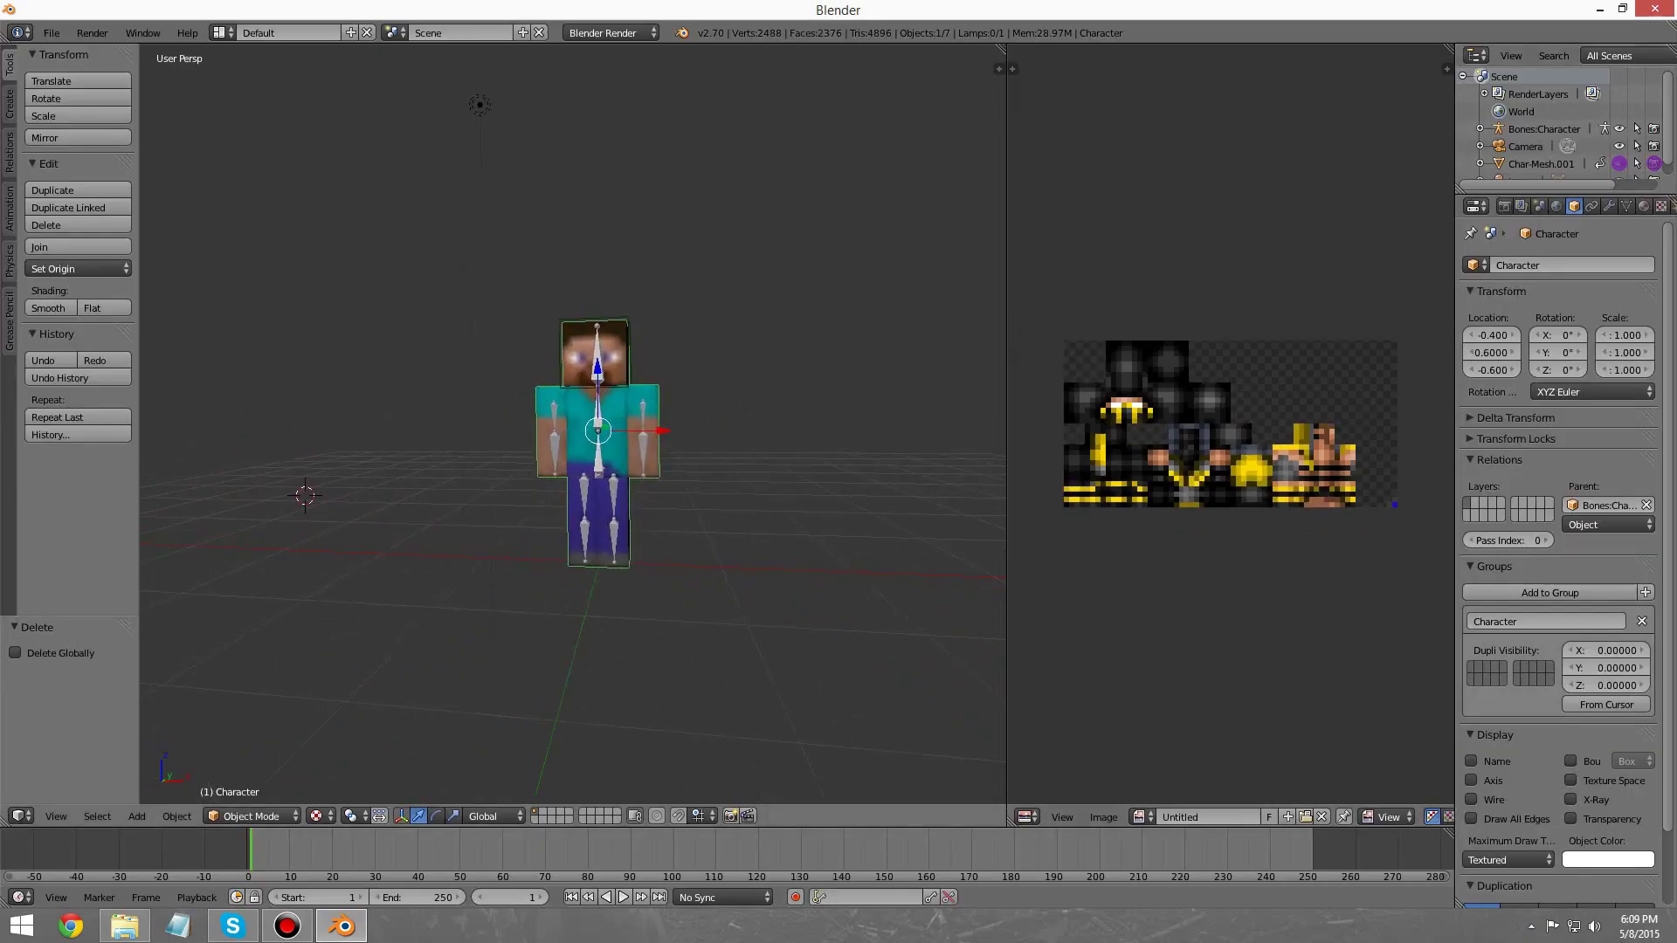
{"action": "left_click", "coordinate": [251, 816]}
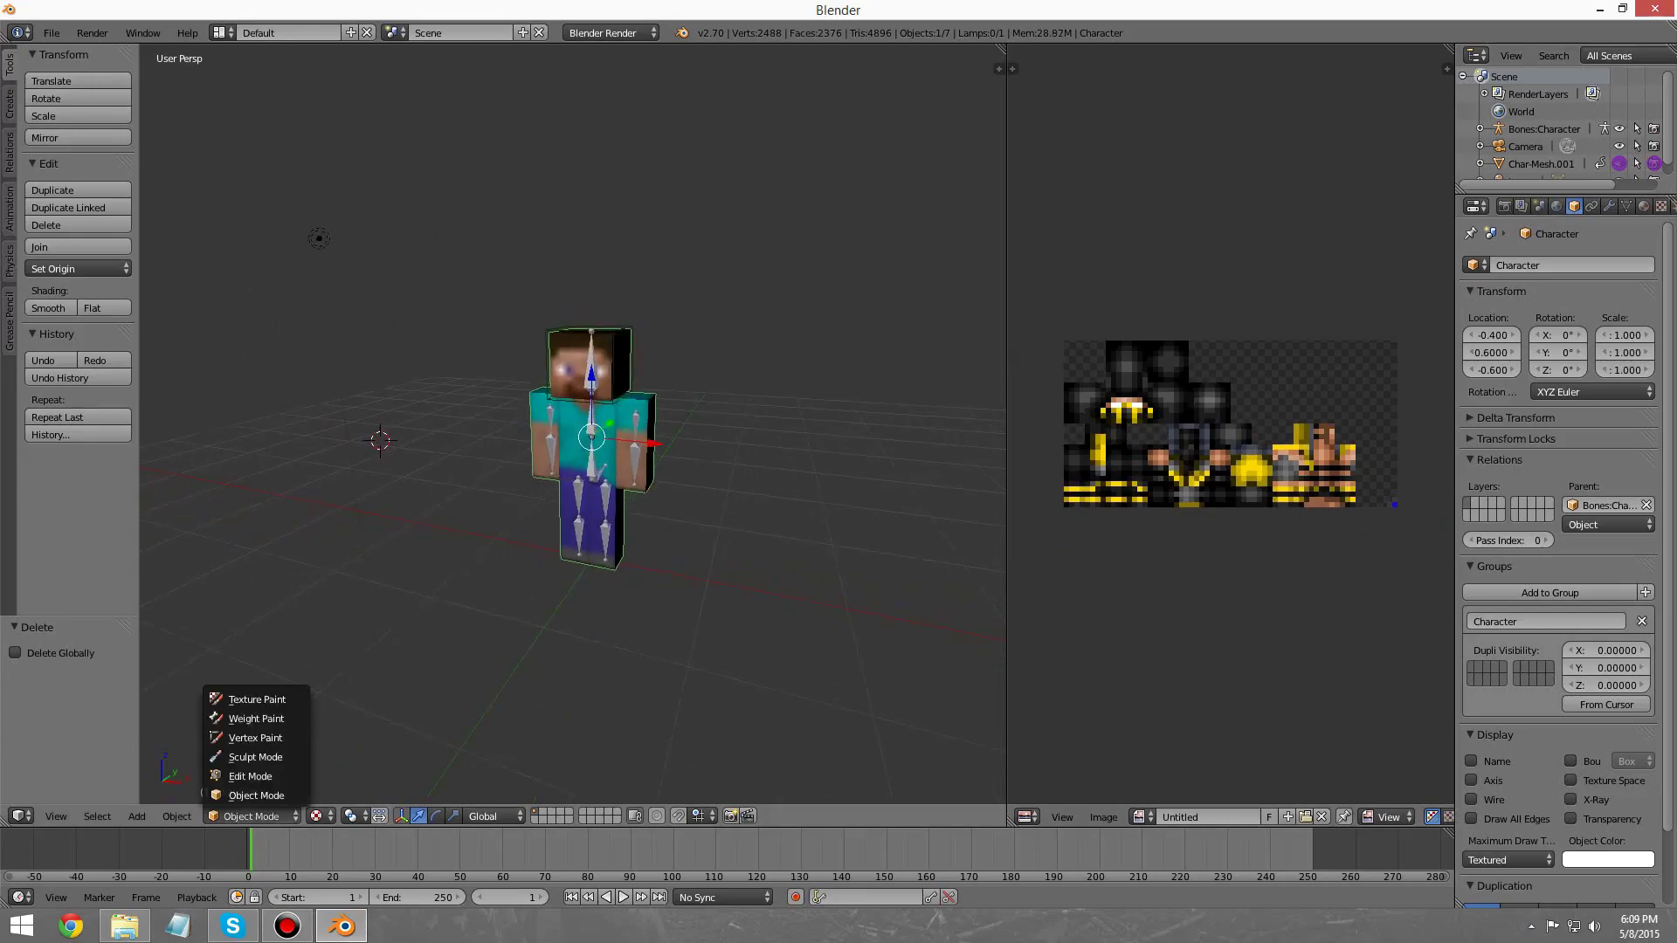
{"action": "left_click", "coordinate": [244, 775]}
{"action": "key", "text": "a"}
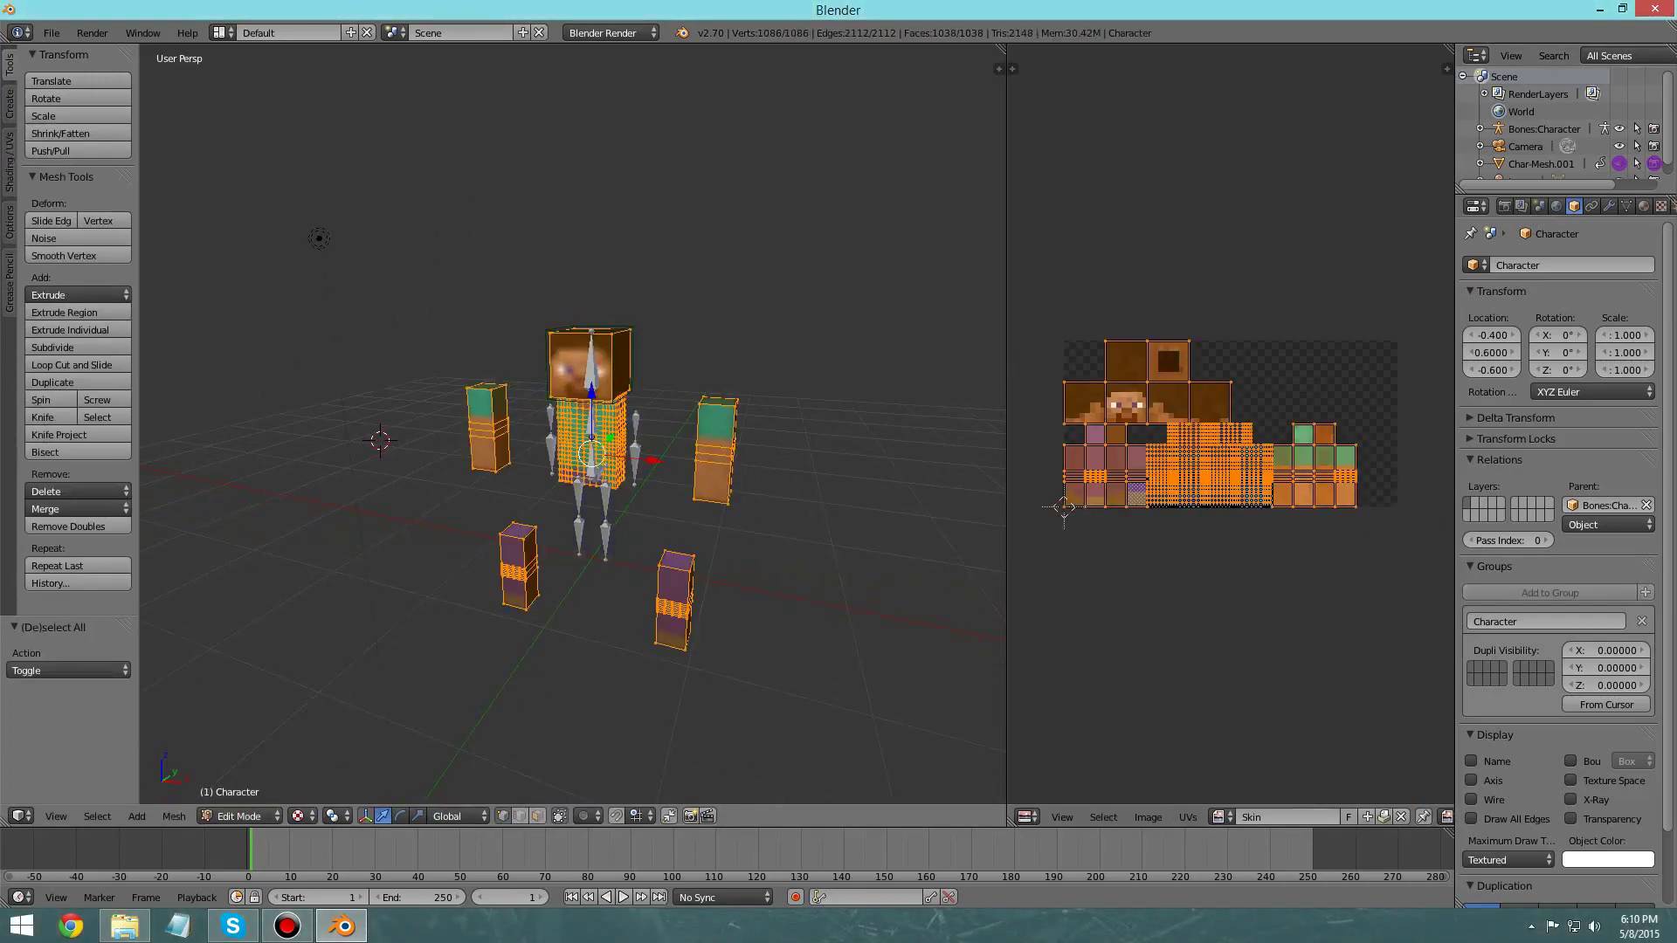
{"action": "mouse_move", "coordinate": [573, 454]}
{"action": "middle_mouse_down"}
{"action": "mouse_move", "coordinate": [596, 437]}
{"action": "mouse_move", "coordinate": [568, 441]}
{"action": "middle_mouse_up"}
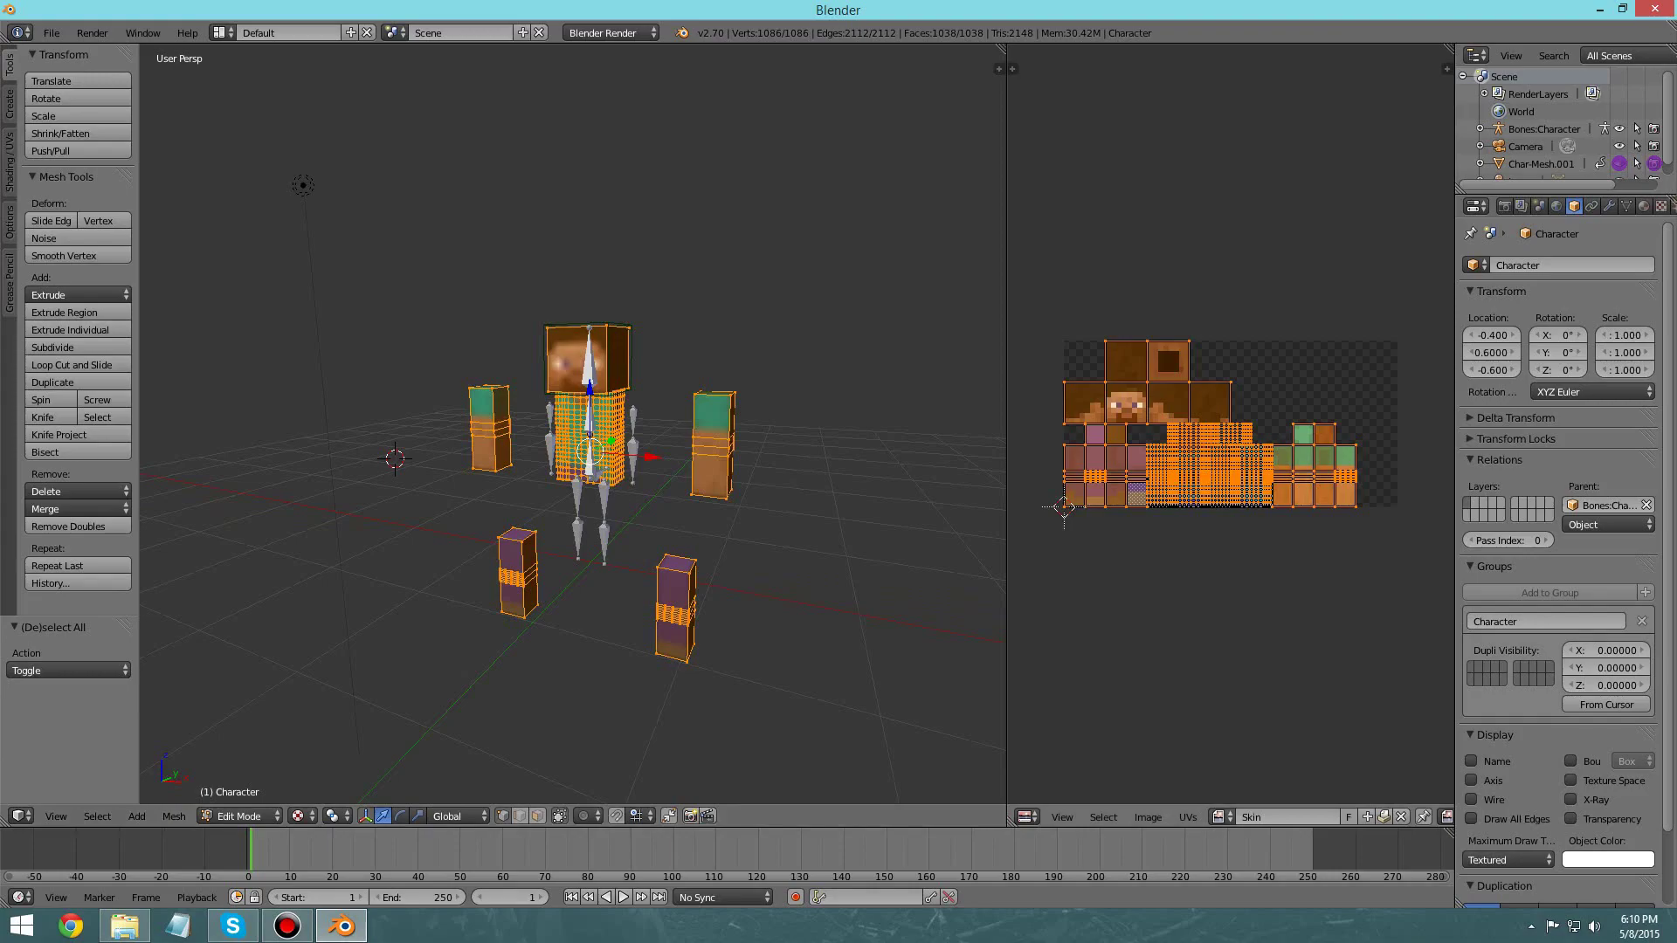
Step: Assign the Untitled image holding the Scorpion skin to the selected faces in the UV/Image Editor
{"action": "left_click", "coordinate": [1223, 818]}
{"action": "left_click", "coordinate": [1255, 667]}
{"action": "mouse_move", "coordinate": [573, 454]}
{"action": "middle_mouse_down"}
{"action": "mouse_move", "coordinate": [669, 428]}
{"action": "mouse_move", "coordinate": [596, 455]}
{"action": "middle_mouse_up"}
{"action": "scroll", "coordinate": [669, 429], "scroll_direction": "down", "scroll_amount": 3}
{"action": "scroll", "coordinate": [596, 454], "scroll_direction": "up", "scroll_amount": 2}
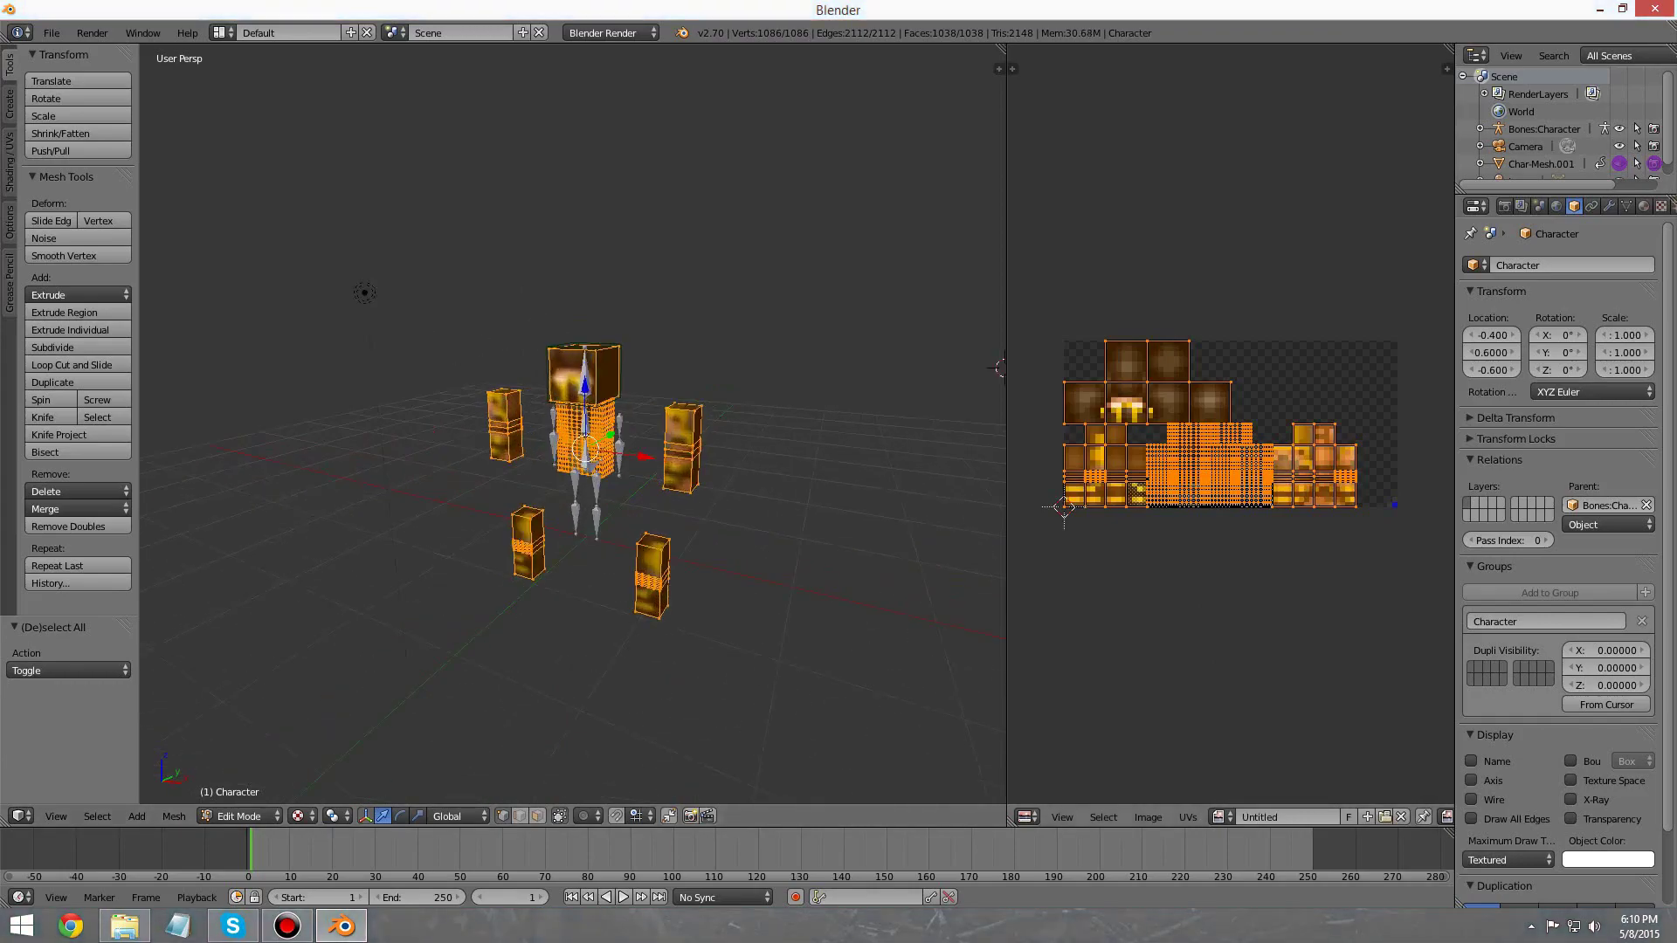
Step: Widen the 3D view and render a still image to check the skin on the character
{"action": "left_click_drag", "start_coordinate": [1007, 437], "coordinate": [1081, 437]}
{"action": "mouse_move", "coordinate": [699, 446]}
{"action": "middle_mouse_down"}
{"action": "mouse_move", "coordinate": [743, 435]}
{"action": "mouse_move", "coordinate": [681, 458]}
{"action": "middle_mouse_up"}
{"action": "scroll", "coordinate": [681, 458], "scroll_direction": "down", "scroll_amount": 2}
{"action": "left_click", "coordinate": [92, 33]}
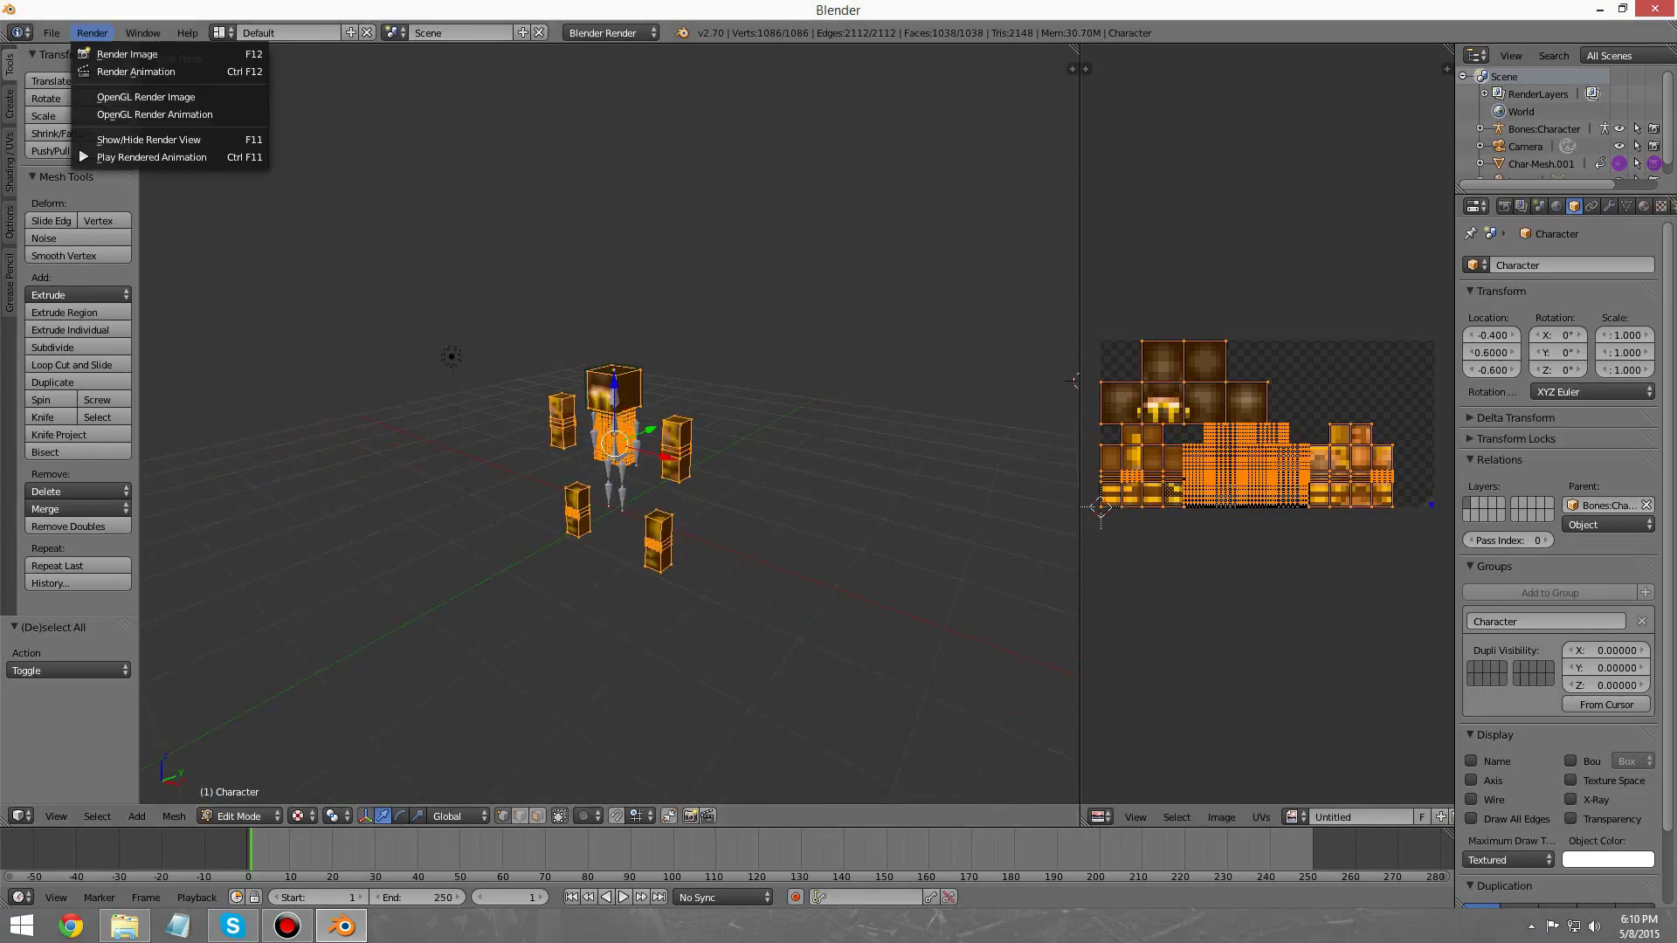
{"action": "left_click", "coordinate": [127, 54]}
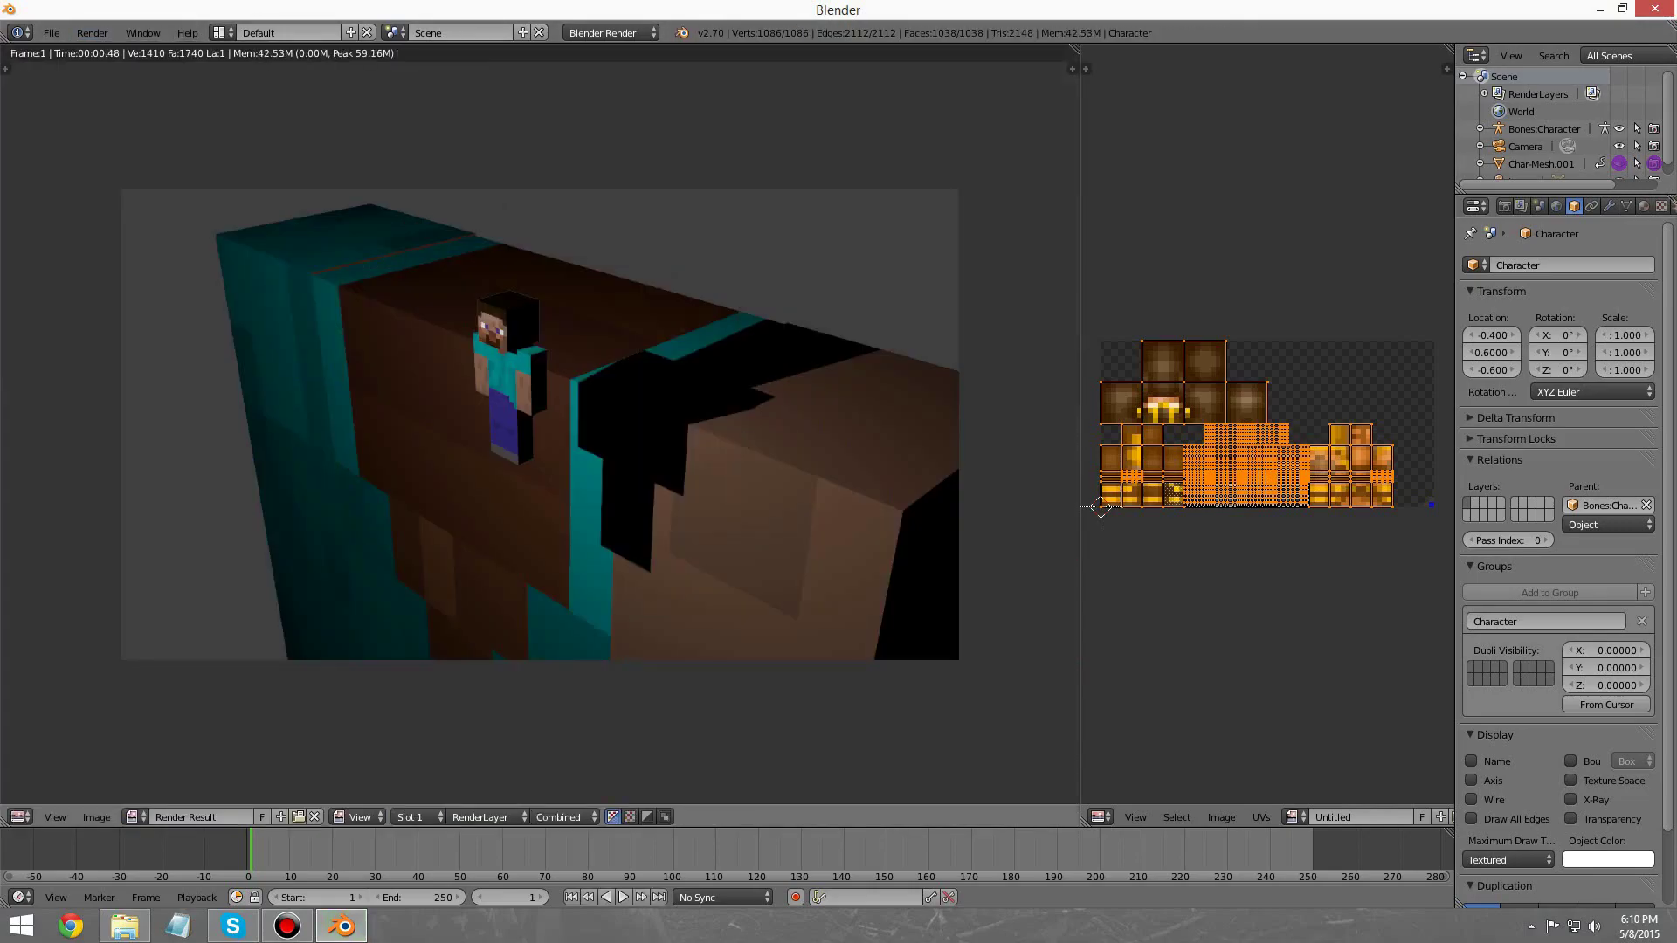
{"action": "key", "text": "Escape"}
Step: Return to Object Mode and delete the oversized Char-Mesh.001 wireframe object surrounding the character
{"action": "middle_click_drag", "start_coordinate": [612, 419], "coordinate": [696, 428]}
{"action": "scroll", "coordinate": [696, 428], "scroll_direction": "down", "scroll_amount": 6}
{"action": "scroll", "coordinate": [611, 437], "scroll_direction": "up", "scroll_amount": 3}
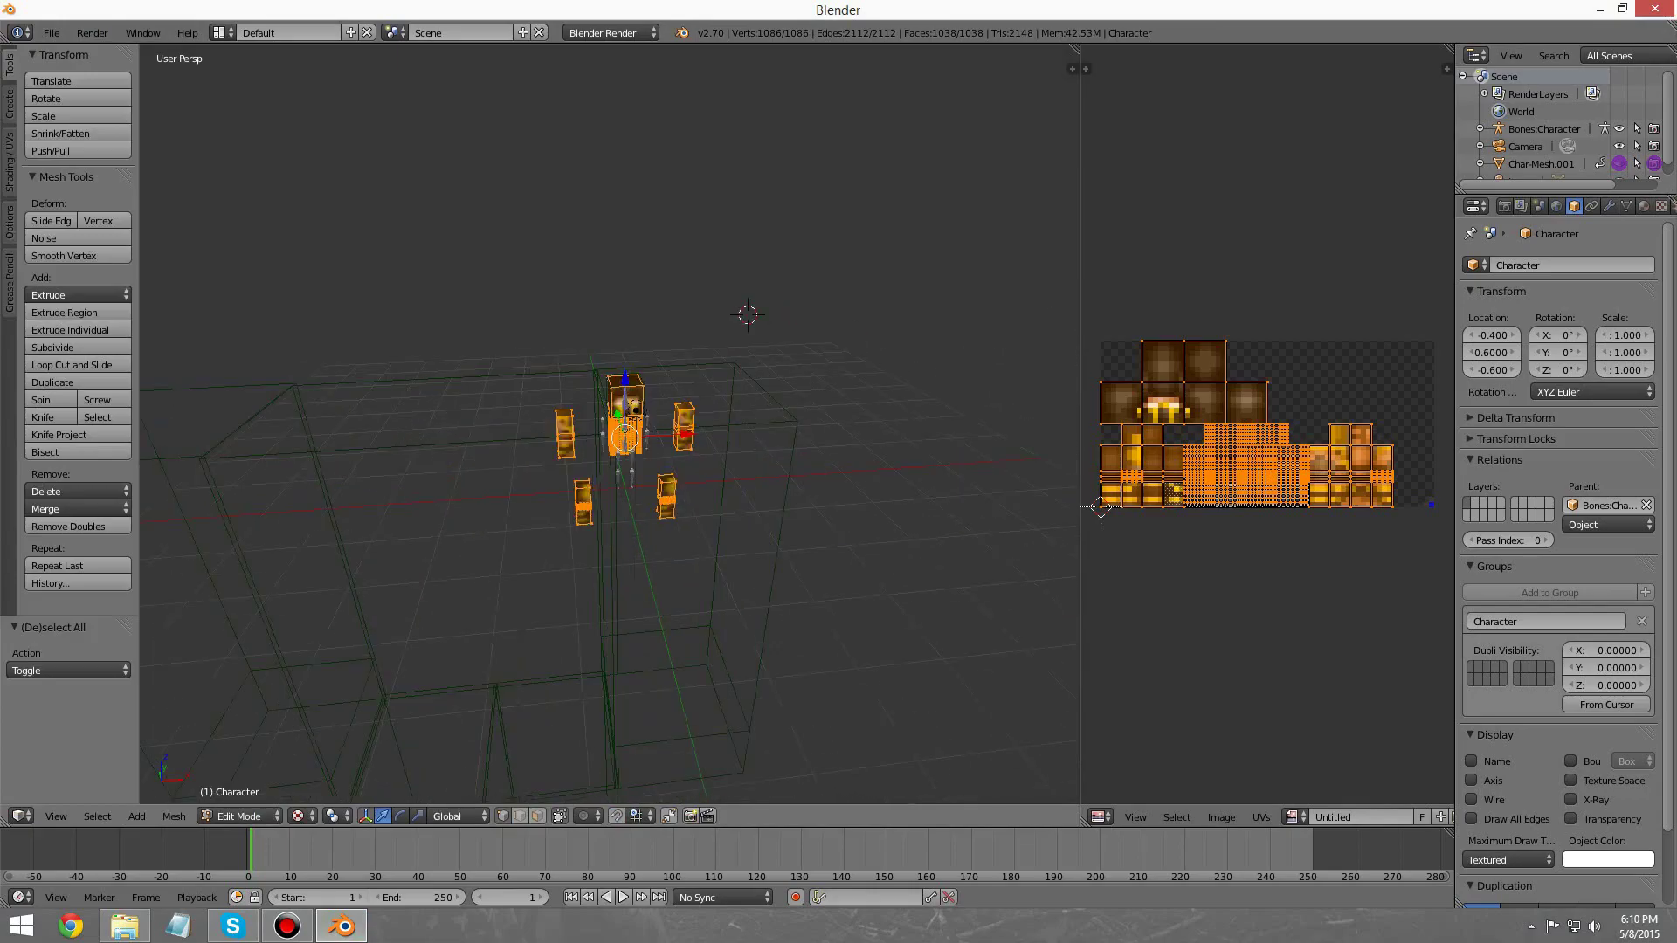
{"action": "left_click", "coordinate": [241, 816]}
{"action": "left_click", "coordinate": [250, 795]}
{"action": "right_click", "coordinate": [384, 697]}
{"action": "middle_click_drag", "start_coordinate": [385, 697], "coordinate": [332, 744]}
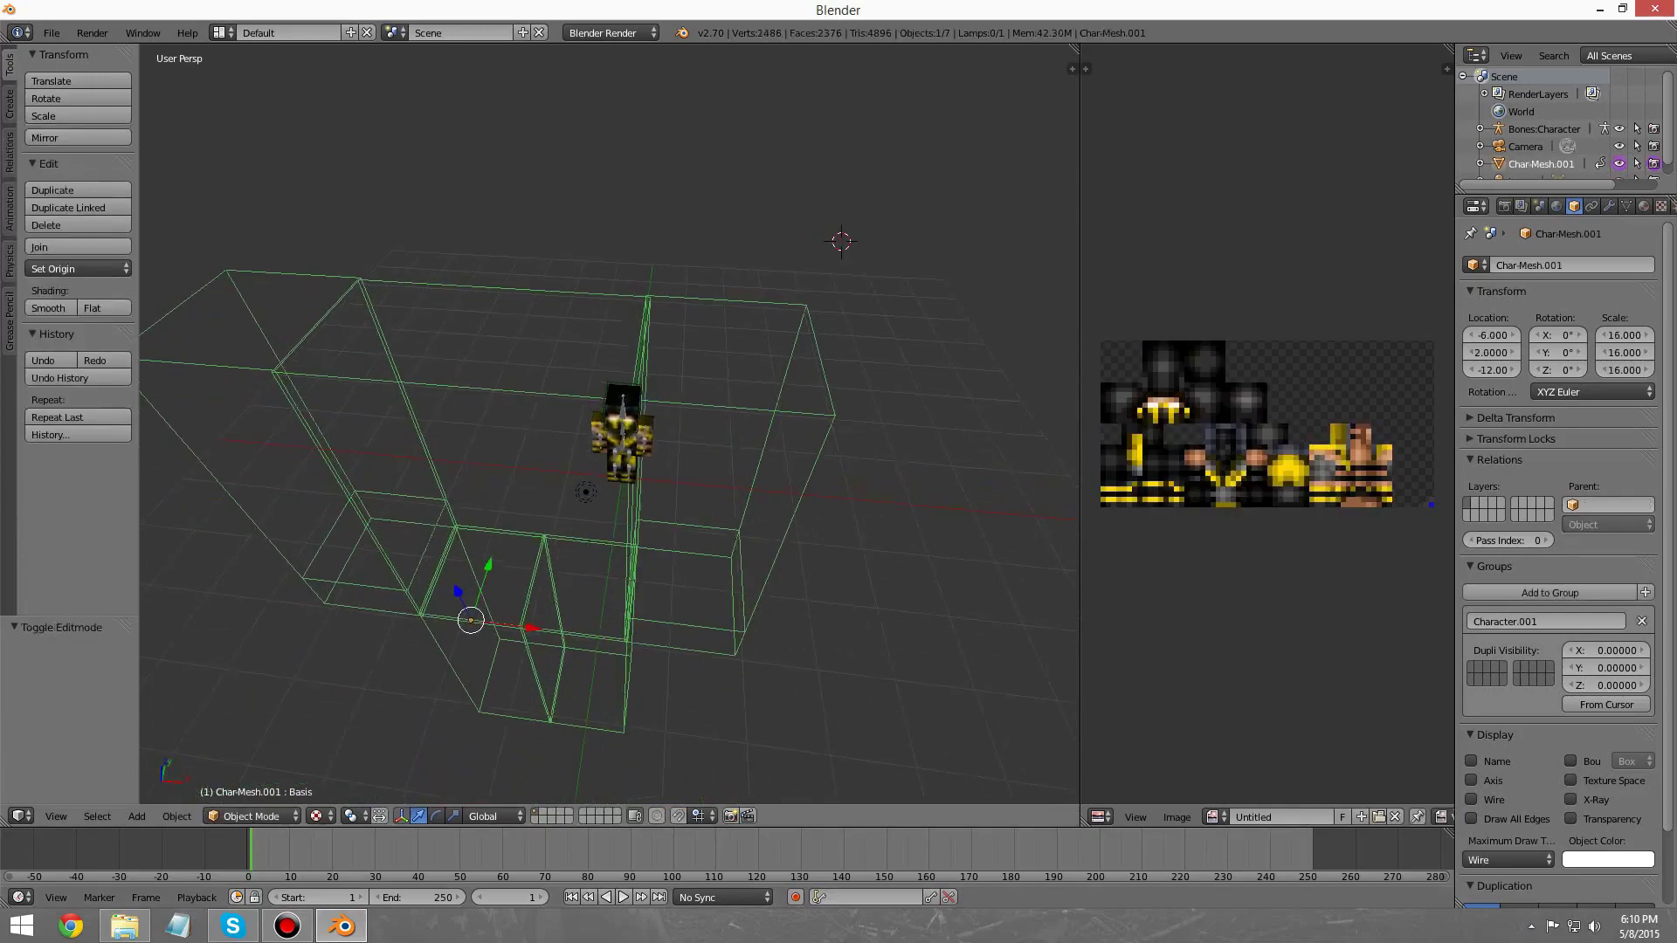
{"action": "key", "text": "x"}
{"action": "key", "text": "Return"}
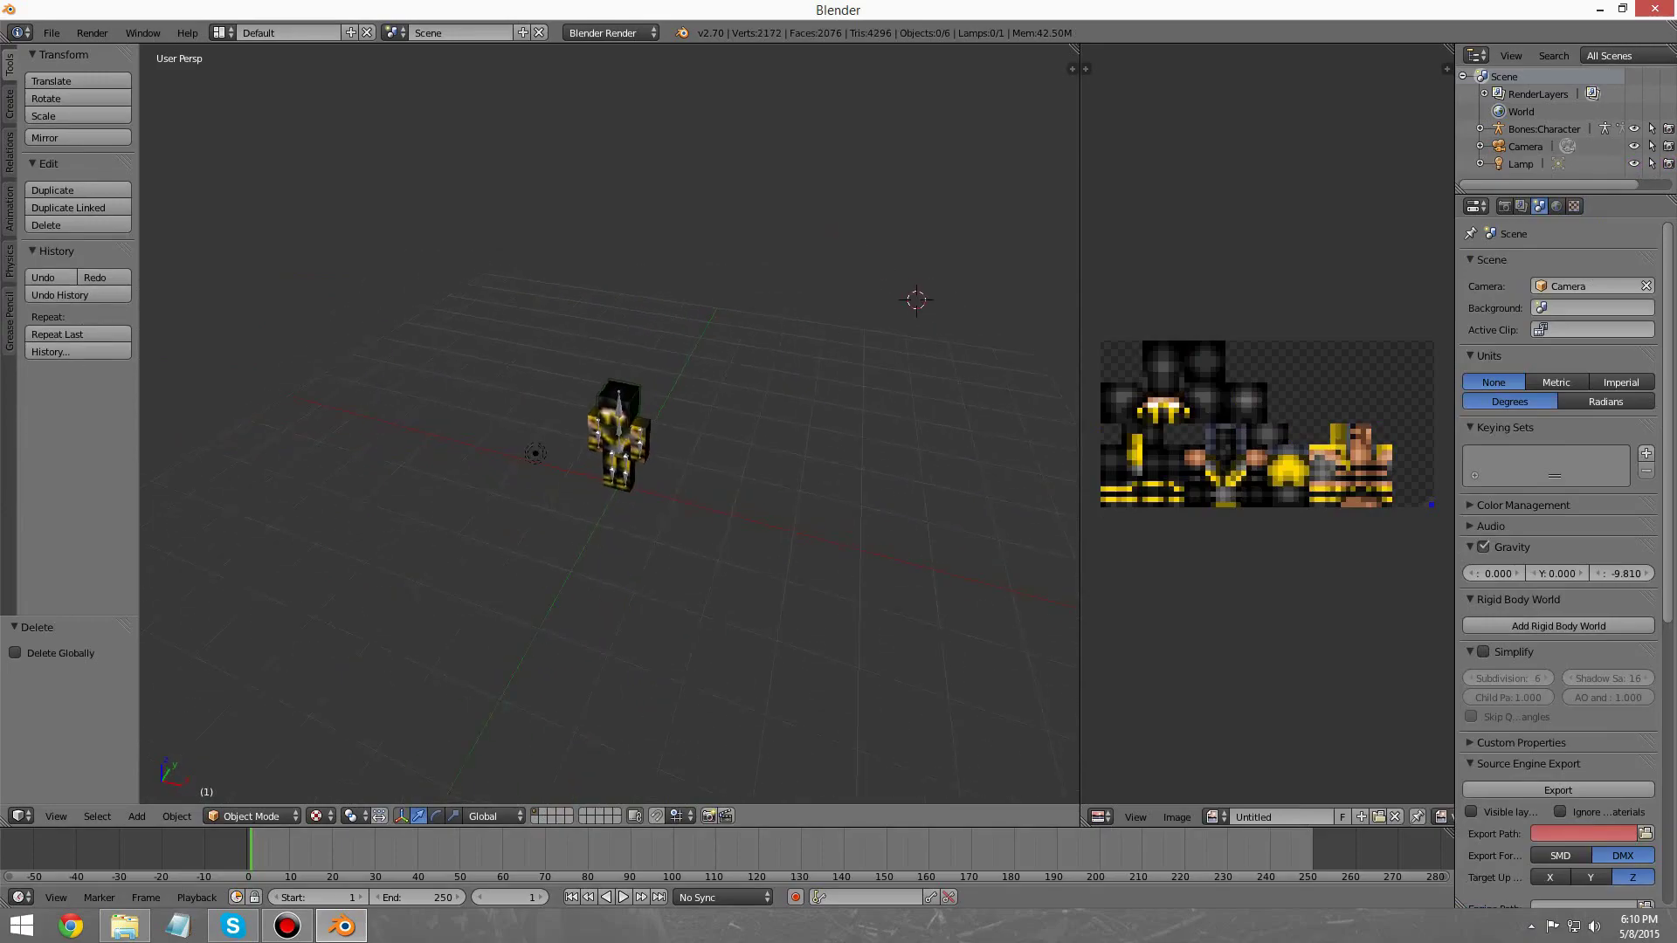
Step: Render the scene again without the oversized mesh, then return to a close view of the character
{"action": "left_click", "coordinate": [92, 32]}
{"action": "left_click", "coordinate": [114, 53]}
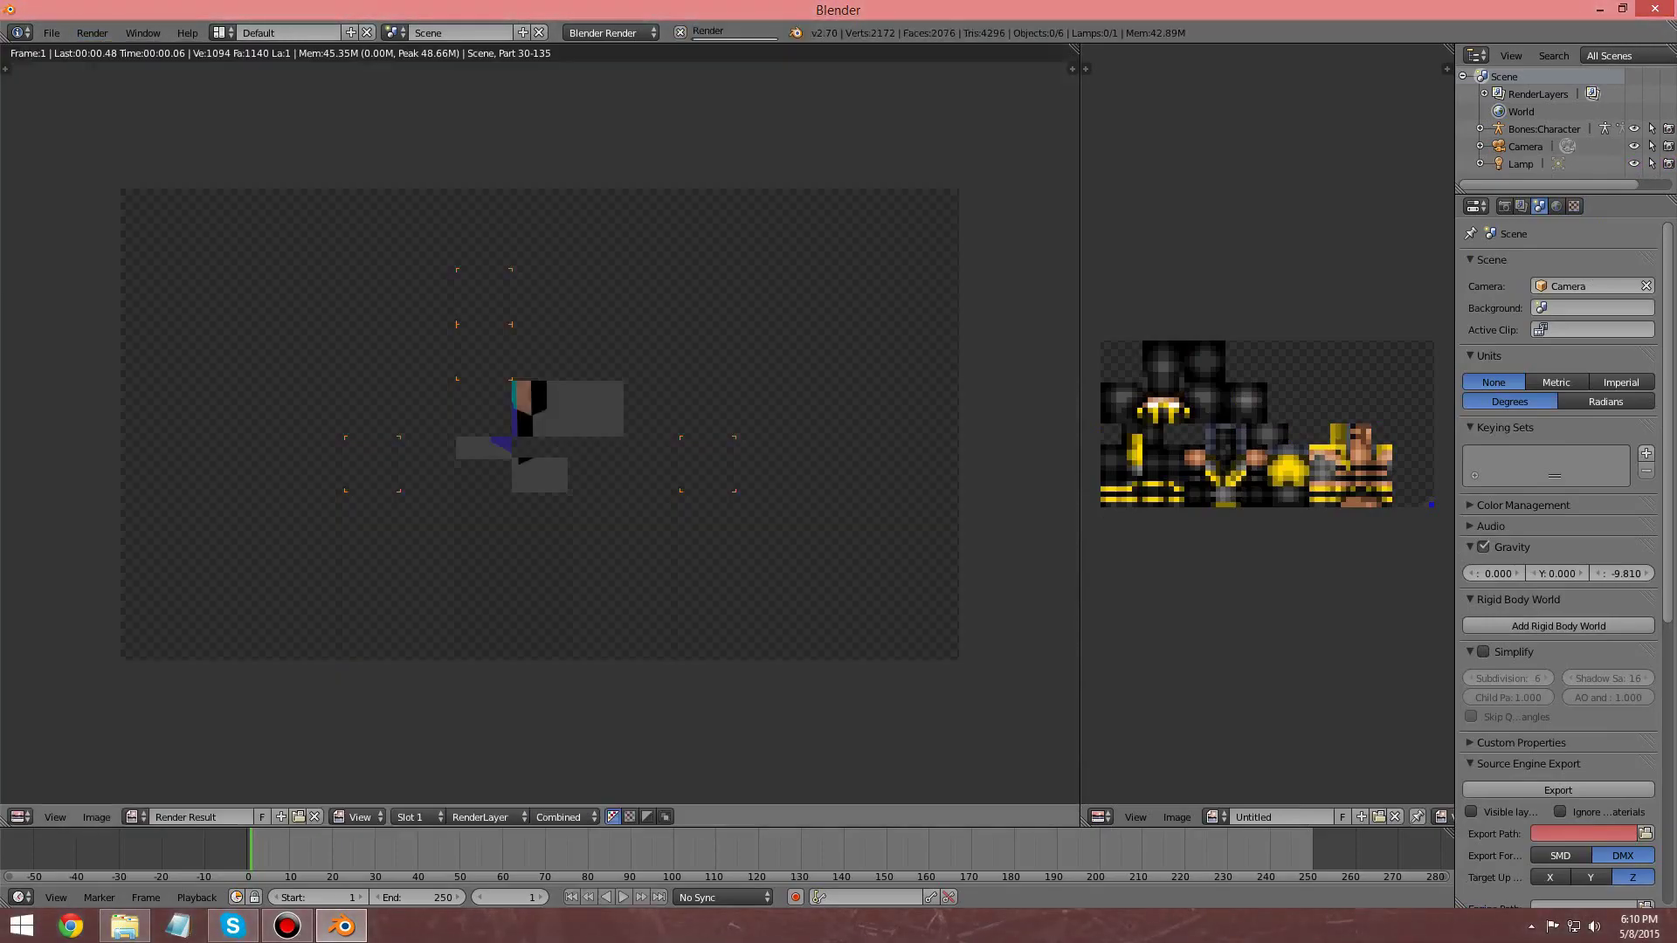
{"action": "key", "text": "Escape"}
{"action": "middle_click_drag", "start_coordinate": [559, 472], "coordinate": [610, 402]}
{"action": "scroll", "coordinate": [610, 423], "scroll_direction": "up", "scroll_amount": 3}
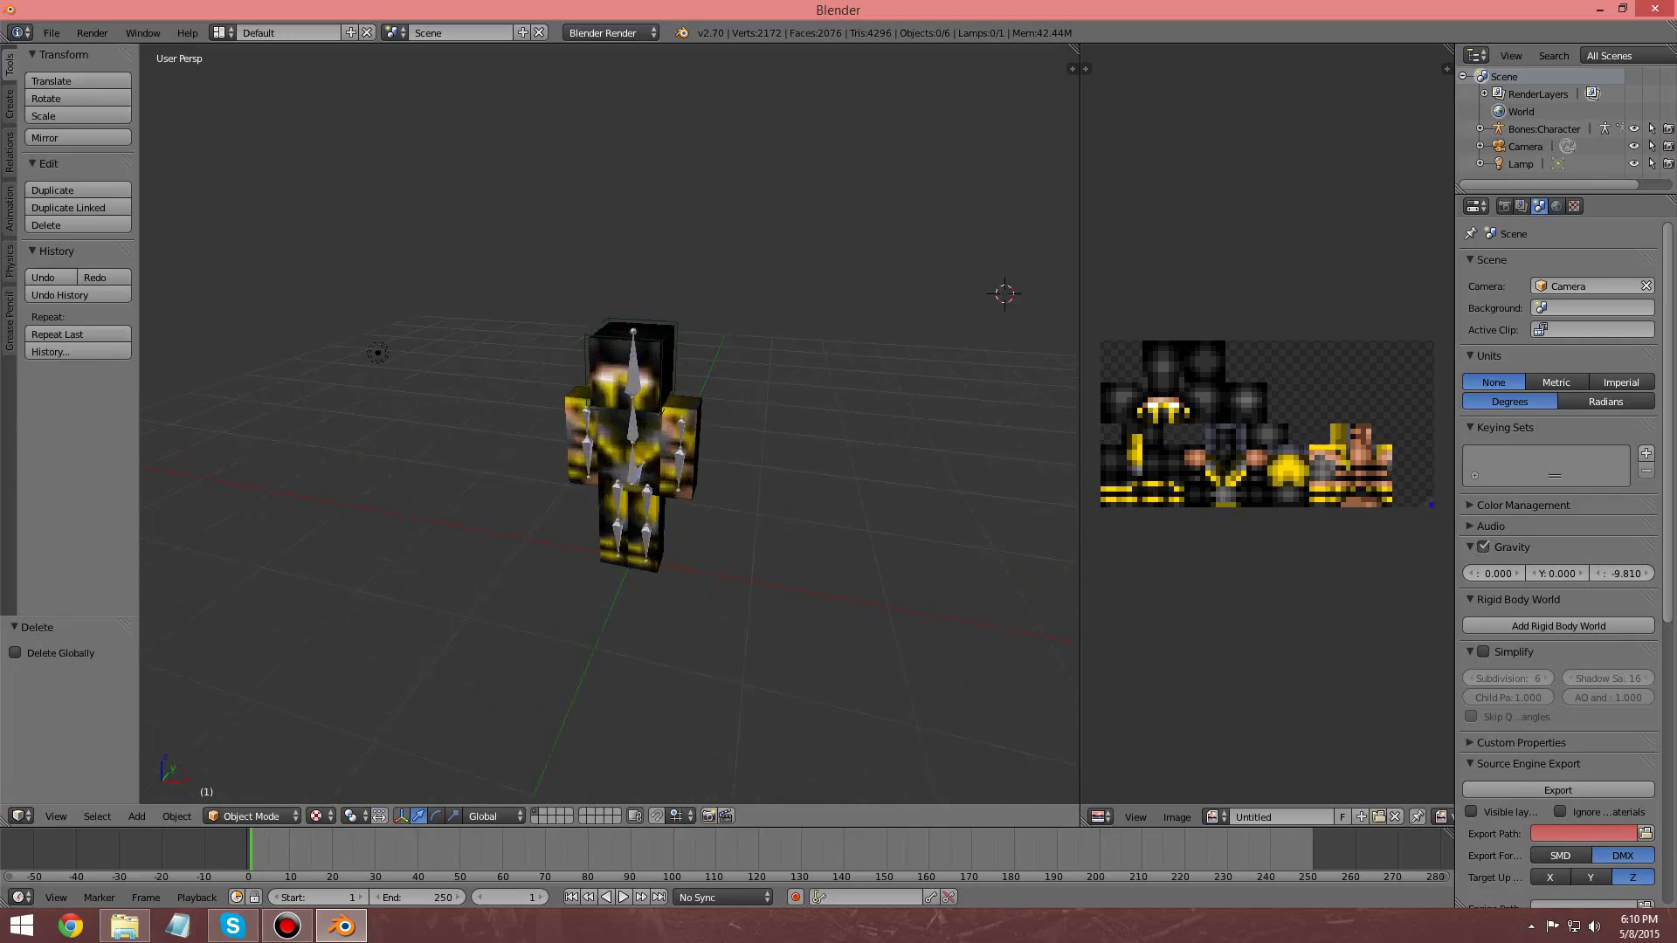
Step: Set the Character mesh's texture image to Untitled, the Scorpion skin, and widen the properties area for editing it
{"action": "right_click", "coordinate": [645, 437]}
{"action": "left_click", "coordinate": [1662, 206]}
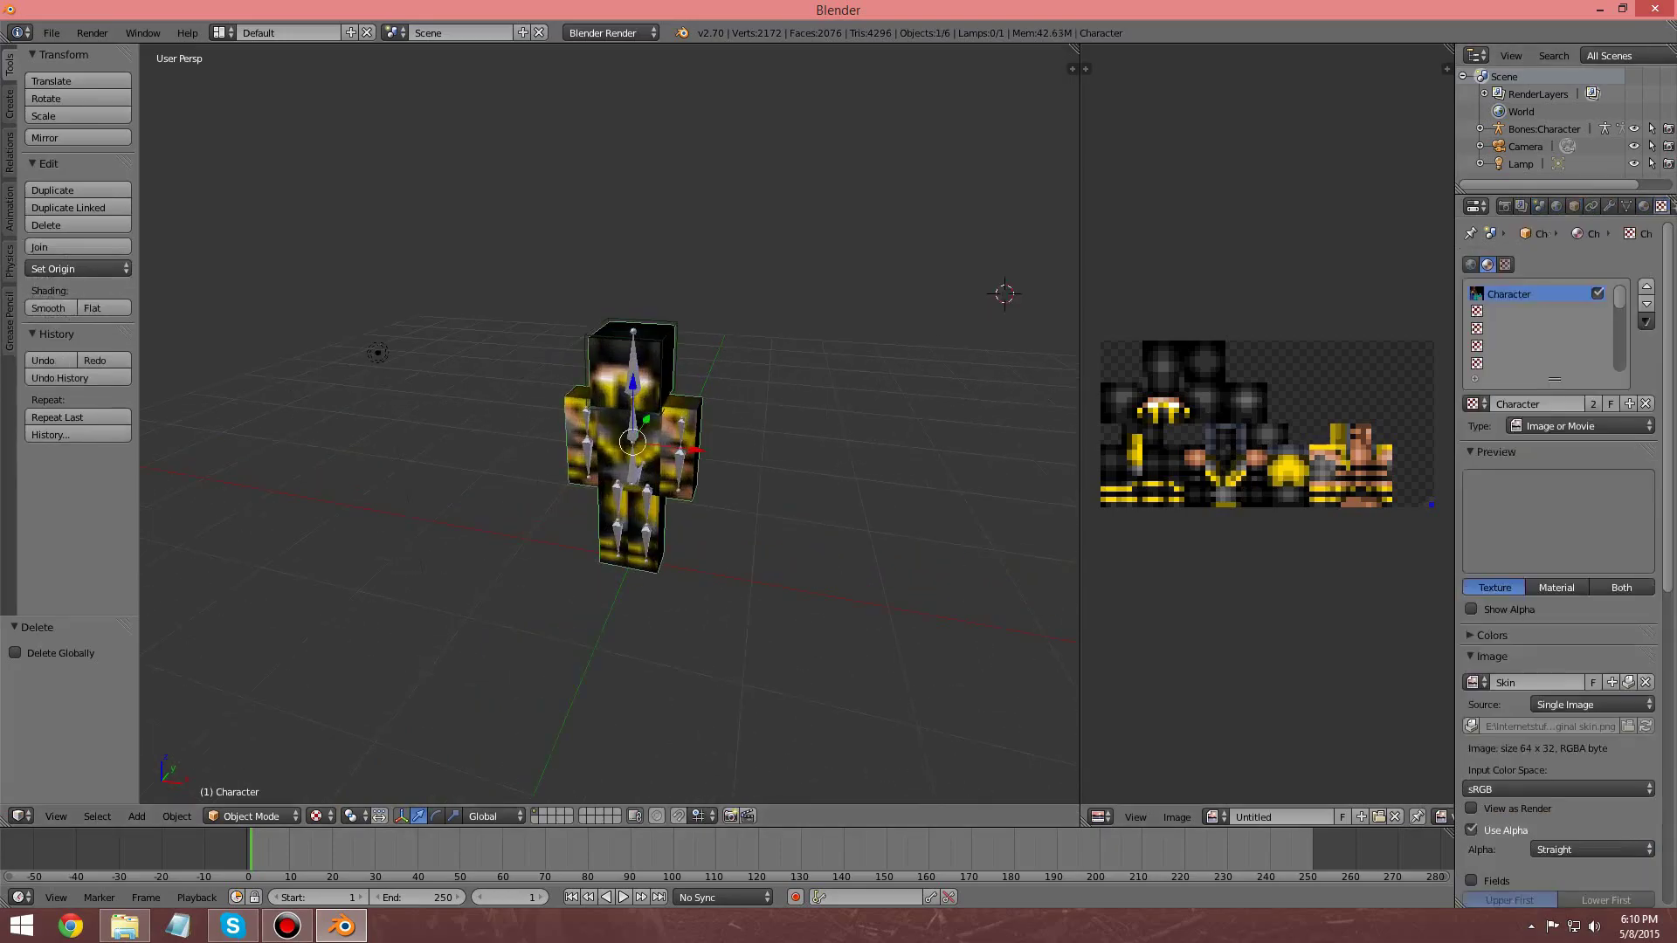
{"action": "left_click_drag", "start_coordinate": [1456, 437], "coordinate": [1353, 437]}
{"action": "left_click_drag", "start_coordinate": [1081, 437], "coordinate": [889, 437]}
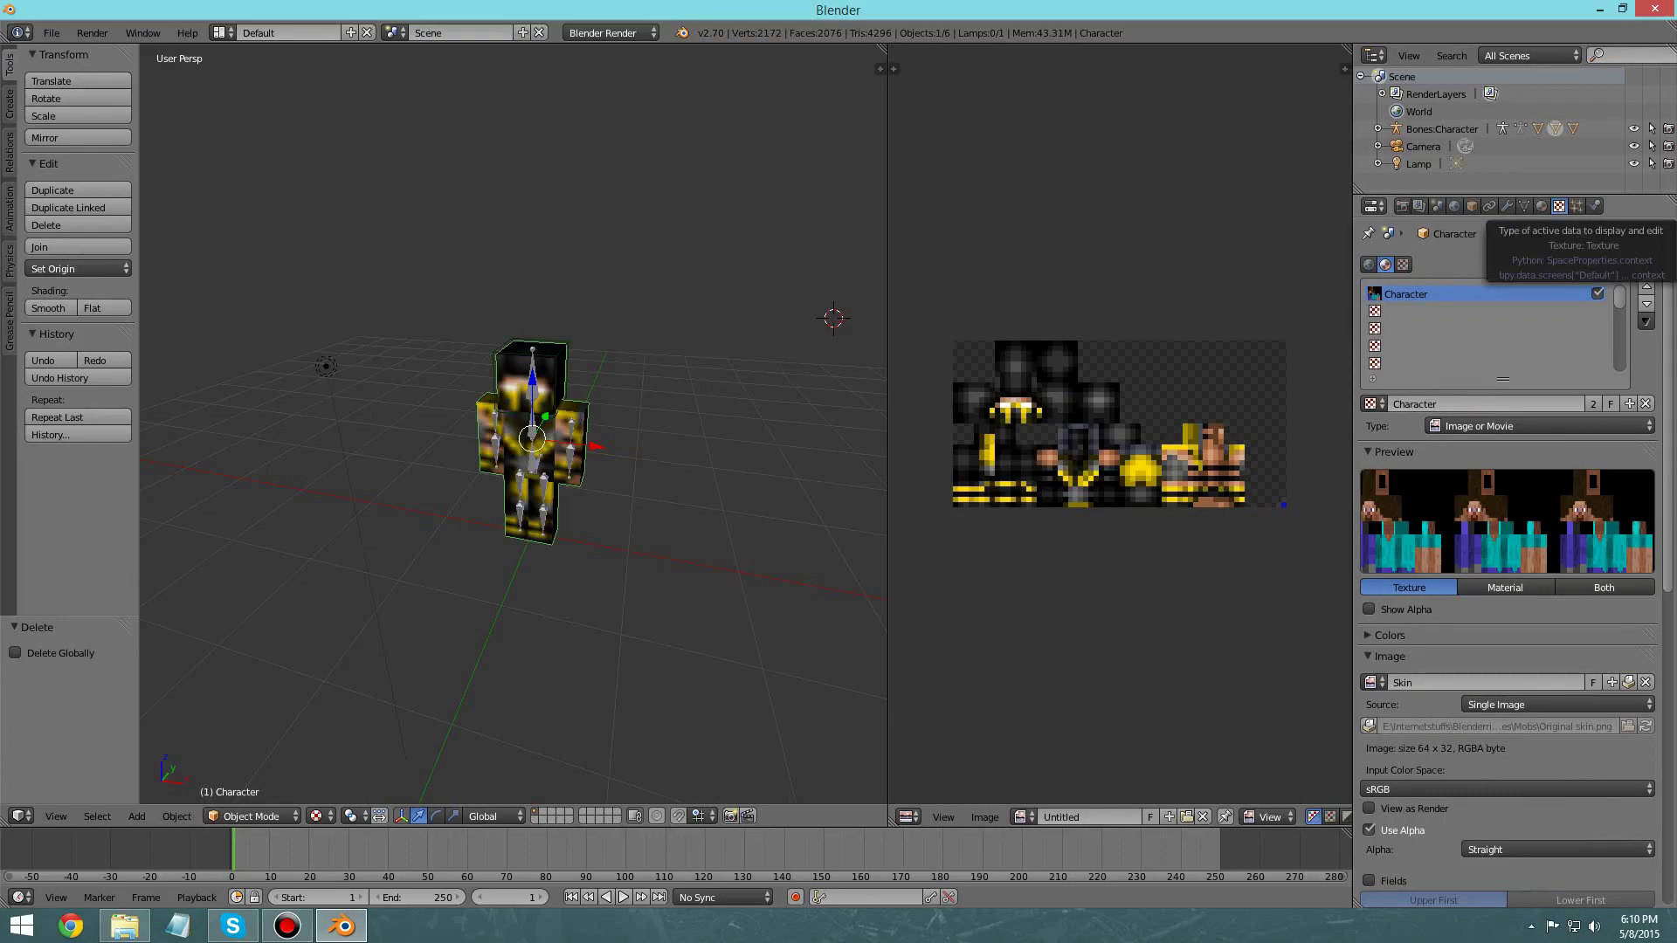
{"action": "scroll", "coordinate": [1509, 559], "scroll_direction": "down", "scroll_amount": 5}
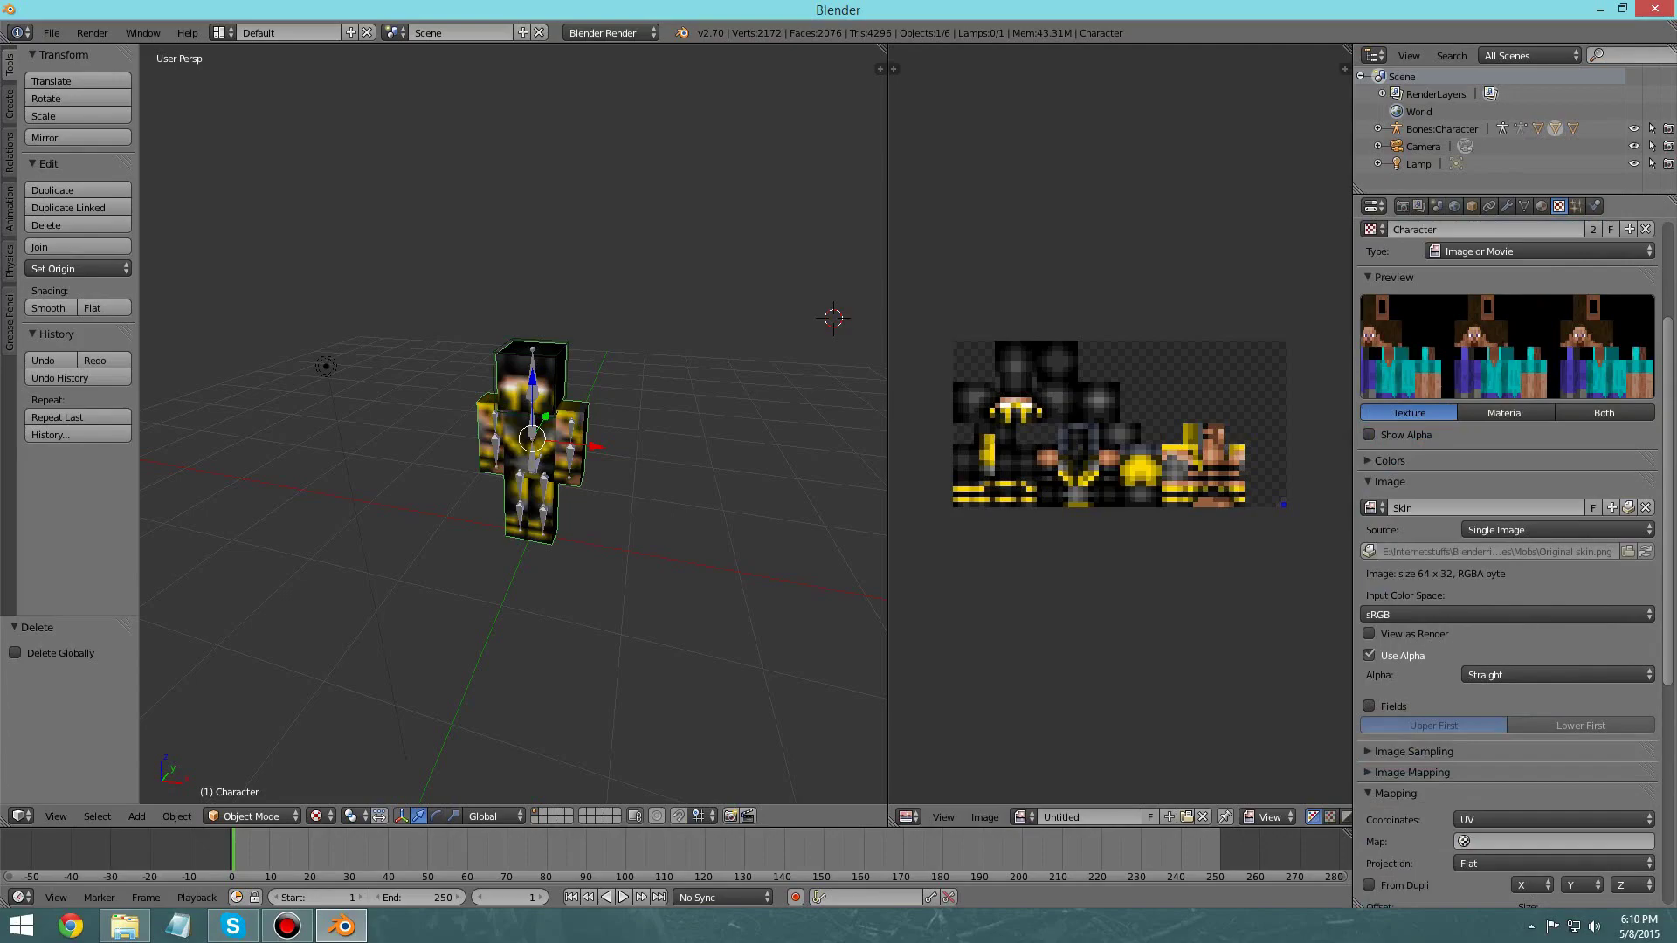
{"action": "left_click", "coordinate": [1371, 508]}
{"action": "left_click", "coordinate": [1416, 588]}
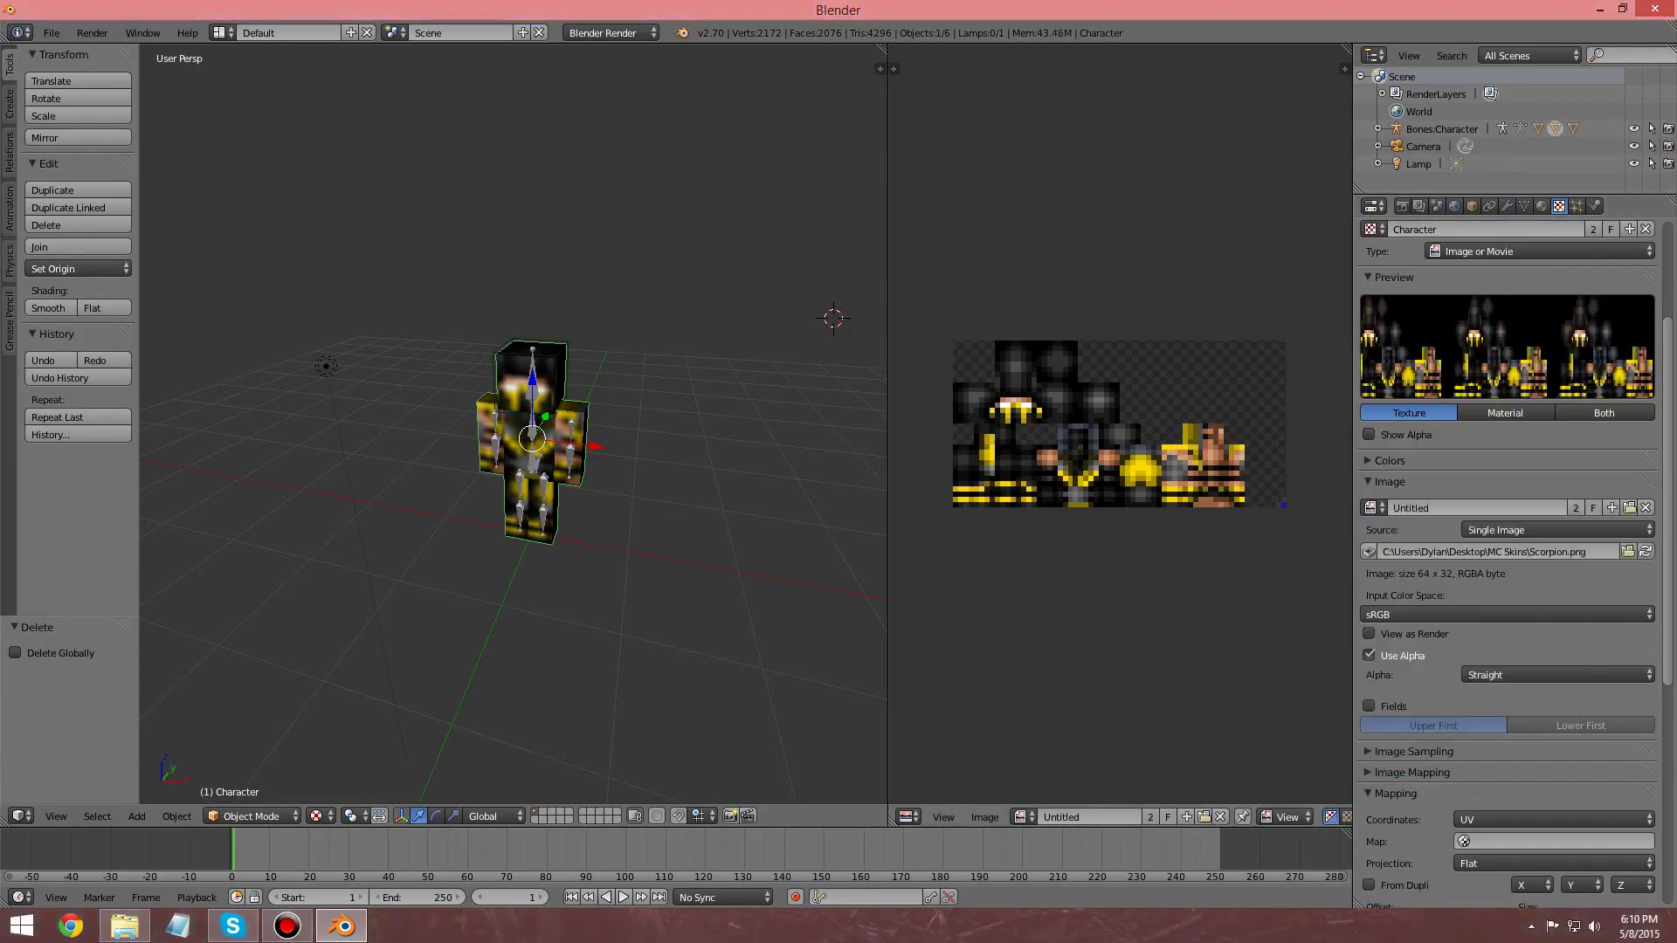
Step: Render a still image to check the Scorpion texture on the character, then close the render
{"action": "middle_click_drag", "start_coordinate": [524, 436], "coordinate": [471, 419]}
{"action": "left_click", "coordinate": [92, 33]}
{"action": "left_click", "coordinate": [114, 54]}
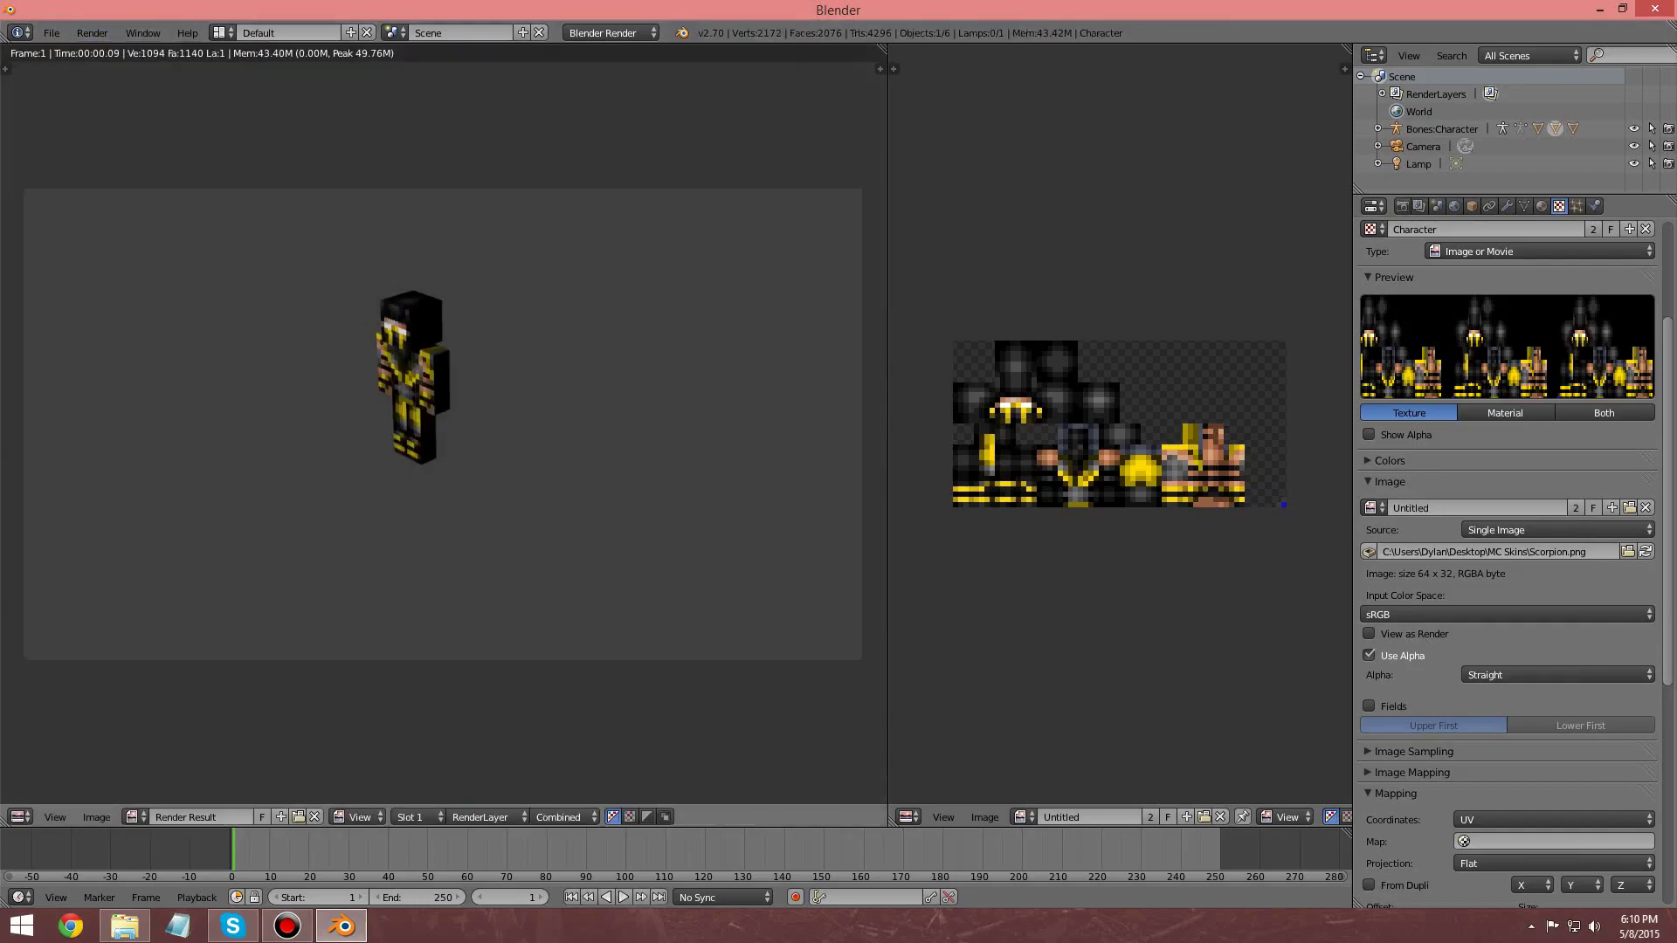
{"action": "key", "text": "Escape"}
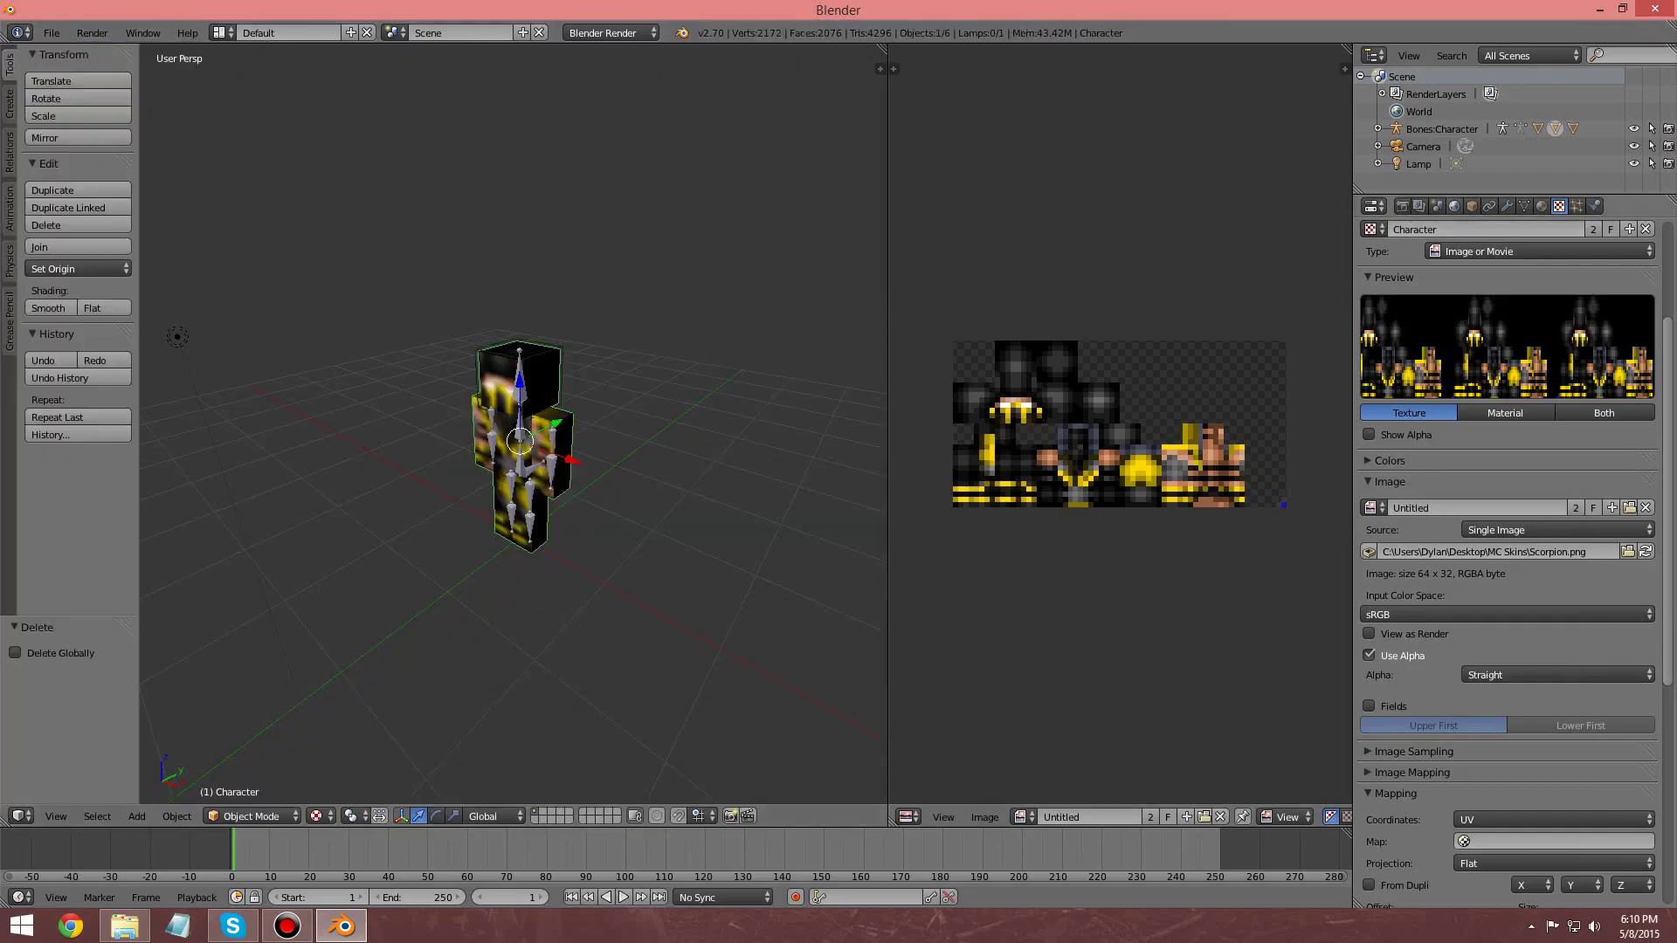
Step: Enable Ambient Occlusion in the World settings
{"action": "left_click", "coordinate": [1454, 206]}
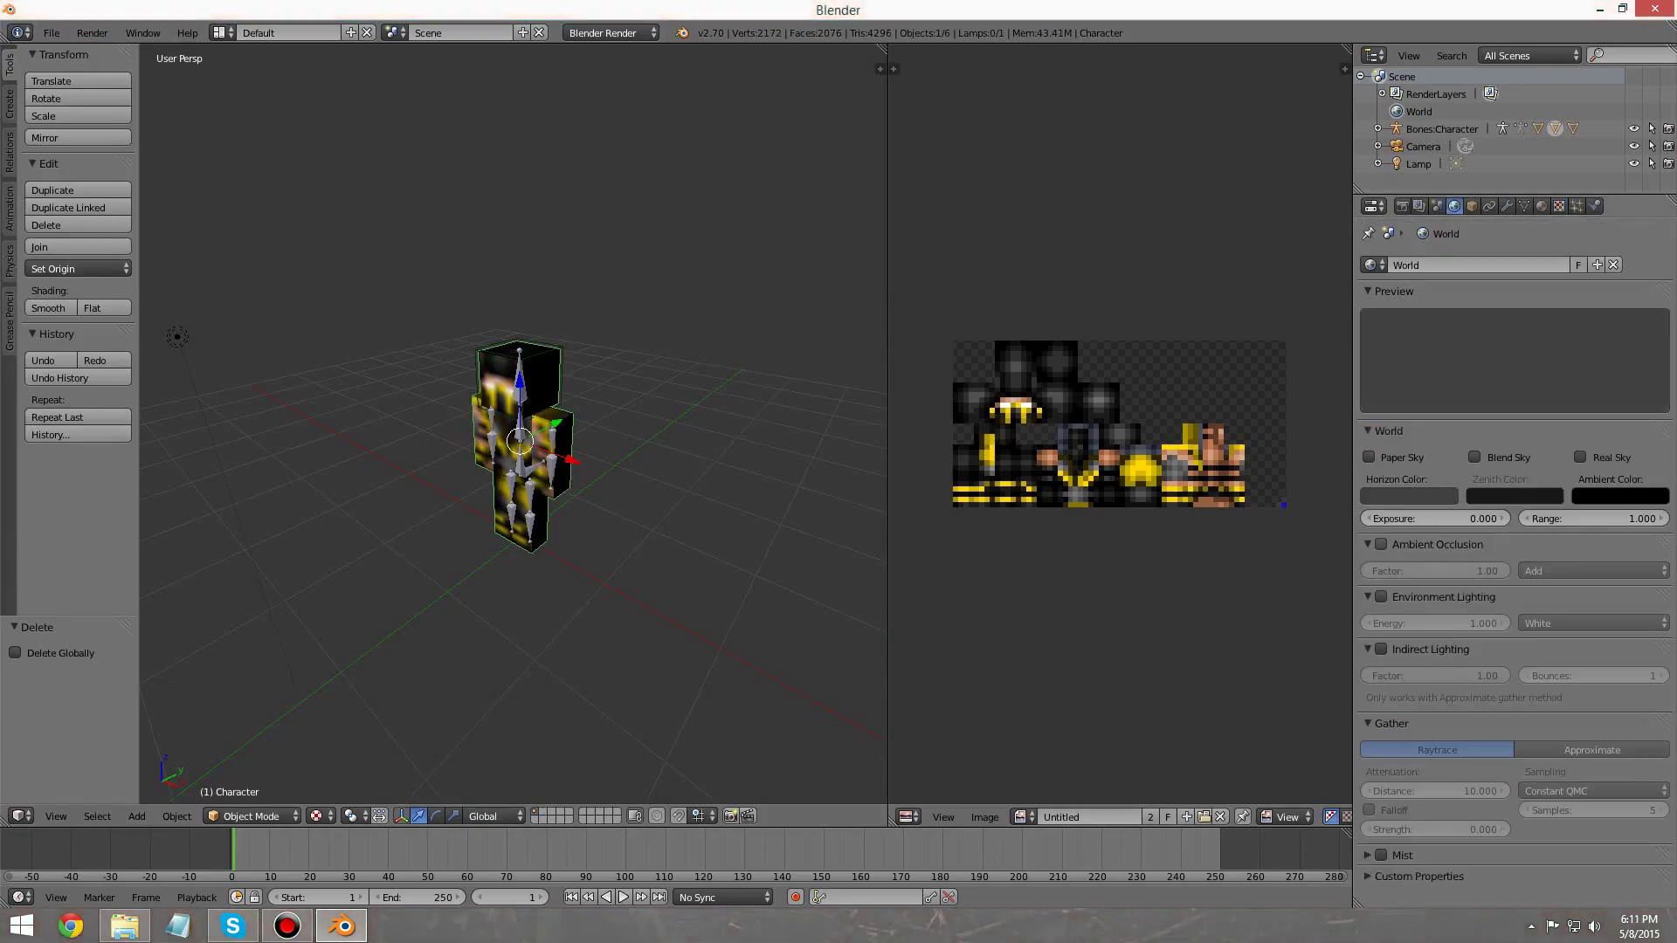
{"action": "left_click", "coordinate": [1382, 544]}
{"action": "scroll", "coordinate": [513, 424], "scroll_direction": "down", "scroll_amount": 1}
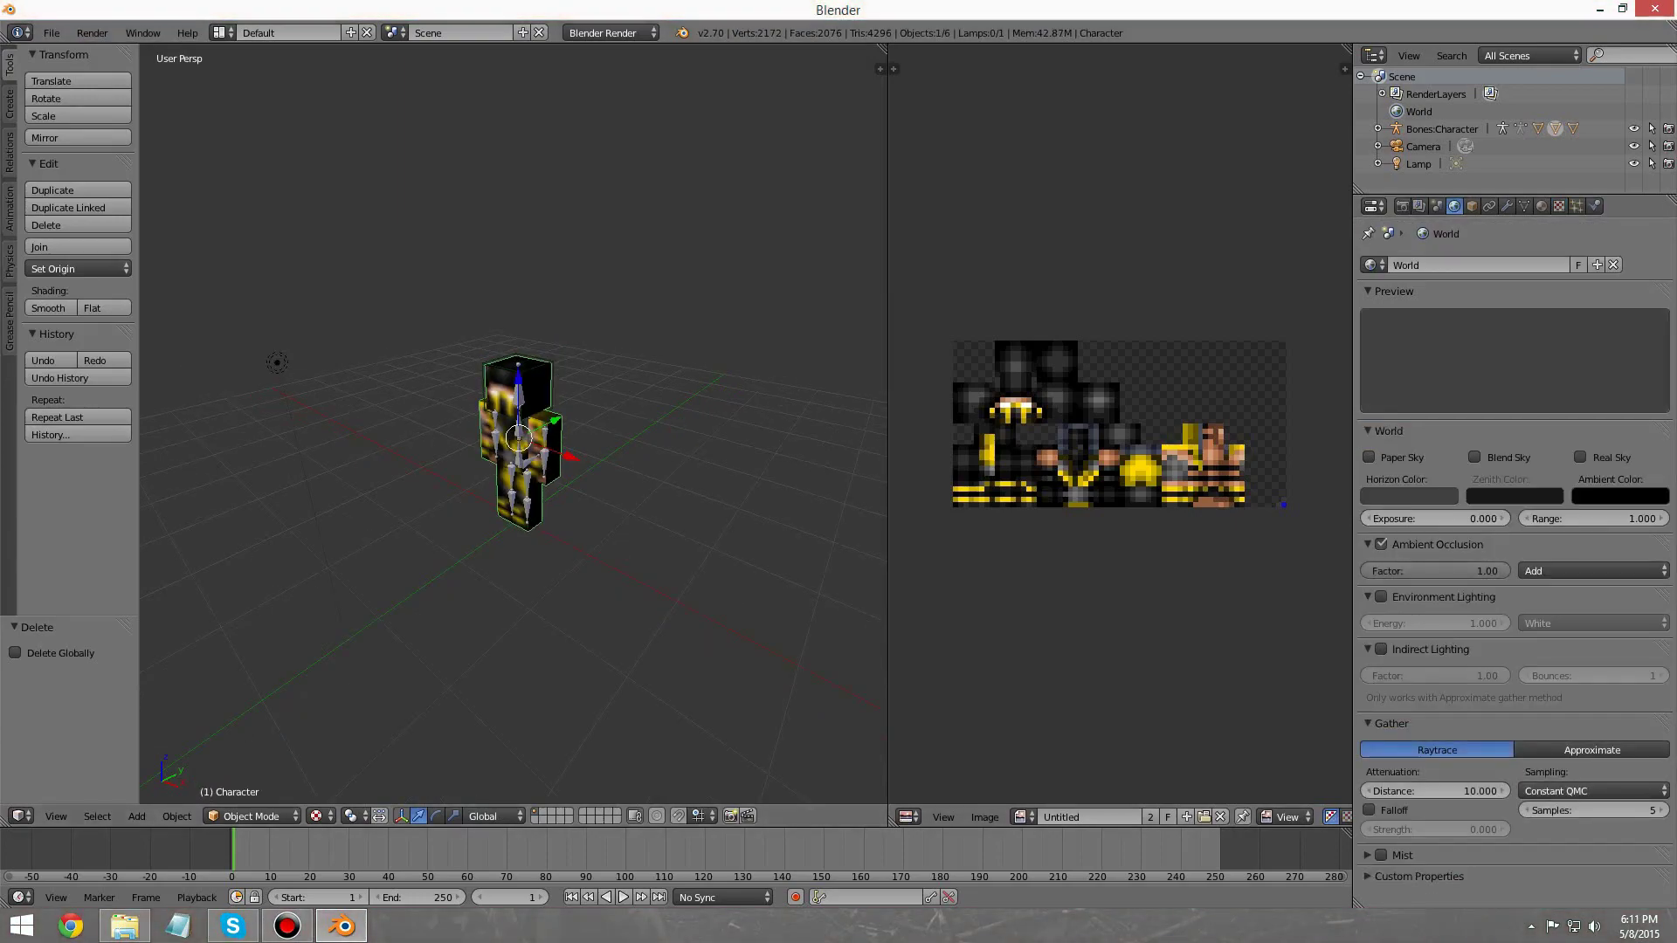
Step: Render a still image to check the character with Ambient Occlusion, then close the render
{"action": "left_click", "coordinate": [92, 32]}
{"action": "left_click", "coordinate": [96, 51]}
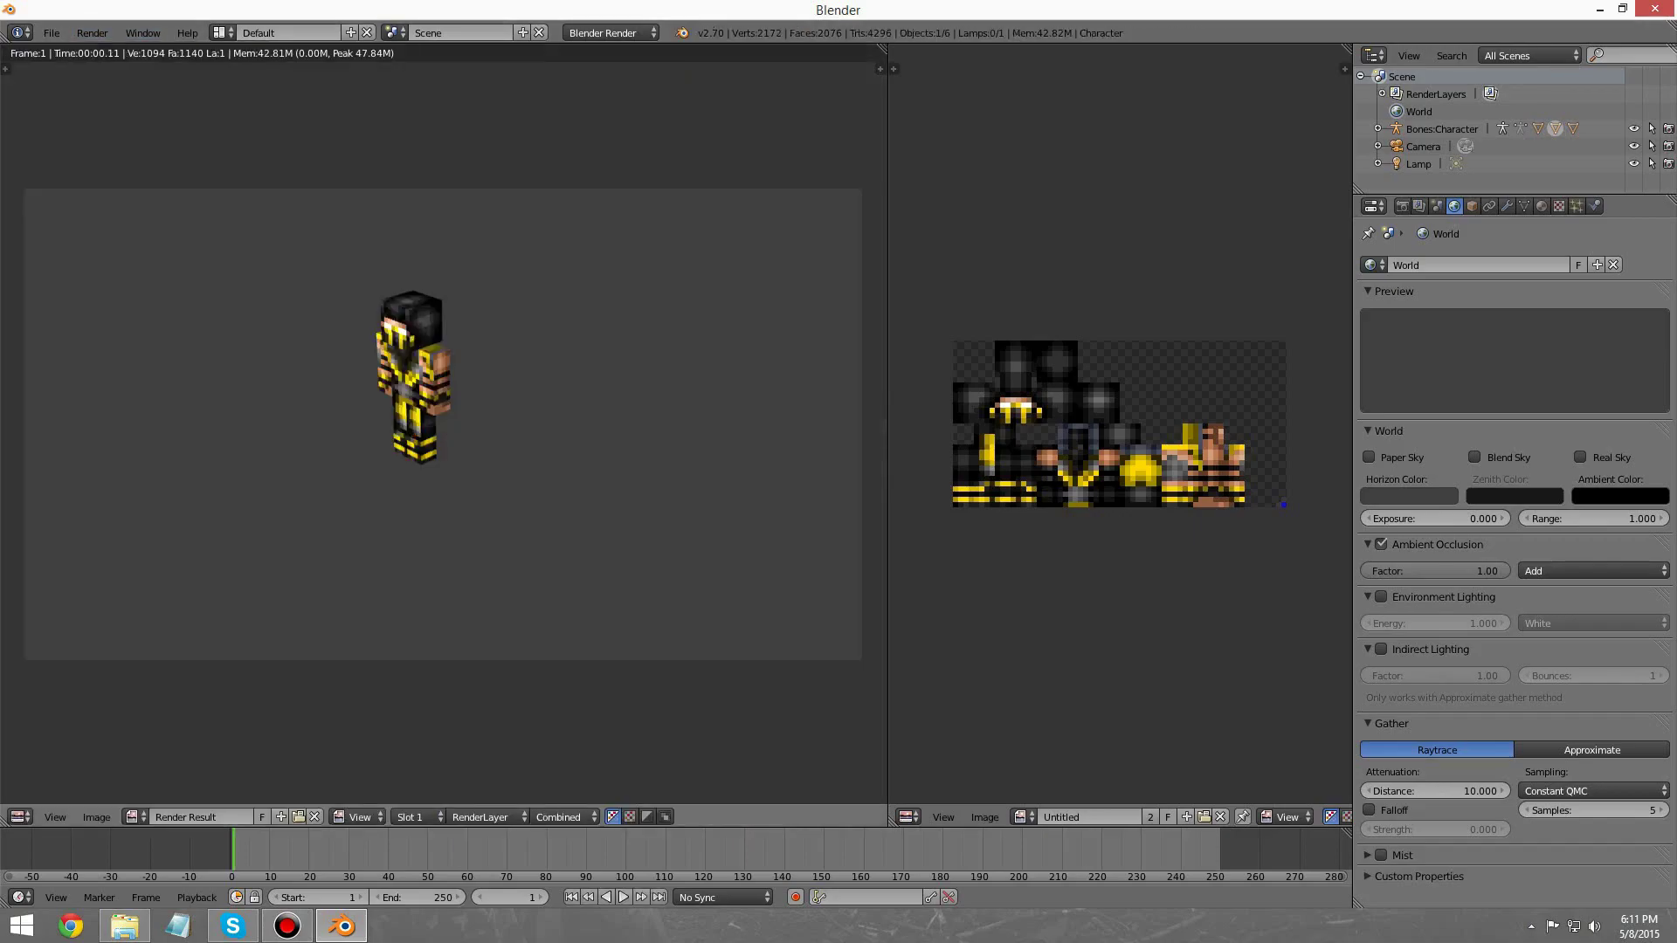
{"action": "key", "text": "Escape"}
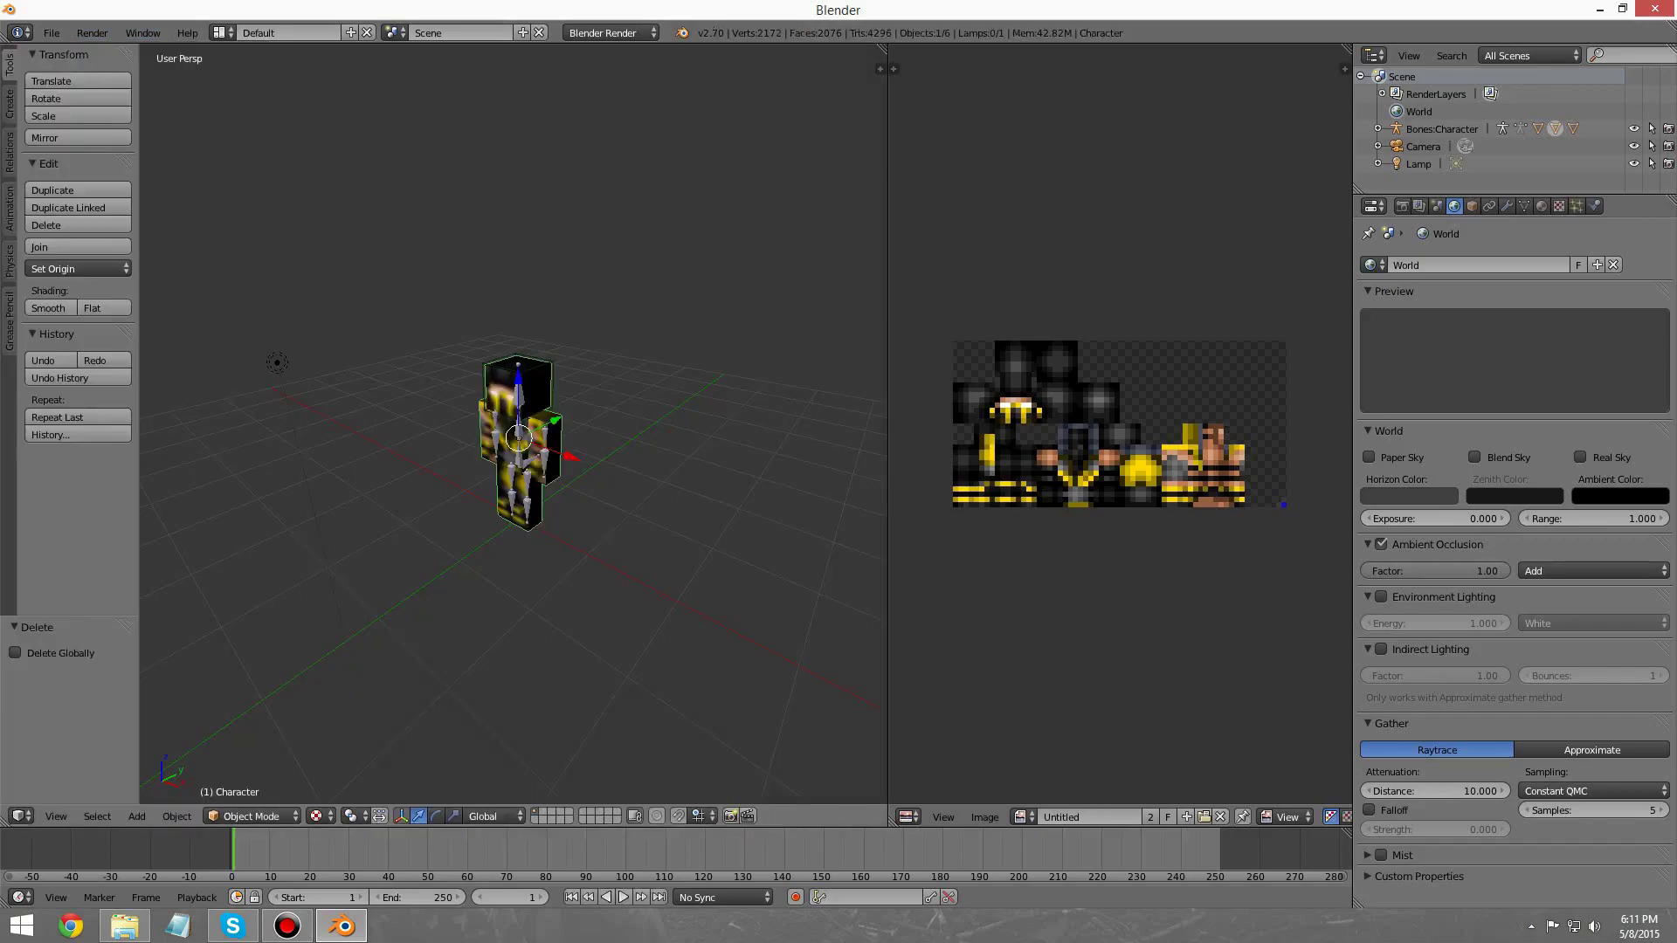
Step: Delete the lamp from the scene, render a still image without it, and close the render
{"action": "key", "text": "x"}
{"action": "left_click", "coordinate": [247, 363]}
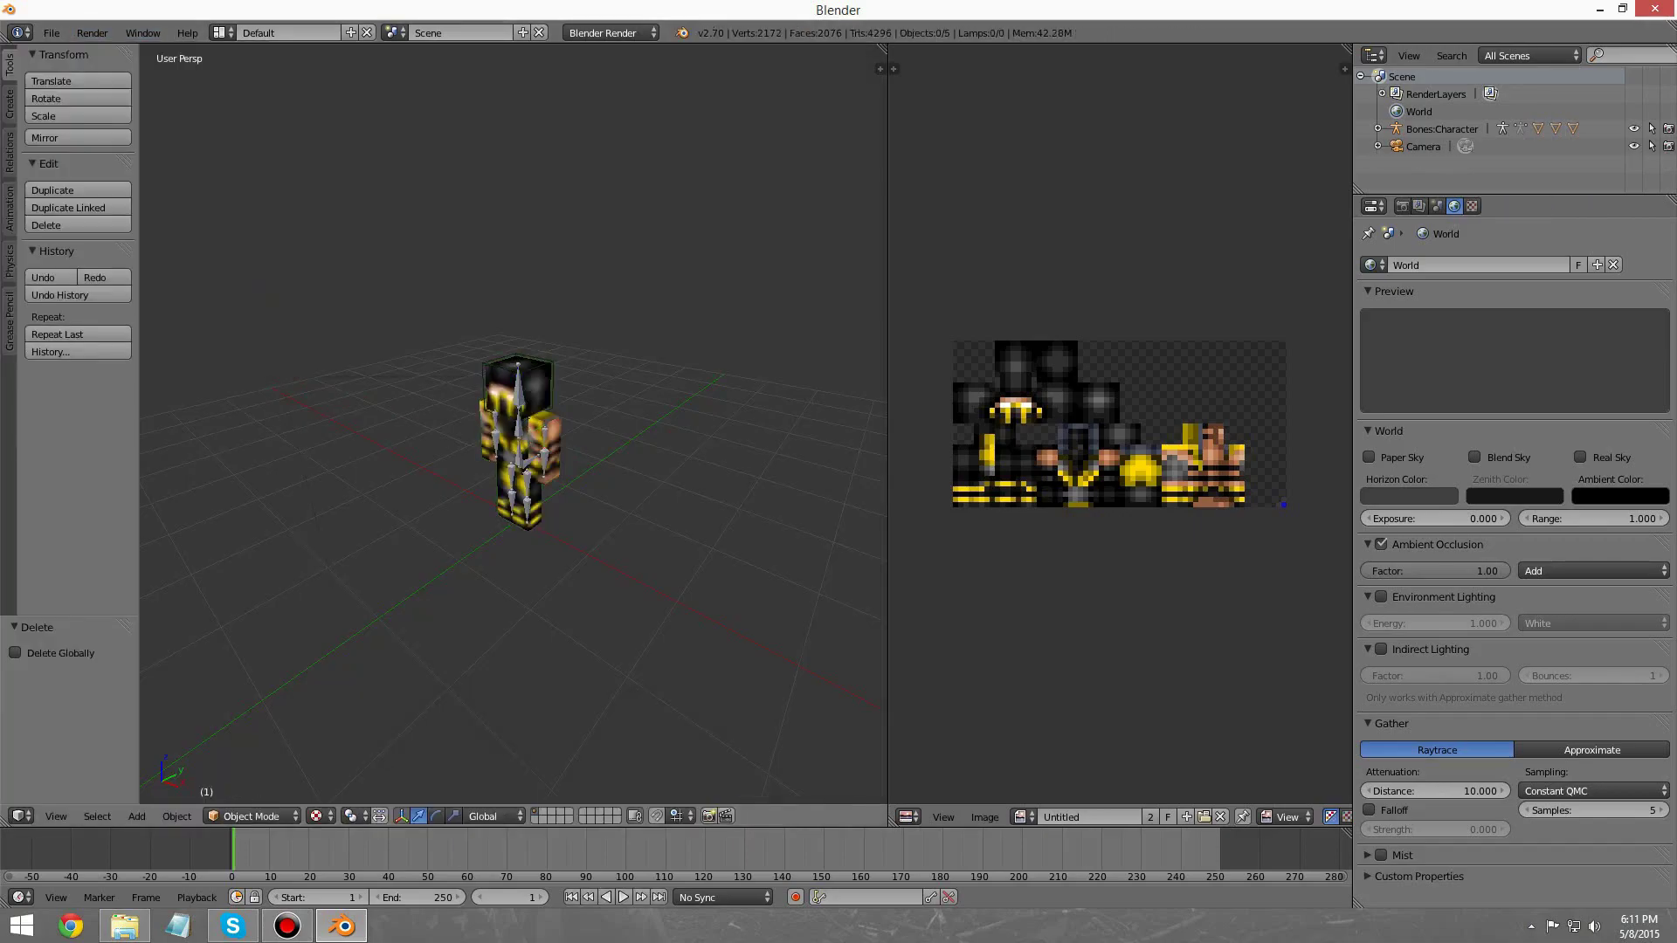
{"action": "left_click", "coordinate": [92, 32]}
{"action": "left_click", "coordinate": [126, 54]}
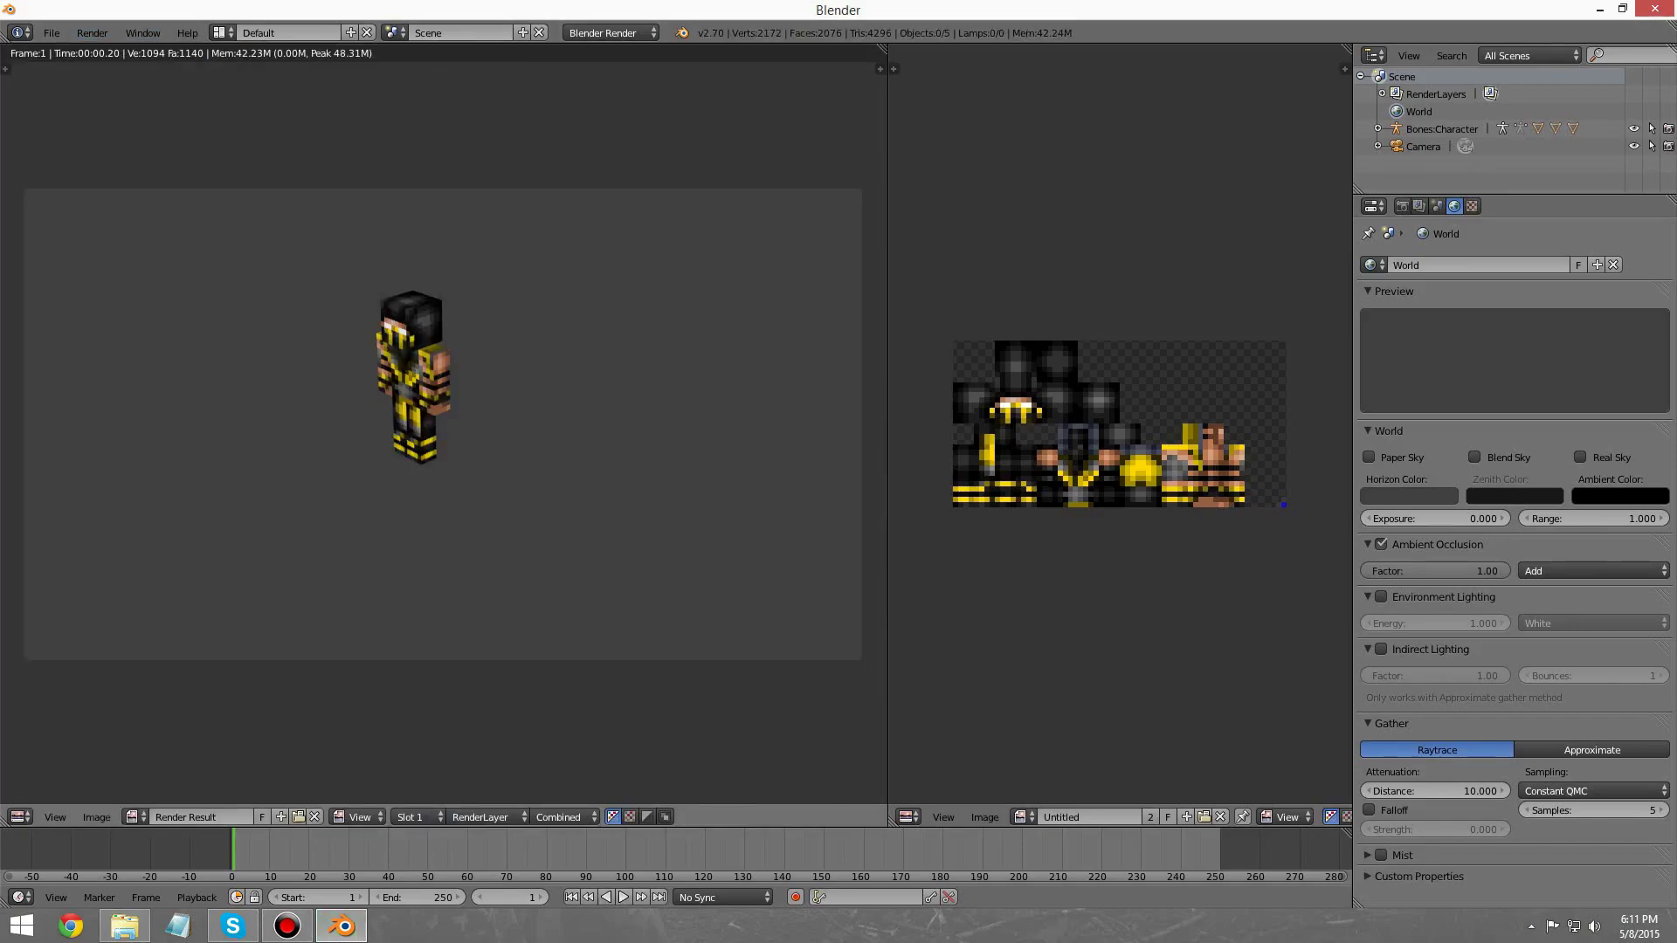
{"action": "key", "text": "Escape"}
Step: Widen the 3D view and move the Scorpion rig about 2.76 units along the Y axis
{"action": "middle_click_drag", "start_coordinate": [437, 436], "coordinate": [620, 421]}
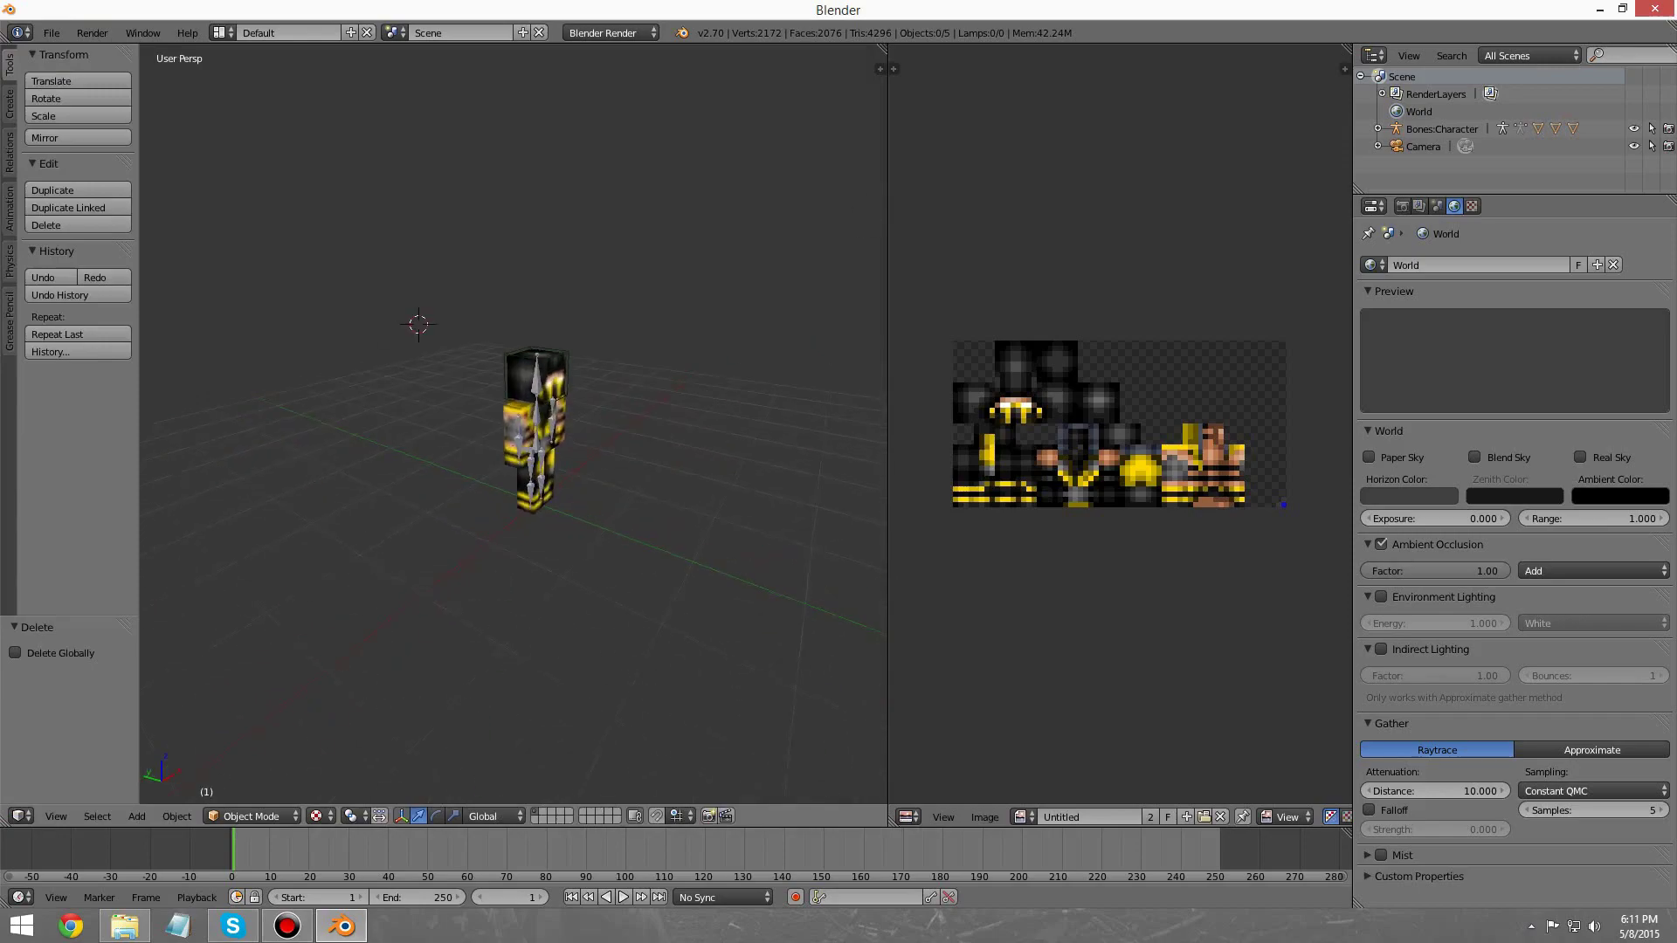
{"action": "left_click_drag", "start_coordinate": [888, 421], "coordinate": [1011, 421]}
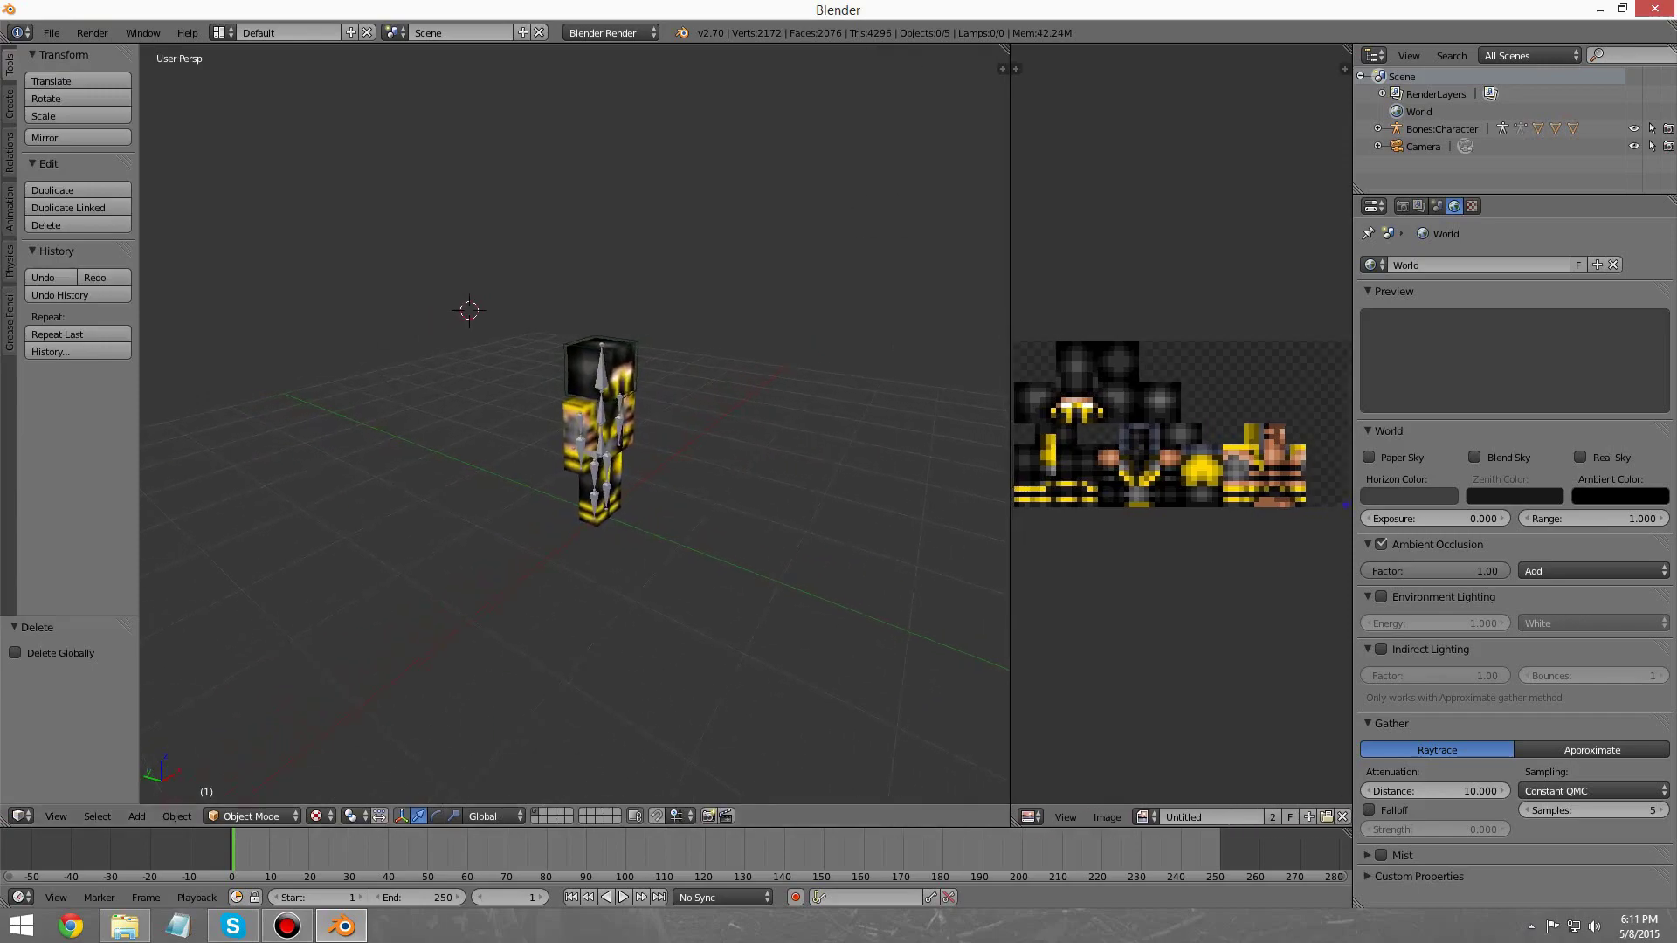
{"action": "scroll", "coordinate": [629, 436], "scroll_direction": "up", "scroll_amount": 3}
{"action": "middle_click_drag", "start_coordinate": [682, 437], "coordinate": [428, 436]}
{"action": "scroll", "coordinate": [428, 437], "scroll_direction": "down", "scroll_amount": 3}
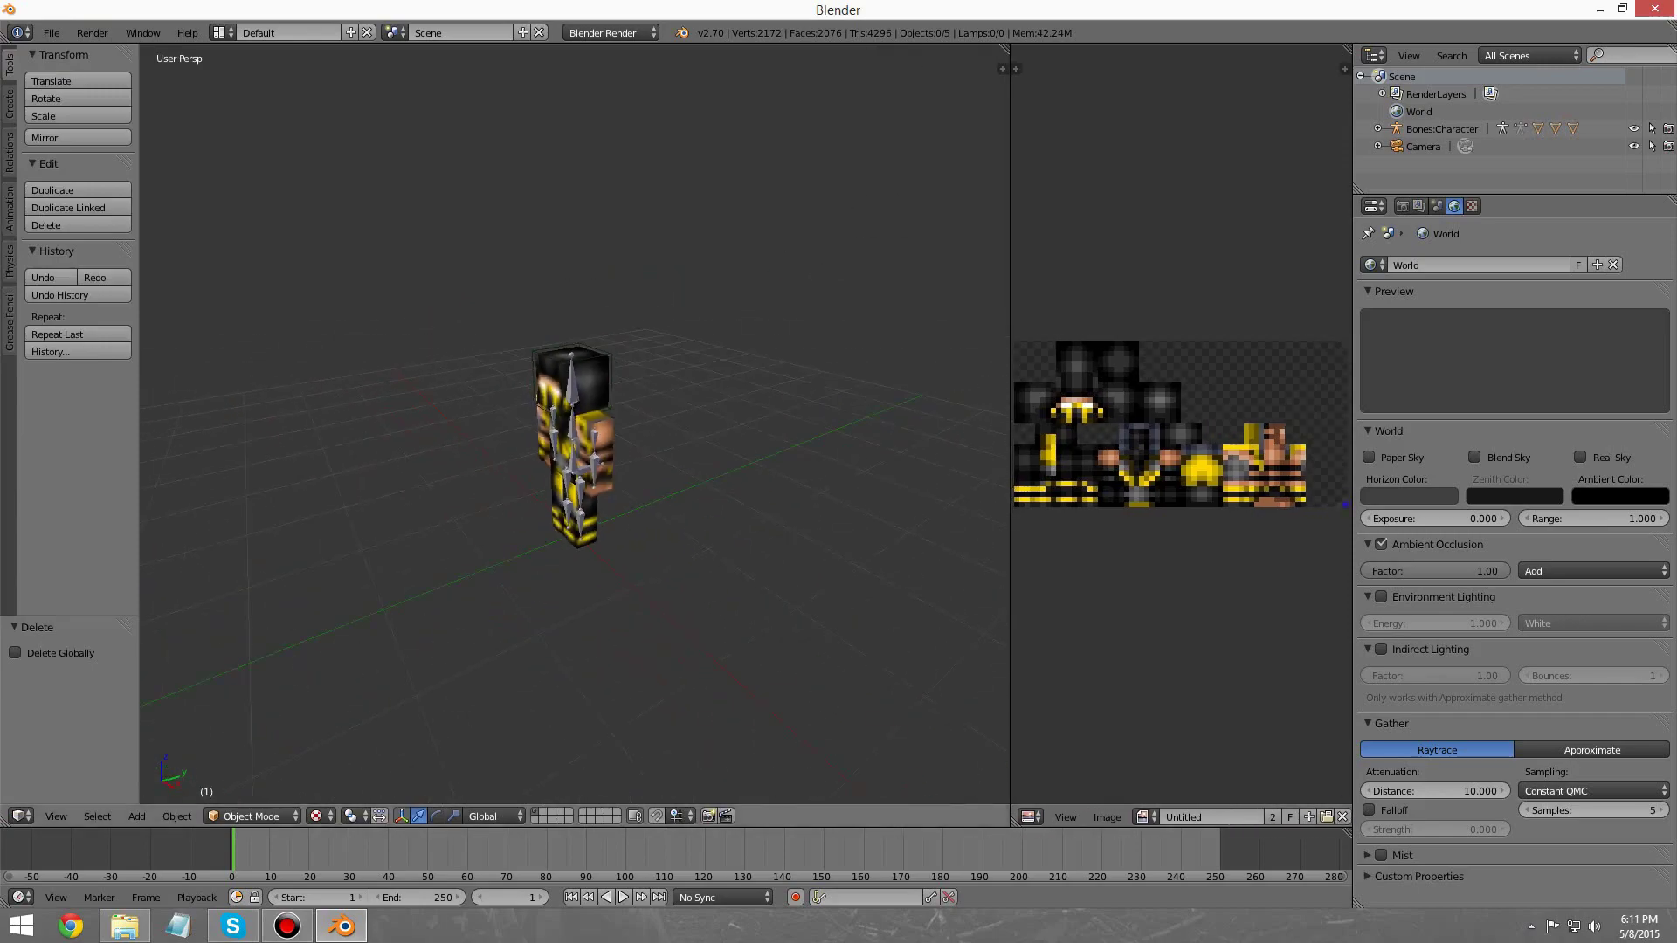
{"action": "middle_click_drag", "start_coordinate": [699, 446], "coordinate": [350, 420]}
{"action": "right_click", "coordinate": [586, 428]}
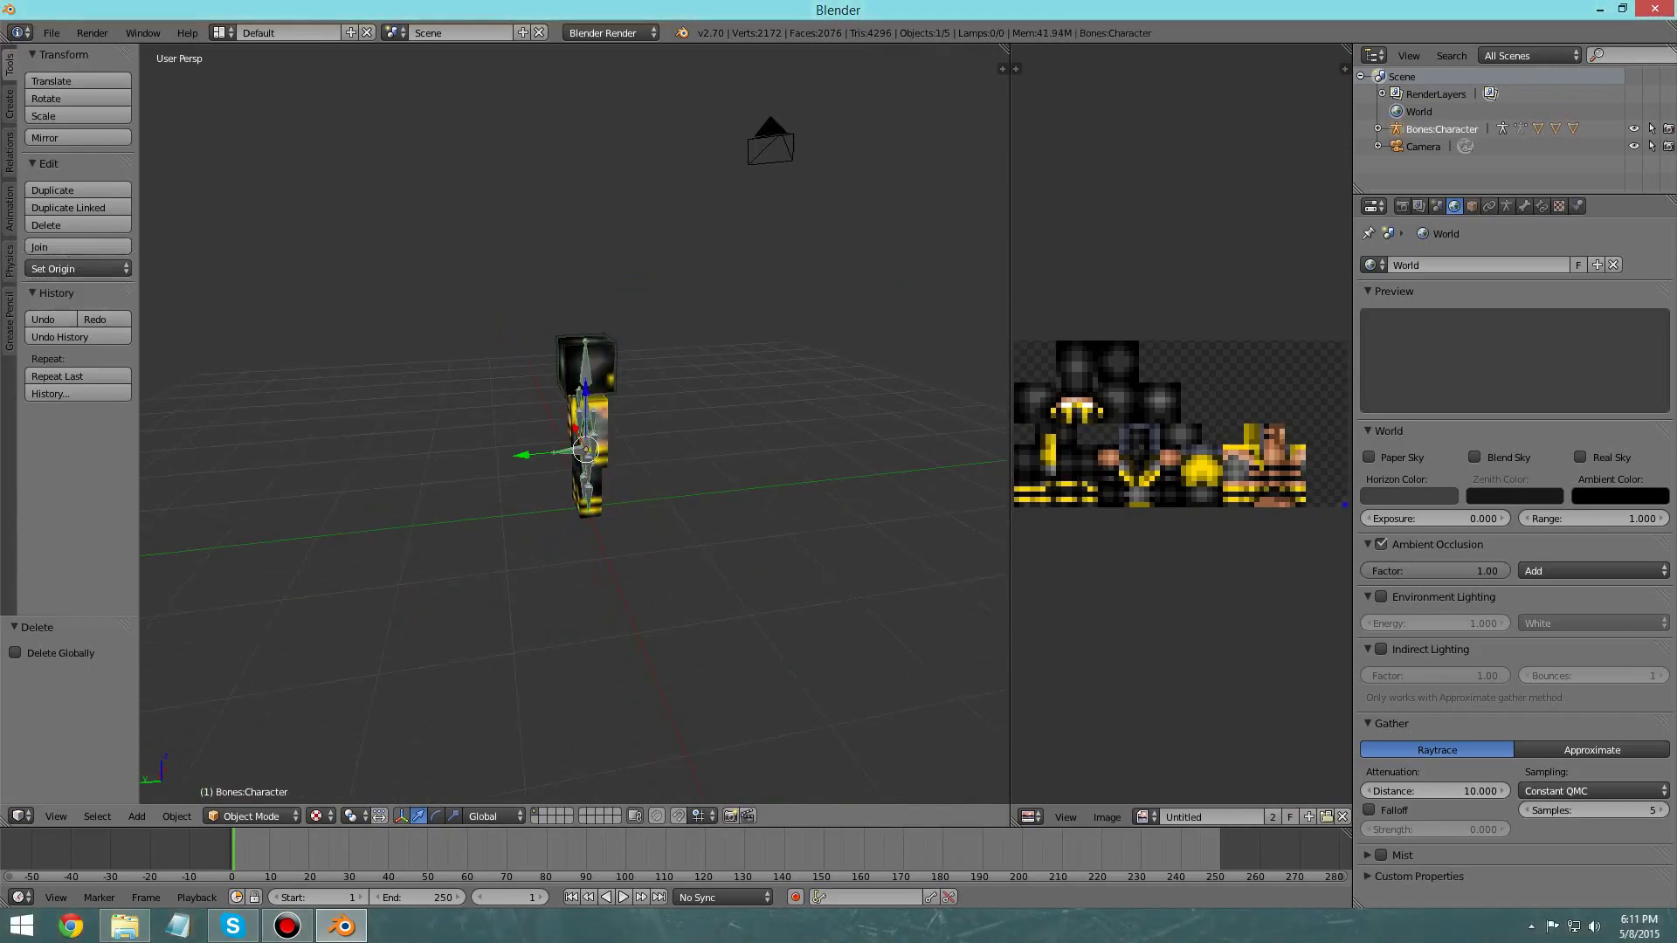
{"action": "left_click_drag", "start_coordinate": [523, 455], "coordinate": [255, 478]}
{"action": "left_click", "coordinate": [266, 356]}
{"action": "middle_click_drag", "start_coordinate": [279, 367], "coordinate": [214, 367]}
{"action": "scroll", "coordinate": [214, 367], "scroll_direction": "up", "scroll_amount": 2}
{"action": "middle_click_drag", "start_coordinate": [358, 419], "coordinate": [393, 415]}
Step: Try to append the Character group from Minecraft_Character_Rig.blend, then undo the append
{"action": "left_click", "coordinate": [51, 32]}
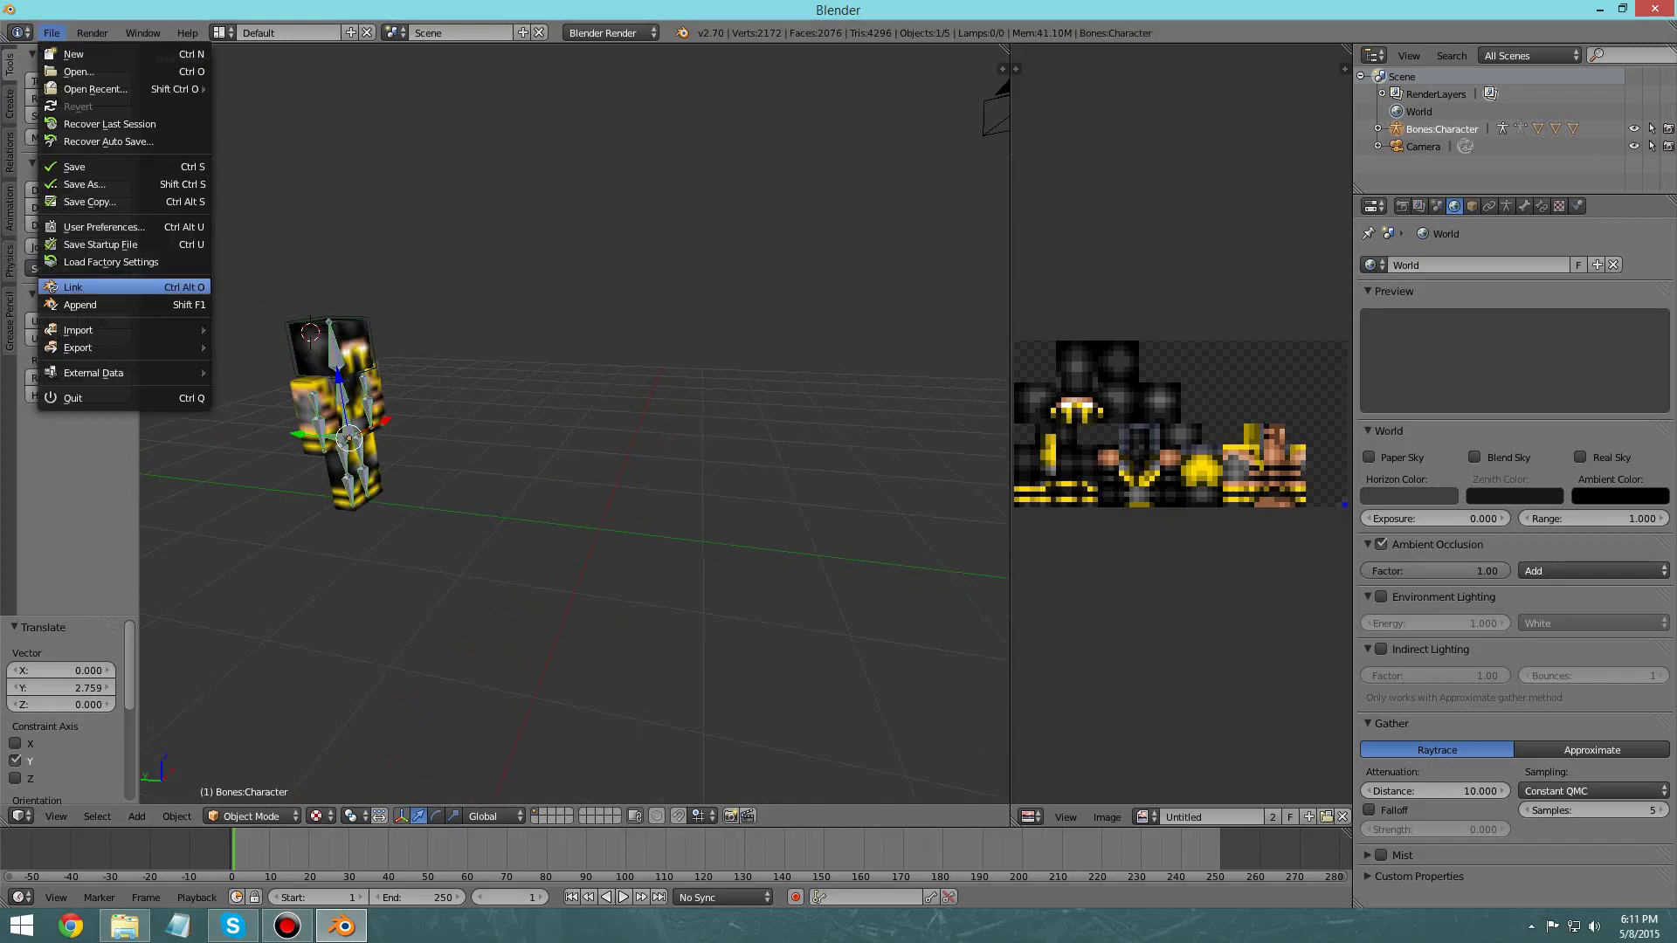
{"action": "left_click", "coordinate": [80, 304]}
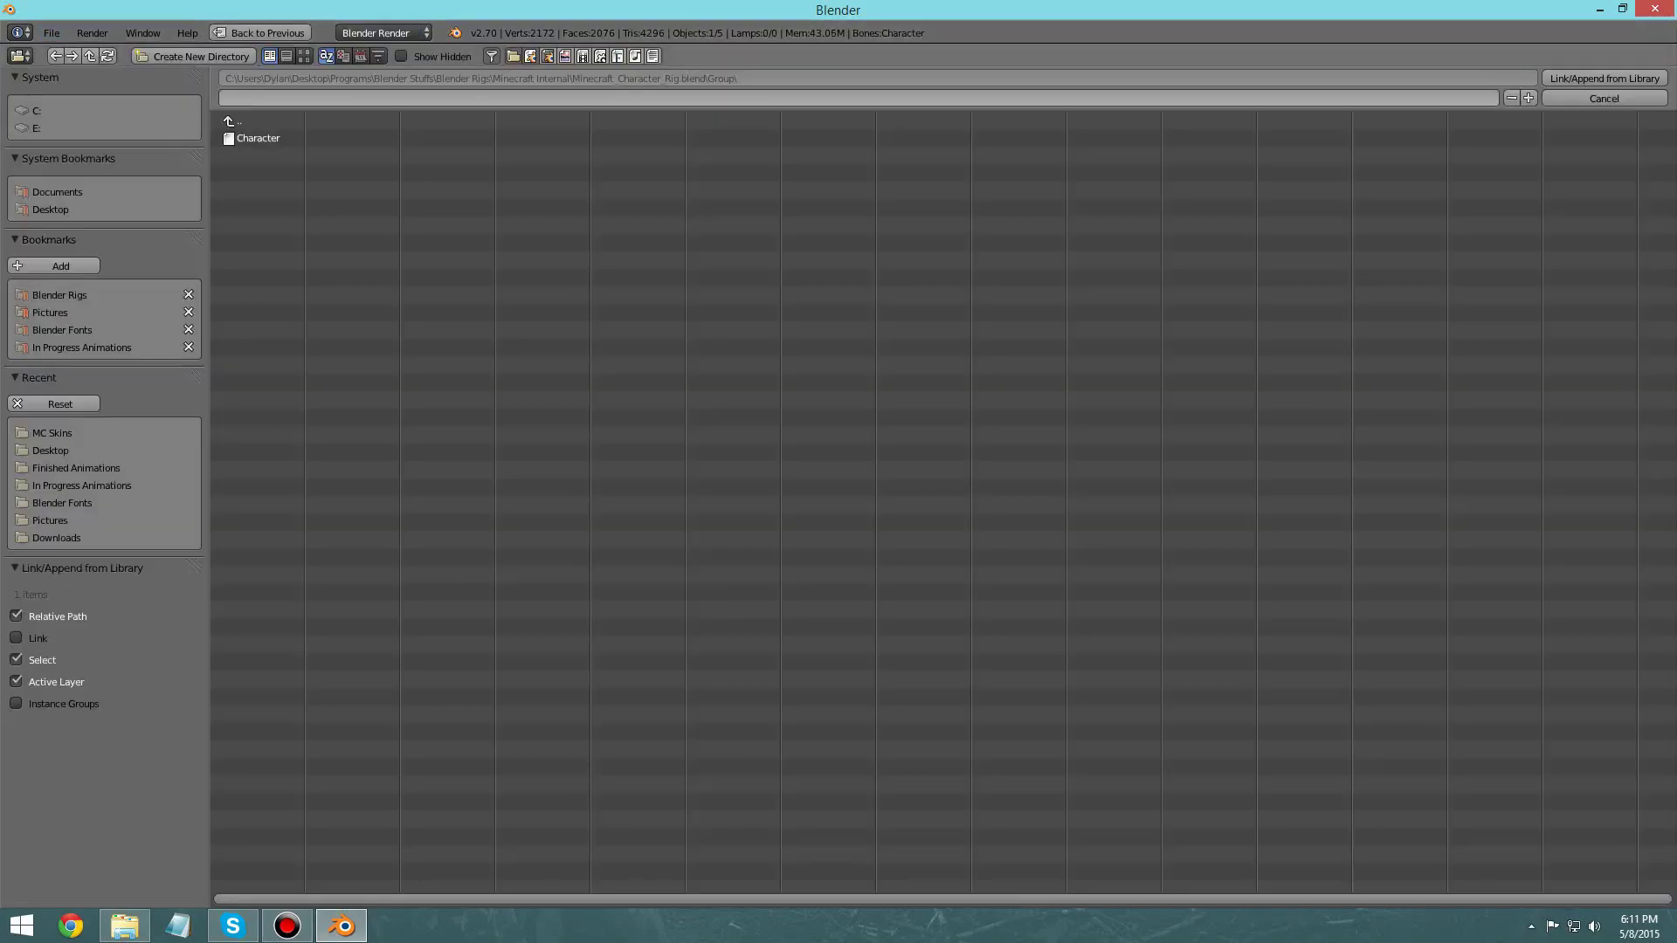
{"action": "double_click", "coordinate": [258, 138]}
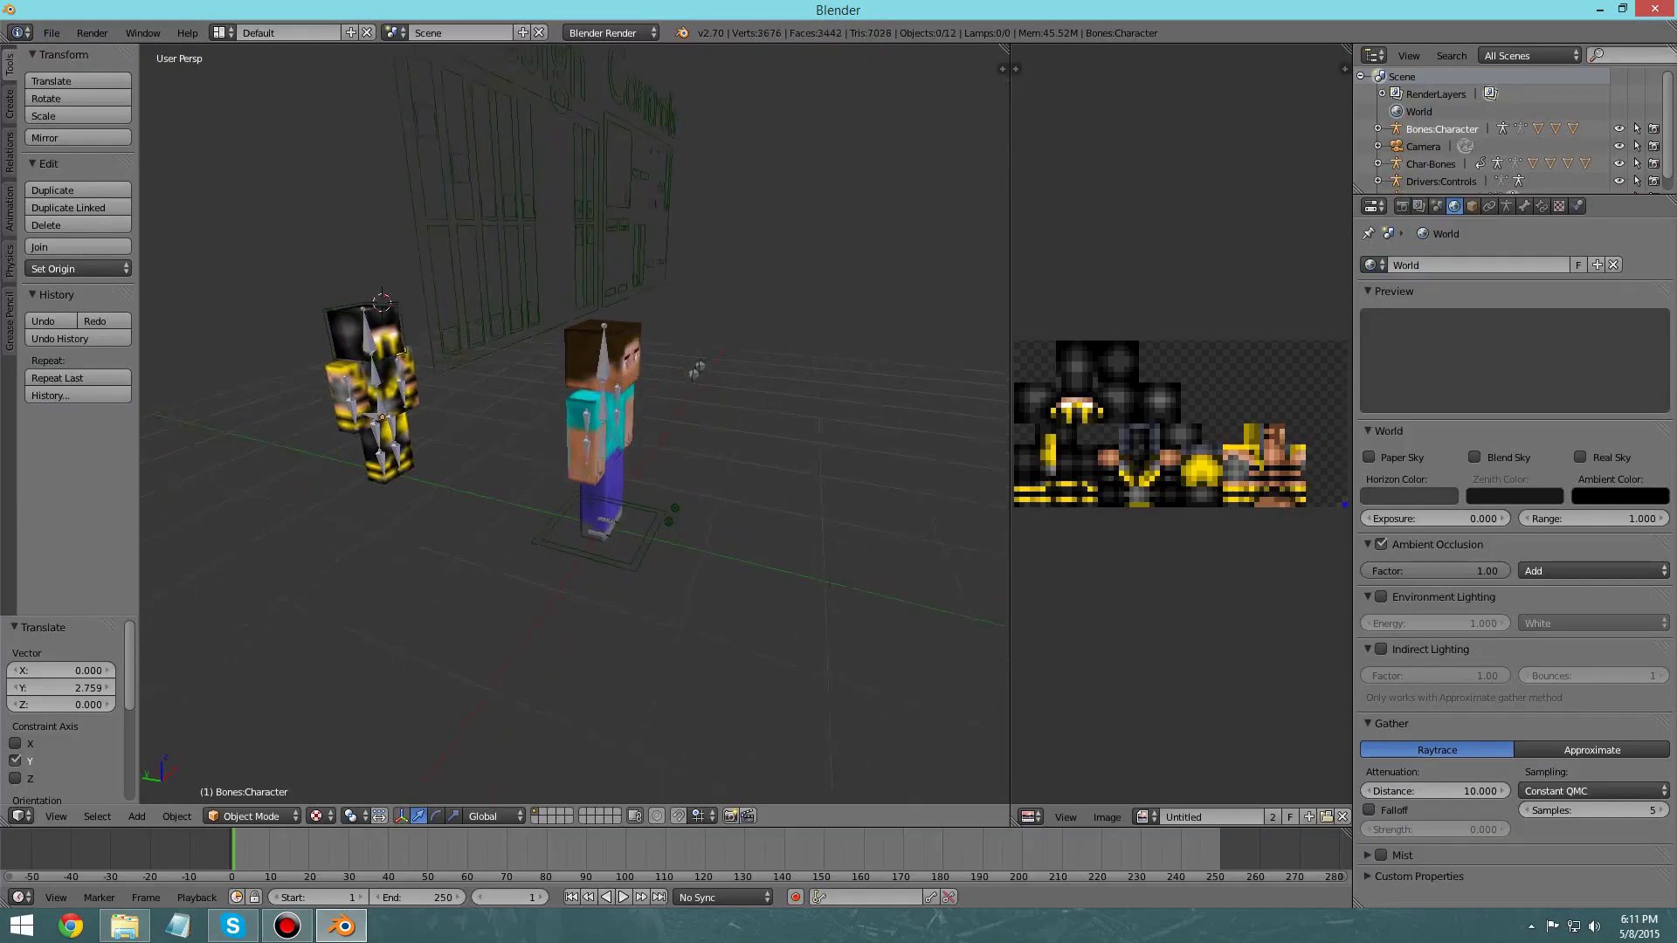
{"action": "key", "text": "ctrl+z"}
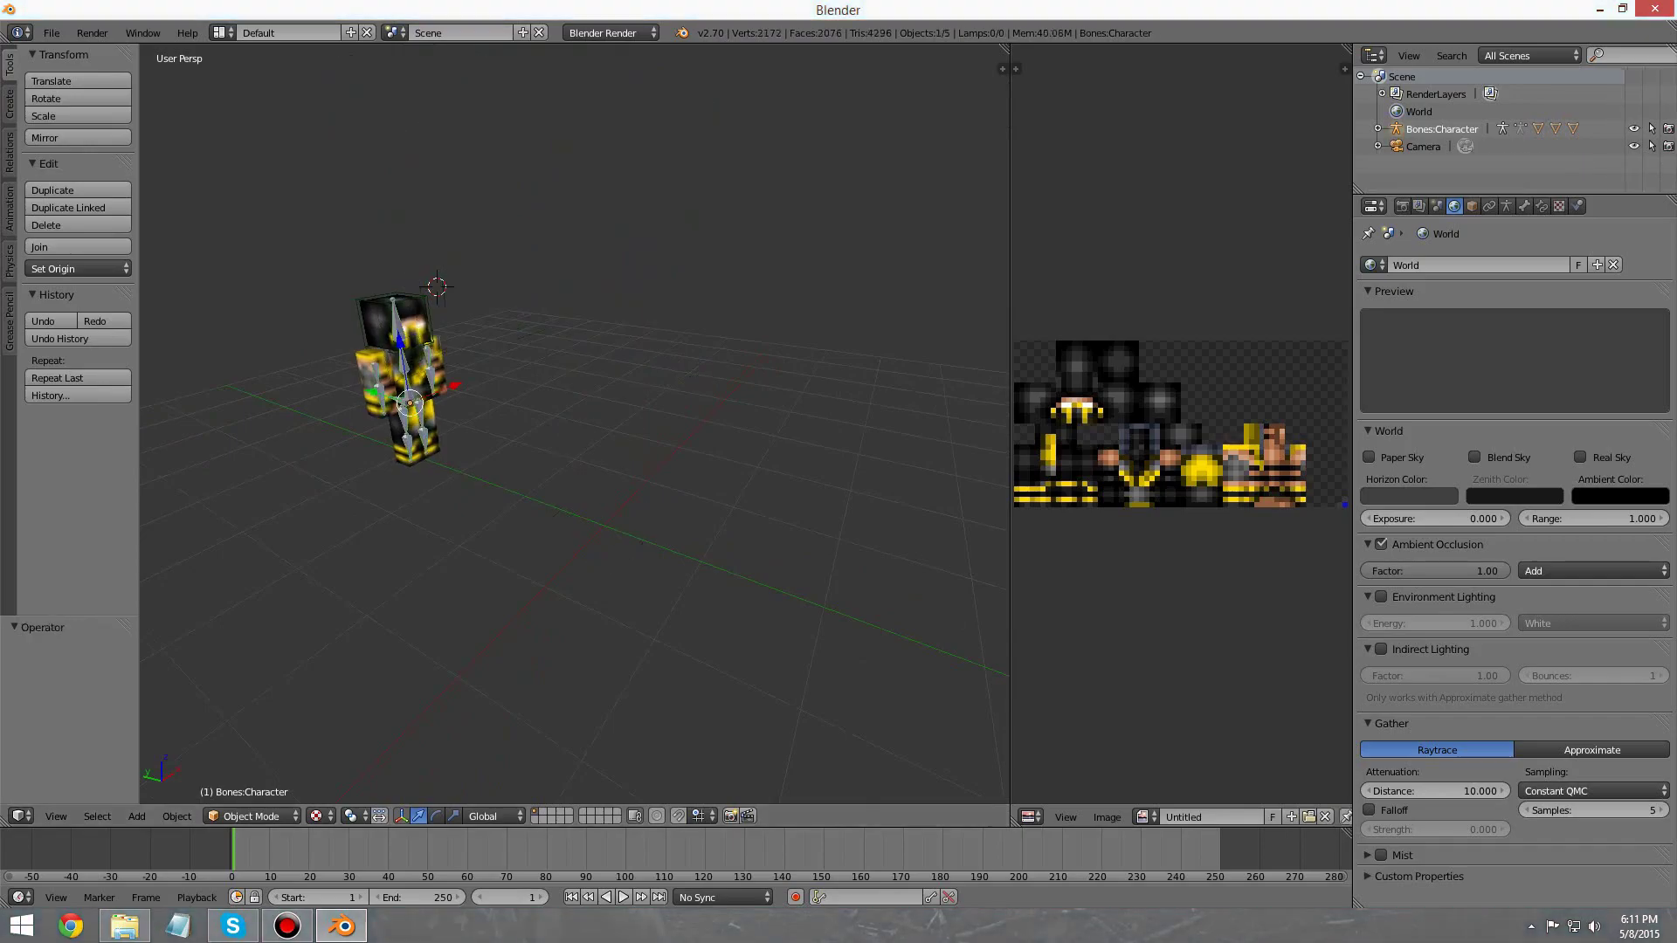
Step: Append the Character group from Minecraft_Simple_Rig.blend in the Minecraft Internal rigs folder
{"action": "left_click", "coordinate": [52, 32]}
{"action": "left_click", "coordinate": [80, 304]}
{"action": "left_click", "coordinate": [235, 121]}
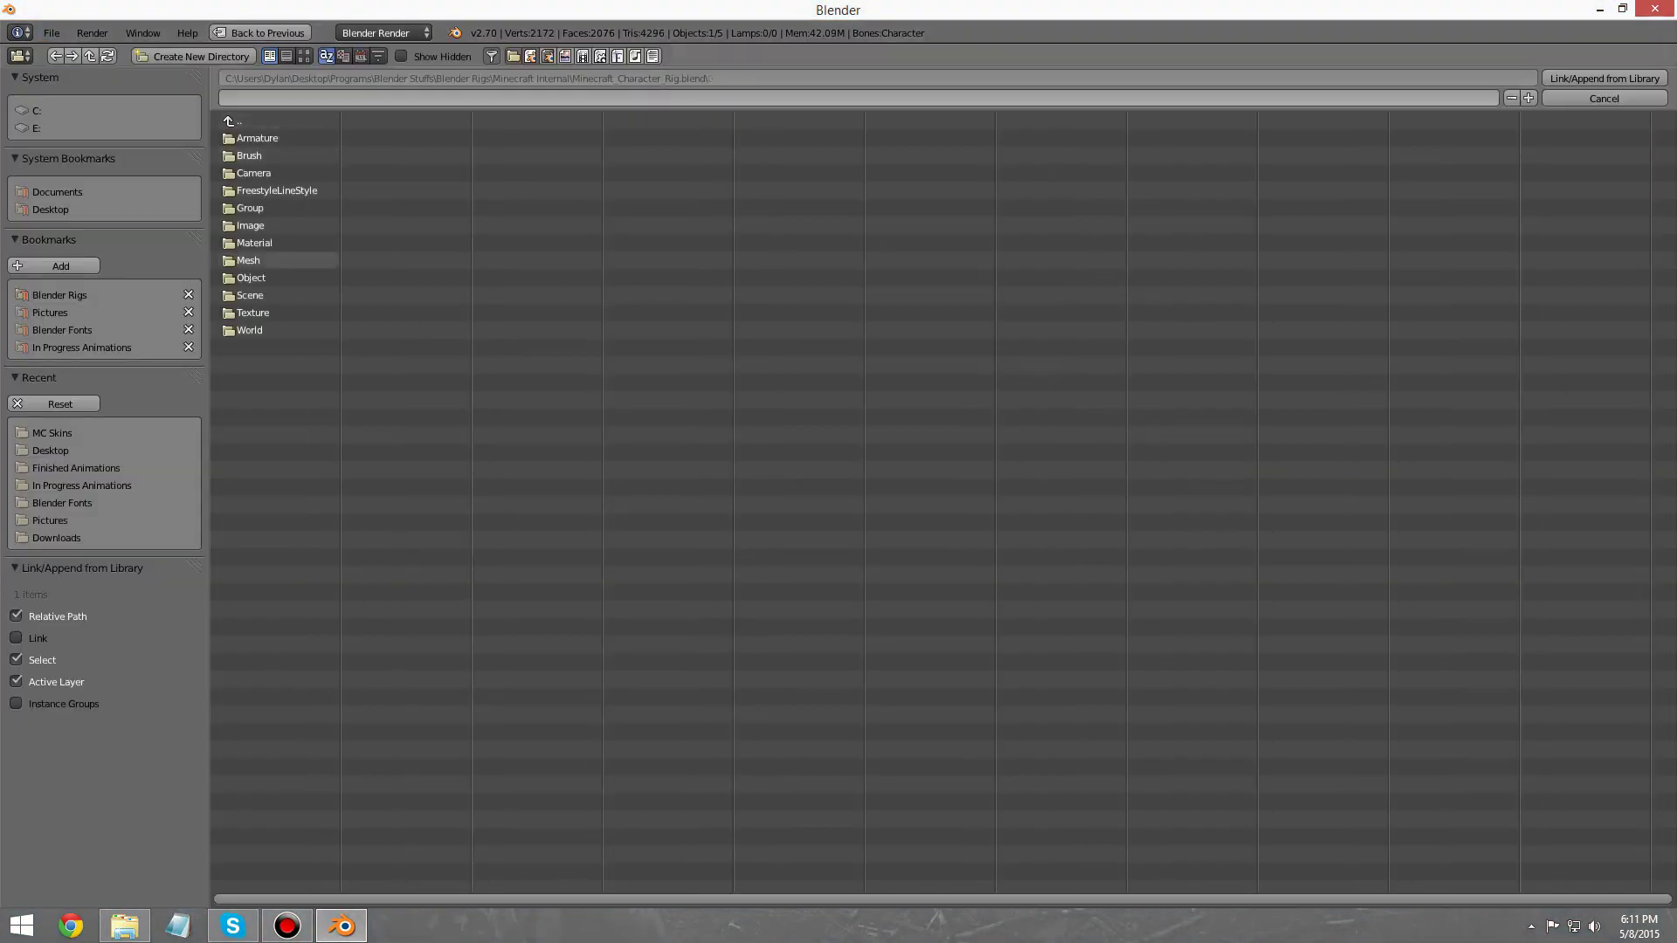
{"action": "left_click", "coordinate": [234, 121]}
{"action": "left_click", "coordinate": [262, 225]}
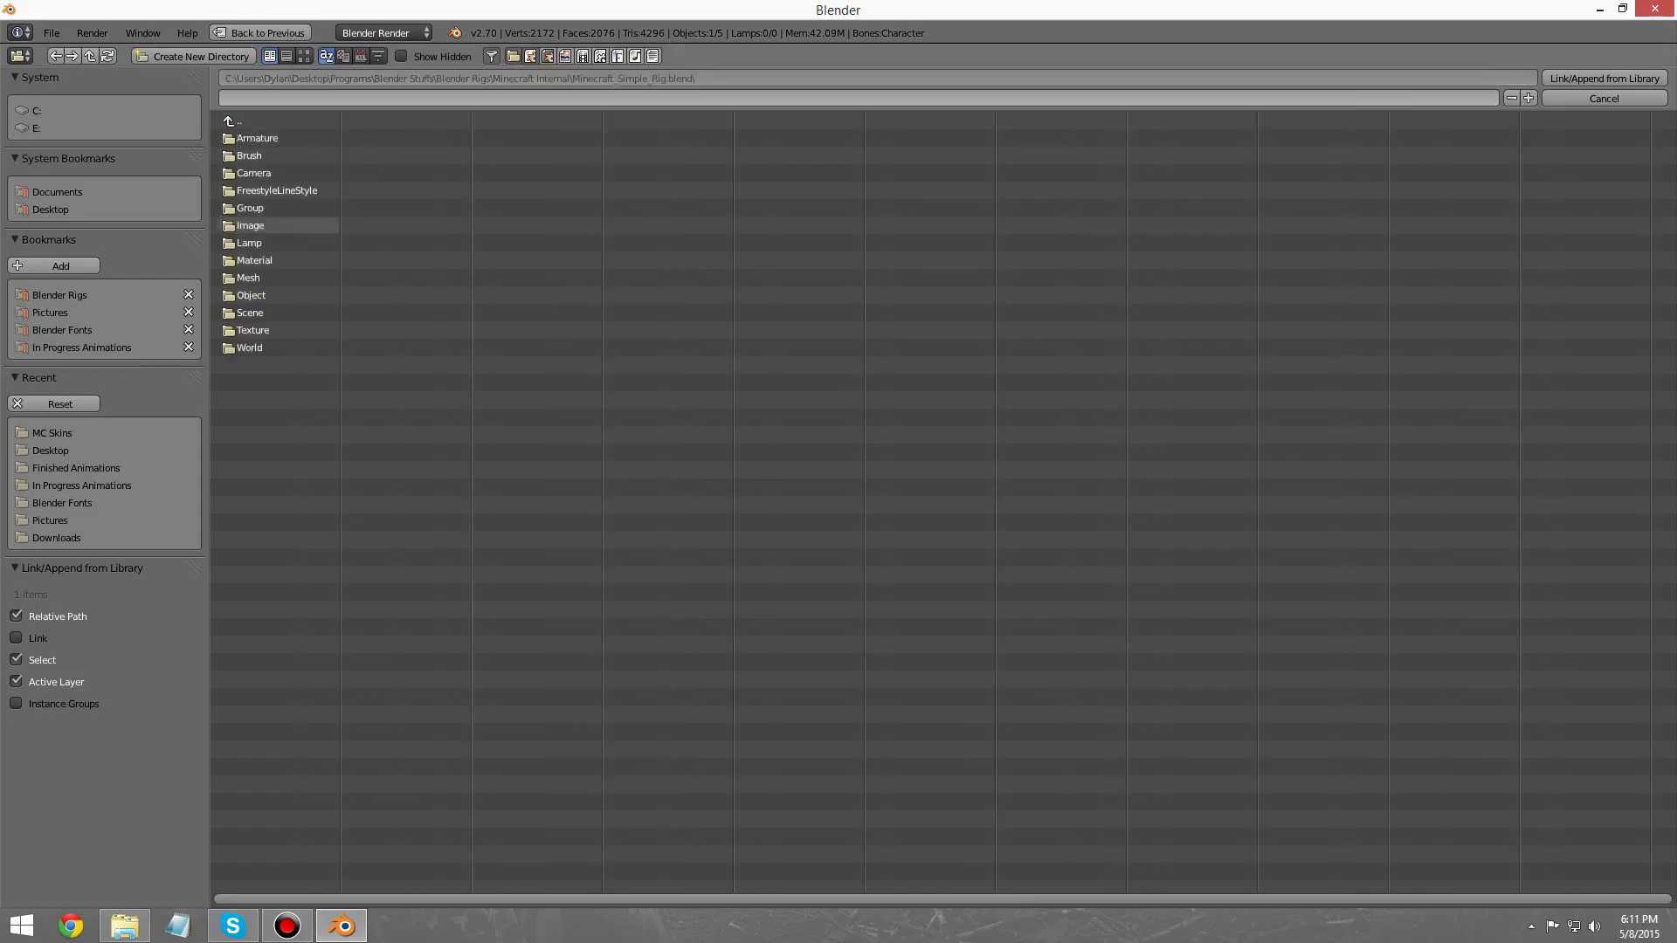
{"action": "left_click", "coordinate": [250, 208]}
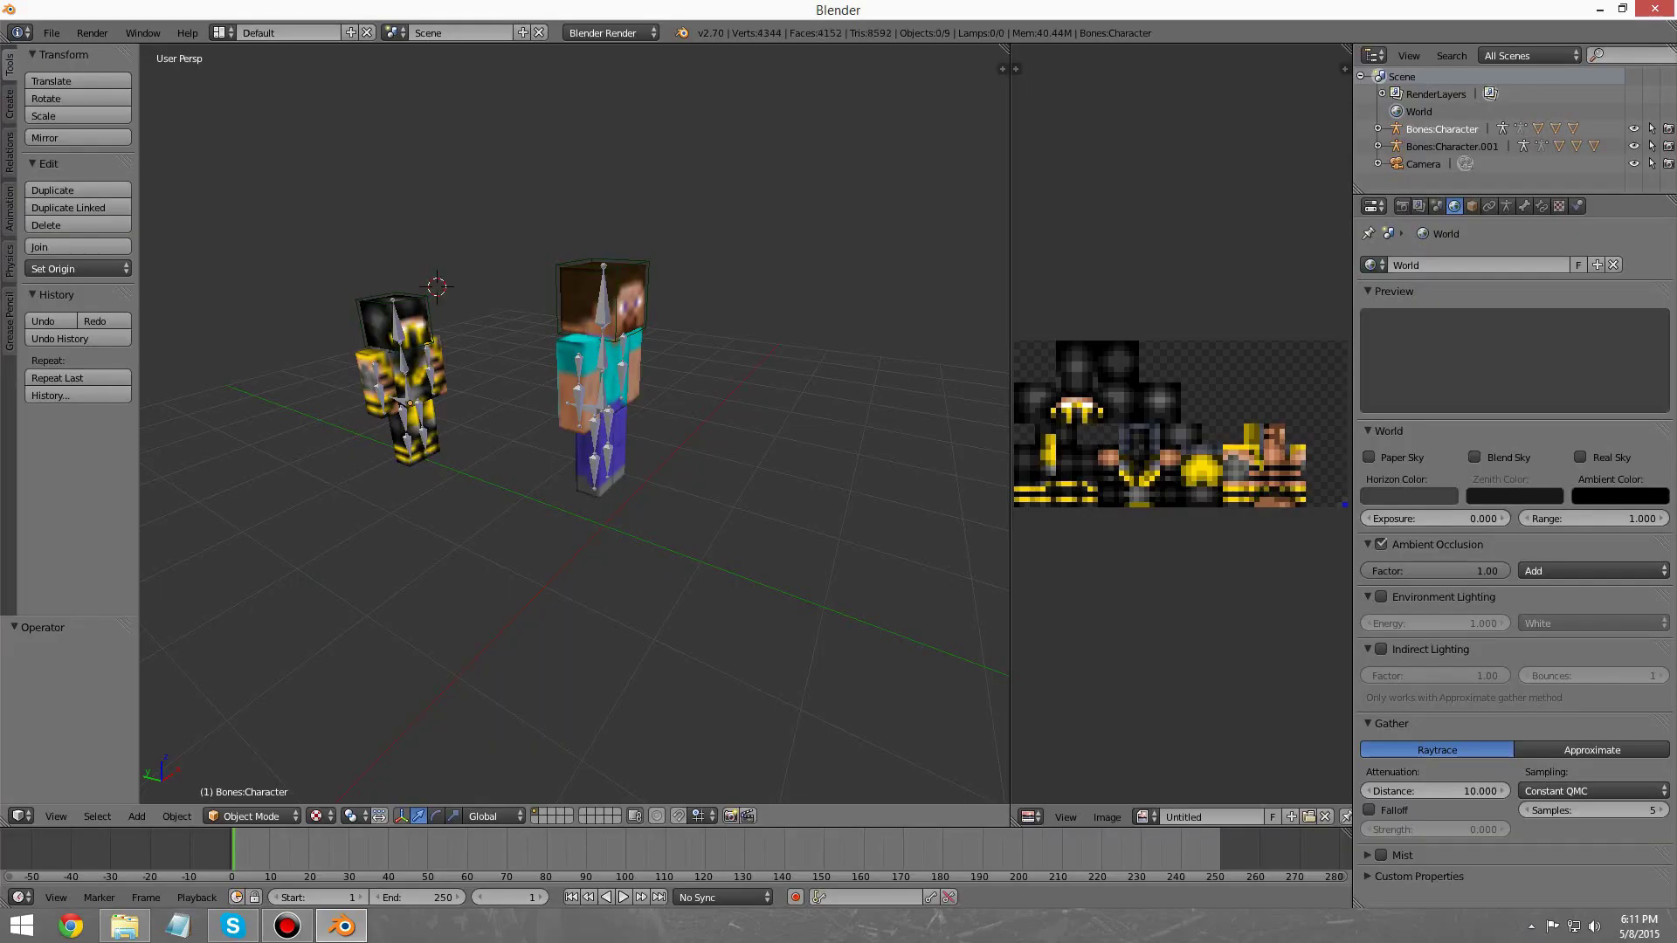
{"action": "double_click", "coordinate": [253, 138]}
Step: Select the new Steve rig's armature and set its Z location to 0.75
{"action": "middle_click_drag", "start_coordinate": [642, 376], "coordinate": [607, 382]}
{"action": "right_click", "coordinate": [607, 383]}
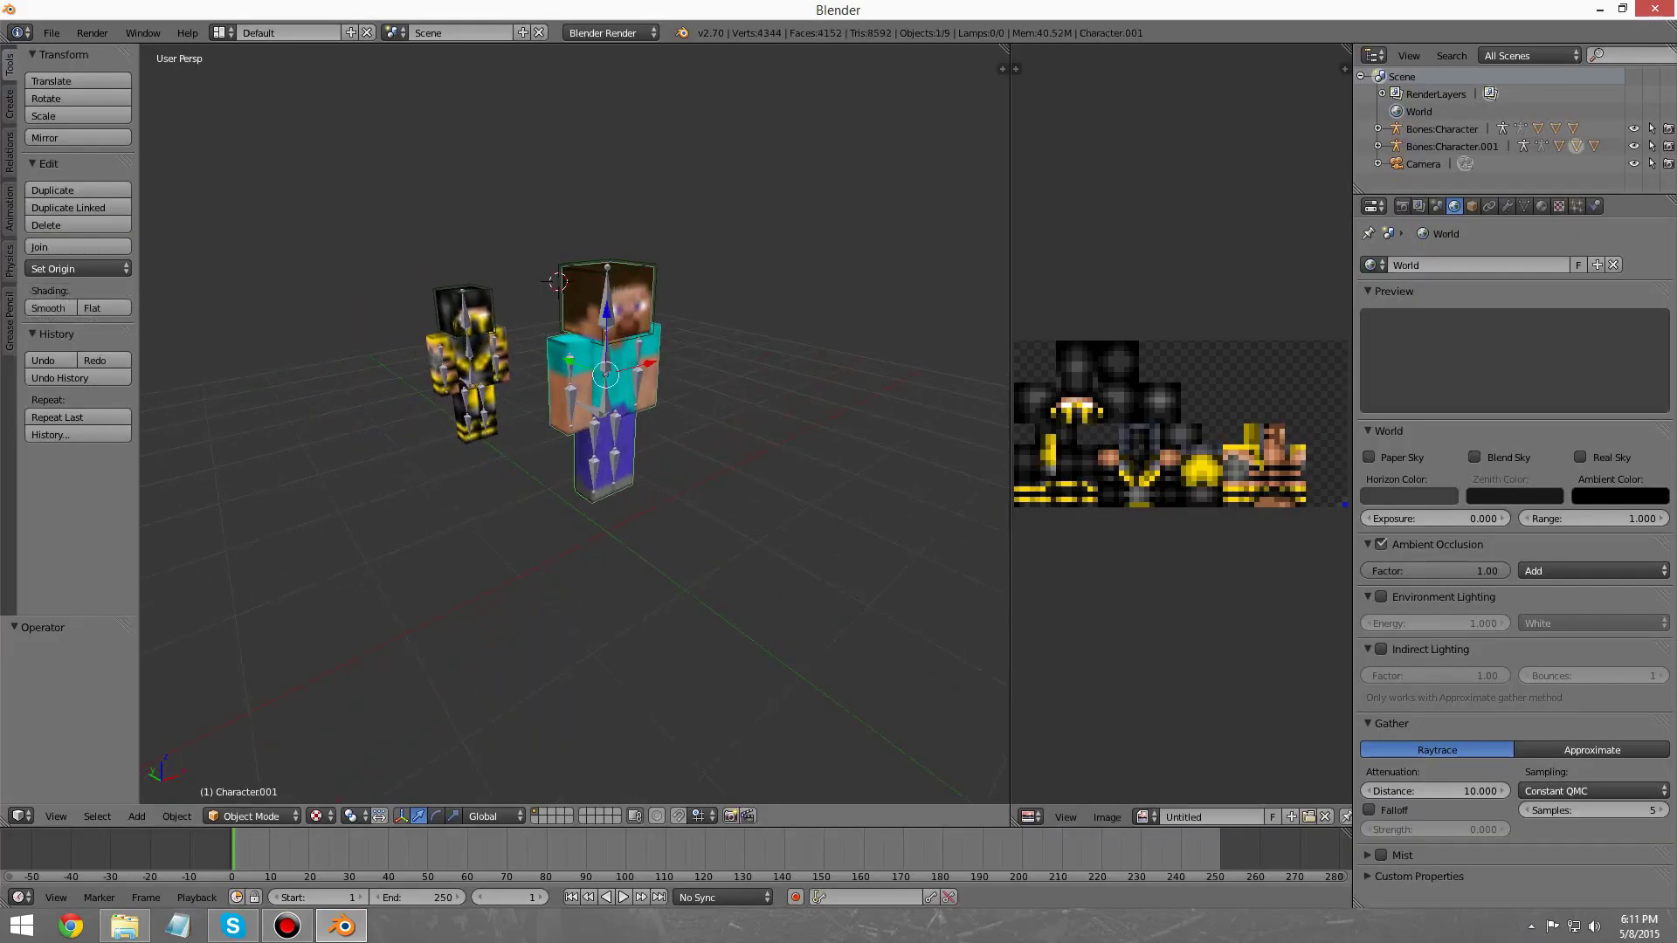
{"action": "right_click", "coordinate": [607, 382]}
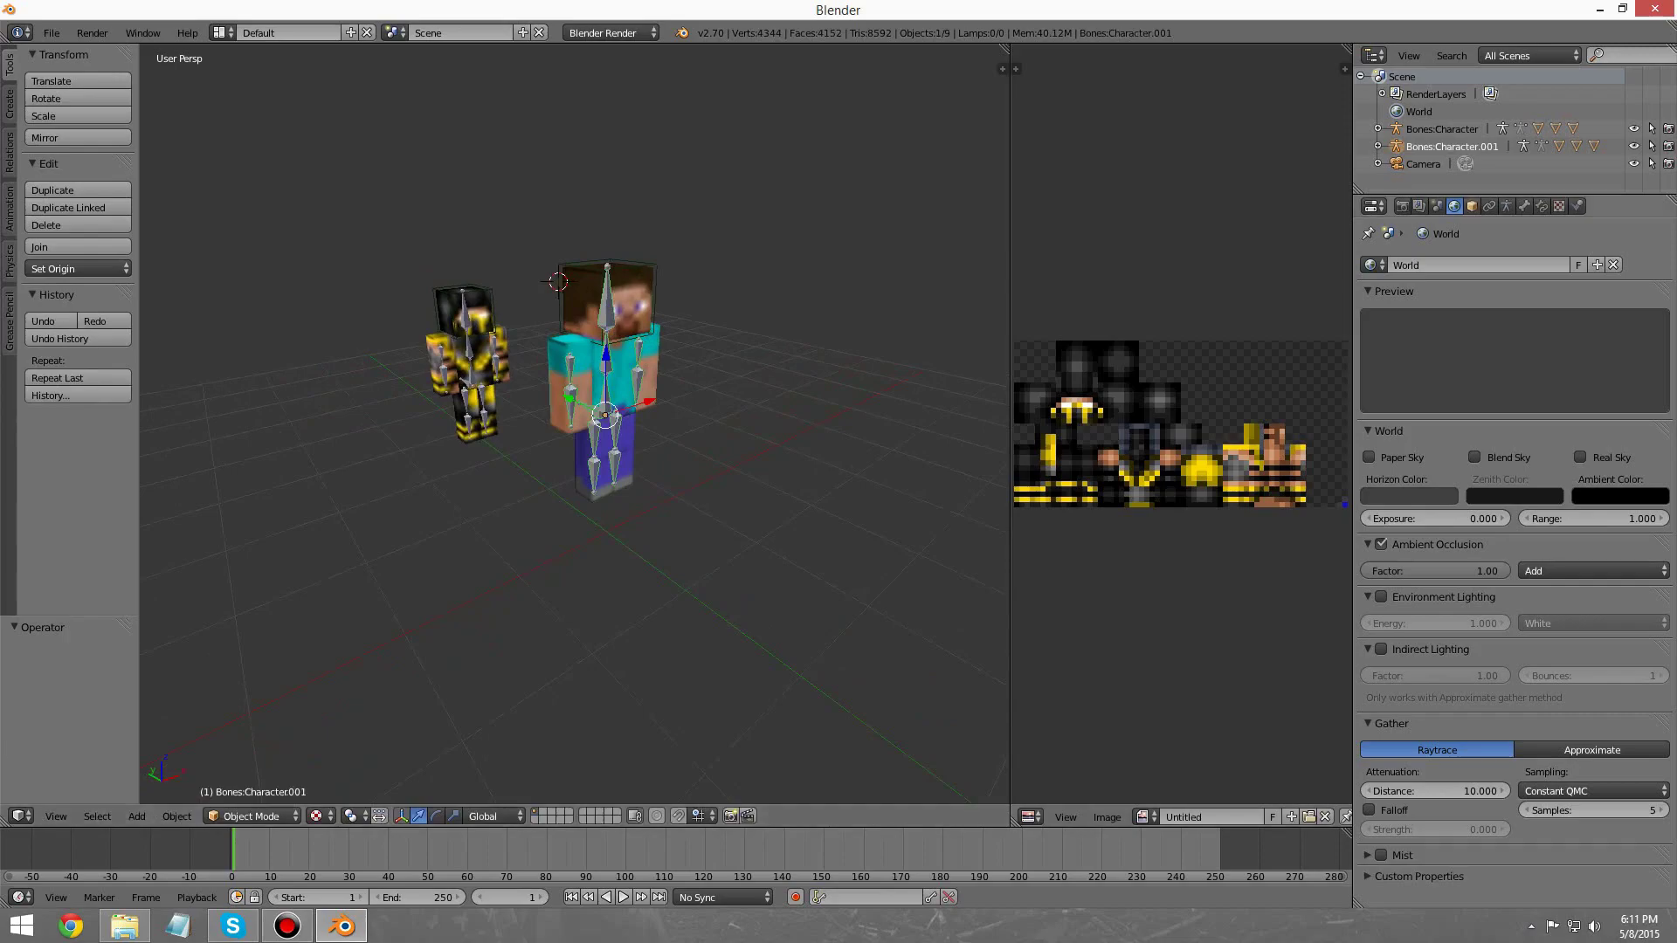
{"action": "left_click", "coordinate": [1472, 206]}
{"action": "key", "text": "BackSpace"}
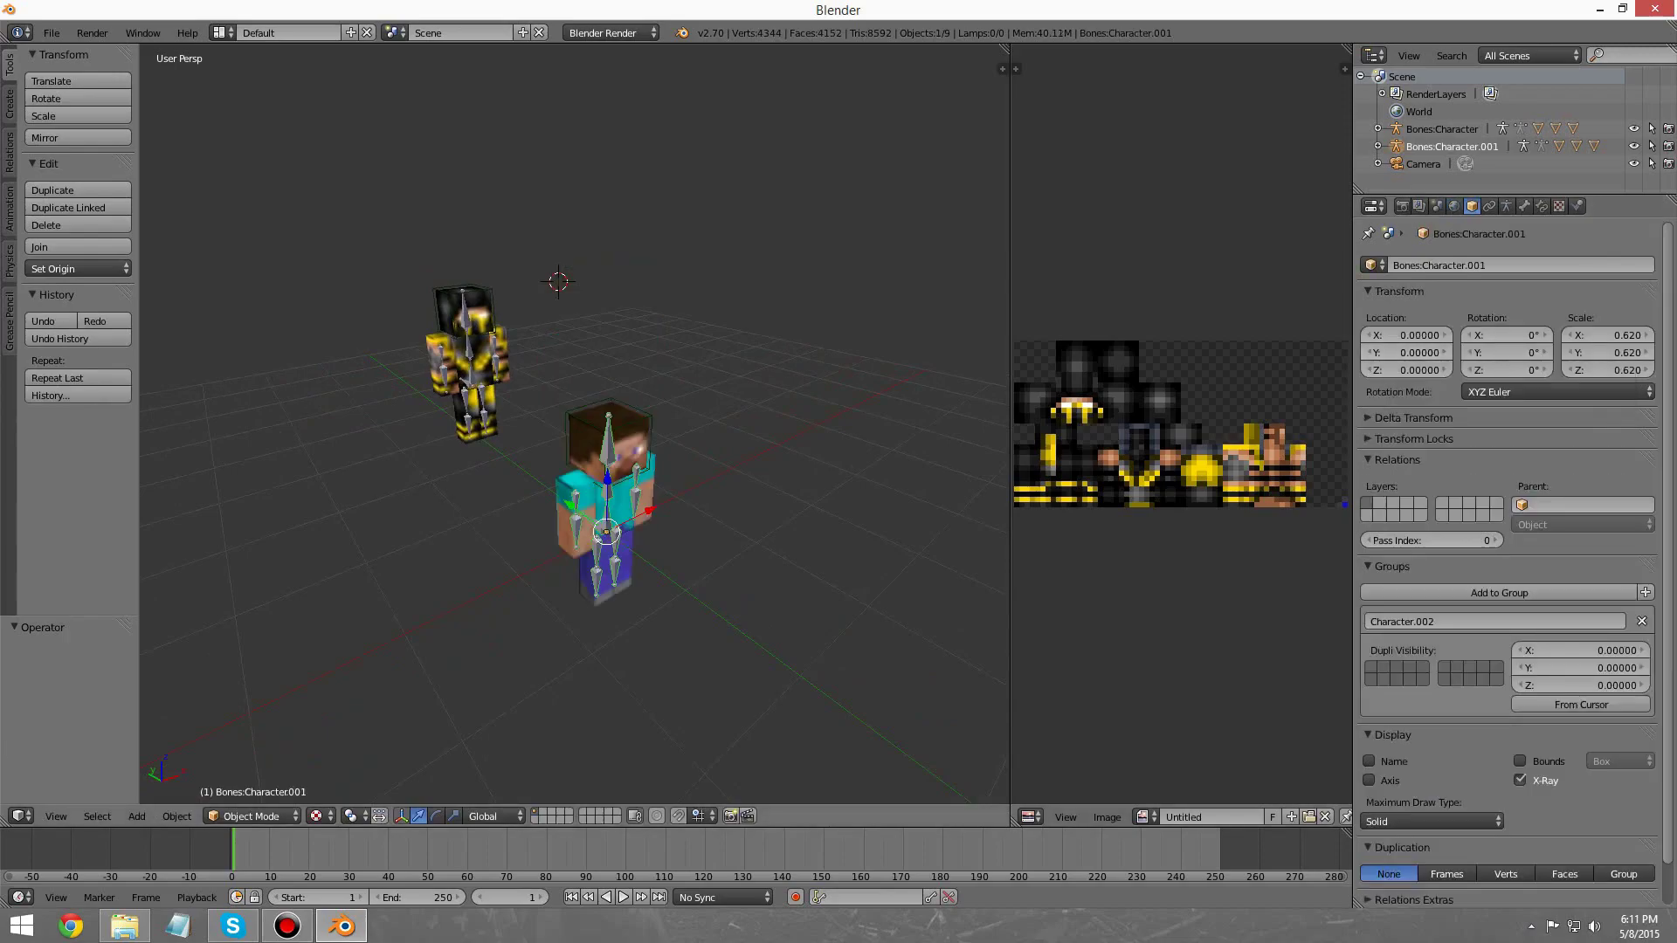
{"action": "middle_click_drag", "start_coordinate": [769, 472], "coordinate": [826, 441]}
{"action": "left_click", "coordinate": [1408, 371]}
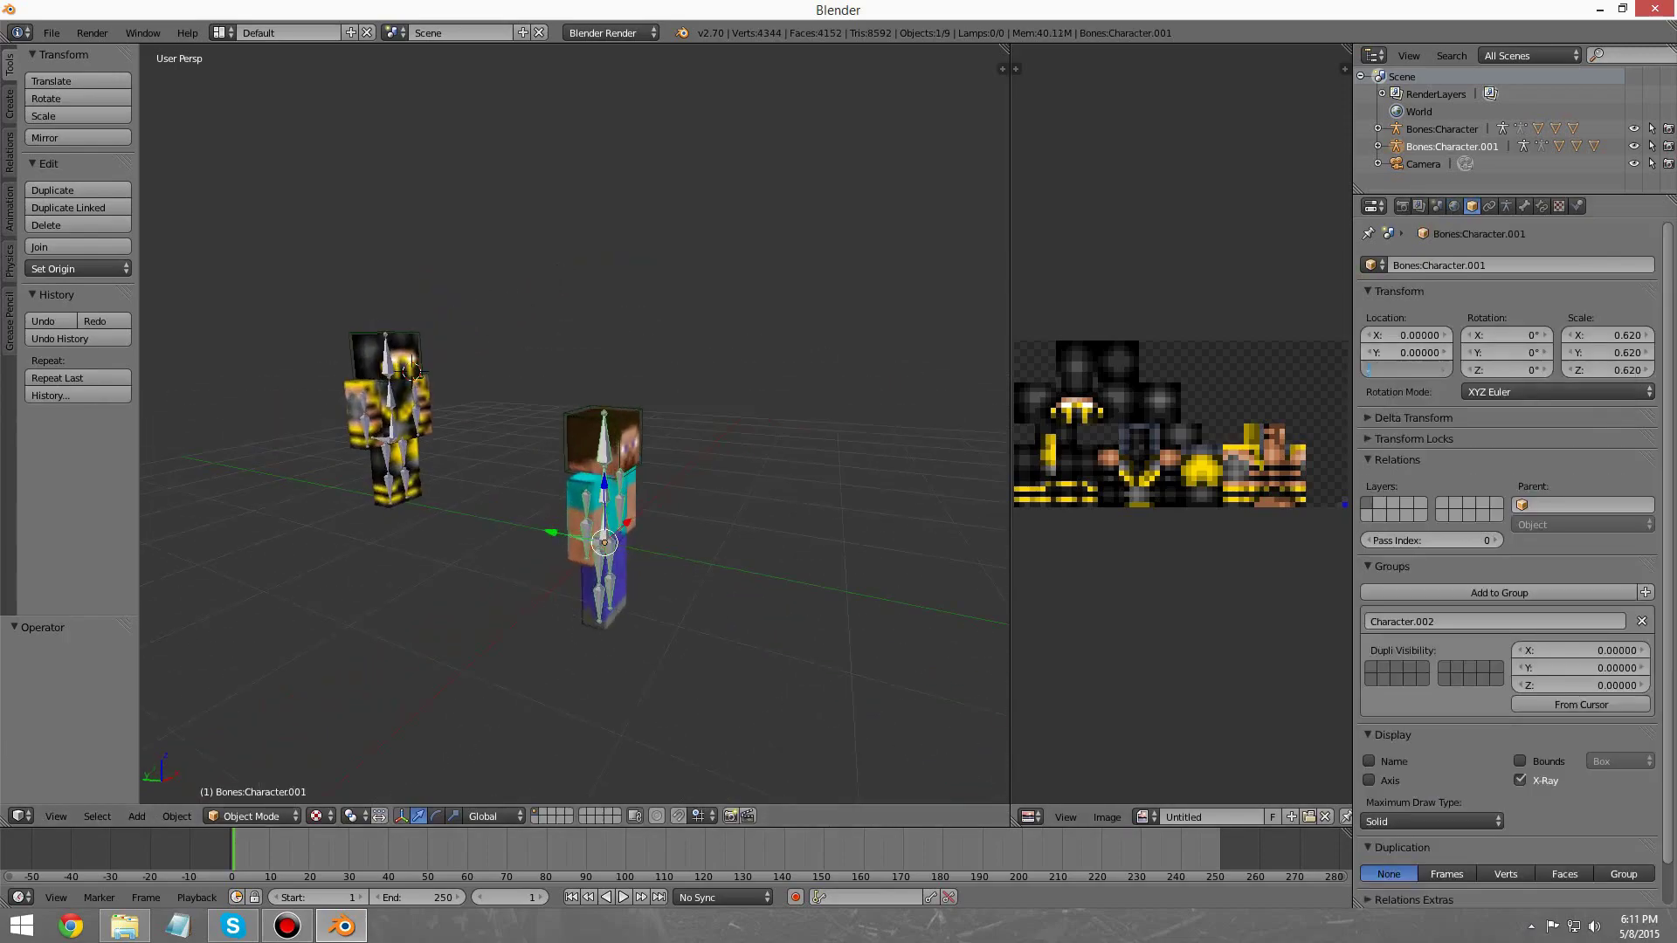
{"action": "key", "text": "Return"}
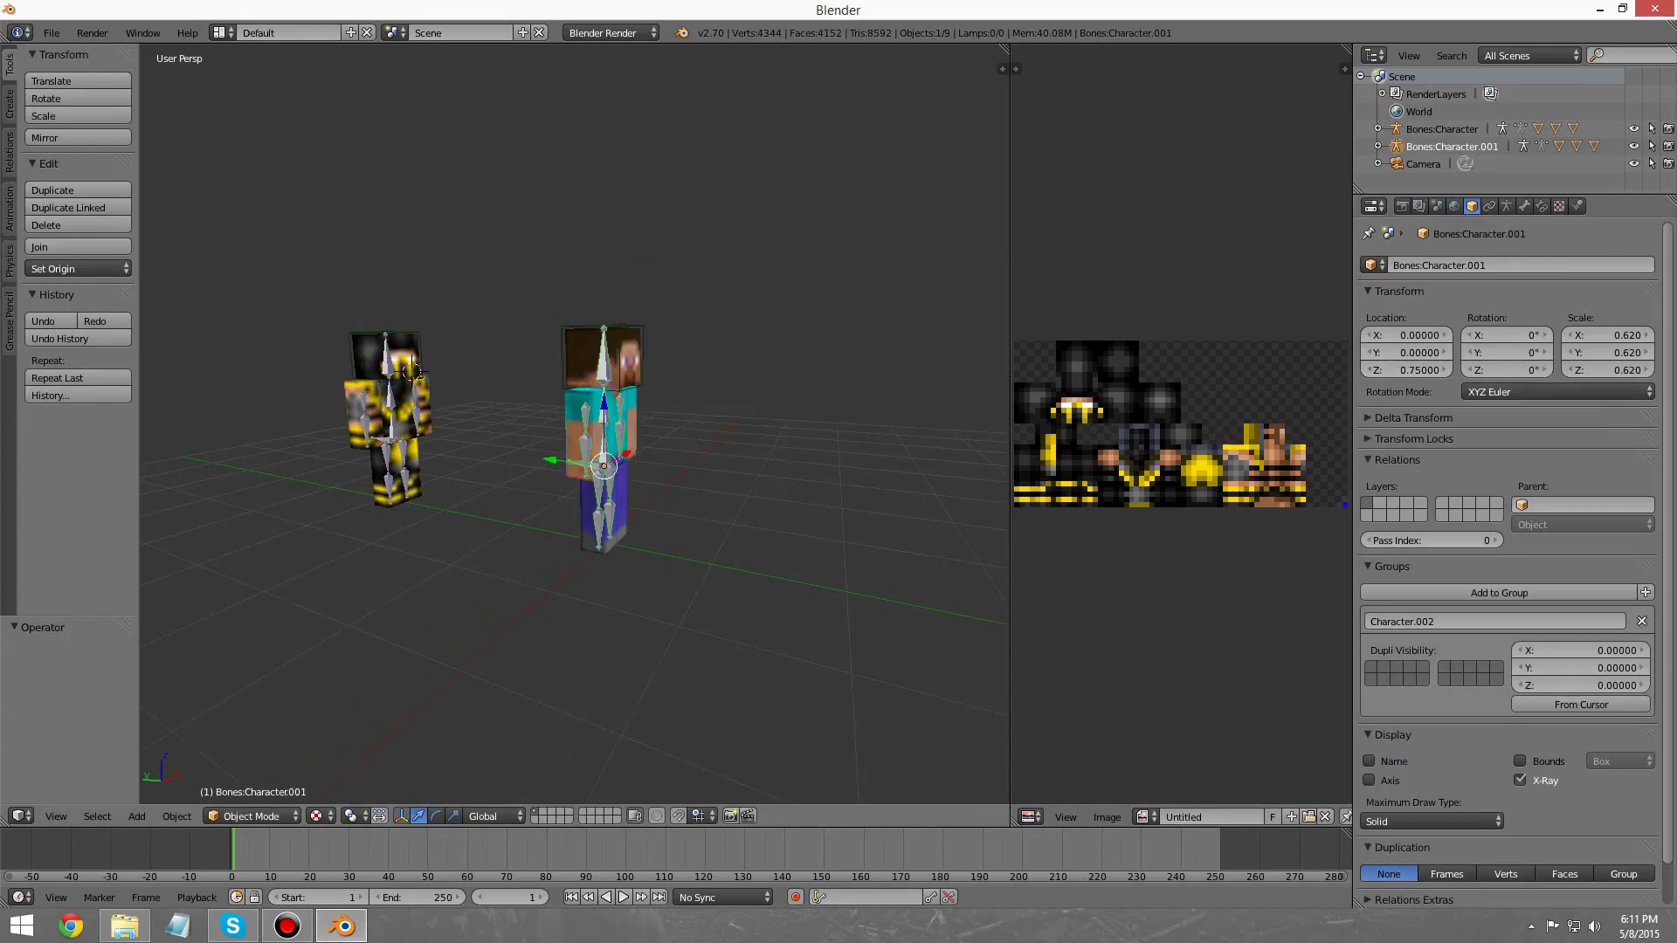
Step: Set the Steve rig's Z rotation to 180° so it faces the Scorpion rig
{"action": "left_click", "coordinate": [1507, 370]}
{"action": "type", "text": "90"}
{"action": "key", "text": "Return"}
{"action": "left_click", "coordinate": [1507, 371]}
{"action": "type", "text": "180"}
{"action": "key", "text": "Return"}
Step: Move the Steve rig along the Y axis, away from the Scorpion rig
{"action": "middle_click_drag", "start_coordinate": [751, 472], "coordinate": [847, 496]}
{"action": "left_click_drag", "start_coordinate": [525, 461], "coordinate": [783, 444]}
{"action": "middle_click_drag", "start_coordinate": [784, 449], "coordinate": [710, 446]}
{"action": "scroll", "coordinate": [883, 456], "scroll_direction": "up", "scroll_amount": 3}
{"action": "scroll", "coordinate": [928, 451], "scroll_direction": "down", "scroll_amount": 3}
{"action": "scroll", "coordinate": [546, 441], "scroll_direction": "up", "scroll_amount": 3}
{"action": "scroll", "coordinate": [614, 447], "scroll_direction": "up", "scroll_amount": 2}
Step: Select the Steve character mesh and create a new blank image in the image editor
{"action": "right_click", "coordinate": [633, 406]}
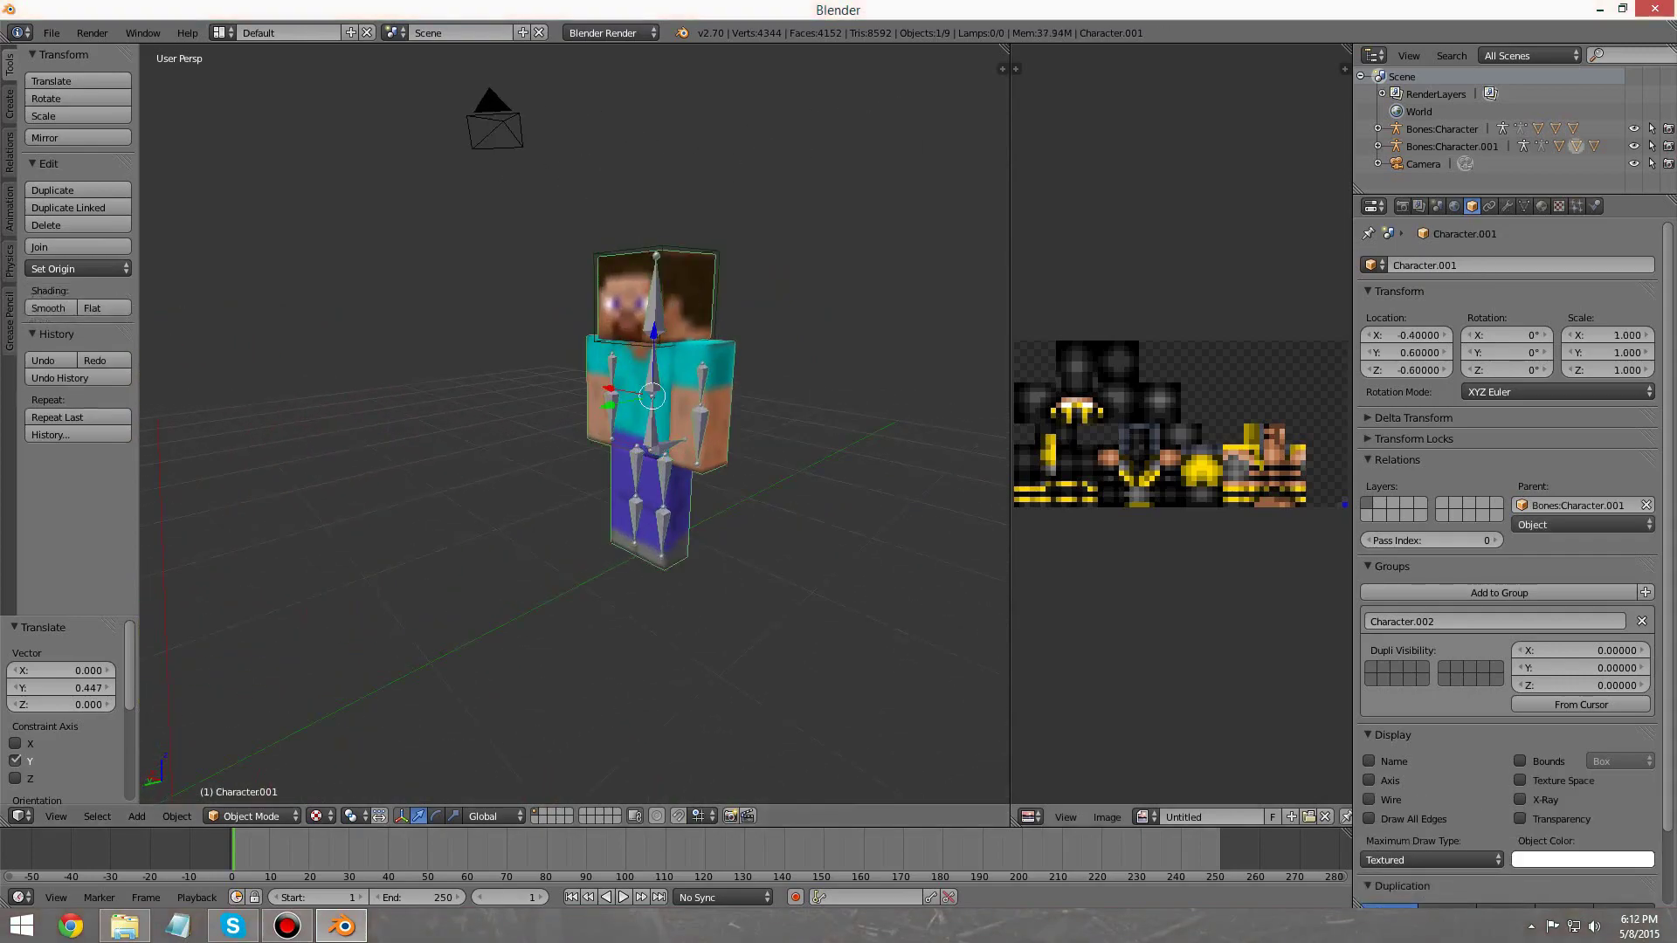
{"action": "left_click", "coordinate": [1144, 816]}
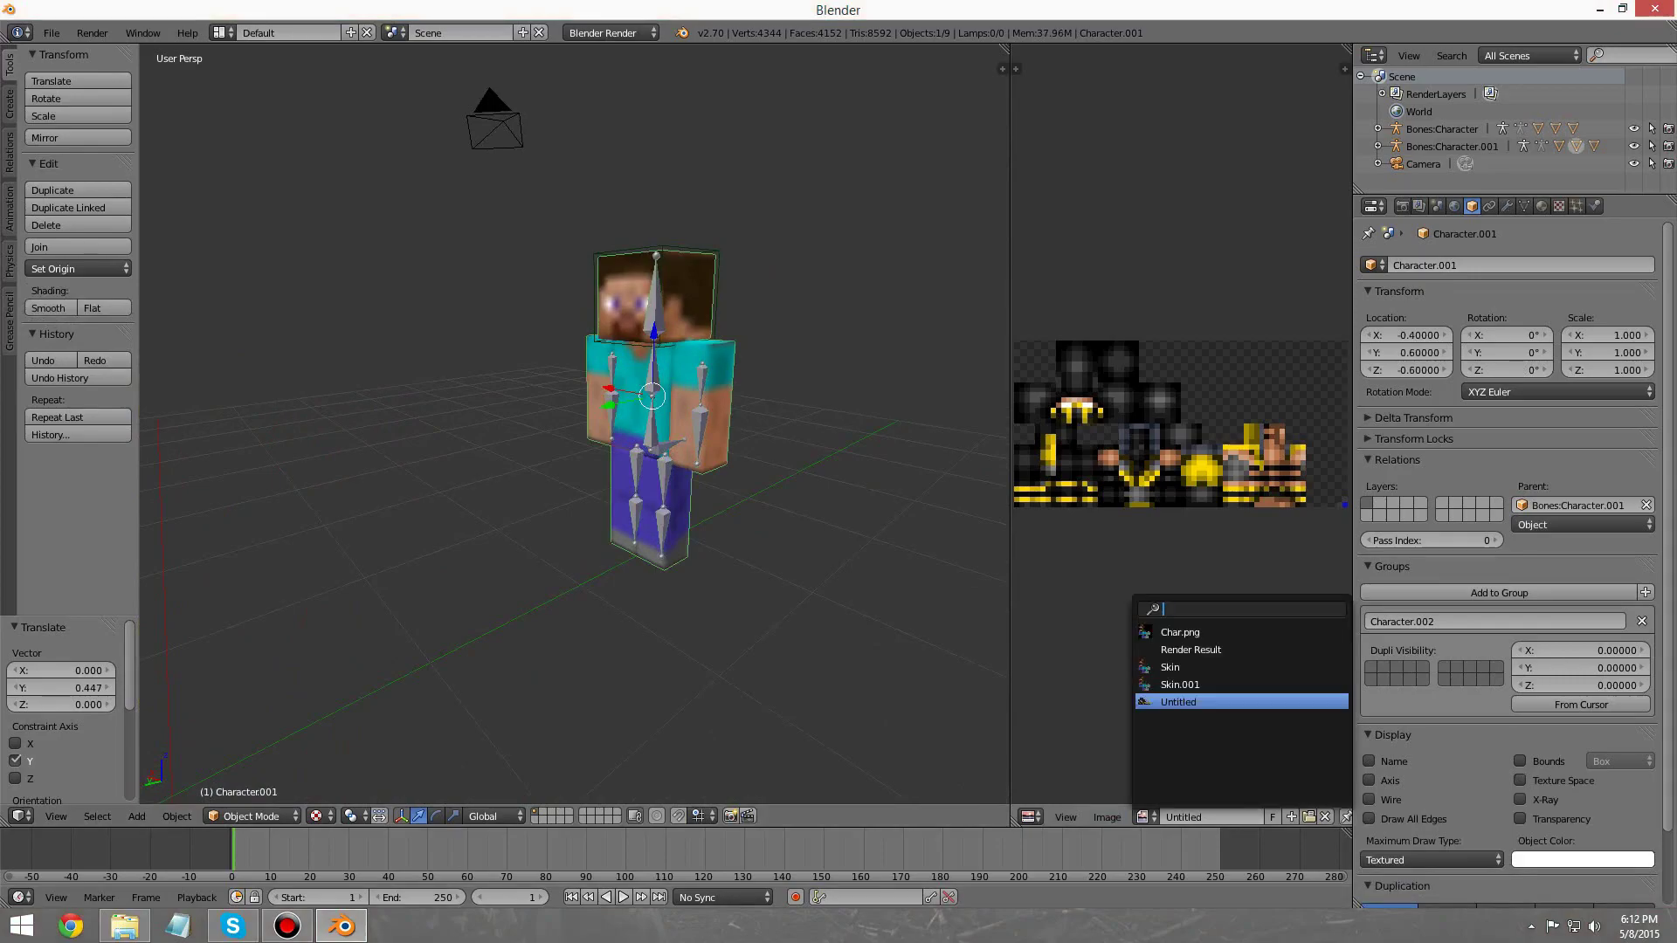
{"action": "left_click", "coordinate": [1291, 817]}
{"action": "left_click", "coordinate": [1290, 889]}
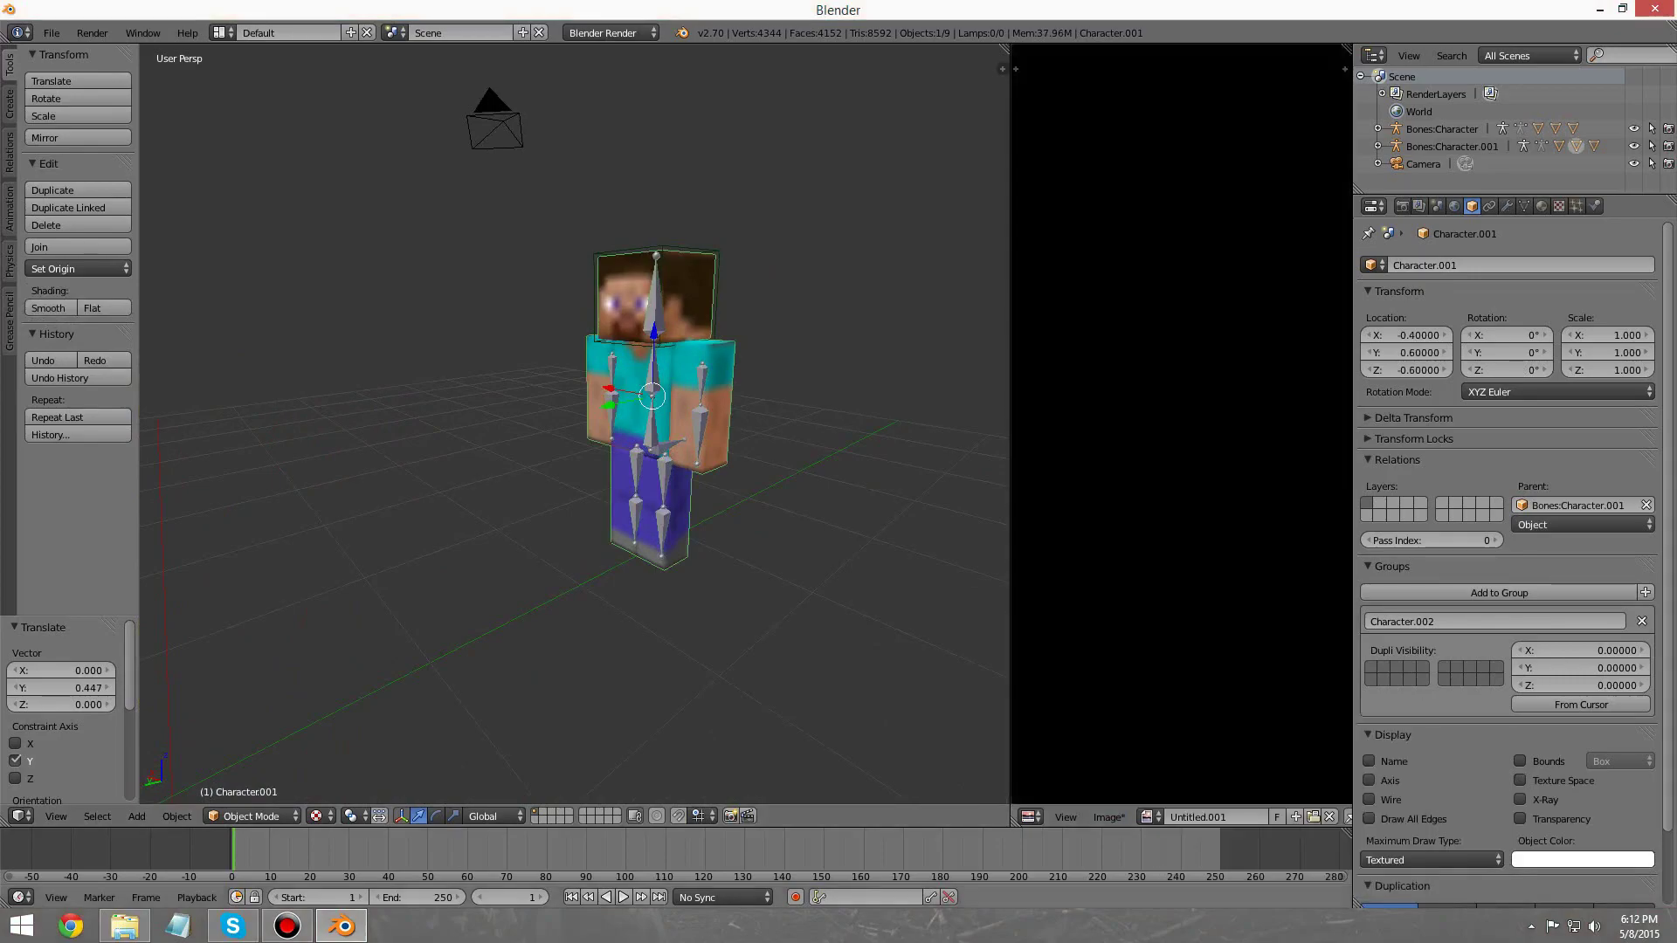
Step: Replace the blank image with SubZero.png from the MC Skins folder on the Desktop
{"action": "left_click", "coordinate": [1109, 817]}
{"action": "left_click", "coordinate": [1162, 753]}
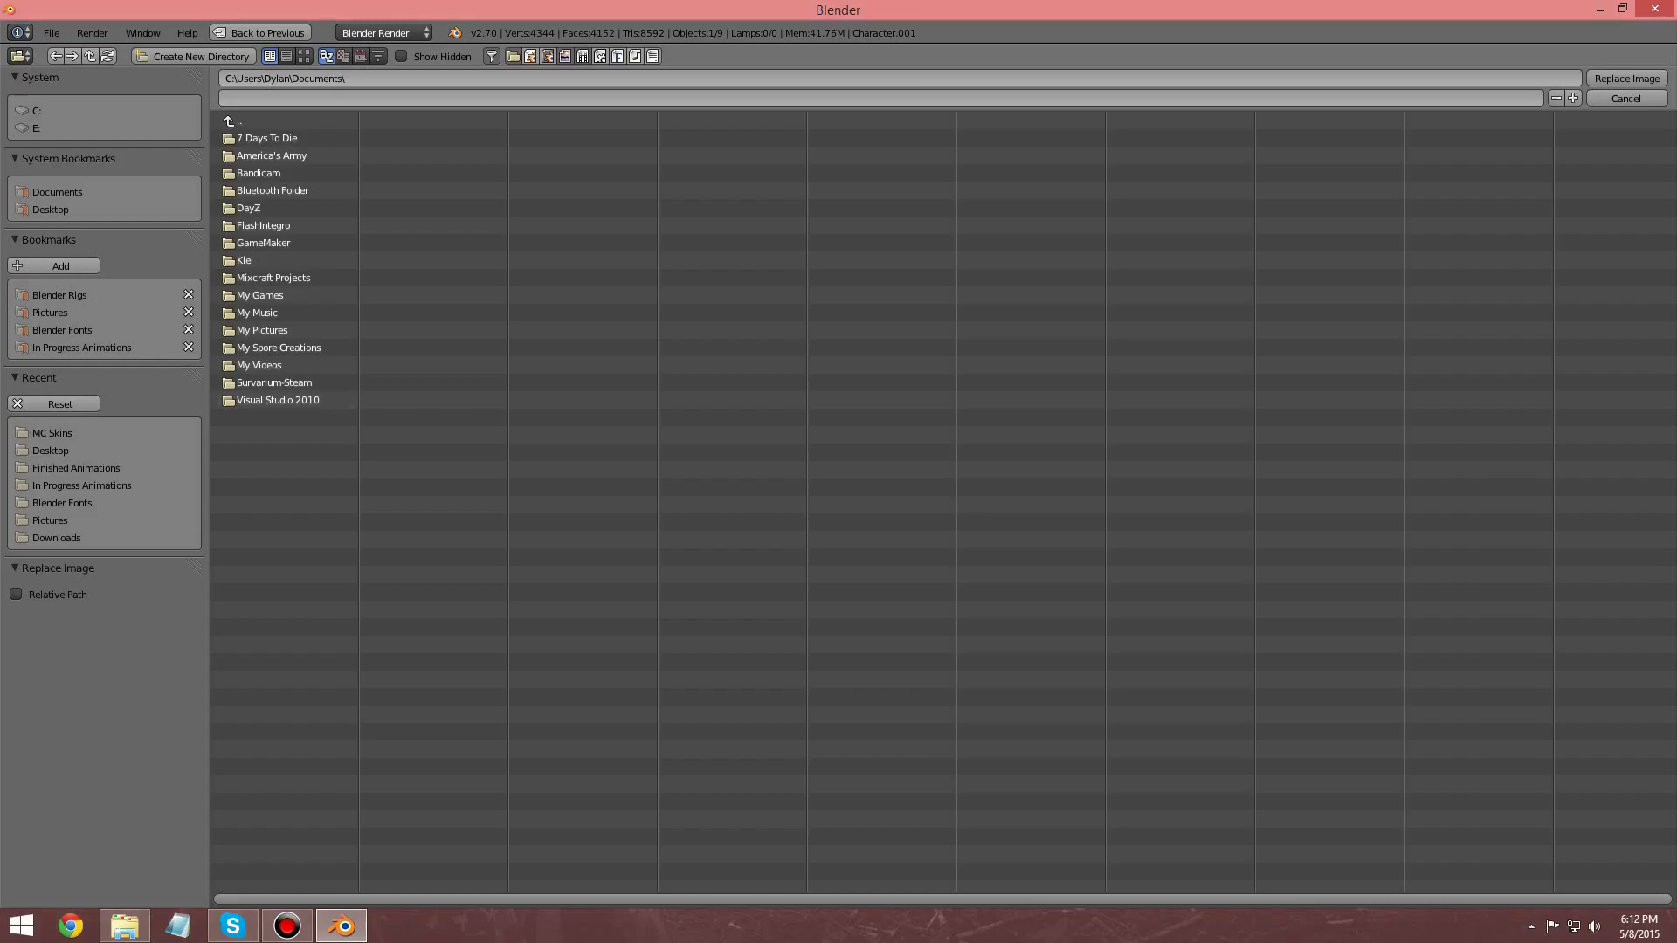
{"action": "left_click", "coordinate": [53, 210]}
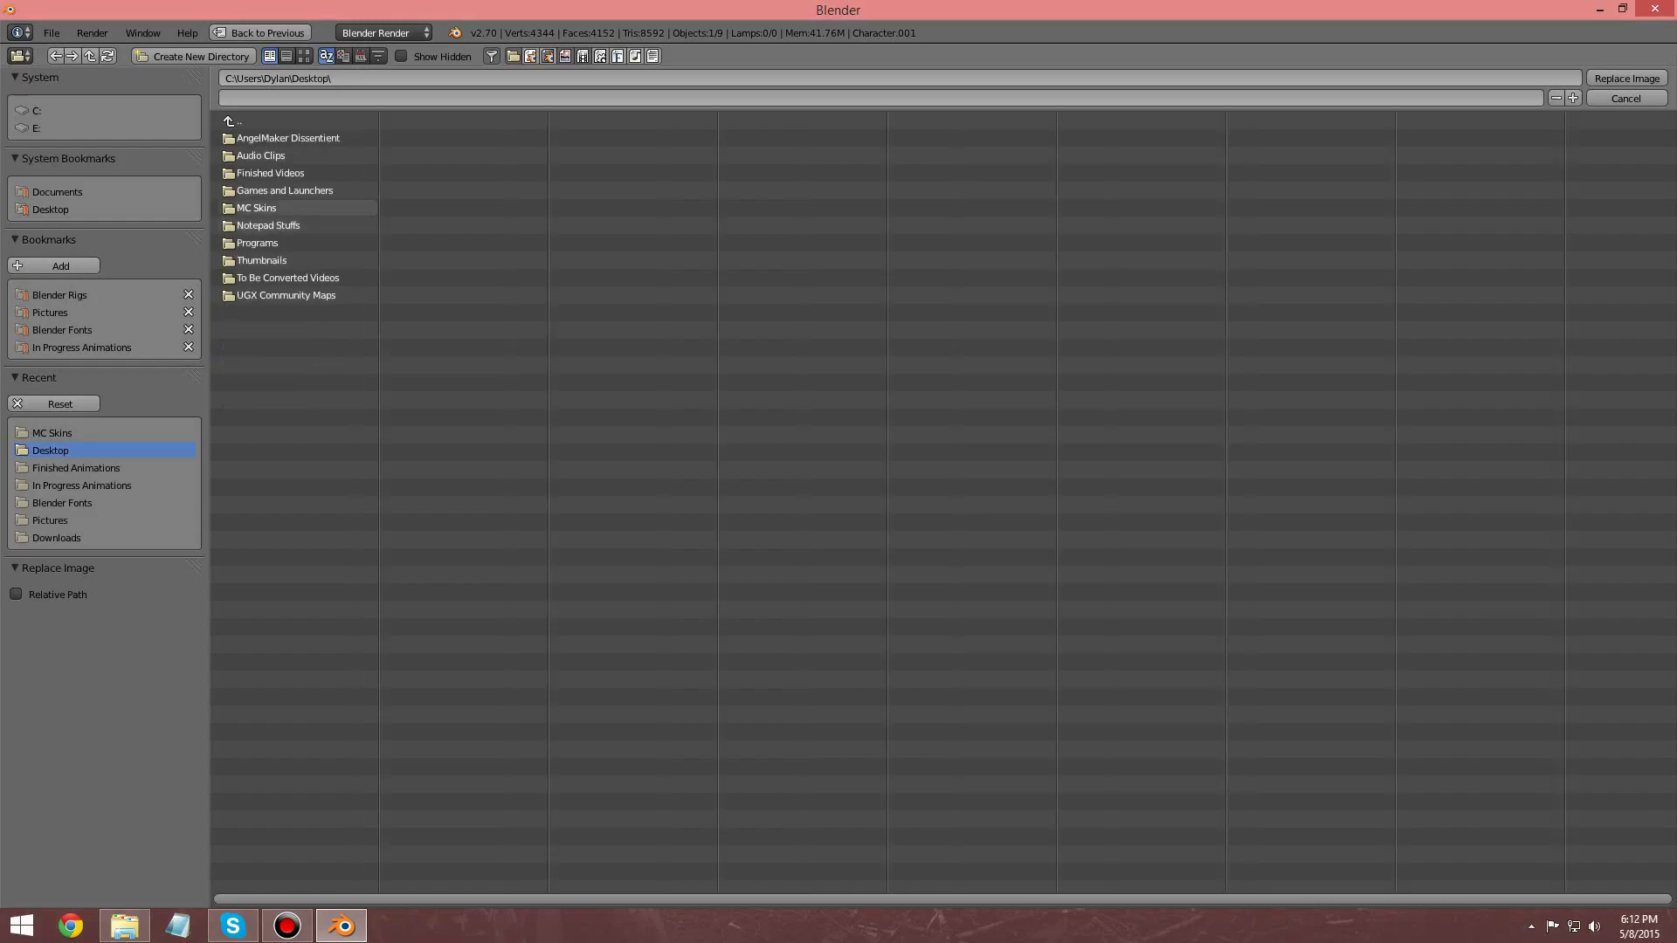
{"action": "left_click", "coordinate": [262, 208]}
{"action": "left_click", "coordinate": [265, 155]}
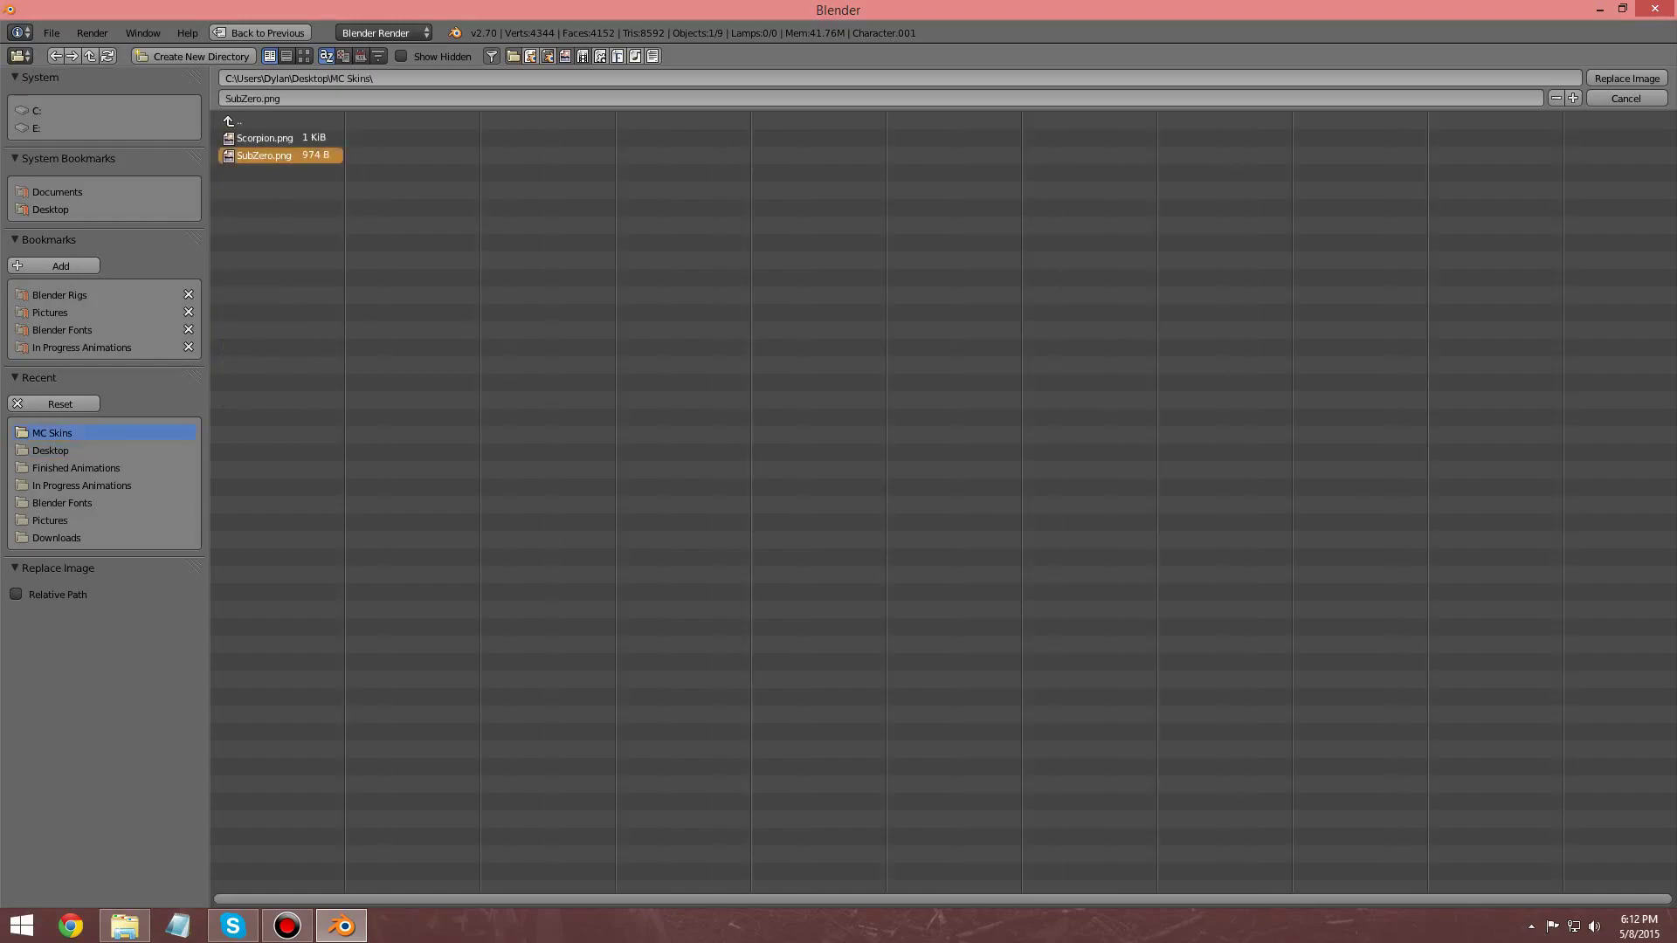
{"action": "left_click", "coordinate": [1627, 77]}
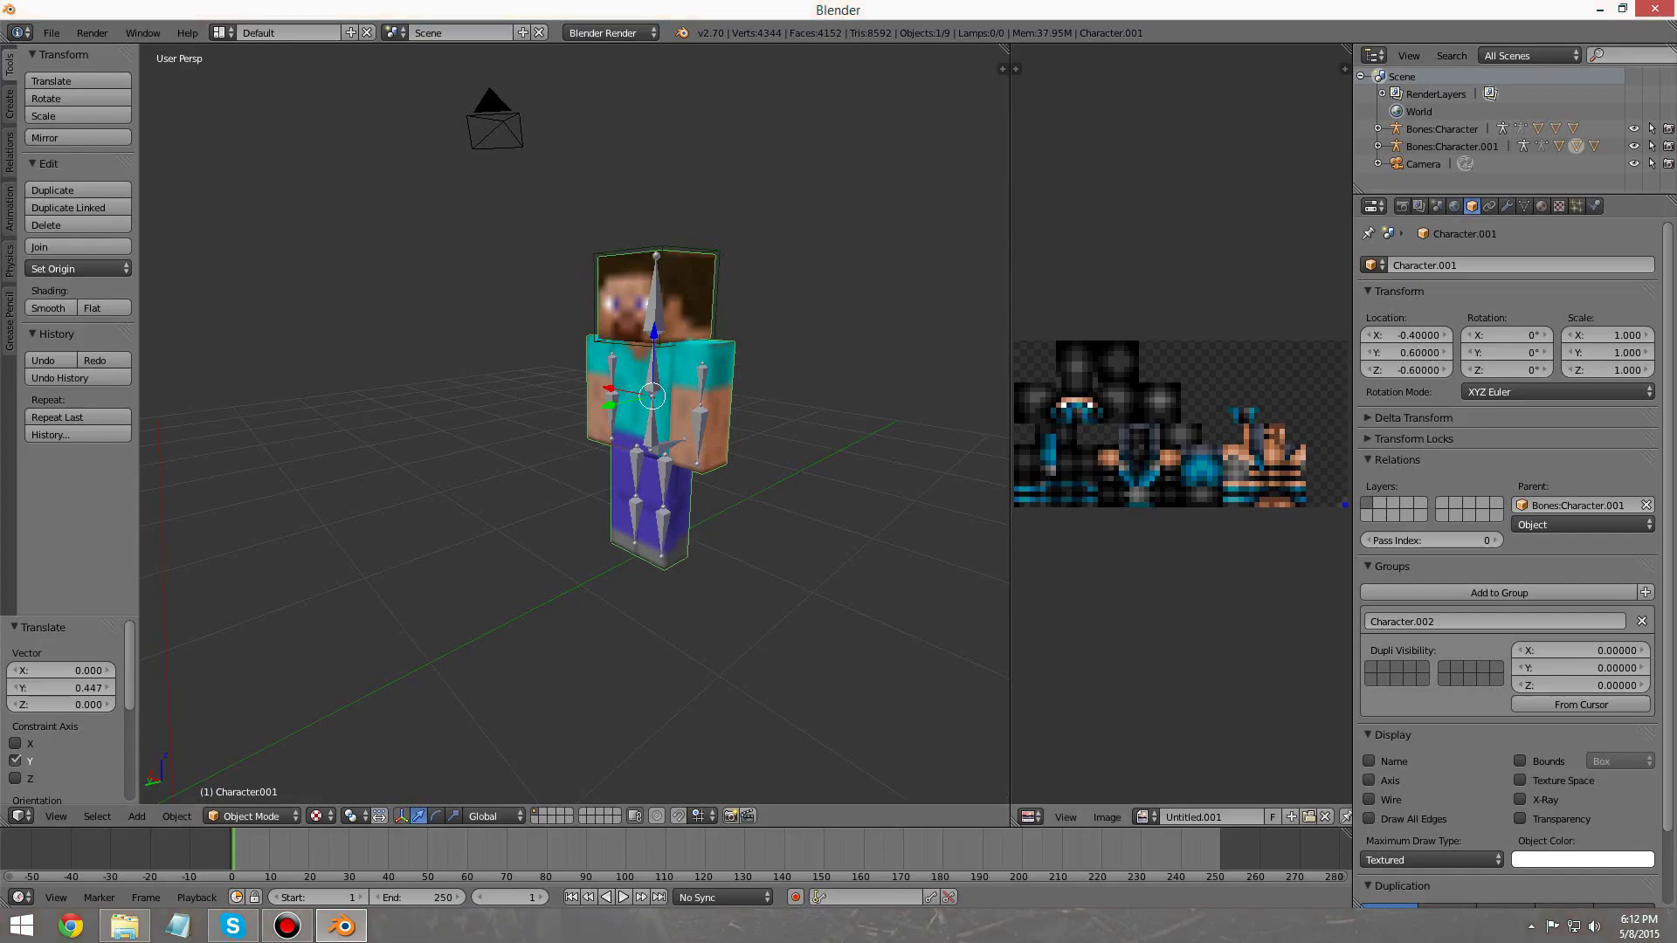
Step: In Edit Mode, select the whole Steve mesh, assign the Untitled.001 image to its UVs, and return to Object Mode
{"action": "left_click", "coordinate": [252, 816]}
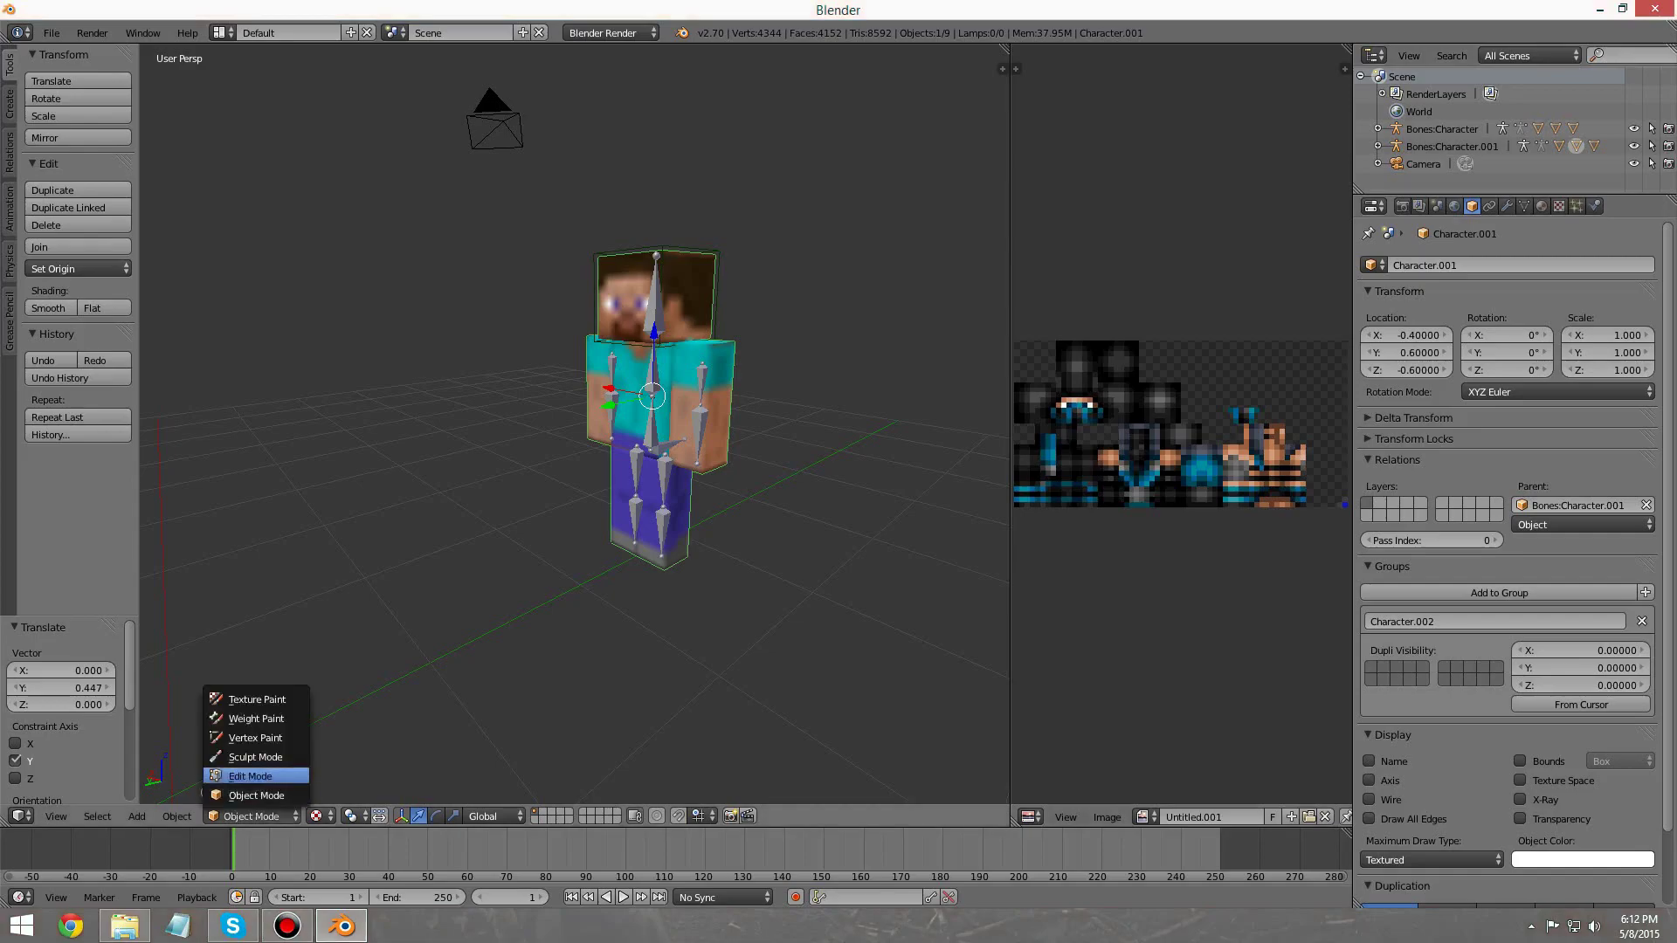
{"action": "left_click", "coordinate": [249, 775]}
{"action": "key", "text": "a"}
{"action": "key", "text": "a"}
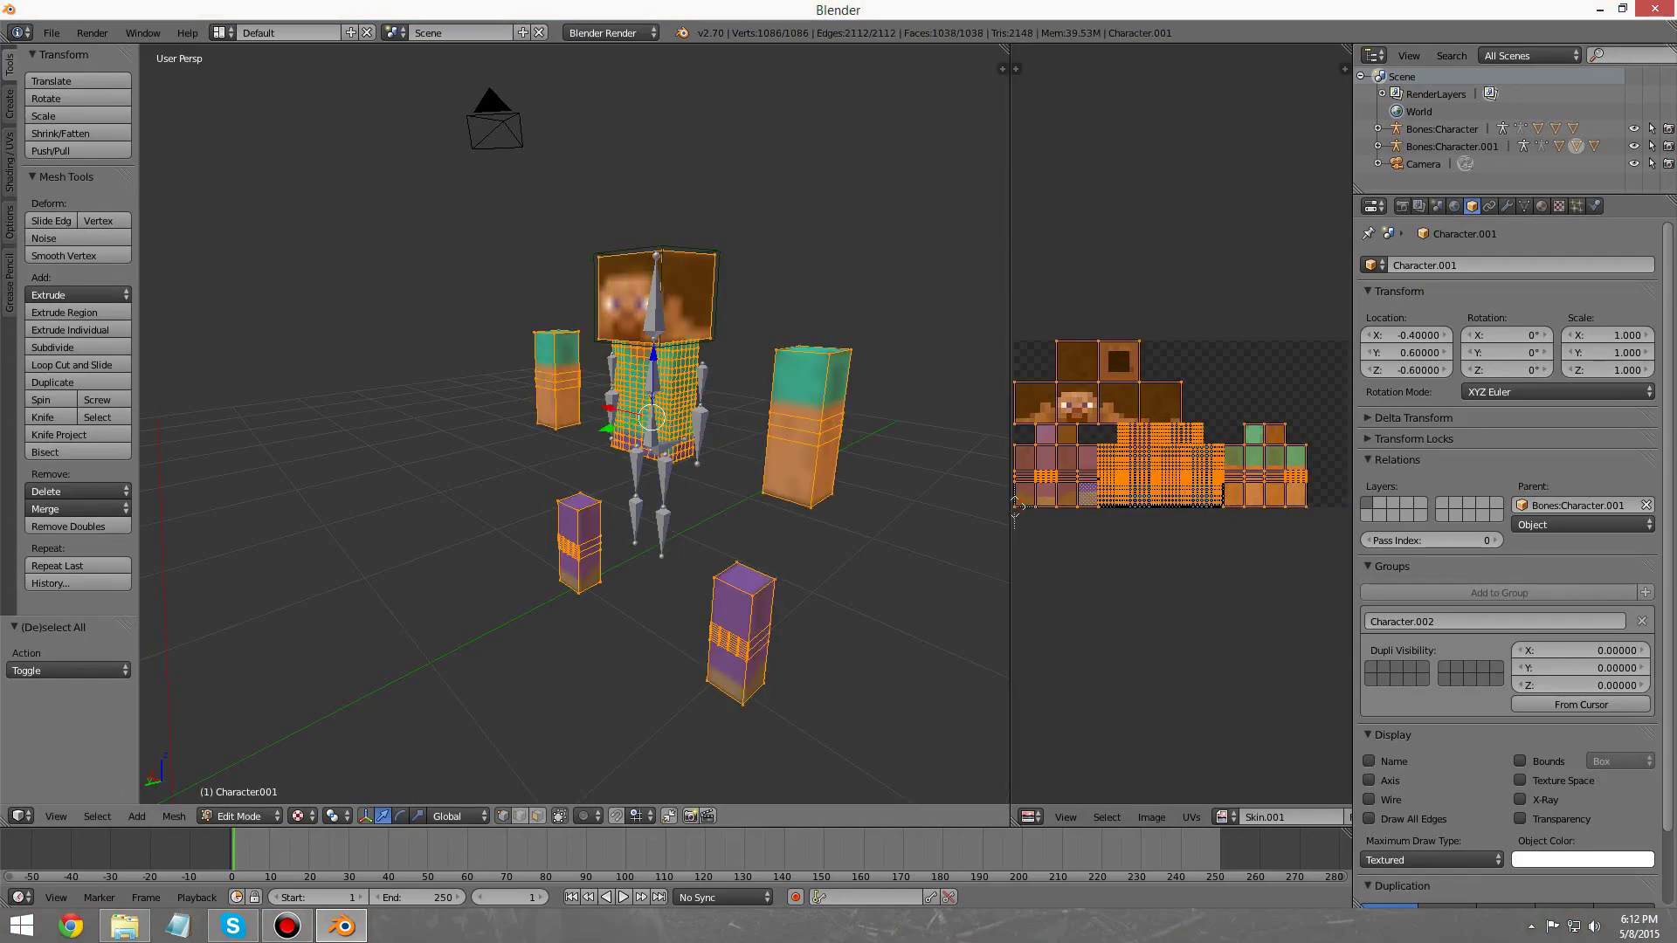
{"action": "left_click", "coordinate": [1222, 817]}
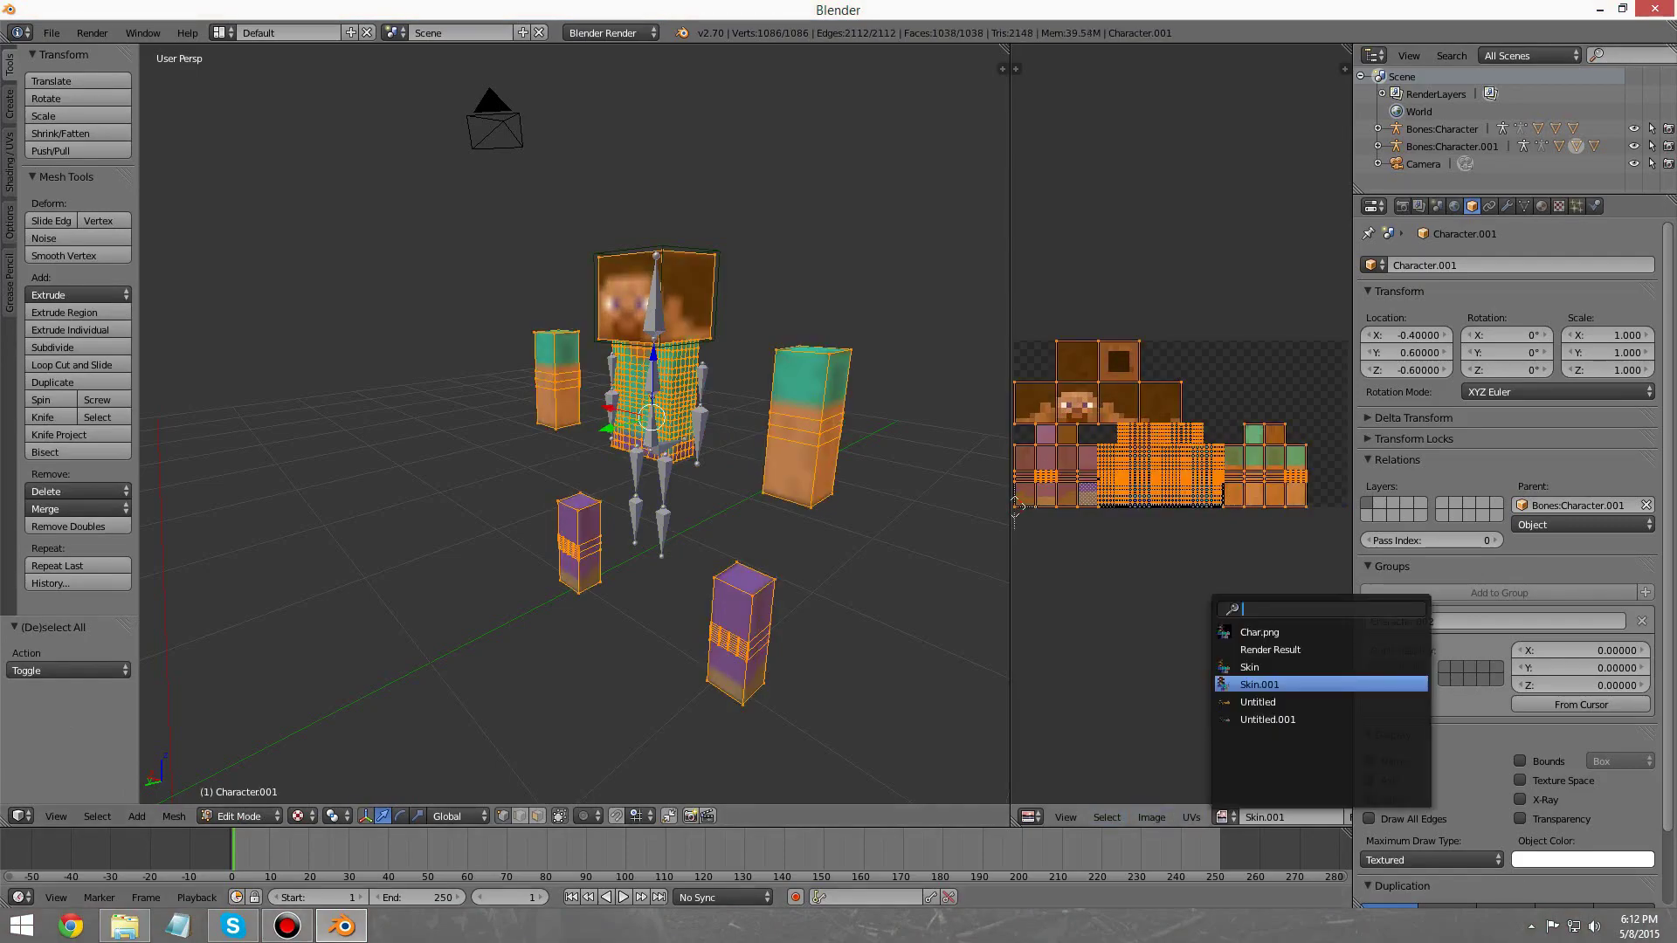
{"action": "left_click", "coordinate": [1266, 712]}
{"action": "mouse_move", "coordinate": [699, 436]}
{"action": "middle_mouse_down"}
{"action": "mouse_move", "coordinate": [773, 432]}
{"action": "mouse_move", "coordinate": [717, 456]}
{"action": "middle_mouse_up"}
{"action": "left_click", "coordinate": [244, 816]}
{"action": "left_click", "coordinate": [245, 795]}
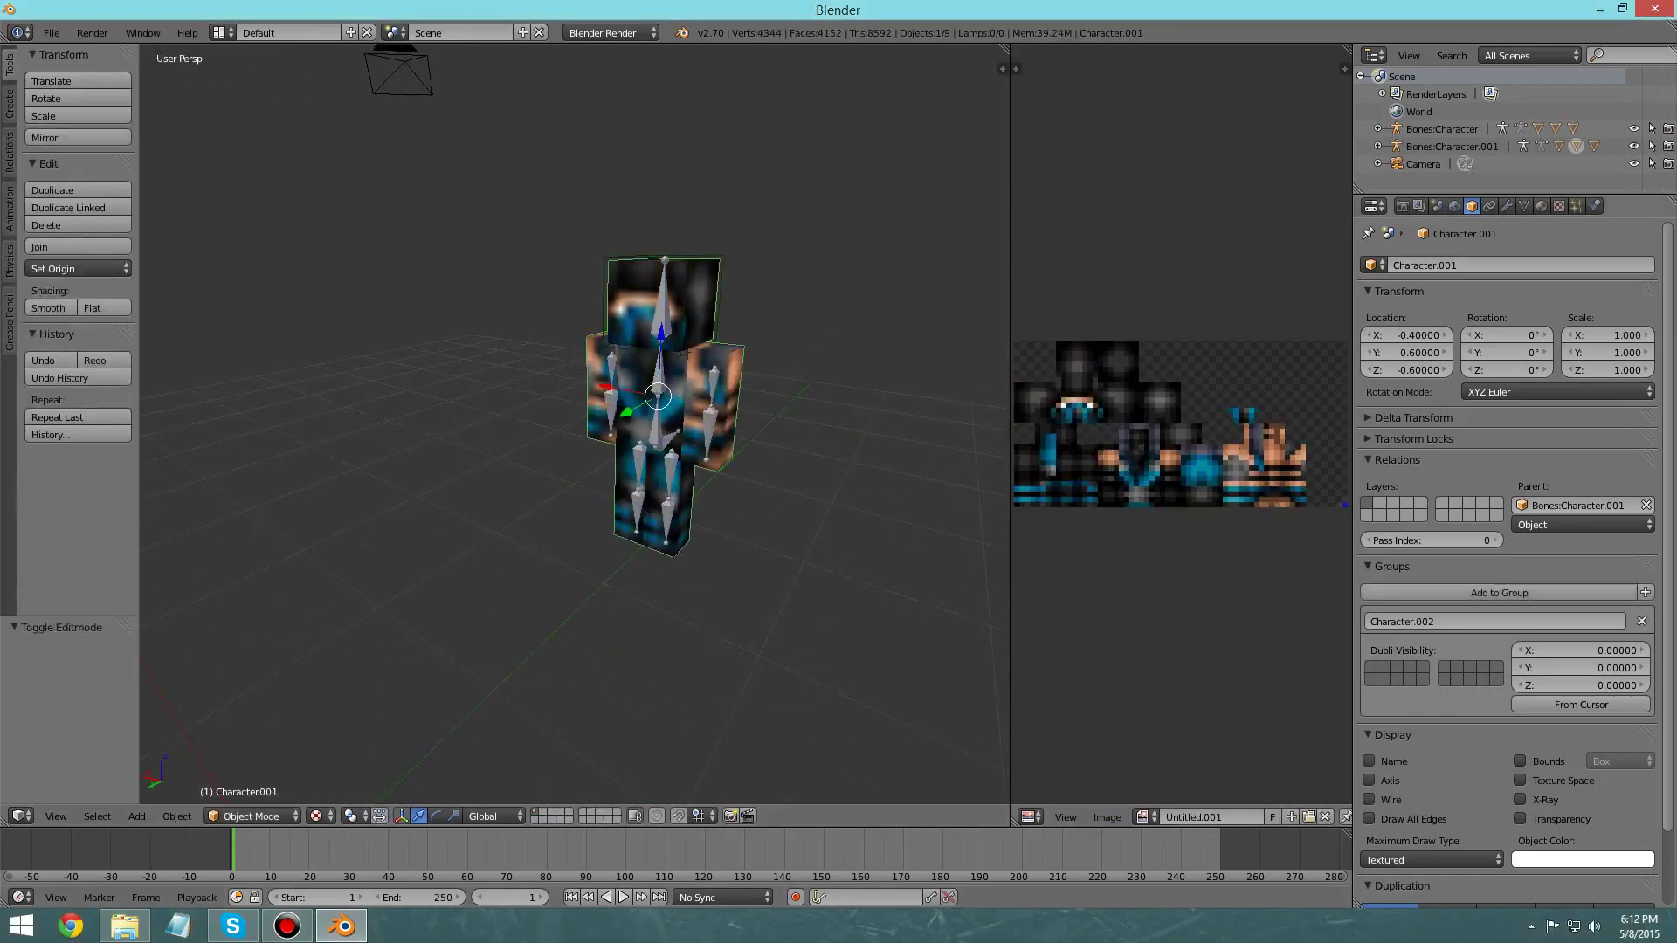
Step: Assign the Untitled.001 image (SubZero.png) to the Sub-Zero character's material texture in place of Skin.001
{"action": "left_click", "coordinate": [1560, 206]}
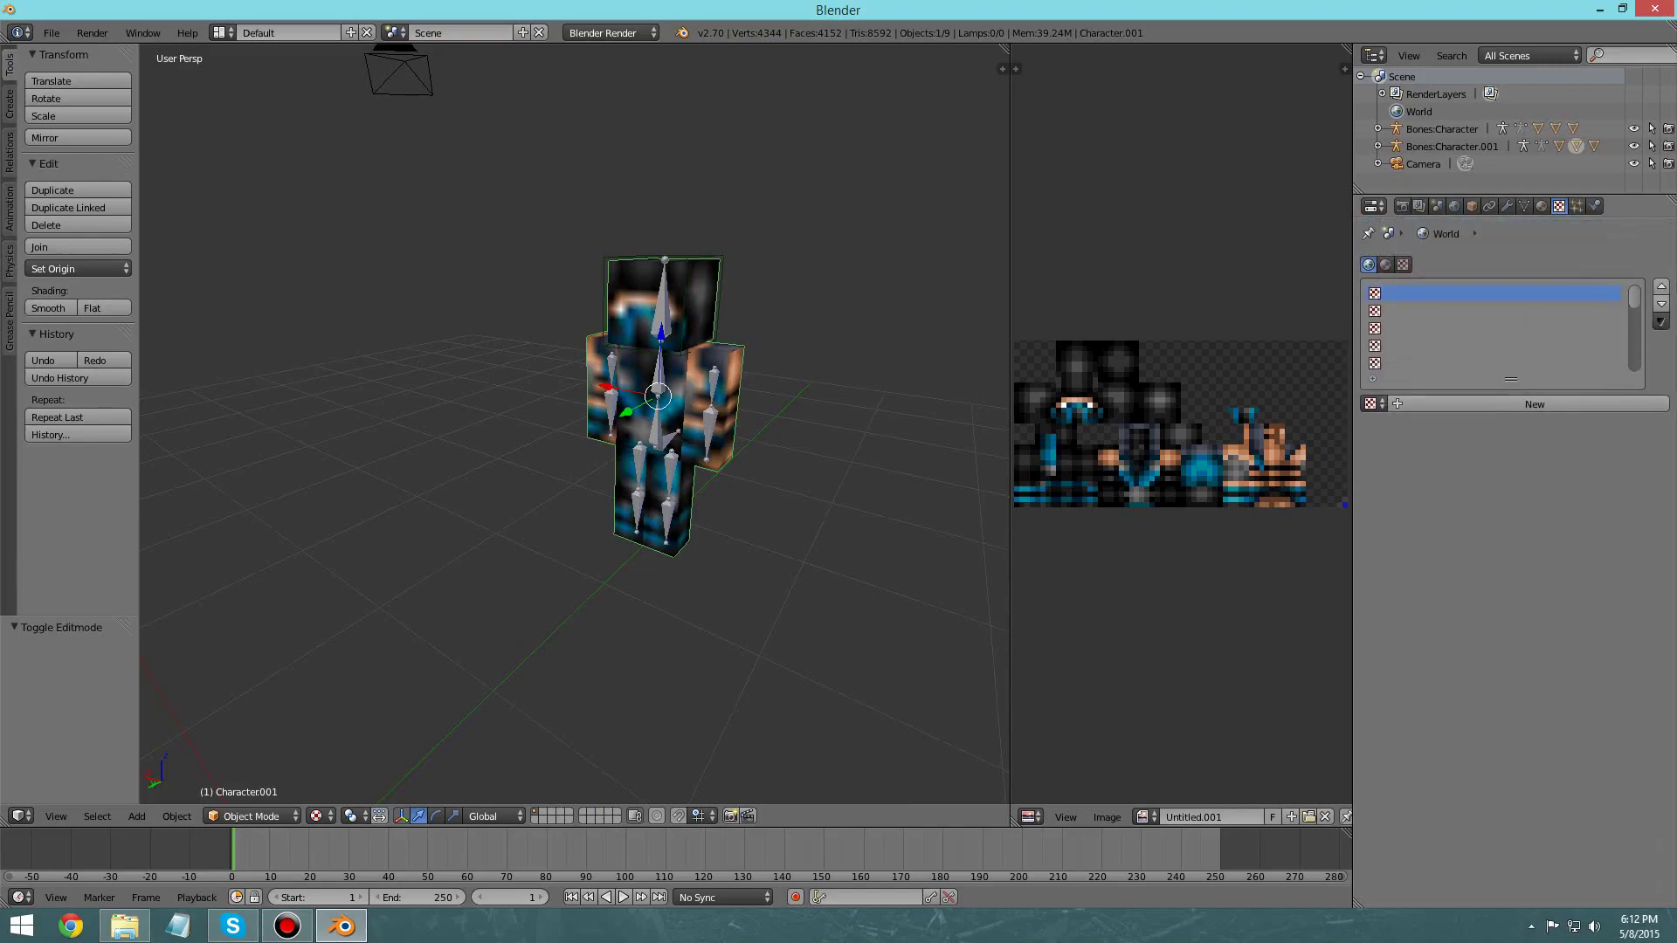
{"action": "left_click", "coordinate": [1385, 264]}
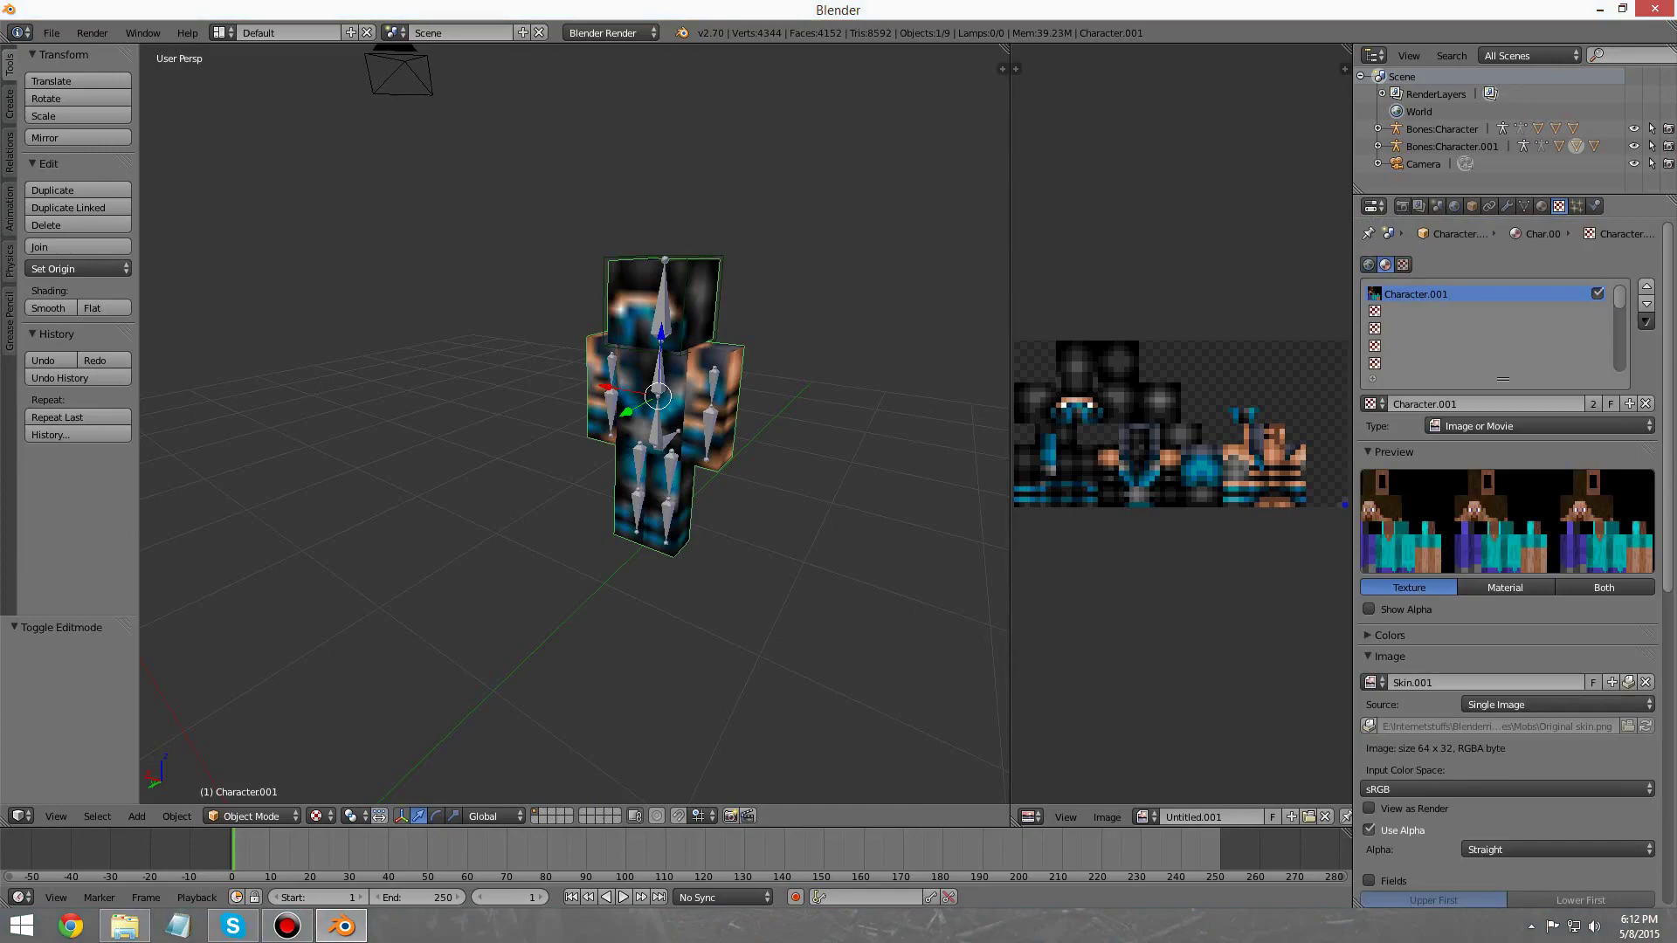
{"action": "scroll", "coordinate": [1508, 559], "scroll_direction": "down", "scroll_amount": 6}
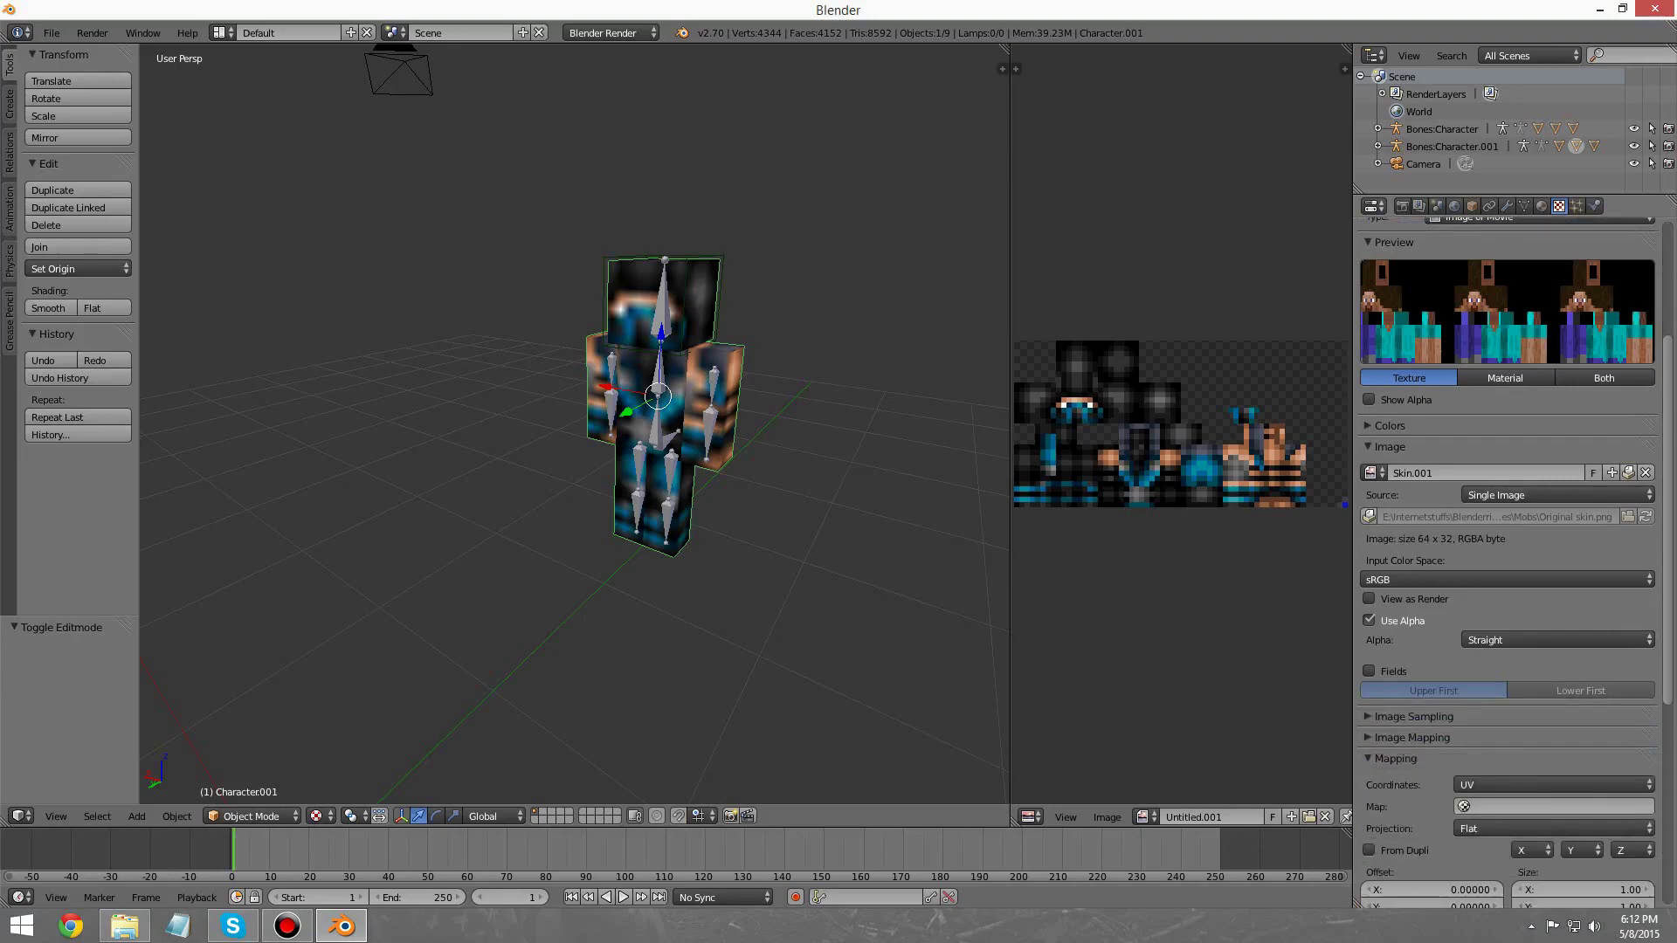
{"action": "scroll", "coordinate": [1509, 559], "scroll_direction": "up", "scroll_amount": 4}
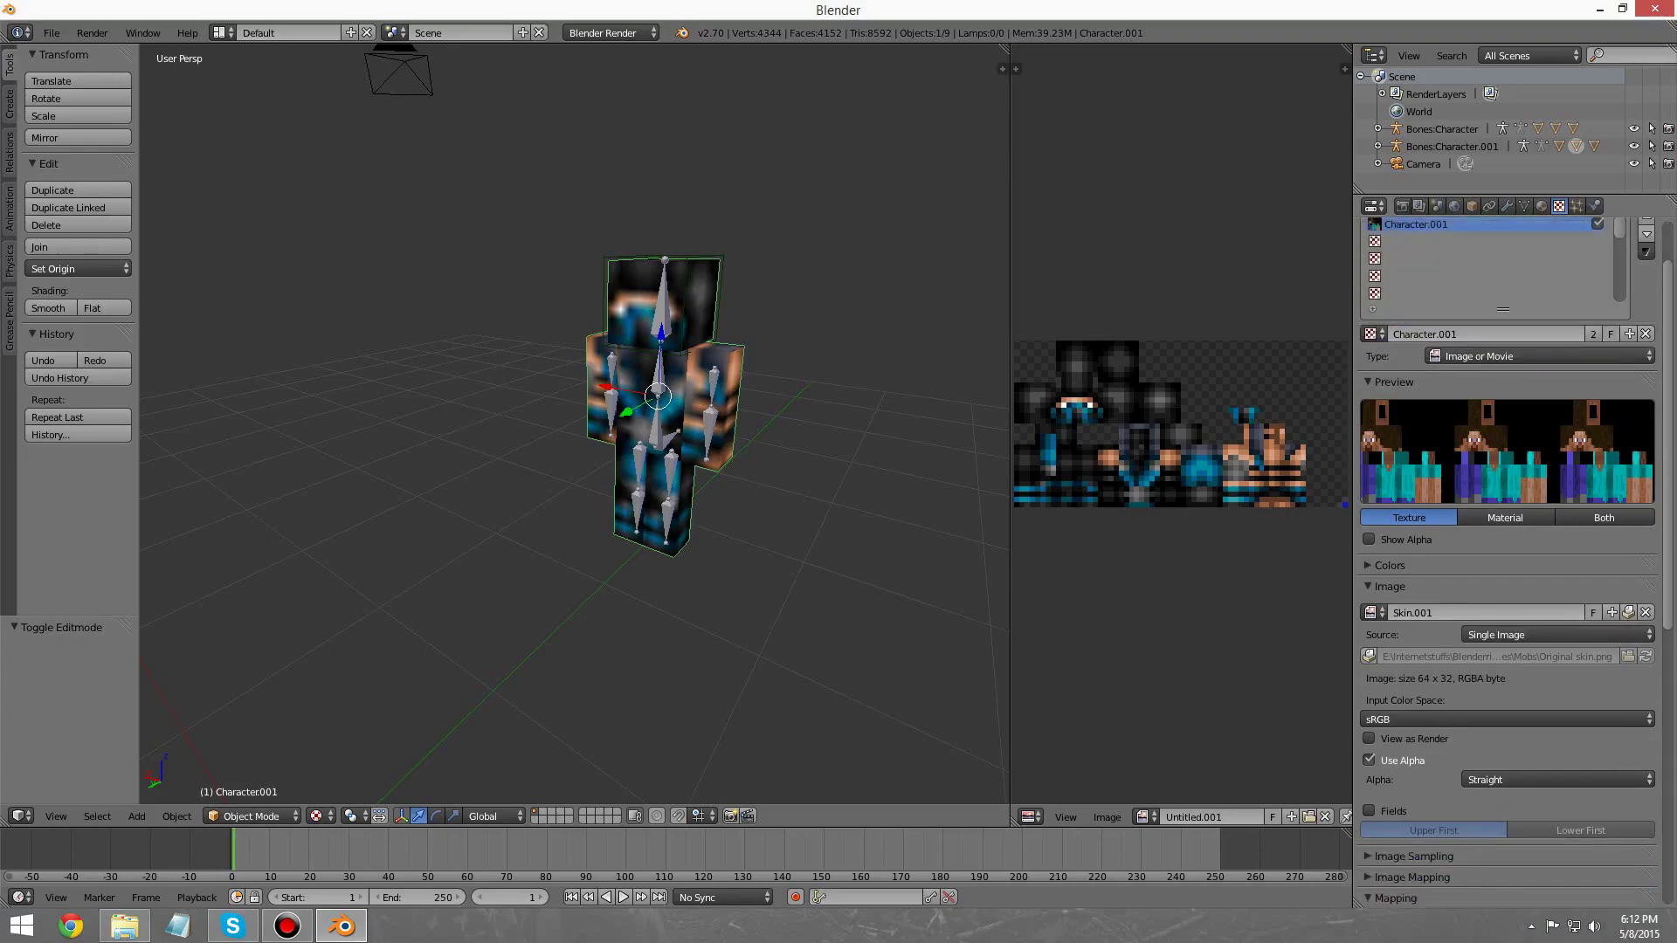
{"action": "scroll", "coordinate": [1485, 559], "scroll_direction": "down", "scroll_amount": 1}
{"action": "left_click", "coordinate": [1370, 577]}
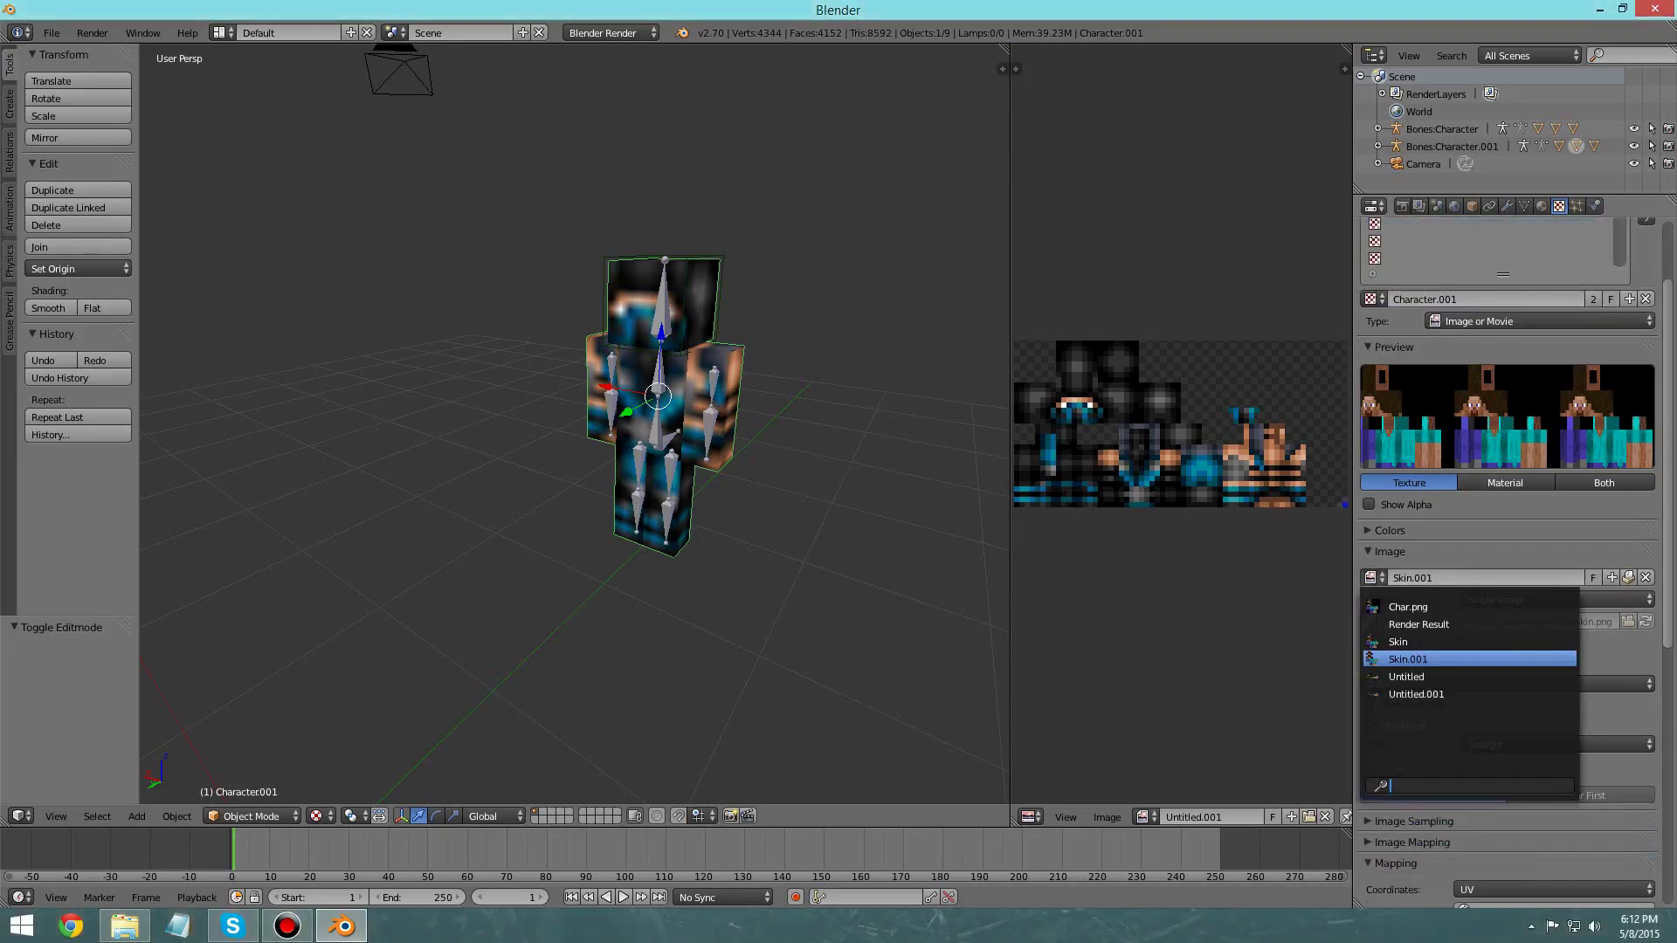
{"action": "left_click", "coordinate": [1417, 693]}
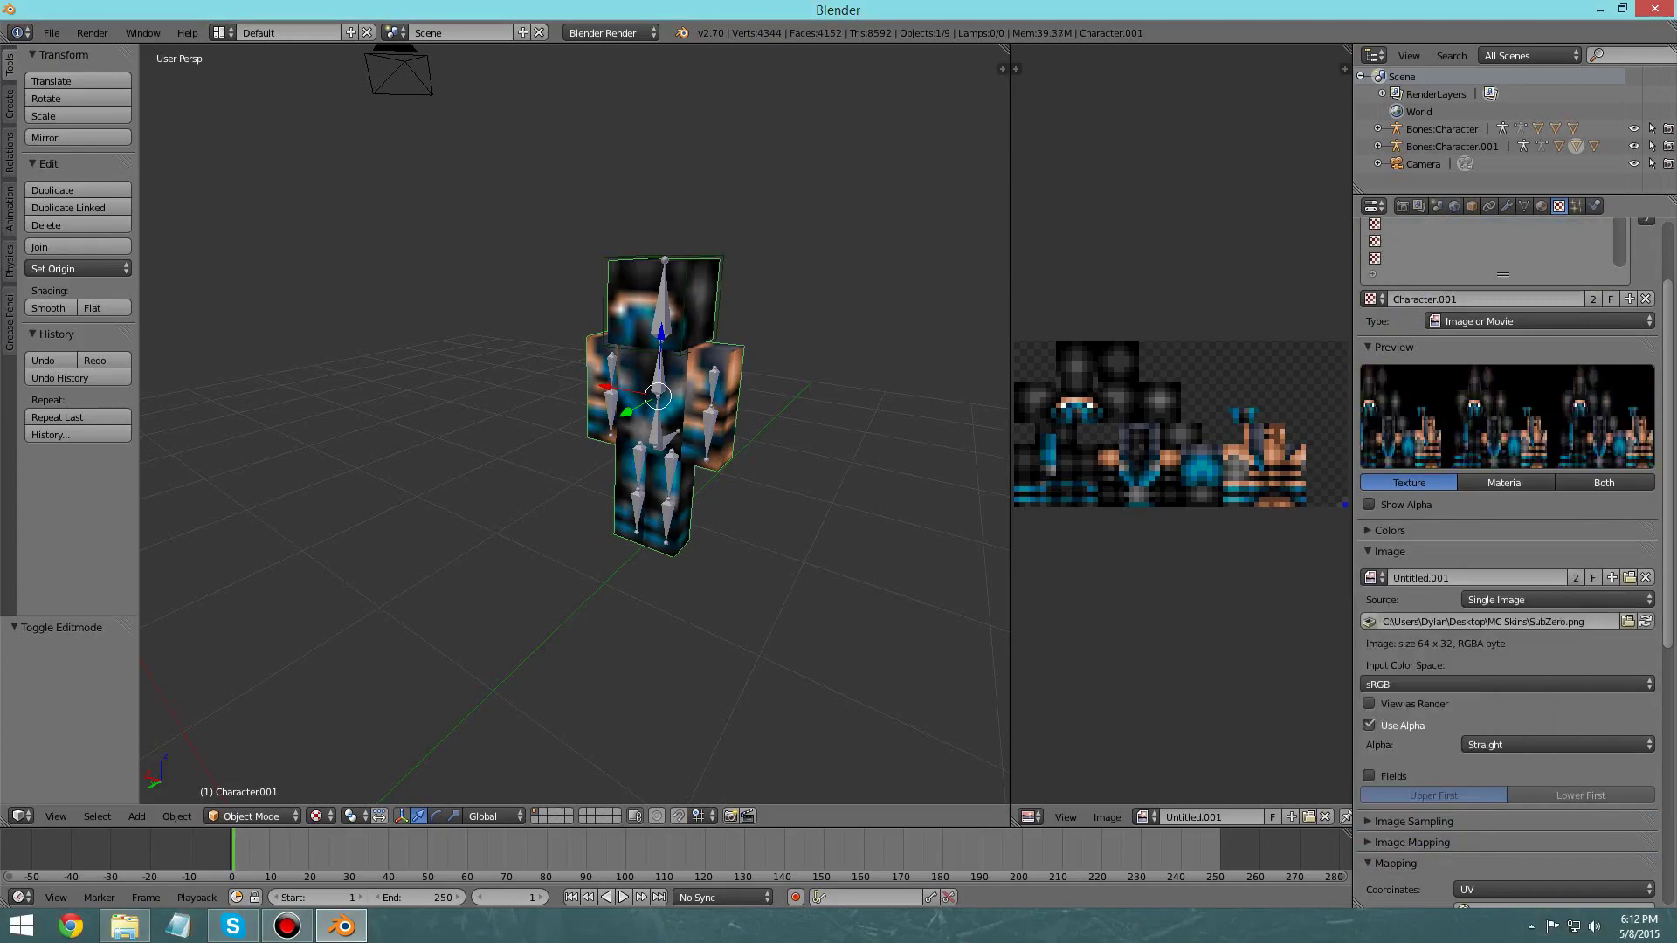
Step: Render the current frame to check both character skins, and return to the 3D view
{"action": "scroll", "coordinate": [575, 424], "scroll_direction": "down", "scroll_amount": 6}
{"action": "middle_click_drag", "start_coordinate": [611, 425], "coordinate": [533, 423]}
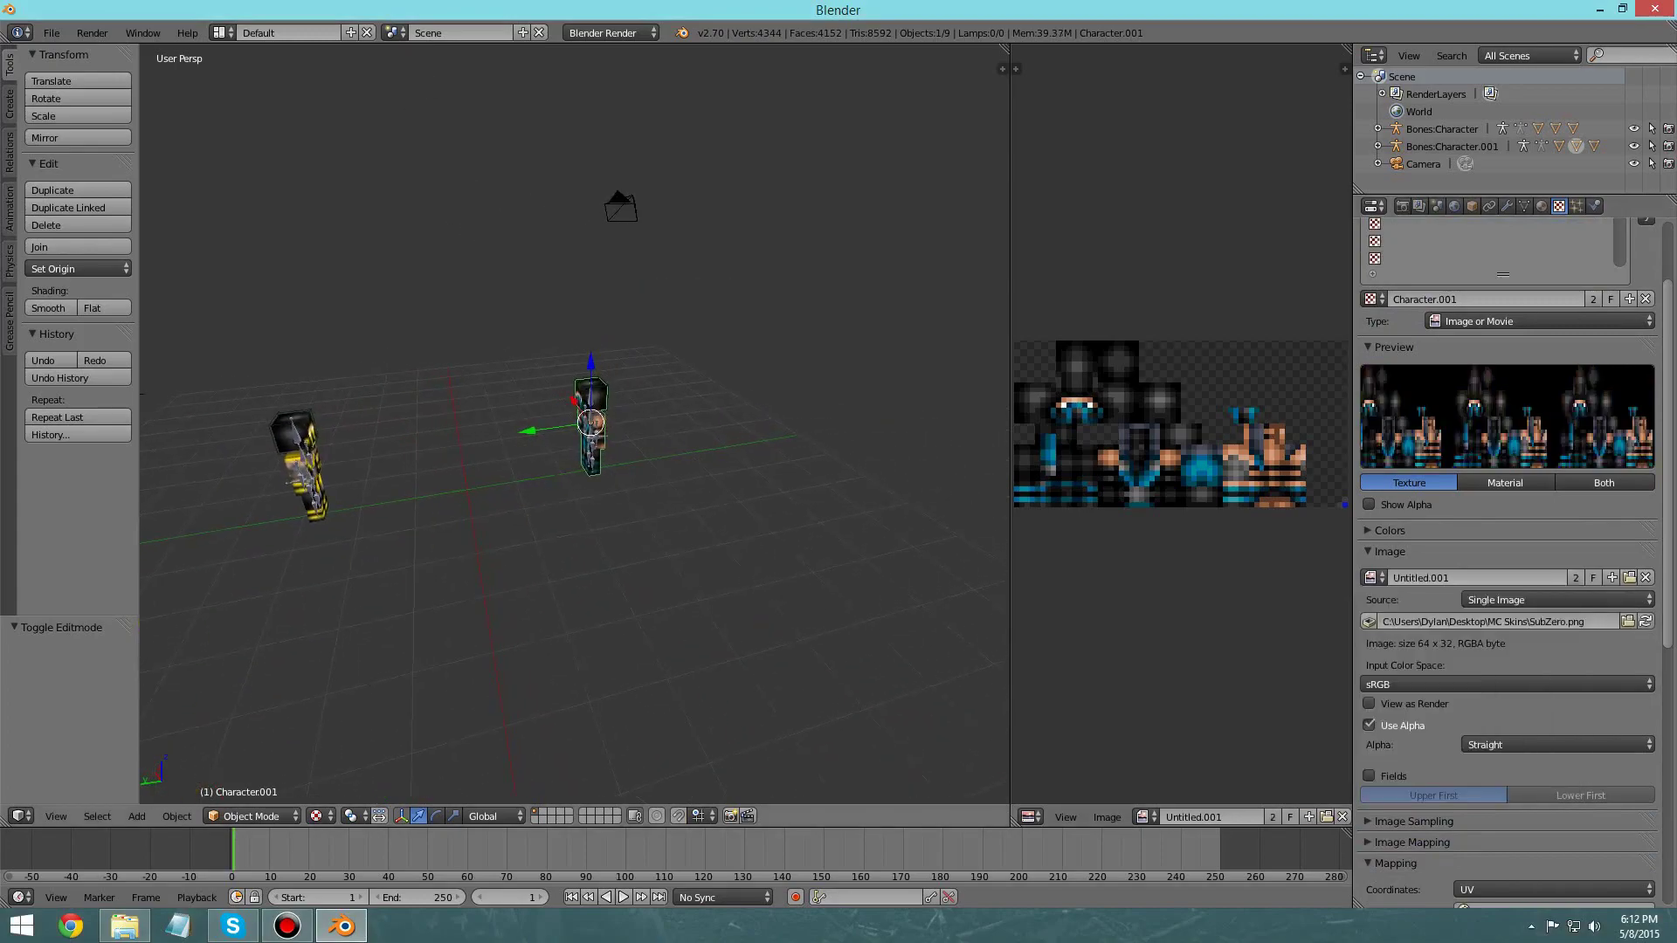
{"action": "left_click", "coordinate": [92, 32]}
{"action": "left_click", "coordinate": [114, 53]}
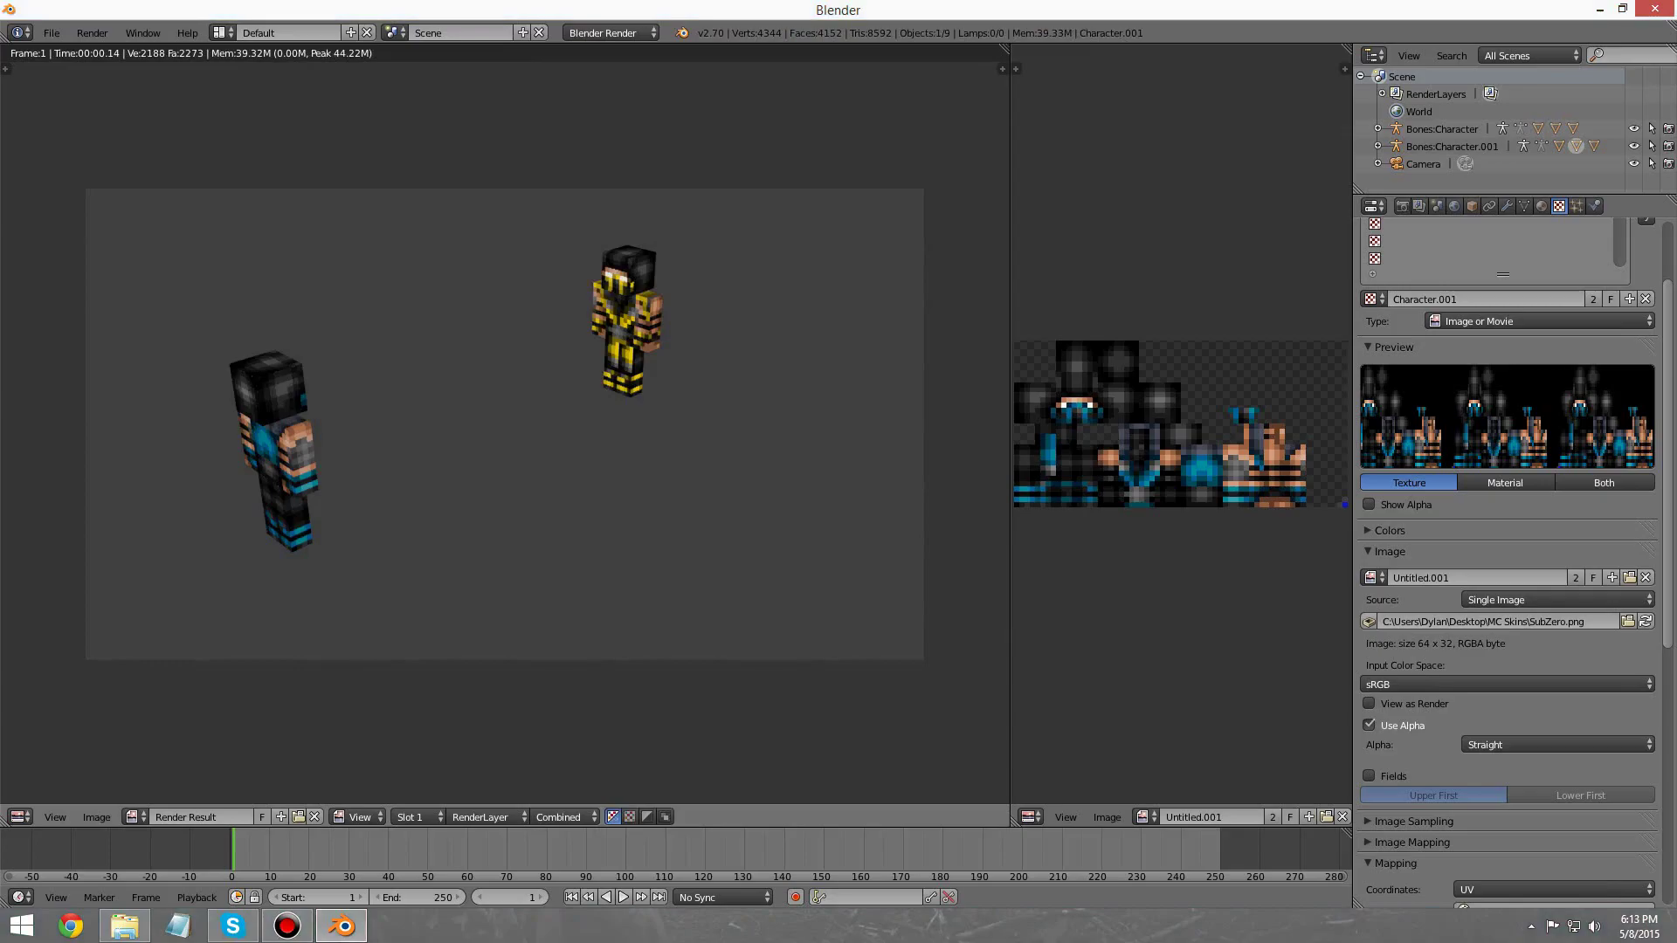
{"action": "key", "text": "Escape"}
Step: Append the Stone object from Minecraft_Blocks_Rig.blend in the Minecraft Internal rigs folder
{"action": "middle_click_drag", "start_coordinate": [577, 437], "coordinate": [533, 419]}
{"action": "scroll", "coordinate": [454, 426], "scroll_direction": "up", "scroll_amount": 4}
{"action": "middle_click_drag", "start_coordinate": [699, 367], "coordinate": [726, 358]}
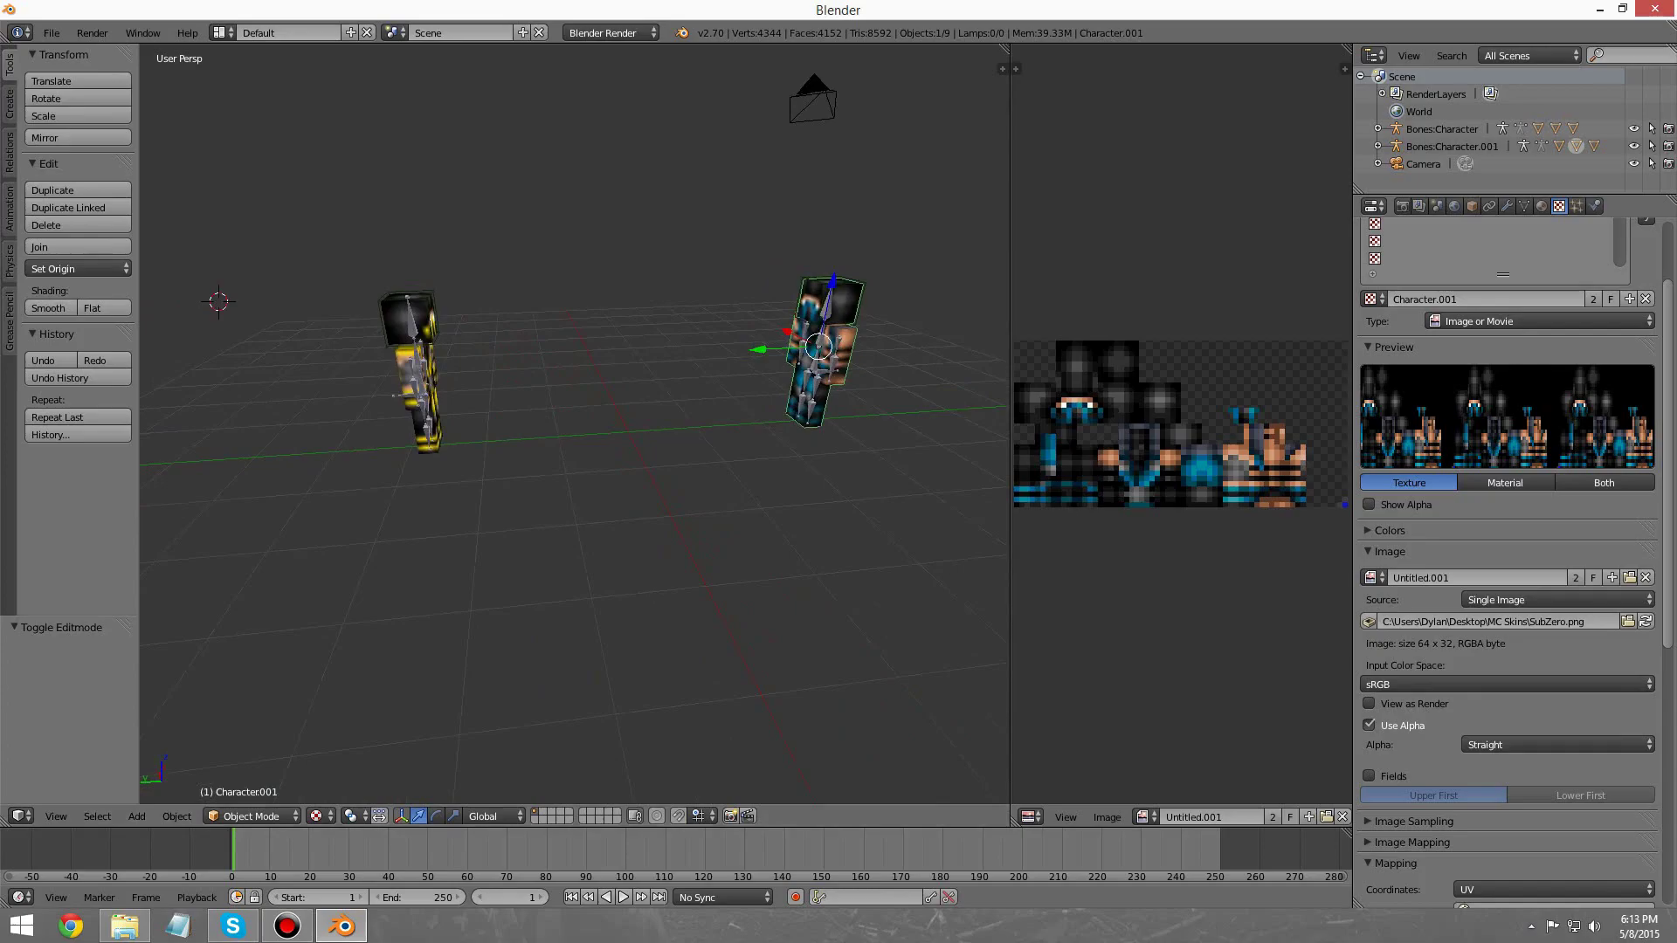
{"action": "left_click", "coordinate": [52, 33]}
{"action": "left_click", "coordinate": [207, 304]}
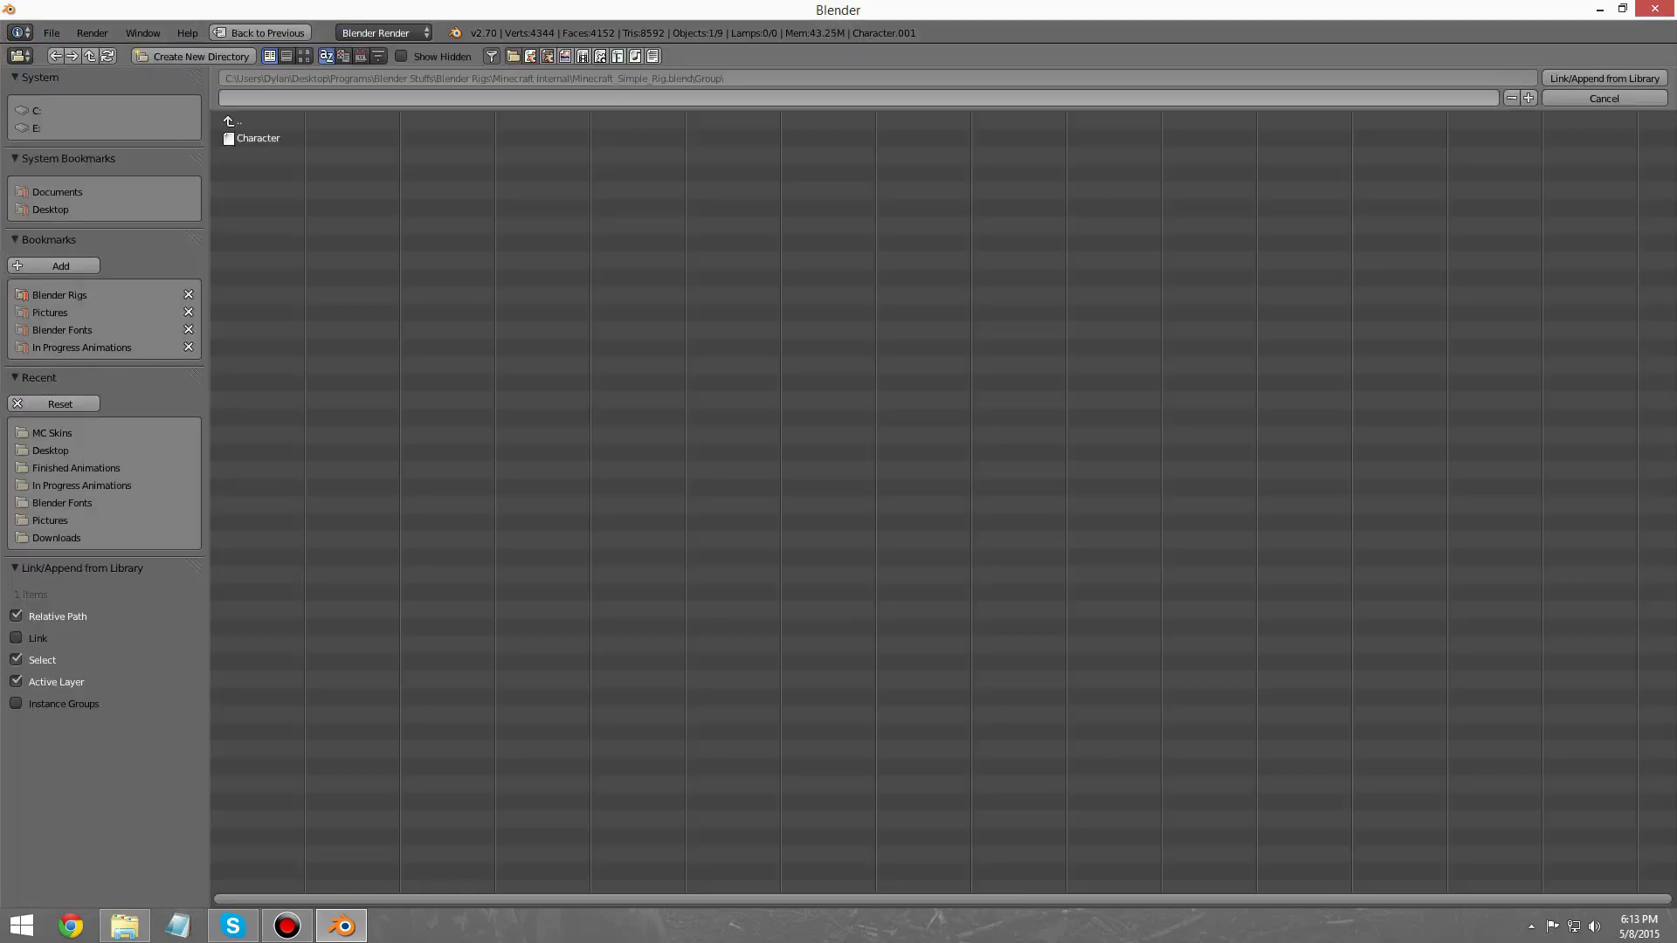
{"action": "left_click", "coordinate": [274, 173]}
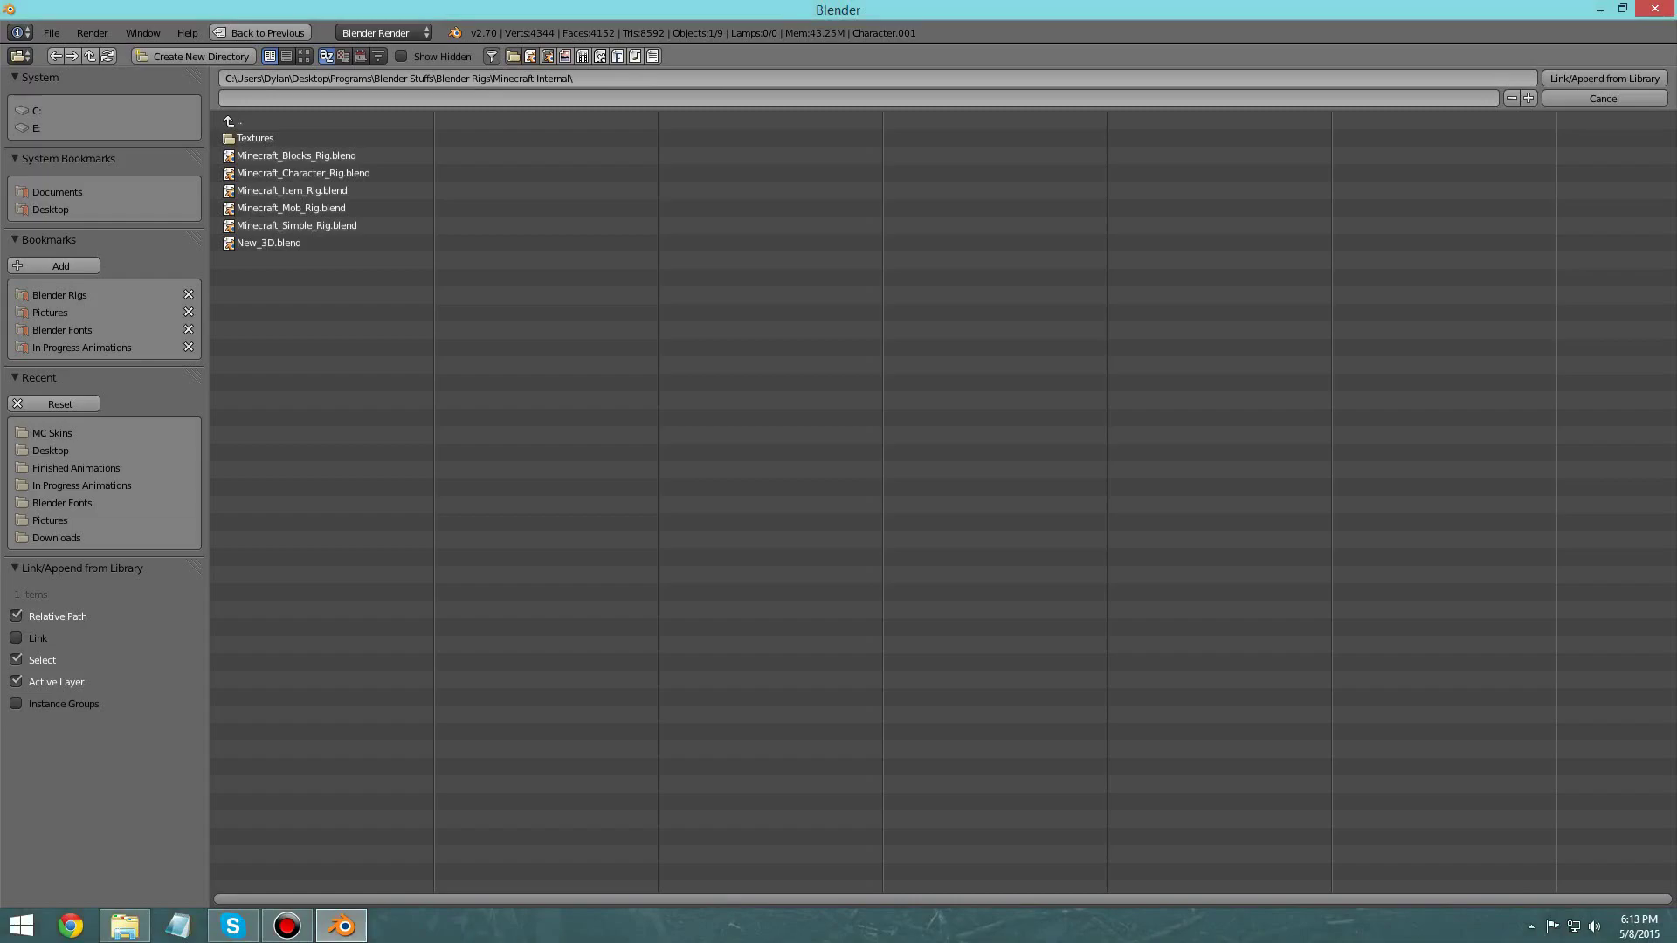
{"action": "left_click", "coordinate": [296, 155]}
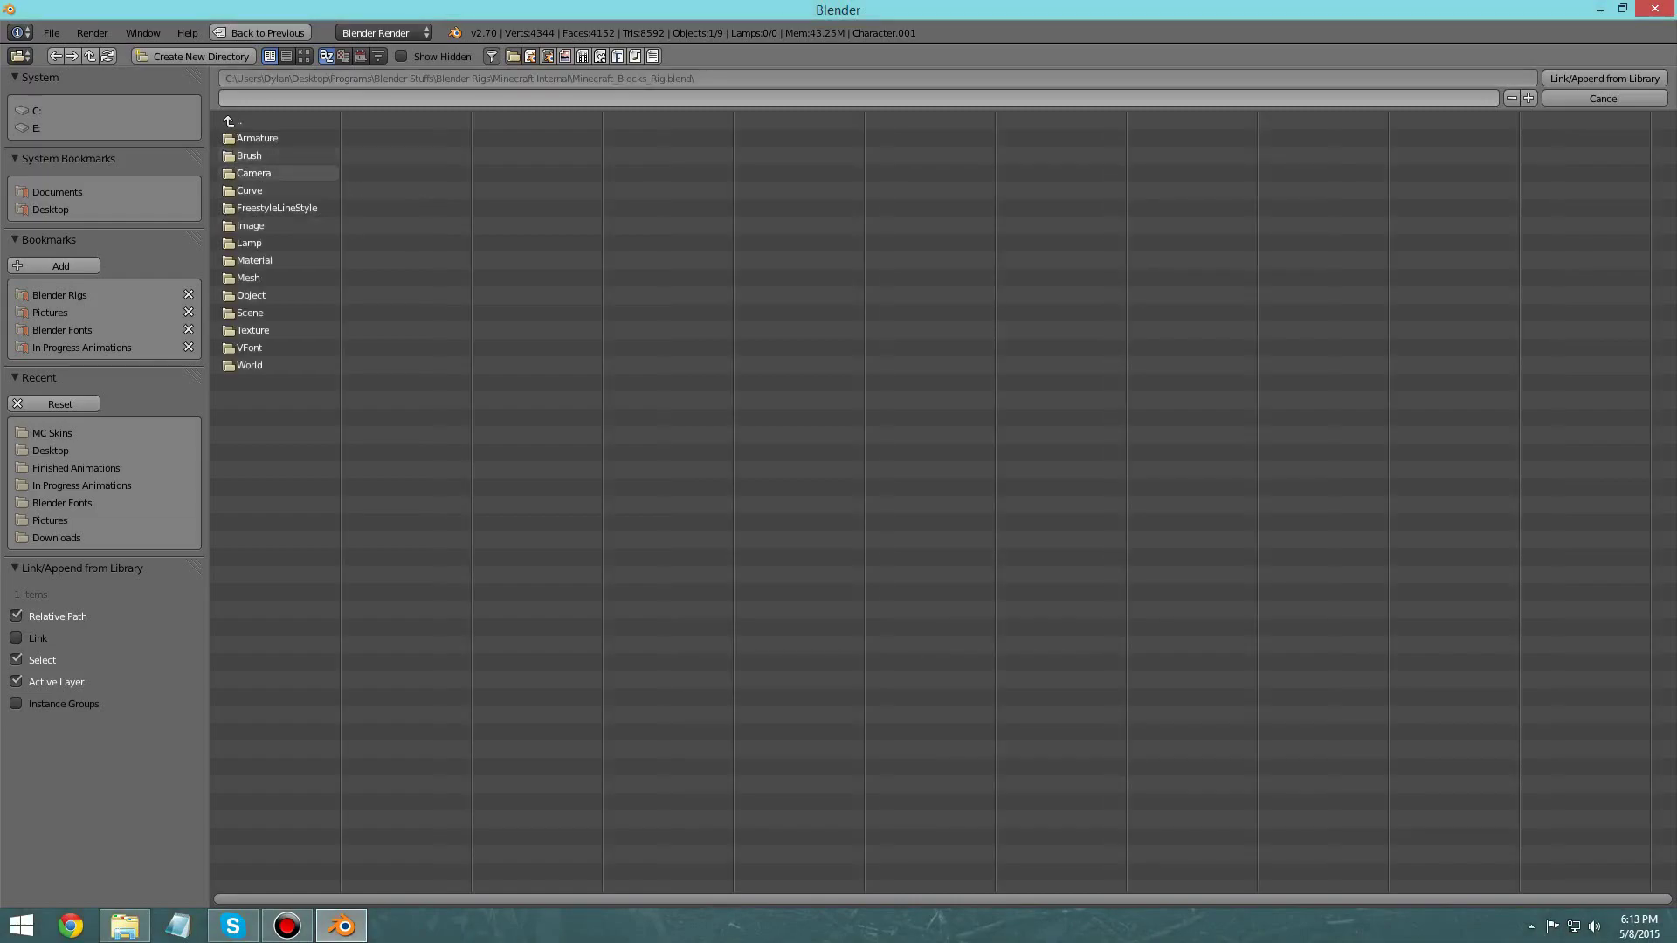
{"action": "left_click", "coordinate": [251, 295]}
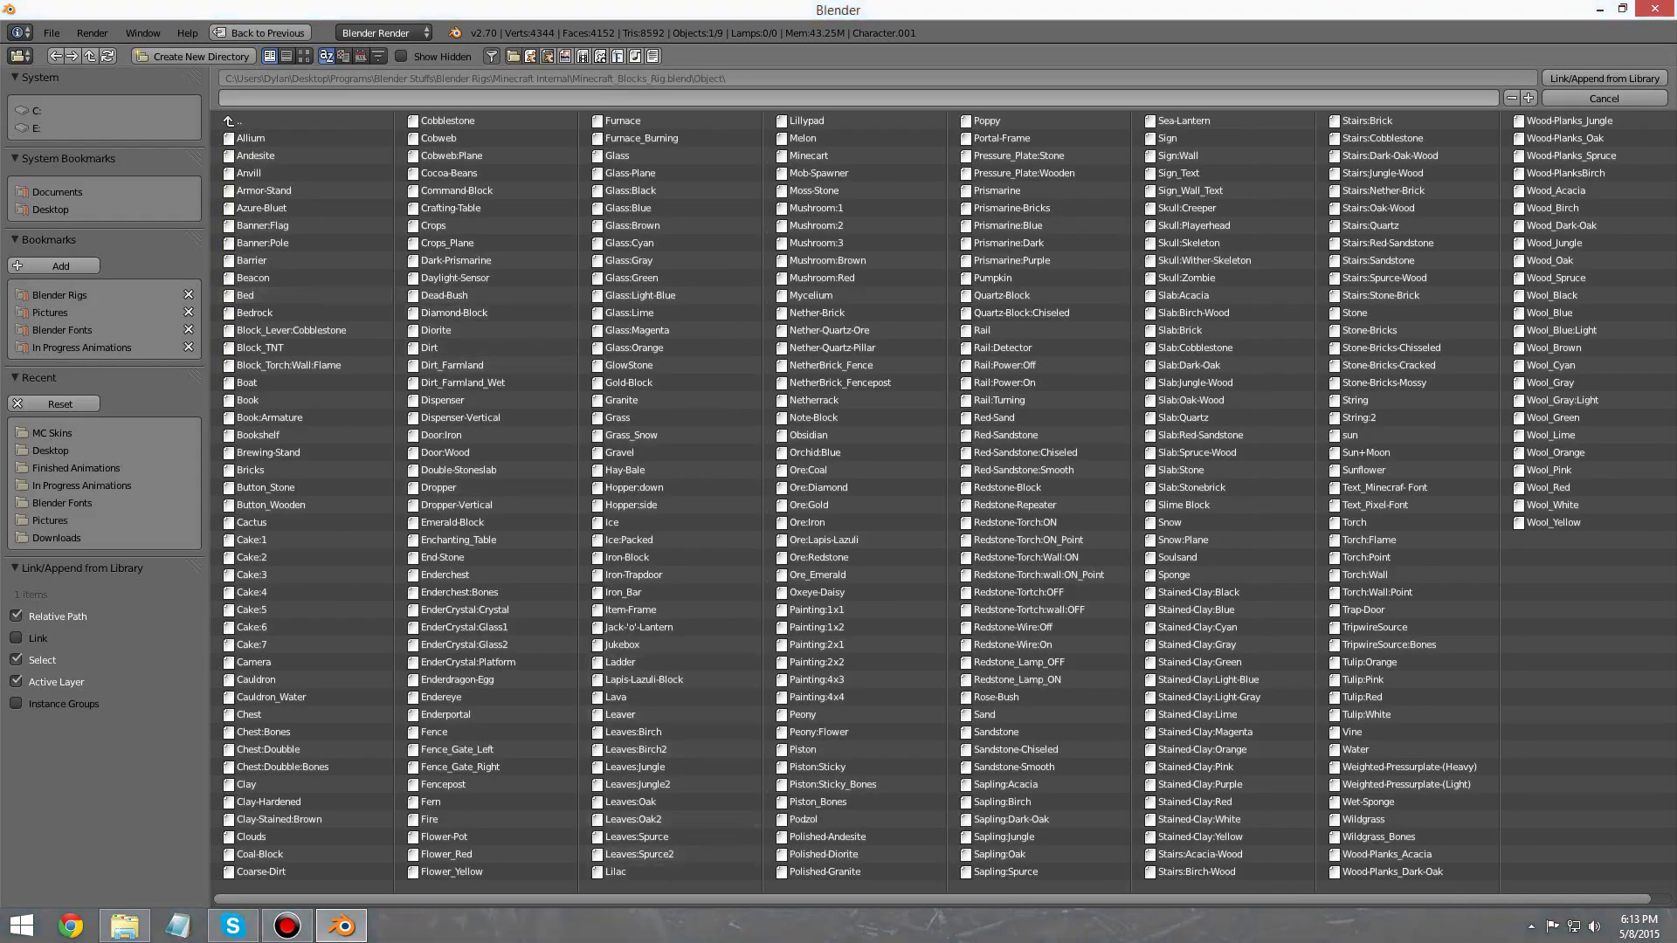
{"action": "scroll", "coordinate": [941, 509], "scroll_direction": "down", "scroll_amount": 1}
{"action": "scroll", "coordinate": [940, 508], "scroll_direction": "up", "scroll_amount": 1}
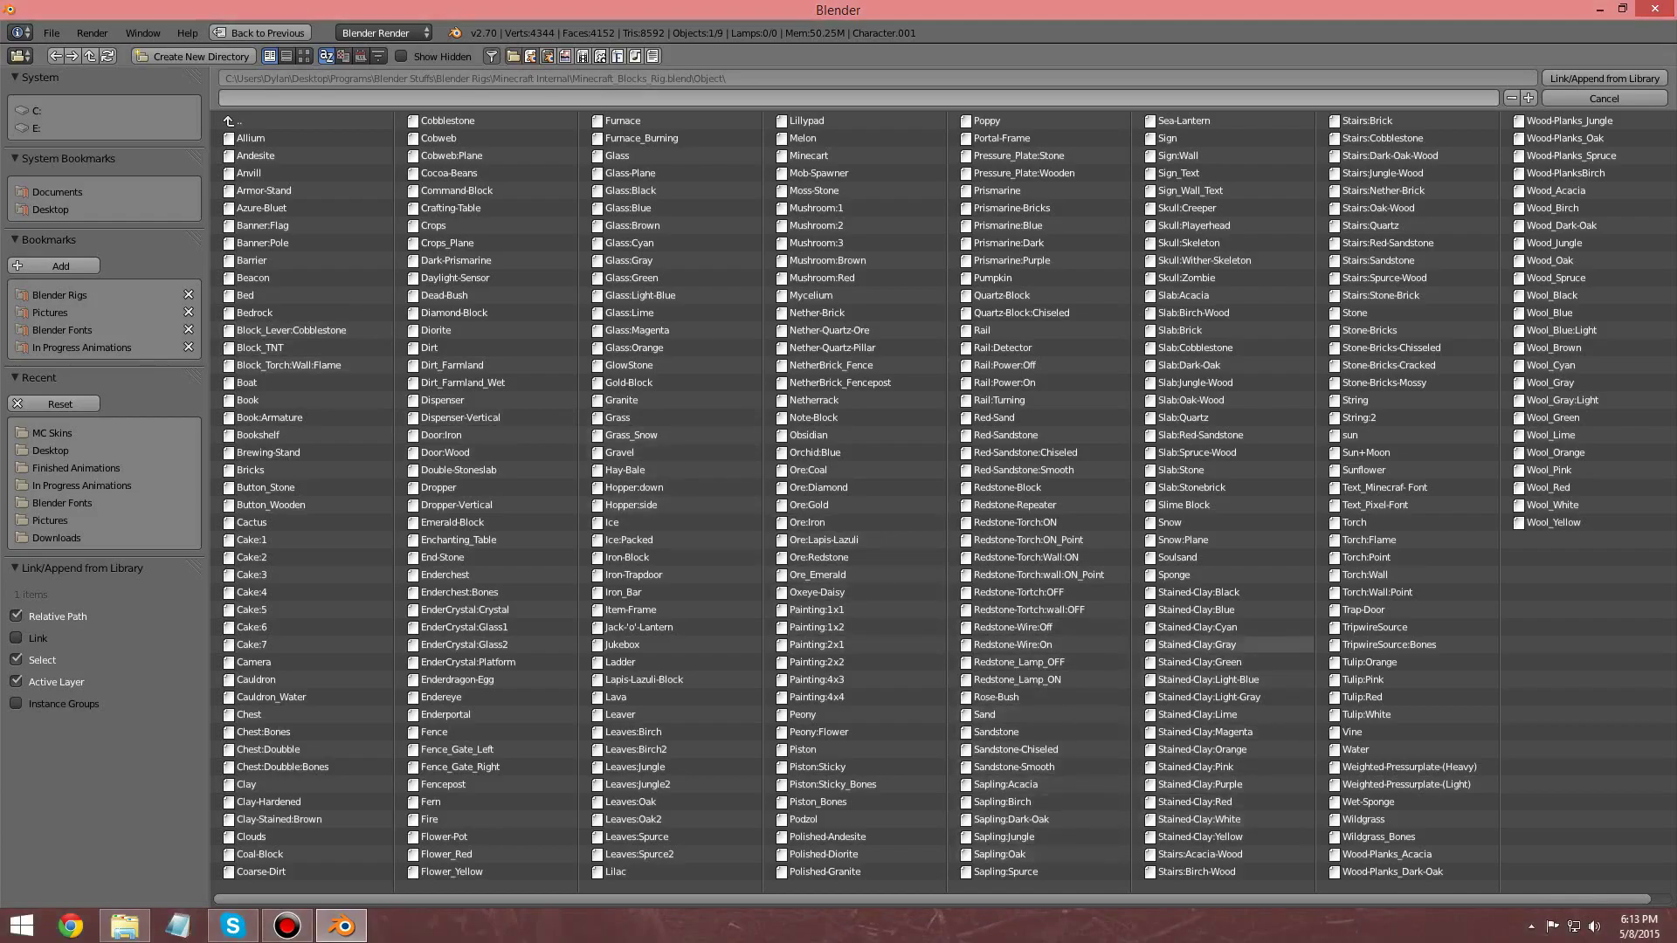
{"action": "left_click", "coordinate": [1380, 313]}
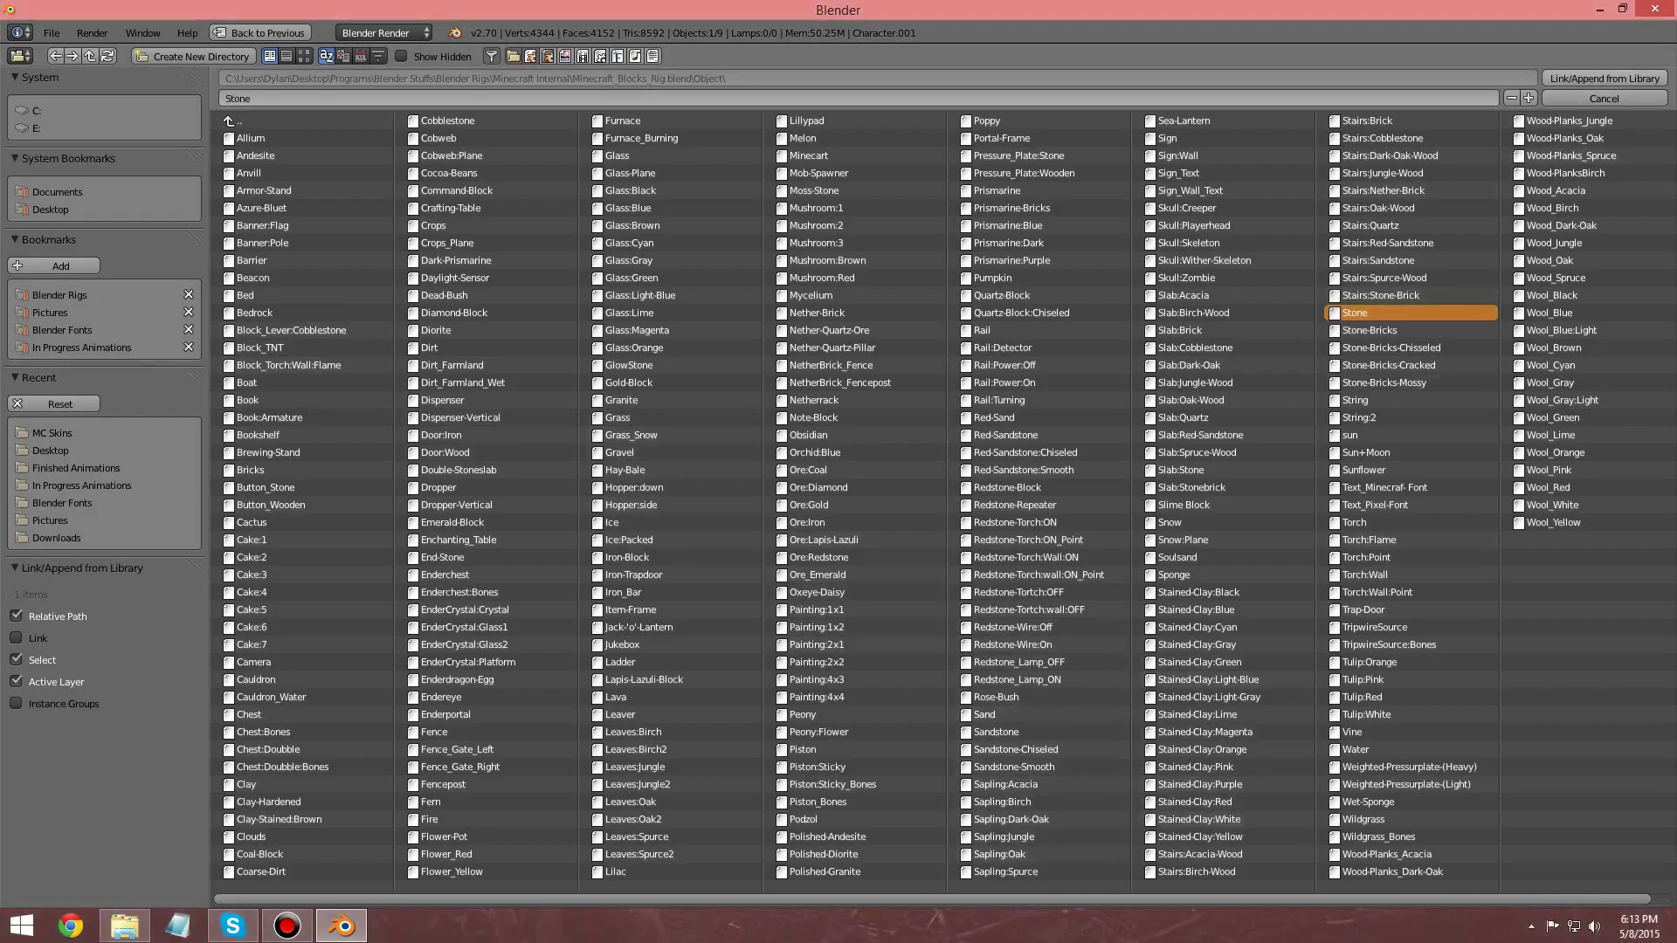
{"action": "left_click", "coordinate": [1605, 79]}
Step: Move the stone block about 0.83 units along the X axis
{"action": "middle_click_drag", "start_coordinate": [786, 367], "coordinate": [590, 411]}
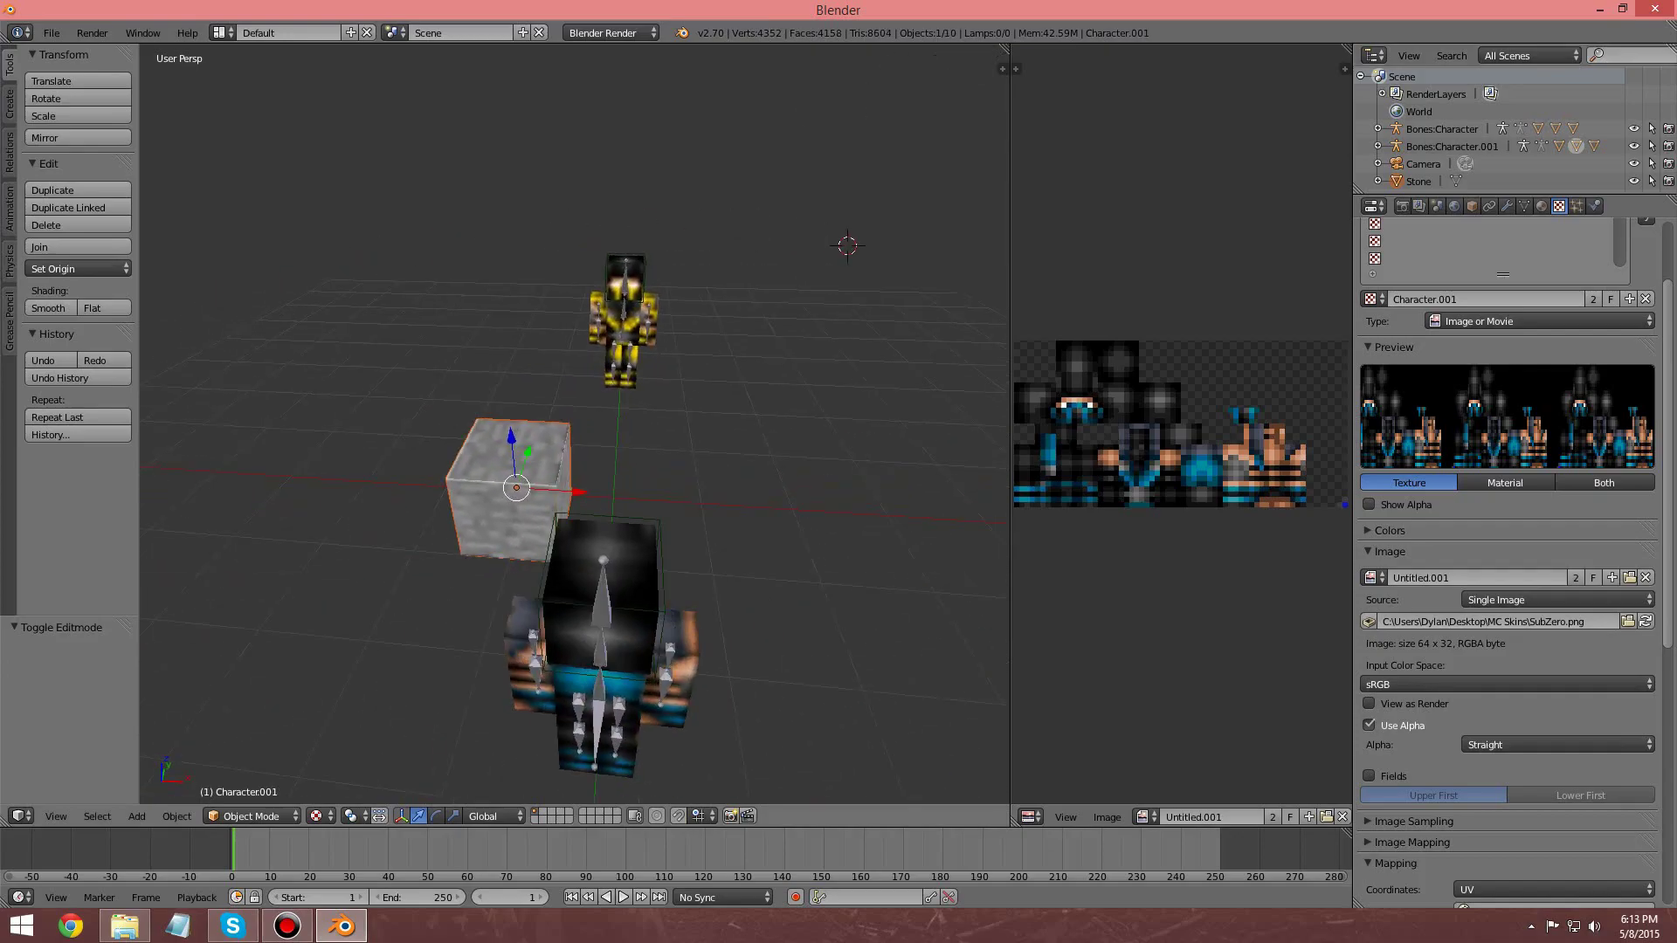
{"action": "left_click_drag", "start_coordinate": [579, 491], "coordinate": [661, 498]}
{"action": "middle_click_drag", "start_coordinate": [662, 499], "coordinate": [469, 472]}
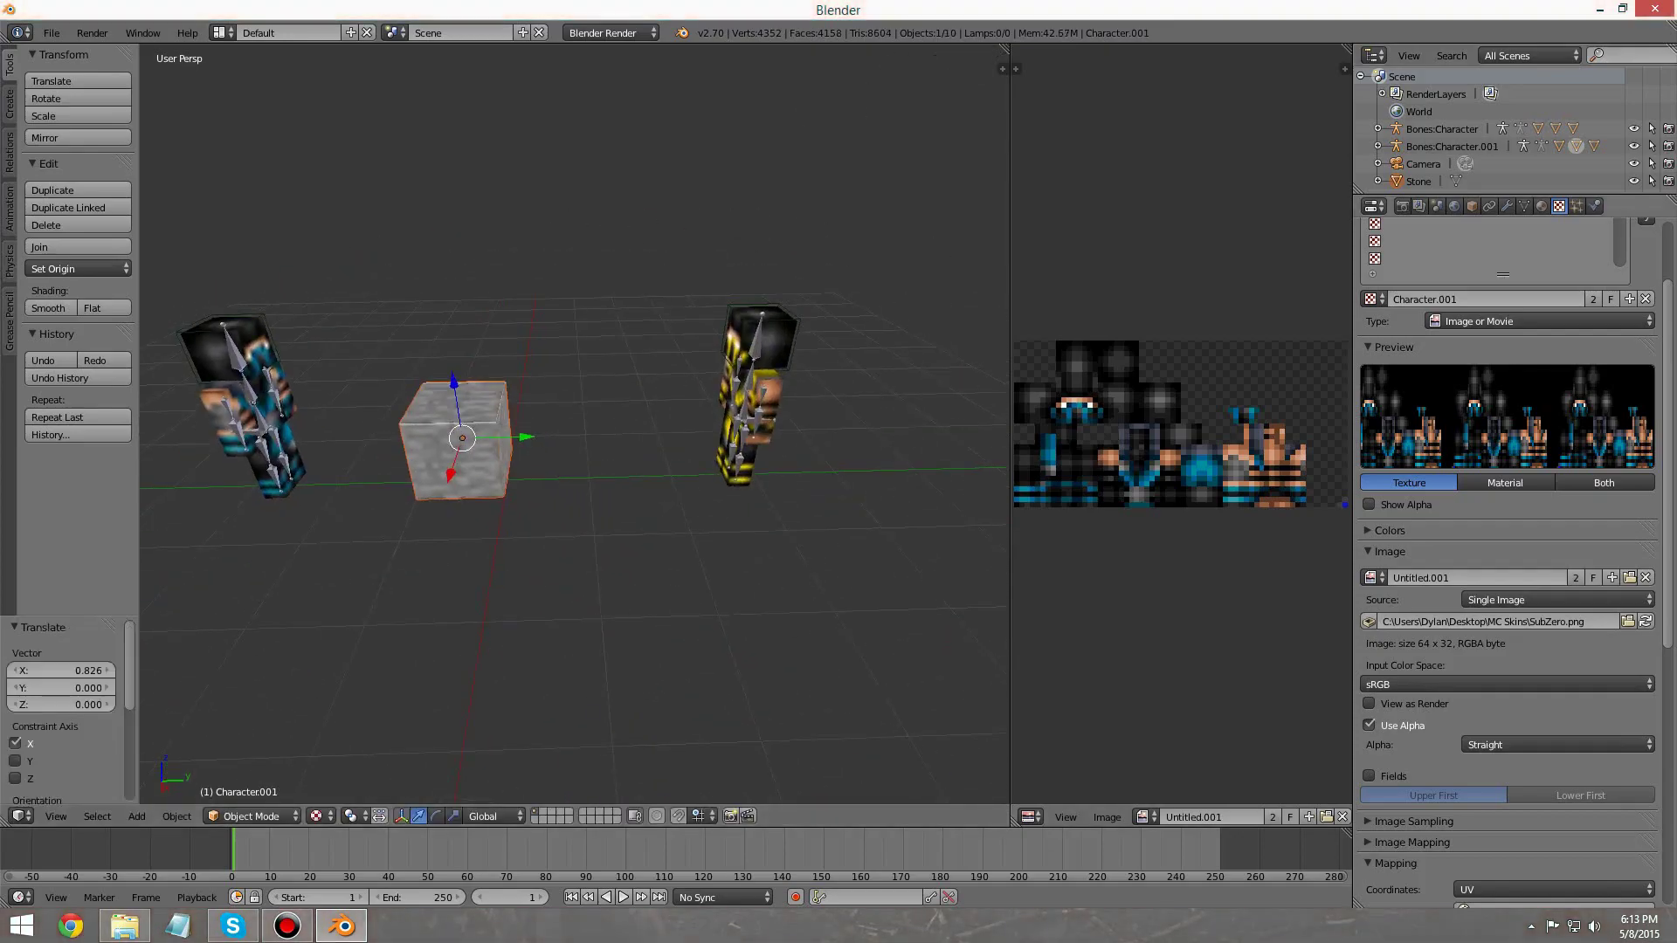
Step: Undo the Sub-Zero mesh's location reset, and reset the stone block's location to 0 on all axes
{"action": "left_click", "coordinate": [1473, 206]}
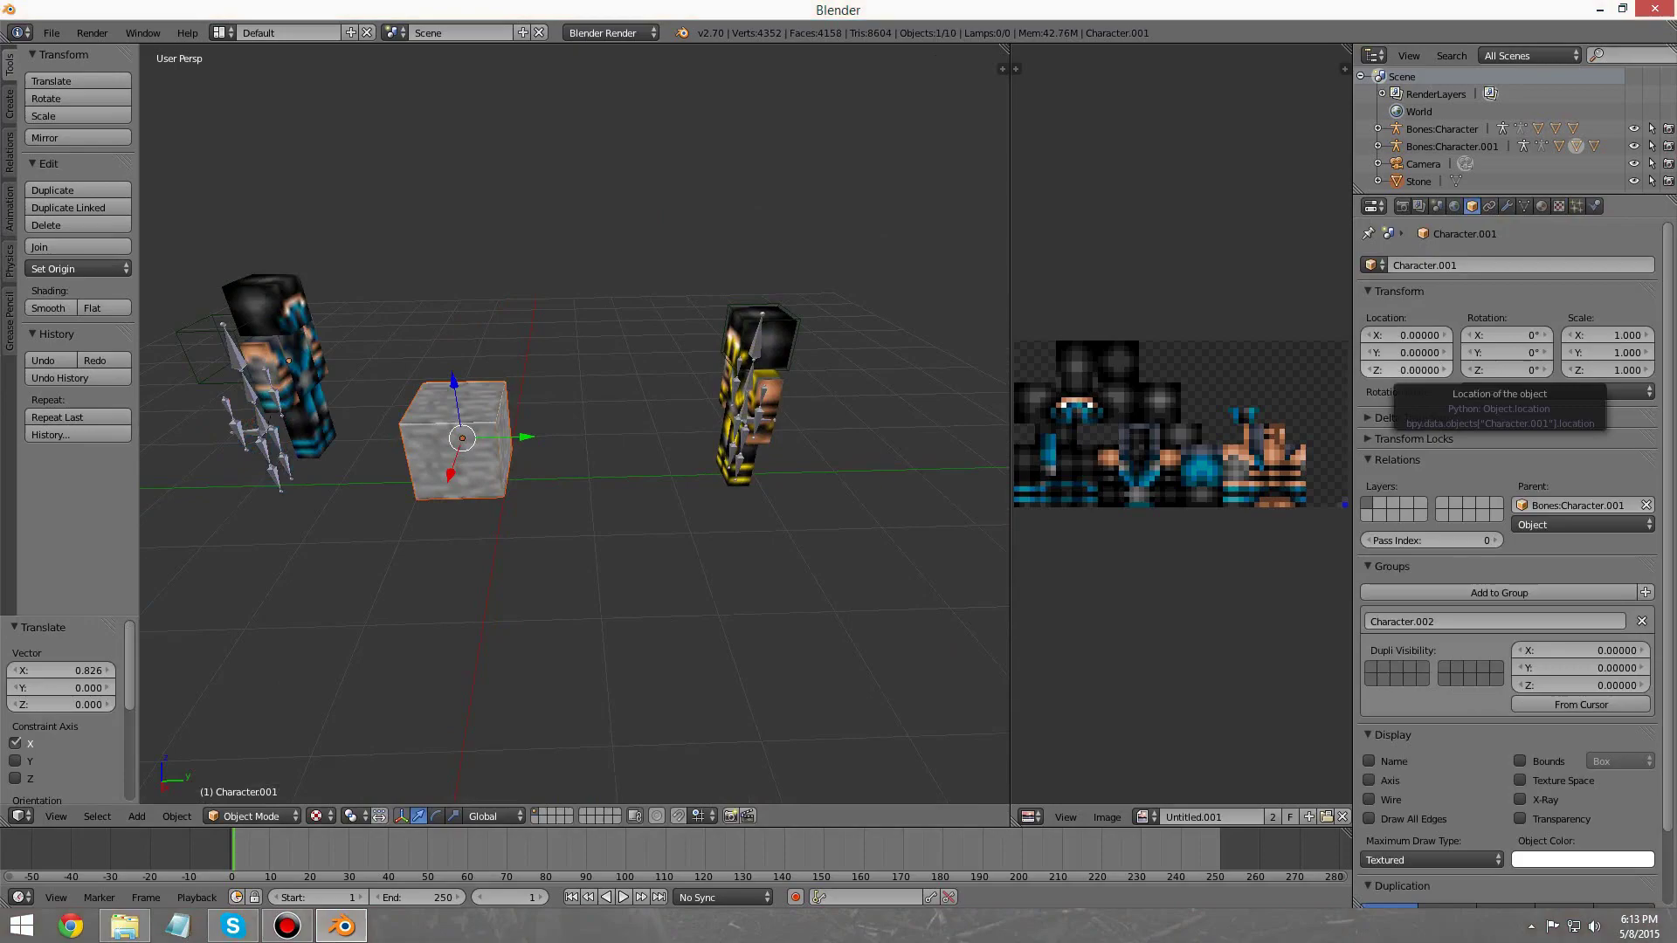
{"action": "key", "text": "ctrl+z"}
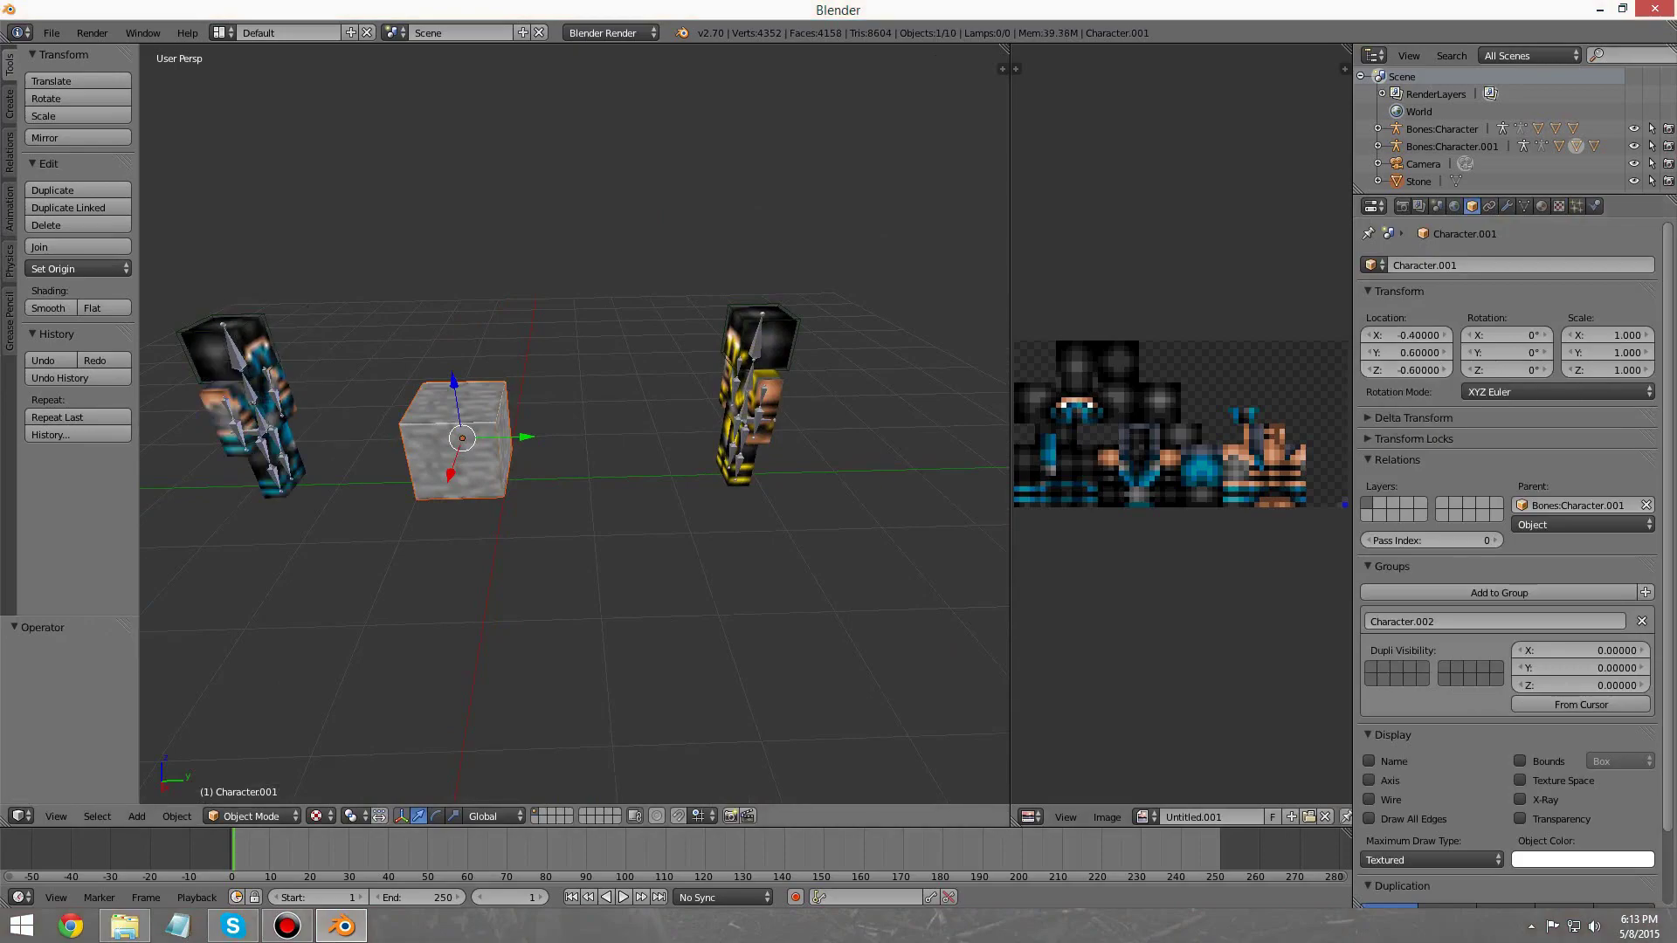
{"action": "key", "text": "ctrl+z"}
{"action": "key", "text": "ctrl+z"}
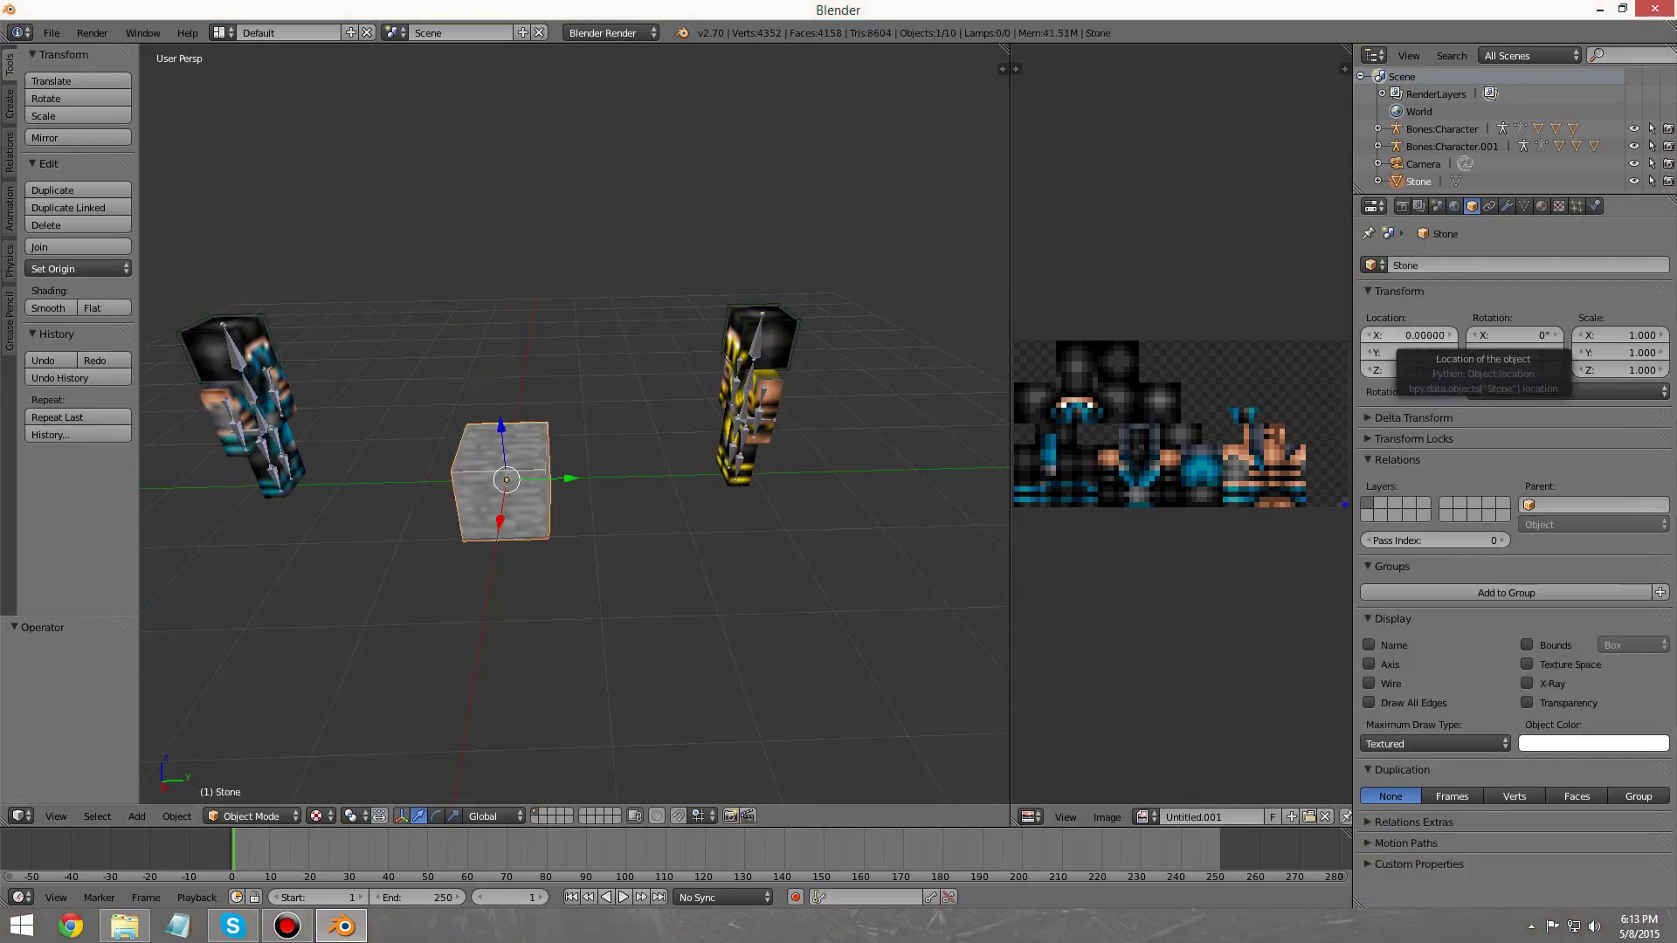
Step: Raise the stone block along the Z axis and set its Z location to 0.5
{"action": "middle_click_drag", "start_coordinate": [611, 489], "coordinate": [670, 445]}
{"action": "left_click_drag", "start_coordinate": [513, 411], "coordinate": [512, 373]}
{"action": "left_click", "coordinate": [1408, 370]}
{"action": "key", "text": "BackSpace"}
{"action": "type", "text": "0.5"}
{"action": "key", "text": "Return"}
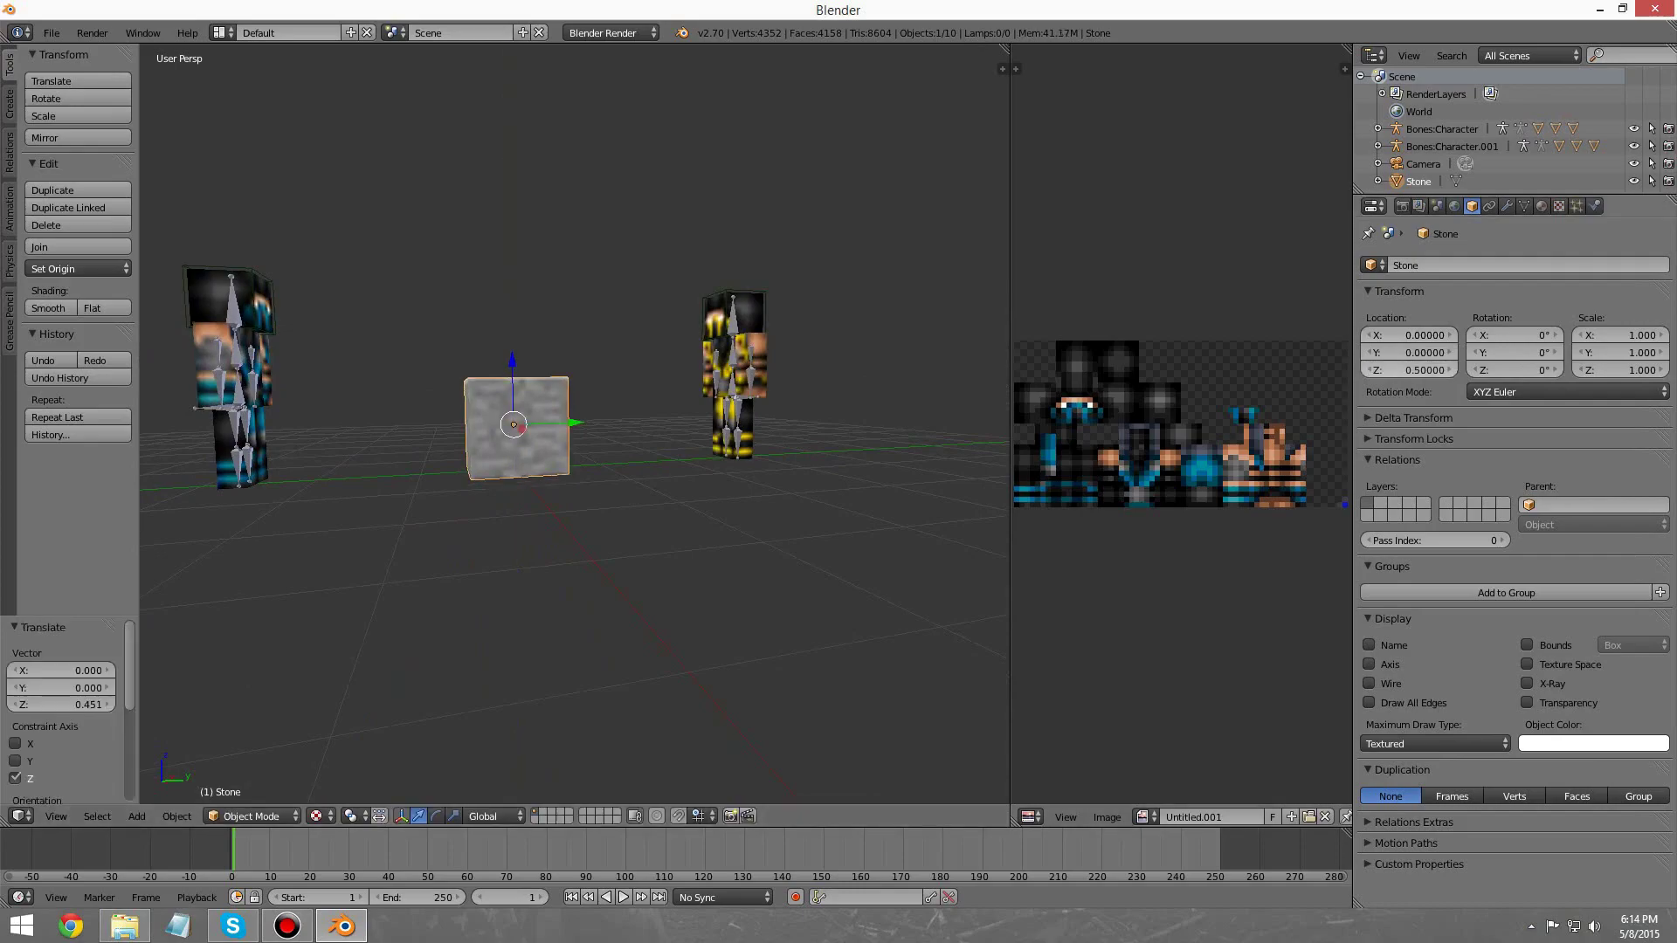
Step: Select the Sub-Zero rig's armature and move it about 2.66 units along the Y axis, into the stone block
{"action": "mouse_move", "coordinate": [629, 506]}
{"action": "middle_mouse_down"}
{"action": "mouse_move", "coordinate": [583, 481]}
{"action": "mouse_move", "coordinate": [725, 502]}
{"action": "mouse_move", "coordinate": [642, 537]}
{"action": "middle_mouse_up"}
{"action": "right_click", "coordinate": [238, 393]}
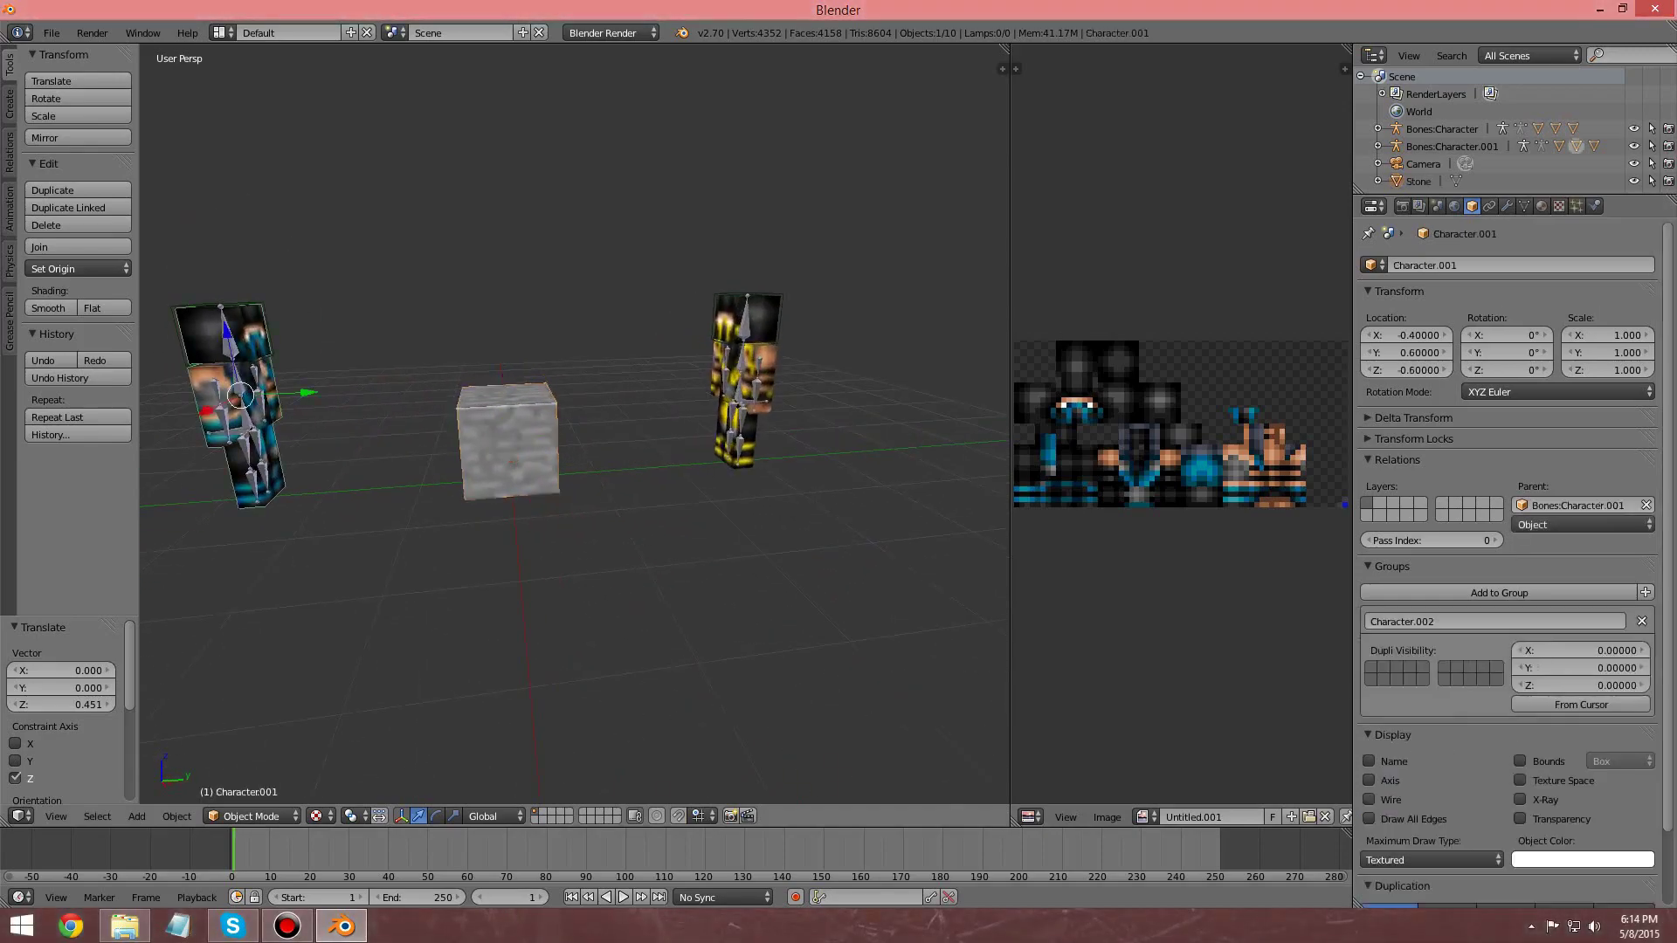
{"action": "right_click", "coordinate": [249, 437]}
{"action": "middle_click_drag", "start_coordinate": [249, 436], "coordinate": [271, 435]}
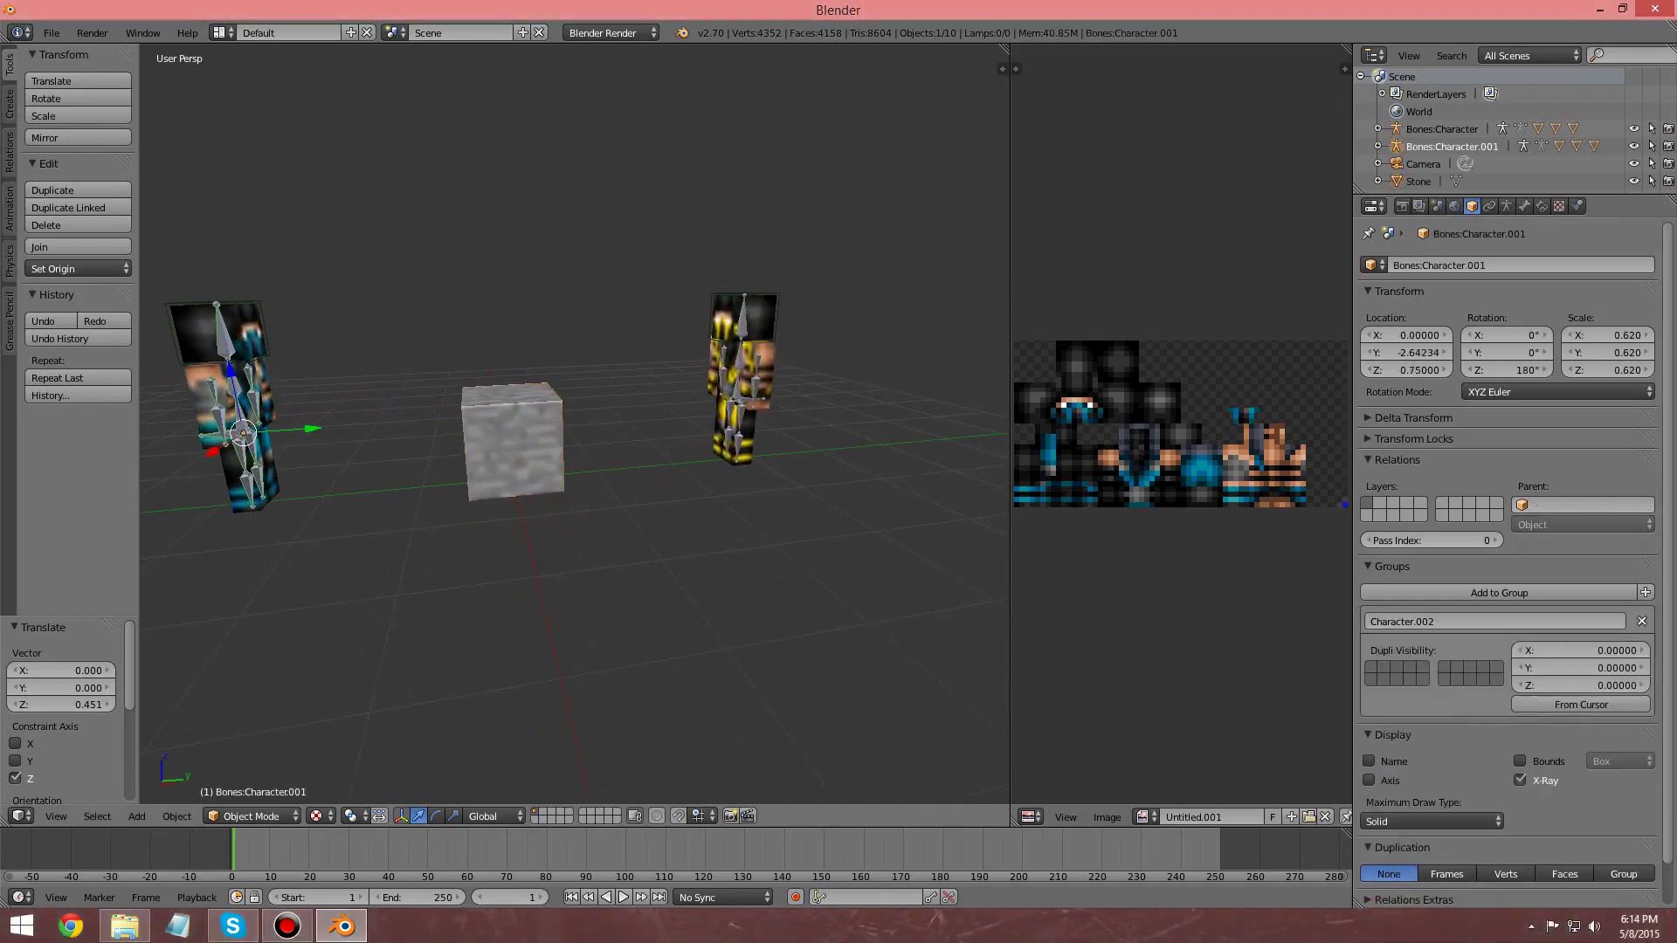
{"action": "left_click_drag", "start_coordinate": [312, 429], "coordinate": [579, 415]}
{"action": "middle_click_drag", "start_coordinate": [579, 415], "coordinate": [534, 421]}
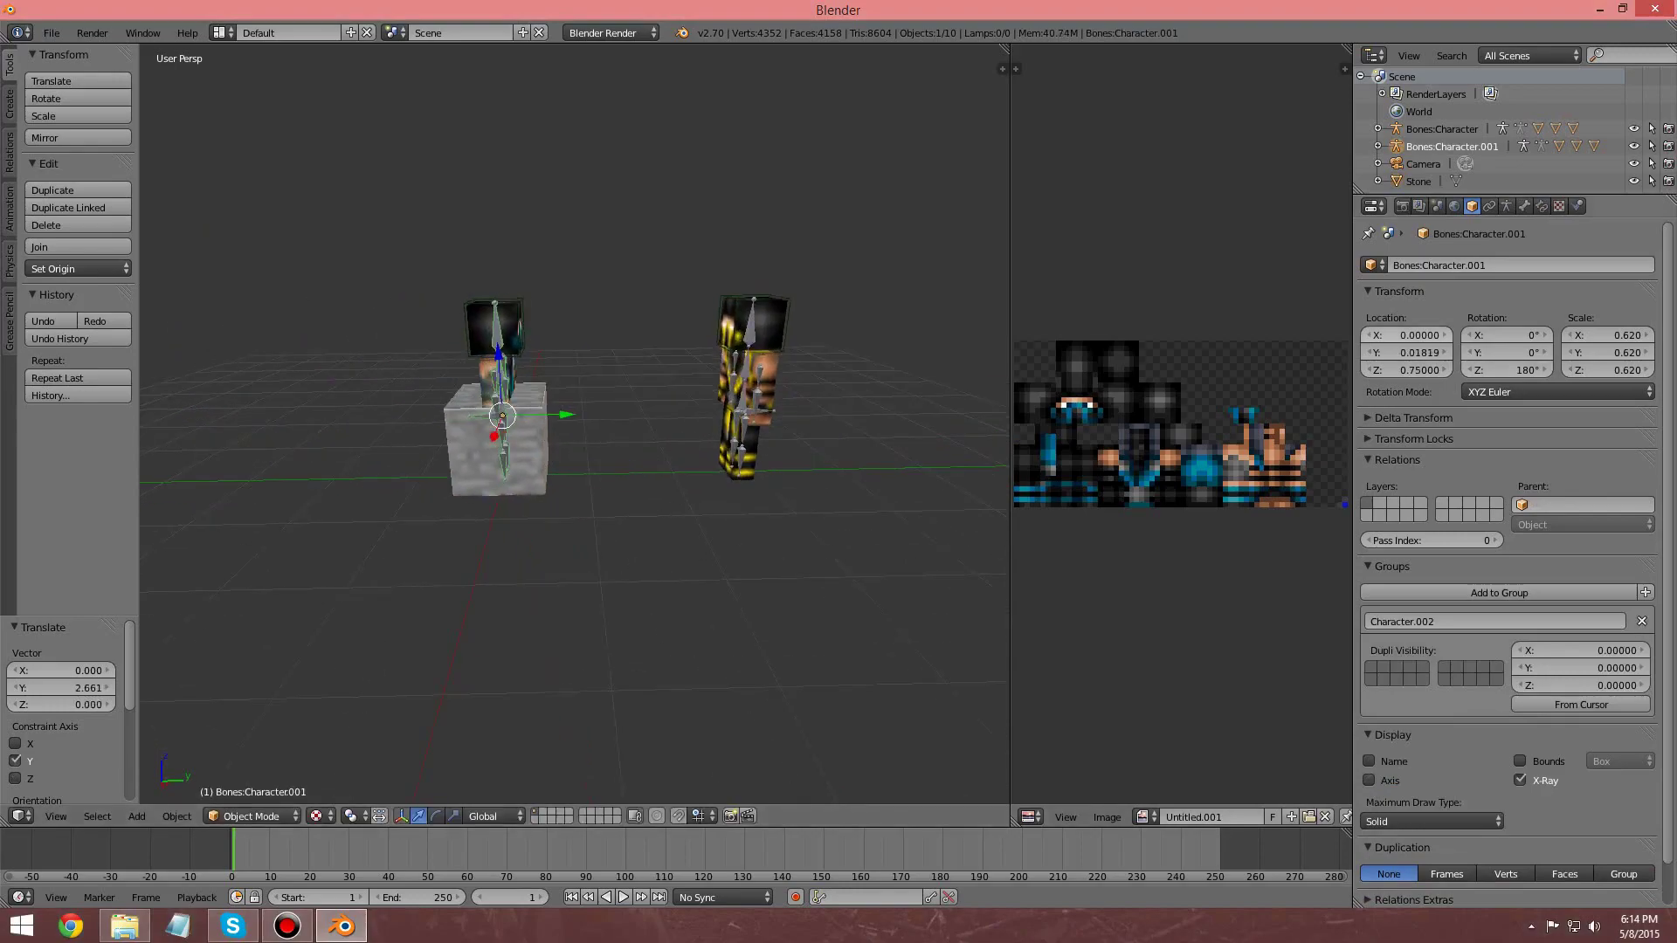
Step: Reset the Sub-Zero rig's Y location to 0 and set its Z location to 1.75, on top of the block
{"action": "key", "text": "BackSpace"}
{"action": "left_click", "coordinate": [1406, 371]}
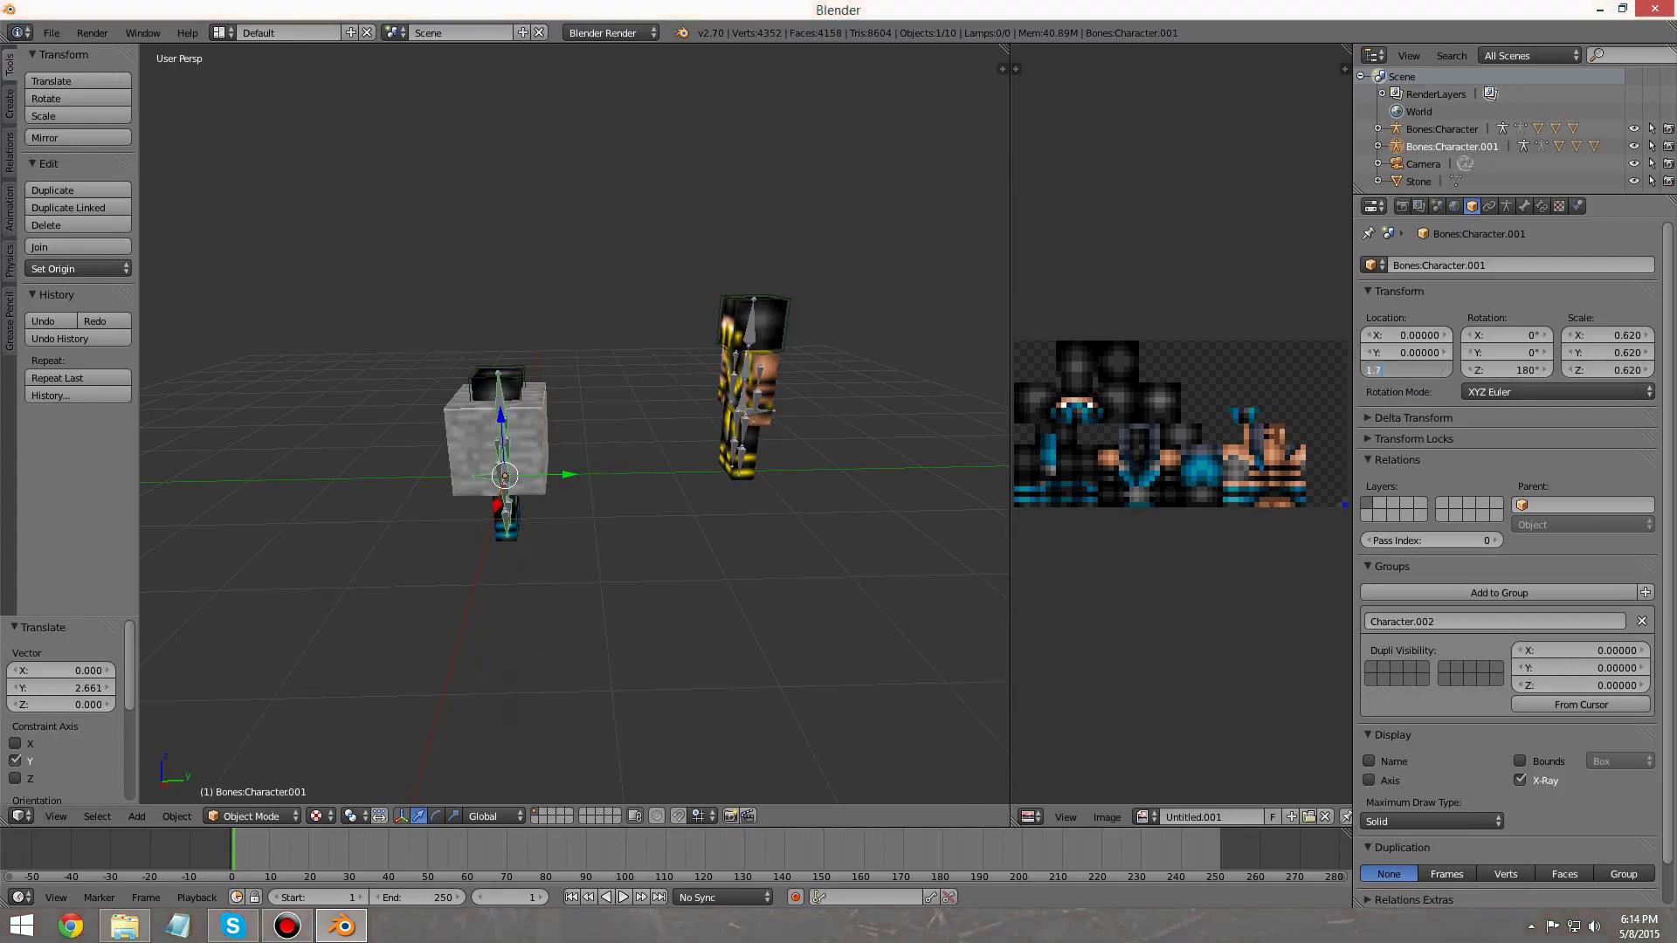
{"action": "key", "text": "Return"}
{"action": "mouse_move", "coordinate": [664, 437]}
{"action": "middle_mouse_down"}
{"action": "mouse_move", "coordinate": [515, 439]}
{"action": "mouse_move", "coordinate": [651, 419]}
{"action": "mouse_move", "coordinate": [664, 437]}
{"action": "middle_mouse_up"}
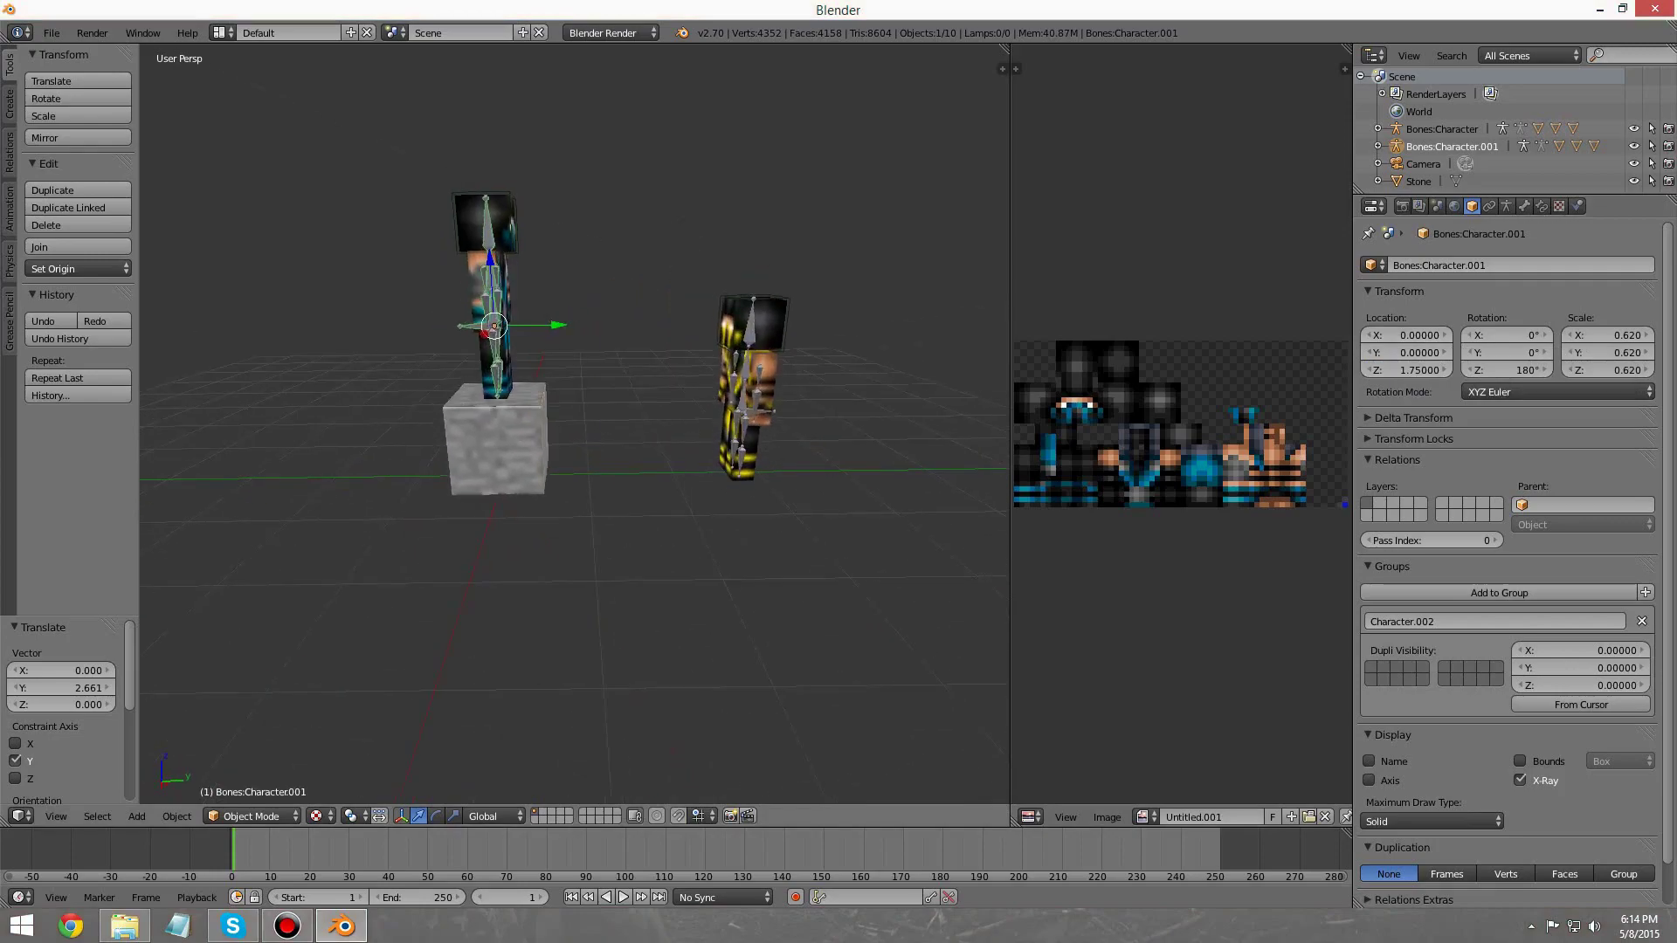
Step: Nudge the Sub-Zero rig along the Z axis and set its Z location back to 1.75
{"action": "left_click_drag", "start_coordinate": [491, 258], "coordinate": [490, 258]}
{"action": "middle_click_drag", "start_coordinate": [542, 332], "coordinate": [478, 336]}
{"action": "left_click", "coordinate": [1408, 370]}
{"action": "type", "text": "1.75"}
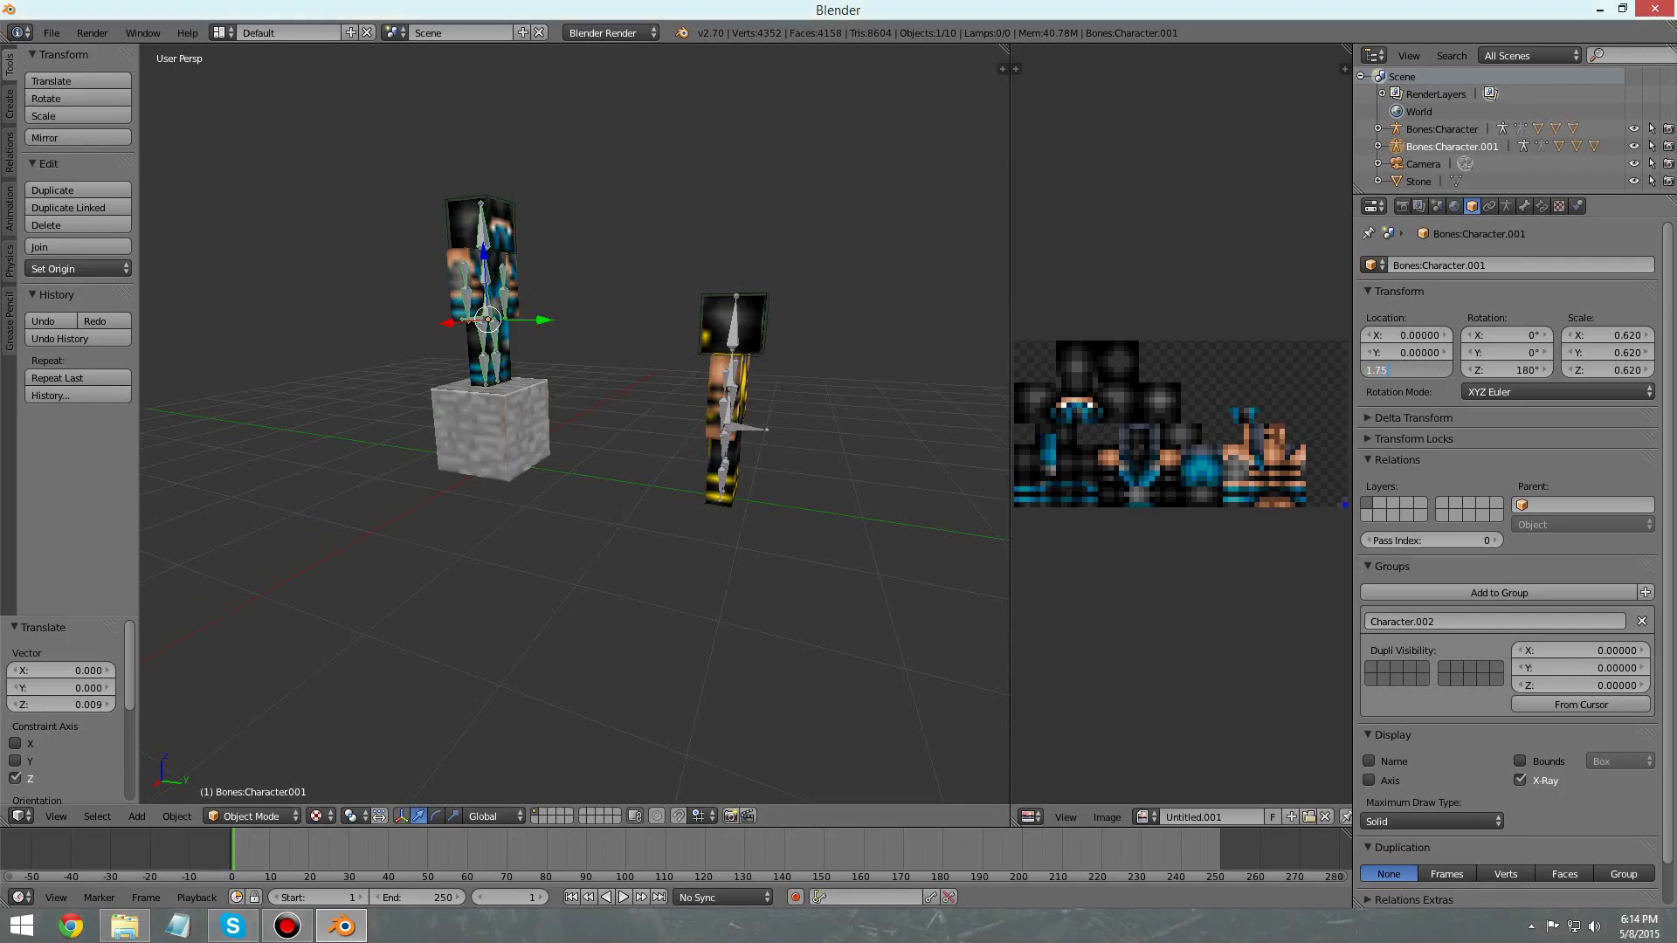
{"action": "key", "text": "Return"}
Step: Move the Sub-Zero rig about 2.21 units along negative Y, off the stone block, and set its Y location back to 0
{"action": "middle_click_drag", "start_coordinate": [611, 375], "coordinate": [760, 354]}
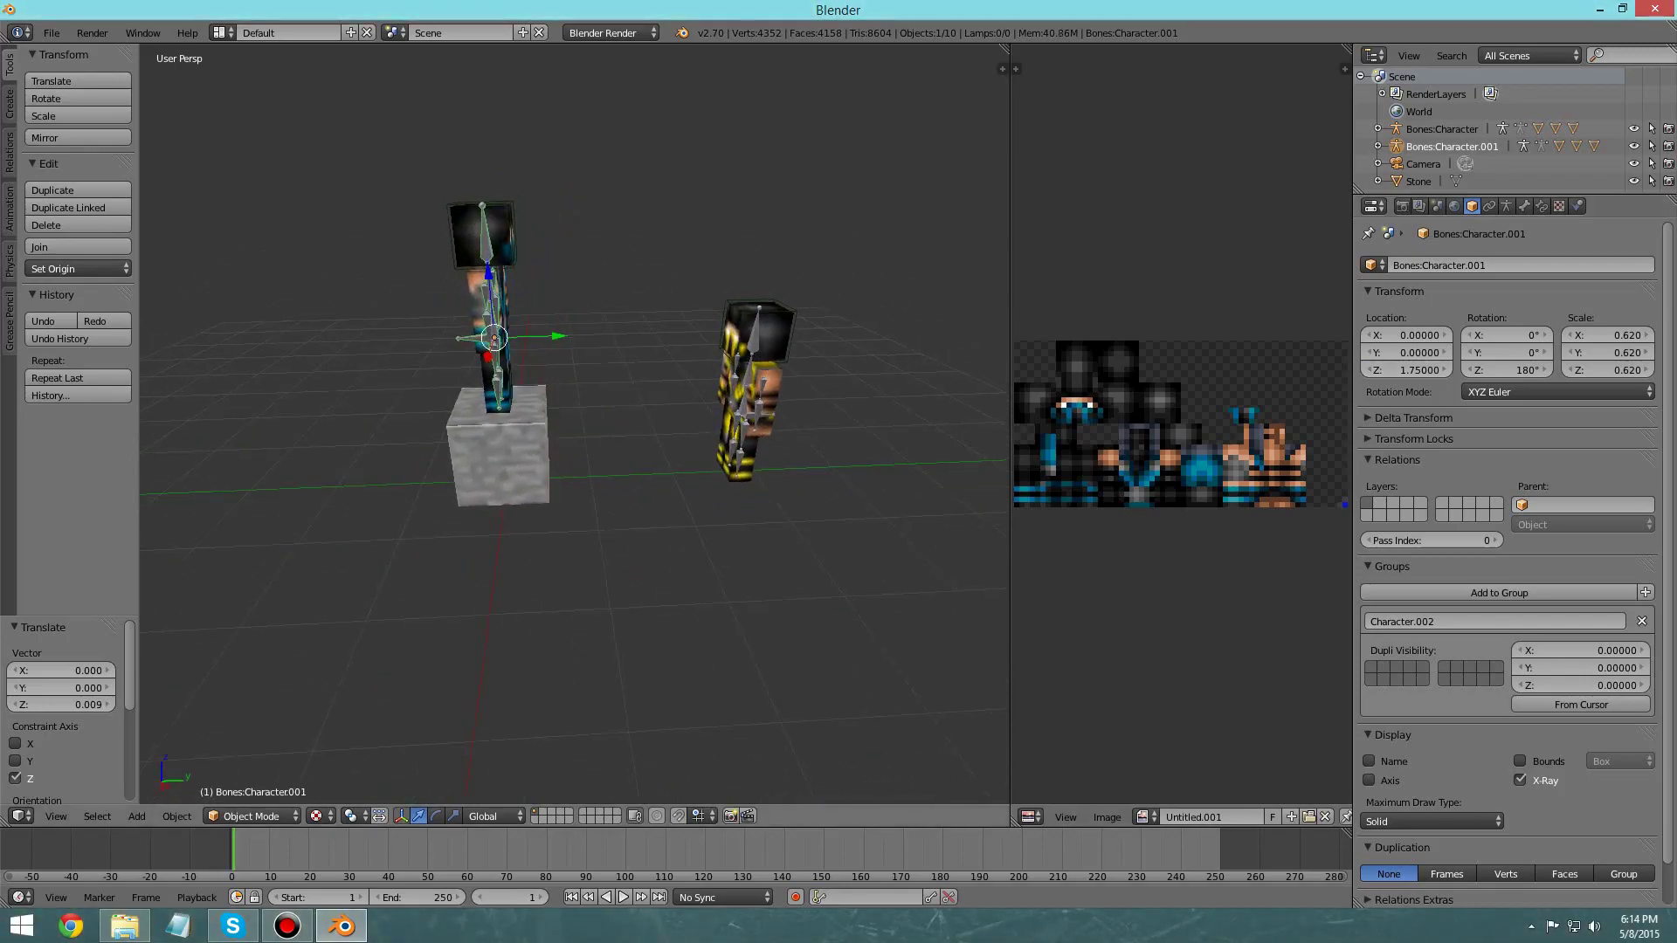
{"action": "left_click_drag", "start_coordinate": [559, 335], "coordinate": [341, 341]}
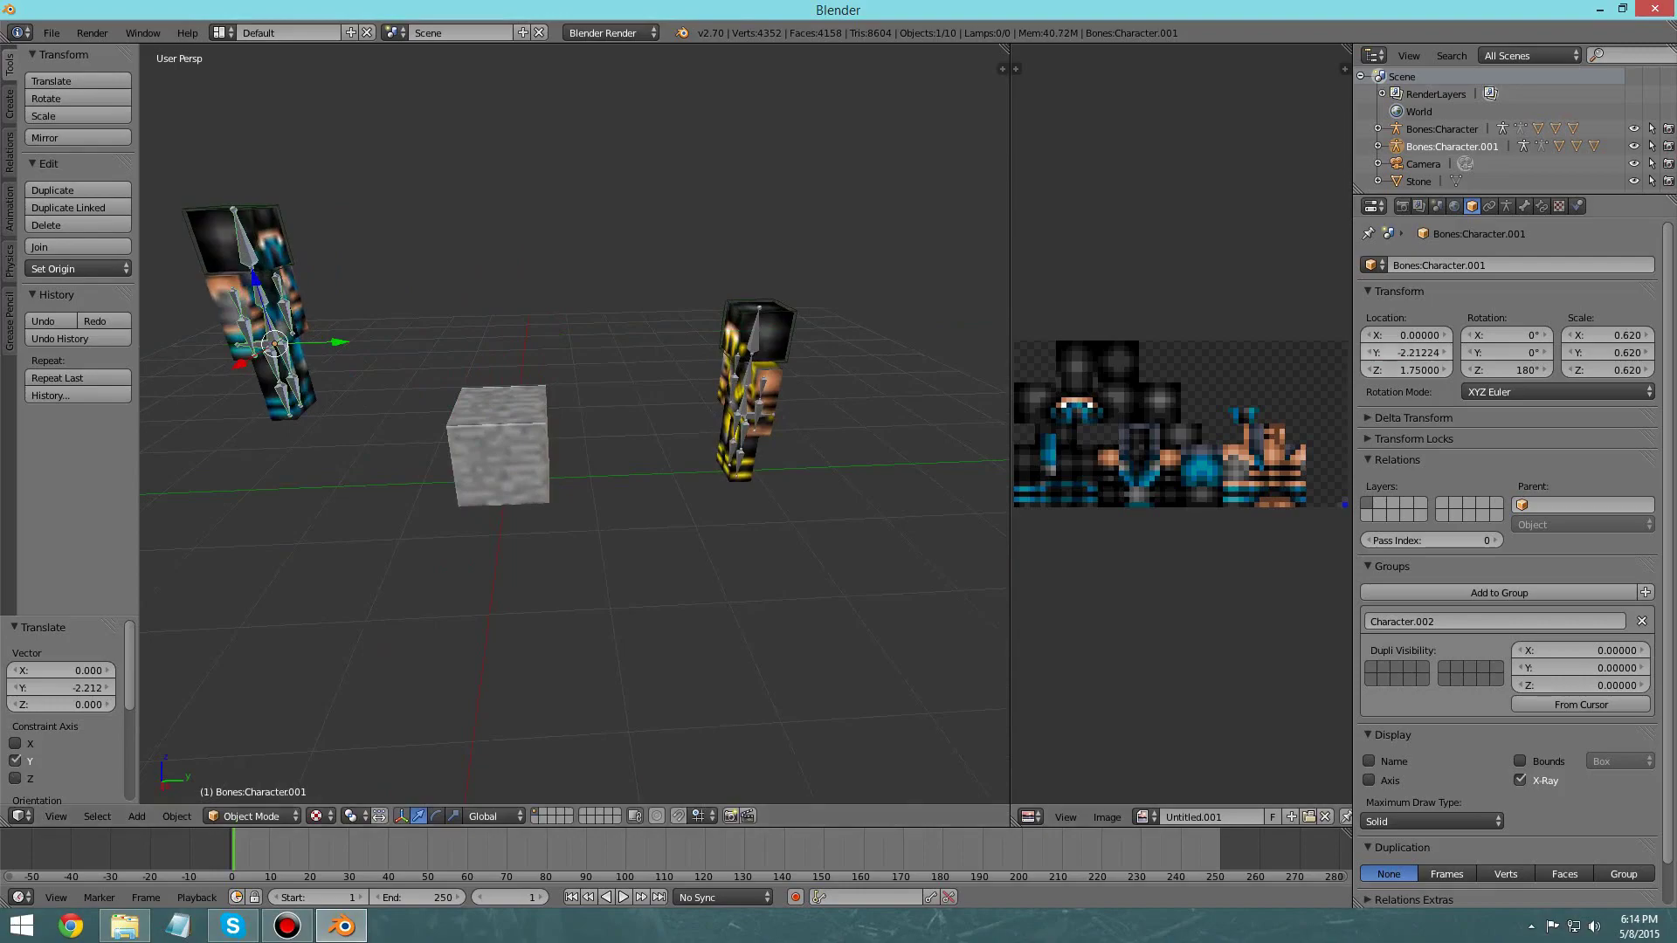
{"action": "left_click", "coordinate": [1408, 353]}
{"action": "type", "text": "0"}
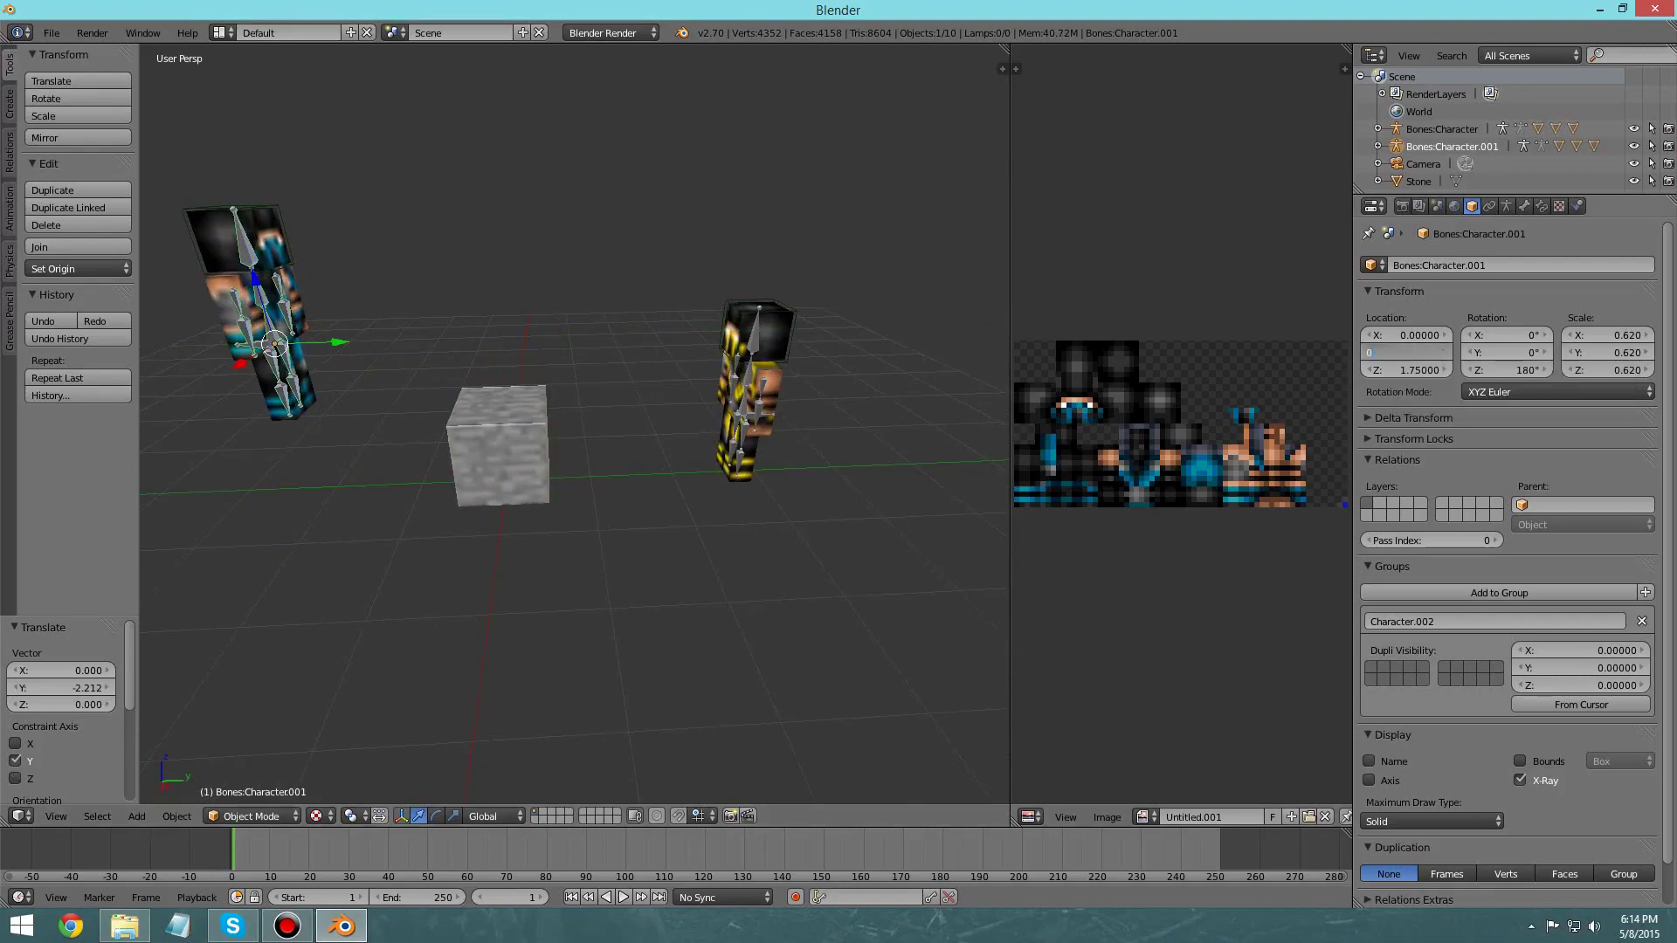
{"action": "key", "text": "Return"}
Step: Set the Sub-Zero rig's Z location to 0.75 and move it along Y to about -2.87, away from the block
{"action": "left_click", "coordinate": [1408, 370]}
{"action": "key", "text": "BackSpace"}
{"action": "type", "text": "0.75"}
{"action": "key", "text": "Return"}
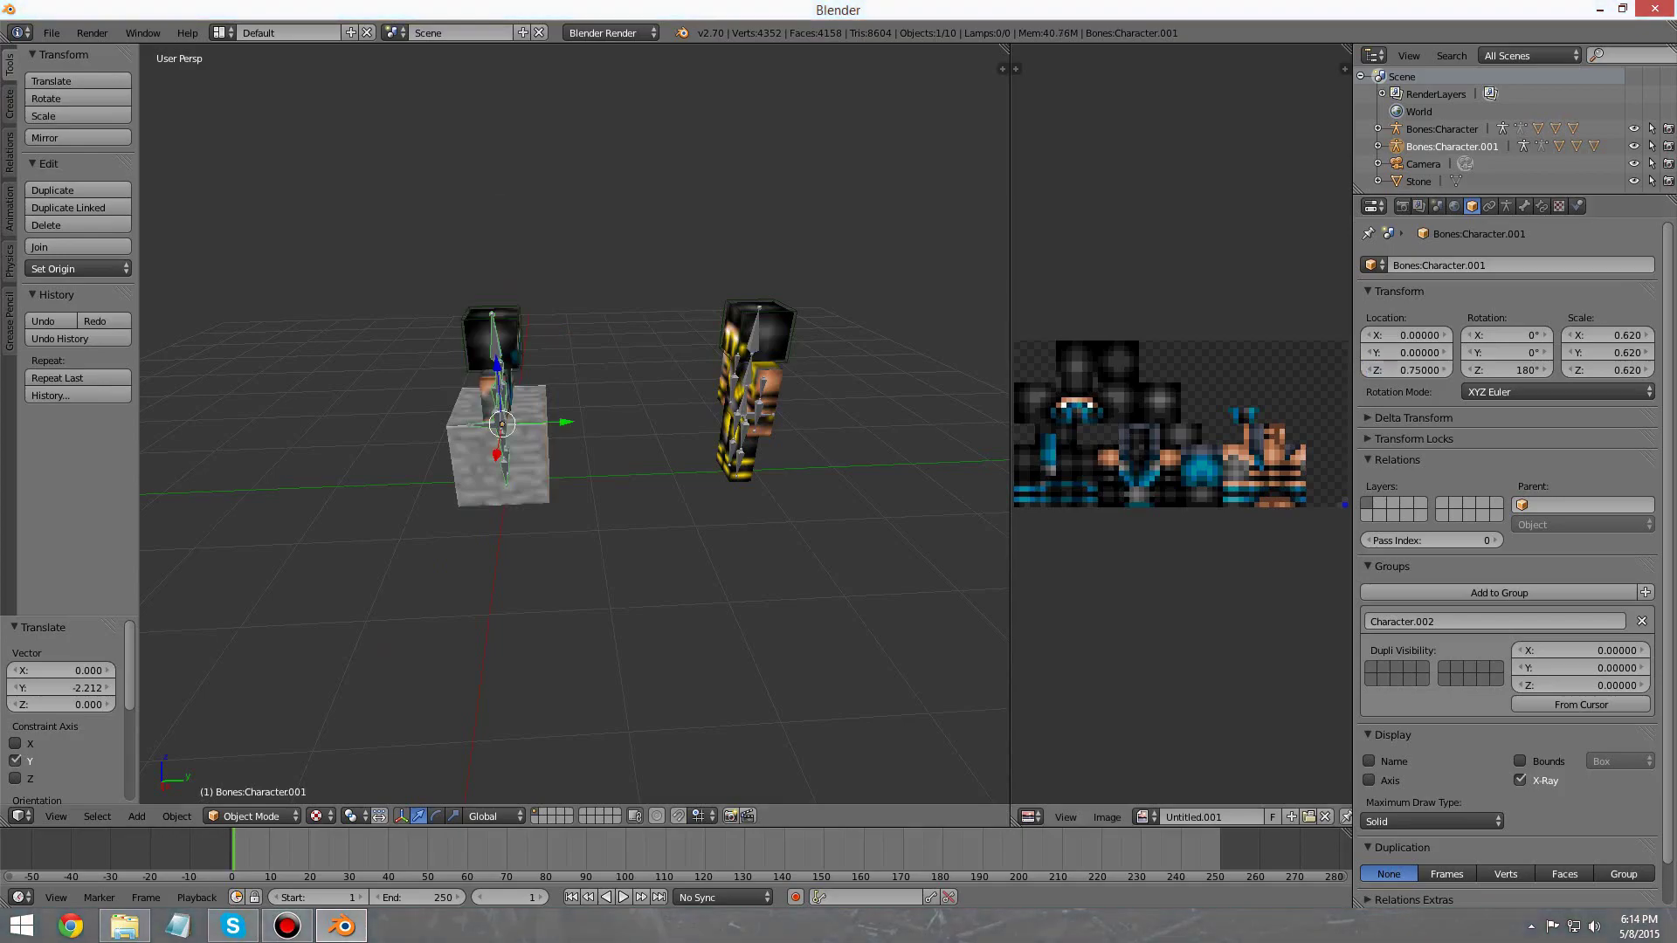
{"action": "left_click_drag", "start_coordinate": [566, 422], "coordinate": [277, 434]}
{"action": "mouse_move", "coordinate": [278, 434]}
{"action": "middle_mouse_down"}
{"action": "mouse_move", "coordinate": [449, 437]}
{"action": "mouse_move", "coordinate": [295, 437]}
{"action": "middle_mouse_up"}
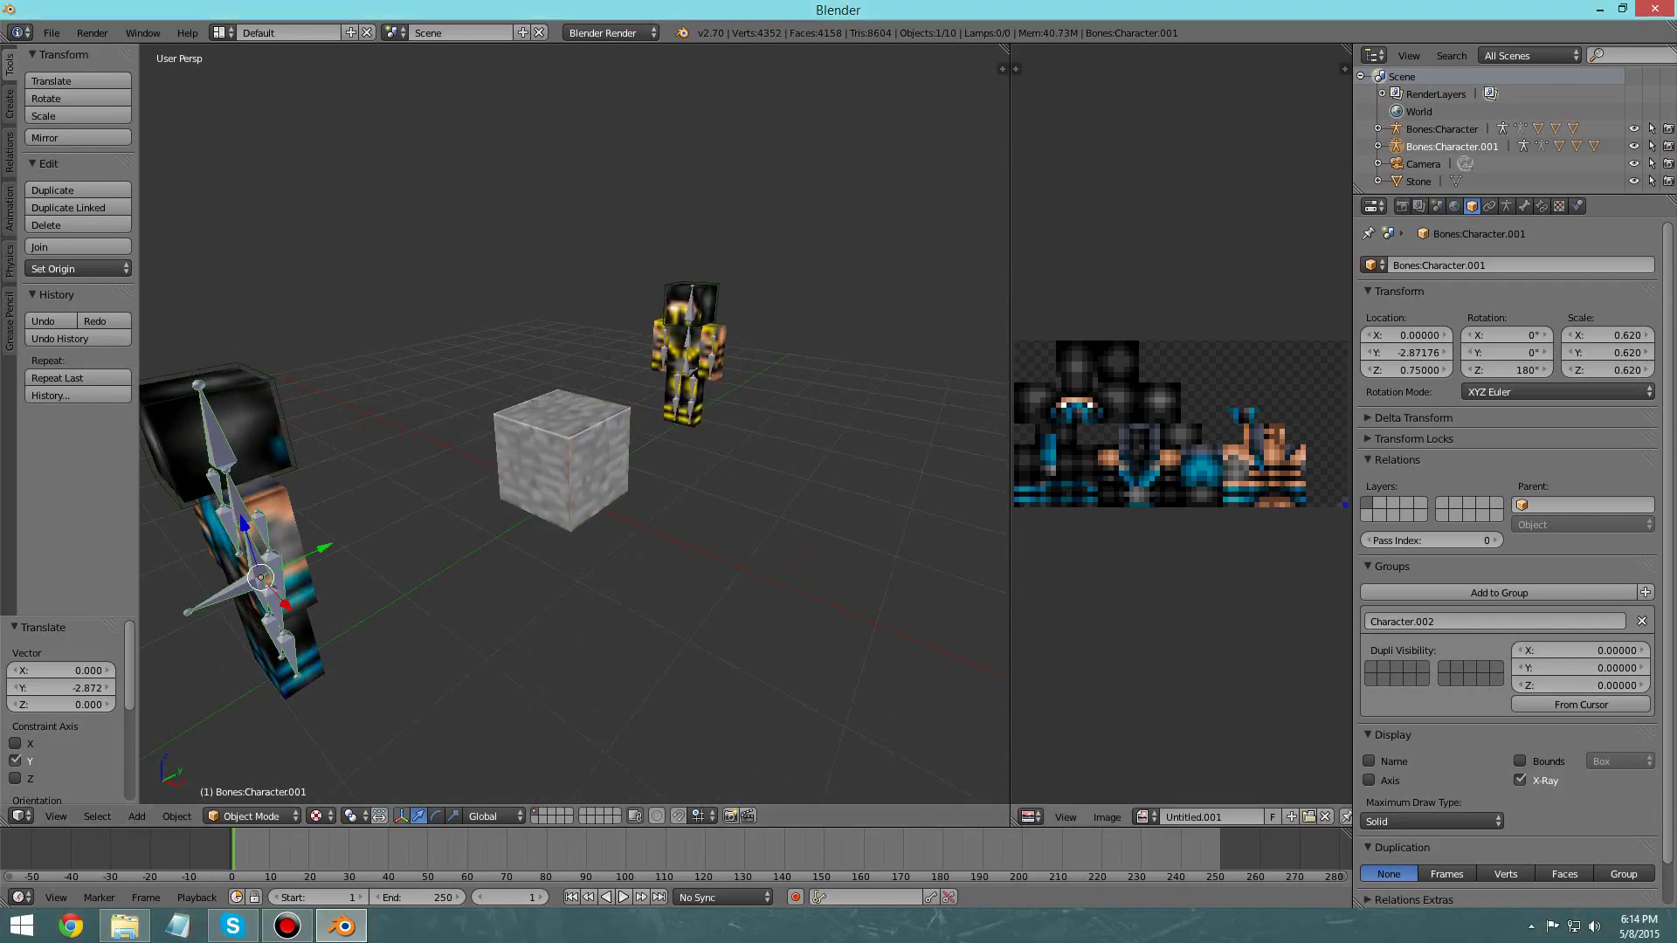
Step: Resize the image editor area and merge it into the 3D view so that only the 3D view remains
{"action": "left_click_drag", "start_coordinate": [1011, 437], "coordinate": [710, 437]}
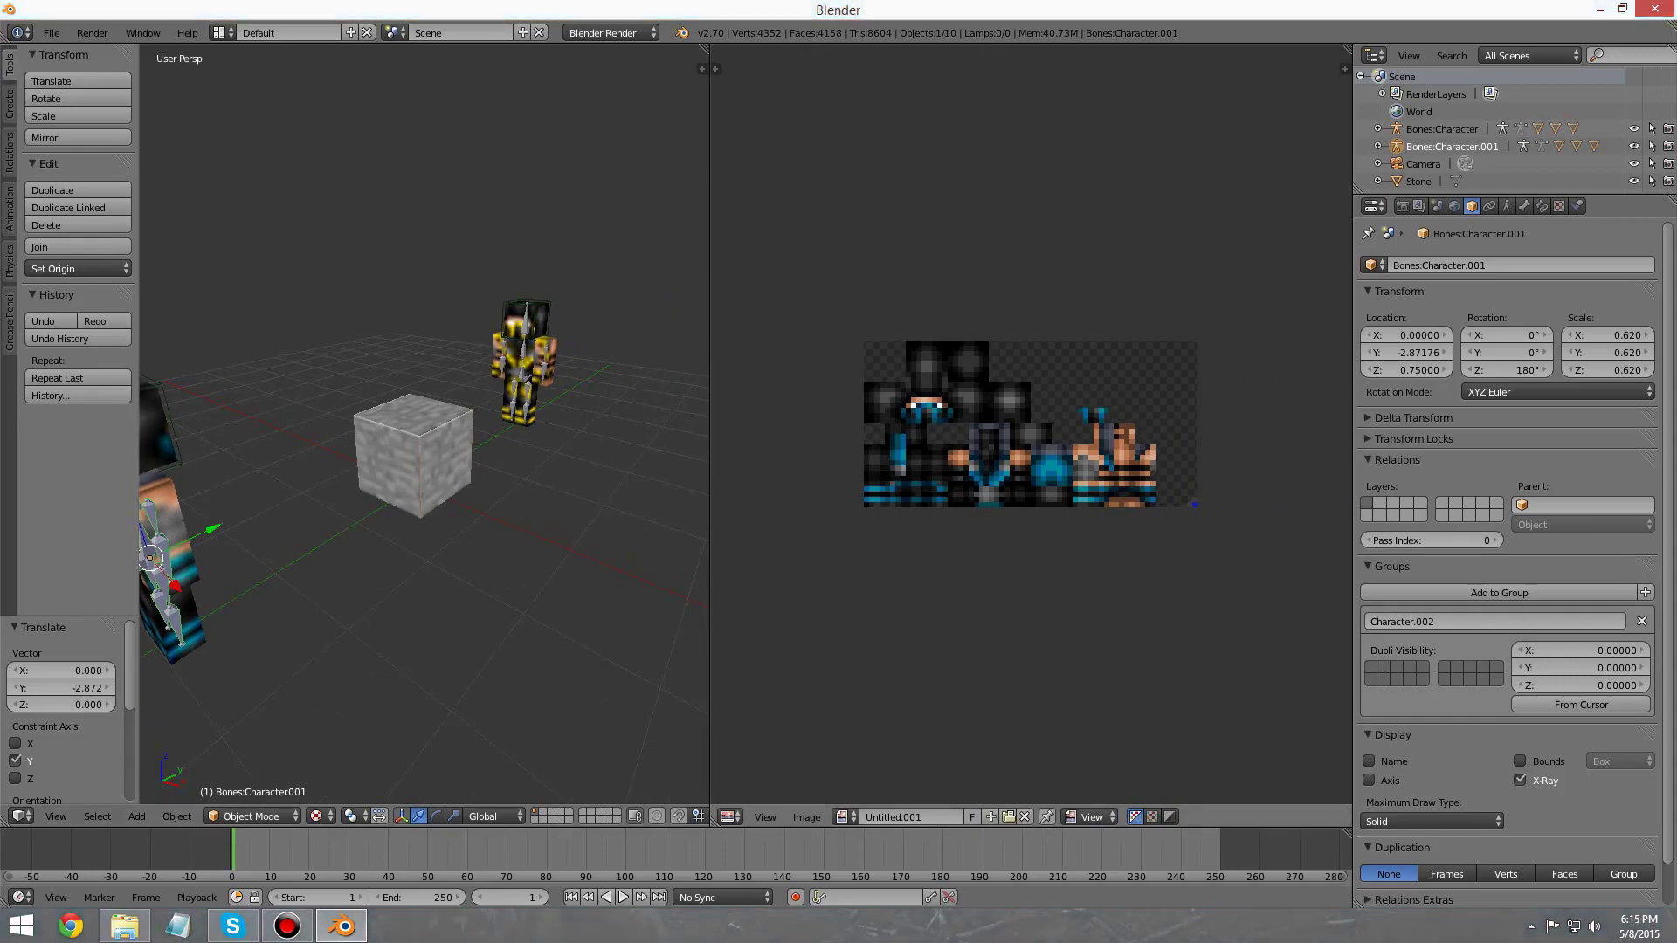
{"action": "left_click_drag", "start_coordinate": [710, 437], "coordinate": [948, 437]}
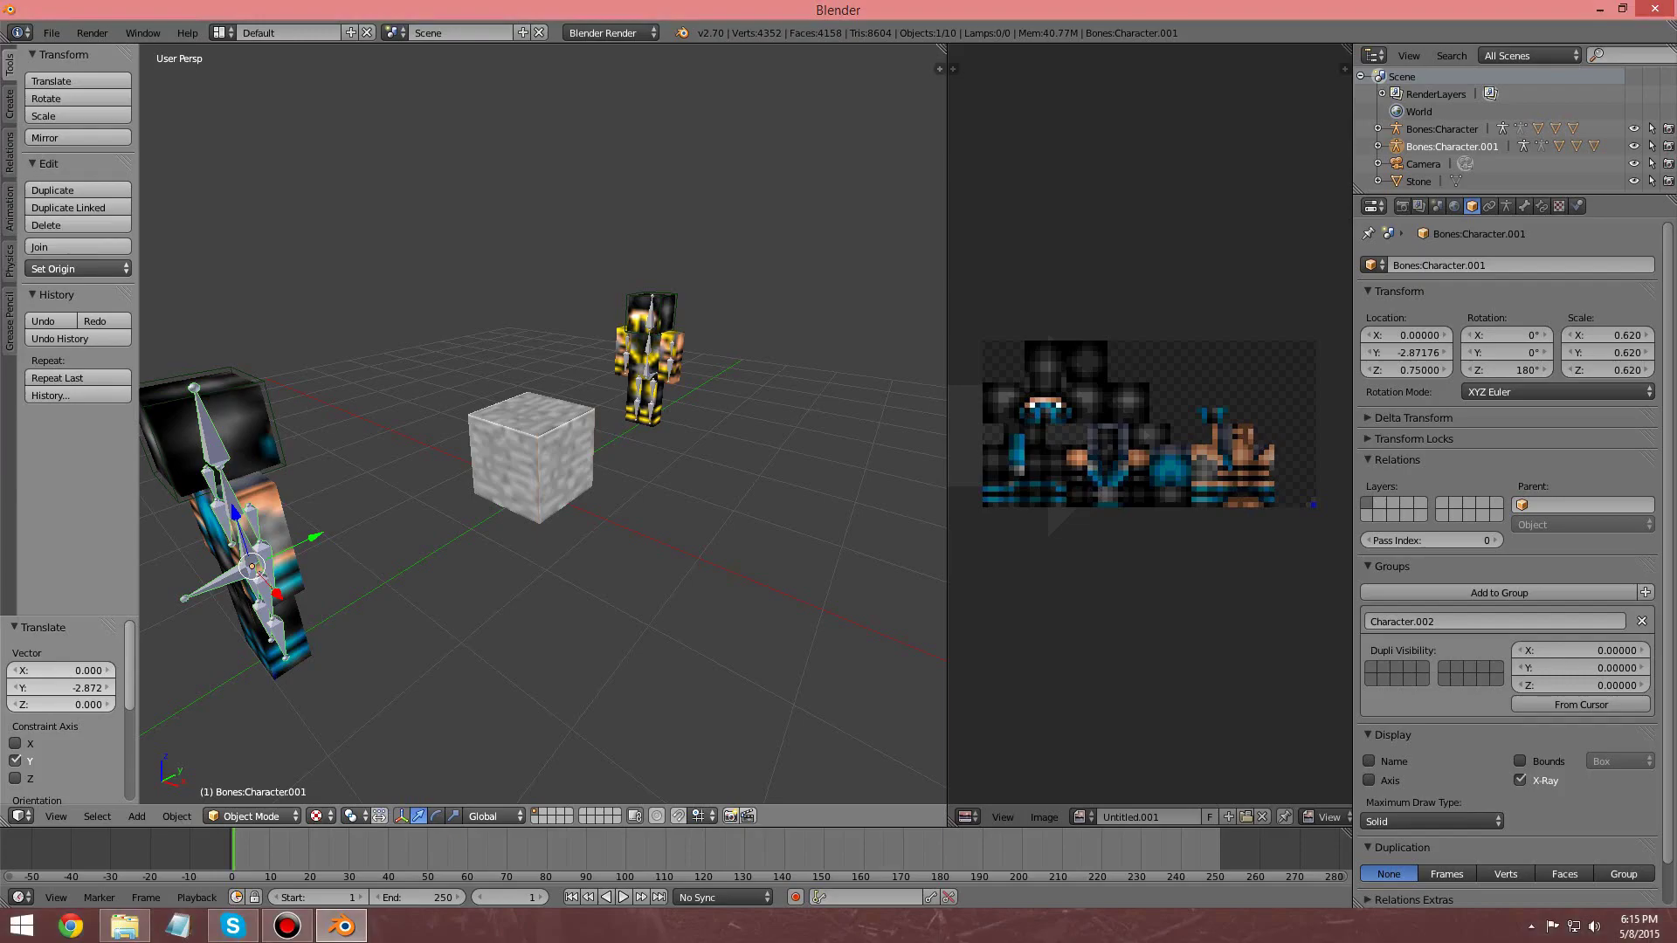
{"action": "left_click_drag", "start_coordinate": [943, 49], "coordinate": [1013, 70]}
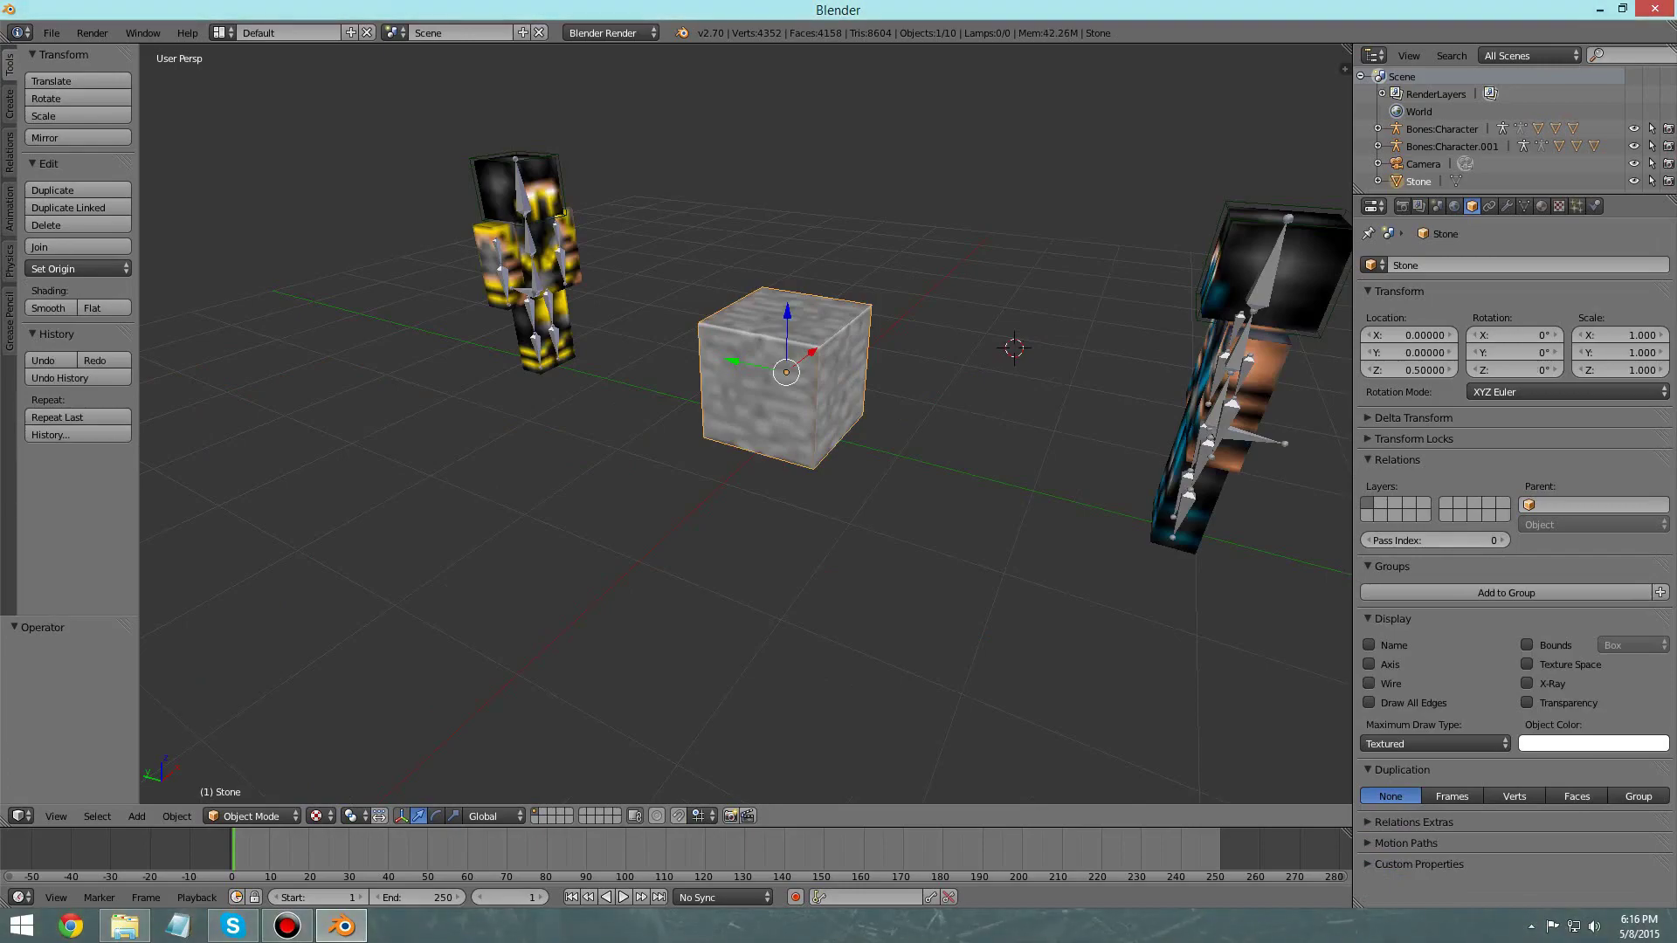
{"action": "middle_click_drag", "start_coordinate": [786, 437], "coordinate": [603, 385]}
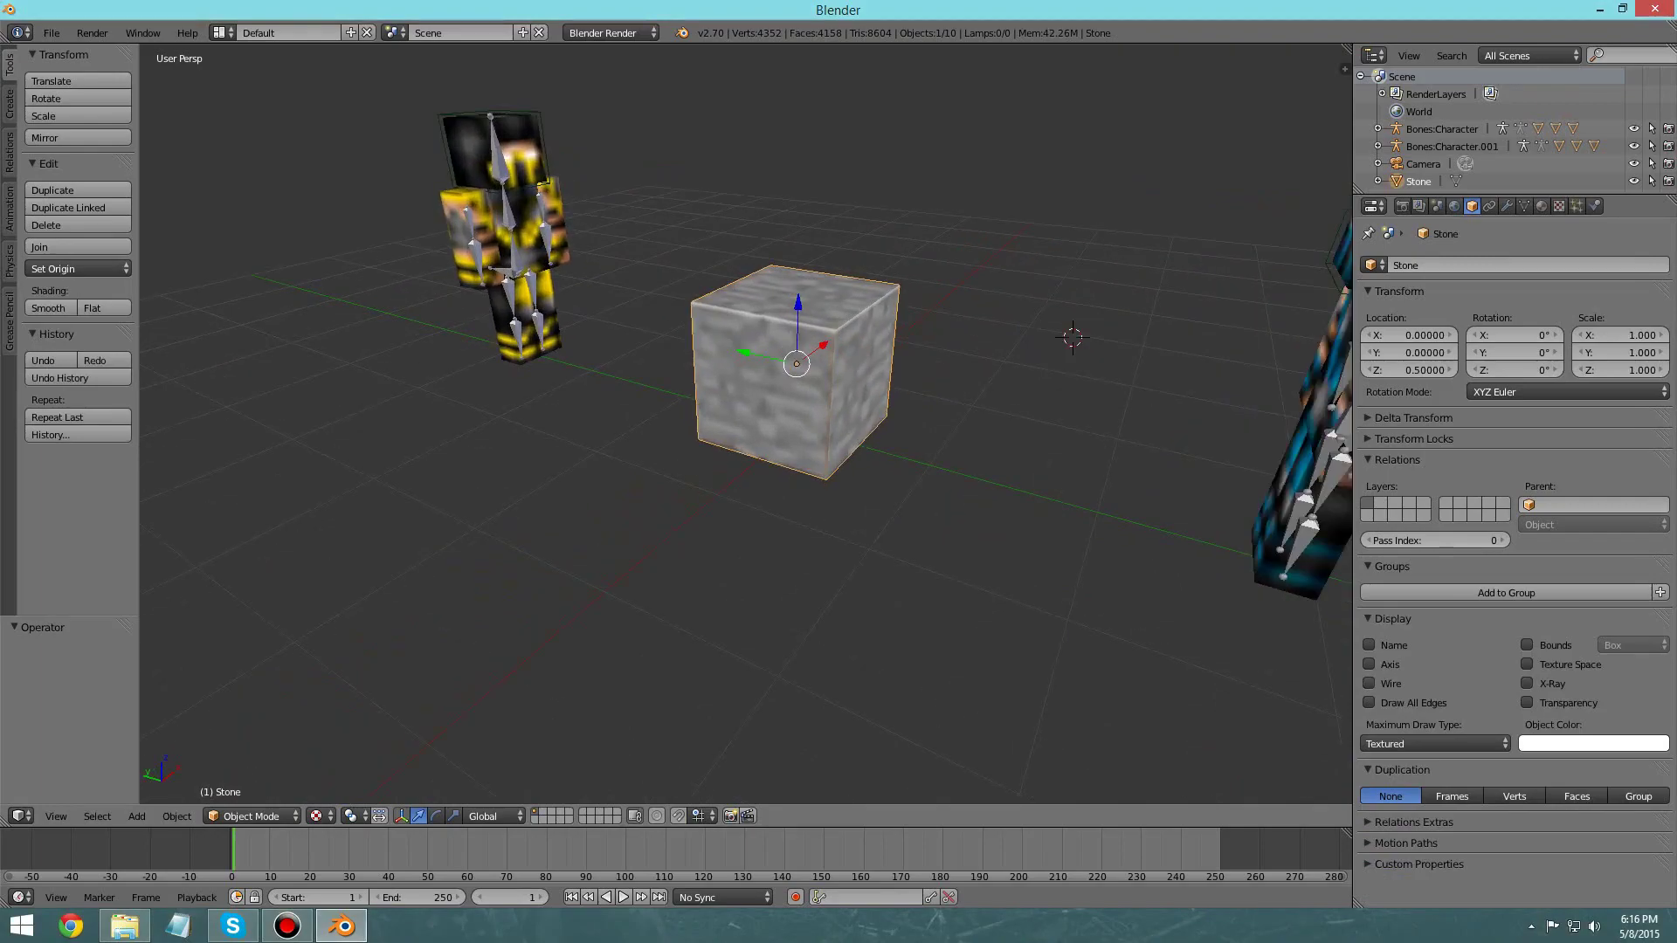
{"action": "left_click", "coordinate": [51, 33]}
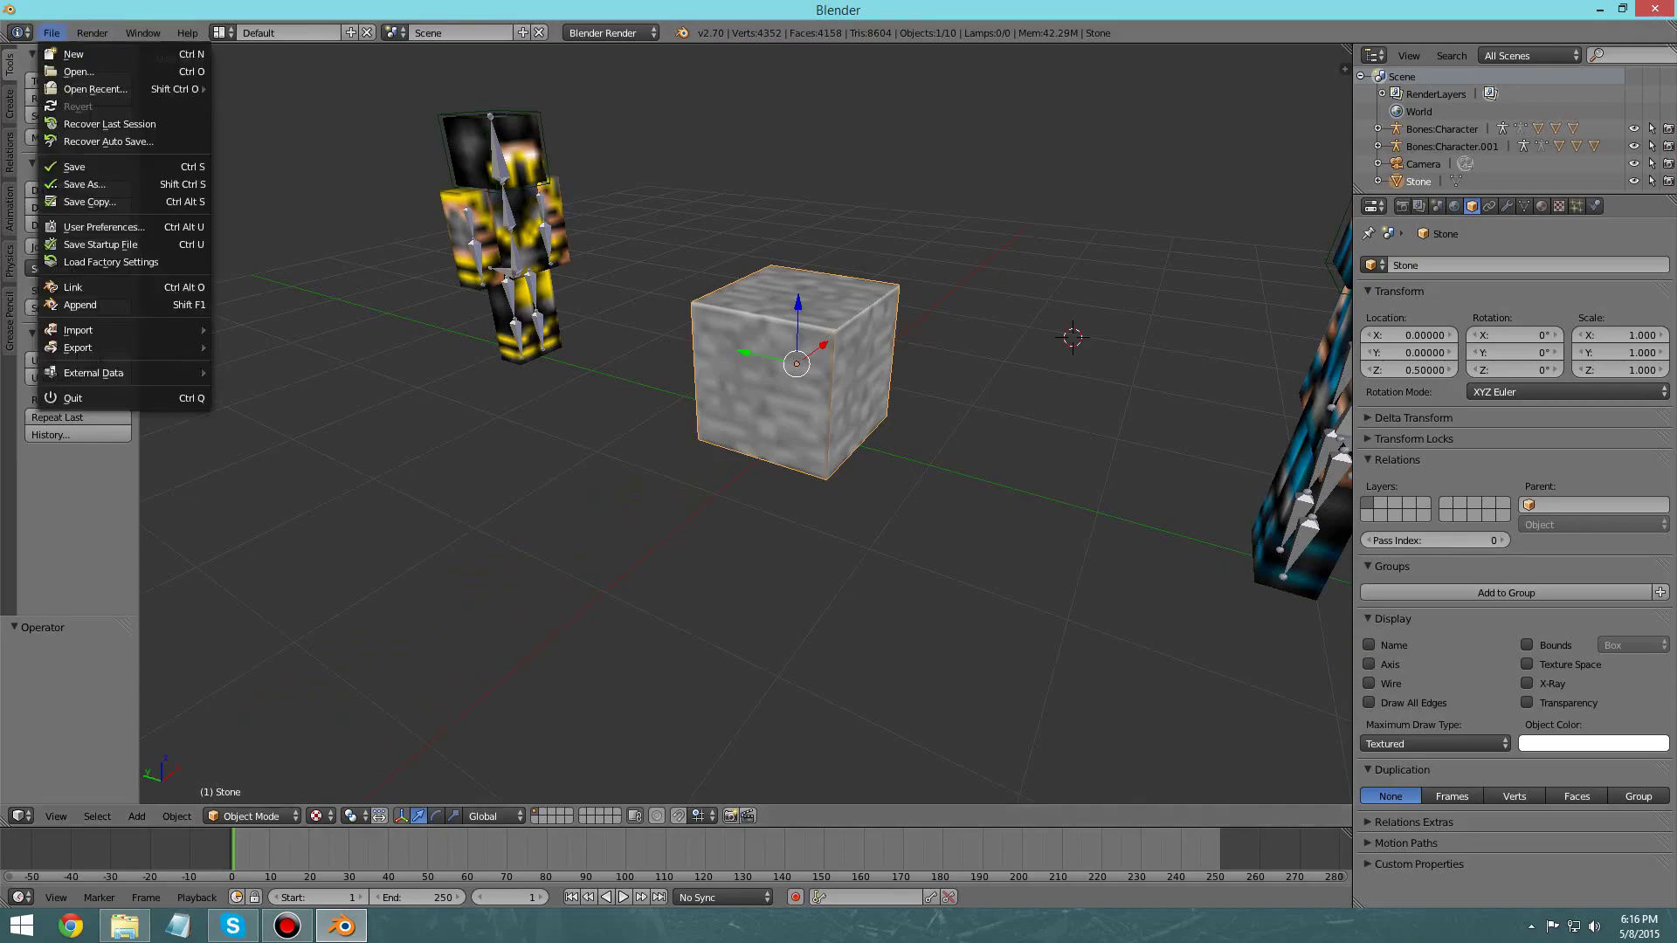
{"action": "key", "text": "Escape"}
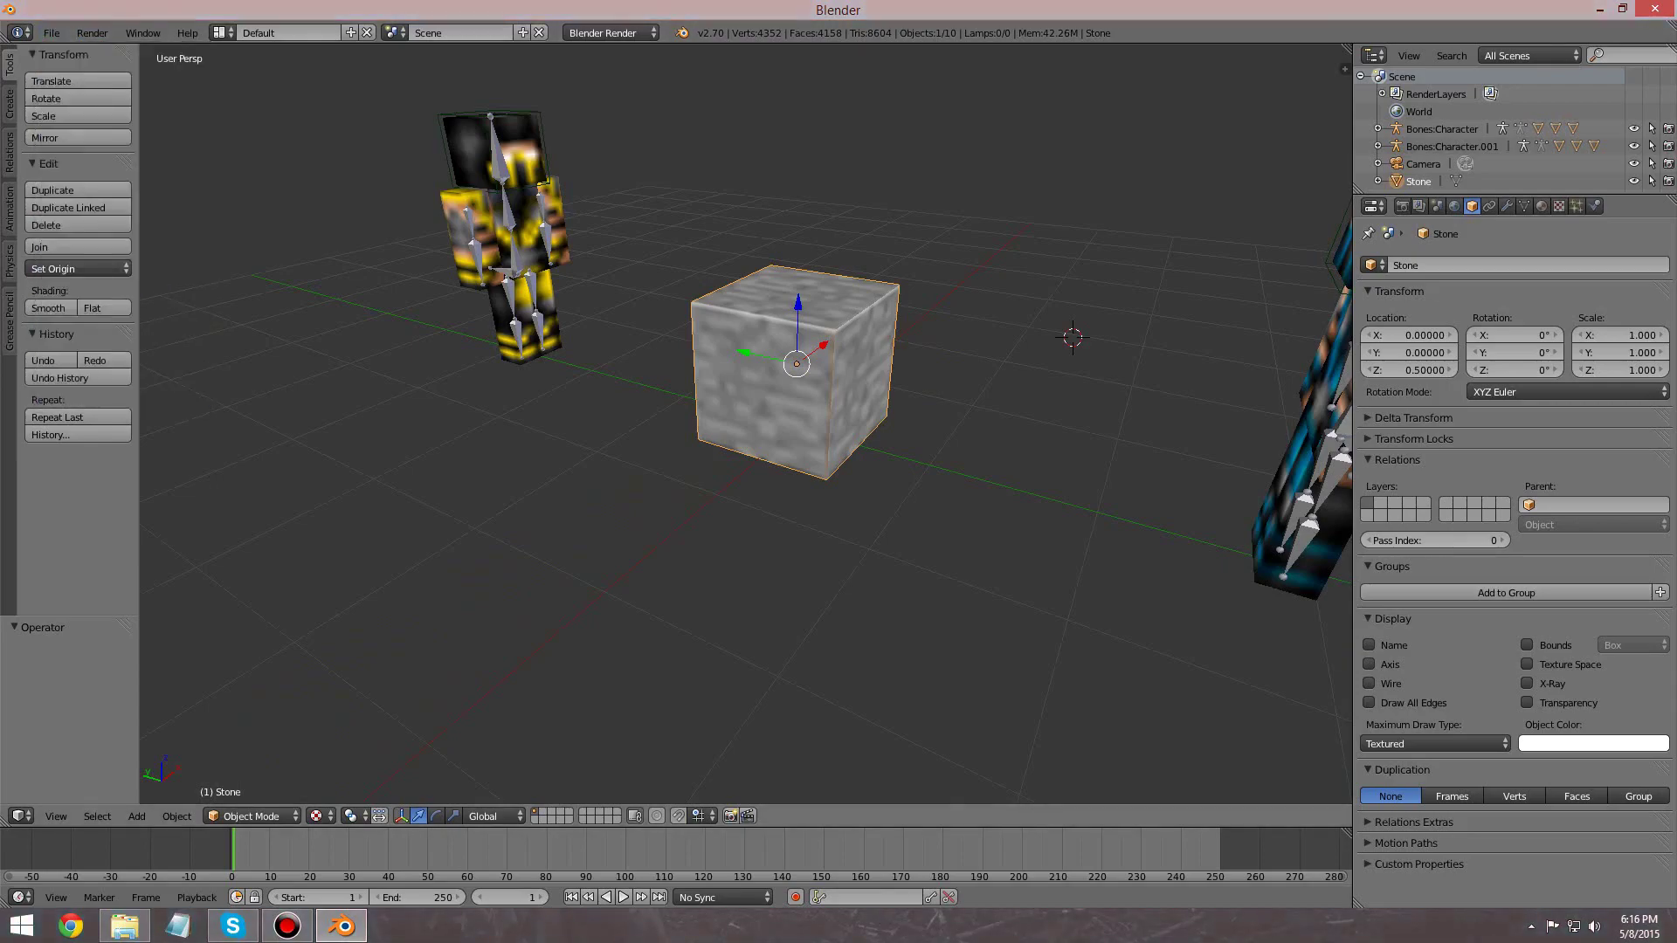
Step: Duplicate the stone block, raise the copy along Z and set its Z location to 1.5 so it stacks on the original
{"action": "middle_click_drag", "start_coordinate": [763, 424], "coordinate": [732, 425]}
{"action": "scroll", "coordinate": [746, 423], "scroll_direction": "up", "scroll_amount": 1}
{"action": "scroll", "coordinate": [746, 424], "scroll_direction": "down", "scroll_amount": 1}
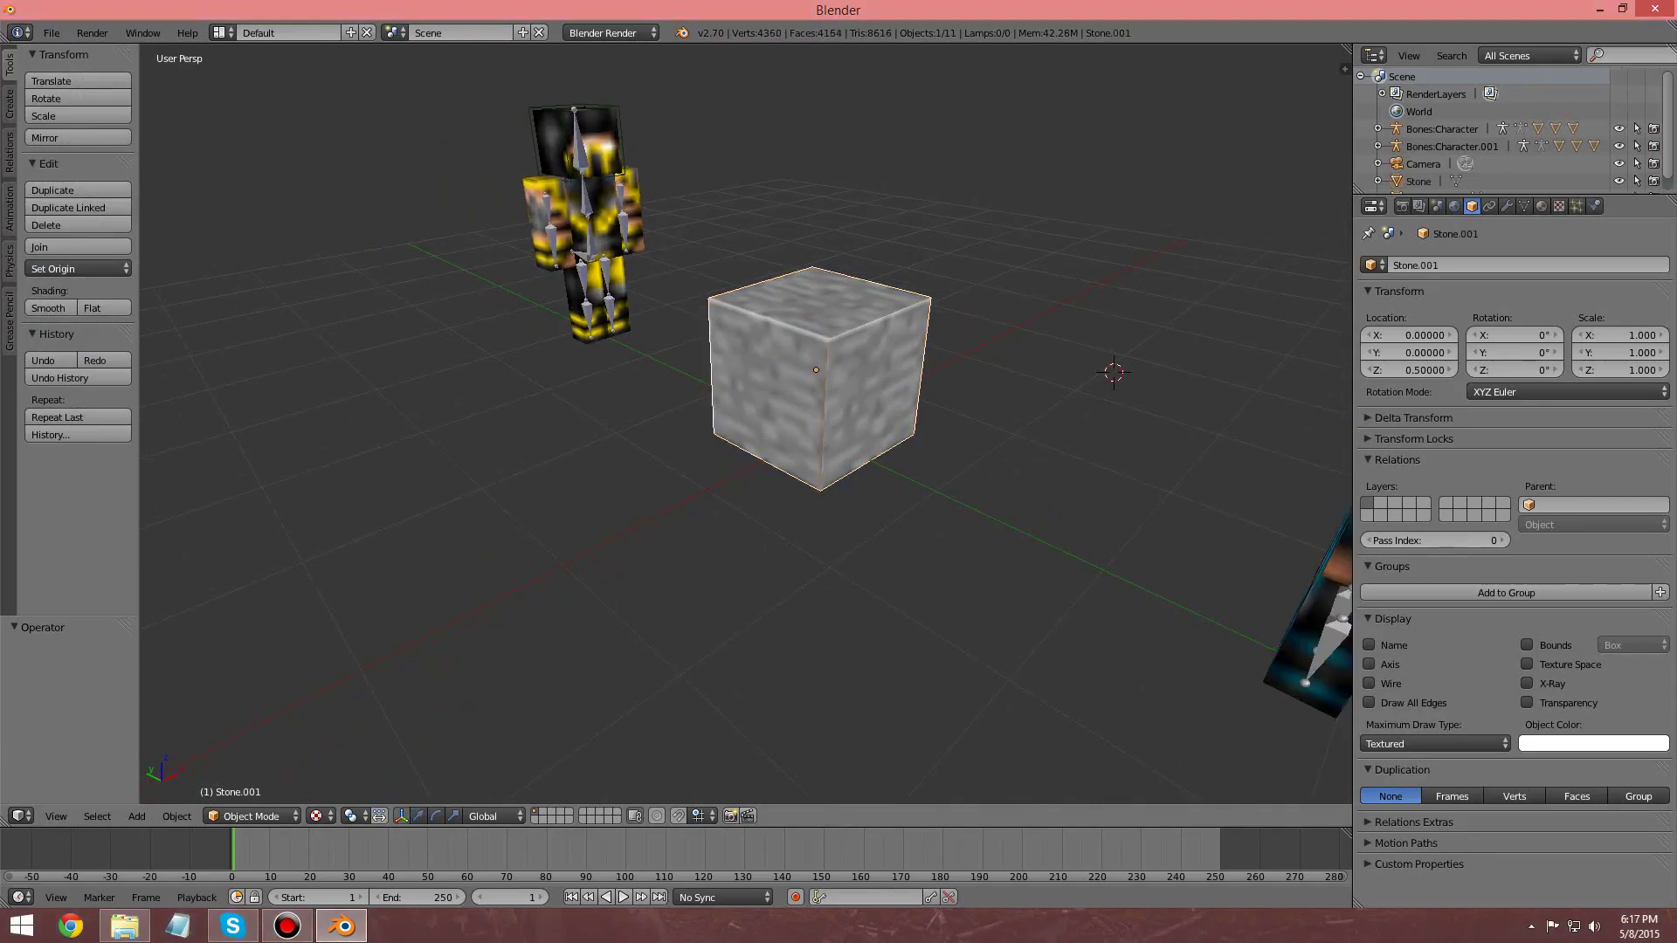
{"action": "key", "text": "shift+d"}
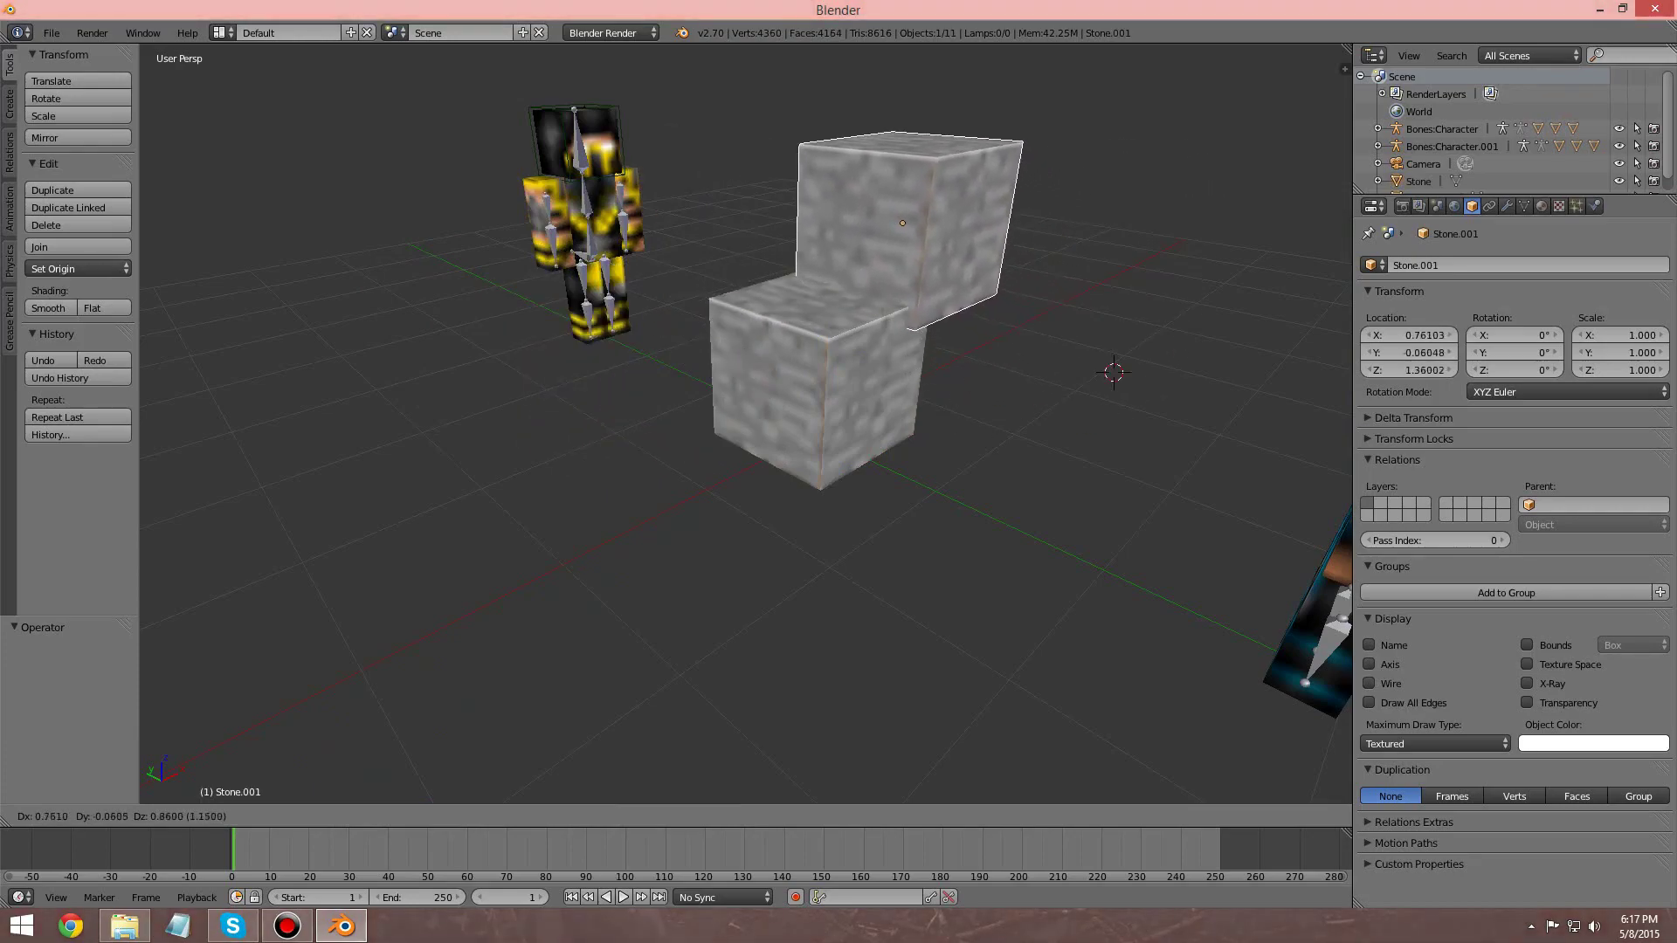
{"action": "key", "text": "Escape"}
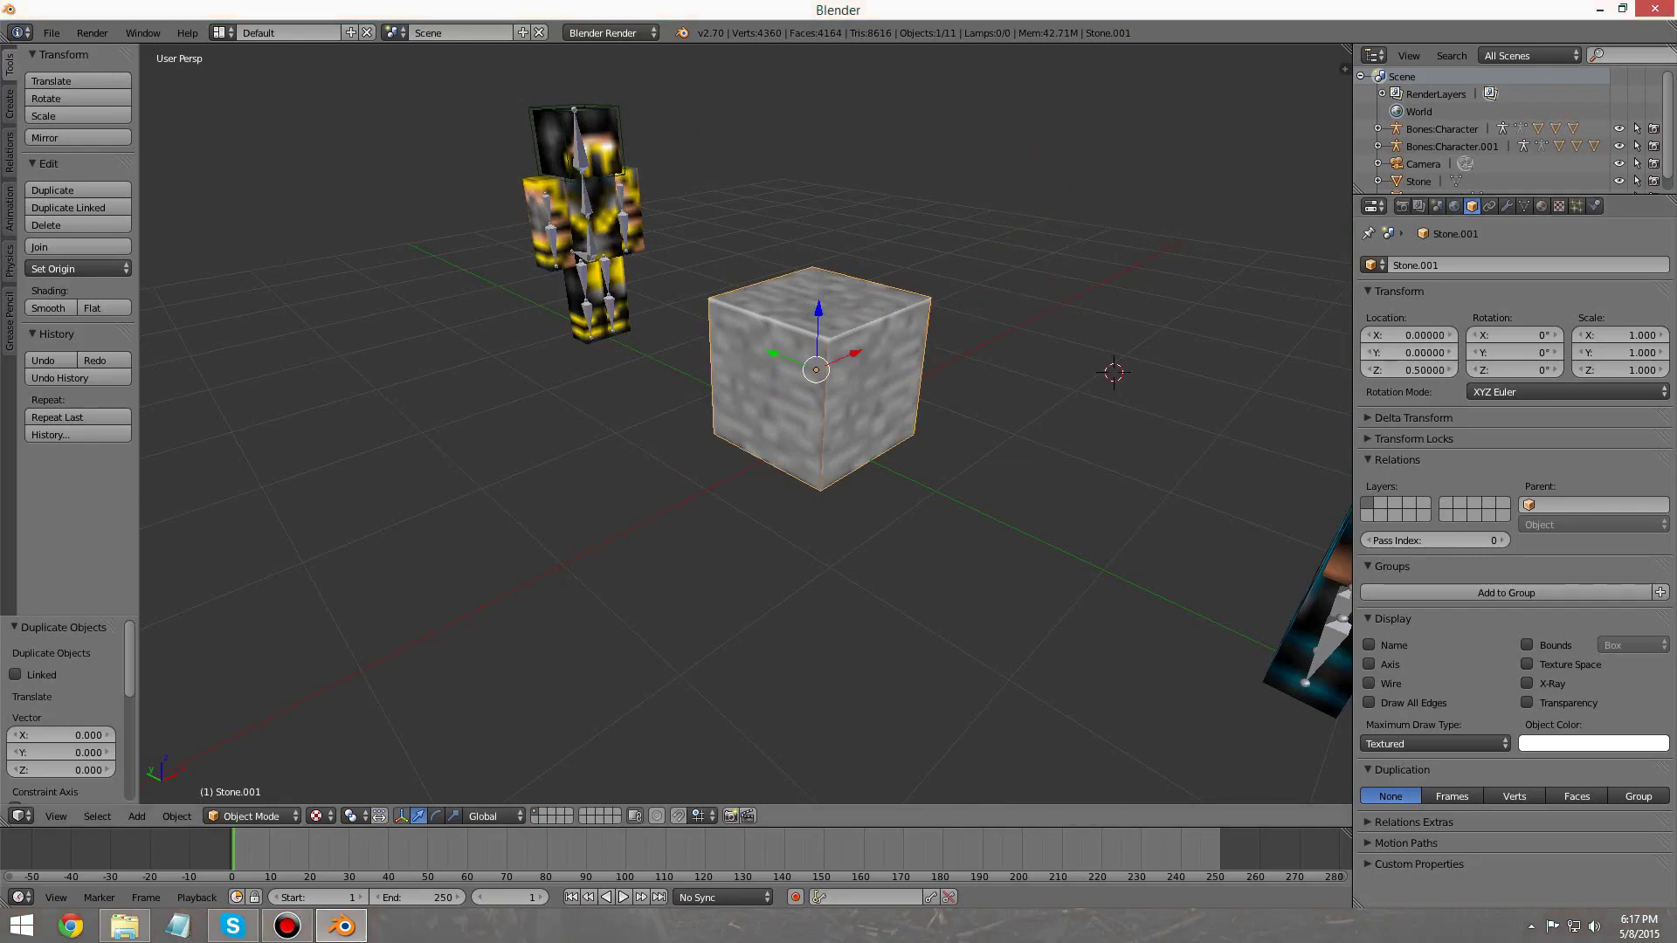
{"action": "left_click_drag", "start_coordinate": [819, 311], "coordinate": [824, 155]}
{"action": "left_click", "coordinate": [1408, 371]}
{"action": "key", "text": "BackSpace"}
{"action": "type", "text": "1.5"}
{"action": "key", "text": "Return"}
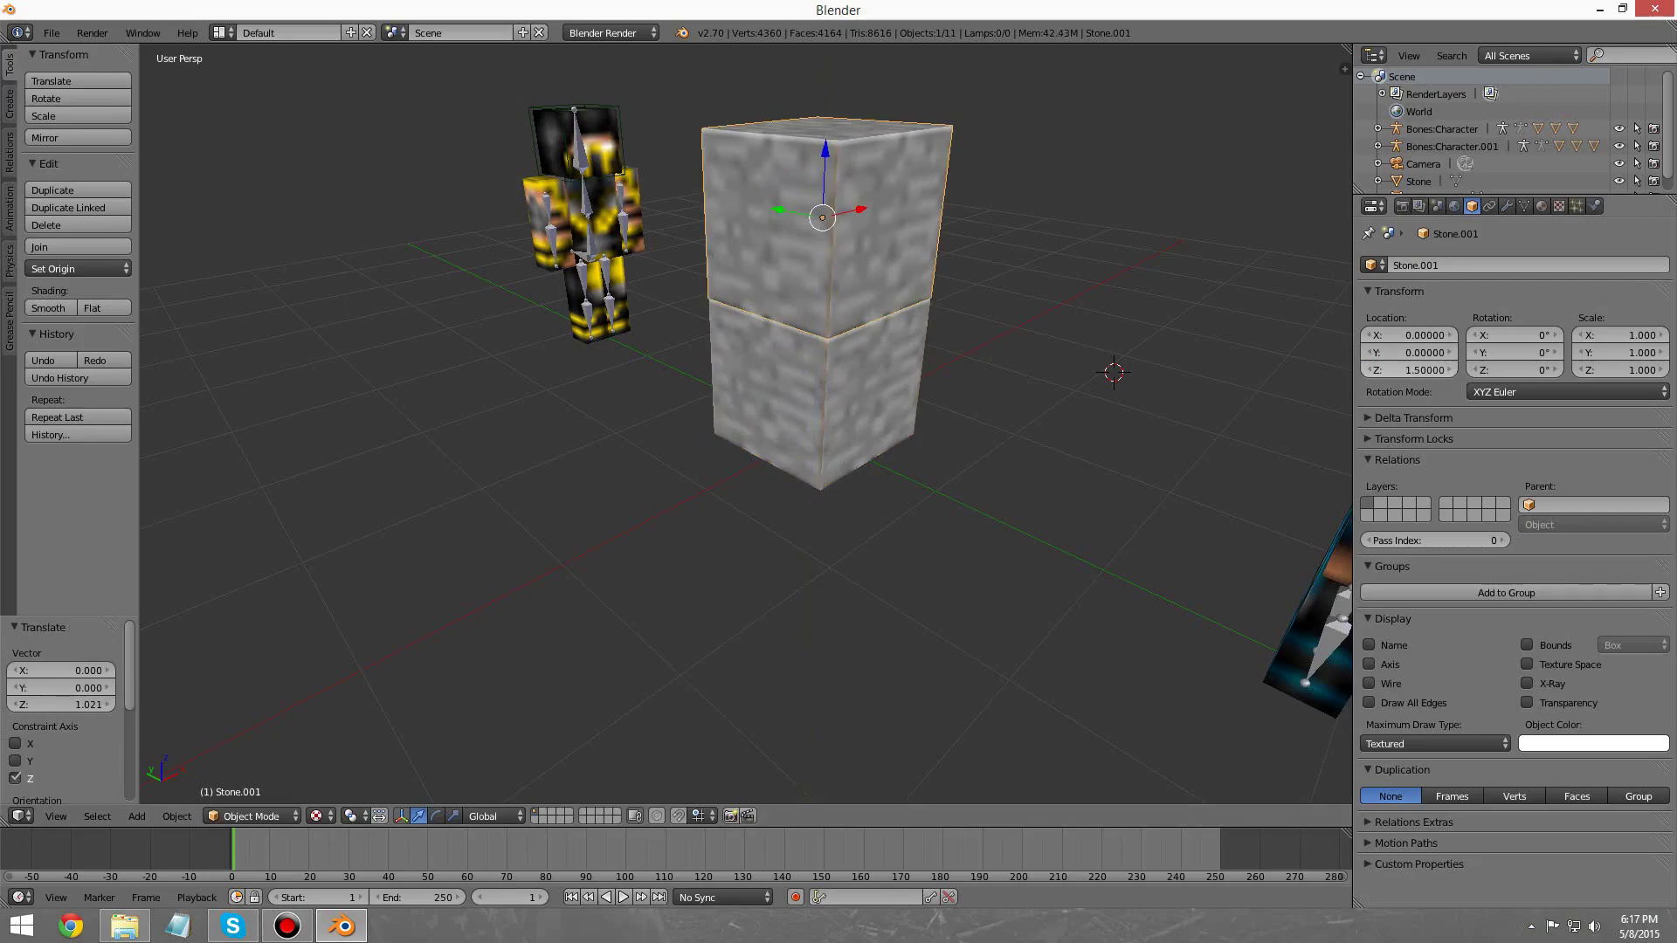
Step: Check the two stacked stone blocks by selecting the lower and upper one in turn
{"action": "middle_click_drag", "start_coordinate": [1092, 419], "coordinate": [576, 358]}
{"action": "right_click", "coordinate": [758, 376]}
{"action": "right_click", "coordinate": [758, 270]}
{"action": "right_click", "coordinate": [759, 376]}
{"action": "right_click", "coordinate": [758, 271]}
{"action": "middle_click_drag", "start_coordinate": [758, 297], "coordinate": [1113, 323]}
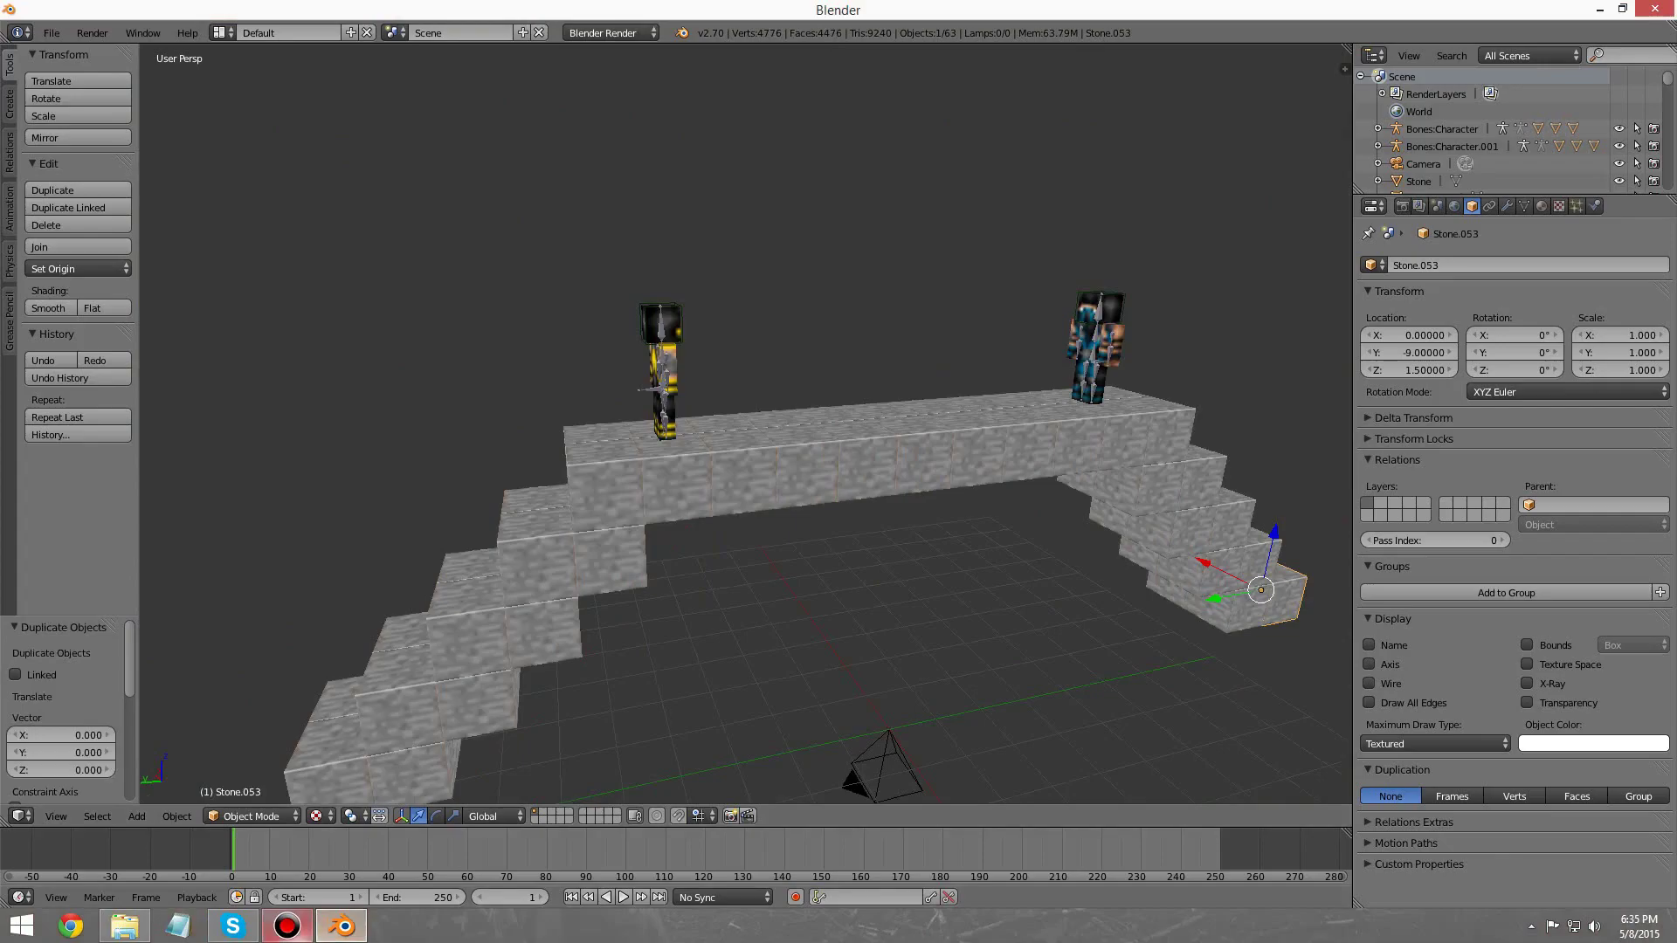
Step: Select the camera beneath the stone bridge and view the scene around it
{"action": "mouse_move", "coordinate": [287, 926]}
{"action": "middle_click_drag", "start_coordinate": [742, 420], "coordinate": [690, 441]}
{"action": "scroll", "coordinate": [725, 437], "scroll_direction": "down", "scroll_amount": 1}
{"action": "middle_click_drag", "start_coordinate": [926, 454], "coordinate": [783, 306]}
{"action": "scroll", "coordinate": [914, 368], "scroll_direction": "up", "scroll_amount": 2}
{"action": "right_click", "coordinate": [707, 680]}
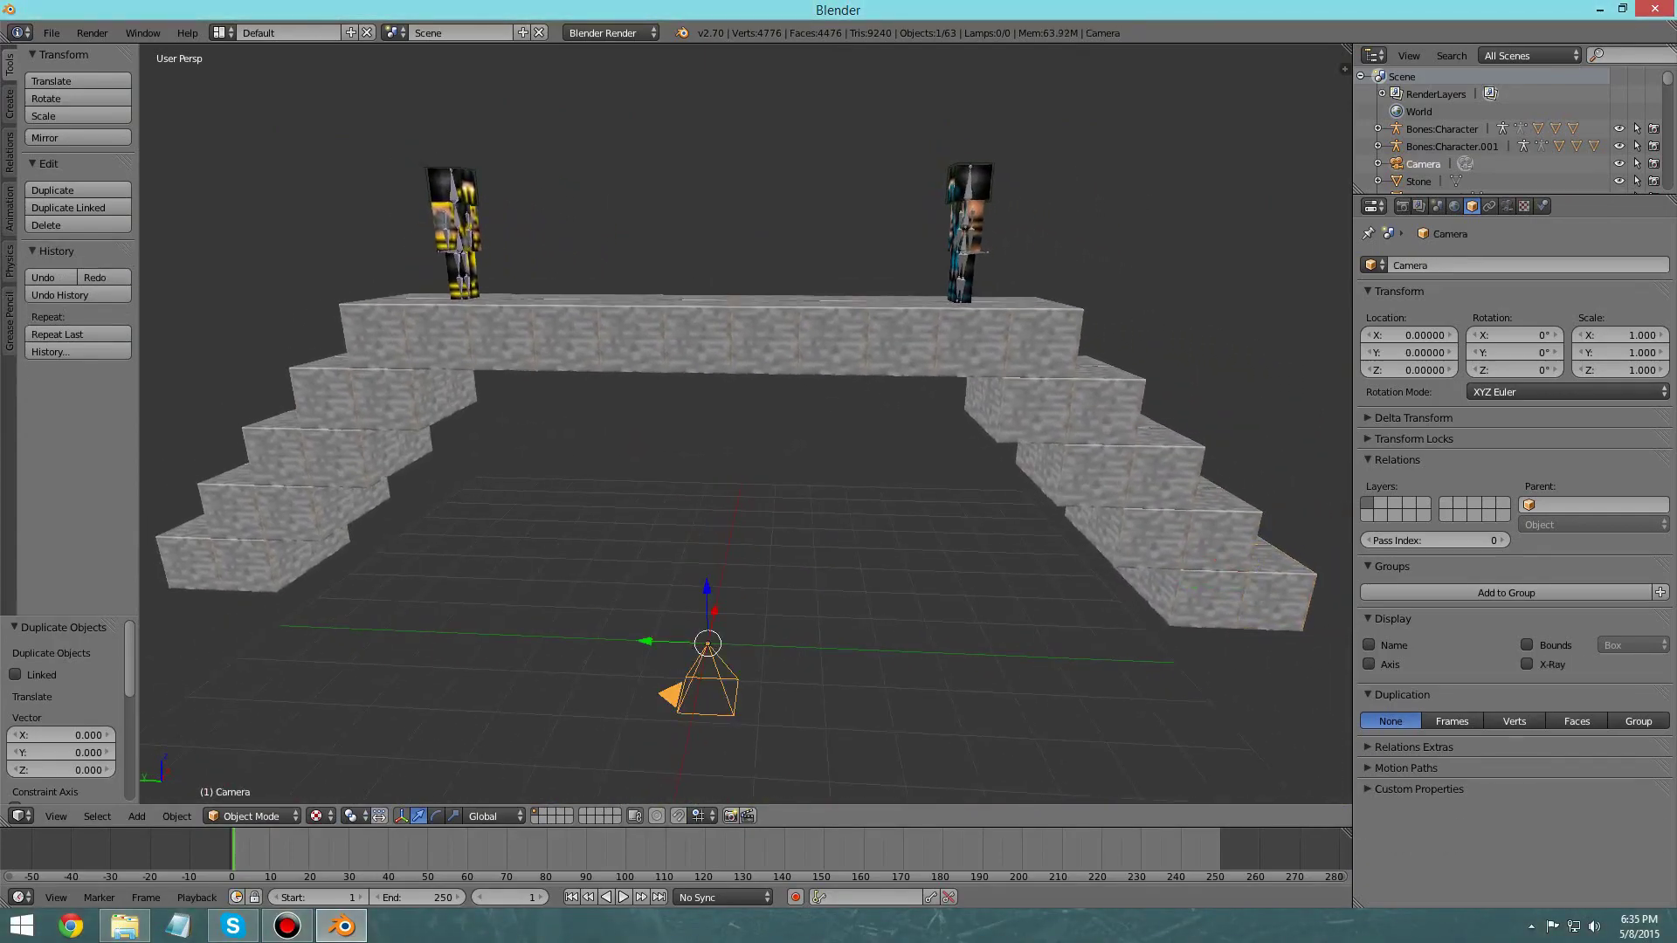
{"action": "middle_click_drag", "start_coordinate": [708, 664], "coordinate": [747, 650]}
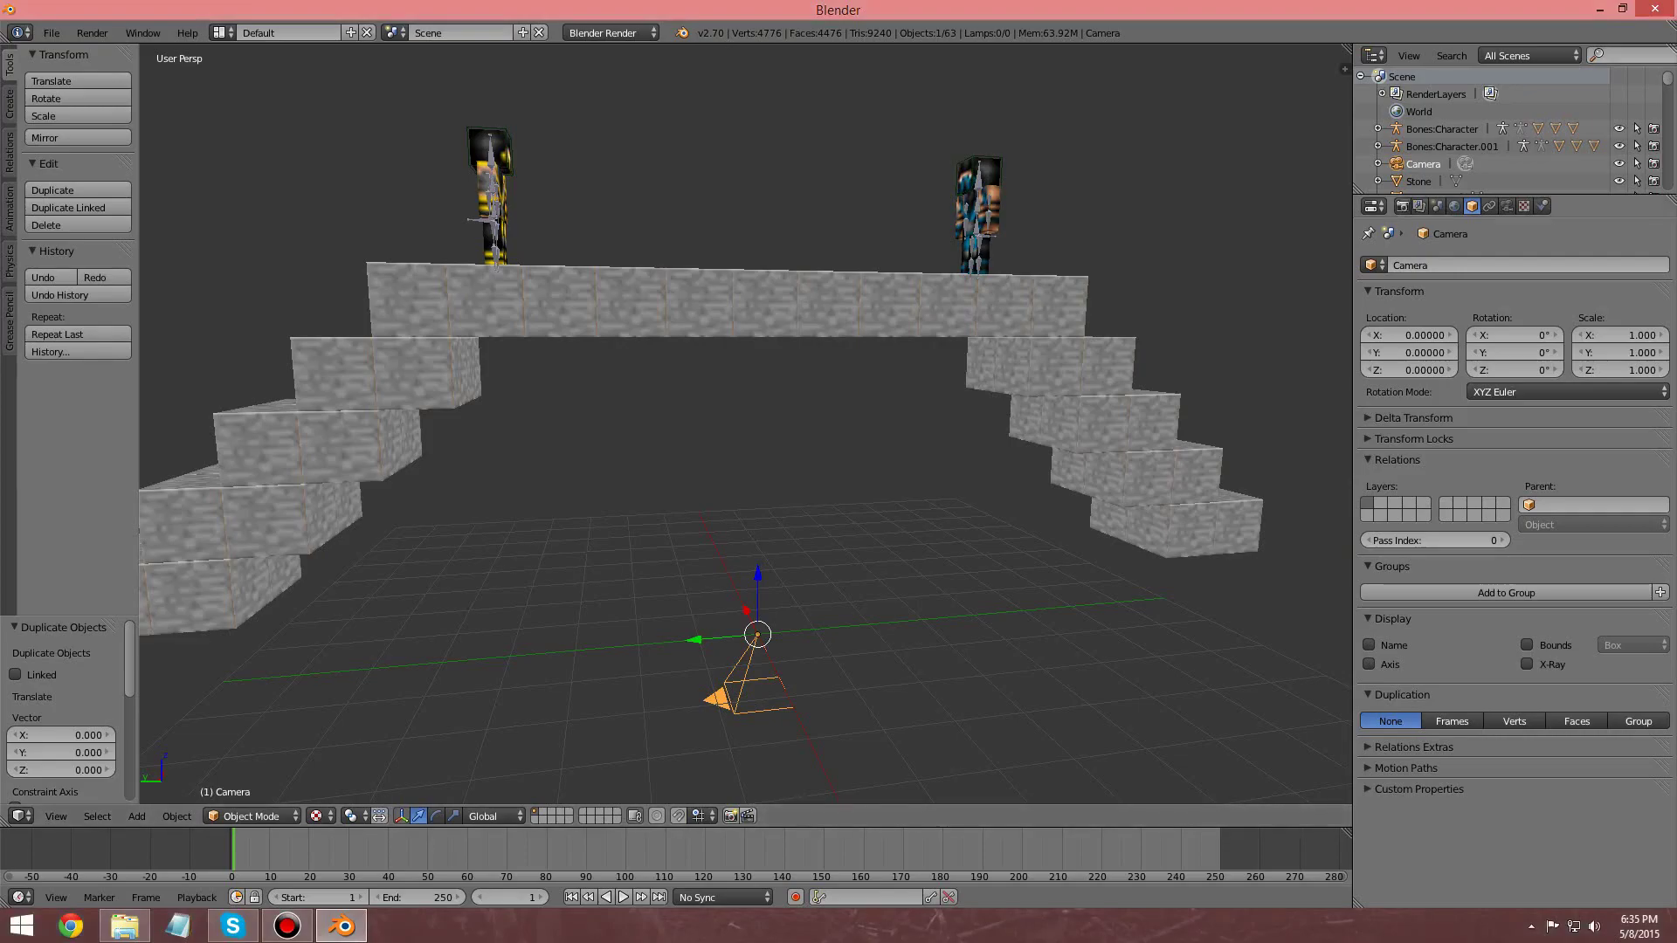
{"action": "middle_click_drag", "start_coordinate": [699, 402], "coordinate": [756, 437]}
{"action": "middle_click_drag", "start_coordinate": [786, 376], "coordinate": [882, 374]}
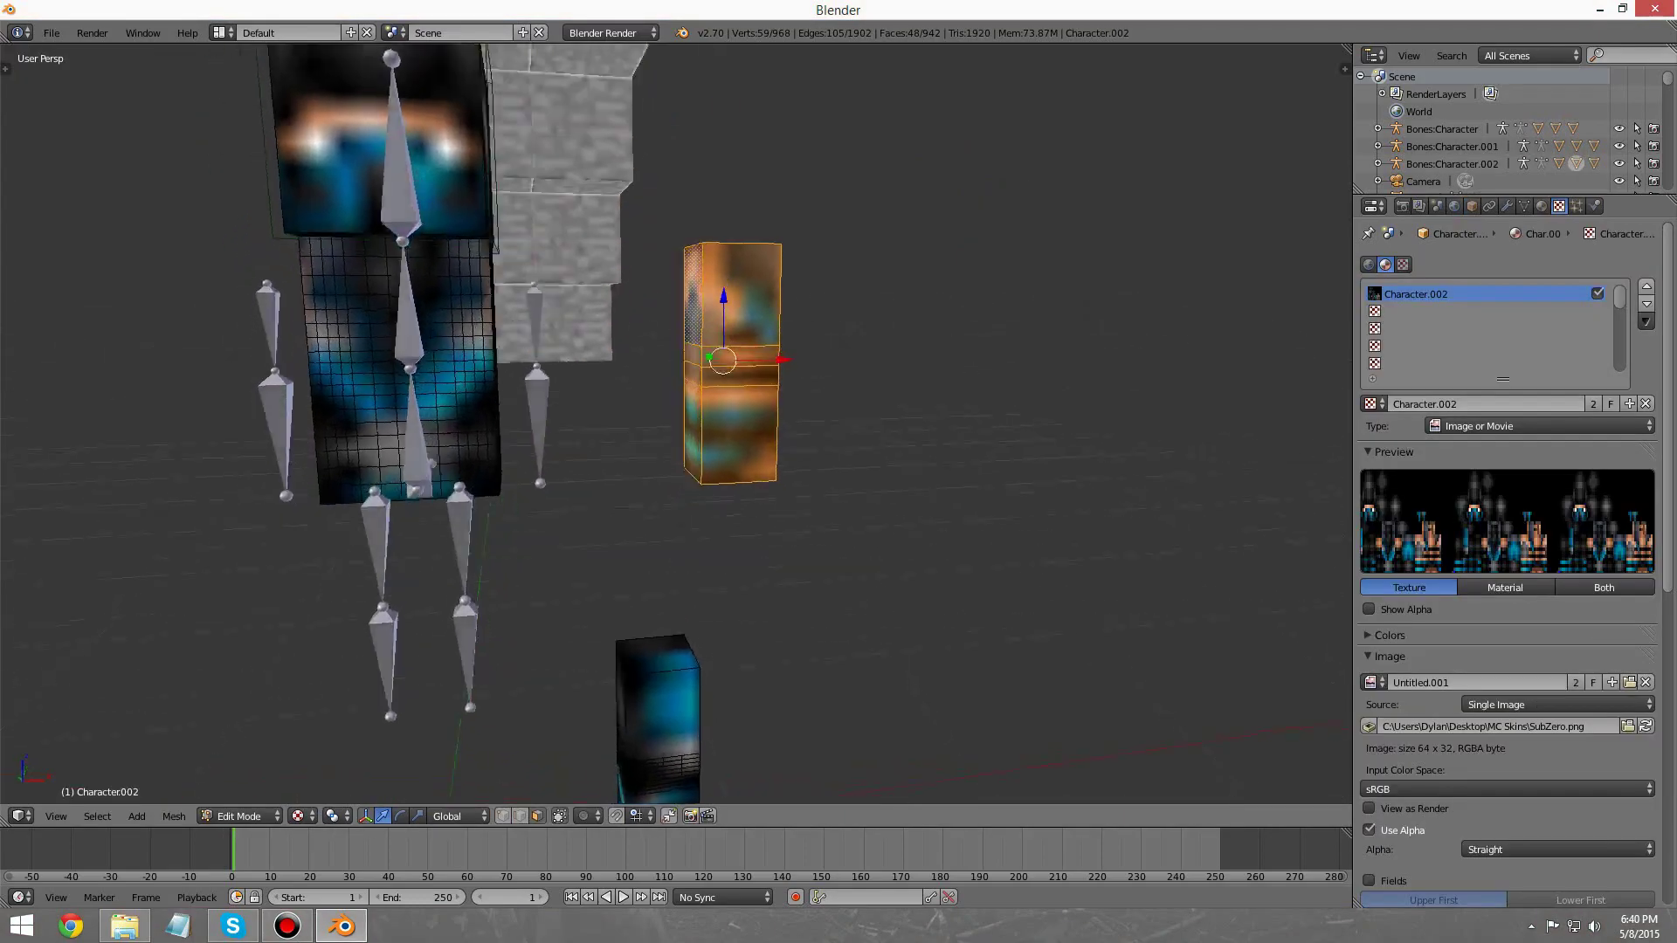
Step: Select every face of the detached Sub-Zero leg, including the small joint faces in its middle and the end faces, and delete them
{"action": "middle_click_drag", "start_coordinate": [682, 419], "coordinate": [756, 228]}
{"action": "right_click", "coordinate": [756, 522]}
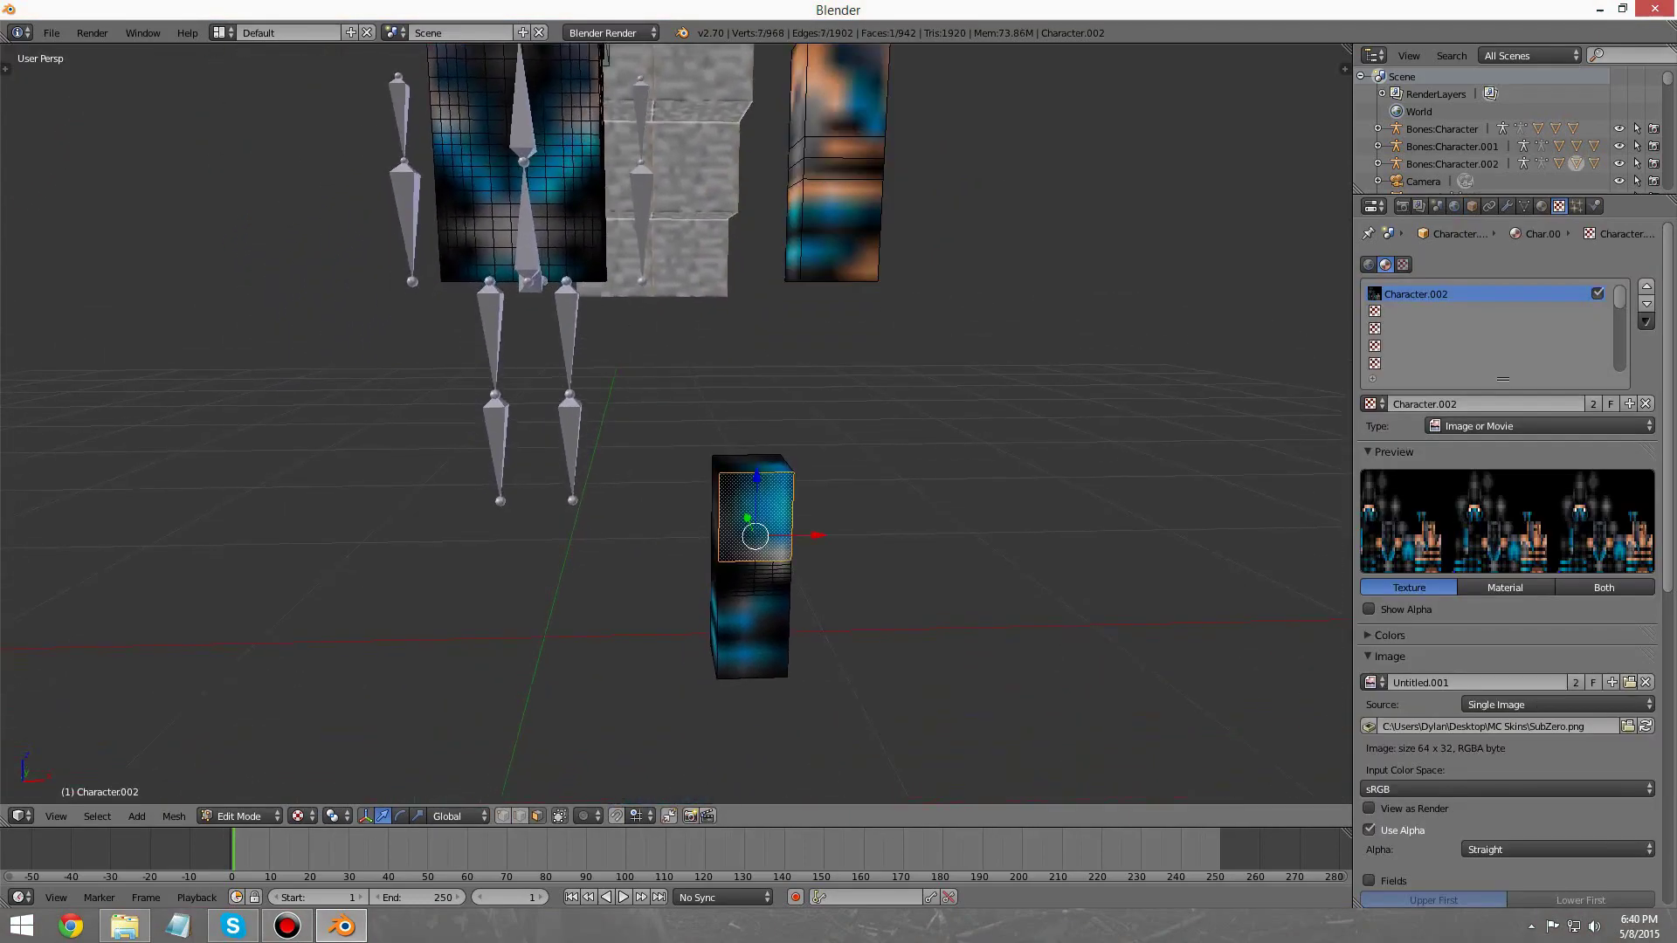
{"action": "mouse_move", "coordinate": [756, 515]}
{"action": "middle_mouse_down"}
{"action": "mouse_move", "coordinate": [712, 517]}
{"action": "mouse_move", "coordinate": [773, 514]}
{"action": "middle_mouse_up"}
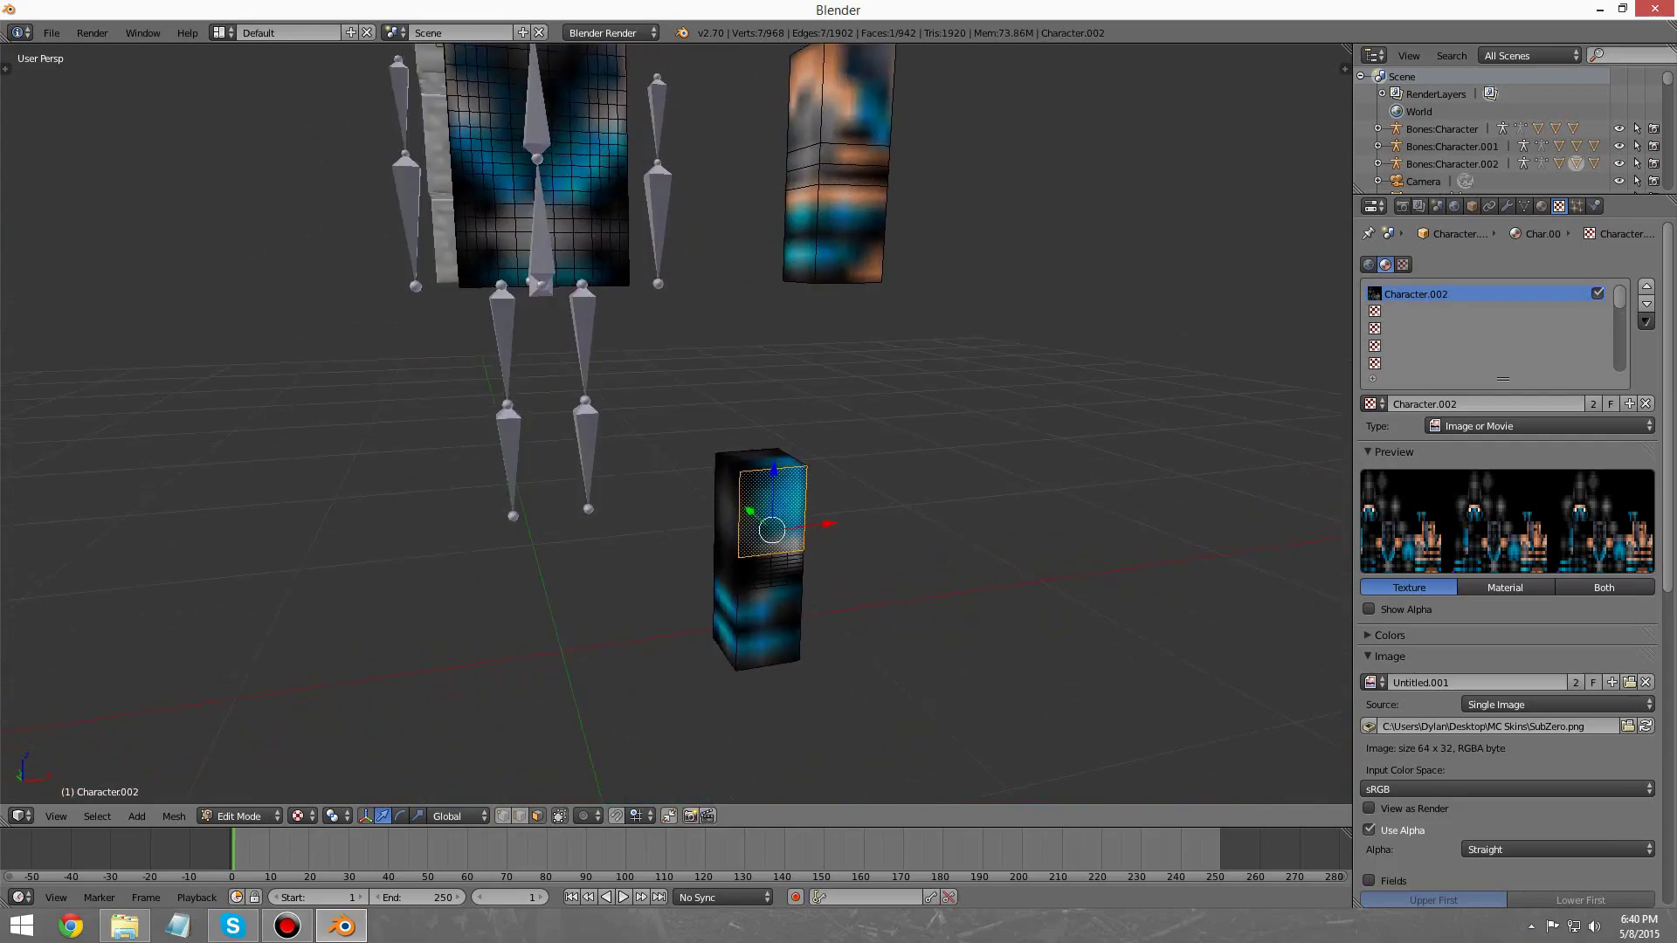
{"action": "right_click", "coordinate": [727, 507], "text": "shift"}
{"action": "right_click", "coordinate": [760, 458], "text": "shift"}
{"action": "right_click", "coordinate": [767, 622], "text": "shift"}
{"action": "right_click", "coordinate": [726, 616], "text": "shift"}
{"action": "middle_click_drag", "start_coordinate": [726, 614], "coordinate": [515, 590]}
{"action": "right_click", "coordinate": [661, 576], "text": "shift"}
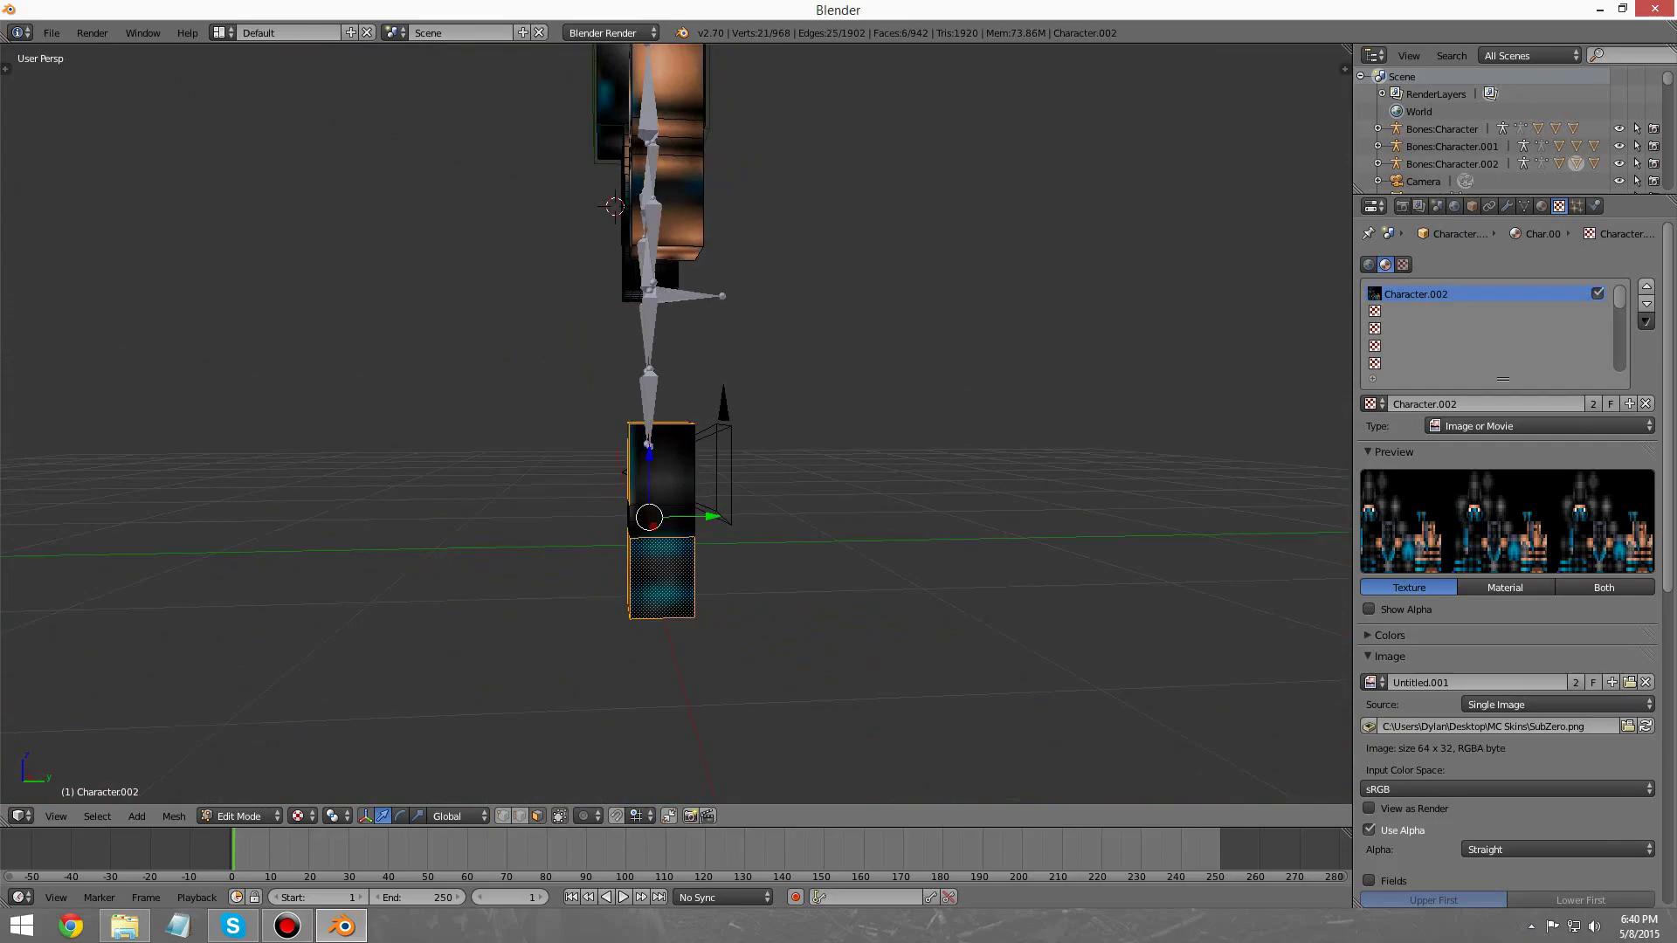
{"action": "right_click", "coordinate": [661, 474], "text": "shift"}
{"action": "middle_click_drag", "start_coordinate": [662, 468], "coordinate": [472, 472]}
{"action": "right_click", "coordinate": [732, 585], "text": "shift"}
{"action": "right_click", "coordinate": [732, 471], "text": "shift"}
{"action": "right_click", "coordinate": [732, 519], "text": "shift"}
{"action": "right_click", "coordinate": [732, 536], "text": "shift"}
{"action": "middle_click_drag", "start_coordinate": [732, 534], "coordinate": [811, 539]}
{"action": "right_click", "coordinate": [679, 528], "text": "shift"}
{"action": "right_click", "coordinate": [679, 513], "text": "shift"}
{"action": "middle_click_drag", "start_coordinate": [679, 512], "coordinate": [424, 525]}
{"action": "right_click", "coordinate": [690, 563], "text": "shift"}
{"action": "right_click", "coordinate": [690, 547], "text": "shift"}
{"action": "middle_click_drag", "start_coordinate": [690, 546], "coordinate": [472, 528]}
{"action": "scroll", "coordinate": [472, 530], "scroll_direction": "up", "scroll_amount": 3}
{"action": "right_click", "coordinate": [805, 525], "text": "shift"}
{"action": "right_click", "coordinate": [805, 518], "text": "shift"}
{"action": "right_click", "coordinate": [806, 510], "text": "shift"}
{"action": "right_click", "coordinate": [806, 501], "text": "shift"}
{"action": "right_click", "coordinate": [806, 485], "text": "shift"}
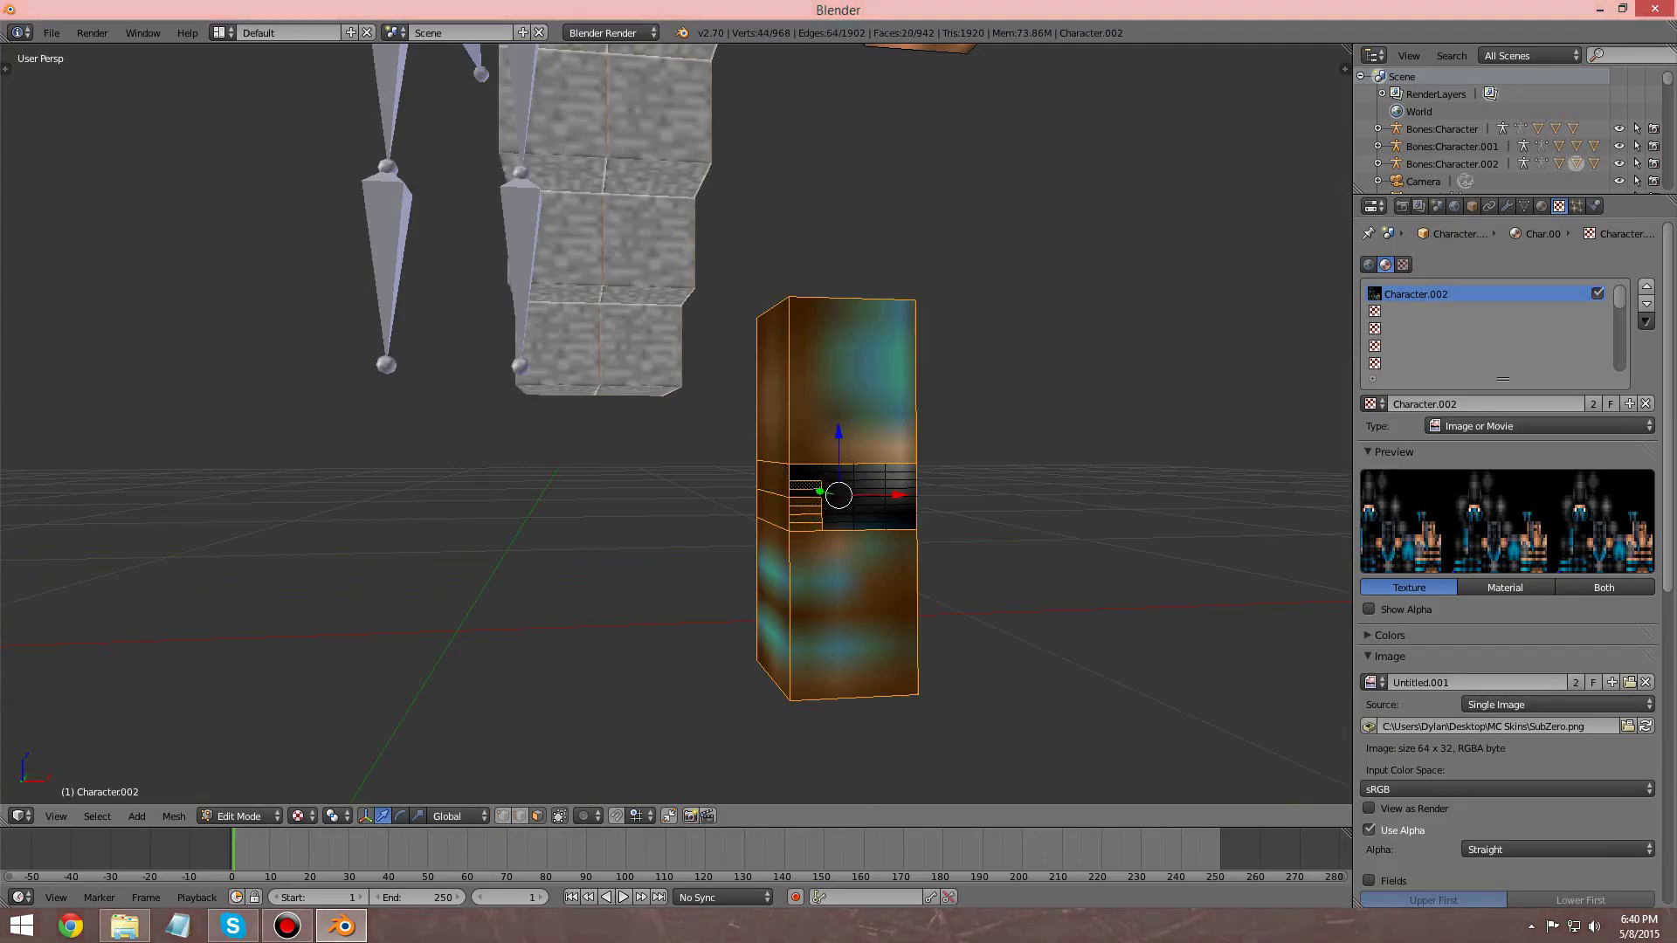
{"action": "right_click", "coordinate": [805, 492], "text": "shift"}
{"action": "right_click", "coordinate": [806, 477], "text": "shift"}
{"action": "right_click", "coordinate": [837, 468], "text": "shift"}
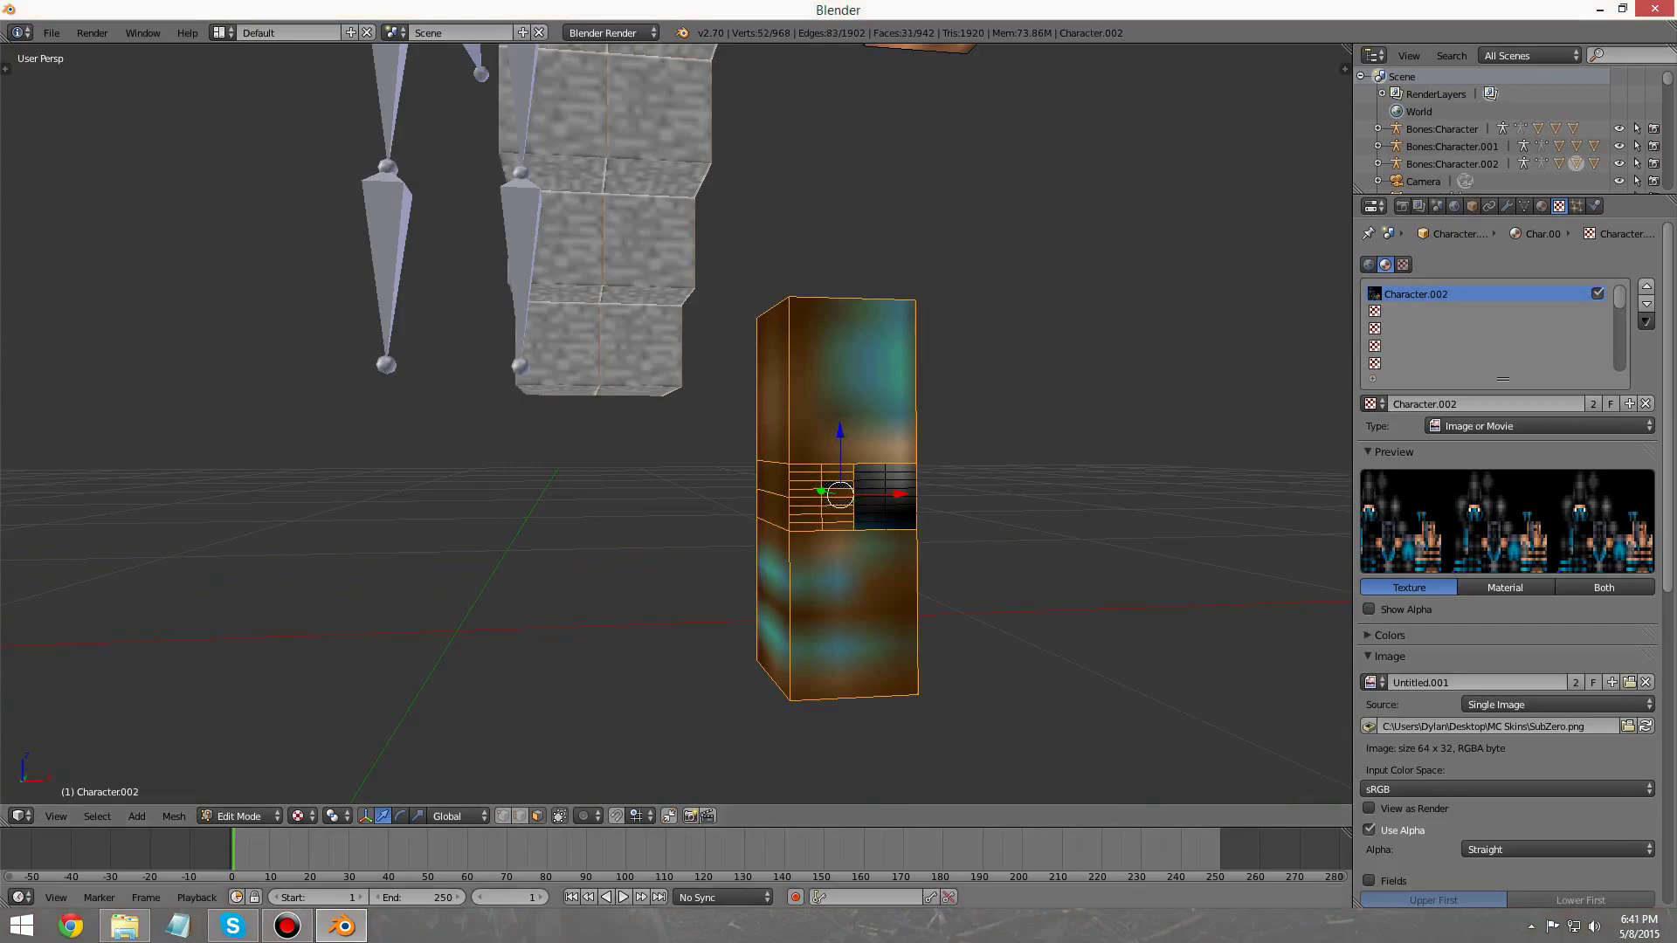
{"action": "right_click", "coordinate": [871, 525], "text": "shift"}
{"action": "right_click", "coordinate": [870, 500], "text": "shift"}
{"action": "right_click", "coordinate": [870, 509], "text": "shift"}
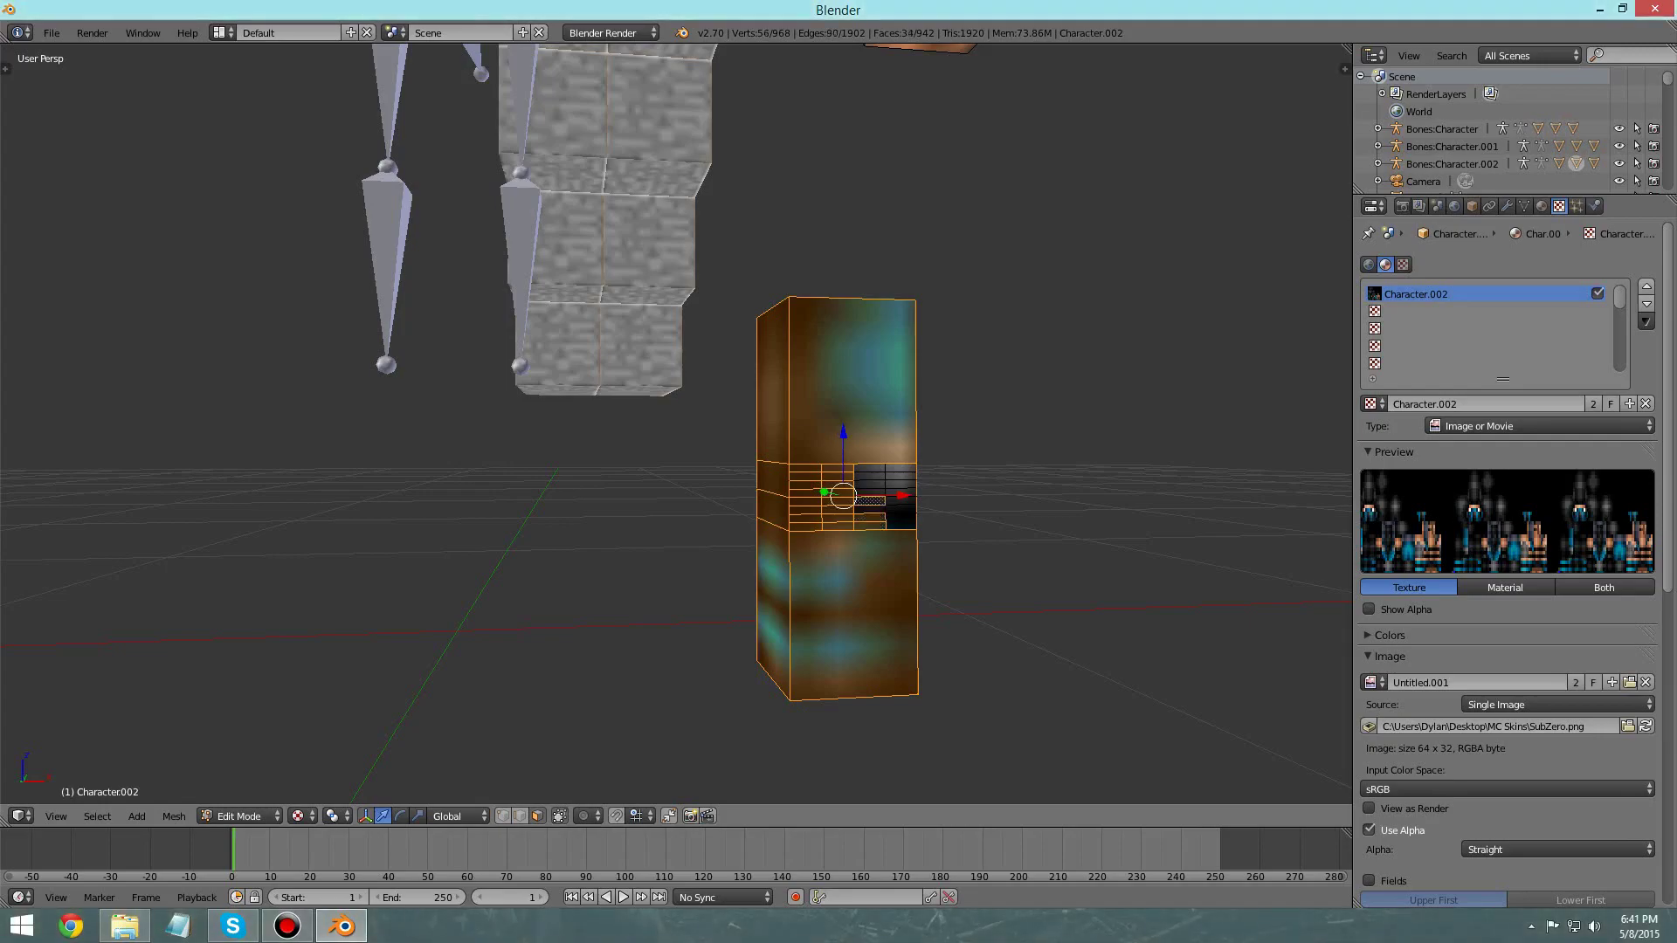
{"action": "right_click", "coordinate": [870, 492], "text": "shift"}
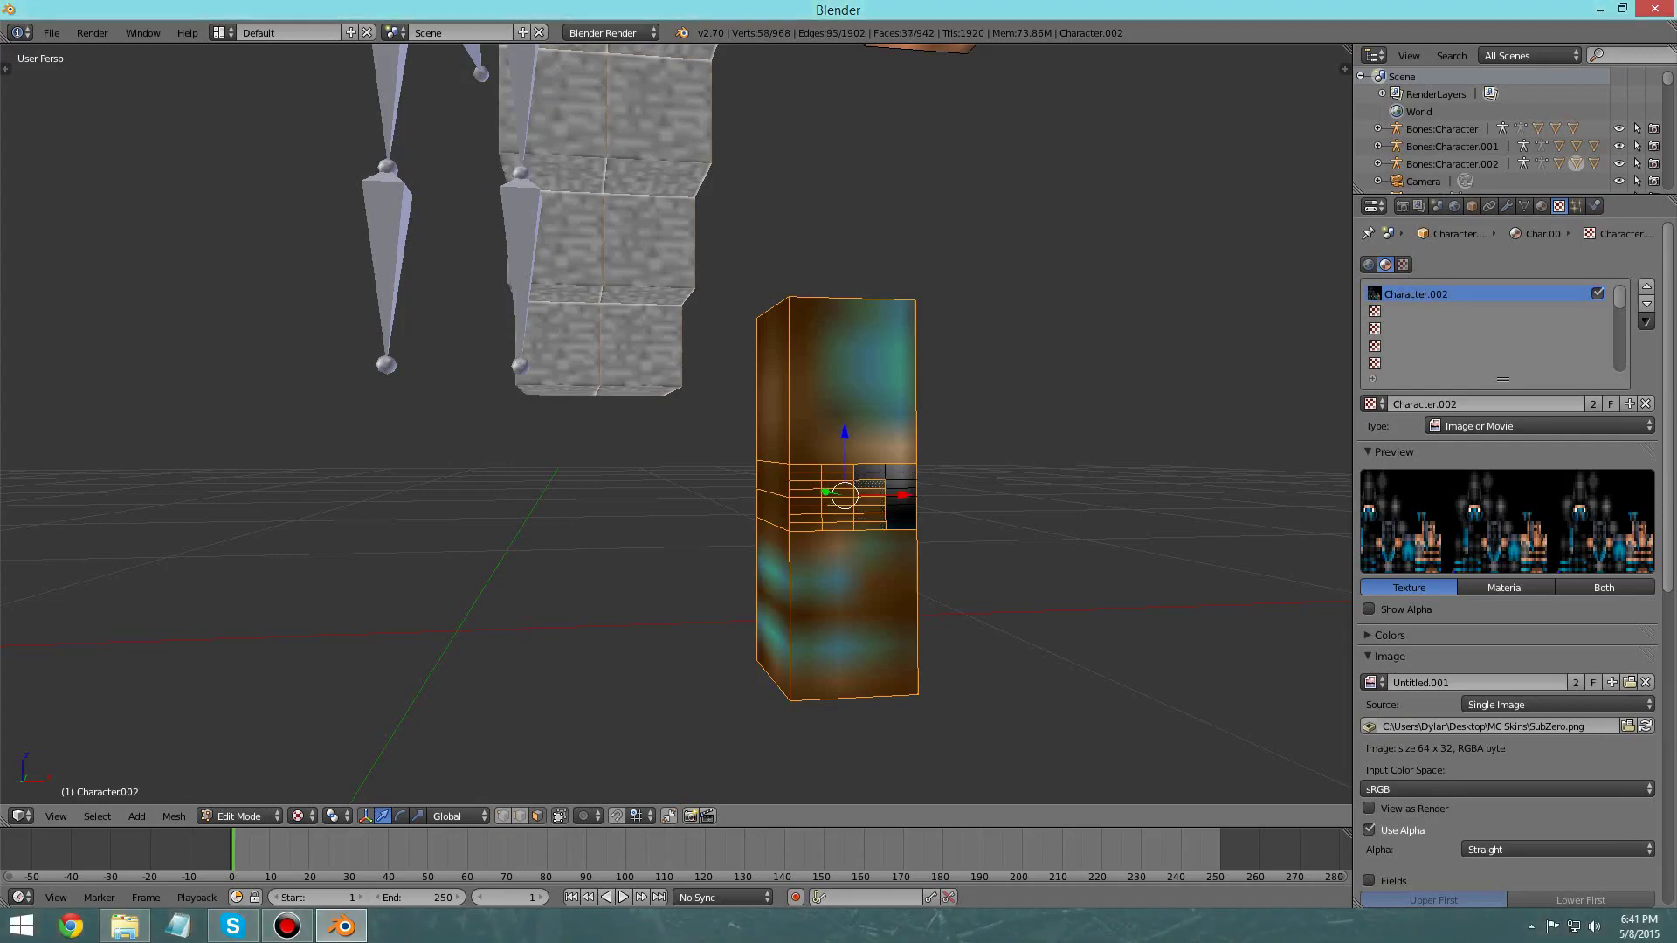
{"action": "right_click", "coordinate": [901, 476], "text": "shift"}
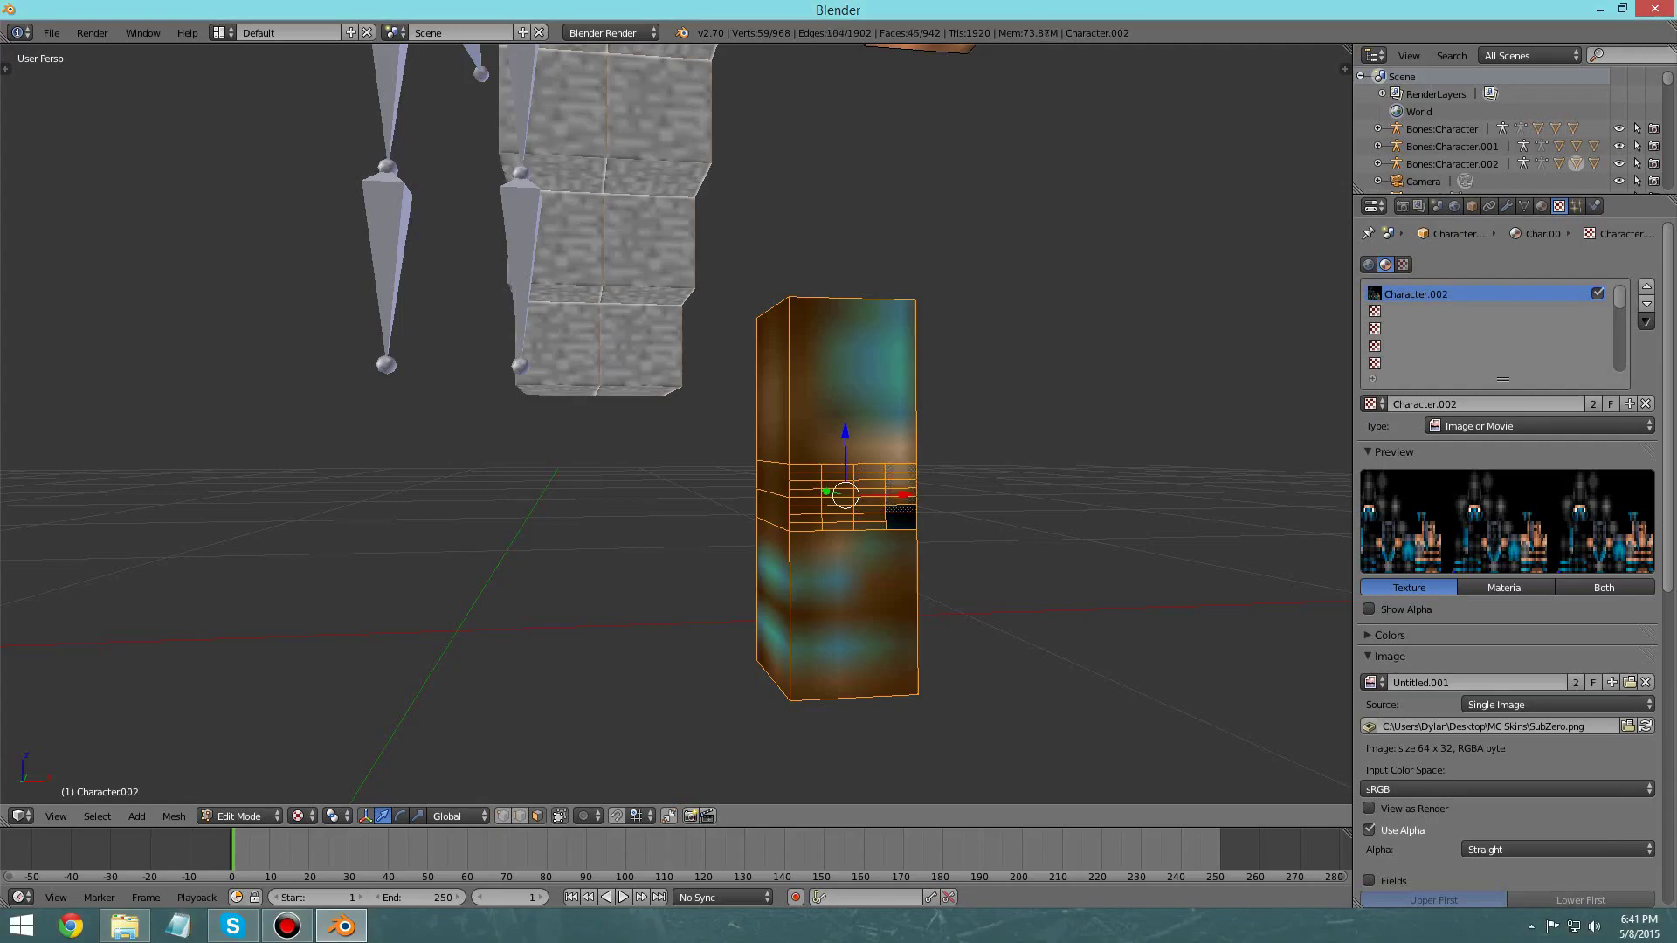
{"action": "middle_click_drag", "start_coordinate": [900, 525], "coordinate": [249, 227]}
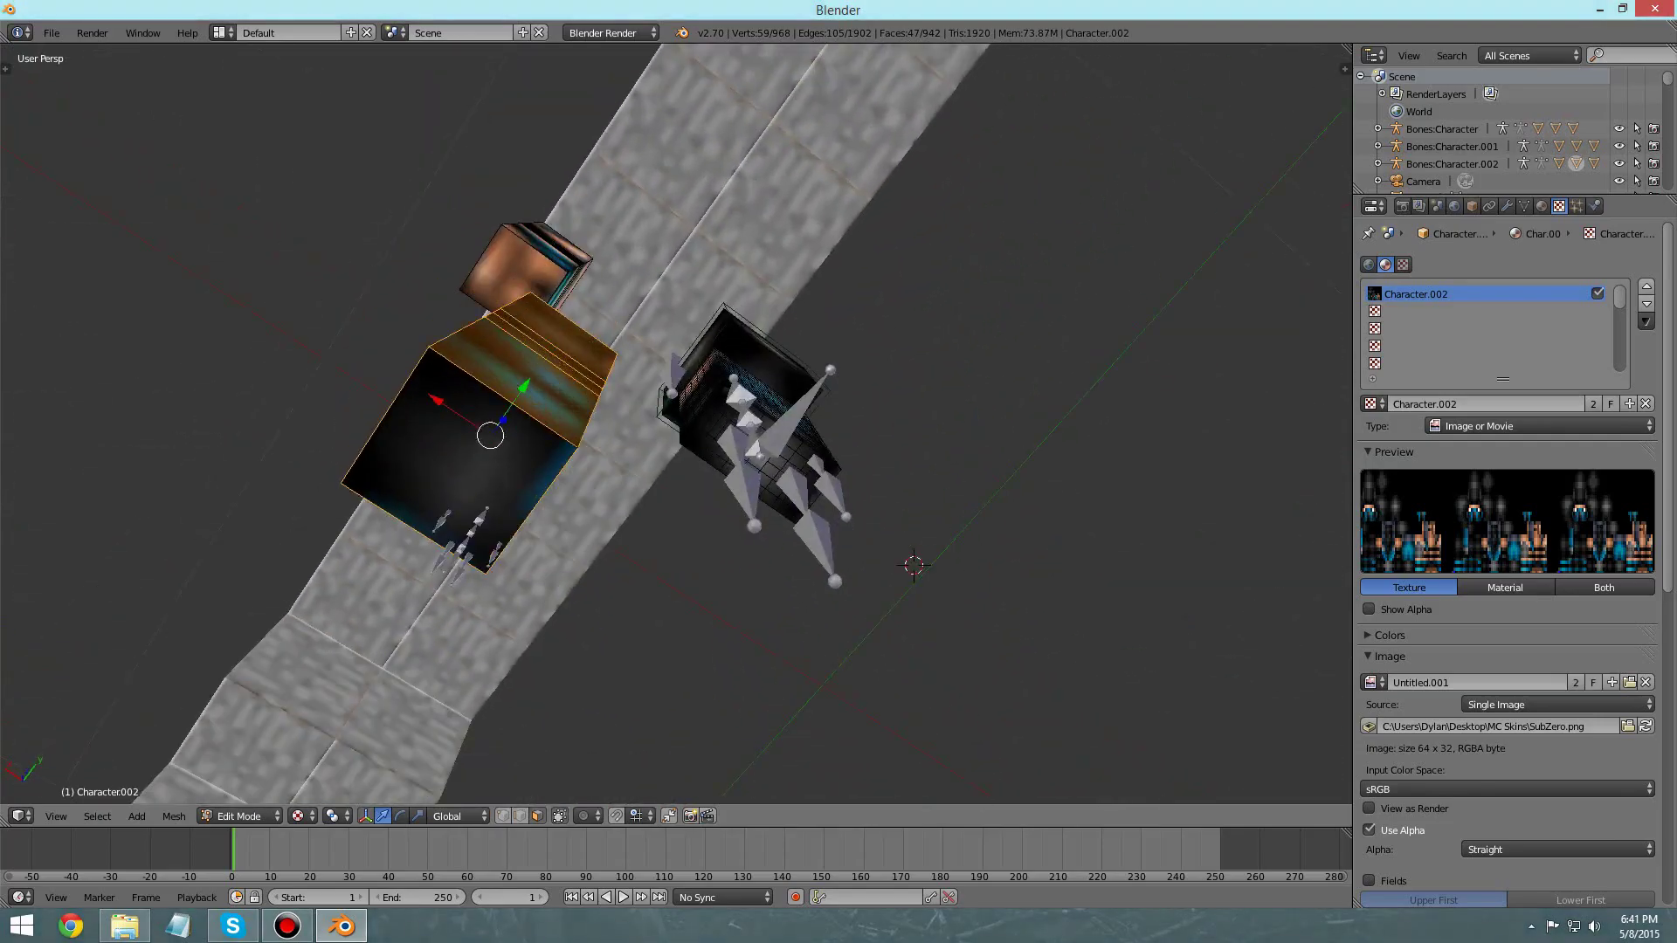
{"action": "right_click", "coordinate": [459, 463], "text": "shift"}
{"action": "middle_click_drag", "start_coordinate": [458, 463], "coordinate": [463, 594]}
{"action": "middle_click_drag", "start_coordinate": [559, 280], "coordinate": [751, 651]}
{"action": "right_click", "coordinate": [542, 403], "text": "shift"}
{"action": "key", "text": "x"}
{"action": "left_click", "coordinate": [684, 360]}
Step: Select every face of the detached Sub-Zero arm, including the fine elbow faces and both ends, and delete them
{"action": "middle_click_drag", "start_coordinate": [847, 376], "coordinate": [760, 350]}
{"action": "right_click", "coordinate": [758, 345]}
{"action": "right_click", "coordinate": [755, 410], "text": "shift"}
{"action": "right_click", "coordinate": [754, 432], "text": "shift"}
{"action": "right_click", "coordinate": [752, 489], "text": "shift"}
{"action": "middle_click_drag", "start_coordinate": [751, 472], "coordinate": [651, 515]}
{"action": "right_click", "coordinate": [617, 370], "text": "shift"}
{"action": "right_click", "coordinate": [644, 430], "text": "shift"}
{"action": "middle_click_drag", "start_coordinate": [643, 430], "coordinate": [306, 402]}
{"action": "right_click", "coordinate": [537, 472], "text": "shift"}
{"action": "right_click", "coordinate": [537, 419], "text": "shift"}
{"action": "right_click", "coordinate": [535, 396], "text": "shift"}
{"action": "scroll", "coordinate": [524, 384], "scroll_direction": "up", "scroll_amount": 3}
{"action": "right_click", "coordinate": [631, 380], "text": "shift"}
{"action": "right_click", "coordinate": [624, 179], "text": "shift"}
{"action": "right_click", "coordinate": [580, 265], "text": "shift"}
{"action": "right_click", "coordinate": [613, 264], "text": "shift"}
{"action": "right_click", "coordinate": [679, 252], "text": "shift"}
{"action": "right_click", "coordinate": [647, 268], "text": "shift"}
{"action": "right_click", "coordinate": [679, 267], "text": "shift"}
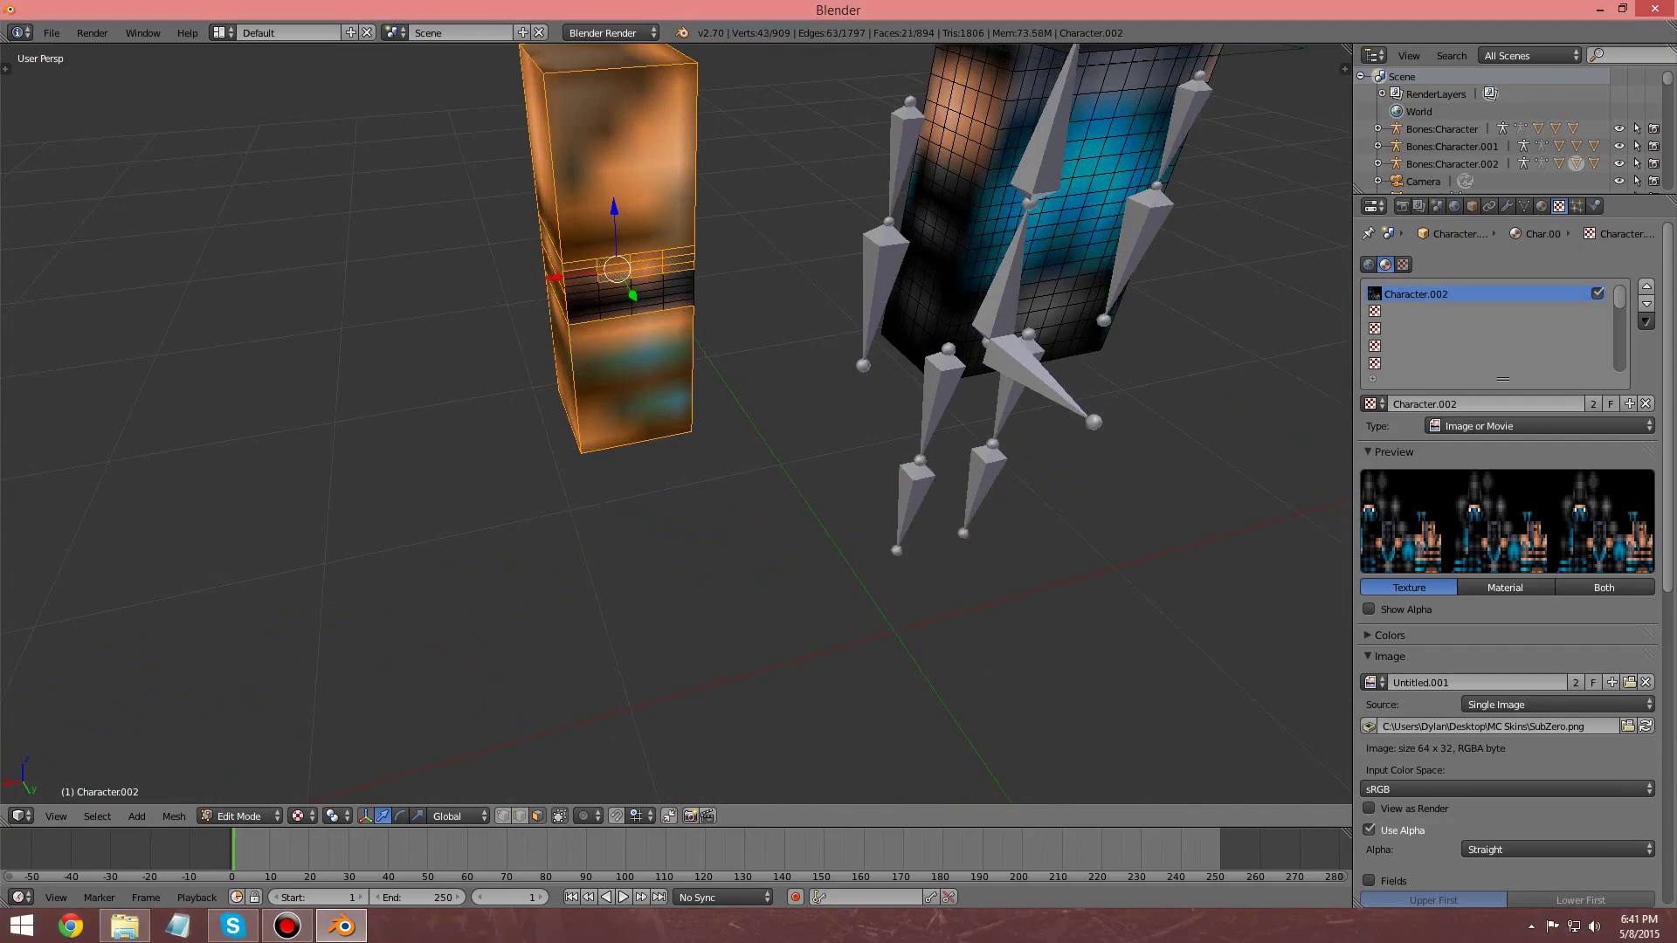
{"action": "right_click", "coordinate": [614, 292], "text": "shift"}
{"action": "right_click", "coordinate": [647, 285], "text": "shift"}
{"action": "right_click", "coordinate": [648, 278], "text": "shift"}
{"action": "right_click", "coordinate": [679, 274], "text": "shift"}
{"action": "right_click", "coordinate": [679, 282], "text": "shift"}
{"action": "right_click", "coordinate": [679, 290], "text": "shift"}
{"action": "right_click", "coordinate": [678, 298], "text": "shift"}
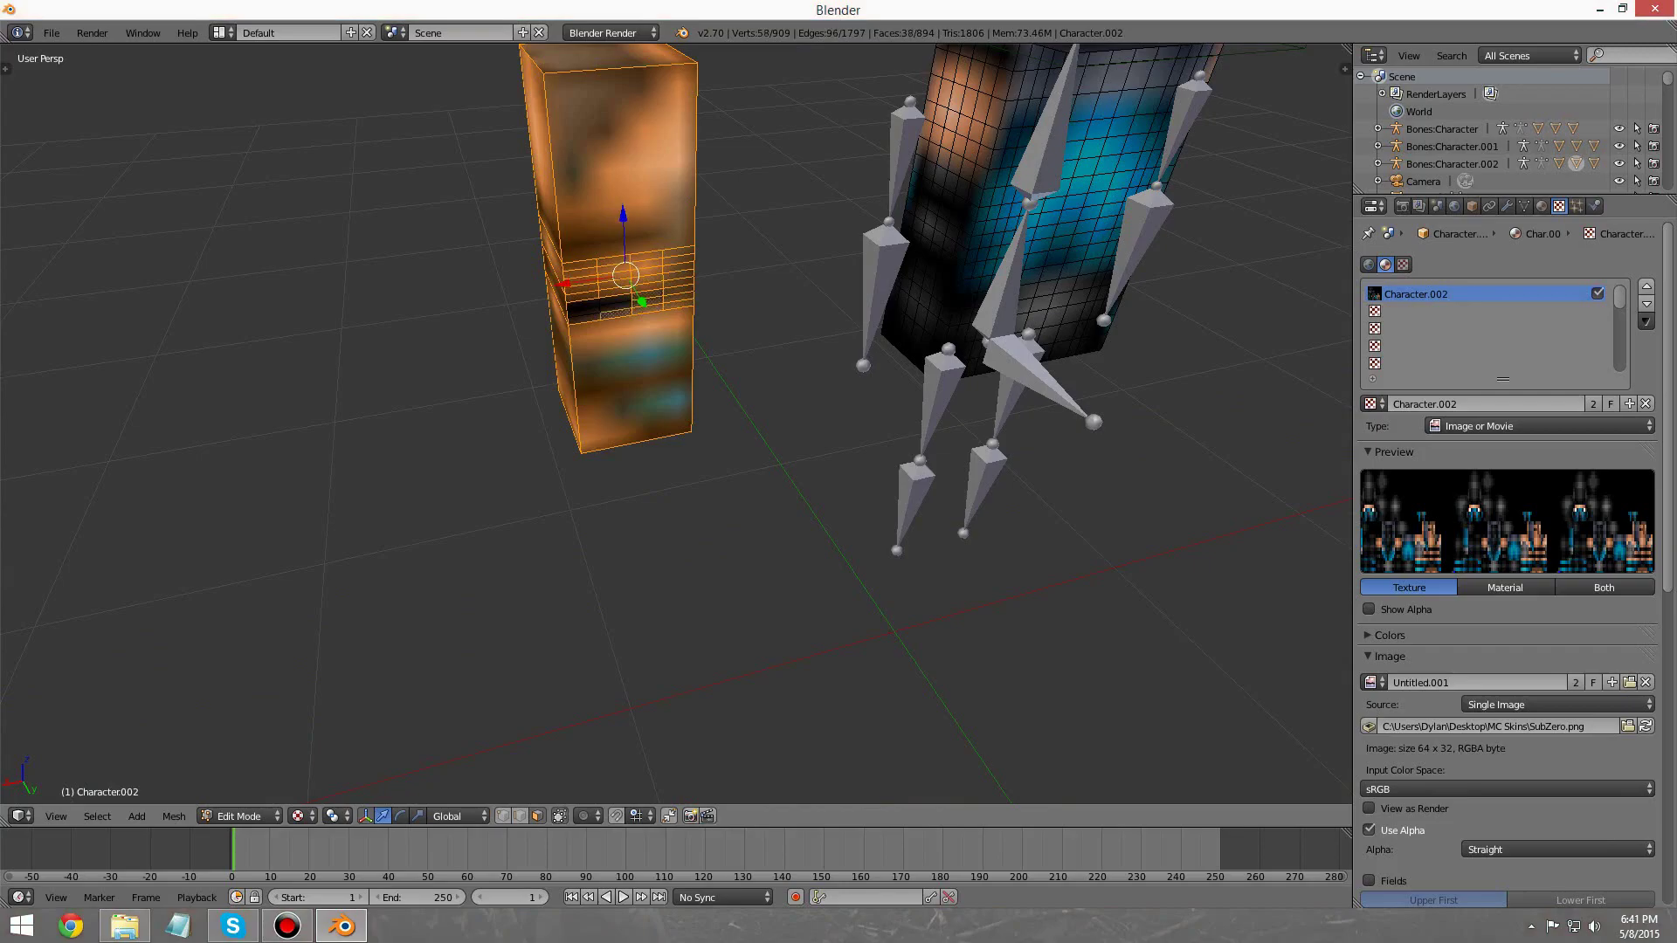
{"action": "right_click", "coordinate": [583, 307], "text": "shift"}
{"action": "middle_click_drag", "start_coordinate": [583, 319], "coordinate": [404, 278]}
{"action": "right_click", "coordinate": [860, 428], "text": "shift"}
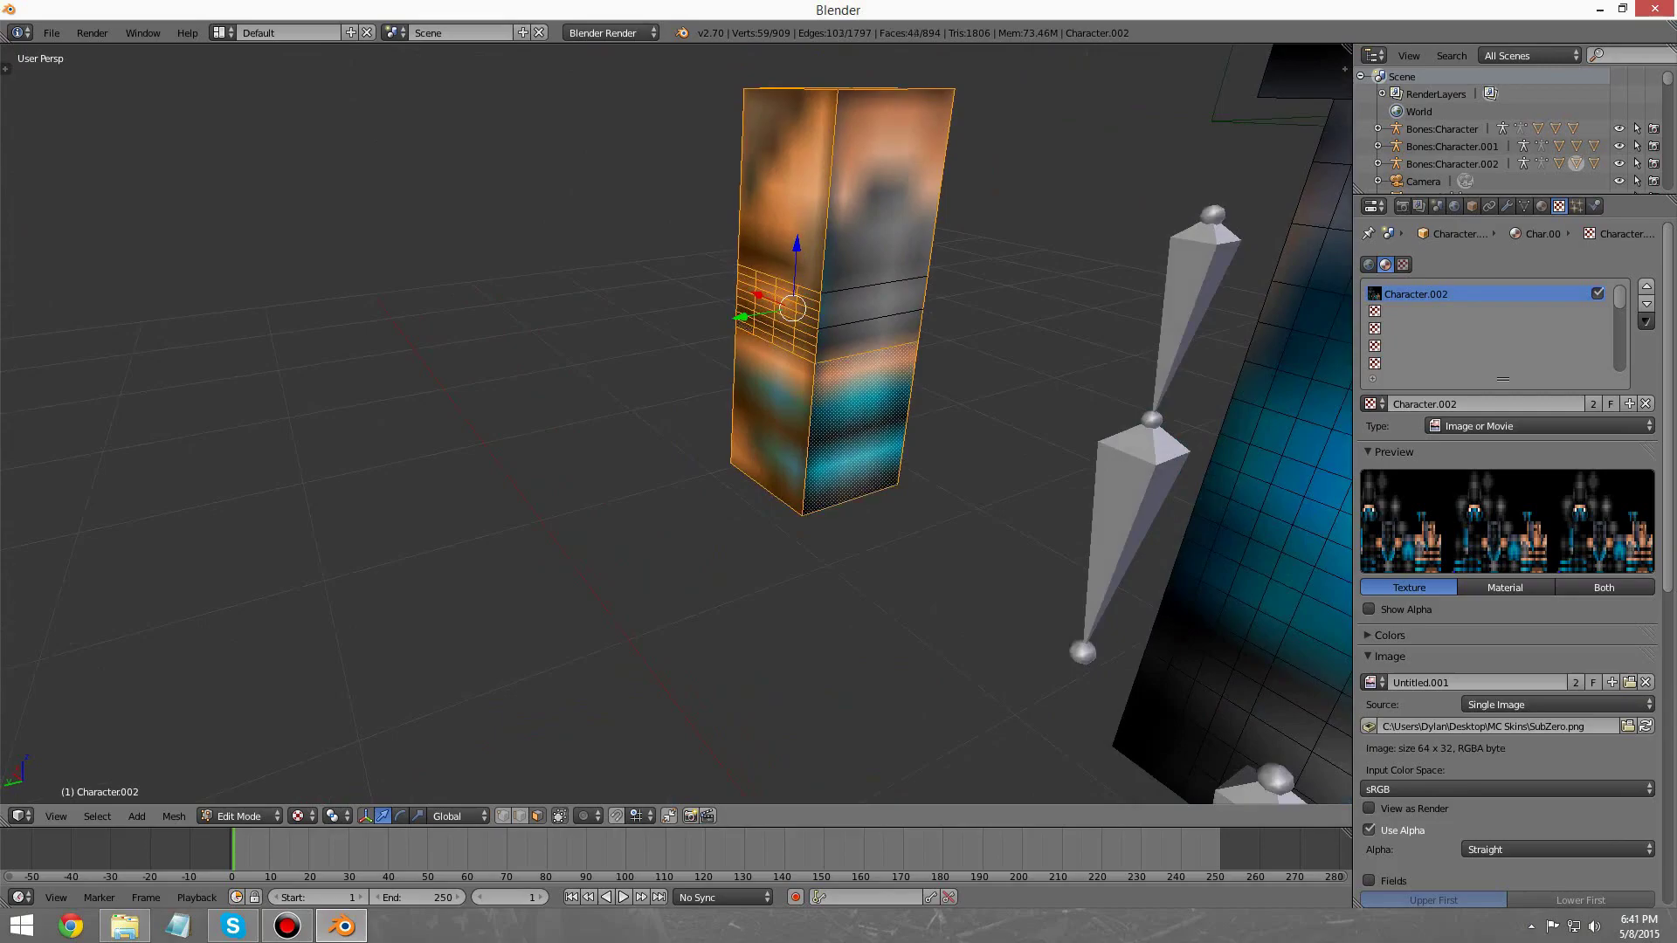
{"action": "right_click", "coordinate": [870, 337], "text": "shift"}
{"action": "right_click", "coordinate": [873, 304], "text": "shift"}
{"action": "right_click", "coordinate": [883, 214], "text": "shift"}
{"action": "middle_click_drag", "start_coordinate": [883, 214], "coordinate": [874, 411]}
{"action": "right_click", "coordinate": [872, 596], "text": "shift"}
{"action": "middle_click_drag", "start_coordinate": [872, 596], "coordinate": [869, 786]}
{"action": "right_click", "coordinate": [887, 332], "text": "shift"}
{"action": "right_click", "coordinate": [887, 332], "text": "shift"}
{"action": "mouse_move", "coordinate": [886, 332]}
{"action": "middle_mouse_down"}
{"action": "mouse_move", "coordinate": [690, 218]}
{"action": "mouse_move", "coordinate": [419, 196]}
{"action": "mouse_move", "coordinate": [559, 197]}
{"action": "mouse_move", "coordinate": [611, 131]}
{"action": "mouse_move", "coordinate": [743, 218]}
{"action": "mouse_move", "coordinate": [952, 288]}
{"action": "middle_mouse_up"}
{"action": "key", "text": "x"}
{"action": "left_click", "coordinate": [524, 185]}
{"action": "scroll", "coordinate": [952, 288], "scroll_direction": "down", "scroll_amount": 3}
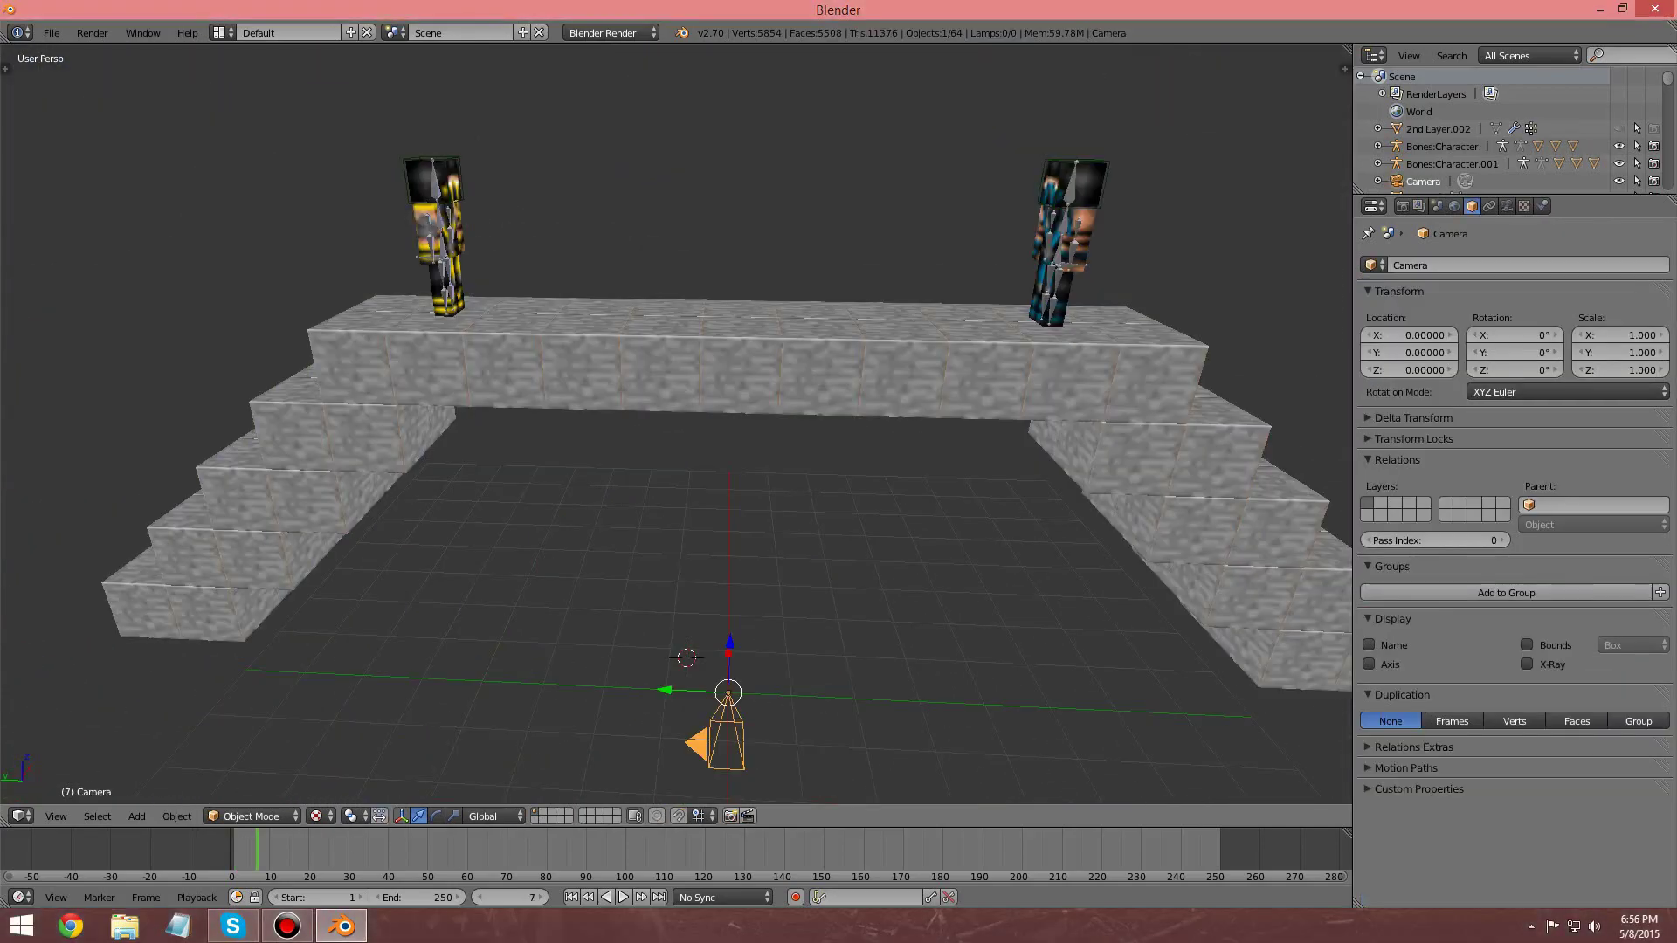
Step: Examine the stone bridge and the two character rigs standing on it from several angles and distances
{"action": "mouse_move", "coordinate": [699, 420]}
{"action": "middle_mouse_down"}
{"action": "mouse_move", "coordinate": [730, 410]}
{"action": "mouse_move", "coordinate": [712, 412]}
{"action": "middle_mouse_up"}
{"action": "middle_click_drag", "start_coordinate": [712, 413], "coordinate": [590, 496], "text": "shift"}
{"action": "mouse_move", "coordinate": [286, 926]}
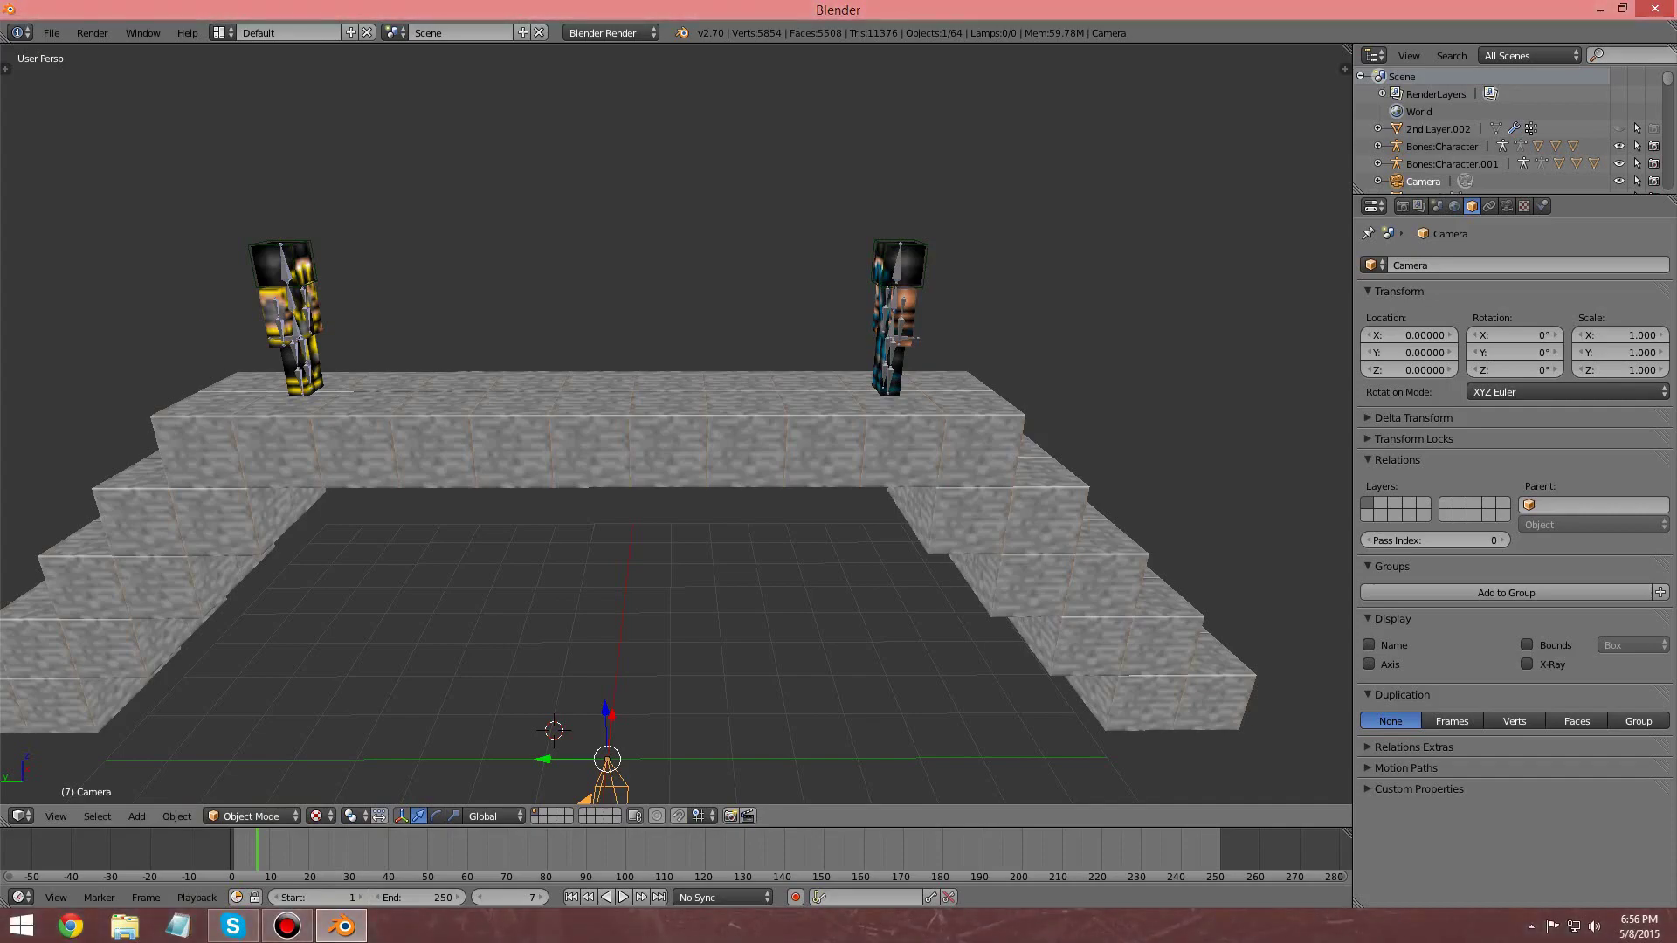
{"action": "middle_click_drag", "start_coordinate": [646, 437], "coordinate": [734, 470], "text": "shift"}
{"action": "scroll", "coordinate": [735, 470], "scroll_direction": "up", "scroll_amount": 7}
{"action": "scroll", "coordinate": [734, 470], "scroll_direction": "down", "scroll_amount": 3}
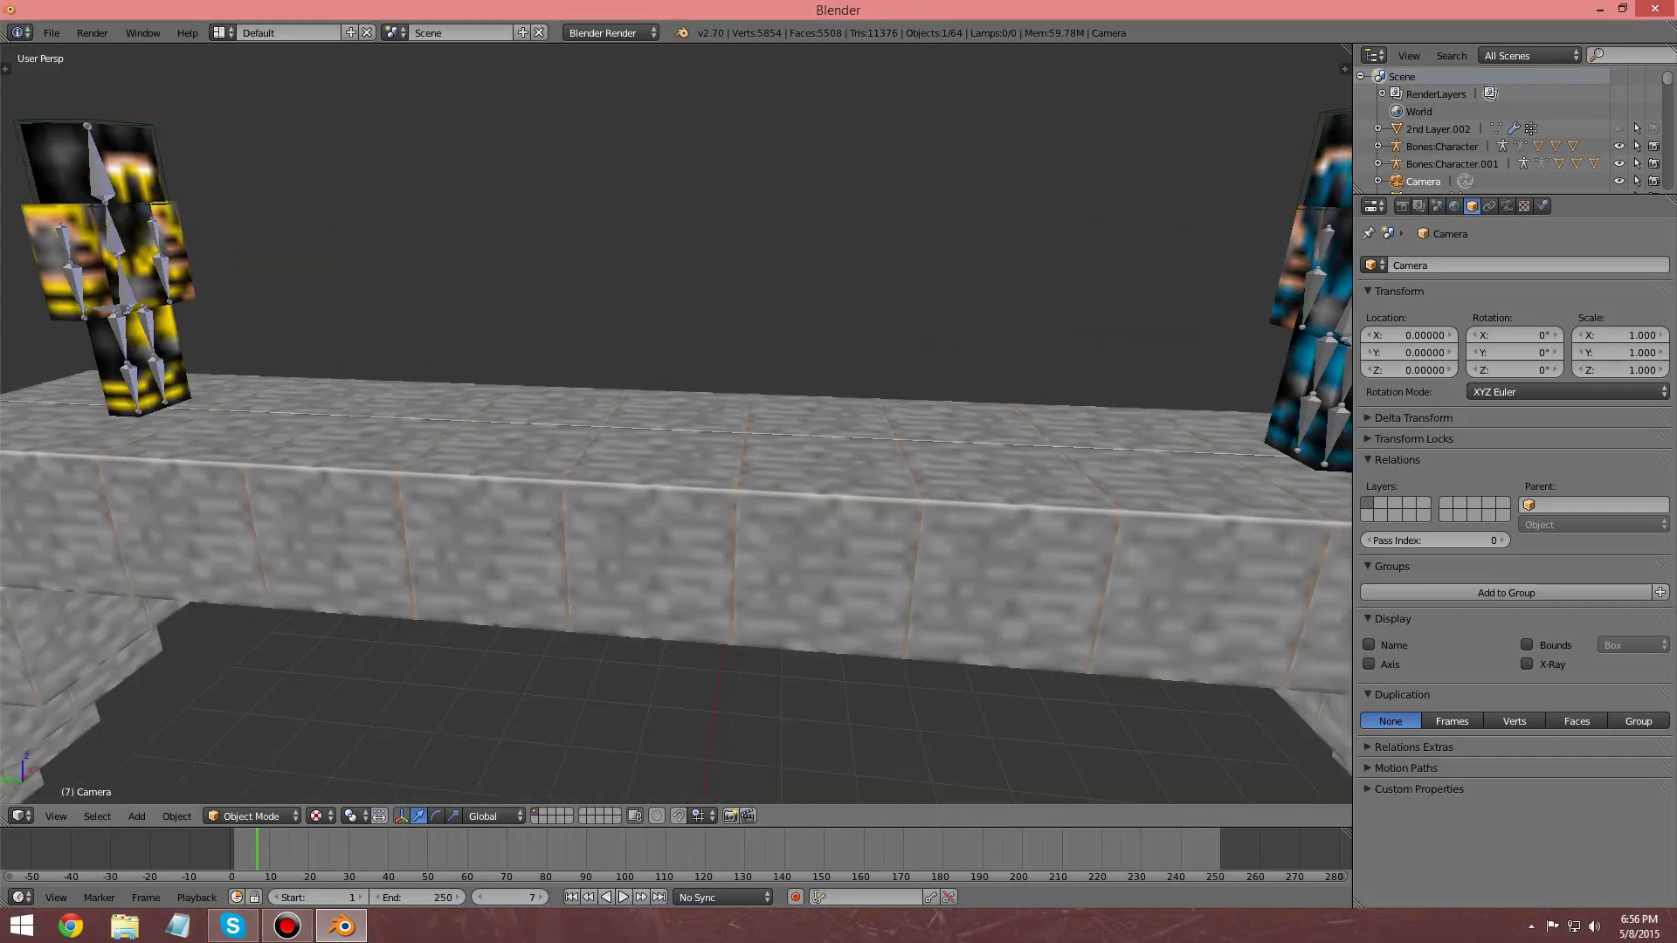
{"action": "scroll", "coordinate": [735, 470], "scroll_direction": "down", "scroll_amount": 3}
{"action": "middle_click_drag", "start_coordinate": [735, 489], "coordinate": [96, 541], "text": "ctrl"}
{"action": "scroll", "coordinate": [677, 424], "scroll_direction": "up", "scroll_amount": 2}
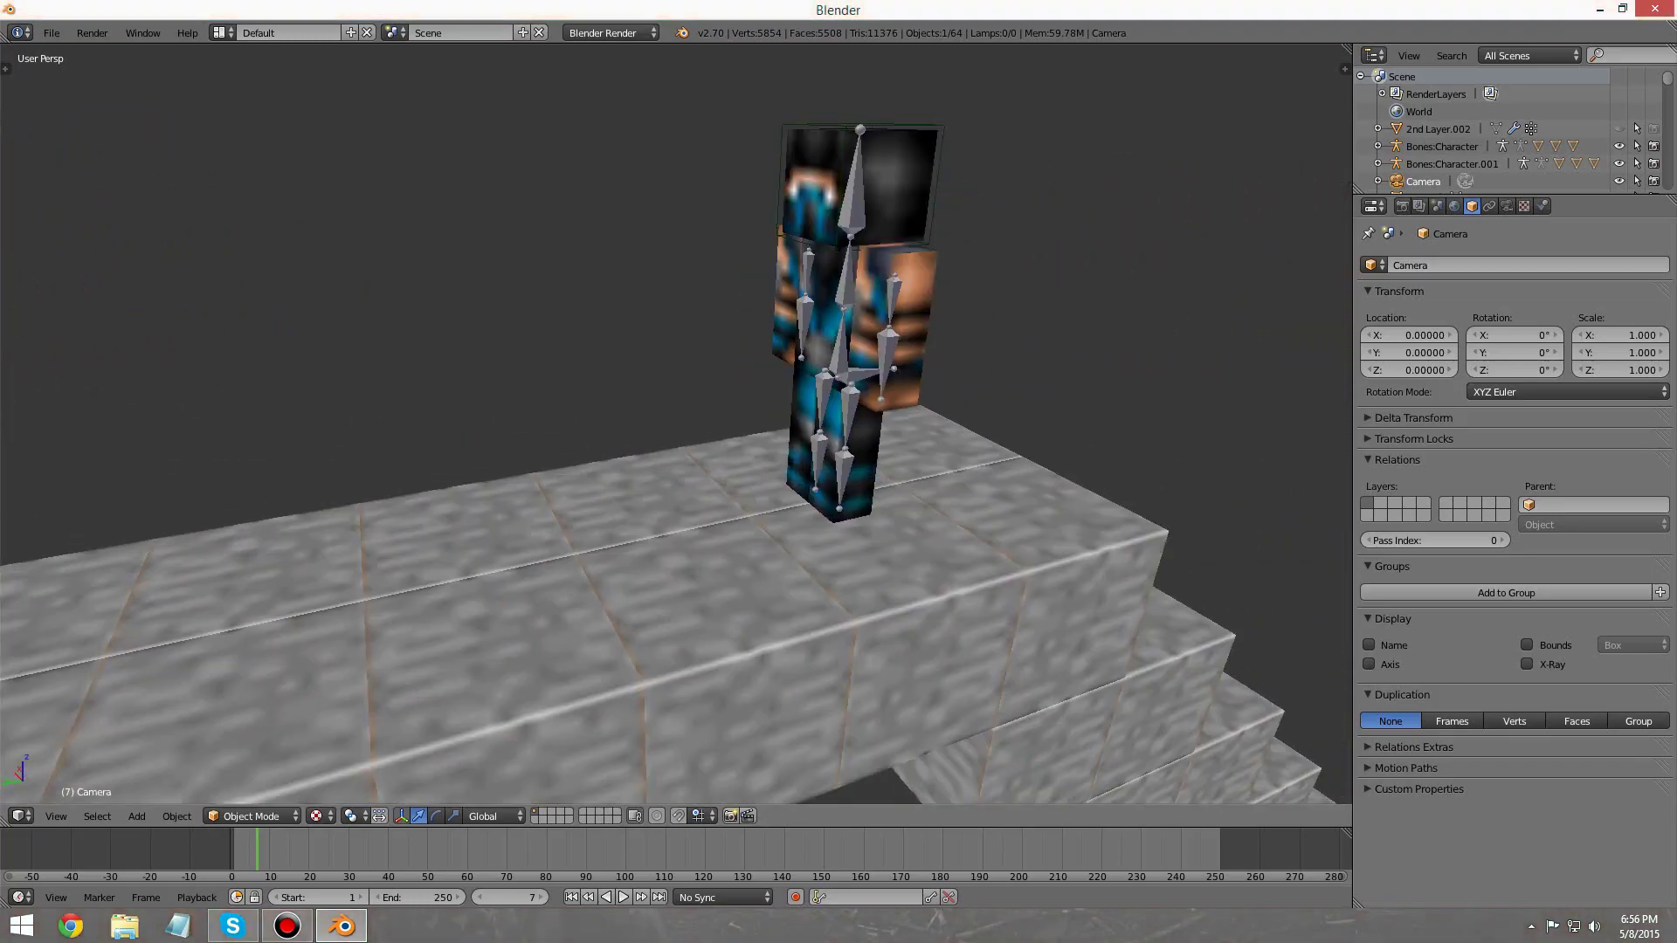
{"action": "middle_click_drag", "start_coordinate": [315, 472], "coordinate": [257, 470]}
{"action": "scroll", "coordinate": [257, 470], "scroll_direction": "down", "scroll_amount": 8}
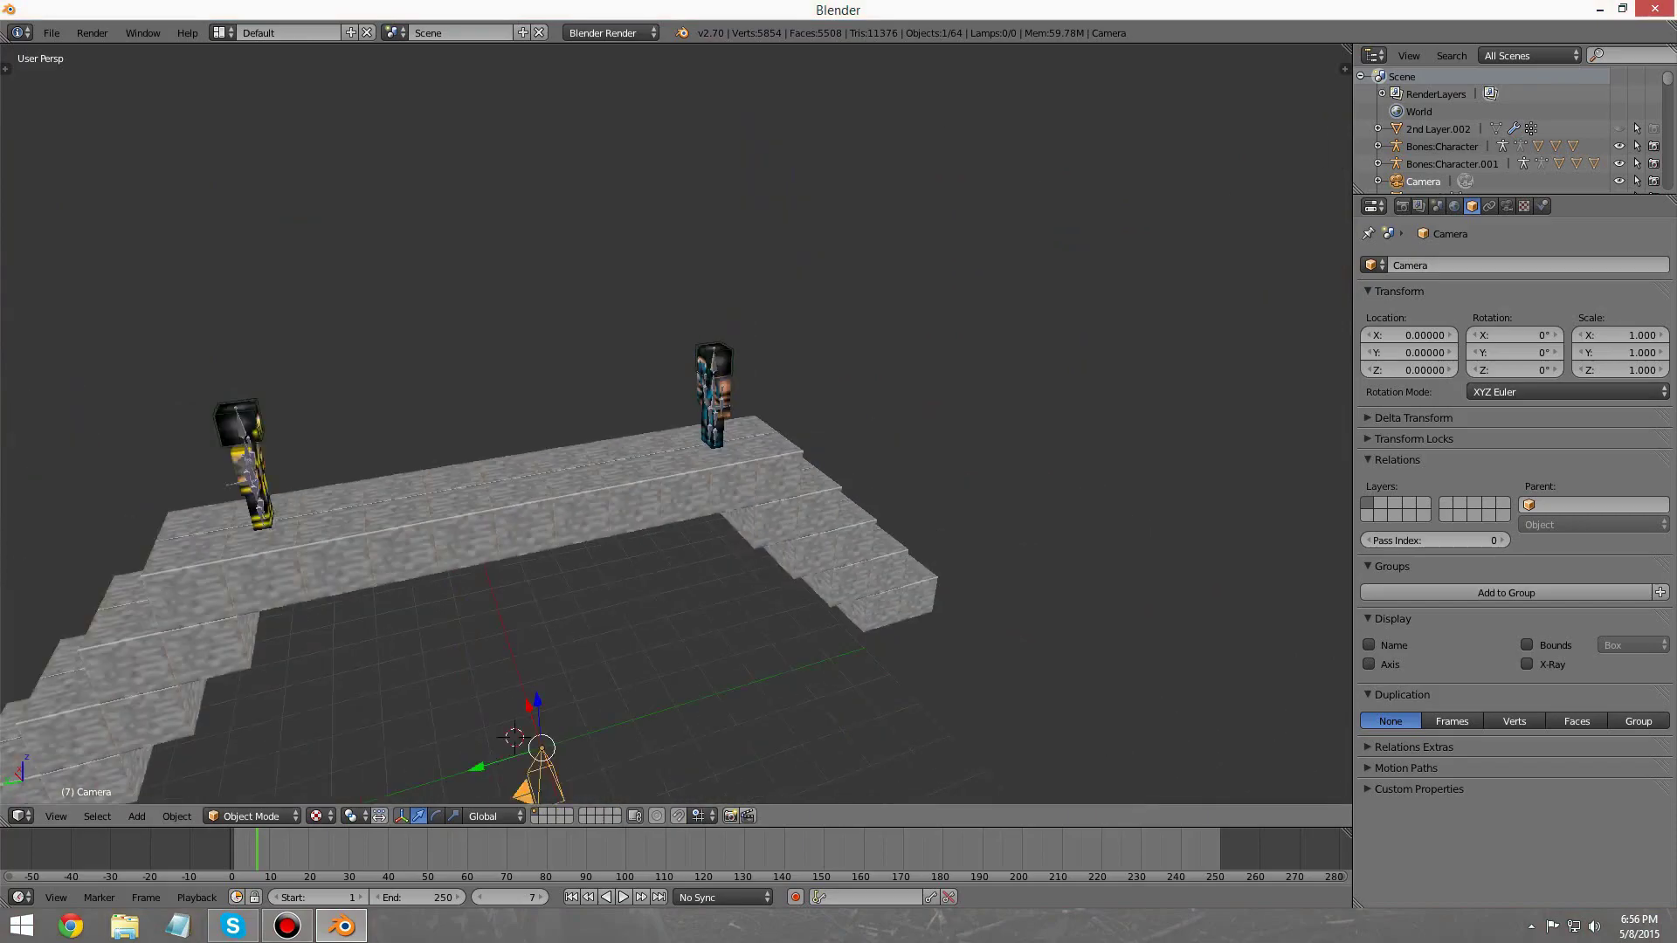
Step: Move the camera up above the bridge deck, to about X -1.36 and Z 8.31
{"action": "scroll", "coordinate": [676, 424], "scroll_direction": "up", "scroll_amount": 2}
{"action": "middle_click_drag", "start_coordinate": [676, 424], "coordinate": [739, 298], "text": "shift"}
{"action": "left_click_drag", "start_coordinate": [586, 591], "coordinate": [609, 166]}
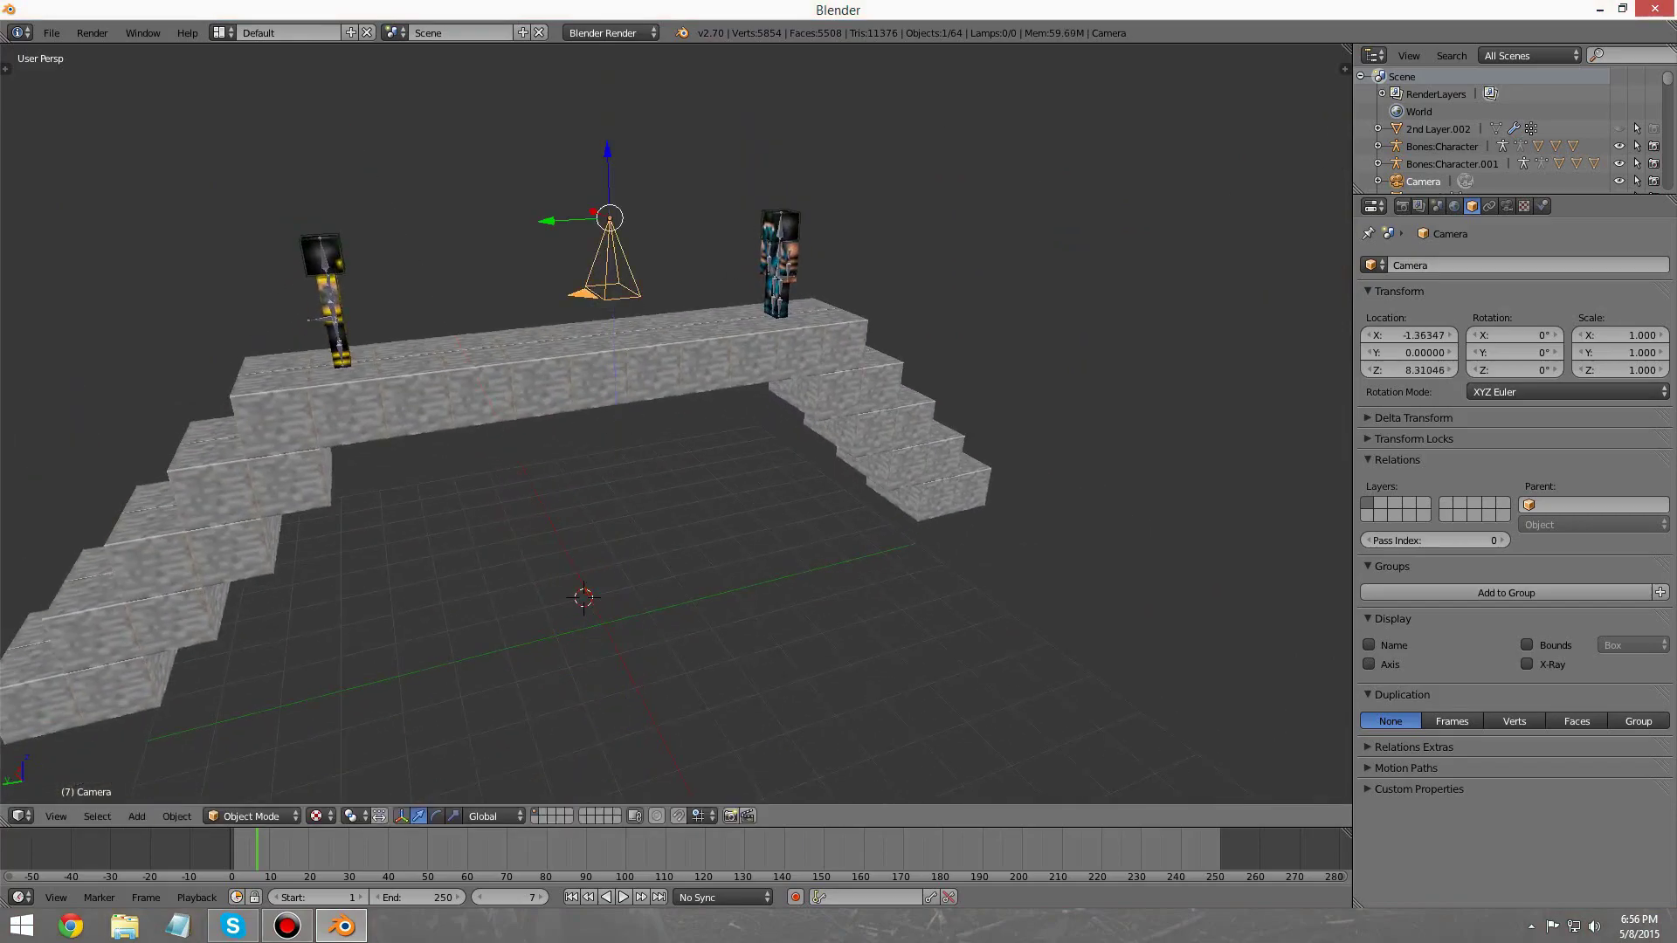
Step: Set the camera's X rotation to 90° and its X location to 0
{"action": "middle_click_drag", "start_coordinate": [609, 175], "coordinate": [715, 265]}
{"action": "scroll", "coordinate": [572, 210], "scroll_direction": "up", "scroll_amount": 4}
{"action": "left_click", "coordinate": [1514, 336]}
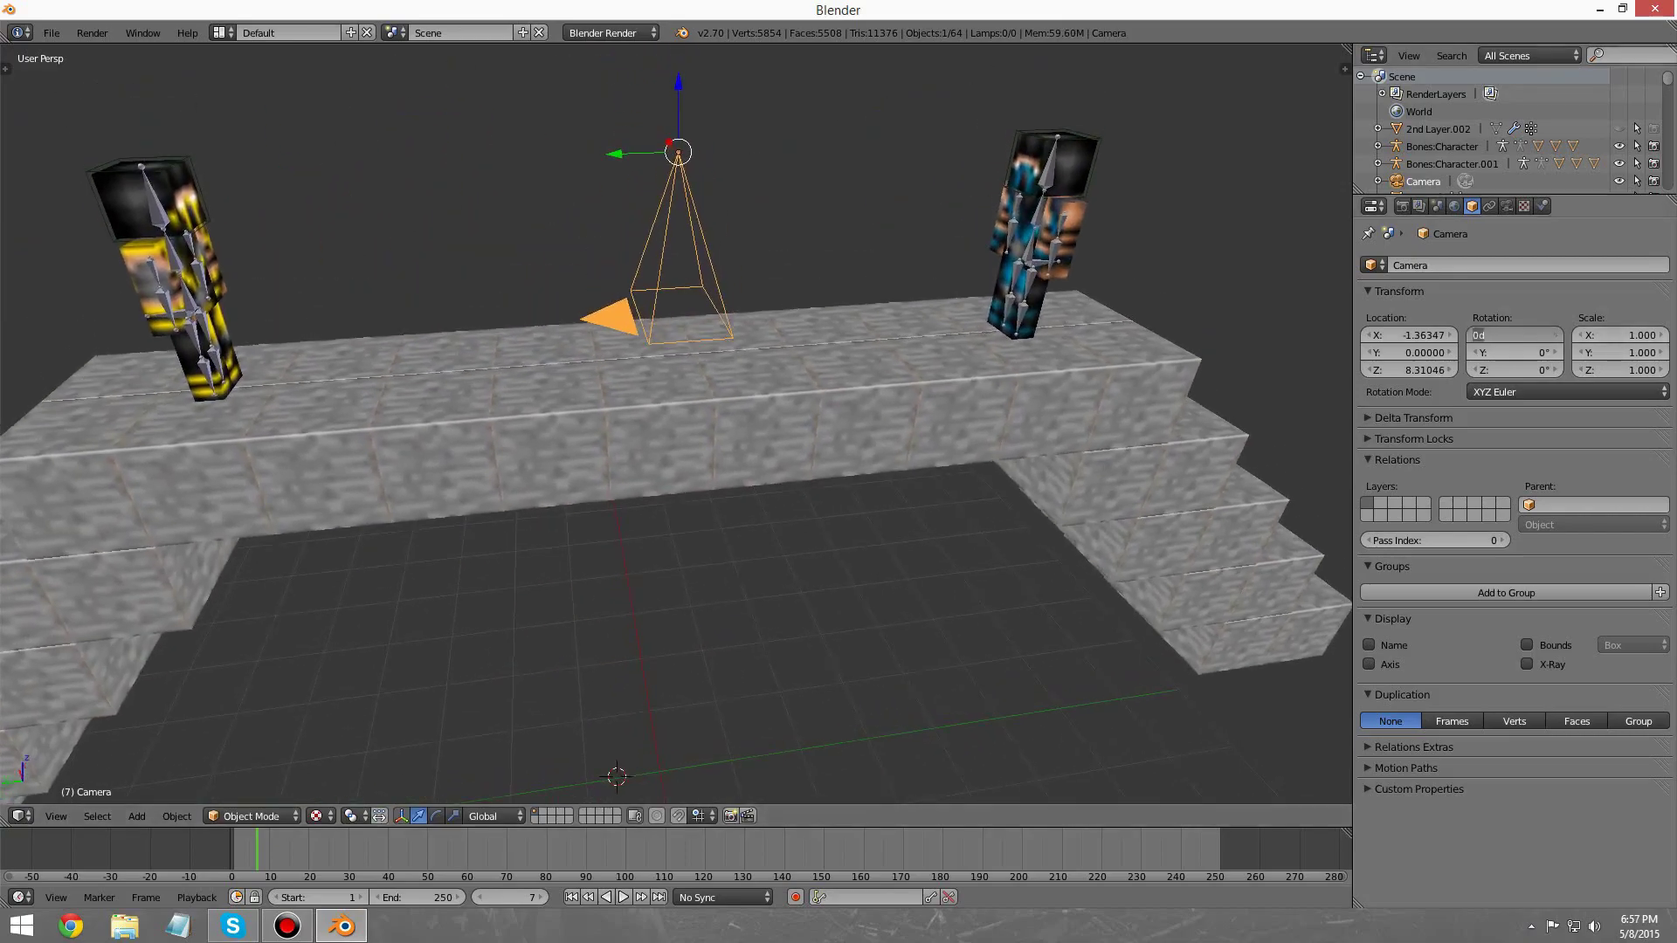
{"action": "key", "text": "Return"}
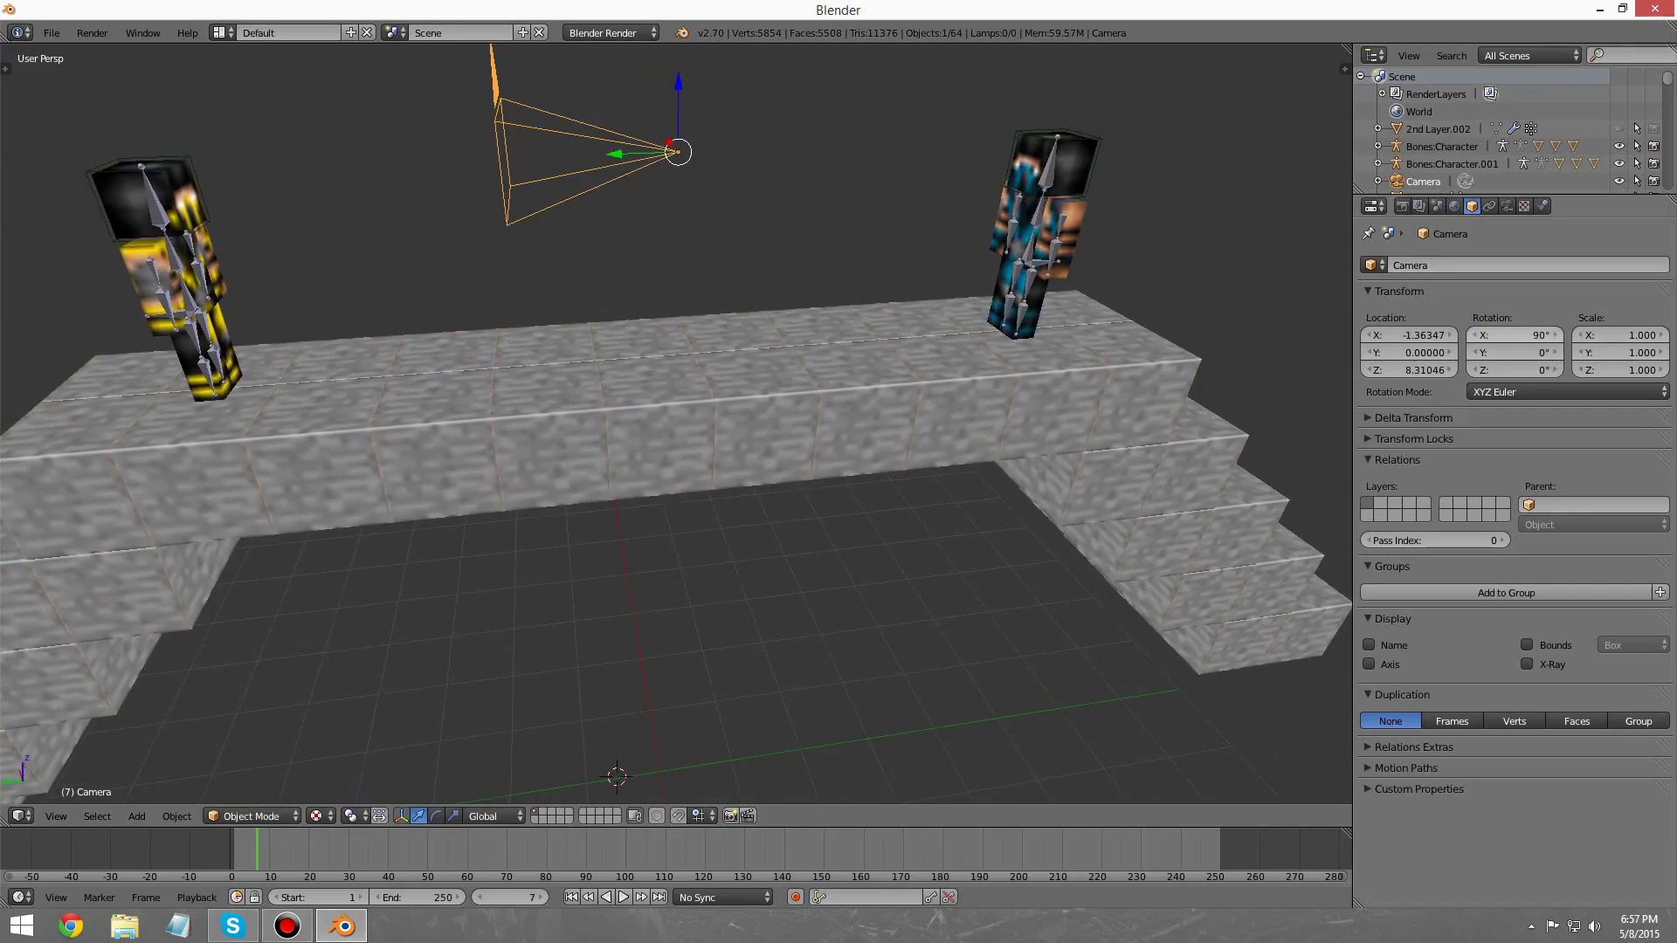
{"action": "left_click", "coordinate": [1409, 335]}
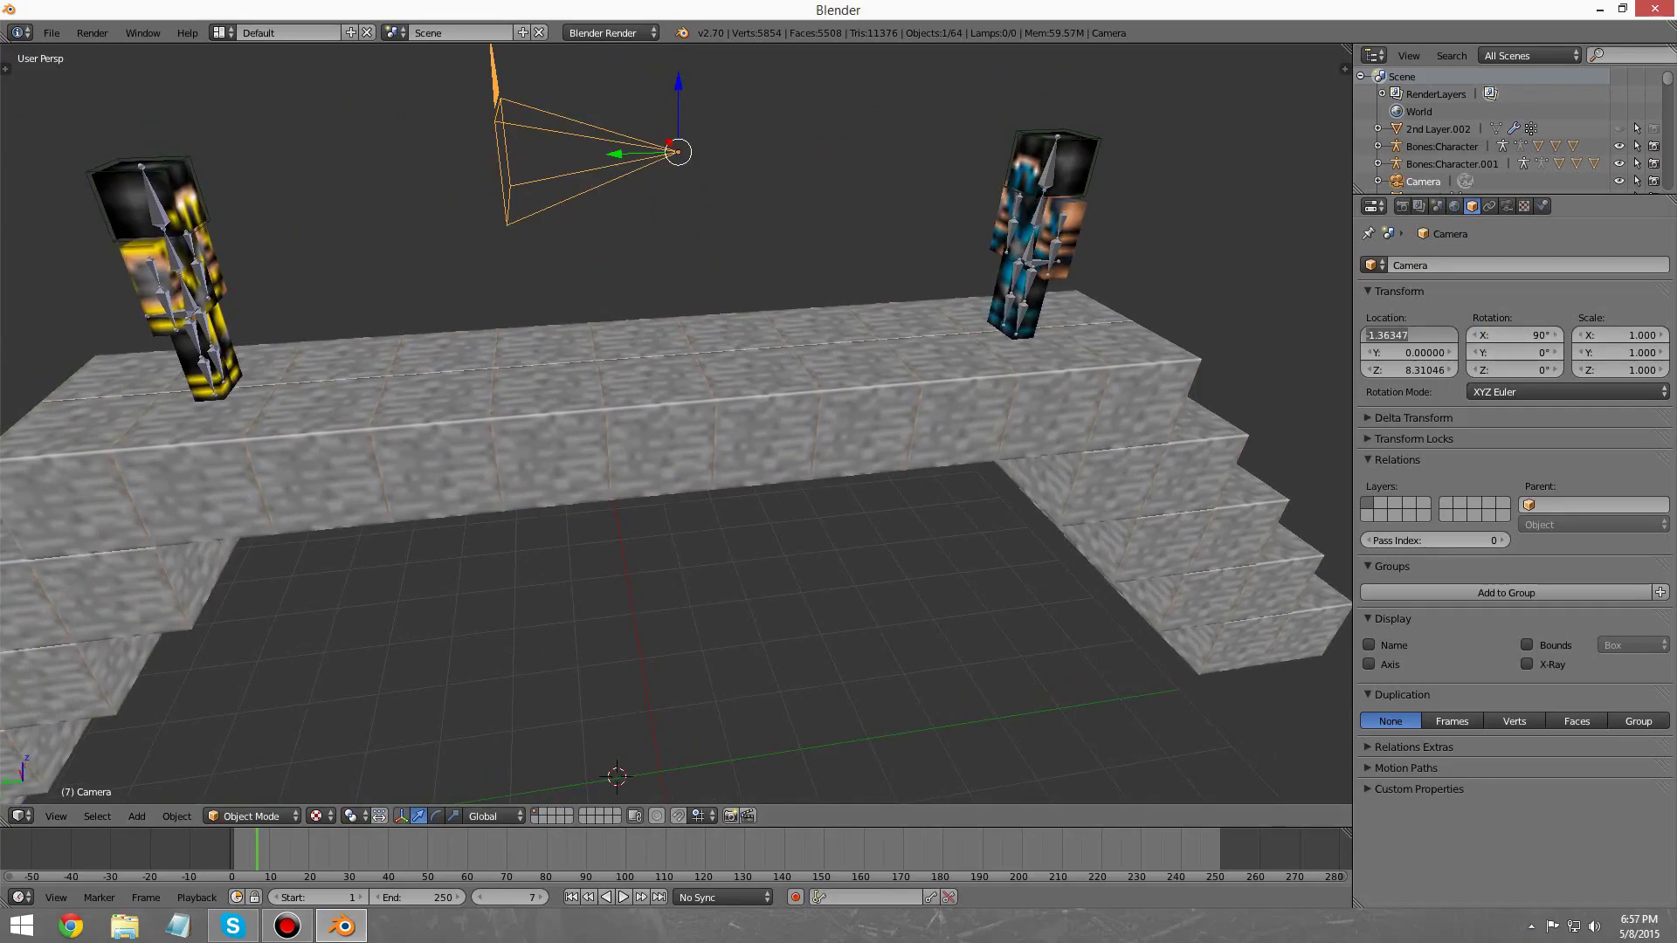
{"action": "key", "text": "BackSpace"}
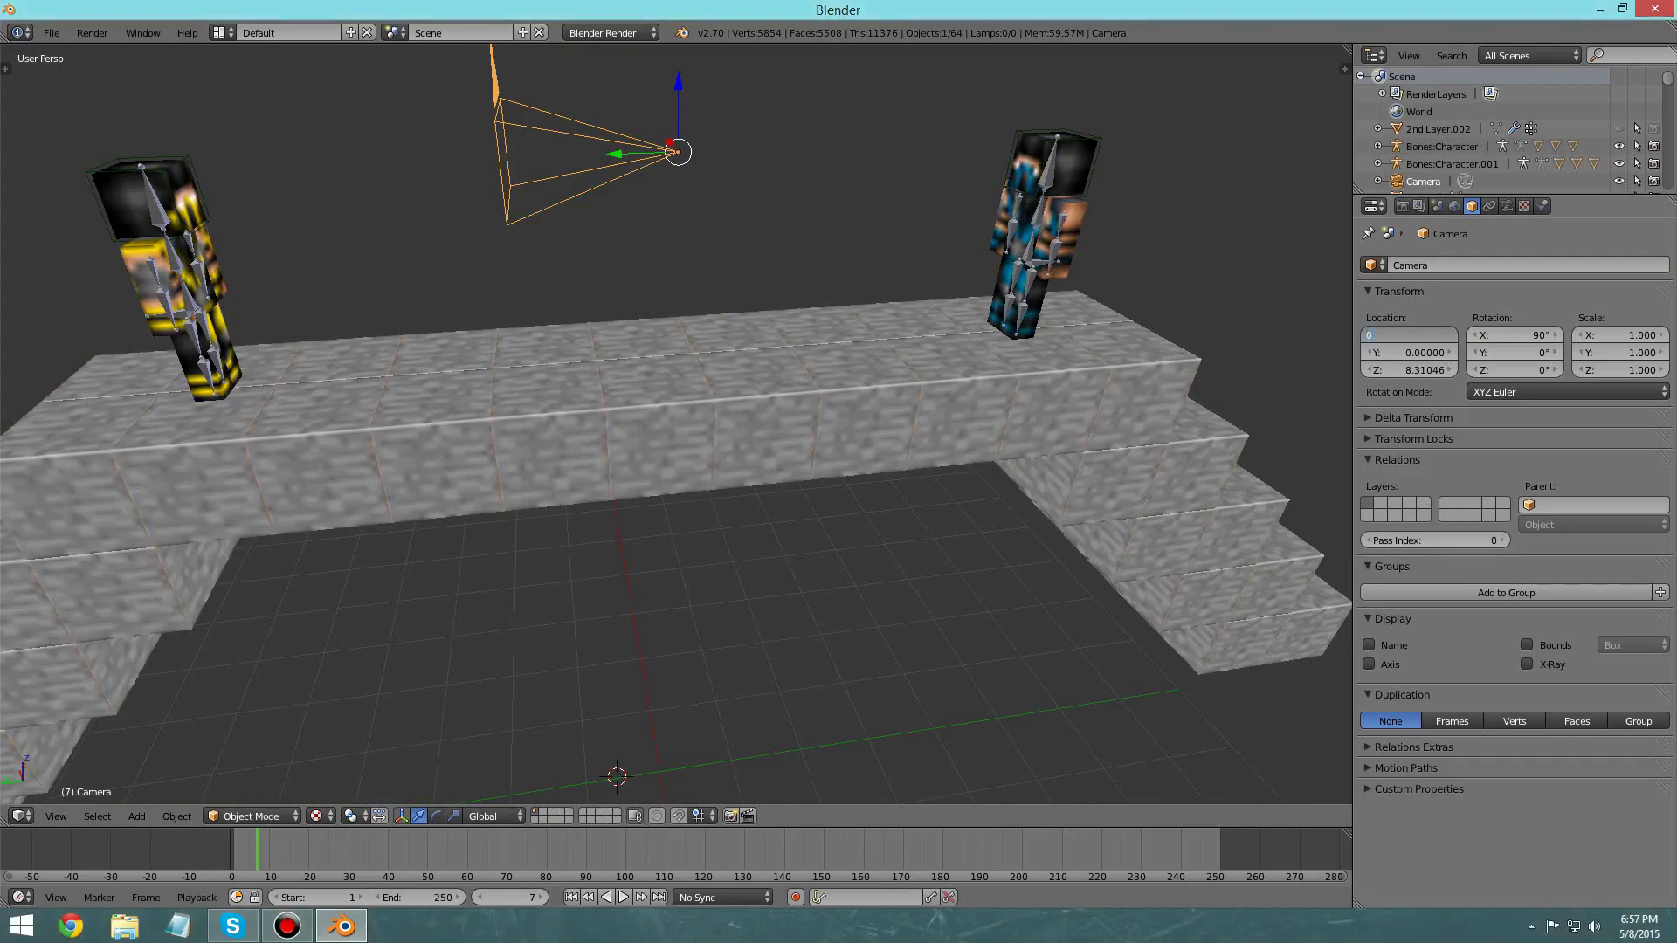
{"action": "key", "text": "Return"}
Step: Set the camera's Z location to 8
{"action": "middle_click_drag", "start_coordinate": [751, 297], "coordinate": [603, 515]}
{"action": "middle_click_drag", "start_coordinate": [559, 367], "coordinate": [564, 797]}
{"action": "left_click", "coordinate": [1409, 371]}
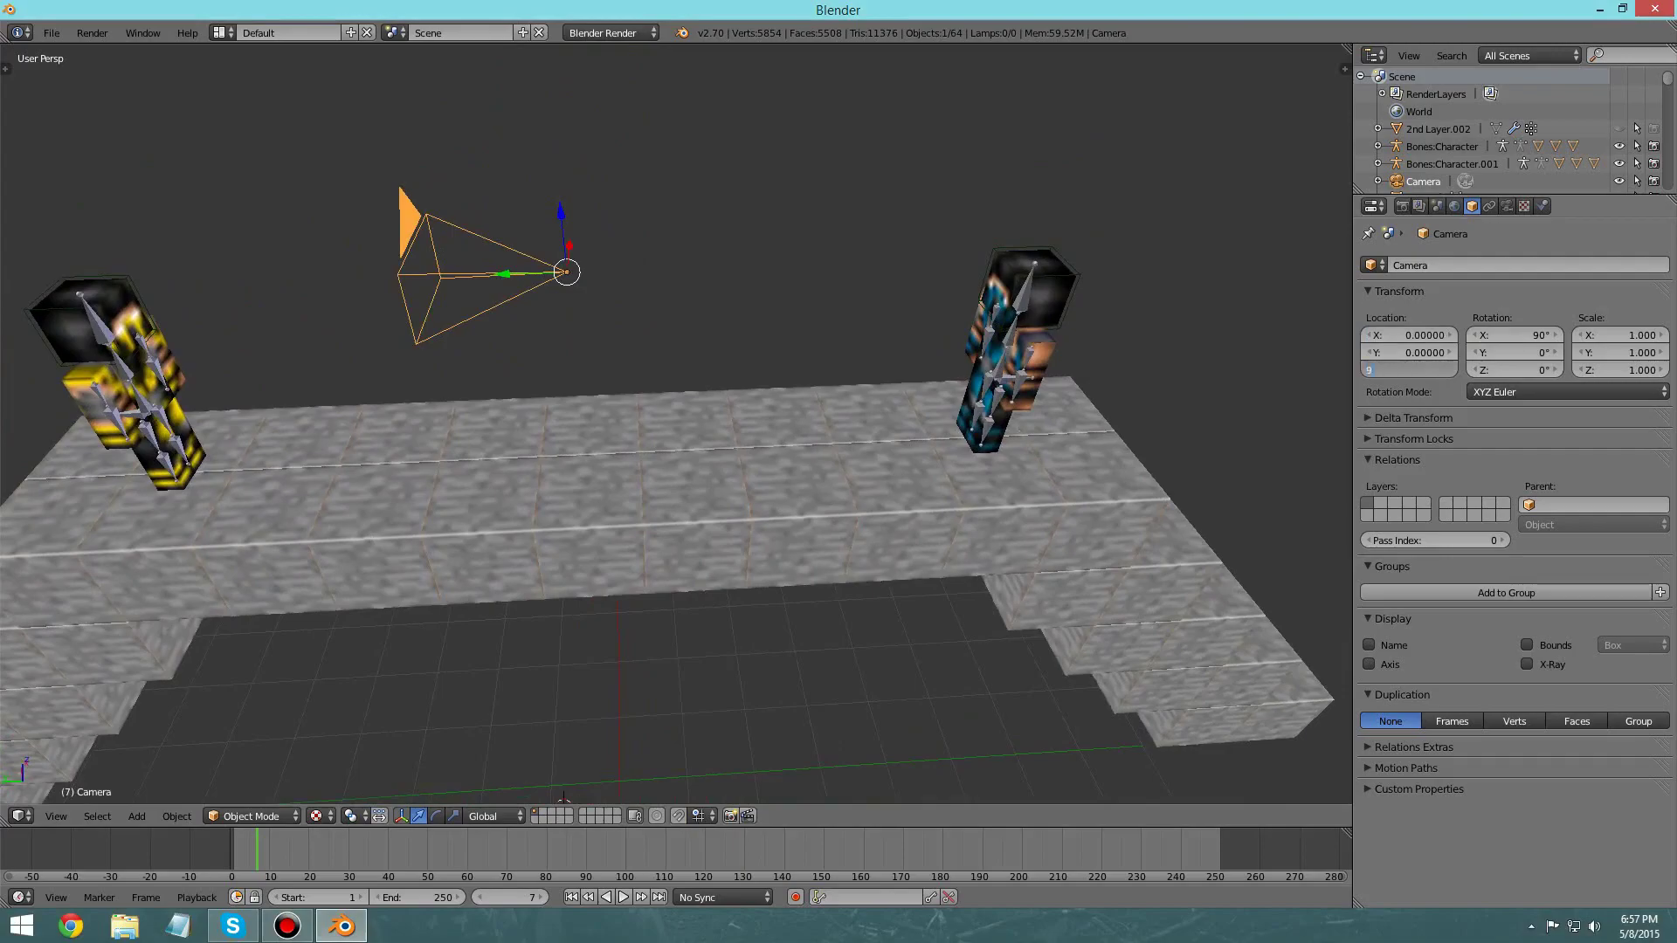
{"action": "type", "text": "8"}
{"action": "key", "text": "Return"}
Step: Lower the camera by setting its Z location to 7.5
{"action": "middle_click_drag", "start_coordinate": [564, 797], "coordinate": [533, 725]}
{"action": "left_click", "coordinate": [1409, 370]}
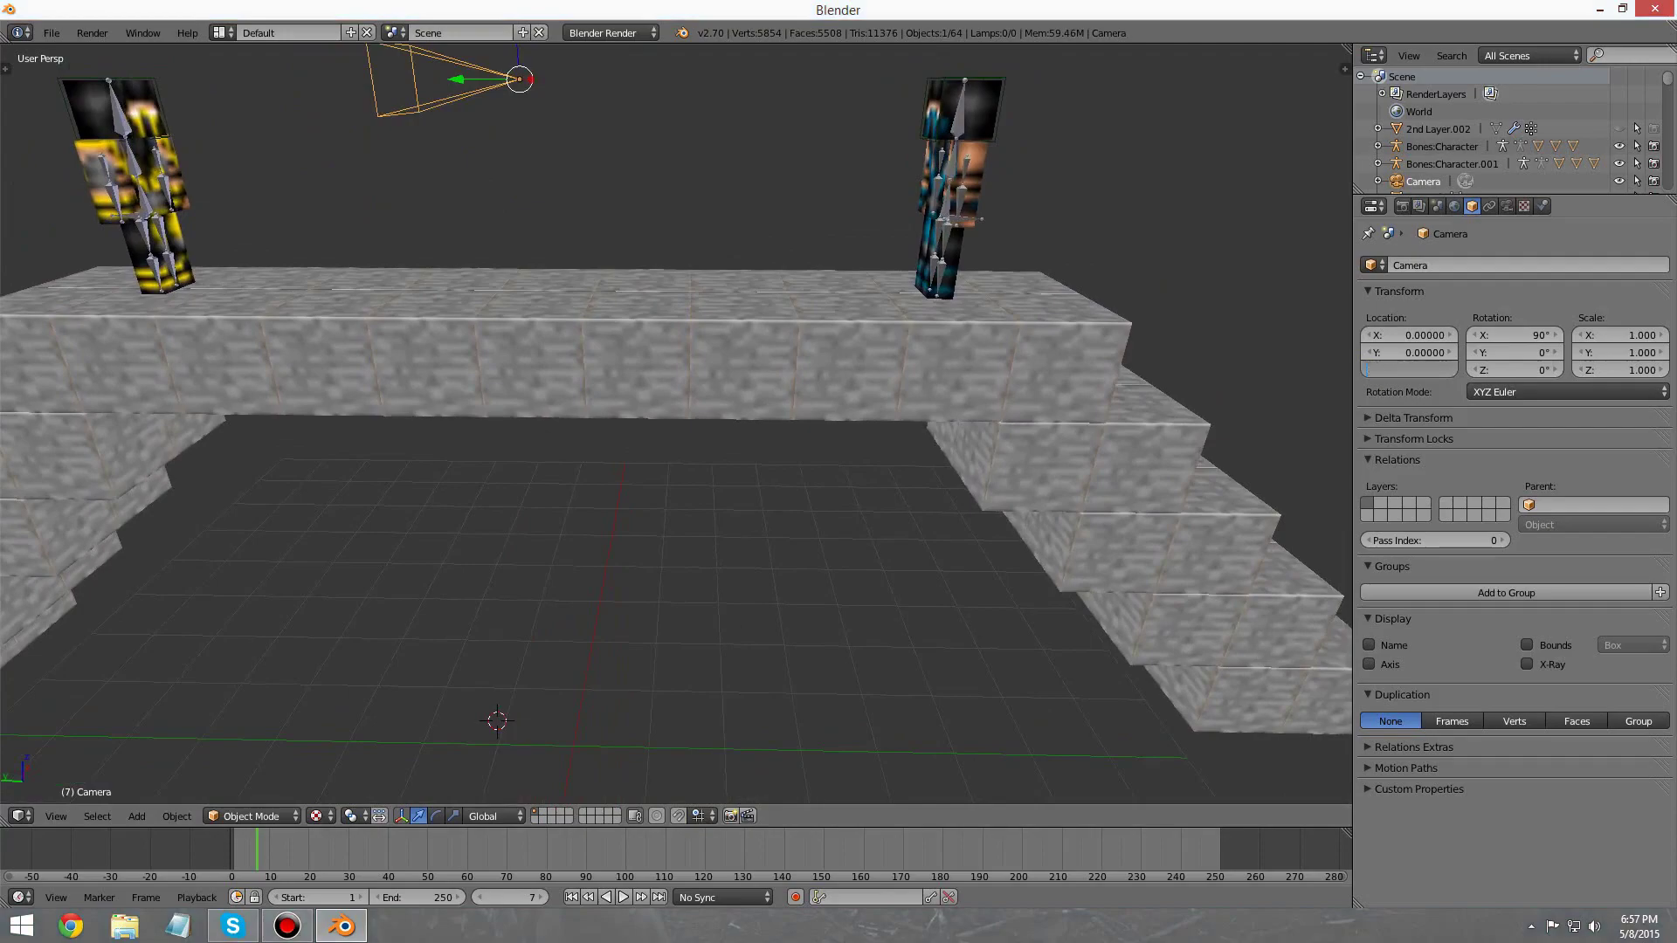
{"action": "type", "text": "7"}
{"action": "key", "text": "Return"}
{"action": "left_click", "coordinate": [1410, 370]}
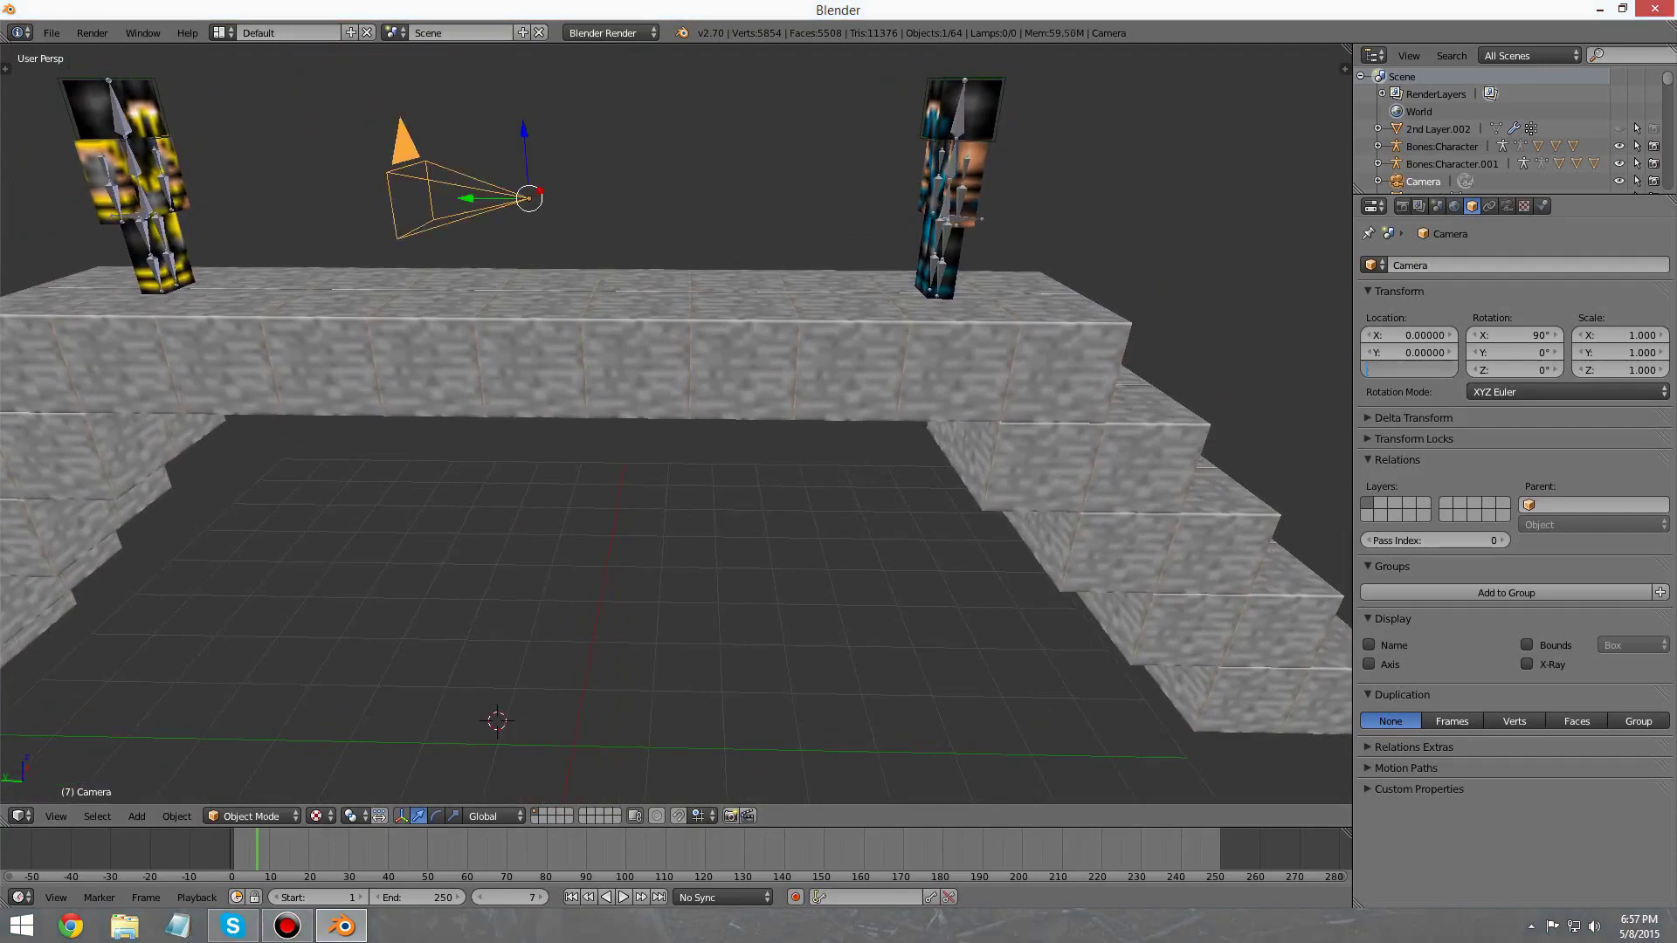
{"action": "type", "text": "7"}
{"action": "key", "text": "Return"}
{"action": "left_click", "coordinate": [1409, 370]}
{"action": "type", "text": "7.5"}
{"action": "key", "text": "Return"}
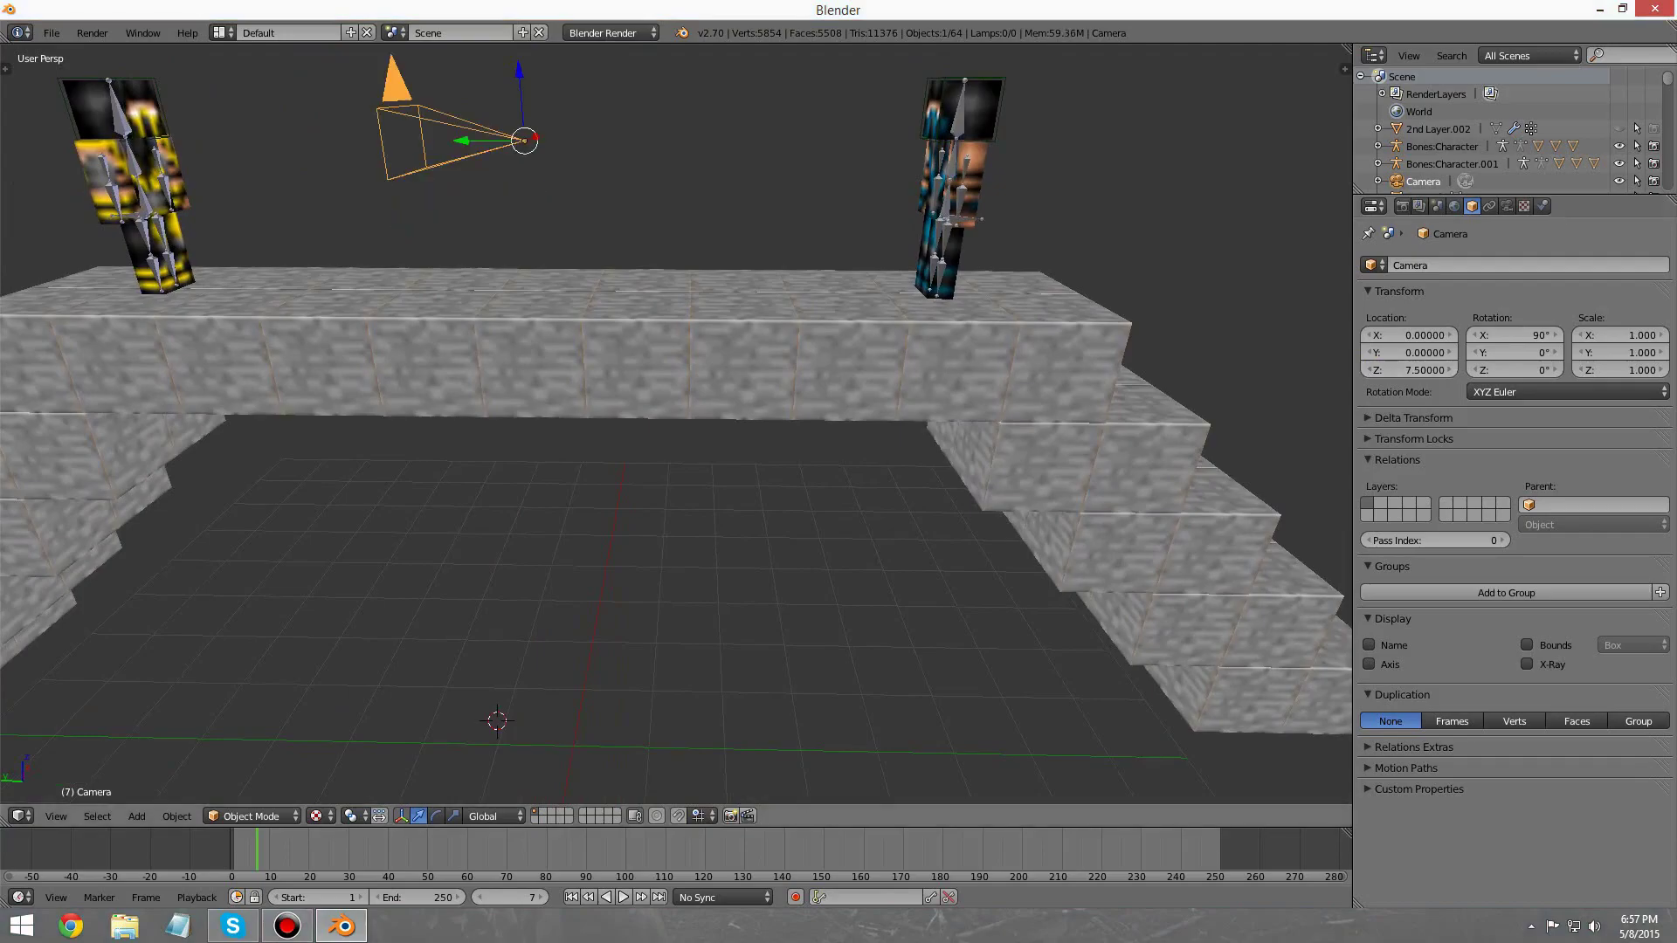
Step: Move the camera away from the bridge along the X axis, to about X -5.9
{"action": "middle_click_drag", "start_coordinate": [699, 419], "coordinate": [671, 430]}
{"action": "scroll", "coordinate": [671, 430], "scroll_direction": "down", "scroll_amount": 2}
{"action": "left_click_drag", "start_coordinate": [539, 230], "coordinate": [217, 460]}
{"action": "scroll", "coordinate": [216, 461], "scroll_direction": "down", "scroll_amount": 1}
{"action": "scroll", "coordinate": [217, 460], "scroll_direction": "up", "scroll_amount": 1}
{"action": "middle_click_drag", "start_coordinate": [241, 443], "coordinate": [262, 454]}
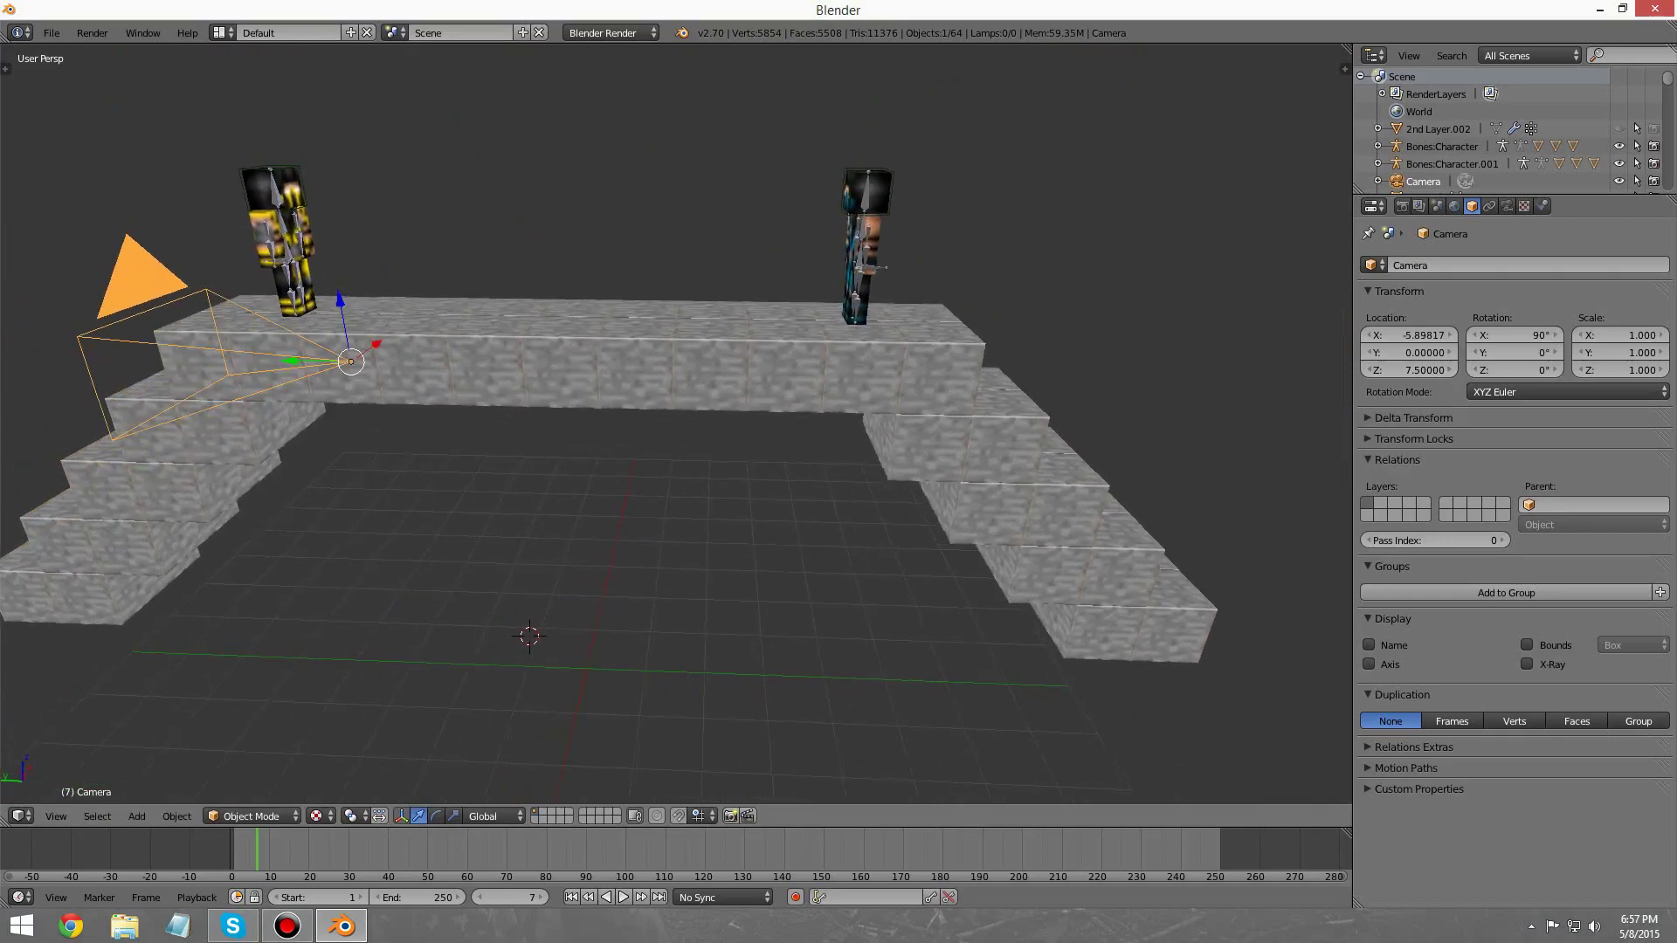
Step: Turn the camera to face the bridge by setting its Z rotation to -90°
{"action": "key", "text": "r"}
{"action": "key", "text": "z"}
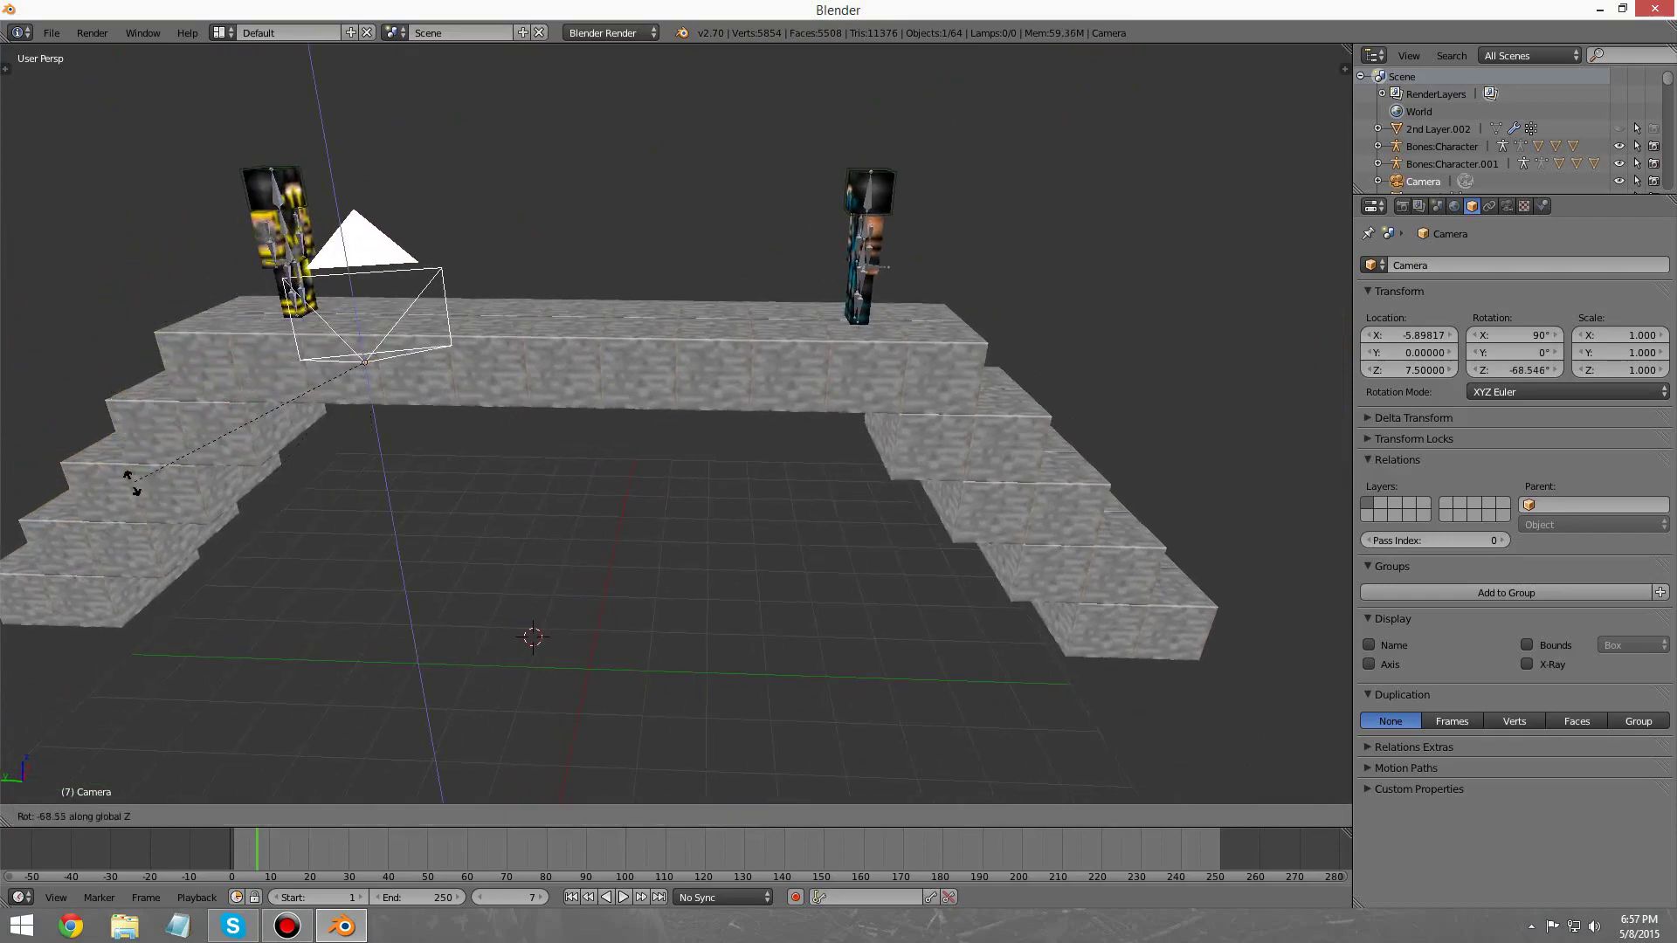
{"action": "key", "text": "Escape"}
{"action": "left_click", "coordinate": [1515, 370]}
{"action": "key", "text": "Return"}
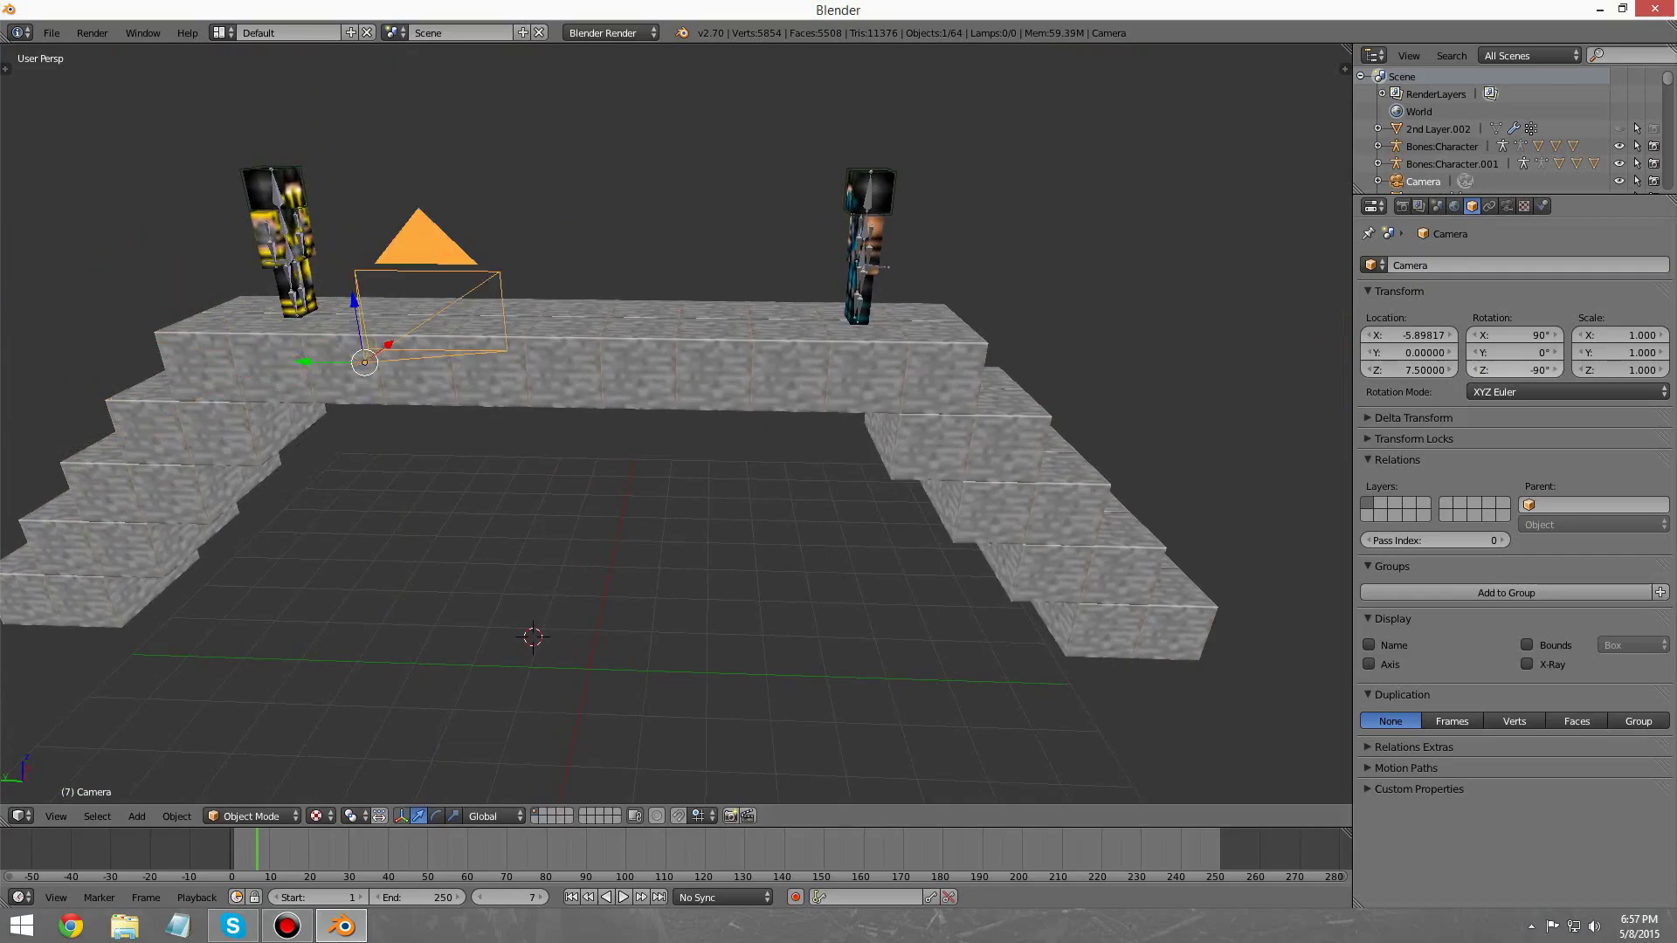
Step: Render test images of the current frame to check the camera's framing of the bridge, and return to the scene
{"action": "scroll", "coordinate": [676, 423], "scroll_direction": "down", "scroll_amount": 4}
{"action": "middle_click_drag", "start_coordinate": [676, 423], "coordinate": [611, 459]}
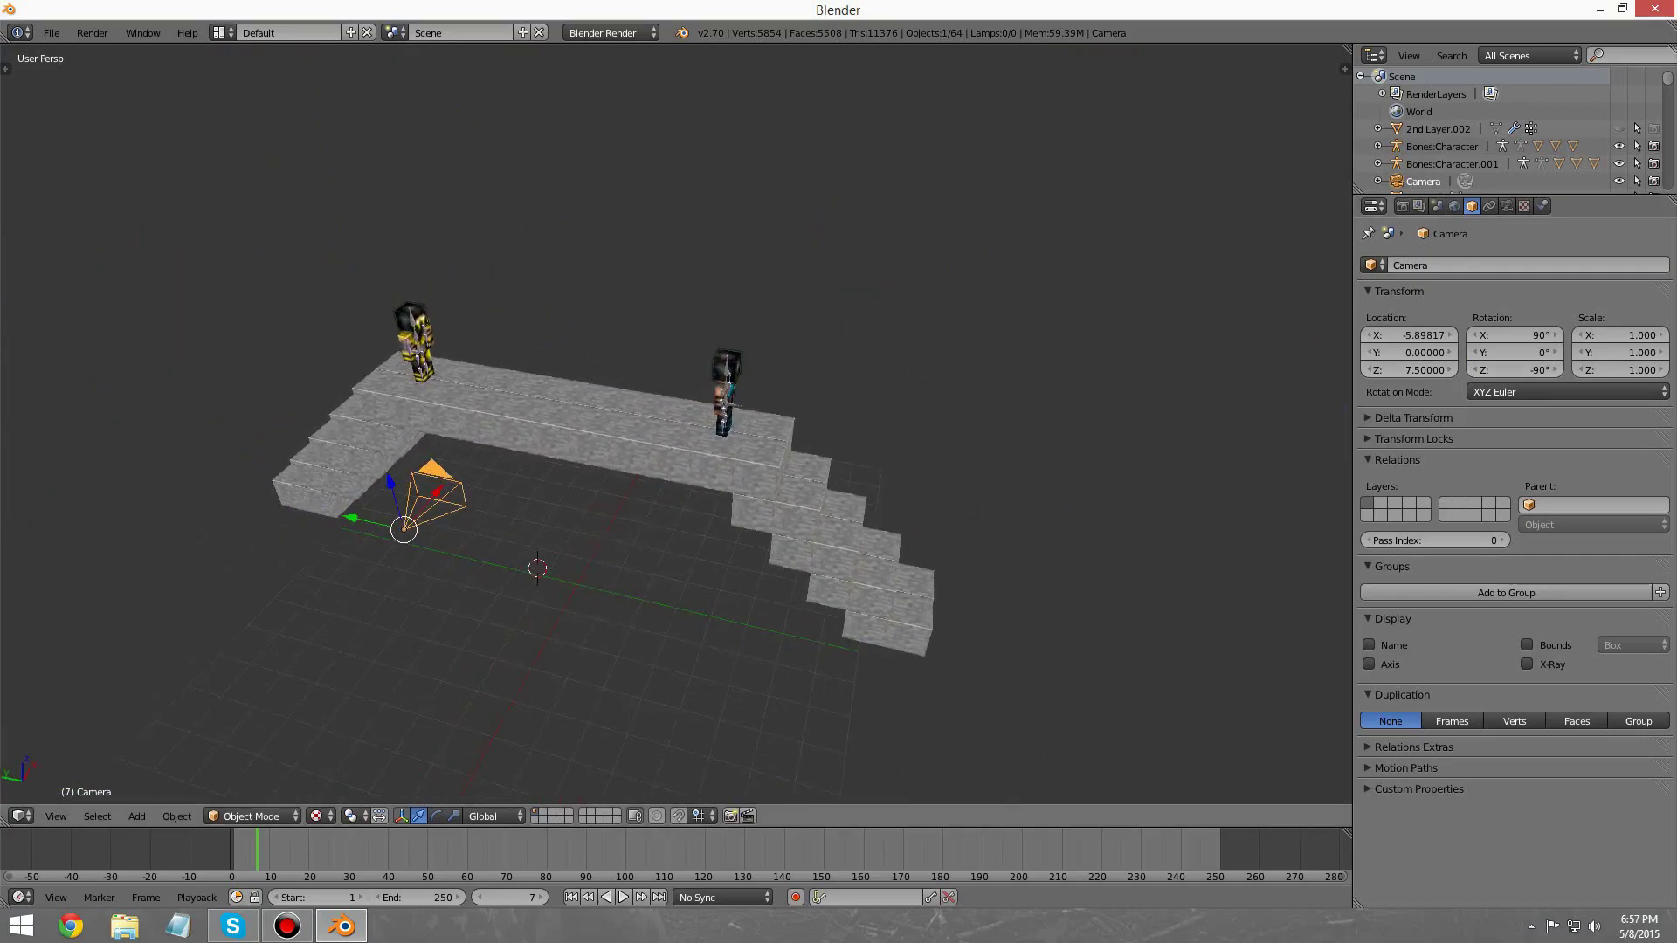
{"action": "left_click", "coordinate": [92, 32]}
{"action": "left_click", "coordinate": [122, 53]}
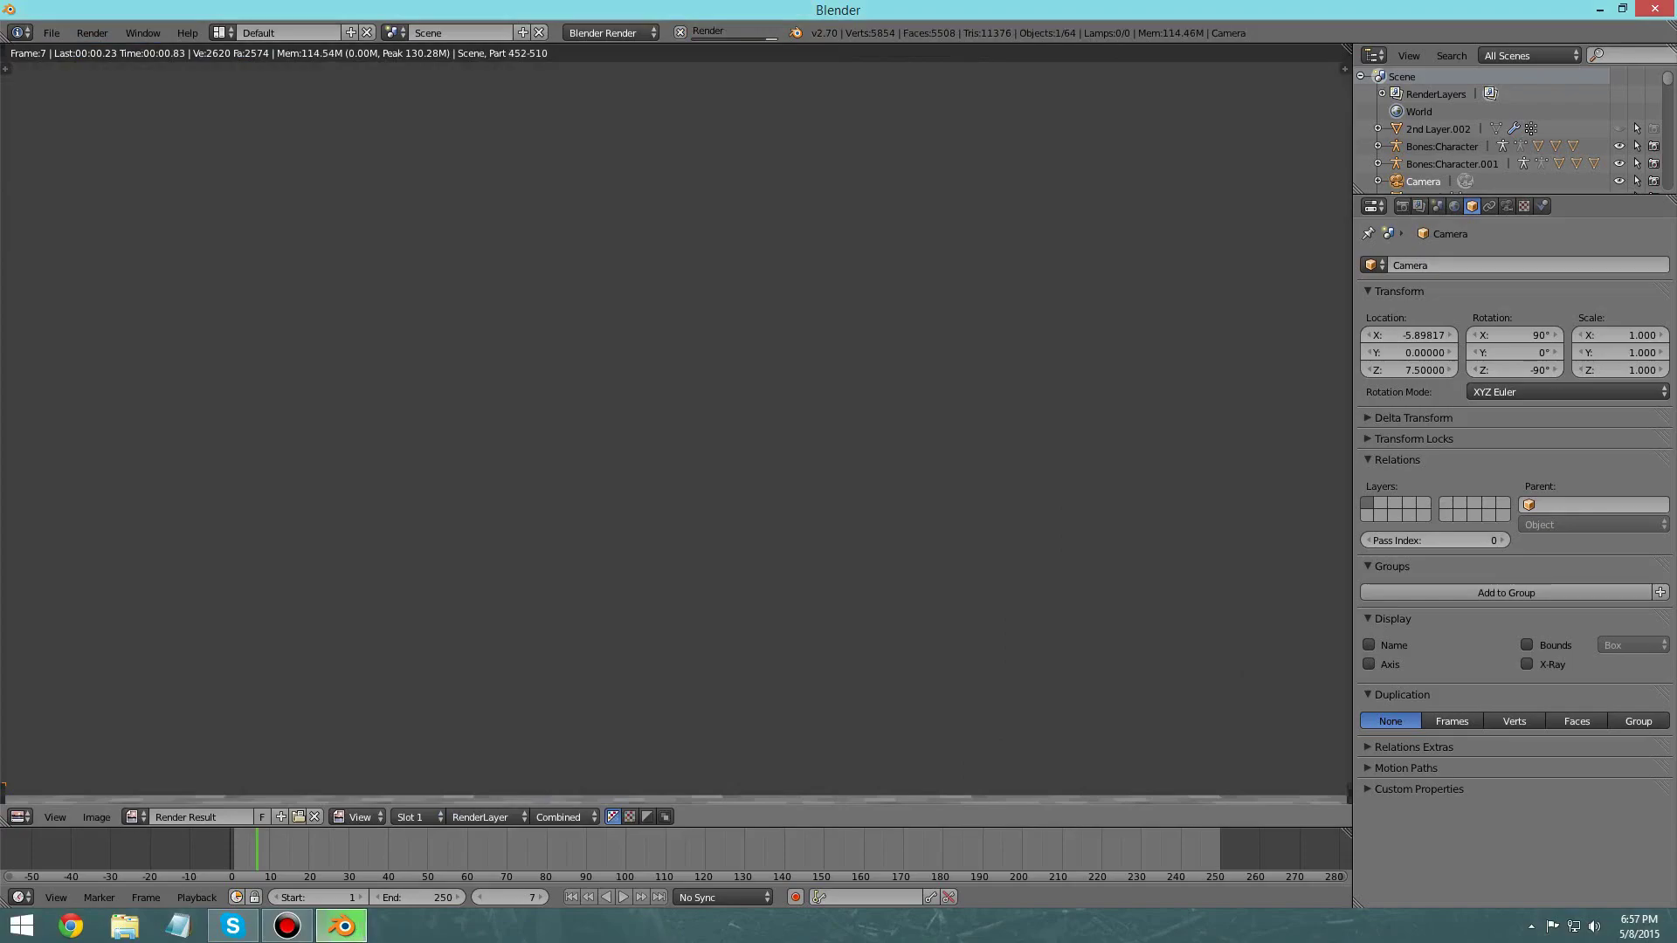
{"action": "key", "text": "Escape"}
{"action": "left_click", "coordinate": [91, 33]}
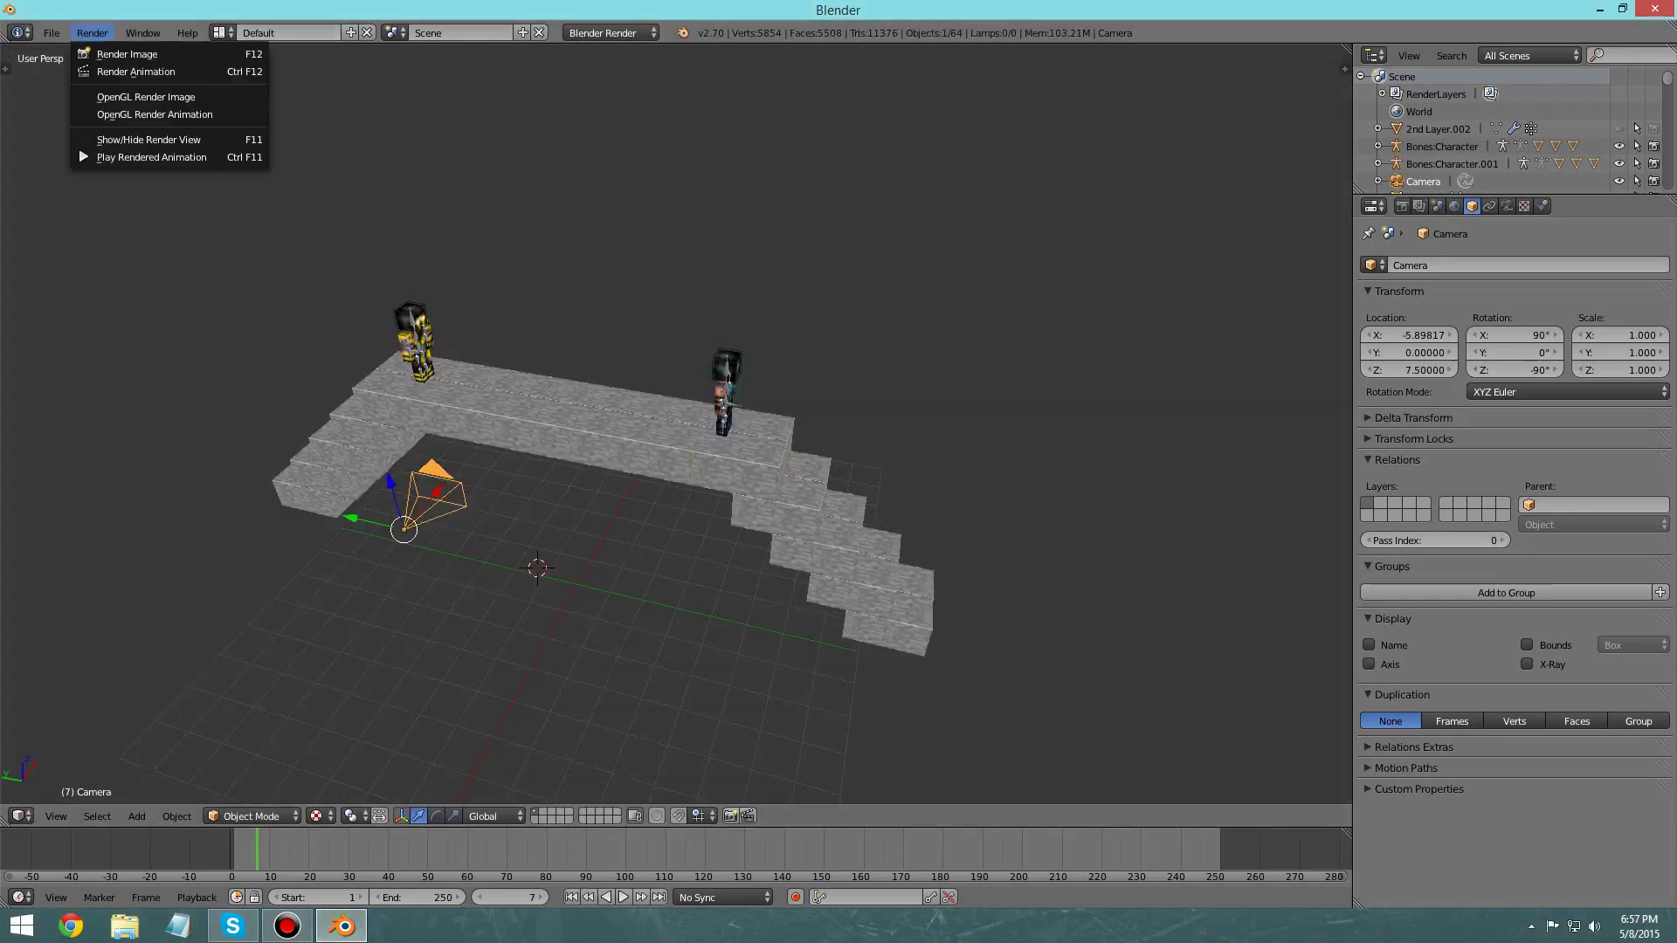
{"action": "left_click", "coordinate": [92, 33]}
{"action": "left_click", "coordinate": [122, 54]}
{"action": "scroll", "coordinate": [676, 424], "scroll_direction": "down", "scroll_amount": 5}
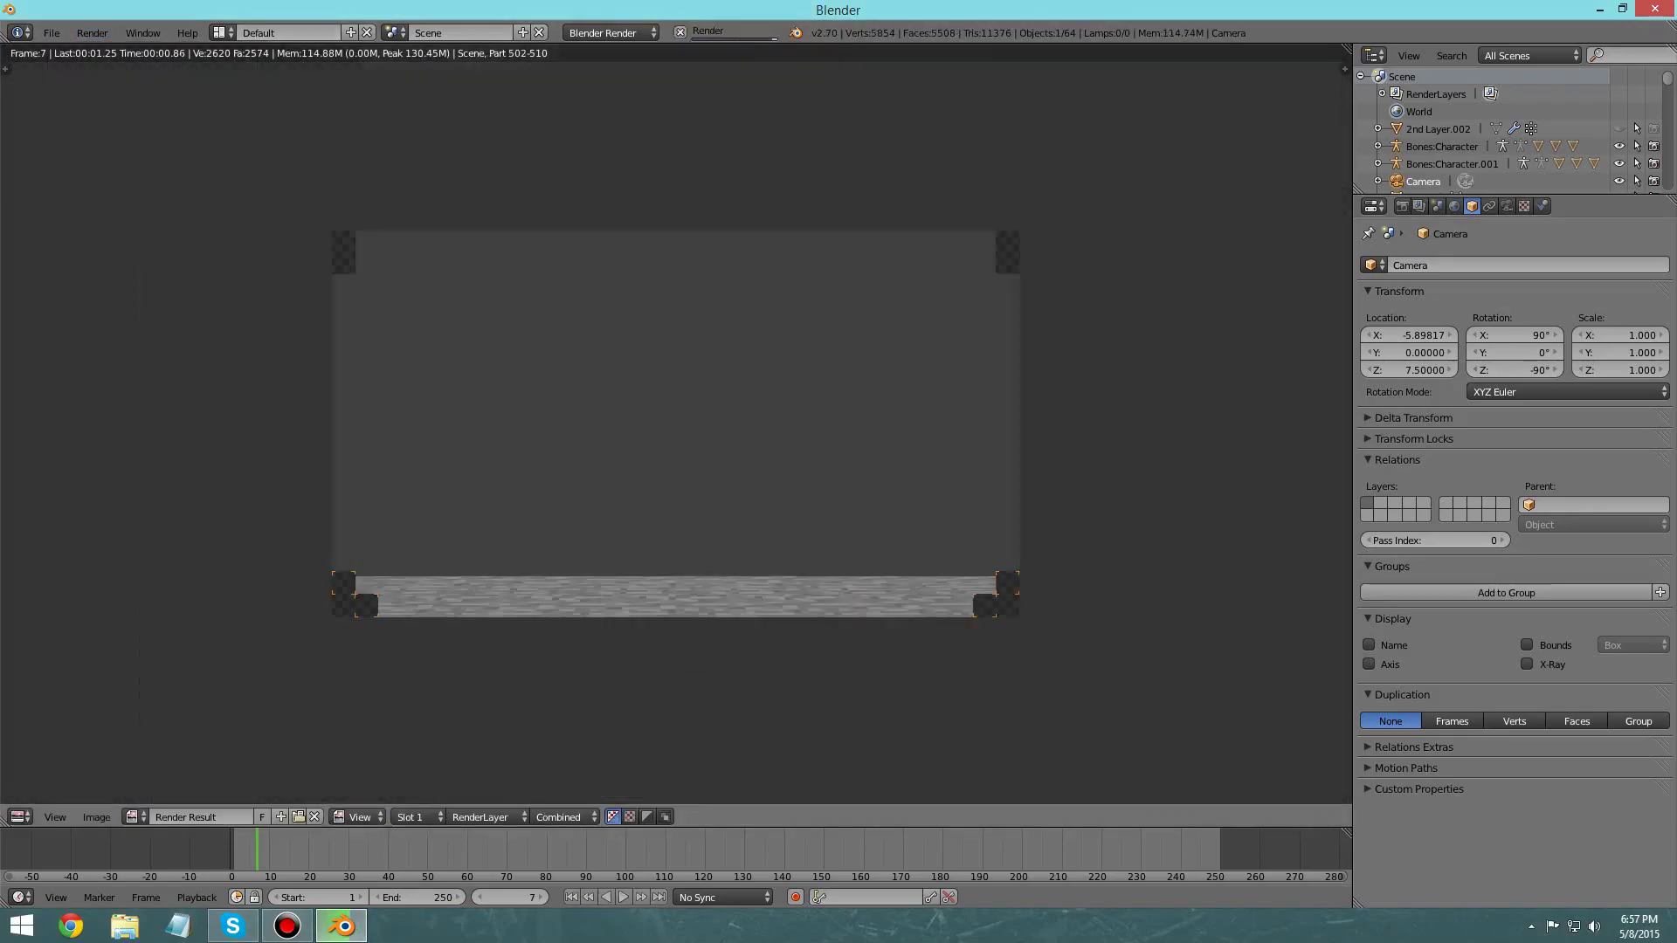
{"action": "key", "text": "Escape"}
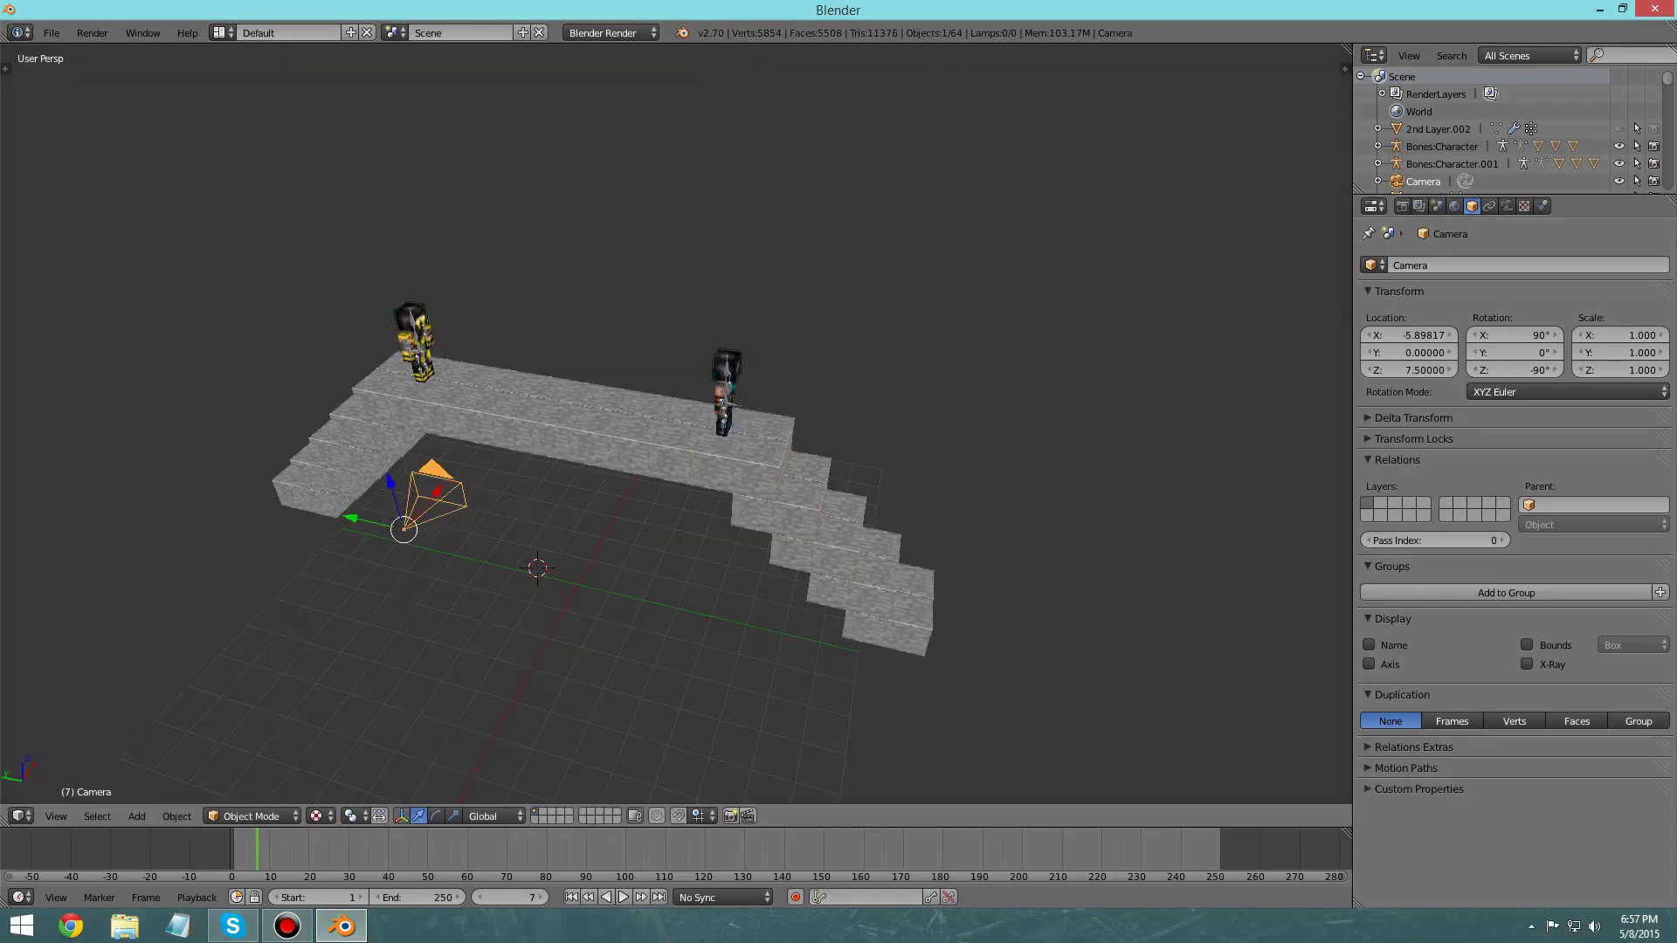
Step: Move the camera farther back from the bridge along the X axis, to about X -11.51
{"action": "middle_click_drag", "start_coordinate": [676, 436], "coordinate": [623, 381]}
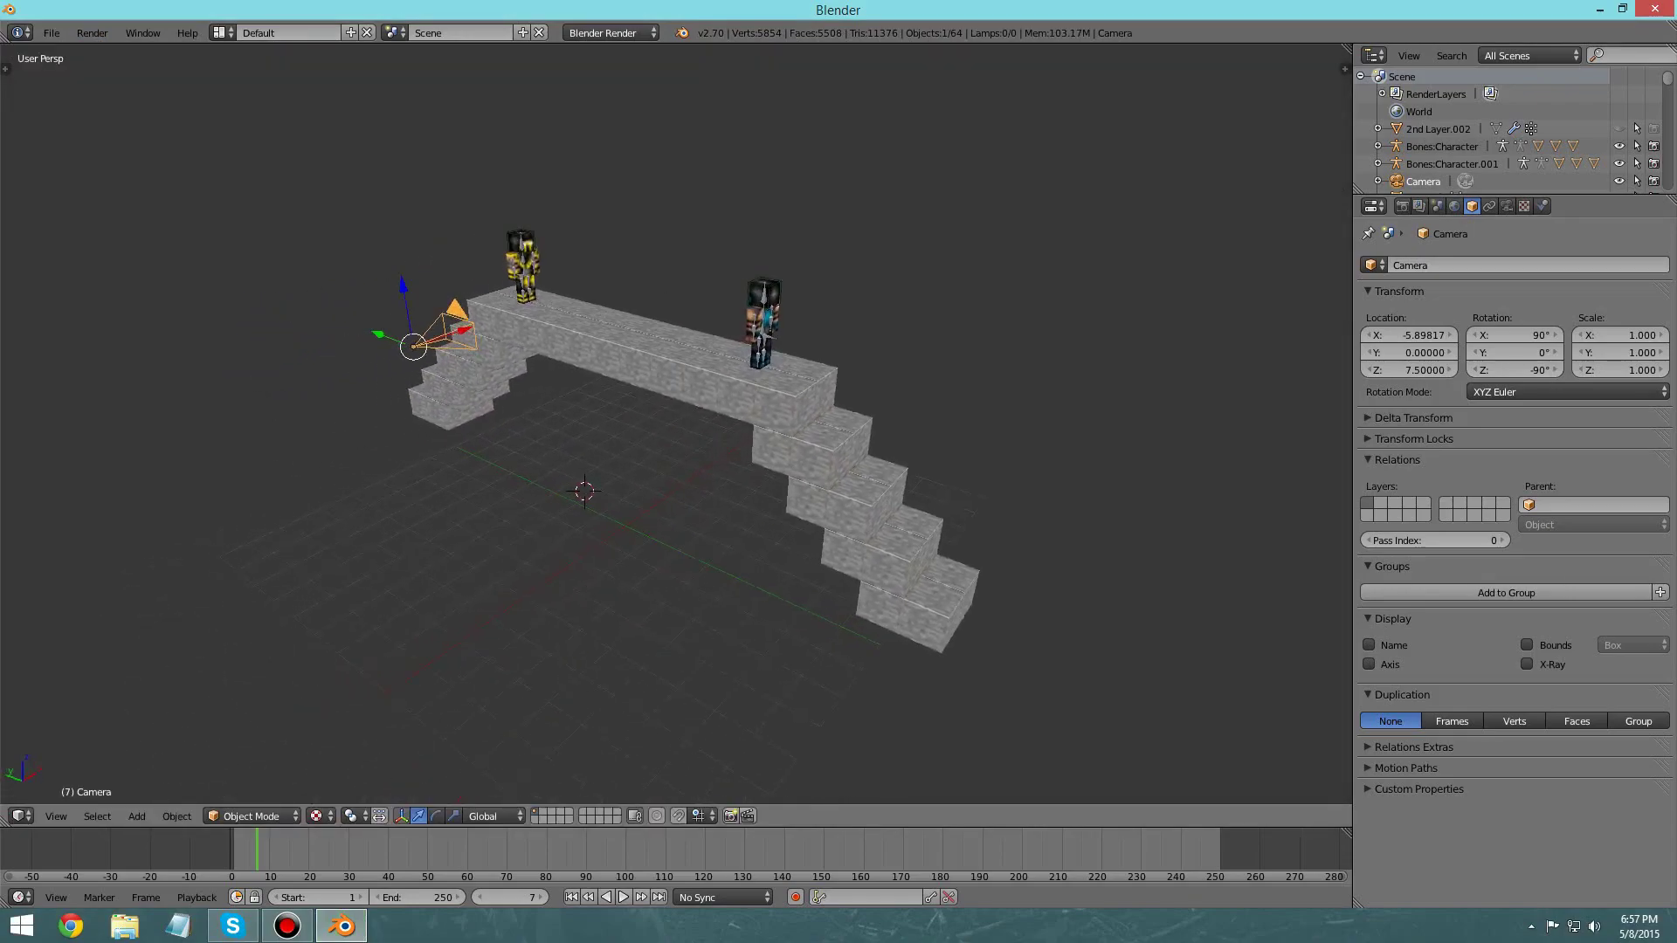
{"action": "left_click_drag", "start_coordinate": [463, 331], "coordinate": [140, 440]}
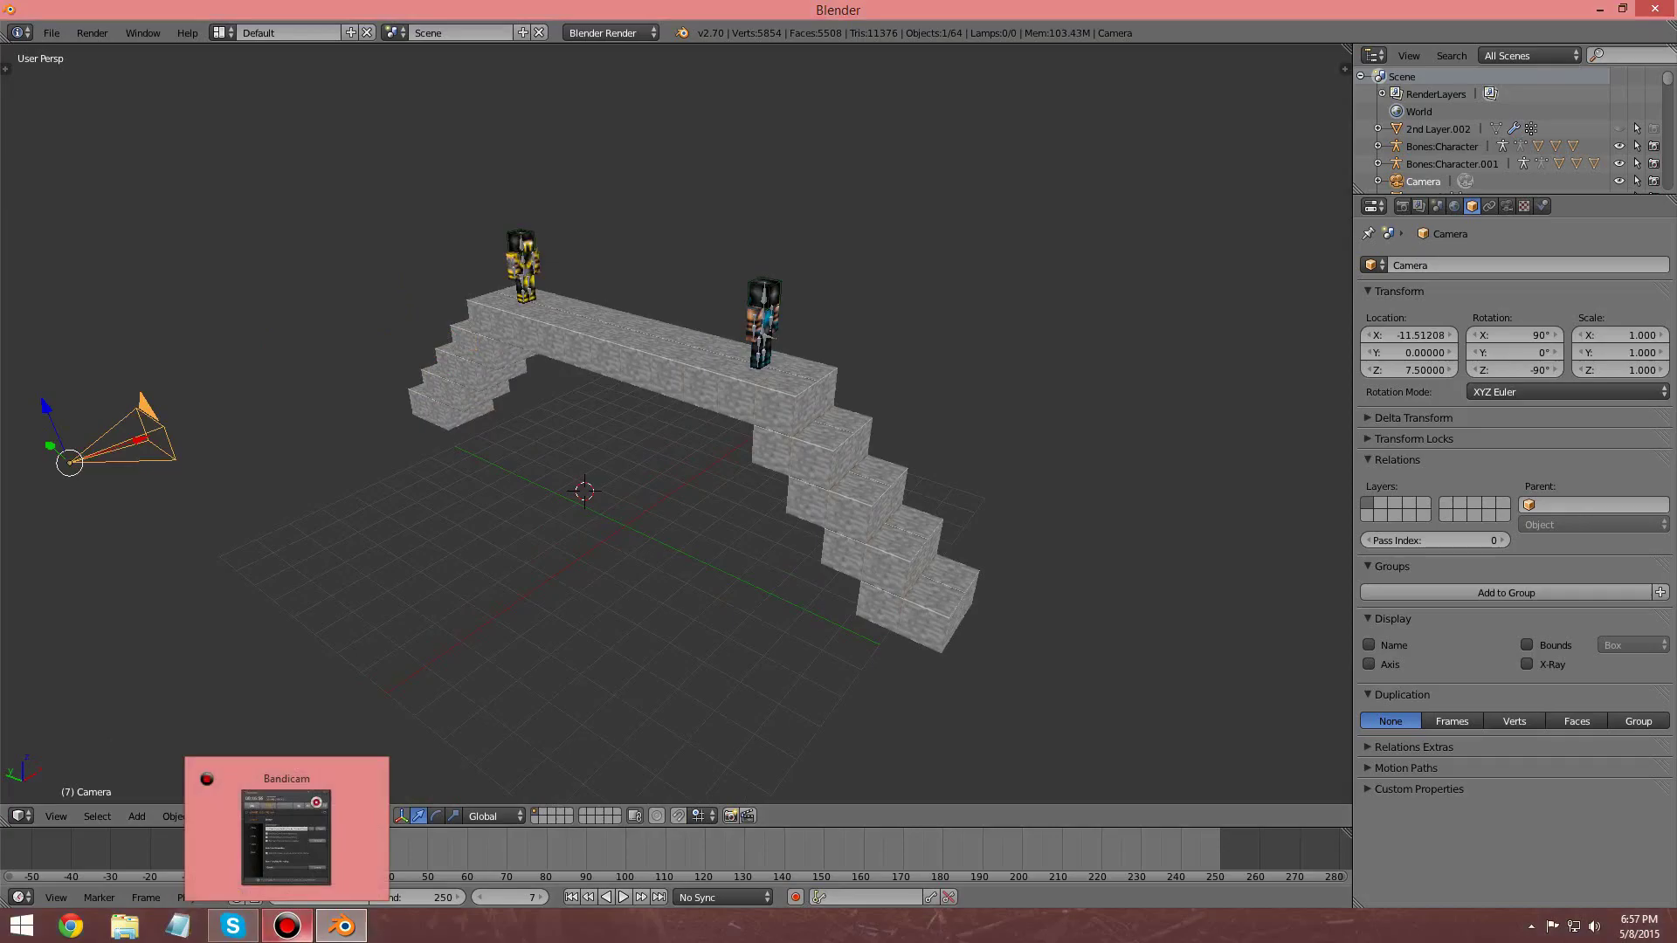
Step: Select the Sub-Zero rig's armature on the bridge and switch it to Pose Mode
{"action": "middle_click_drag", "start_coordinate": [664, 455], "coordinate": [712, 498]}
{"action": "scroll", "coordinate": [751, 463], "scroll_direction": "up", "scroll_amount": 4}
{"action": "scroll", "coordinate": [712, 498], "scroll_direction": "up", "scroll_amount": 2}
{"action": "middle_click_drag", "start_coordinate": [676, 423], "coordinate": [839, 502]}
{"action": "scroll", "coordinate": [676, 424], "scroll_direction": "up", "scroll_amount": 4}
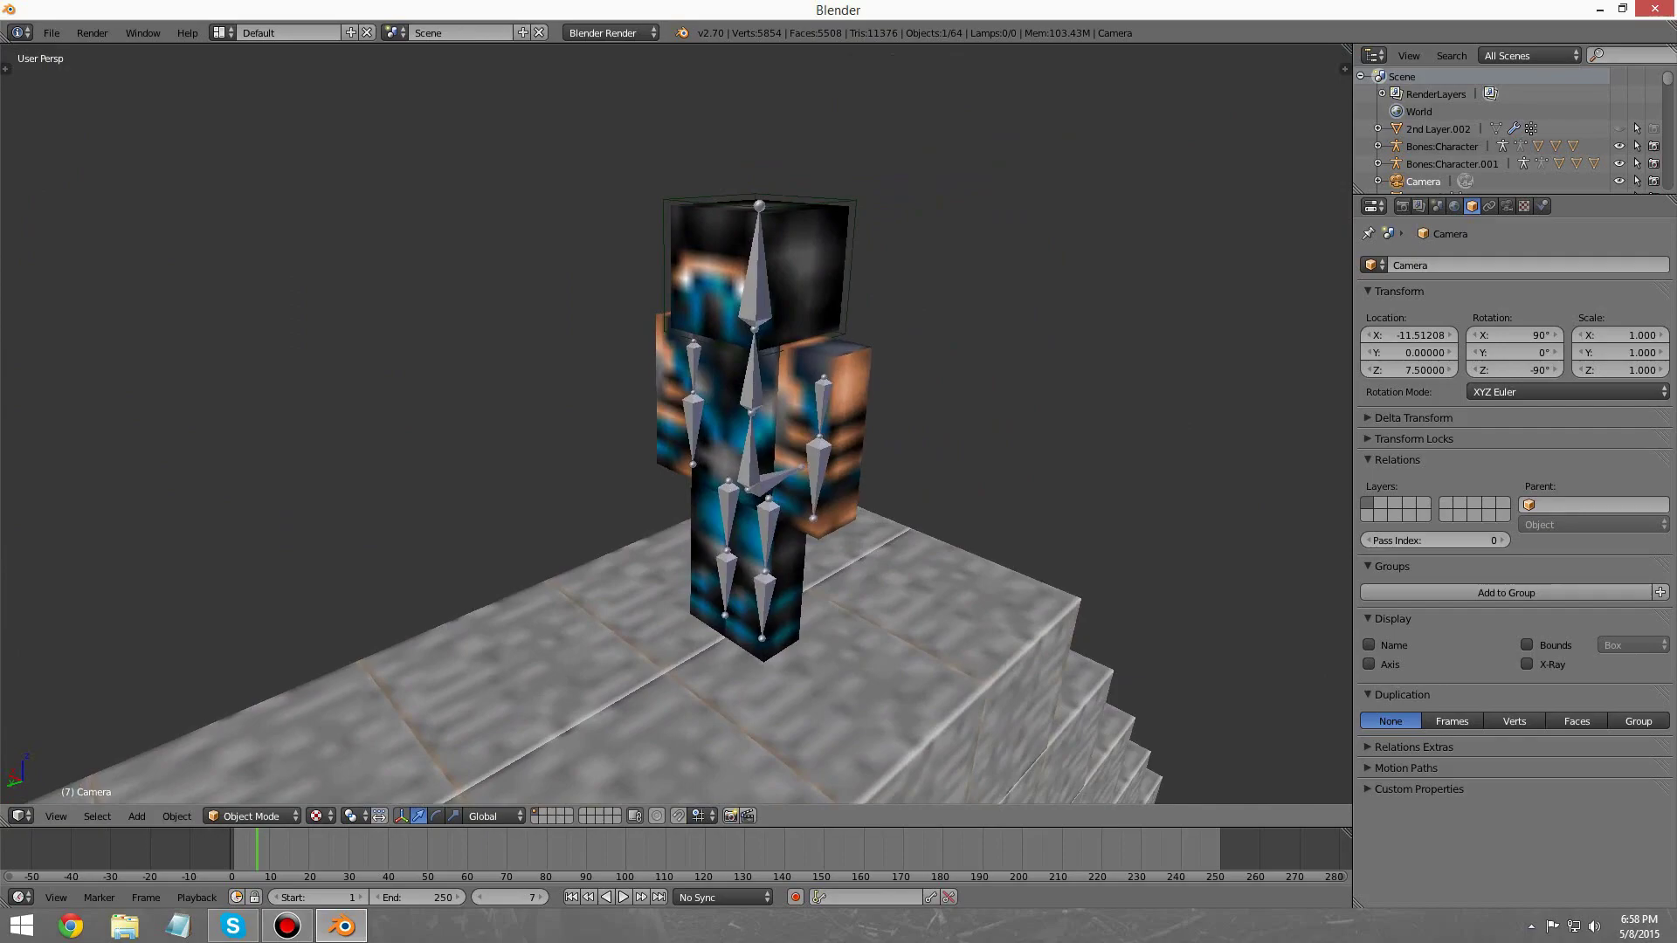
{"action": "right_click", "coordinate": [796, 314]}
{"action": "right_click", "coordinate": [754, 297]}
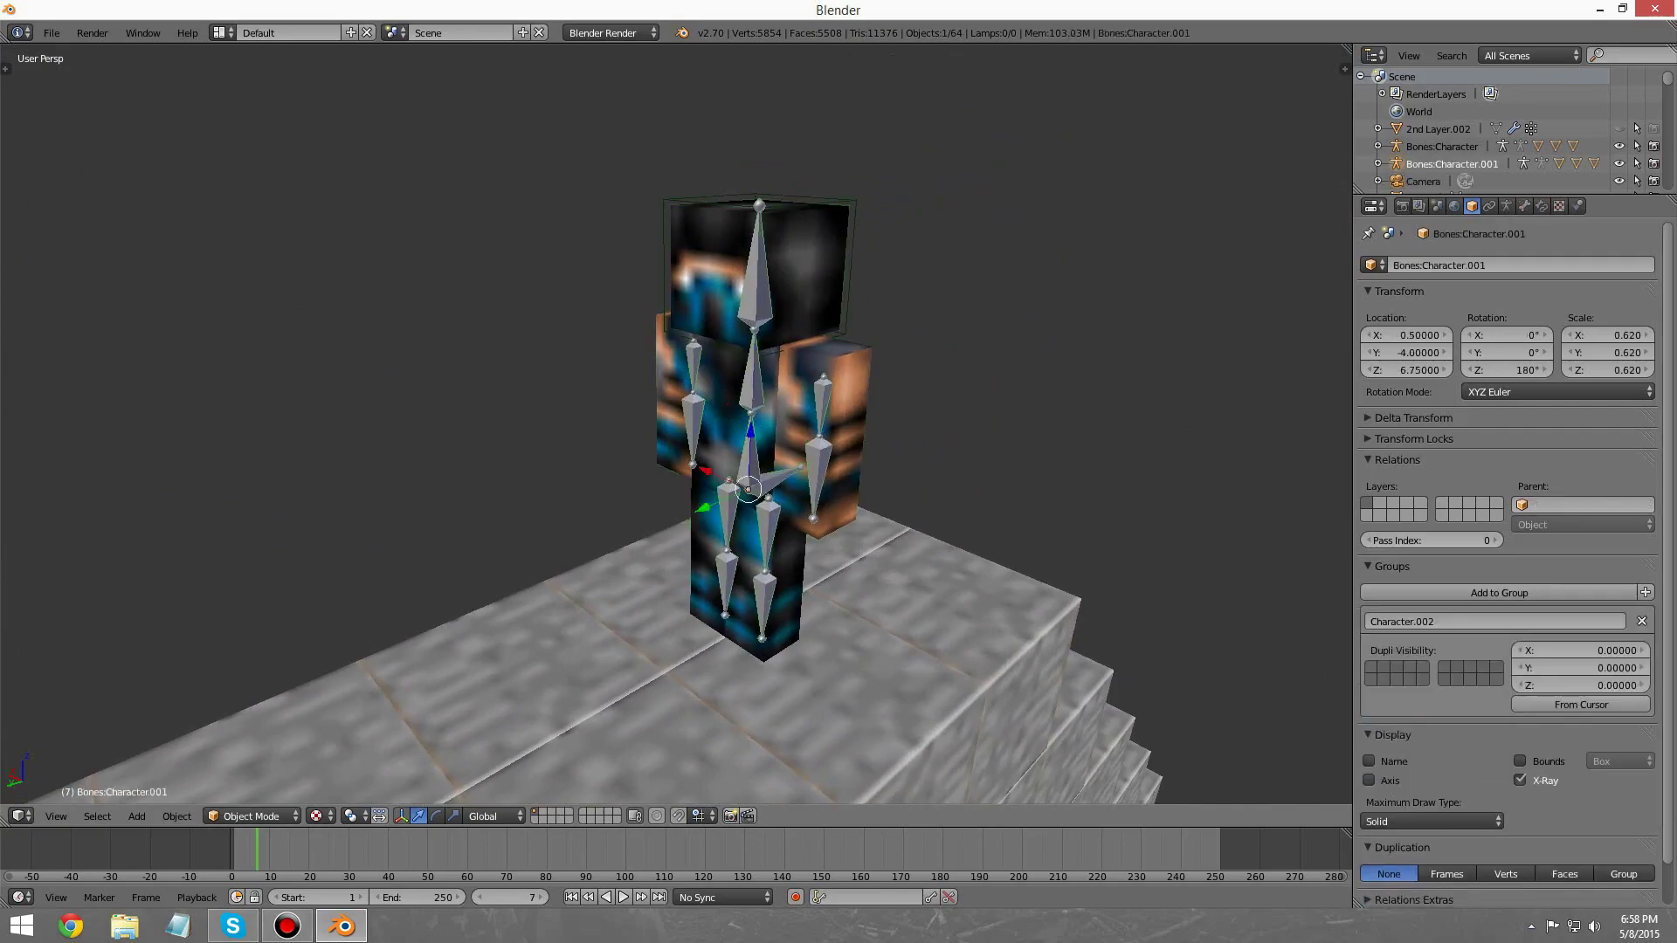
{"action": "middle_click_drag", "start_coordinate": [751, 498], "coordinate": [821, 484]}
{"action": "left_click", "coordinate": [252, 816]}
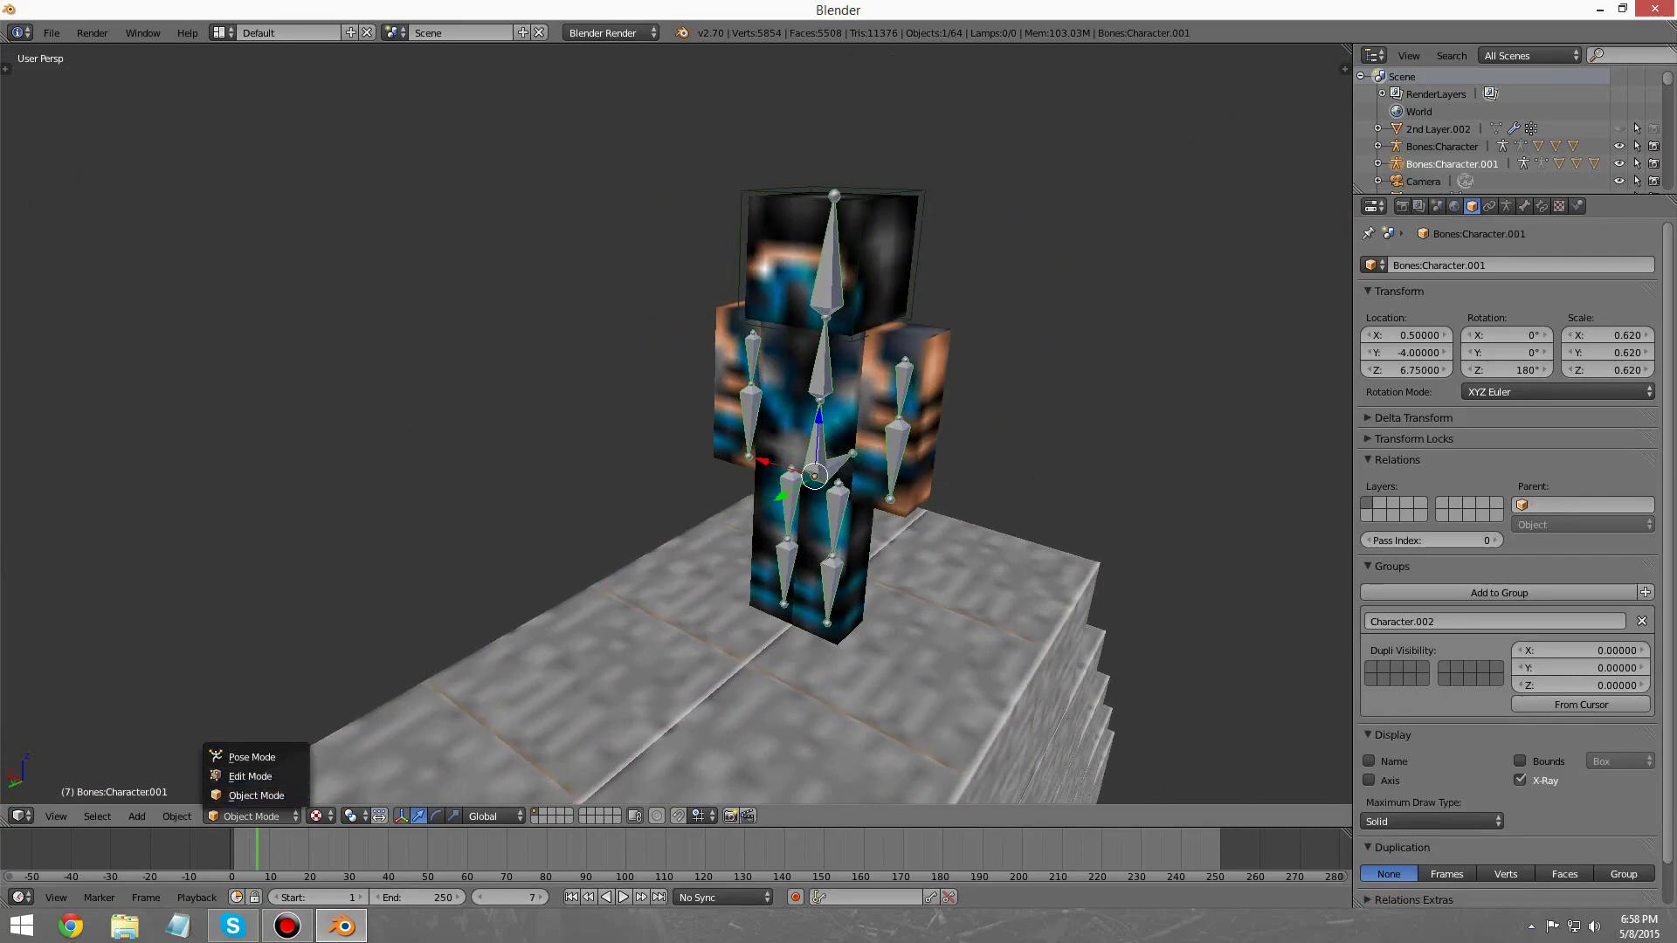
{"action": "left_click", "coordinate": [252, 756]}
Step: Try rotating Sub-Zero's right upper leg forward by about 38° around the global X axis
{"action": "scroll", "coordinate": [839, 419], "scroll_direction": "up", "scroll_amount": 5}
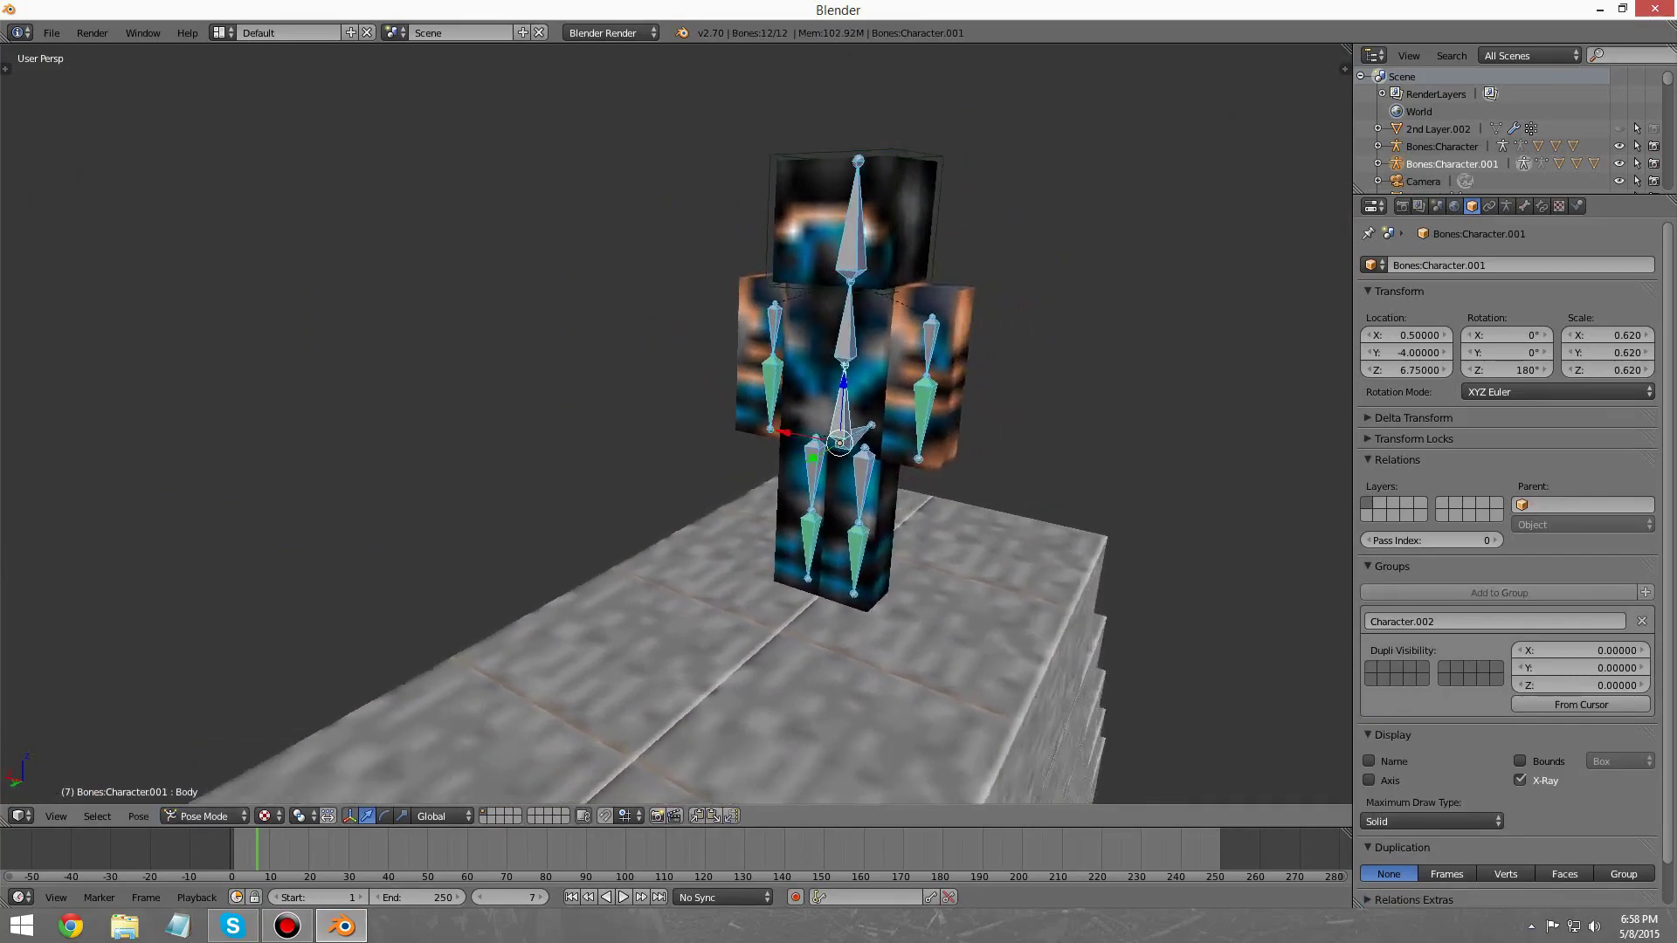
{"action": "right_click", "coordinate": [768, 529]}
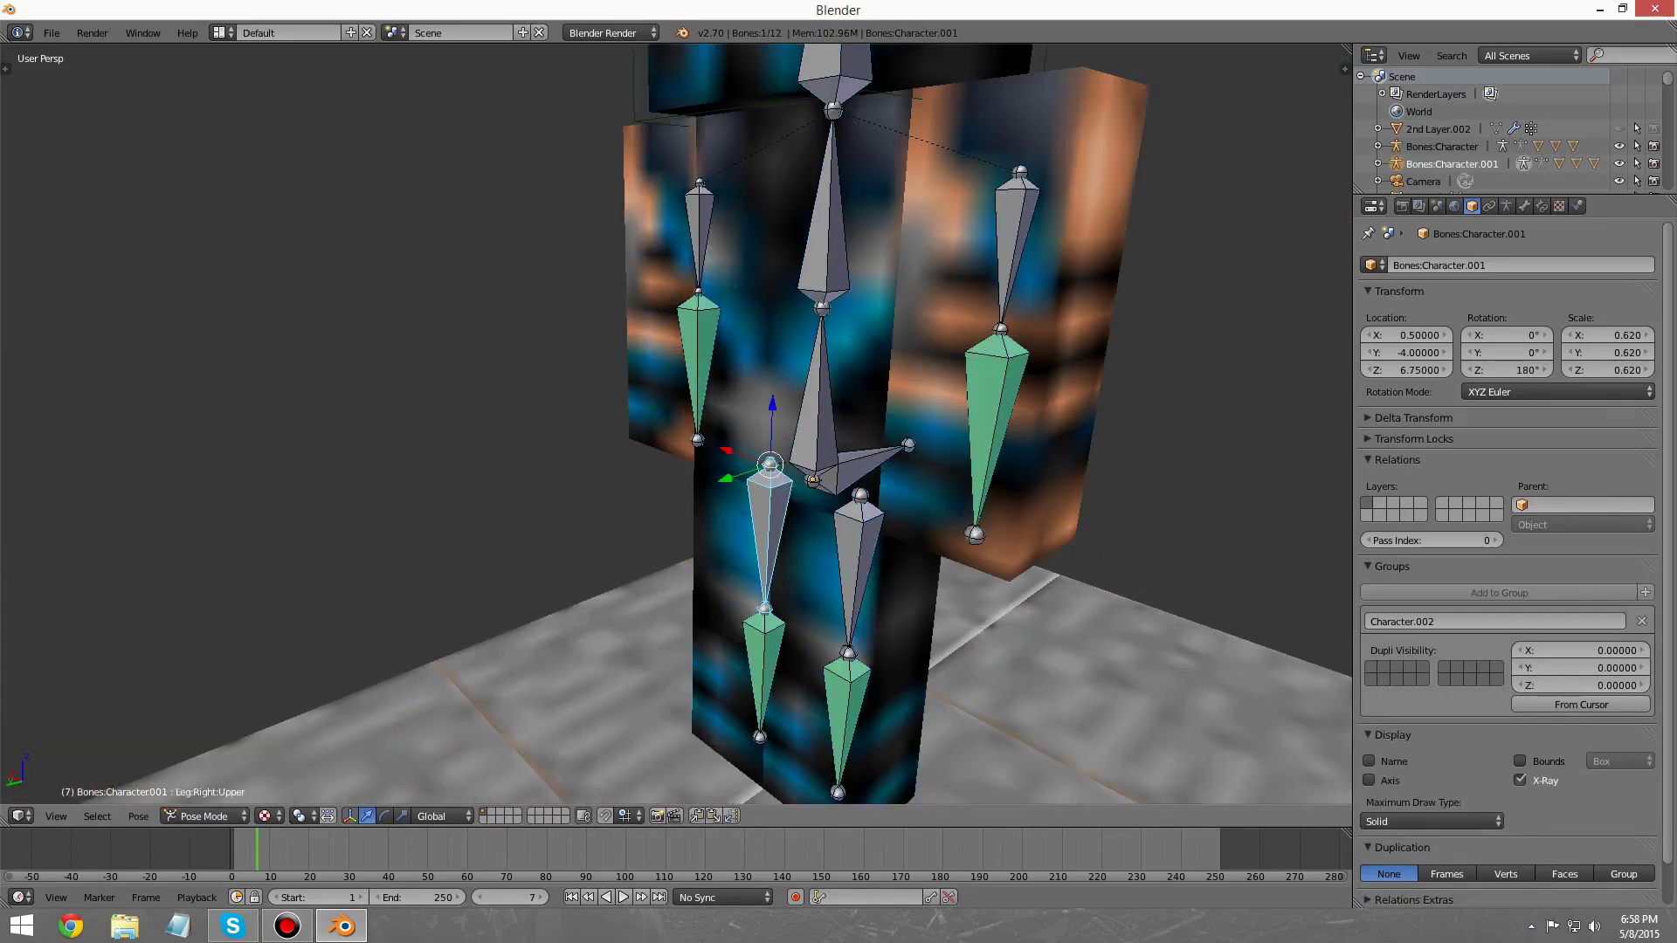
{"action": "middle_click_drag", "start_coordinate": [768, 530], "coordinate": [830, 482]}
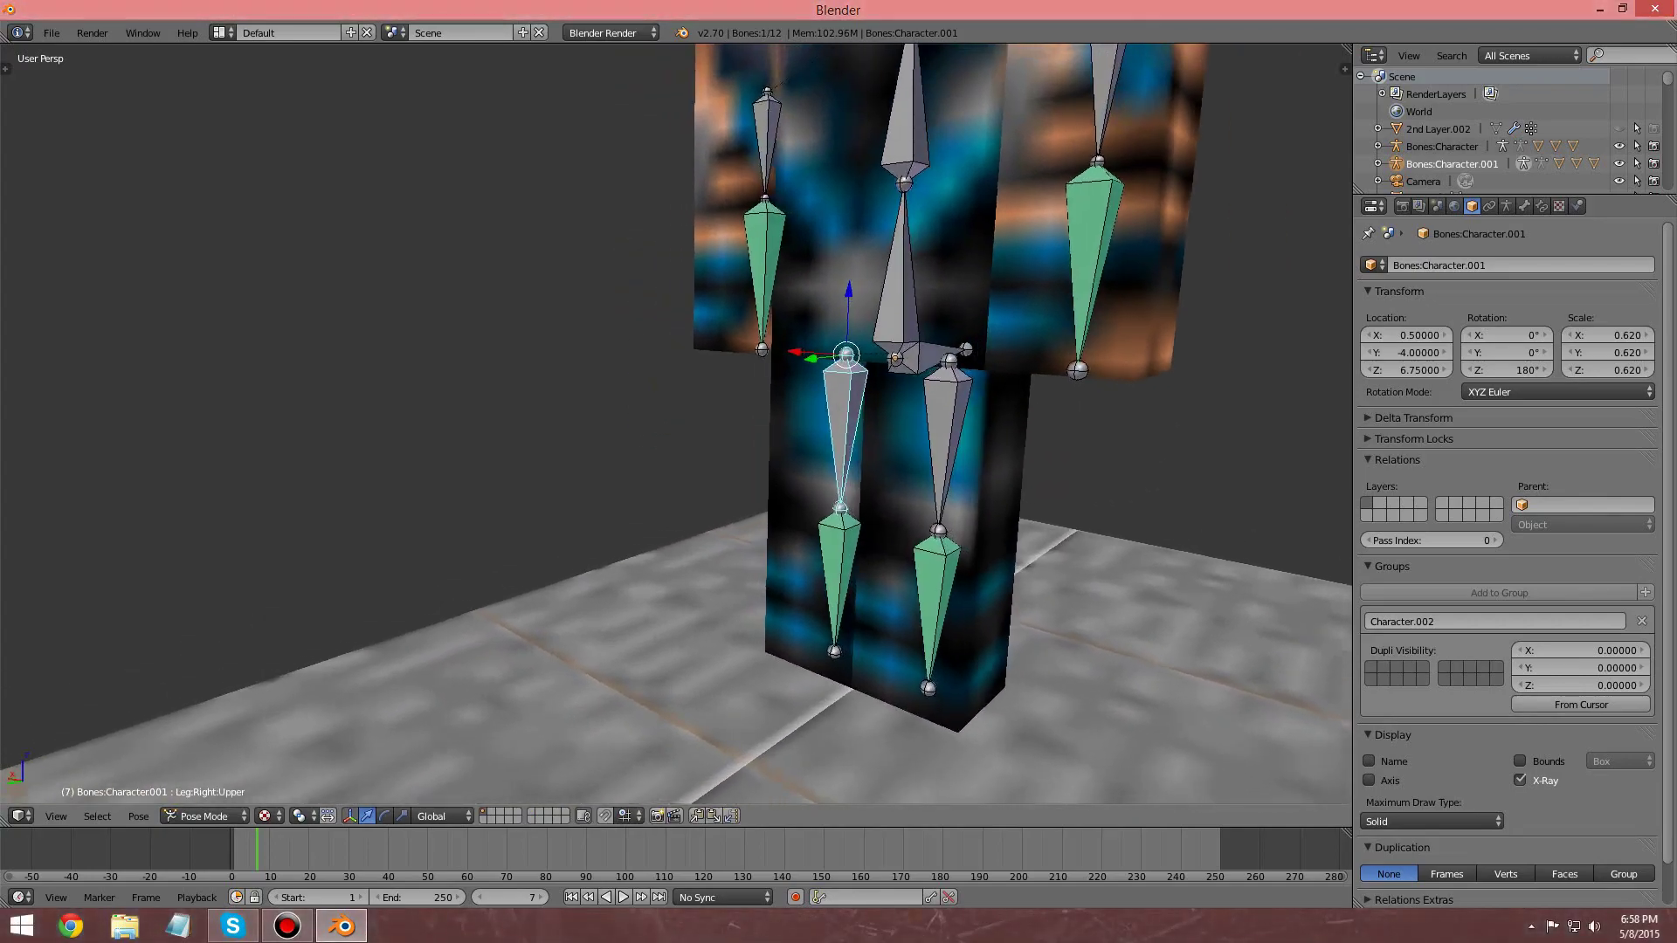
{"action": "key", "text": "r"}
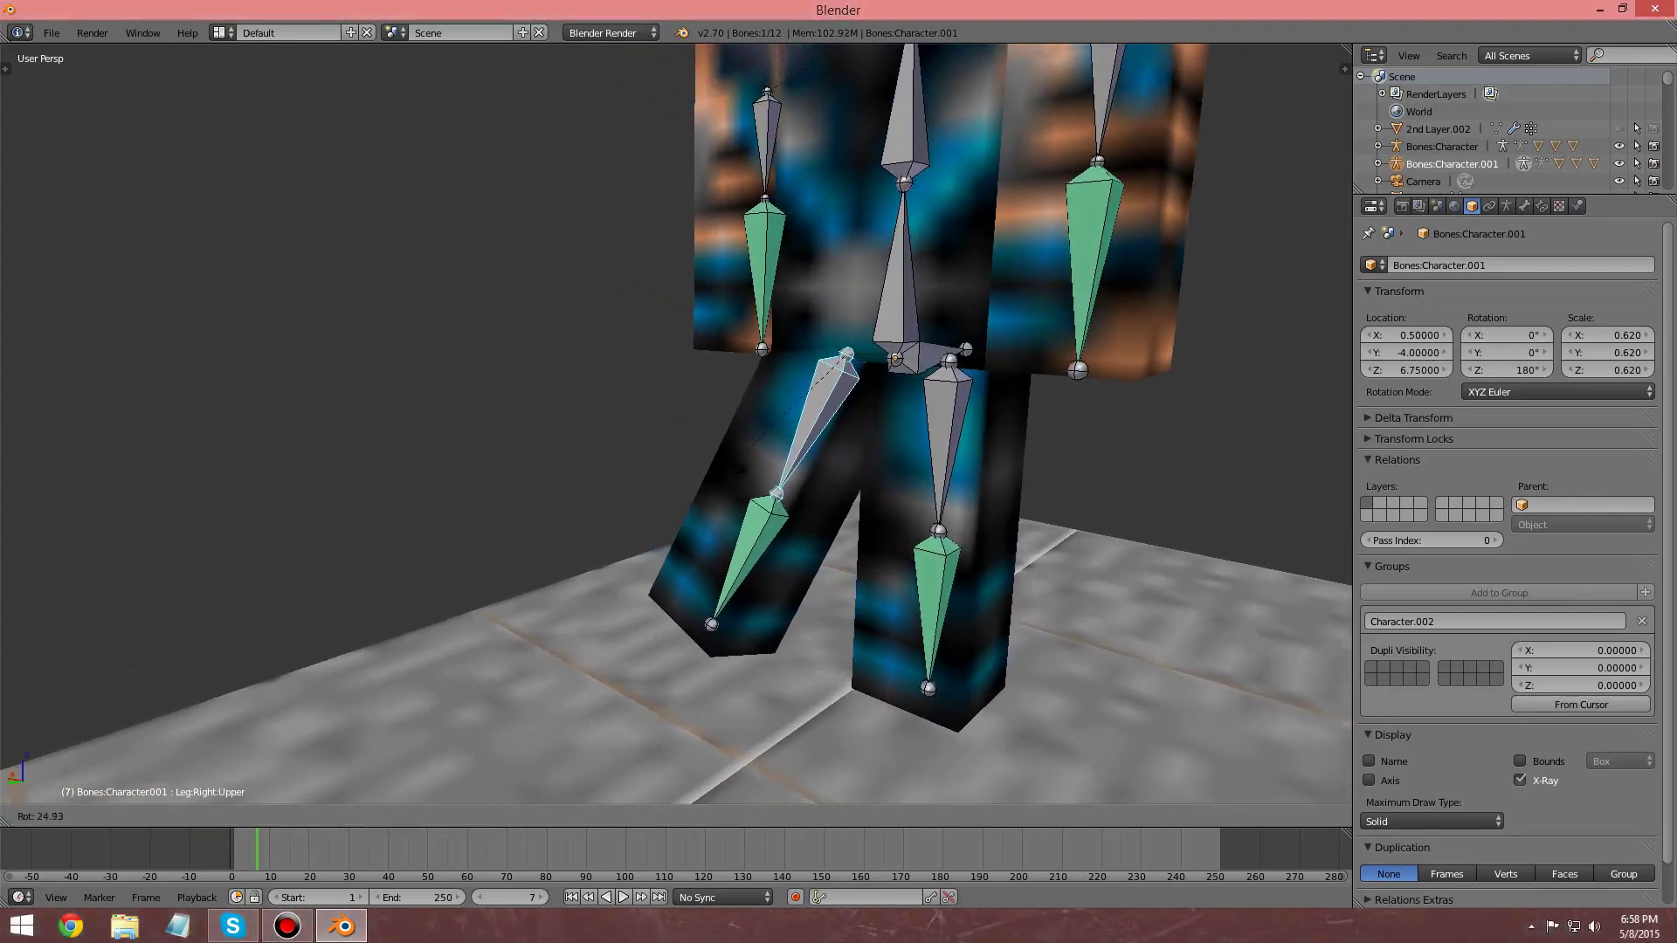
{"action": "key", "text": "x"}
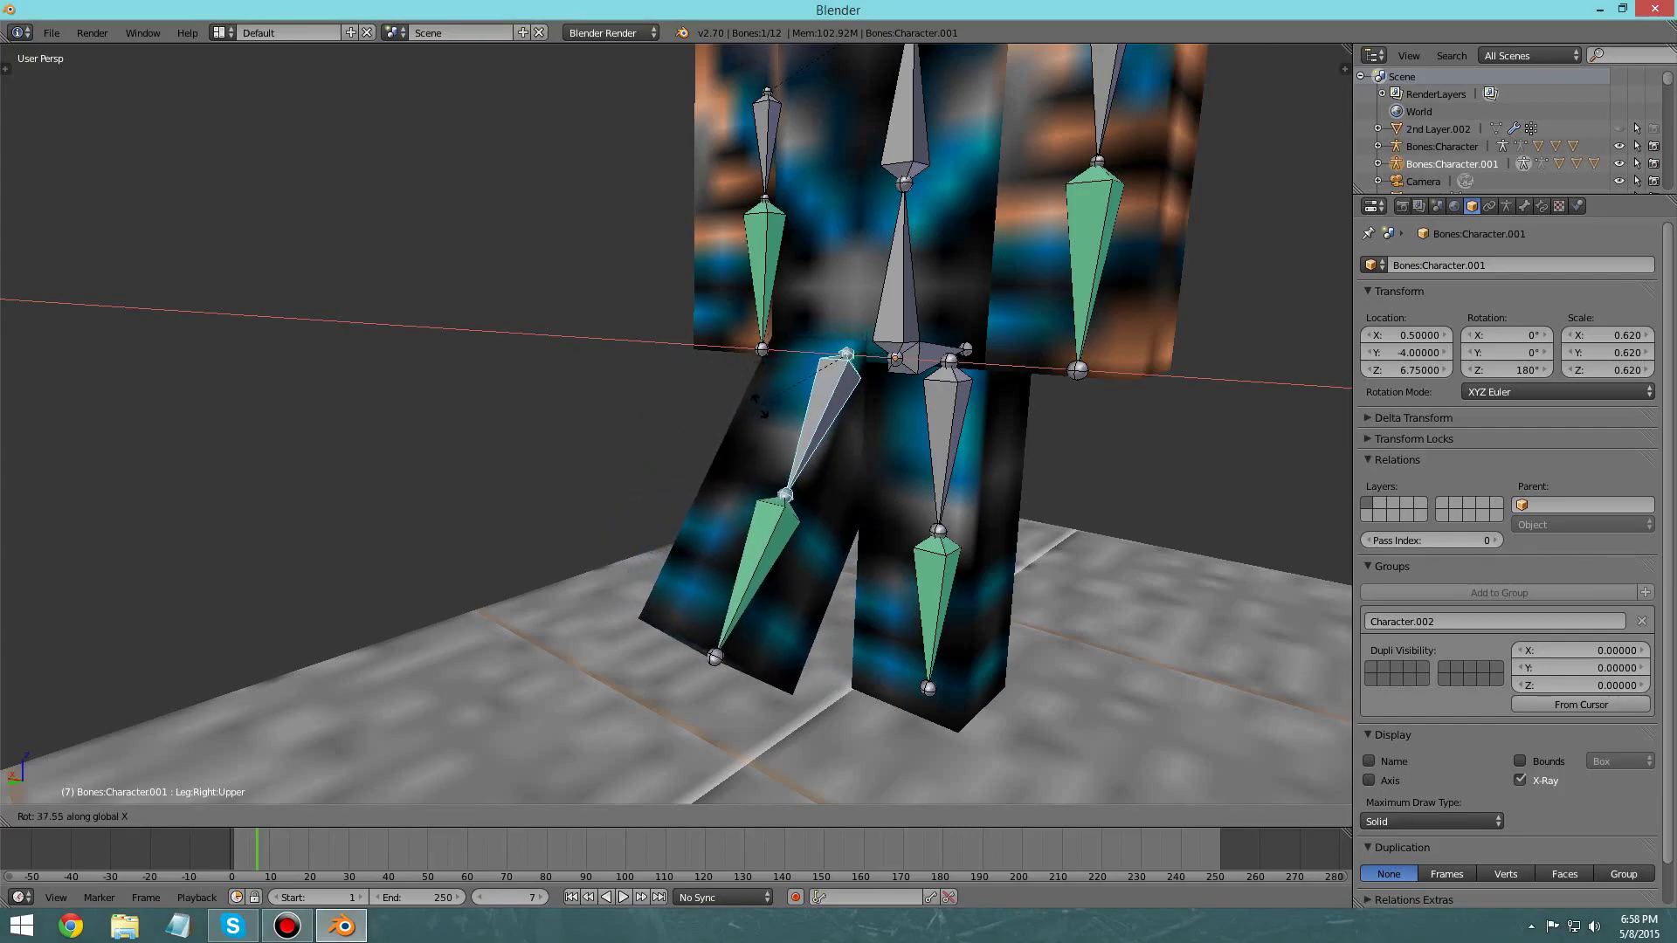
{"action": "left_click", "coordinate": [760, 405]}
{"action": "middle_click_drag", "start_coordinate": [760, 405], "coordinate": [718, 376]}
Step: Try bending Sub-Zero's right lower leg back around the global X axis, and undo that rotation
{"action": "right_click", "coordinate": [594, 458]}
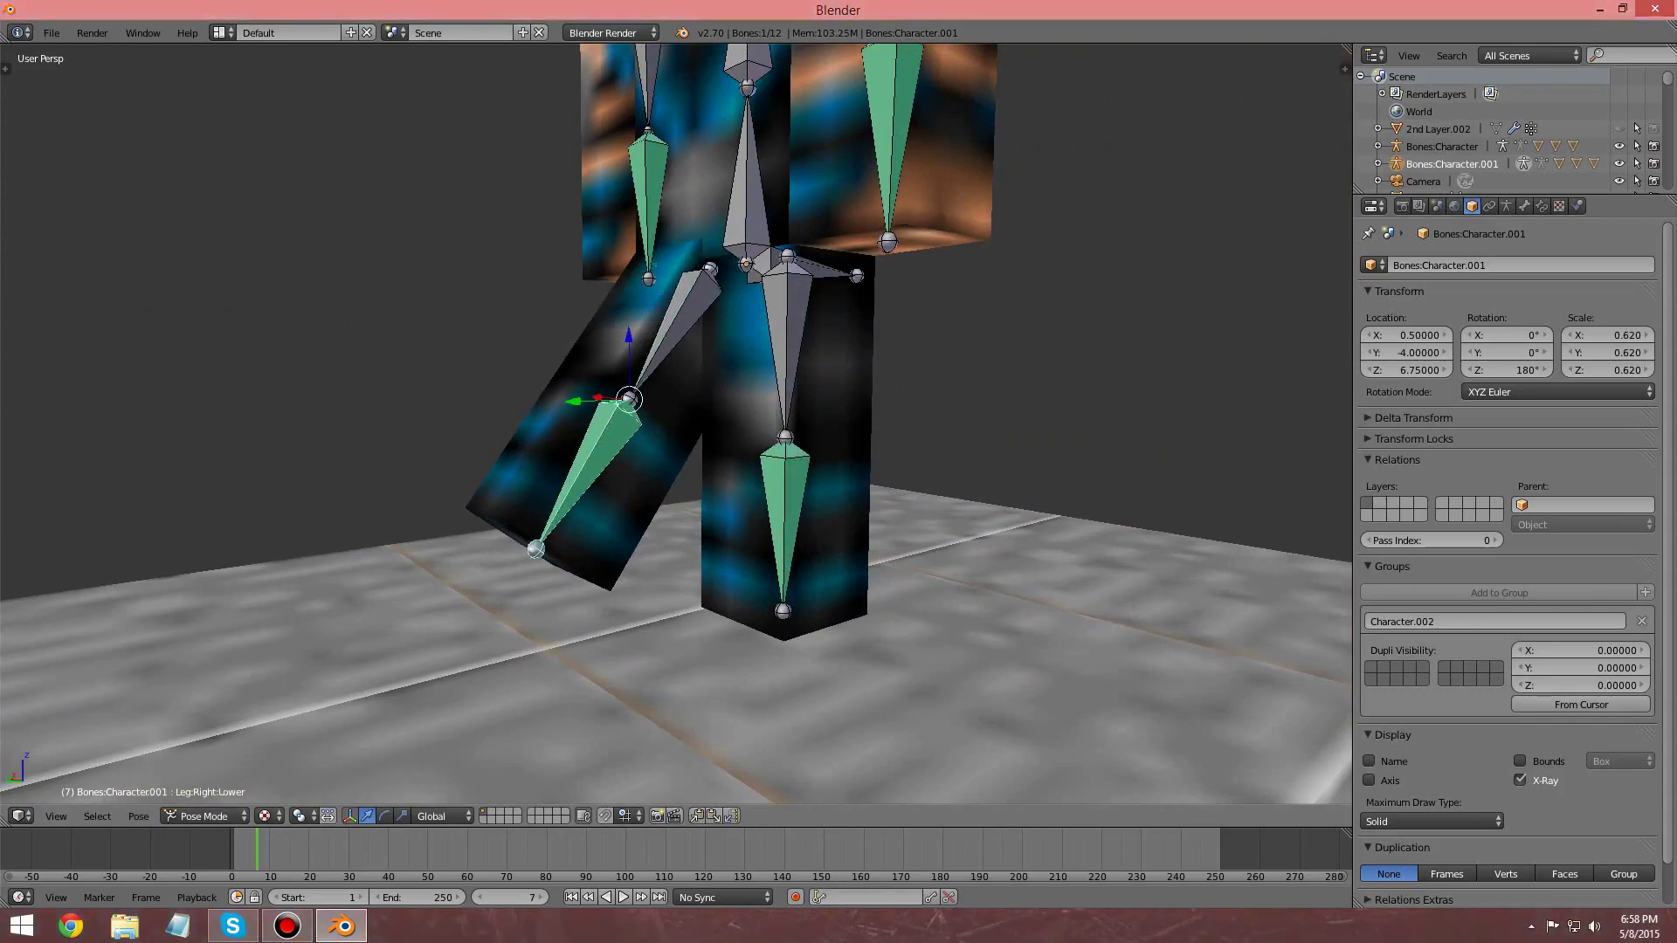
{"action": "key", "text": "r"}
{"action": "key", "text": "x"}
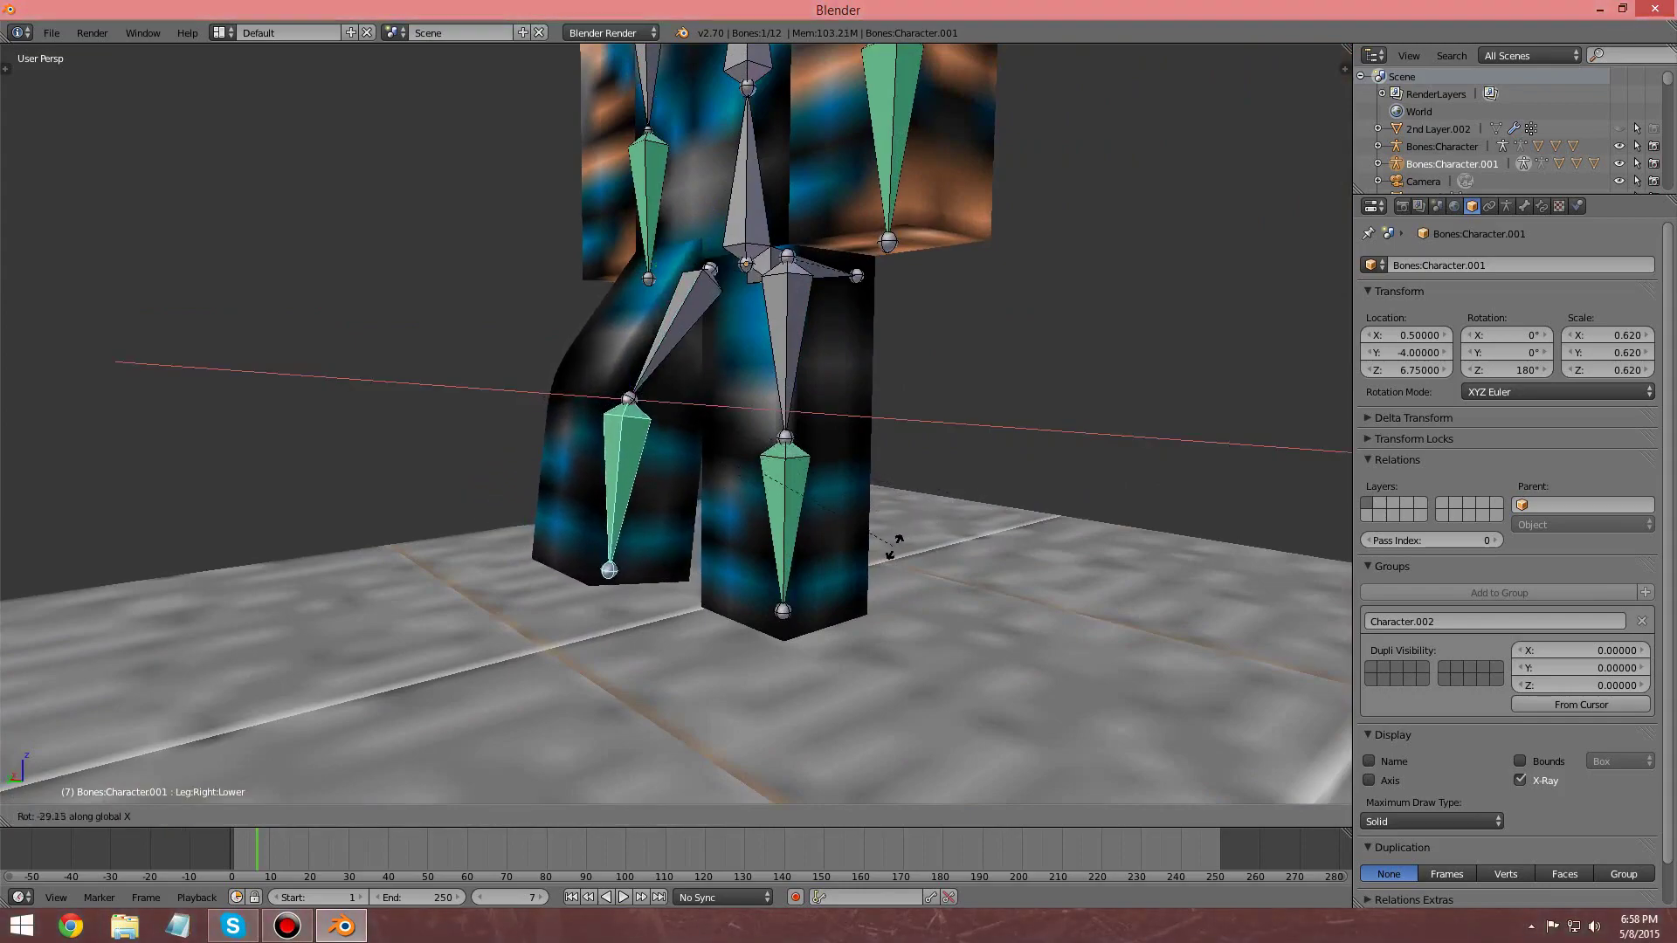
{"action": "left_click", "coordinate": [965, 554]}
{"action": "middle_click_drag", "start_coordinate": [964, 553], "coordinate": [800, 615]}
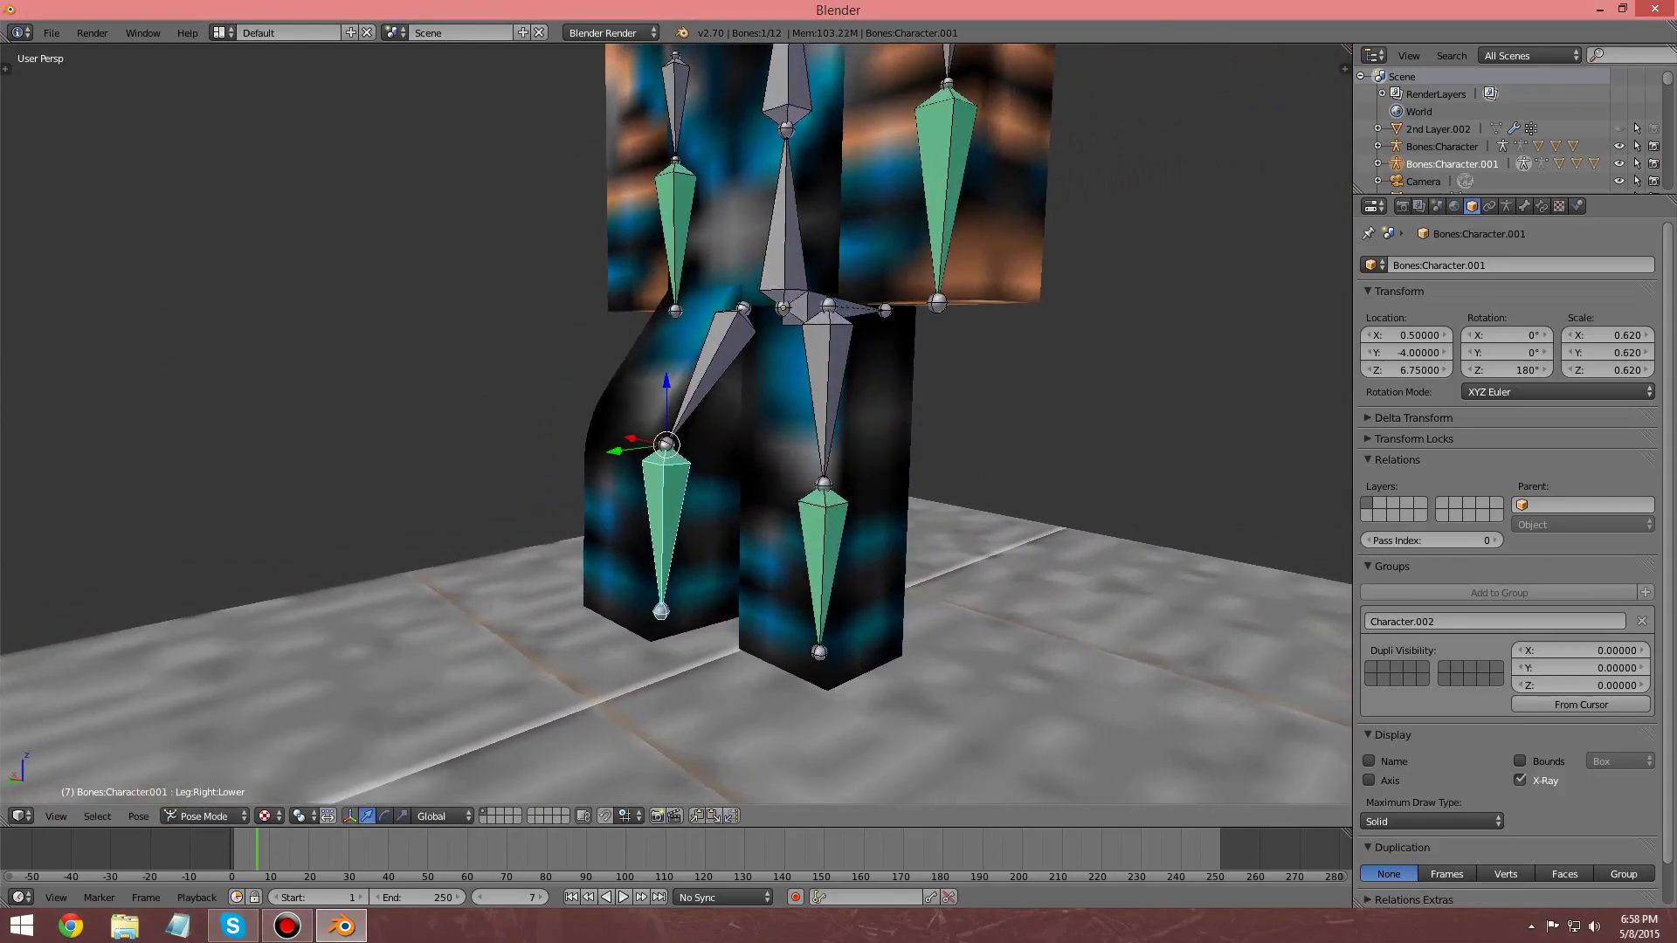
{"action": "key", "text": "ctrl+z"}
{"action": "key", "text": "ctrl+z"}
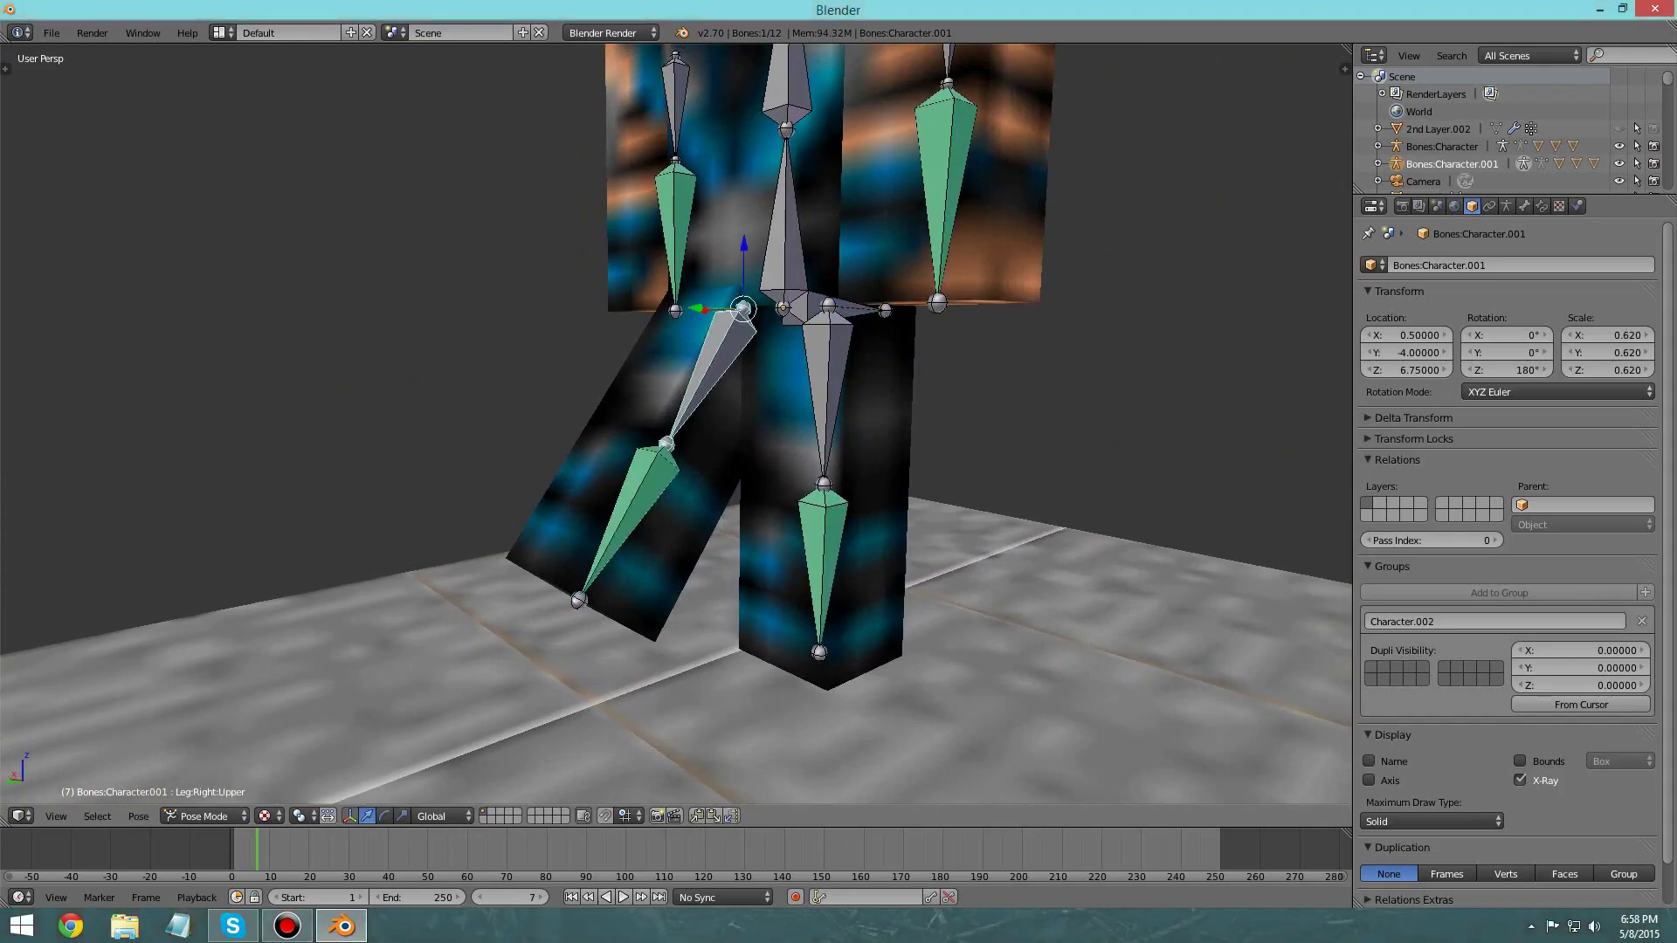
Step: Clear the right upper leg's rotation and rotate that bone 45° around the global X axis
{"action": "key", "text": "alt+r"}
{"action": "key", "text": "r"}
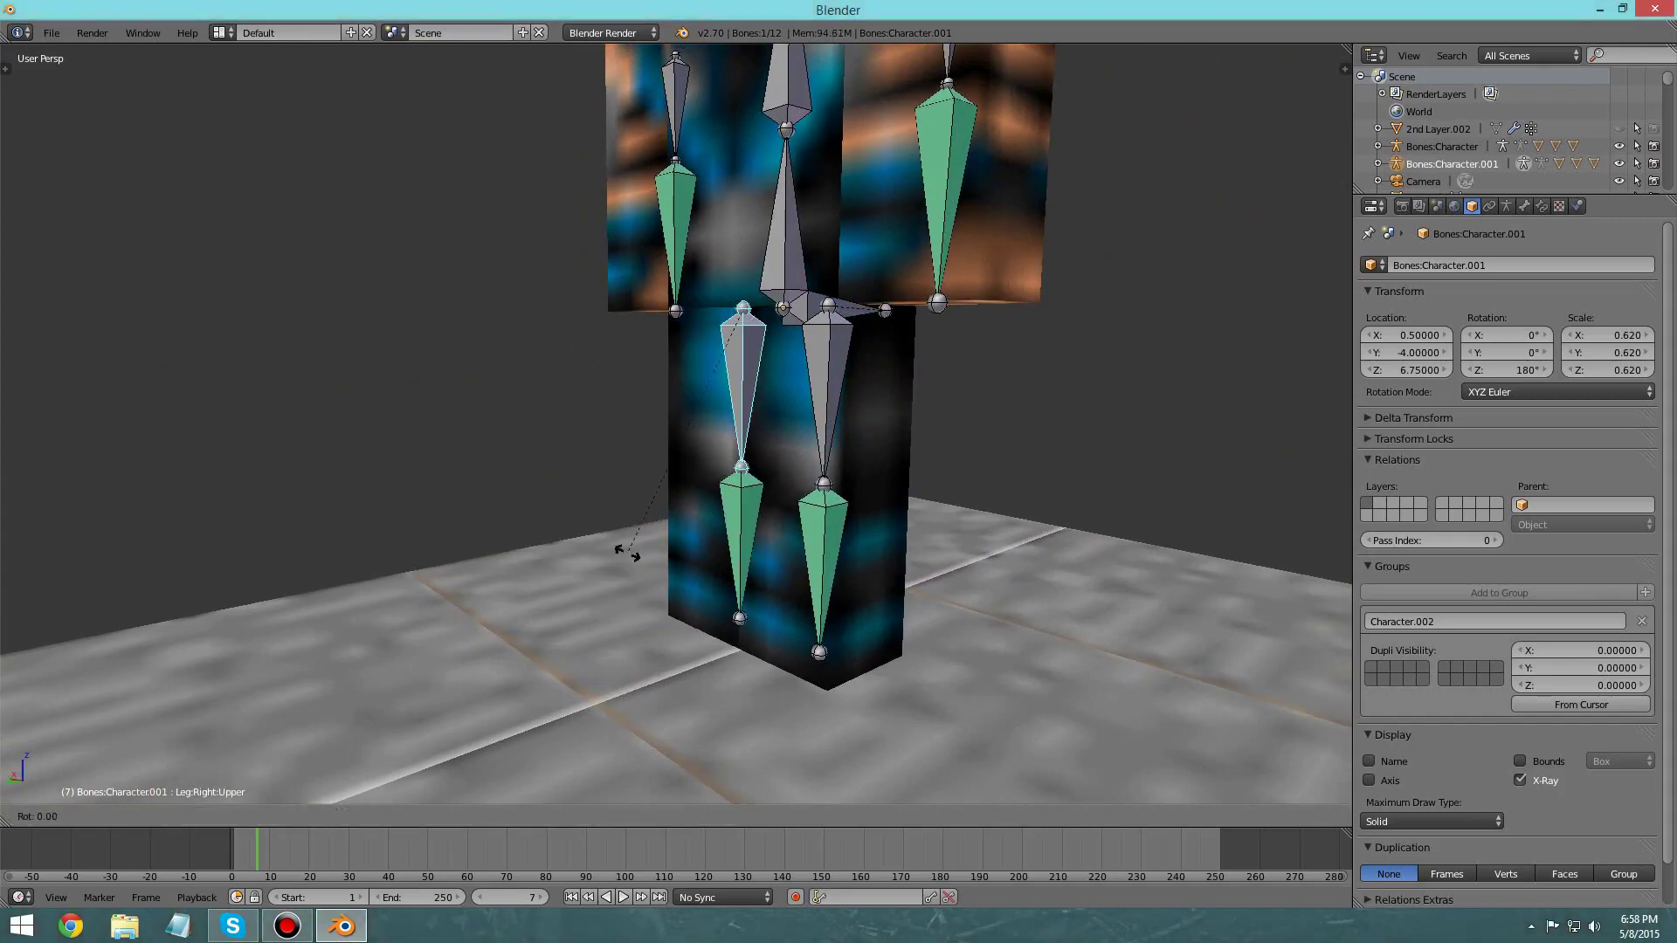
{"action": "type", "text": "x"}
{"action": "type", "text": "45"}
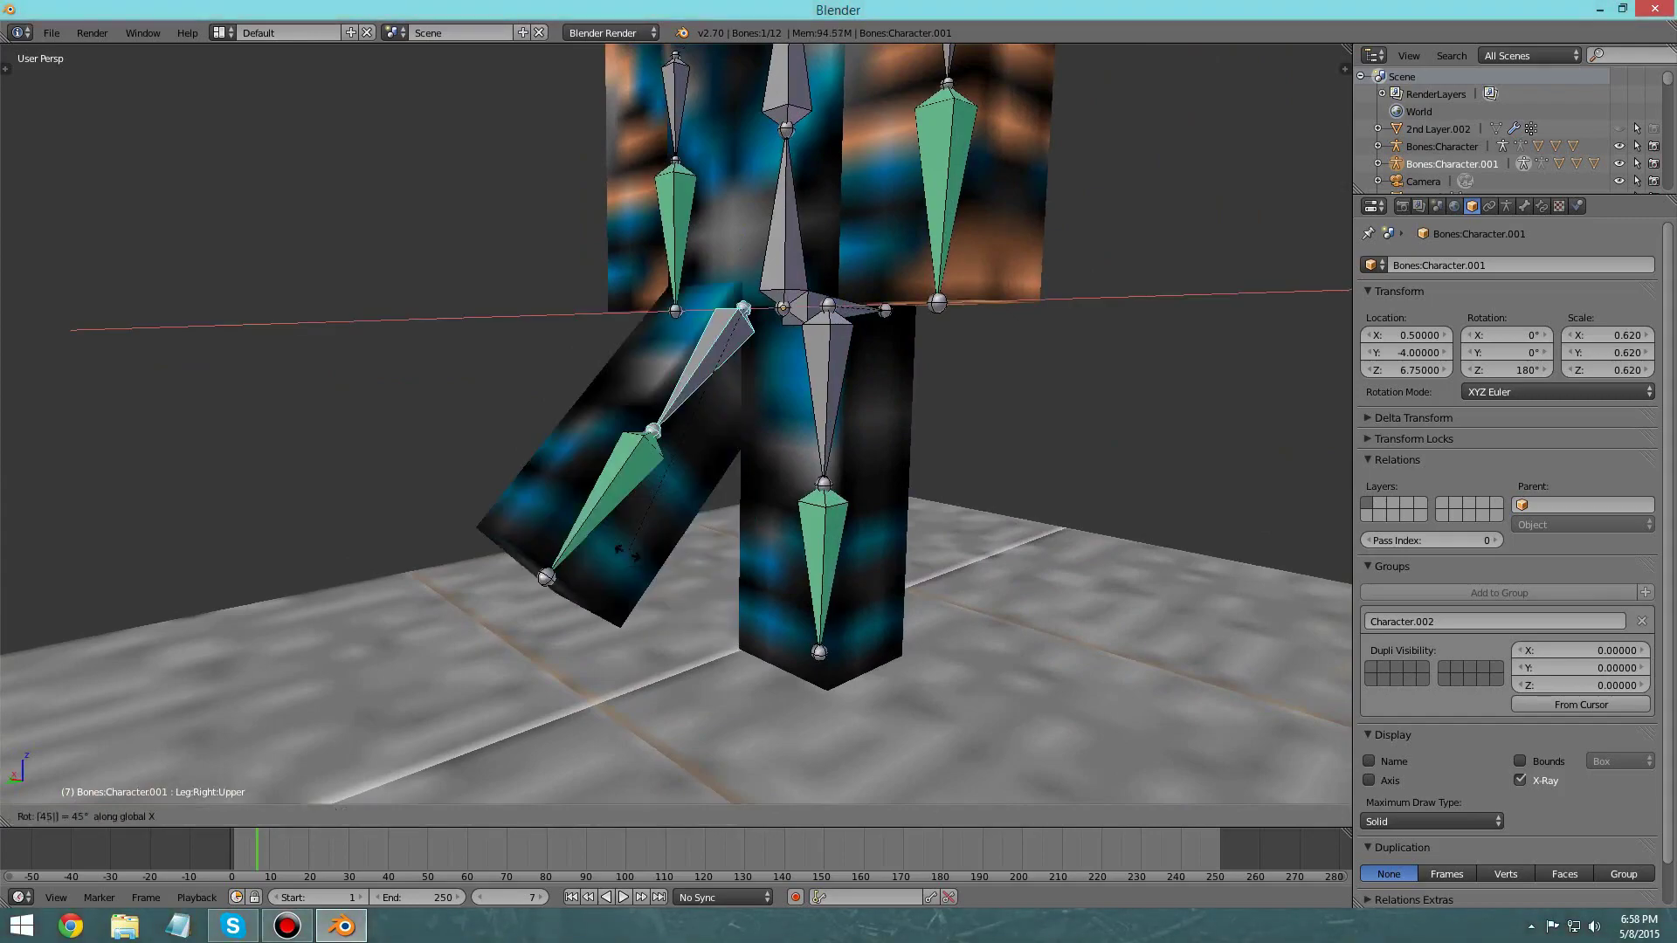
{"action": "key", "text": "Return"}
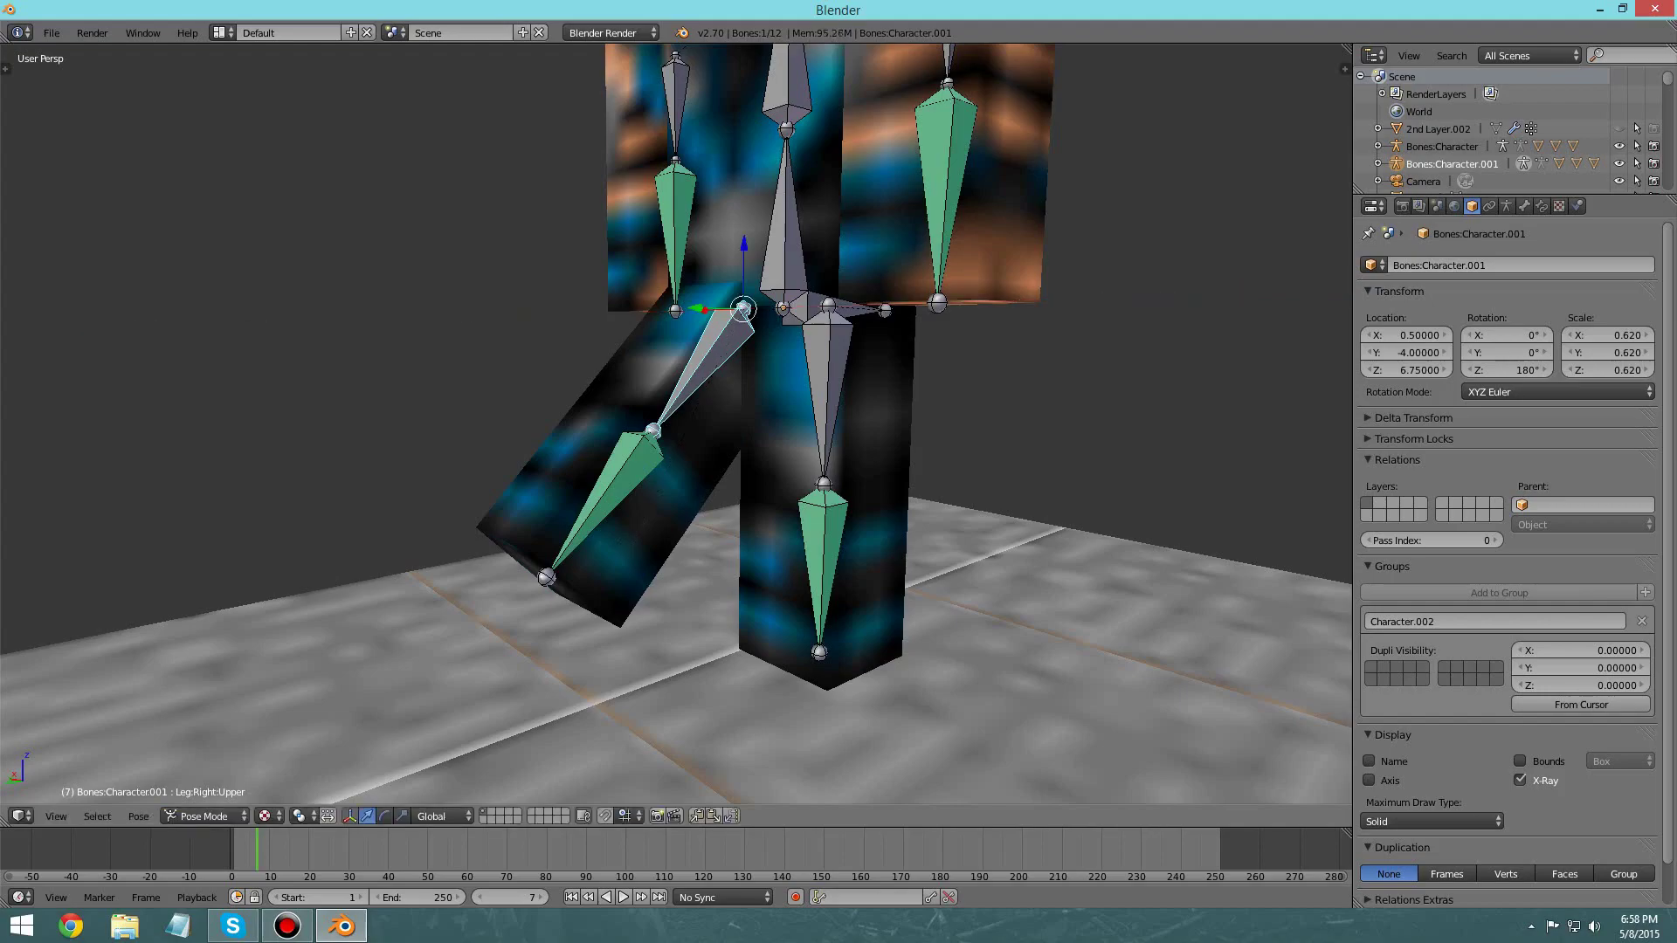
Step: Rotate Sub-Zero's right lower leg bone -45° around the global X axis
{"action": "right_click", "coordinate": [613, 498]}
{"action": "key", "text": "r"}
{"action": "key", "text": "x"}
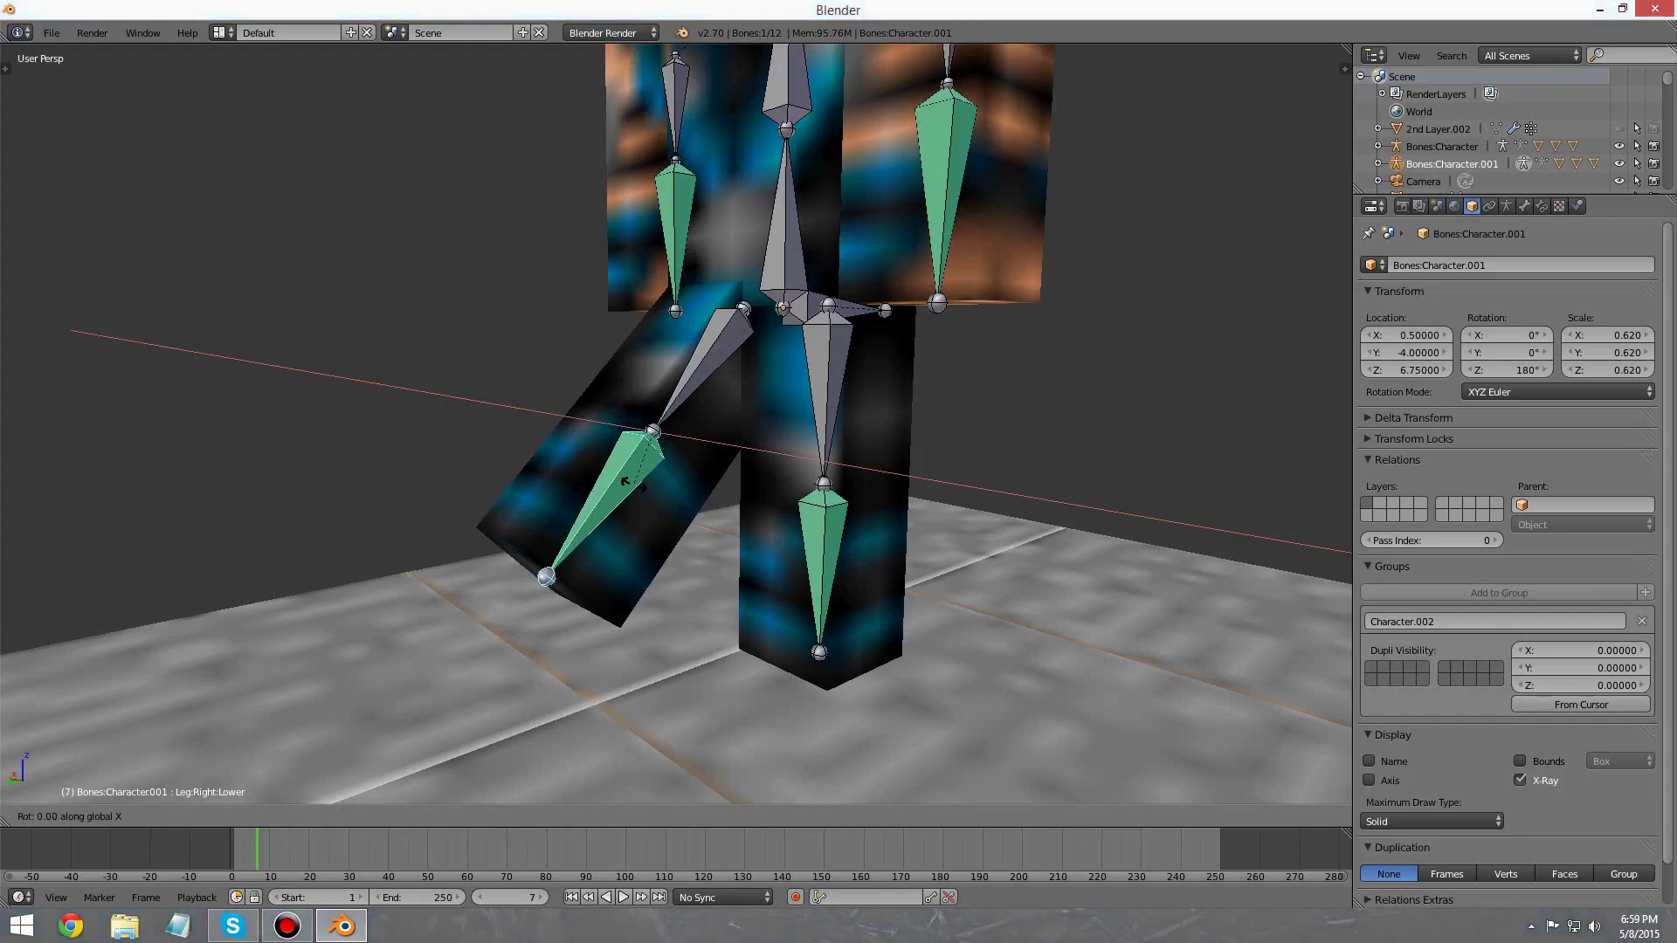
{"action": "type", "text": "-45"}
{"action": "key", "text": "Return"}
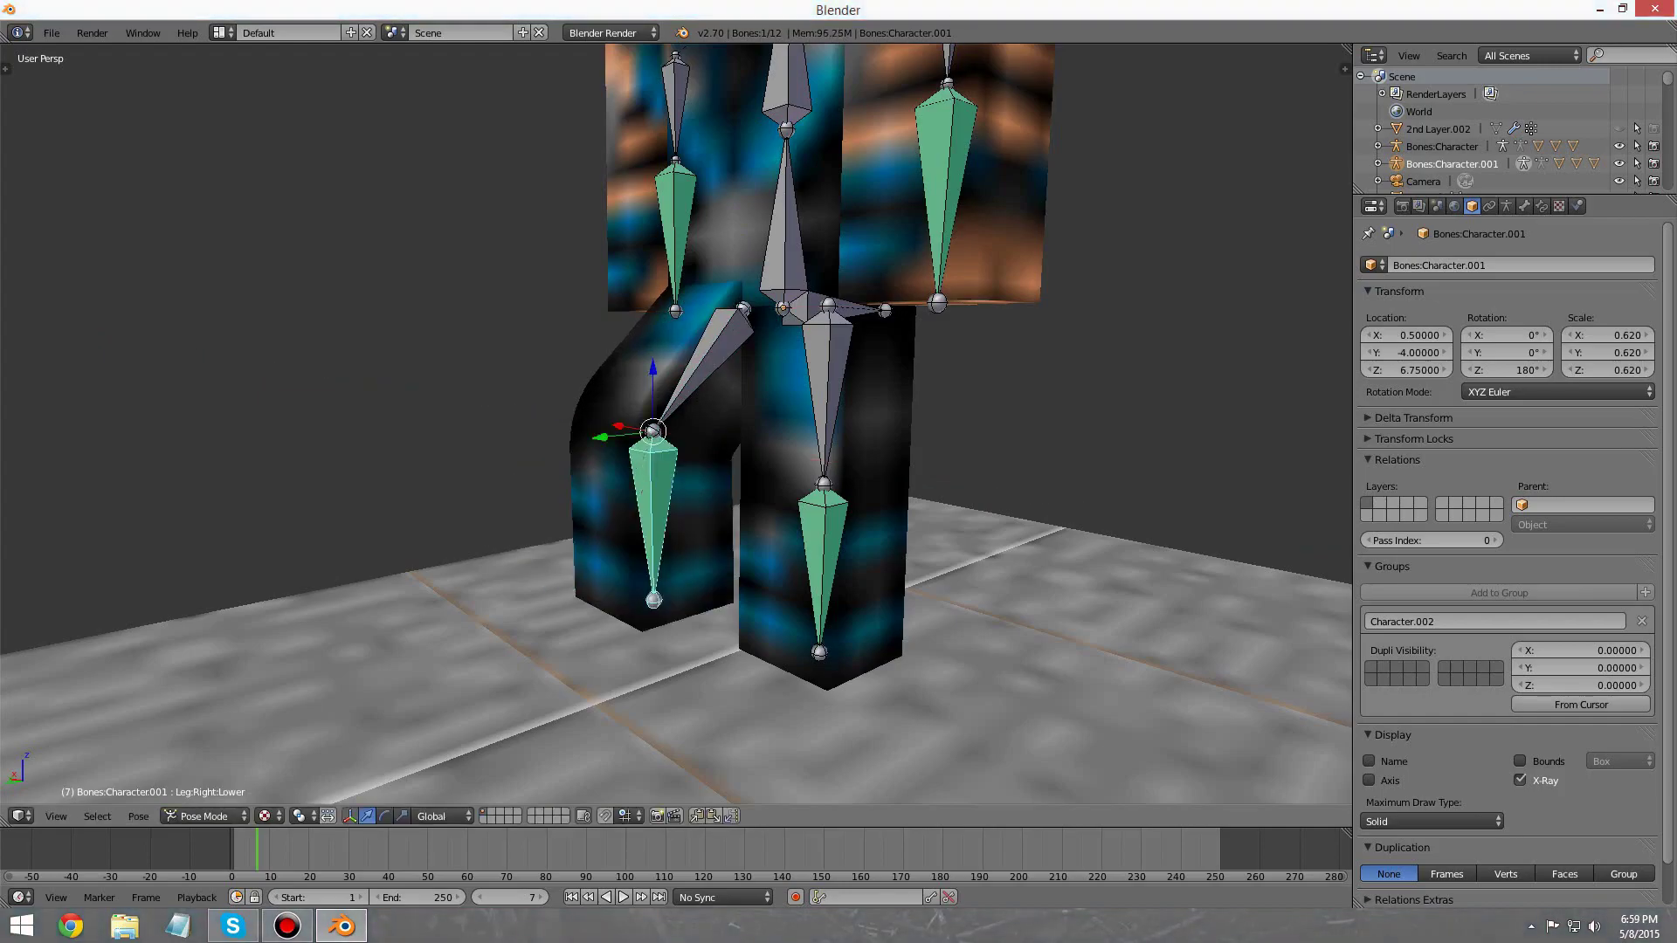
Step: Rotate Sub-Zero's left upper leg bone forward around the global X axis
{"action": "mouse_move", "coordinate": [699, 437]}
{"action": "middle_mouse_down"}
{"action": "mouse_move", "coordinate": [821, 490]}
{"action": "mouse_move", "coordinate": [625, 406]}
{"action": "mouse_move", "coordinate": [709, 461]}
{"action": "mouse_move", "coordinate": [600, 446]}
{"action": "mouse_move", "coordinate": [720, 420]}
{"action": "middle_mouse_up"}
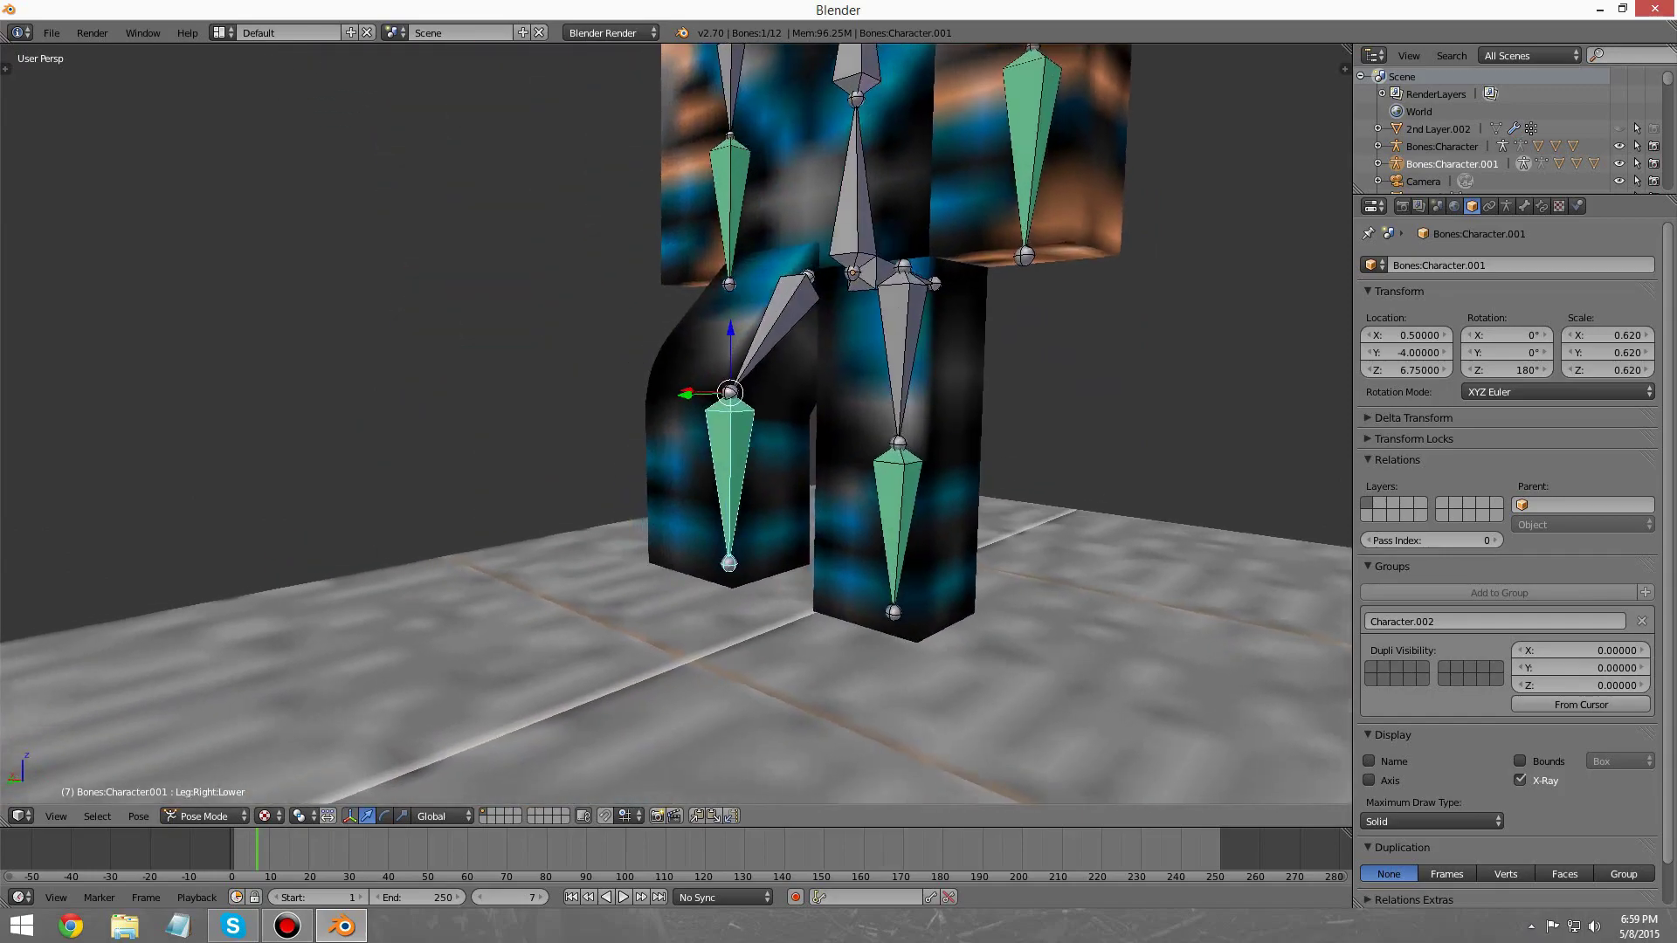
{"action": "middle_click_drag", "start_coordinate": [721, 420], "coordinate": [671, 417]}
{"action": "right_click", "coordinate": [730, 350]}
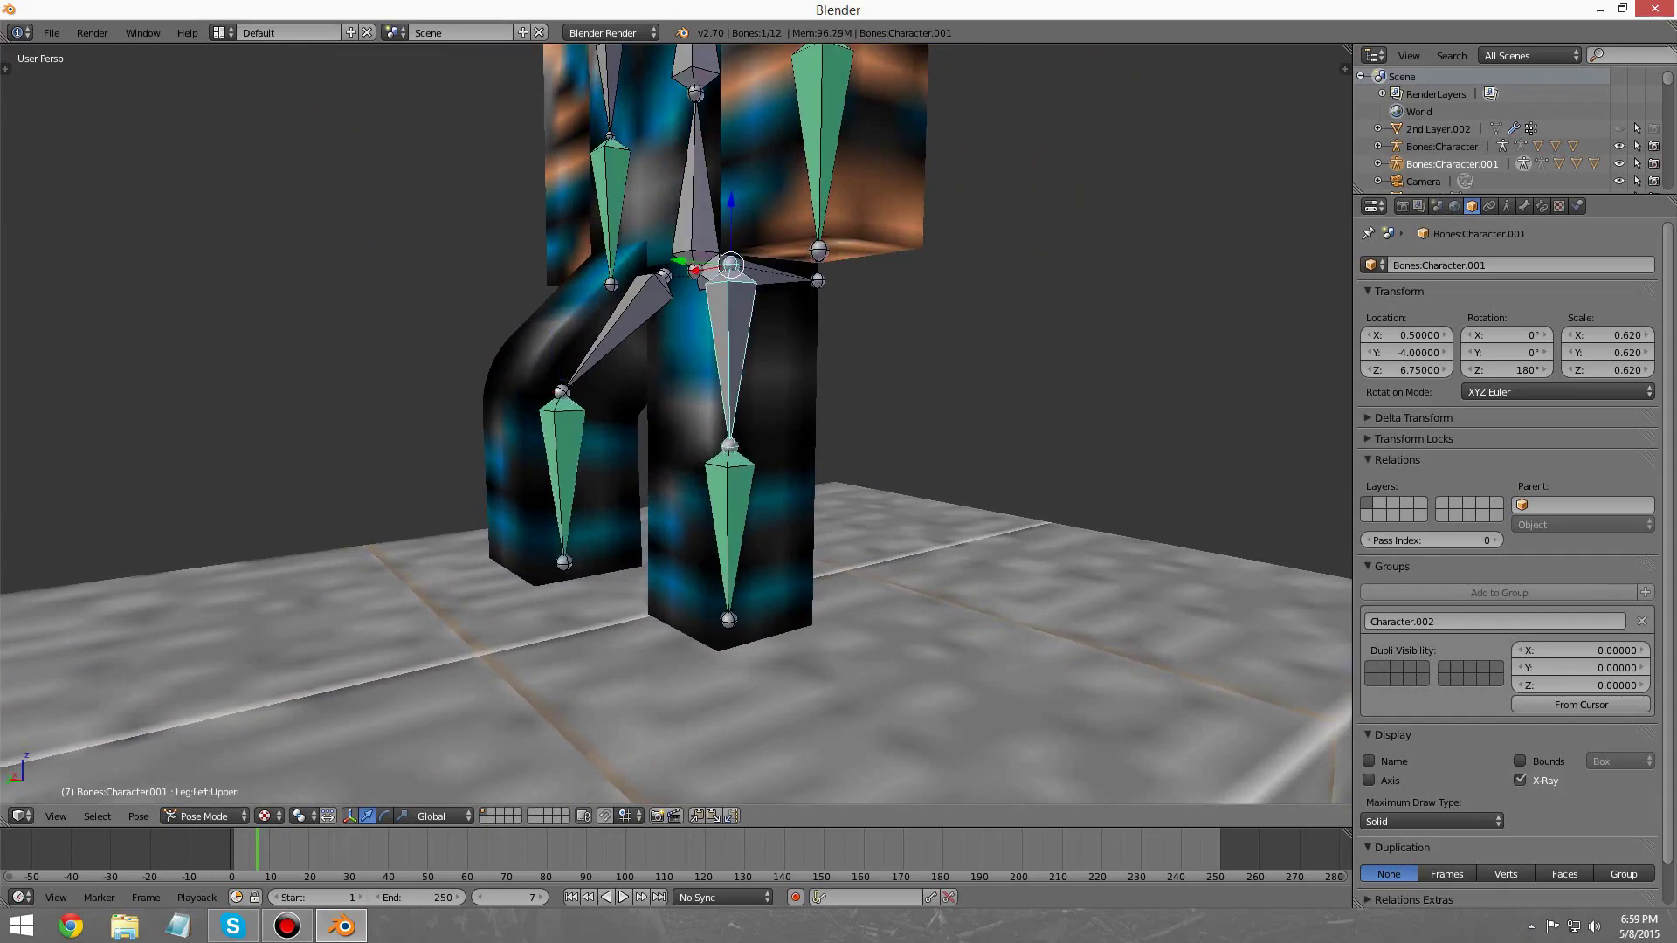
{"action": "key", "text": "r"}
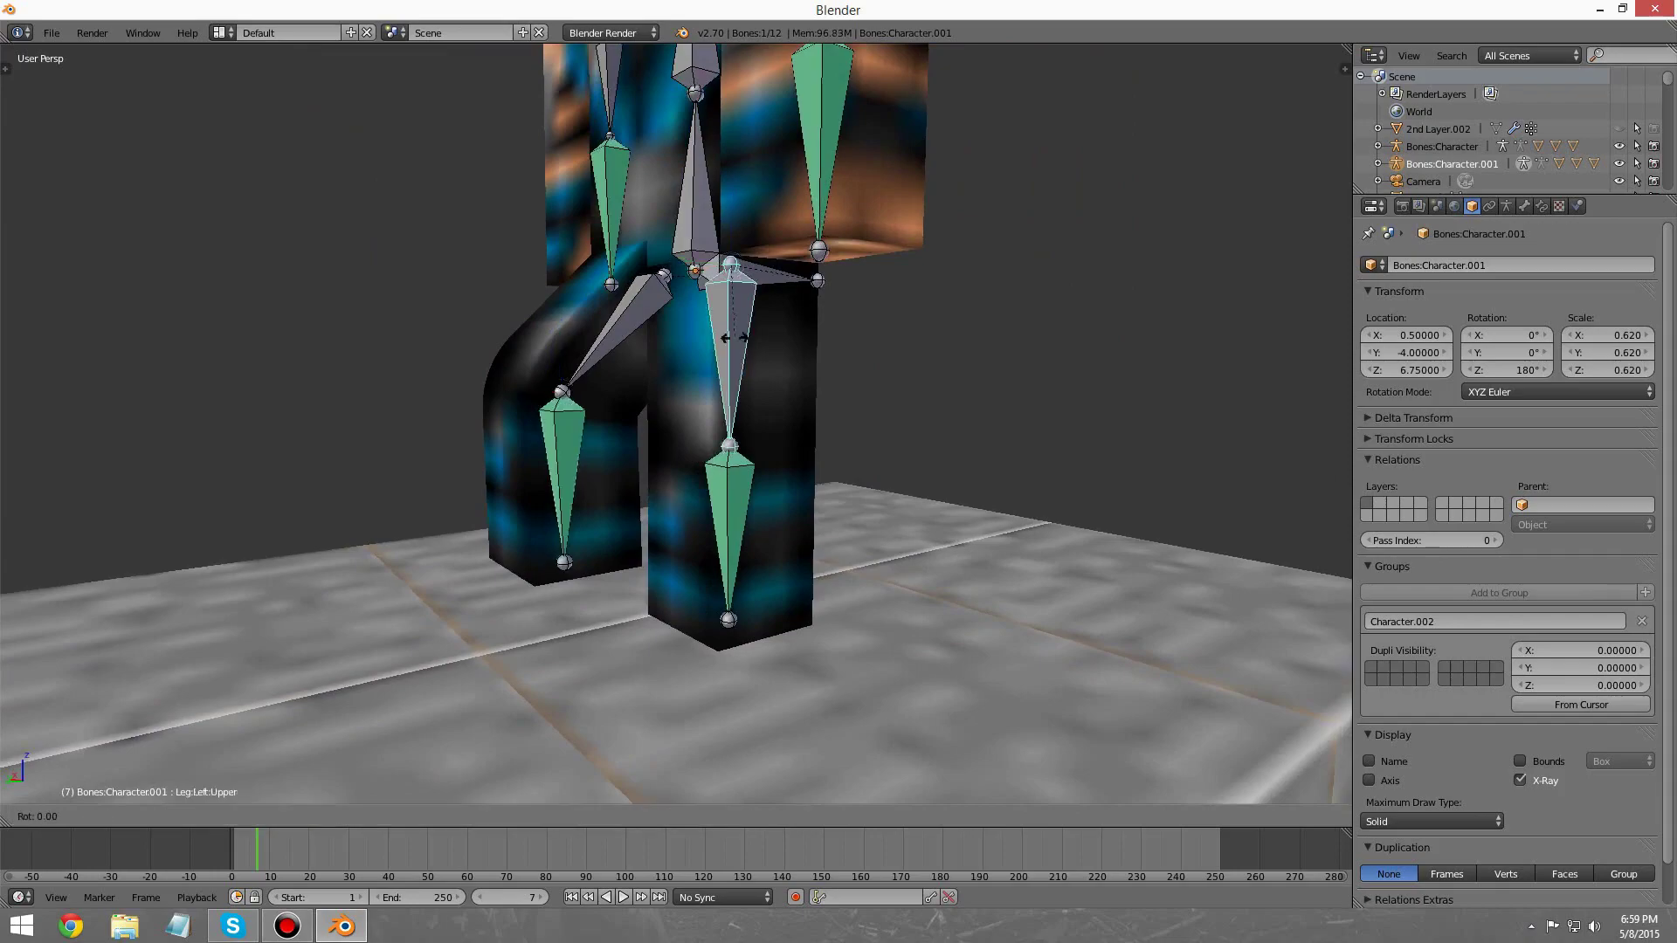
{"action": "key", "text": "x"}
{"action": "key", "text": "Return"}
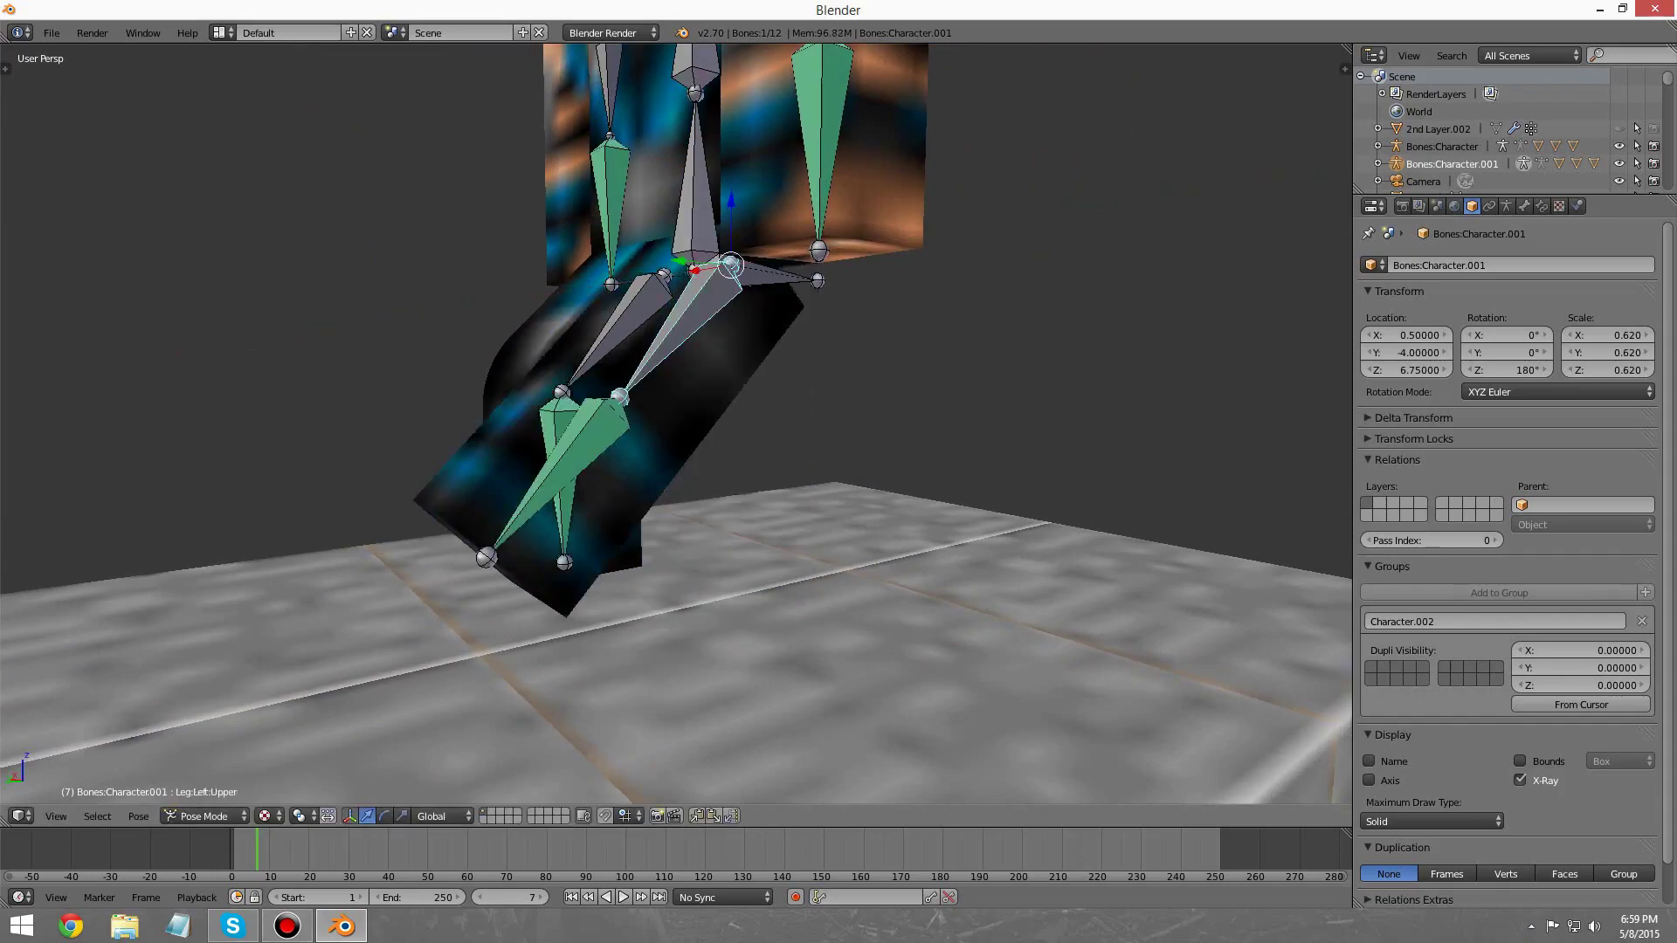
Step: Select Sub-Zero's left lower leg bone, and switch the view to scene layer 4 and back to layer 1
{"action": "right_click", "coordinate": [572, 462]}
{"action": "key", "text": "4"}
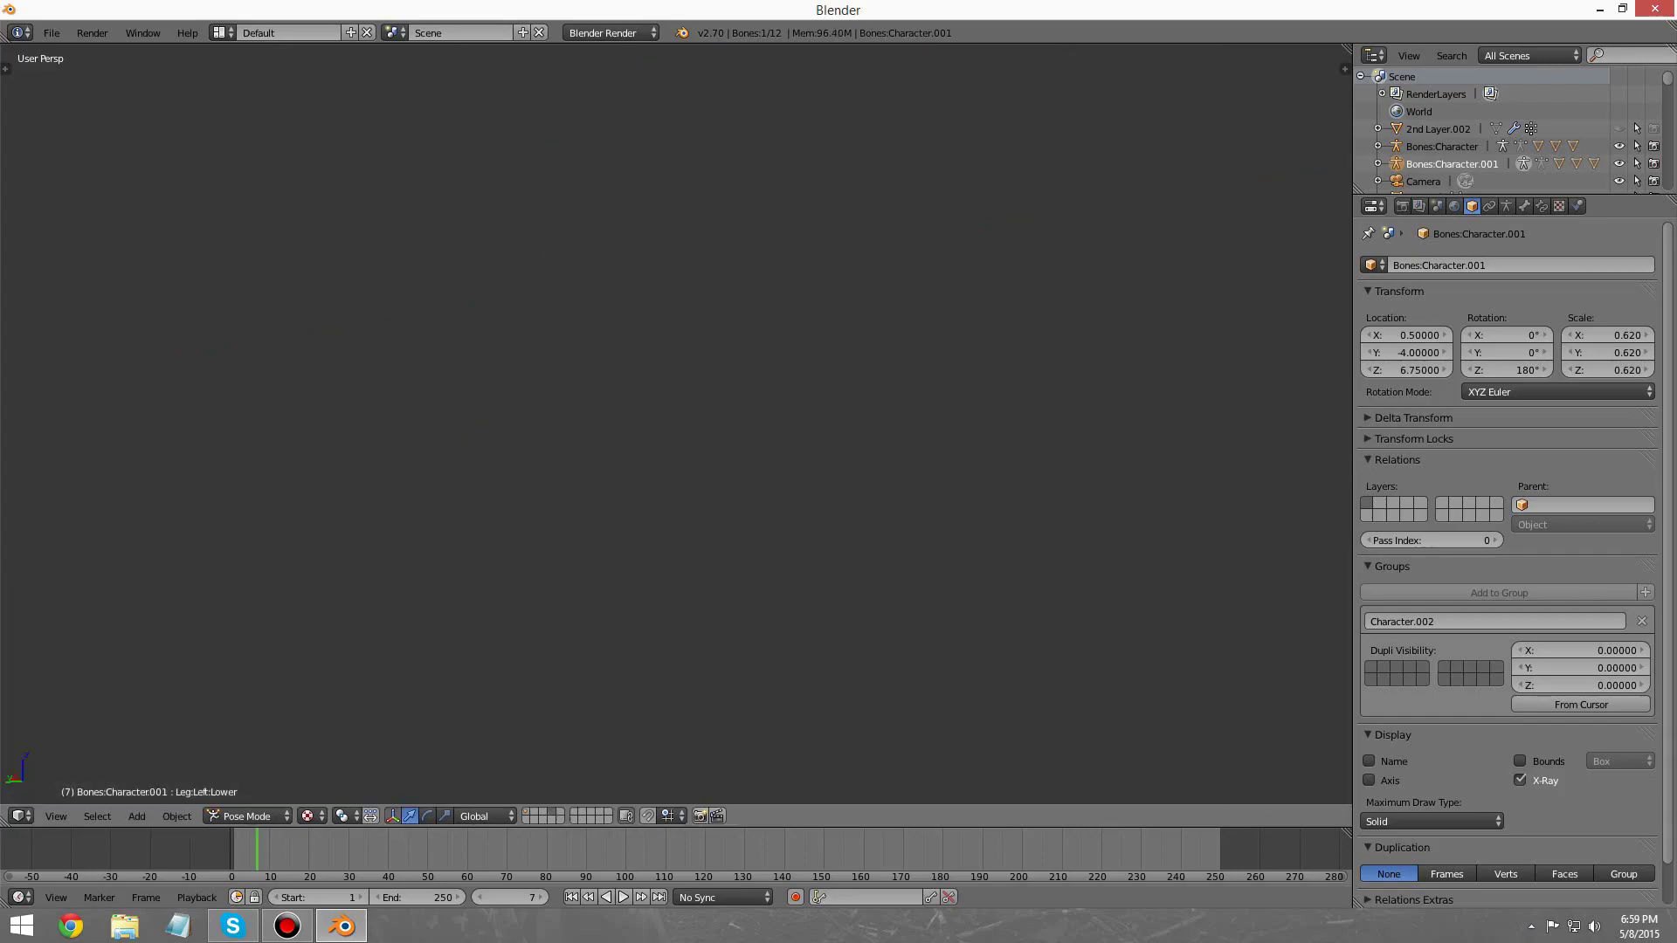
{"action": "scroll", "coordinate": [677, 423], "scroll_direction": "down", "scroll_amount": 6}
{"action": "scroll", "coordinate": [676, 424], "scroll_direction": "up", "scroll_amount": 4}
{"action": "scroll", "coordinate": [676, 423], "scroll_direction": "down", "scroll_amount": 7}
{"action": "scroll", "coordinate": [677, 424], "scroll_direction": "up", "scroll_amount": 7}
{"action": "mouse_move", "coordinate": [676, 424]}
{"action": "middle_mouse_down"}
{"action": "mouse_move", "coordinate": [655, 533]}
{"action": "mouse_move", "coordinate": [622, 446]}
{"action": "mouse_move", "coordinate": [651, 423]}
{"action": "middle_mouse_up"}
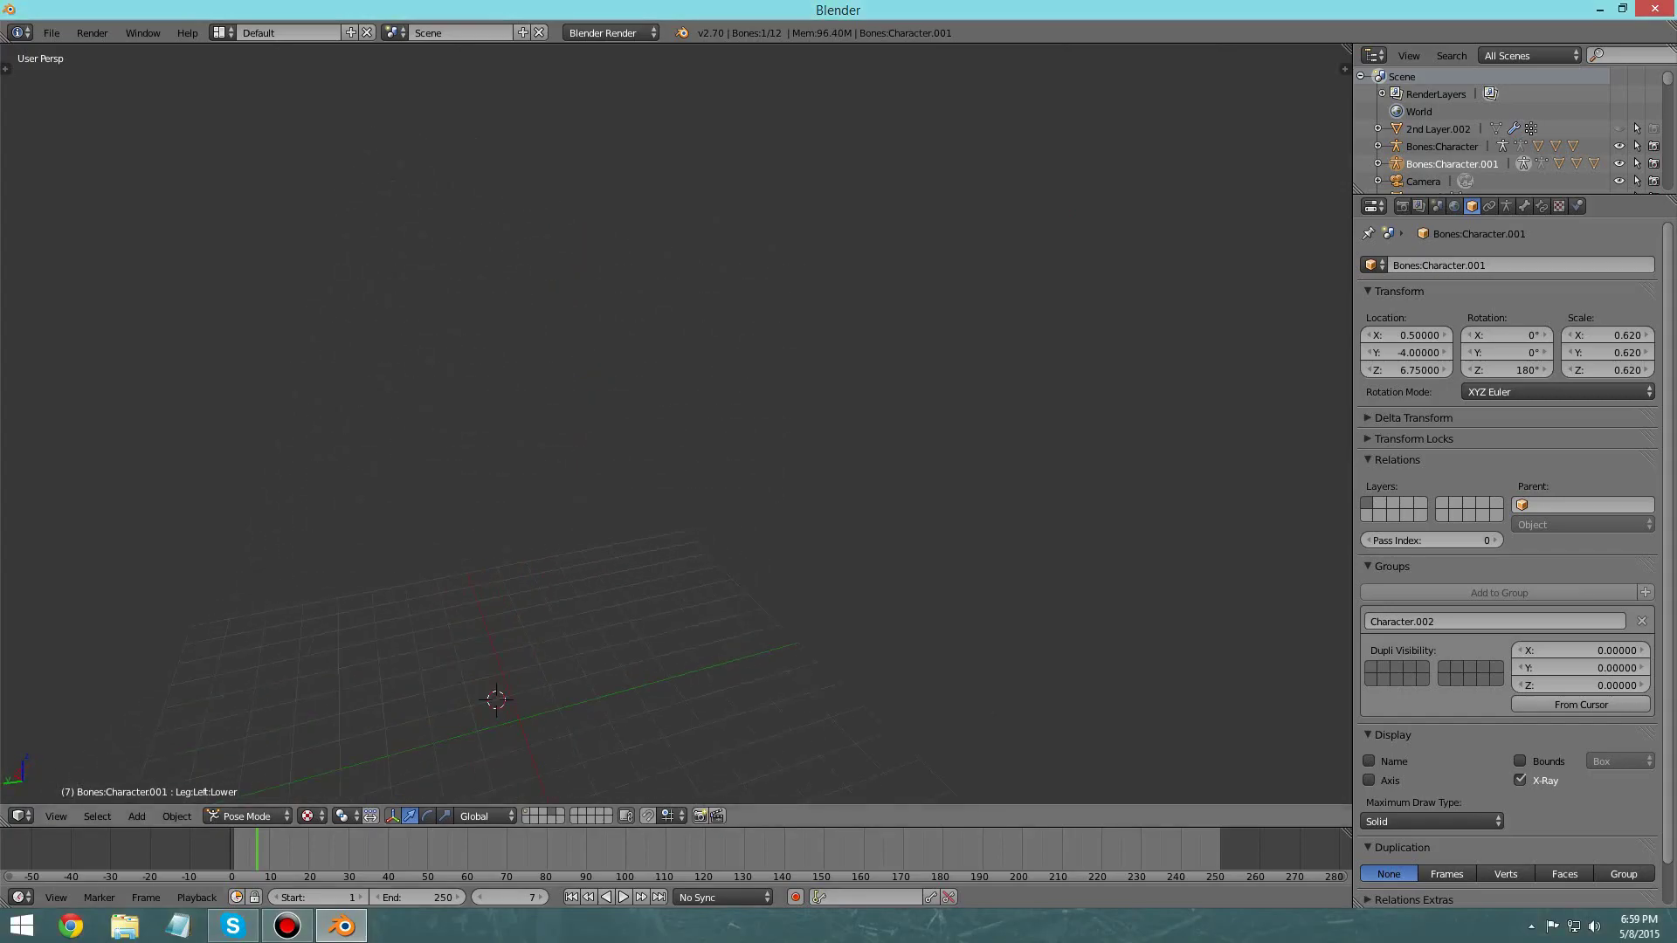
{"action": "key", "text": "1"}
{"action": "scroll", "coordinate": [676, 424], "scroll_direction": "up", "scroll_amount": 8}
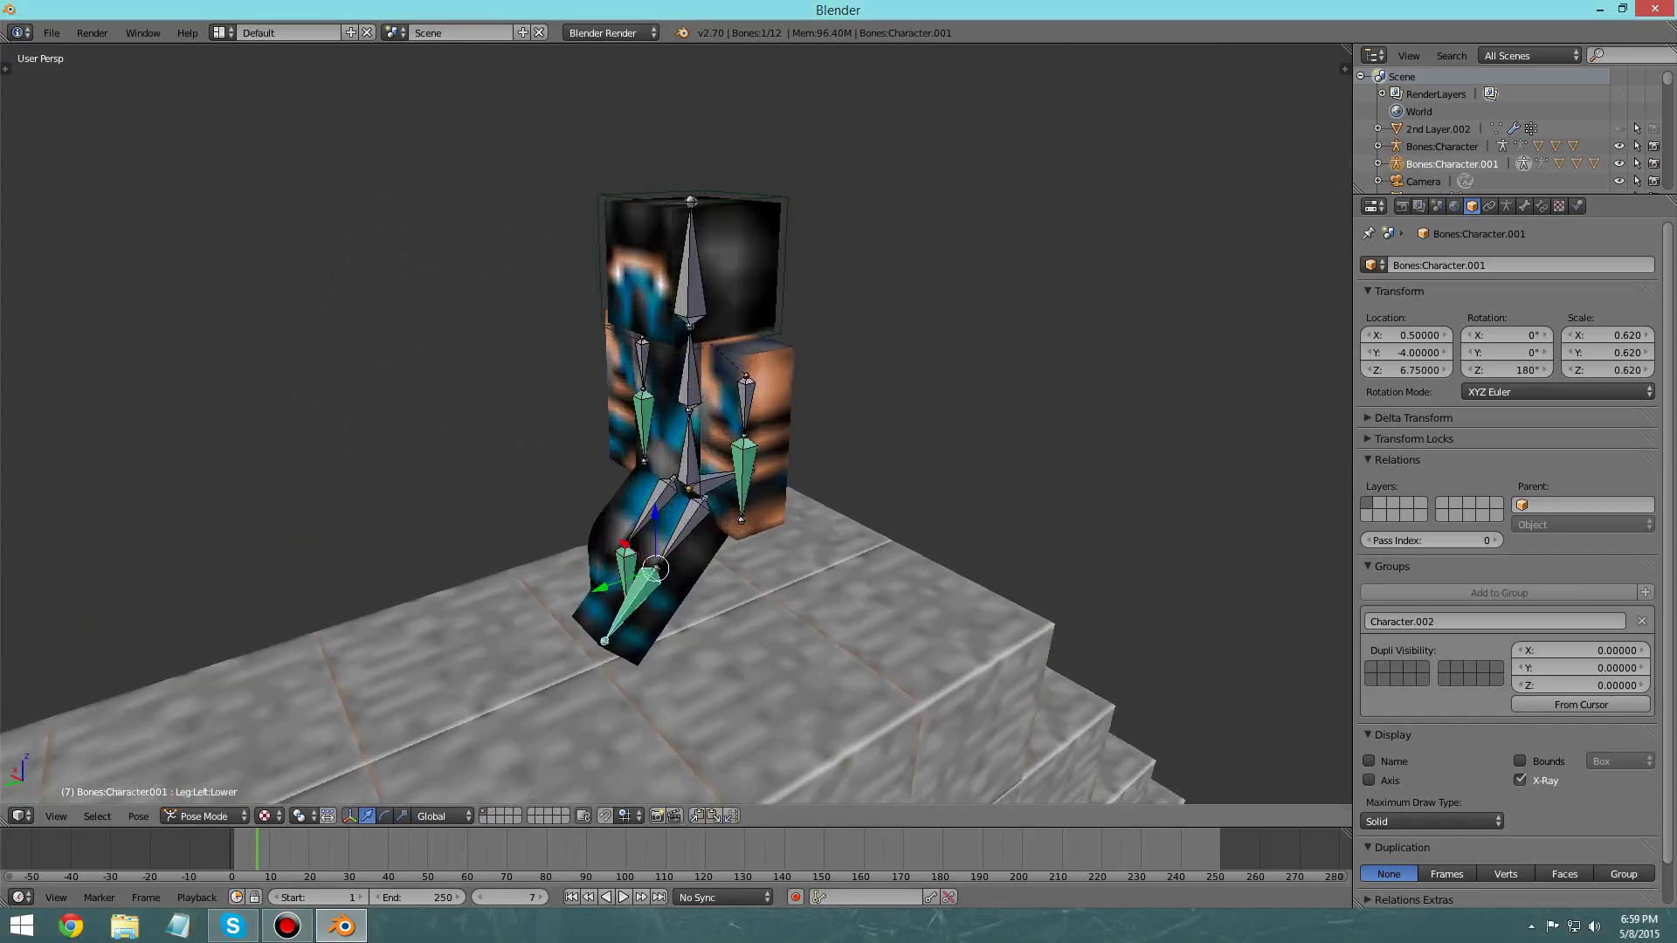
{"action": "scroll", "coordinate": [676, 423], "scroll_direction": "up", "scroll_amount": 5}
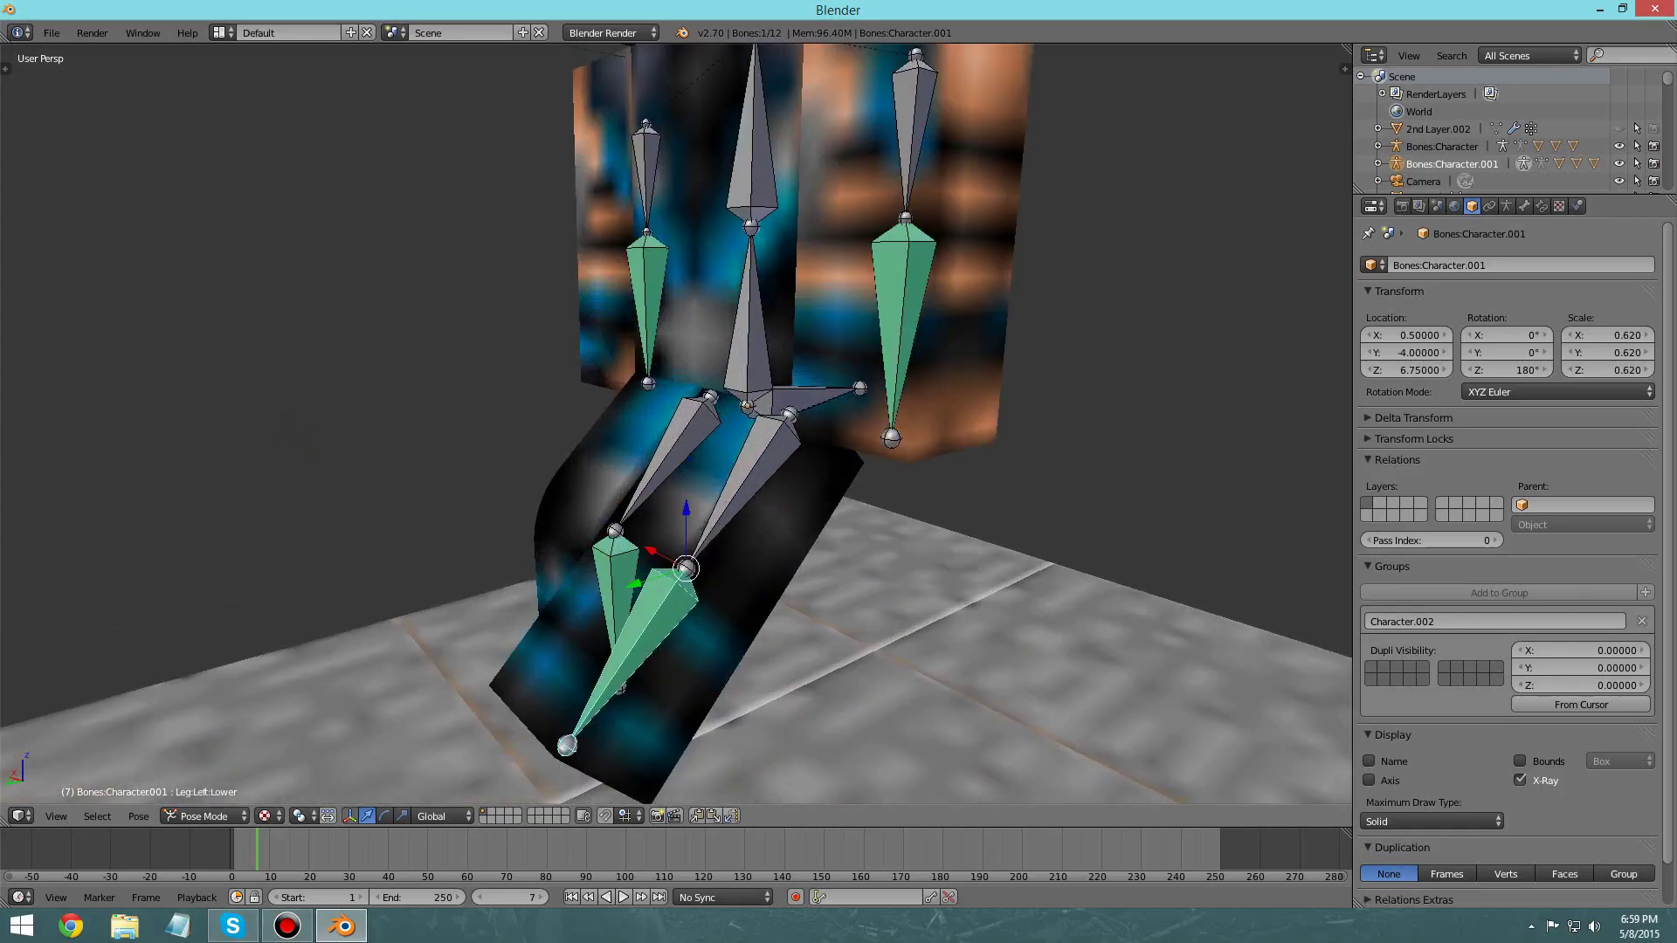
Step: Rotate Sub-Zero's left lower leg bone -45° around the global X axis
{"action": "key", "text": "r"}
{"action": "key", "text": "x"}
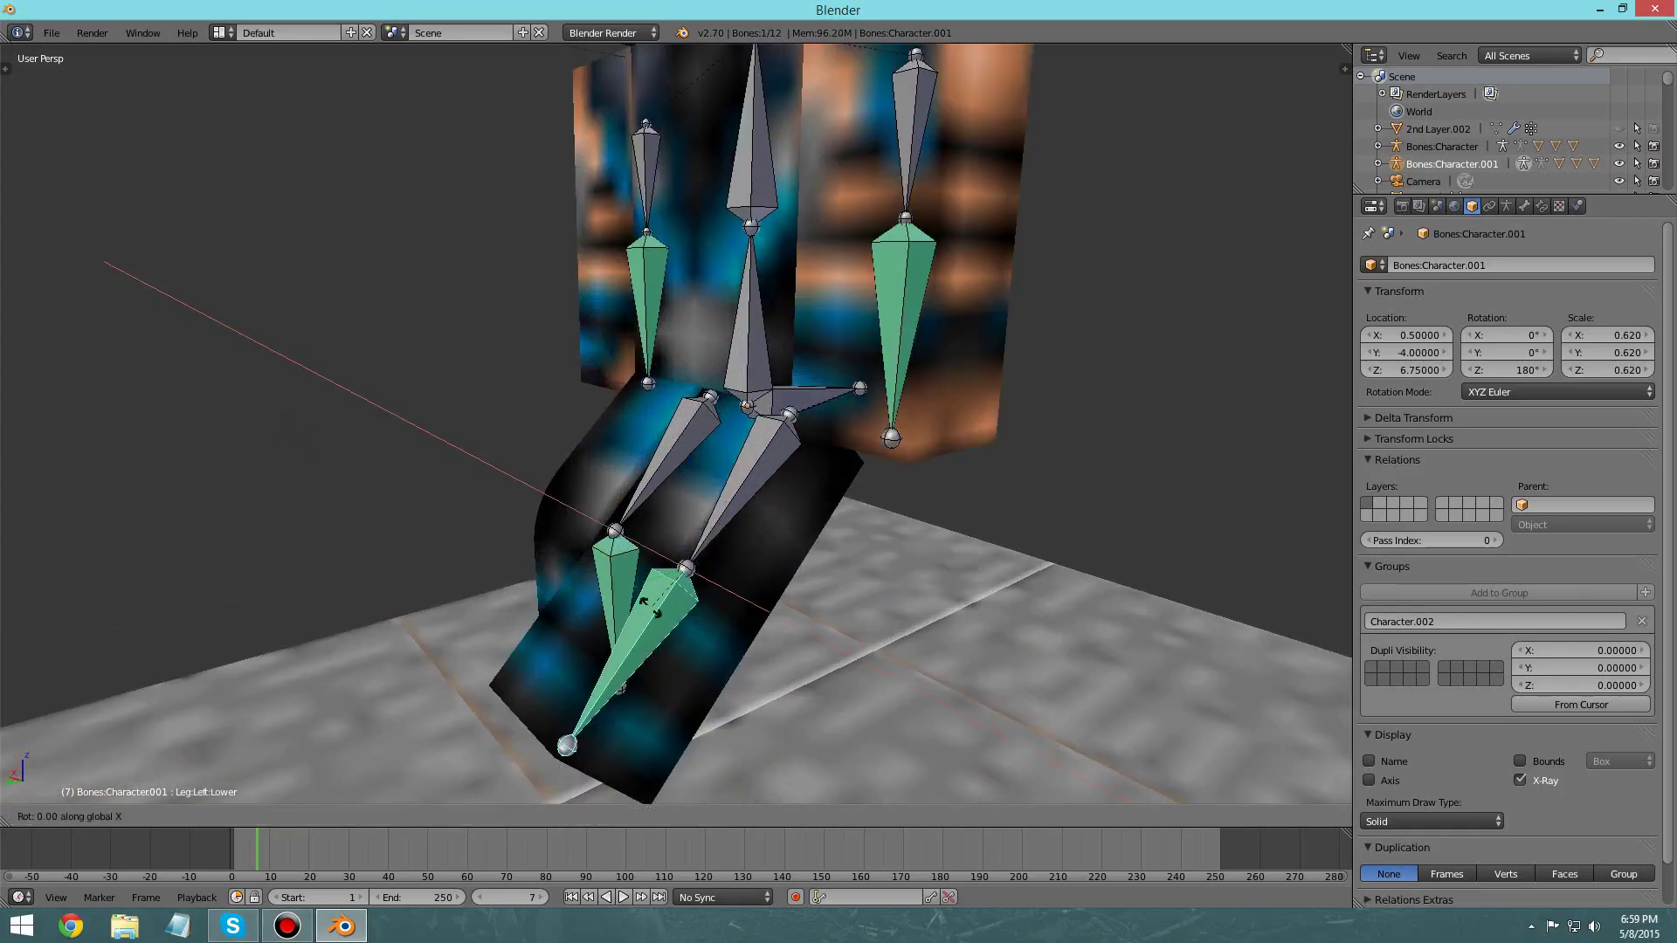
{"action": "type", "text": "-45"}
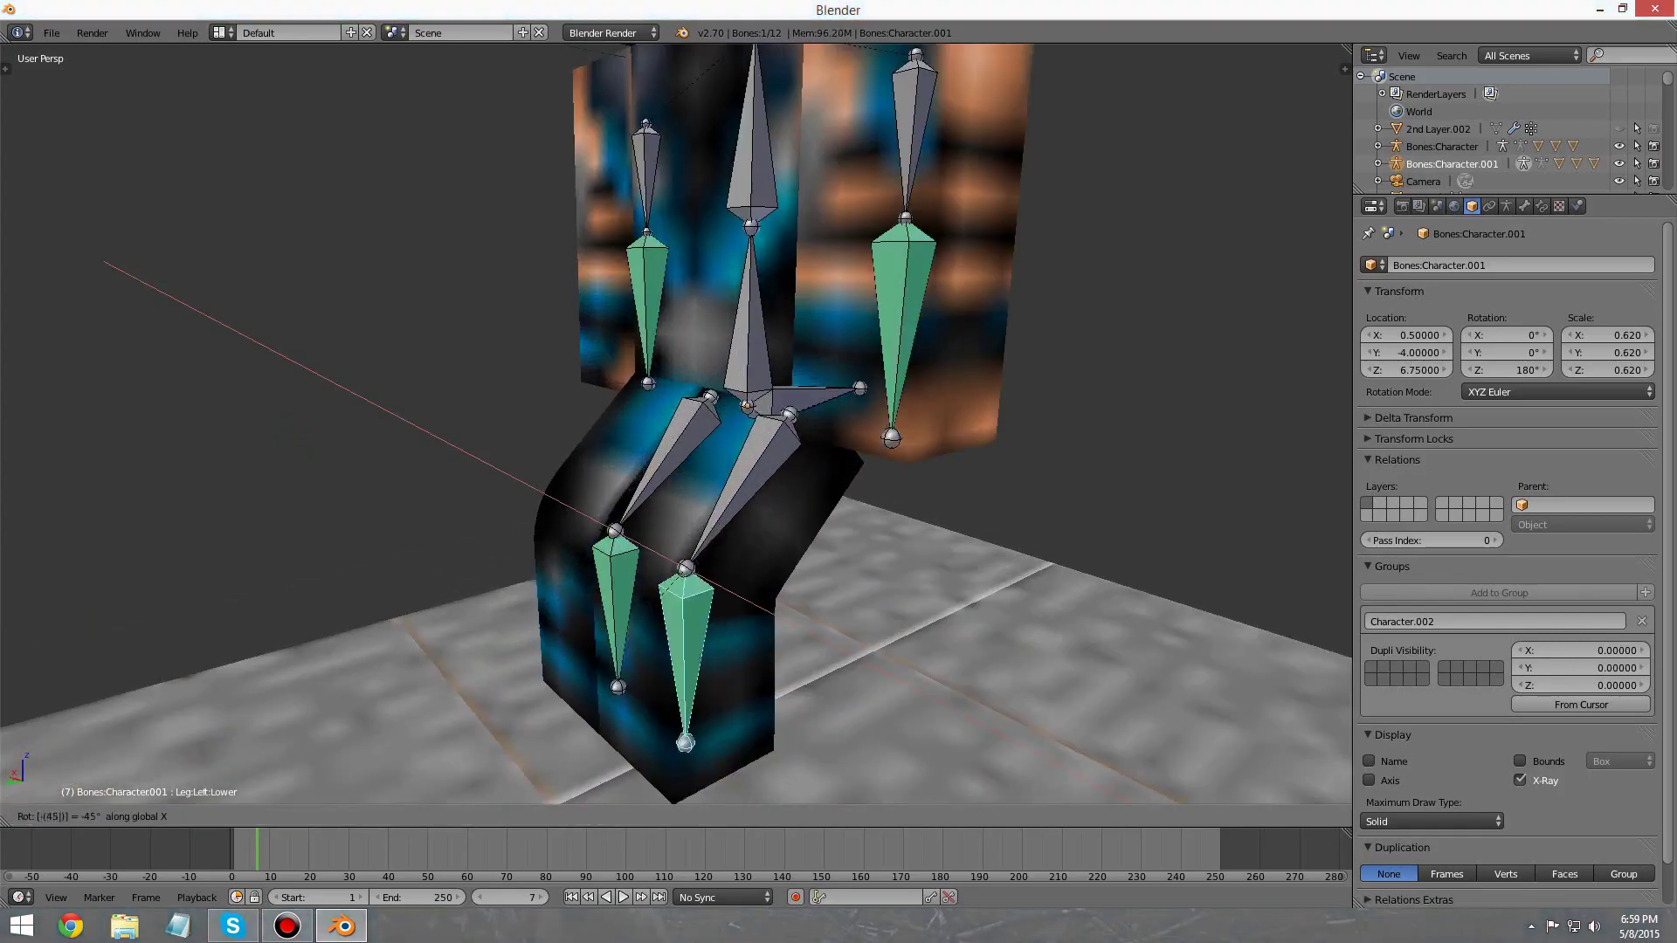
{"action": "key", "text": "Return"}
{"action": "mouse_move", "coordinate": [677, 424]}
{"action": "middle_mouse_down"}
{"action": "mouse_move", "coordinate": [791, 430]}
{"action": "mouse_move", "coordinate": [675, 411]}
{"action": "middle_mouse_up"}
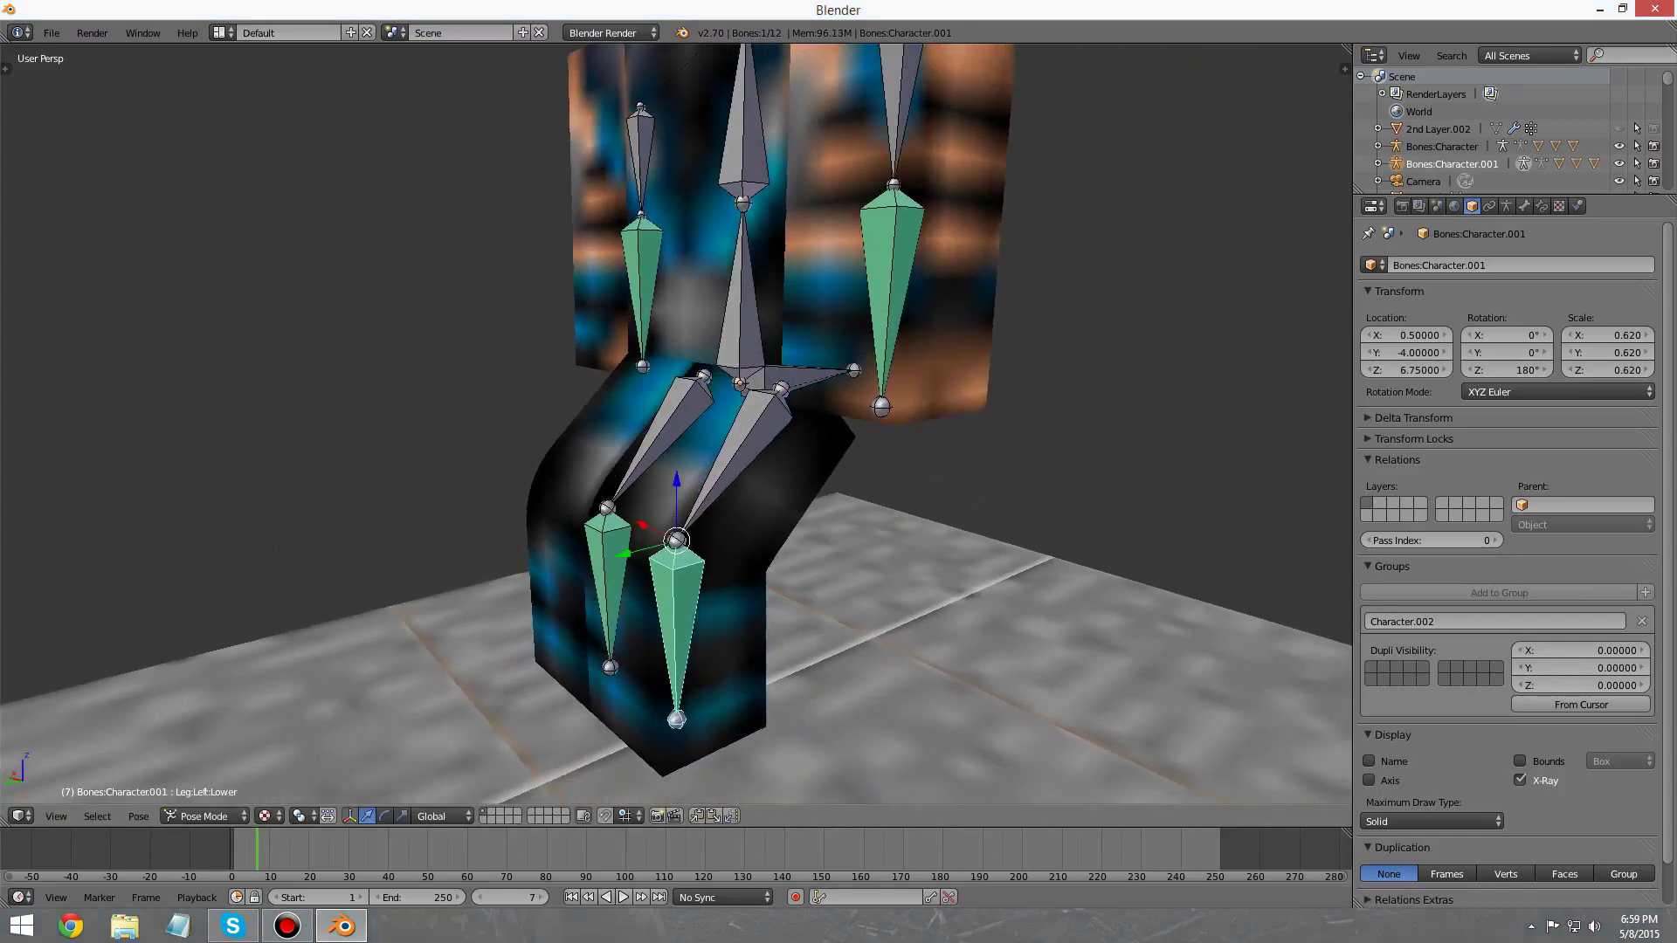
Step: Rotate Sub-Zero's left upper leg bone 45° around the global Z axis
{"action": "right_click", "coordinate": [735, 456]}
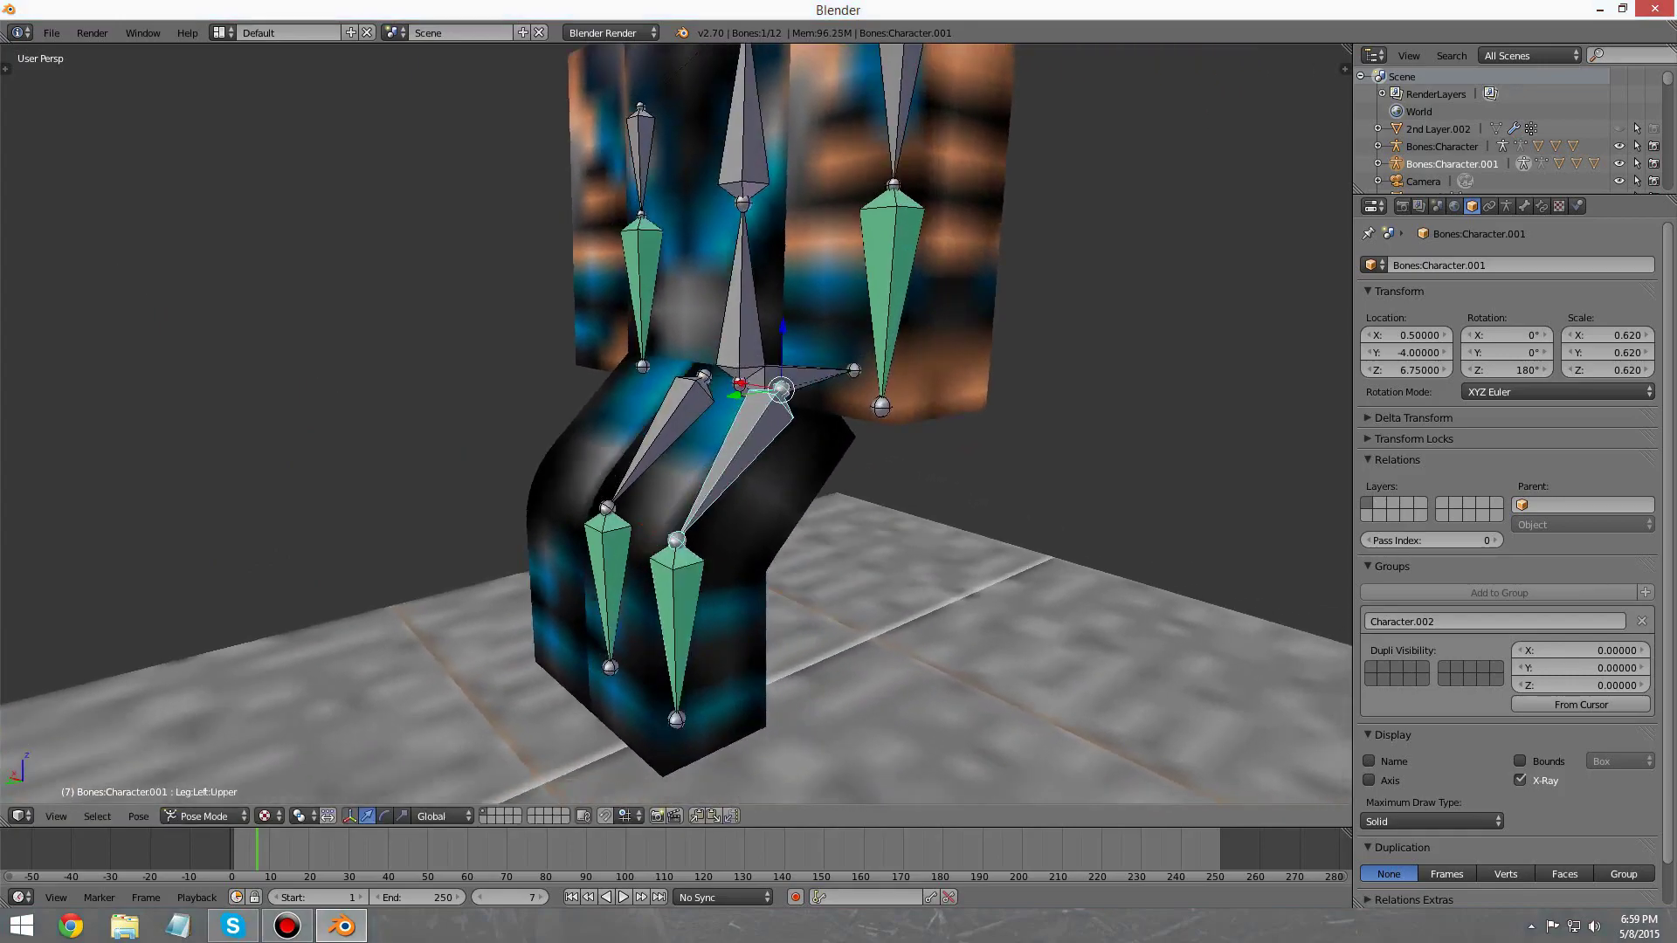
{"action": "key", "text": "r"}
{"action": "type", "text": "z"}
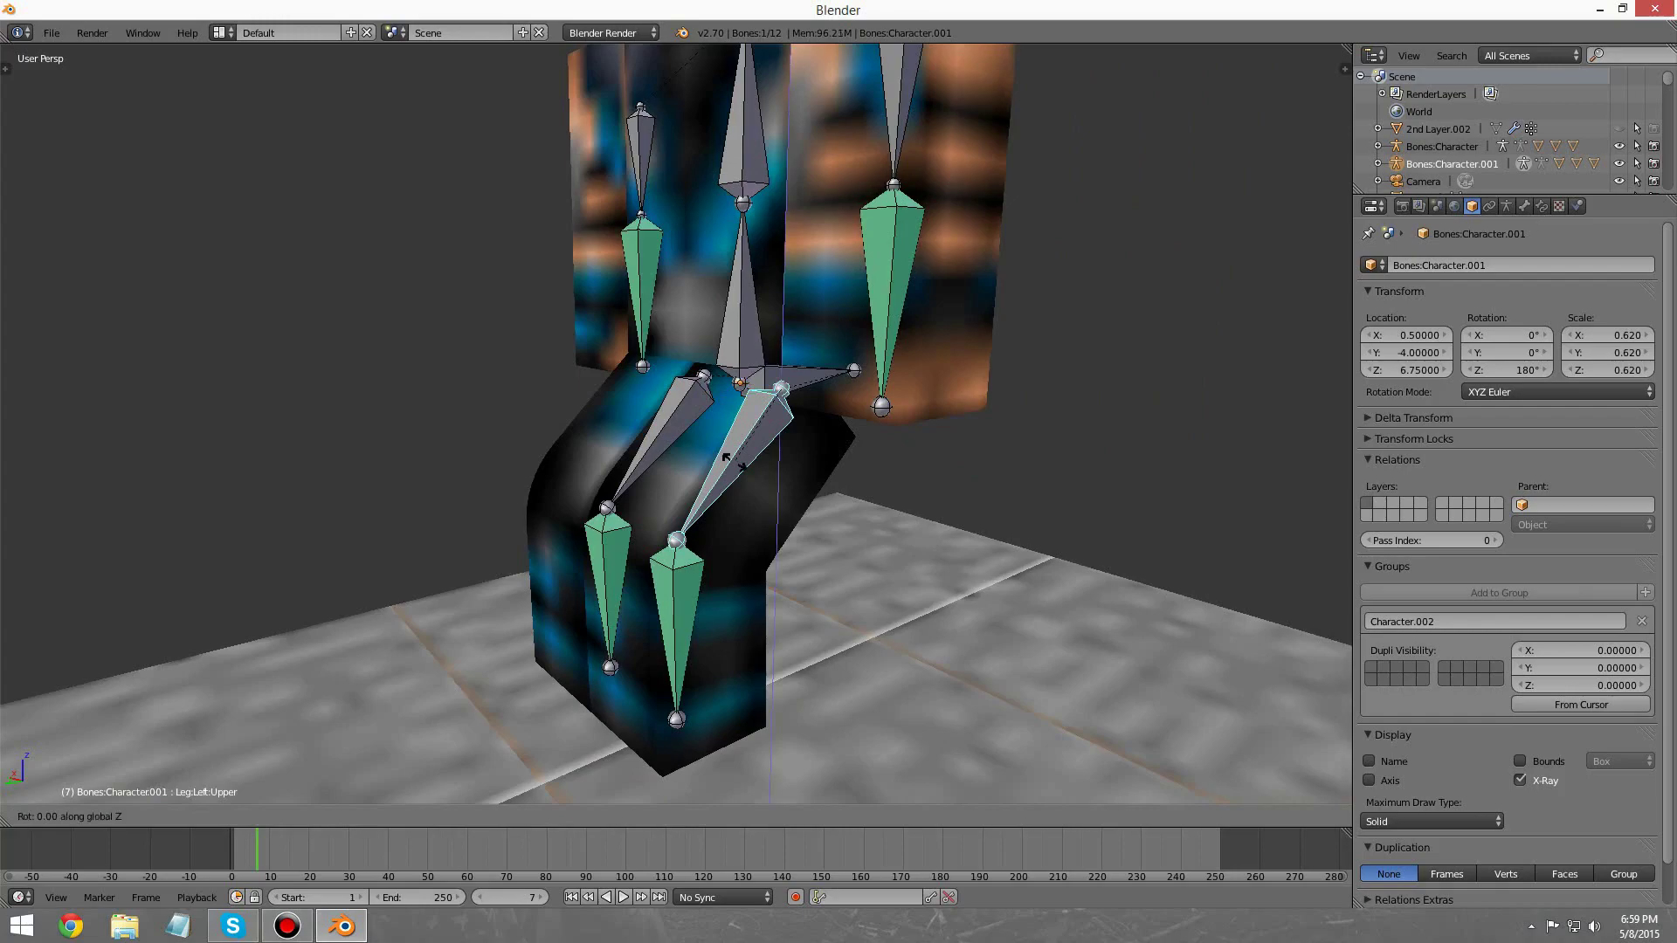
{"action": "type", "text": "30"}
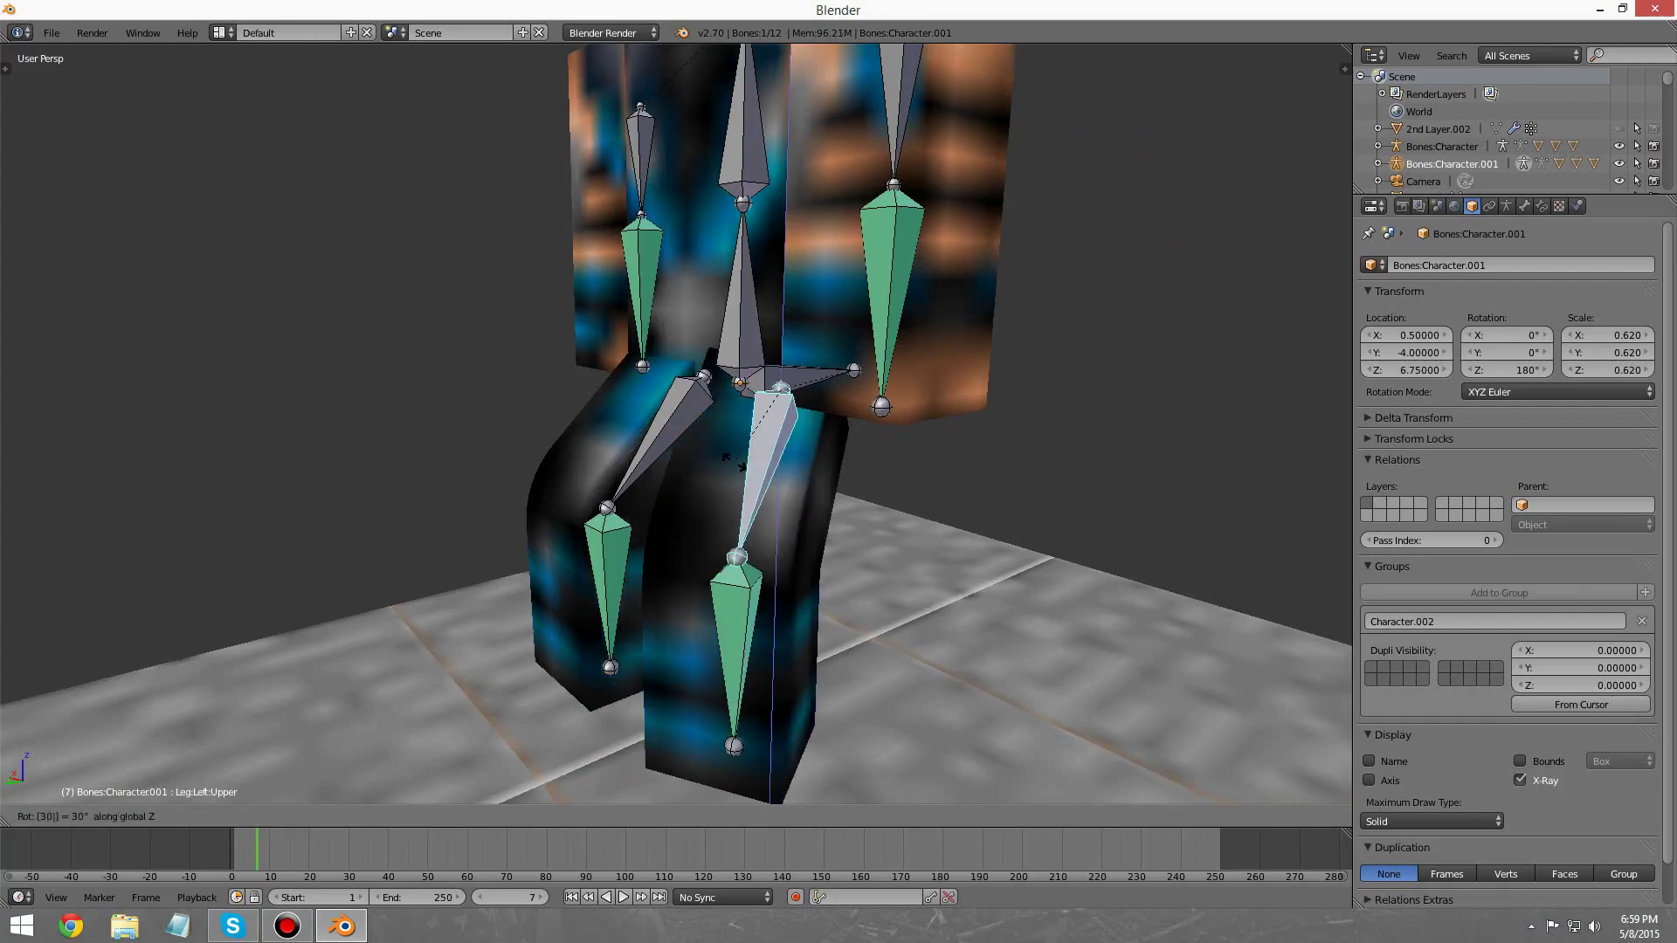
{"action": "key", "text": "BackSpace"}
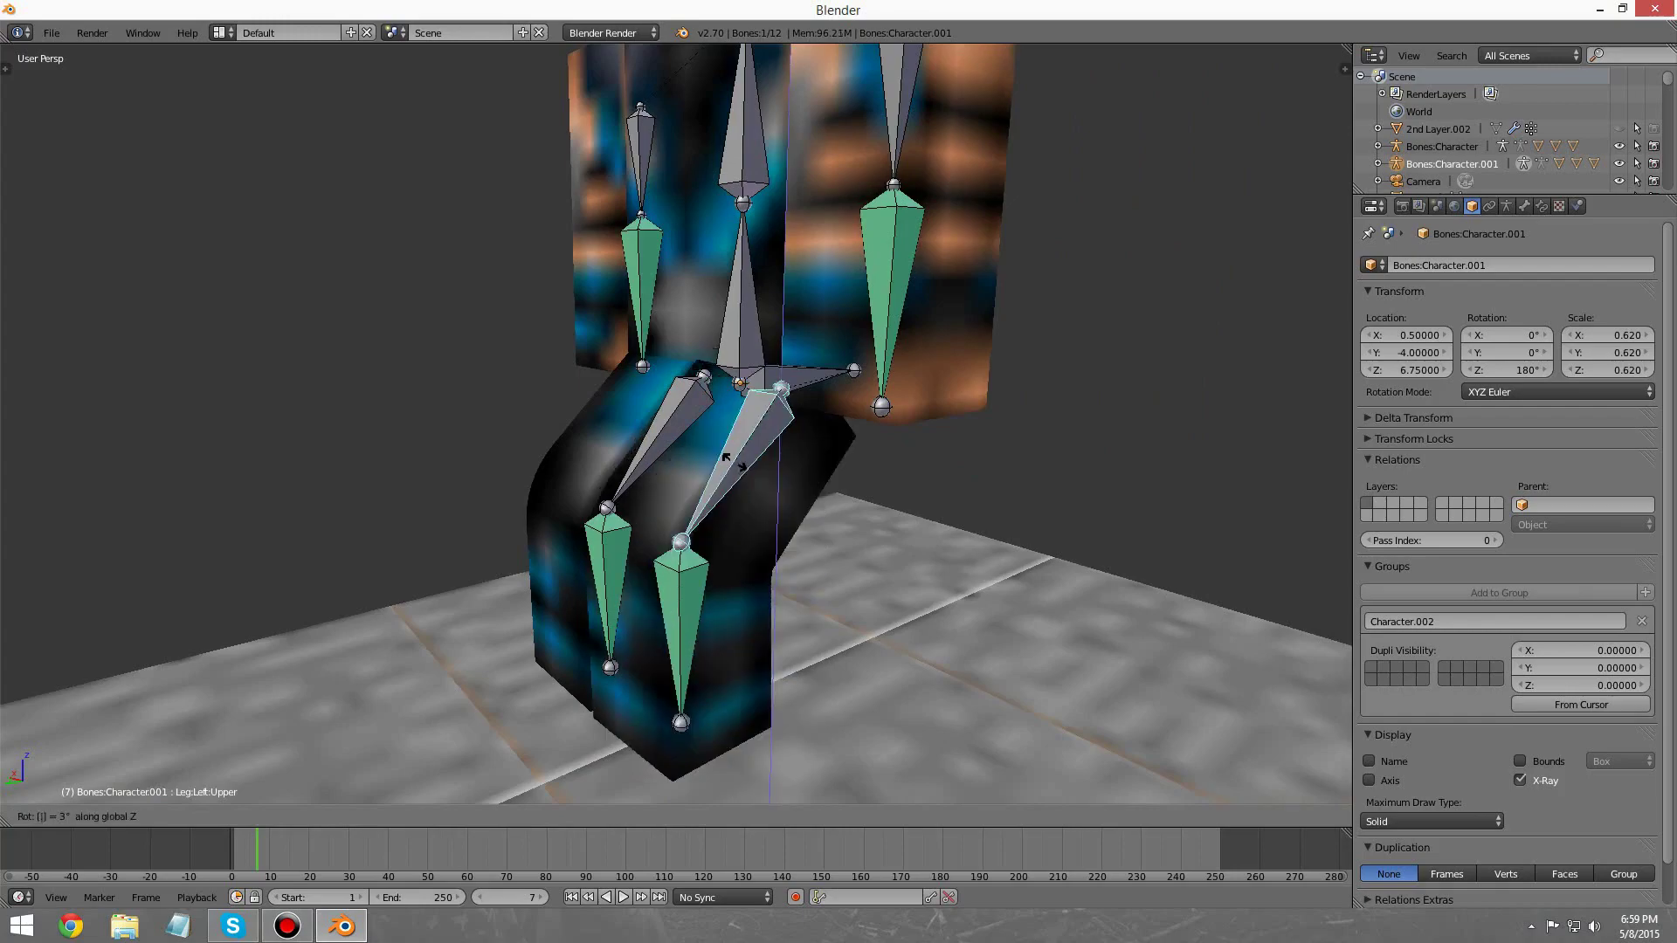
{"action": "key", "text": "BackSpace"}
{"action": "type", "text": "45"}
{"action": "key", "text": "Return"}
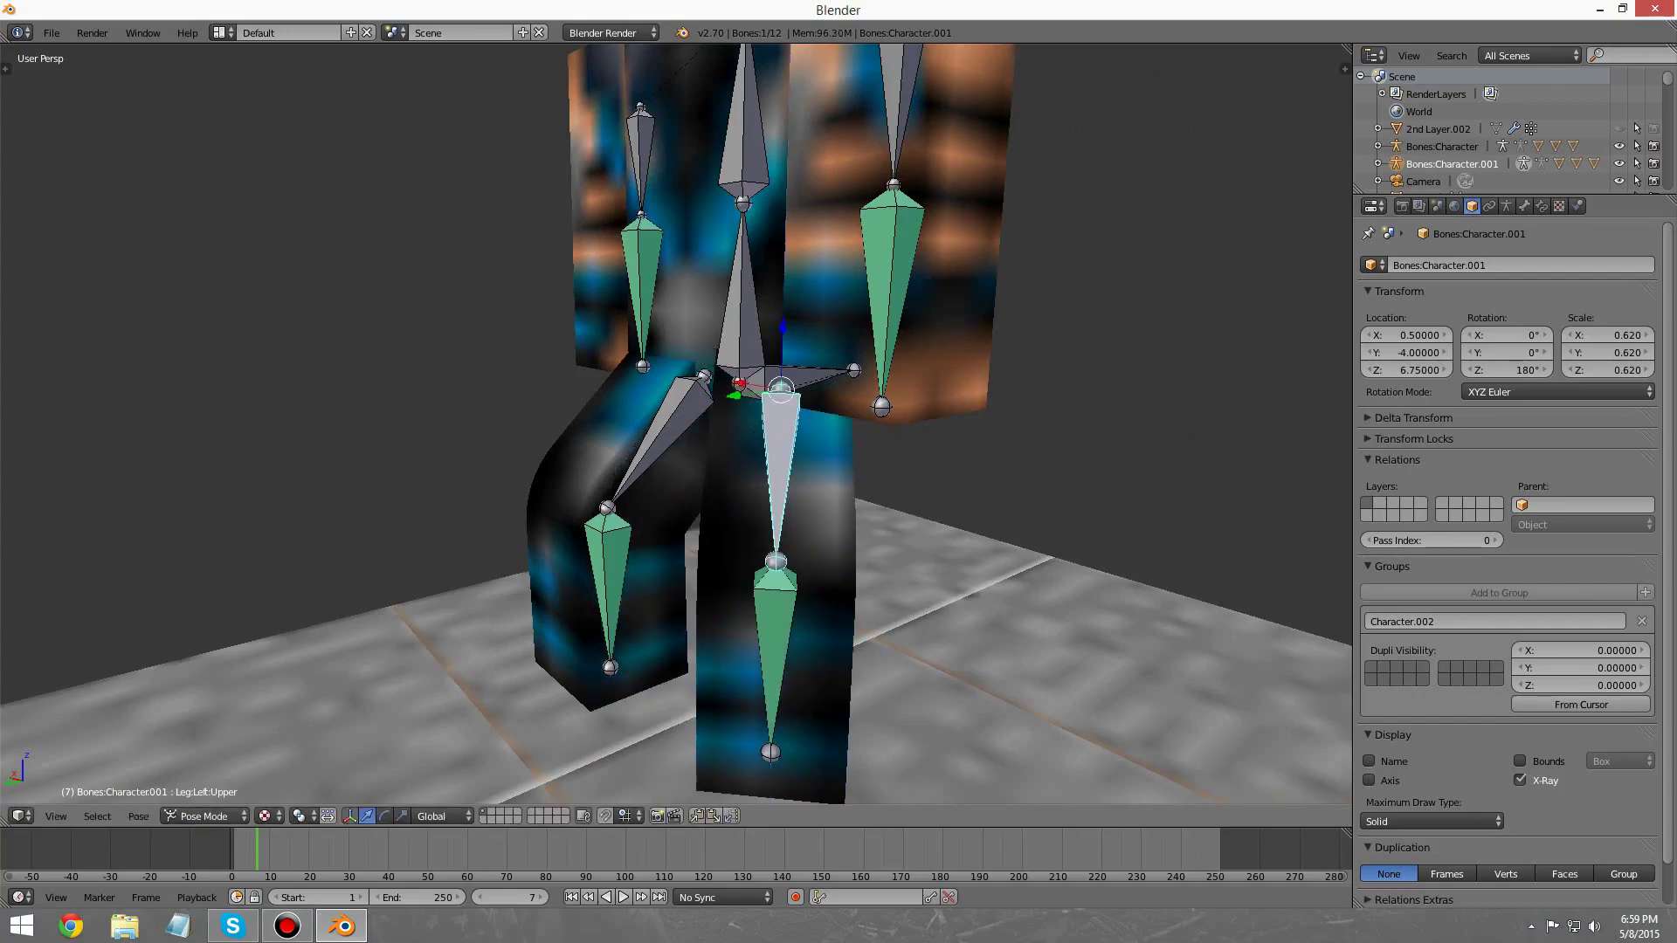
Step: Try swinging Sub-Zero's right upper arm bone forward around the global X axis
{"action": "middle_click_drag", "start_coordinate": [778, 489], "coordinate": [725, 505]}
{"action": "scroll", "coordinate": [769, 507], "scroll_direction": "down", "scroll_amount": 4}
{"action": "right_click", "coordinate": [751, 423]}
{"action": "right_click", "coordinate": [753, 377]}
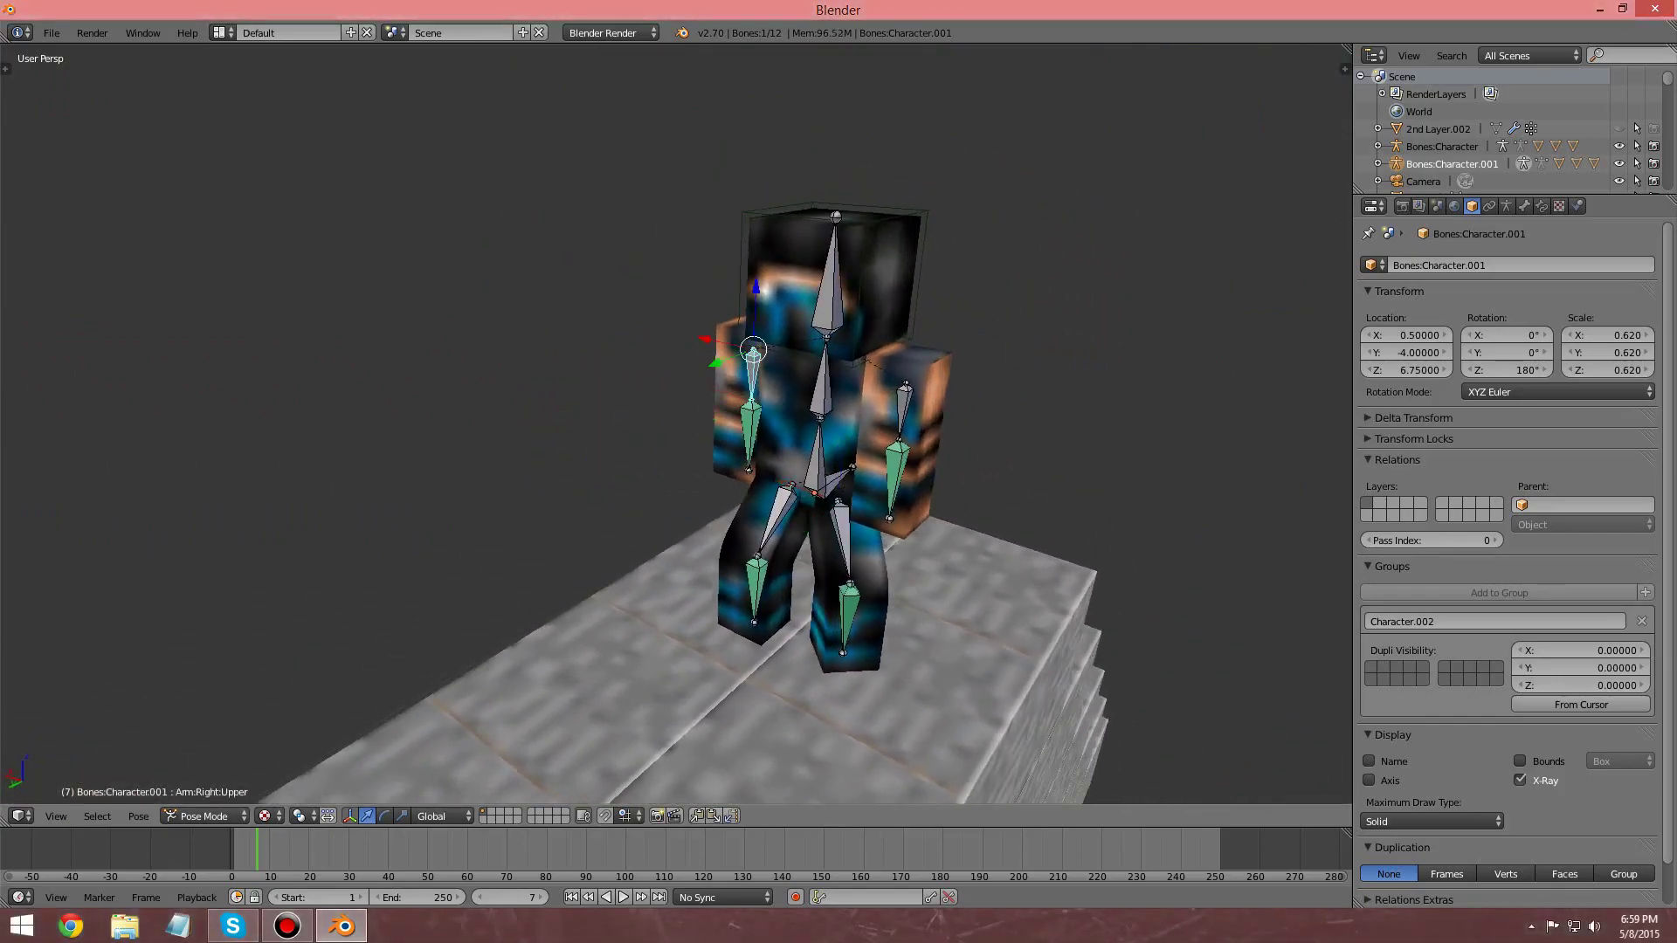
{"action": "middle_click_drag", "start_coordinate": [753, 375], "coordinate": [597, 381]}
{"action": "scroll", "coordinate": [808, 372], "scroll_direction": "up", "scroll_amount": 3}
{"action": "key", "text": "r"}
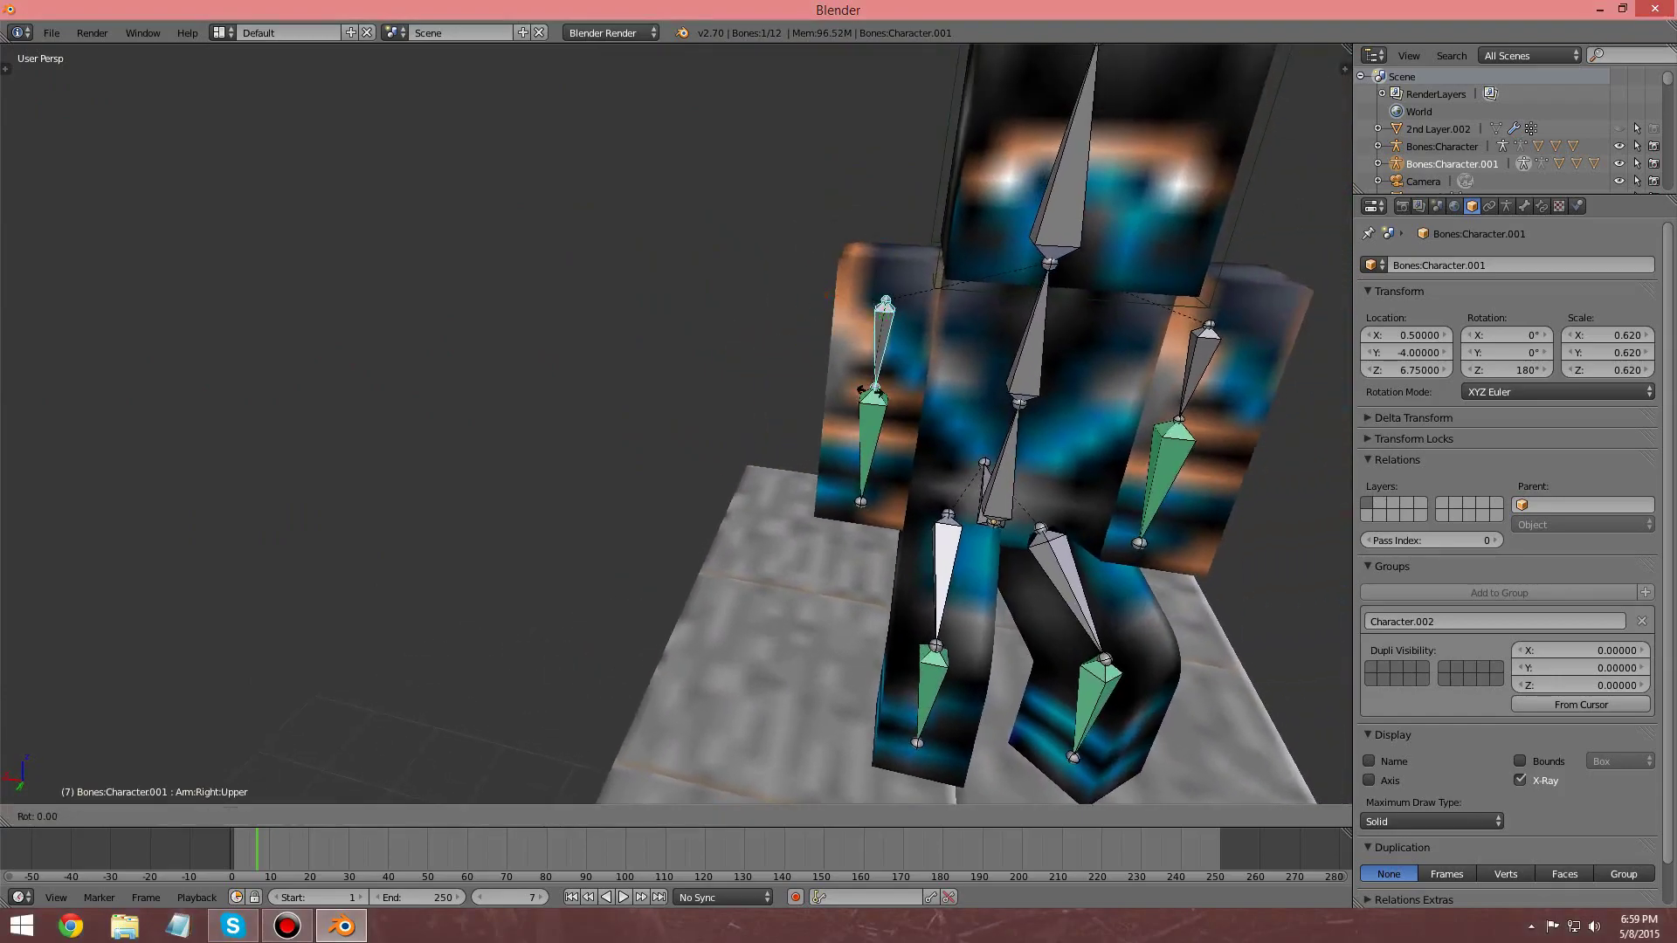
{"action": "key", "text": "x"}
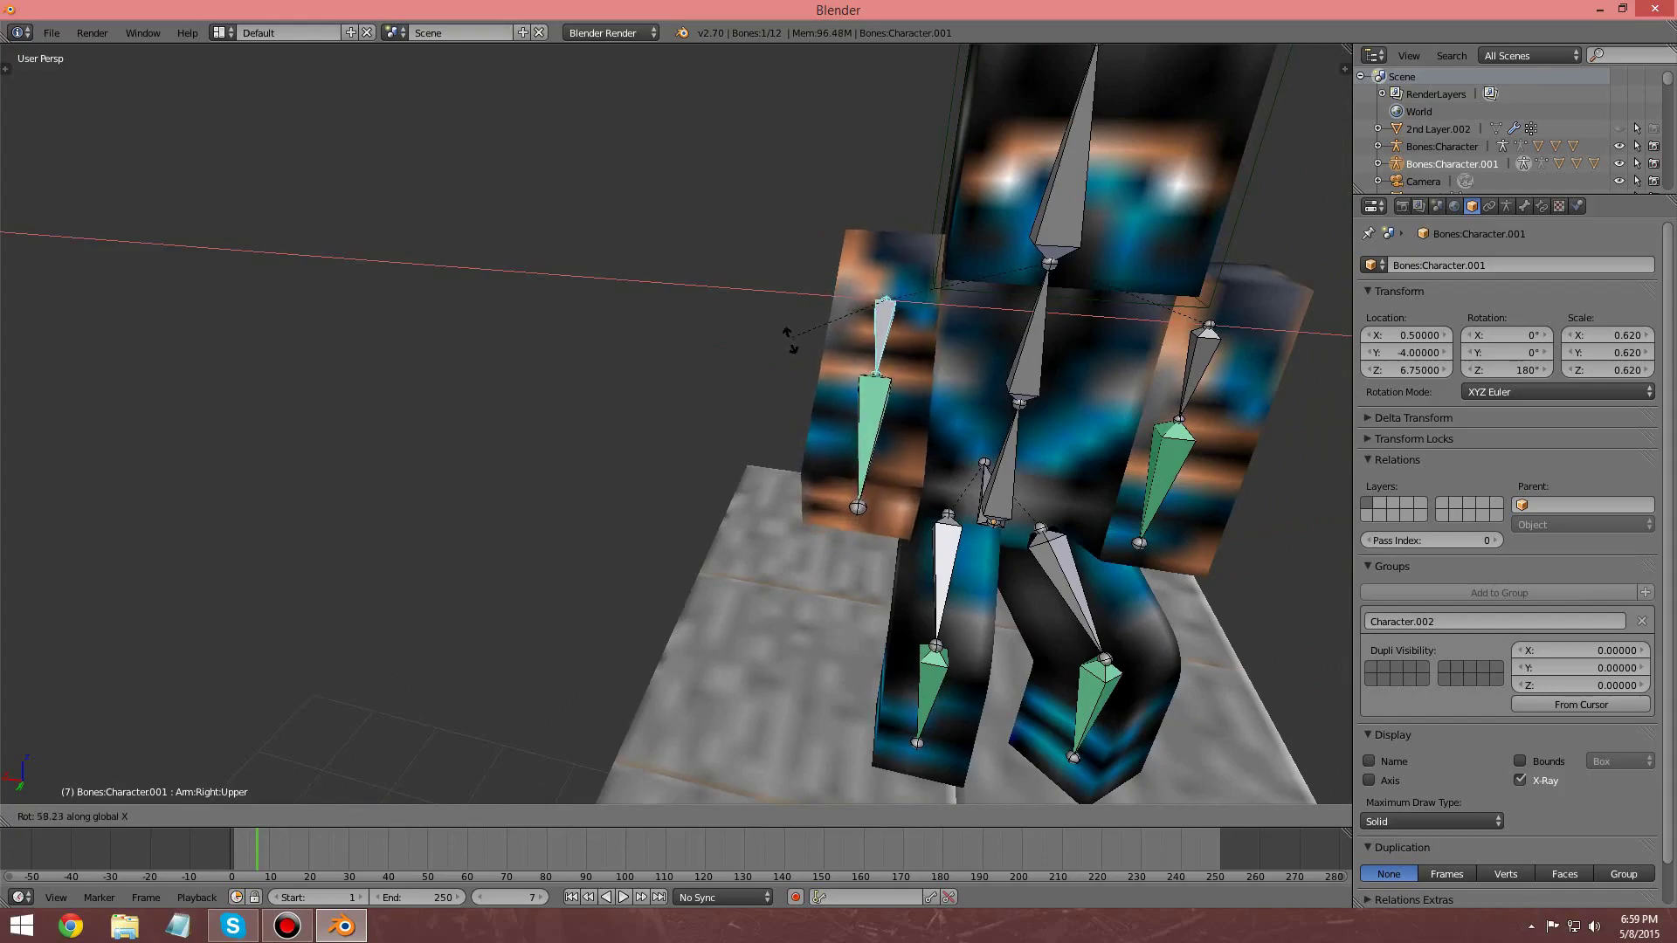
{"action": "left_click", "coordinate": [697, 347]}
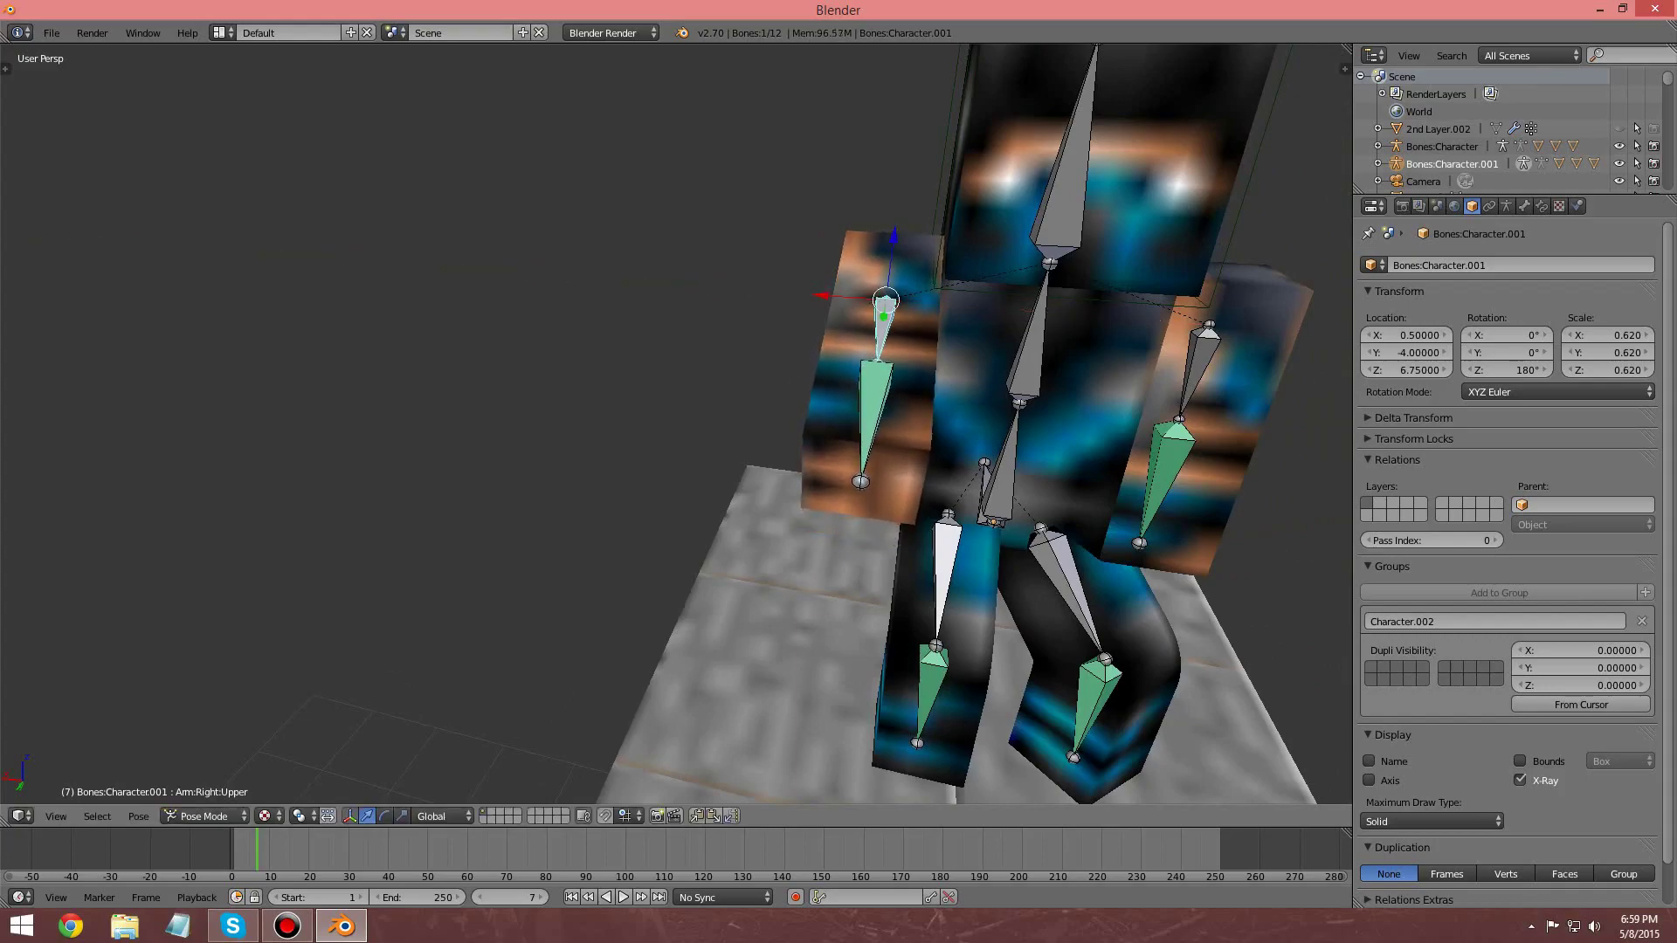
Step: Try bending Sub-Zero's right lower arm bone upward around the global X axis
{"action": "right_click", "coordinate": [873, 410]}
{"action": "key", "text": "r"}
{"action": "key", "text": "x"}
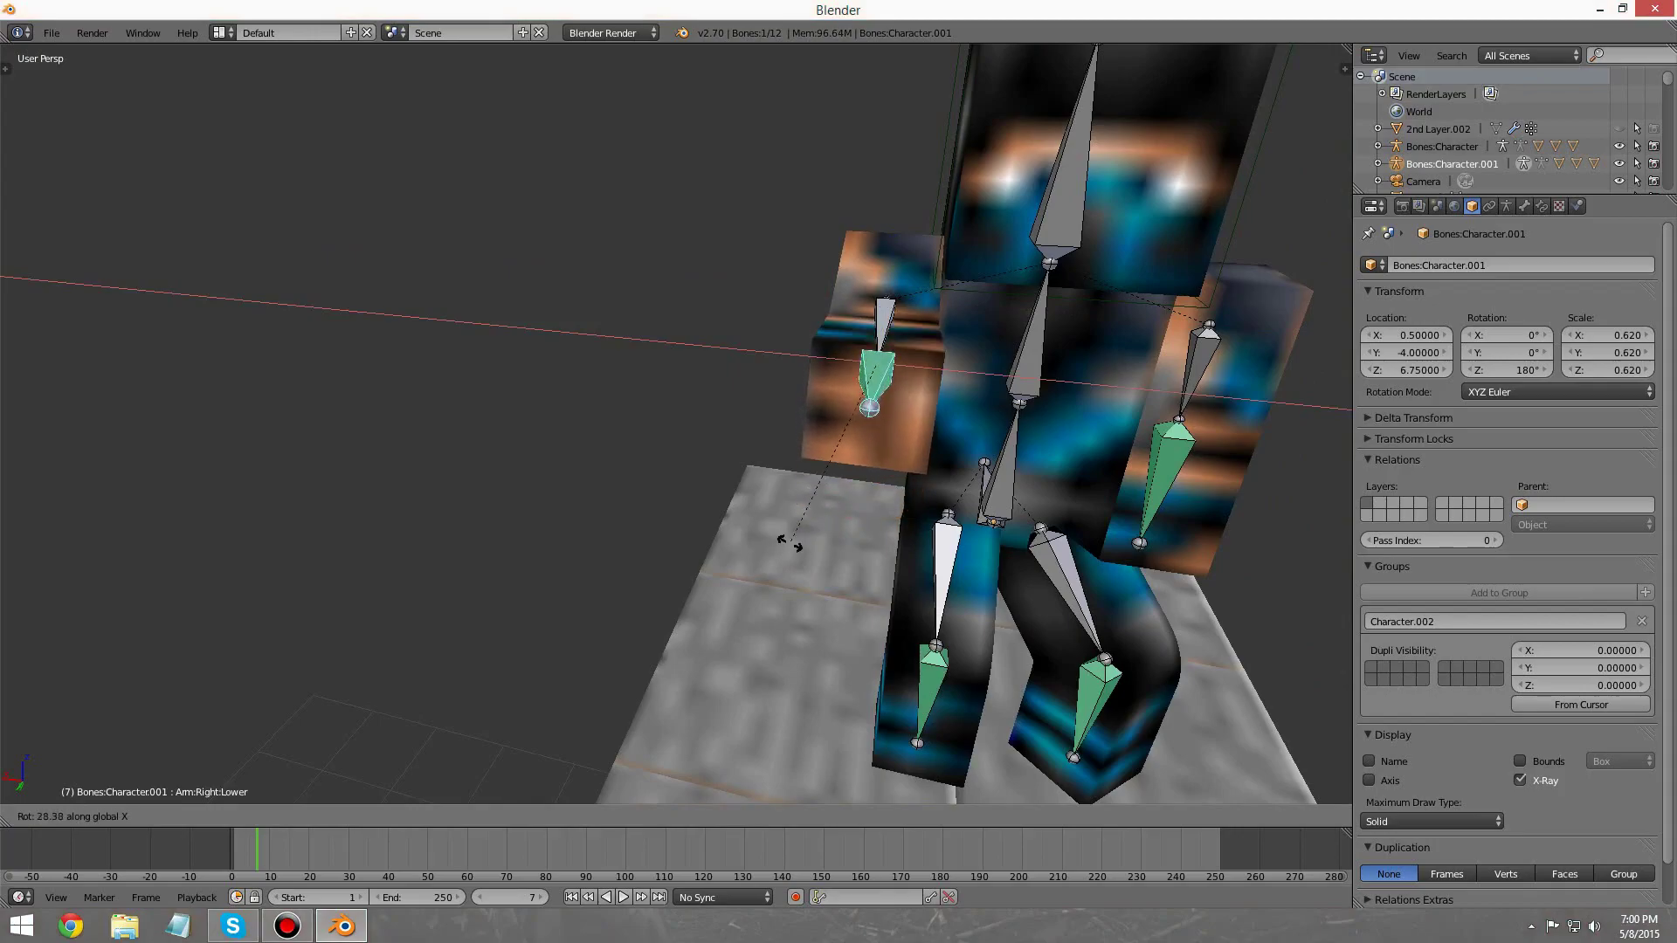
{"action": "left_click", "coordinate": [790, 544]}
{"action": "middle_click_drag", "start_coordinate": [789, 544], "coordinate": [734, 535]}
Step: Undo the freehand rotations of Sub-Zero's right upper and lower arm bones
{"action": "right_click", "coordinate": [685, 284]}
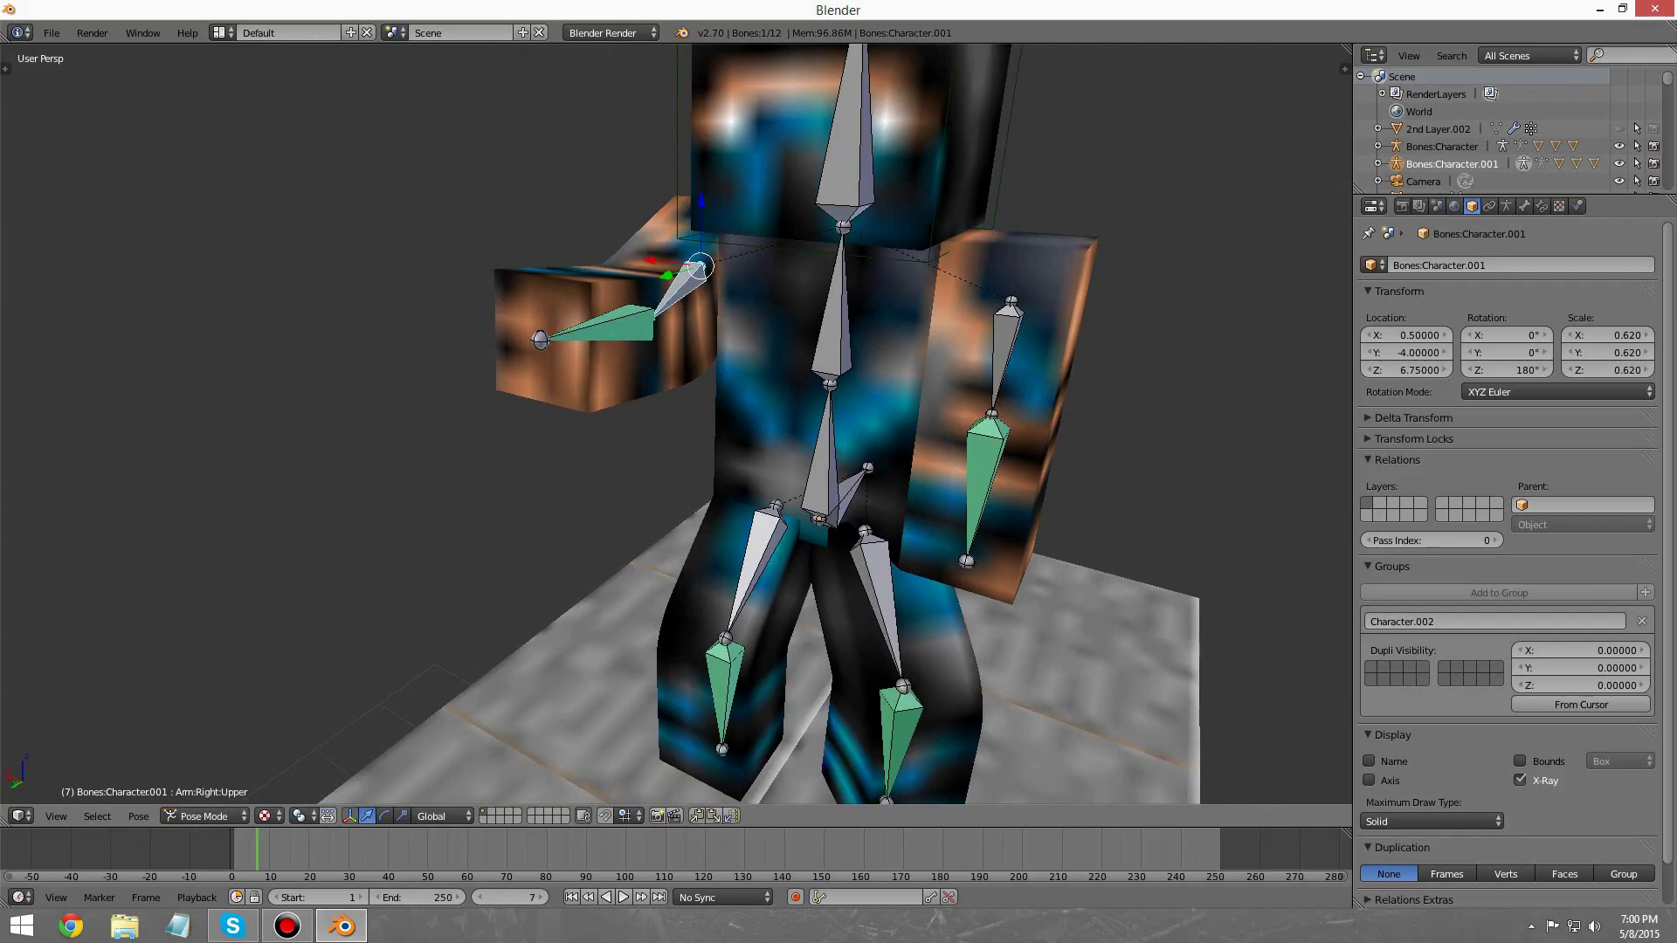
{"action": "key", "text": "ctrl+z"}
{"action": "key", "text": "ctrl+z"}
{"action": "key", "text": "ctrl+z"}
{"action": "key", "text": "ctrl+z"}
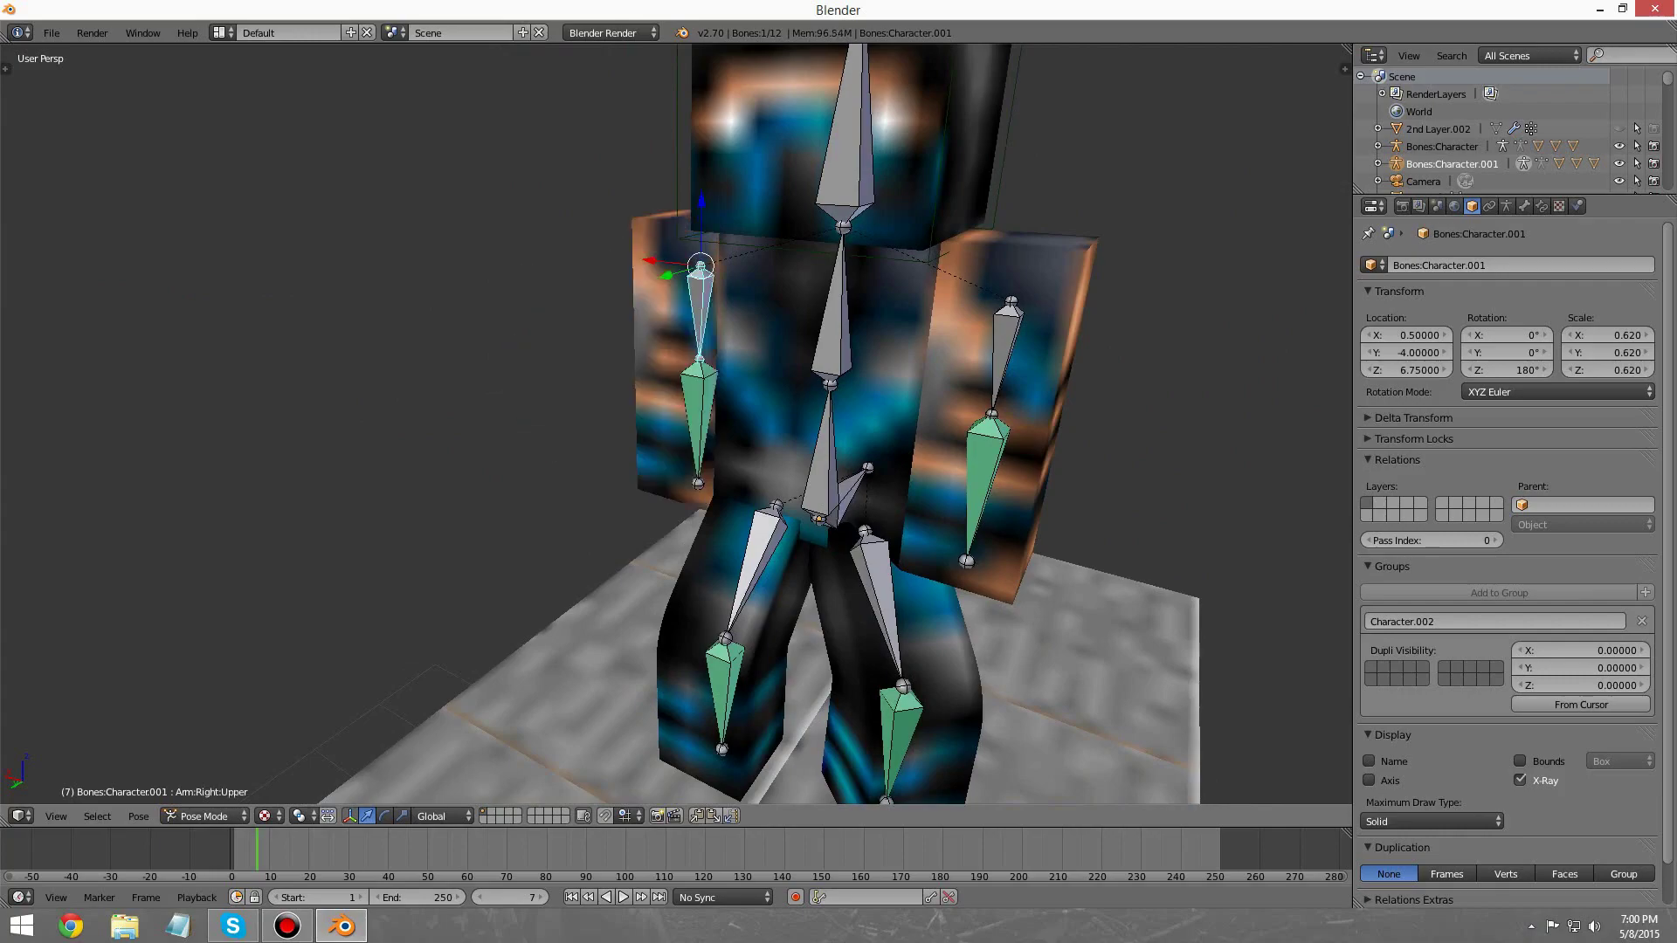
Step: Rotate Sub-Zero's right upper arm bone forward around the global X axis
{"action": "key", "text": "r"}
{"action": "key", "text": "x"}
{"action": "key", "text": "Return"}
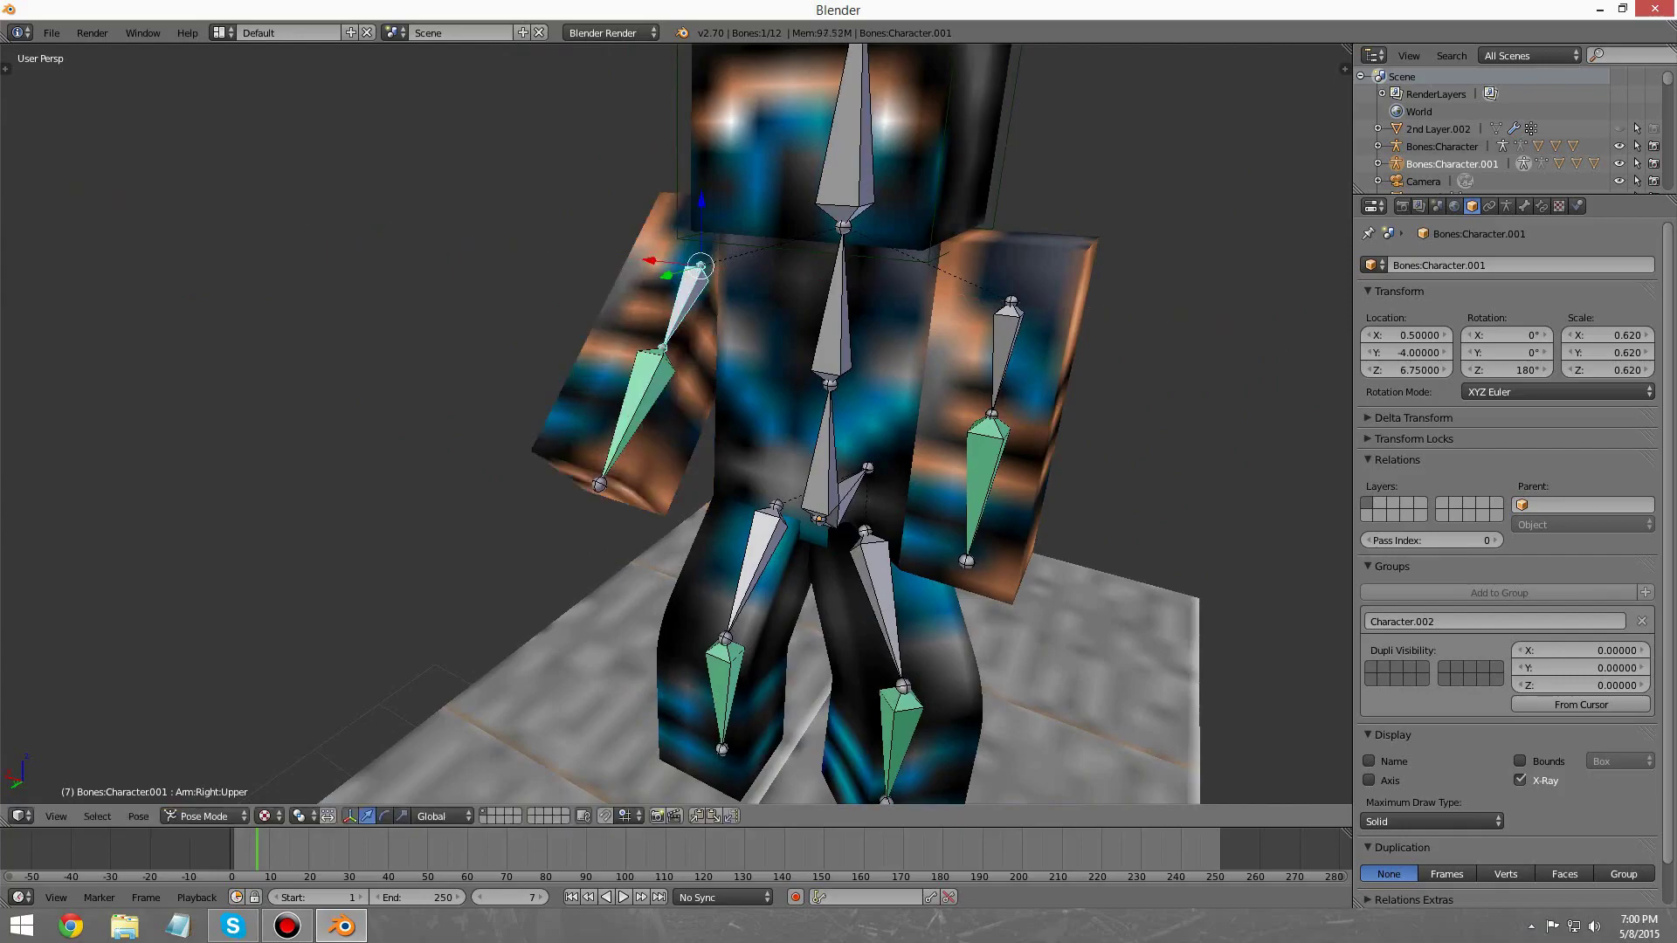
Step: Rotate Sub-Zero's right lower arm bone 45° around the global X axis
{"action": "key", "text": "ctrl+z"}
{"action": "key", "text": "ctrl+z"}
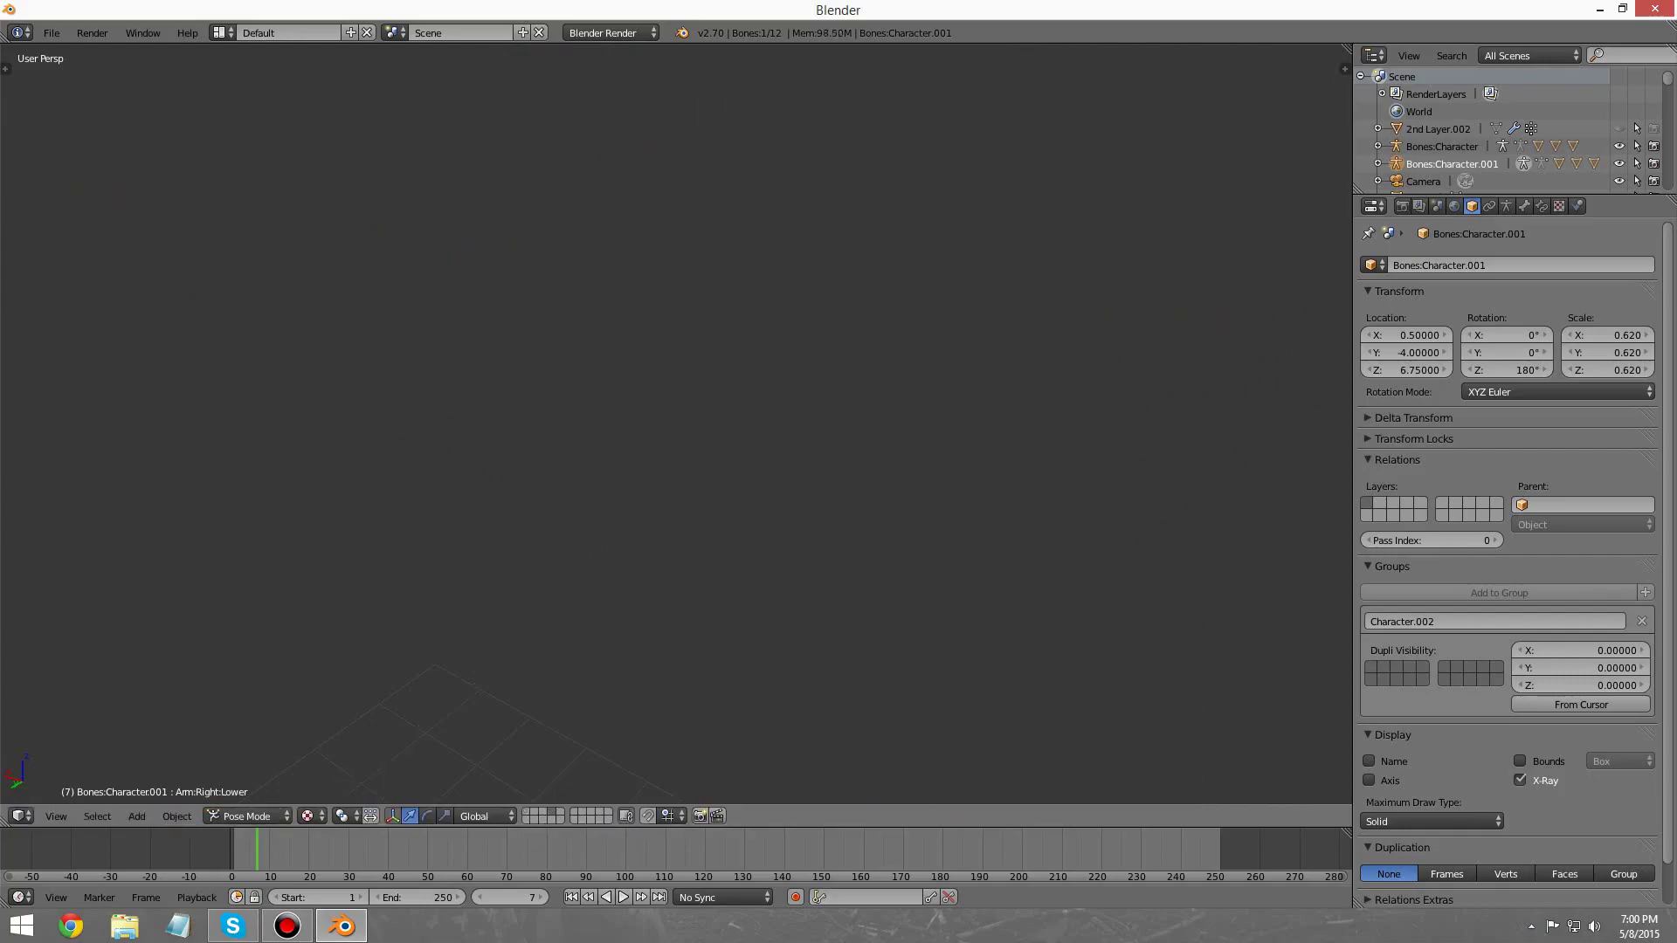
{"action": "key", "text": "ctrl+z"}
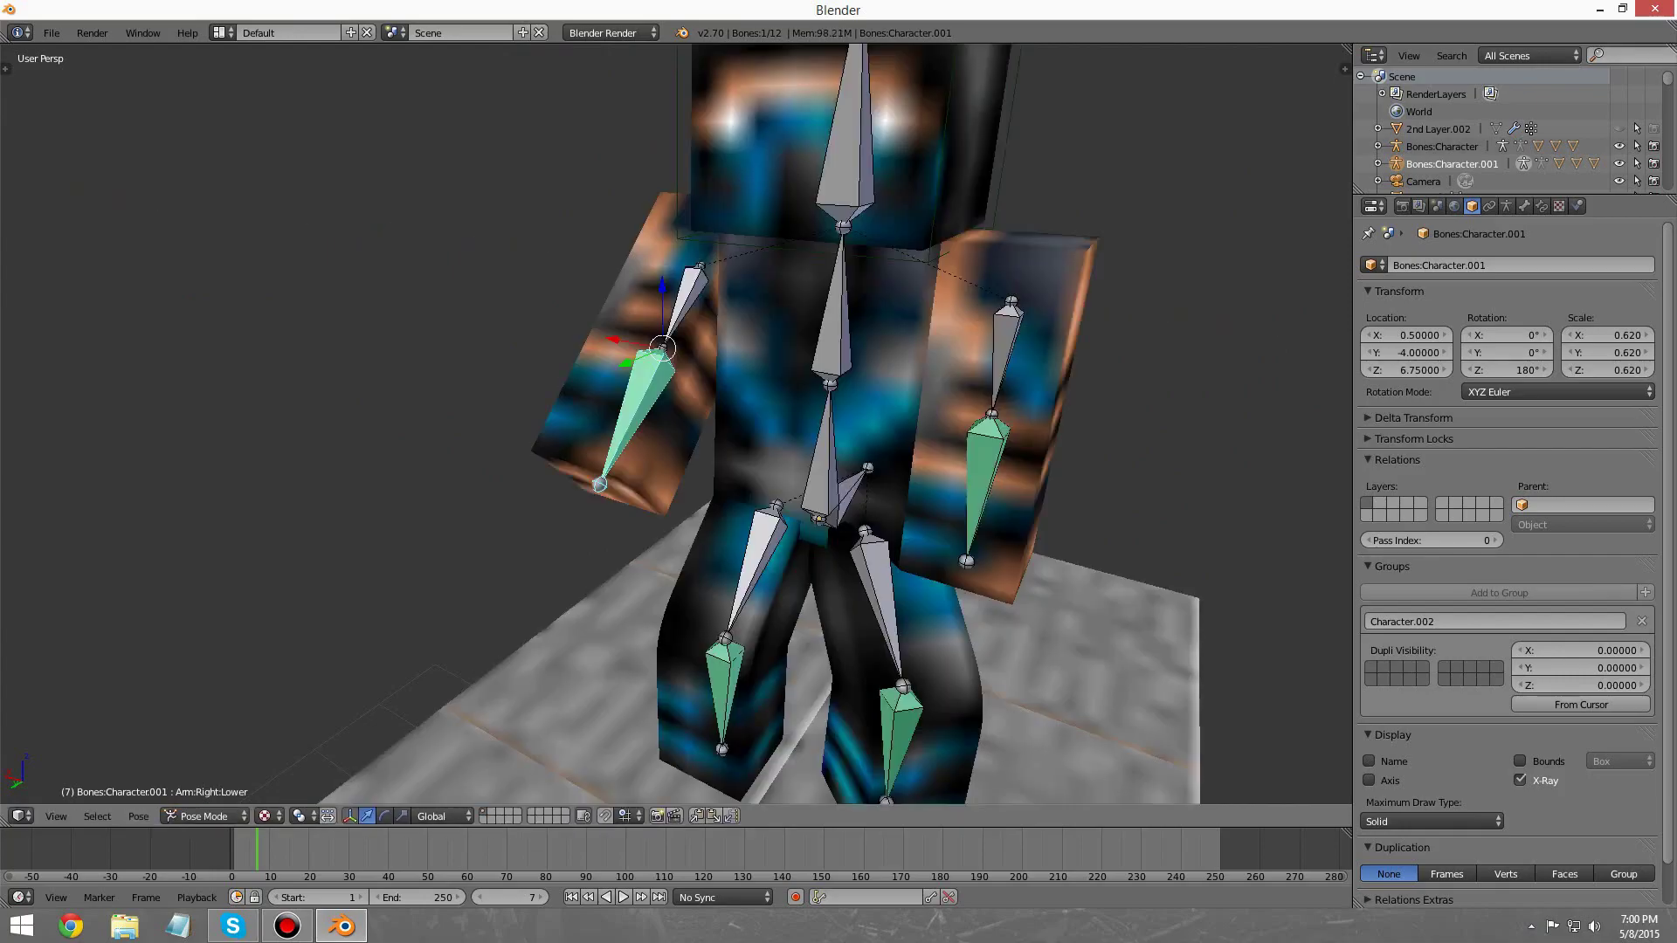
{"action": "type", "text": "rx45"}
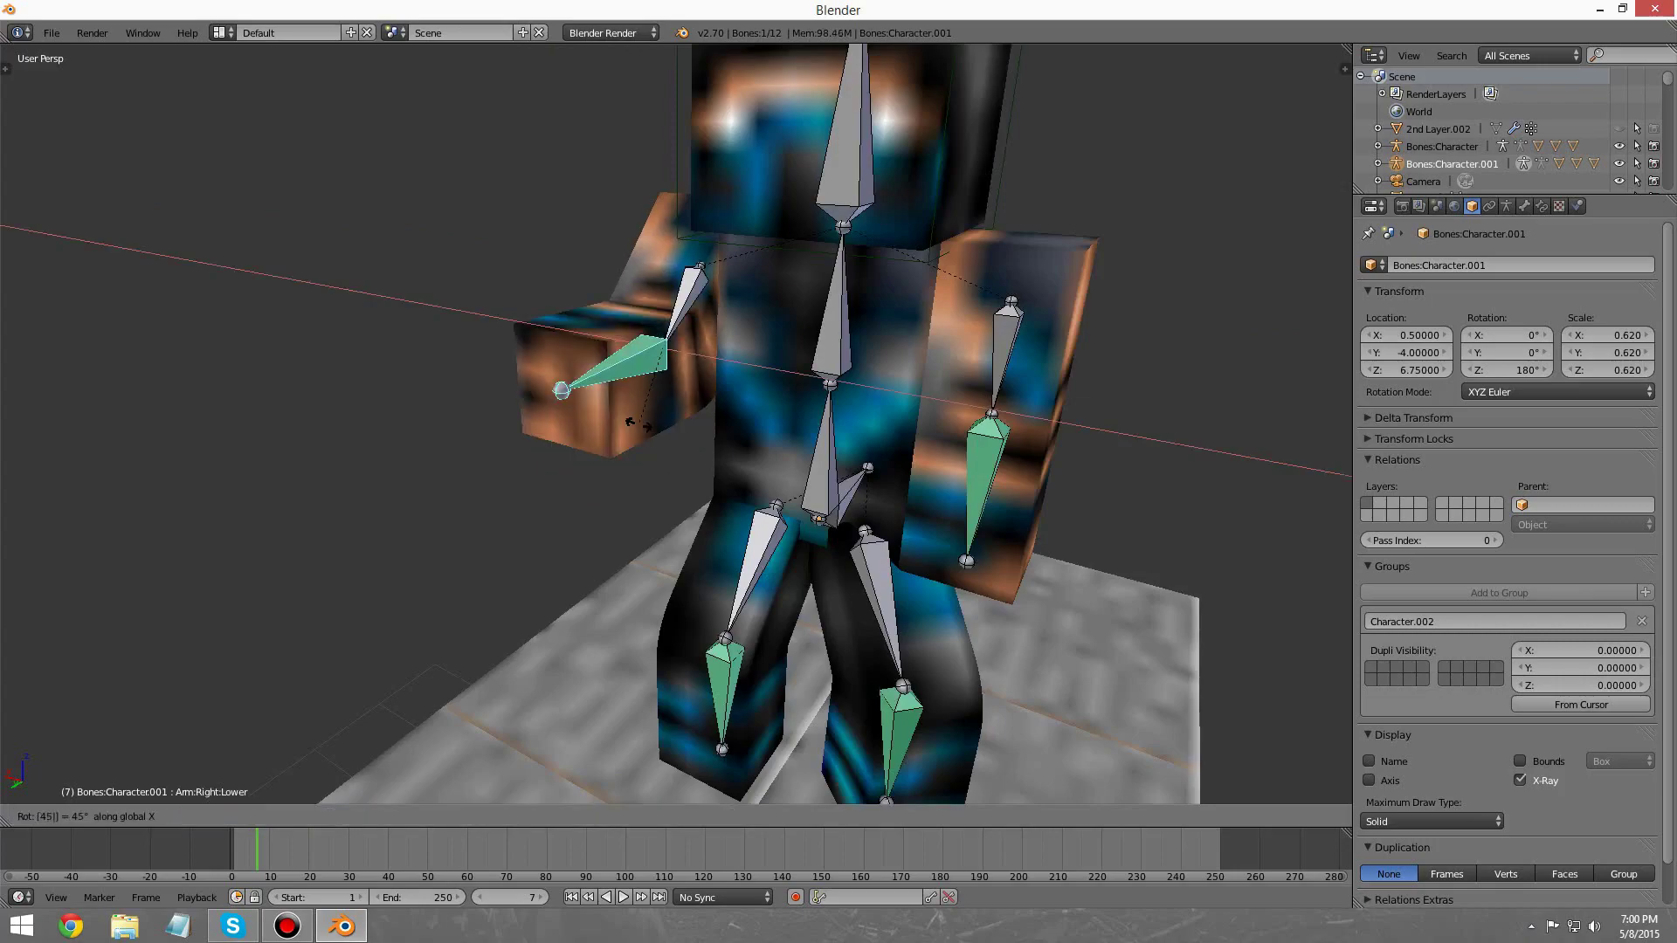
{"action": "key", "text": "Return"}
Step: Rotate Sub-Zero's right upper arm bone 10° around the global Z axis
{"action": "key", "text": "bracketleft"}
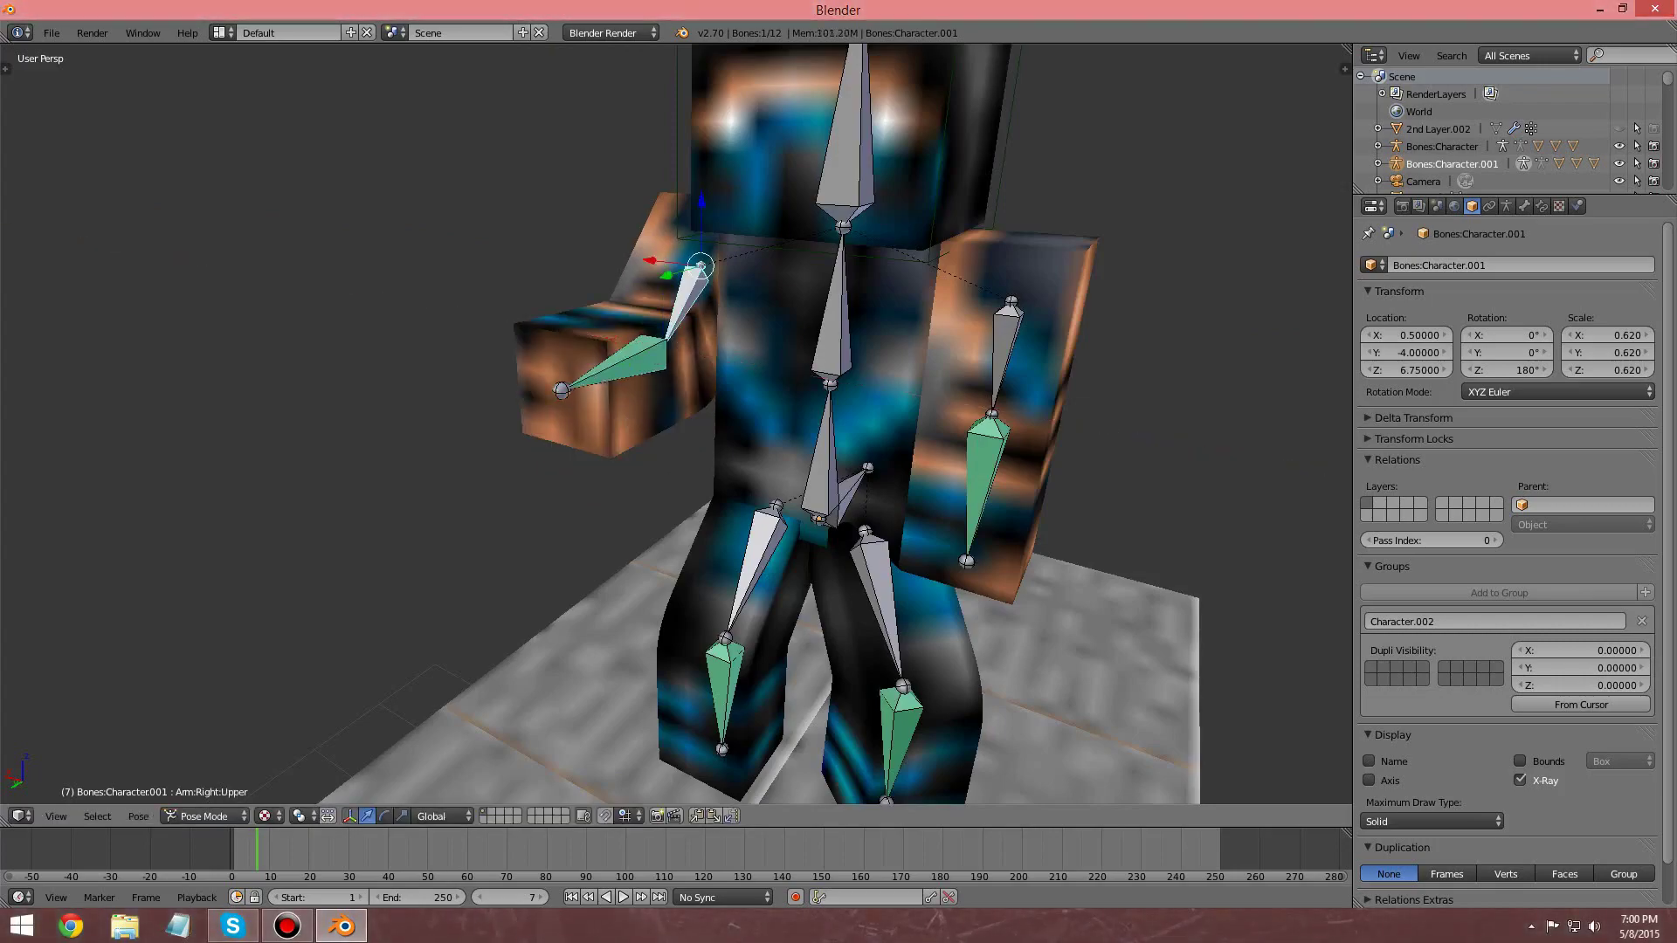
{"action": "key", "text": "r"}
{"action": "type", "text": "z10"}
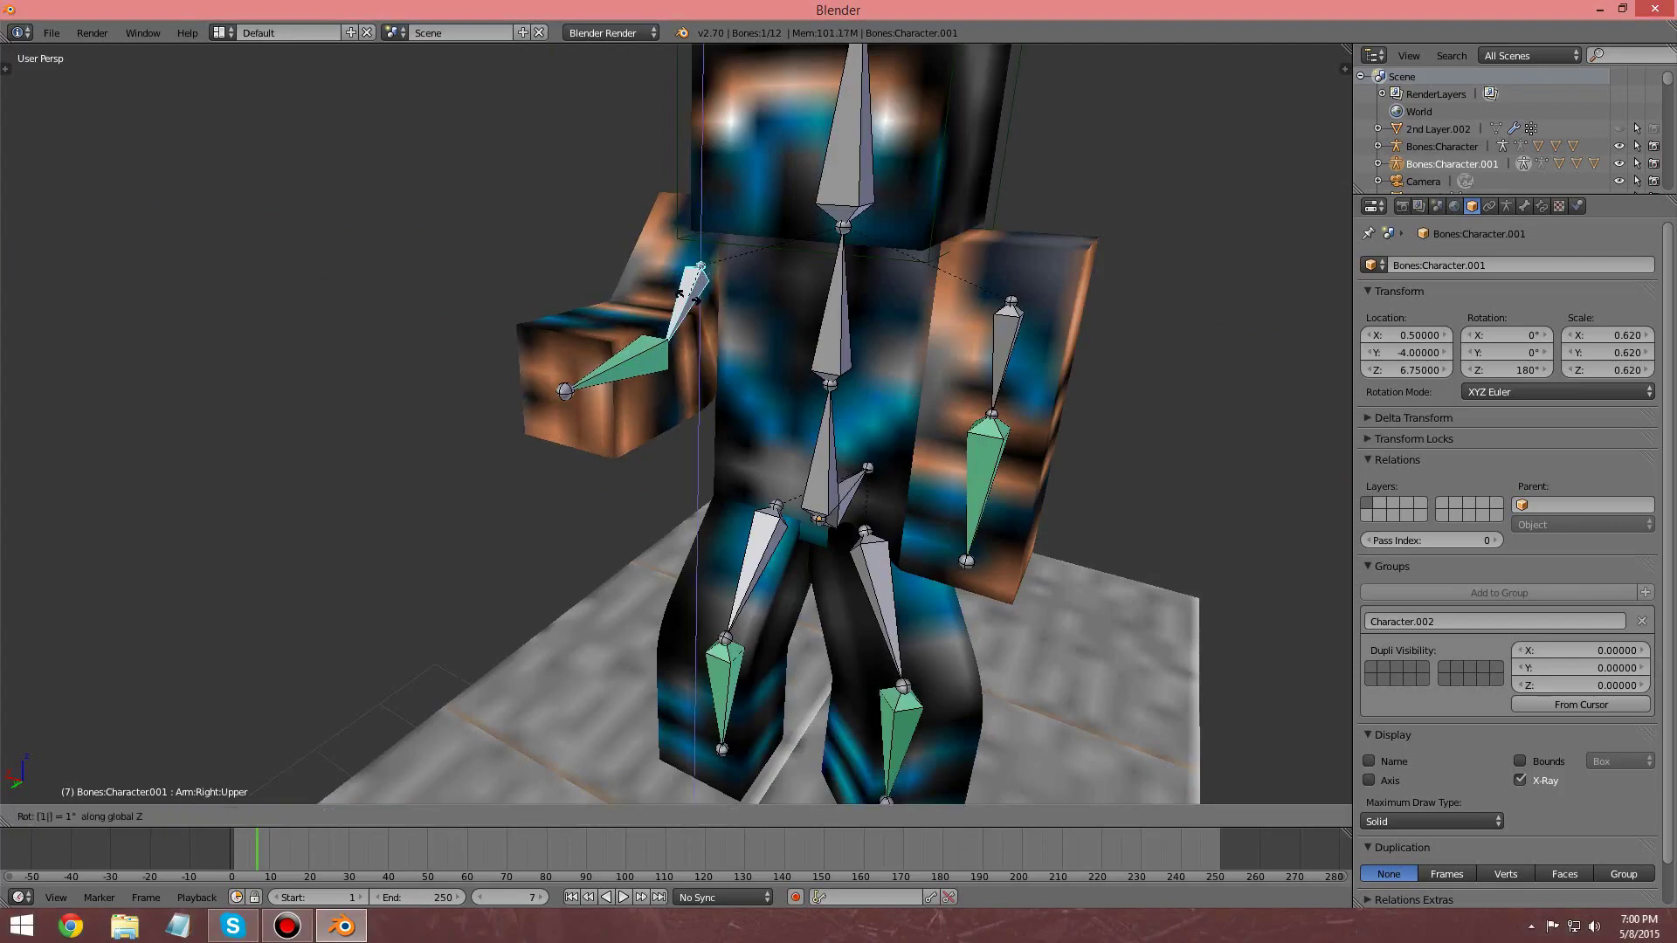
{"action": "key", "text": "Return"}
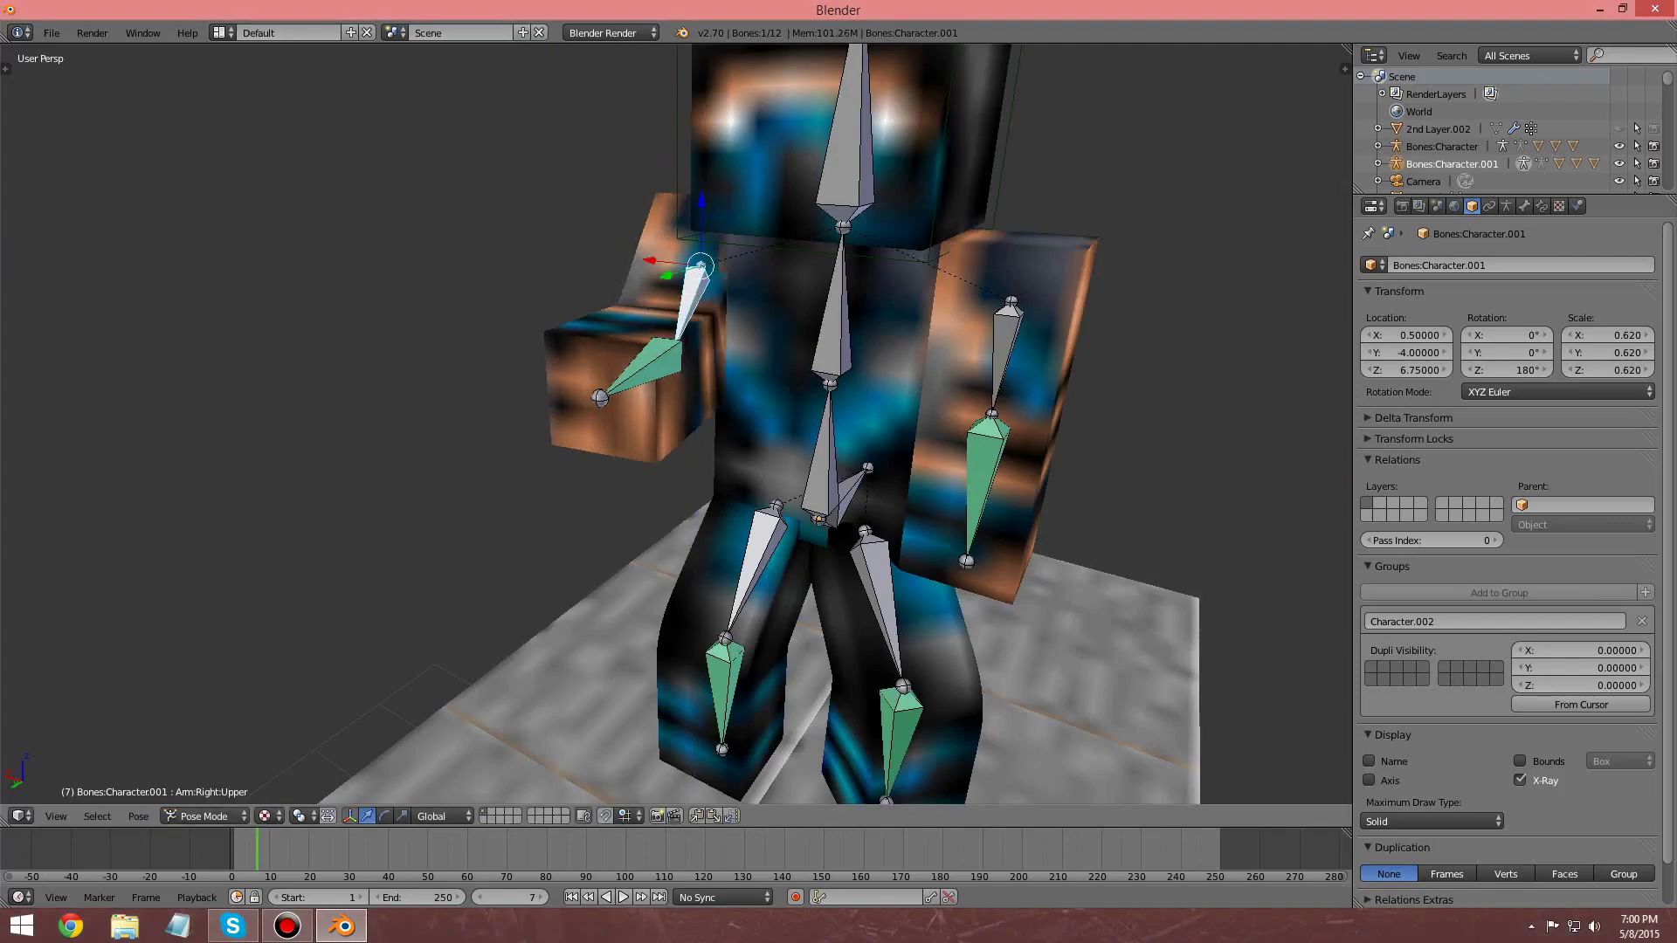
Step: Rotate Sub-Zero's right upper arm bone -20° around the global Y axis
{"action": "type", "text": "ry"}
{"action": "type", "text": "-1"}
{"action": "type", "text": "0"}
{"action": "key", "text": "BackSpace"}
{"action": "key", "text": "BackSpace"}
{"action": "type", "text": "-20"}
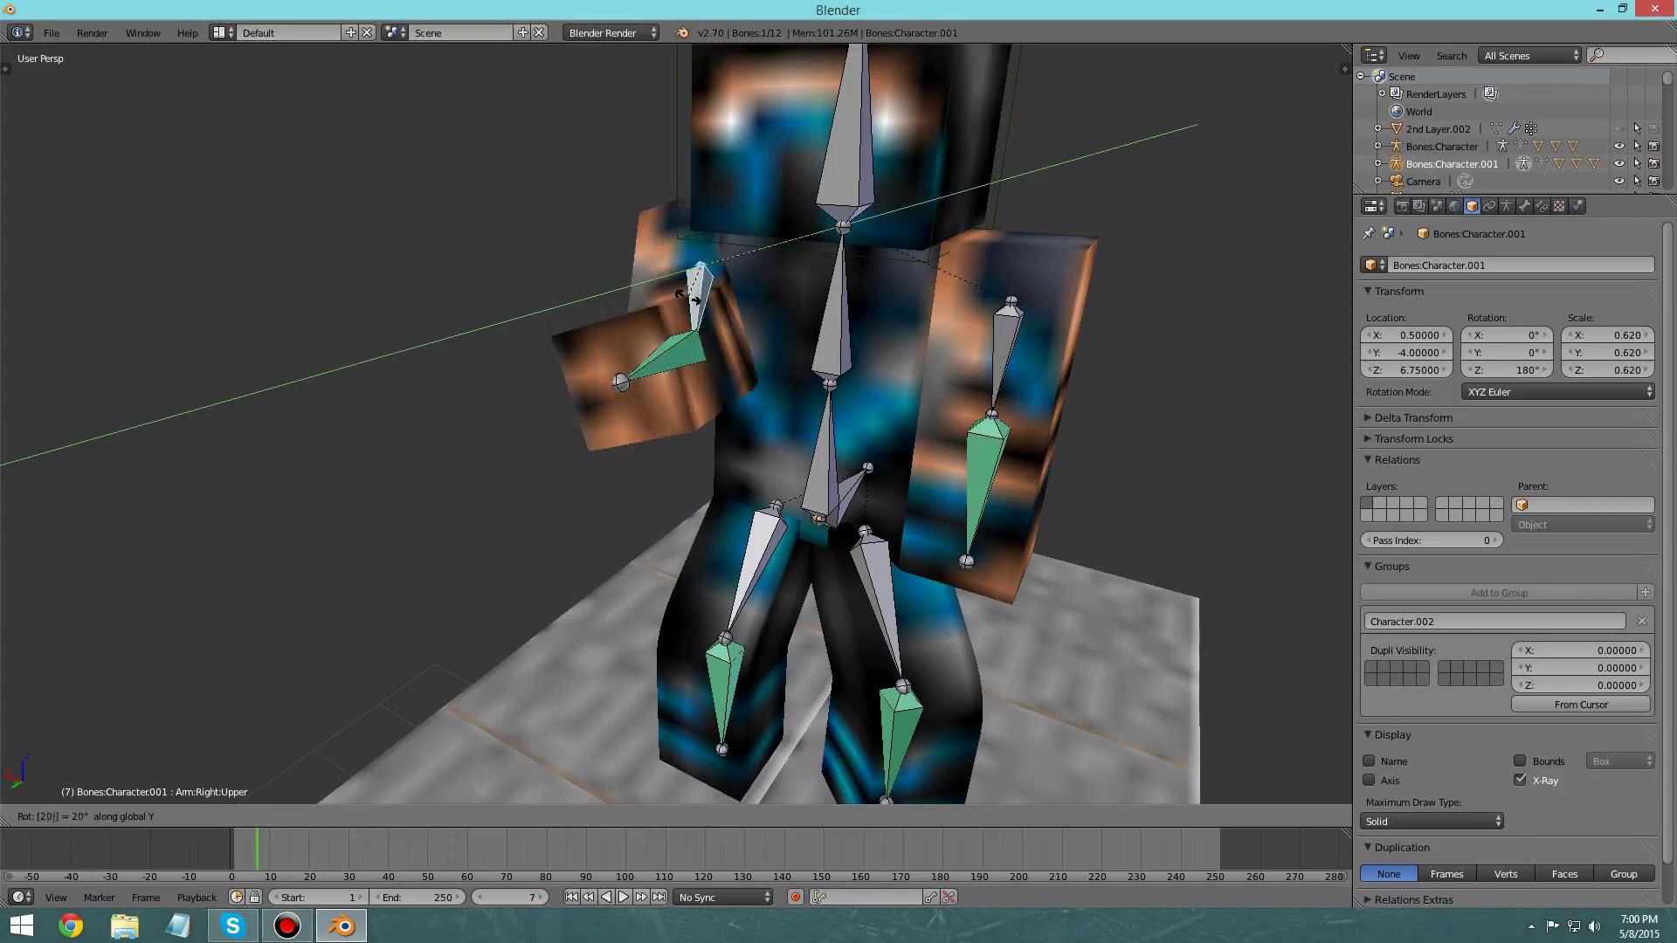
{"action": "key", "text": "BackSpace"}
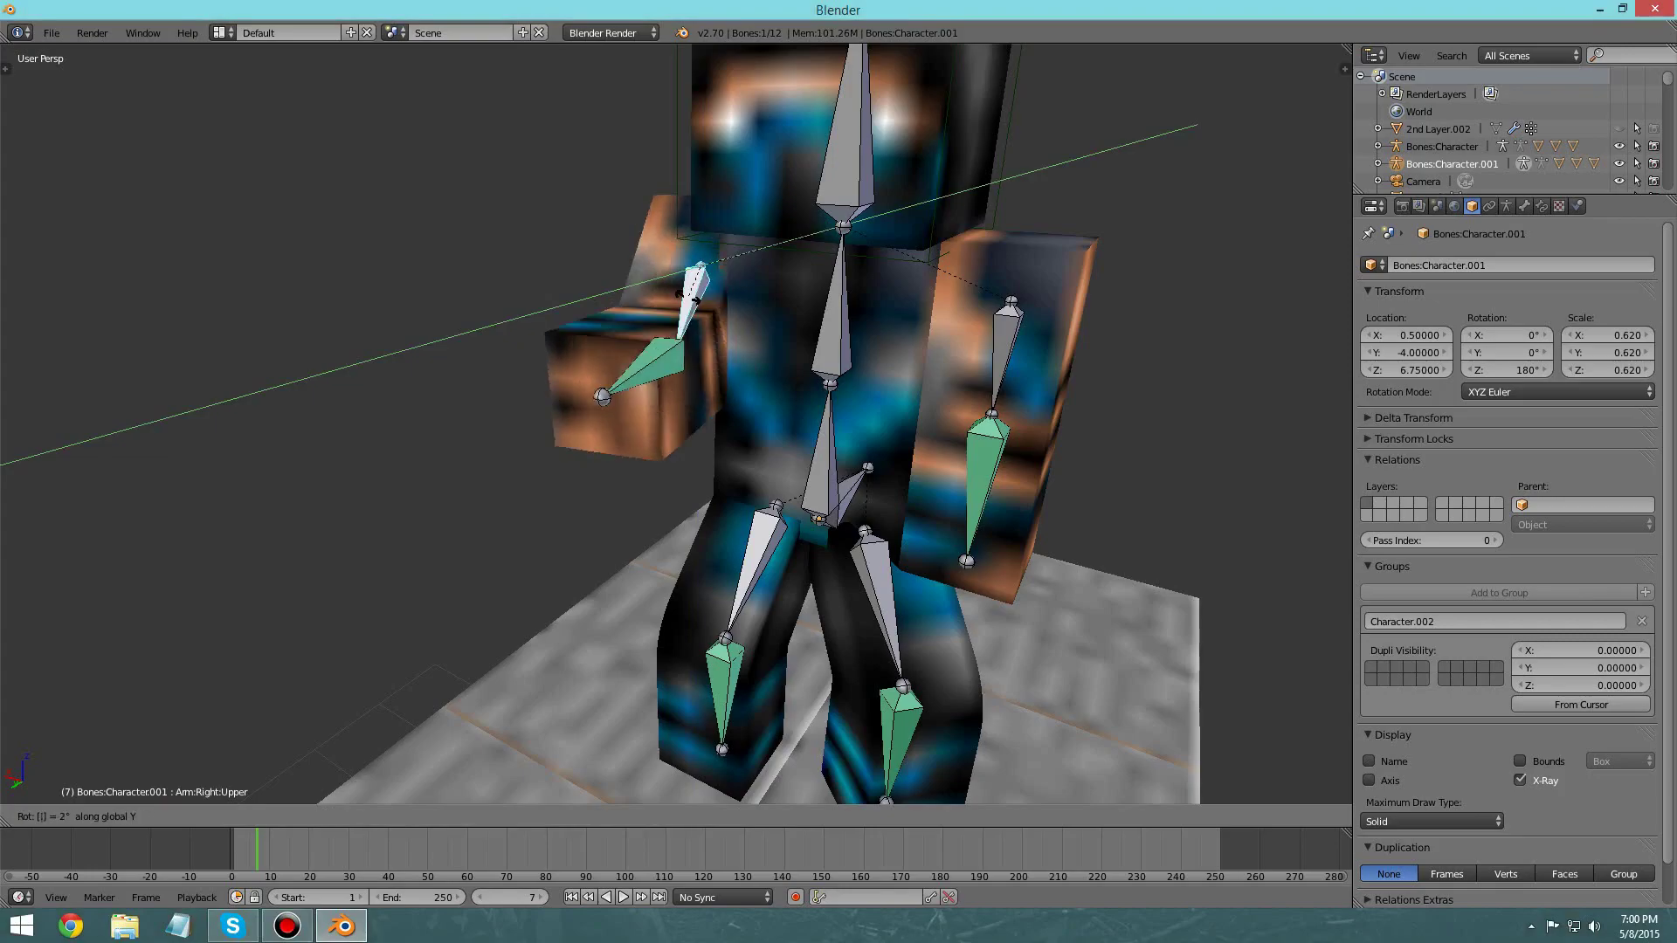
{"action": "type", "text": "-0"}
{"action": "key", "text": "Return"}
Step: Try tilting Sub-Zero's head bone slightly around the global X axis, and undo that rotation
{"action": "middle_click_drag", "start_coordinate": [685, 297], "coordinate": [411, 293]}
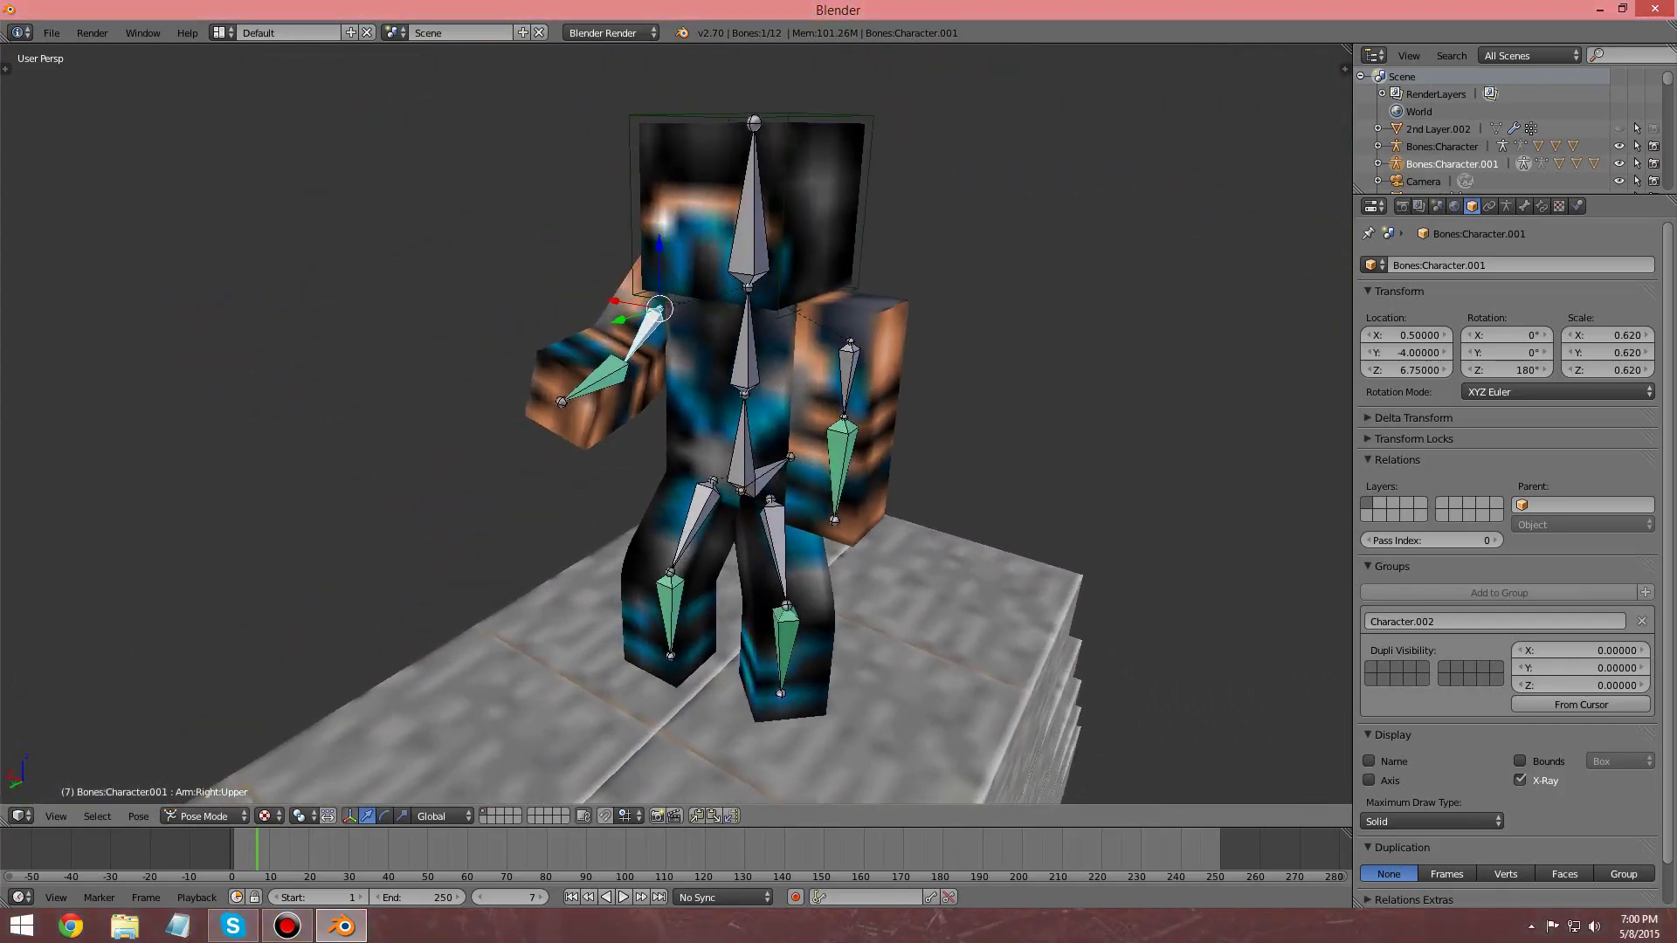
{"action": "right_click", "coordinate": [747, 210]}
{"action": "key", "text": "r"}
{"action": "key", "text": "x"}
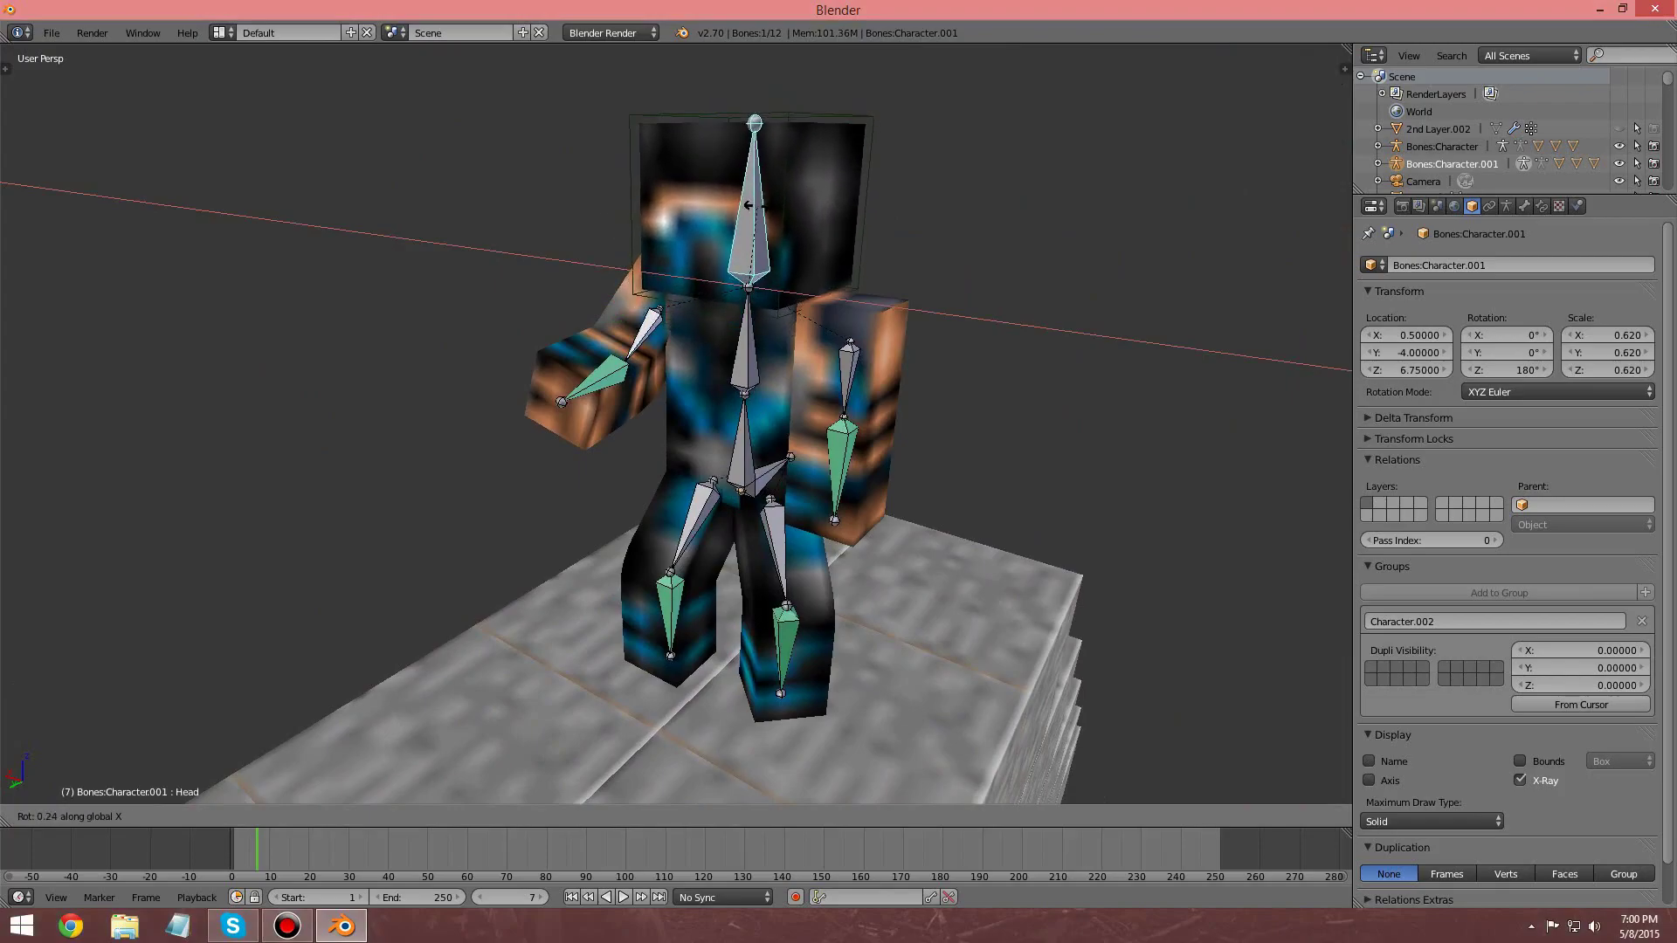
{"action": "left_click", "coordinate": [751, 206]}
{"action": "middle_click_drag", "start_coordinate": [751, 205], "coordinate": [666, 205]}
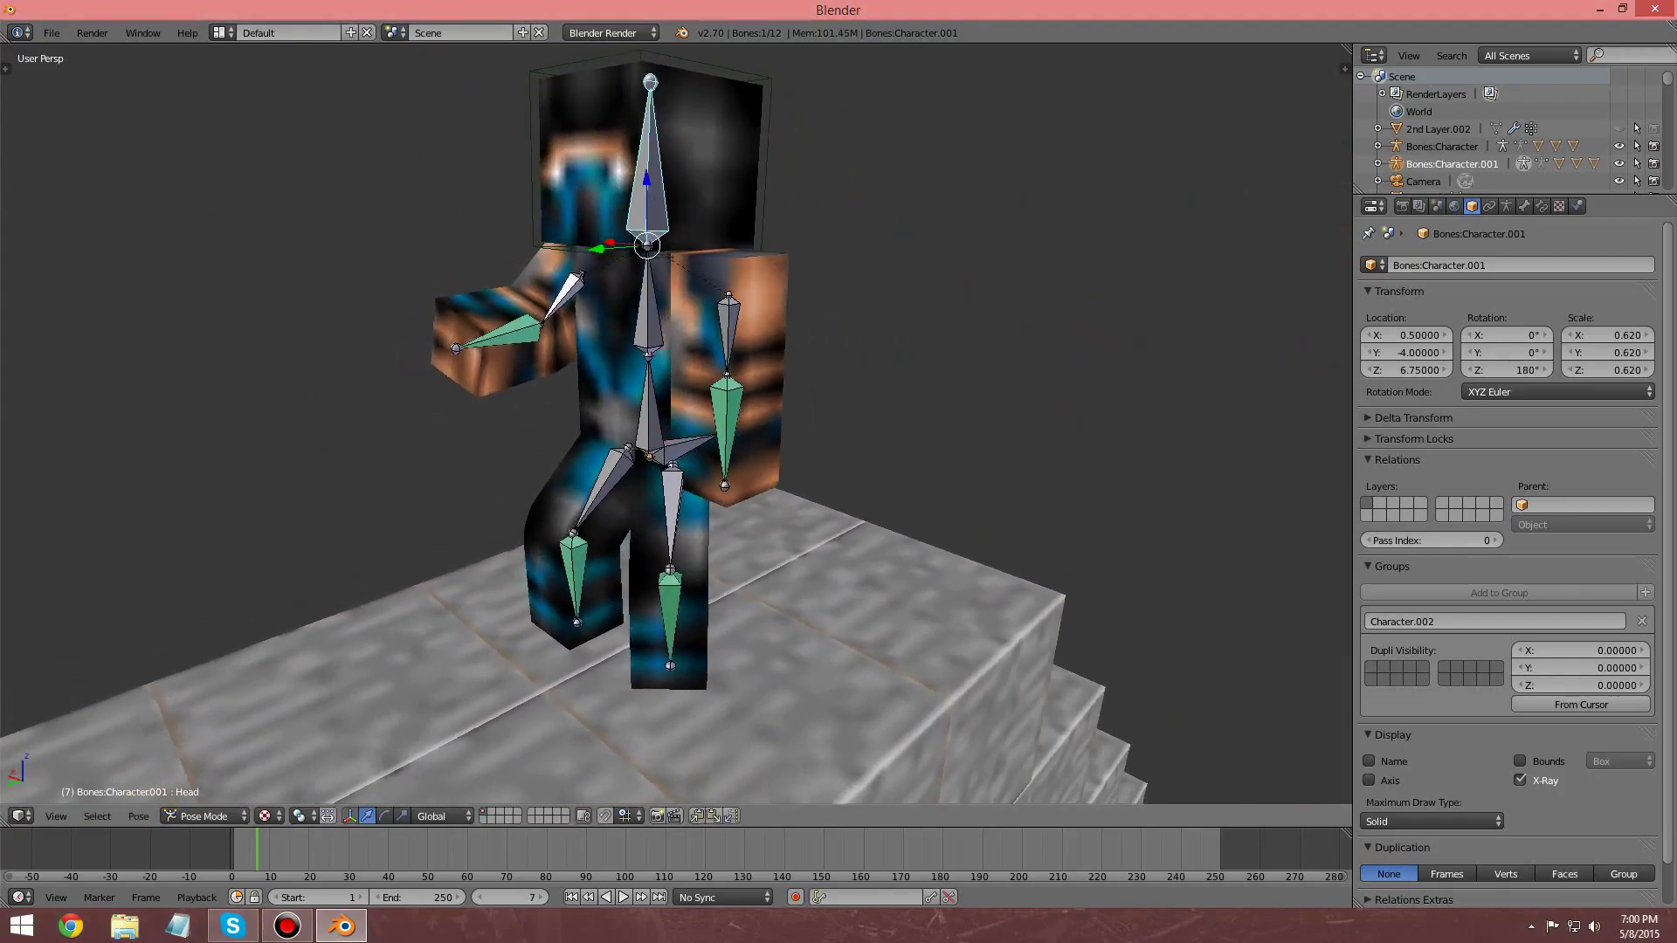
{"action": "key", "text": "ctrl+z"}
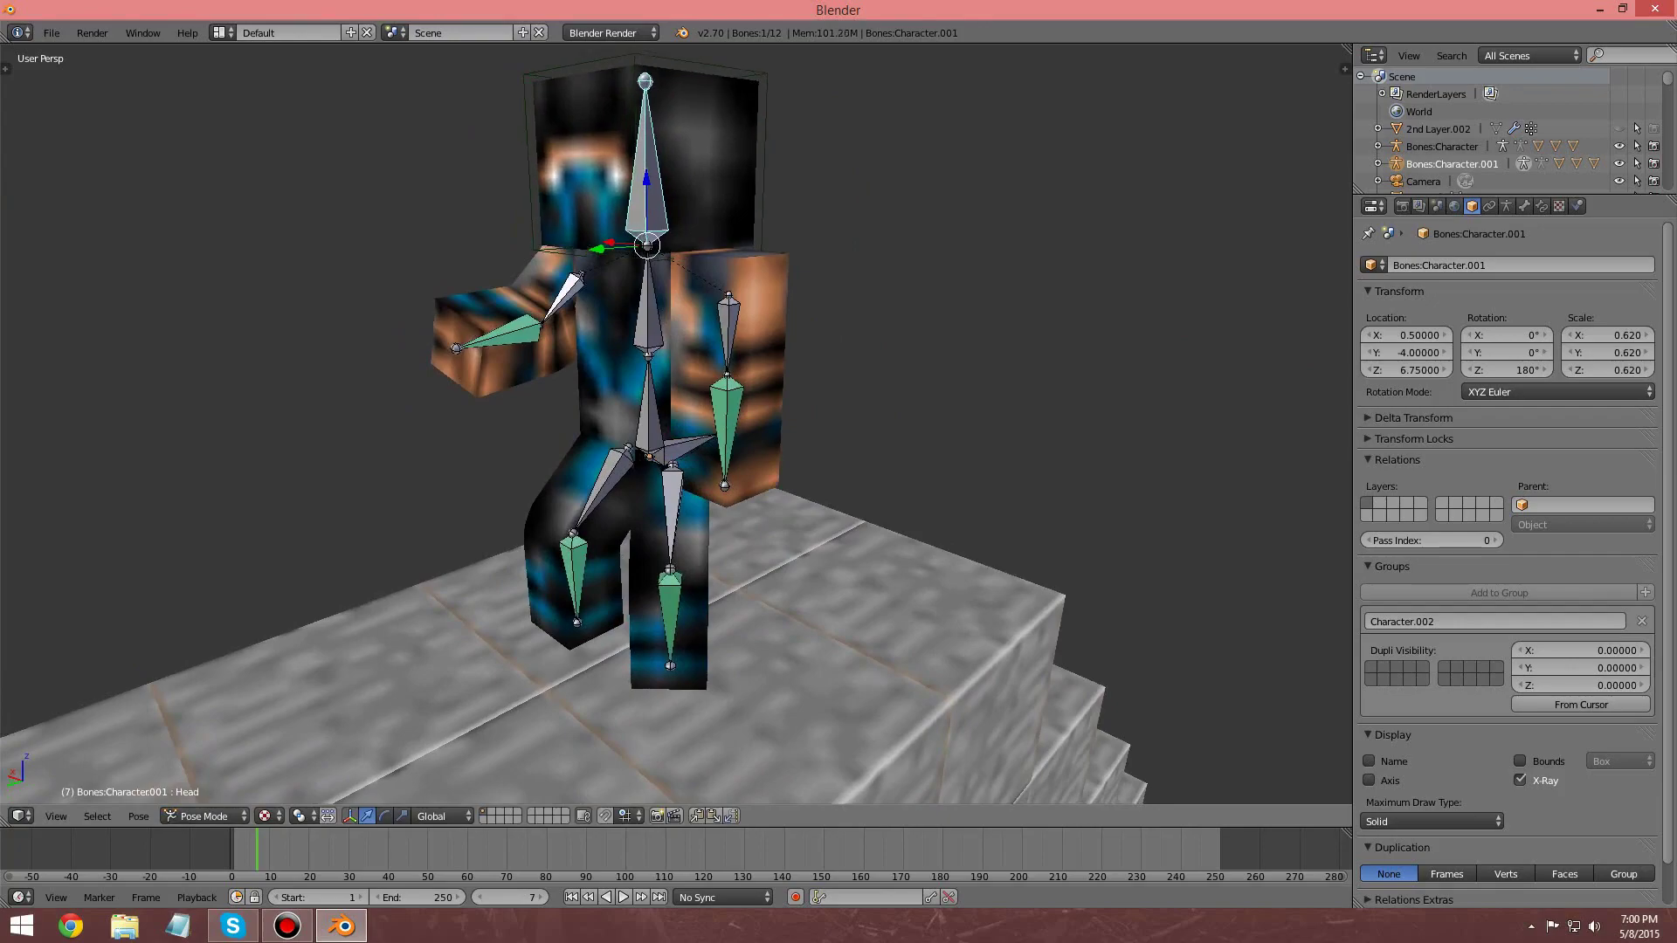
Step: Select Sub-Zero's left upper arm bone
{"action": "right_click", "coordinate": [730, 334]}
{"action": "mouse_move", "coordinate": [730, 334]}
{"action": "middle_mouse_down"}
{"action": "mouse_move", "coordinate": [770, 333]}
{"action": "mouse_move", "coordinate": [751, 334]}
{"action": "middle_mouse_up"}
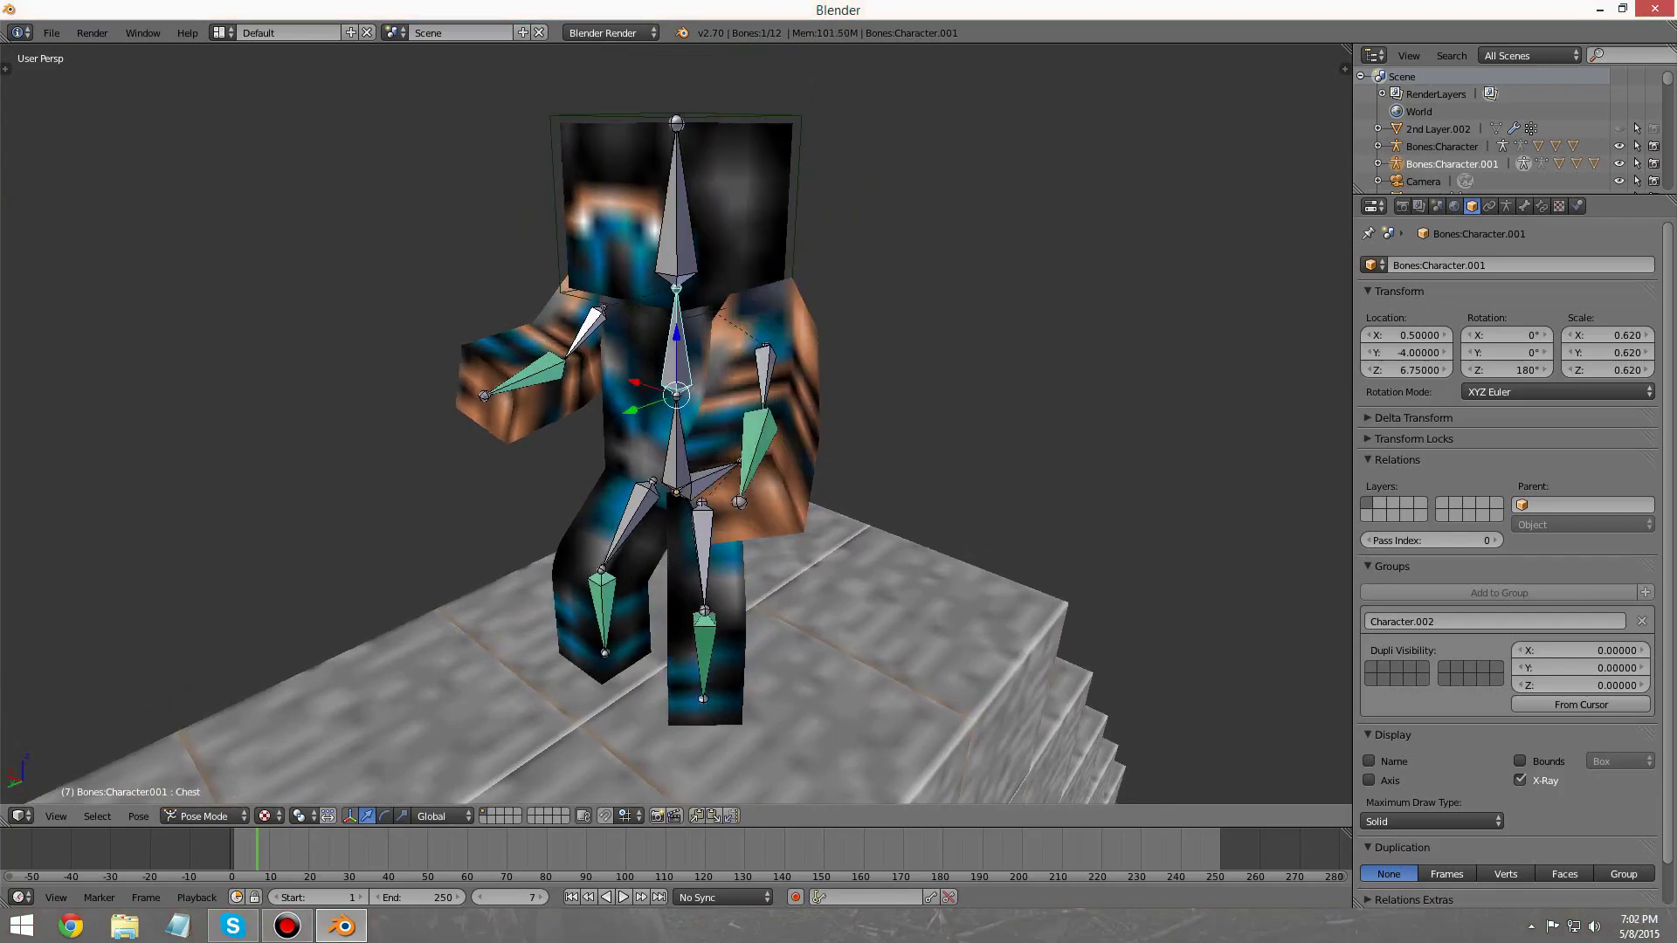
{"action": "middle_click_drag", "start_coordinate": [677, 420], "coordinate": [690, 458]}
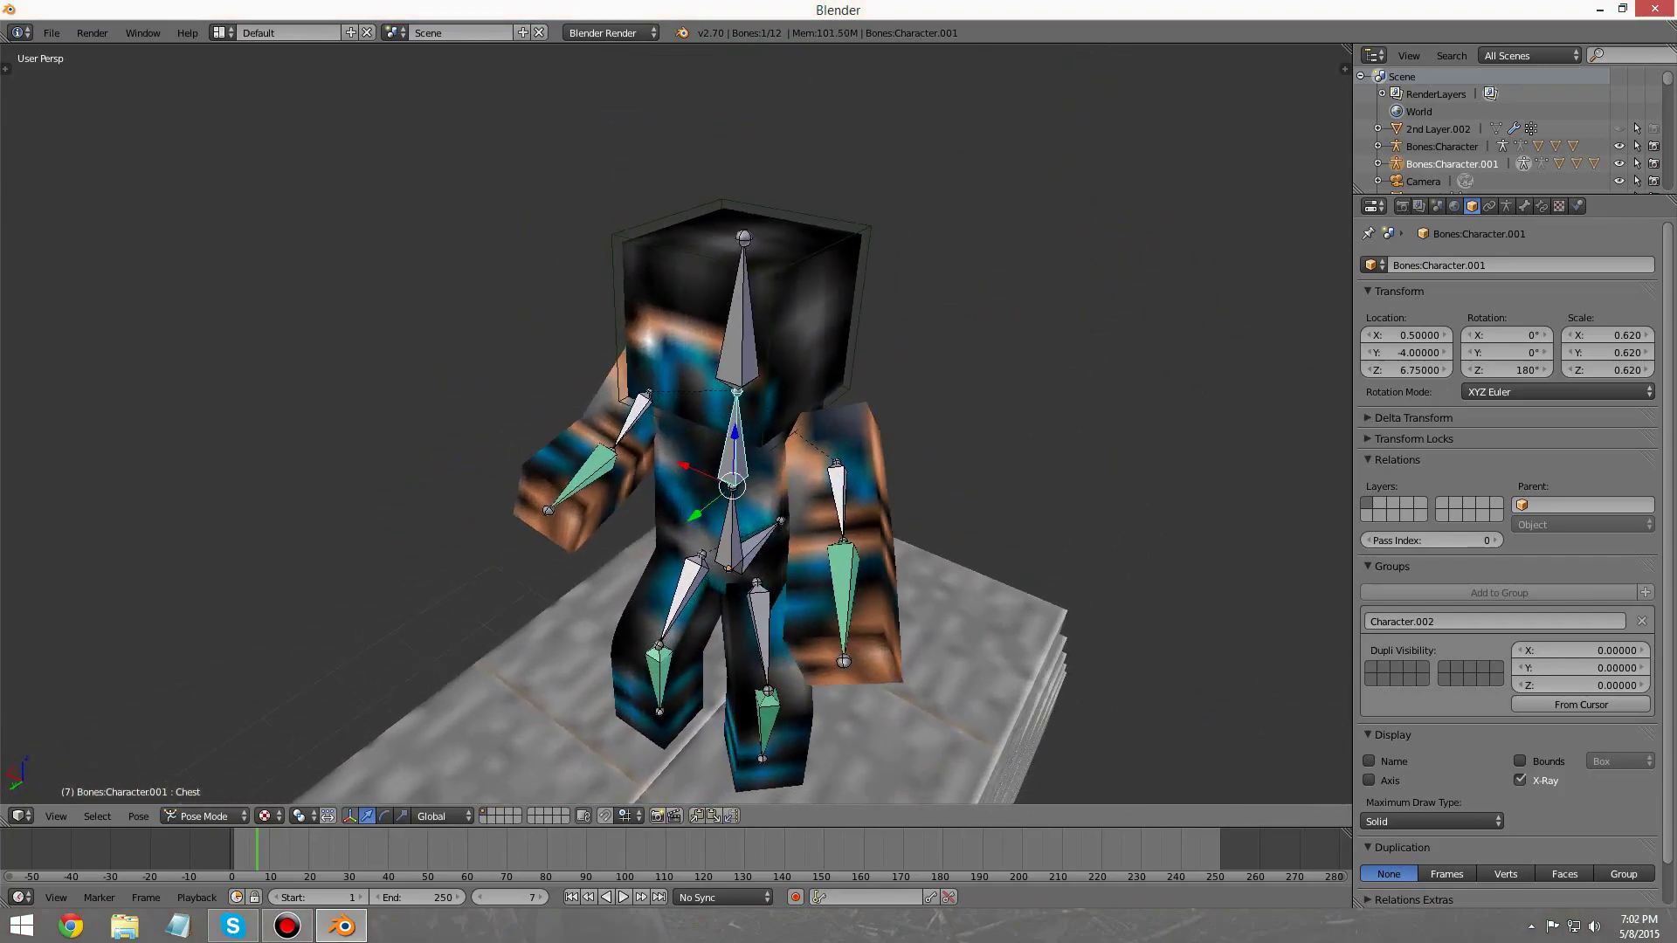
Step: Select all bones of Sub-Zero's rig
{"action": "right_click", "coordinate": [760, 627]}
{"action": "right_click", "coordinate": [683, 603]}
{"action": "key", "text": "a"}
{"action": "key", "text": "a"}
{"action": "middle_click_drag", "start_coordinate": [686, 559], "coordinate": [782, 501]}
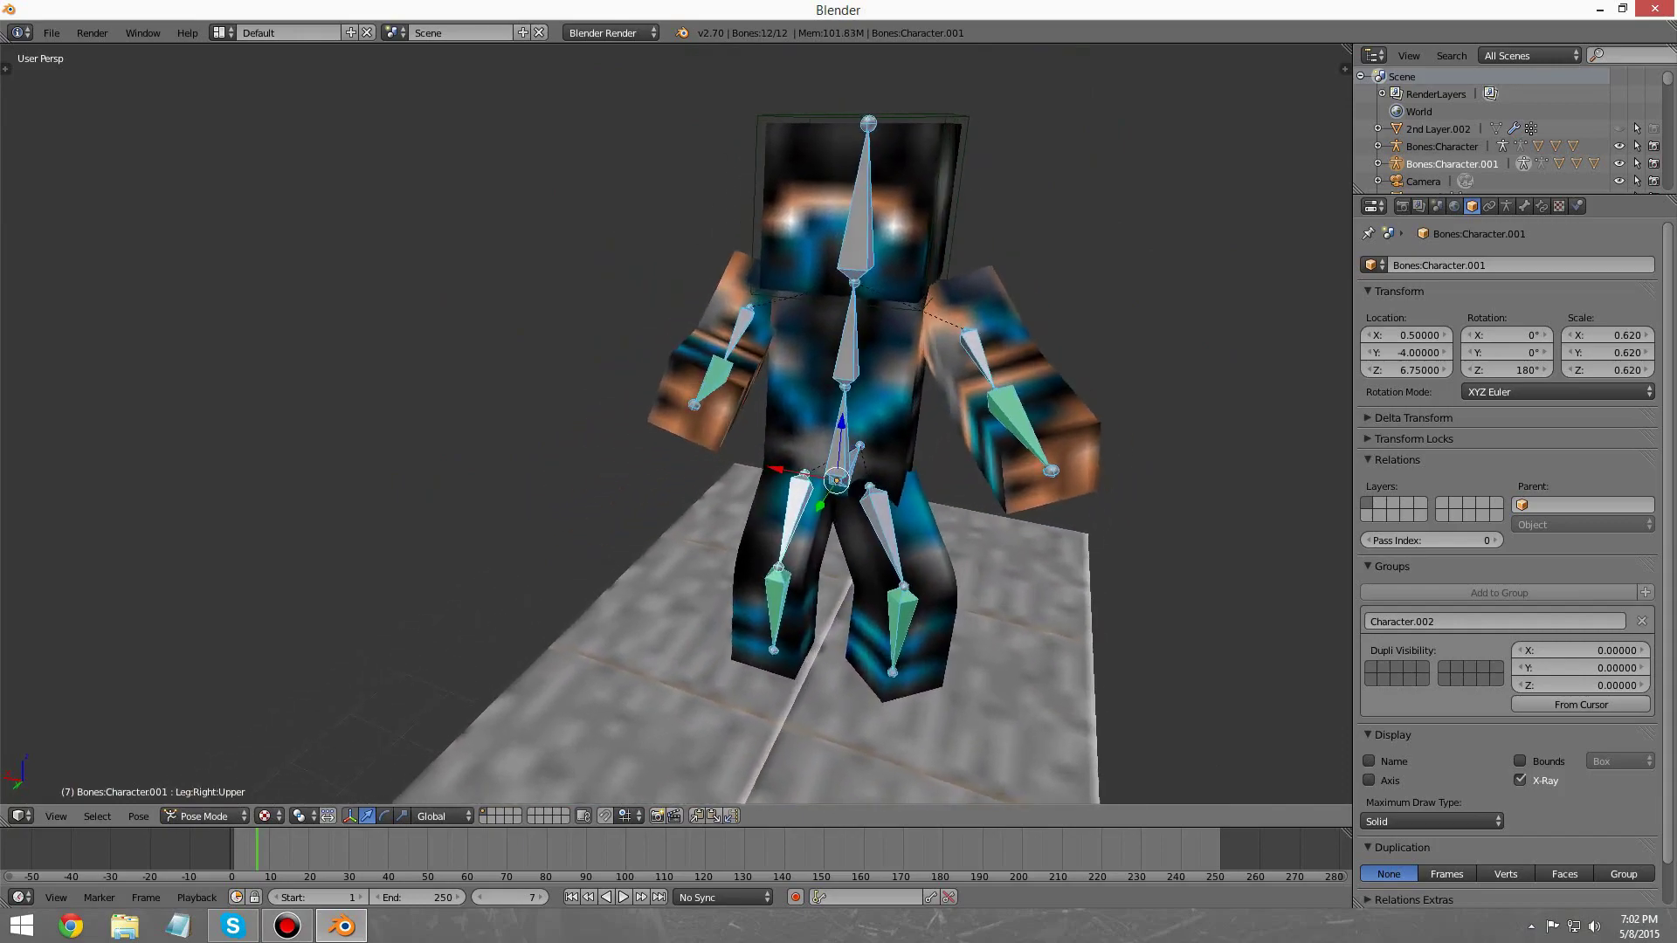
Step: Try inserting a LocRotScale keyframe for all of Sub-Zero's bones at frame 7, and undo it
{"action": "key", "text": "i"}
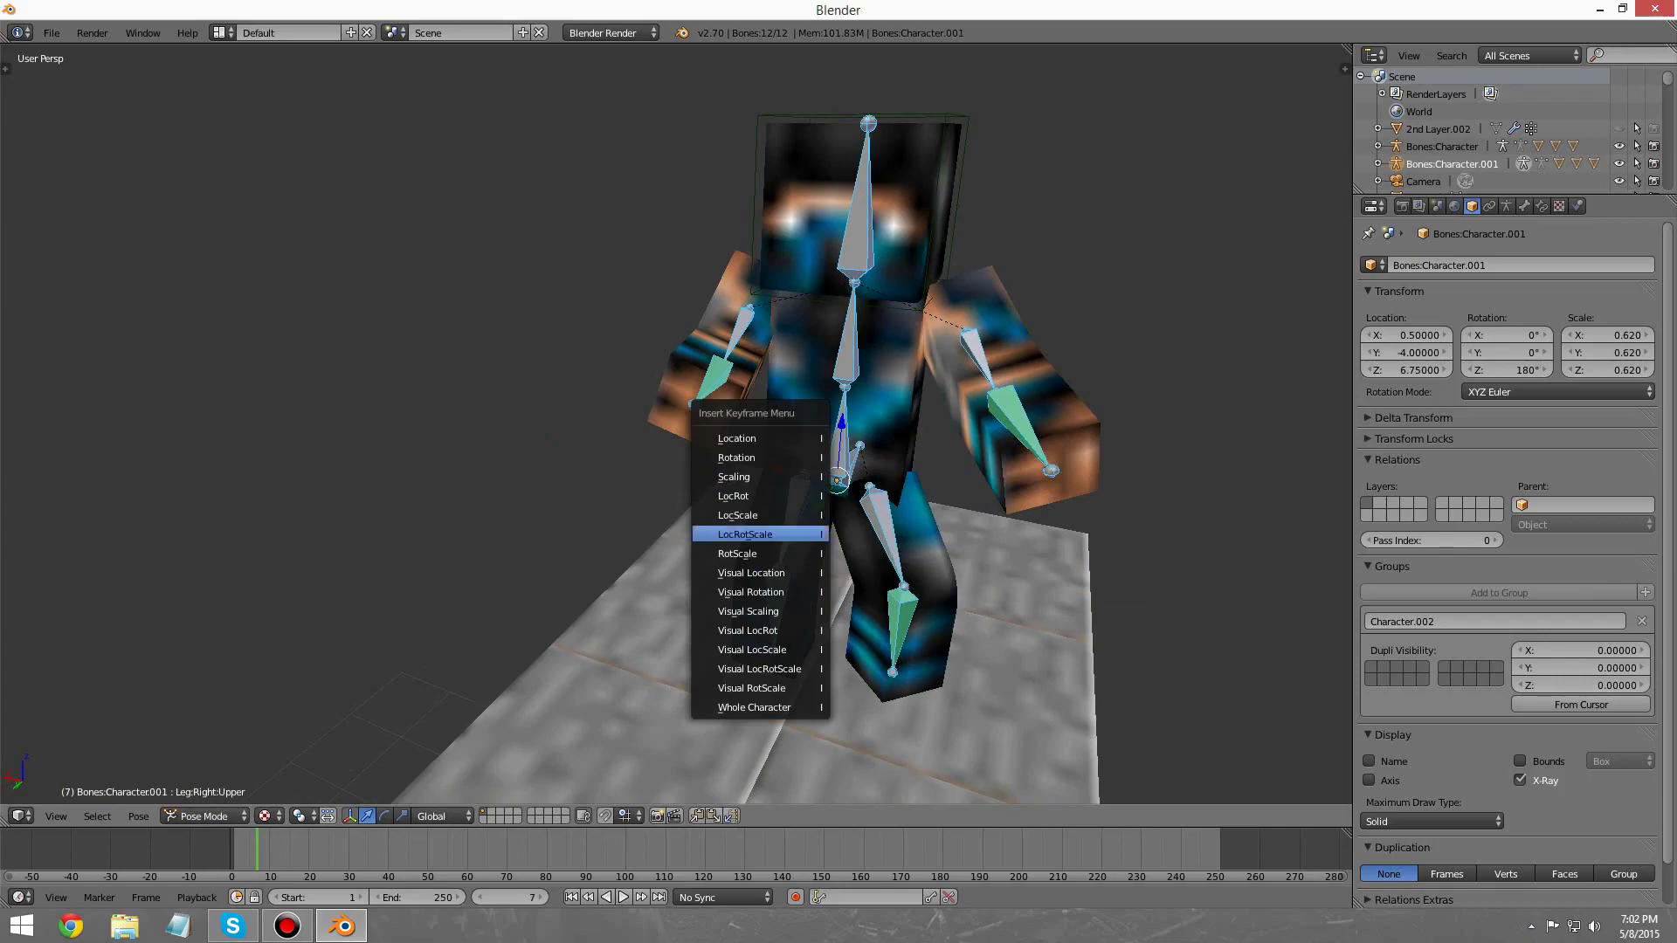
{"action": "key", "text": "Return"}
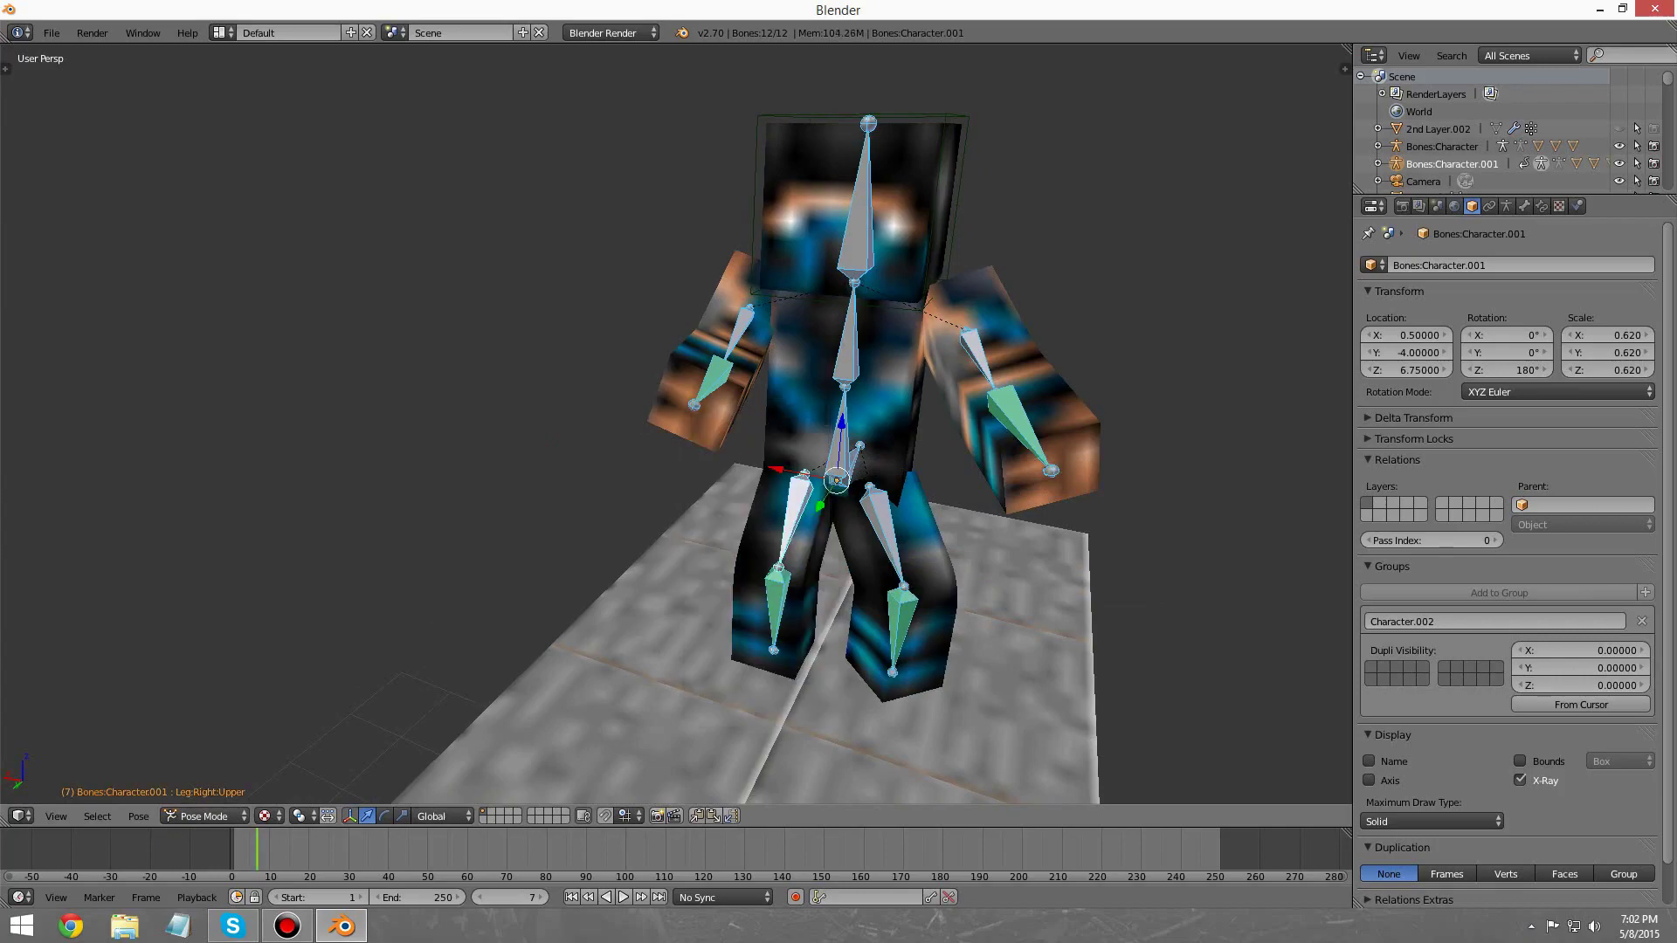
{"action": "mouse_move", "coordinate": [786, 437]}
{"action": "middle_mouse_down"}
{"action": "mouse_move", "coordinate": [730, 446]}
{"action": "mouse_move", "coordinate": [770, 443]}
{"action": "middle_mouse_up"}
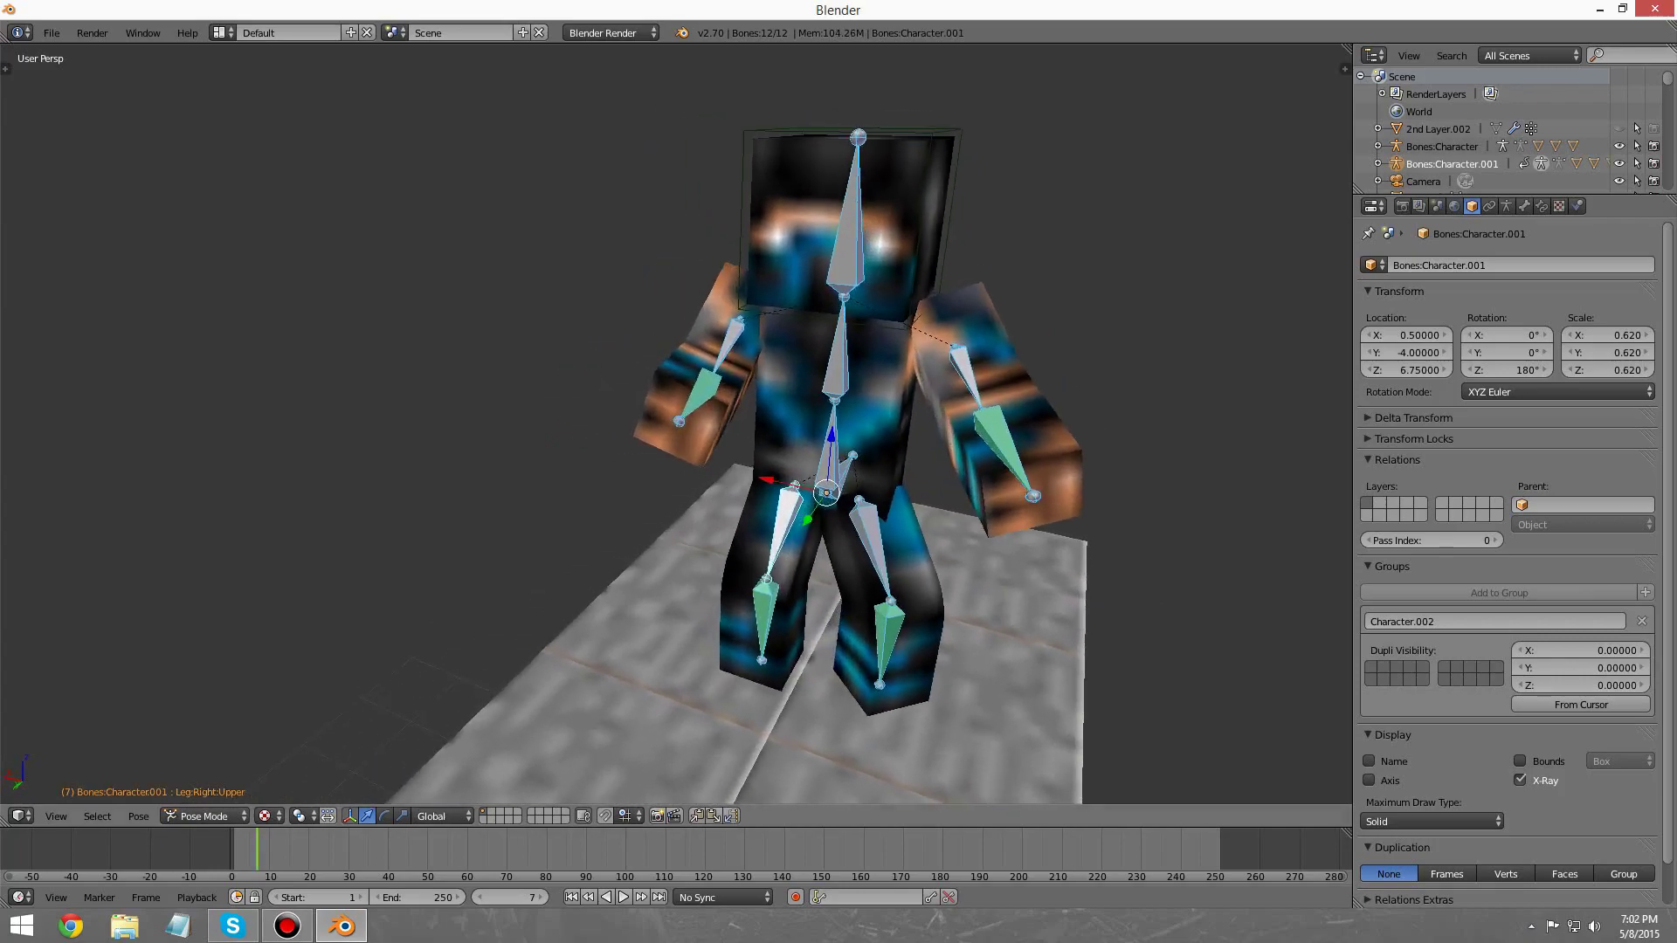
{"action": "key", "text": "ctrl+z"}
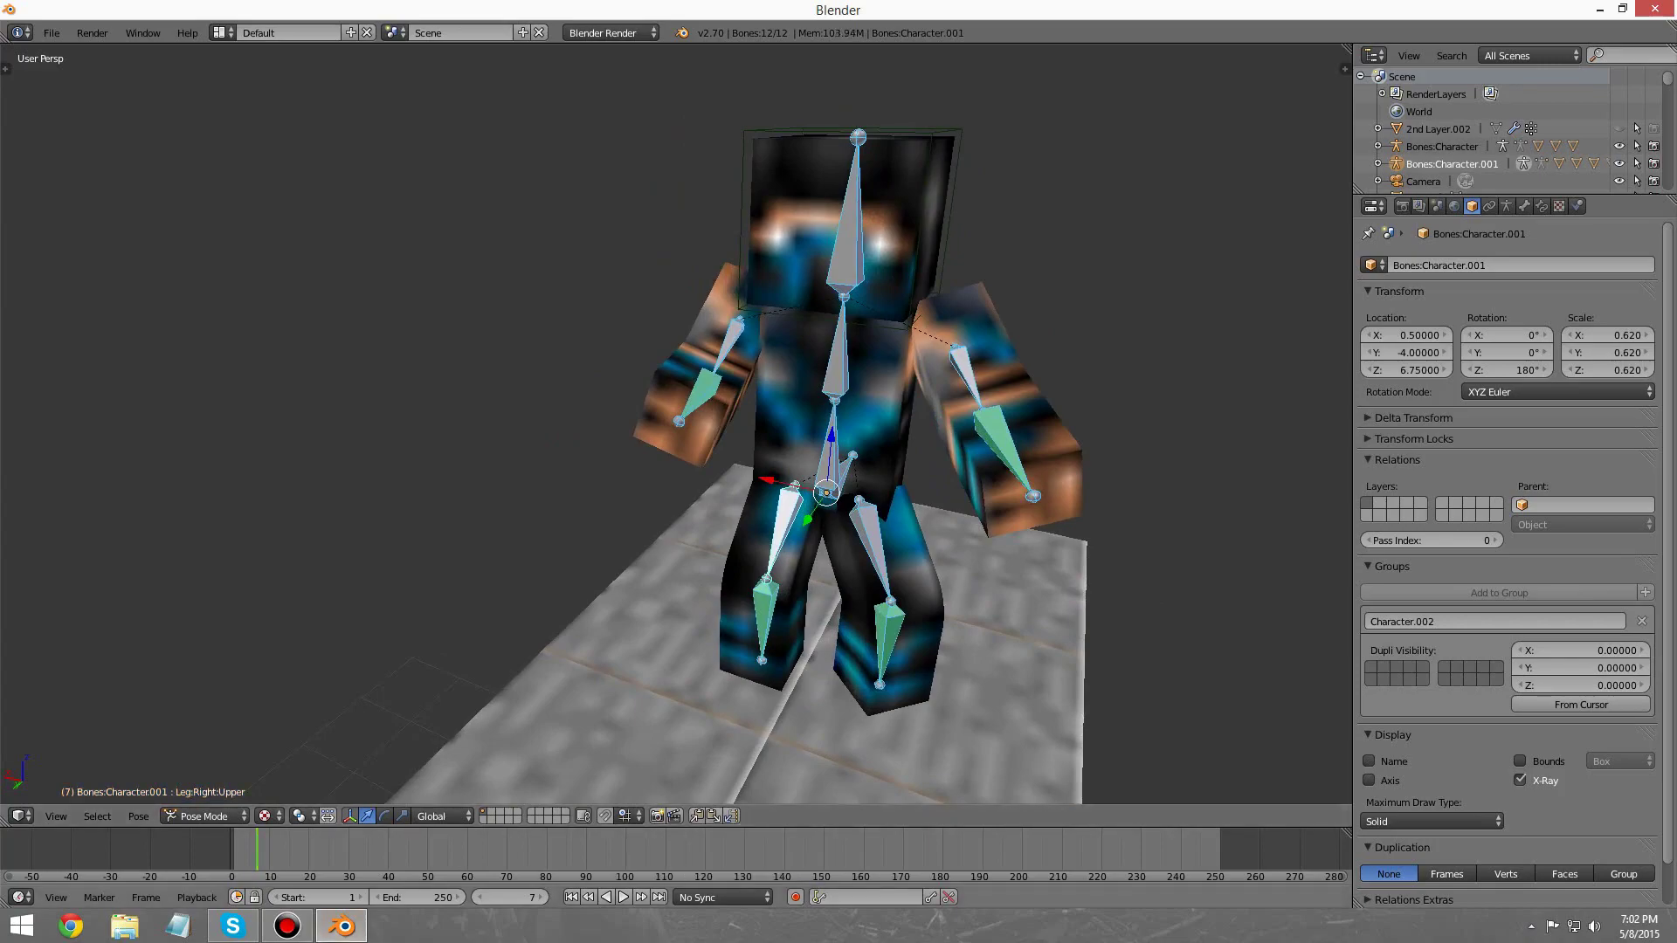
Step: Insert a LocRotScale keyframe on all the blue character's bones at frame 1
{"action": "key", "text": "shift+Left"}
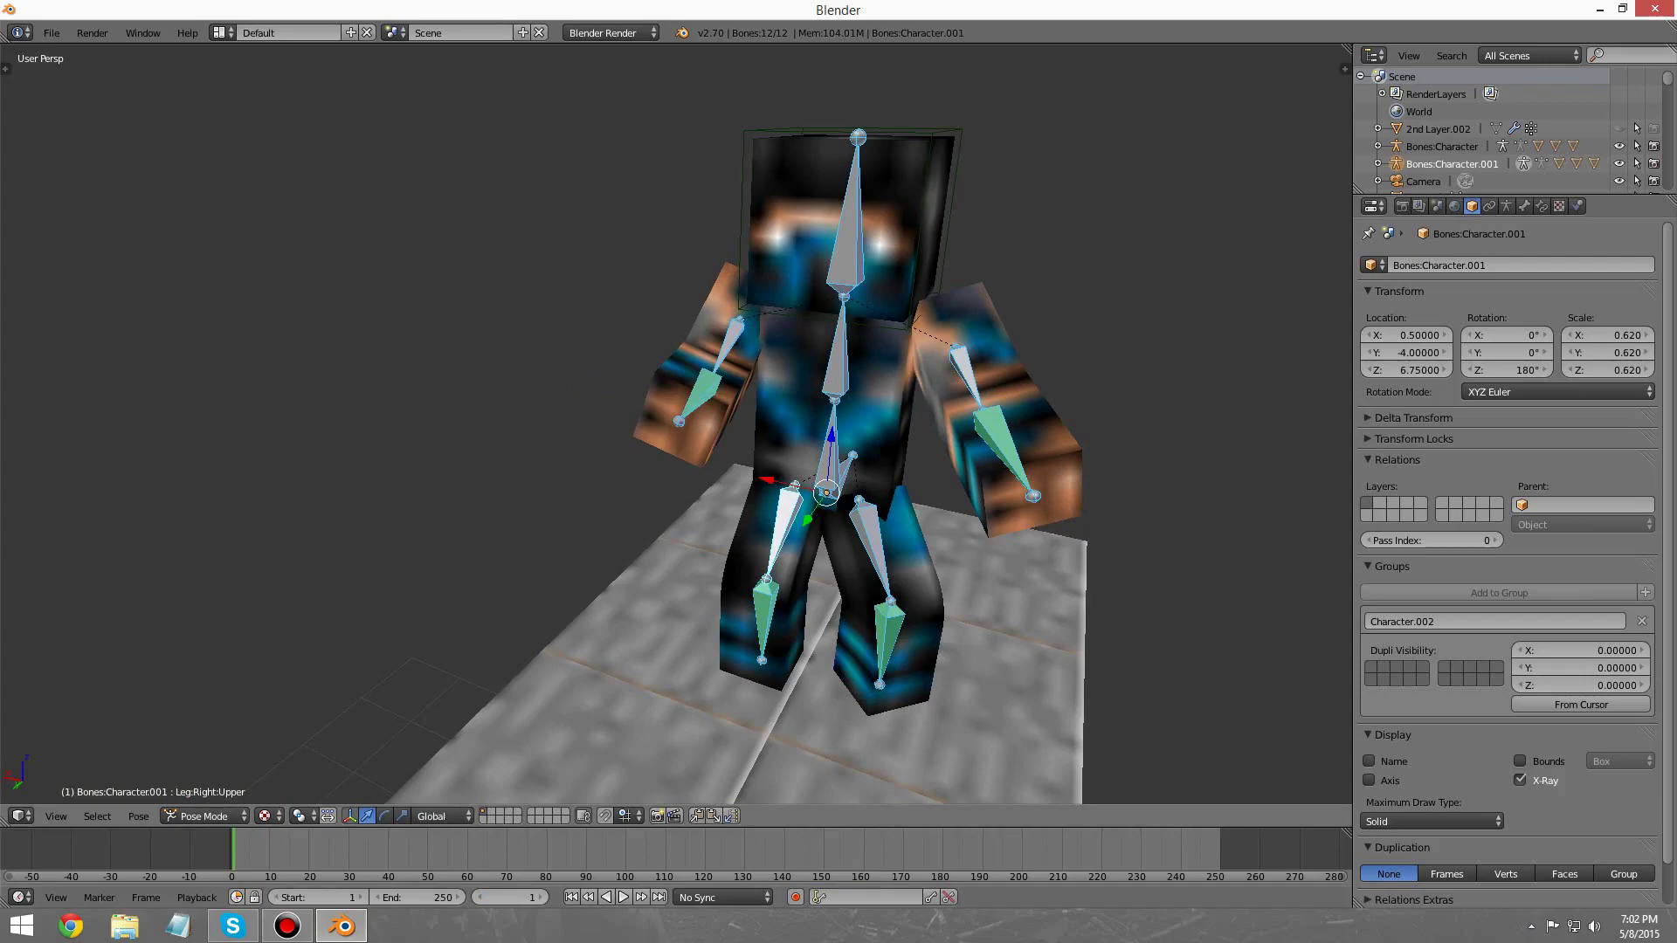
{"action": "key", "text": "i"}
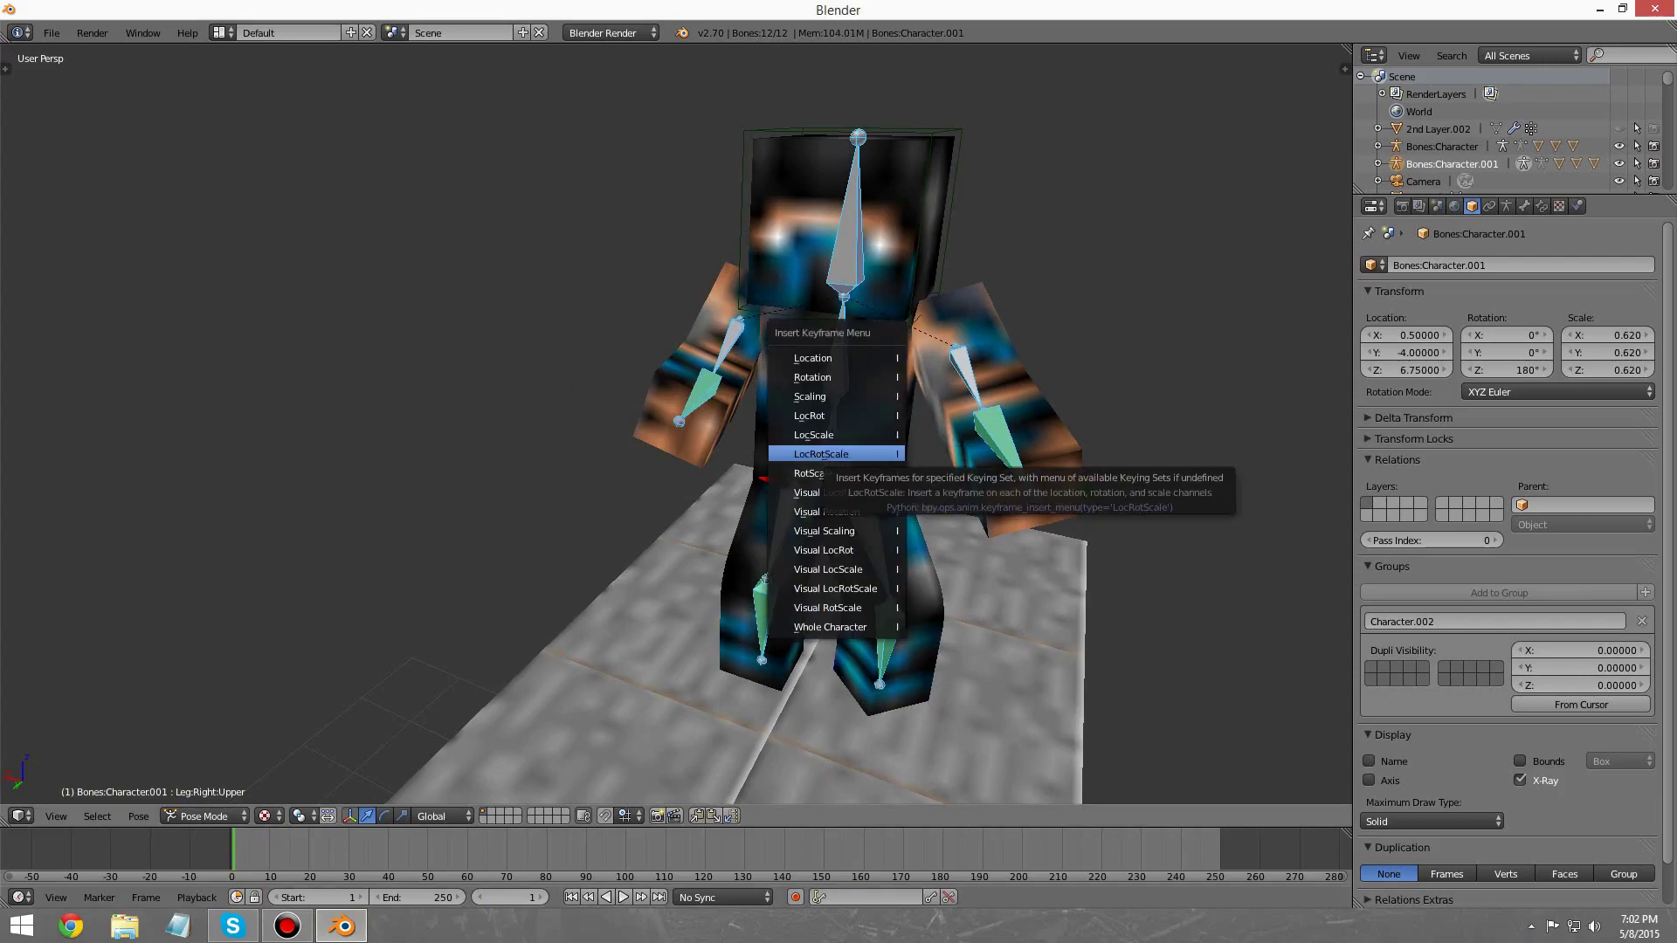
{"action": "left_click", "coordinate": [826, 452]}
{"action": "middle_click_drag", "start_coordinate": [786, 472], "coordinate": [852, 468]}
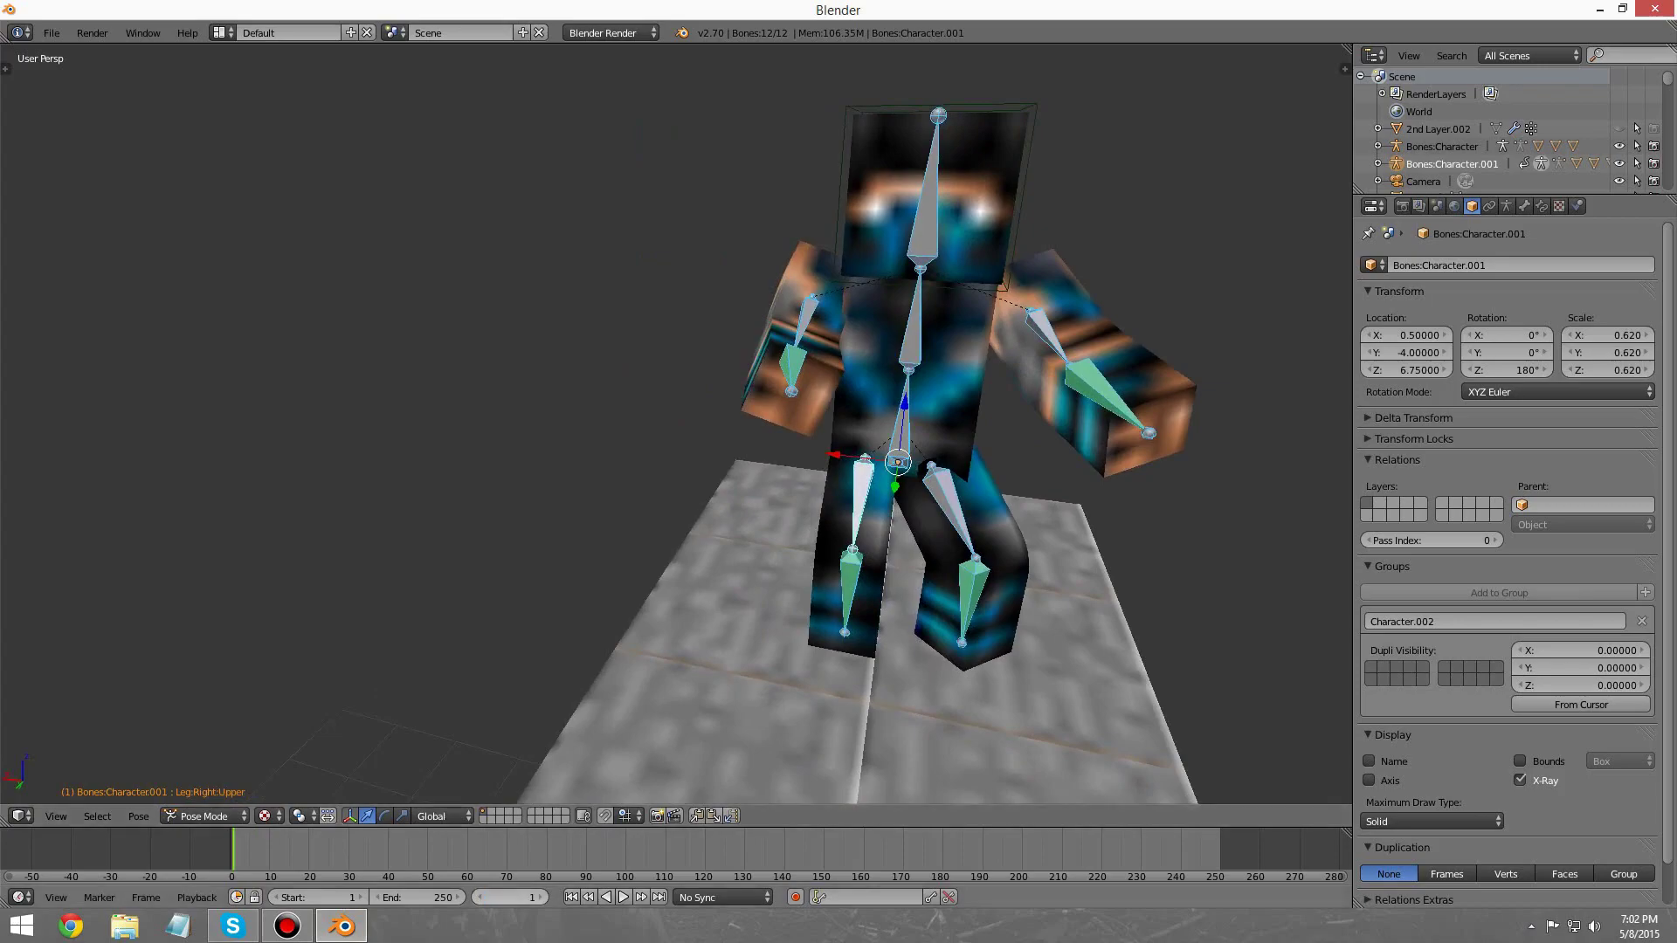
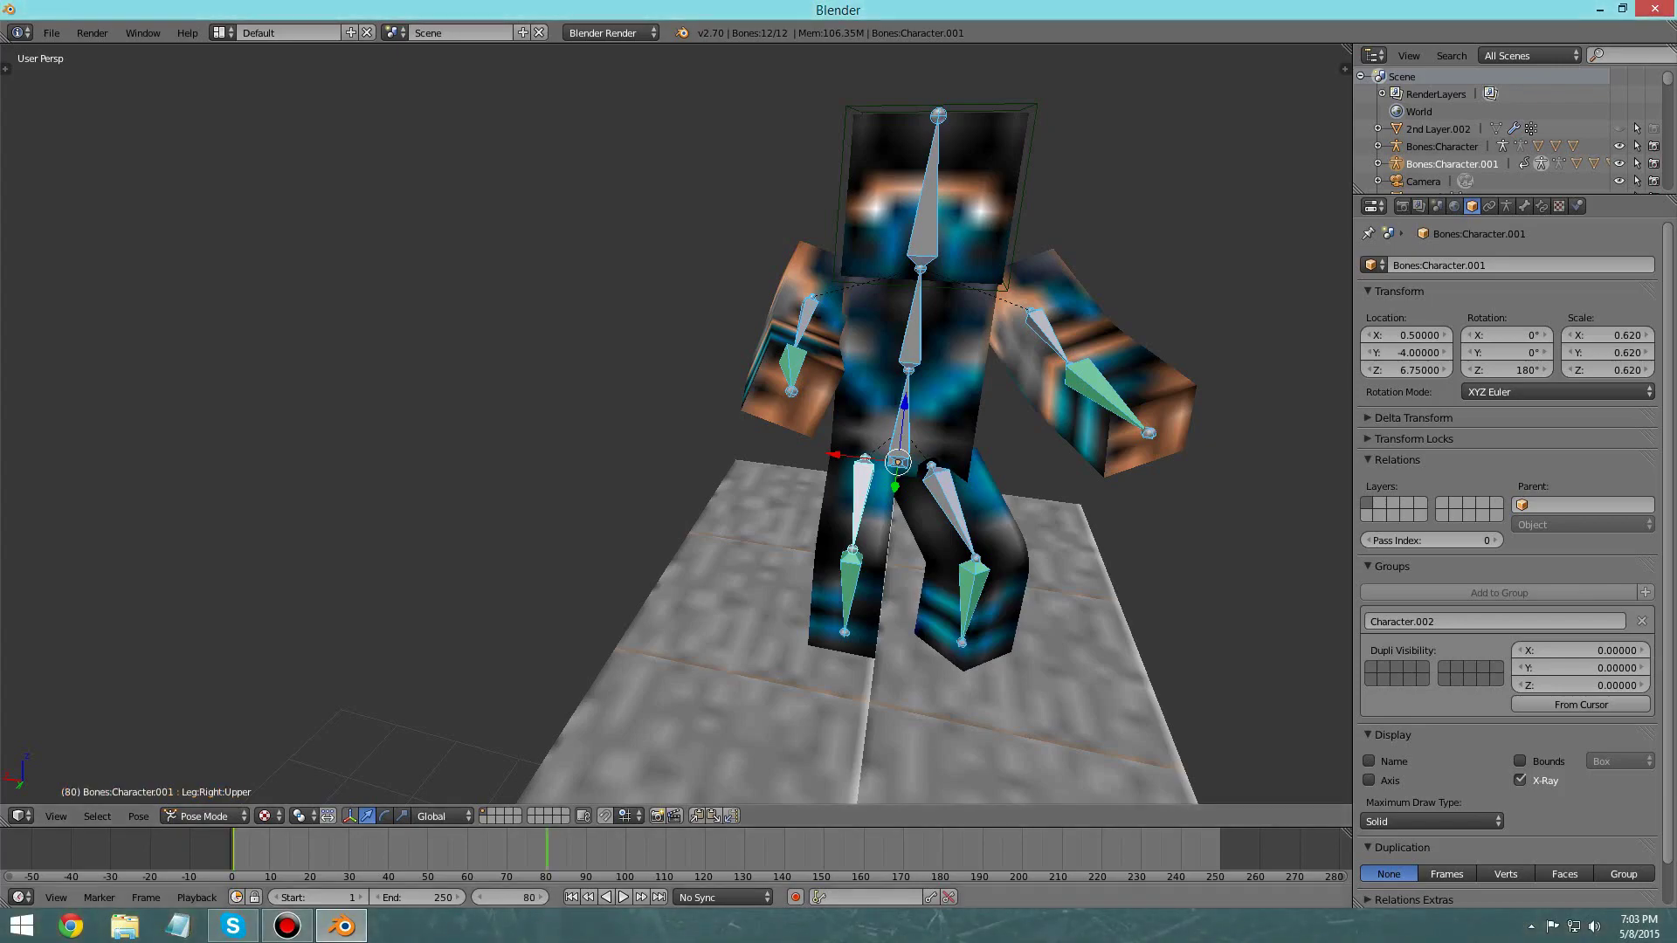
Step: Try to move the blue character's bones along the bridge at frame 80, and undo the move
{"action": "key", "text": "Up"}
{"action": "middle_click_drag", "start_coordinate": [769, 428], "coordinate": [637, 446]}
{"action": "scroll", "coordinate": [637, 446], "scroll_direction": "down", "scroll_amount": 3}
{"action": "left_click_drag", "start_coordinate": [599, 474], "coordinate": [101, 643]}
{"action": "scroll", "coordinate": [647, 437], "scroll_direction": "down", "scroll_amount": 3}
{"action": "middle_click_drag", "start_coordinate": [646, 437], "coordinate": [559, 428]}
{"action": "middle_click_drag", "start_coordinate": [350, 419], "coordinate": [787, 428], "text": "shift"}
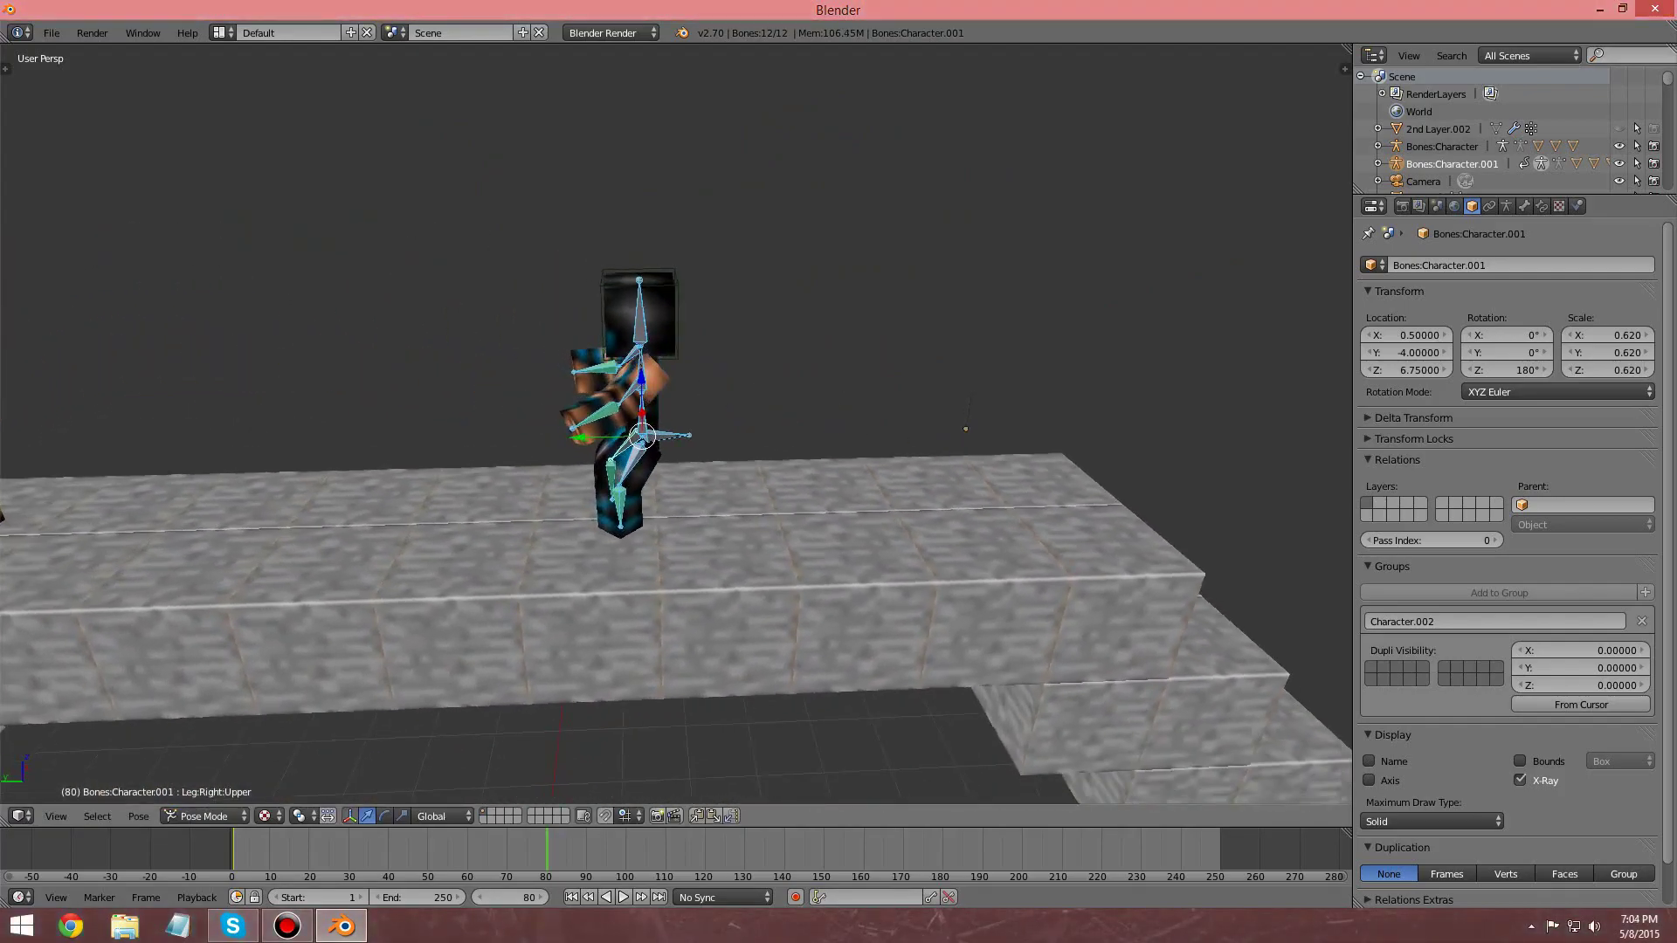
{"action": "key", "text": "ctrl+z"}
Step: Switch to Object Mode and move the blue character's armature along Y to about -0.085 at frame 80
{"action": "left_click", "coordinate": [205, 816]}
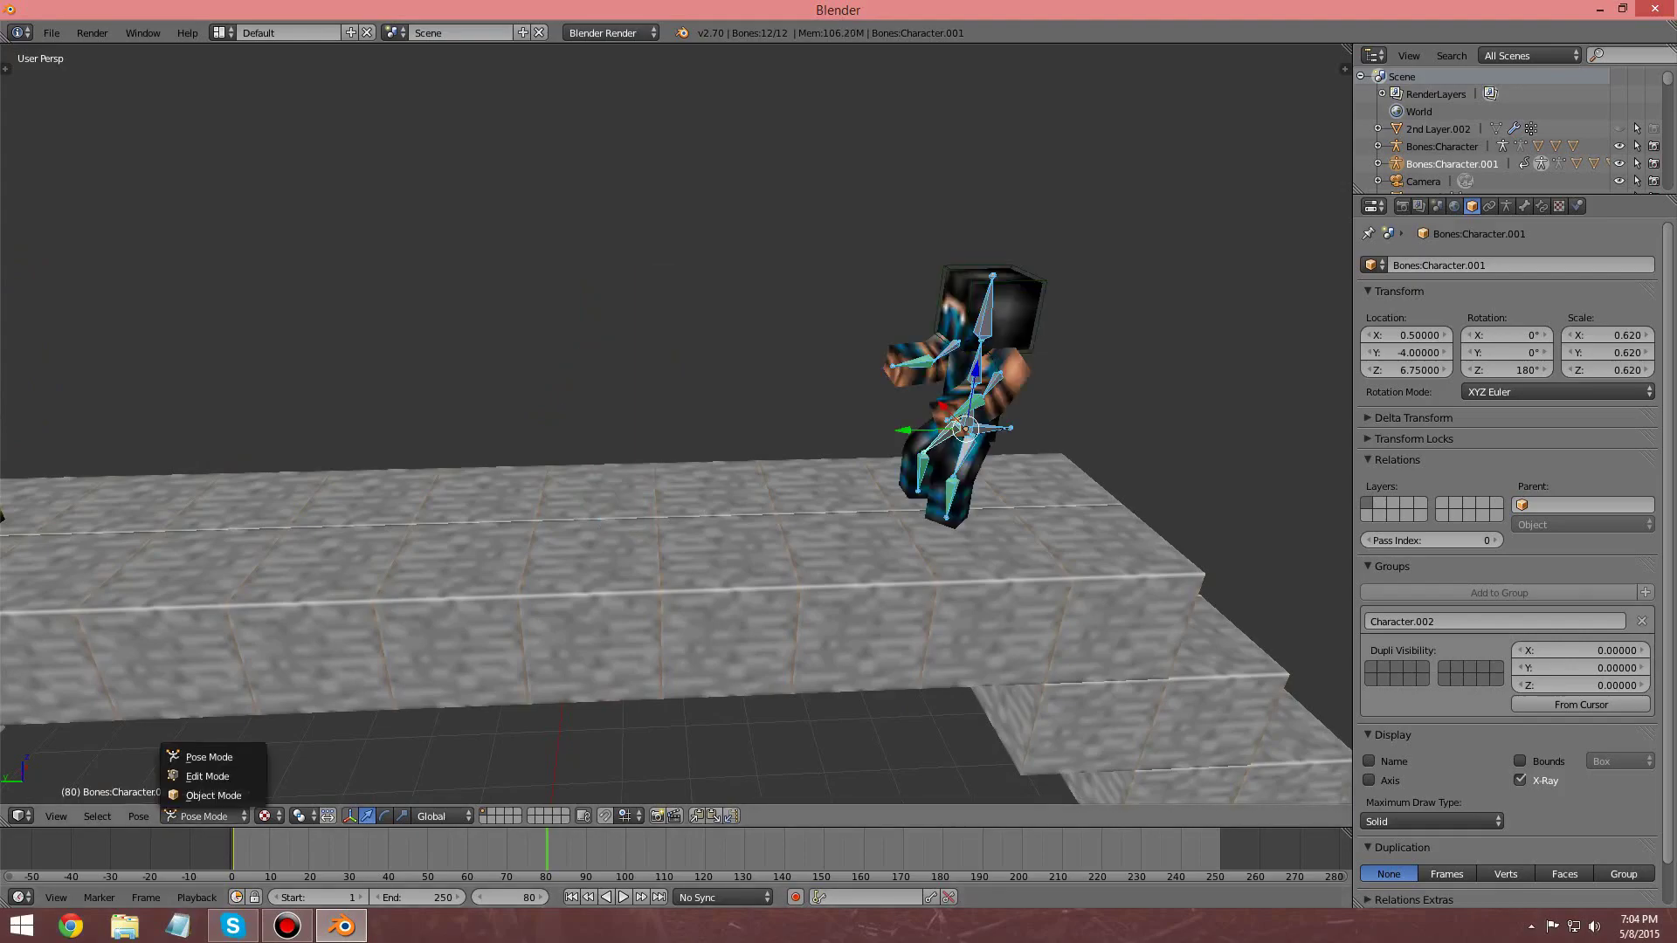
{"action": "left_click", "coordinate": [210, 753]}
{"action": "left_click_drag", "start_coordinate": [906, 430], "coordinate": [412, 441]}
{"action": "middle_click_drag", "start_coordinate": [413, 441], "coordinate": [463, 447]}
Step: Return the blue character to Pose Mode and insert a keyframe on all its bones at frame 80
{"action": "left_click", "coordinate": [252, 816]}
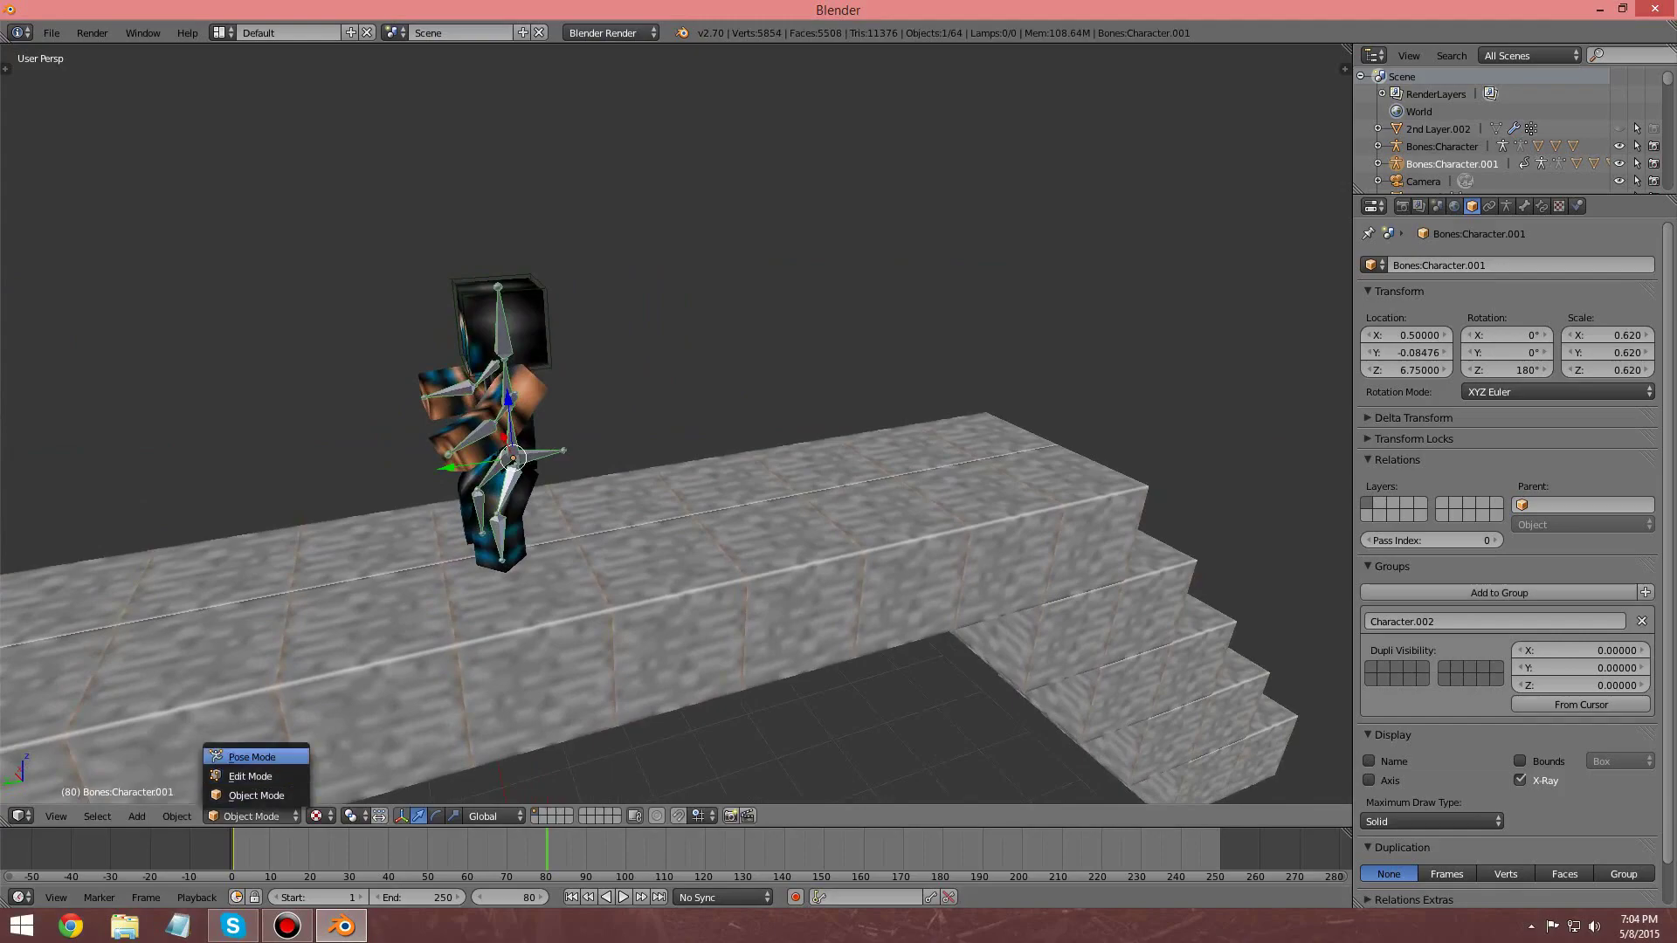
{"action": "left_click", "coordinate": [248, 757]}
{"action": "mouse_move", "coordinate": [284, 517]}
{"action": "middle_mouse_down"}
{"action": "mouse_move", "coordinate": [316, 531]}
{"action": "mouse_move", "coordinate": [281, 526]}
{"action": "middle_mouse_up"}
{"action": "key", "text": "i"}
{"action": "left_click", "coordinate": [317, 532]}
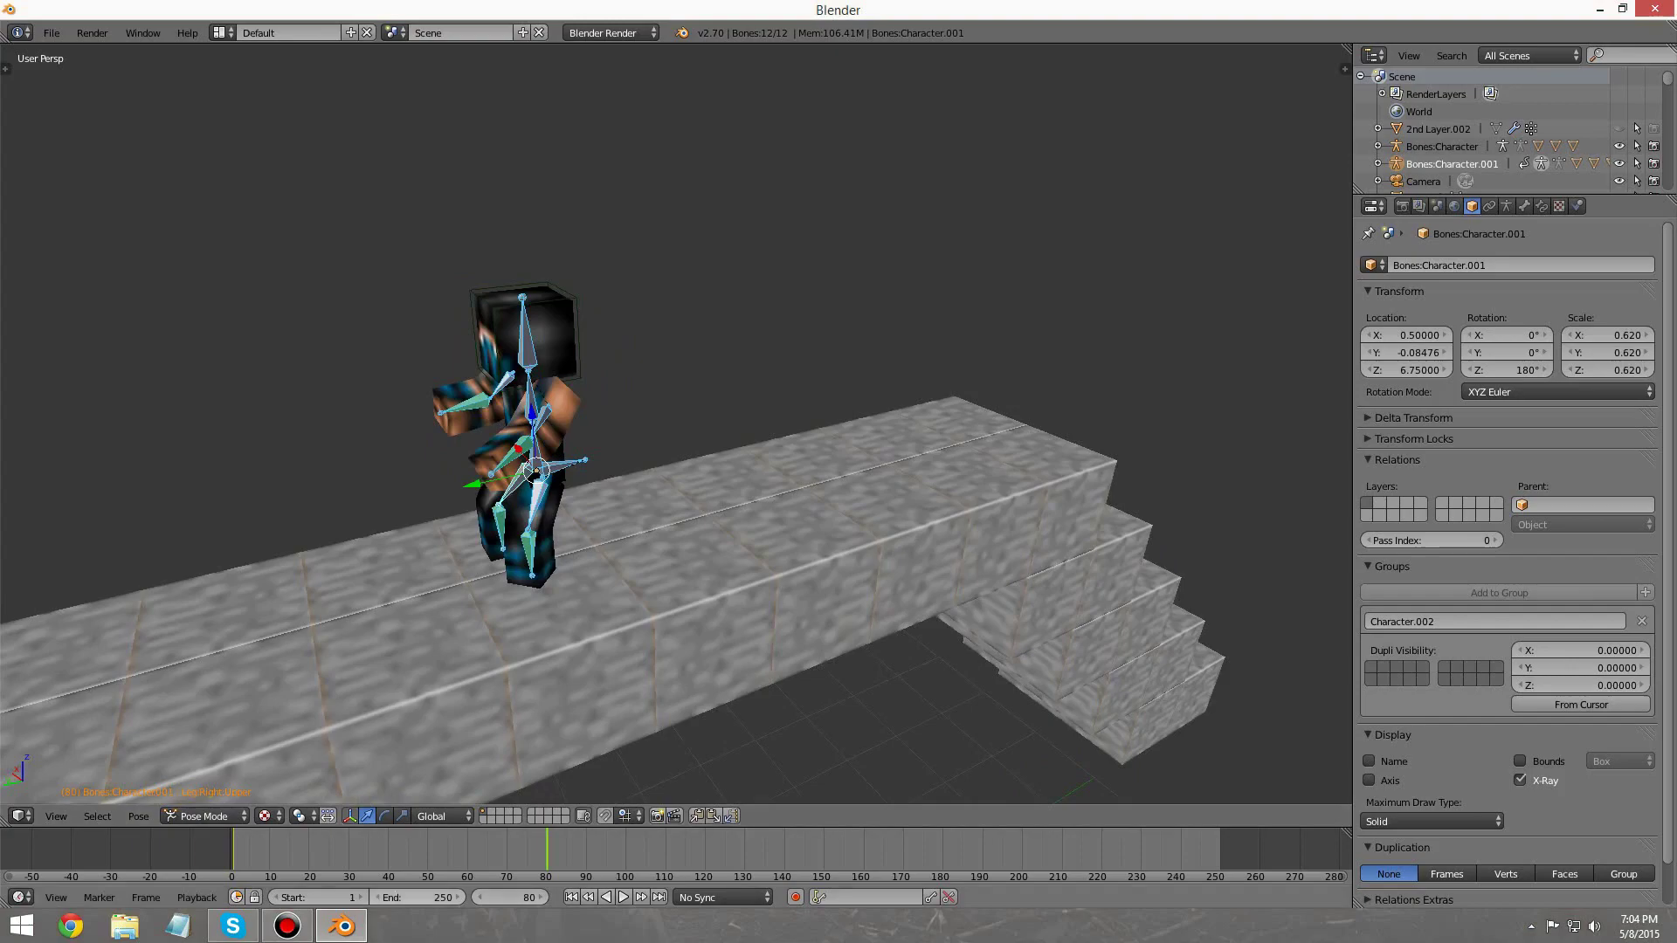
Step: Play the animation from frame 1 to check the blue character's movement, and return to frame 1
{"action": "left_click", "coordinate": [510, 898]}
{"action": "type", "text": "=1"}
{"action": "key", "text": "Return"}
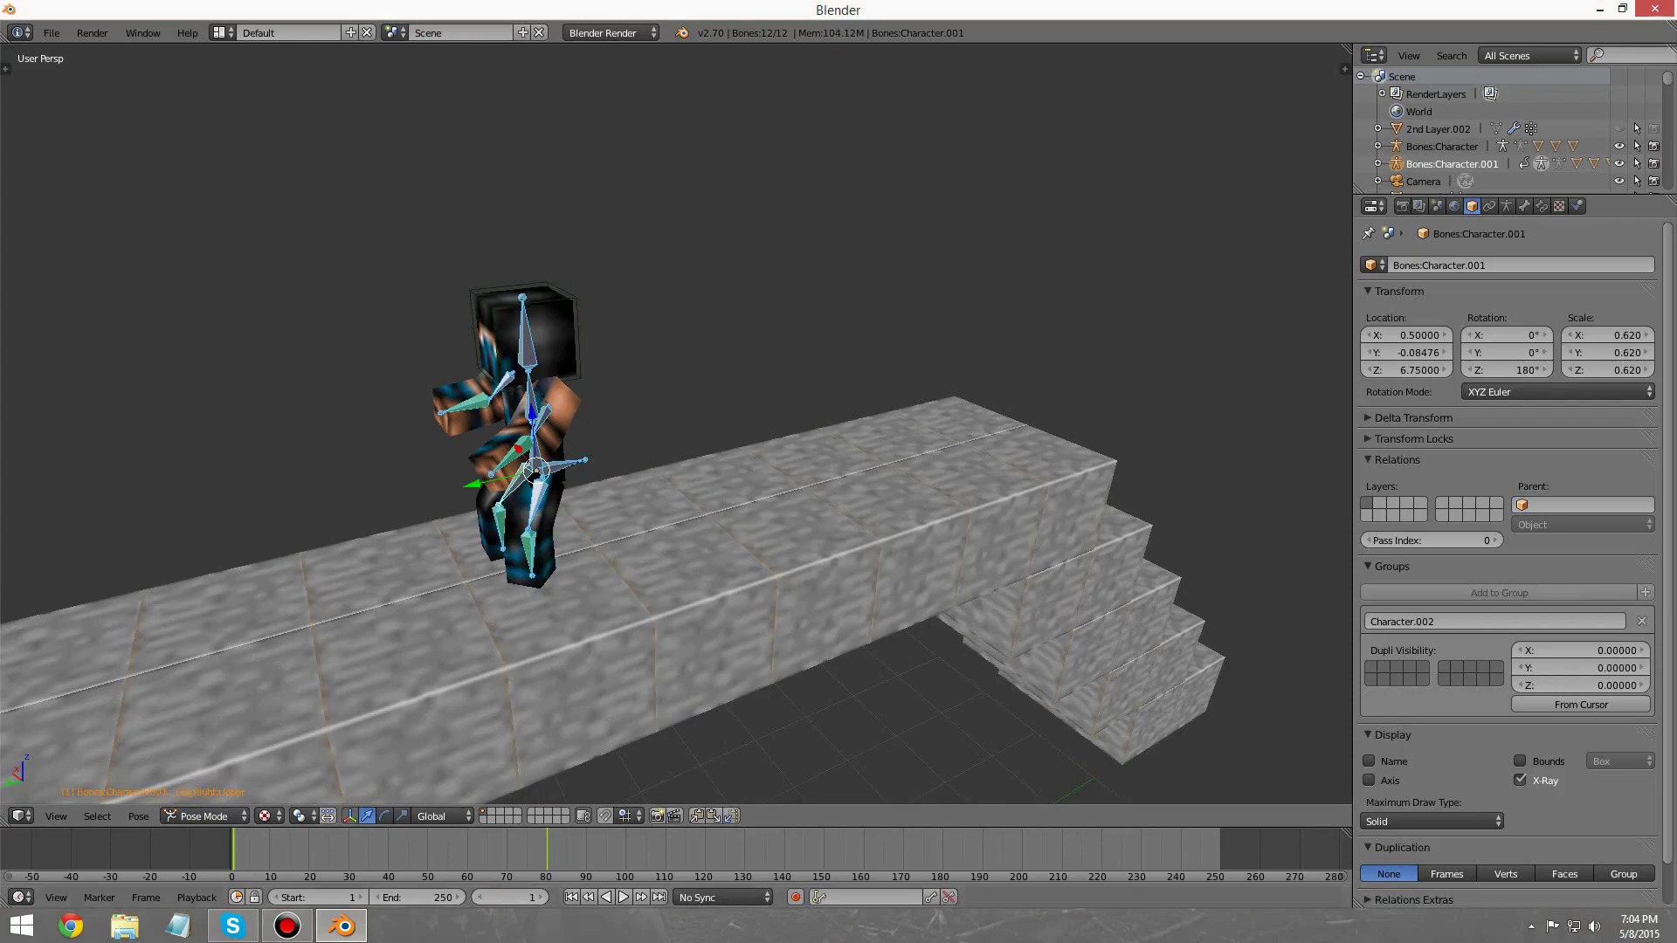
{"action": "key", "text": "alt+a"}
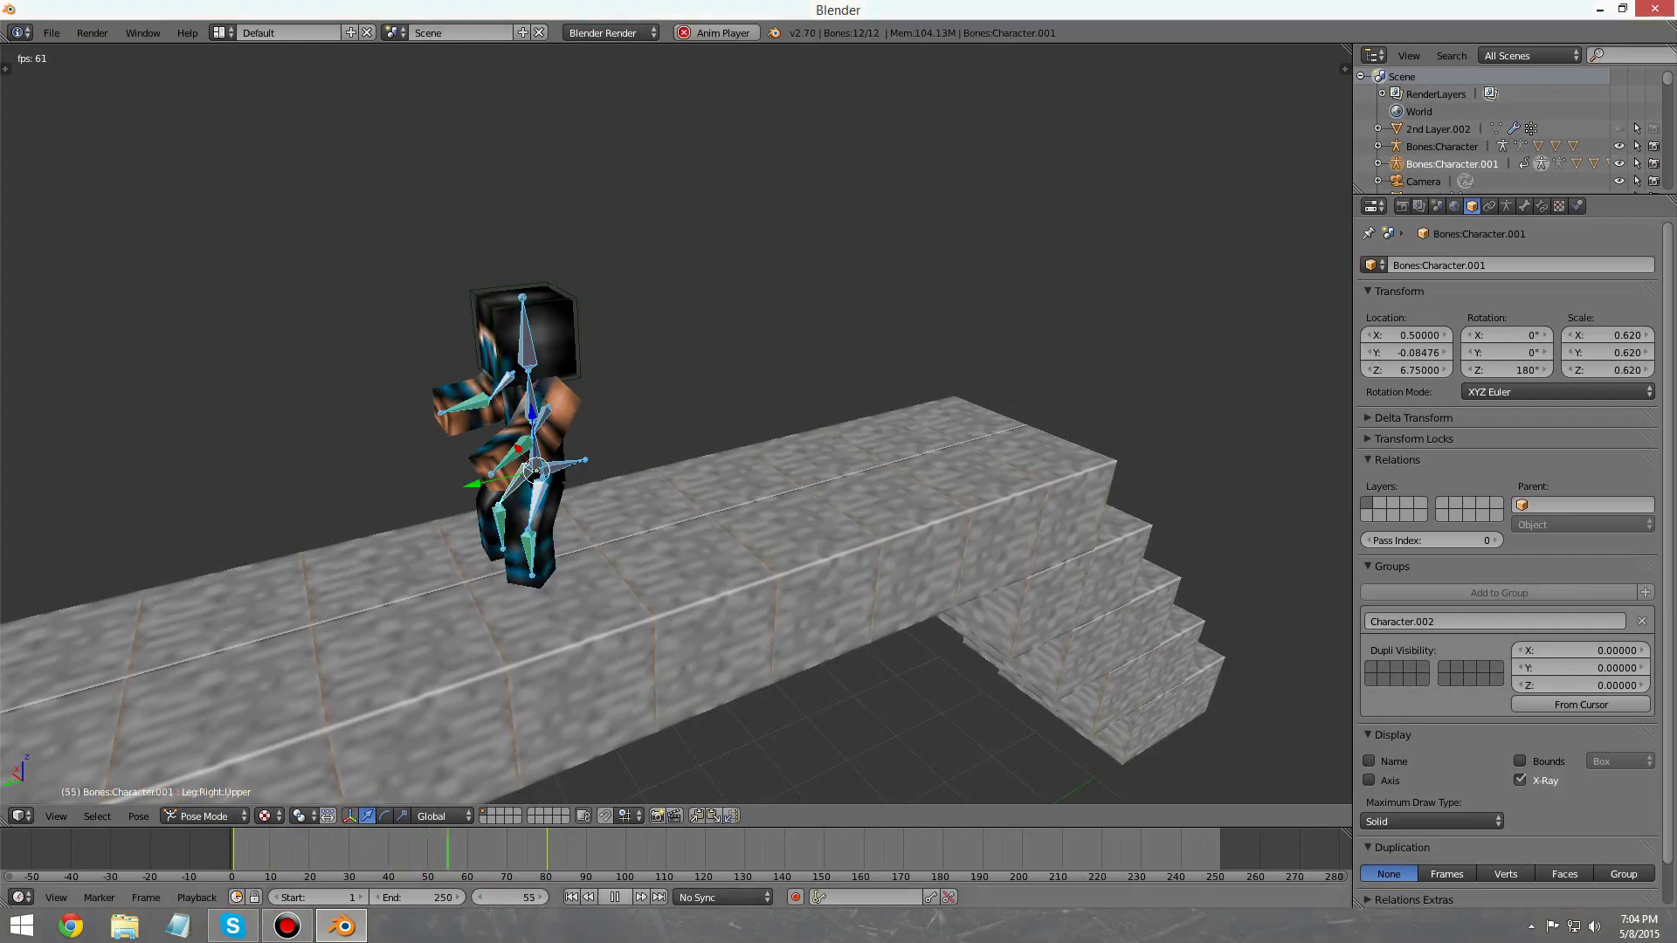
{"action": "key", "text": "alt+a"}
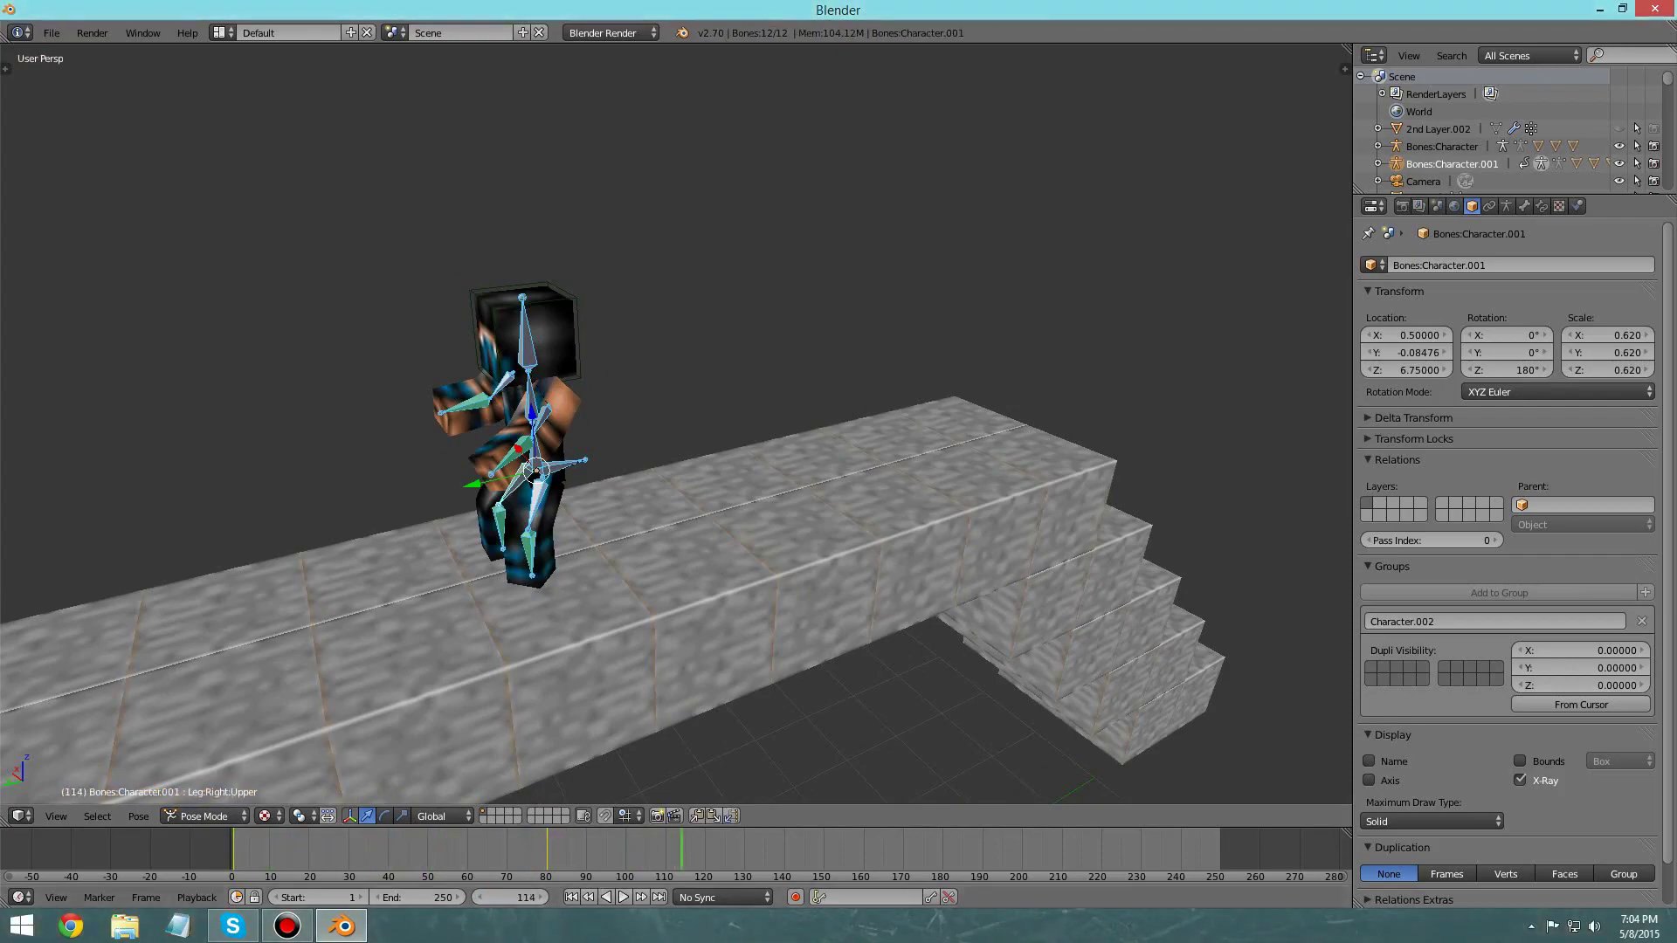
{"action": "key", "text": "Escape"}
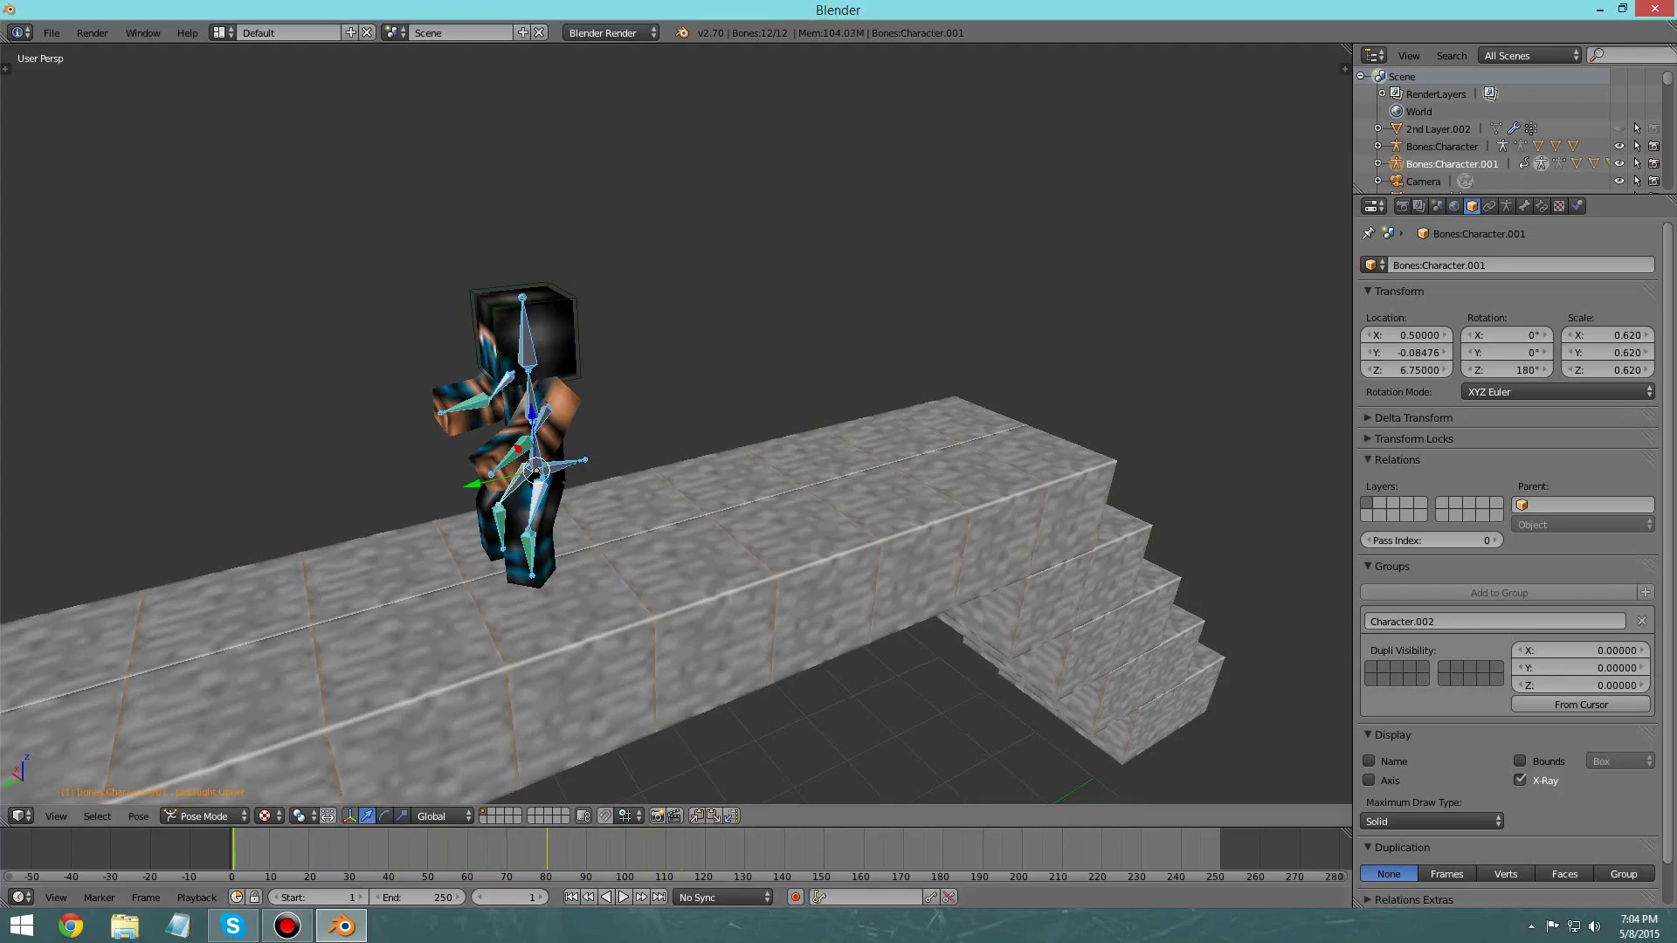
Step: Switch to Object Mode and move the blue character's armature back along Y to about -4.51
{"action": "left_click", "coordinate": [204, 816]}
{"action": "left_click", "coordinate": [218, 798]}
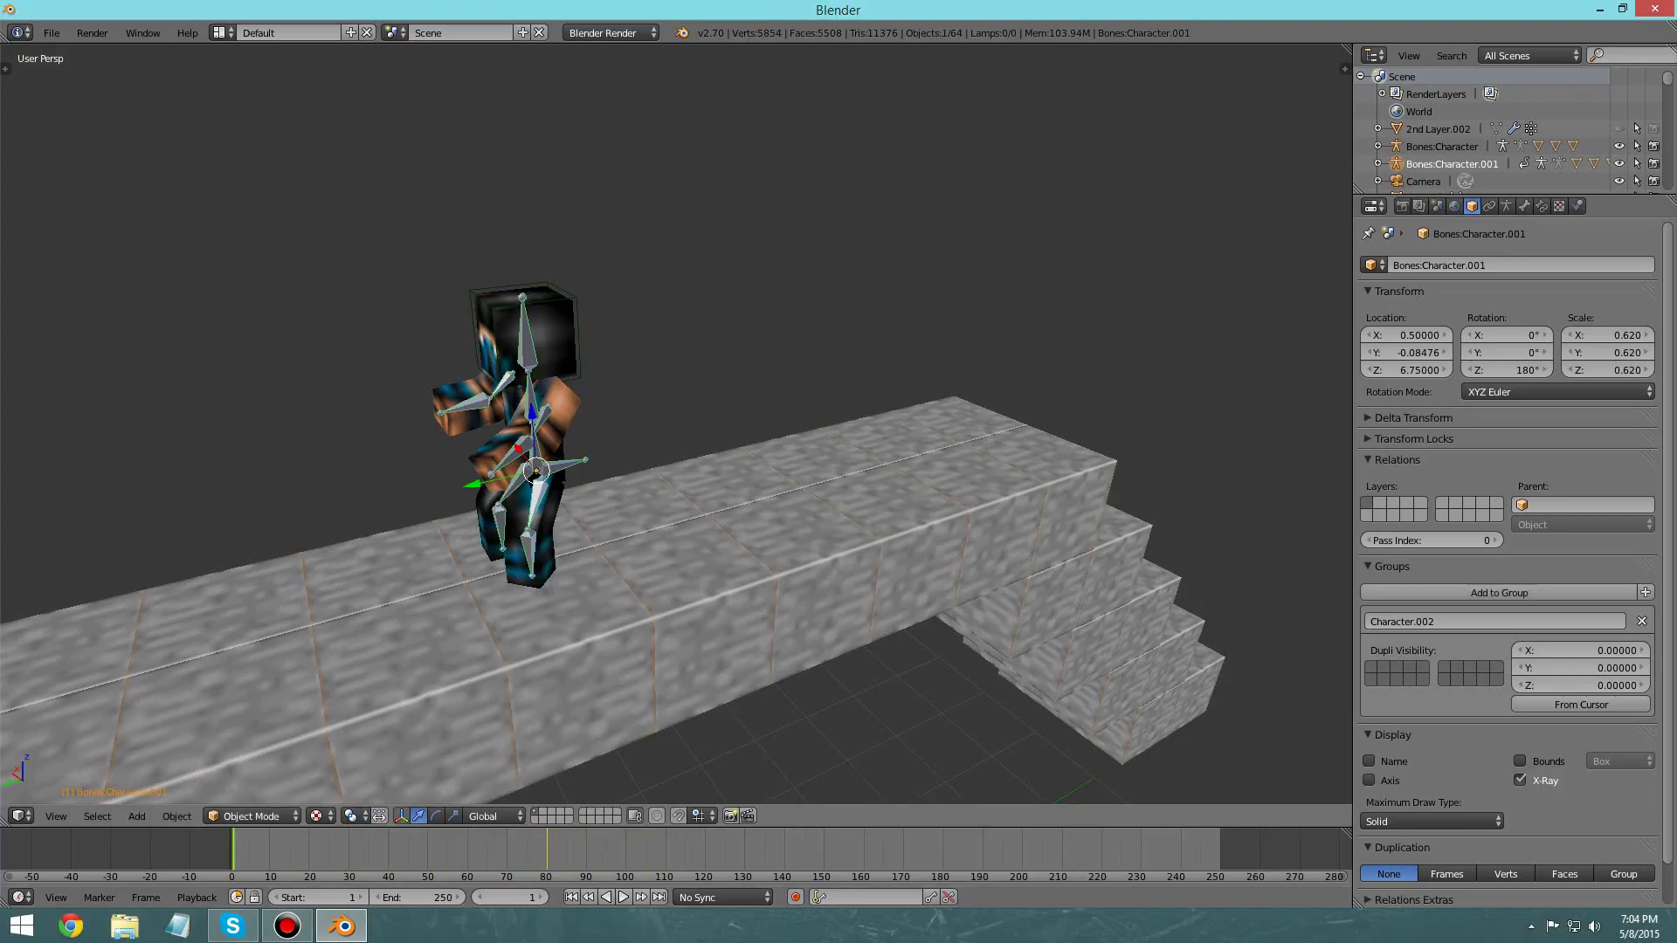
{"action": "key", "text": "g"}
{"action": "key", "text": "y"}
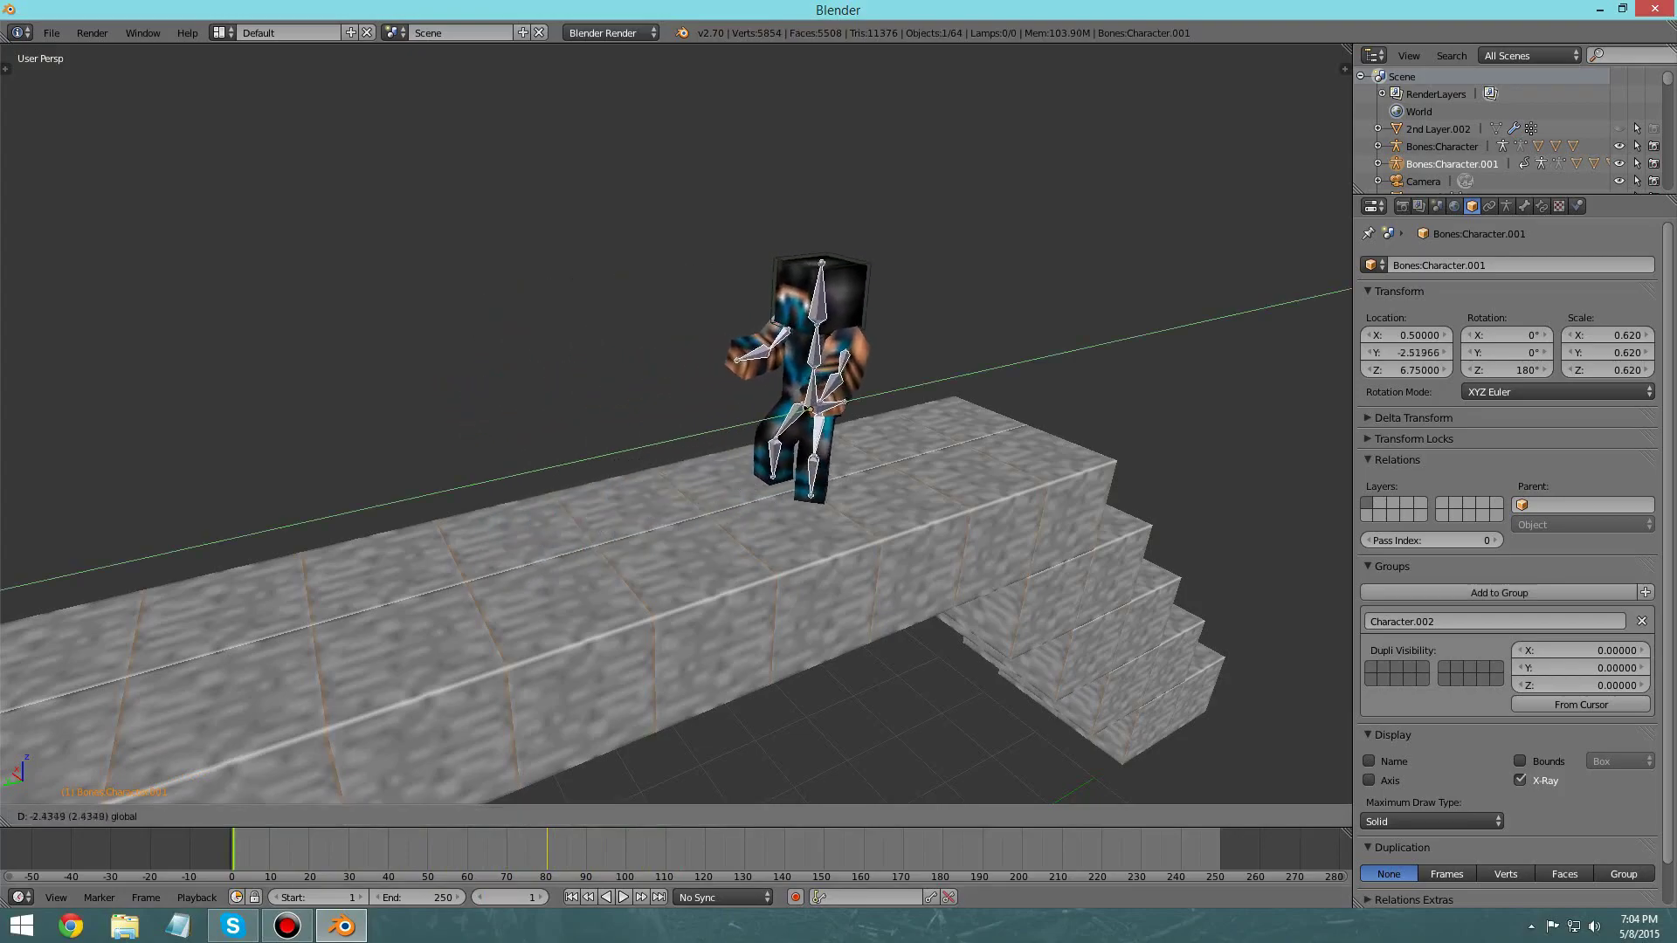
{"action": "left_click", "coordinate": [751, 489]}
{"action": "middle_click_drag", "start_coordinate": [751, 489], "coordinate": [563, 562]}
{"action": "mouse_move", "coordinate": [533, 402]}
{"action": "middle_mouse_down"}
{"action": "mouse_move", "coordinate": [472, 406]}
{"action": "mouse_move", "coordinate": [537, 411]}
{"action": "middle_mouse_up"}
{"action": "middle_click_drag", "start_coordinate": [537, 411], "coordinate": [393, 413], "text": "shift"}
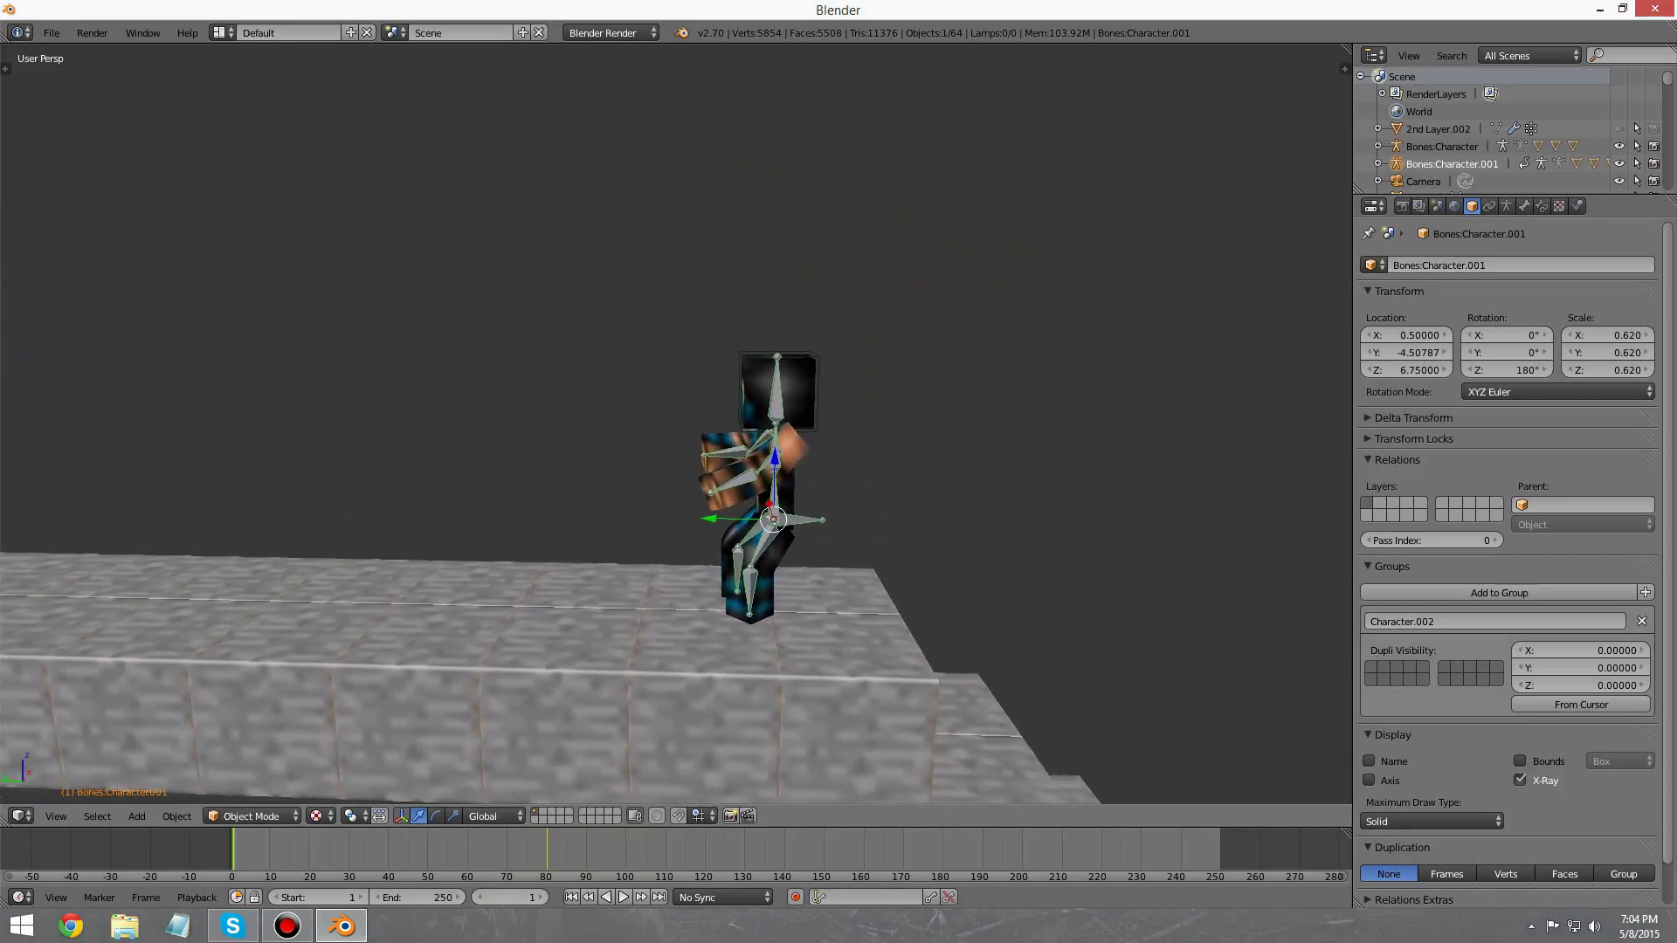
{"action": "scroll", "coordinate": [676, 423], "scroll_direction": "up", "scroll_amount": 3}
{"action": "key", "text": "a"}
{"action": "key", "text": "a"}
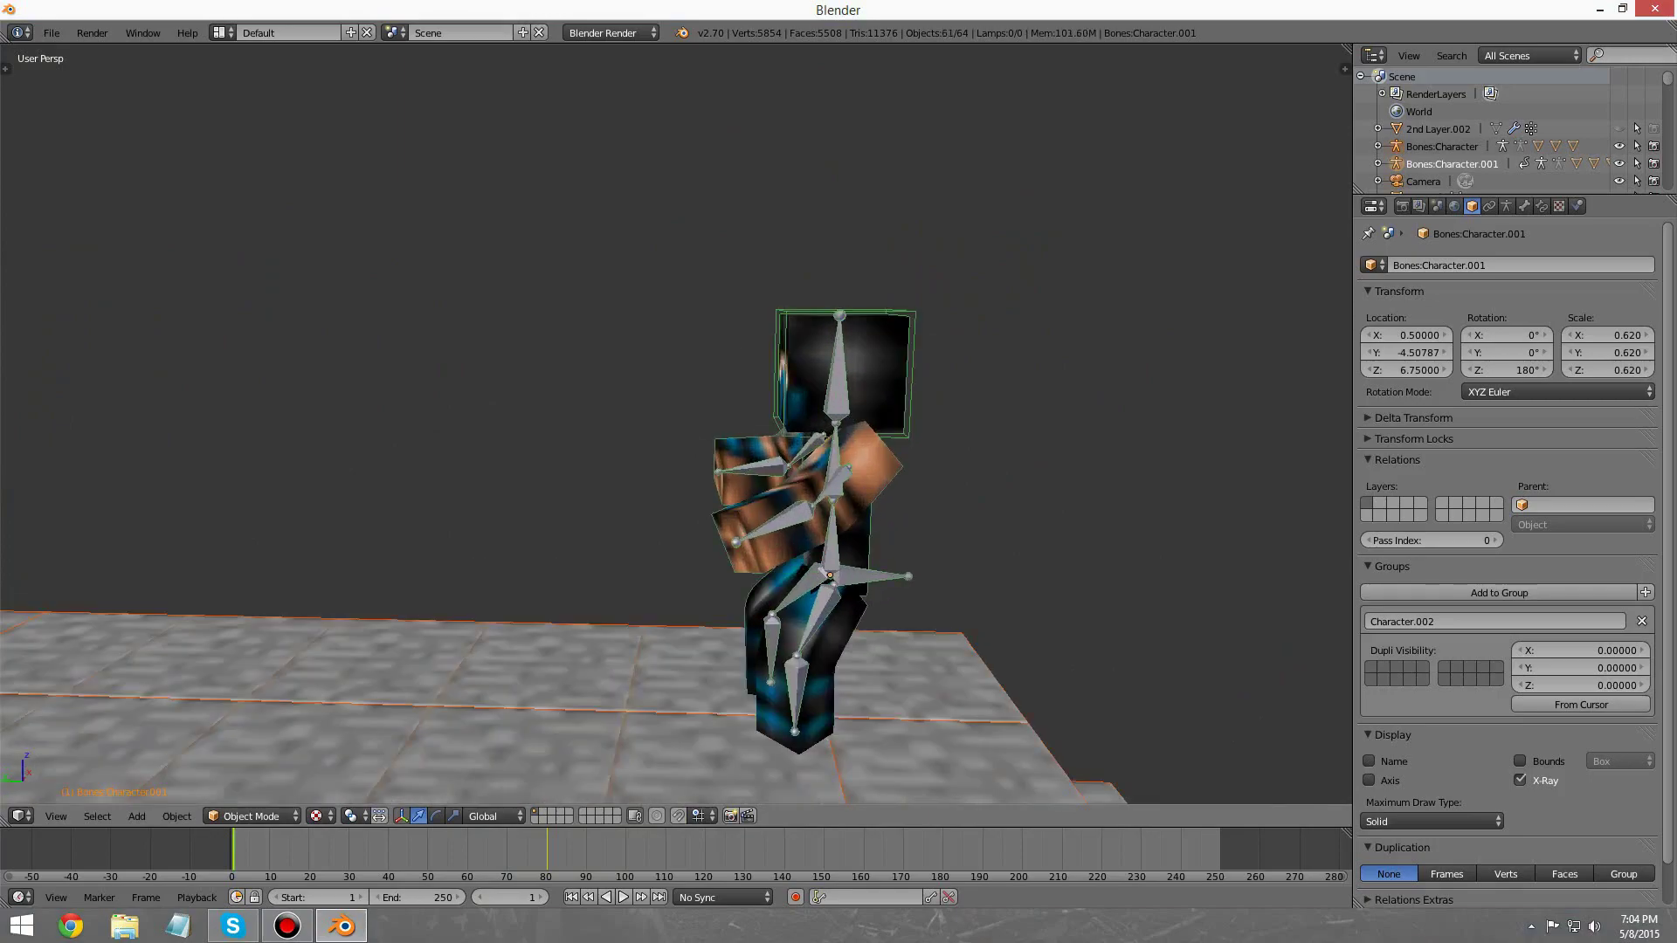
{"action": "right_click", "coordinate": [825, 494]}
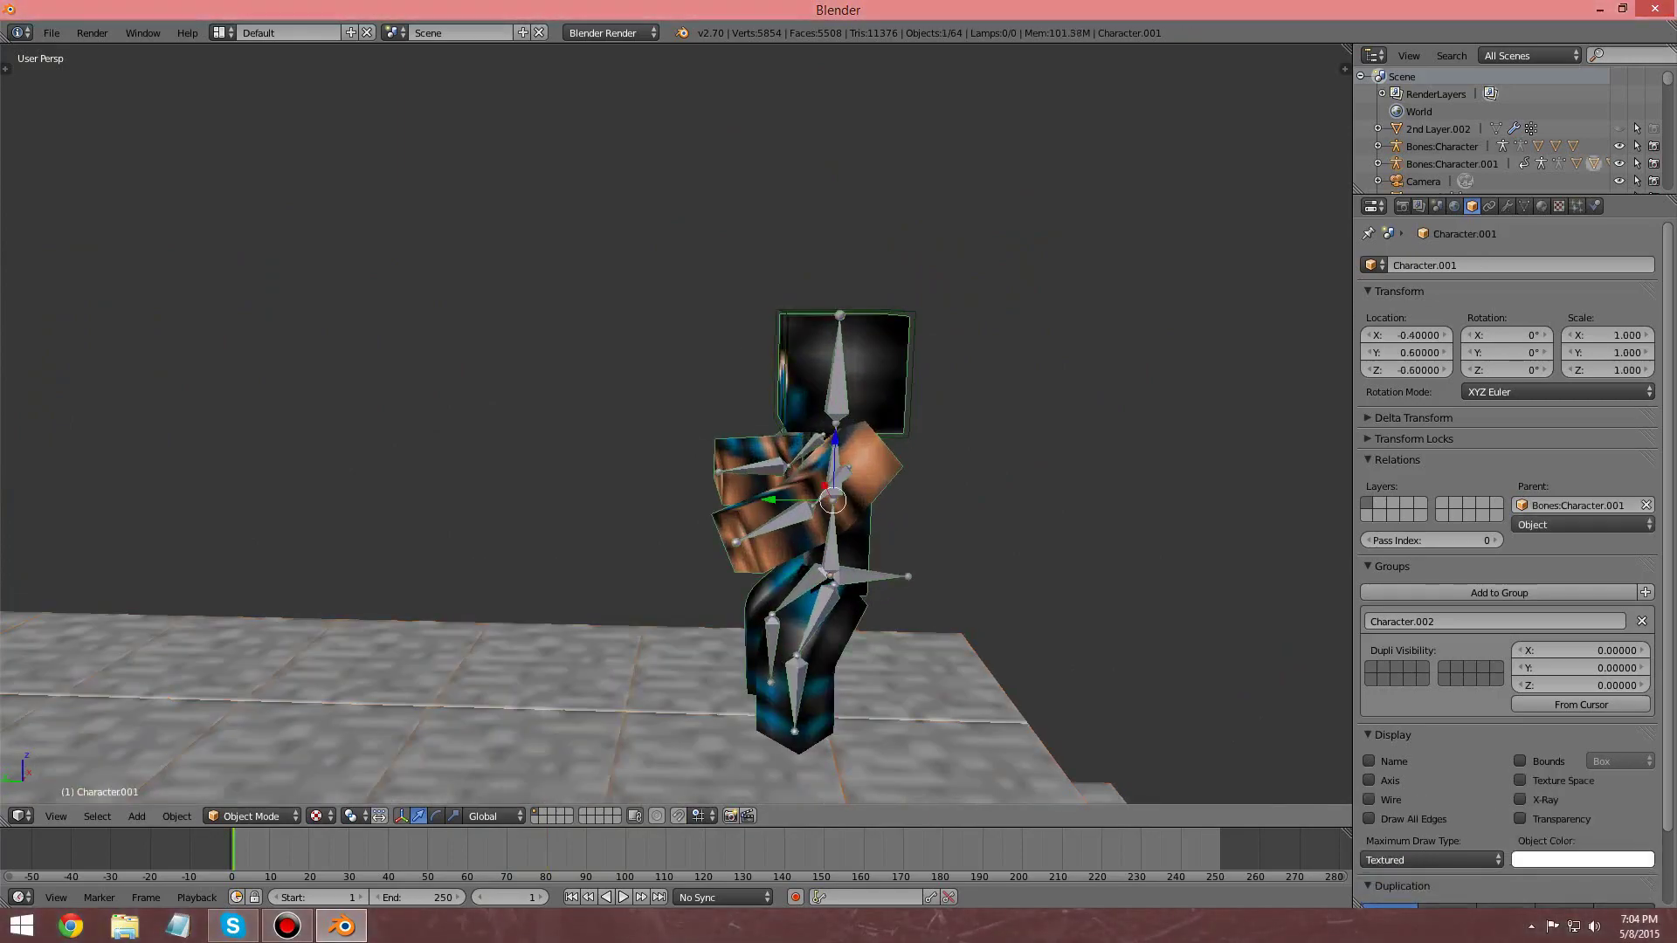
{"action": "key", "text": "a"}
{"action": "key", "text": "a"}
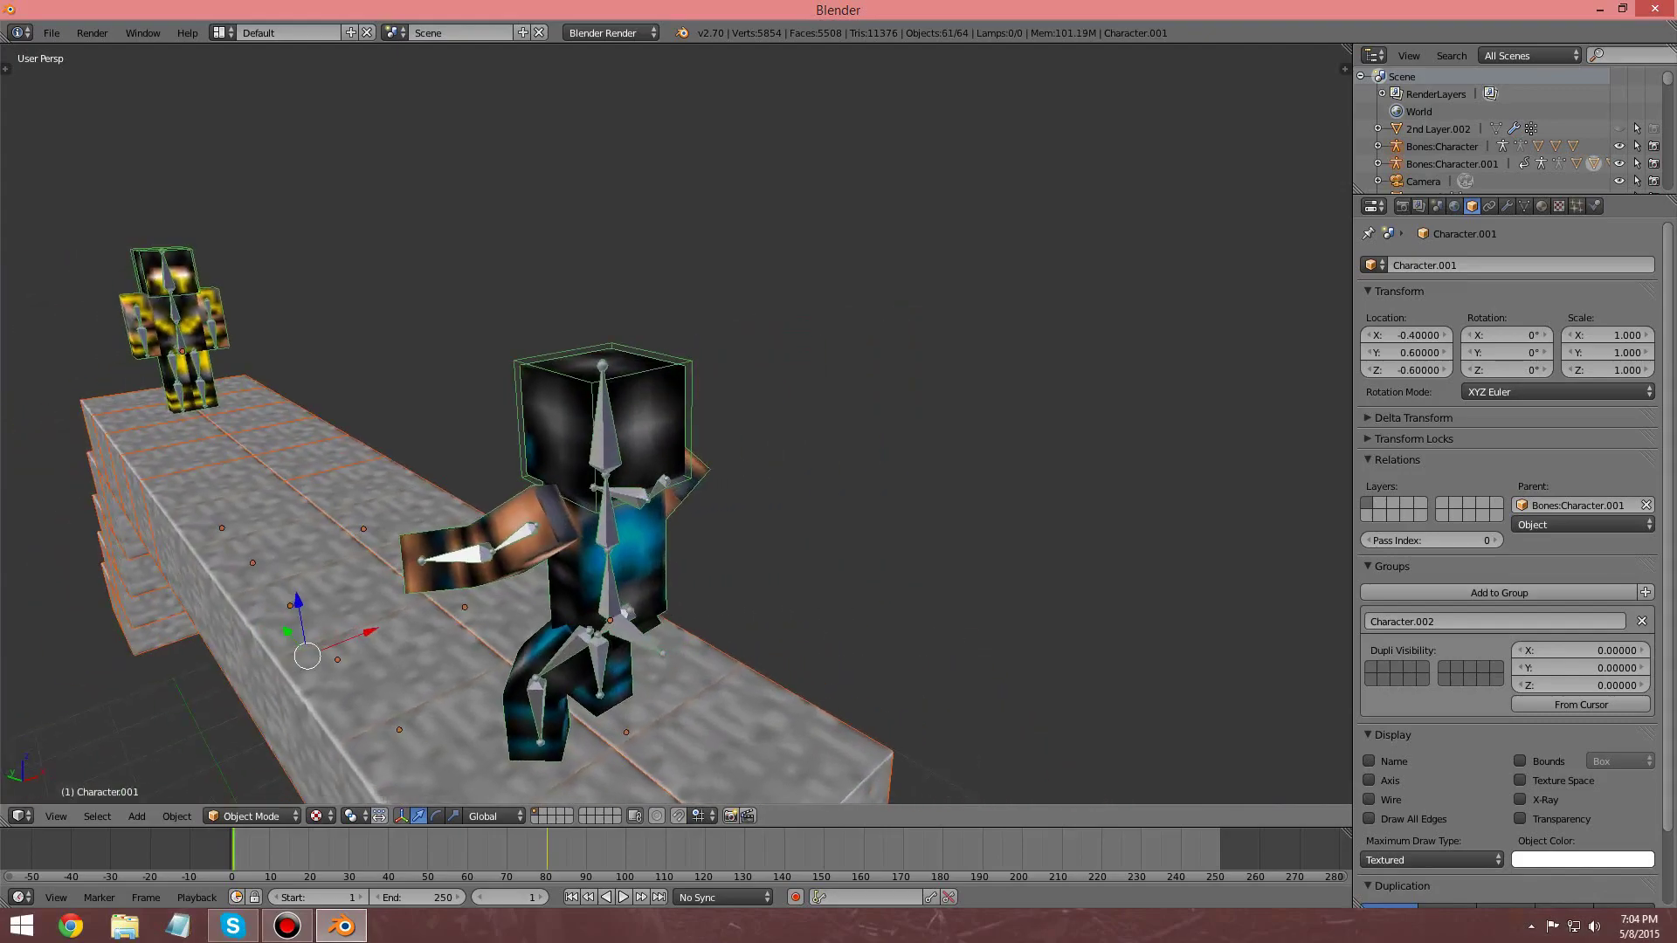
{"action": "key", "text": "g"}
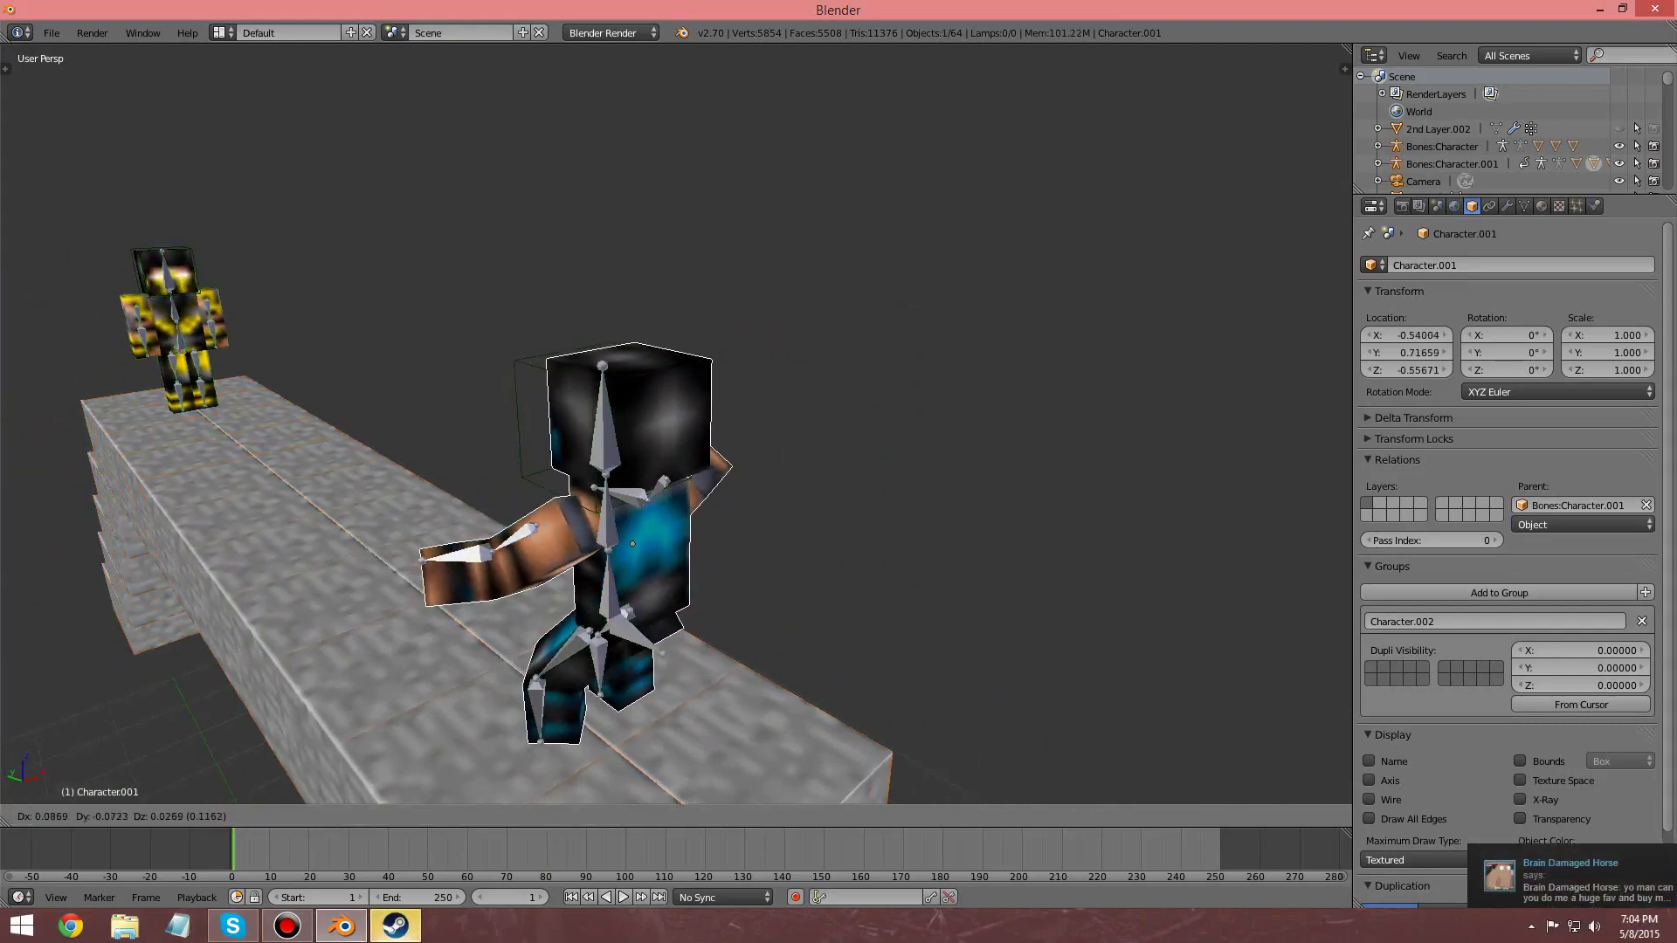
{"action": "key", "text": "Escape"}
Step: Select the blue character's armature and insert a LocRotScale keyframe on it at frame 1
{"action": "right_click", "coordinate": [606, 582]}
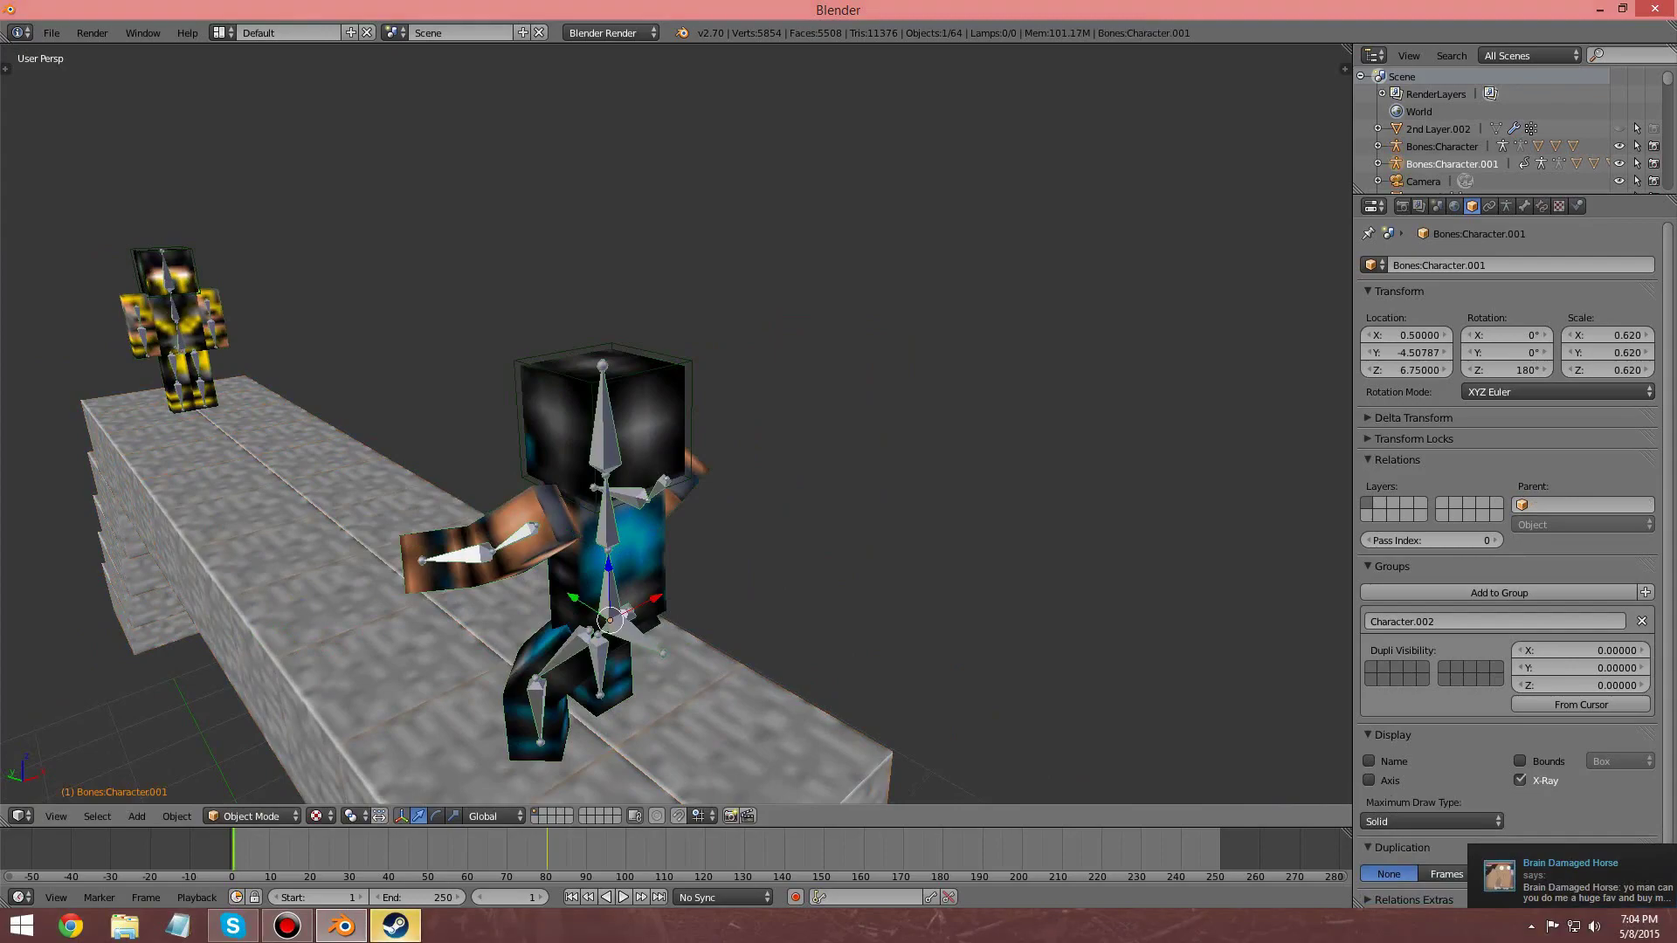
{"action": "right_click", "coordinate": [606, 581]}
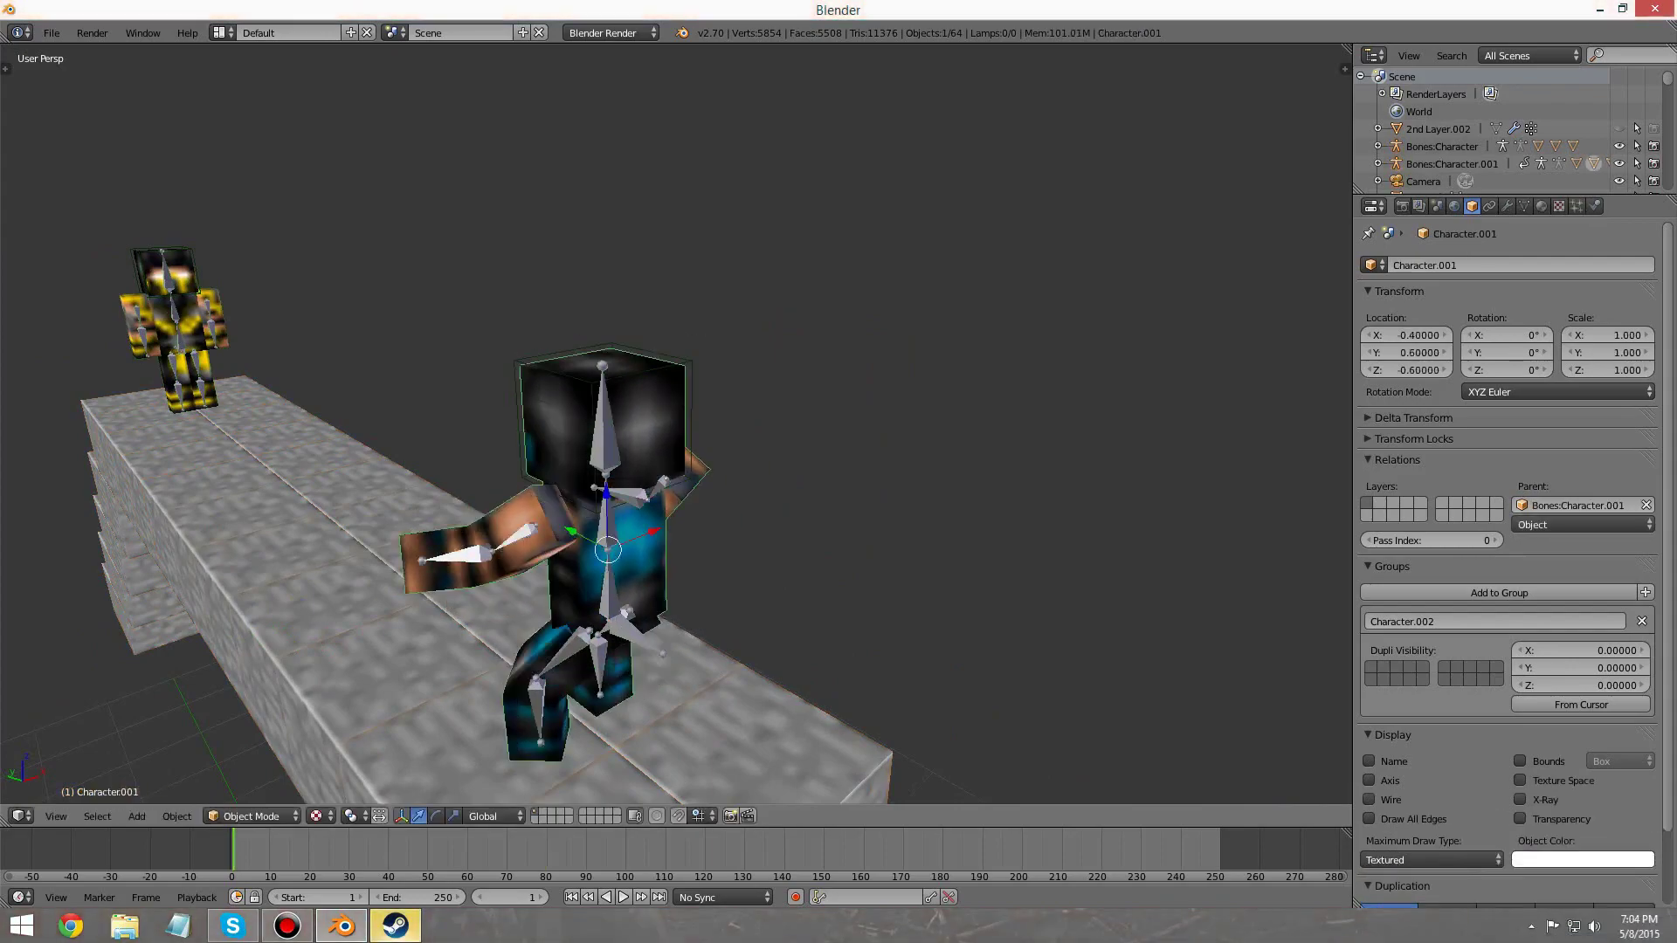
{"action": "right_click", "coordinate": [606, 582]}
{"action": "key", "text": "i"}
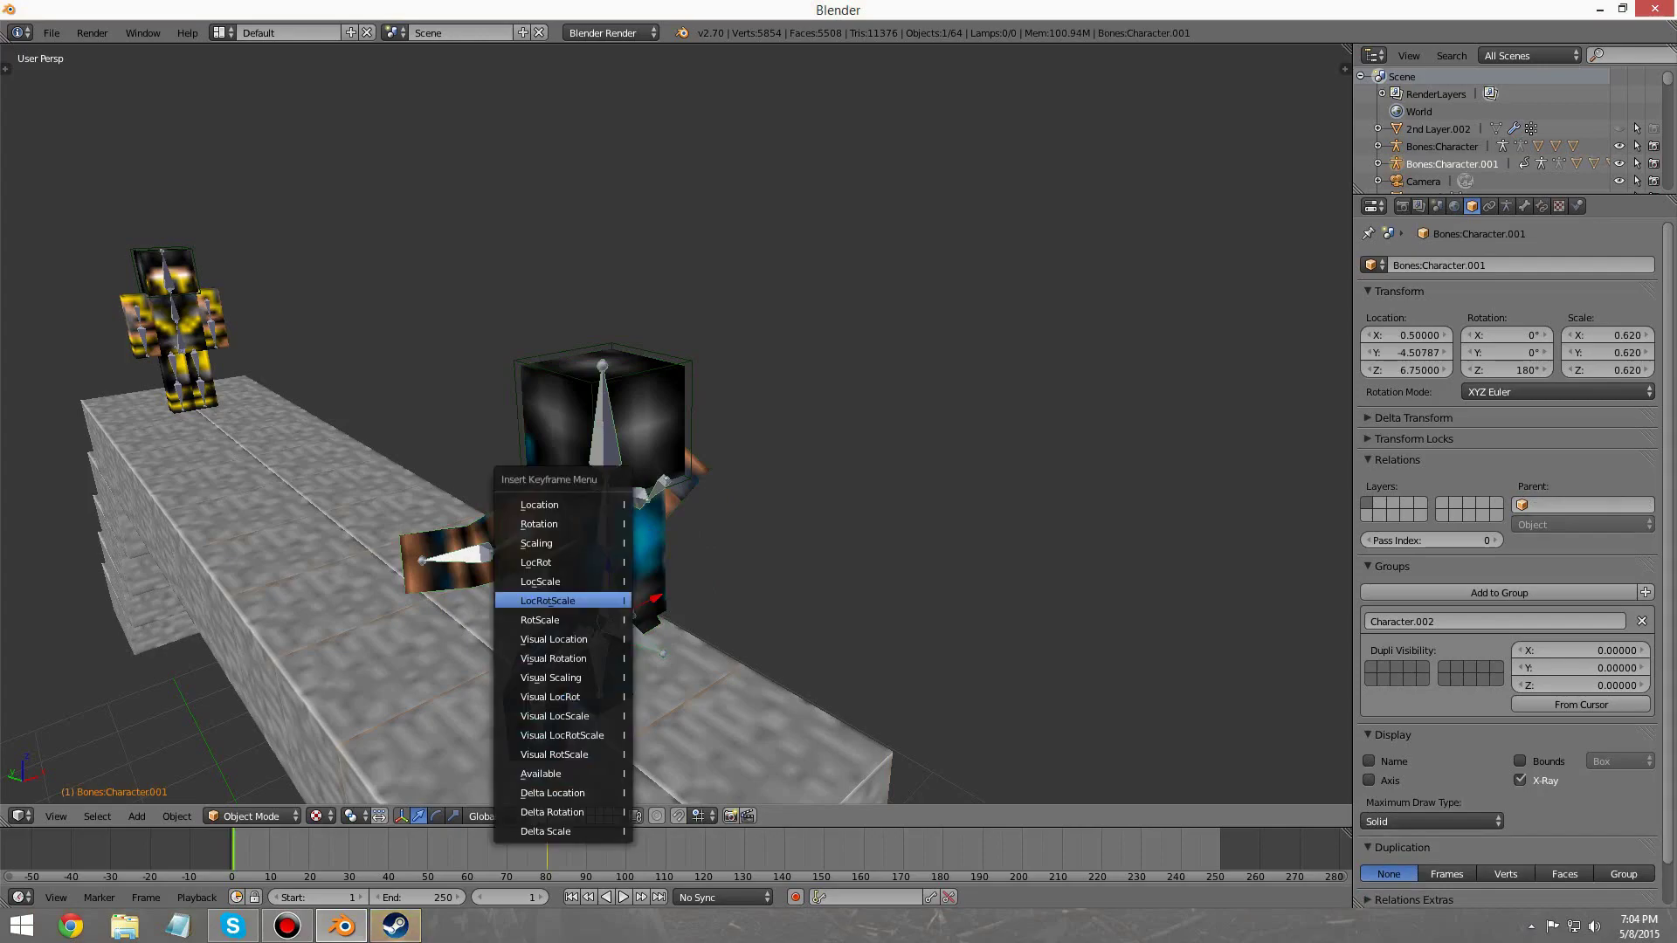
{"action": "left_click", "coordinate": [601, 601]}
{"action": "middle_click_drag", "start_coordinate": [606, 582], "coordinate": [624, 583]}
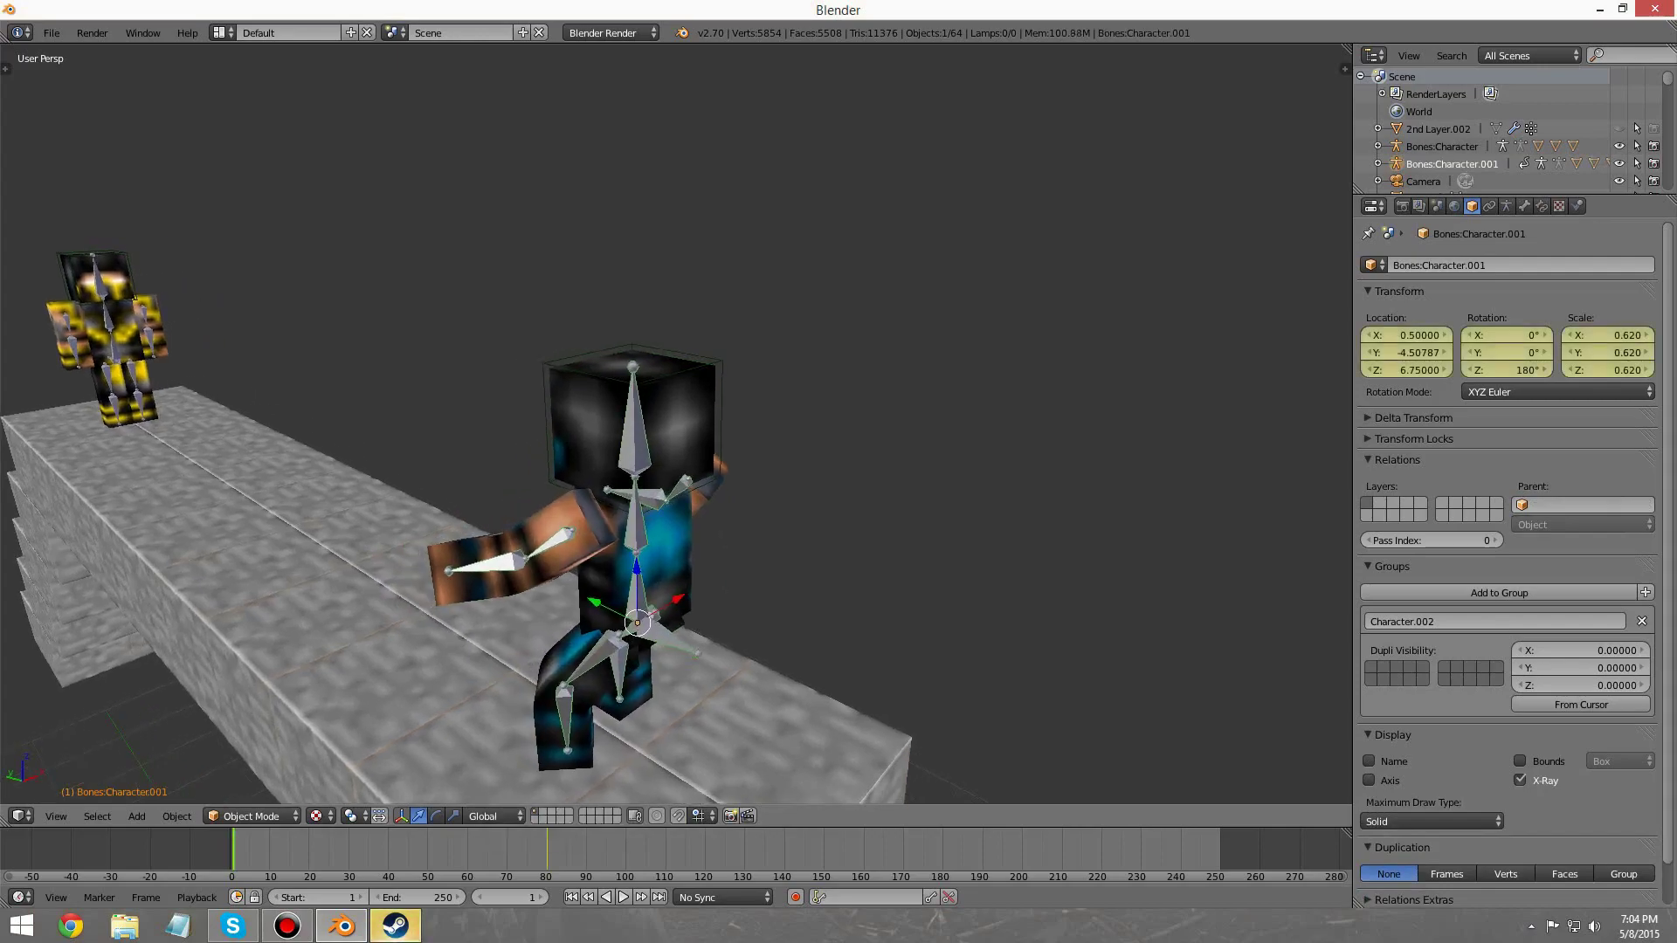
Step: At frame 80, move the blue character's armature along Y to about 0.04 and insert a LocRotScale keyframe
{"action": "middle_click_drag", "start_coordinate": [624, 582], "coordinate": [673, 583]}
{"action": "left_click", "coordinate": [542, 853]}
{"action": "key", "text": "Right"}
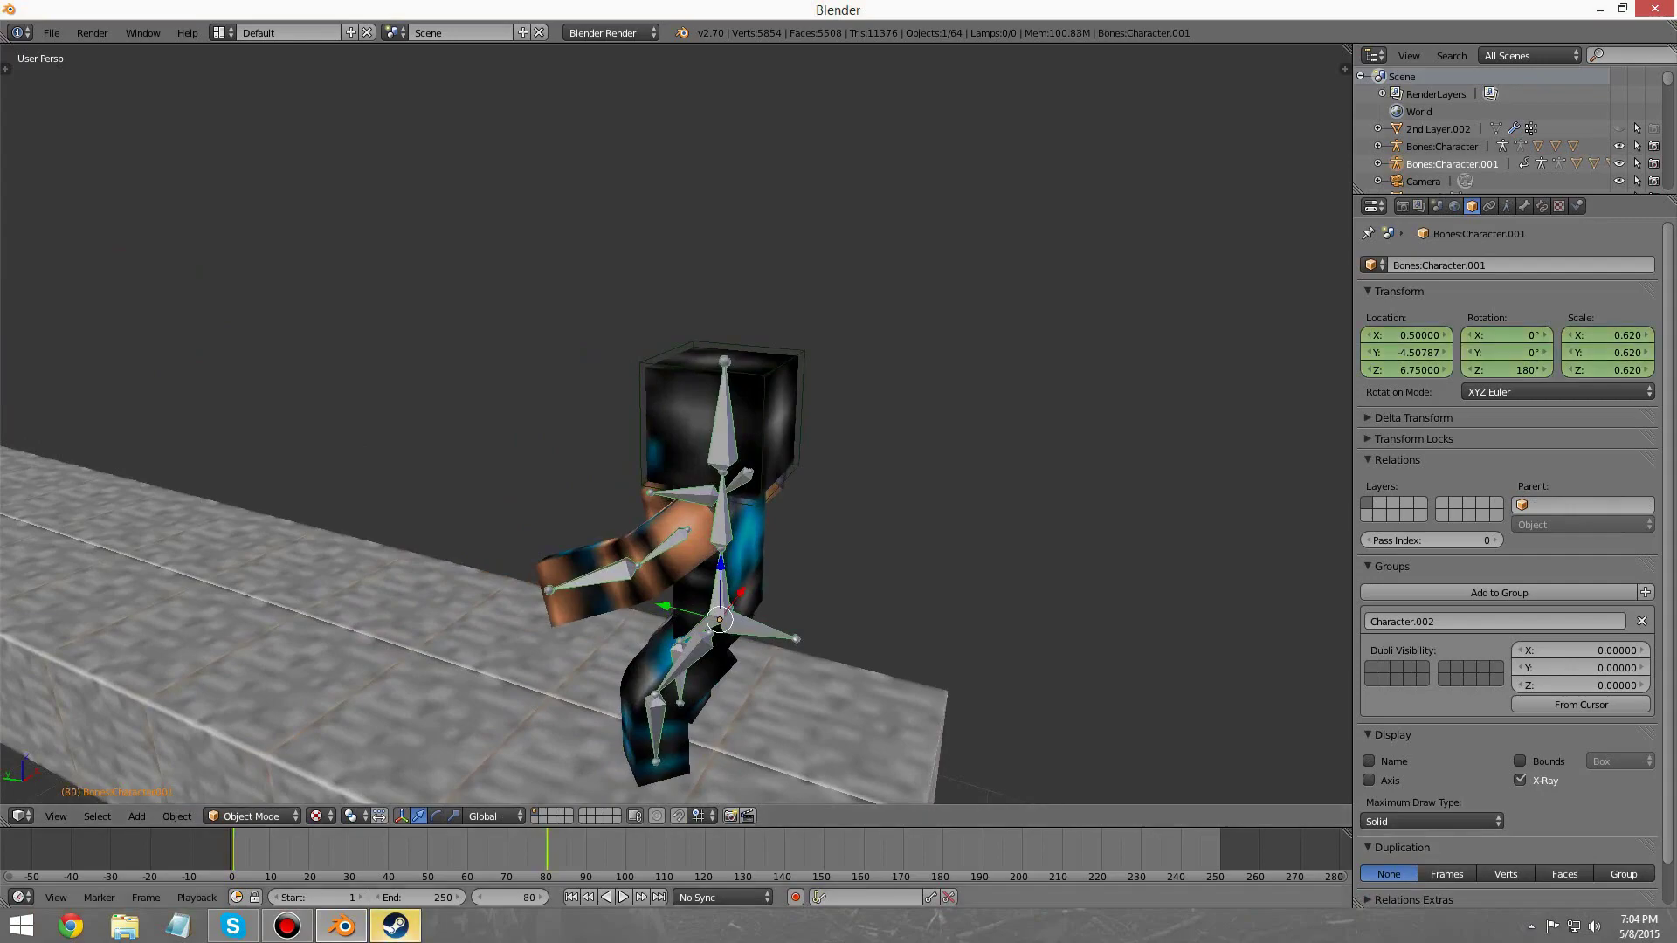
{"action": "left_click_drag", "start_coordinate": [664, 605], "coordinate": [92, 461]}
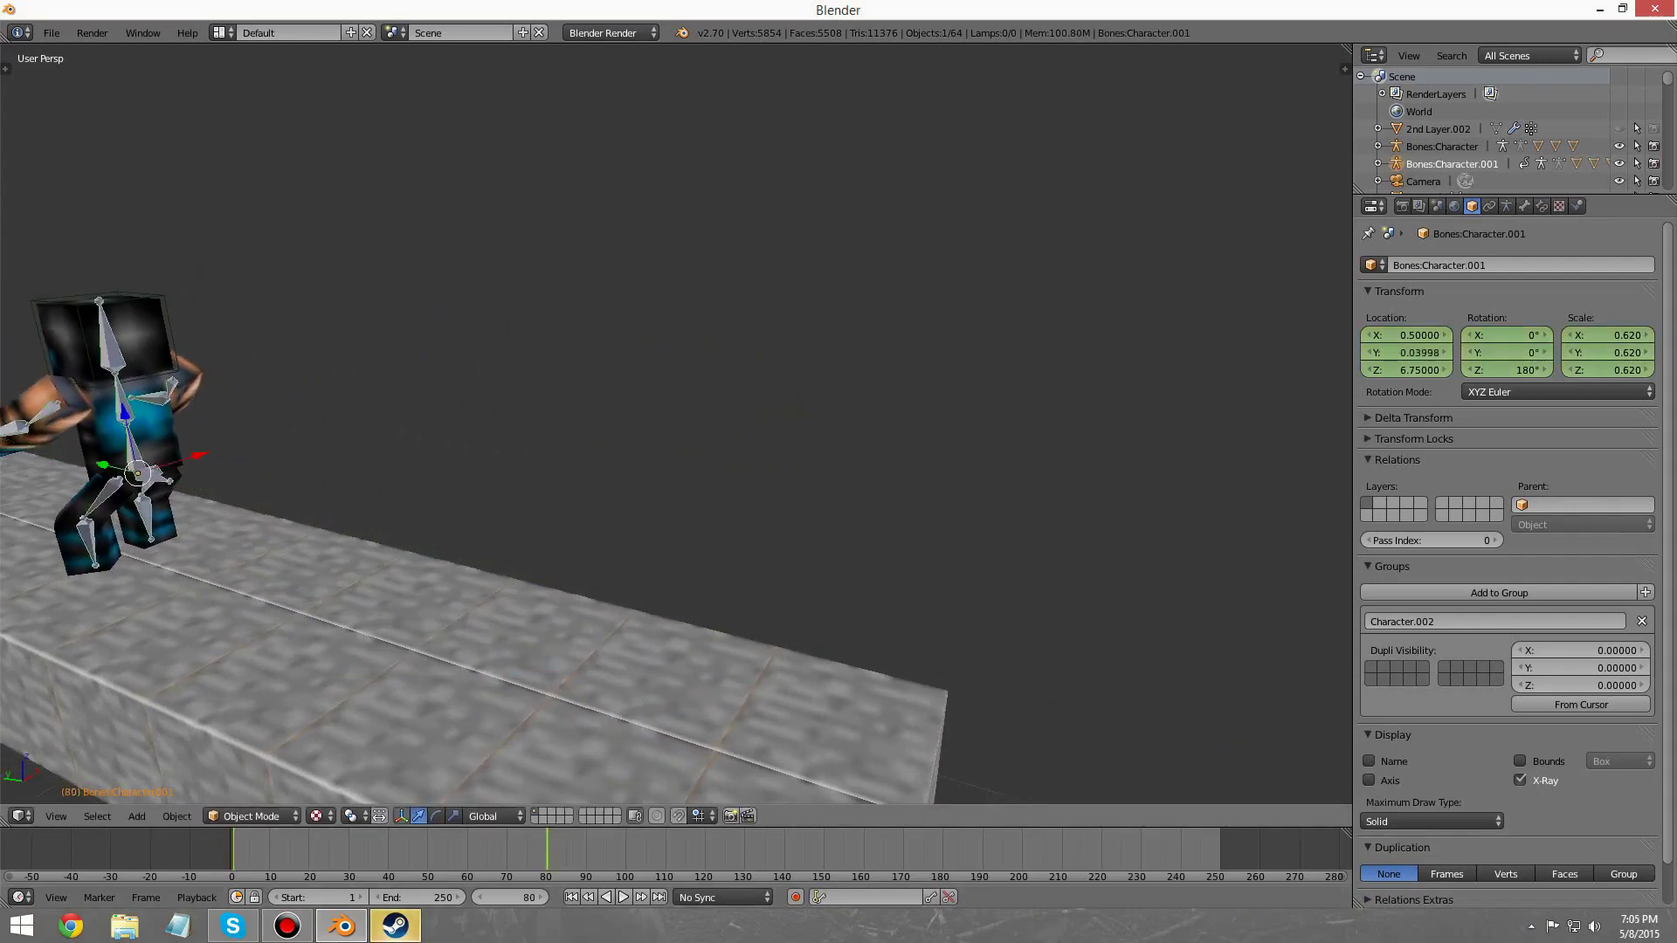
{"action": "key", "text": "i"}
{"action": "left_click", "coordinate": [213, 436]}
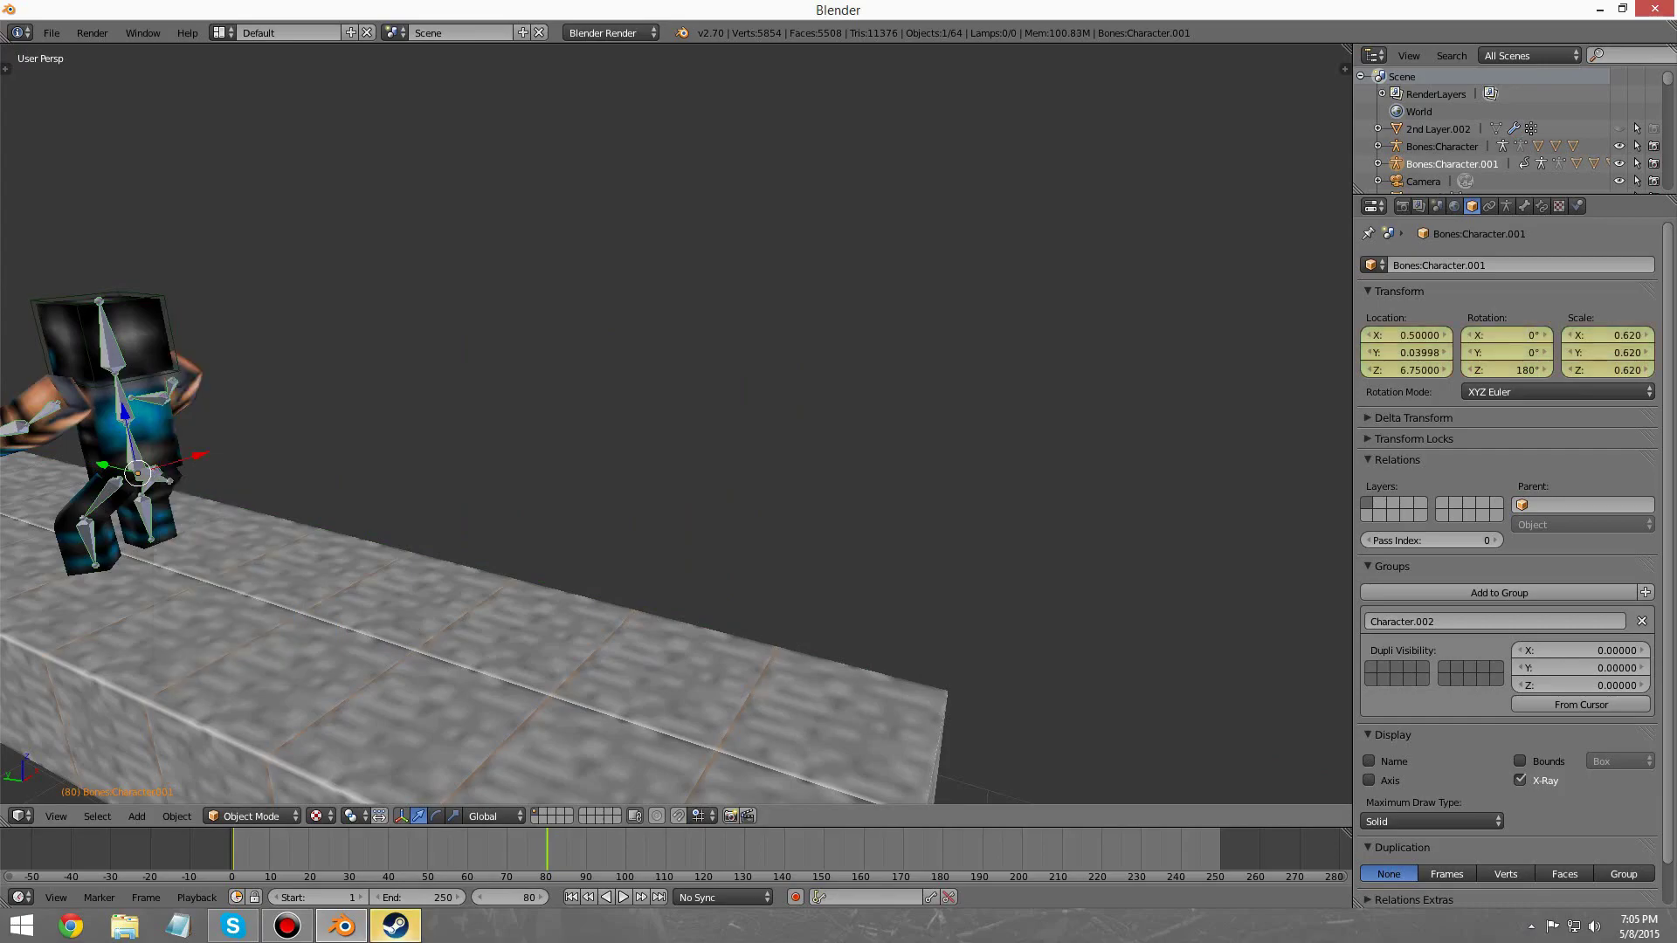
Step: Play the animation twice from frame 1 to review the blue character's travel along the bridge, and go to the keyframe at frame 80
{"action": "middle_click_drag", "start_coordinate": [218, 441], "coordinate": [764, 416], "text": "shift"}
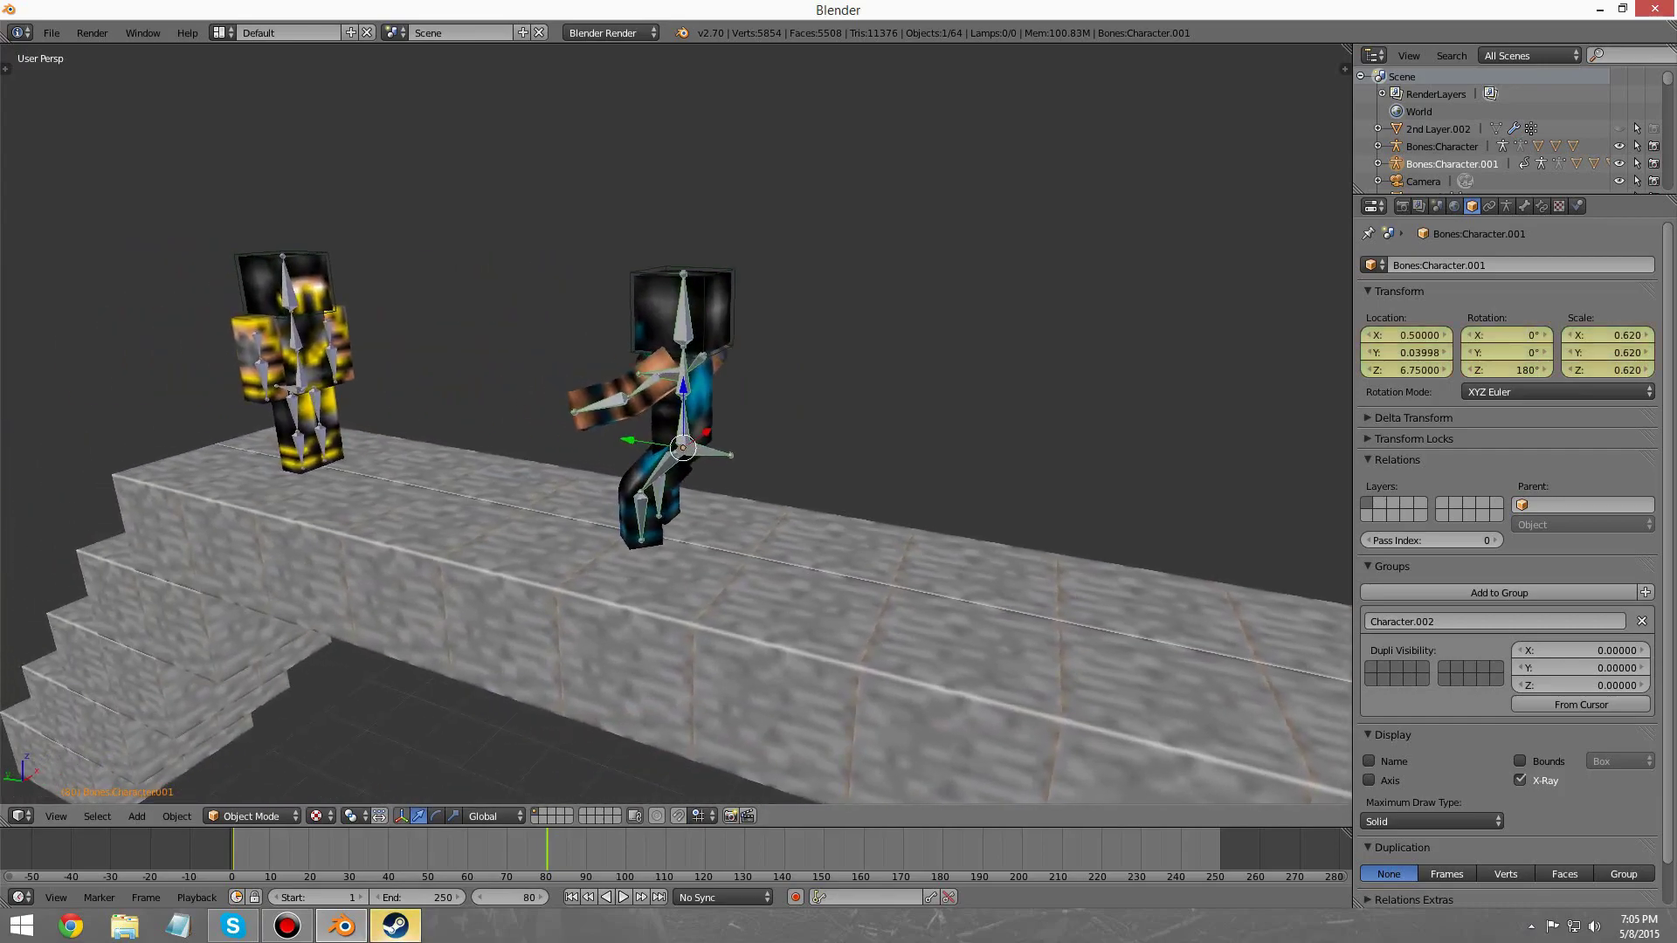
{"action": "left_click", "coordinate": [511, 898]}
{"action": "type", "text": "1"}
{"action": "key", "text": "Return"}
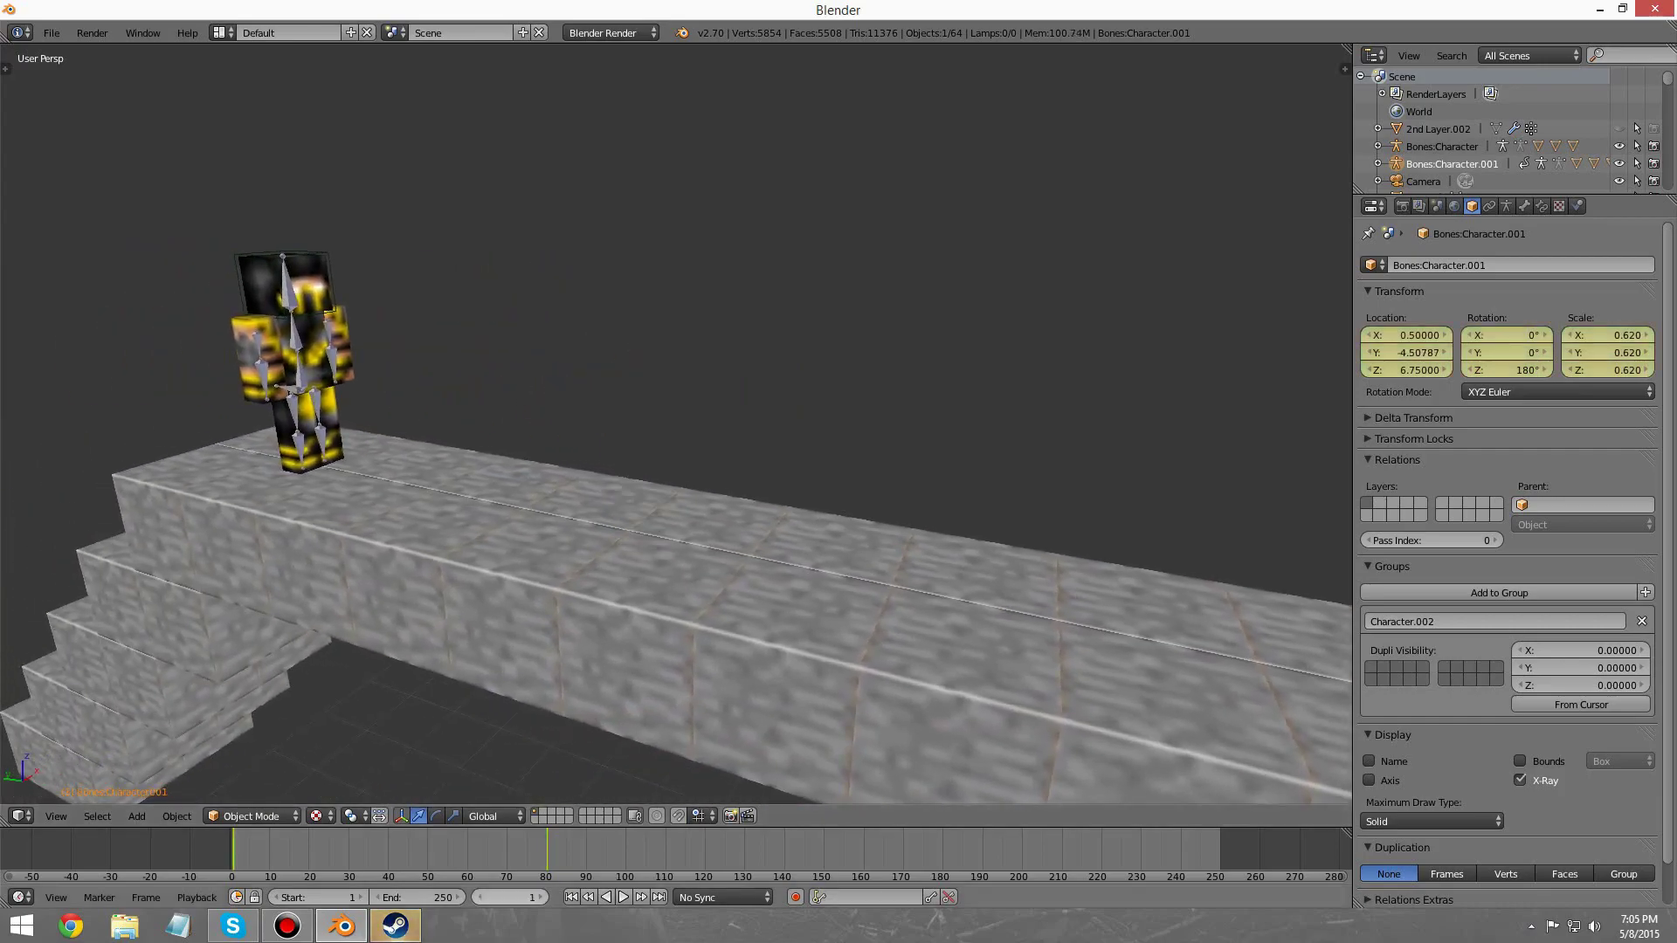
{"action": "middle_click_drag", "start_coordinate": [655, 402], "coordinate": [743, 391]}
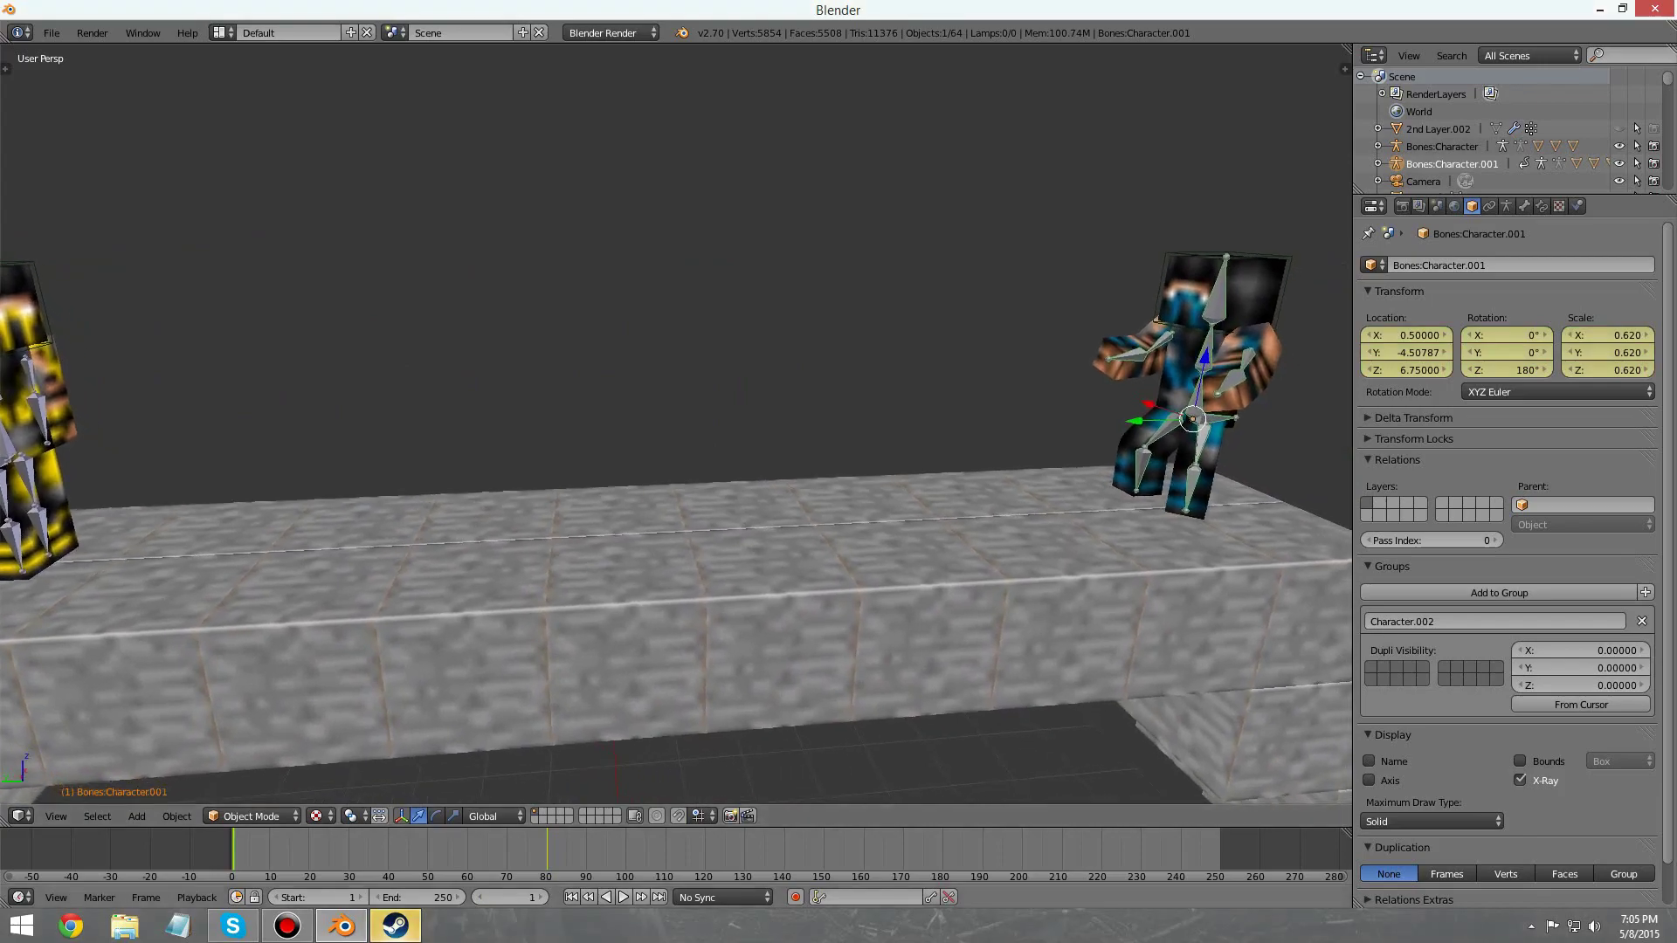
{"action": "key", "text": "alt+a"}
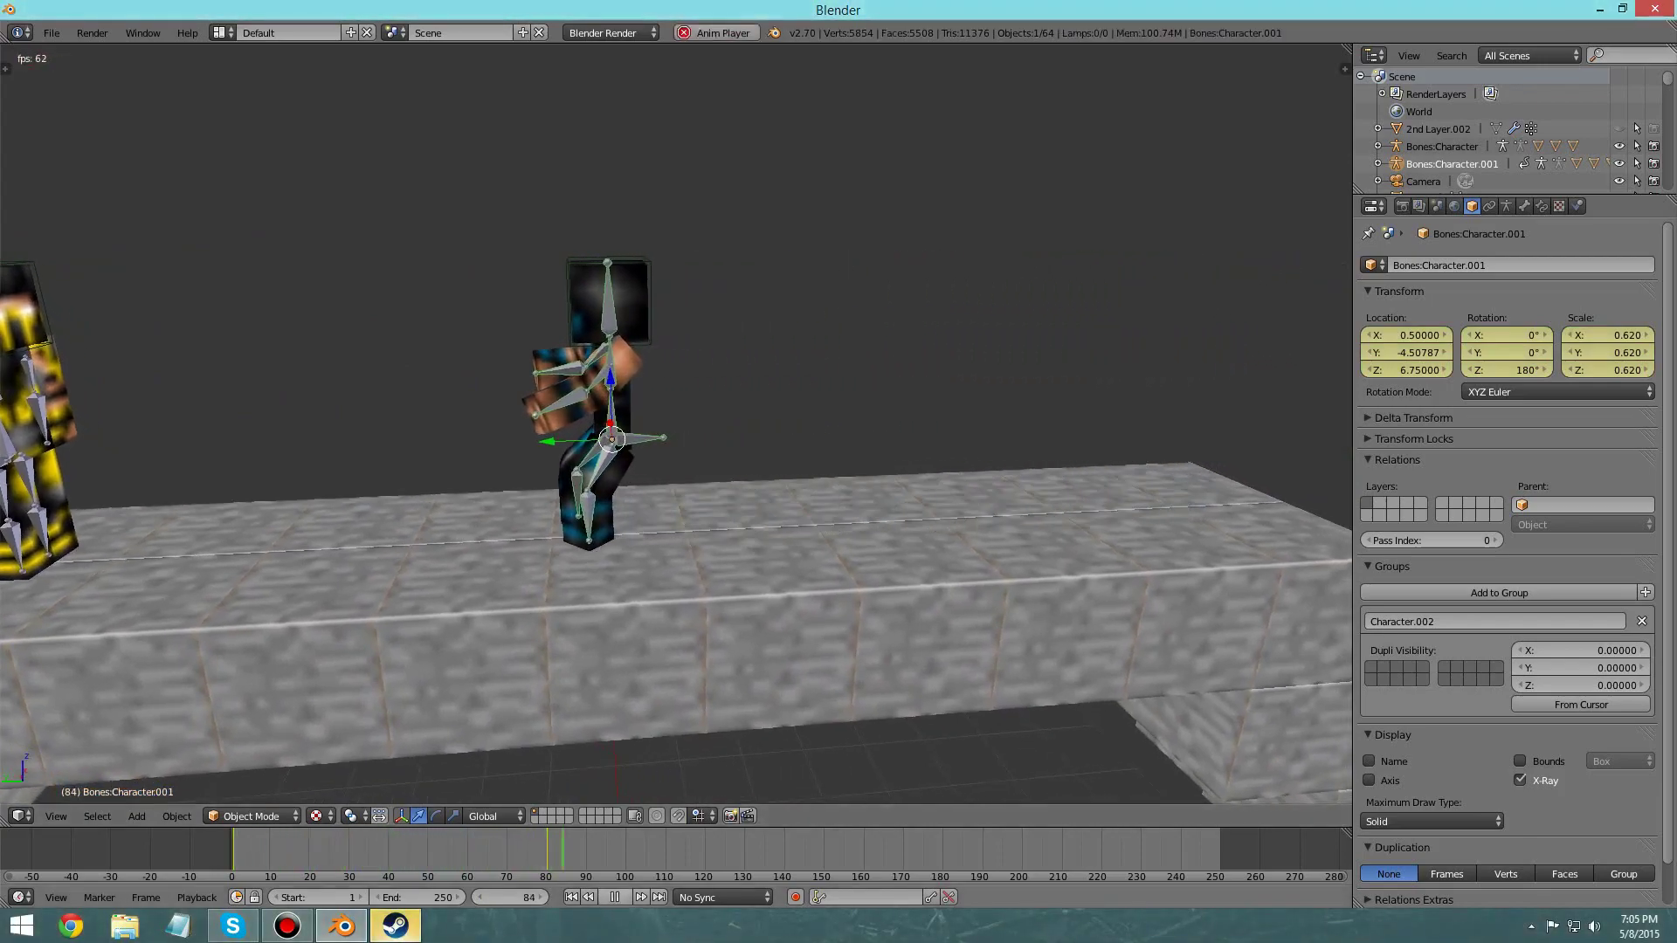
{"action": "key", "text": "alt+a"}
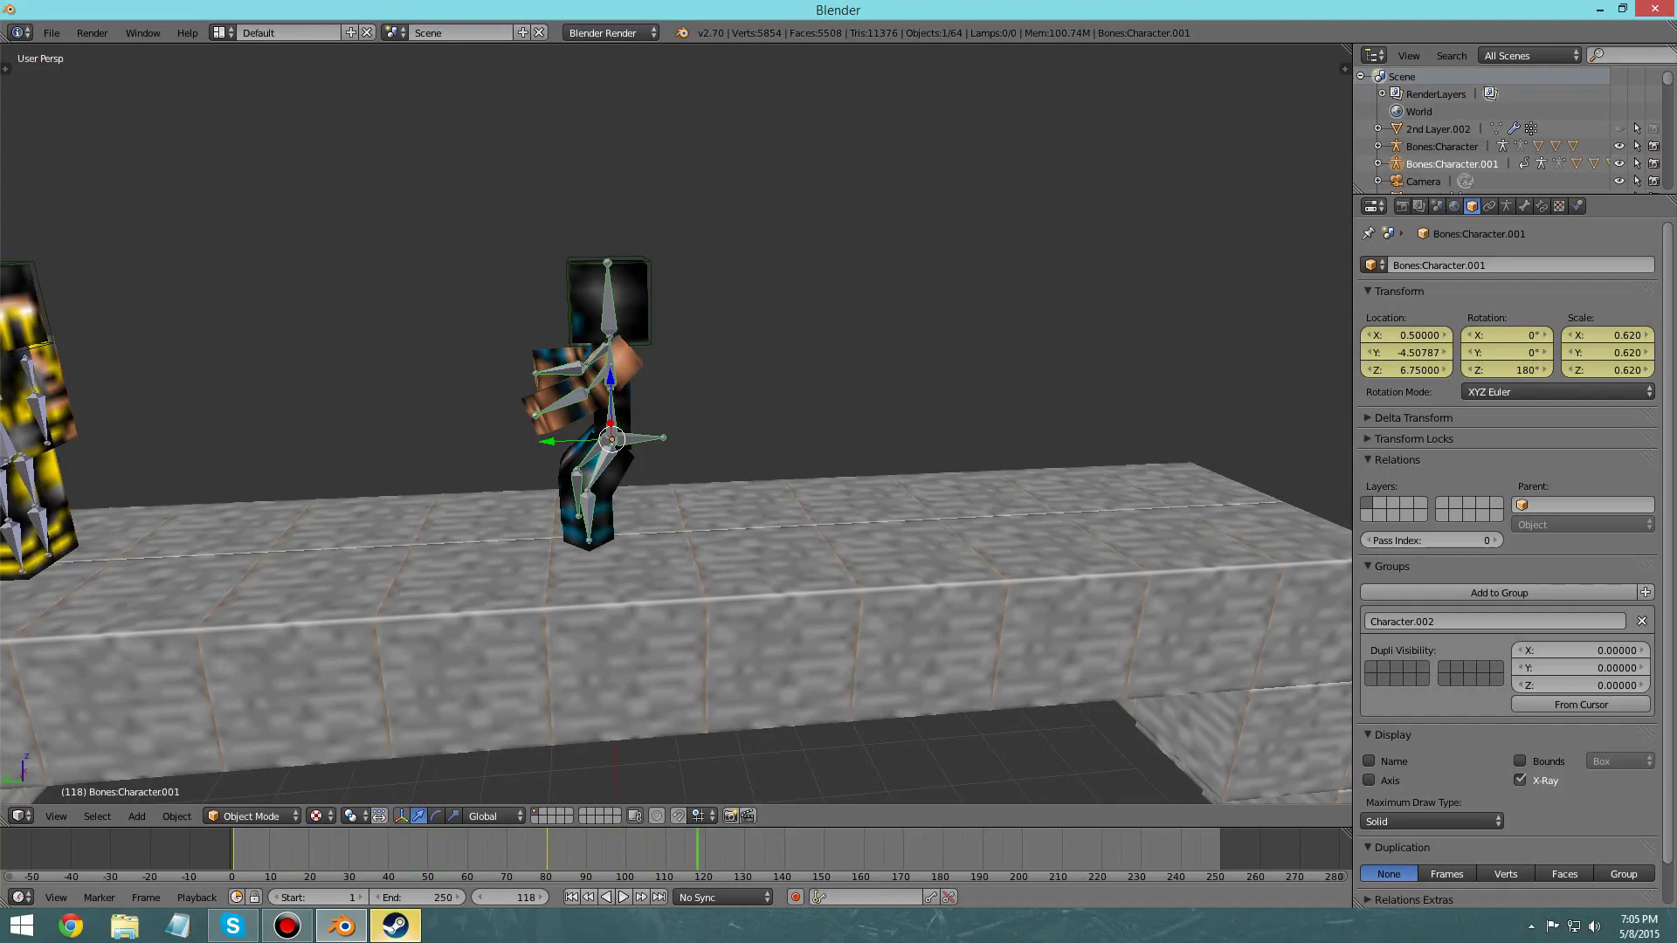
{"action": "key", "text": "shift+Left"}
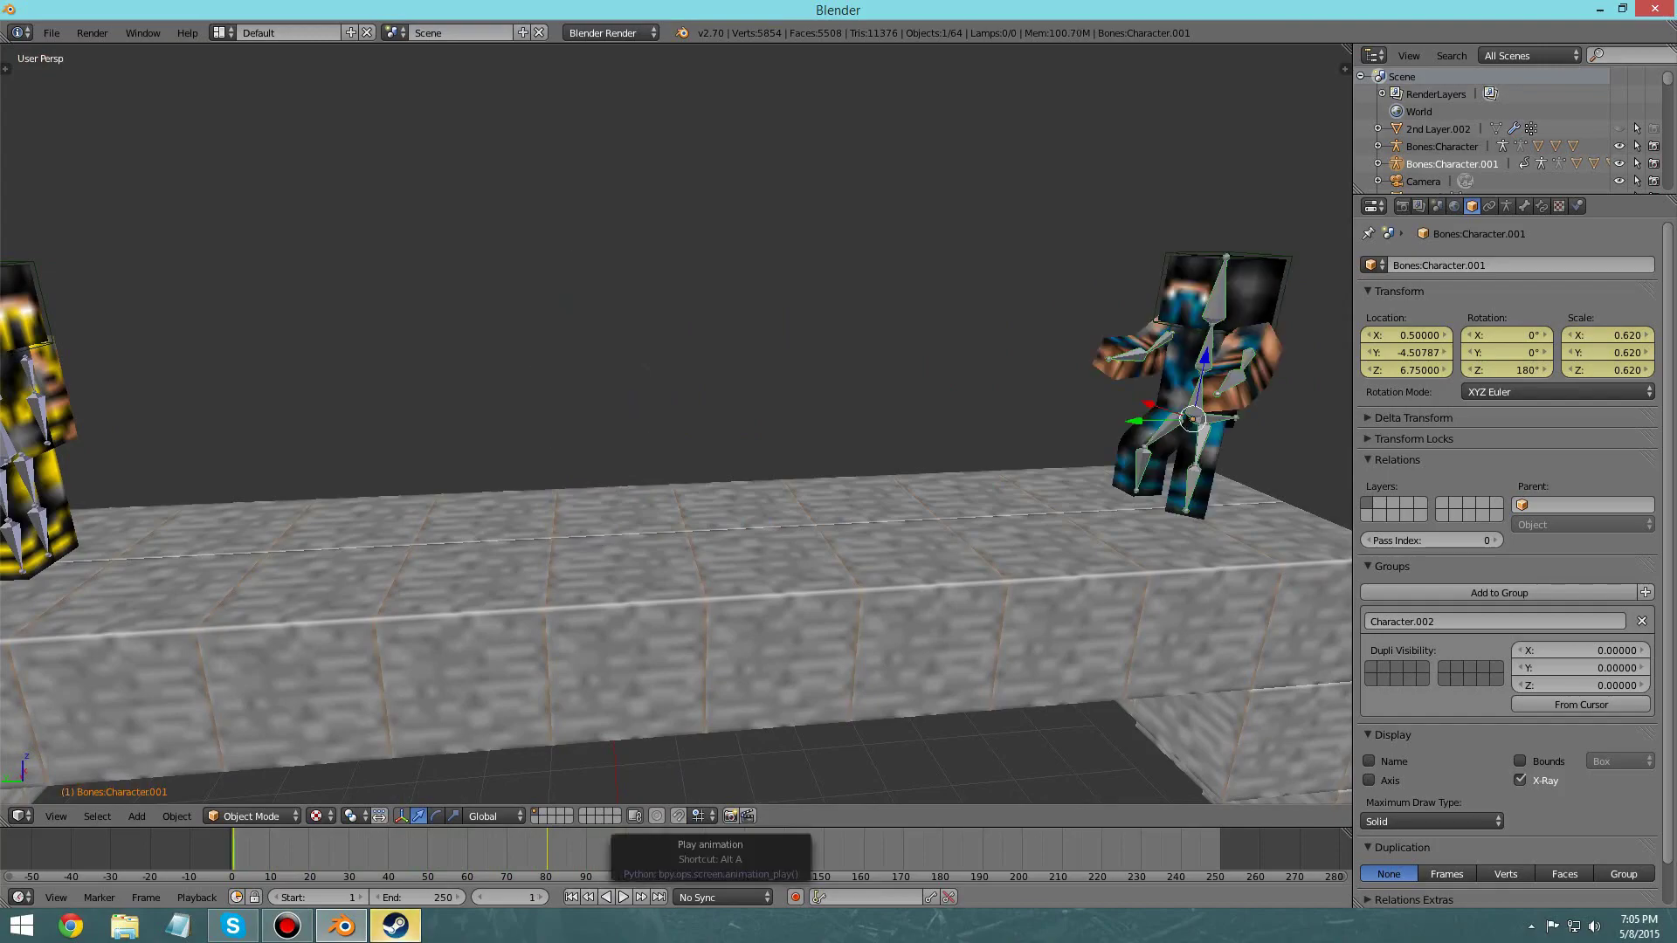
{"action": "left_click", "coordinate": [623, 897]}
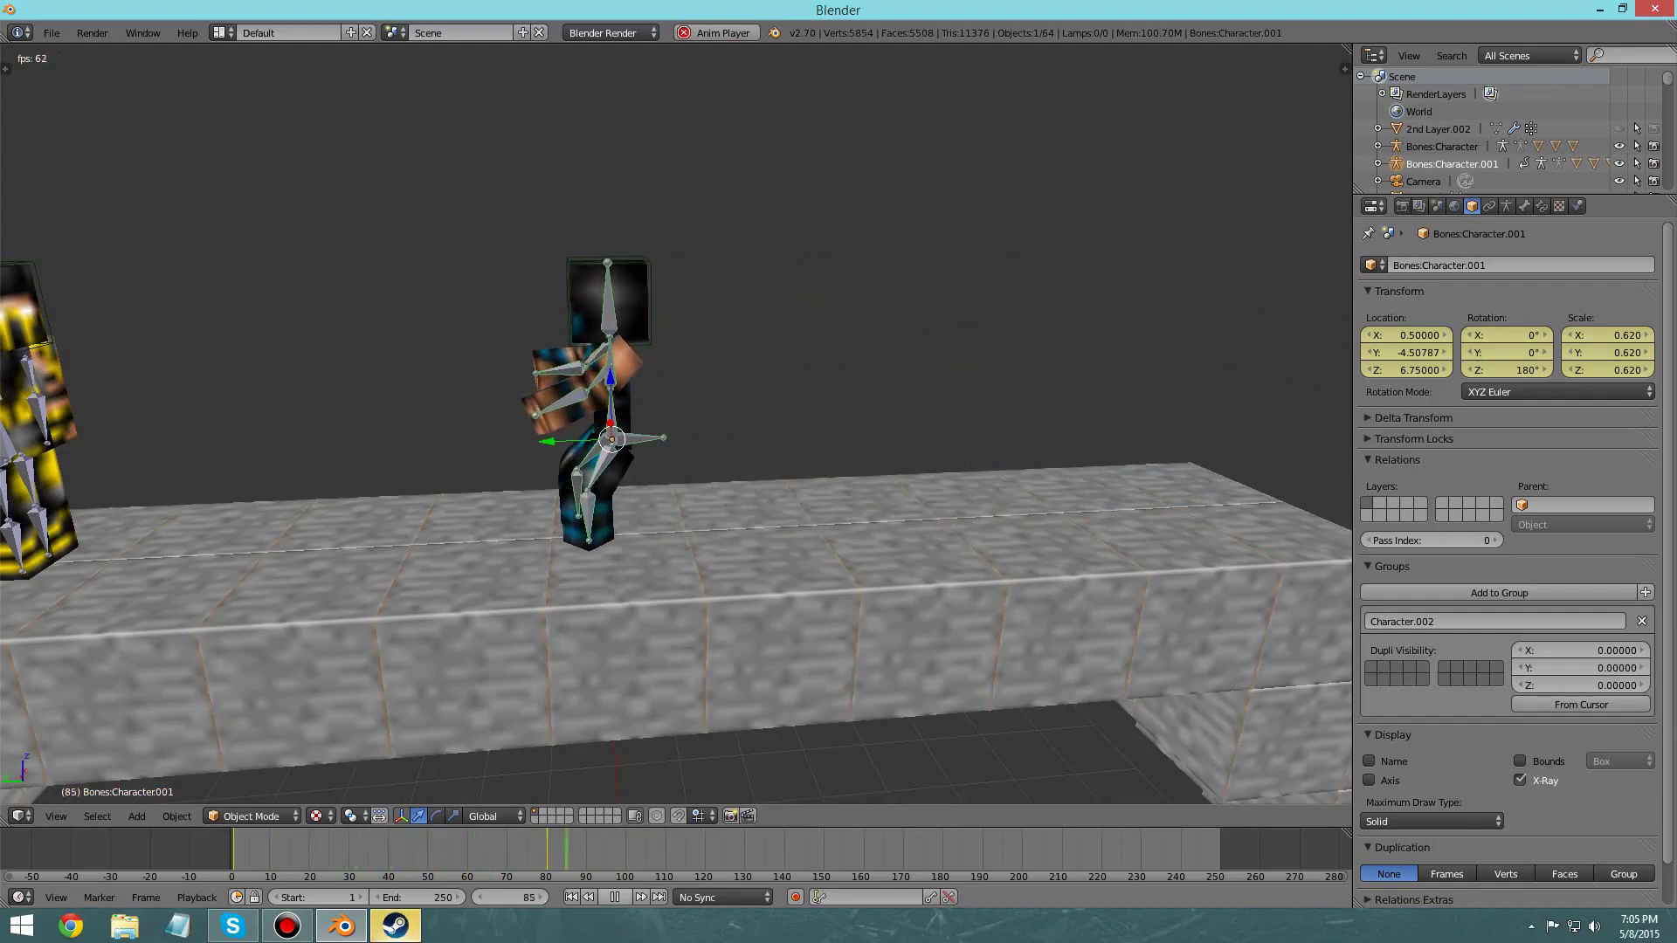
{"action": "left_click", "coordinate": [615, 898]}
{"action": "left_click", "coordinate": [573, 897]}
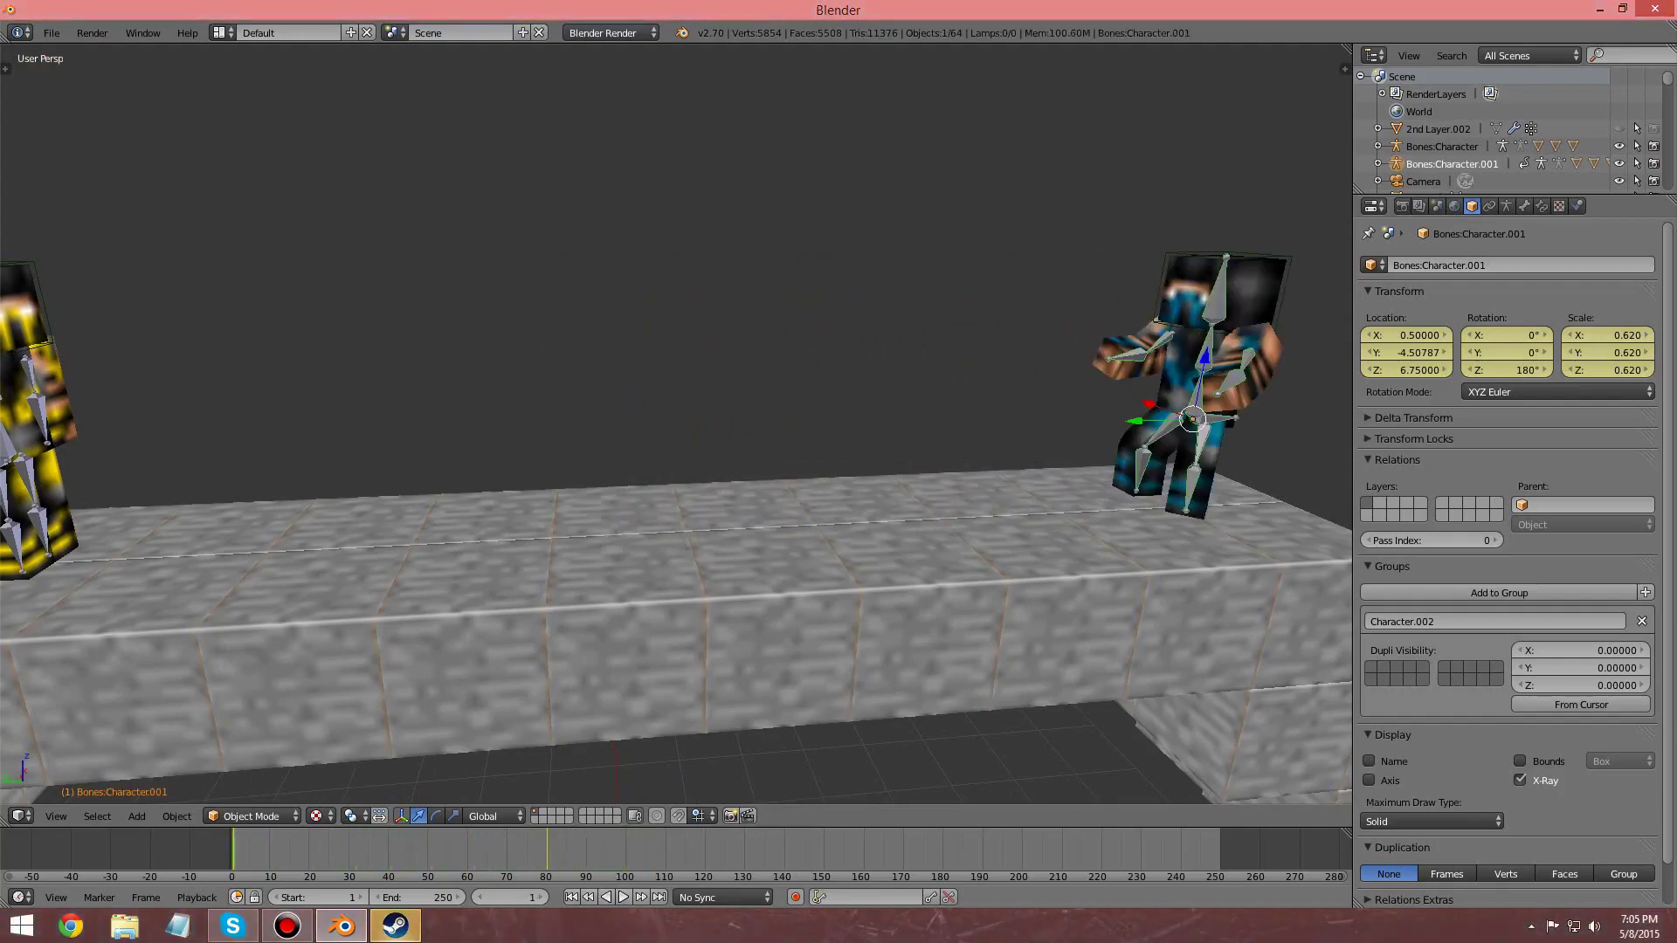
{"action": "key", "text": "Up"}
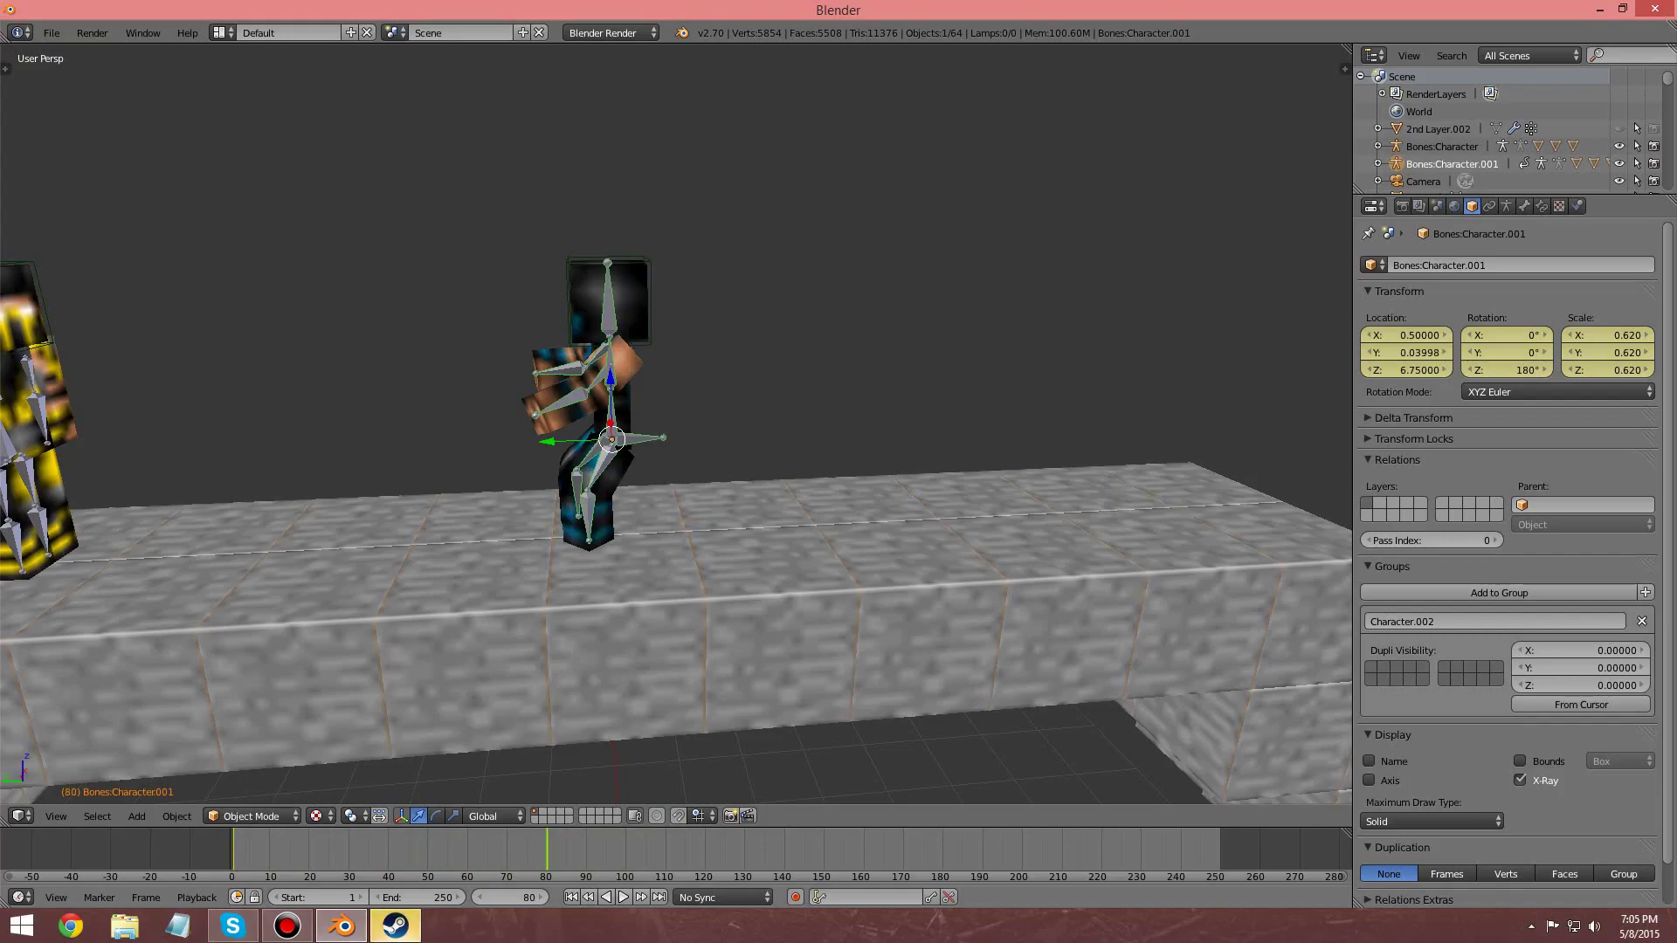
Step: Undo the blue character's keyframes at frames 80 and 1, going back to frame 1
{"action": "left_click", "coordinate": [946, 897]}
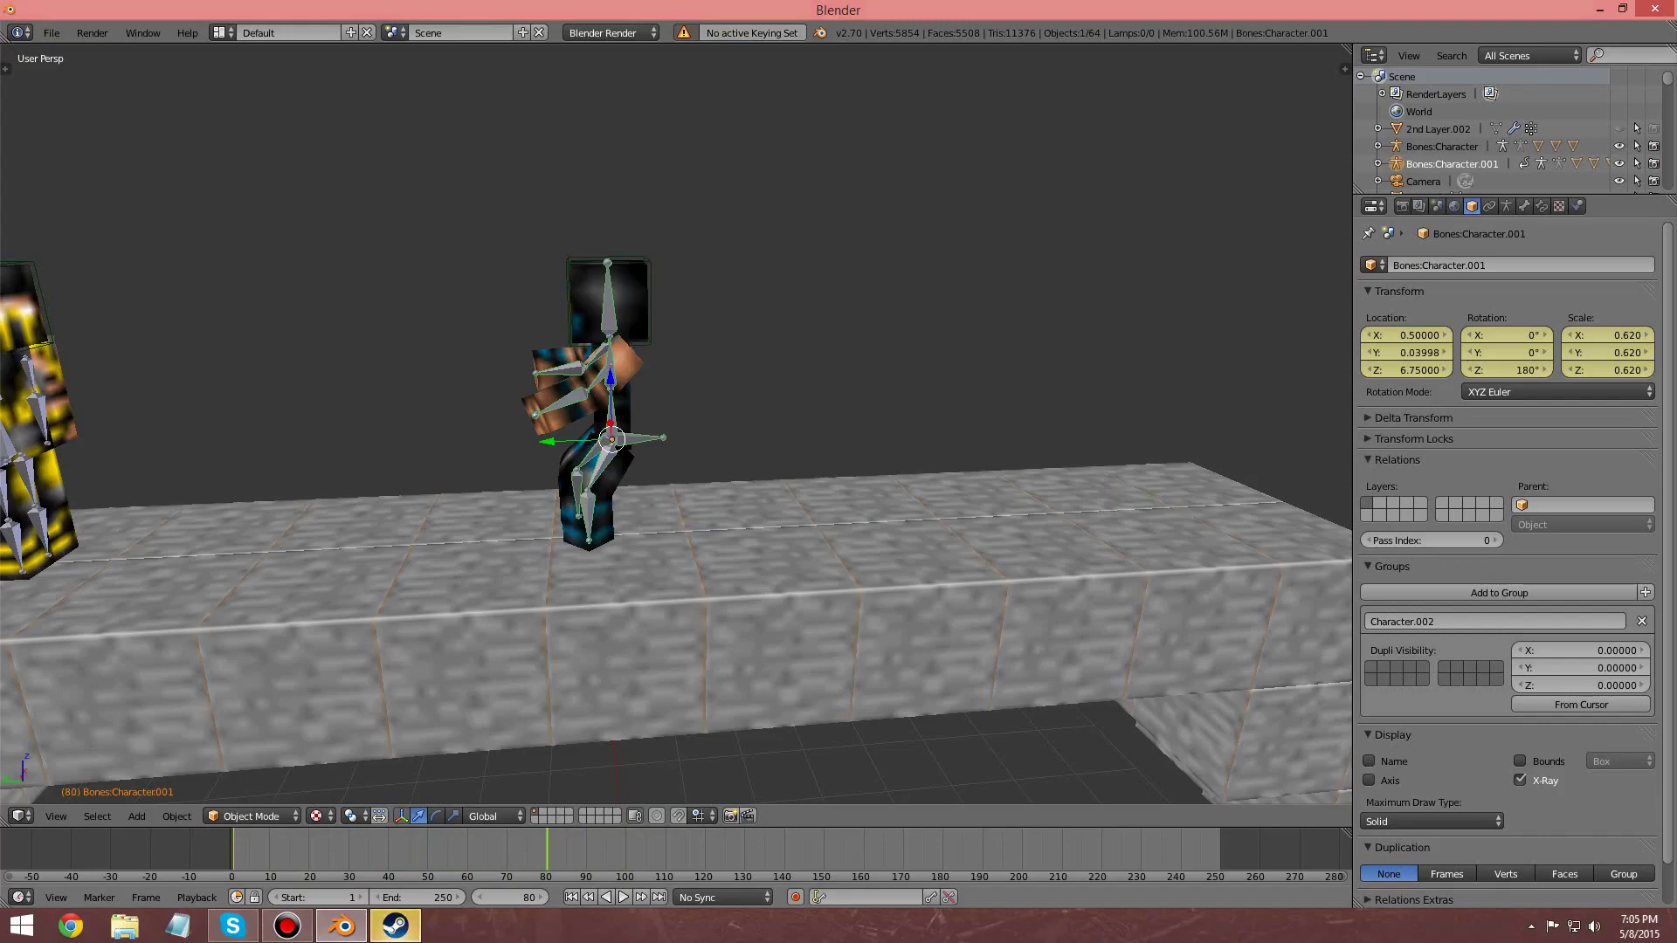
{"action": "key", "text": "Left"}
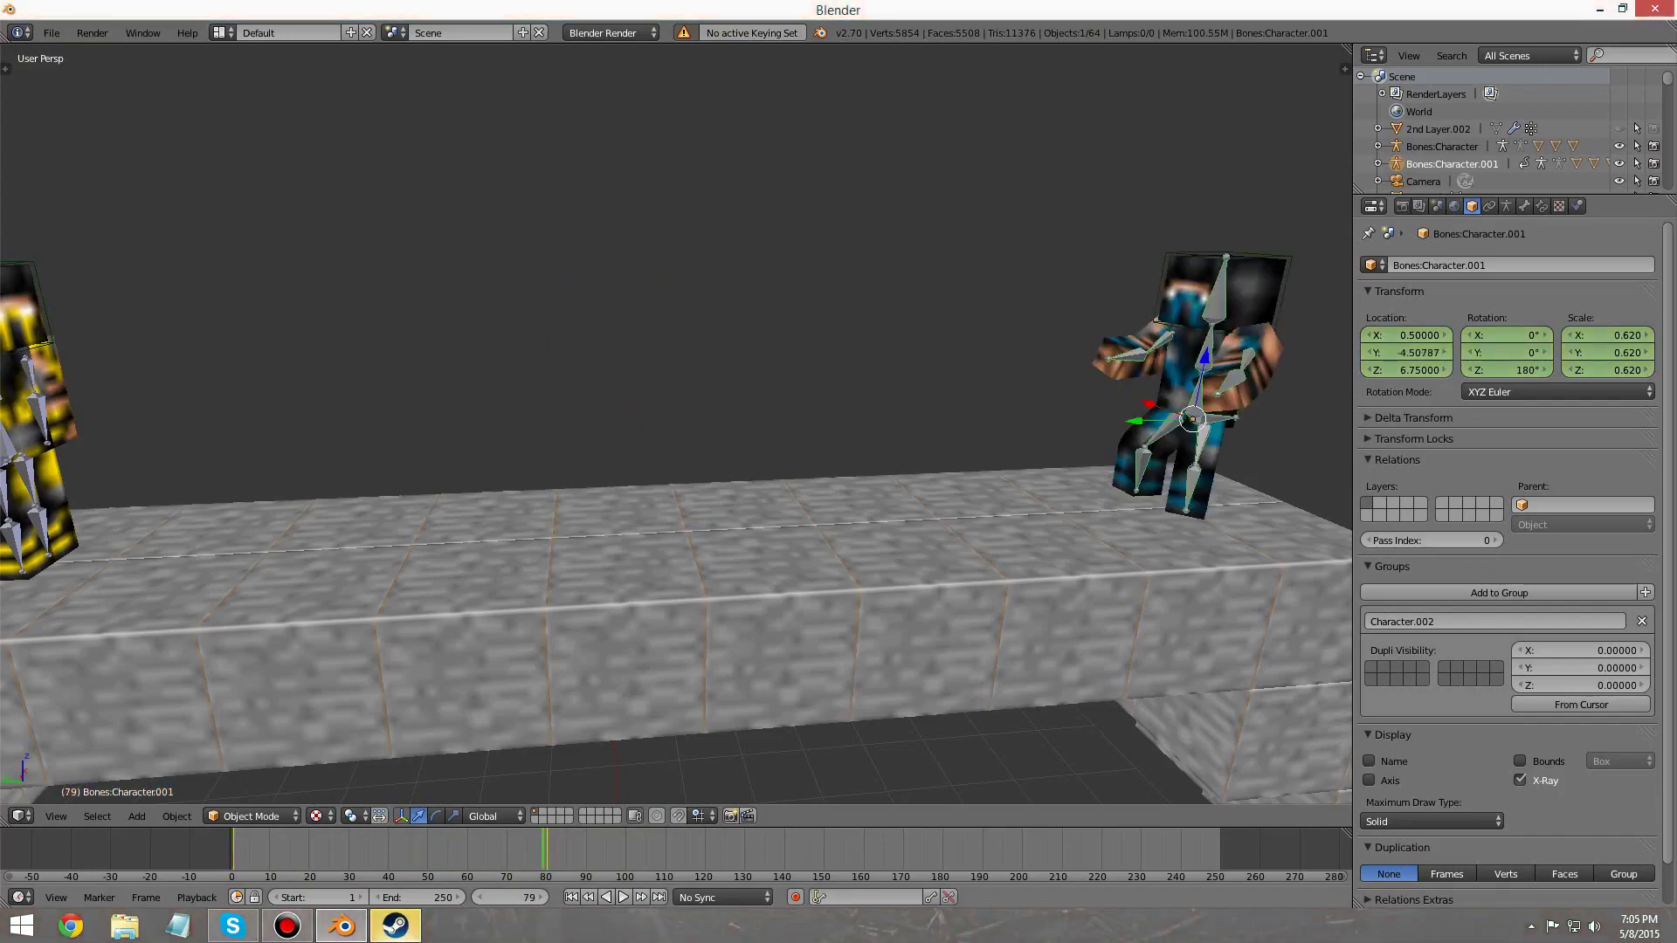
{"action": "key", "text": "ctrl+z"}
{"action": "key", "text": "ctrl+z"}
{"action": "key", "text": "ctrl+z"}
{"action": "key", "text": "ctrl+z"}
{"action": "key", "text": "ctrl+z"}
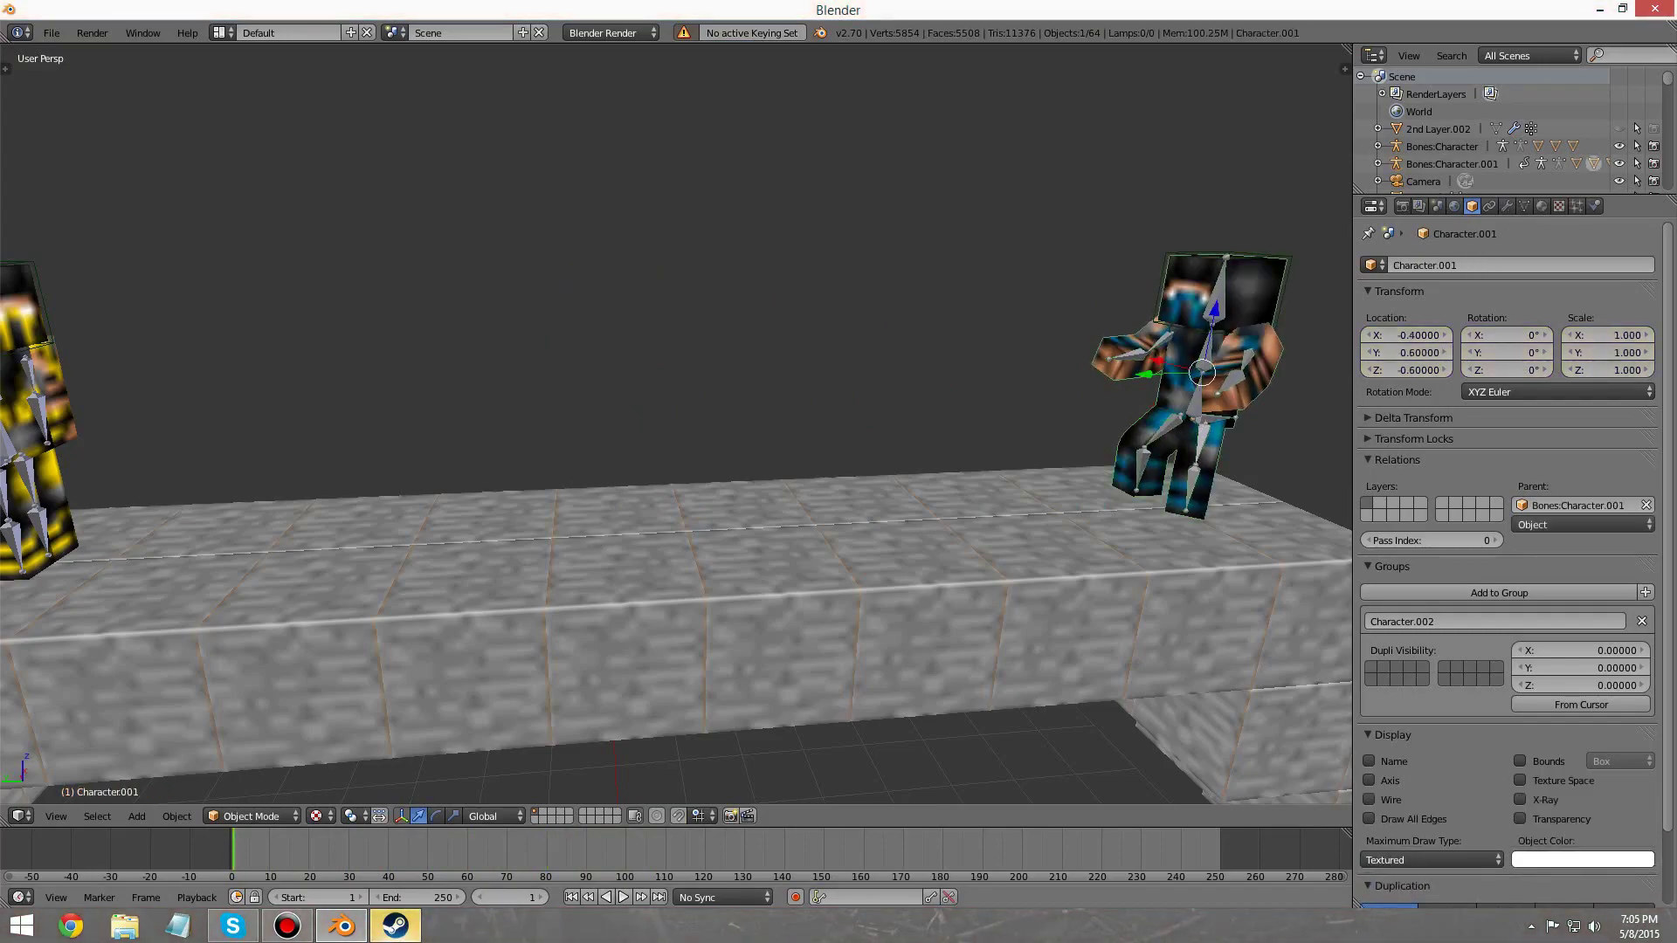
Step: Select the blue character's armature and insert a LocRotScale keyframe on it at frame 1
{"action": "middle_click_drag", "start_coordinate": [726, 437], "coordinate": [655, 440]}
{"action": "right_click", "coordinate": [821, 384]}
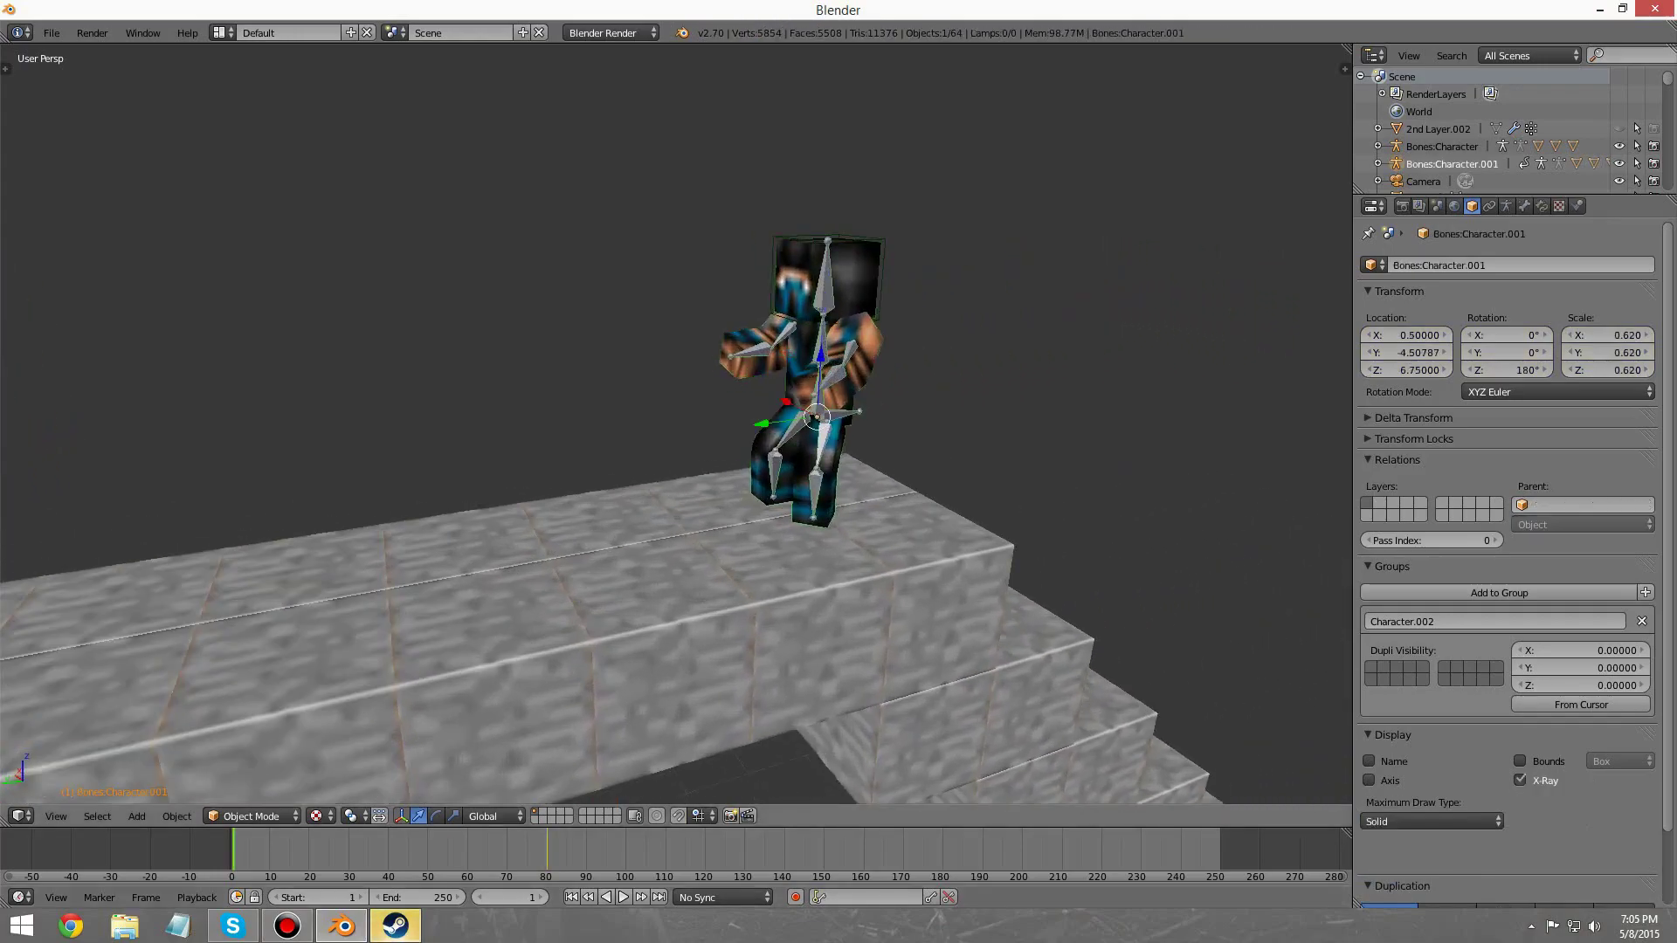
{"action": "key", "text": "i"}
{"action": "left_click", "coordinate": [830, 382]}
{"action": "middle_click_drag", "start_coordinate": [830, 384], "coordinate": [759, 344]}
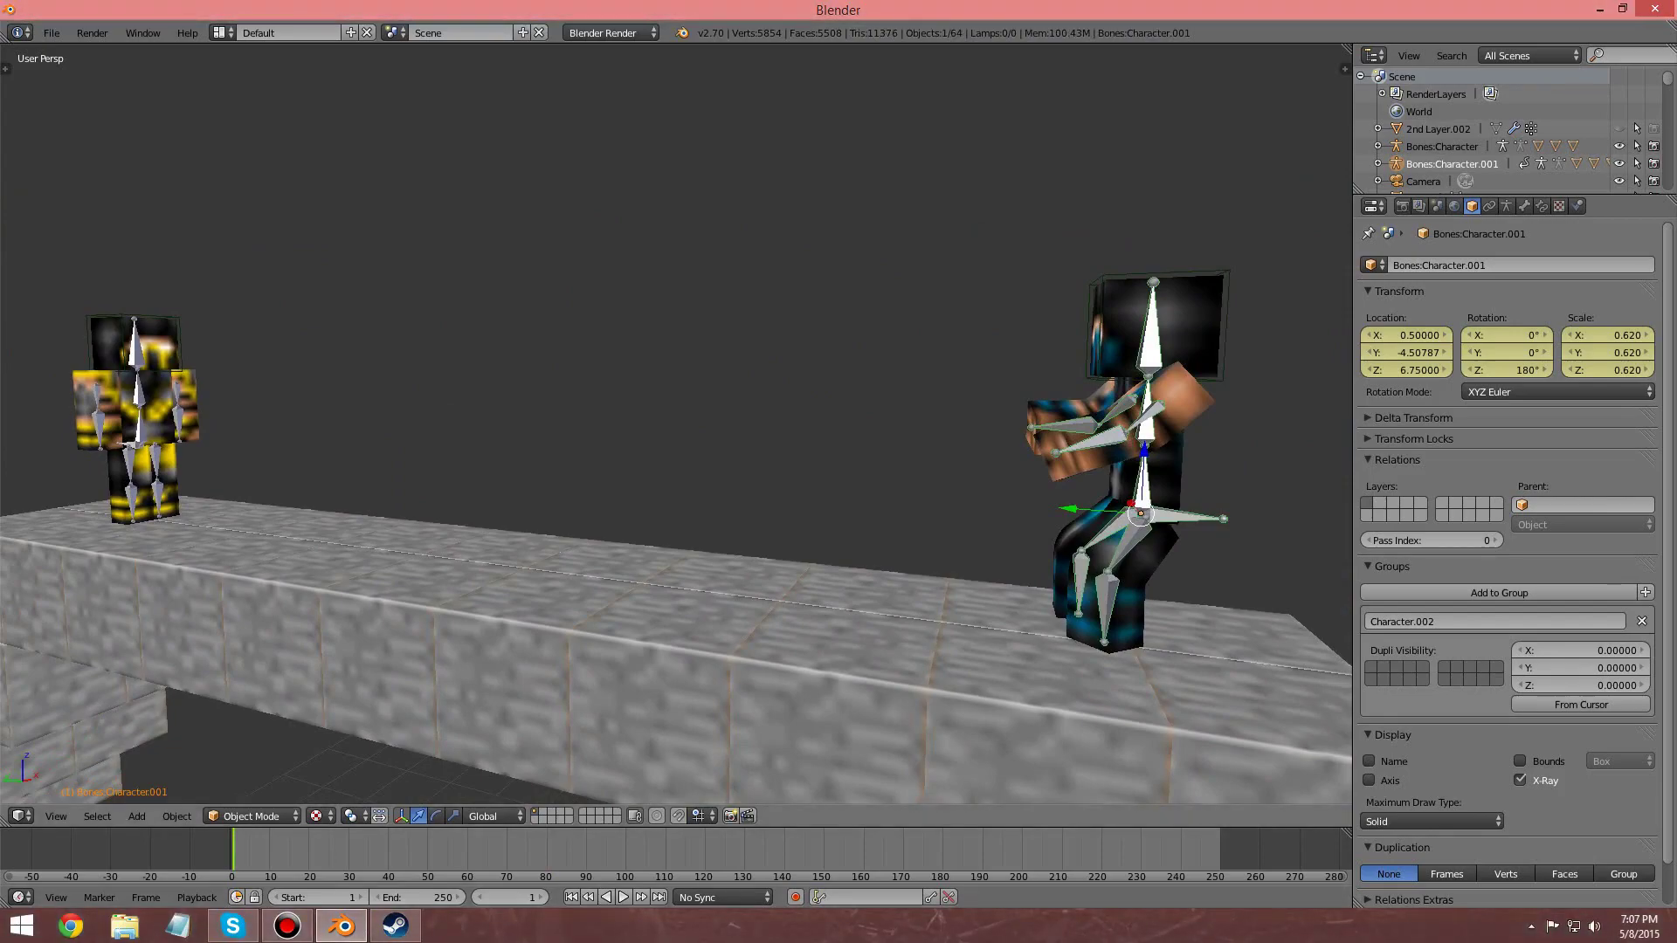
Step: Insert a LocRotScale keyframe on the blue character's armature at frame 94
{"action": "left_click", "coordinate": [602, 849]}
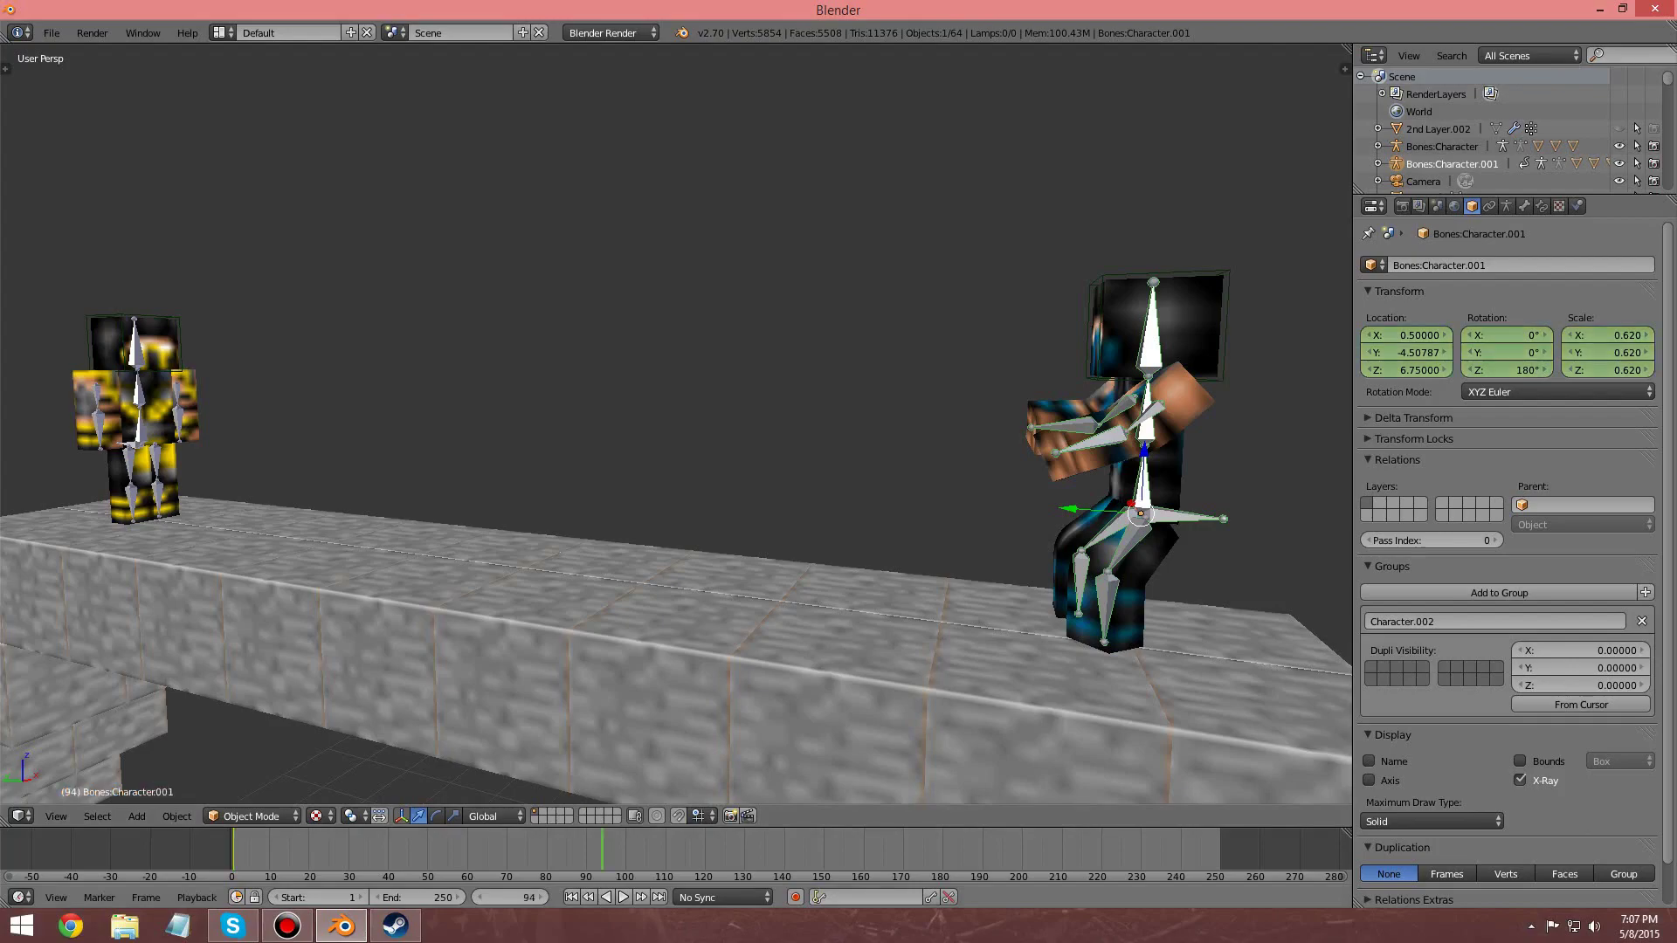
{"action": "key", "text": "i"}
{"action": "key", "text": "Return"}
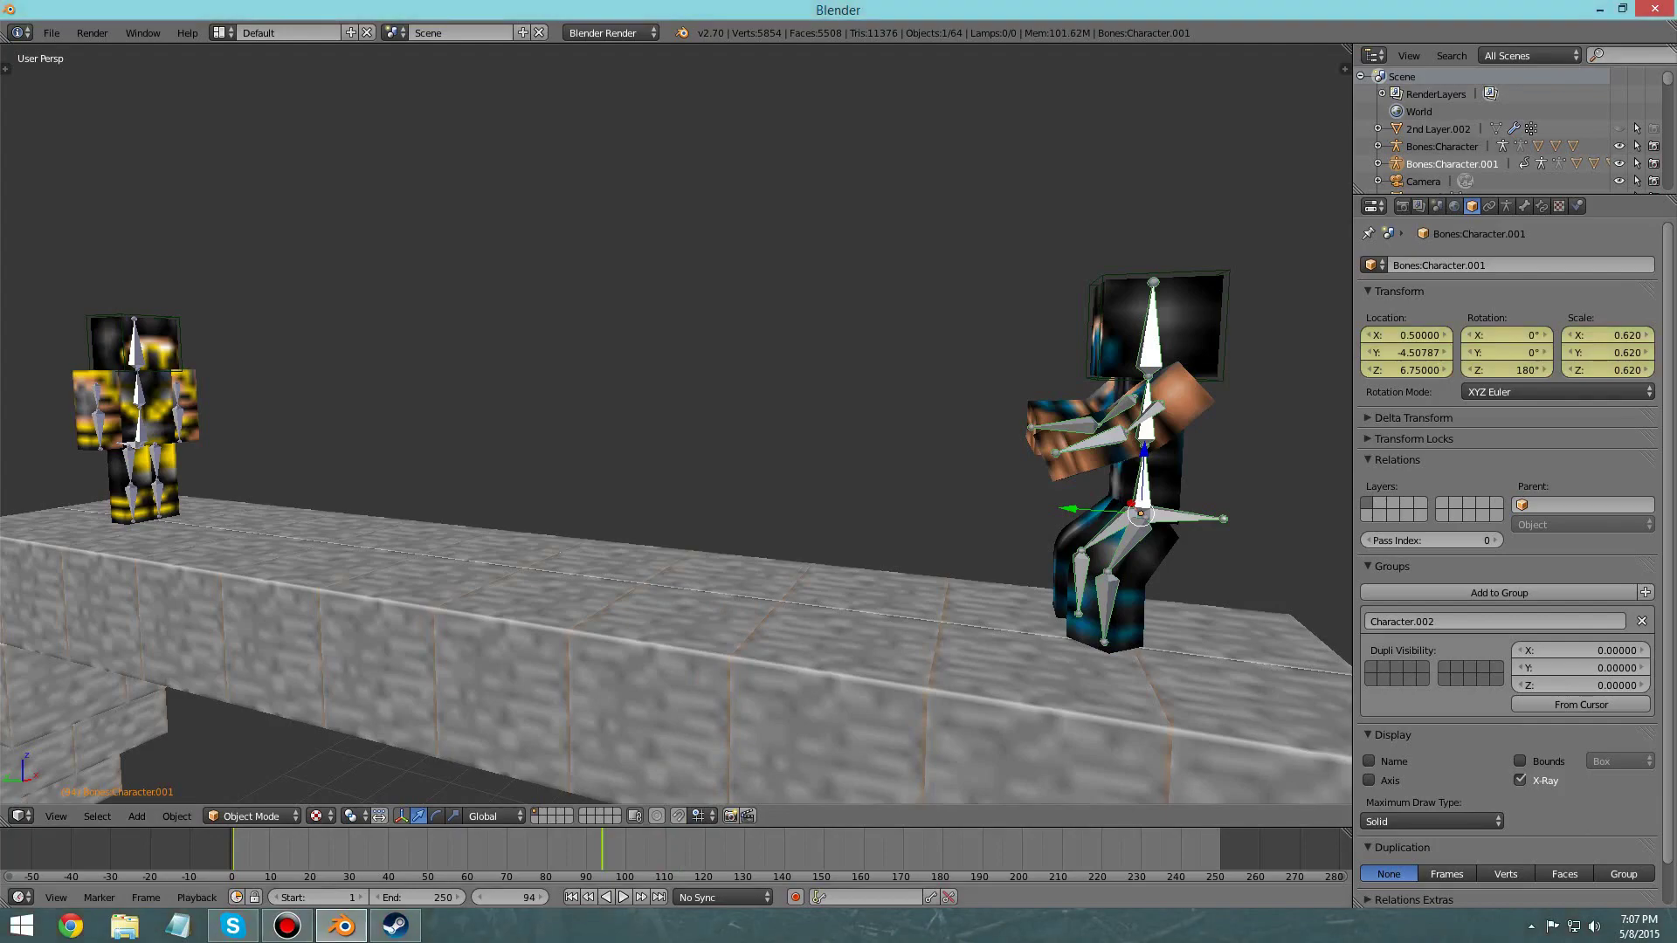
Step: Step one frame forward and back, and delete the blue armature's keyframe at frame 94
{"action": "left_click", "coordinate": [511, 898]}
{"action": "key", "text": "Escape"}
{"action": "key", "text": "Right"}
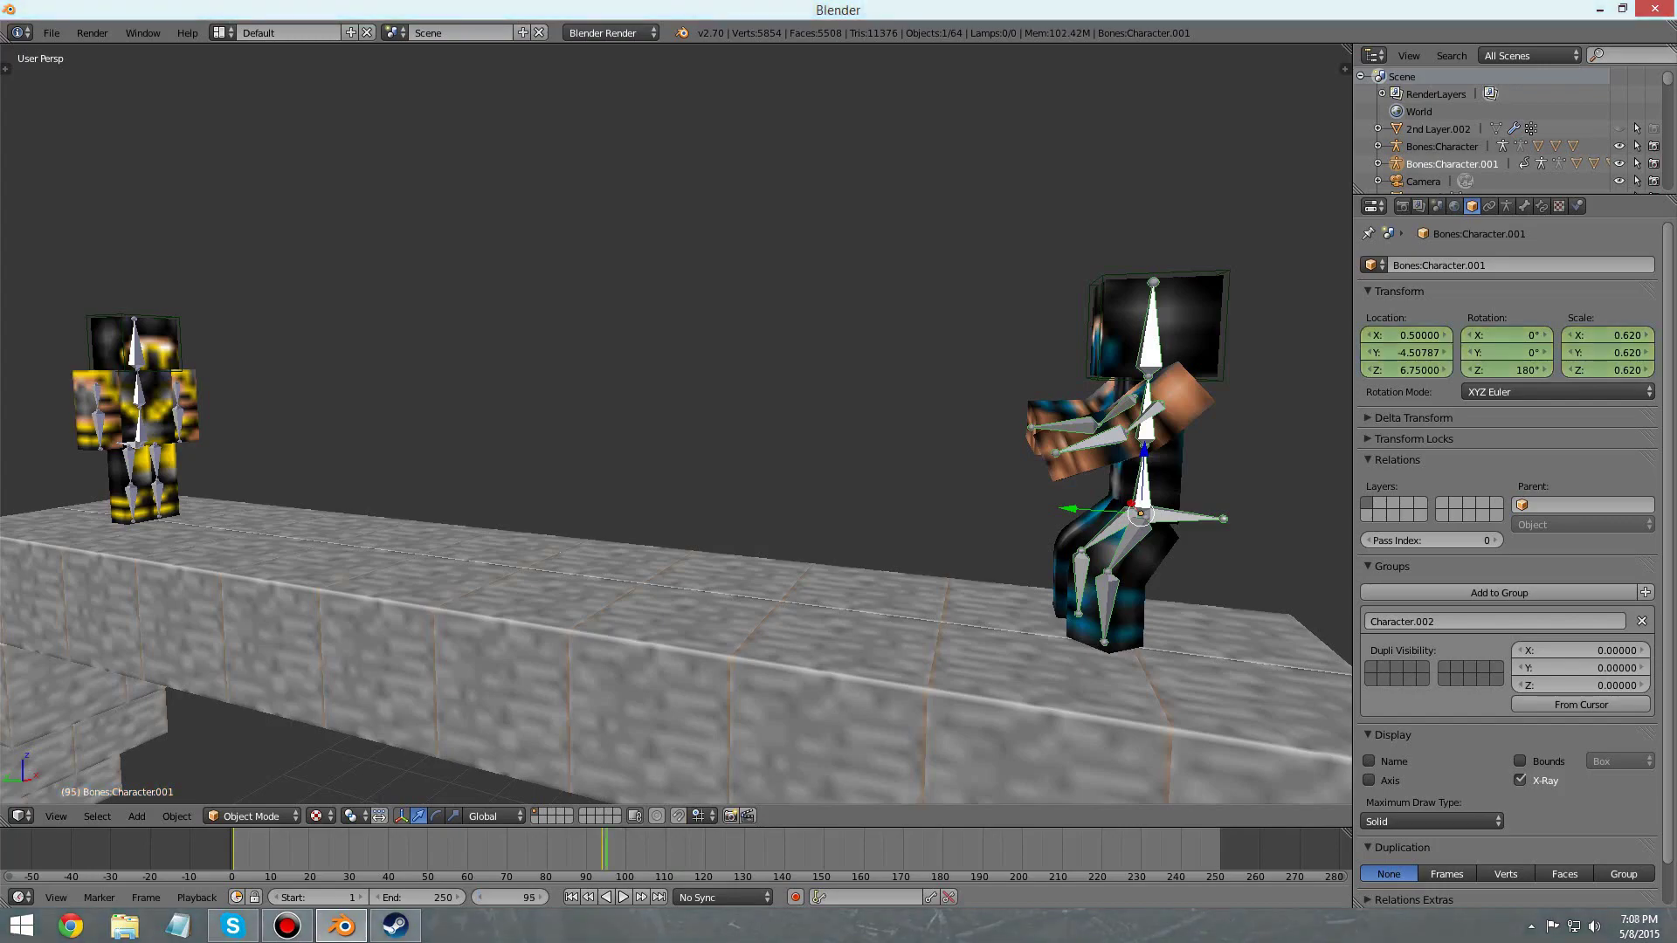
{"action": "key", "text": "Left"}
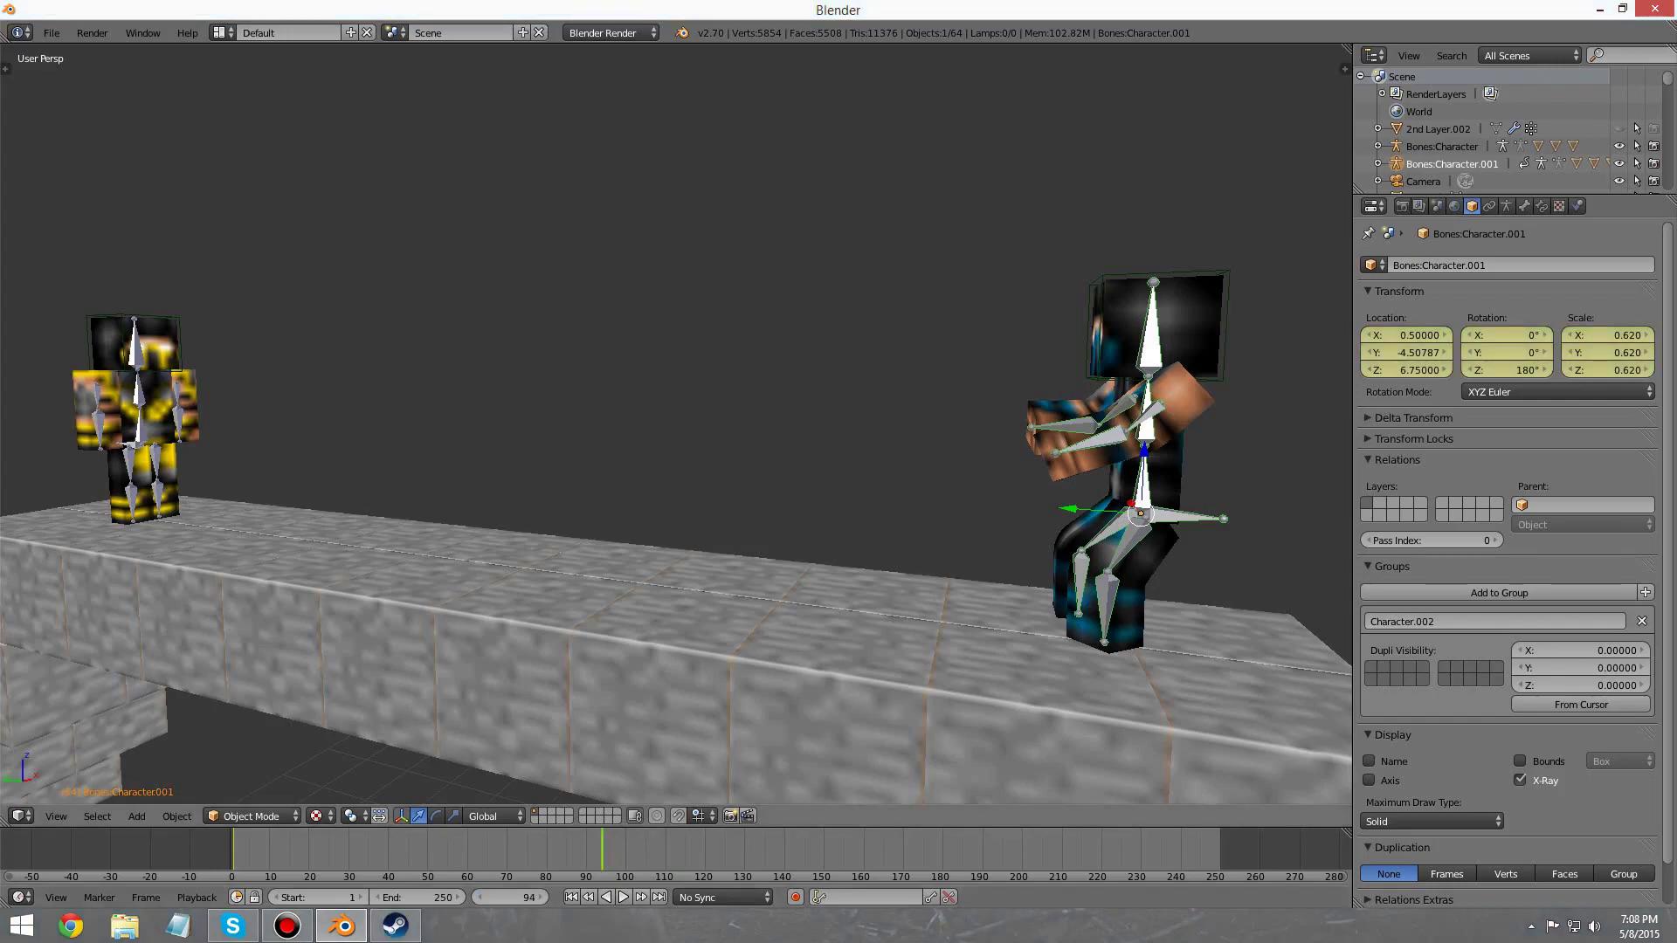
{"action": "key", "text": "alt+i"}
{"action": "key", "text": "Return"}
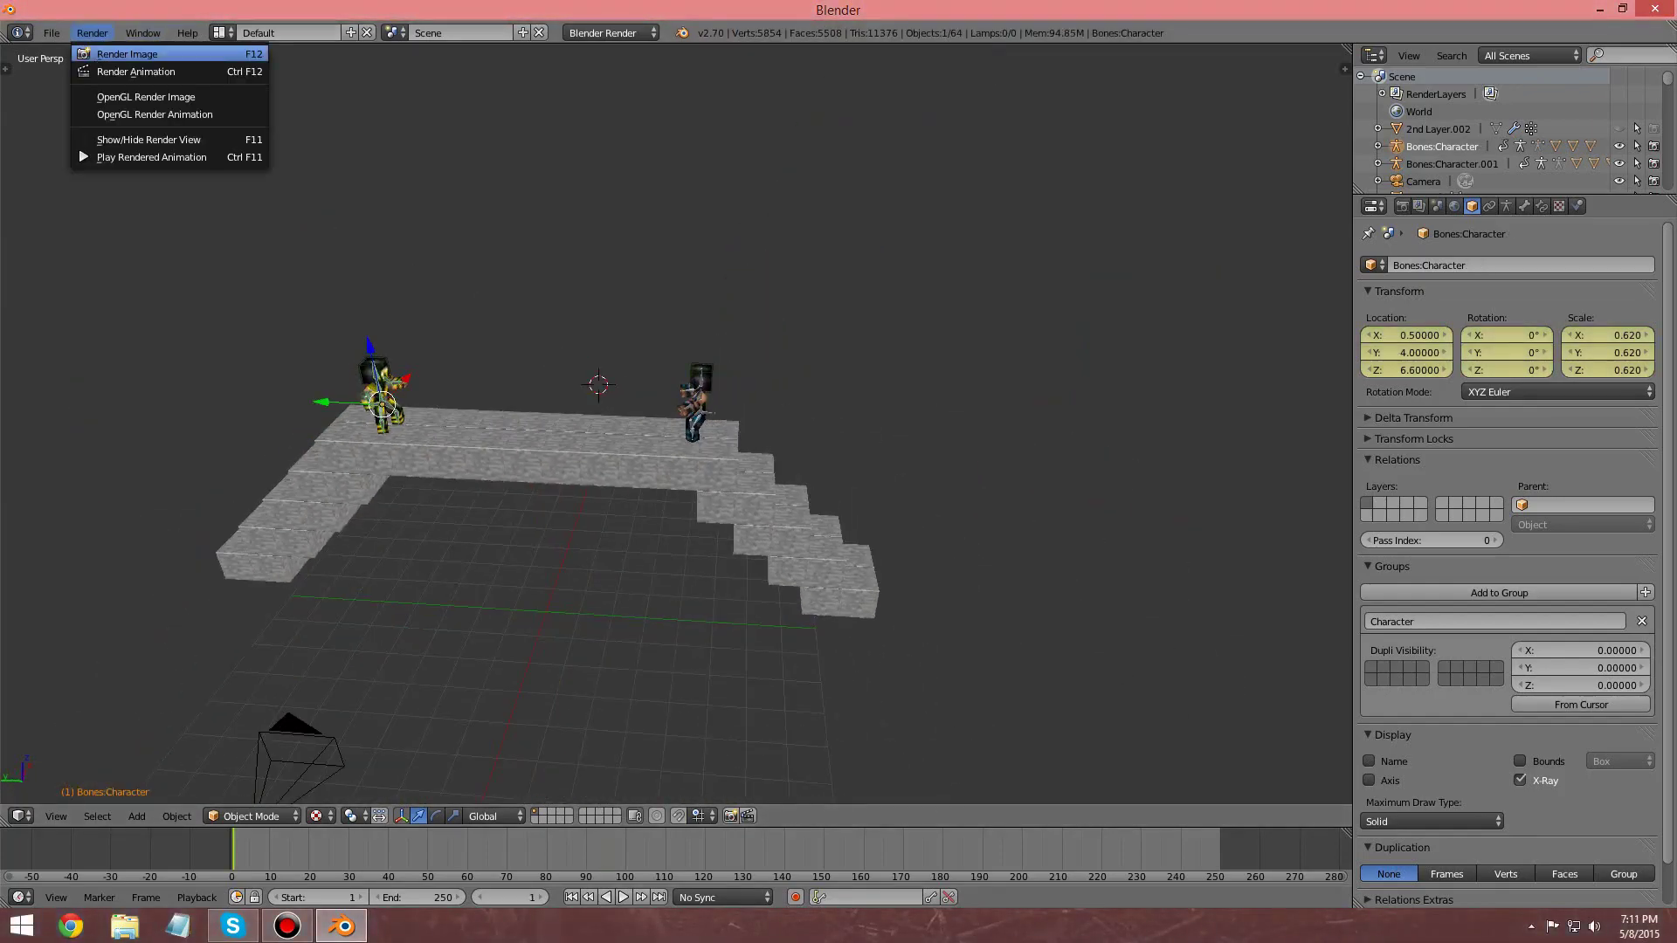
Step: Render a still image of frame 1 to check both characters, and return to the 3D view
{"action": "left_click", "coordinate": [126, 54]}
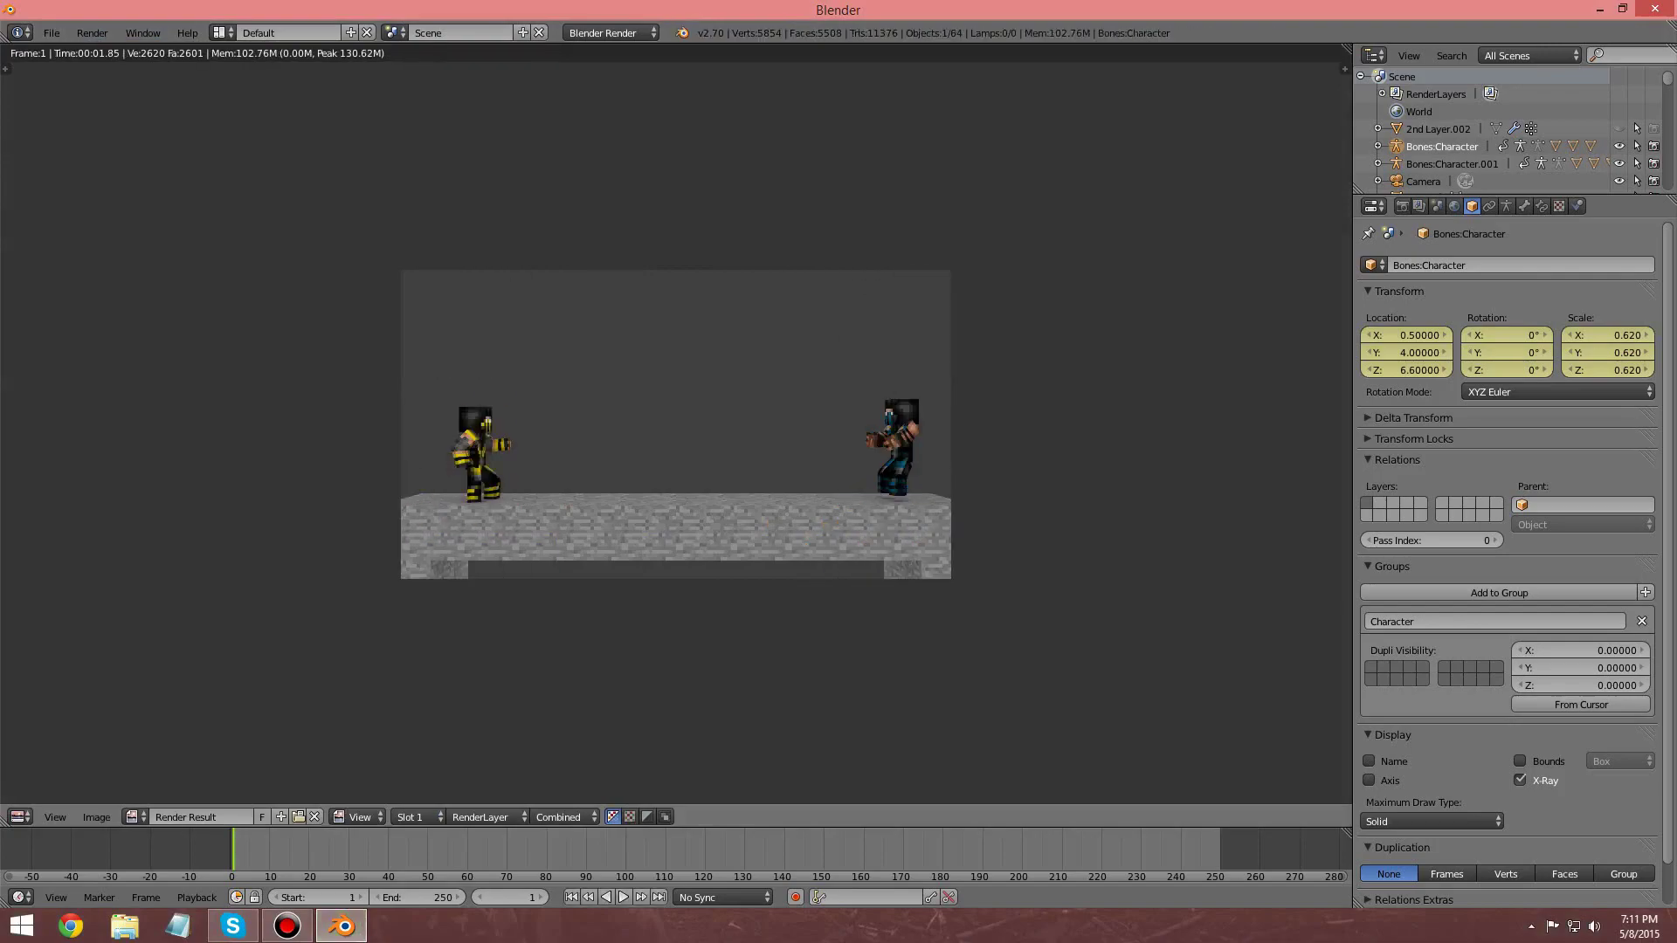
{"action": "key", "text": "Escape"}
Step: Select the blue character's armature and lower it onto the bridge by setting its Z location to 6.6
{"action": "scroll", "coordinate": [676, 425], "scroll_direction": "up", "scroll_amount": 7}
{"action": "middle_click_drag", "start_coordinate": [751, 437], "coordinate": [791, 371]}
{"action": "scroll", "coordinate": [791, 371], "scroll_direction": "up", "scroll_amount": 2}
{"action": "right_click", "coordinate": [834, 345]}
{"action": "right_click", "coordinate": [834, 345]}
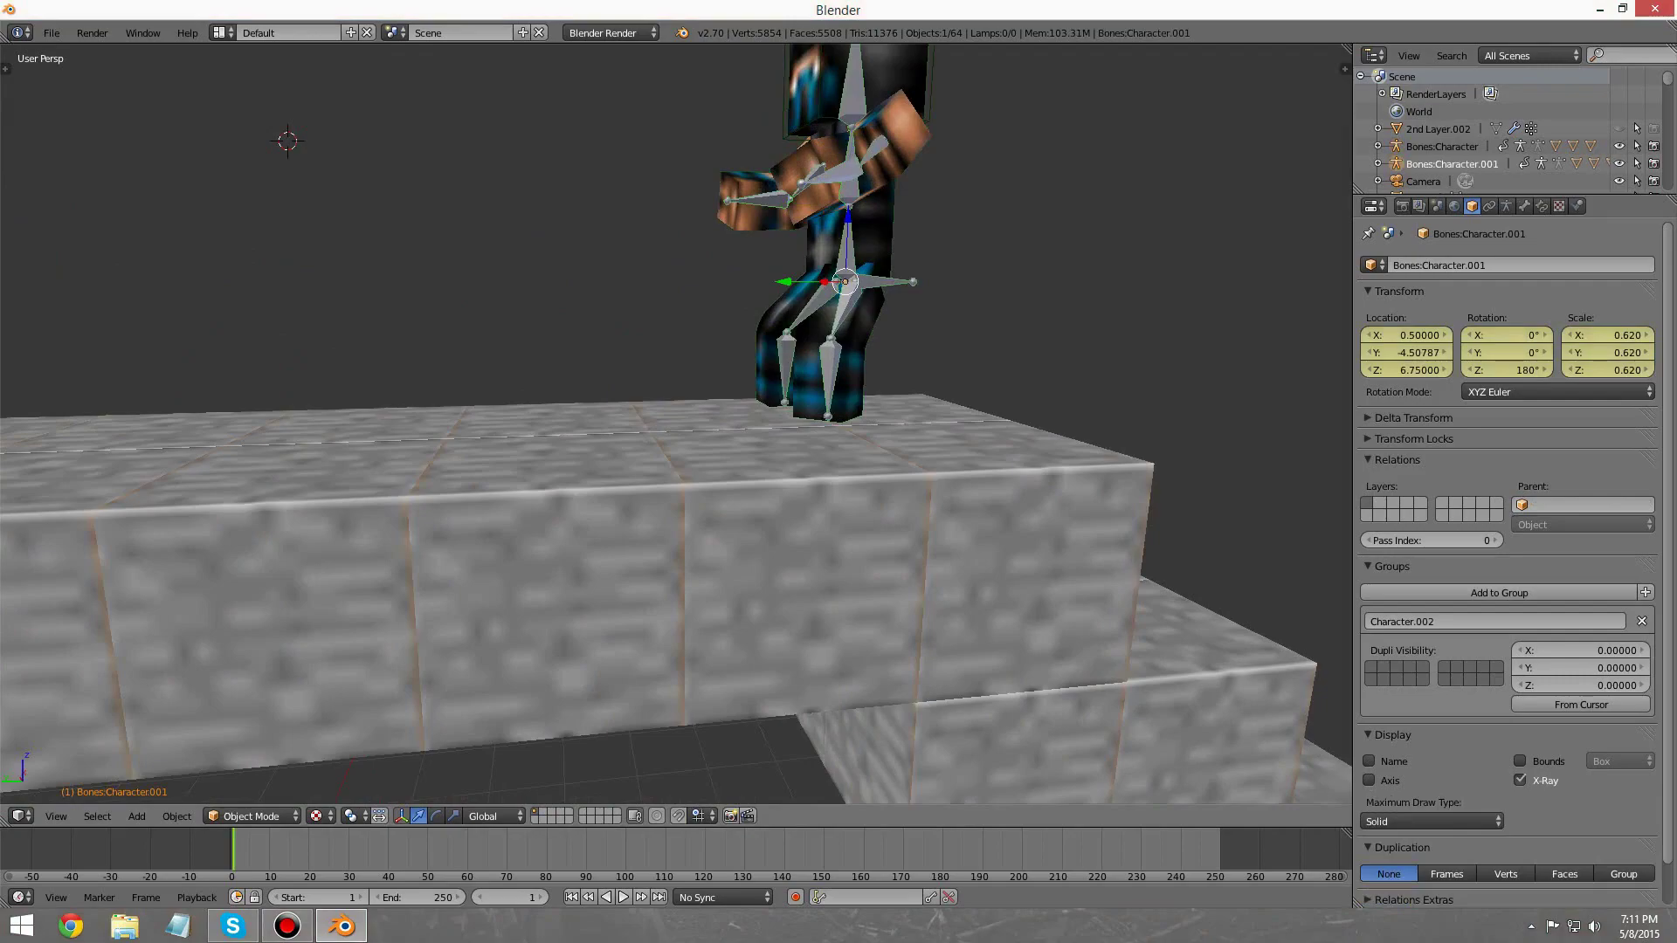
{"action": "key", "text": "g"}
{"action": "key", "text": "z"}
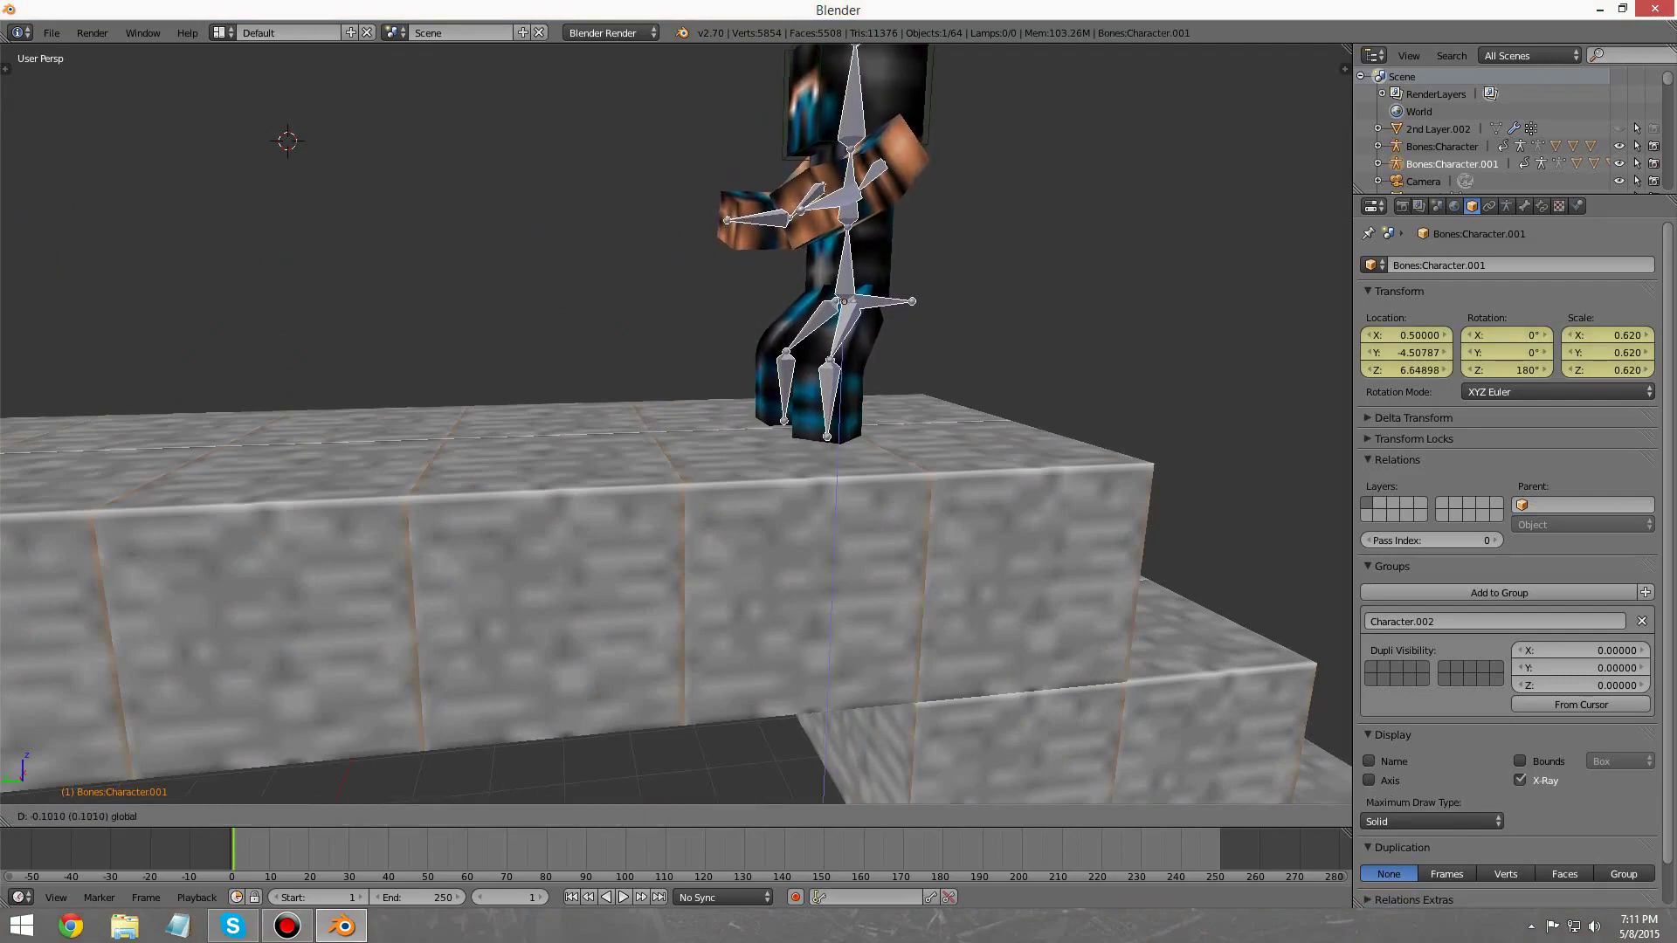
{"action": "key", "text": "Return"}
{"action": "type", "text": "6.6"}
{"action": "key", "text": "Return"}
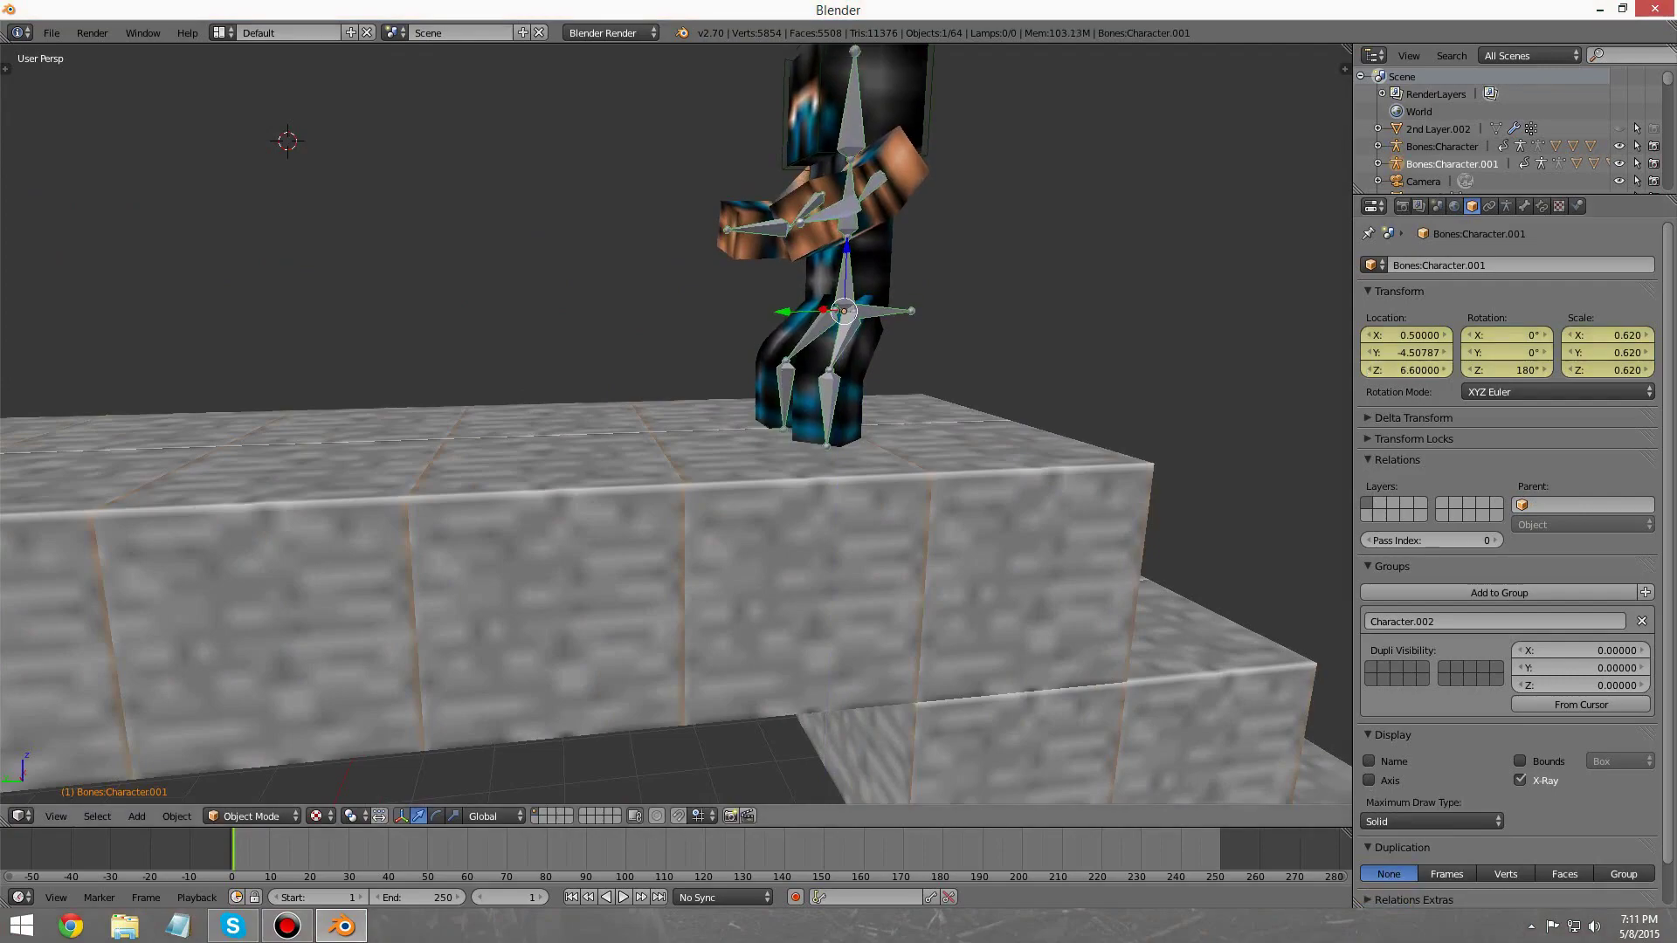
Step: Raise the blue character's armature slightly along Z and set its Z location to 6.63
{"action": "key", "text": "g"}
{"action": "key", "text": "z"}
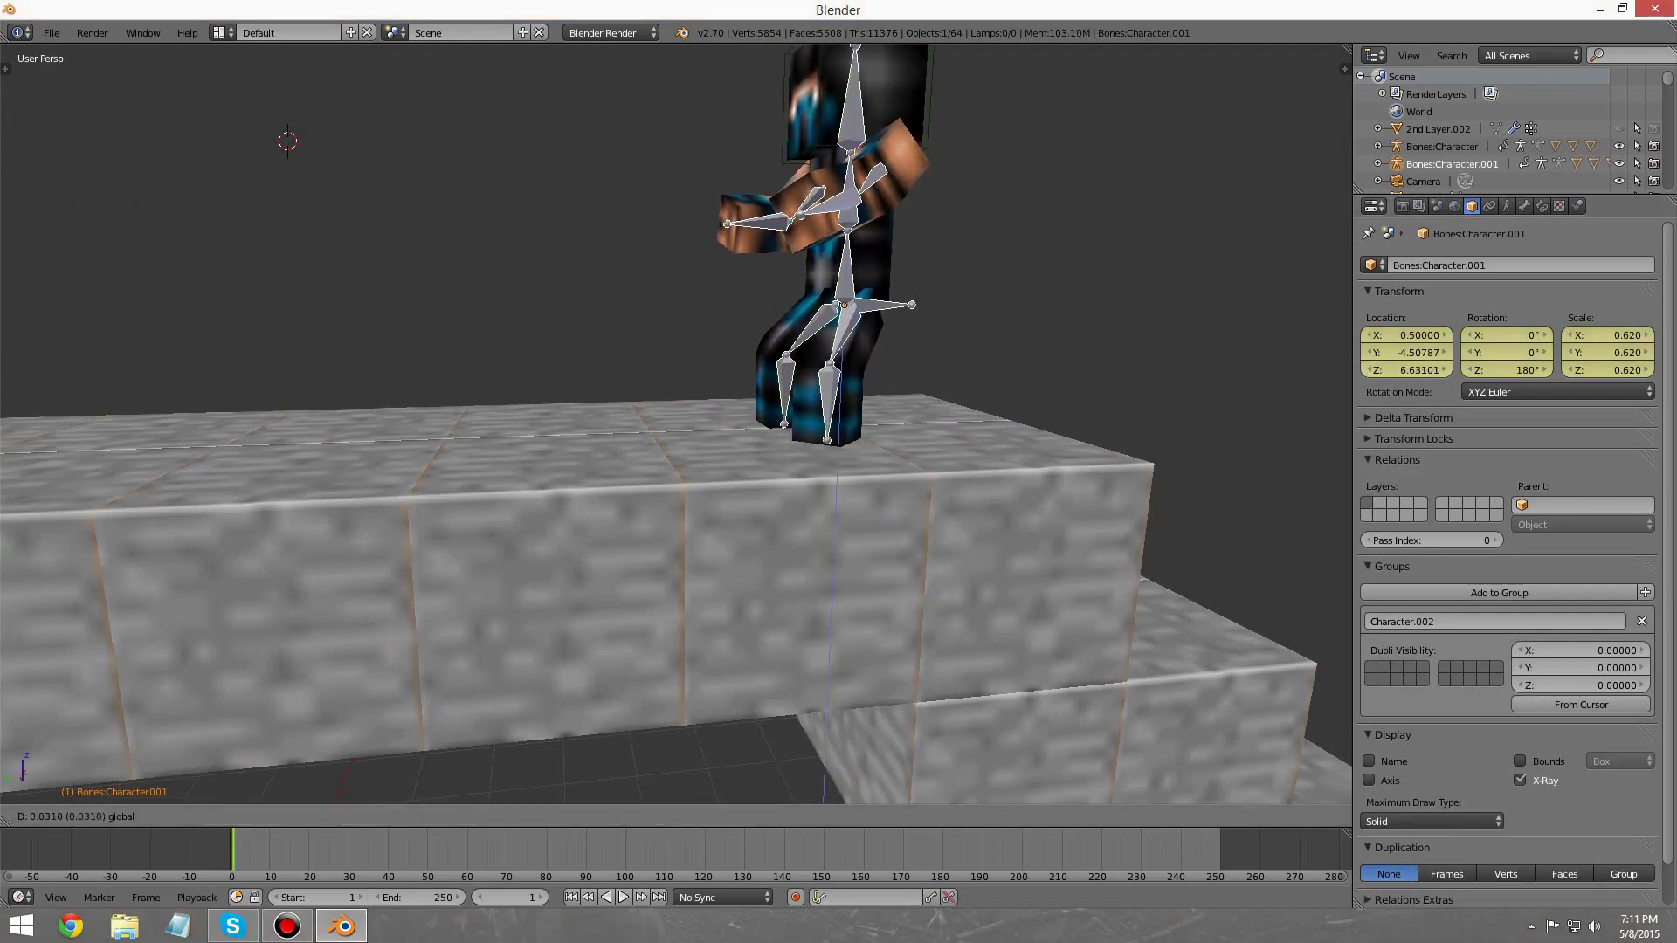
{"action": "key", "text": "Return"}
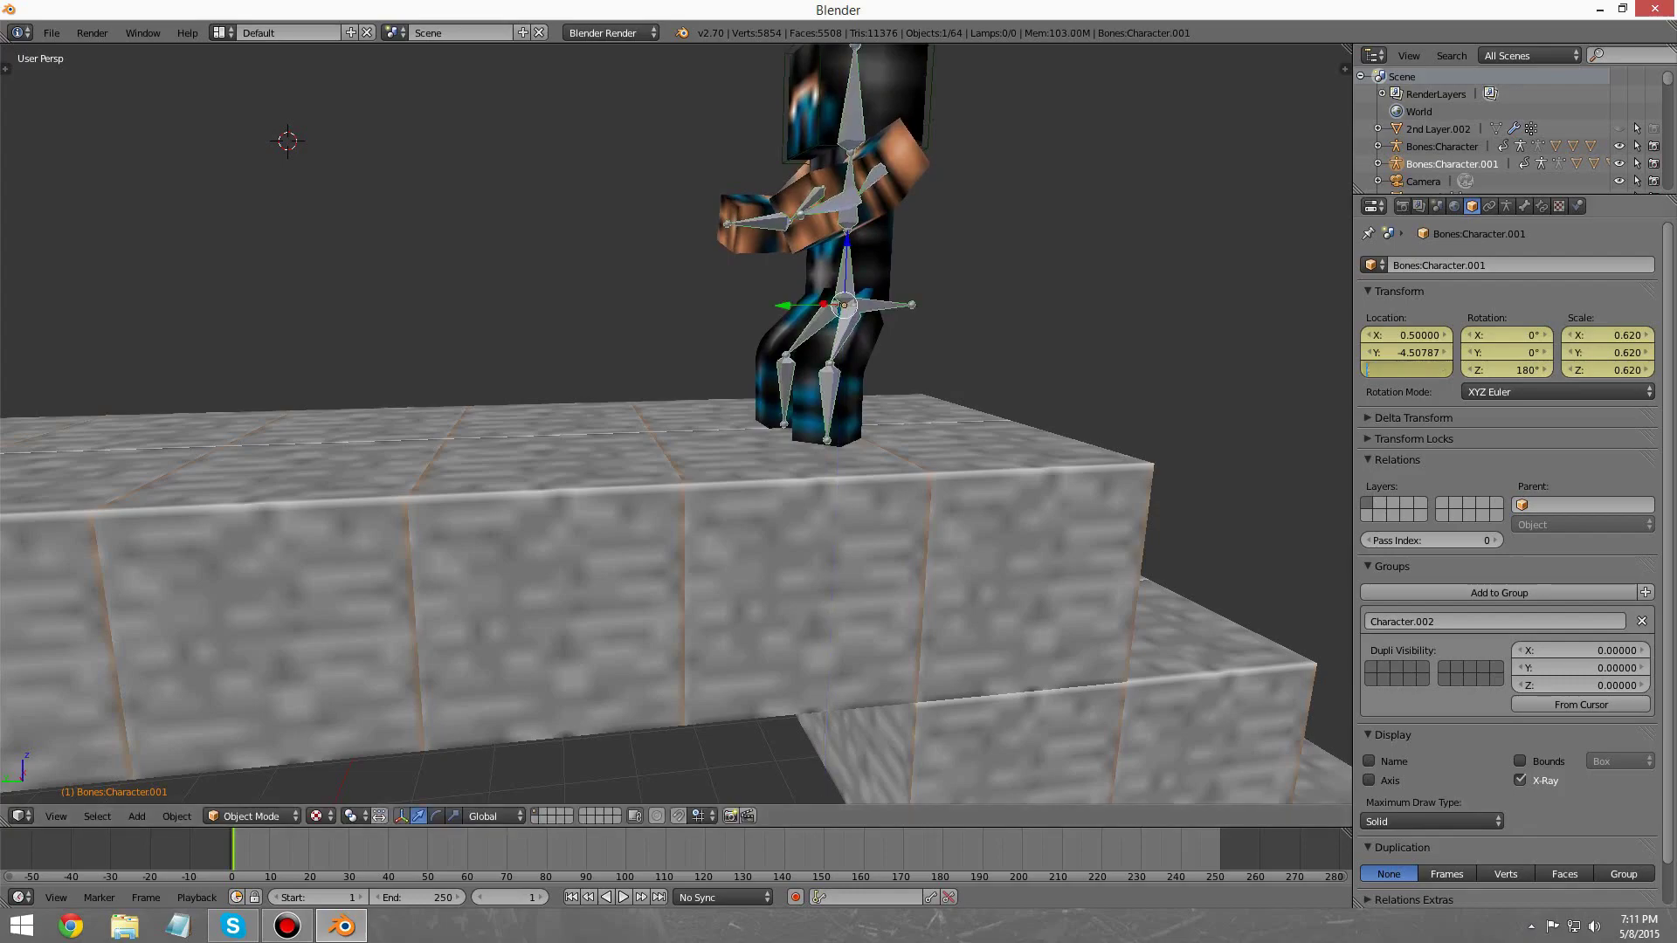
{"action": "key", "text": "Return"}
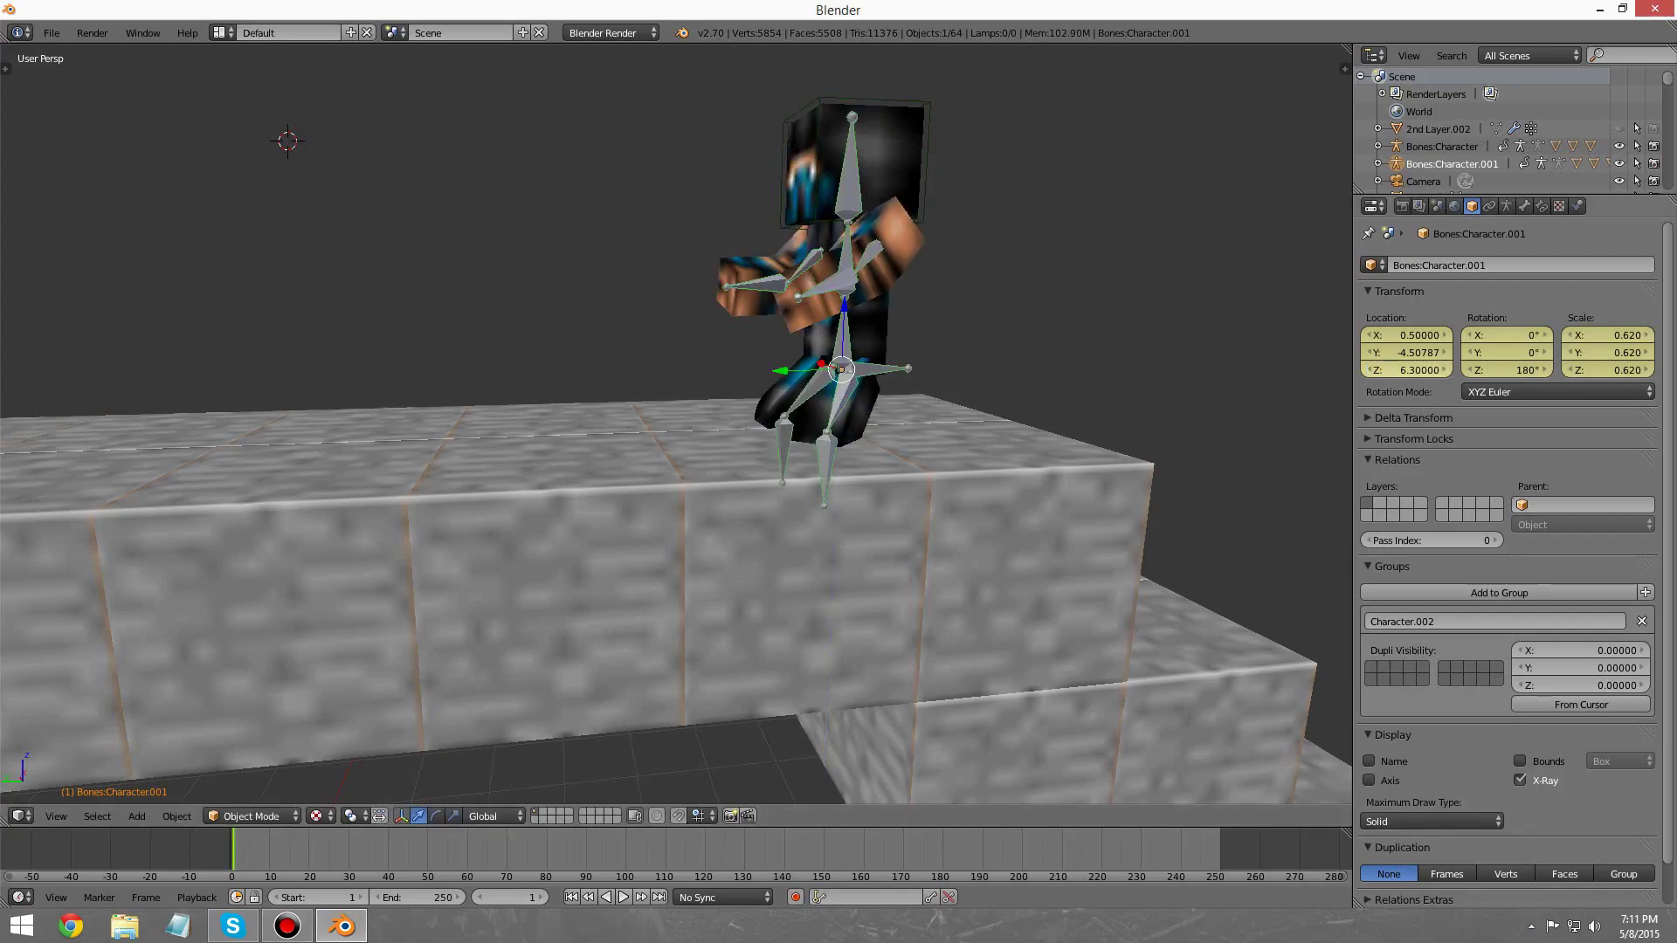
{"action": "key", "text": "BackSpace"}
{"action": "type", "text": "6.63"}
{"action": "key", "text": "Return"}
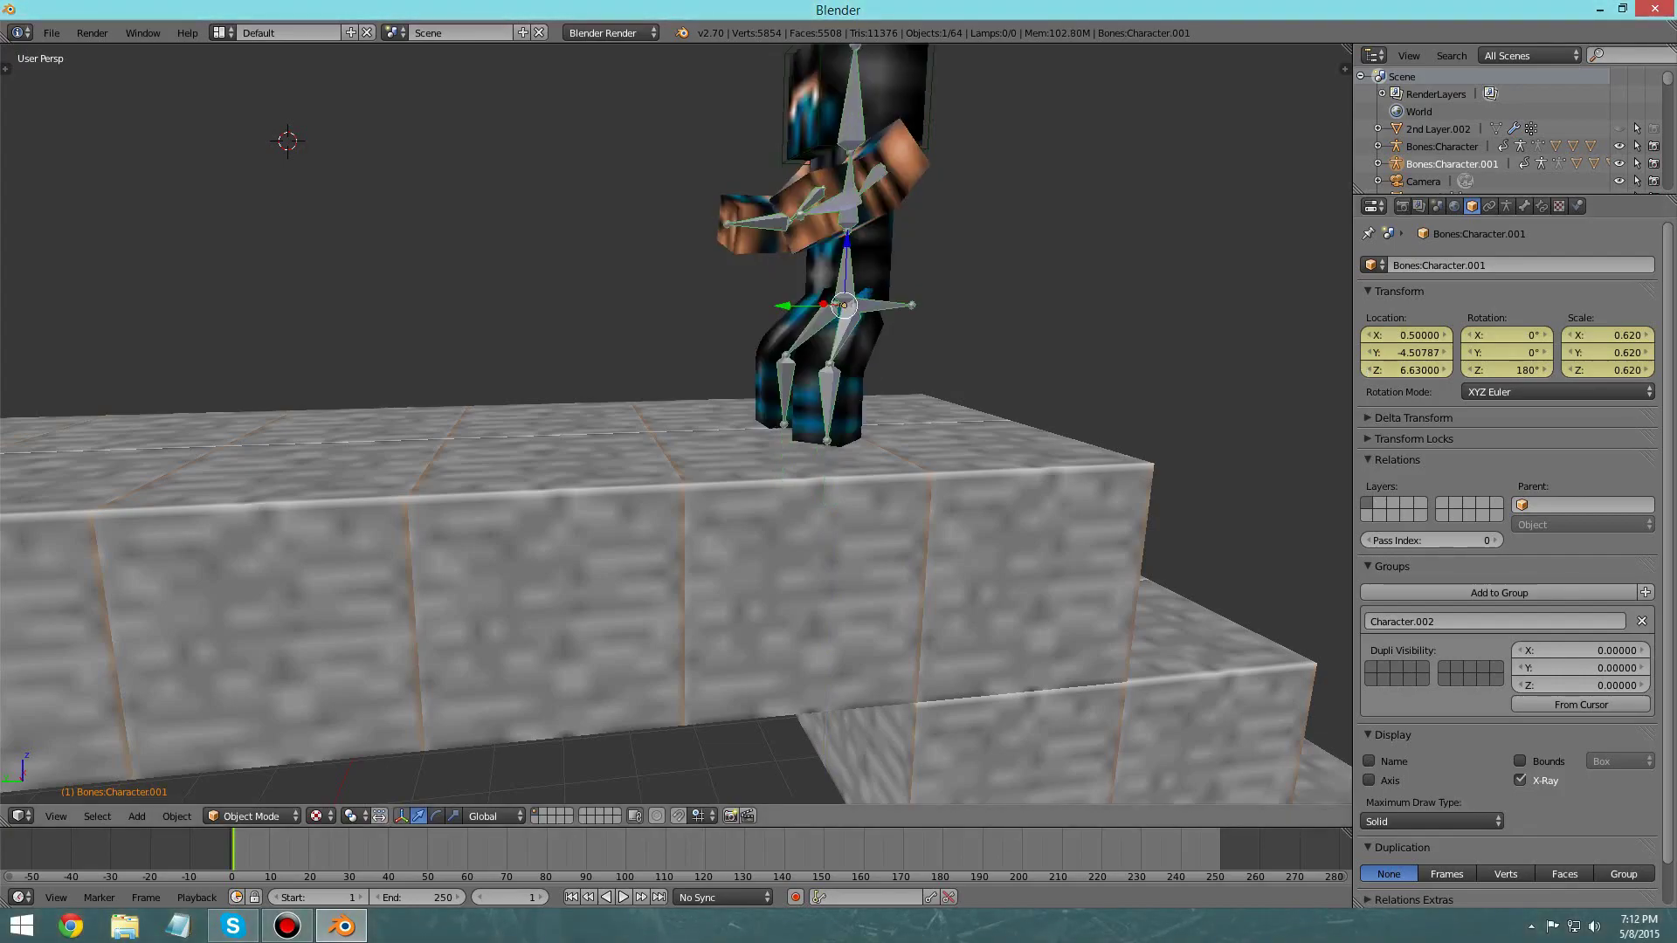
Step: Render frame 1 again to check the blue character's height on the bridge, and close the render
{"action": "middle_click_drag", "start_coordinate": [812, 419], "coordinate": [787, 393]}
{"action": "scroll", "coordinate": [699, 376], "scroll_direction": "down", "scroll_amount": 3}
{"action": "scroll", "coordinate": [786, 393], "scroll_direction": "down", "scroll_amount": 1}
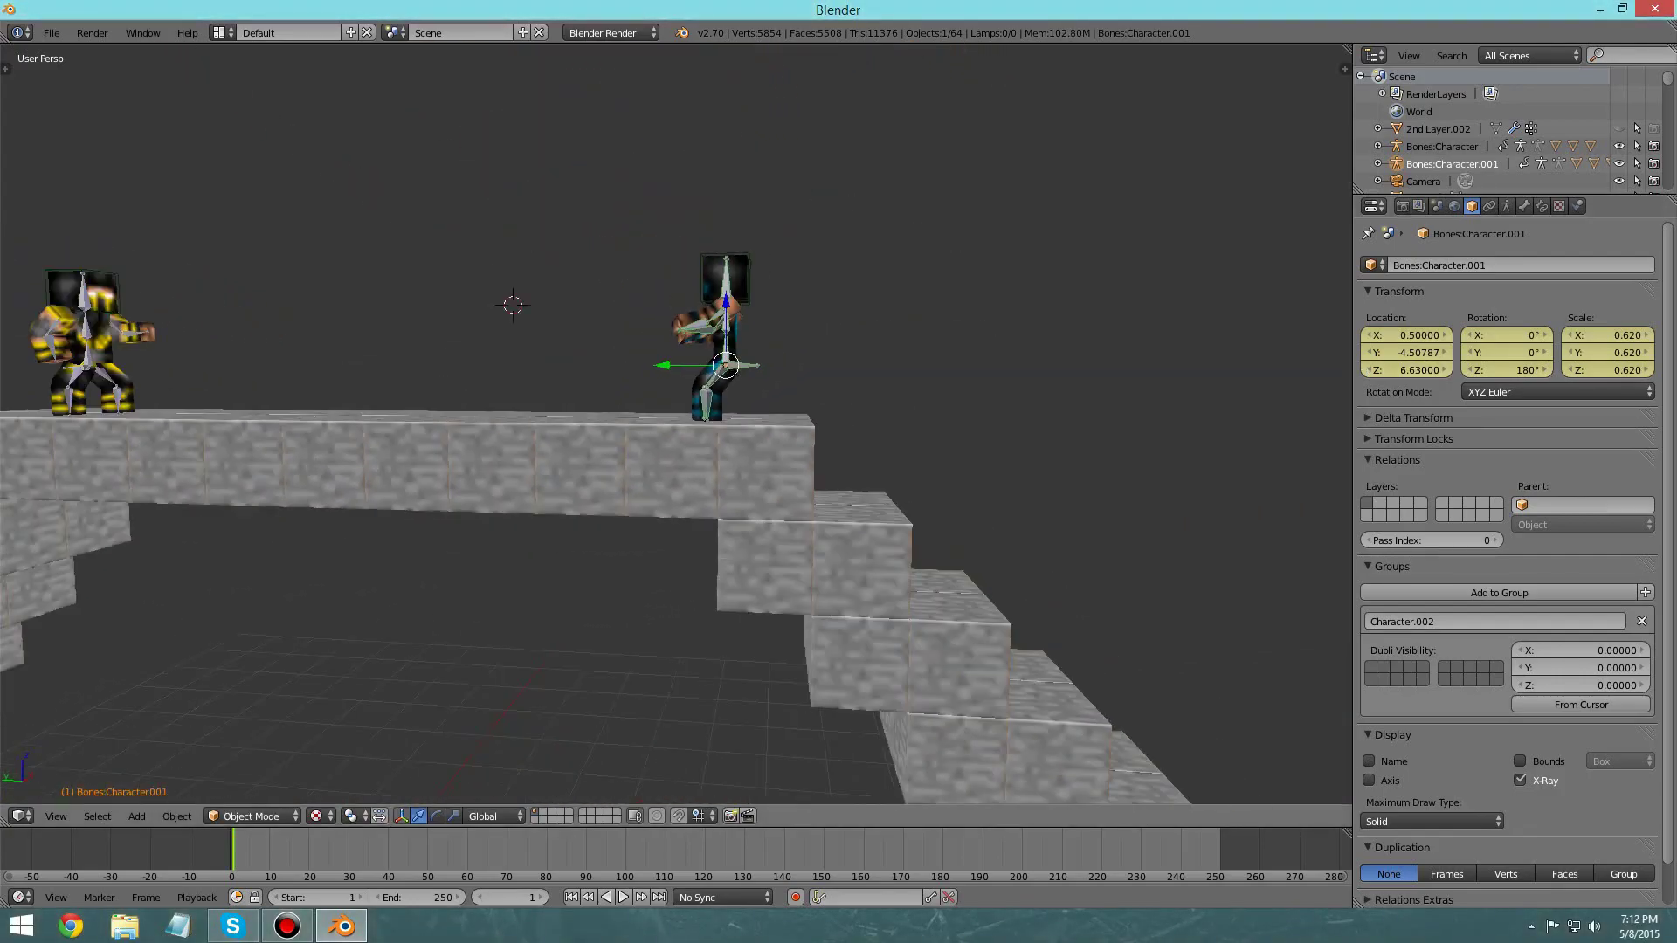
{"action": "left_click", "coordinate": [92, 33]}
{"action": "left_click", "coordinate": [127, 53]}
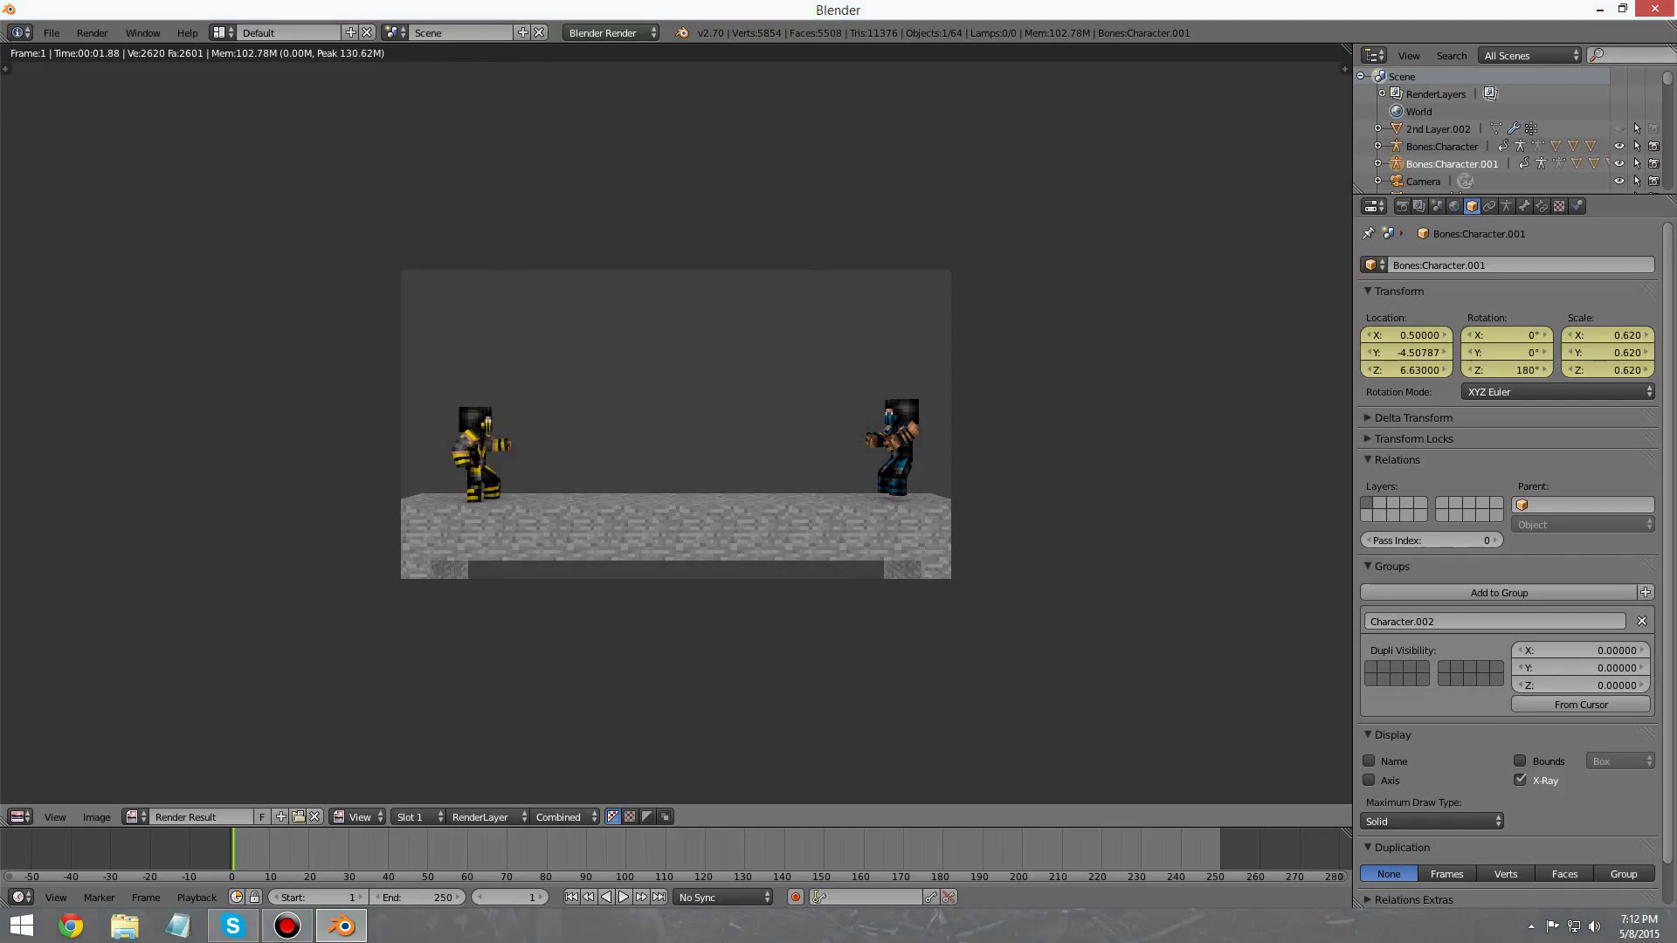
{"action": "key", "text": "Escape"}
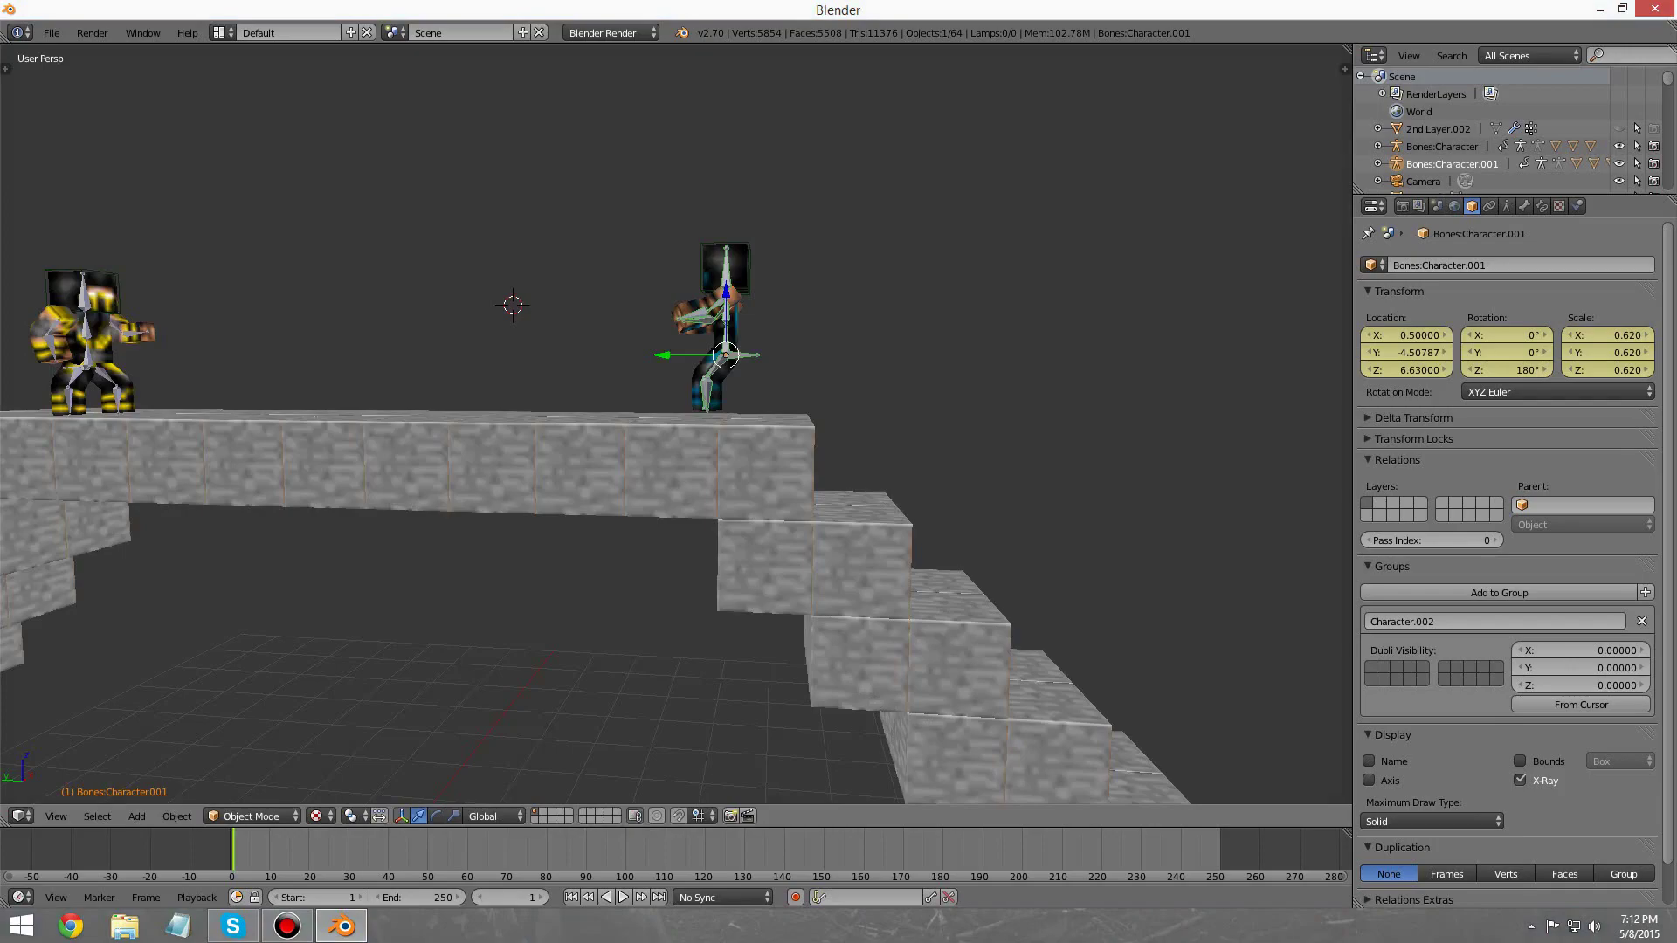
Step: Set the blue armature's Z location to 6.63 and insert a LocRotScale keyframe at frame 1
{"action": "left_click_drag", "start_coordinate": [726, 291], "coordinate": [726, 296]}
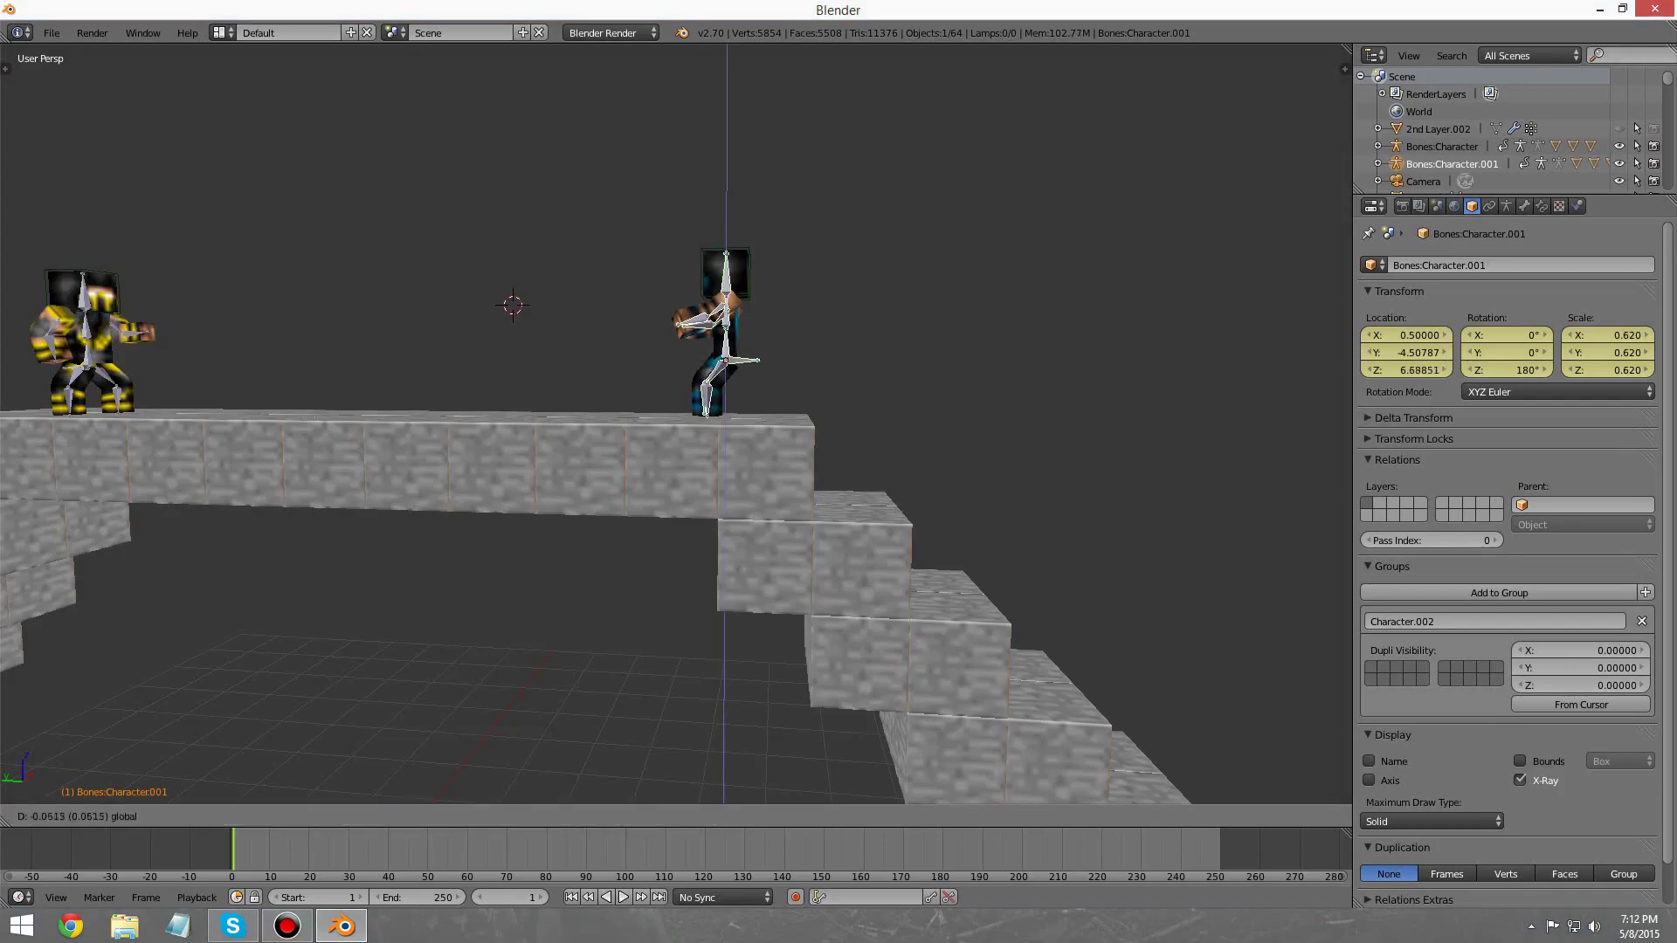
{"action": "key", "text": "Return"}
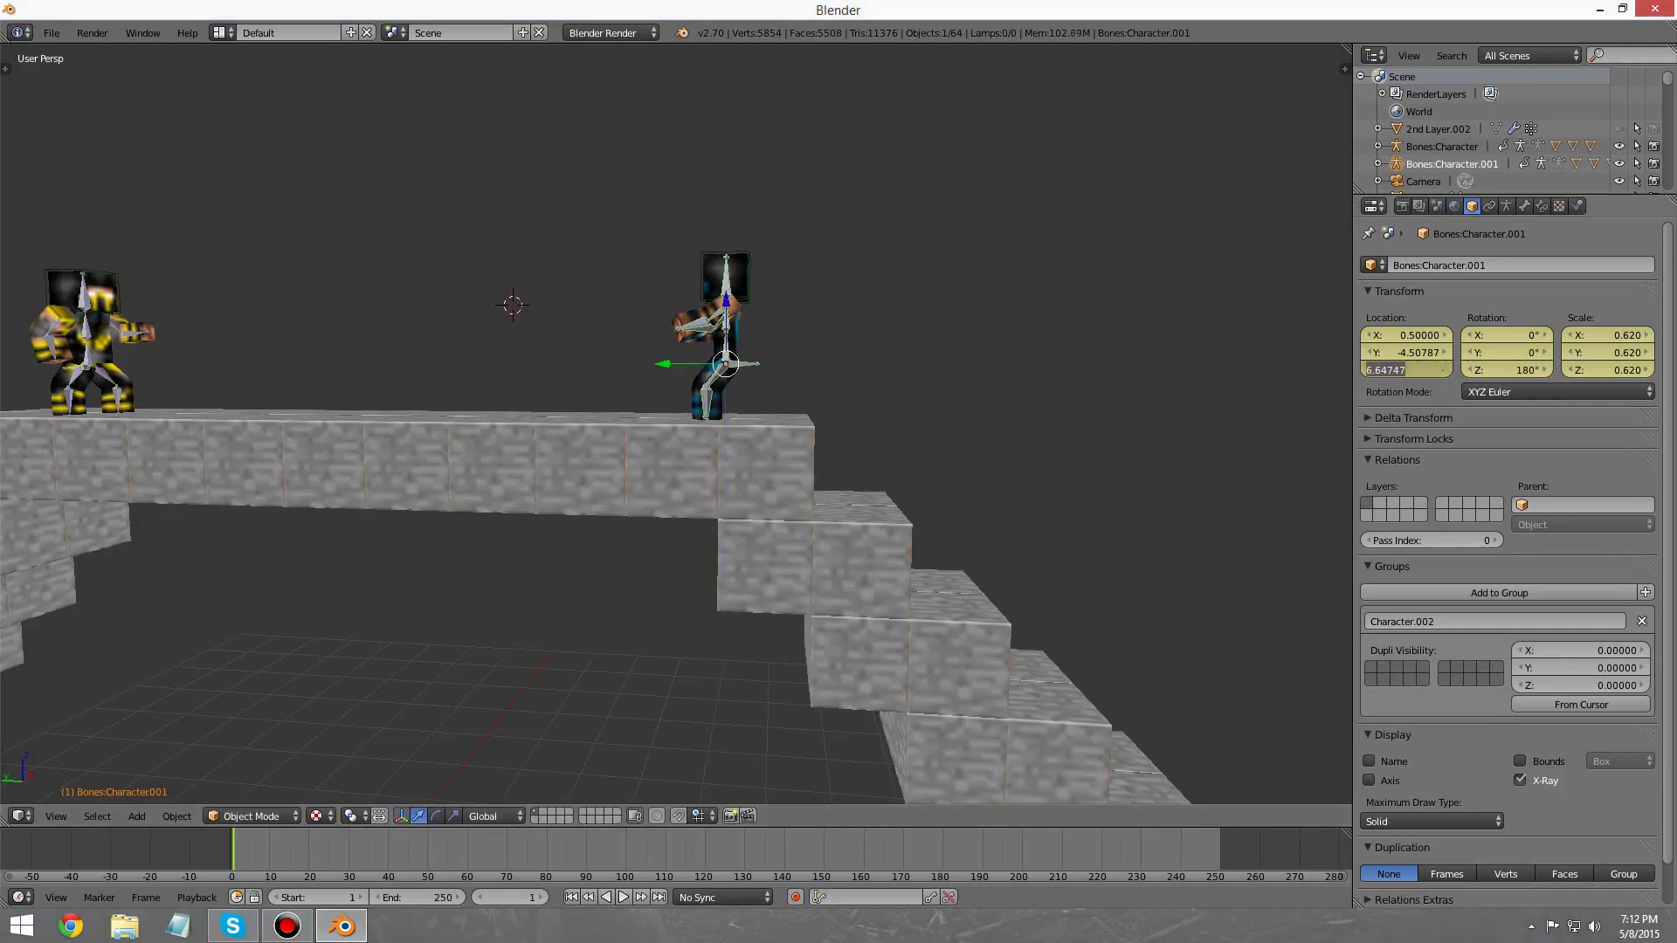
{"action": "type", "text": "6.63"}
{"action": "key", "text": "Return"}
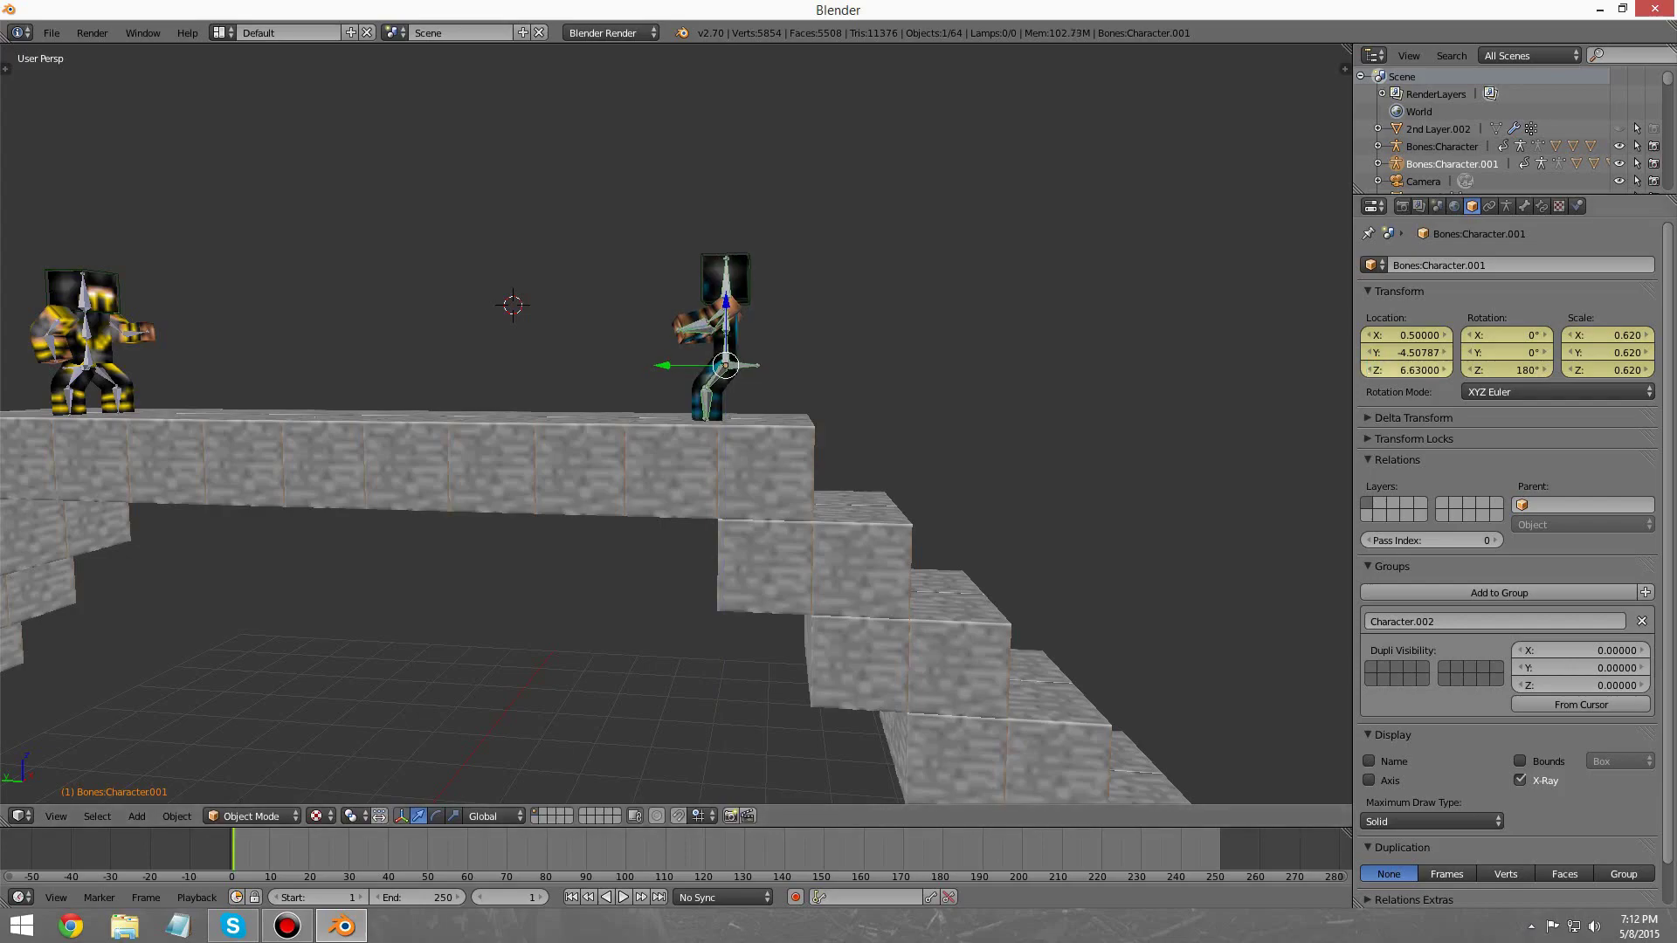
{"action": "key", "text": "i"}
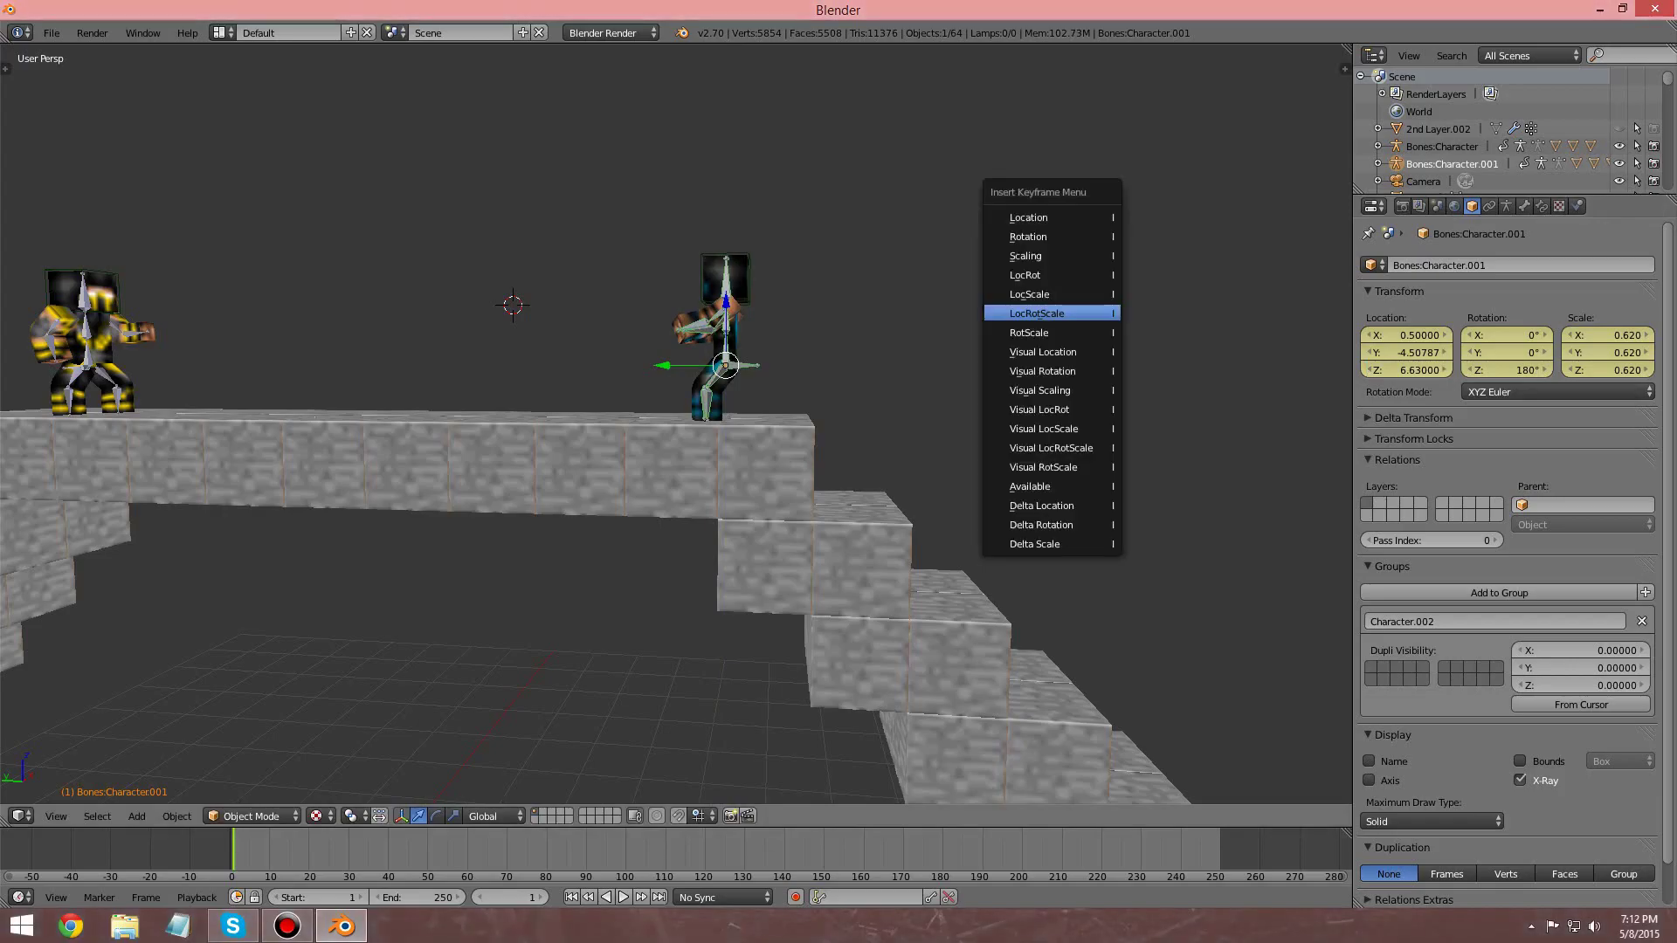
{"action": "left_click", "coordinate": [1097, 312]}
Step: Examine the blue character's pose and its placement on the bridge from several angles and distances
{"action": "middle_click_drag", "start_coordinate": [961, 349], "coordinate": [1166, 327]}
{"action": "scroll", "coordinate": [1074, 341], "scroll_direction": "up", "scroll_amount": 2}
{"action": "middle_click_drag", "start_coordinate": [1057, 358], "coordinate": [1162, 354]}
{"action": "middle_click_drag", "start_coordinate": [873, 306], "coordinate": [664, 459], "text": "shift"}
{"action": "scroll", "coordinate": [676, 424], "scroll_direction": "up", "scroll_amount": 3}
{"action": "scroll", "coordinate": [734, 454], "scroll_direction": "up", "scroll_amount": 3}
{"action": "scroll", "coordinate": [733, 455], "scroll_direction": "down", "scroll_amount": 3}
{"action": "scroll", "coordinate": [664, 458], "scroll_direction": "down", "scroll_amount": 3}
{"action": "middle_click_drag", "start_coordinate": [874, 350], "coordinate": [839, 289]}
{"action": "scroll", "coordinate": [677, 424], "scroll_direction": "up", "scroll_amount": 4}
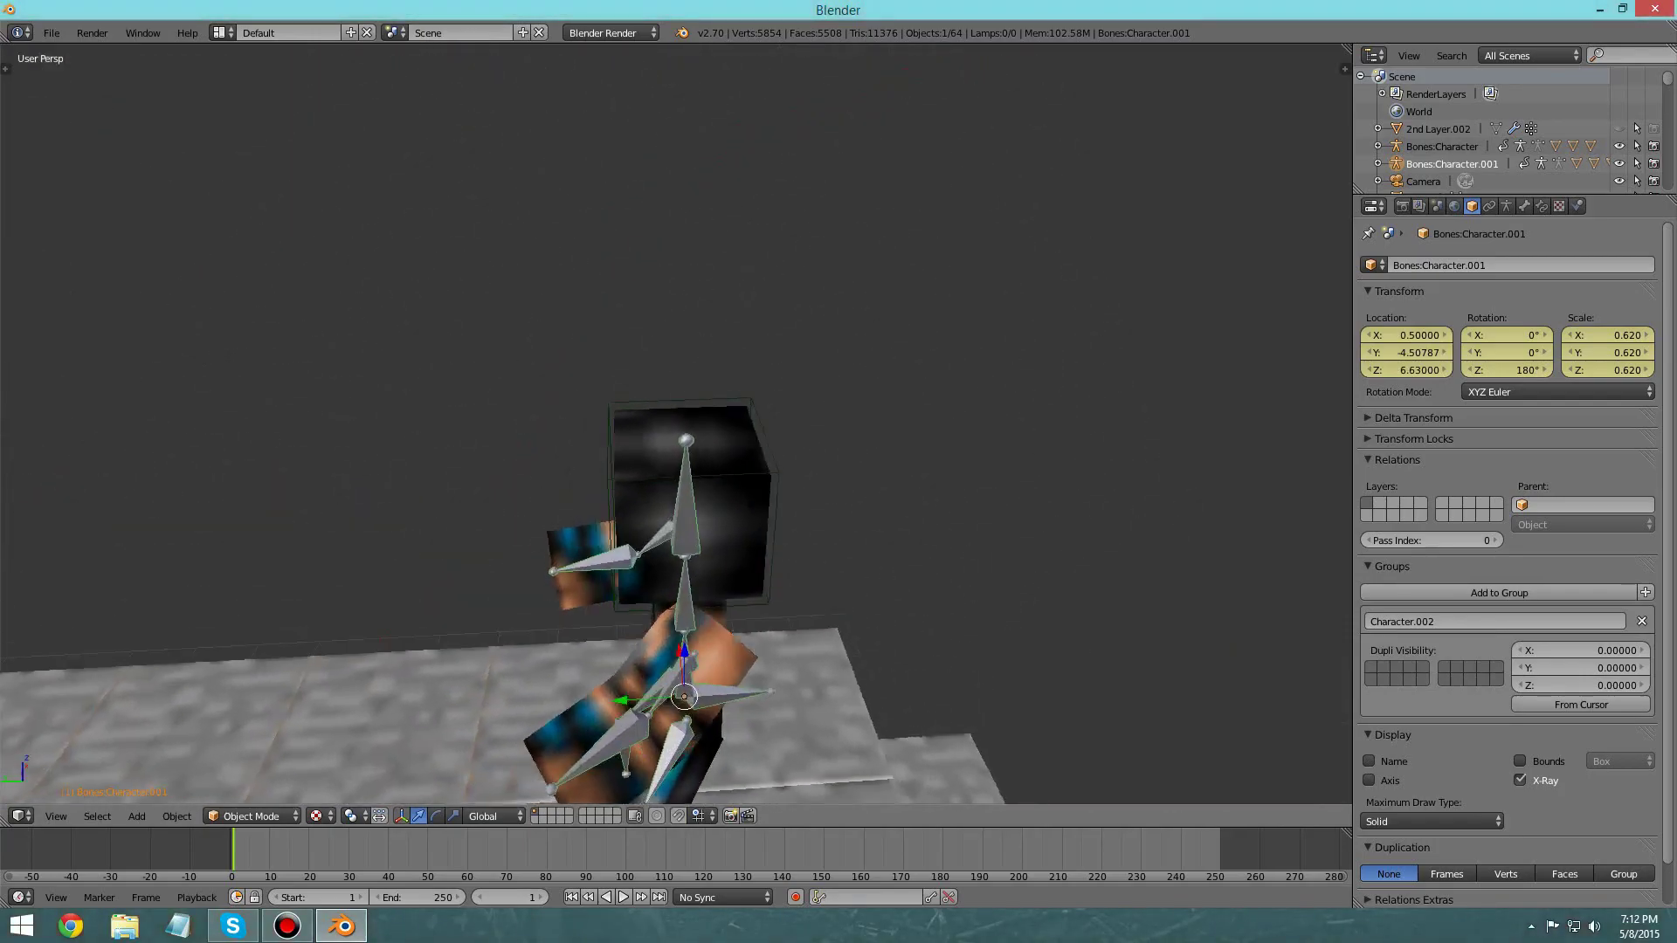
{"action": "scroll", "coordinate": [676, 424], "scroll_direction": "down", "scroll_amount": 6}
{"action": "middle_click_drag", "start_coordinate": [629, 489], "coordinate": [725, 402]}
{"action": "mouse_move", "coordinate": [691, 437]}
{"action": "middle_mouse_down", "text": "shift"}
{"action": "mouse_move", "coordinate": [874, 375]}
{"action": "mouse_move", "coordinate": [699, 432]}
{"action": "middle_mouse_up", "text": "shift"}
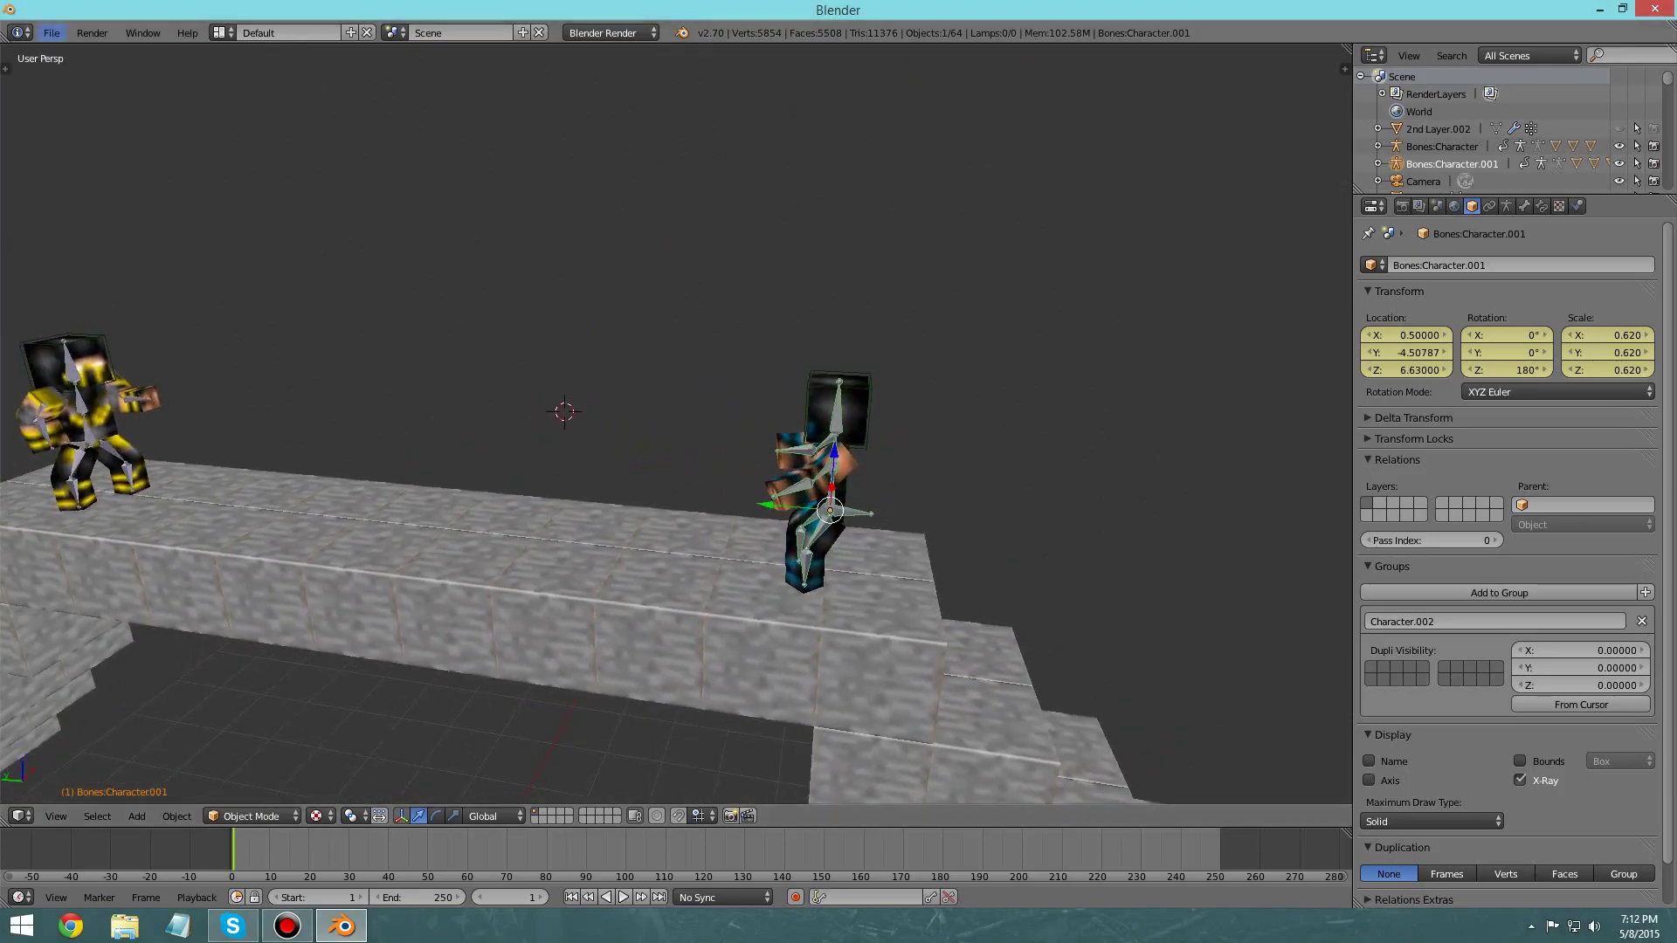
Step: Append the Ice object from Minecraft_Blocks_Rig.blend in the Minecraft Internal folder of the Blender Rigs bookmark
{"action": "left_click", "coordinate": [52, 33]}
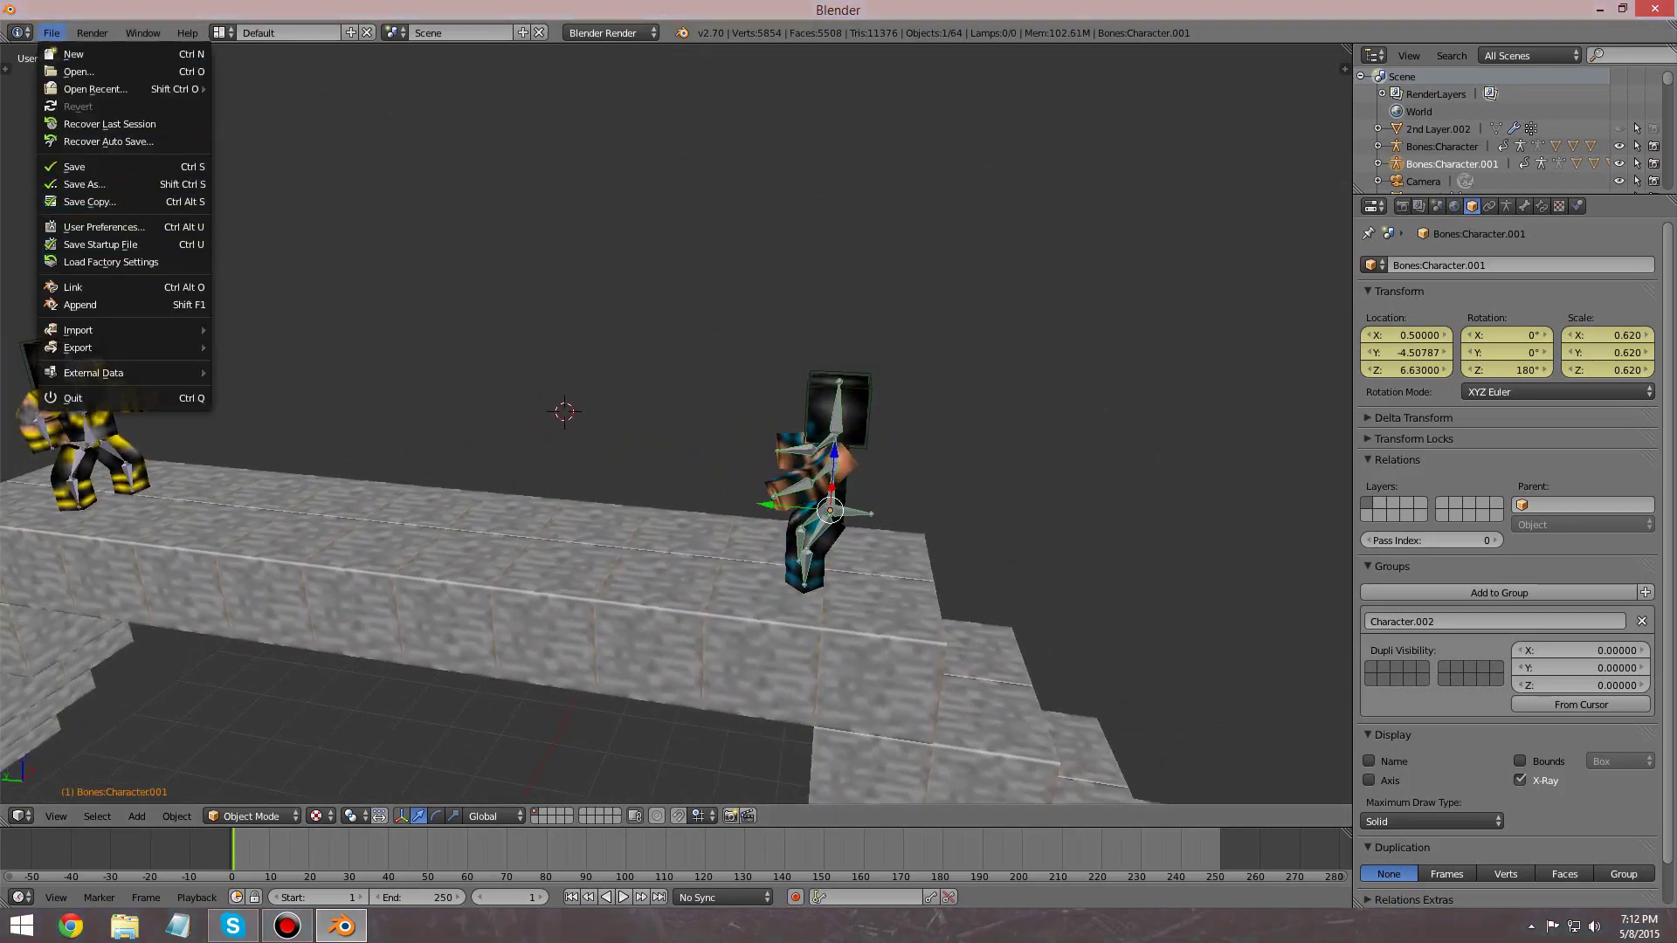
{"action": "left_click", "coordinate": [80, 304]}
{"action": "left_click", "coordinate": [79, 295]}
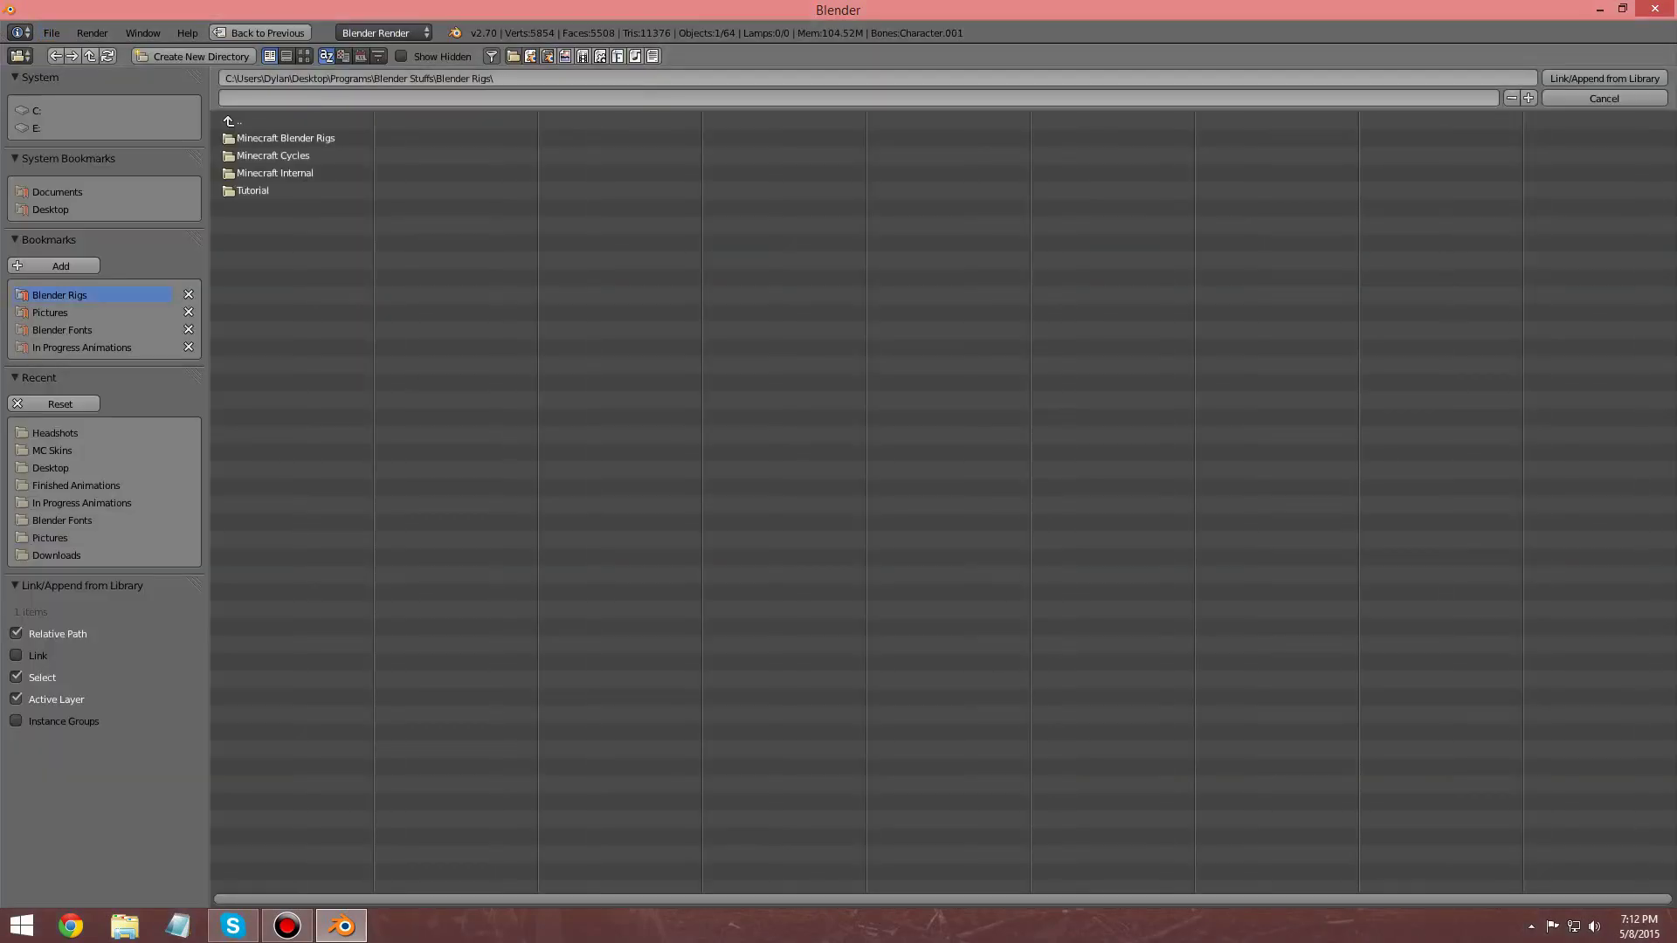
{"action": "left_click", "coordinate": [284, 173]}
{"action": "left_click", "coordinate": [288, 156]}
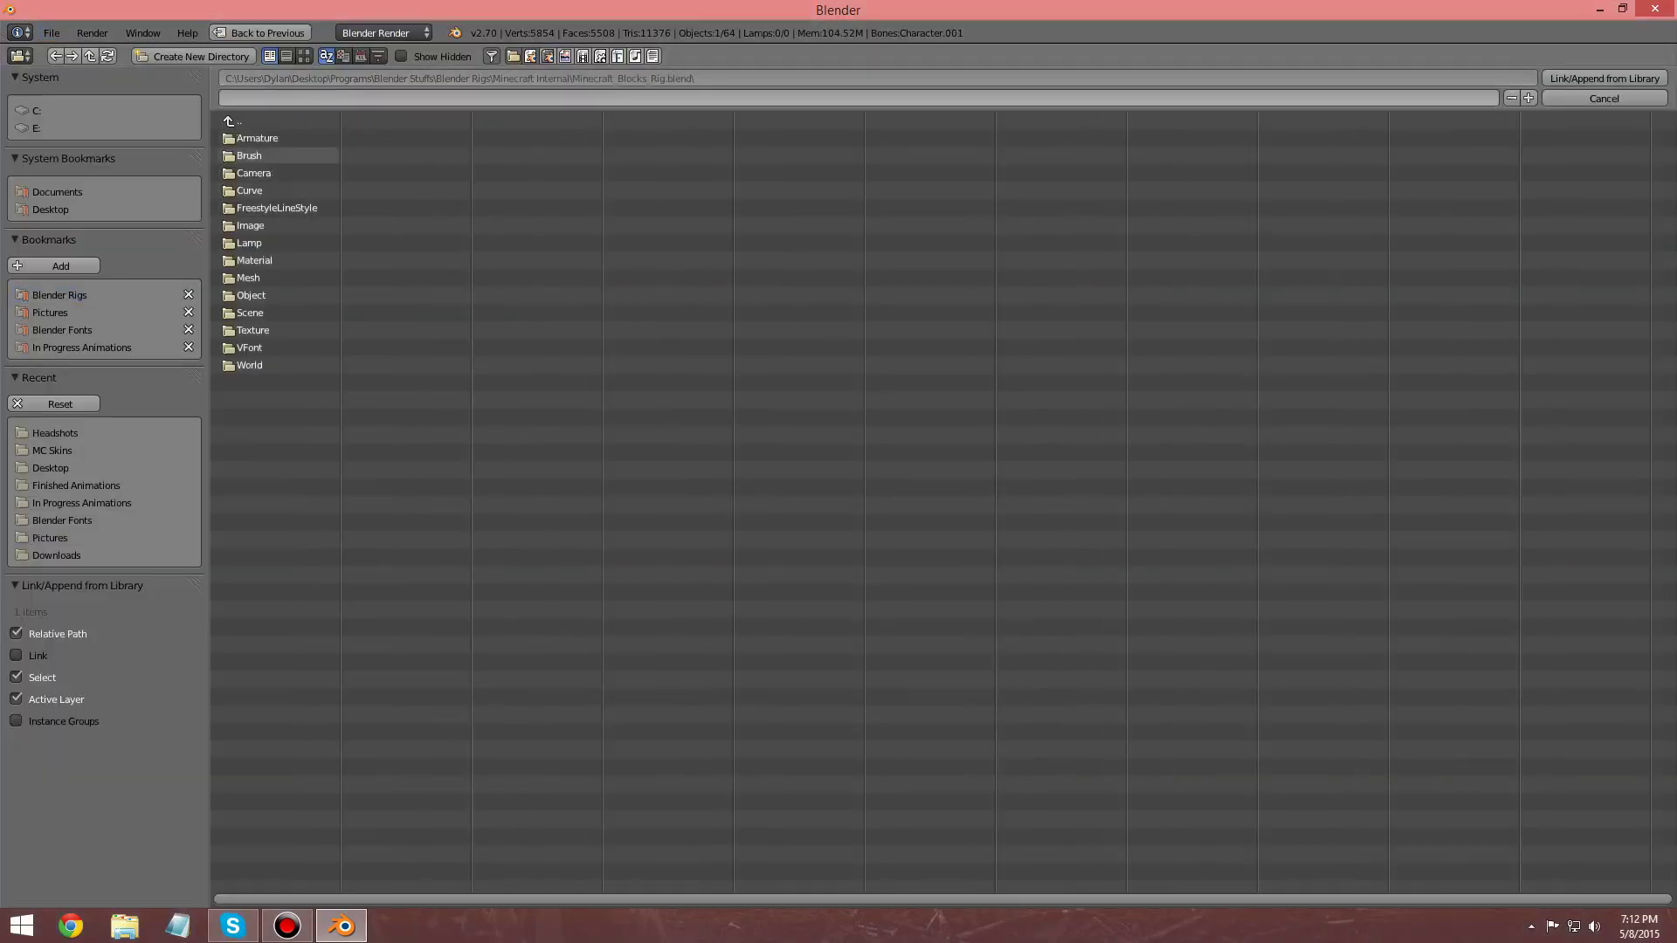
{"action": "left_click", "coordinate": [250, 296]}
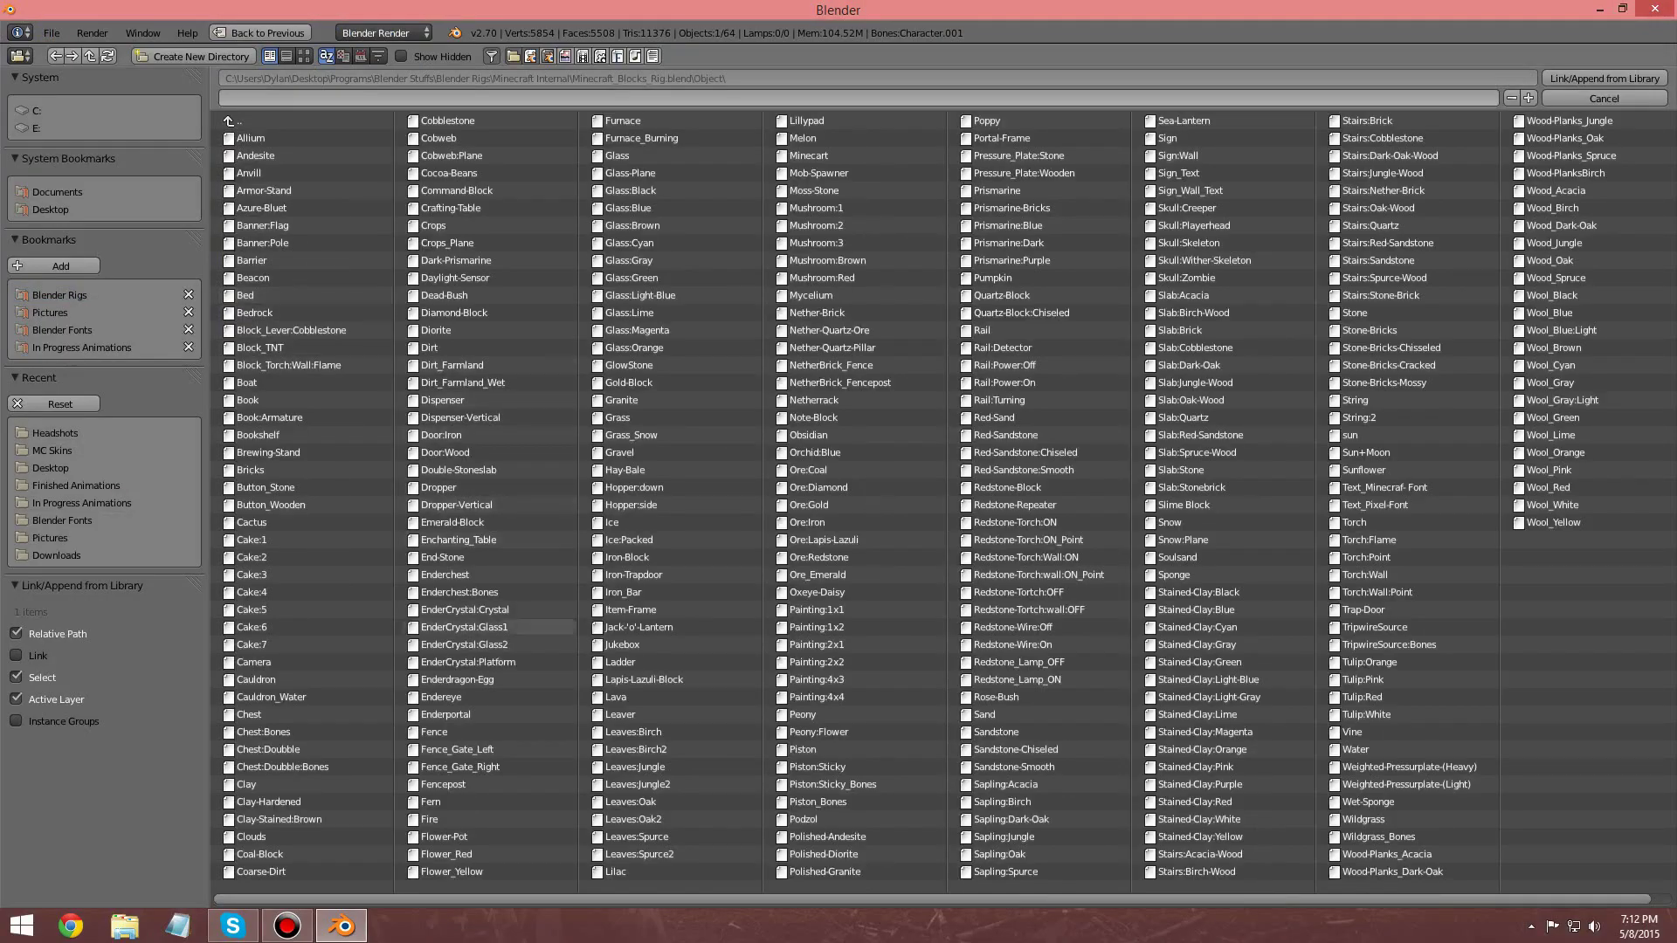
{"action": "scroll", "coordinate": [942, 509], "scroll_direction": "right", "scroll_amount": 2}
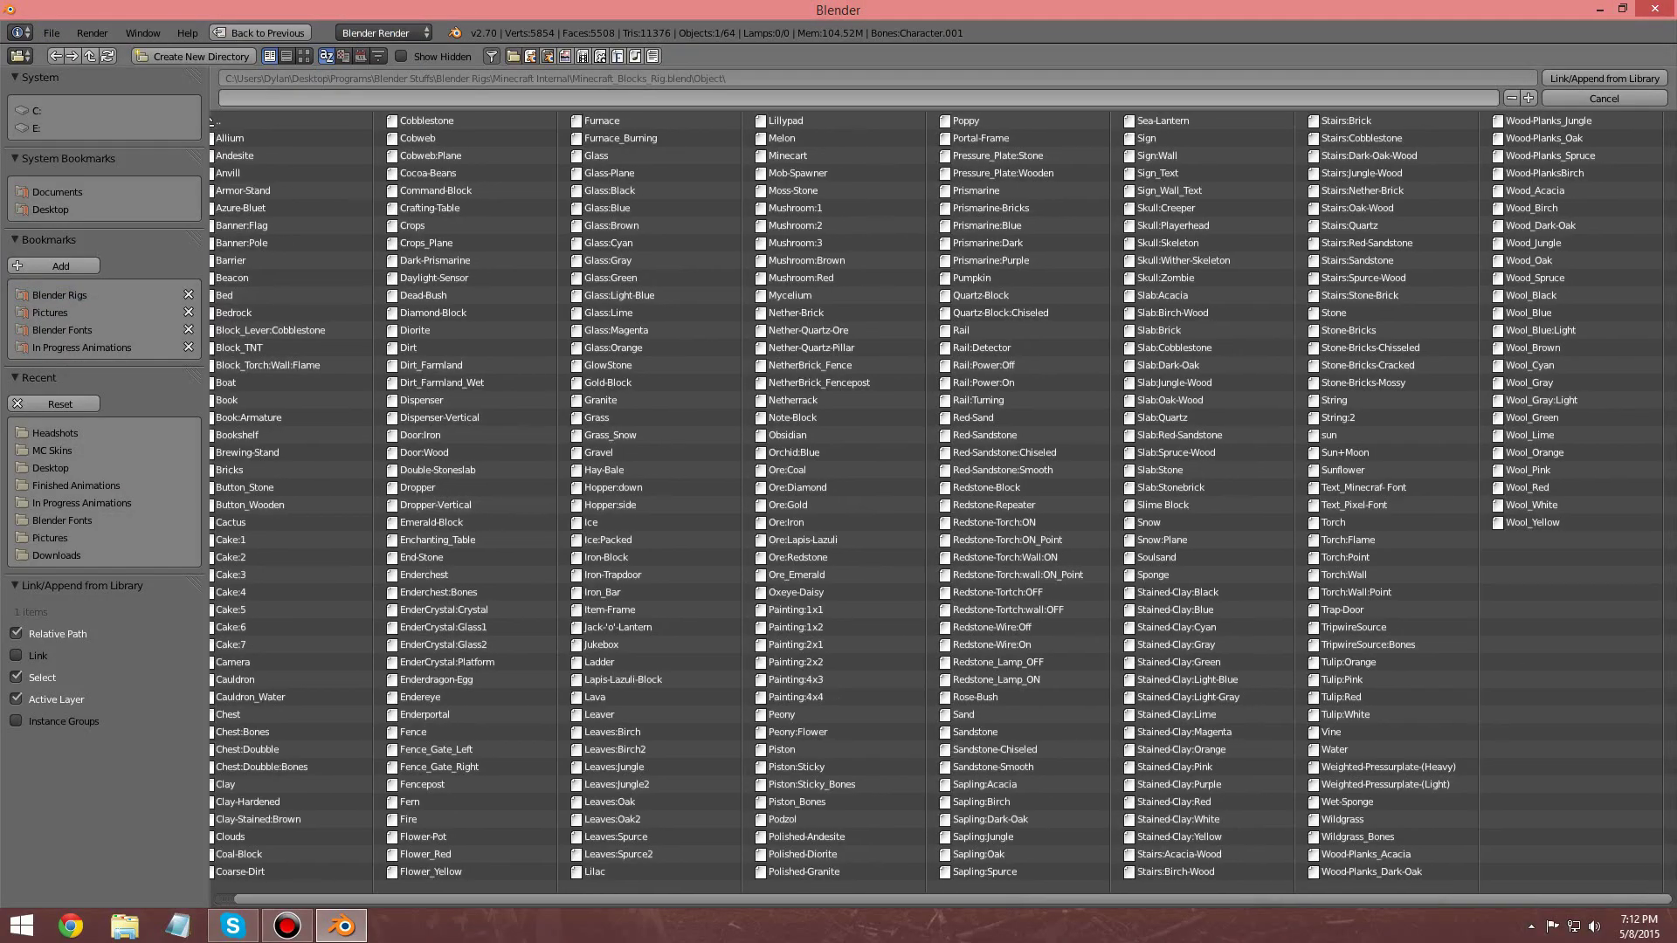
{"action": "left_click", "coordinate": [612, 522]}
{"action": "left_click", "coordinate": [1604, 78]}
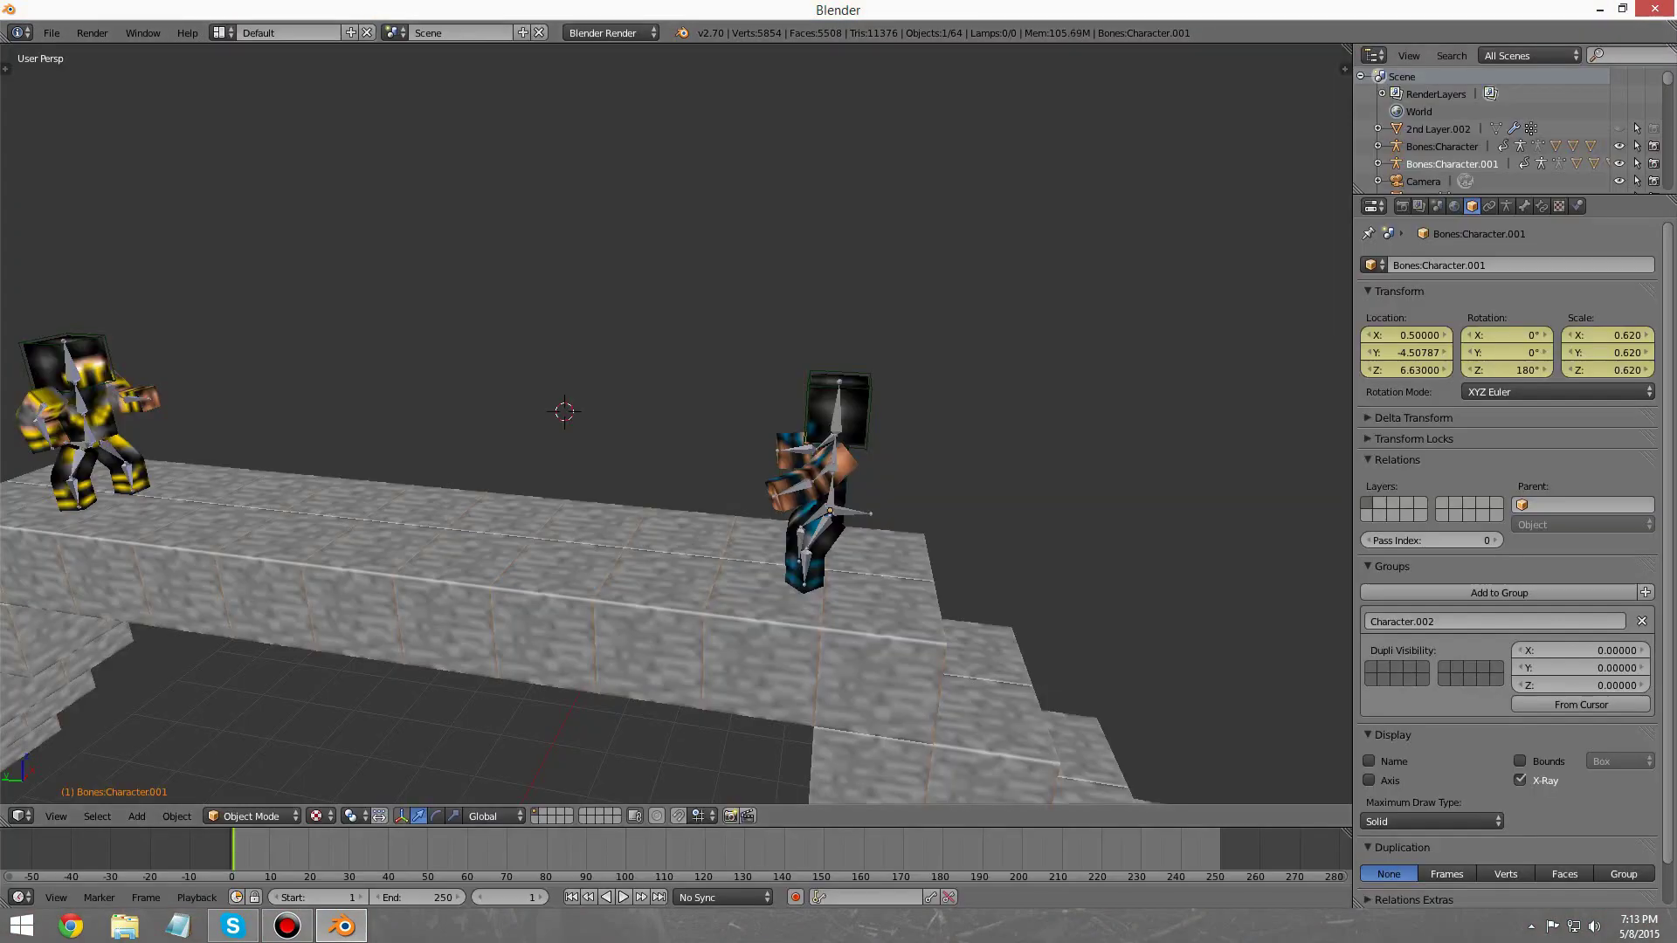
Step: Move the ice block along X, Y and Z onto the top of the bridge between the two characters
{"action": "middle_click_drag", "start_coordinate": [646, 397], "coordinate": [524, 402]}
{"action": "left_click_drag", "start_coordinate": [414, 379], "coordinate": [709, 524]}
{"action": "middle_click_drag", "start_coordinate": [717, 524], "coordinate": [603, 437]}
{"action": "left_click_drag", "start_coordinate": [824, 744], "coordinate": [847, 417]}
{"action": "middle_click_drag", "start_coordinate": [843, 419], "coordinate": [668, 459]}
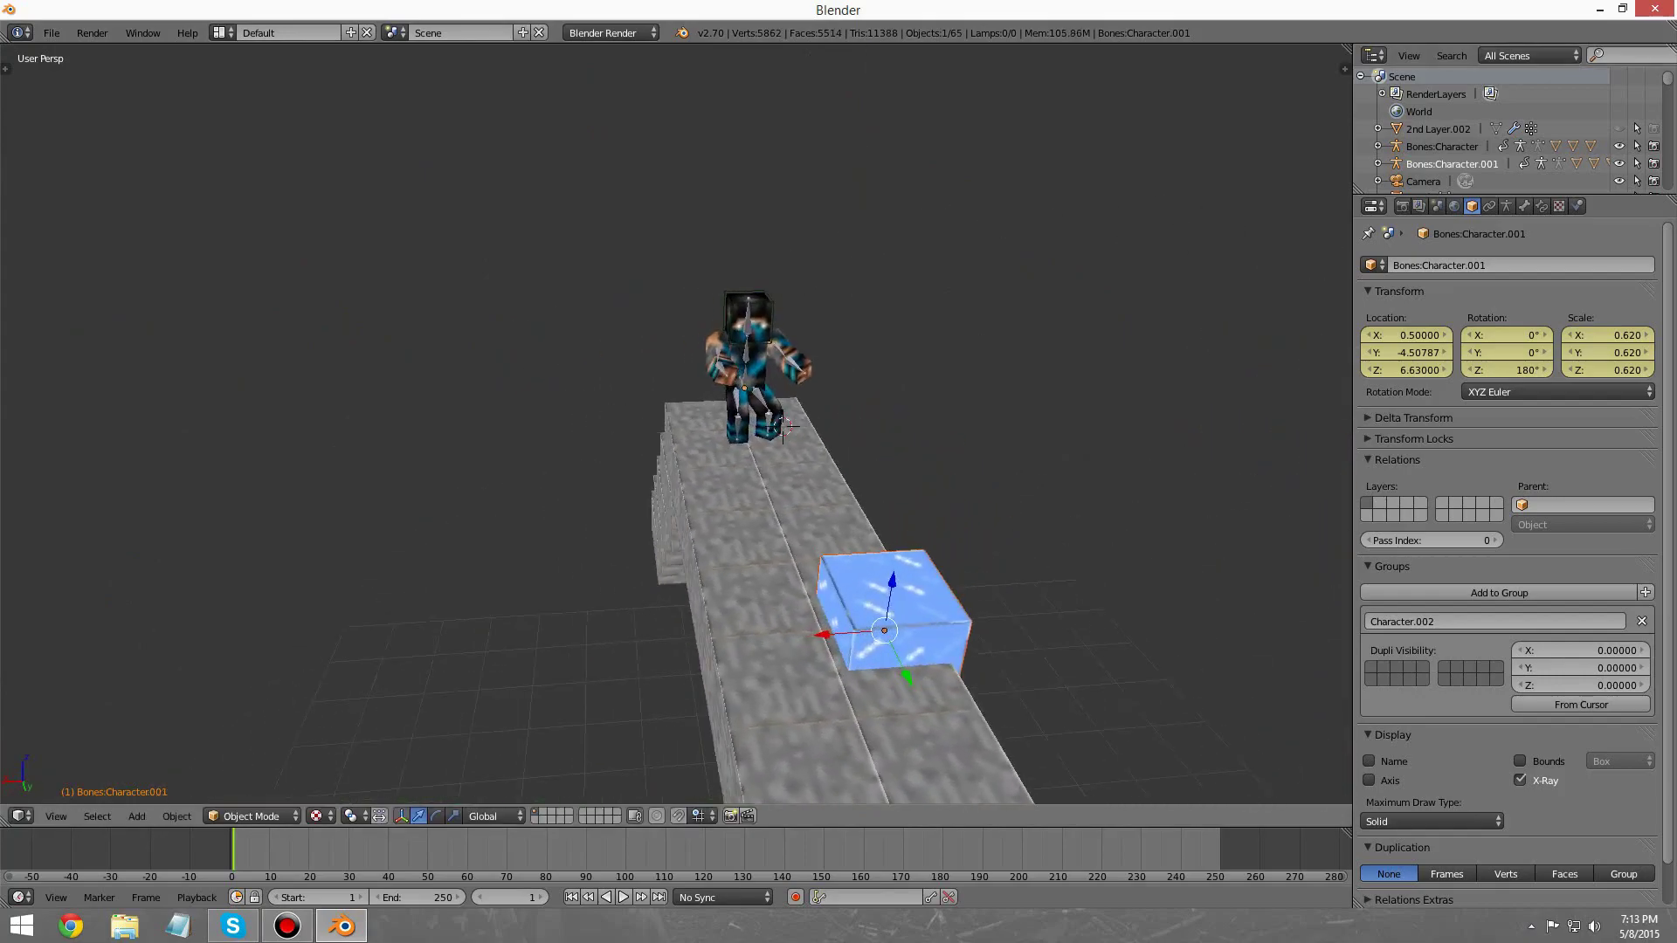
{"action": "left_click_drag", "start_coordinate": [892, 580], "coordinate": [905, 501]}
{"action": "left_click_drag", "start_coordinate": [835, 556], "coordinate": [788, 559]}
{"action": "middle_click_drag", "start_coordinate": [788, 559], "coordinate": [549, 540]}
{"action": "left_click_drag", "start_coordinate": [376, 458], "coordinate": [454, 466]}
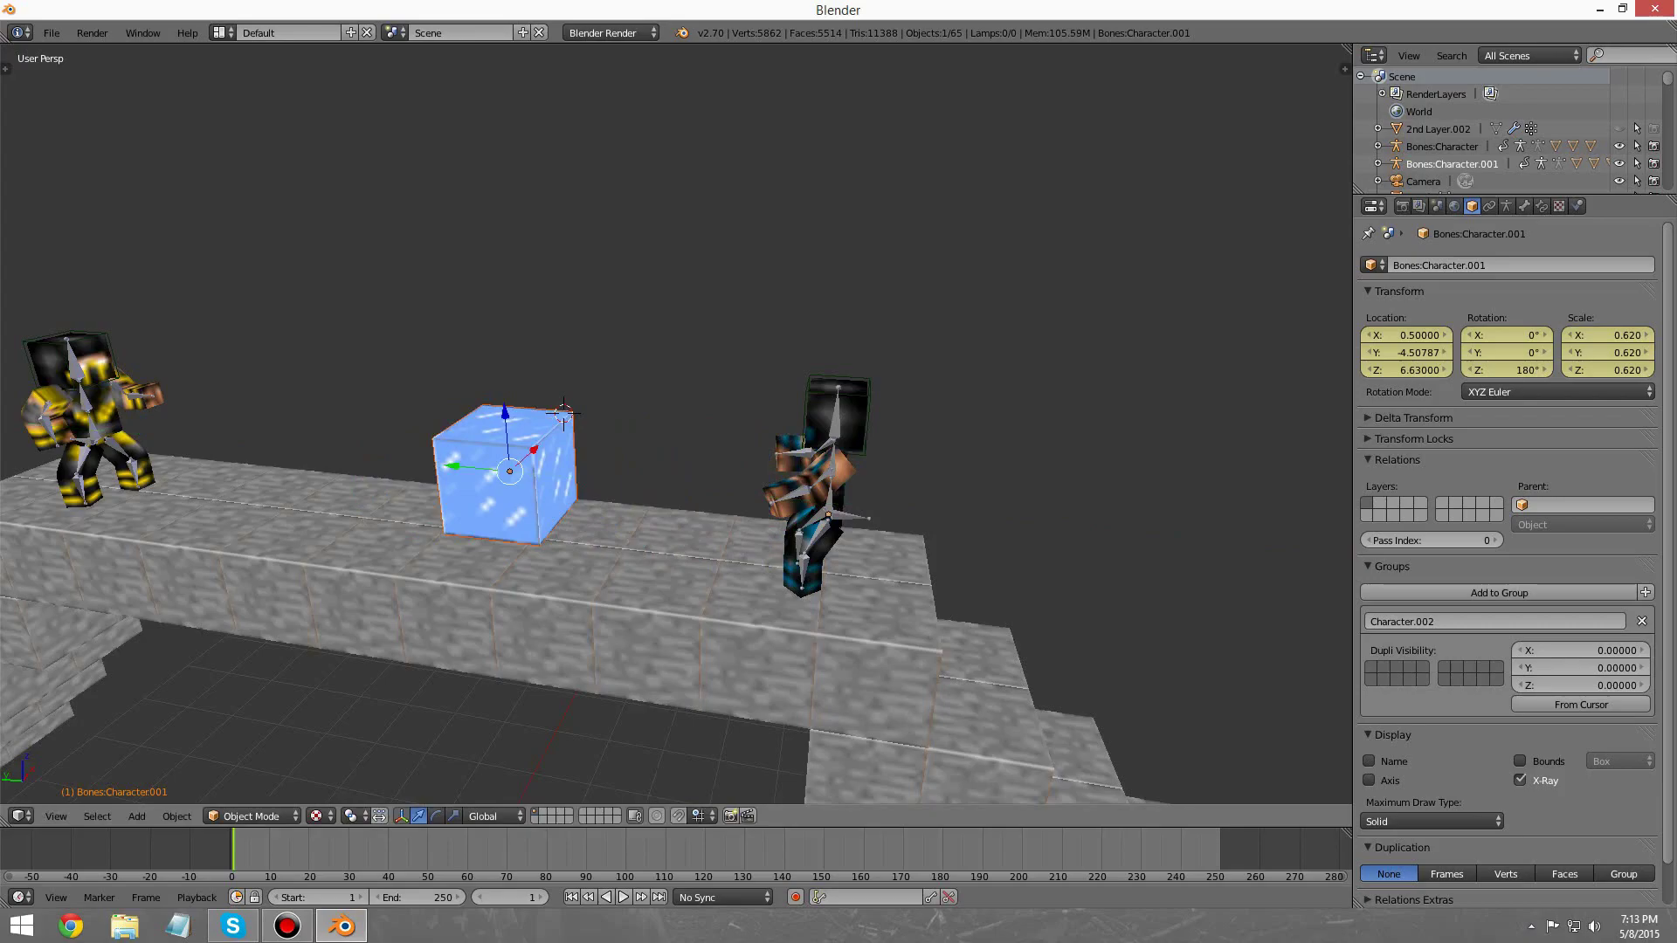
Step: Select the ice block on the bridge and advance the timeline to frame 20
{"action": "right_click", "coordinate": [500, 495]}
{"action": "middle_click_drag", "start_coordinate": [499, 495], "coordinate": [428, 497]}
{"action": "scroll", "coordinate": [856, 479], "scroll_direction": "up", "scroll_amount": 2}
{"action": "scroll", "coordinate": [856, 478], "scroll_direction": "up", "scroll_amount": 1}
{"action": "scroll", "coordinate": [803, 525], "scroll_direction": "up", "scroll_amount": 1}
{"action": "scroll", "coordinate": [428, 498], "scroll_direction": "down", "scroll_amount": 4}
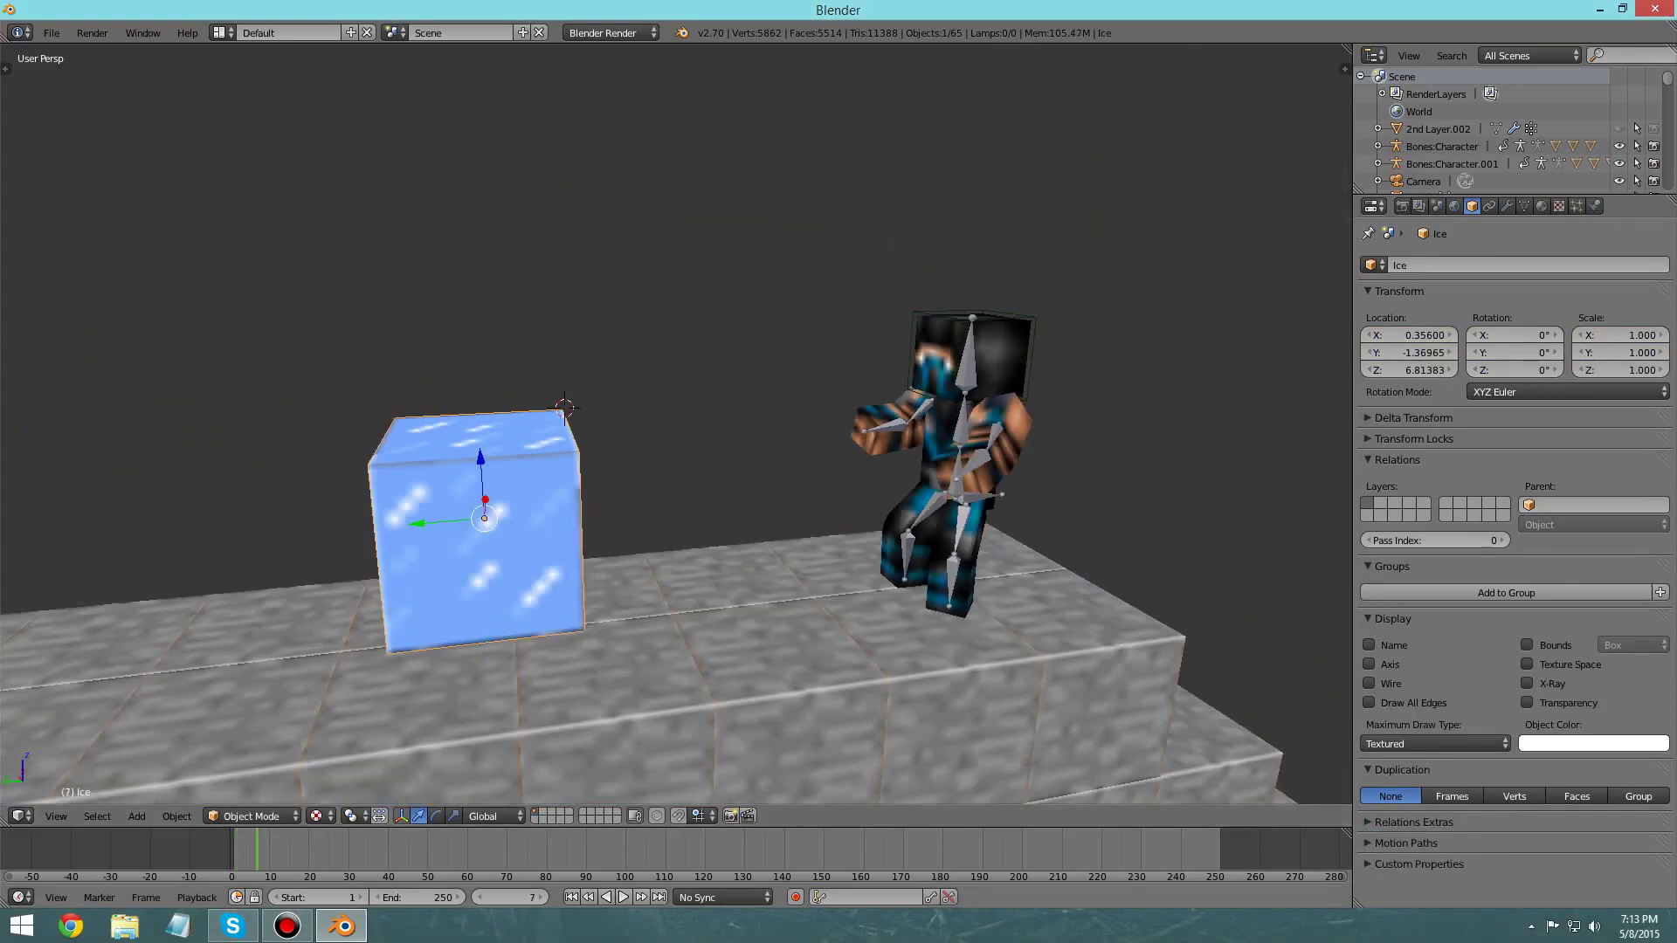
{"action": "middle_click_drag", "start_coordinate": [821, 445], "coordinate": [1004, 411]}
{"action": "middle_click_drag", "start_coordinate": [699, 393], "coordinate": [760, 500], "text": "shift"}
{"action": "scroll", "coordinate": [761, 500], "scroll_direction": "up", "scroll_amount": 4}
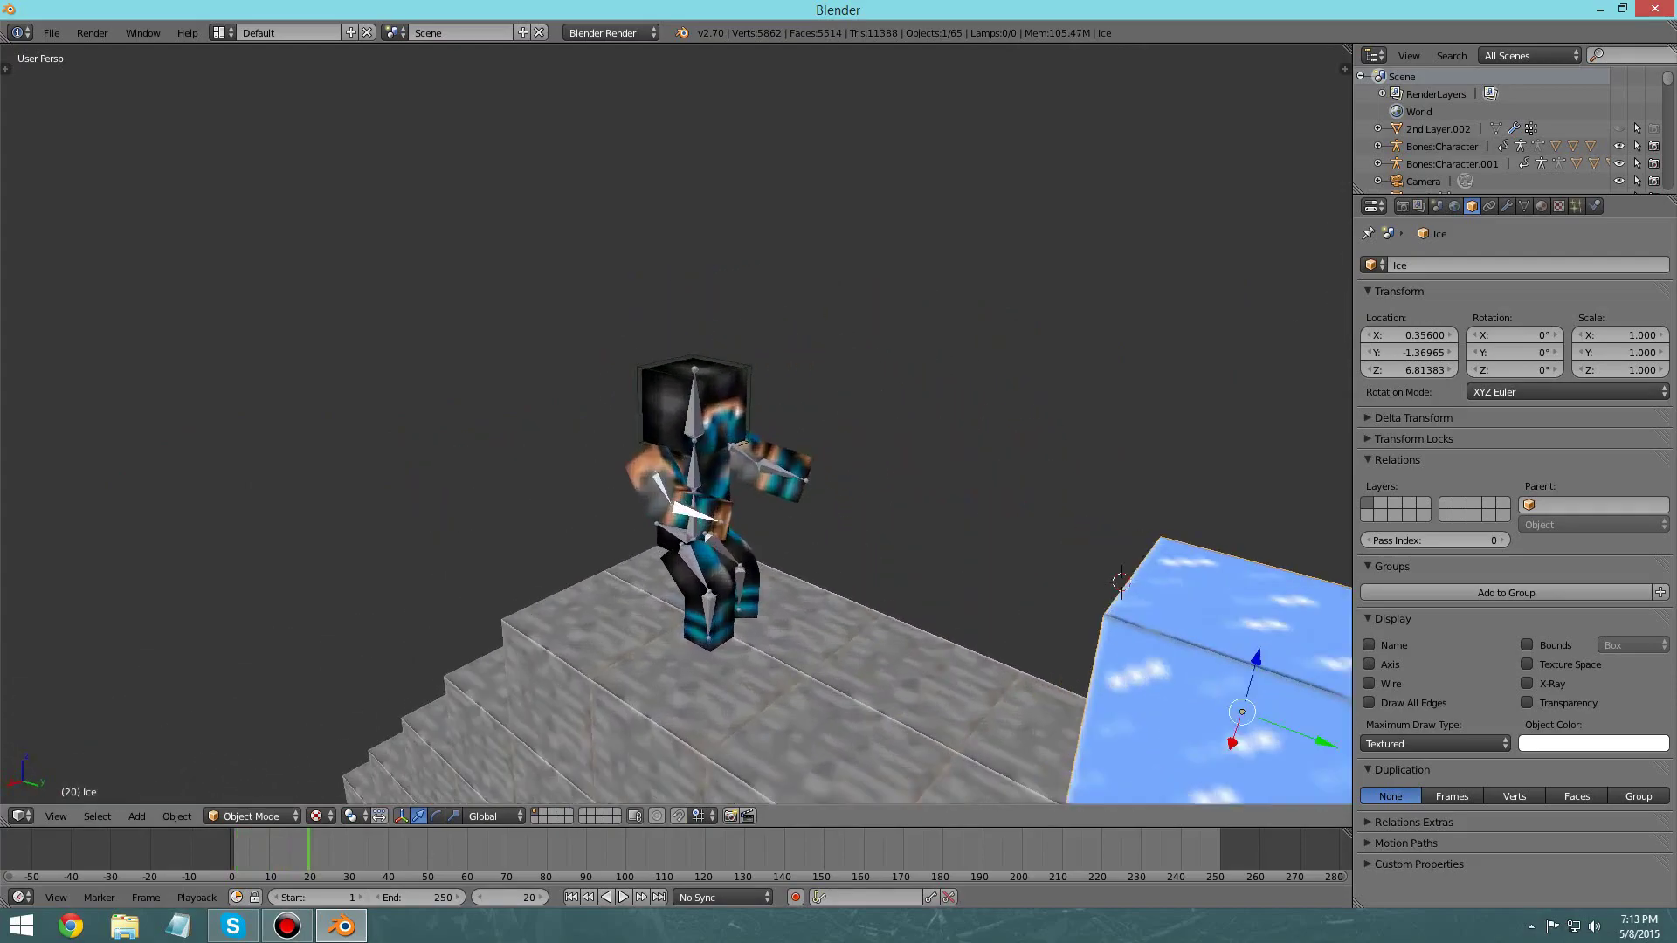
Step: Select the blue character's armature and switch it to Pose Mode
{"action": "right_click", "coordinate": [712, 489]}
{"action": "right_click", "coordinate": [699, 489]}
{"action": "key", "text": "g"}
{"action": "middle_click_drag", "start_coordinate": [786, 489], "coordinate": [660, 491]}
{"action": "key", "text": "Escape"}
{"action": "scroll", "coordinate": [659, 491], "scroll_direction": "up", "scroll_amount": 2}
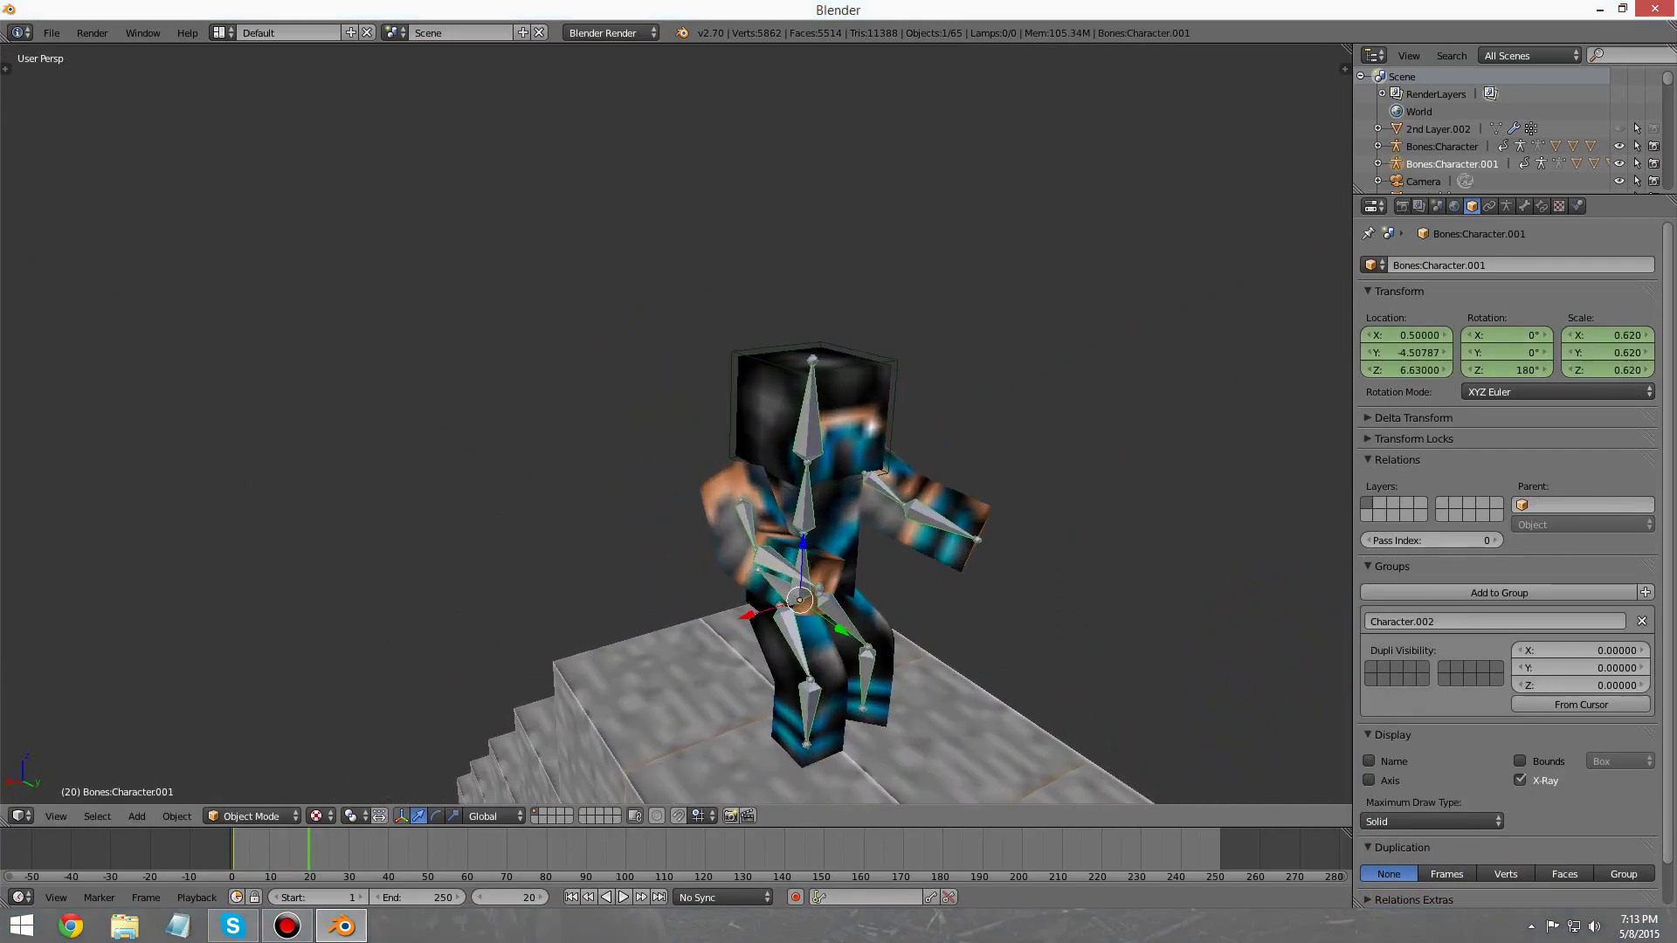
{"action": "left_click", "coordinate": [252, 816]}
{"action": "left_click", "coordinate": [252, 757]}
Step: Select the blue character's right upper arm bone and swing the arm backwards
{"action": "scroll", "coordinate": [559, 524], "scroll_direction": "down", "scroll_amount": 5}
{"action": "middle_click_drag", "start_coordinate": [612, 436], "coordinate": [681, 324]}
{"action": "scroll", "coordinate": [681, 419], "scroll_direction": "up", "scroll_amount": 3}
{"action": "middle_click_drag", "start_coordinate": [752, 489], "coordinate": [640, 393]}
{"action": "scroll", "coordinate": [681, 489], "scroll_direction": "up", "scroll_amount": 3}
{"action": "middle_click_drag", "start_coordinate": [681, 489], "coordinate": [747, 506]}
{"action": "right_click", "coordinate": [684, 476]}
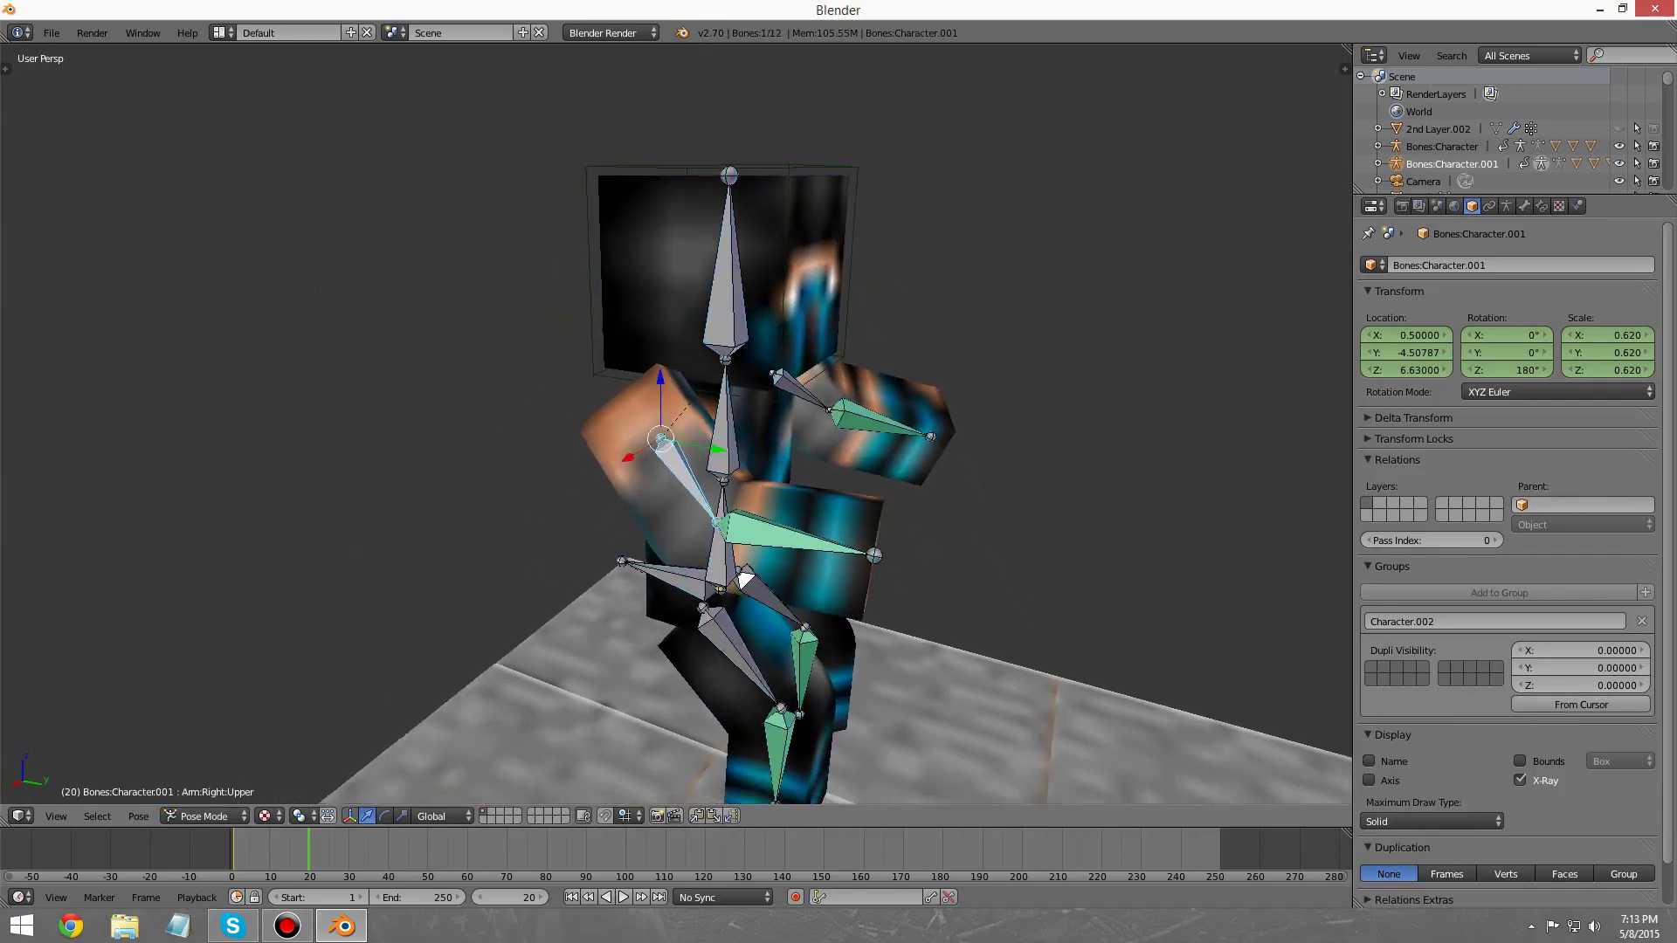
{"action": "middle_click_drag", "start_coordinate": [744, 579], "coordinate": [686, 583]}
{"action": "key", "text": "r"}
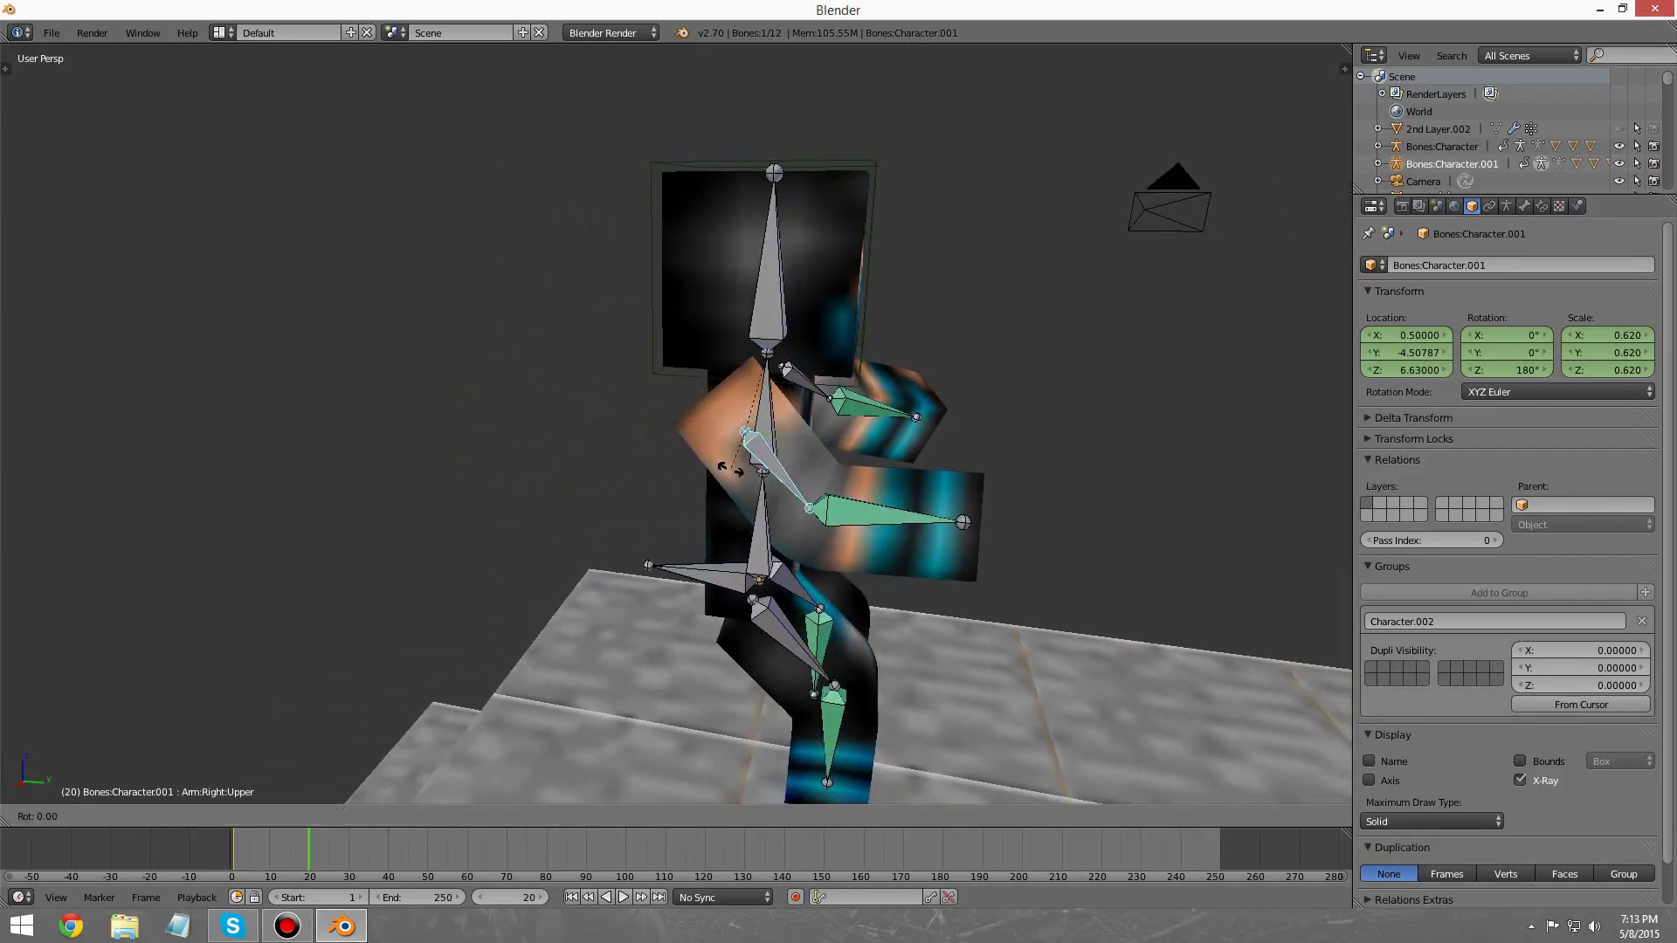
{"action": "left_click", "coordinate": [580, 400]}
Step: Rotate the right upper arm bone about the global Z and global Y axes to adjust the backward swing
{"action": "middle_click_drag", "start_coordinate": [580, 400], "coordinate": [678, 454]}
{"action": "key", "text": "r"}
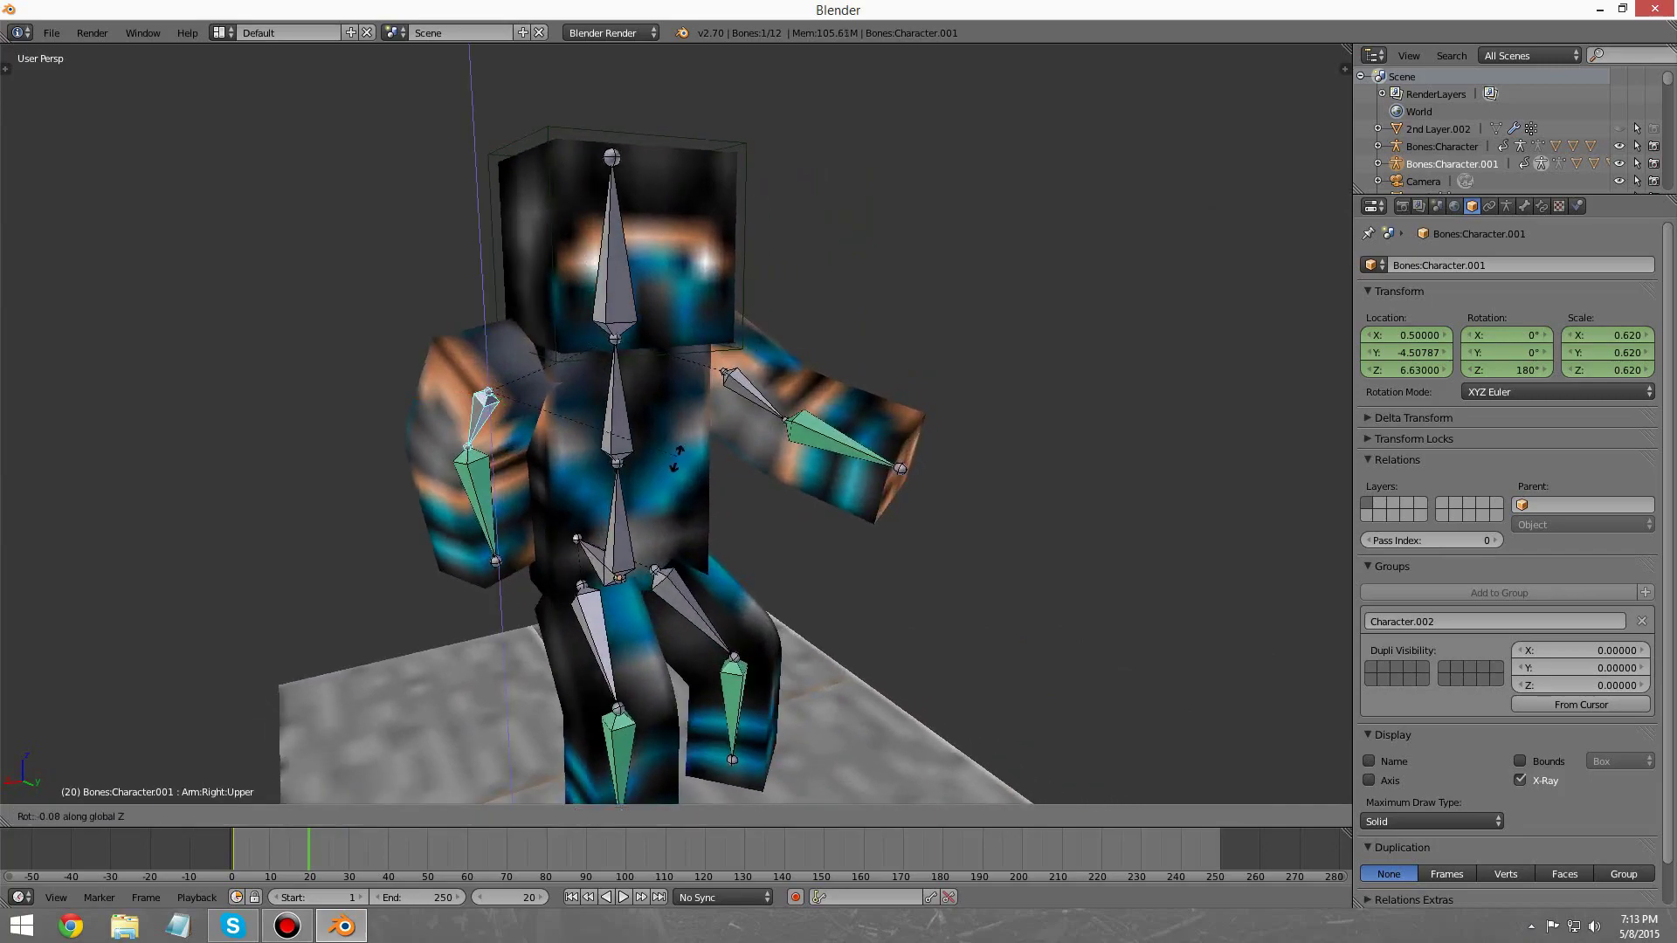
{"action": "left_click", "coordinate": [677, 459]}
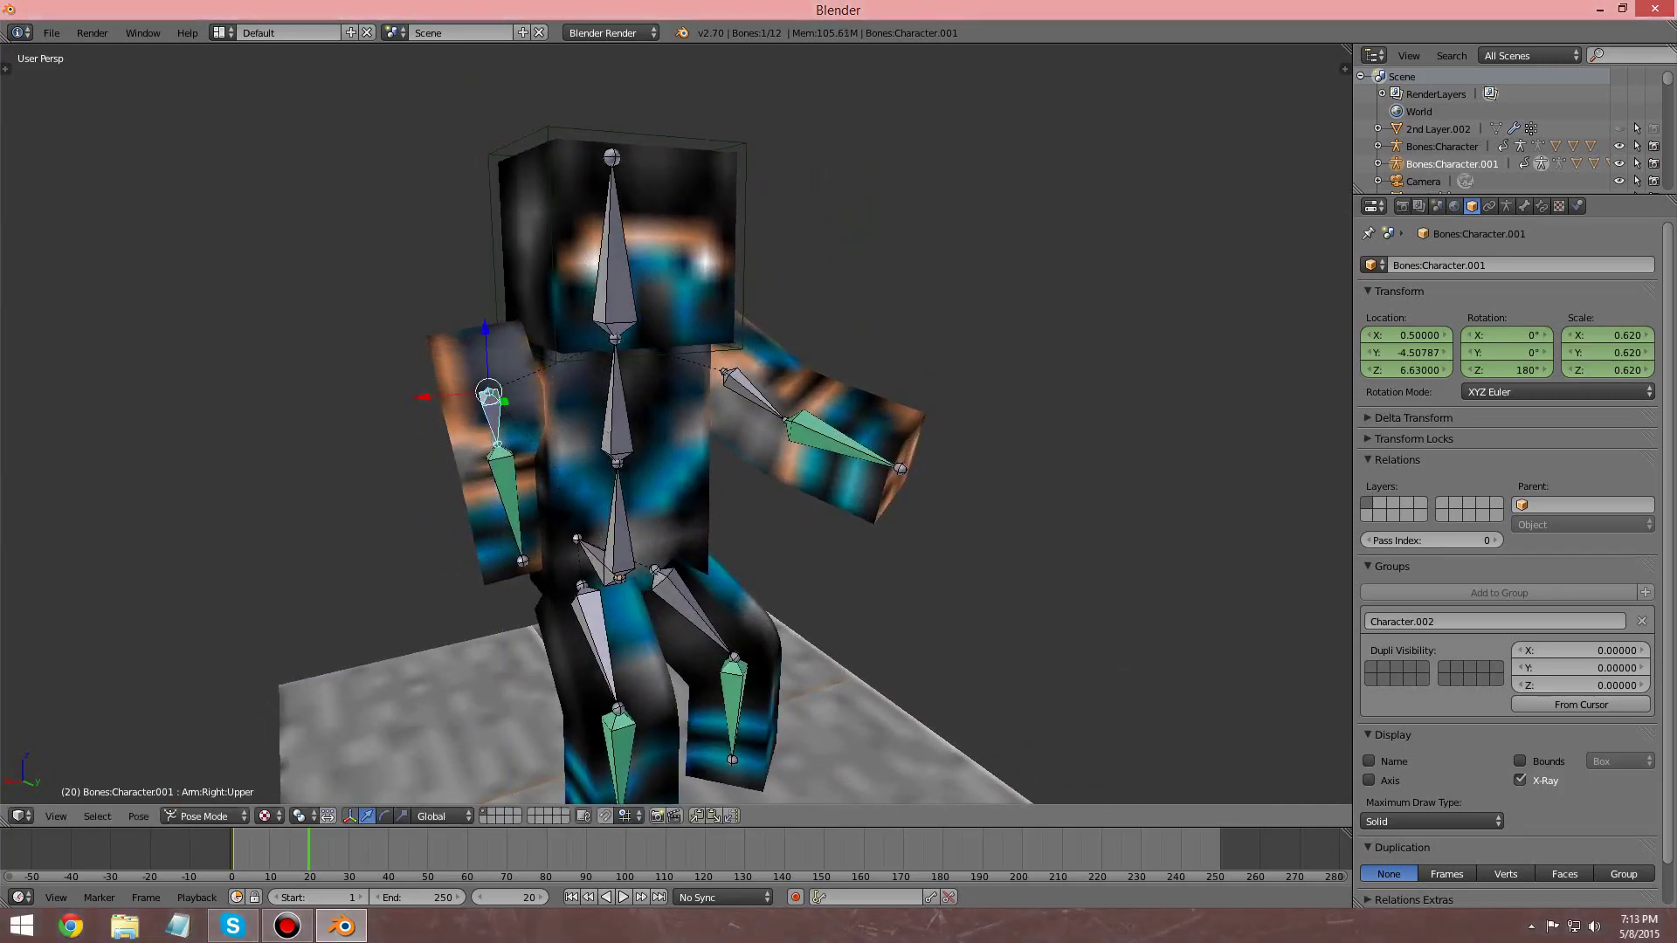
{"action": "key", "text": "r"}
{"action": "key", "text": "y"}
{"action": "left_click", "coordinate": [646, 490]}
{"action": "middle_click_drag", "start_coordinate": [647, 489], "coordinate": [786, 496]}
Step: Return to Object Mode and insert a location, rotation and scale keyframe for the blue armature at frame 20
{"action": "left_click", "coordinate": [203, 816]}
{"action": "left_click", "coordinate": [206, 760]}
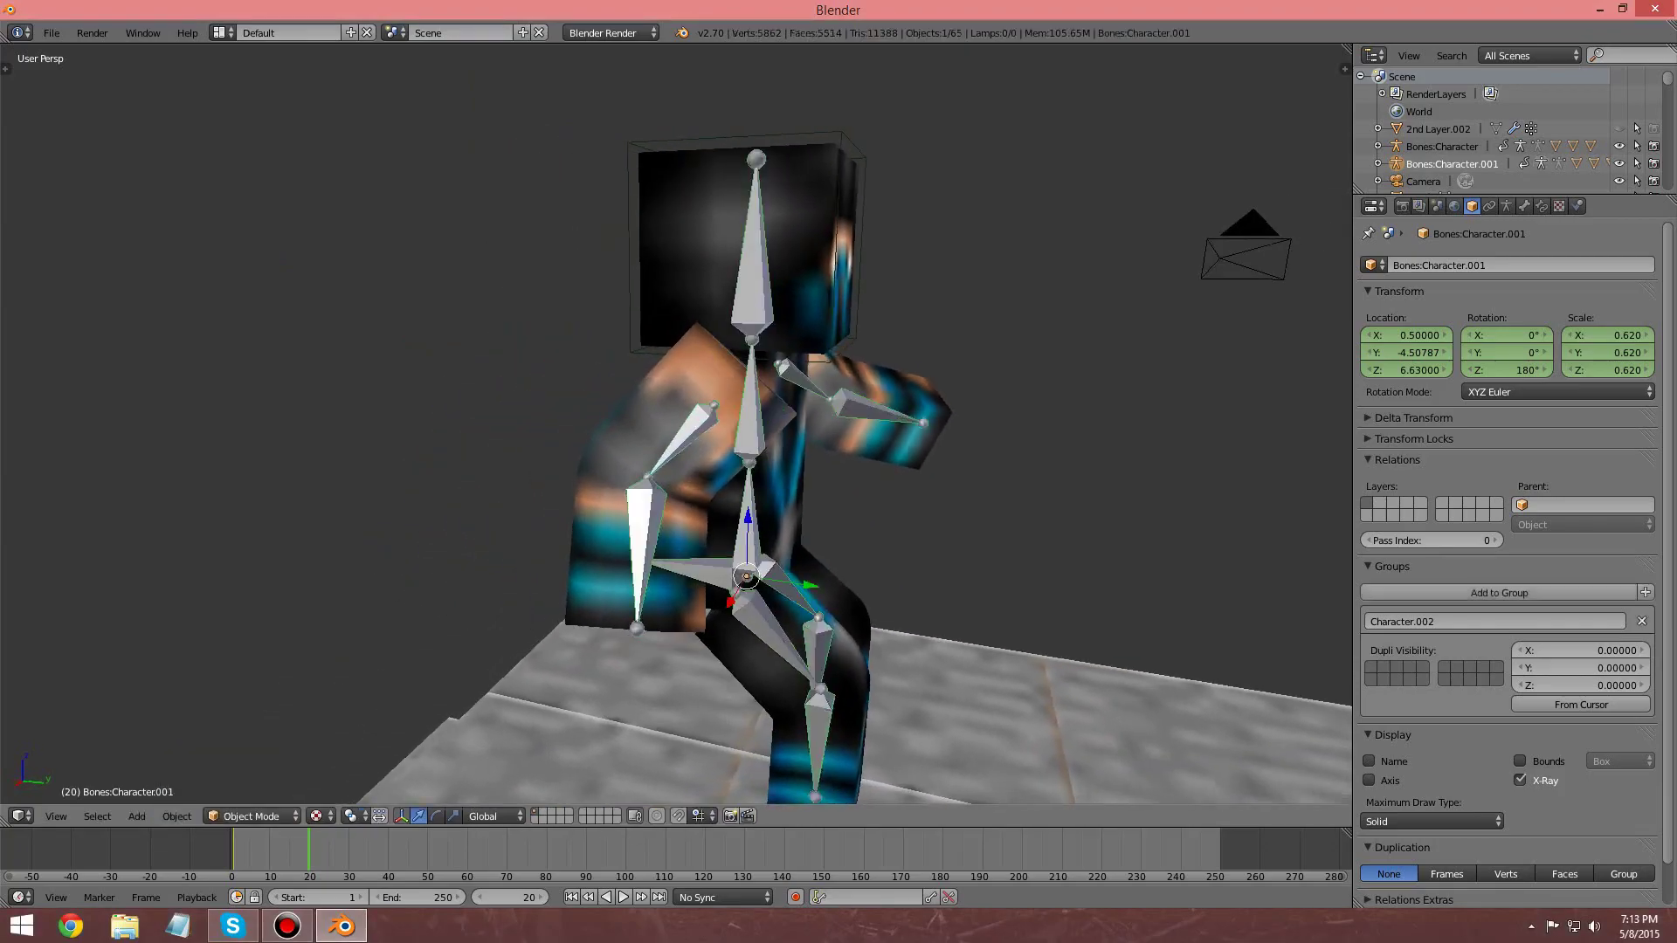
{"action": "key", "text": "i"}
{"action": "key", "text": "Return"}
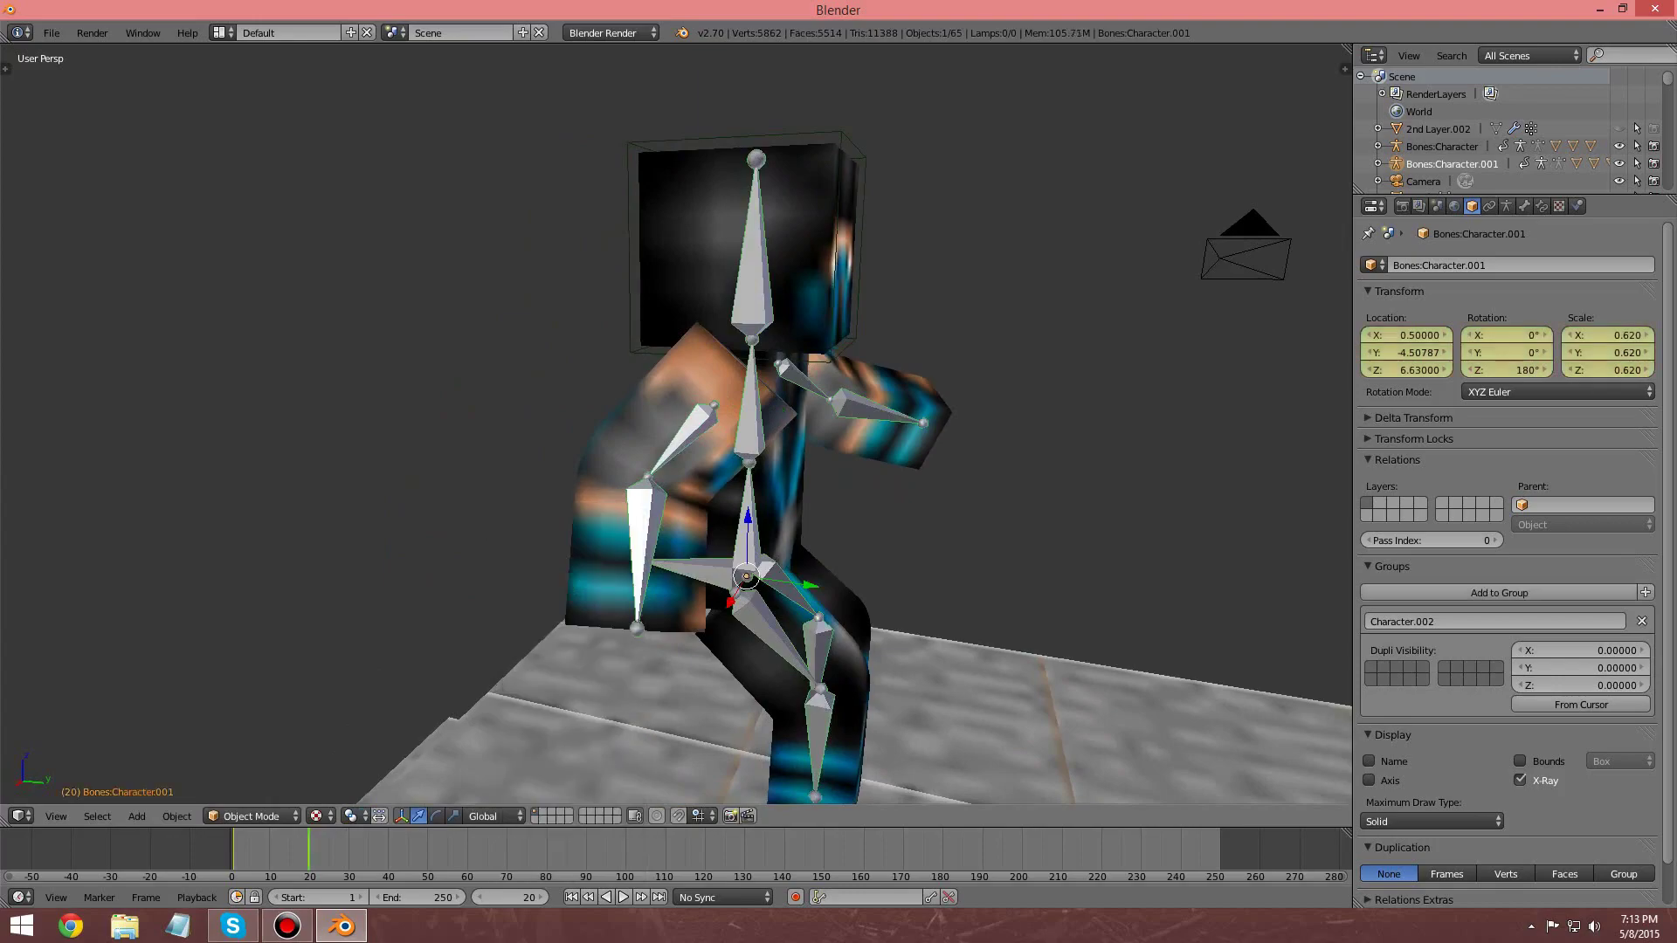
Step: Switch the blue armature back to Pose Mode and rotate the right upper arm bone about the global X axis
{"action": "left_click", "coordinate": [252, 816]}
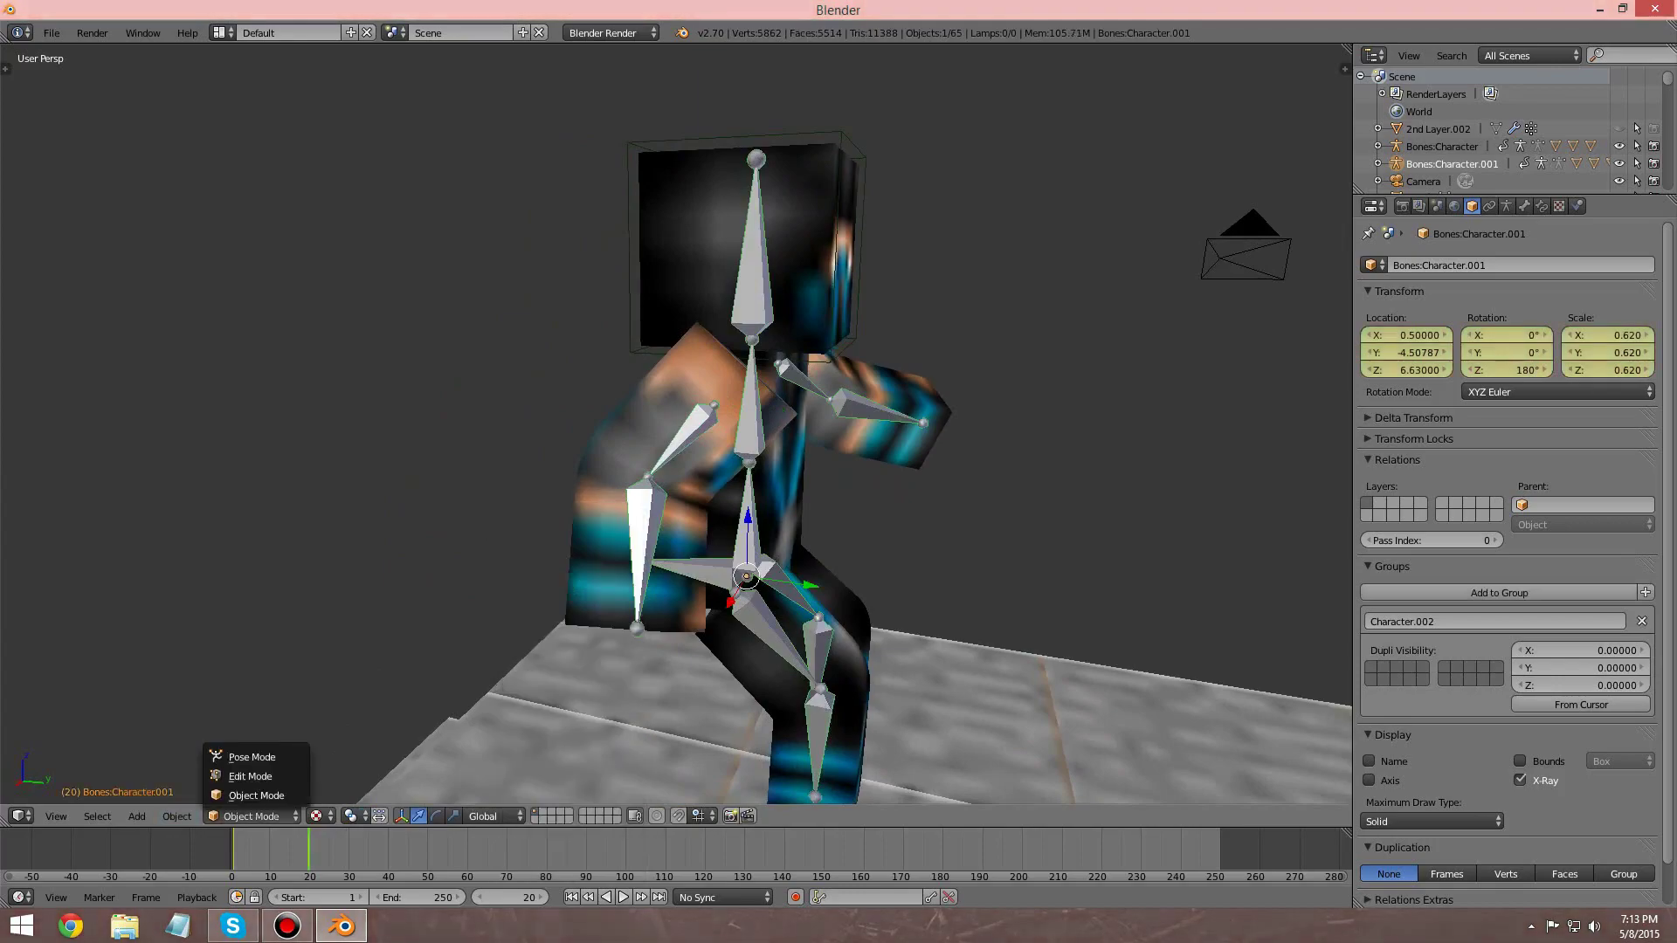
{"action": "left_click", "coordinate": [223, 756]}
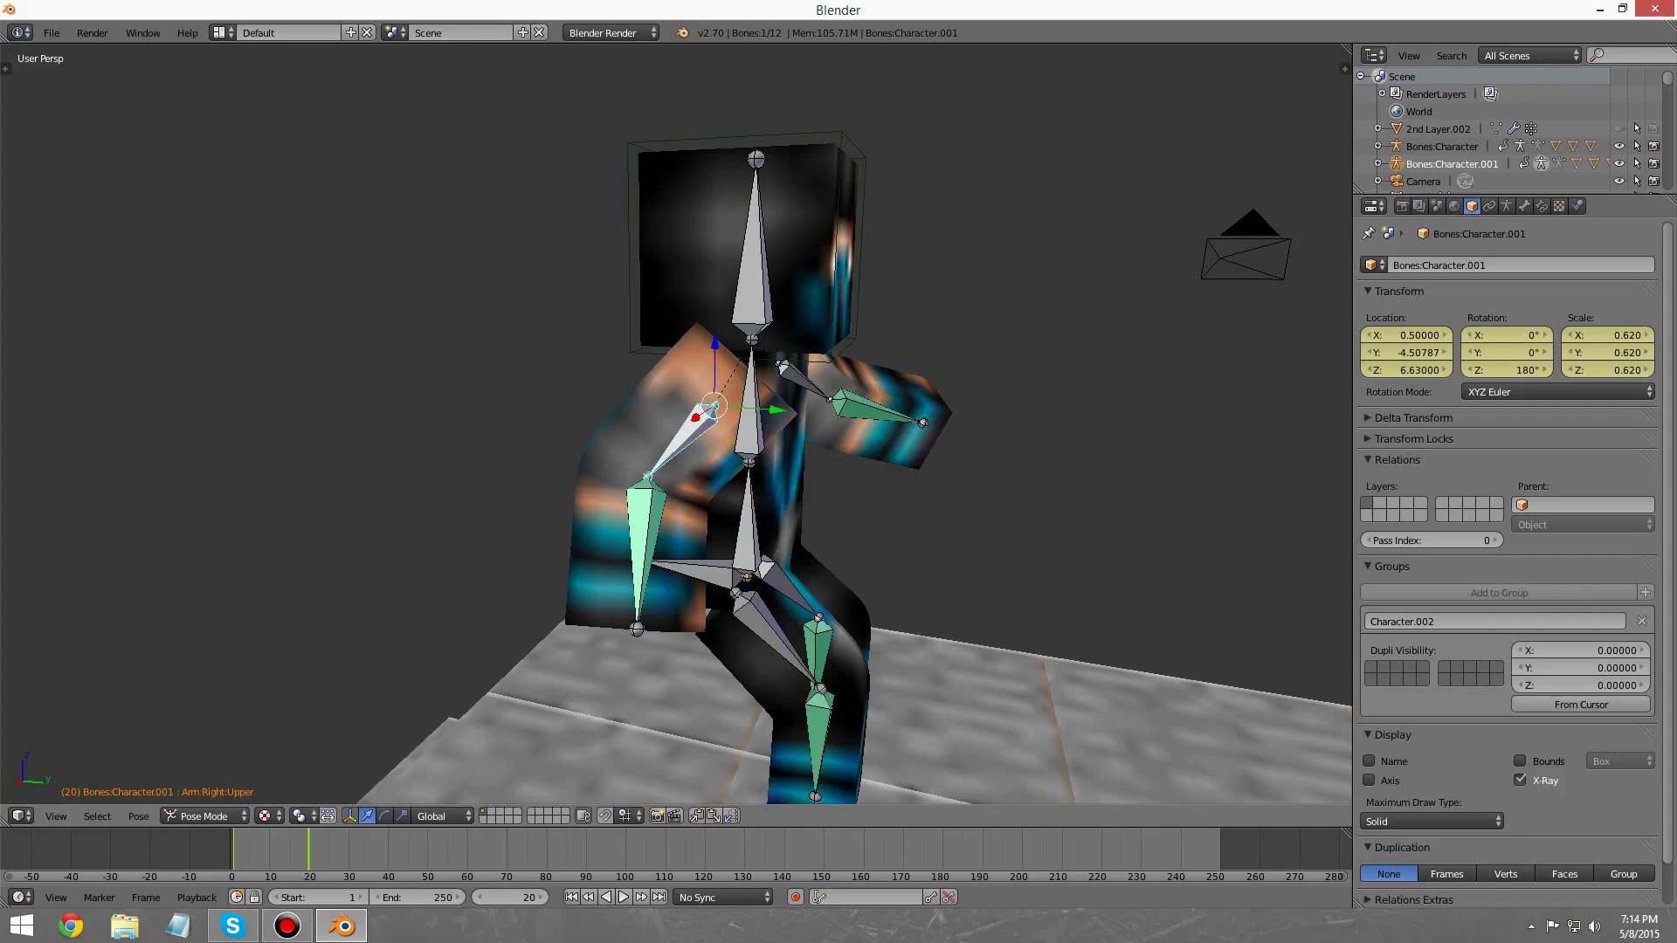
{"action": "key", "text": "r"}
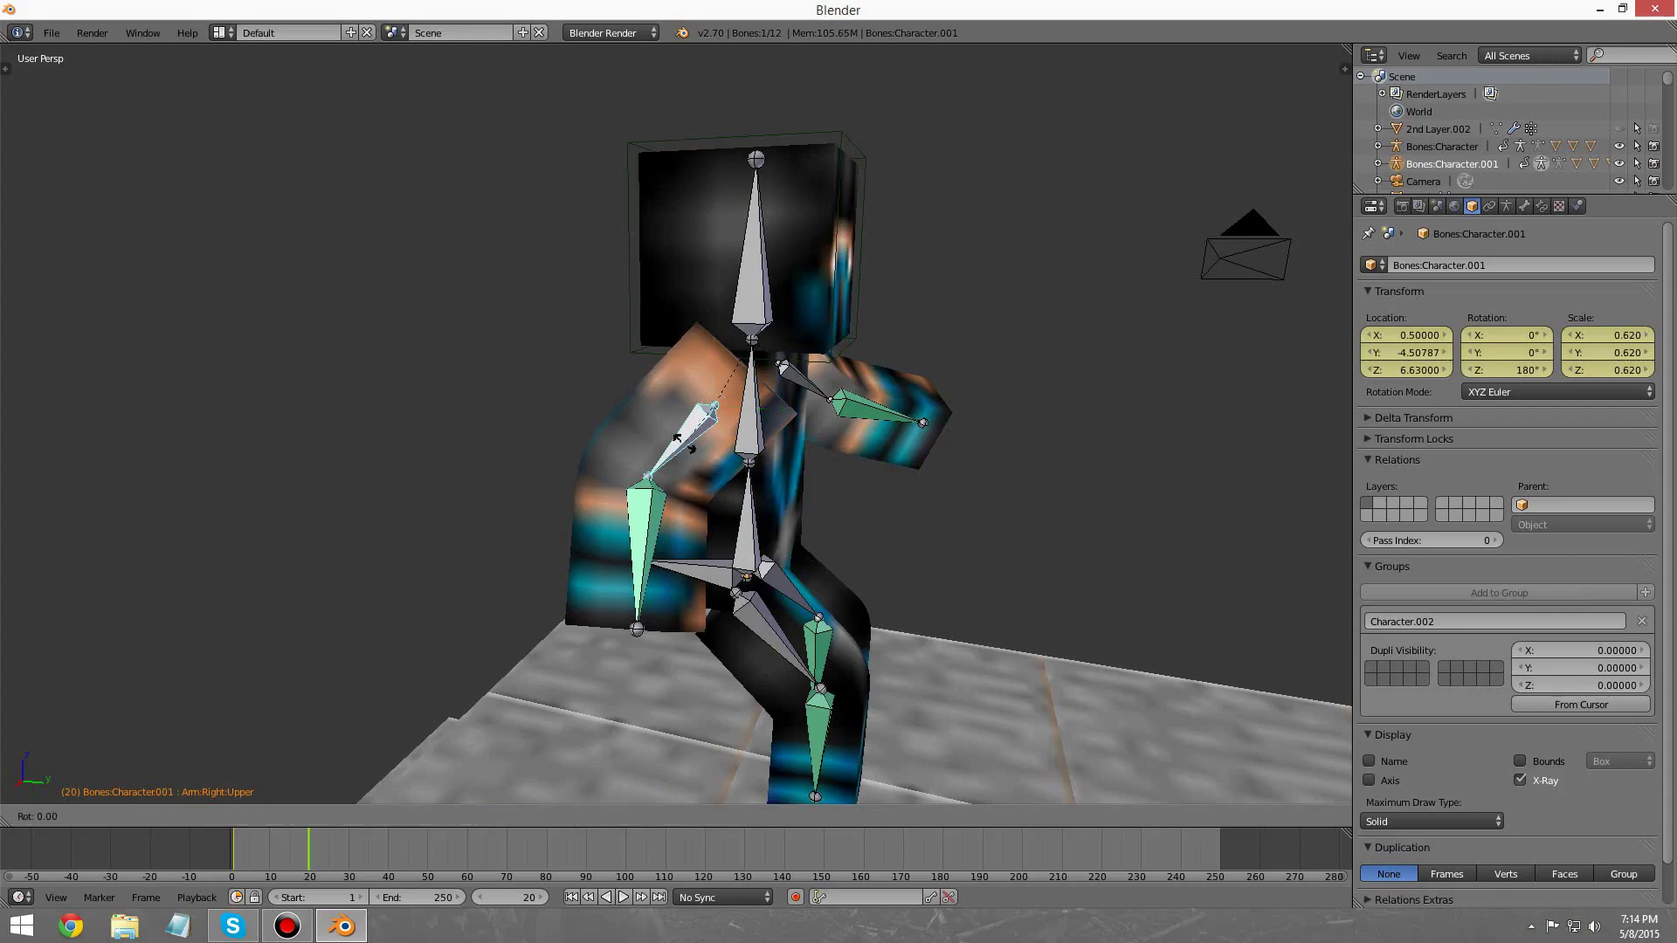
{"action": "key", "text": "x"}
{"action": "left_click", "coordinate": [900, 470]}
{"action": "middle_click_drag", "start_coordinate": [901, 470], "coordinate": [735, 490]}
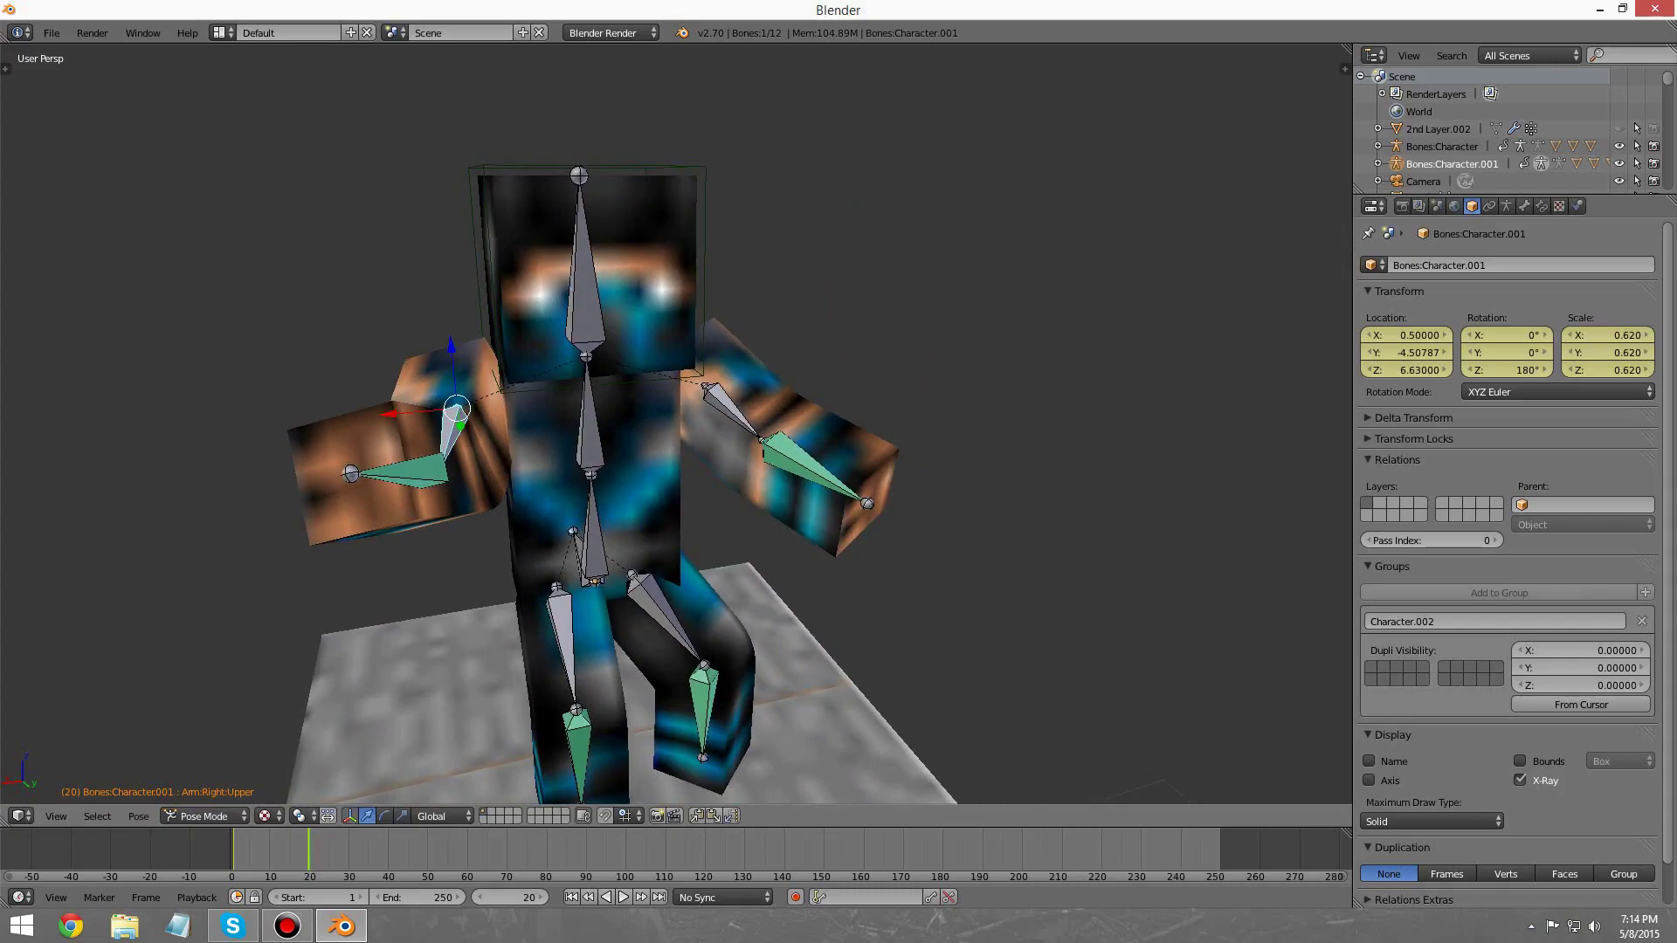
Step: Raise the right upper arm bone about global Y and turn it about 28° inward about global Z
{"action": "key", "text": "r"}
{"action": "key", "text": "y"}
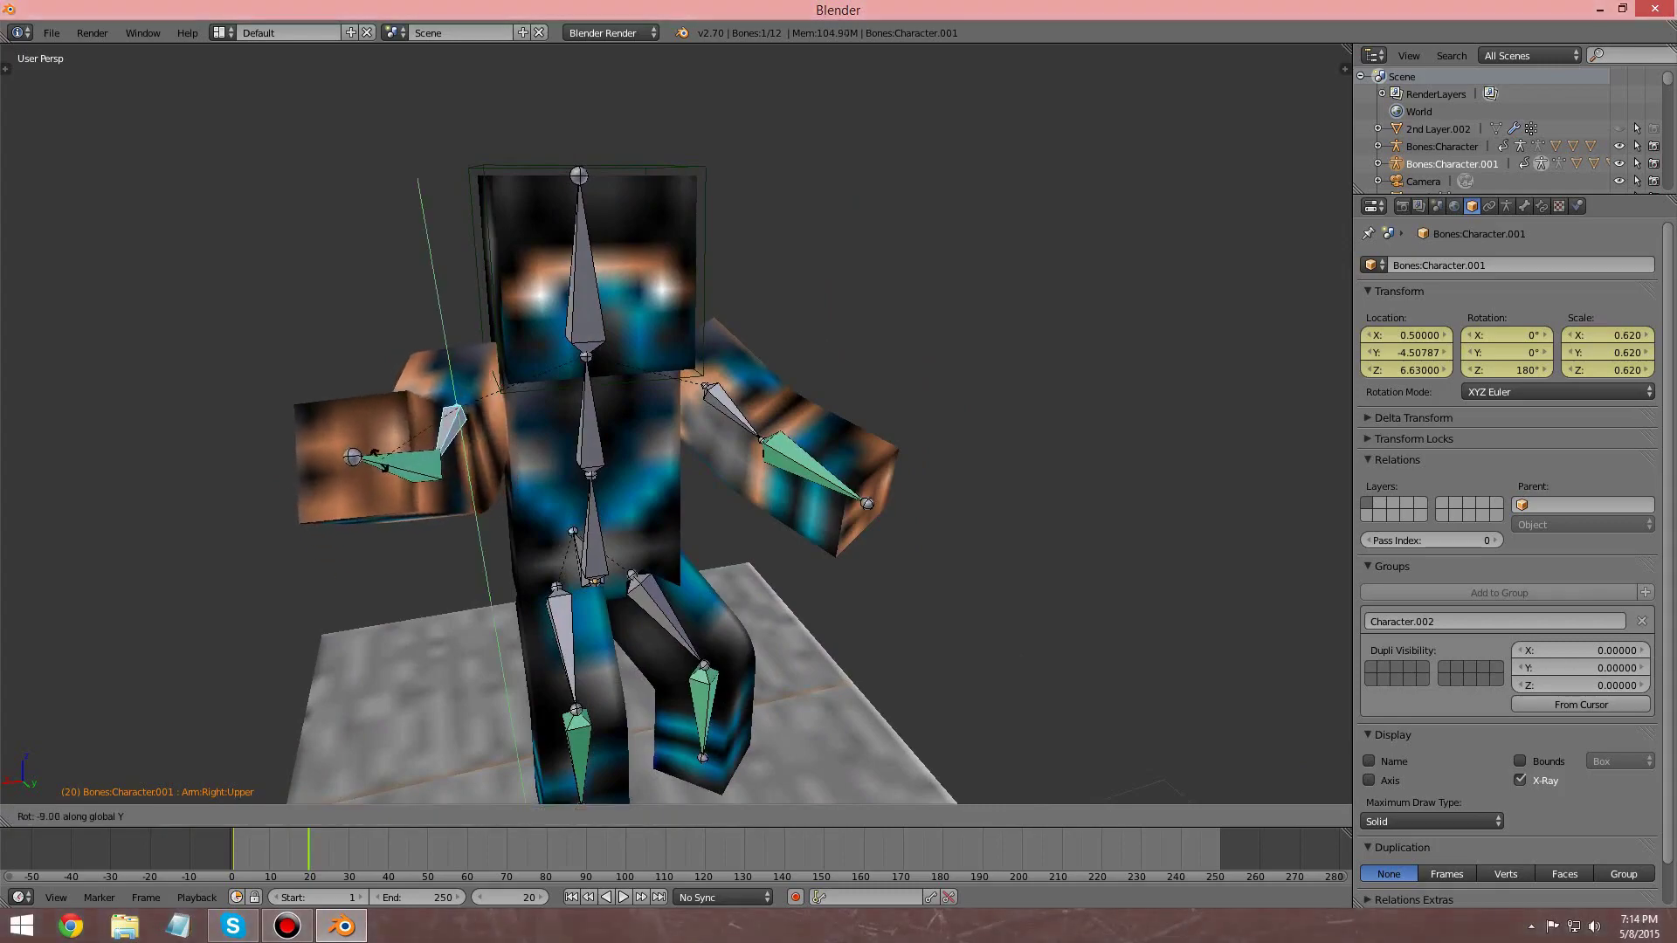
{"action": "left_click", "coordinate": [300, 397]}
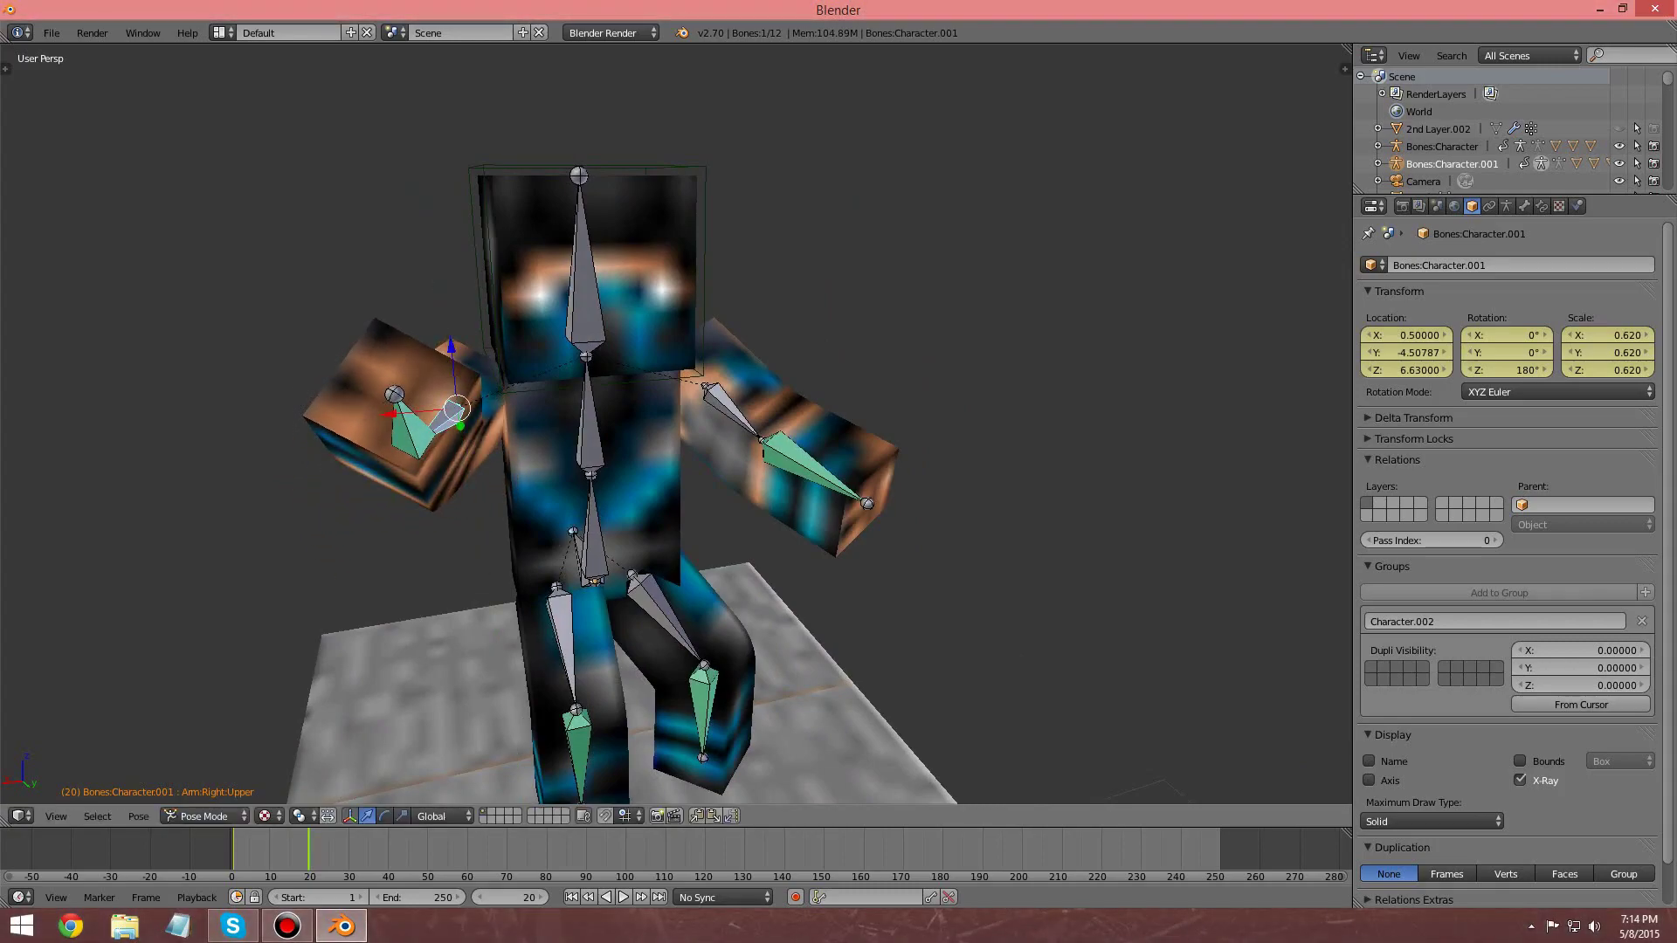
{"action": "key", "text": "r"}
{"action": "key", "text": "z"}
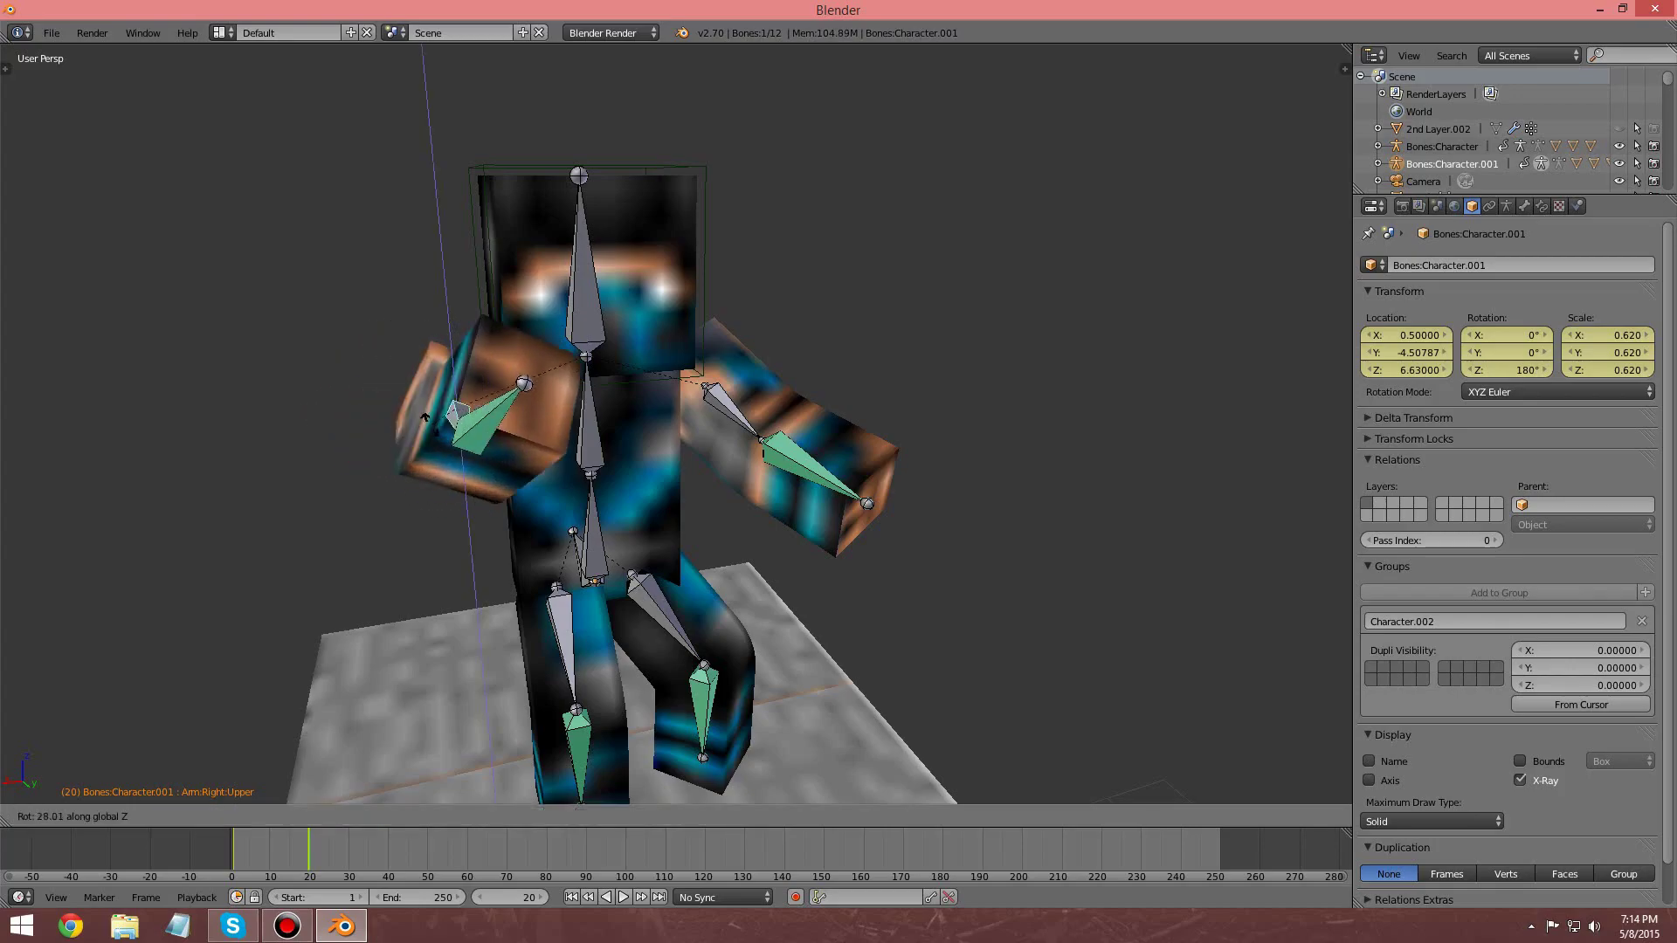
{"action": "left_click", "coordinate": [427, 425]}
{"action": "middle_click_drag", "start_coordinate": [426, 426], "coordinate": [486, 413]}
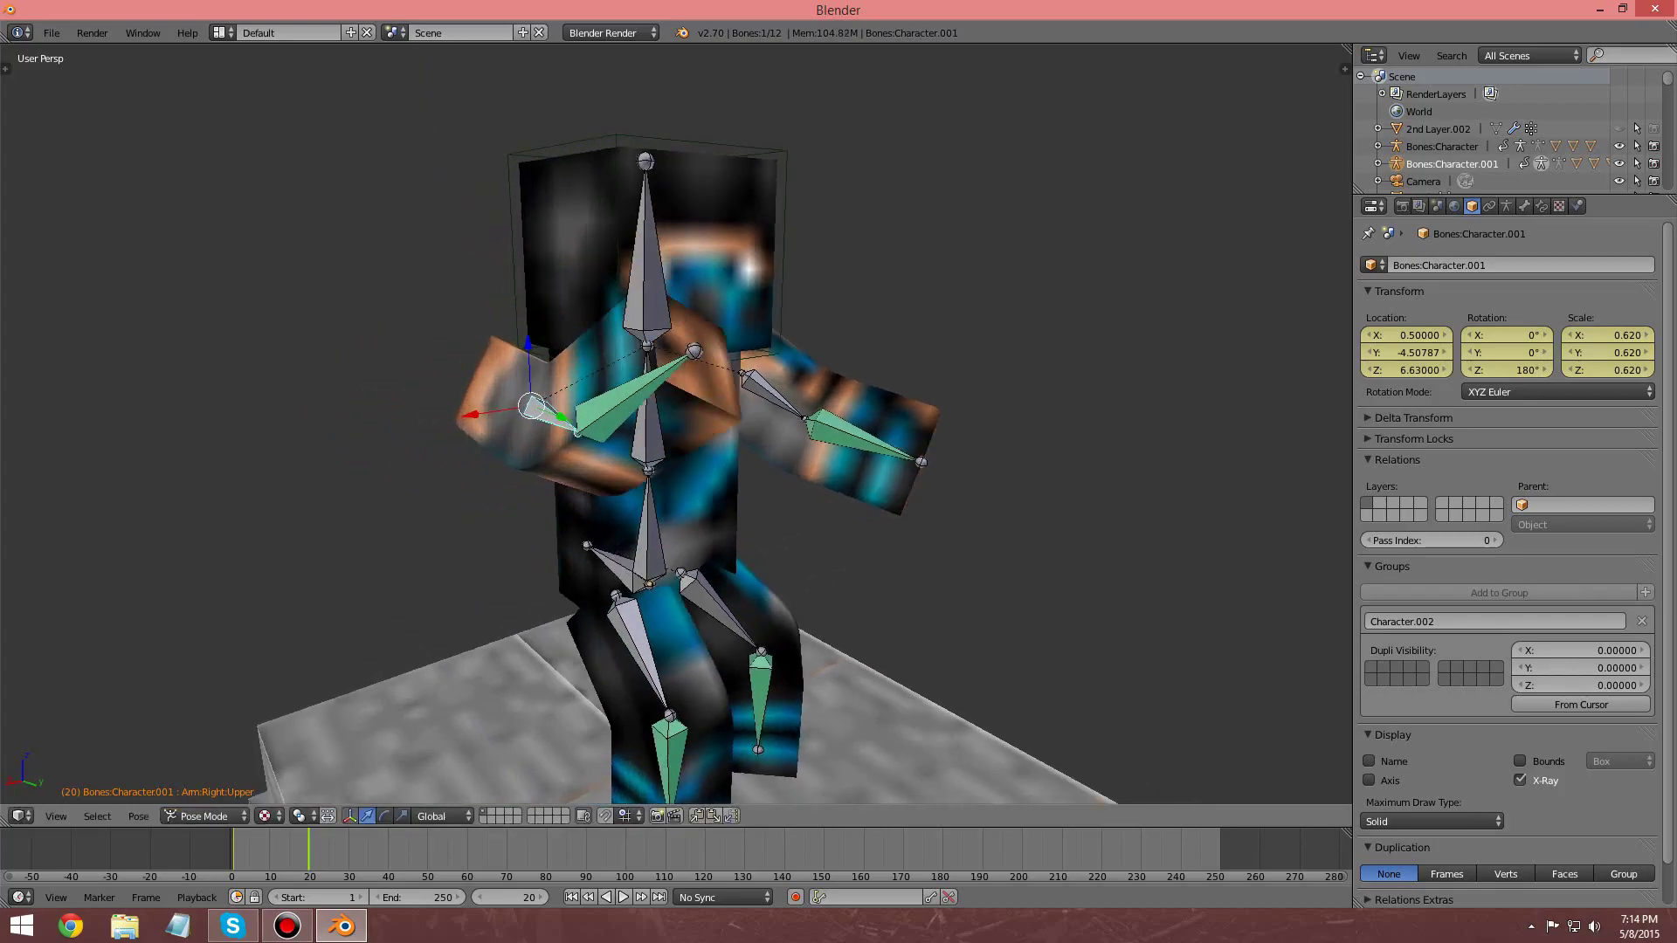
Step: Rotate the right lower arm bone about -59° about global X, and swing the left upper arm backwards
{"action": "key", "text": "r"}
{"action": "key", "text": "x"}
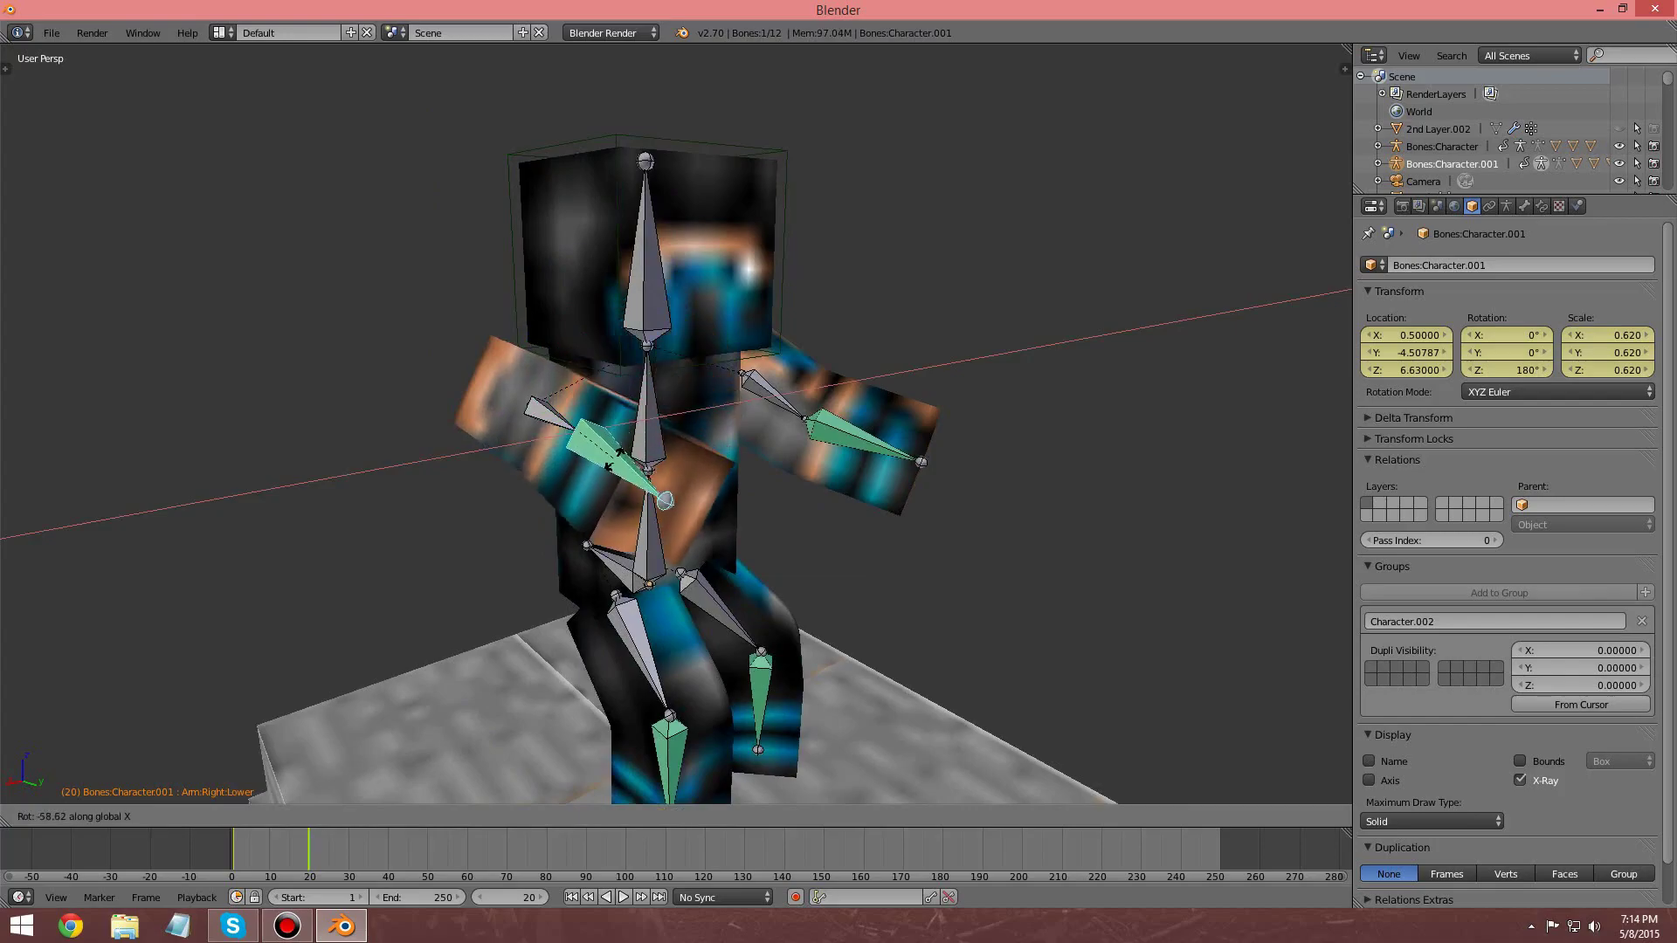
{"action": "left_click", "coordinate": [628, 456]}
{"action": "middle_click_drag", "start_coordinate": [628, 456], "coordinate": [712, 398]}
{"action": "key", "text": "r"}
{"action": "key", "text": "x"}
{"action": "left_click", "coordinate": [625, 436]}
{"action": "middle_click_drag", "start_coordinate": [410, 434], "coordinate": [340, 444]}
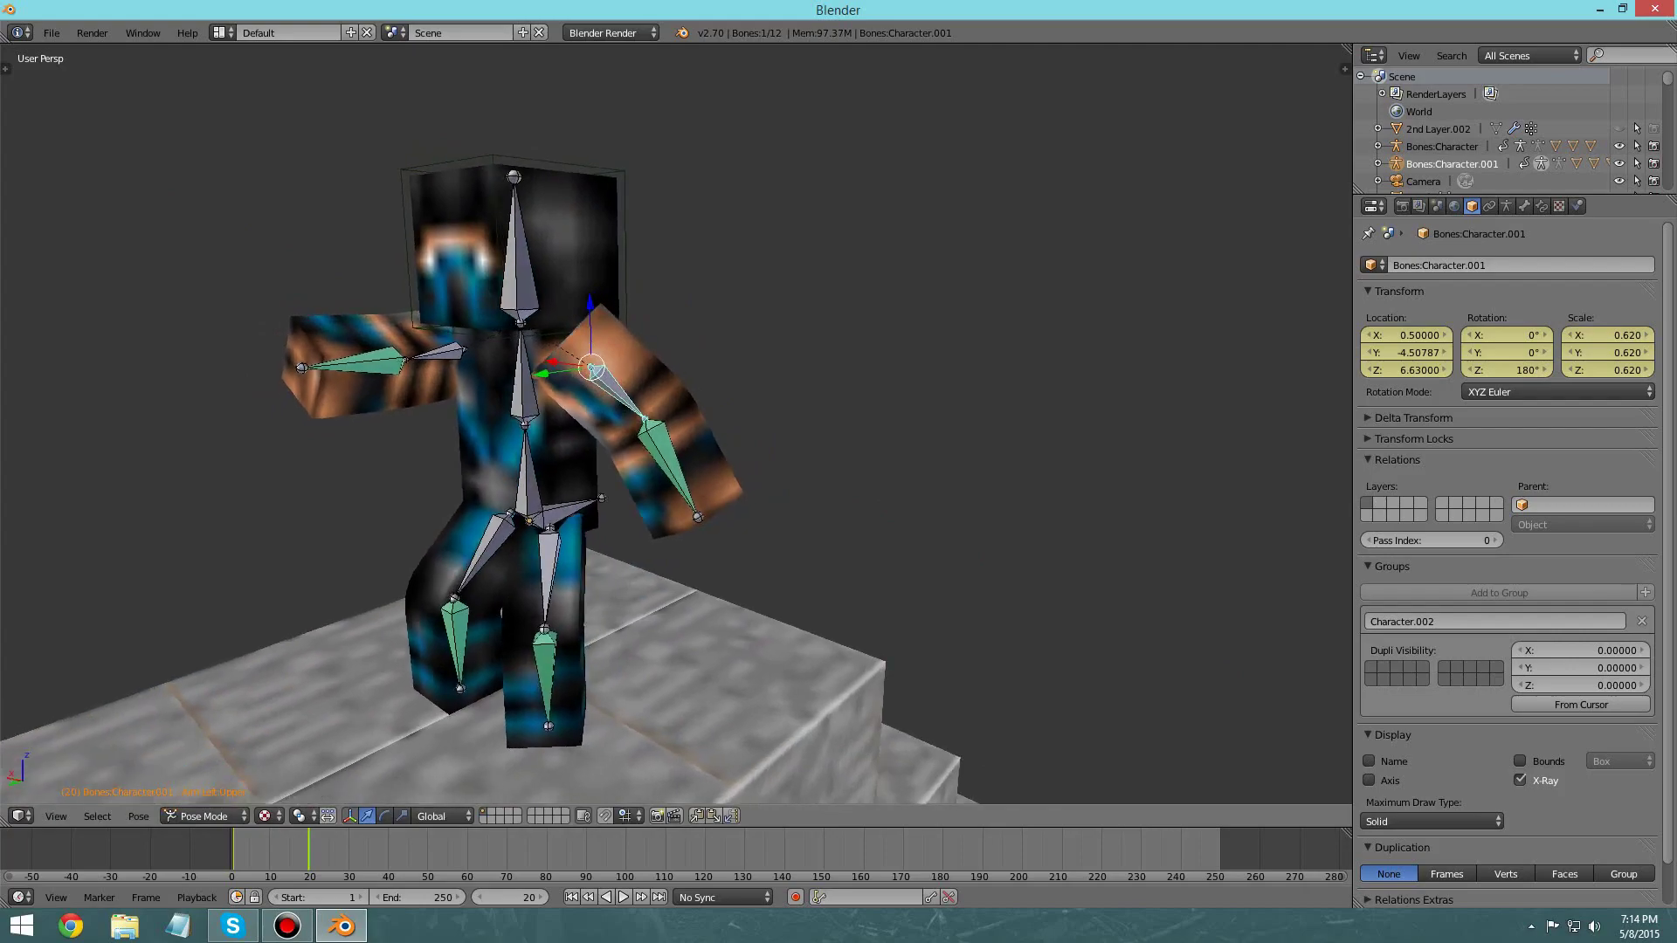
Step: Tilt the blue character's head bone backwards about the global X axis
{"action": "key", "text": "r"}
{"action": "key", "text": "x"}
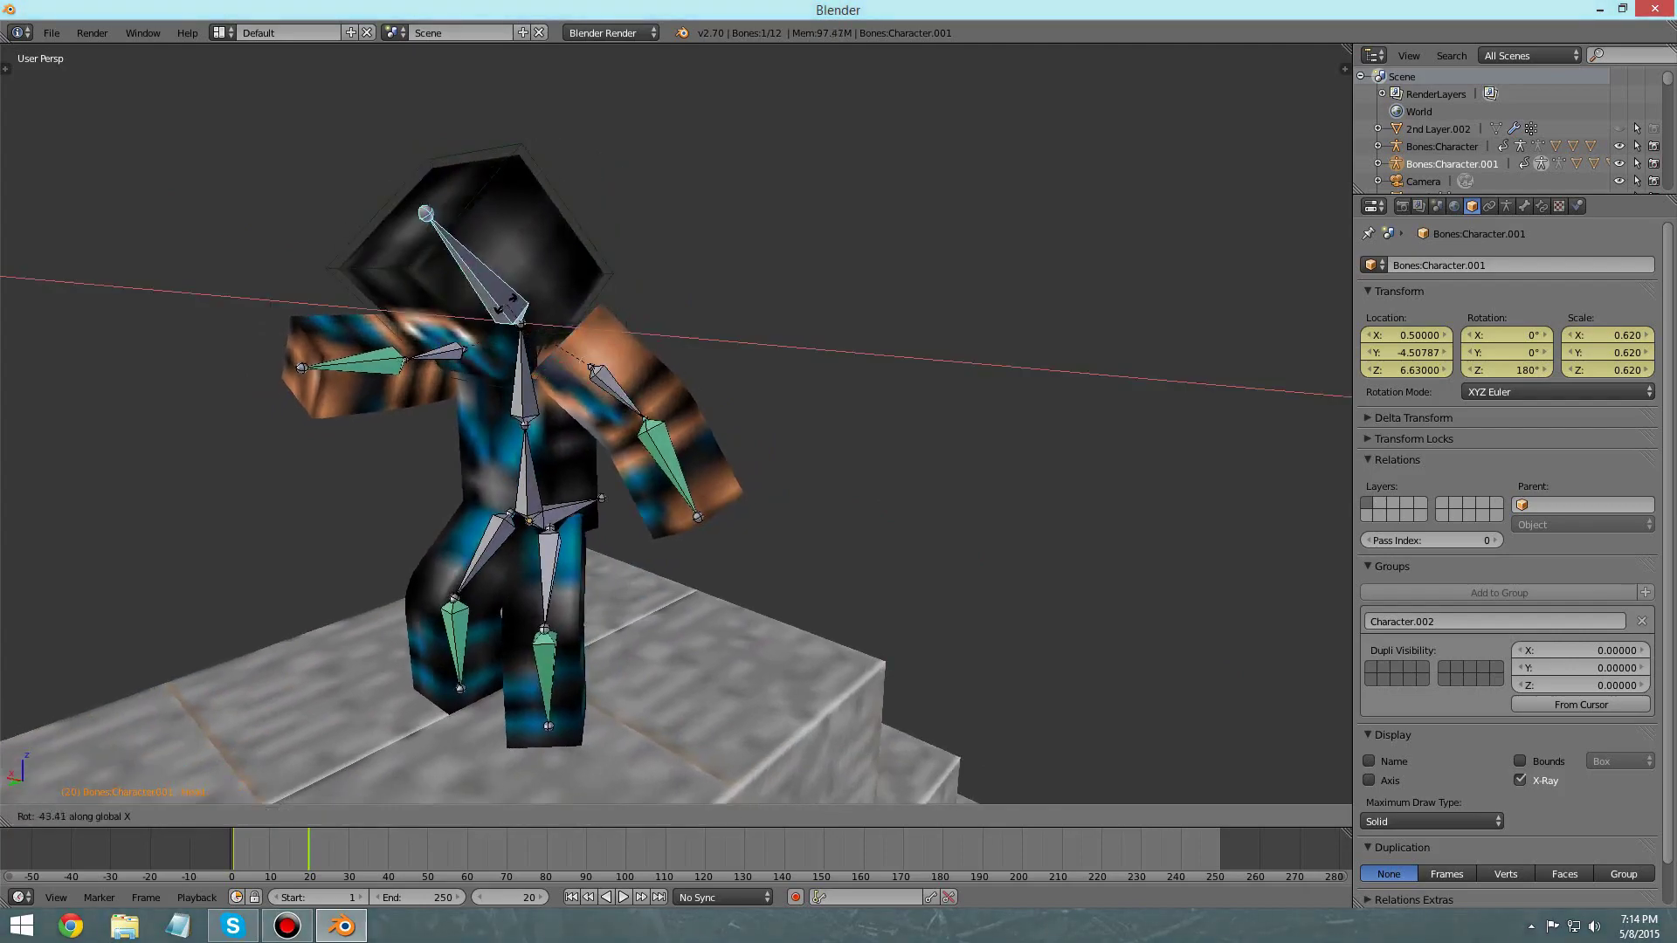
{"action": "key", "text": "Return"}
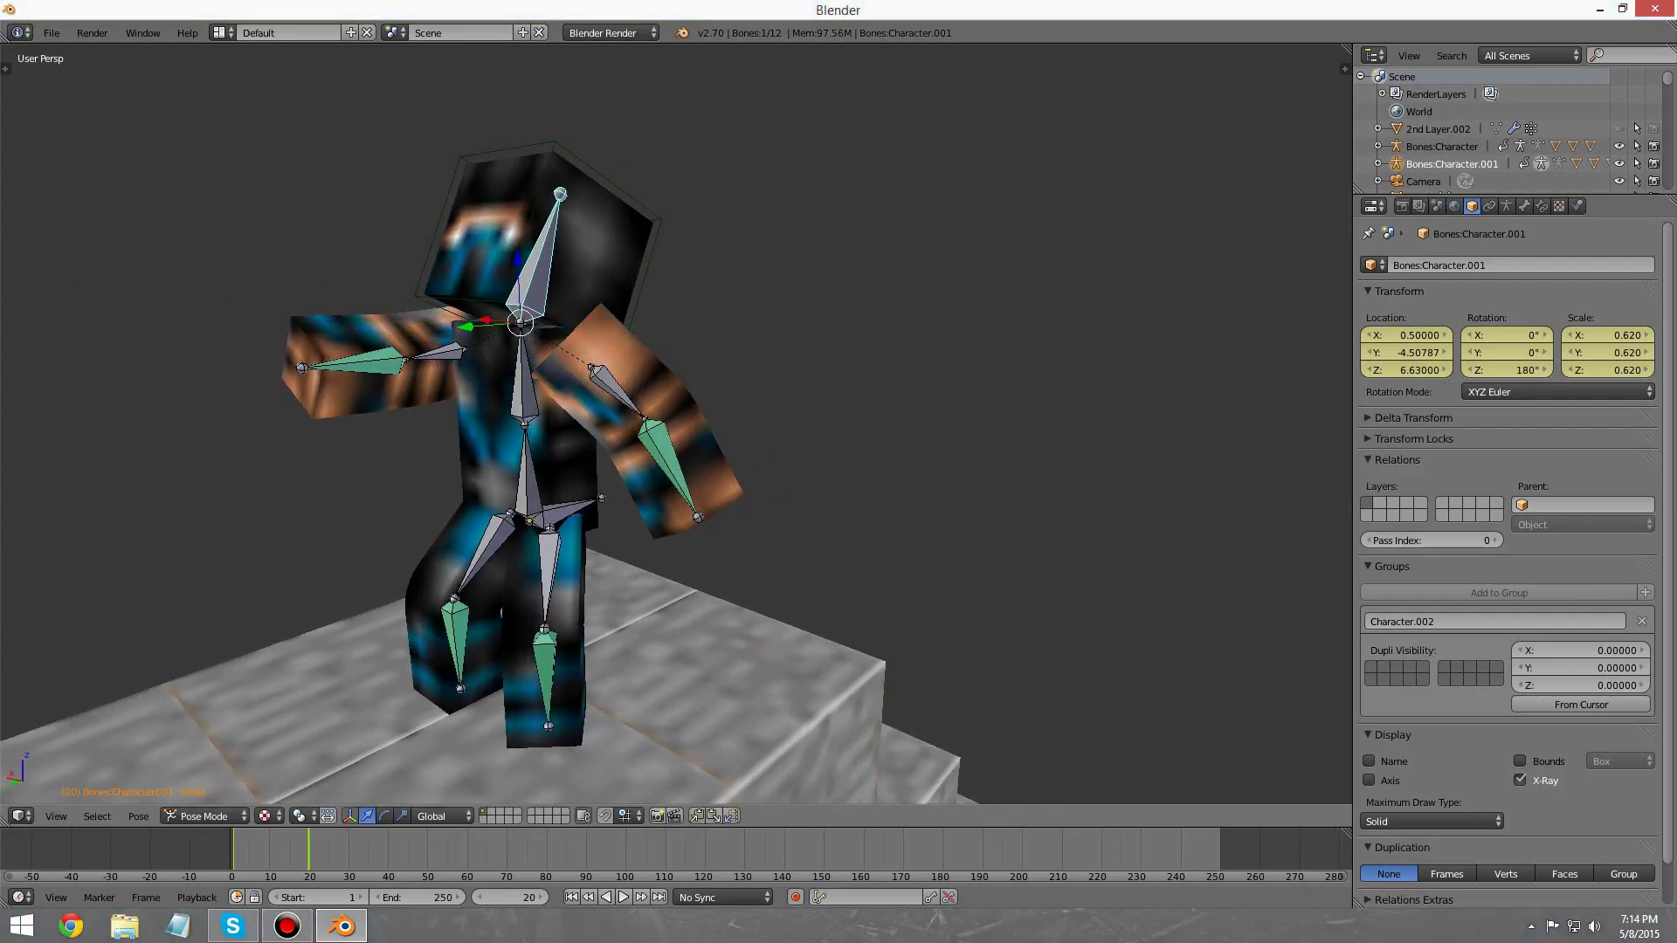
{"action": "middle_click_drag", "start_coordinate": [489, 419], "coordinate": [646, 418]}
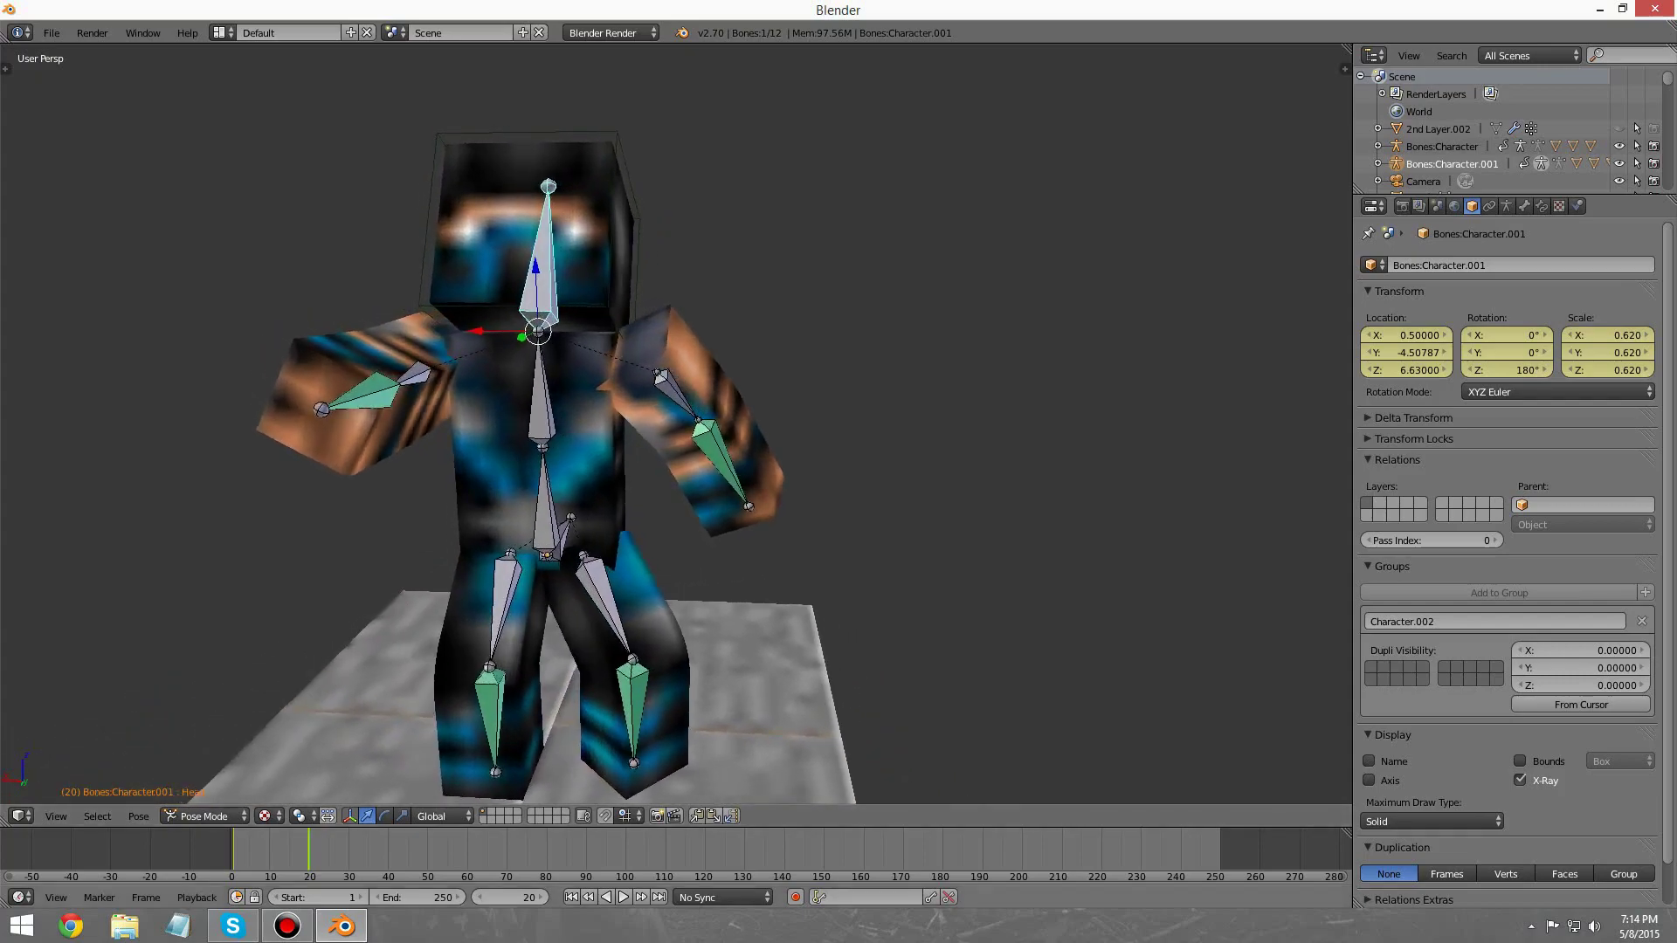
Step: Scrub the timeline between frames 64 and 2, ending on frame 20, to check whether the blue character's pose was keyframed
{"action": "left_click", "coordinate": [336, 850]}
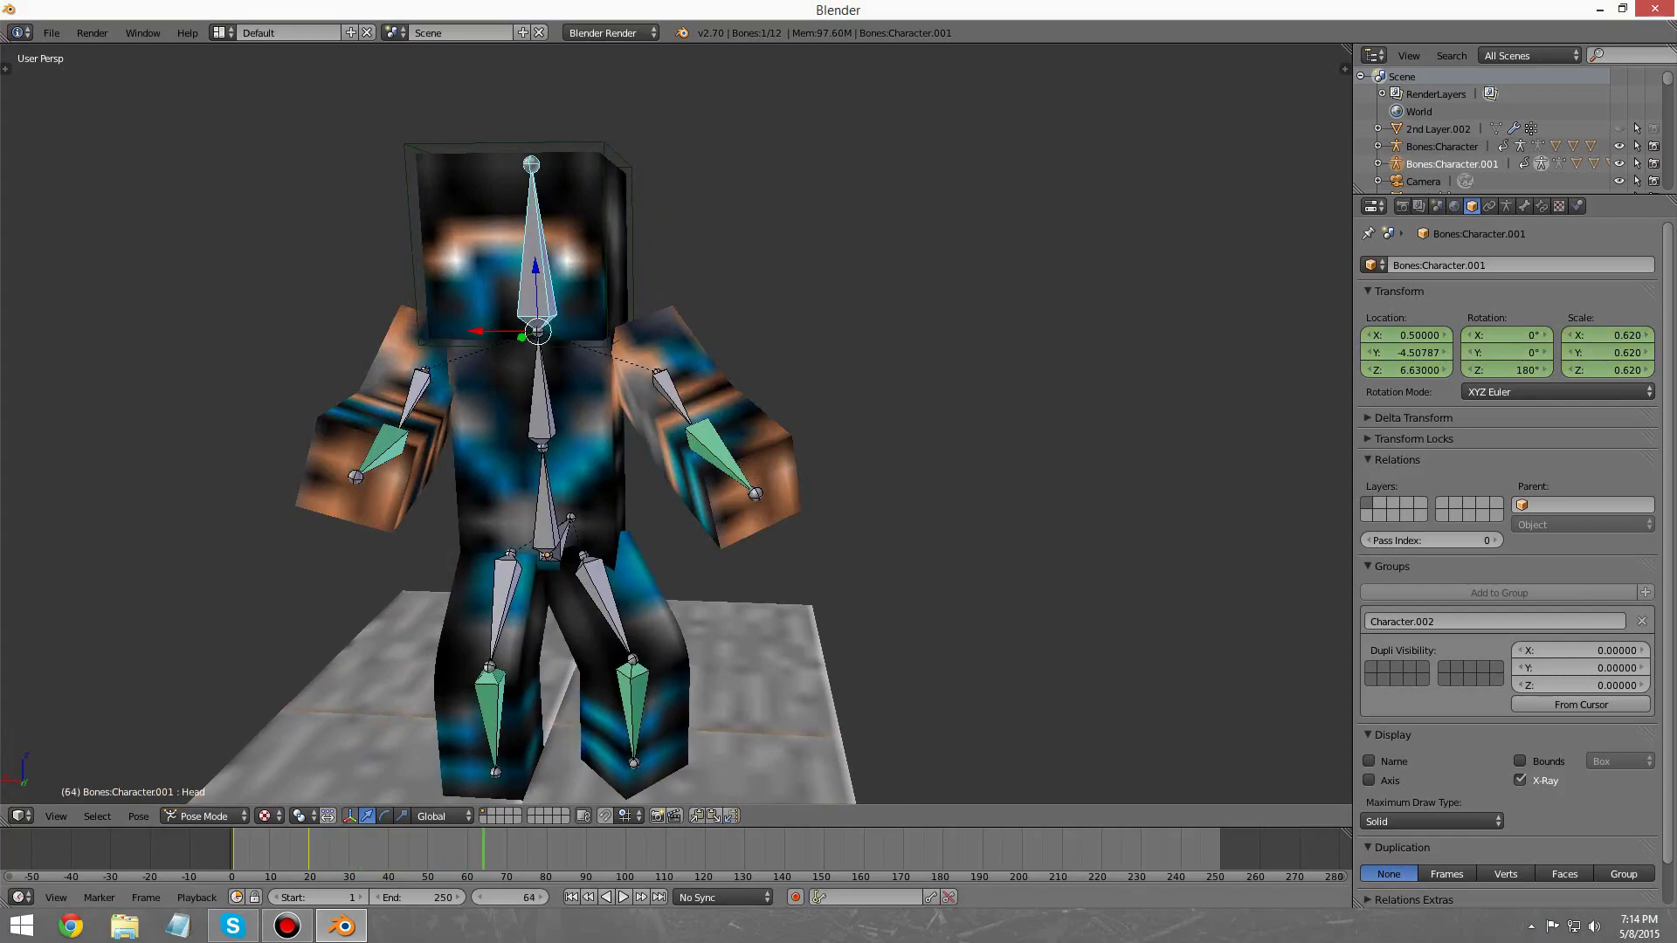
{"action": "left_click_drag", "start_coordinate": [427, 850], "coordinate": [424, 850]}
{"action": "middle_click_drag", "start_coordinate": [647, 437], "coordinate": [751, 449]}
{"action": "middle_click_drag", "start_coordinate": [568, 411], "coordinate": [533, 421]}
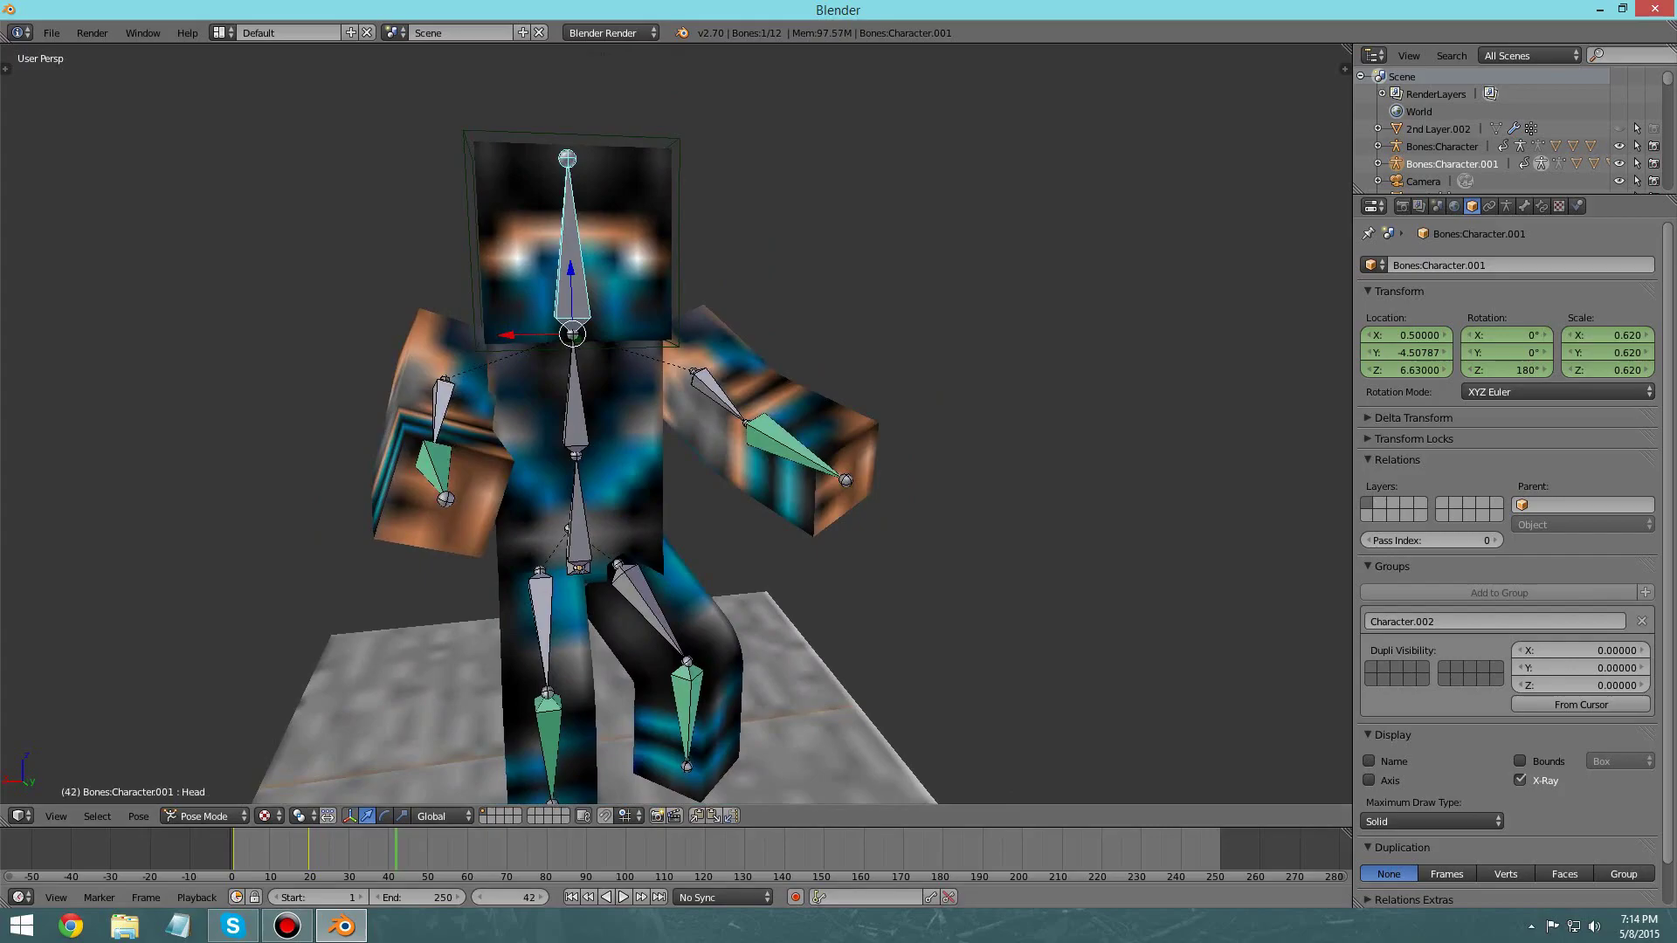
{"action": "key", "text": "Left"}
{"action": "key", "text": "Left"}
{"action": "key", "text": "Left"}
{"action": "key", "text": "Left"}
{"action": "key", "text": "Left"}
{"action": "key", "text": "Left"}
{"action": "key", "text": "Left"}
{"action": "key", "text": "Left"}
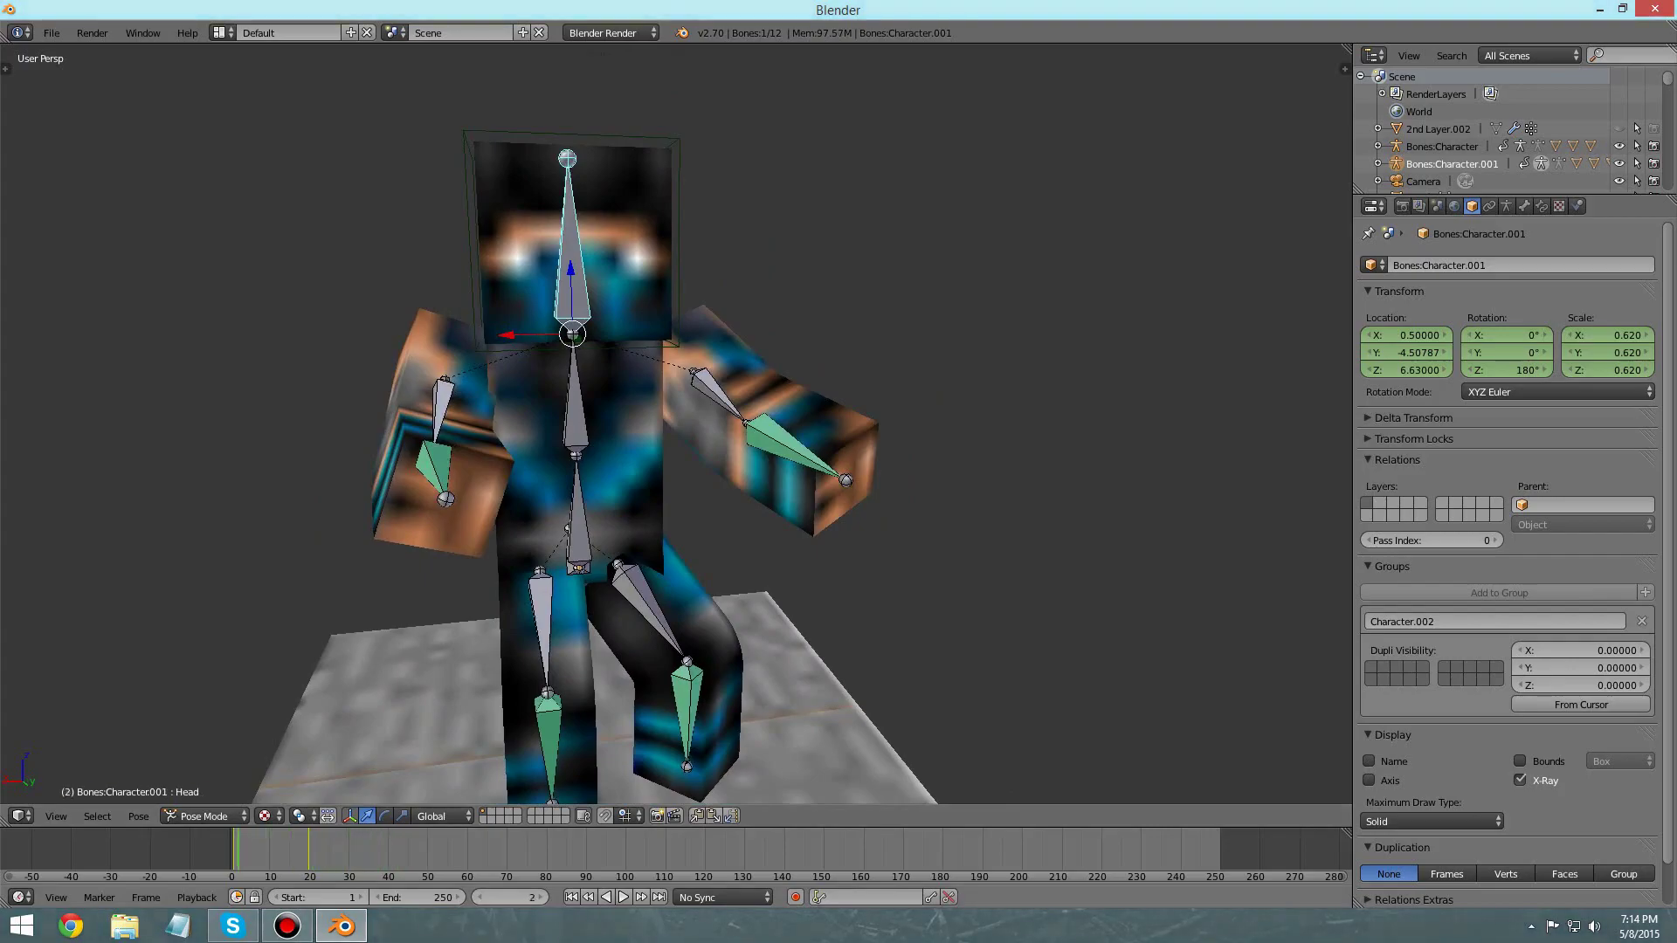
{"action": "key", "text": "Right"}
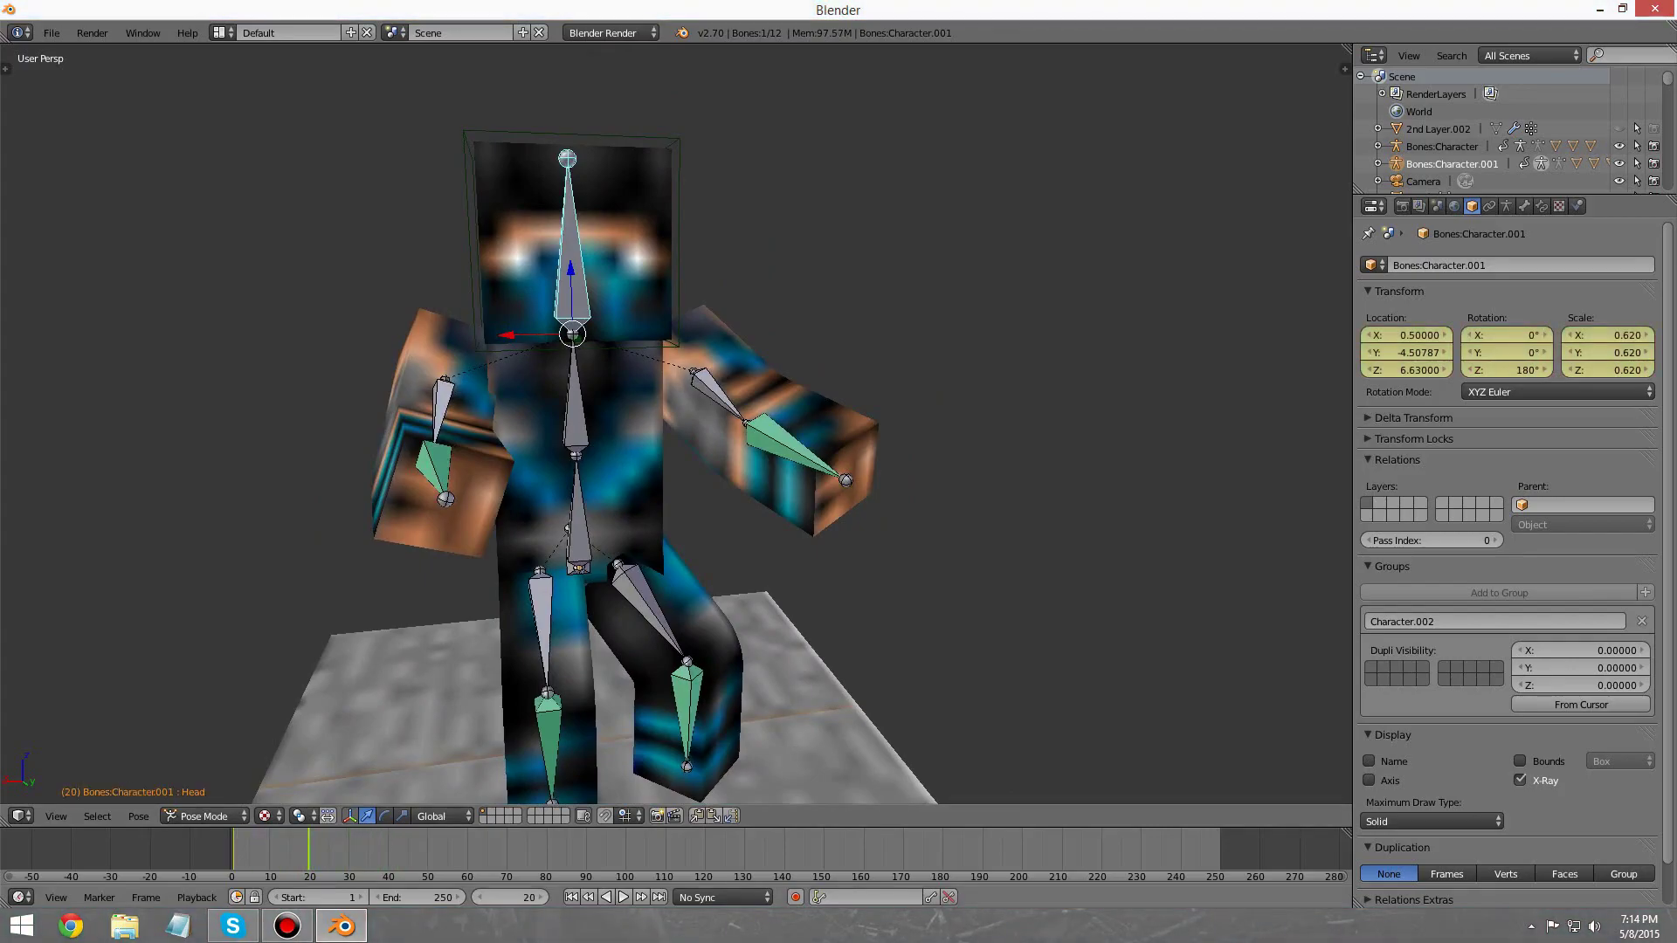
Step: Return to Object Mode, play the animation to check the blue character's motion, and stop playback
{"action": "middle_click_drag", "start_coordinate": [768, 410], "coordinate": [581, 463]}
{"action": "scroll", "coordinate": [677, 424], "scroll_direction": "down", "scroll_amount": 4}
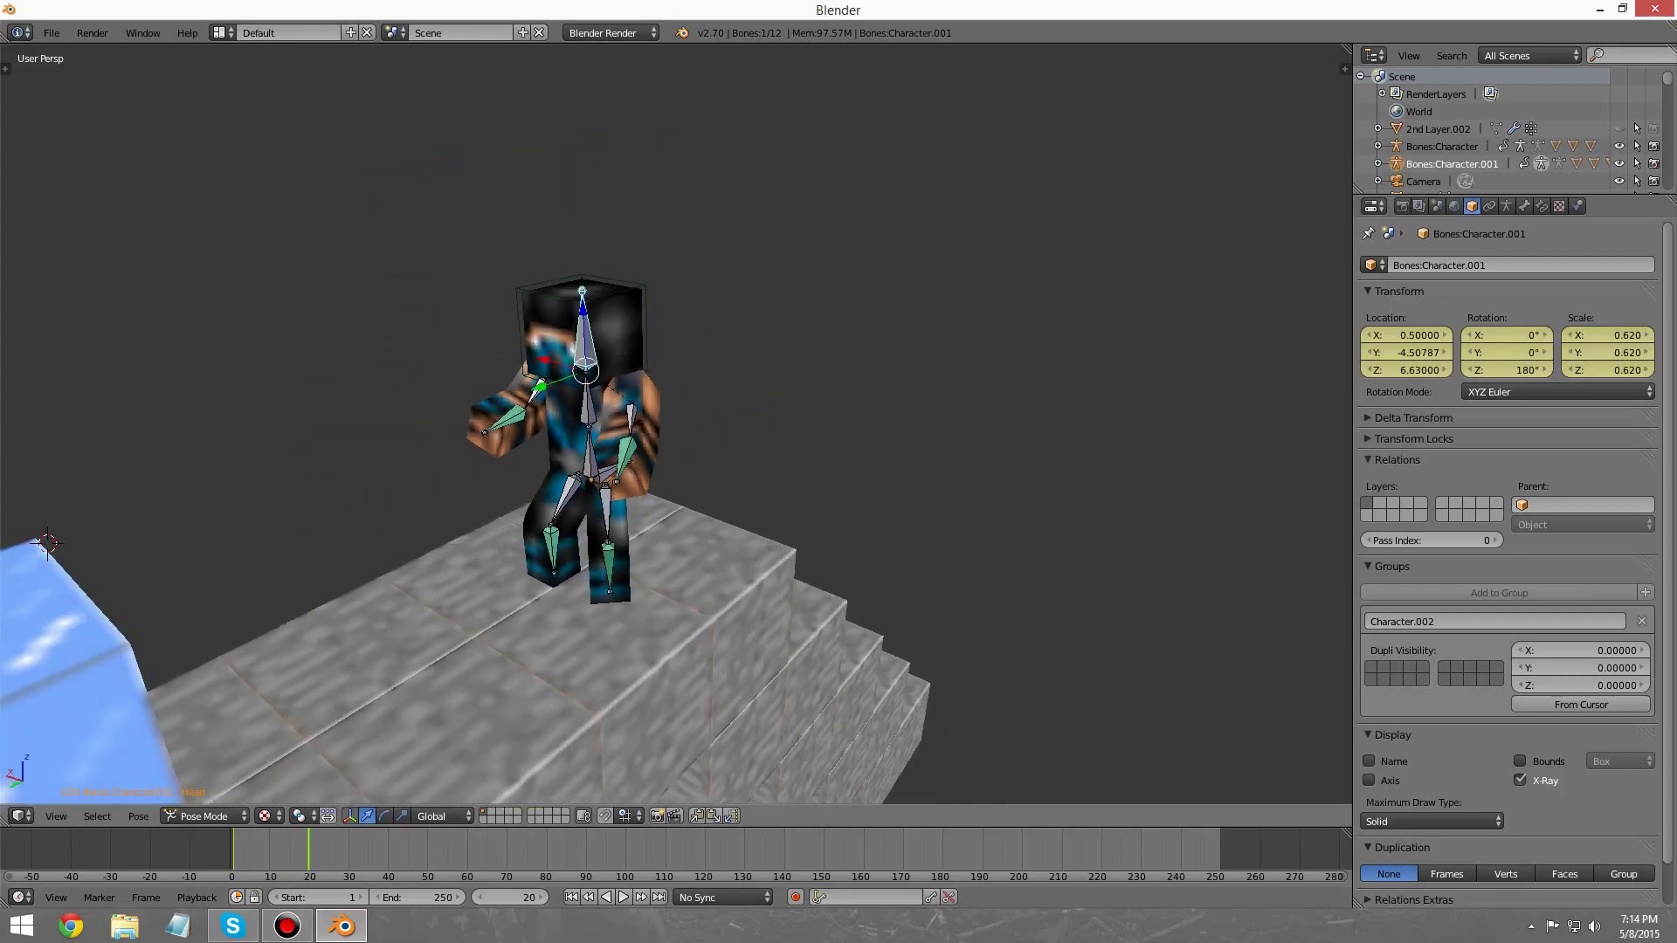
{"action": "scroll", "coordinate": [677, 423], "scroll_direction": "up", "scroll_amount": 2}
{"action": "left_click", "coordinate": [204, 816]}
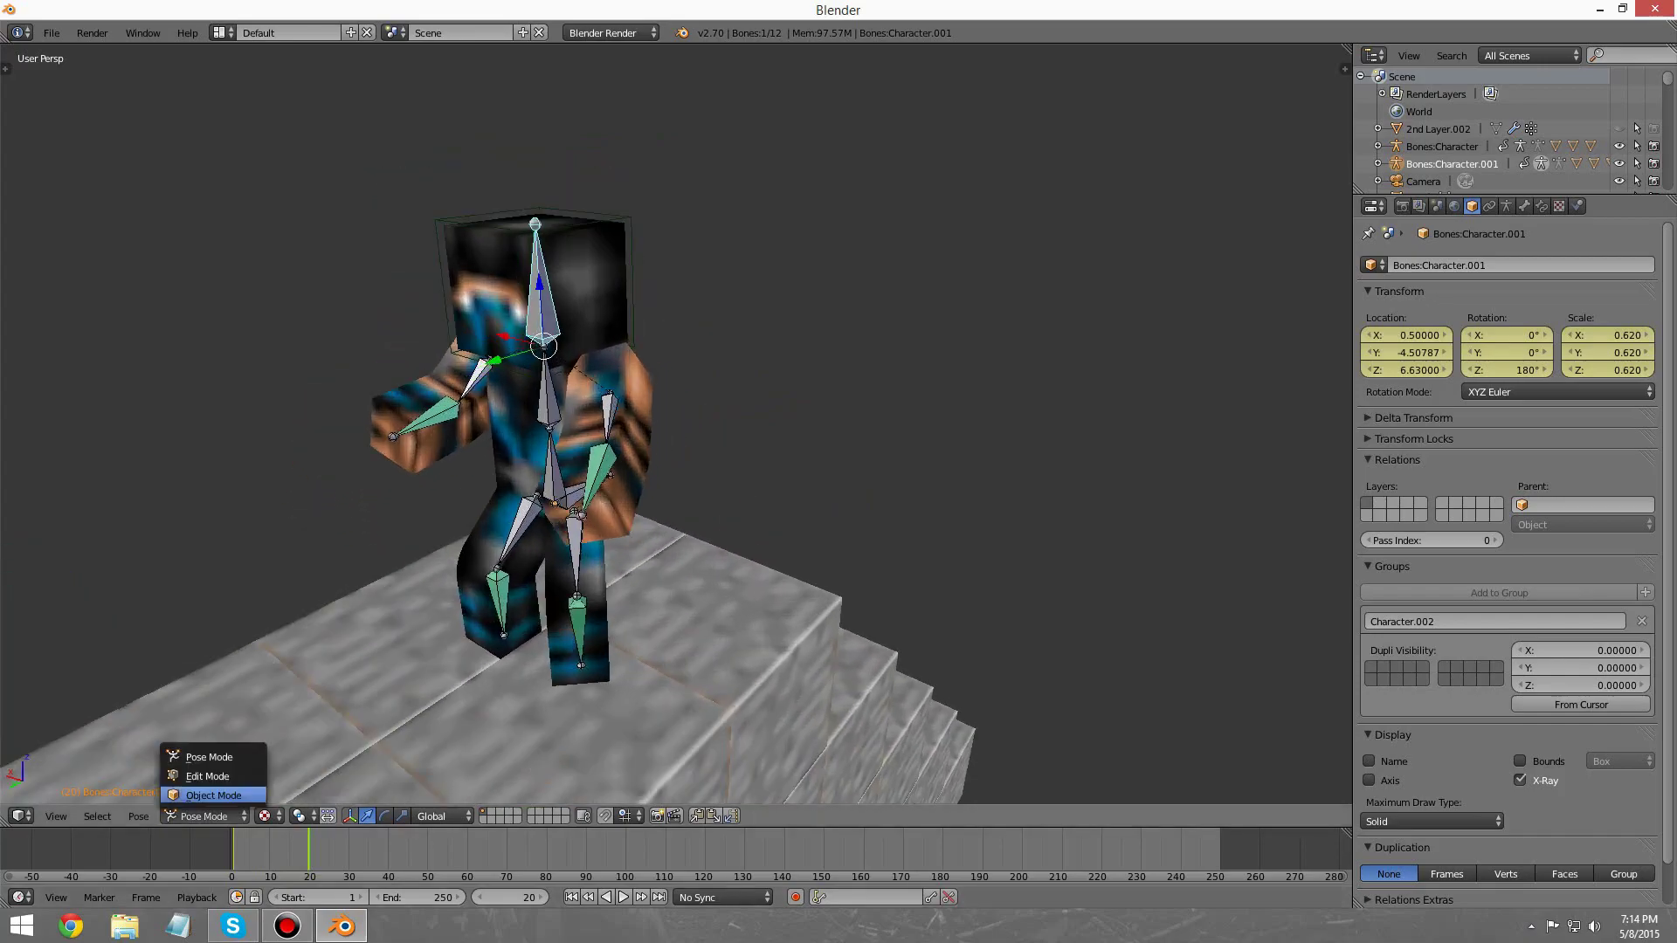
{"action": "left_click", "coordinate": [213, 796]}
{"action": "scroll", "coordinate": [677, 424], "scroll_direction": "down", "scroll_amount": 6}
{"action": "scroll", "coordinate": [677, 424], "scroll_direction": "up", "scroll_amount": 3}
{"action": "scroll", "coordinate": [677, 424], "scroll_direction": "down", "scroll_amount": 3}
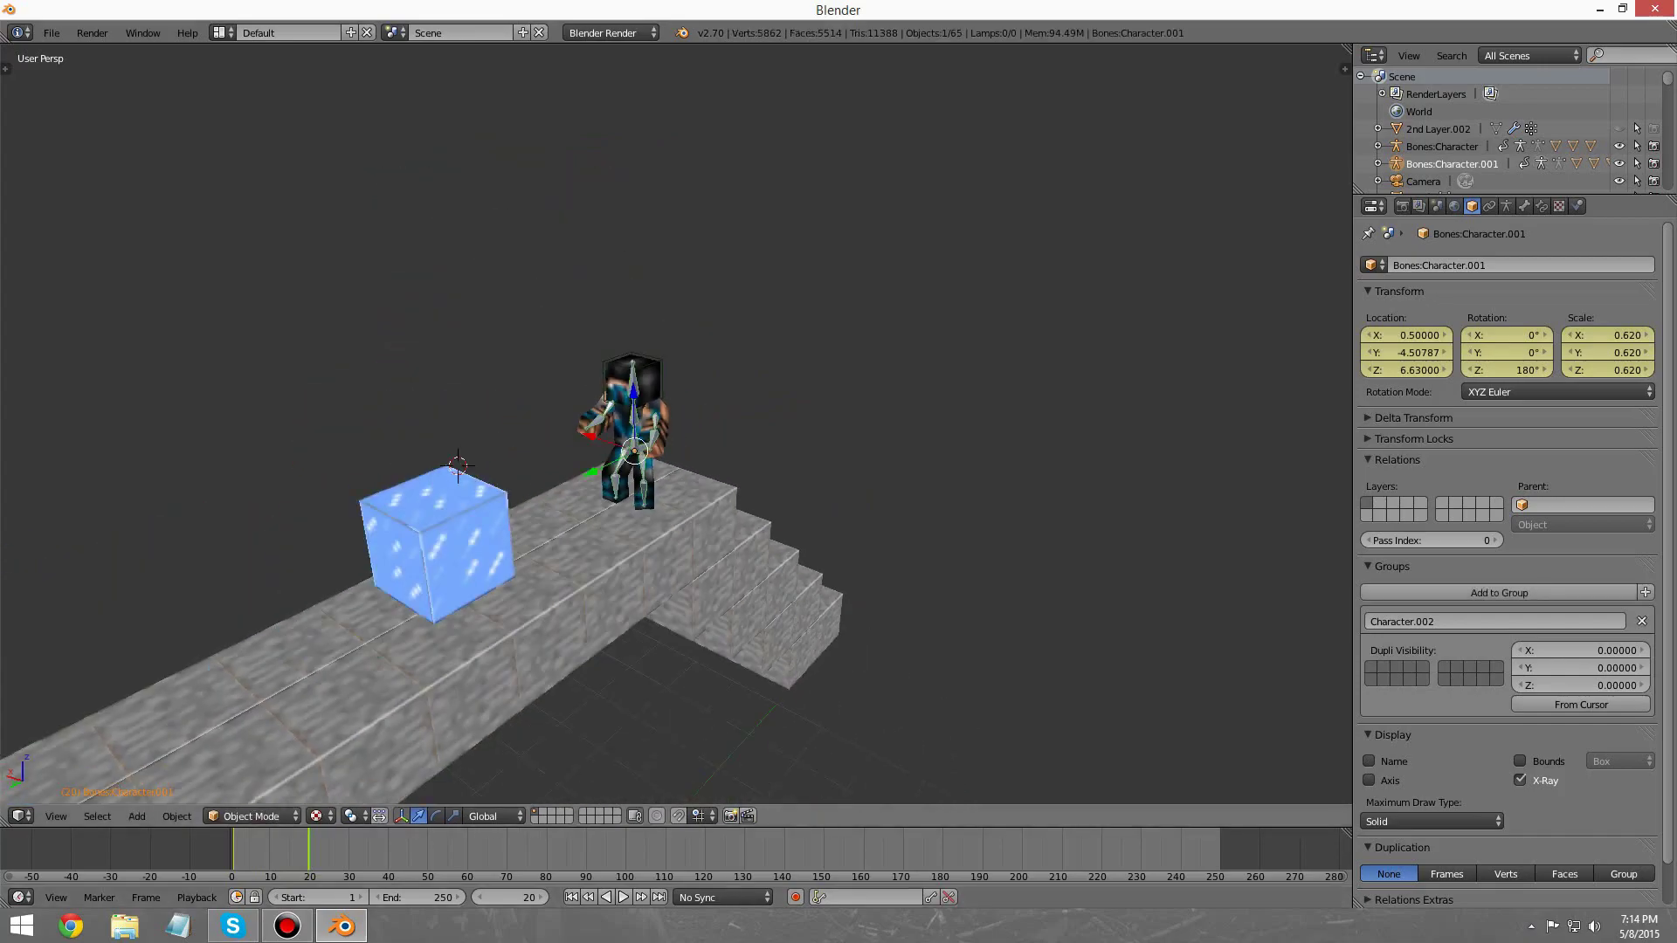
{"action": "middle_click_drag", "start_coordinate": [677, 423], "coordinate": [631, 406]}
{"action": "key", "text": "shift+Left"}
{"action": "key", "text": "alt+a"}
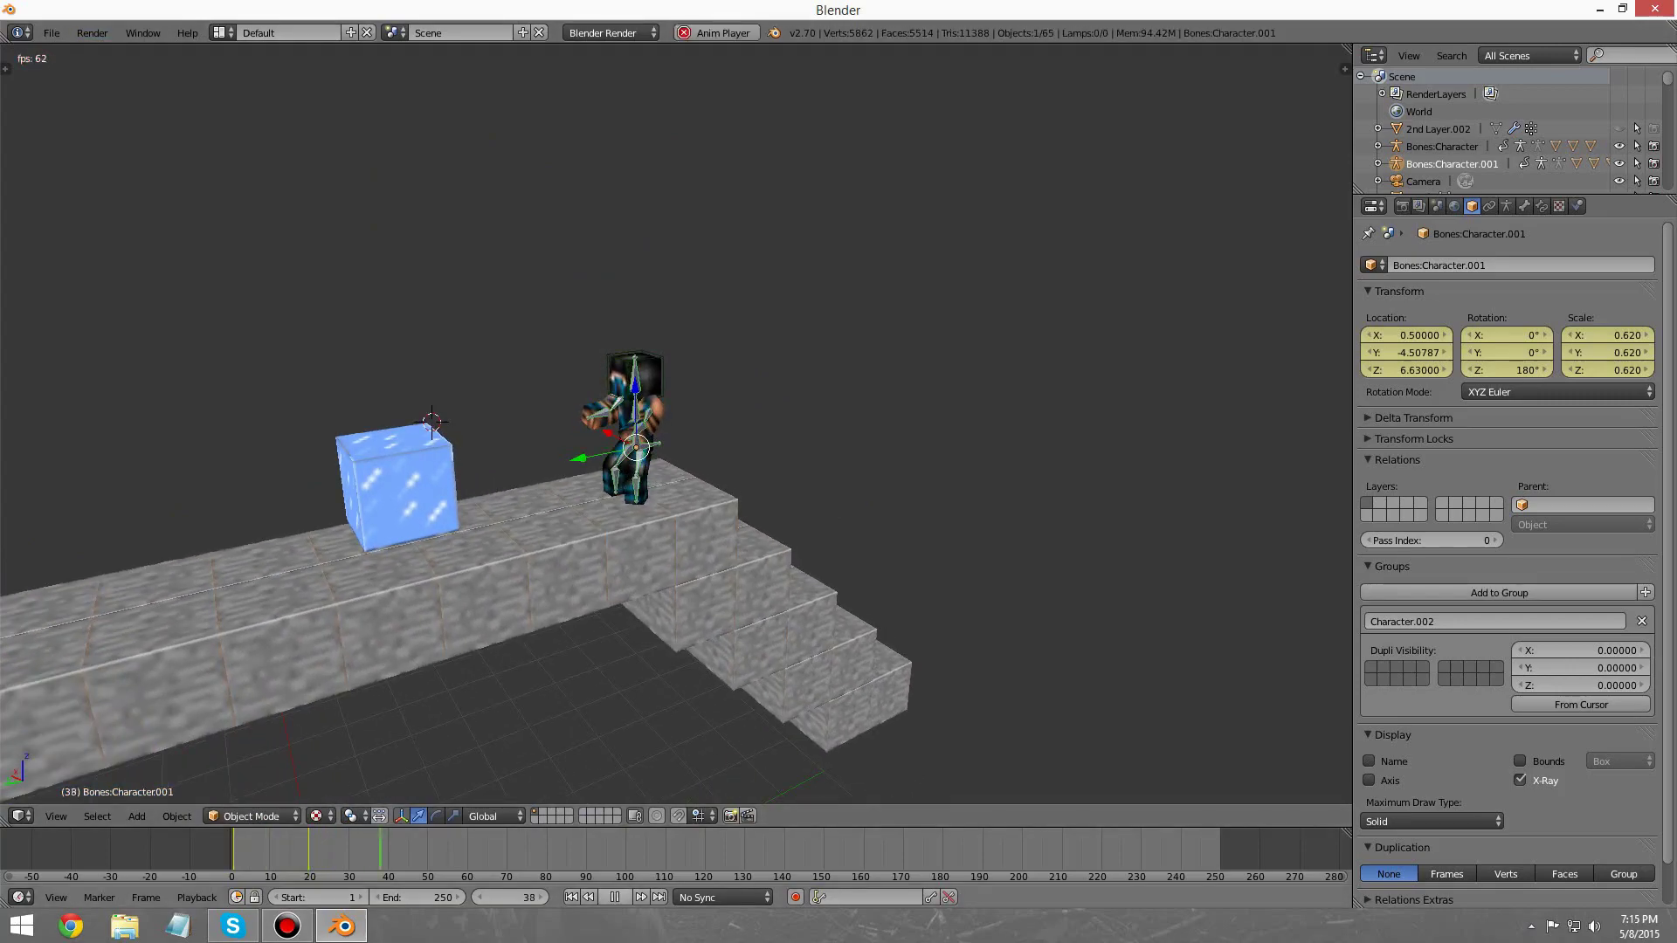
{"action": "key", "text": "alt+a"}
Step: Step back and forth through the early frames to review the blue character's movement, ending on frame 1
{"action": "middle_click_drag", "start_coordinate": [612, 436], "coordinate": [738, 437]}
{"action": "scroll", "coordinate": [739, 436], "scroll_direction": "up", "scroll_amount": 4}
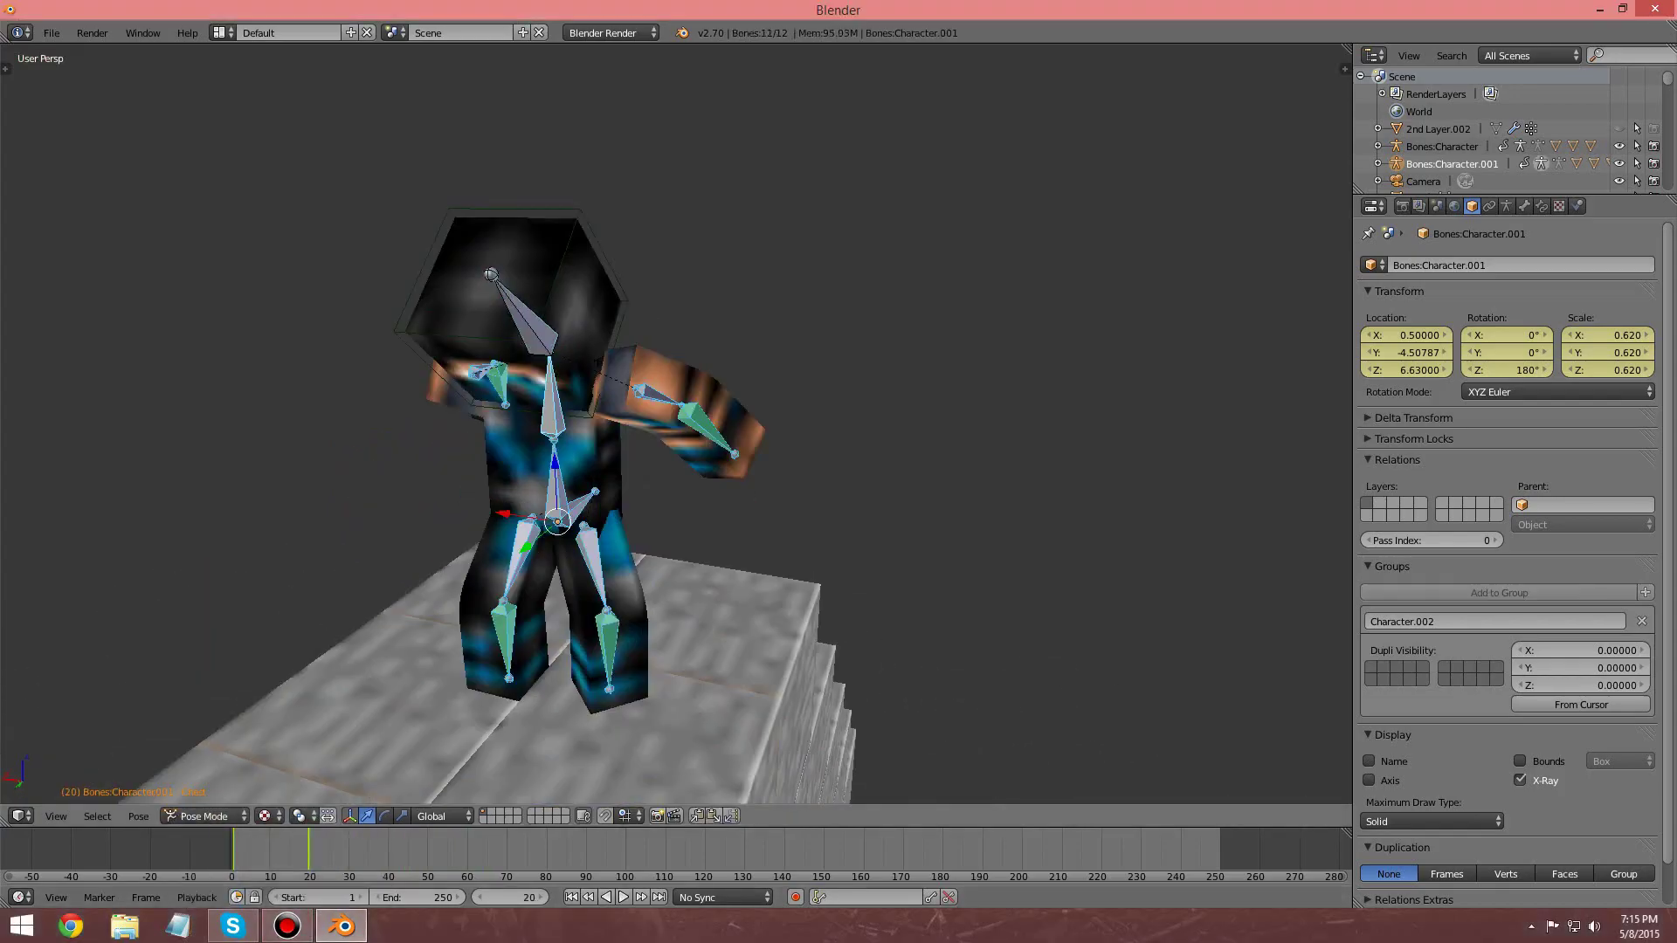
{"action": "key", "text": "Left"}
{"action": "key", "text": "Left"}
{"action": "left_click_drag", "start_coordinate": [302, 851], "coordinate": [242, 852]}
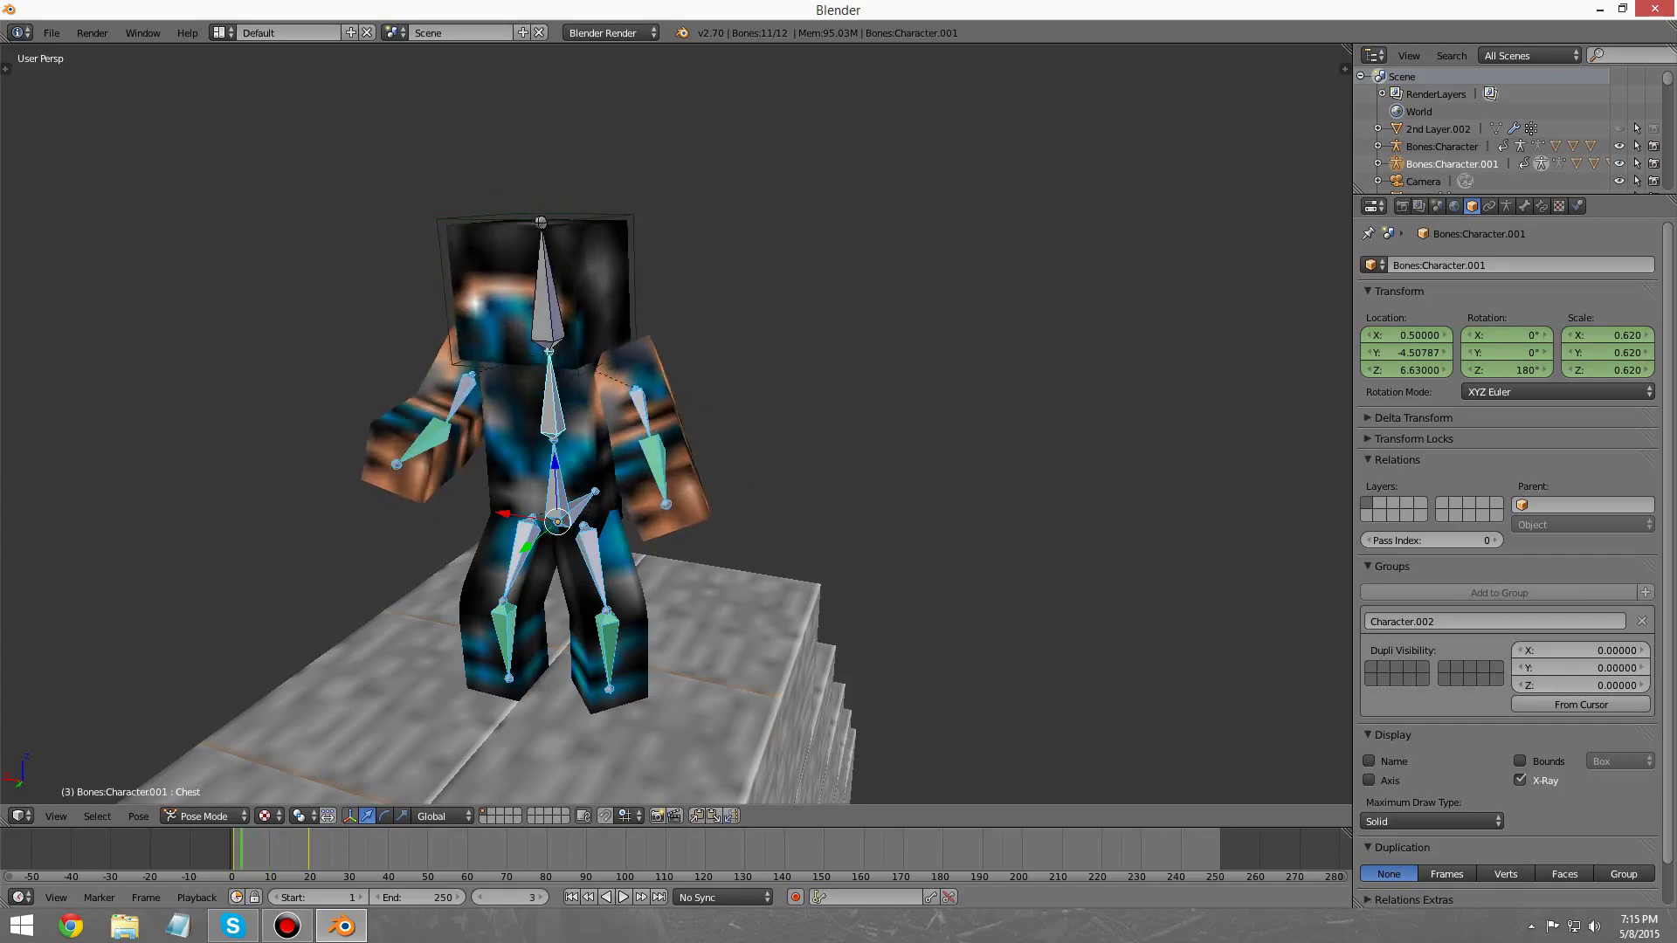
{"action": "key", "text": "Right"}
{"action": "key", "text": "Right"}
{"action": "key", "text": "Right"}
{"action": "key", "text": "Right"}
{"action": "key", "text": "Right"}
{"action": "key", "text": "Right"}
{"action": "key", "text": "Left"}
{"action": "key", "text": "Left"}
{"action": "key", "text": "Left"}
{"action": "key", "text": "Left"}
{"action": "key", "text": "Left"}
{"action": "key", "text": "Left"}
{"action": "key", "text": "Left"}
{"action": "key", "text": "Left"}
{"action": "key", "text": "Left"}
{"action": "key", "text": "Right"}
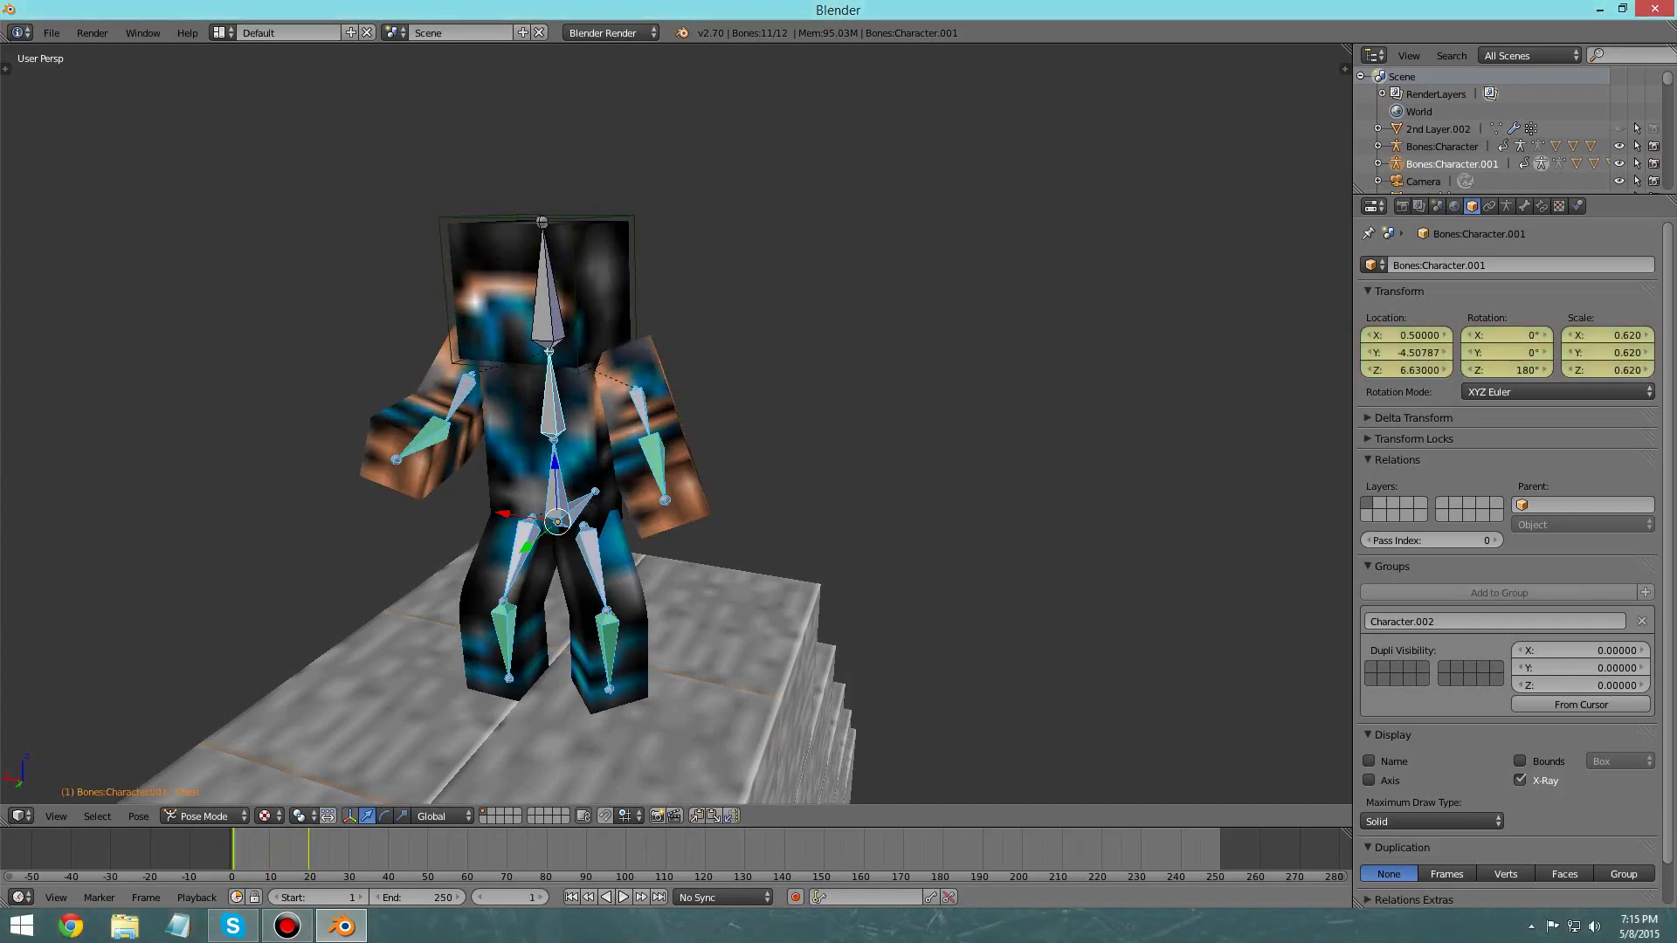
Step: Play the animation several times to review the blue character's arm and head movement, stopping between runs
{"action": "key", "text": "alt+a"}
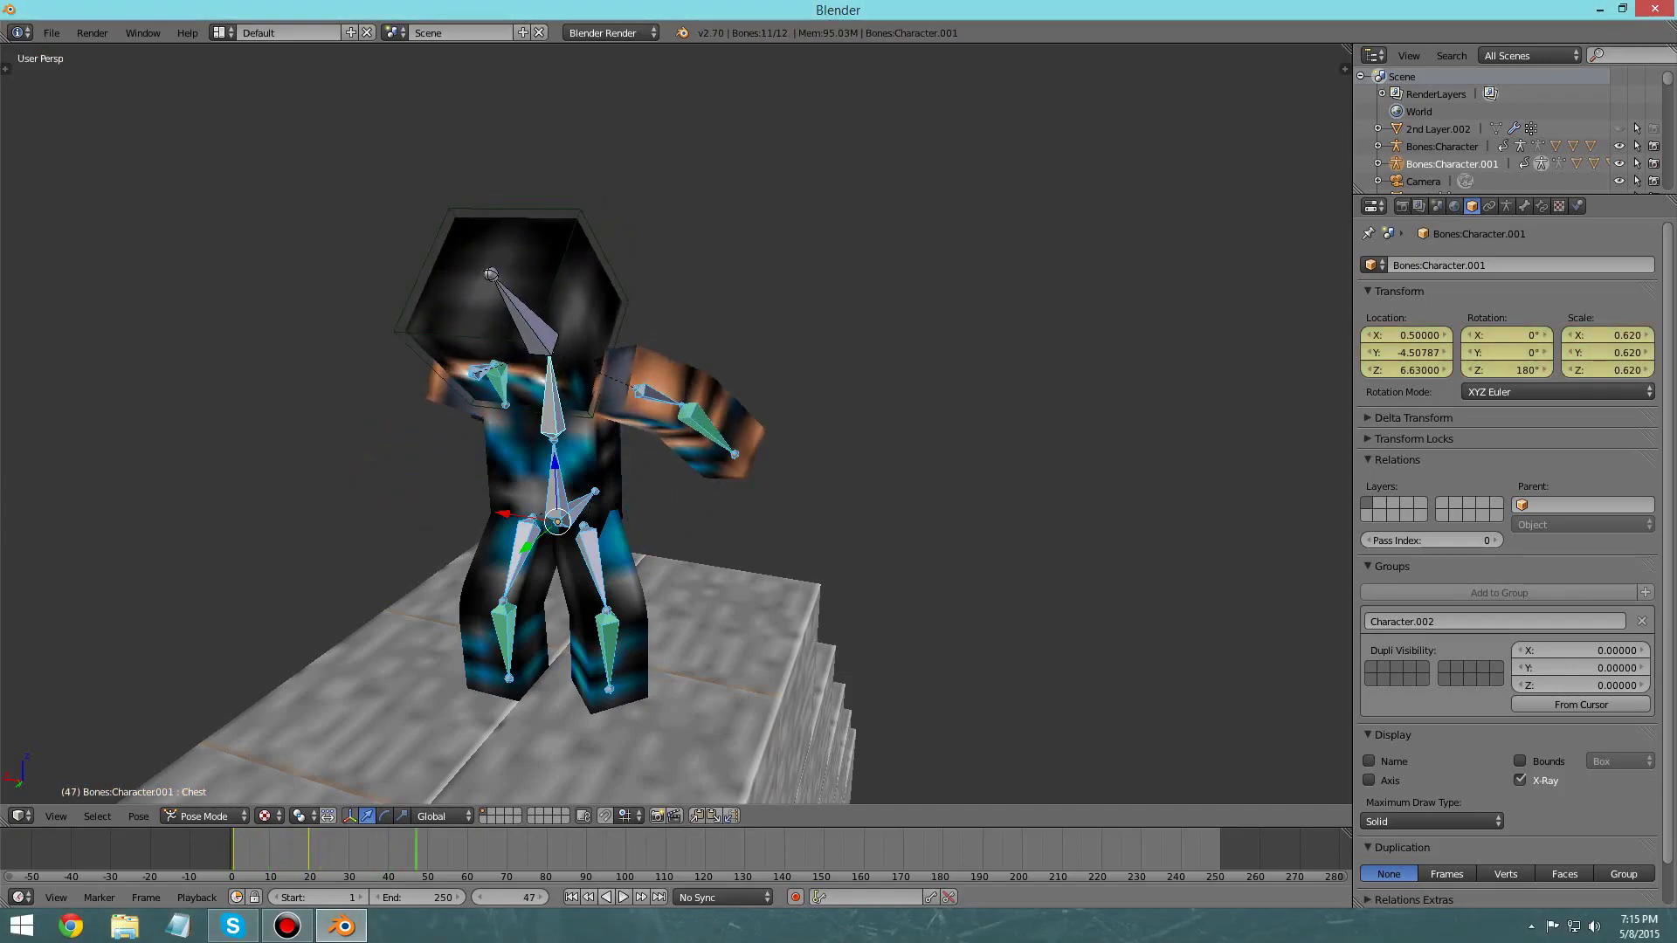
{"action": "key", "text": "Escape"}
{"action": "key", "text": "alt+a"}
{"action": "key", "text": "alt+a"}
{"action": "key", "text": "alt+a"}
{"action": "key", "text": "Escape"}
{"action": "key", "text": "alt+a"}
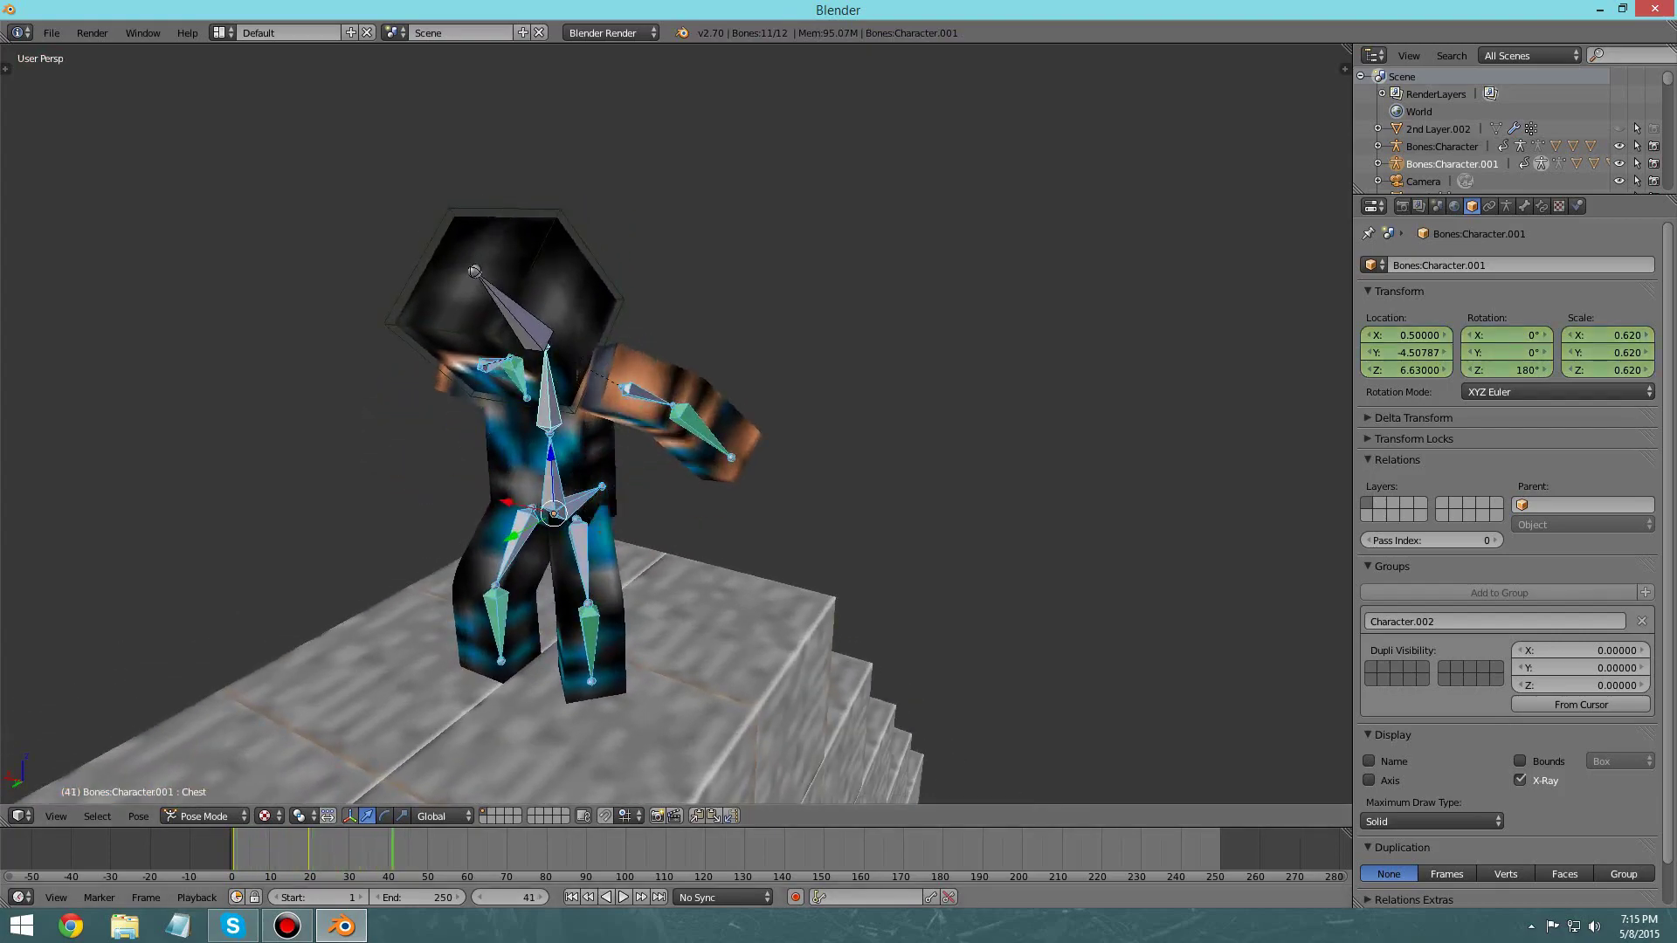
Step: Go to frame 50 and rotate the blue character's right upper arm about the global X axis to bring it forward
{"action": "left_click", "coordinate": [448, 849]}
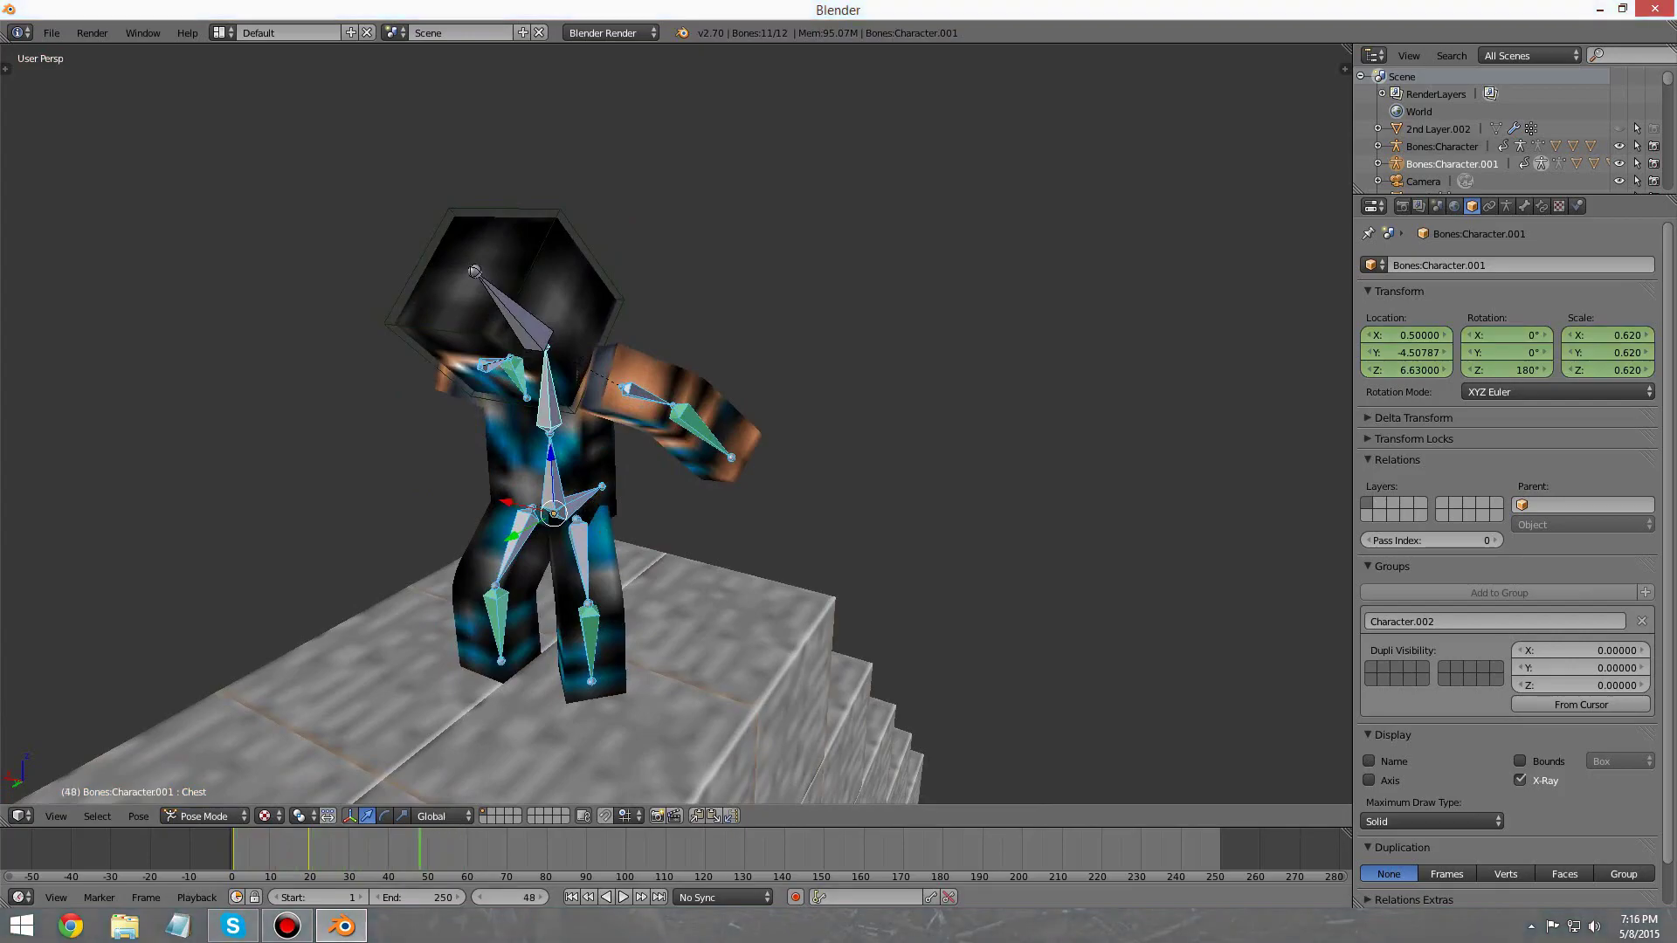
{"action": "middle_click_drag", "start_coordinate": [612, 455], "coordinate": [812, 433]}
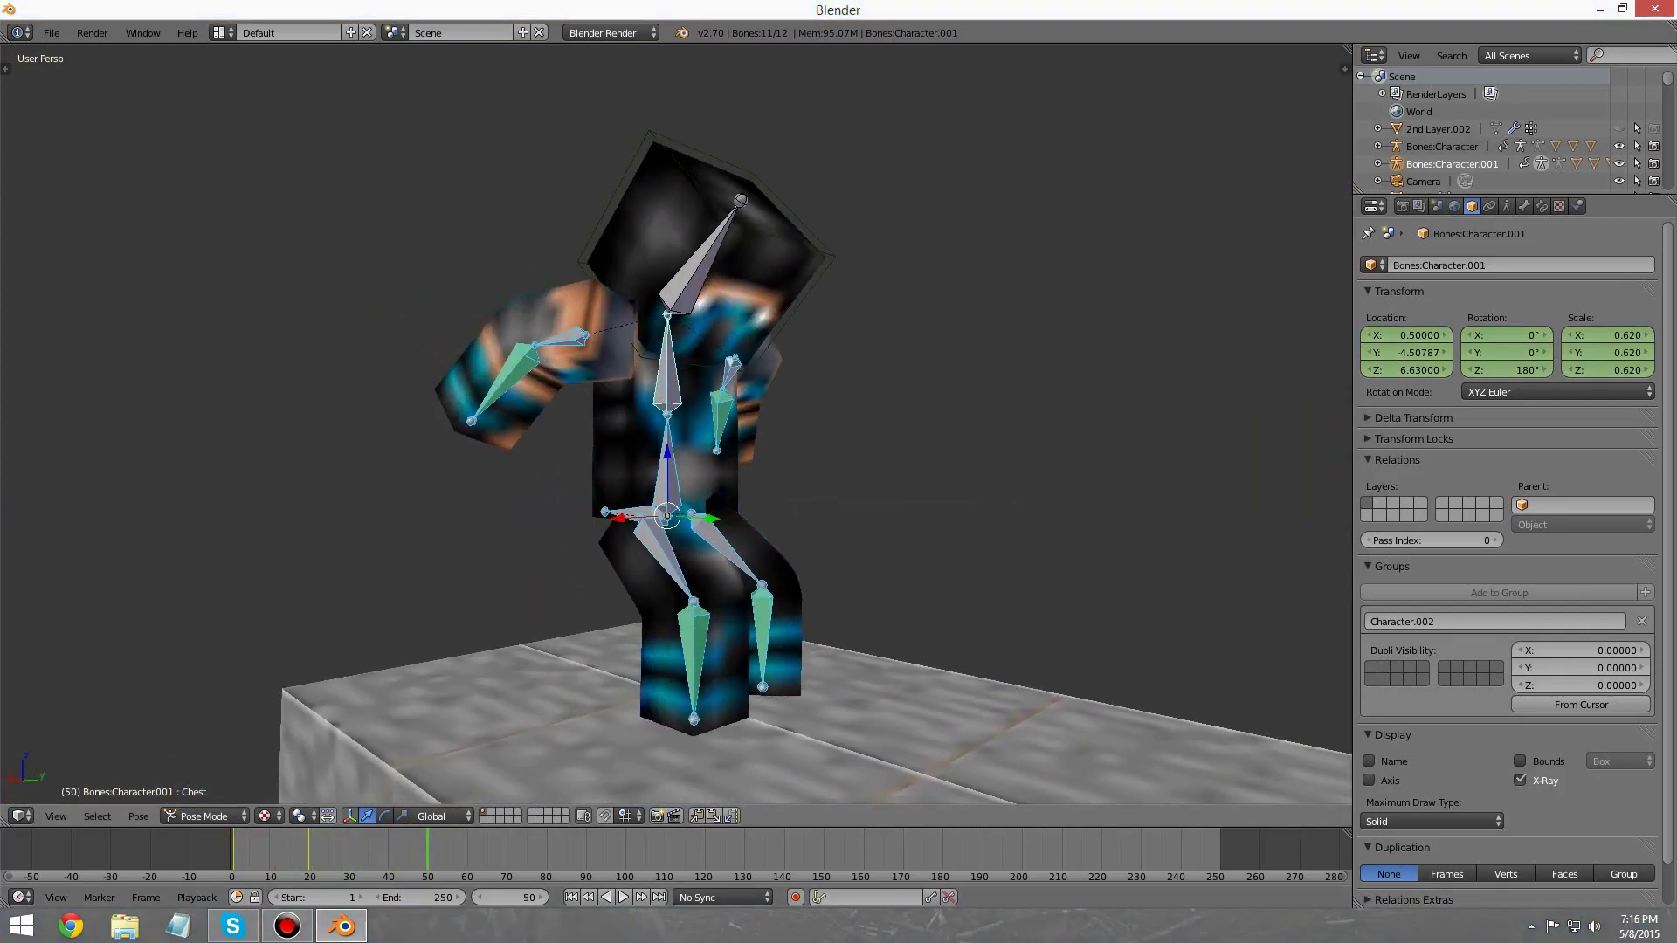
{"action": "right_click", "coordinate": [567, 339]}
{"action": "middle_click_drag", "start_coordinate": [566, 339], "coordinate": [730, 307]}
{"action": "key", "text": "r"}
{"action": "key", "text": "x"}
{"action": "left_click", "coordinate": [556, 306]}
{"action": "right_click", "coordinate": [655, 386]}
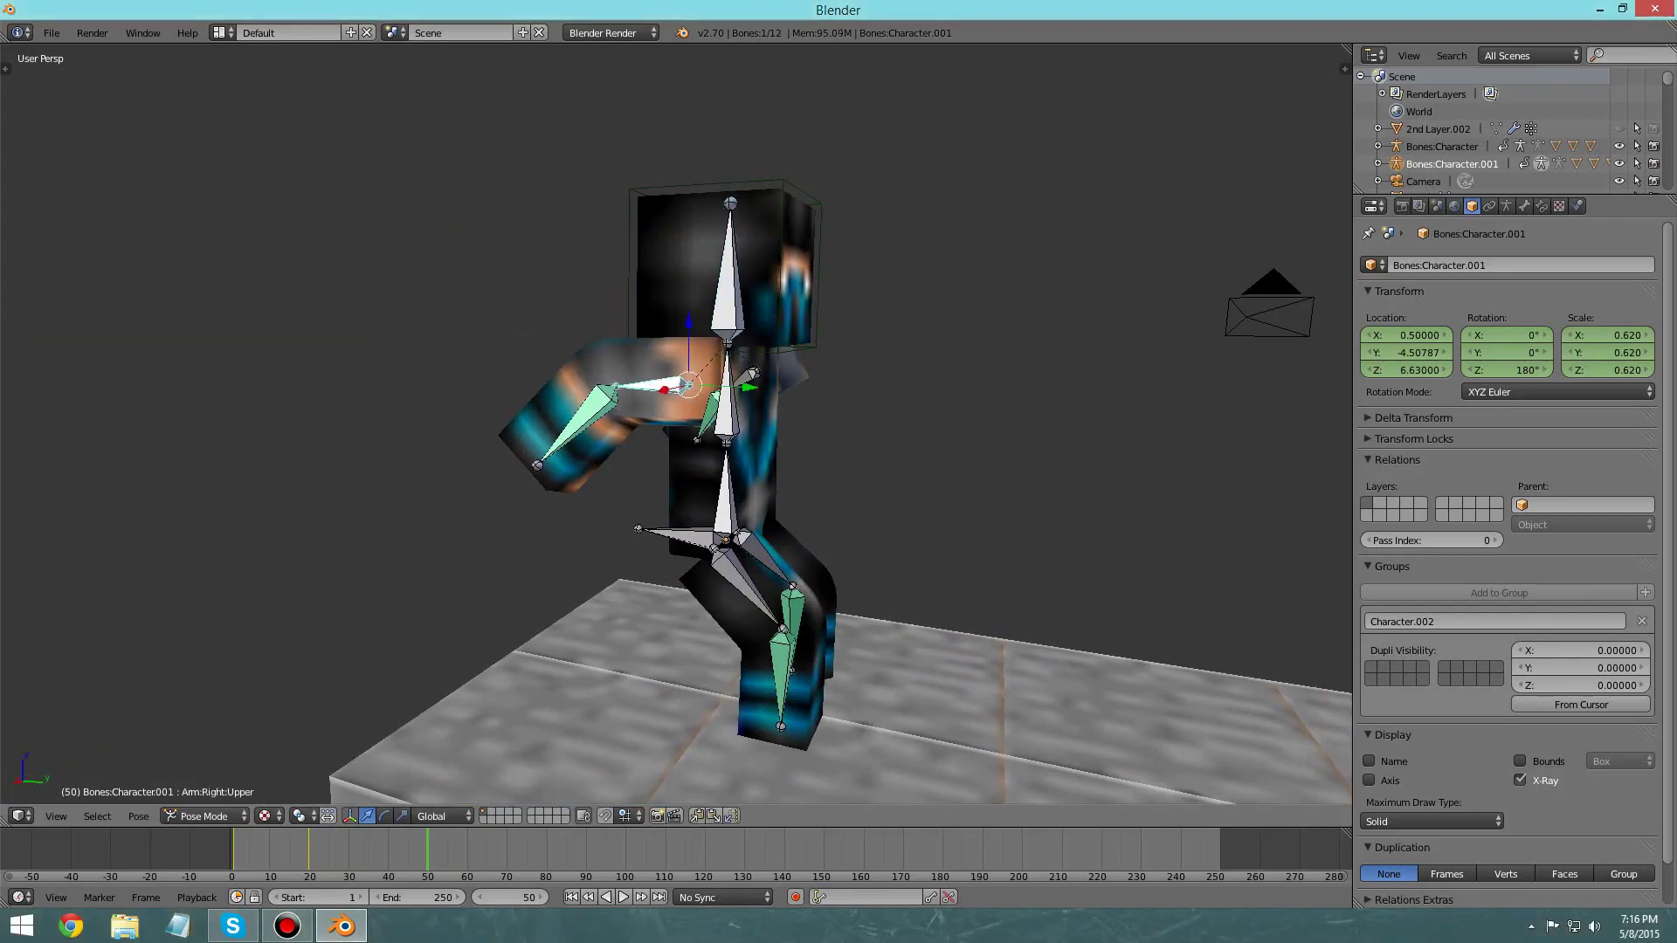
{"action": "key", "text": "r"}
{"action": "key", "text": "x"}
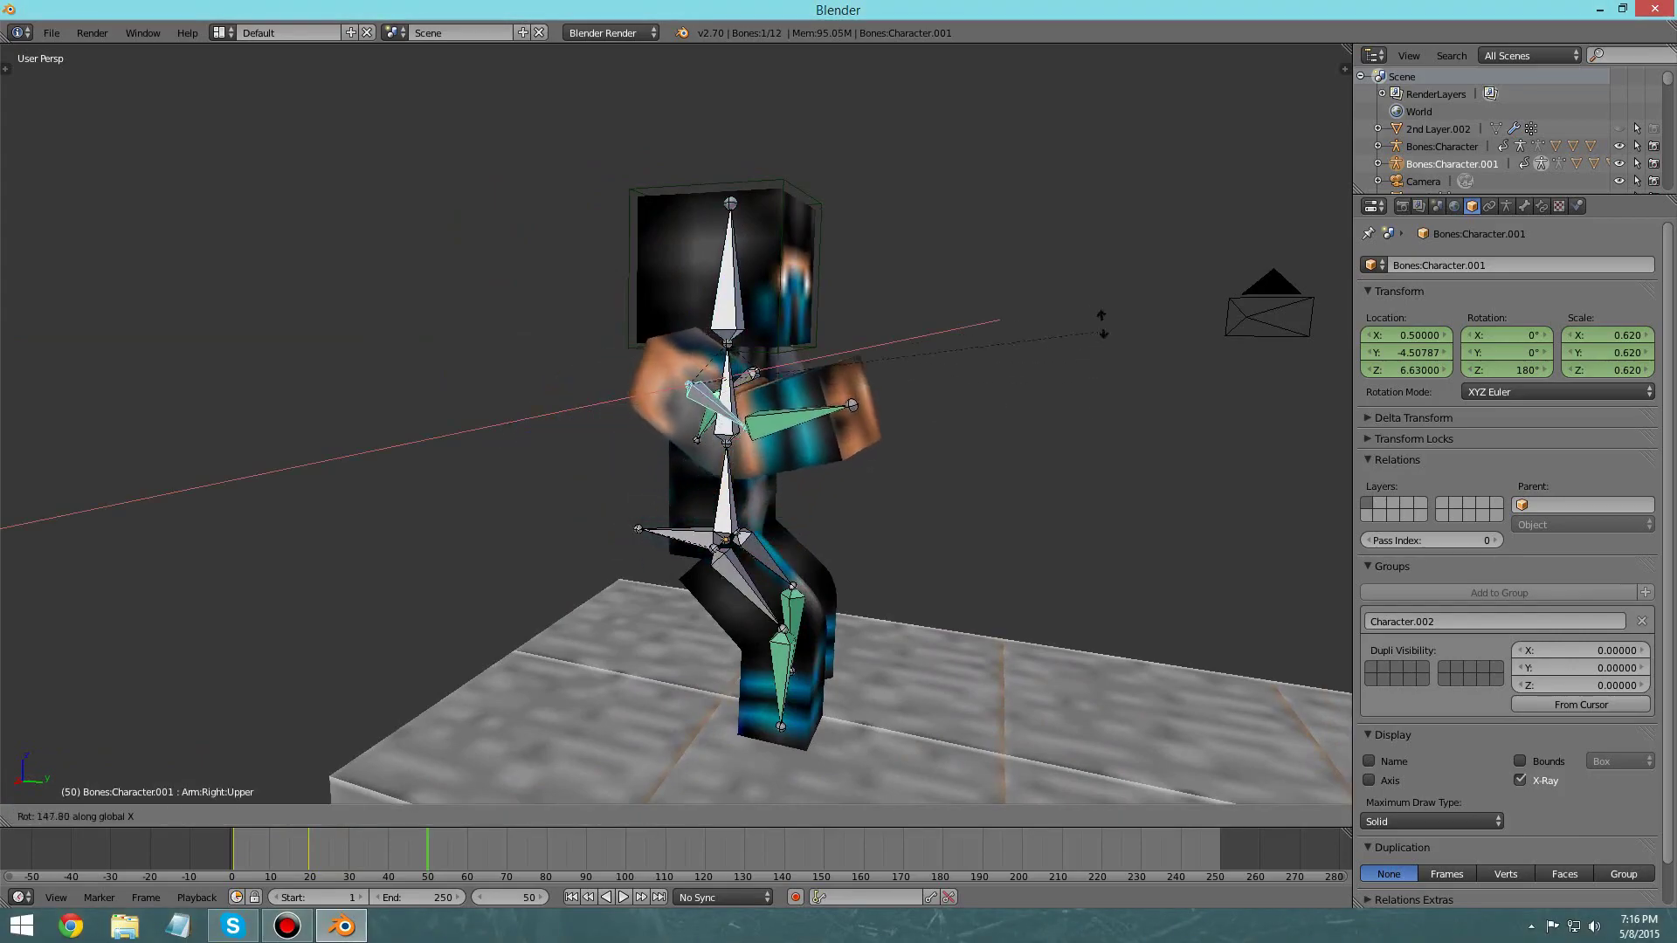
{"action": "left_click", "coordinate": [1108, 234]}
{"action": "middle_click_drag", "start_coordinate": [1108, 234], "coordinate": [970, 266]}
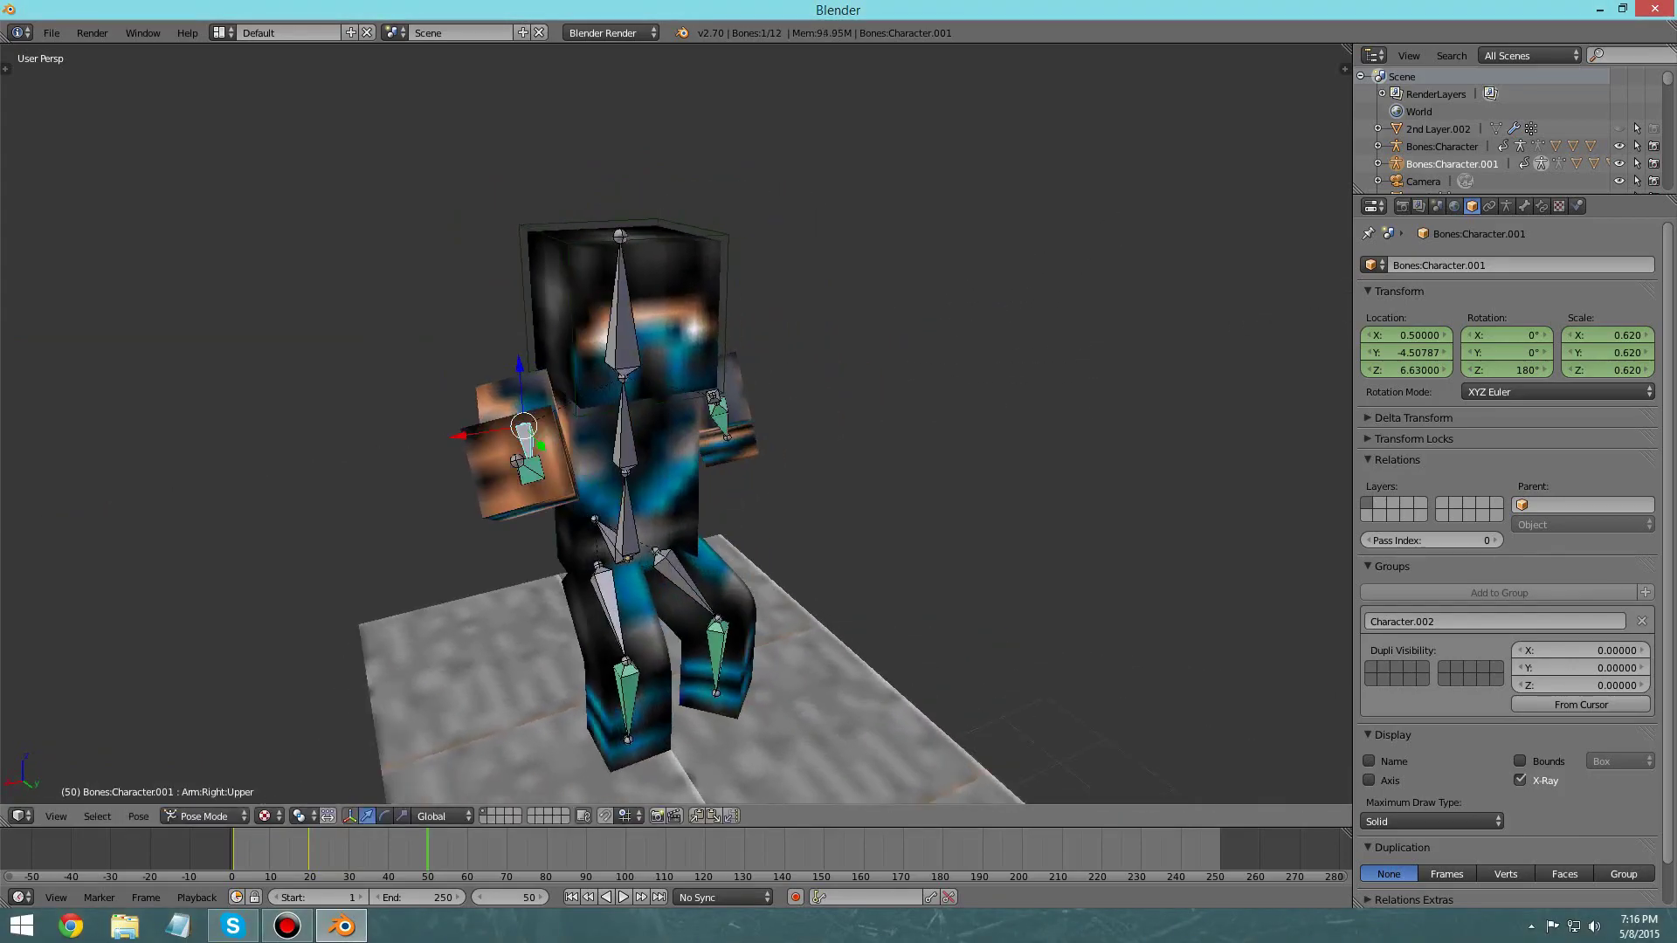
Step: Rotate the blue character's right forearm about the global X axis
{"action": "right_click", "coordinate": [537, 483]}
{"action": "right_click", "coordinate": [530, 472]}
{"action": "middle_click_drag", "start_coordinate": [530, 472], "coordinate": [624, 449]}
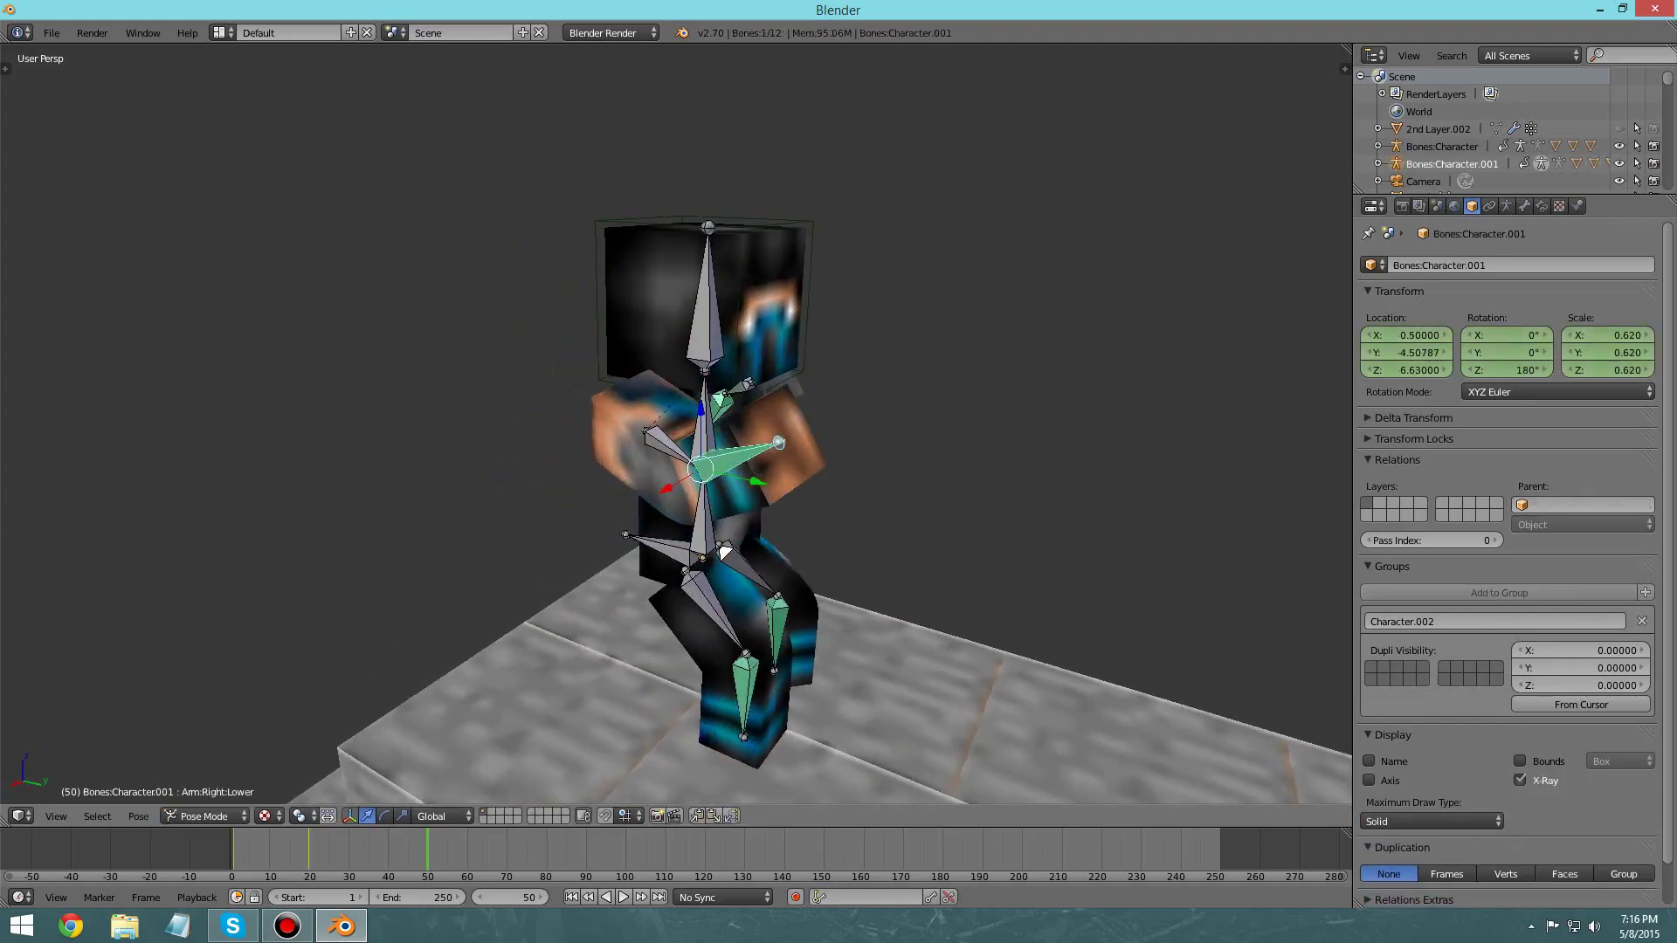
{"action": "key", "text": "r"}
{"action": "key", "text": "x"}
{"action": "left_click", "coordinate": [846, 531]}
Step: Rotate the right upper arm about the global Z and Y axes so the arm points straight ahead
{"action": "middle_click_drag", "start_coordinate": [846, 531], "coordinate": [715, 523]}
{"action": "right_click", "coordinate": [490, 423]}
{"action": "key", "text": "r"}
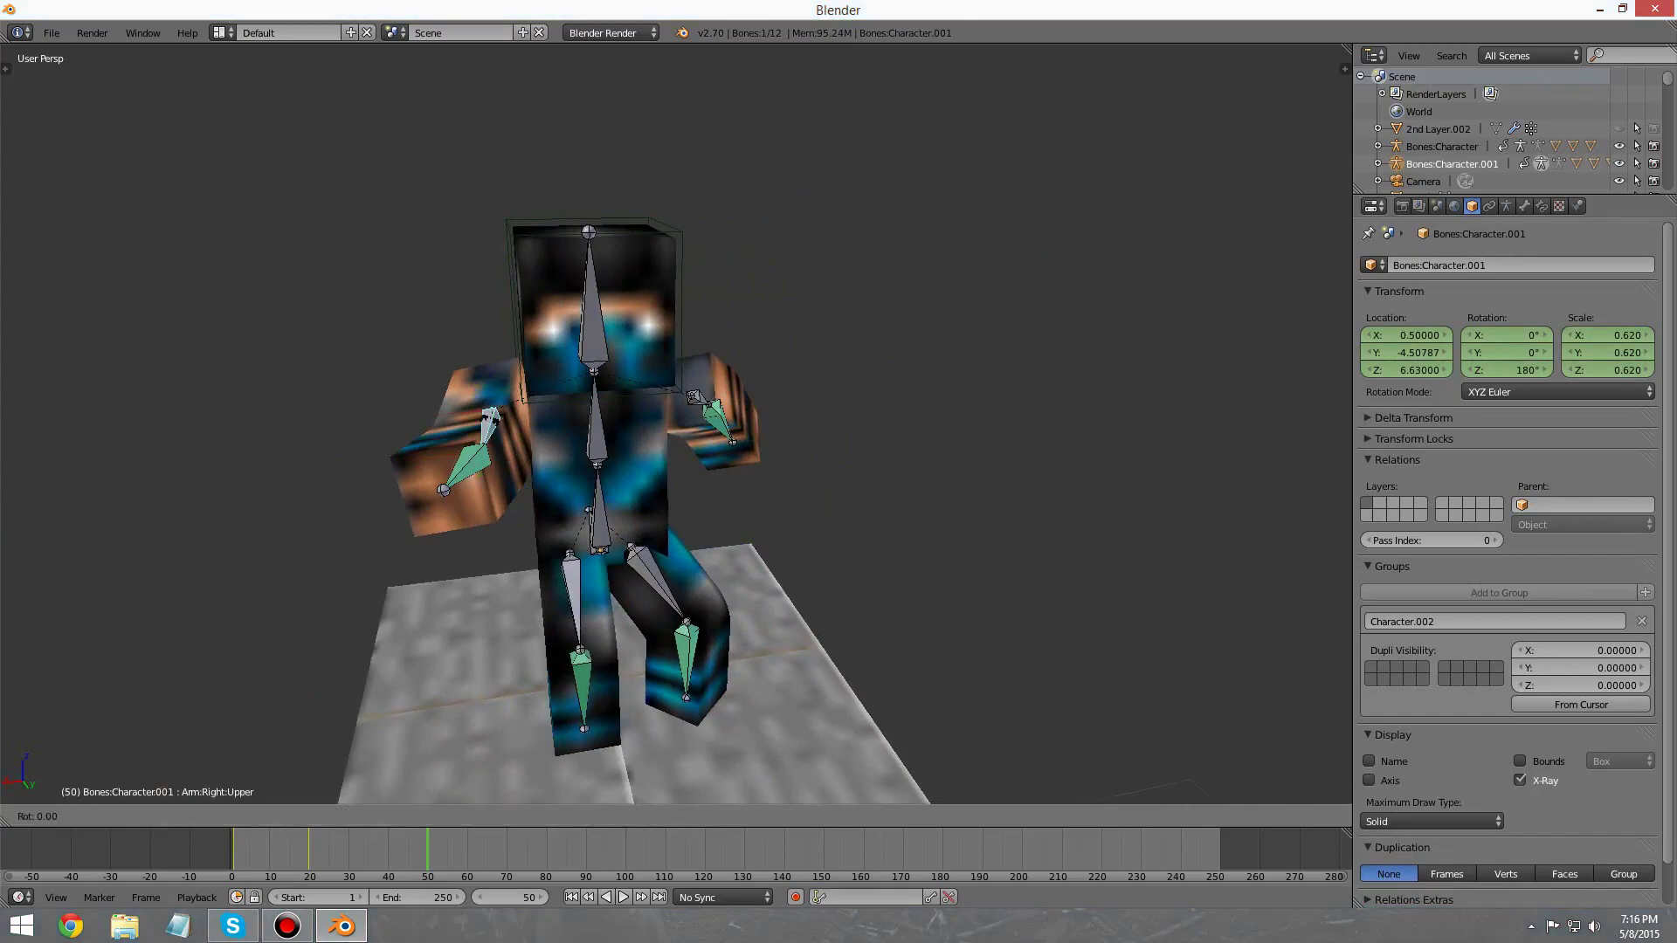
{"action": "key", "text": "z"}
{"action": "left_click", "coordinate": [501, 429]}
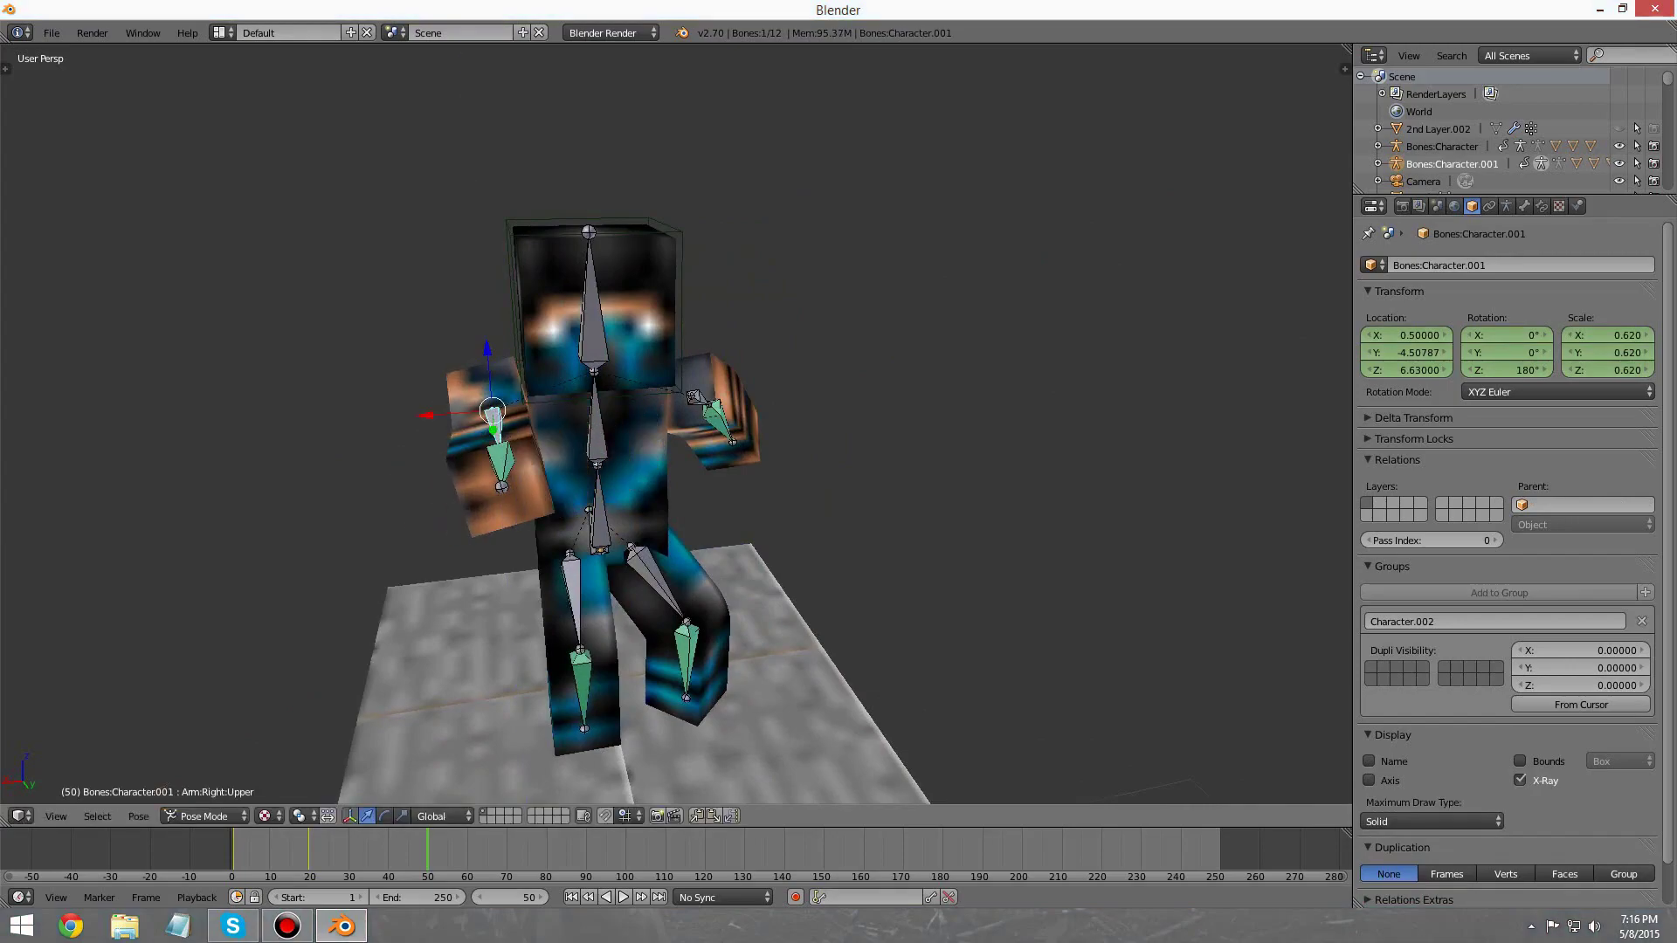
{"action": "key", "text": "r"}
{"action": "key", "text": "y"}
{"action": "key", "text": "Return"}
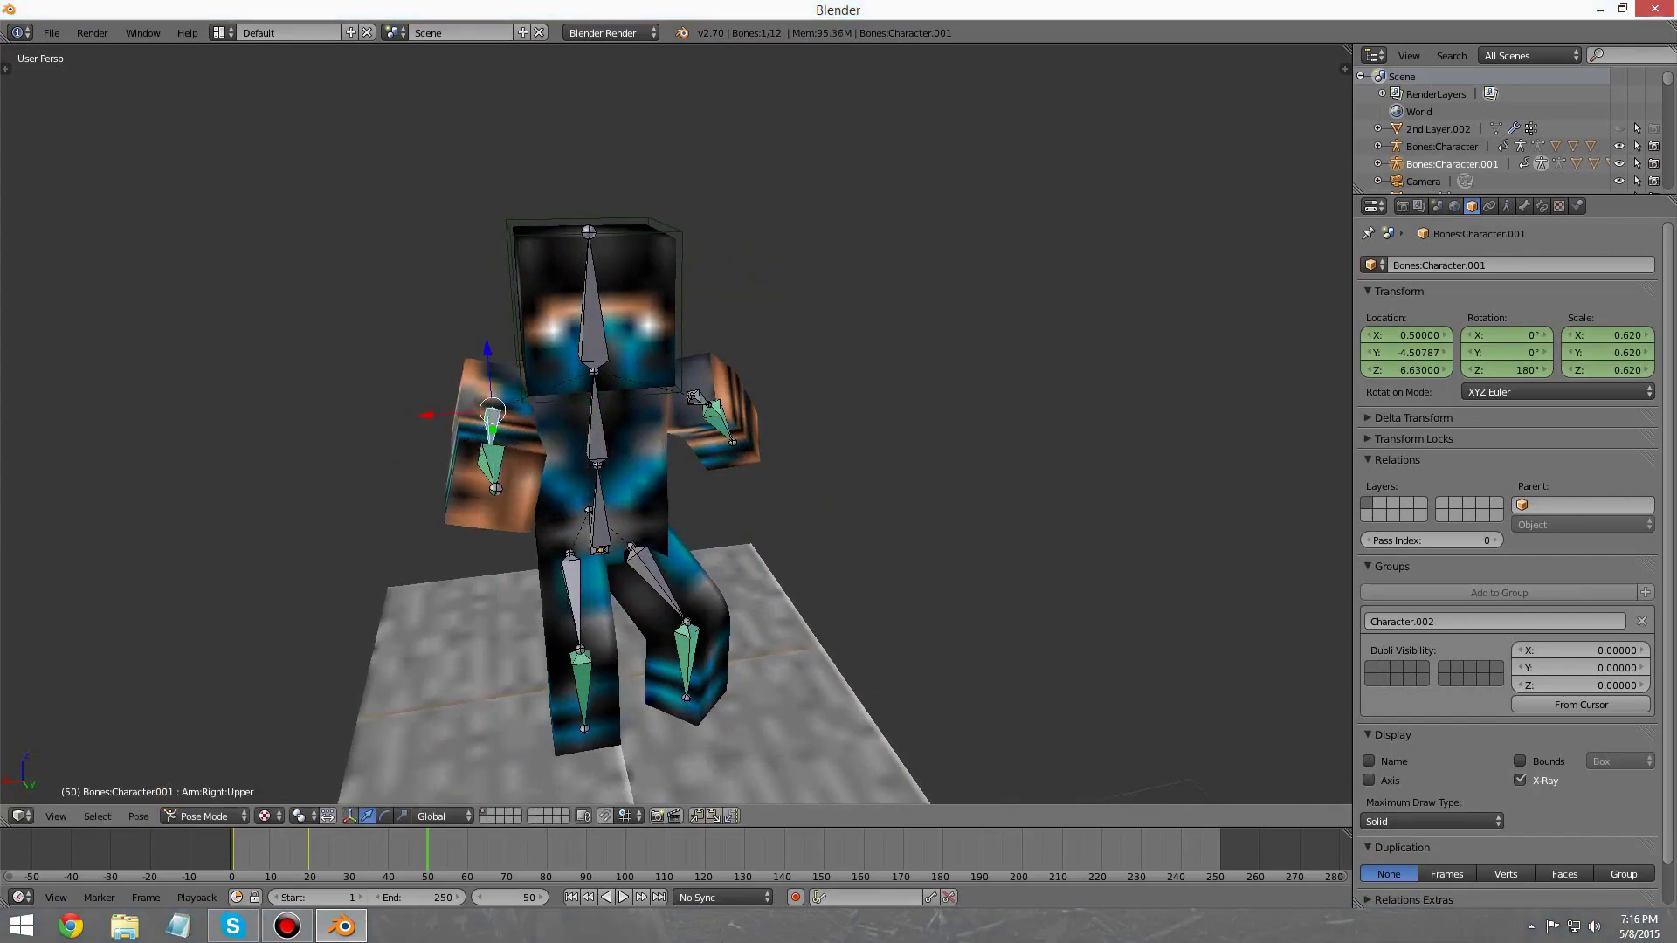
{"action": "key", "text": "r"}
{"action": "key", "text": "z"}
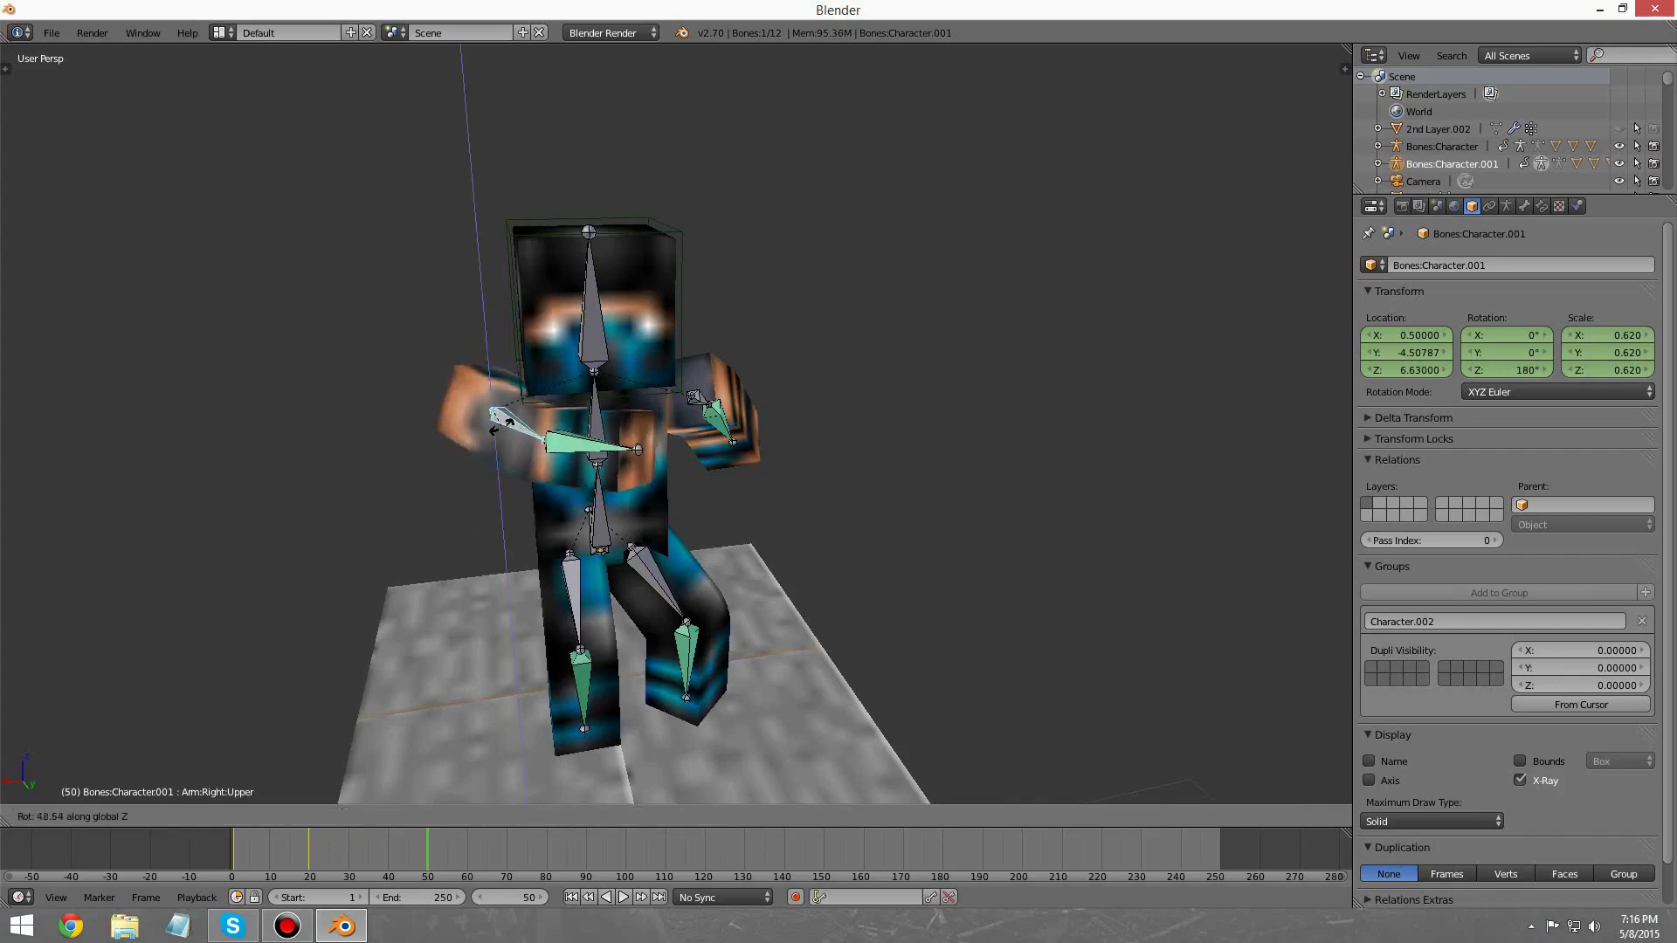
{"action": "left_click", "coordinate": [492, 429]}
Step: Rotate the left upper arm about the global X and Z axes to swing it forward across the chest
{"action": "middle_click_drag", "start_coordinate": [492, 429], "coordinate": [433, 427]}
{"action": "right_click", "coordinate": [677, 404]}
{"action": "key", "text": "r"}
{"action": "key", "text": "x"}
{"action": "key", "text": "Return"}
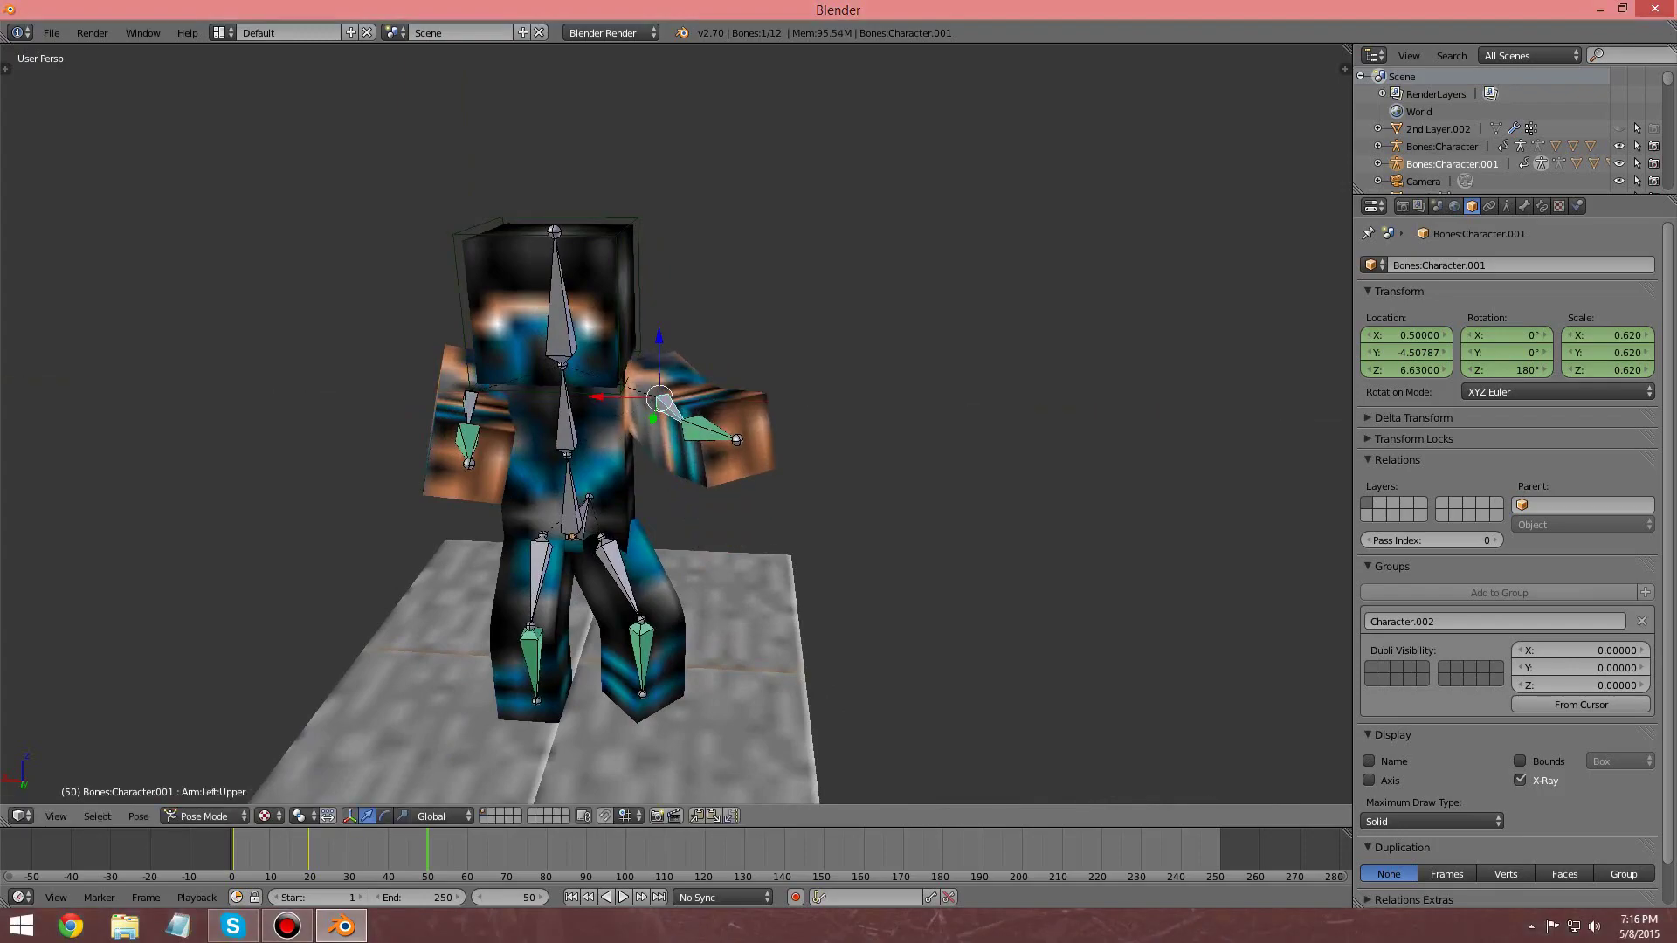
{"action": "key", "text": "r"}
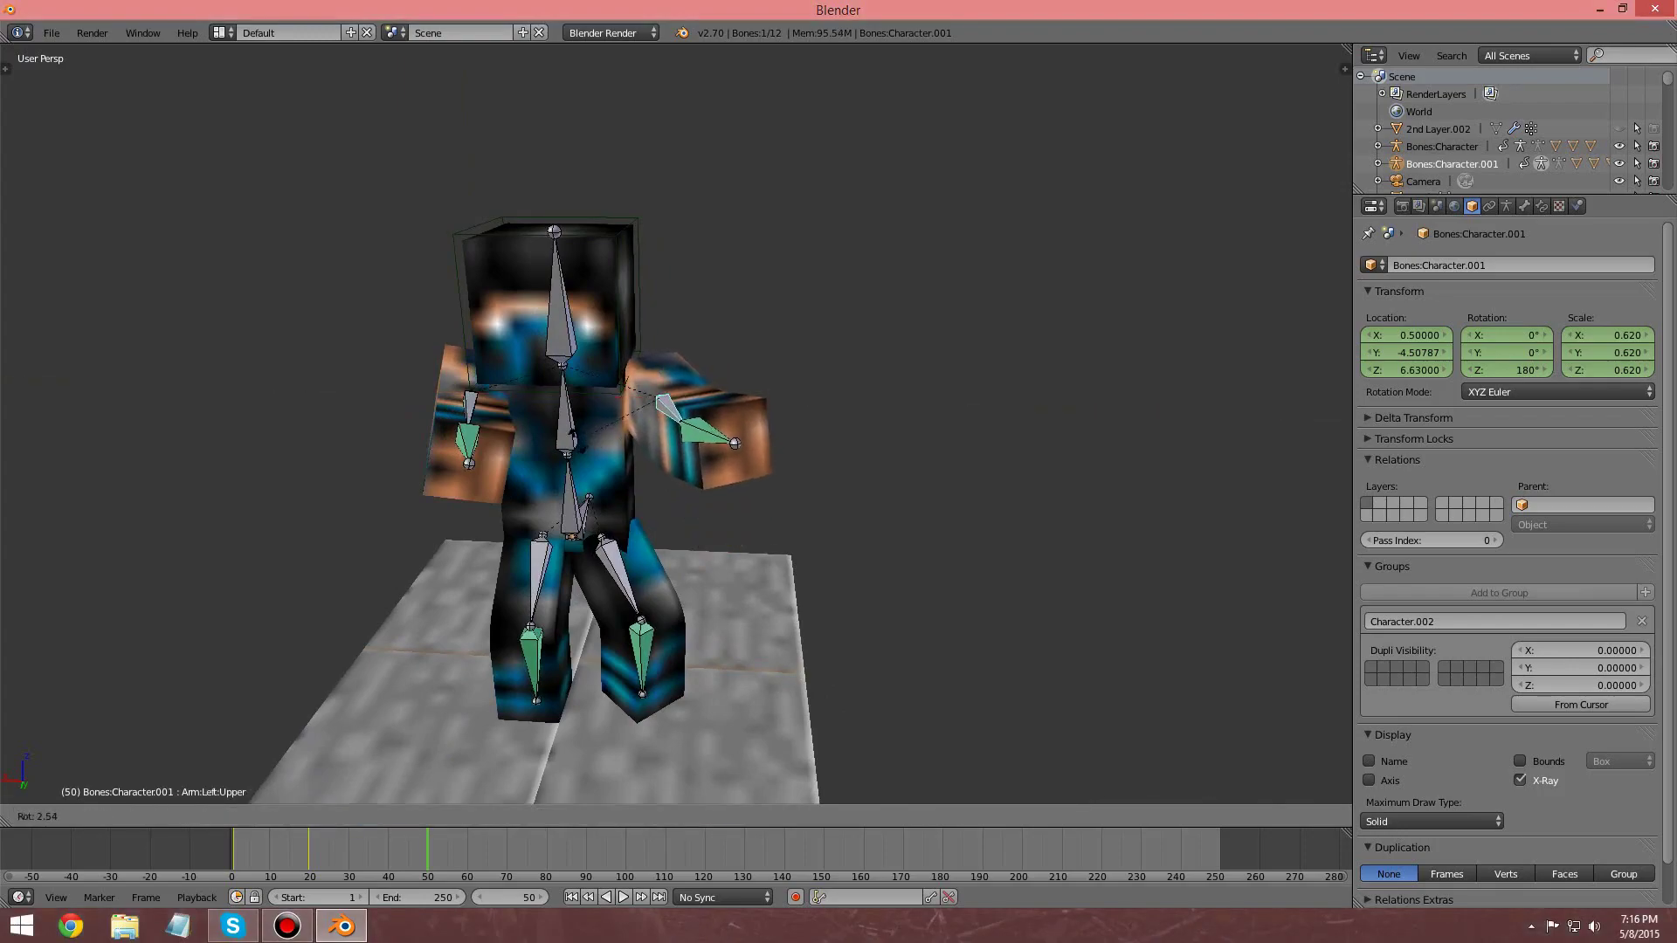
{"action": "key", "text": "z"}
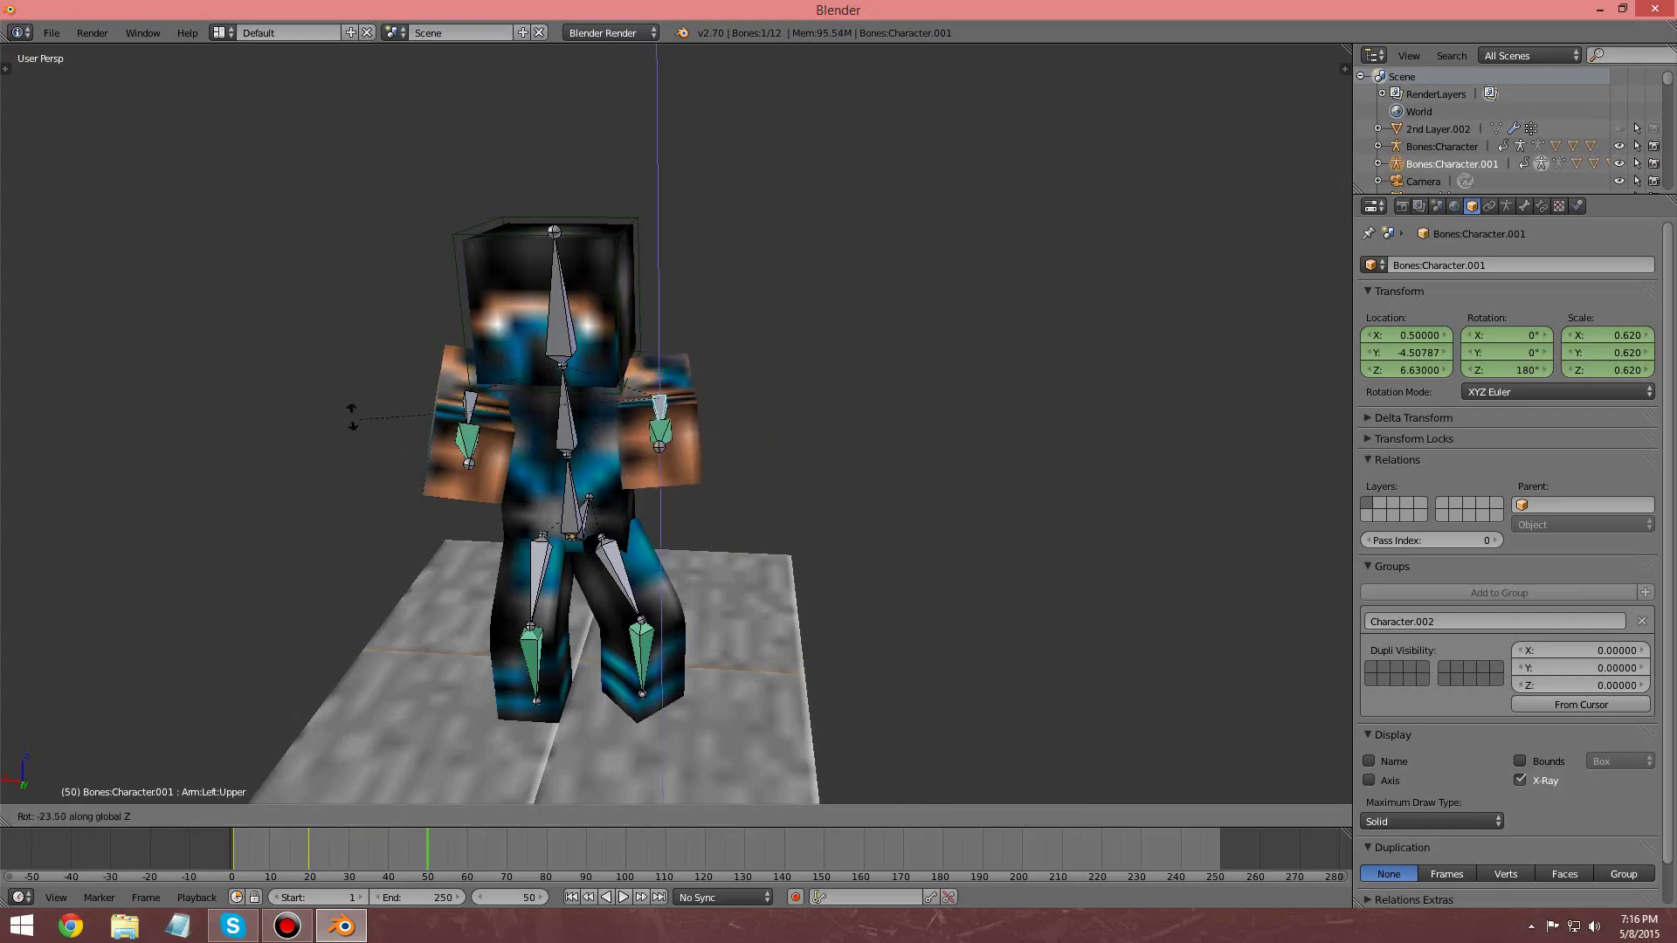
{"action": "left_click", "coordinate": [172, 281]}
{"action": "middle_click_drag", "start_coordinate": [174, 284], "coordinate": [227, 282]}
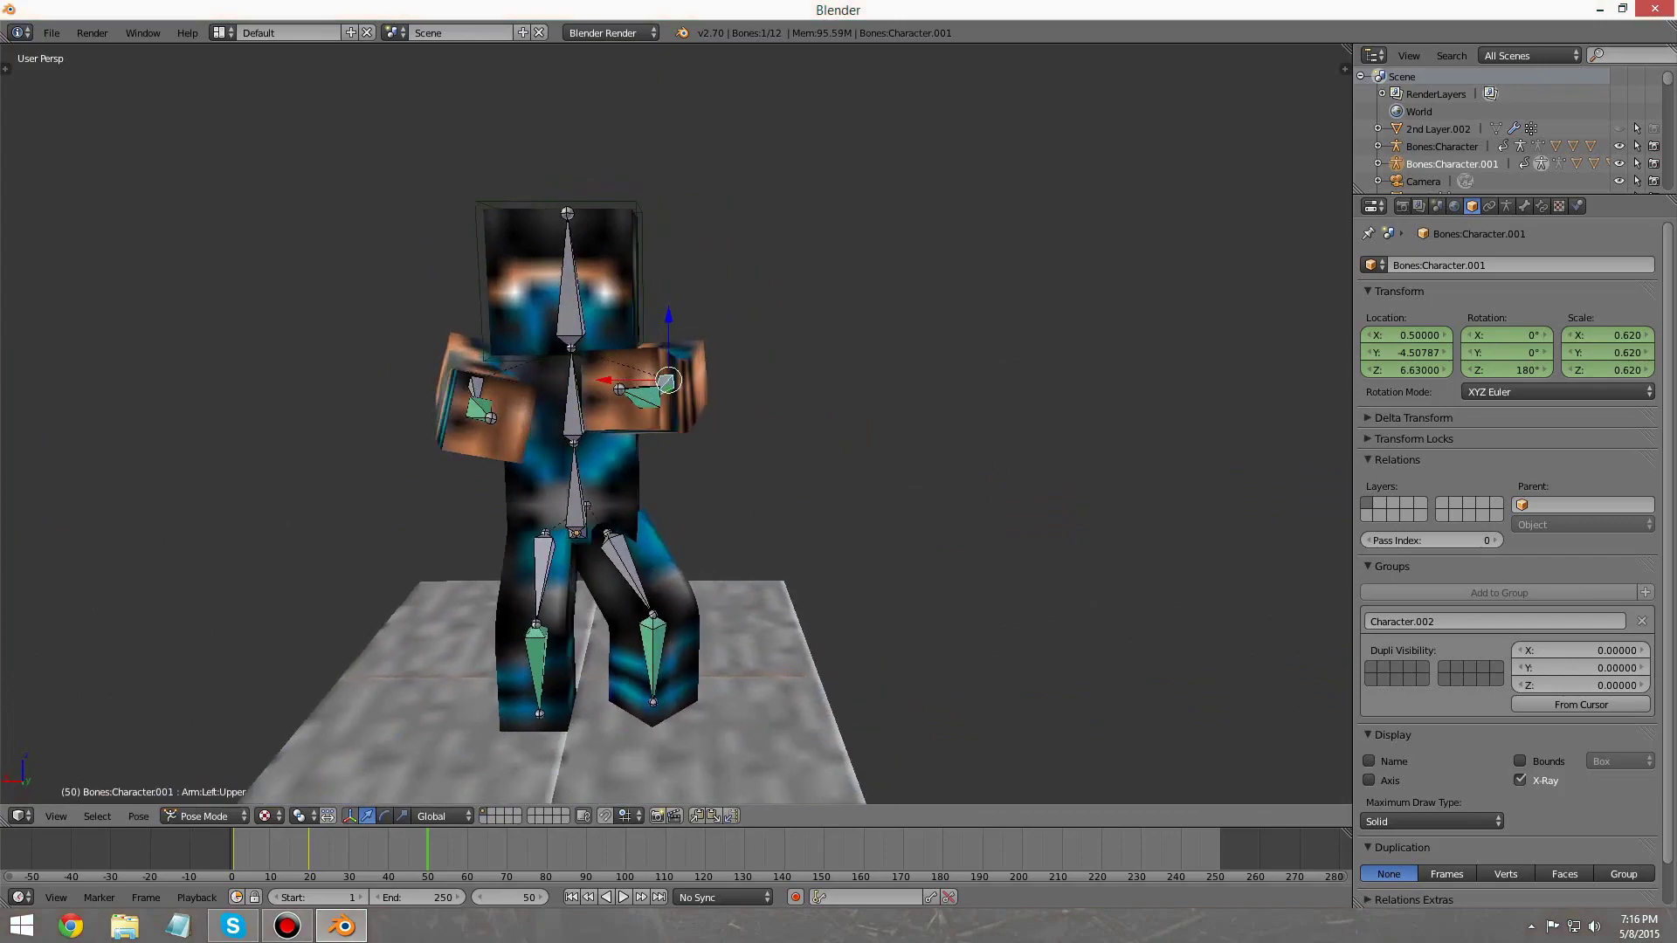
Step: Rotate the left forearm and left upper arm about the global X axis so both arms reach toward the ice block
{"action": "key", "text": "r"}
{"action": "key", "text": "x"}
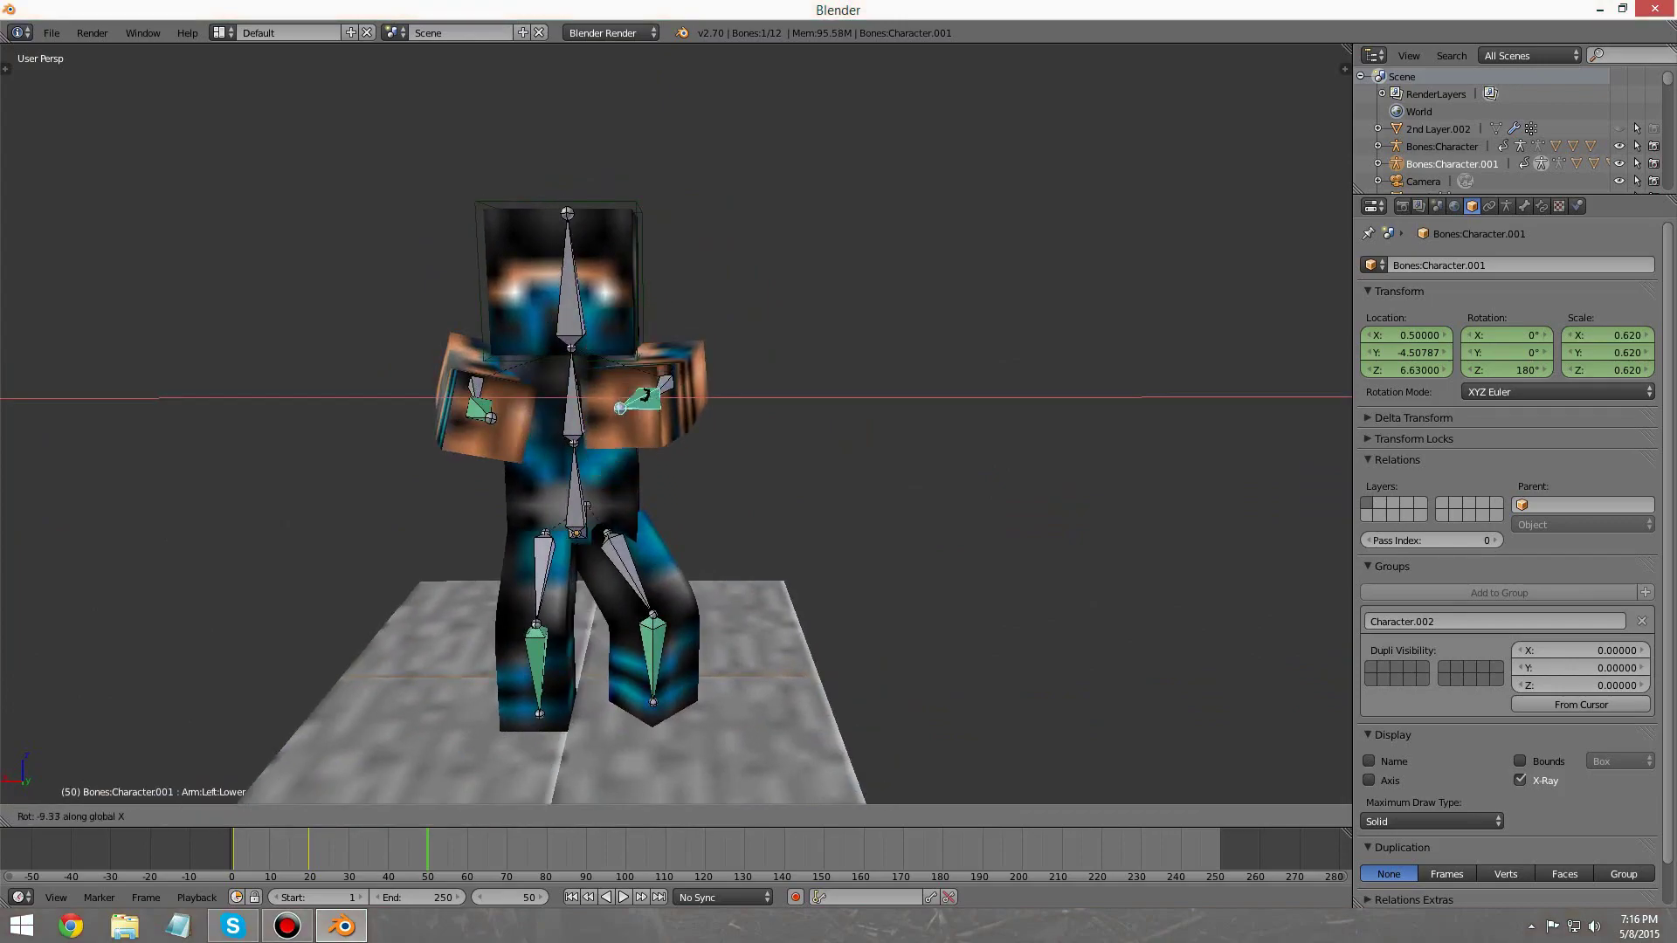
{"action": "left_click", "coordinate": [645, 395]}
{"action": "mouse_move", "coordinate": [645, 396]}
{"action": "middle_mouse_down"}
{"action": "mouse_move", "coordinate": [558, 402]}
{"action": "mouse_move", "coordinate": [616, 394]}
{"action": "middle_mouse_up"}
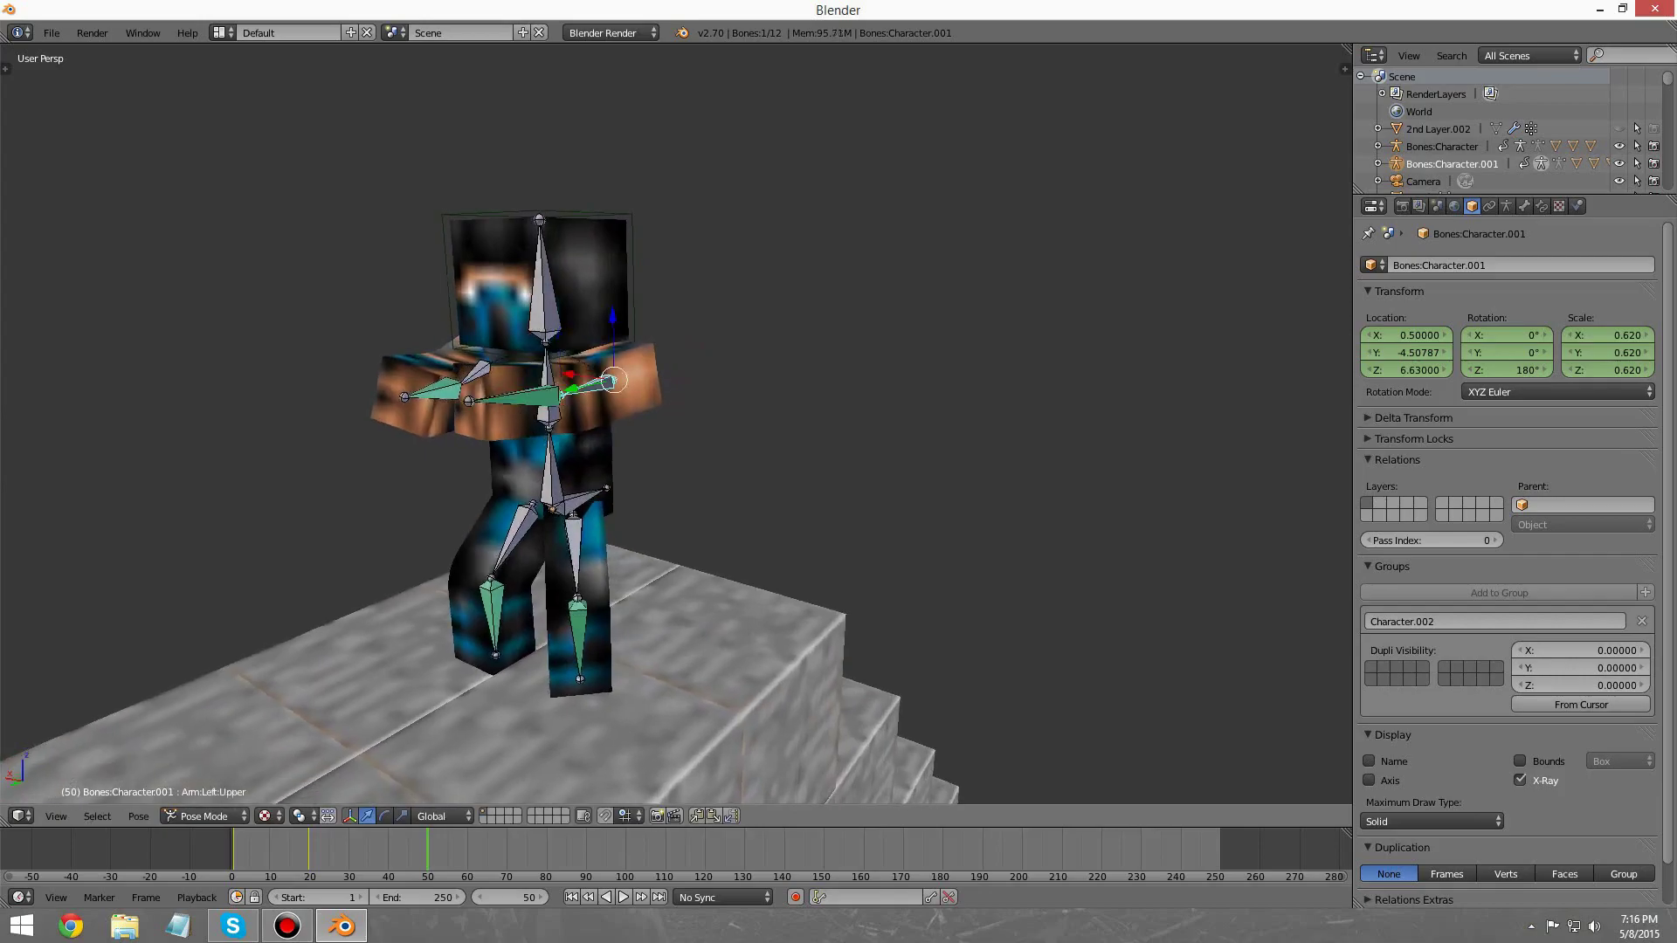
{"action": "key", "text": "r"}
{"action": "key", "text": "x"}
{"action": "left_click", "coordinate": [587, 396]}
{"action": "middle_click_drag", "start_coordinate": [586, 396], "coordinate": [402, 391]}
{"action": "scroll", "coordinate": [743, 398], "scroll_direction": "down", "scroll_amount": 3}
{"action": "scroll", "coordinate": [402, 391], "scroll_direction": "down", "scroll_amount": 2}
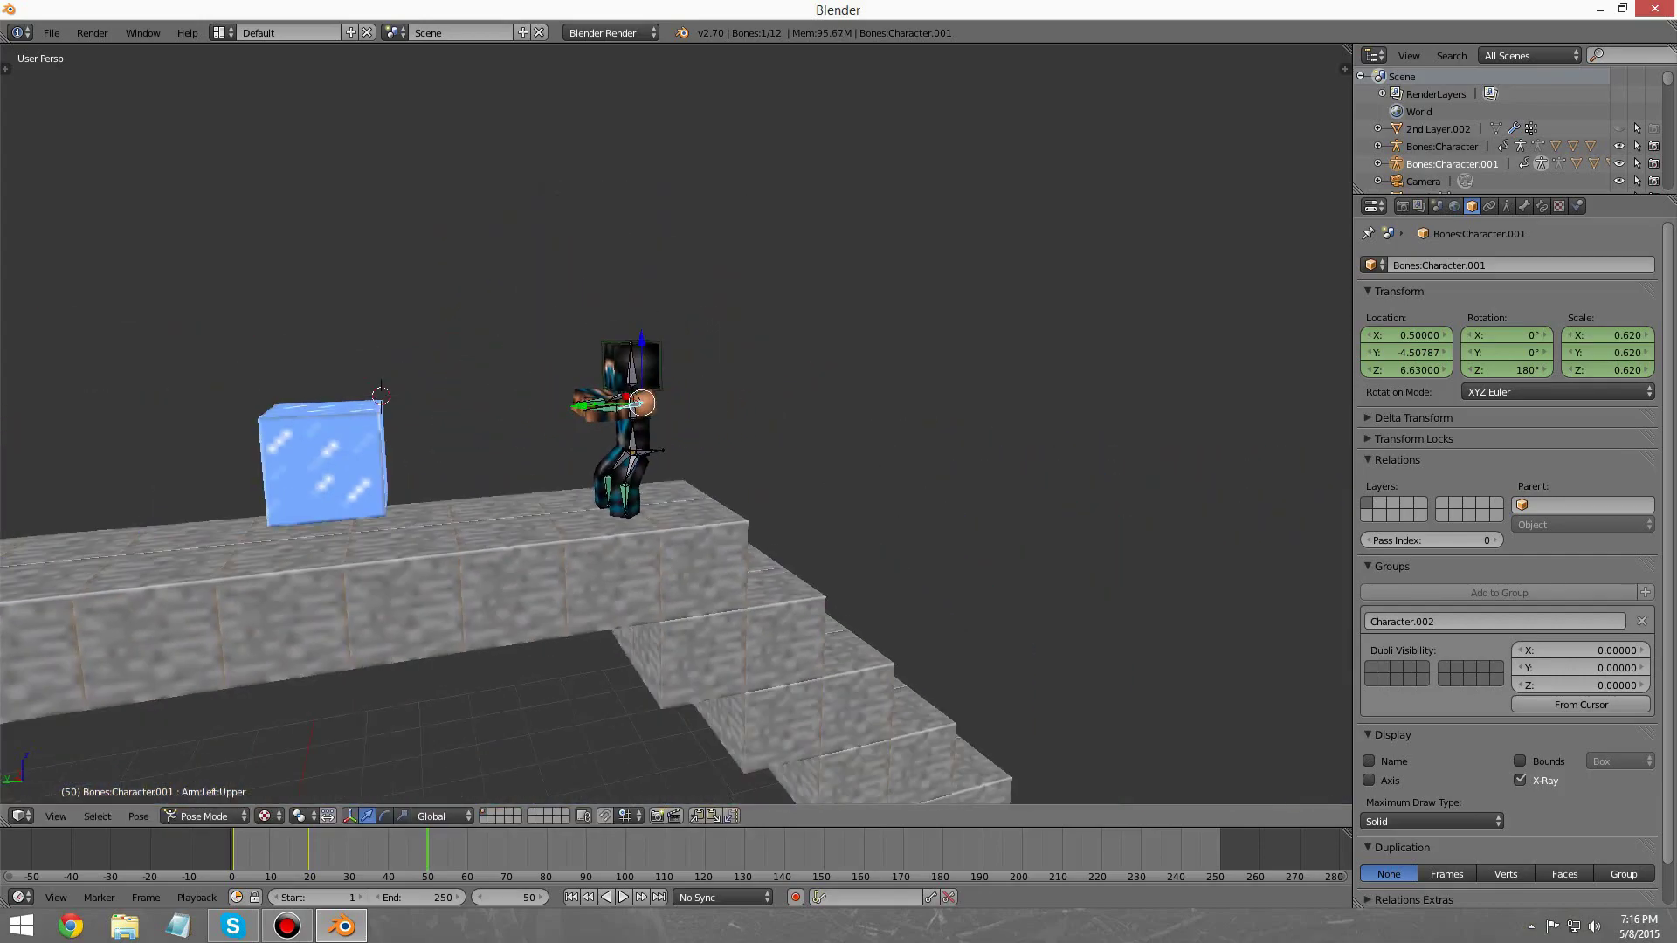
Step: Select all of the blue character's bones and insert a LocRotScale keyframe at frame 50
{"action": "scroll", "coordinate": [676, 424], "scroll_direction": "up", "scroll_amount": 4}
{"action": "key", "text": "a"}
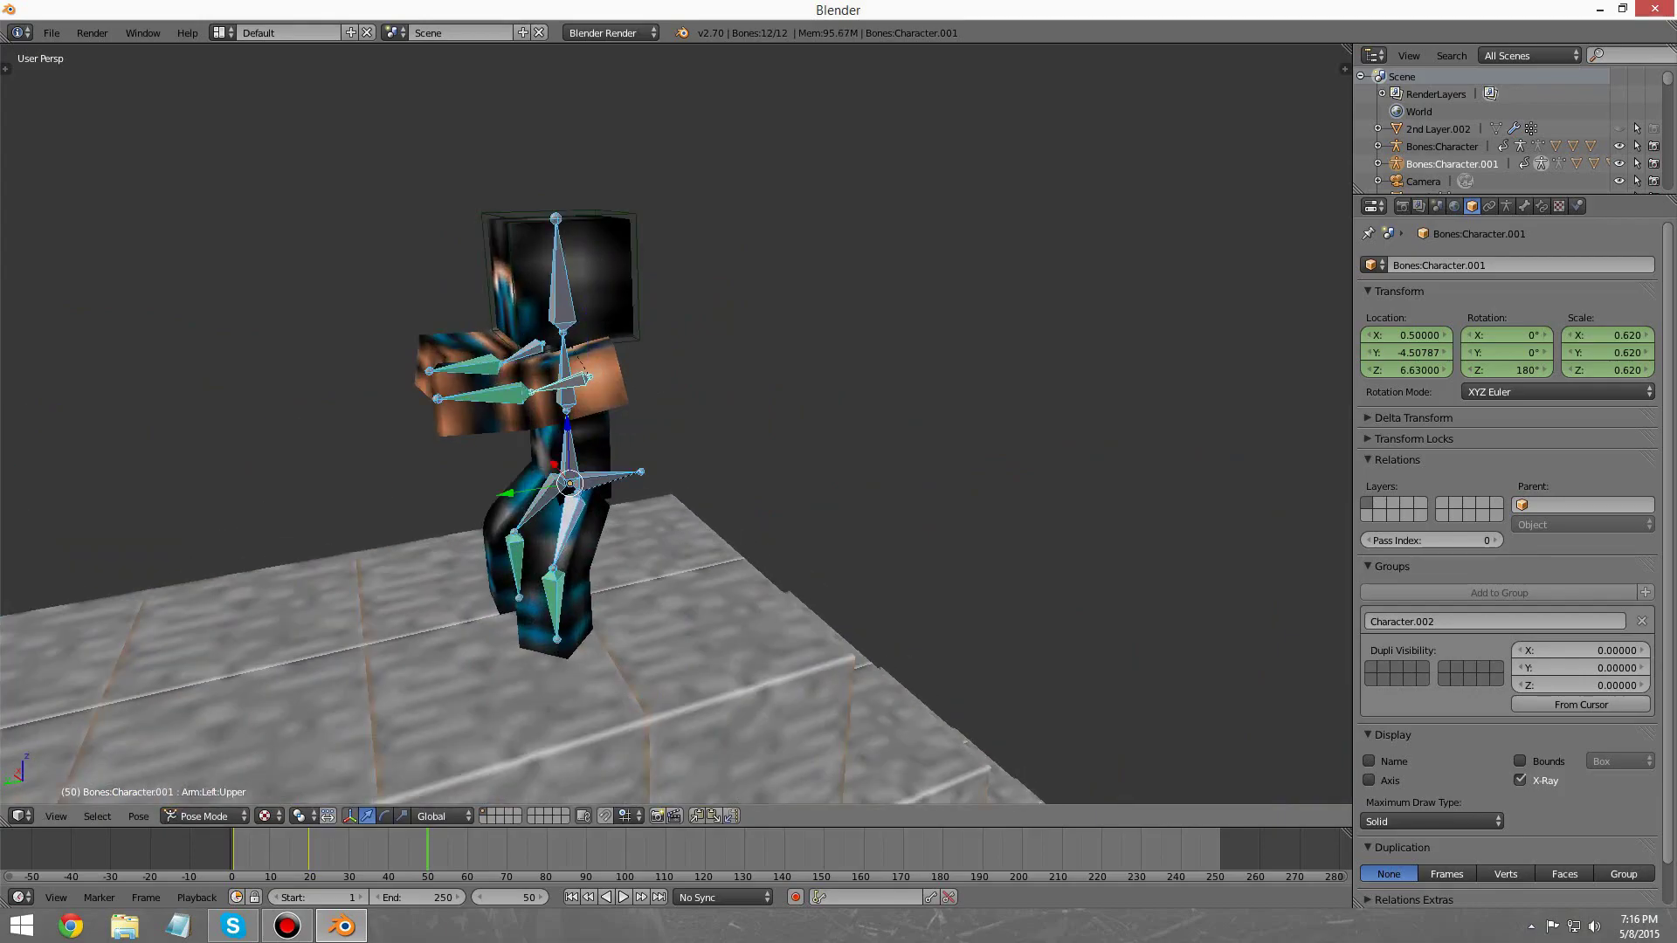
{"action": "key", "text": "i"}
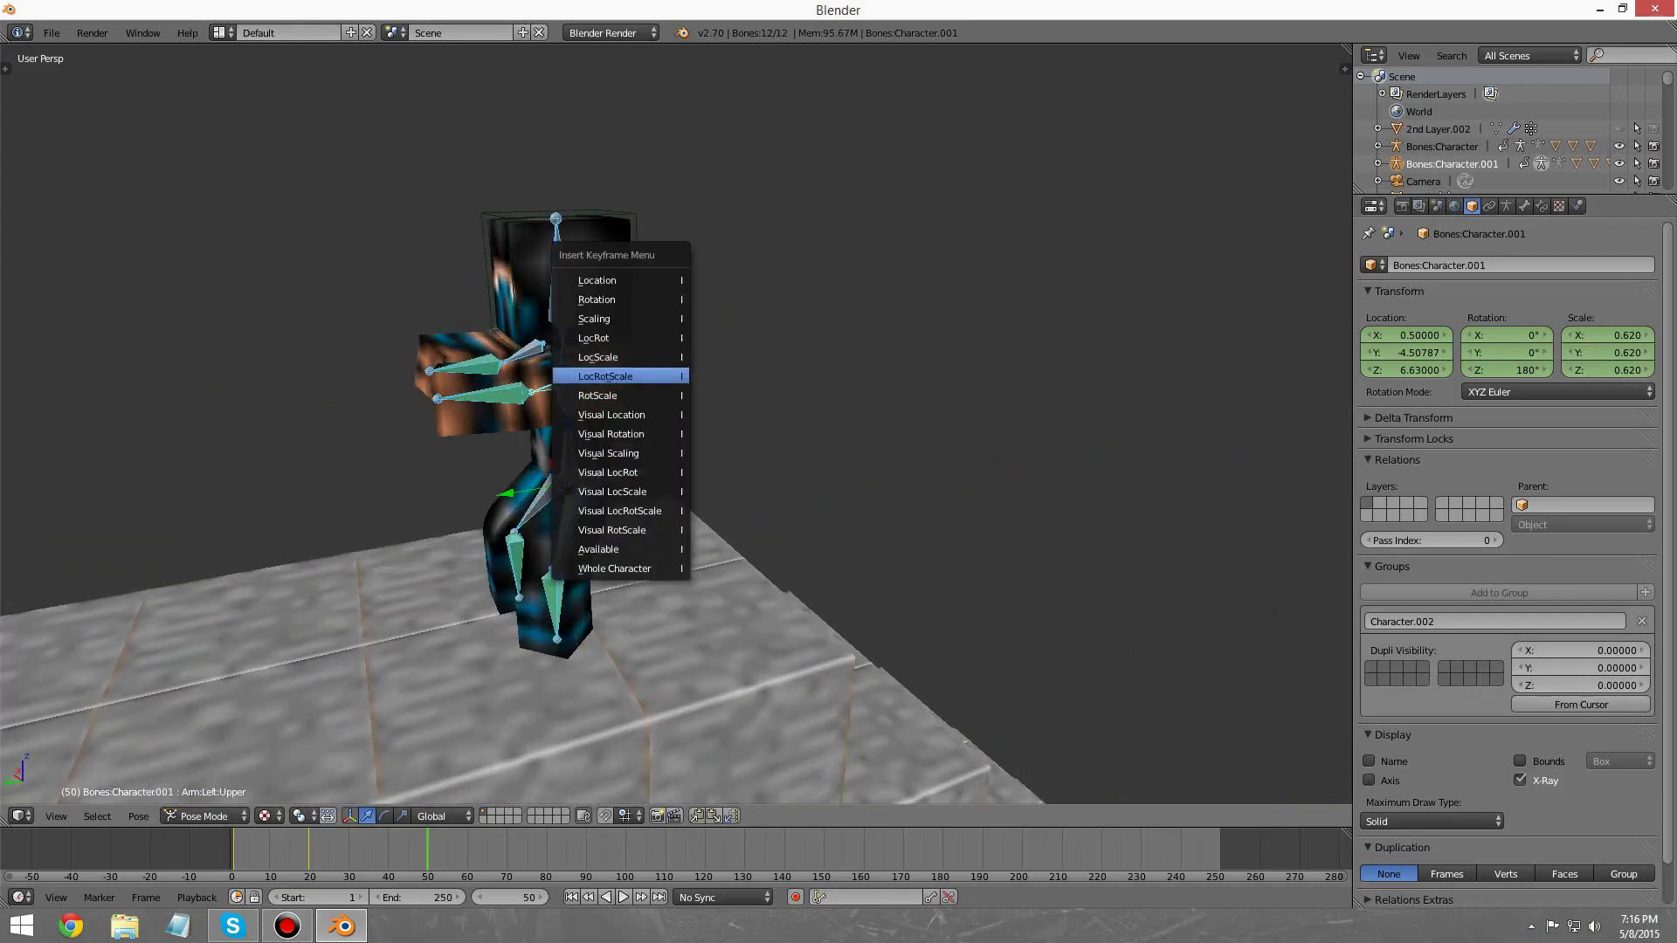
{"action": "left_click", "coordinate": [616, 374]}
{"action": "scroll", "coordinate": [676, 424], "scroll_direction": "down", "scroll_amount": 4}
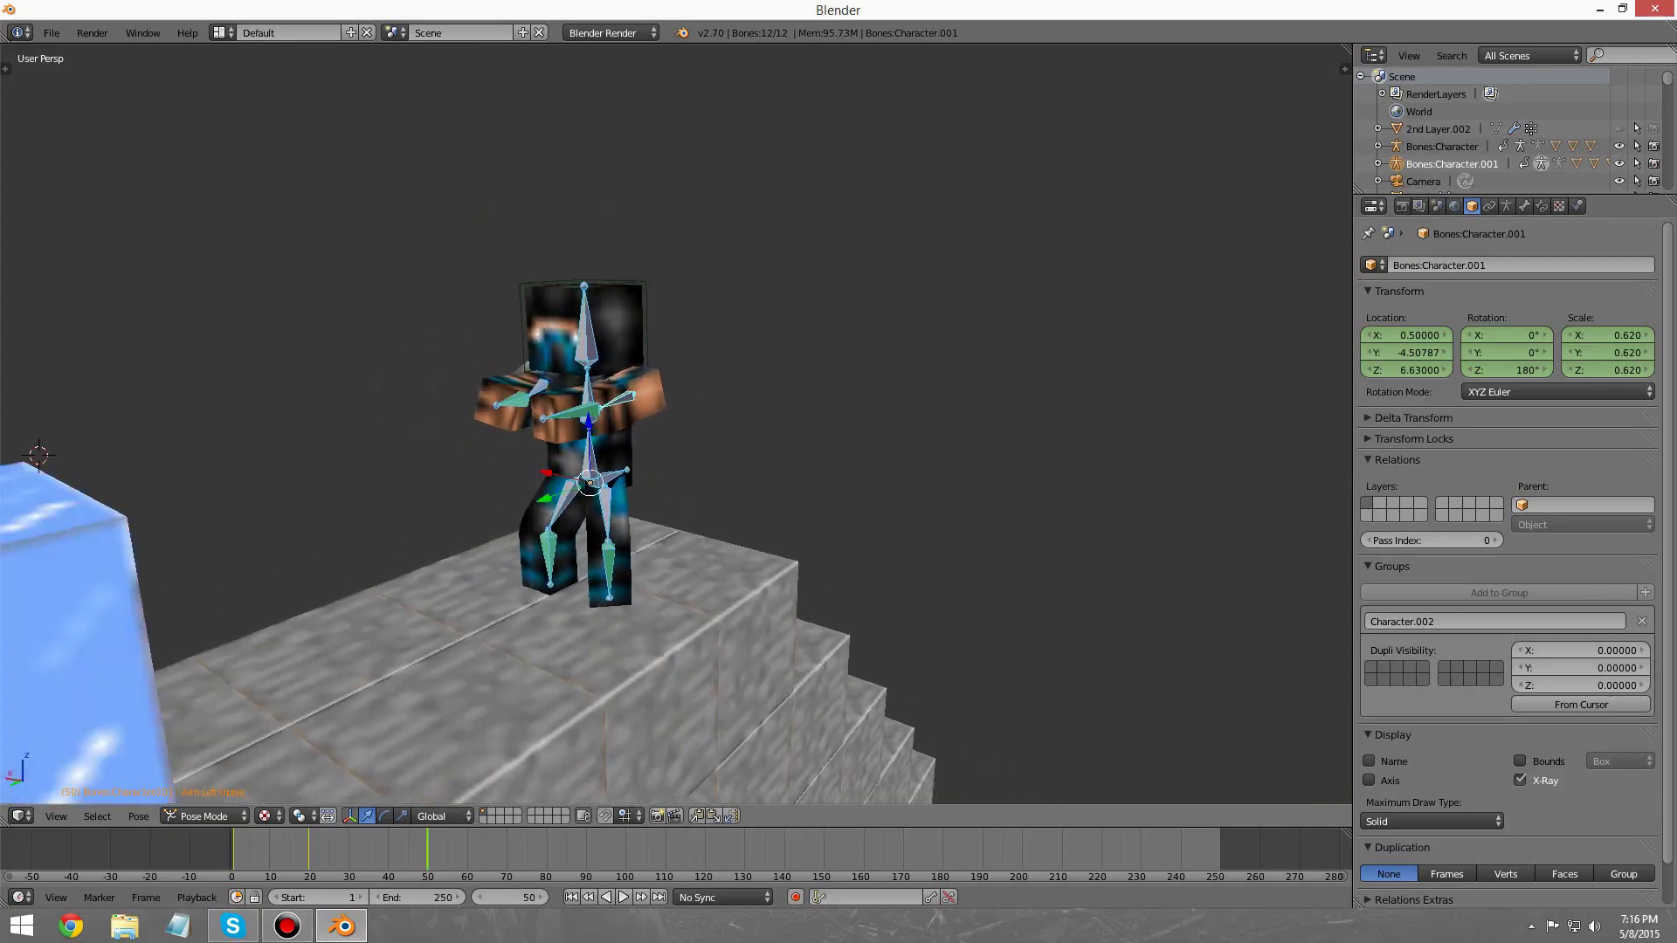
Step: Return to frame 1, preview the animation in Rendered viewport shading, and restore Texture shading
{"action": "key", "text": "shift+Left"}
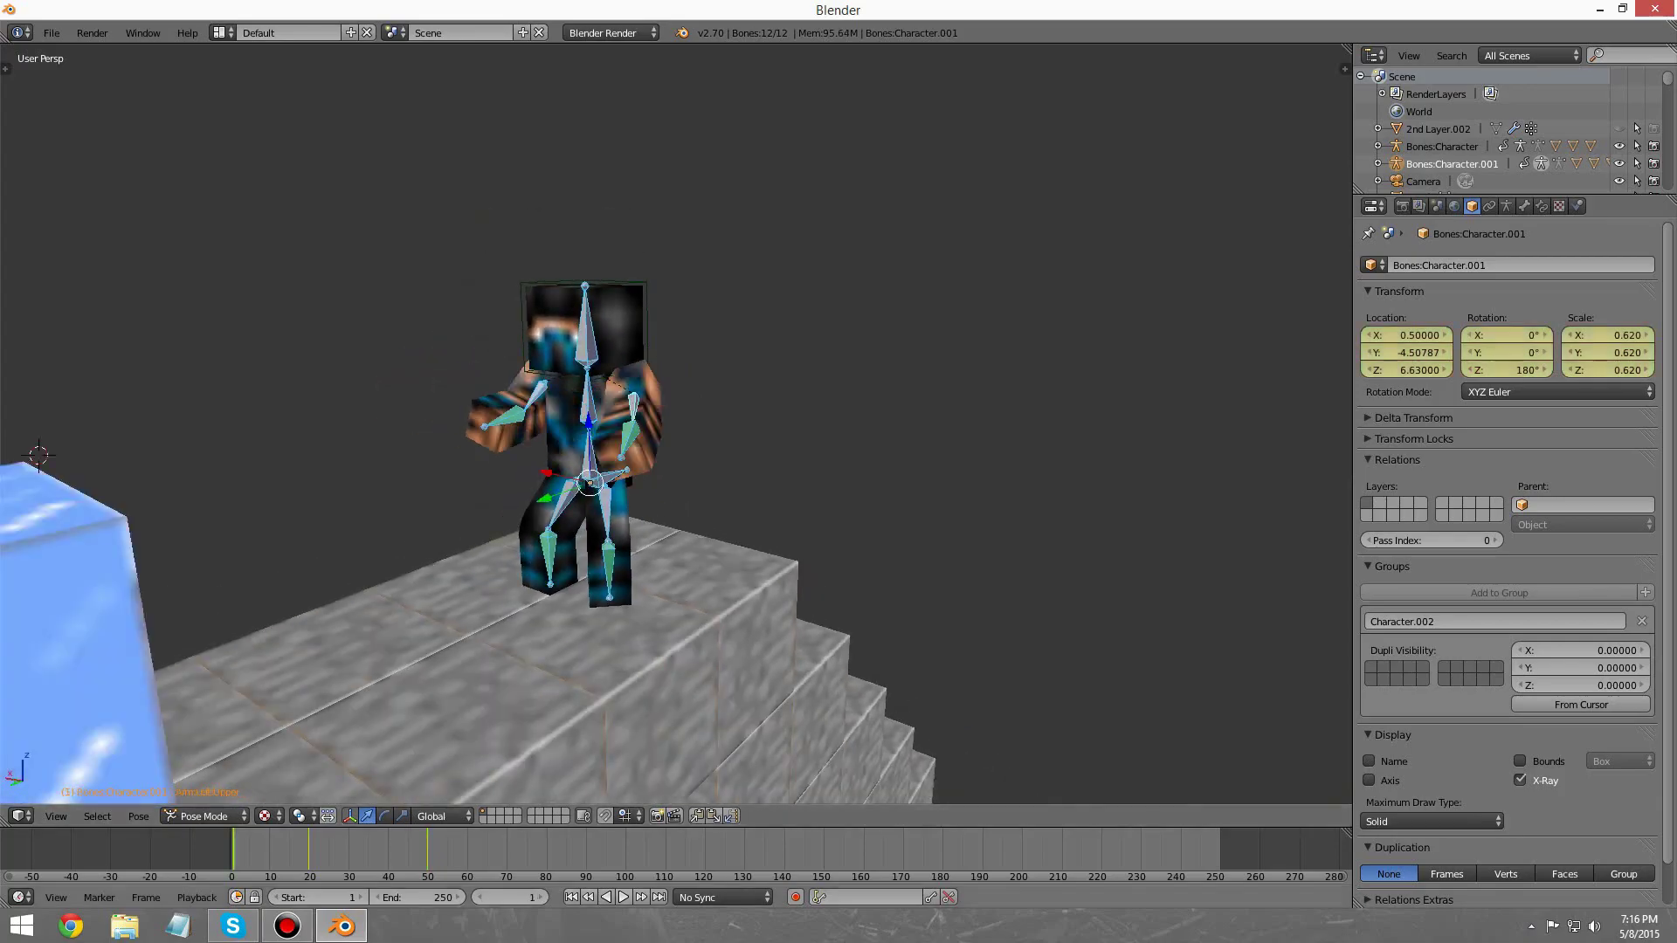
{"action": "mouse_move", "coordinate": [699, 524]}
{"action": "middle_mouse_down"}
{"action": "mouse_move", "coordinate": [585, 533]}
{"action": "mouse_move", "coordinate": [730, 514]}
{"action": "mouse_move", "coordinate": [691, 516]}
{"action": "middle_mouse_up"}
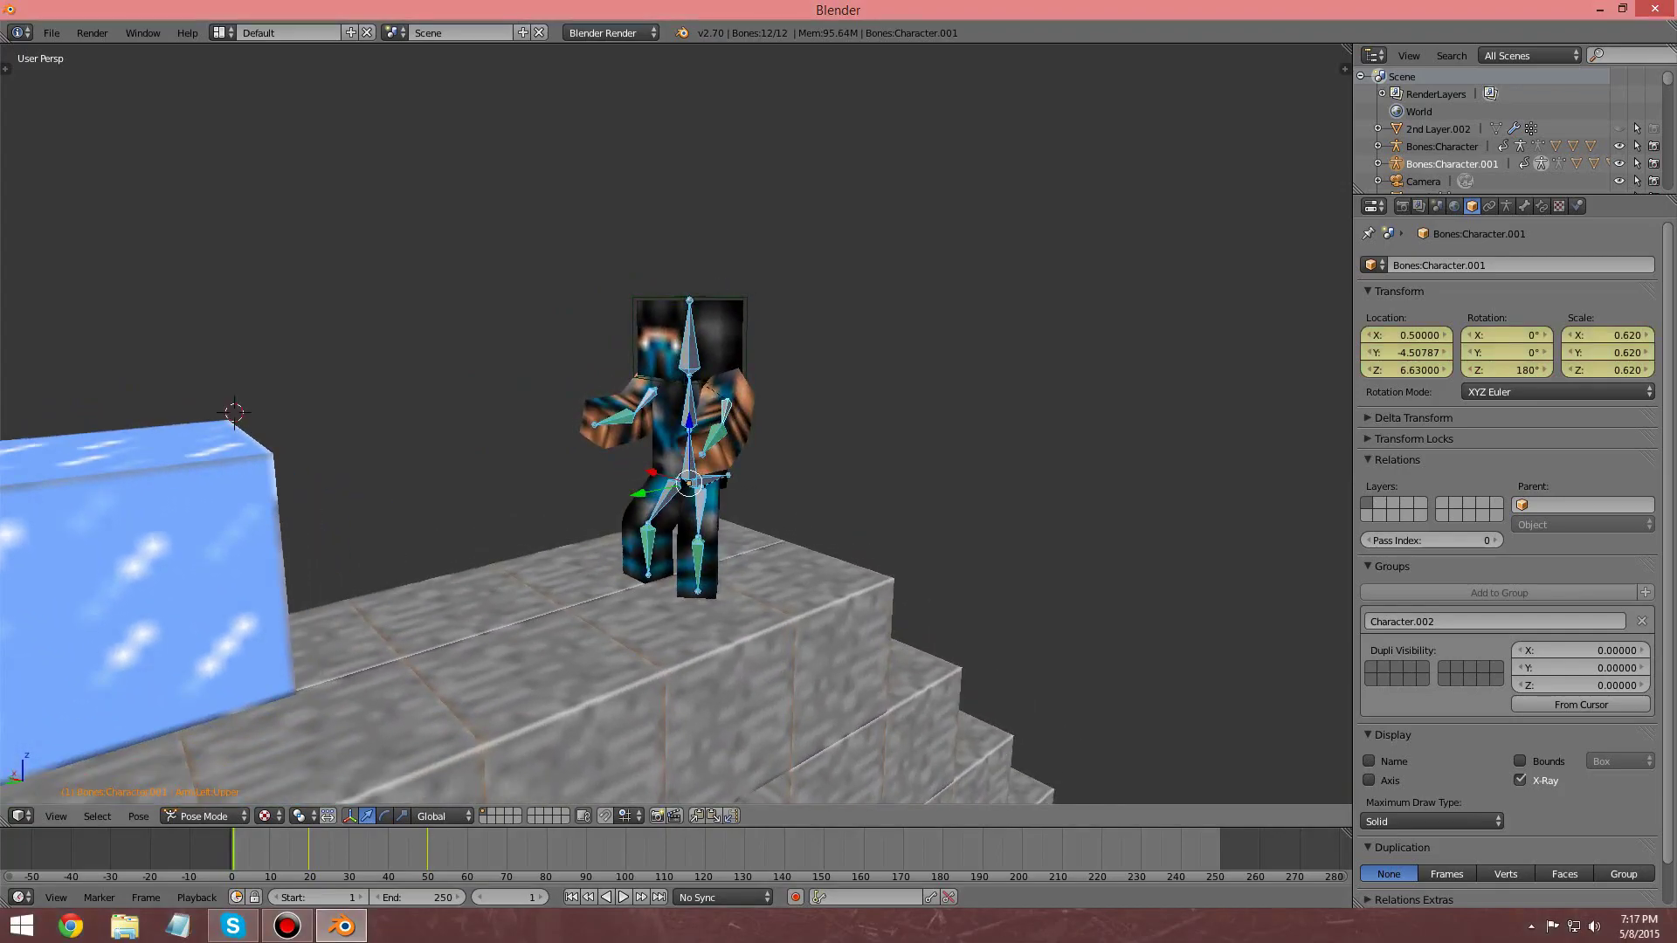
{"action": "left_click", "coordinate": [265, 816]}
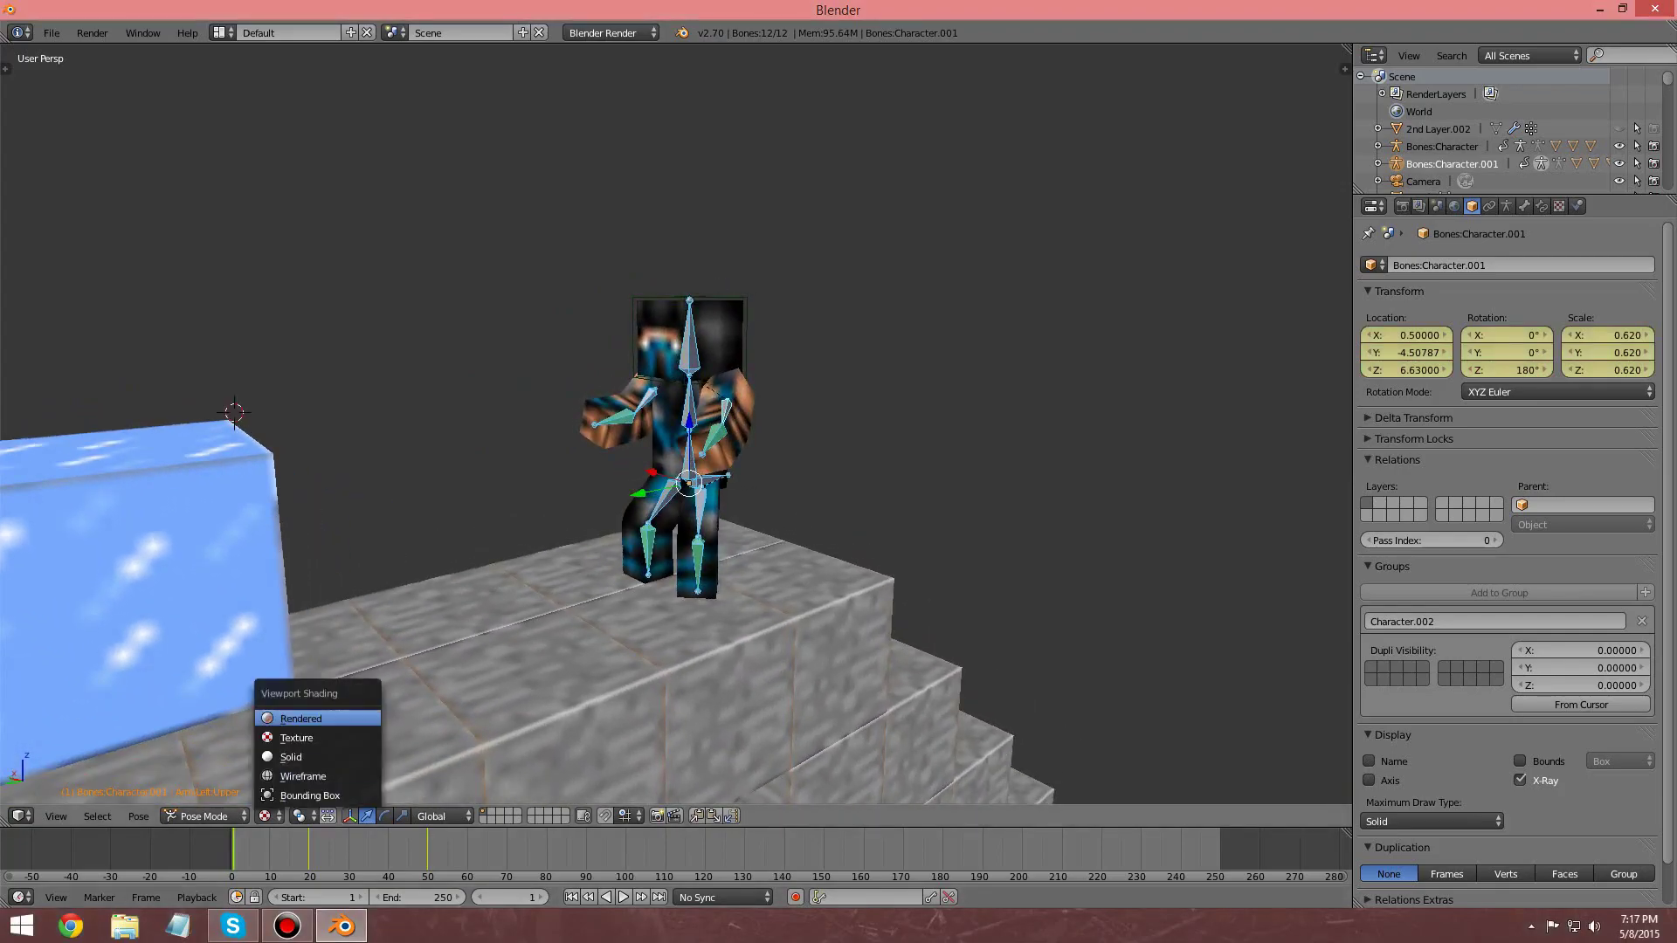
{"action": "left_click", "coordinate": [301, 718]}
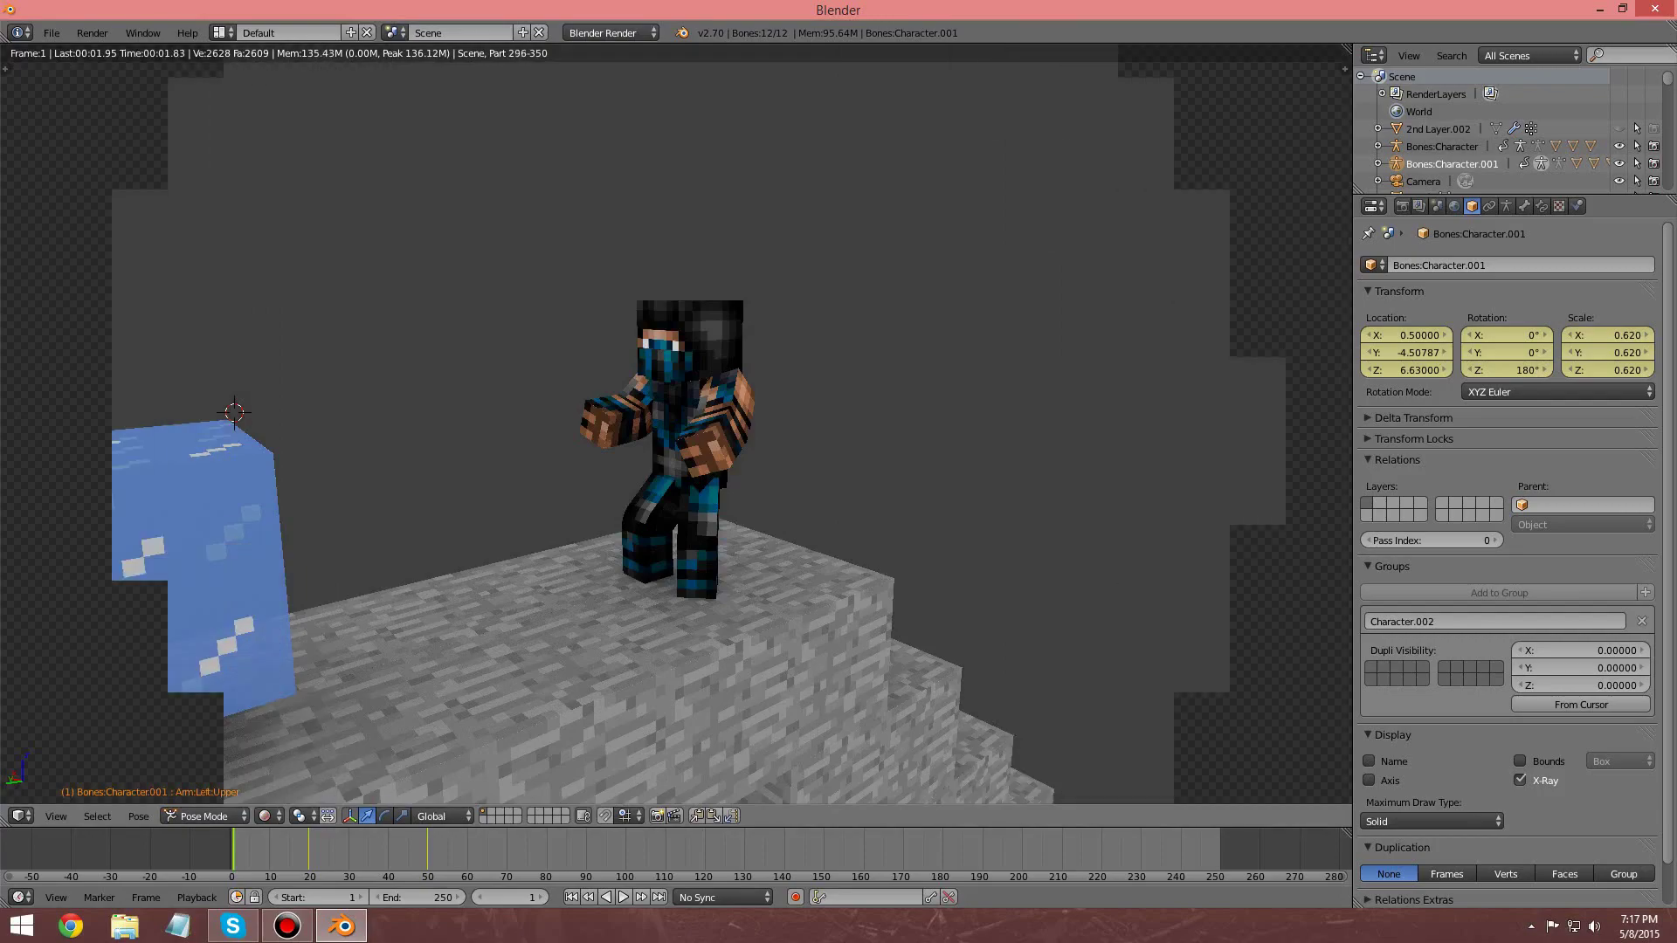
{"action": "key", "text": "alt+a"}
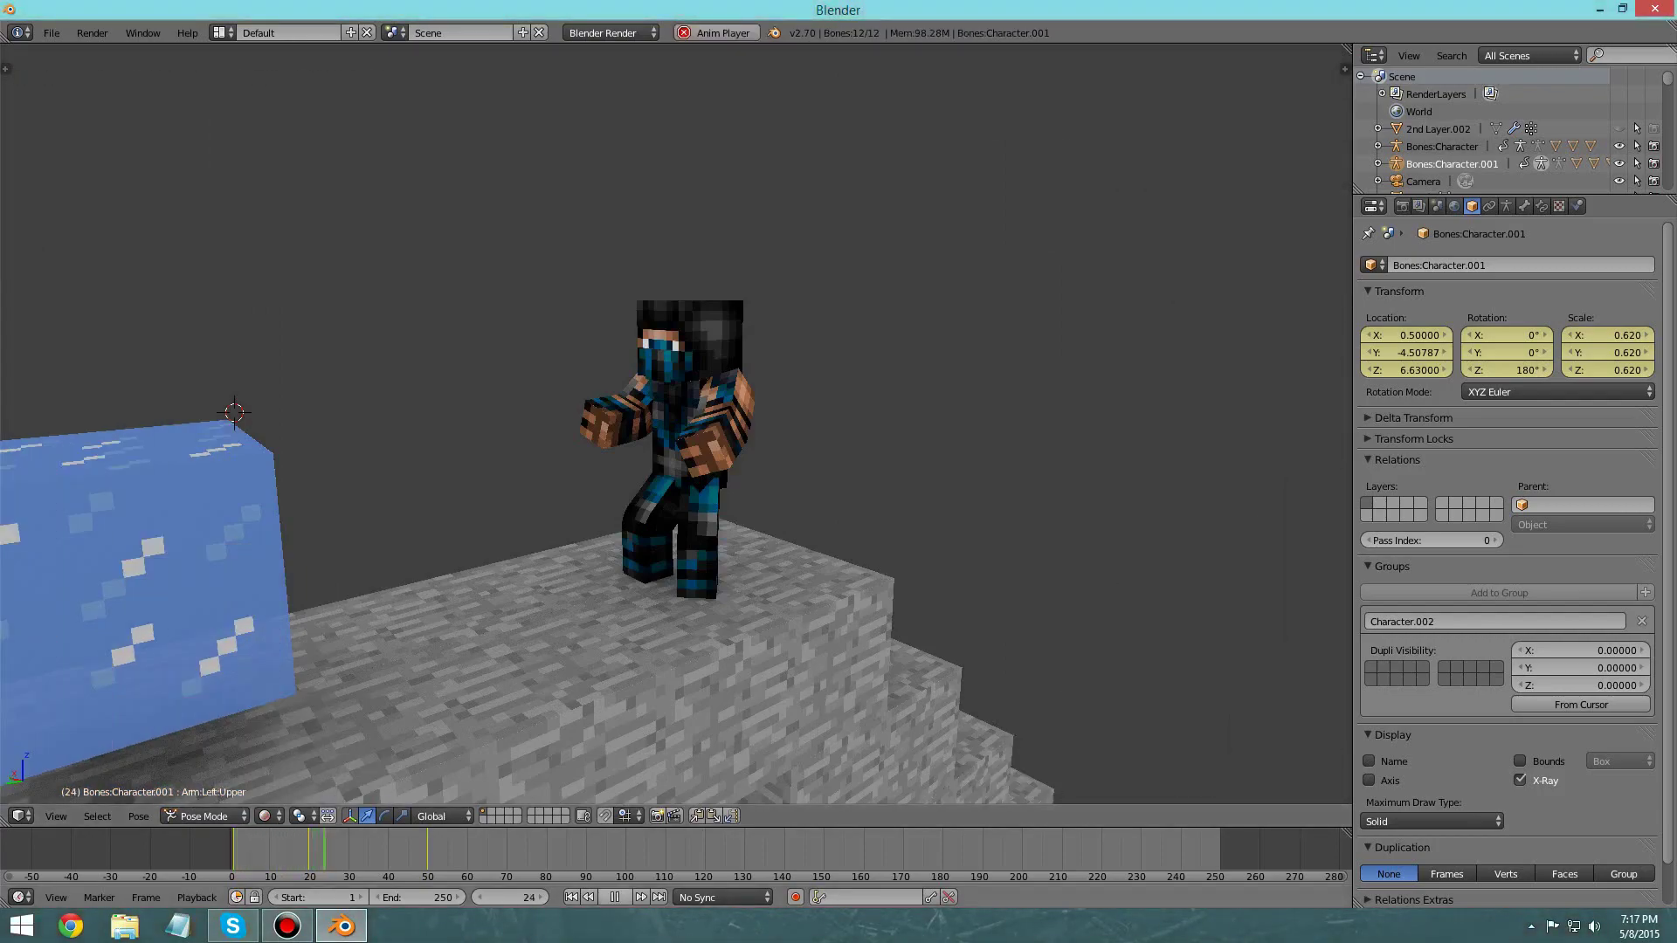
{"action": "key", "text": "Escape"}
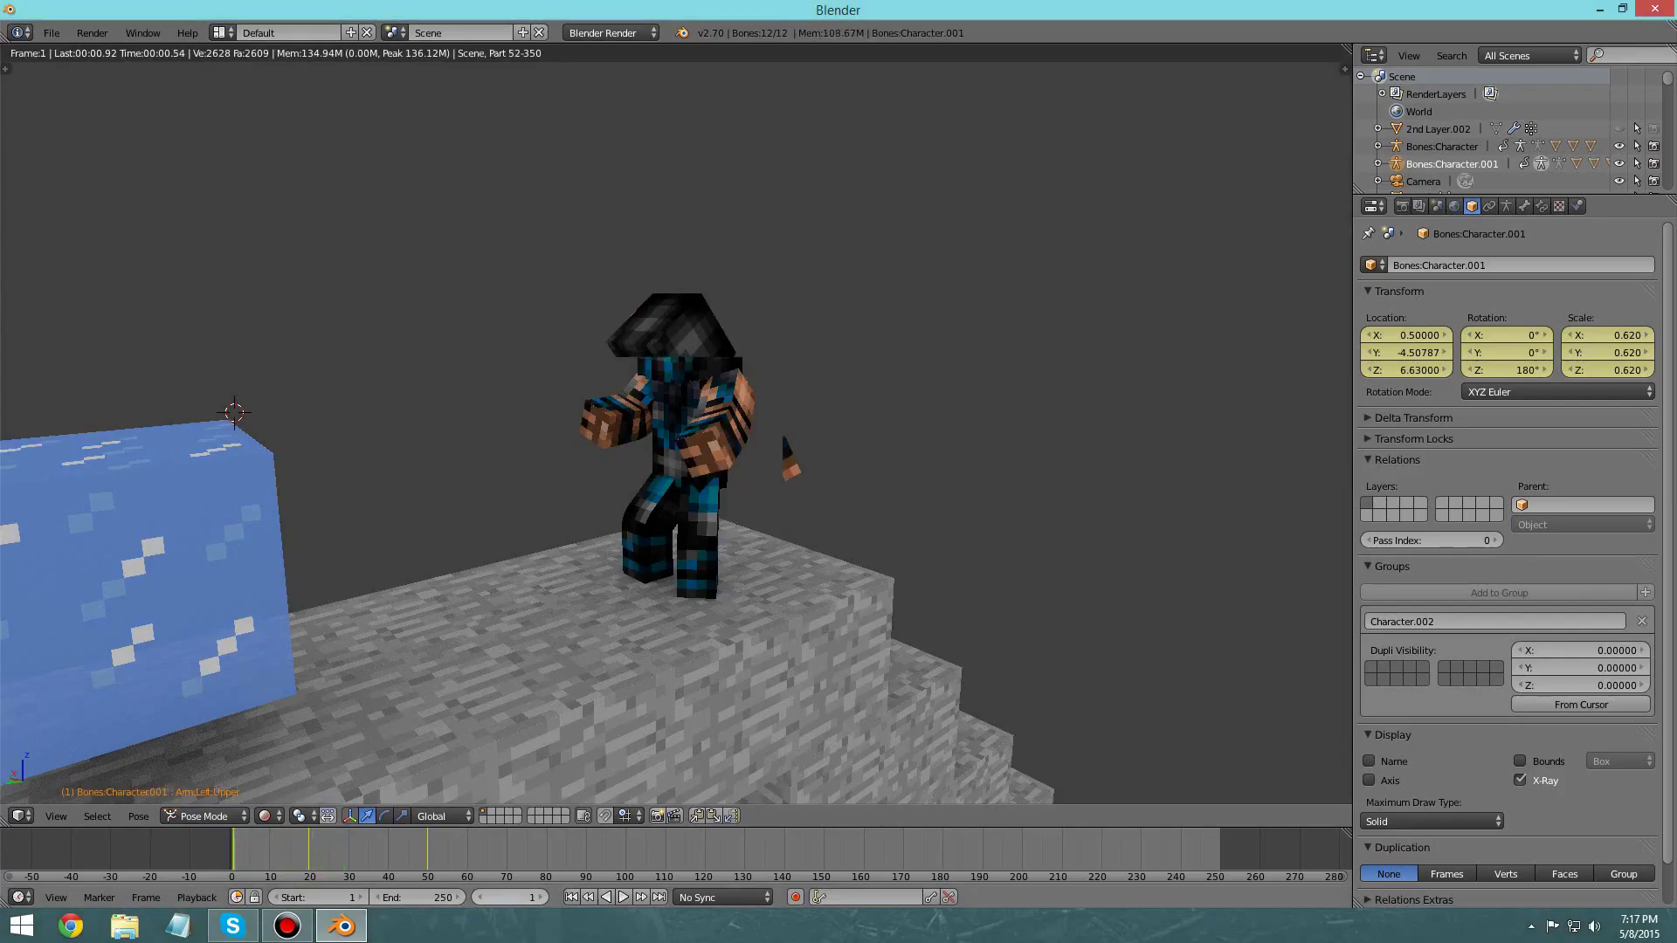
{"action": "left_click", "coordinate": [271, 817]}
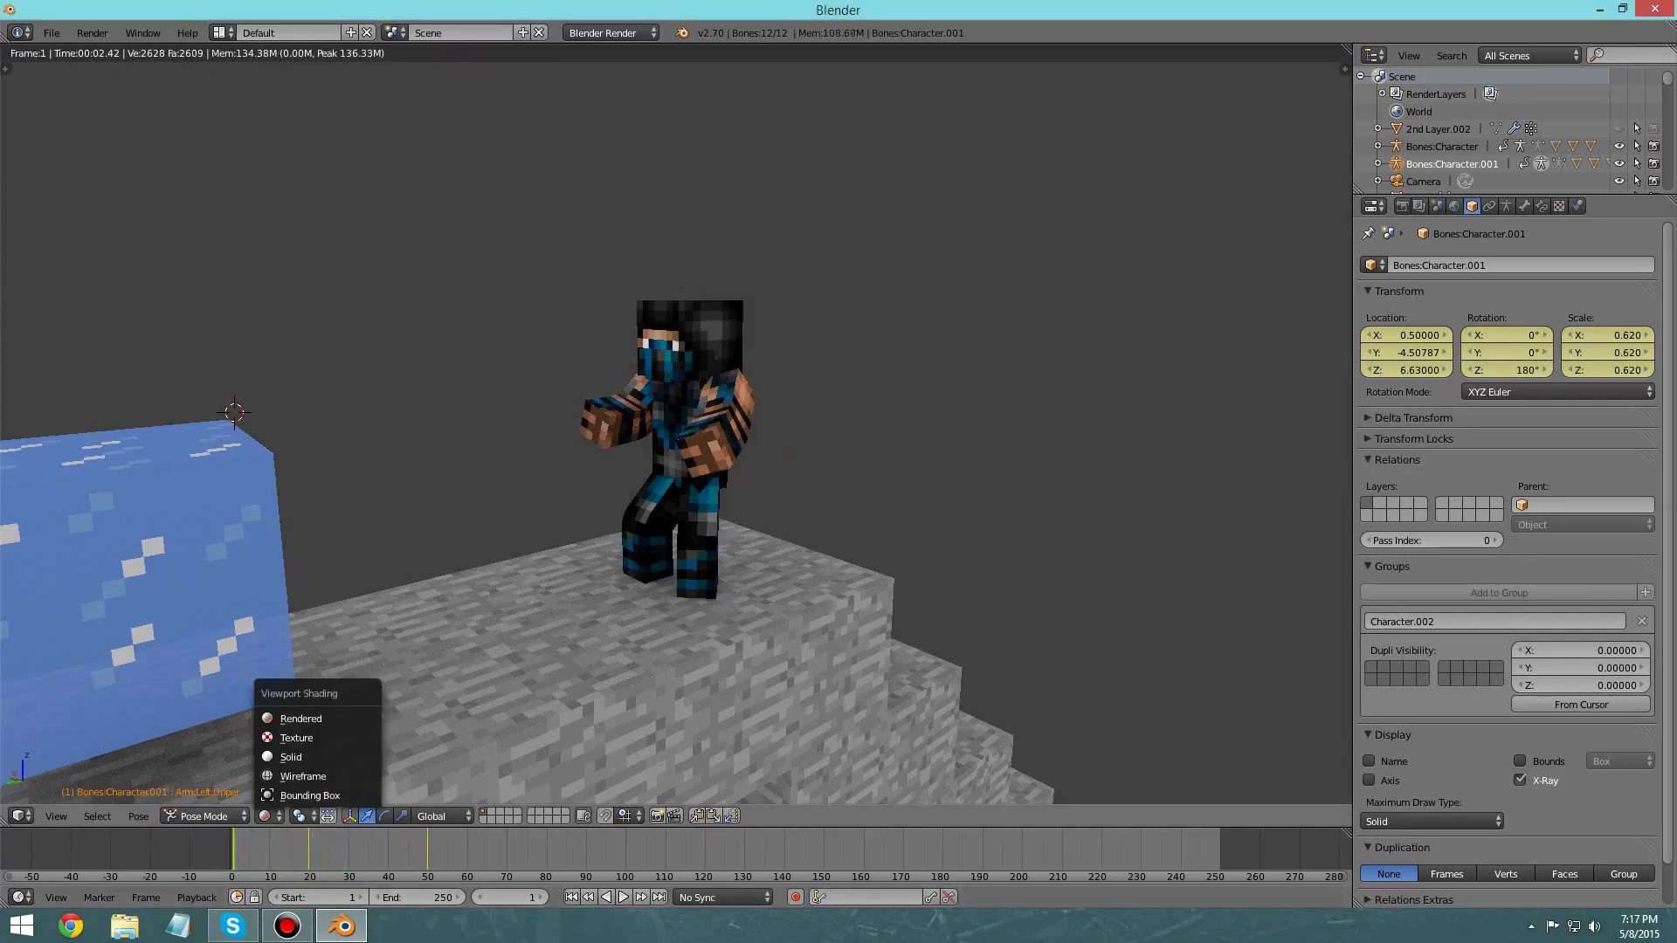
{"action": "left_click", "coordinate": [296, 738]}
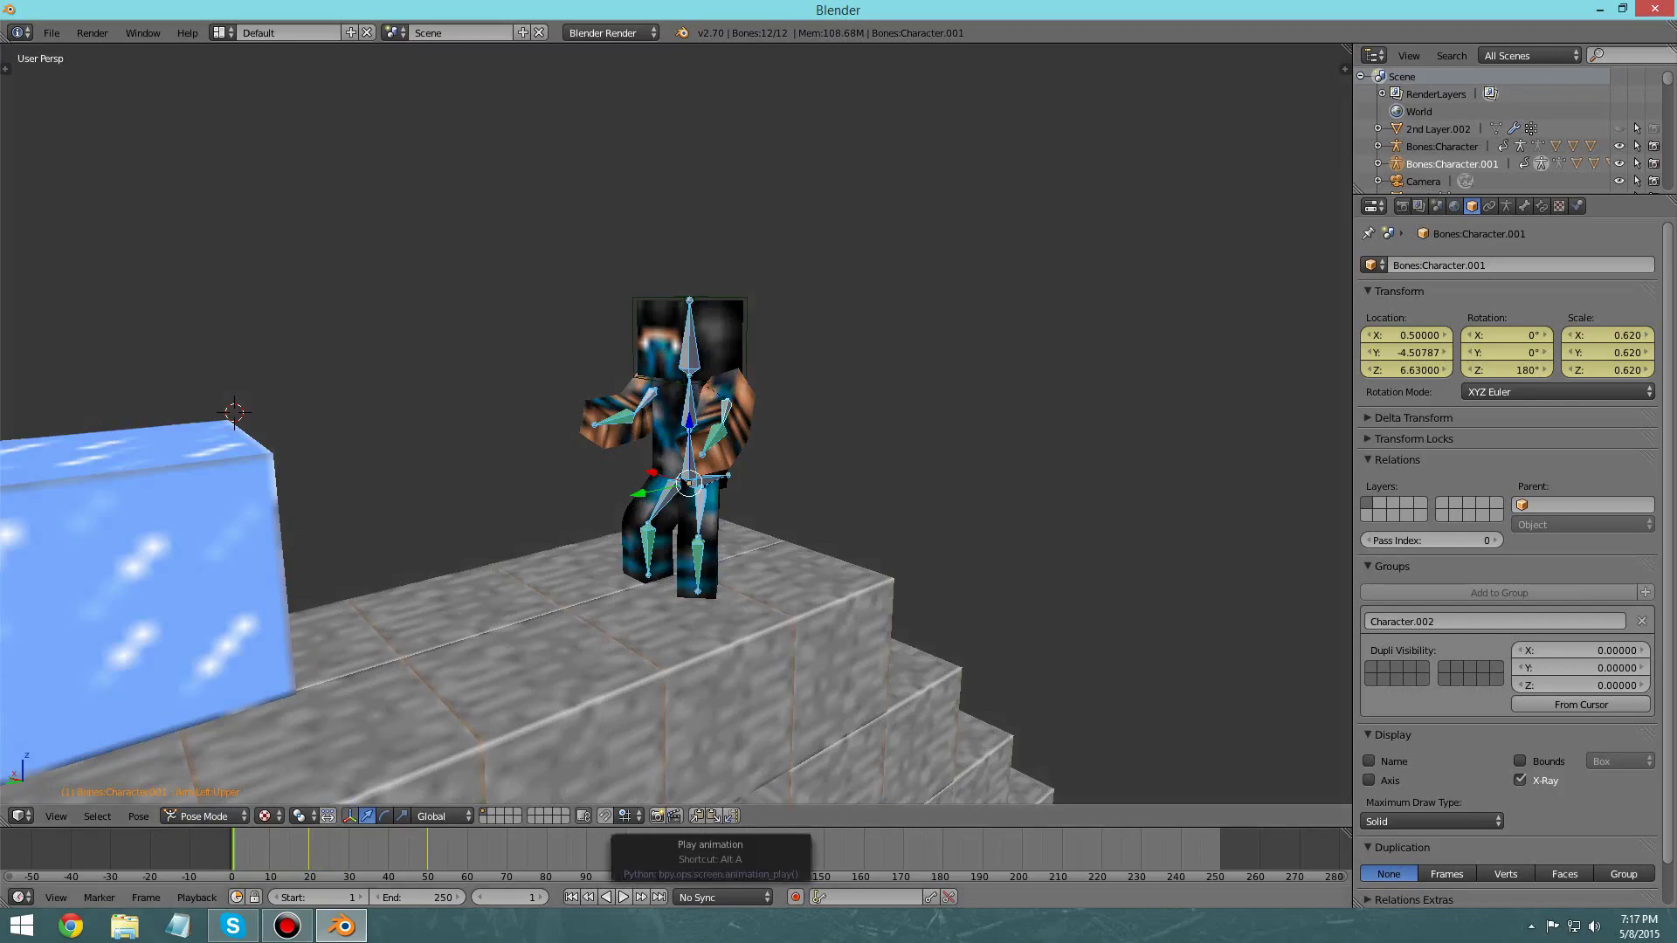
Step: Play the animation several times from frame 1 to review the blue character's new arm motion, rewinding after each run
{"action": "left_click", "coordinate": [623, 897]}
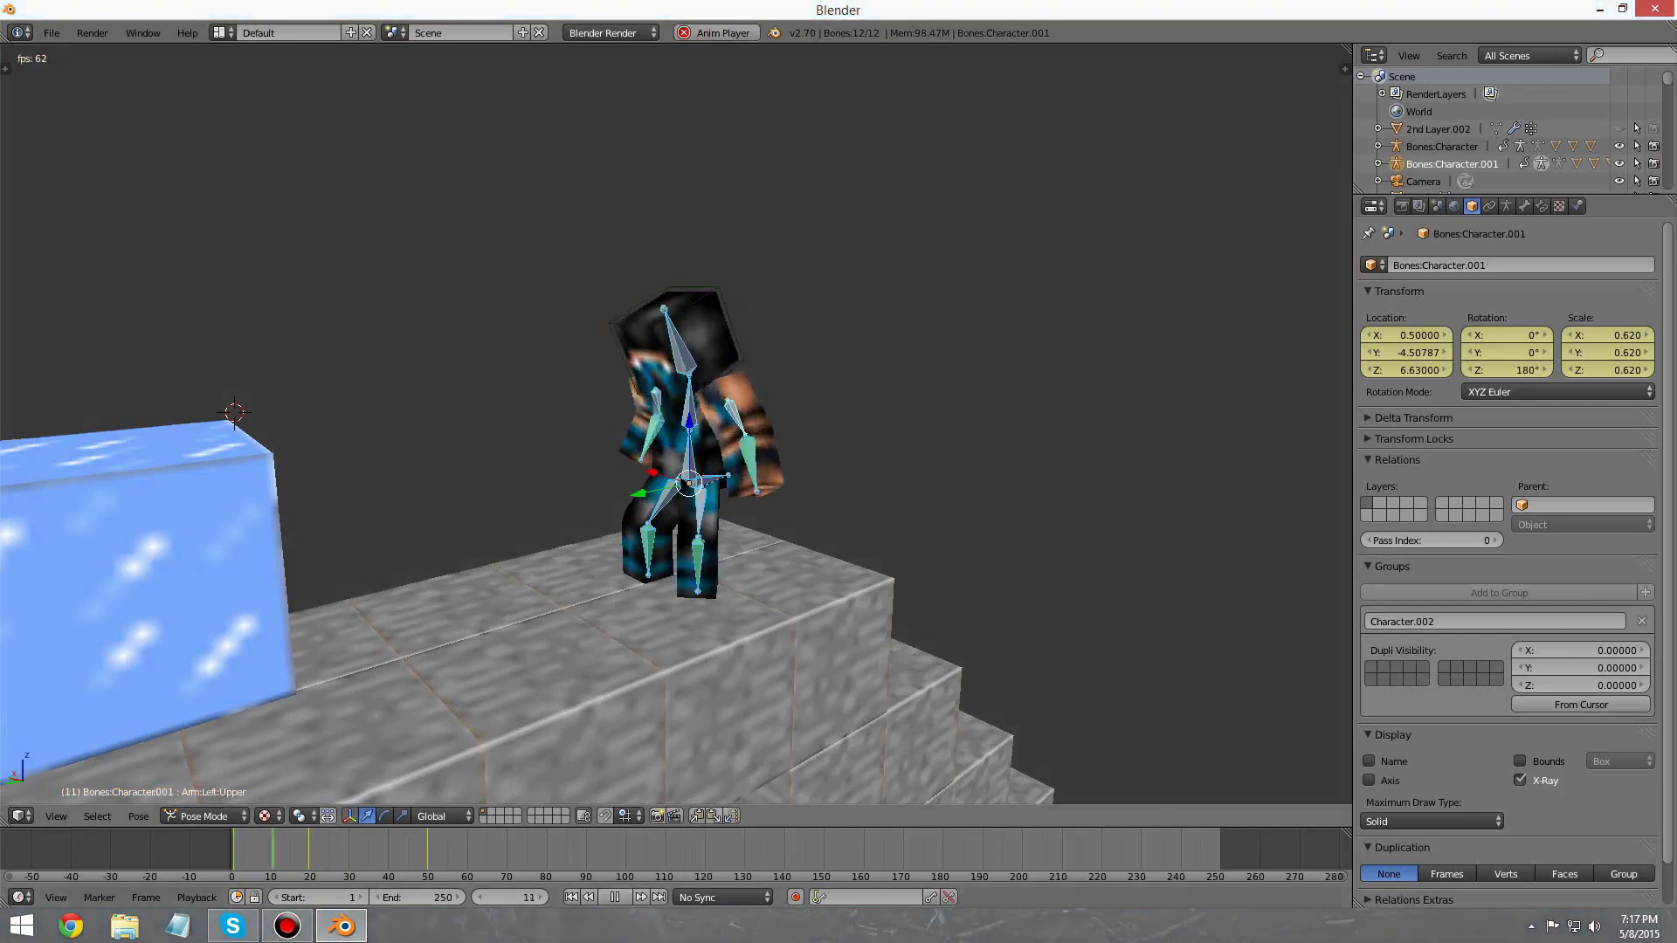
{"action": "left_click", "coordinate": [571, 897]}
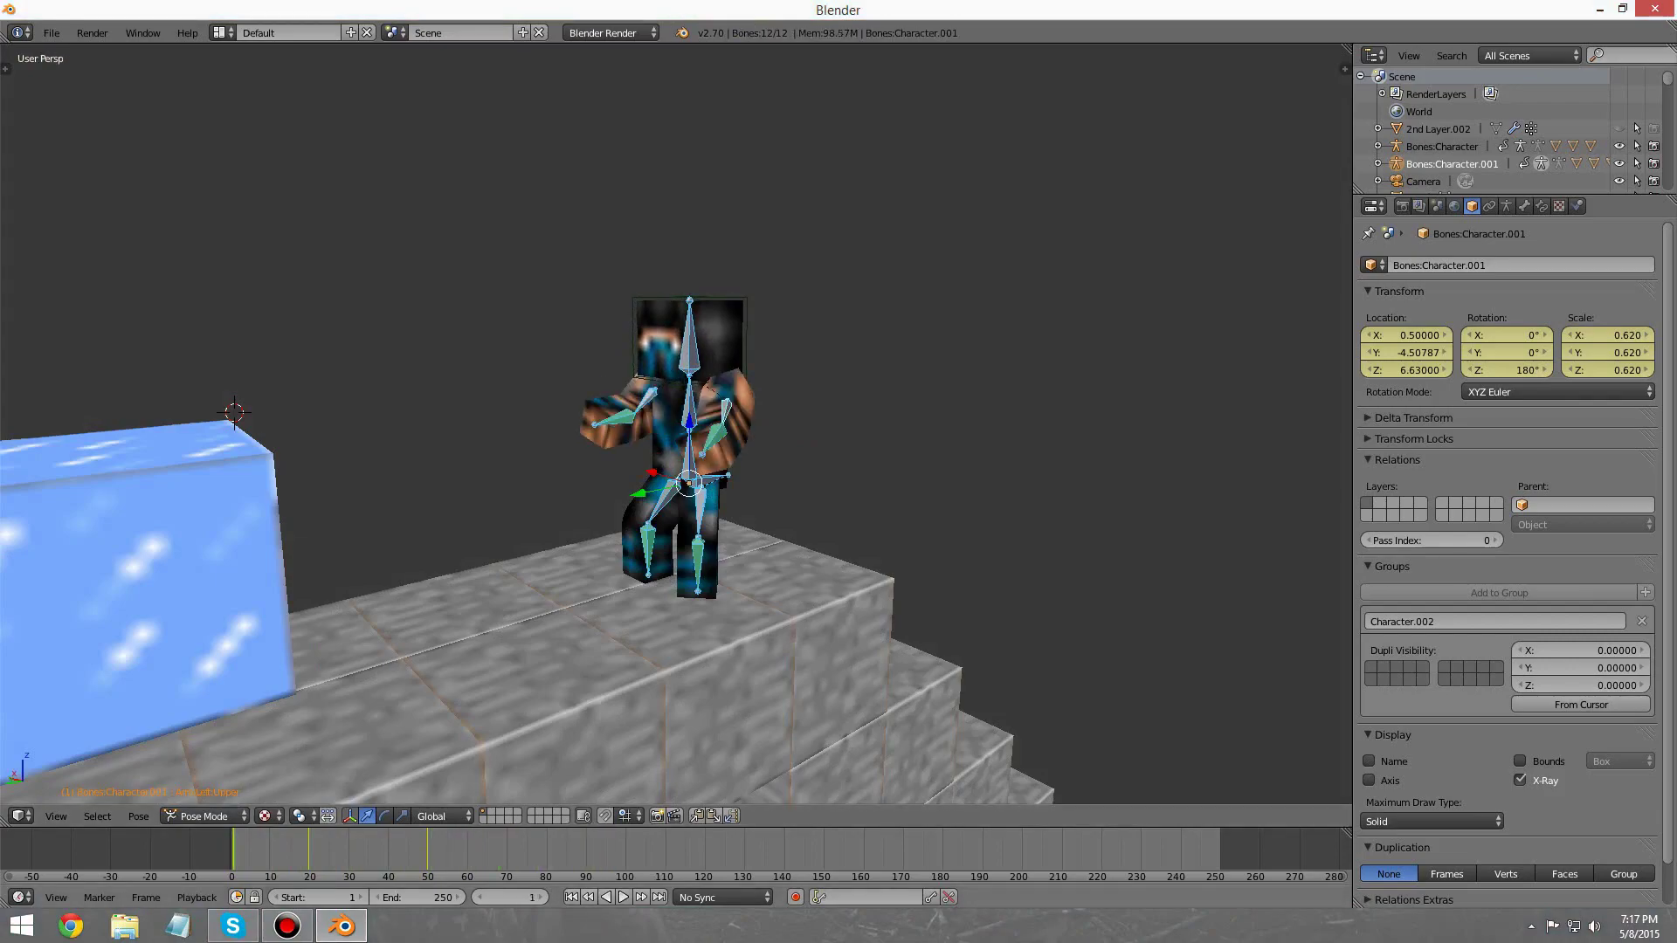
{"action": "left_click", "coordinate": [623, 897]}
{"action": "left_click", "coordinate": [623, 897]}
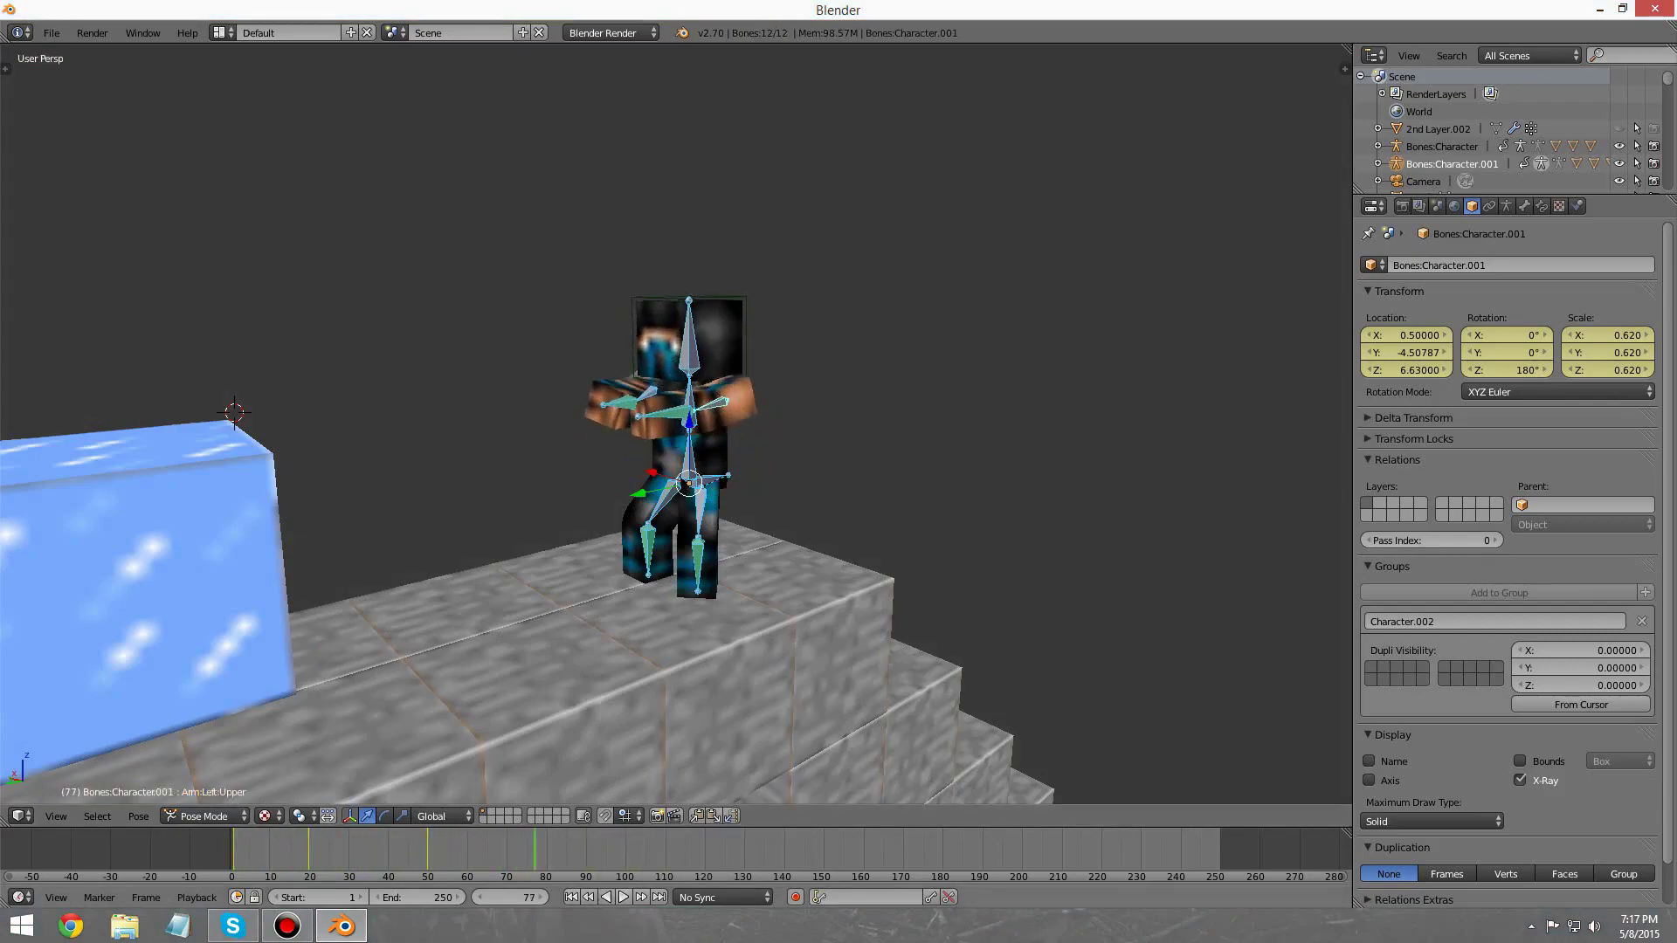
{"action": "left_click", "coordinate": [571, 897]}
{"action": "left_click", "coordinate": [623, 897]}
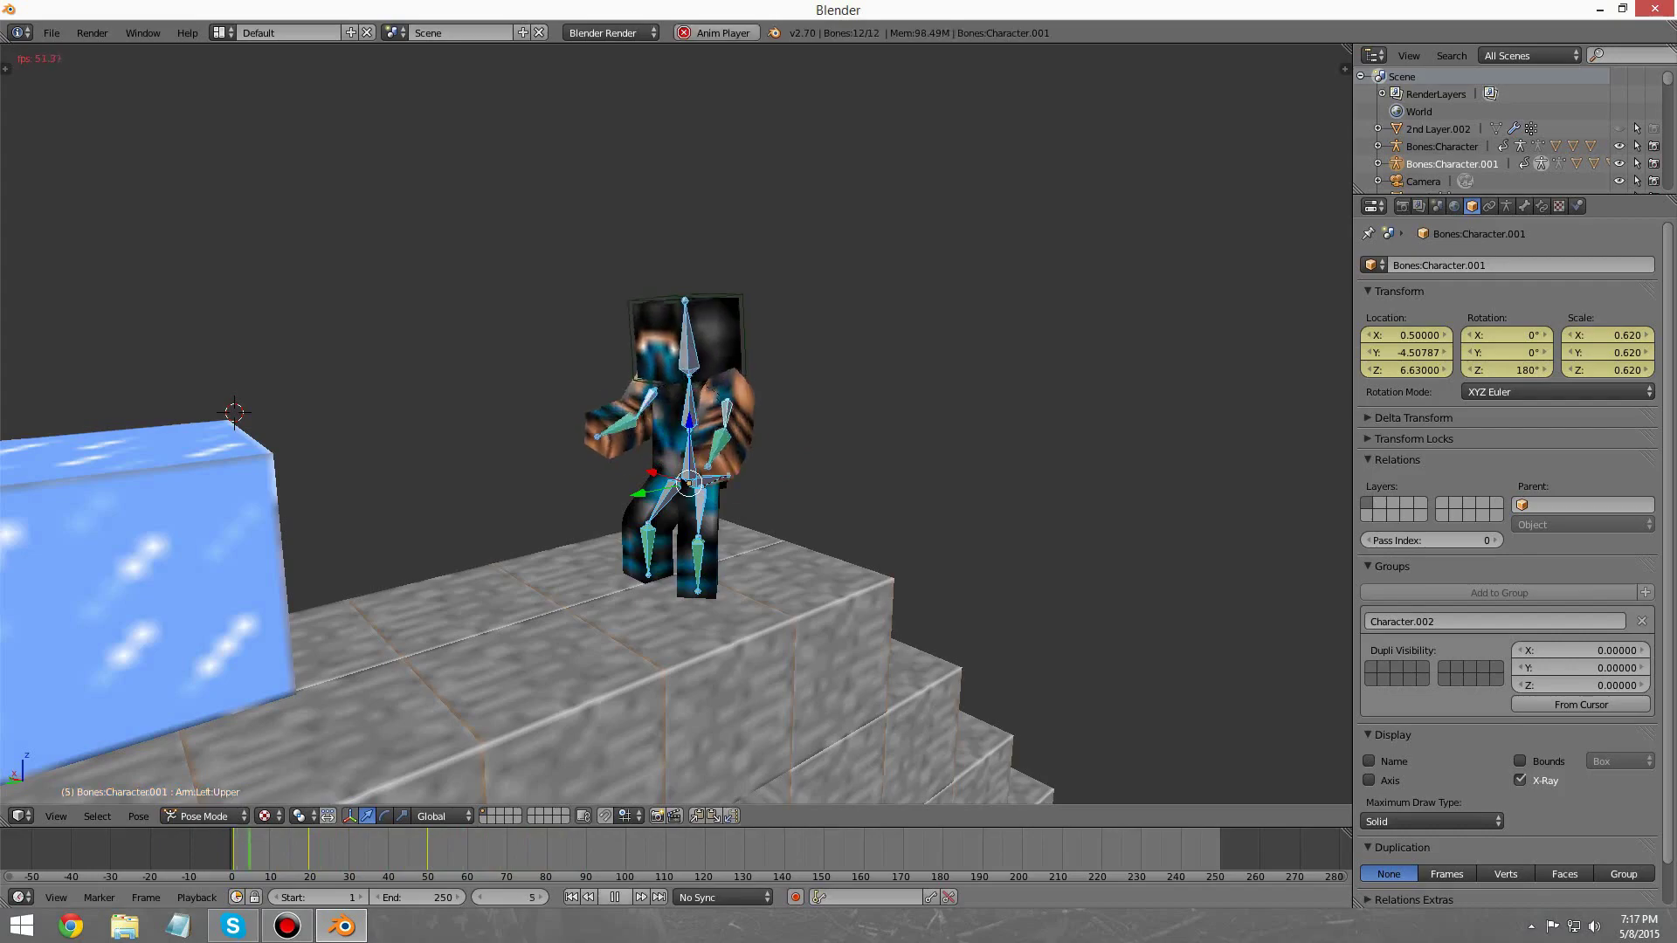
{"action": "left_click", "coordinate": [622, 897]}
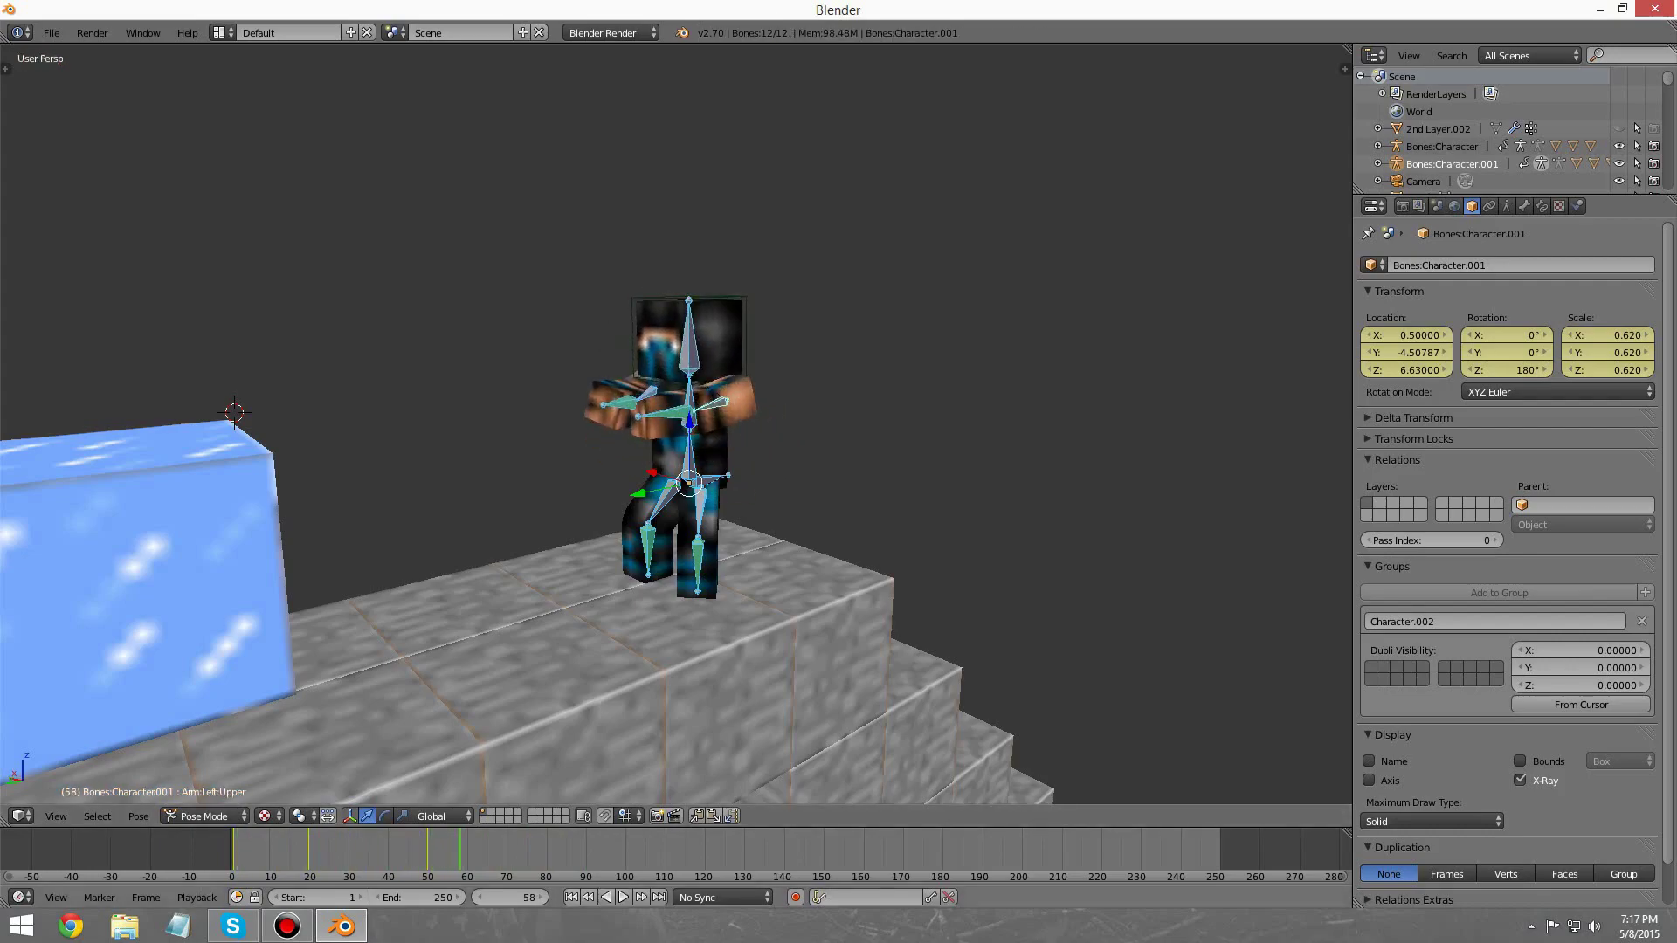
{"action": "left_click", "coordinate": [572, 897]}
Step: At frame 50, select the ice block and move it along the bridge in front of the blue character, to about Y -3.47
{"action": "middle_click_drag", "start_coordinate": [629, 664], "coordinate": [648, 673]}
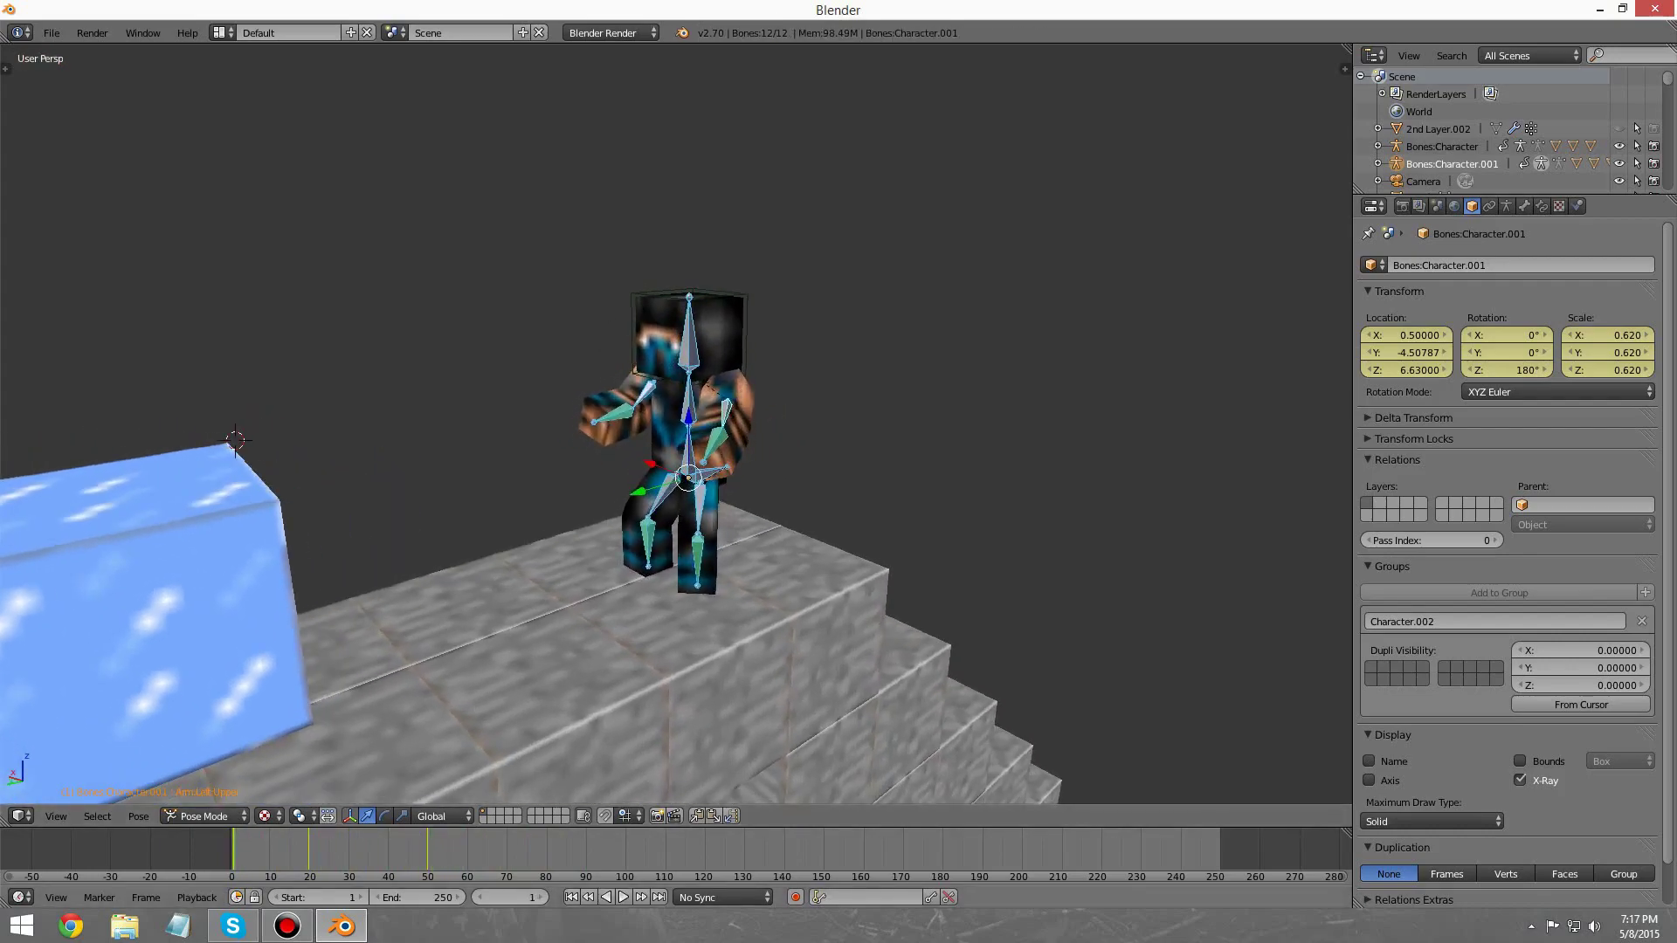
{"action": "left_click", "coordinate": [427, 849]}
{"action": "middle_click_drag", "start_coordinate": [524, 612], "coordinate": [402, 580]}
{"action": "right_click", "coordinate": [341, 524]}
{"action": "left_click_drag", "start_coordinate": [253, 504], "coordinate": [633, 479]}
{"action": "middle_click_drag", "start_coordinate": [633, 478], "coordinate": [791, 555]}
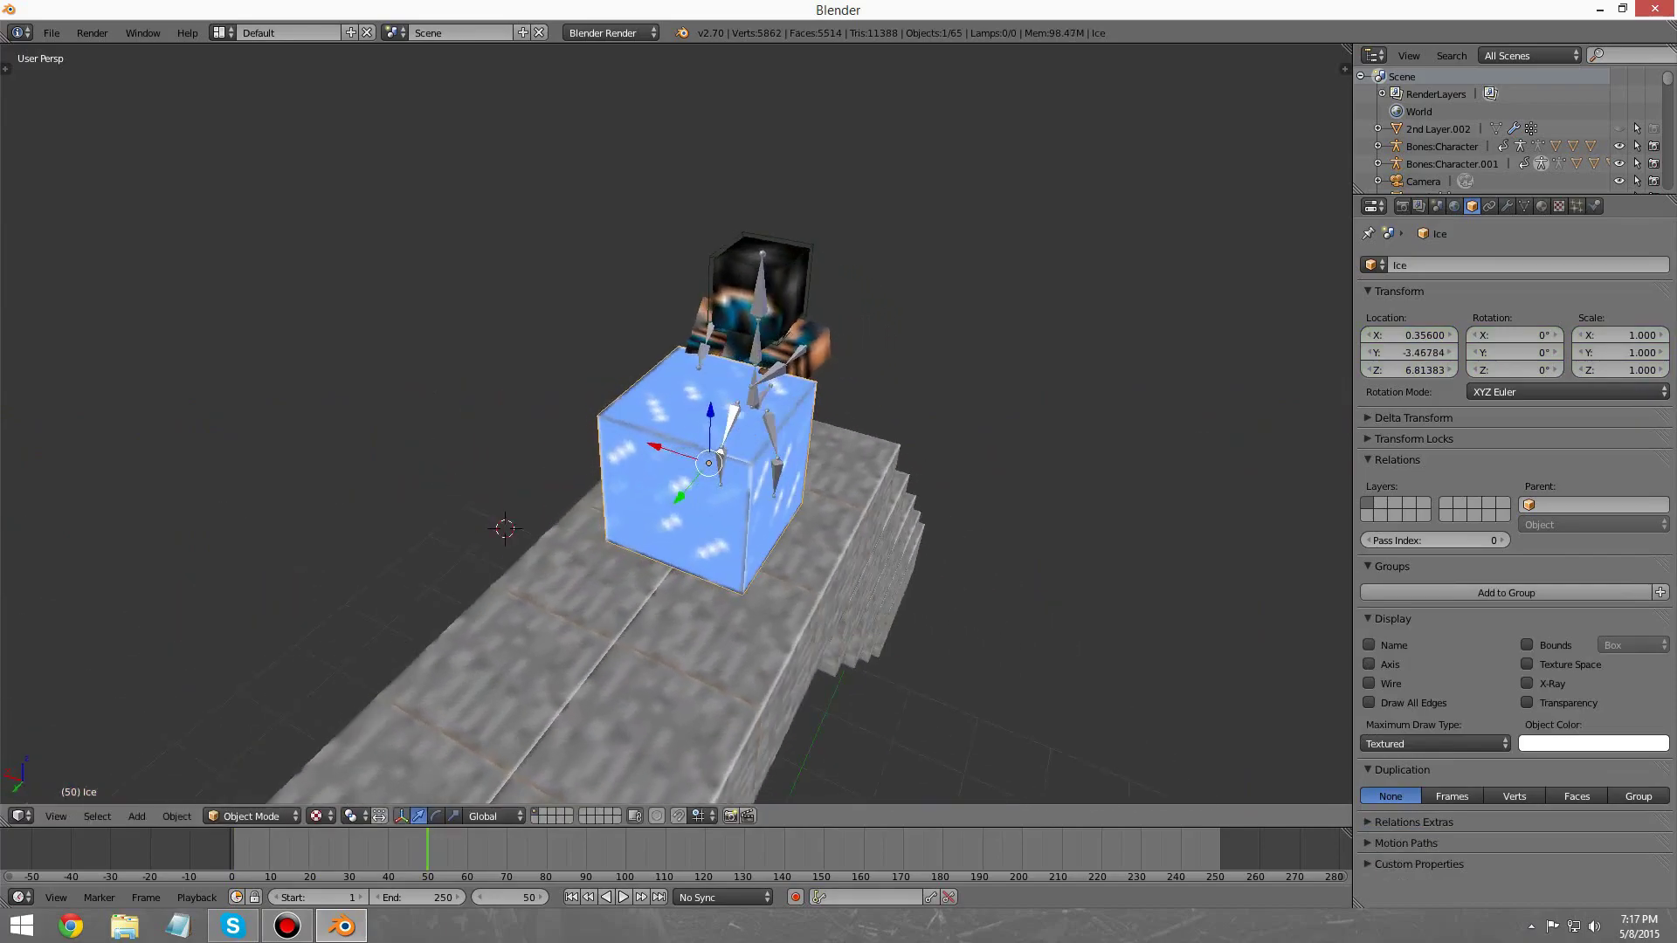
Step: Scale the ice block down to 0.05 on all three axes
{"action": "key", "text": "s"}
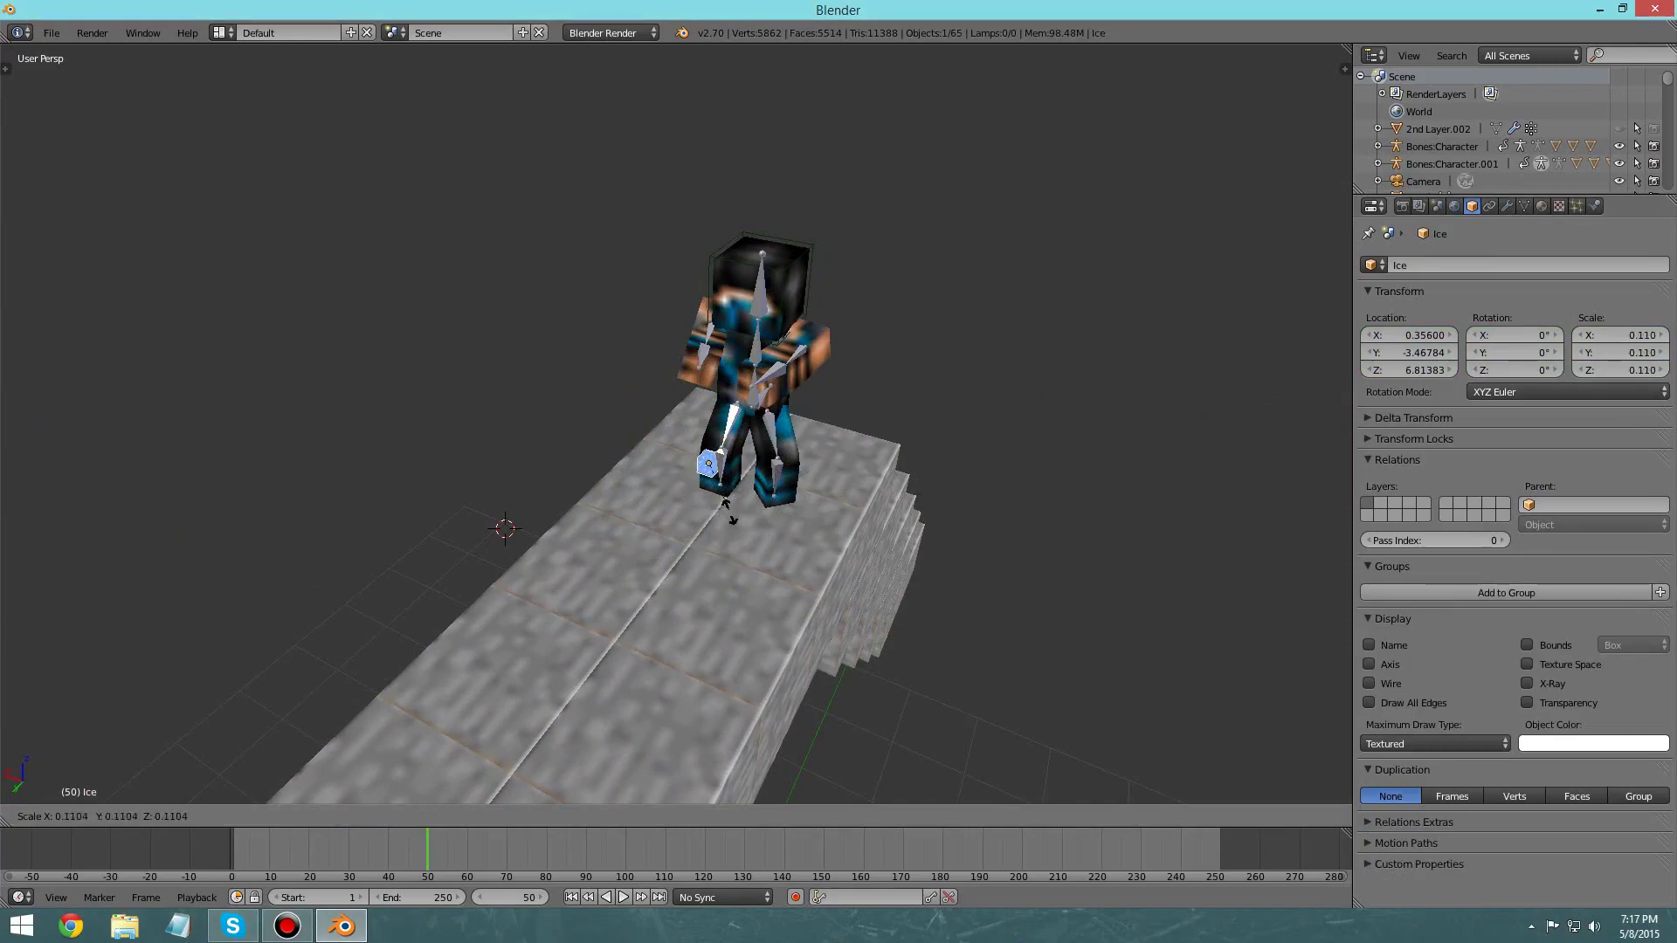
{"action": "left_click", "coordinate": [722, 501]}
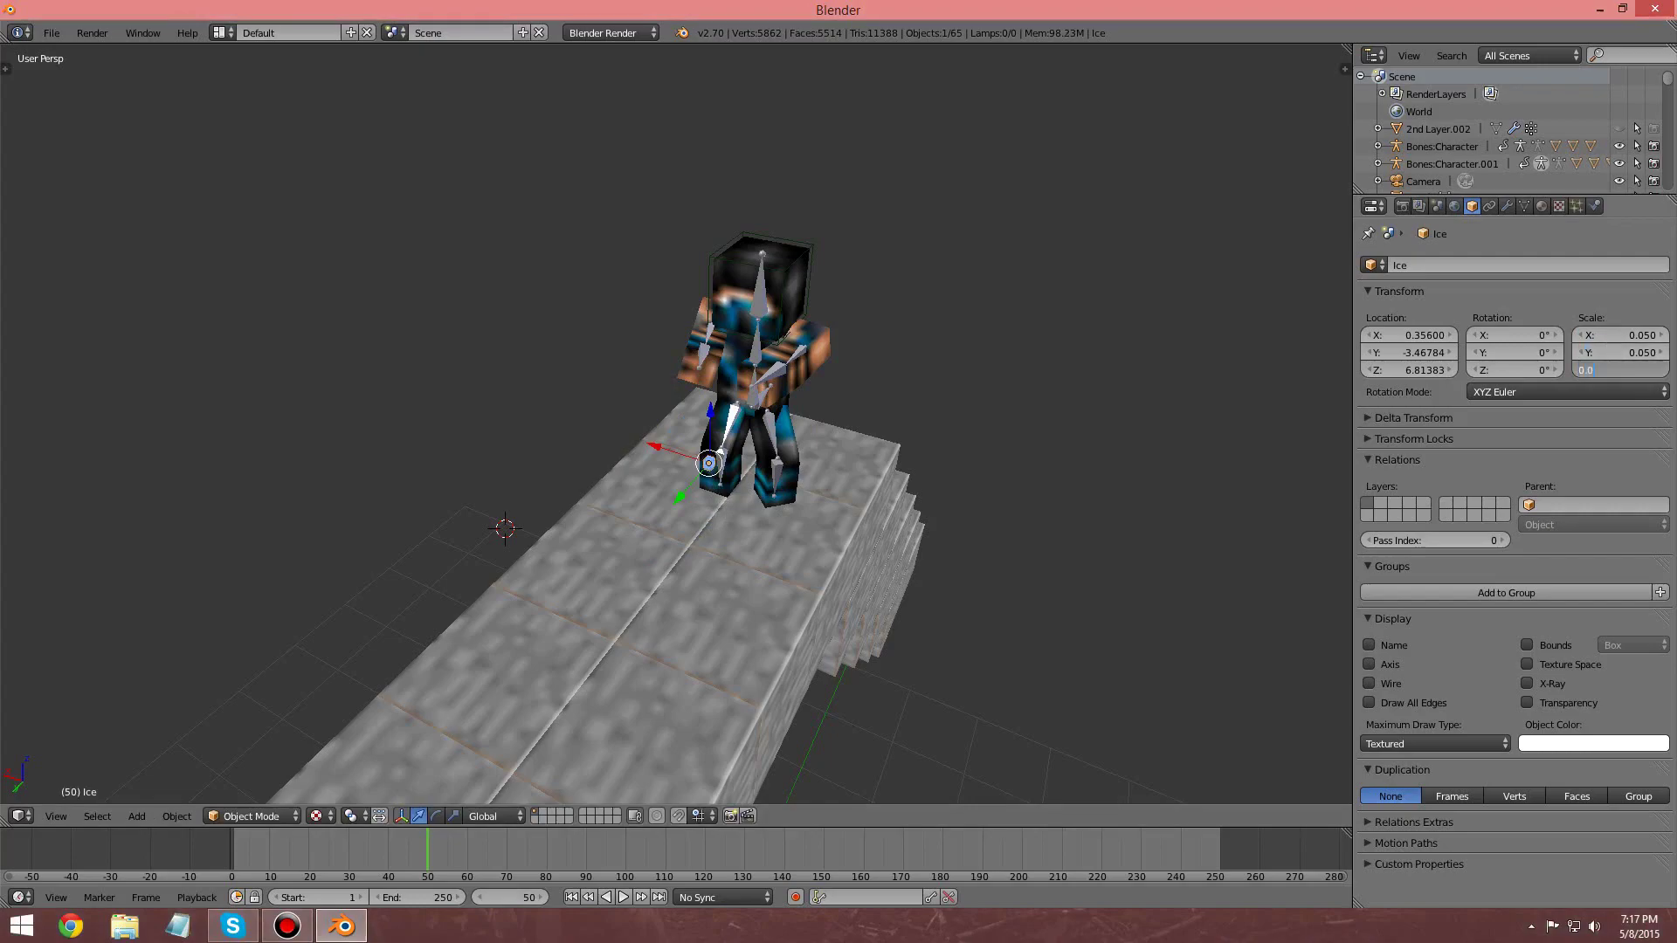
{"action": "middle_click_drag", "start_coordinate": [699, 472], "coordinate": [734, 463]}
{"action": "scroll", "coordinate": [602, 415], "scroll_direction": "up", "scroll_amount": 5}
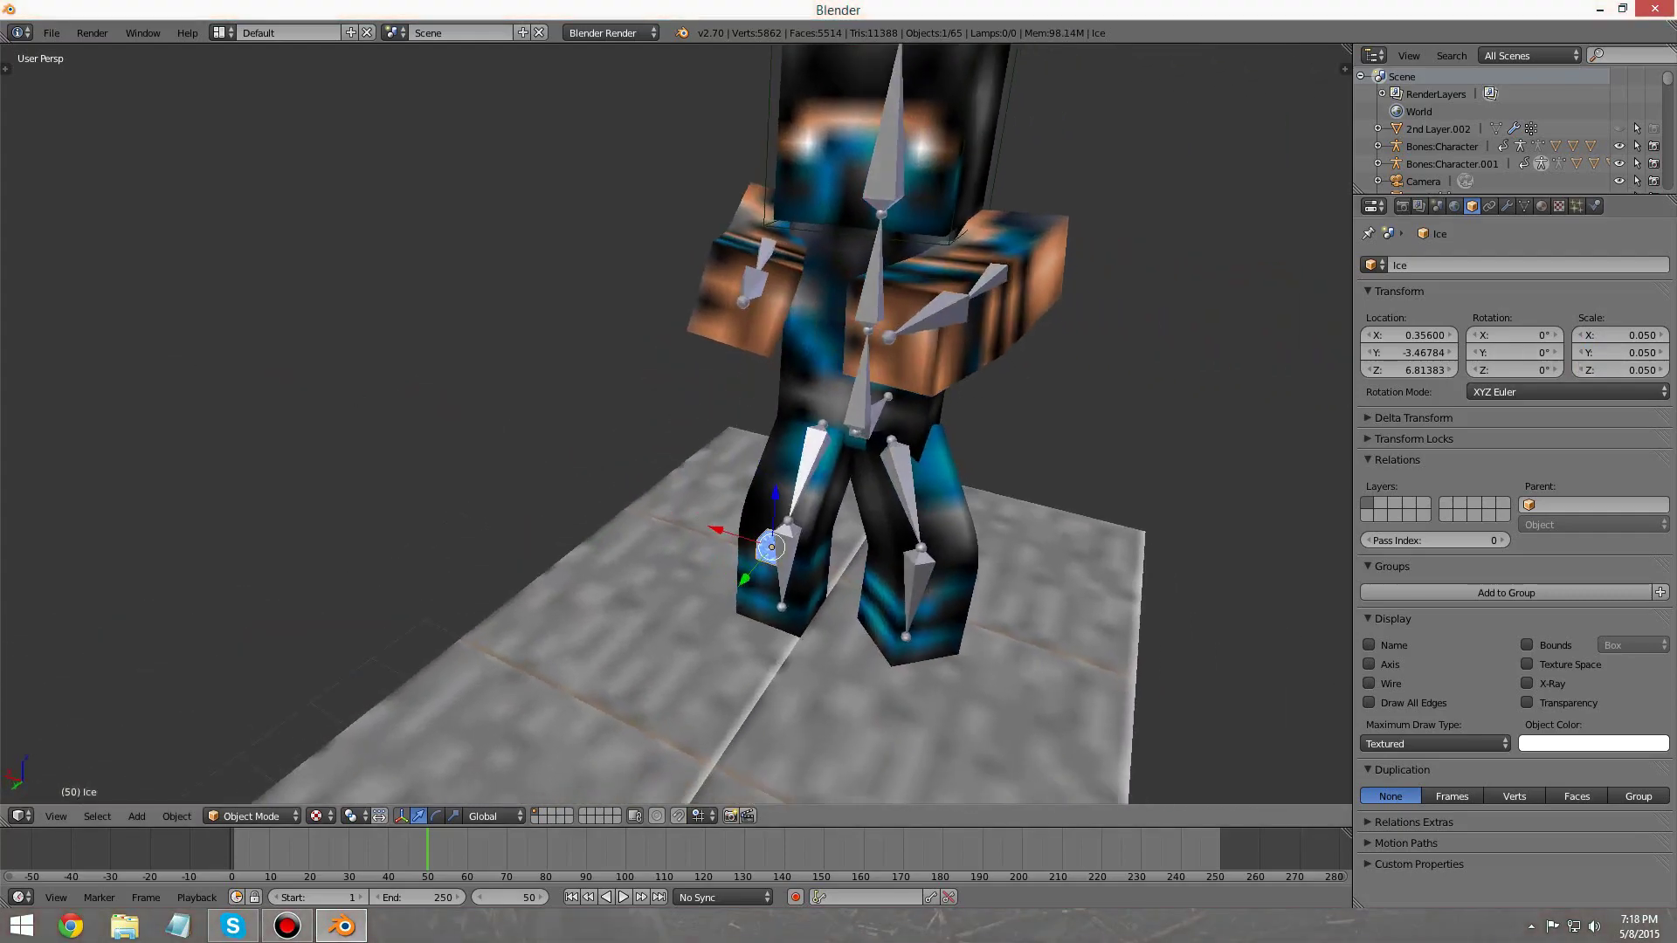
Step: Raise the small ice block and move it between the character's hands, to about X 0.50, Y -4.01, Z 7.38
{"action": "left_click_drag", "start_coordinate": [775, 494], "coordinate": [785, 300]}
{"action": "left_click_drag", "start_coordinate": [793, 218], "coordinate": [792, 229]}
{"action": "middle_click_drag", "start_coordinate": [792, 229], "coordinate": [602, 376]}
{"action": "left_click_drag", "start_coordinate": [685, 513], "coordinate": [730, 502]}
{"action": "middle_click_drag", "start_coordinate": [917, 451], "coordinate": [791, 402]}
{"action": "left_click_drag", "start_coordinate": [857, 522], "coordinate": [895, 476]}
{"action": "middle_click_drag", "start_coordinate": [895, 477], "coordinate": [1092, 420]}
{"action": "right_click", "coordinate": [948, 376]}
{"action": "right_click", "coordinate": [828, 232]}
{"action": "middle_click_drag", "start_coordinate": [828, 231], "coordinate": [629, 376]}
{"action": "left_click_drag", "start_coordinate": [522, 289], "coordinate": [669, 281]}
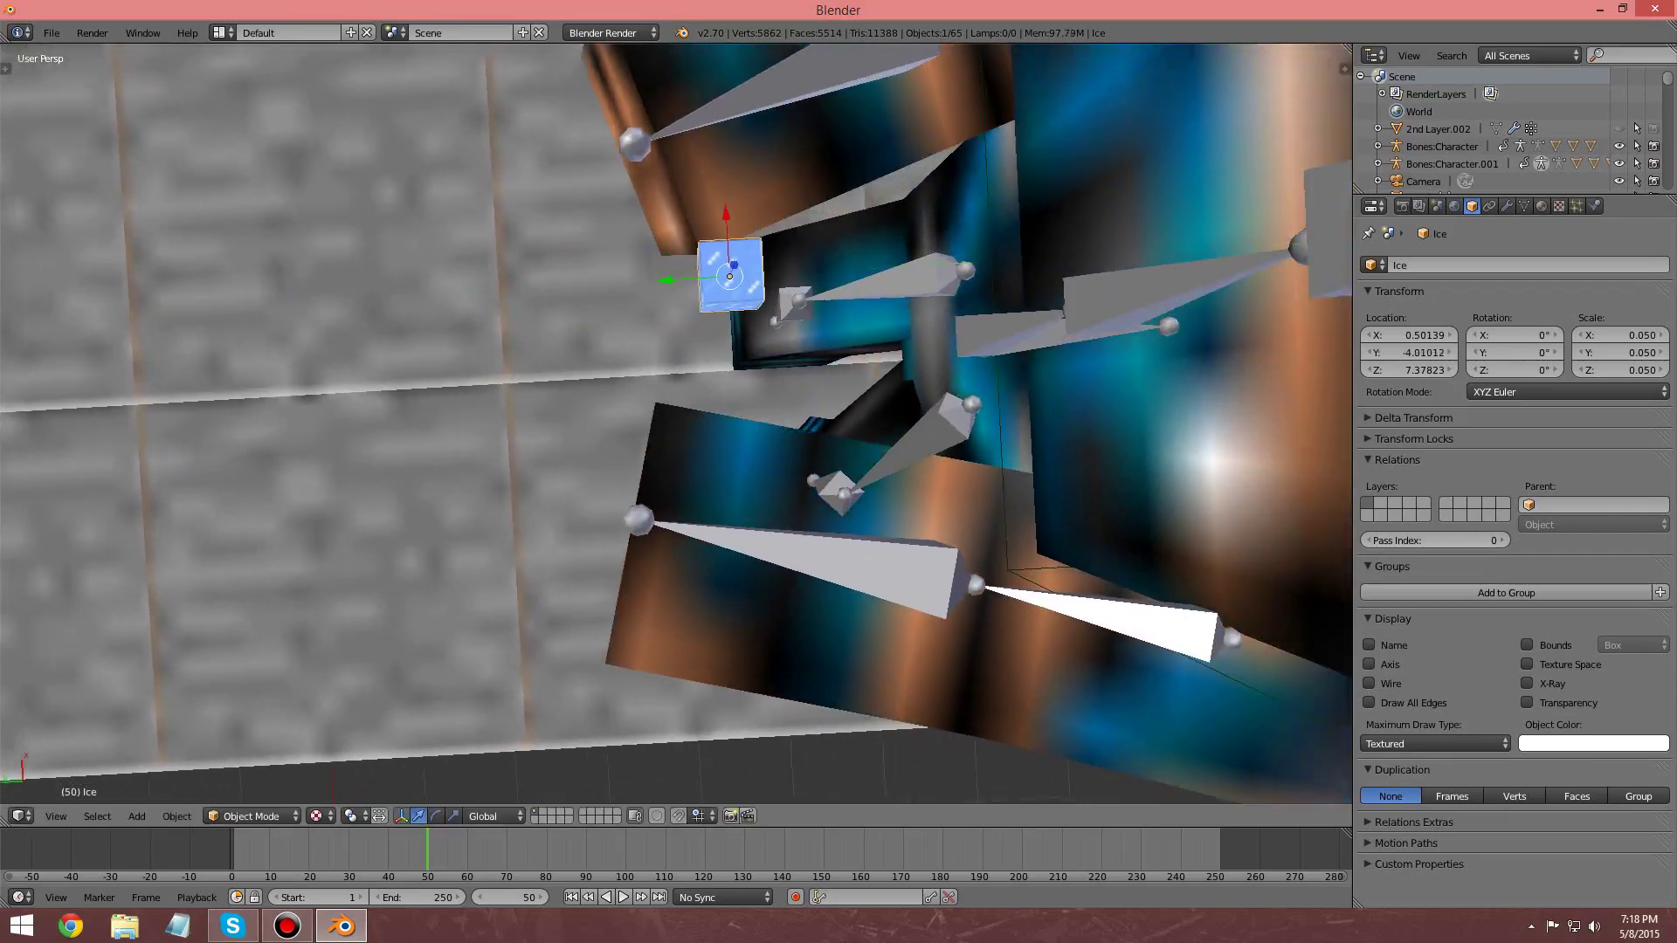
Step: Fine-tune the ice block's position between the hands, to about X 0.48 and Z 7.20
{"action": "mouse_move", "coordinate": [726, 213]}
{"action": "left_mouse_down"}
{"action": "mouse_move", "coordinate": [730, 282]}
{"action": "mouse_move", "coordinate": [727, 237]}
{"action": "left_mouse_up"}
{"action": "left_click_drag", "start_coordinate": [731, 299], "coordinate": [719, 310]}
{"action": "right_click", "coordinate": [726, 305]}
{"action": "middle_click_drag", "start_coordinate": [725, 305], "coordinate": [861, 166]}
{"action": "left_click_drag", "start_coordinate": [636, 97], "coordinate": [637, 122]}
{"action": "left_click_drag", "start_coordinate": [638, 227], "coordinate": [639, 248]}
{"action": "middle_click_drag", "start_coordinate": [640, 248], "coordinate": [758, 259]}
{"action": "key", "text": "g"}
{"action": "key", "text": "x"}
{"action": "key", "text": "Return"}
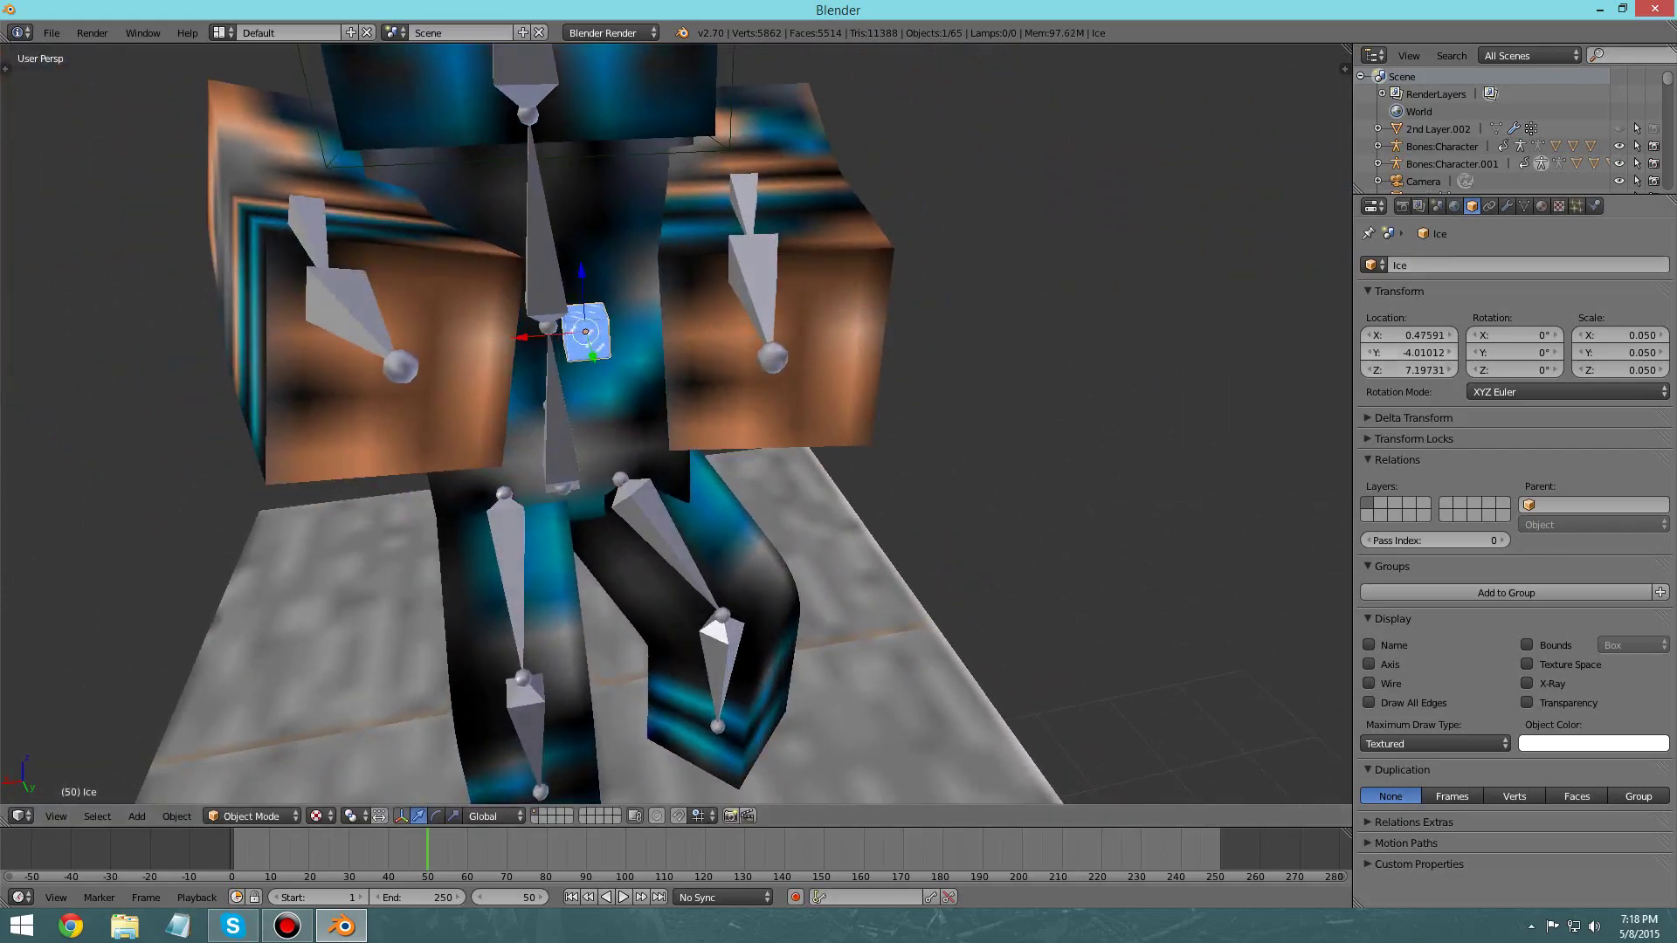
Step: Set the ice block's location to X 0.5 and Y -4, and adjust its height to Z 7.19
{"action": "type", "text": "0.5"}
{"action": "key", "text": "Return"}
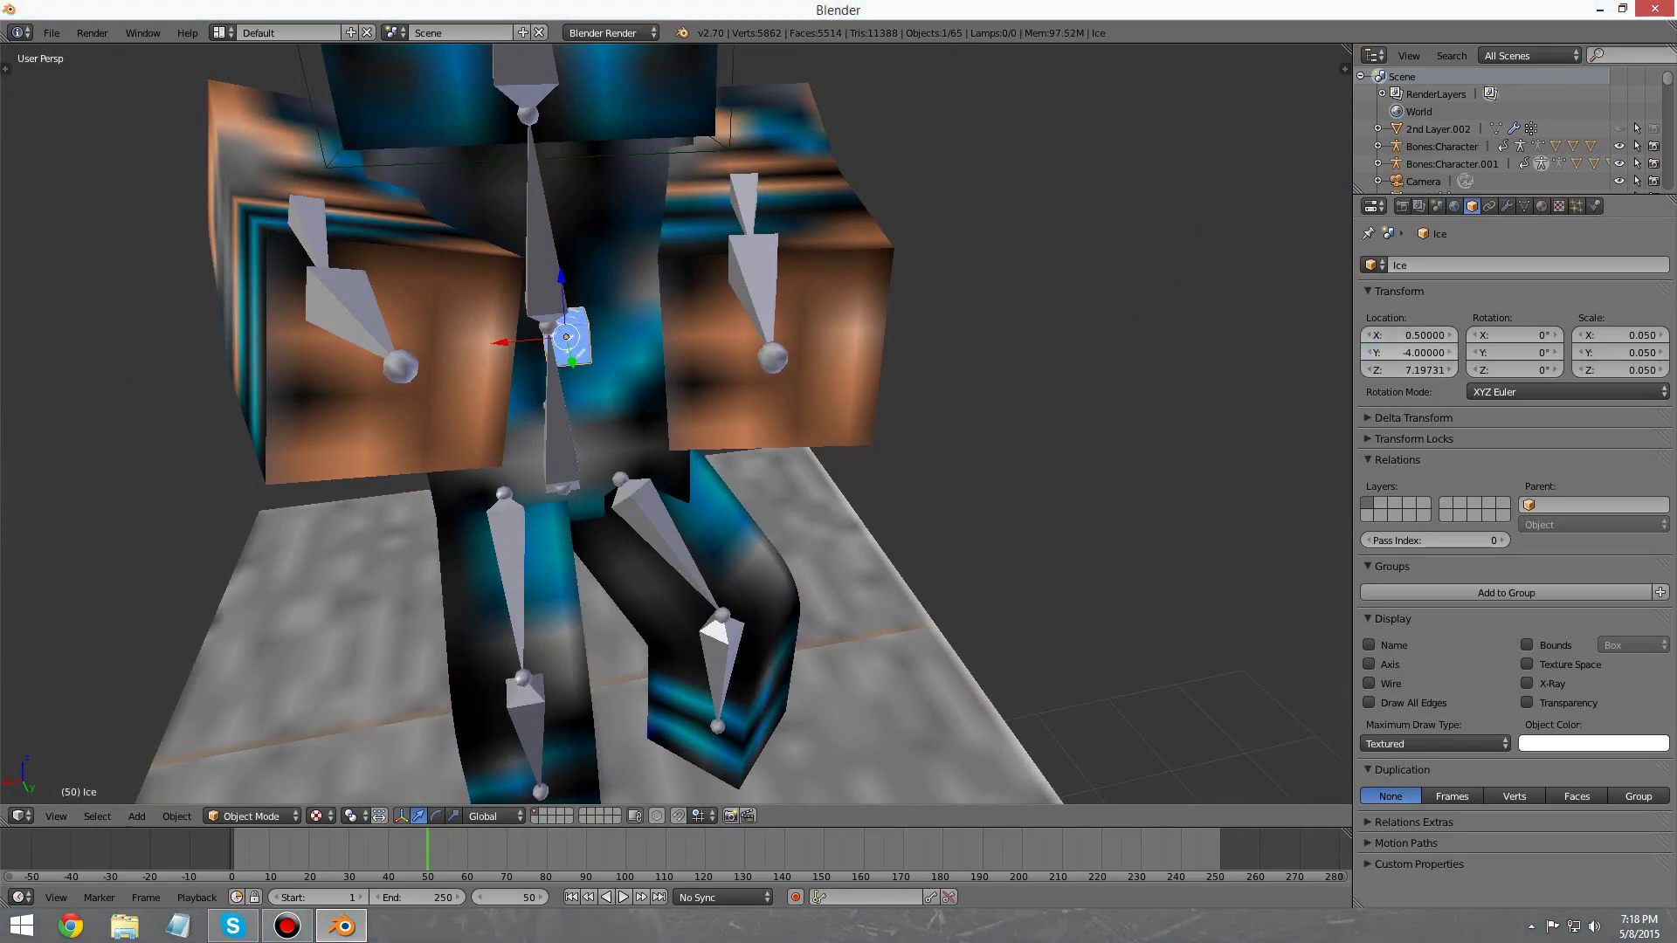
{"action": "type", "text": "7"}
{"action": "key", "text": "Return"}
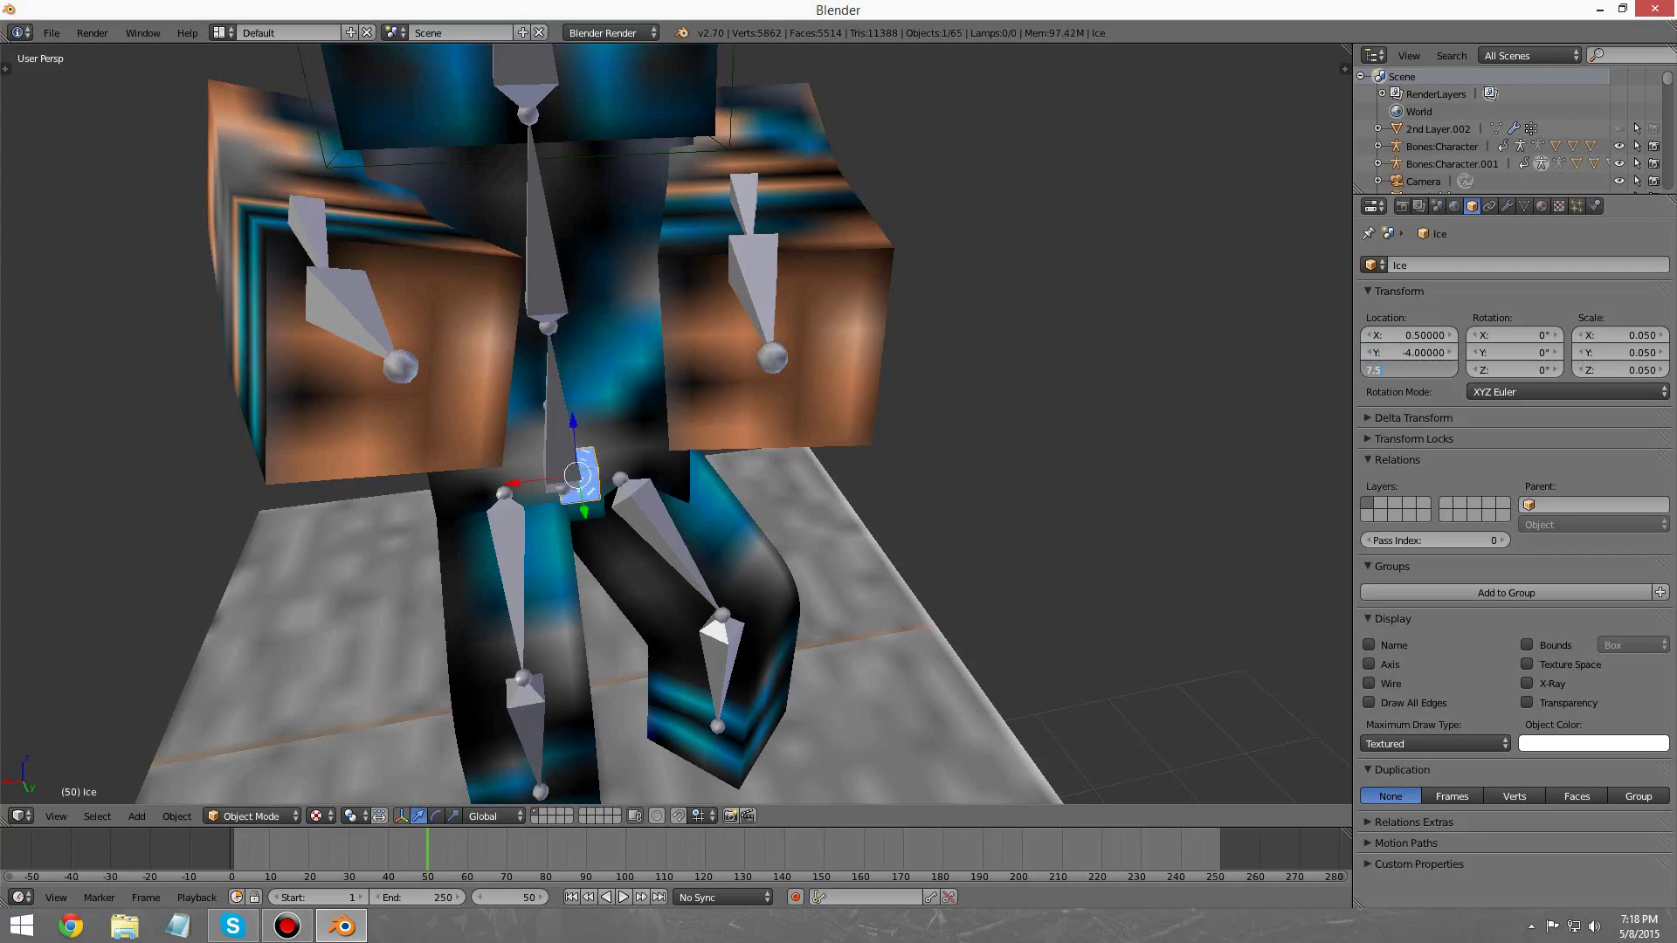
{"action": "key", "text": "Return"}
{"action": "scroll", "coordinate": [677, 425], "scroll_direction": "down", "scroll_amount": 1}
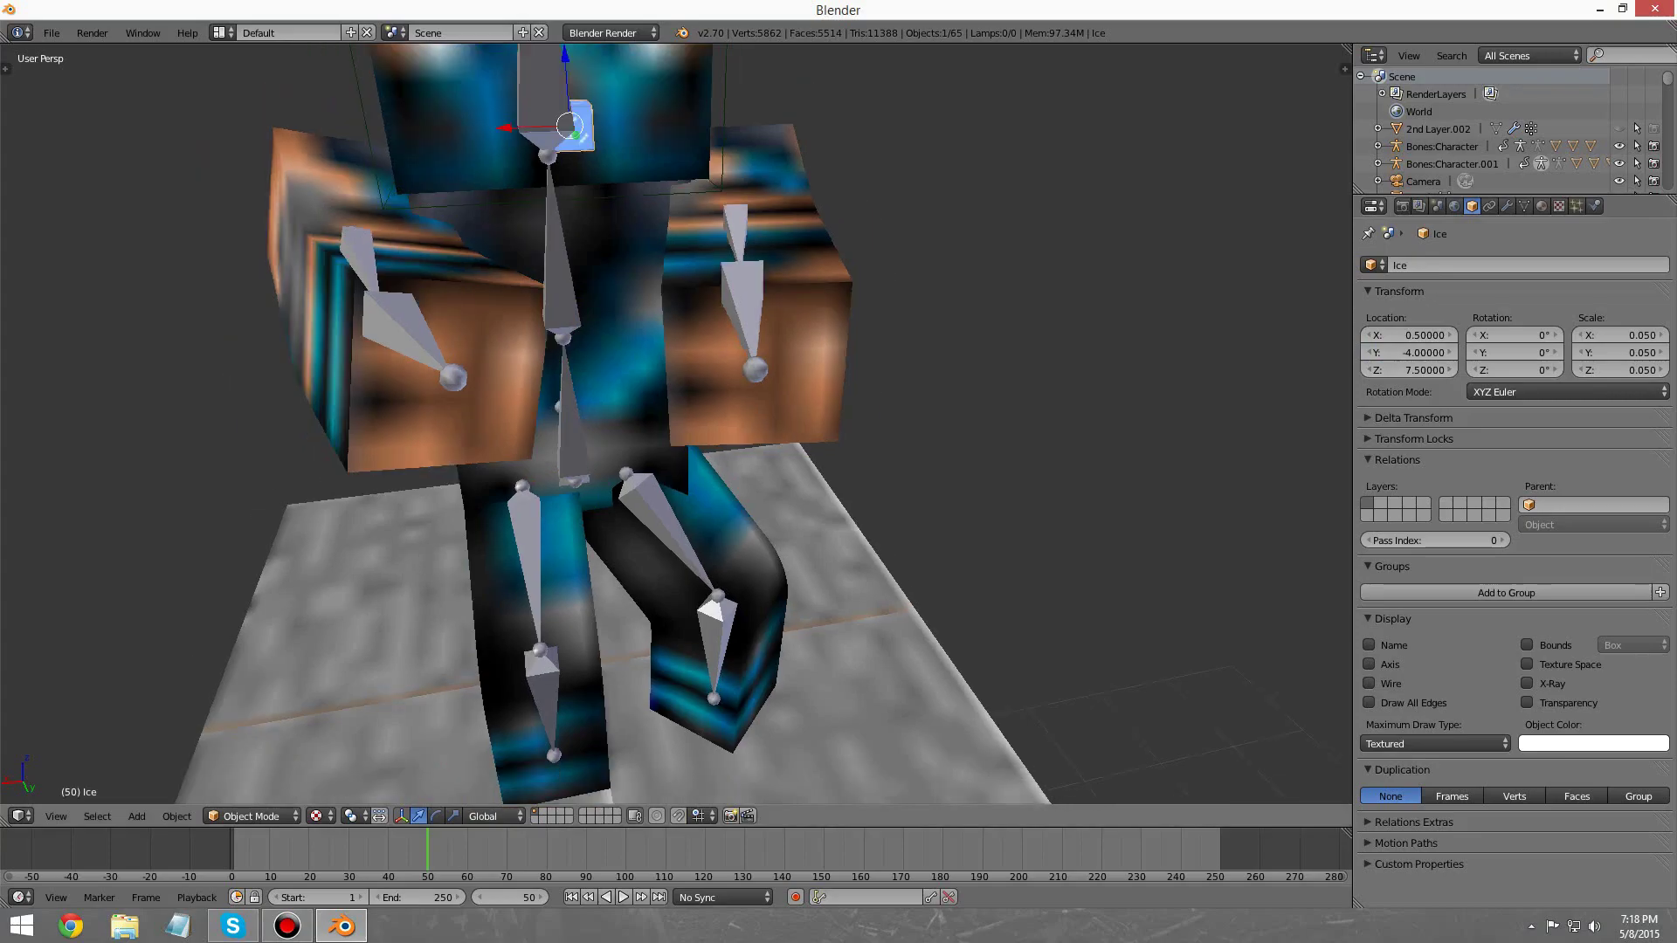
{"action": "key", "text": "g"}
{"action": "key", "text": "z"}
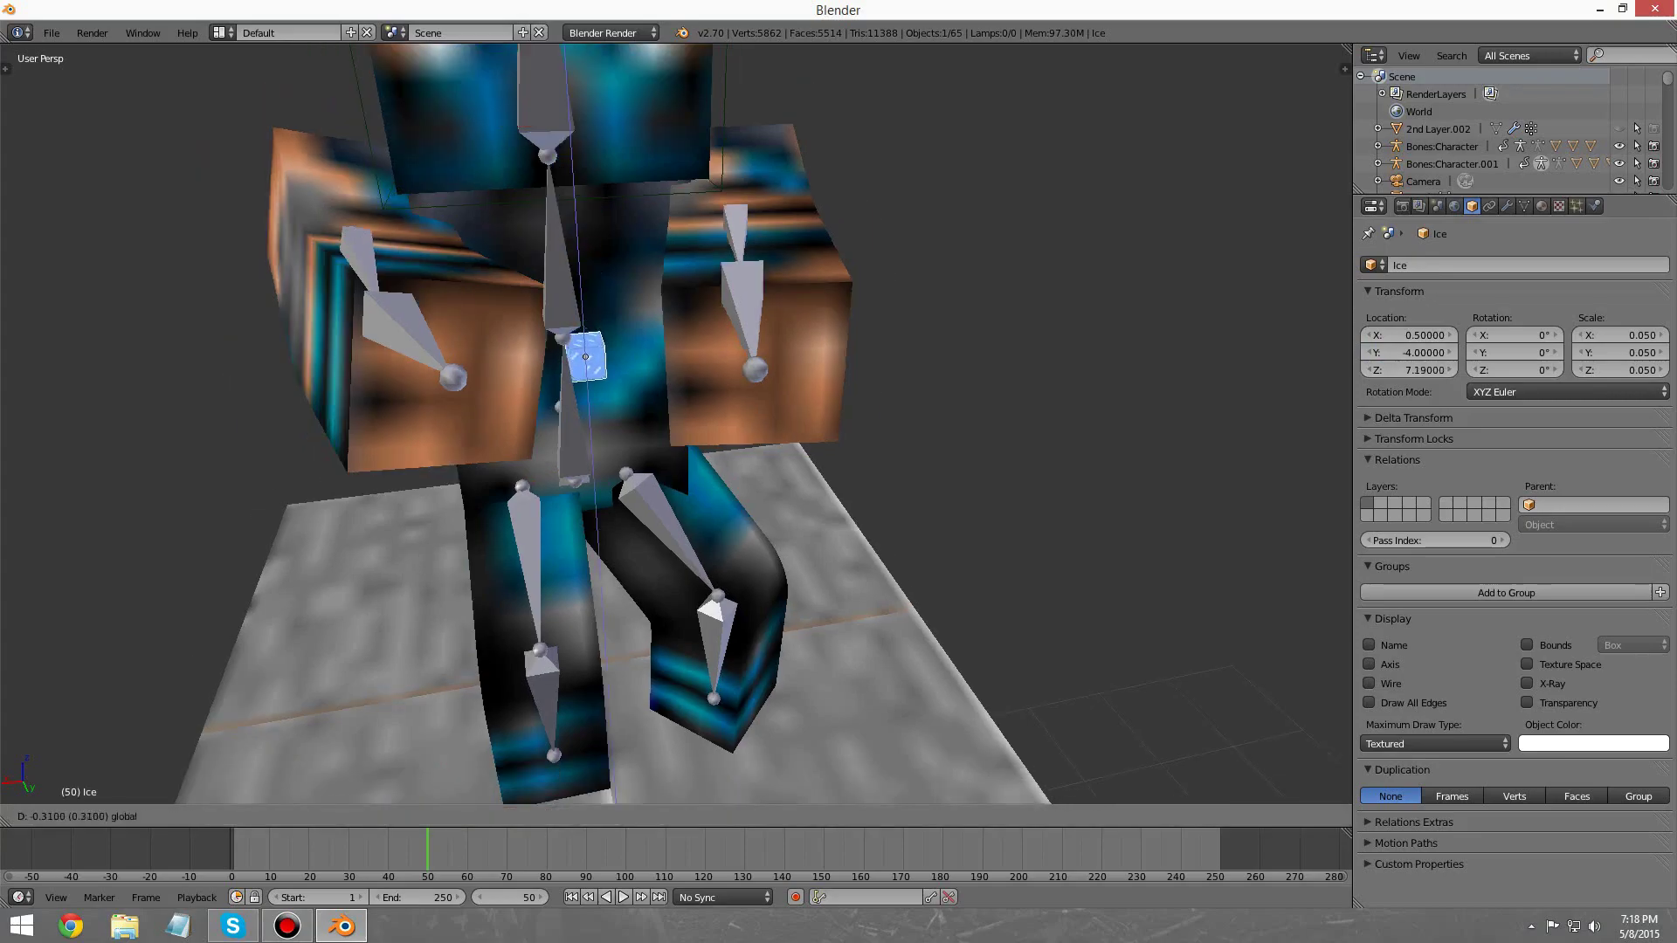
{"action": "key", "text": "Return"}
Step: Insert a LocRotScale keyframe for the ice block at frame 50
{"action": "middle_click_drag", "start_coordinate": [664, 419], "coordinate": [559, 415]}
{"action": "key", "text": "i"}
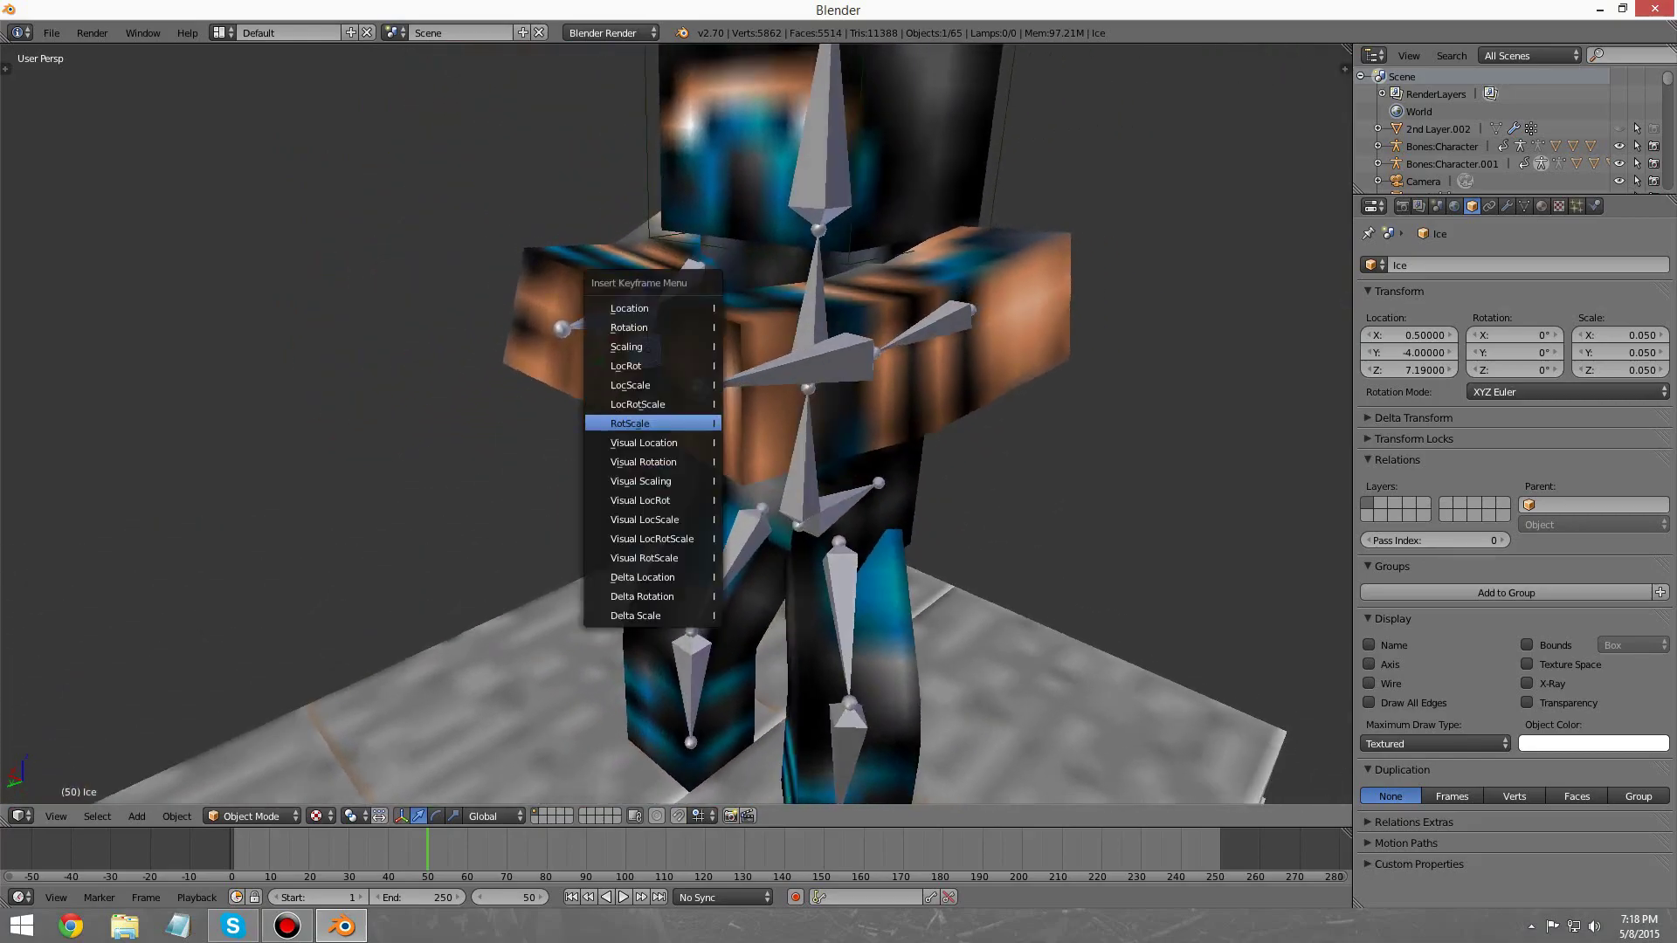
{"action": "left_click", "coordinate": [655, 389]}
Step: At frame 70, move the ice block along the Y axis away from the character, to about Y -2.64
{"action": "scroll", "coordinate": [655, 389], "scroll_direction": "down", "scroll_amount": 3}
{"action": "middle_click_drag", "start_coordinate": [655, 389], "coordinate": [587, 375]}
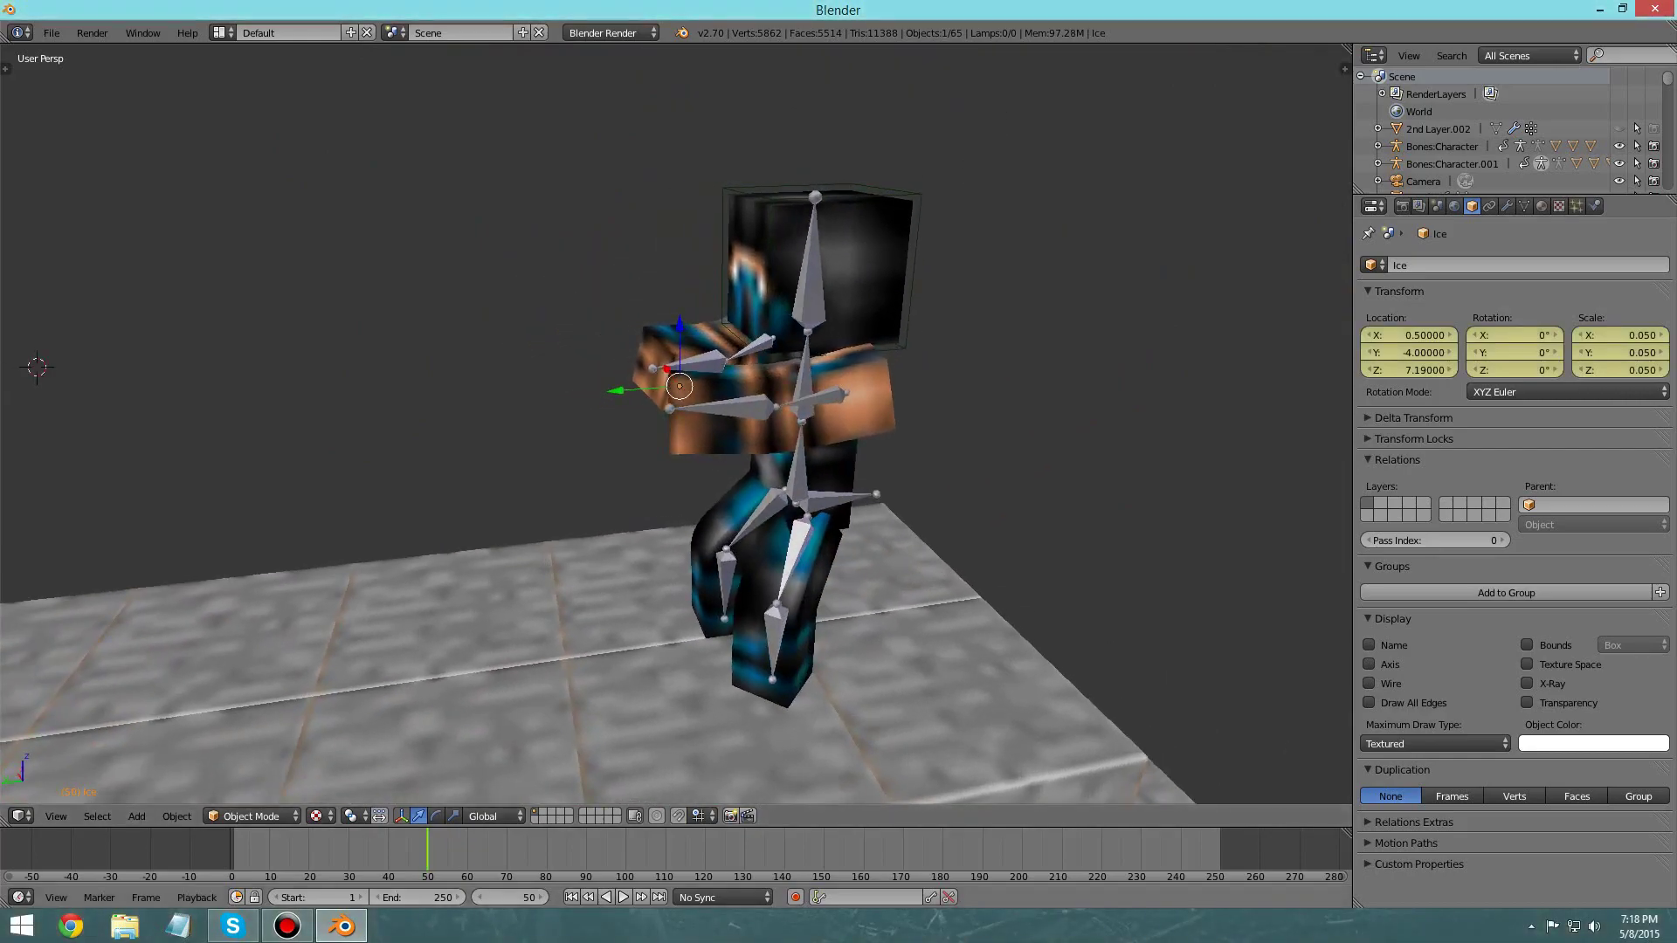
{"action": "left_click_drag", "start_coordinate": [429, 850], "coordinate": [480, 850]}
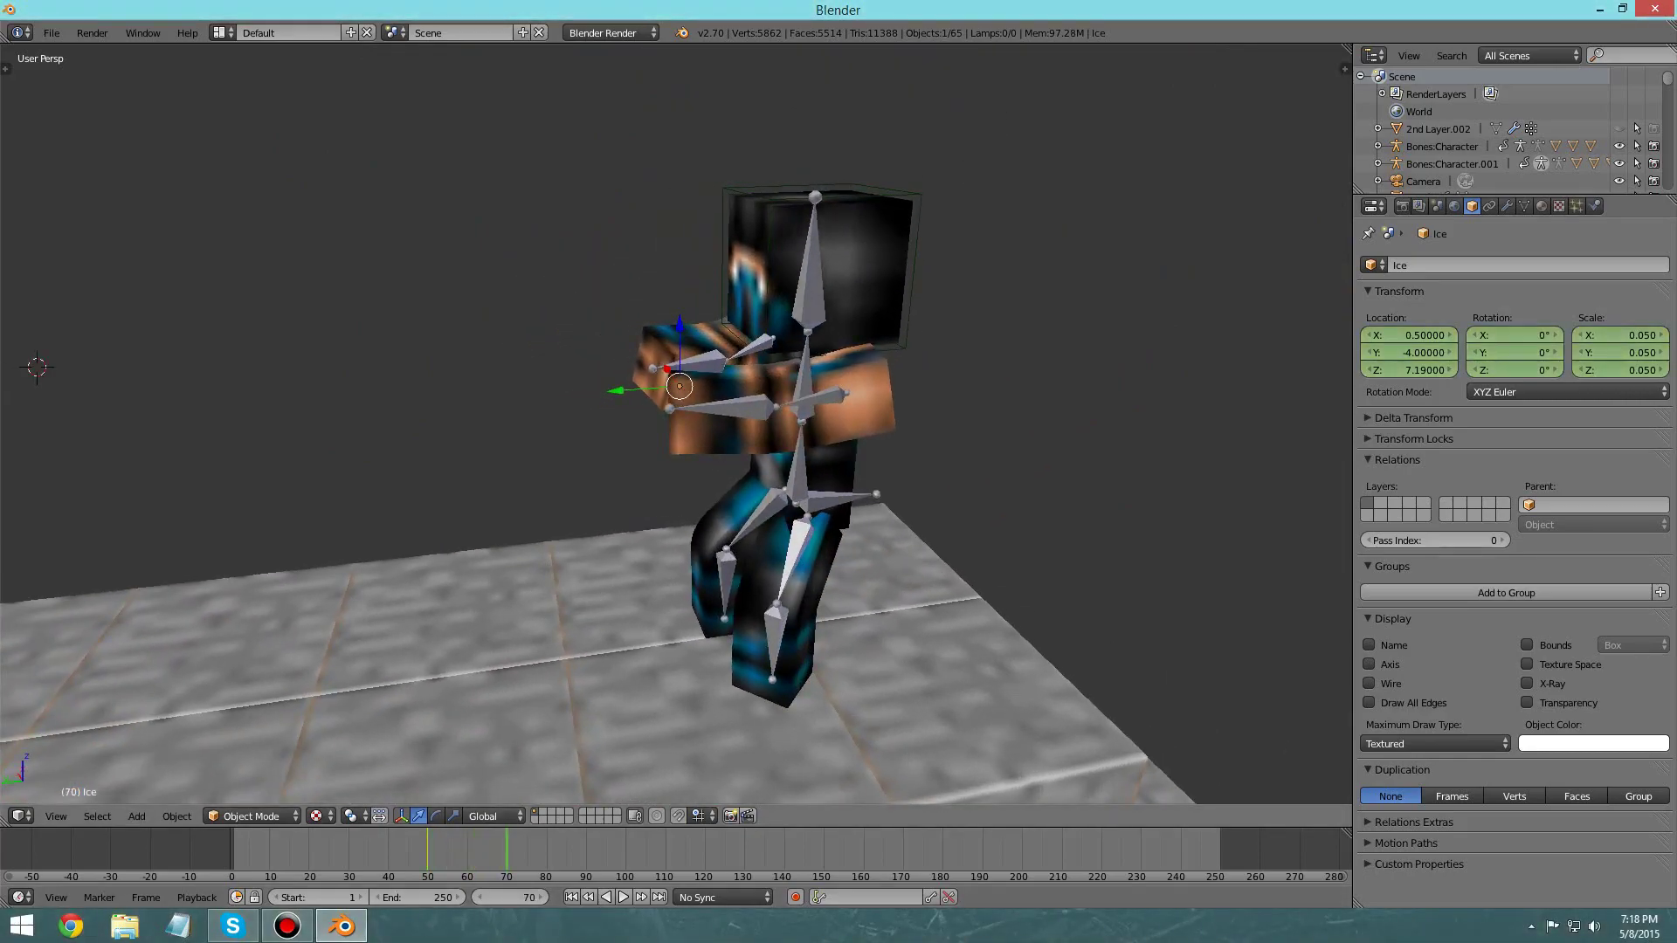
{"action": "left_click_drag", "start_coordinate": [617, 391], "coordinate": [229, 420]}
{"action": "key", "text": "s"}
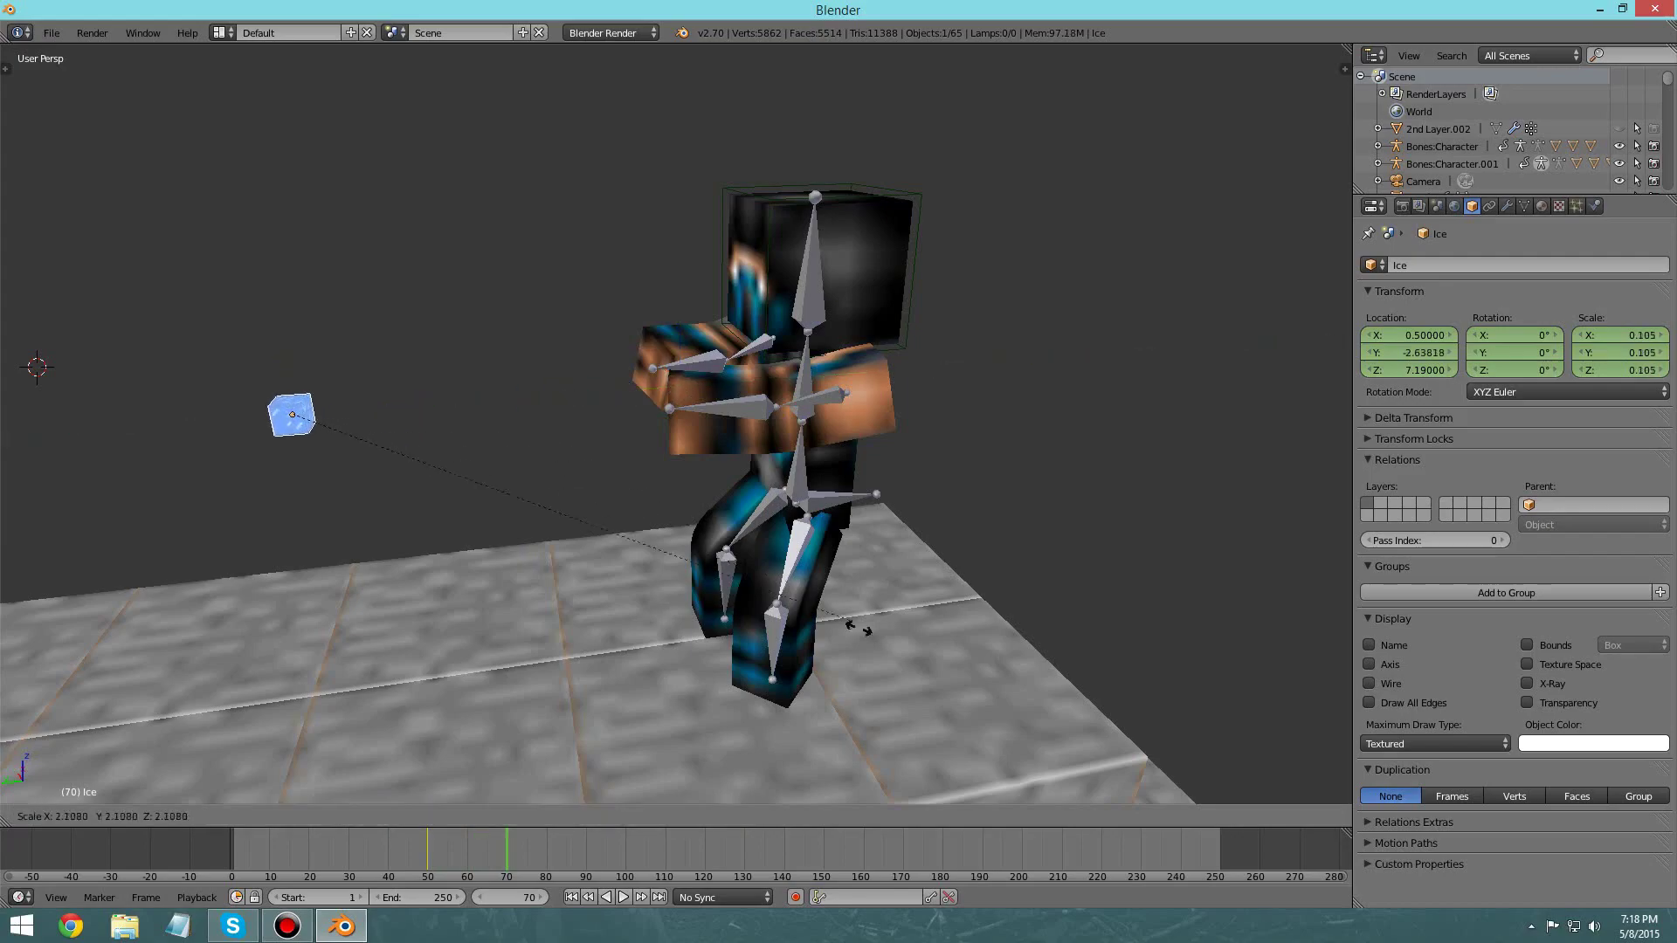
{"action": "key", "text": "Escape"}
Step: Set the ice block's scale to 1 on all three axes at frame 70
{"action": "type", "text": "1"}
{"action": "key", "text": "Return"}
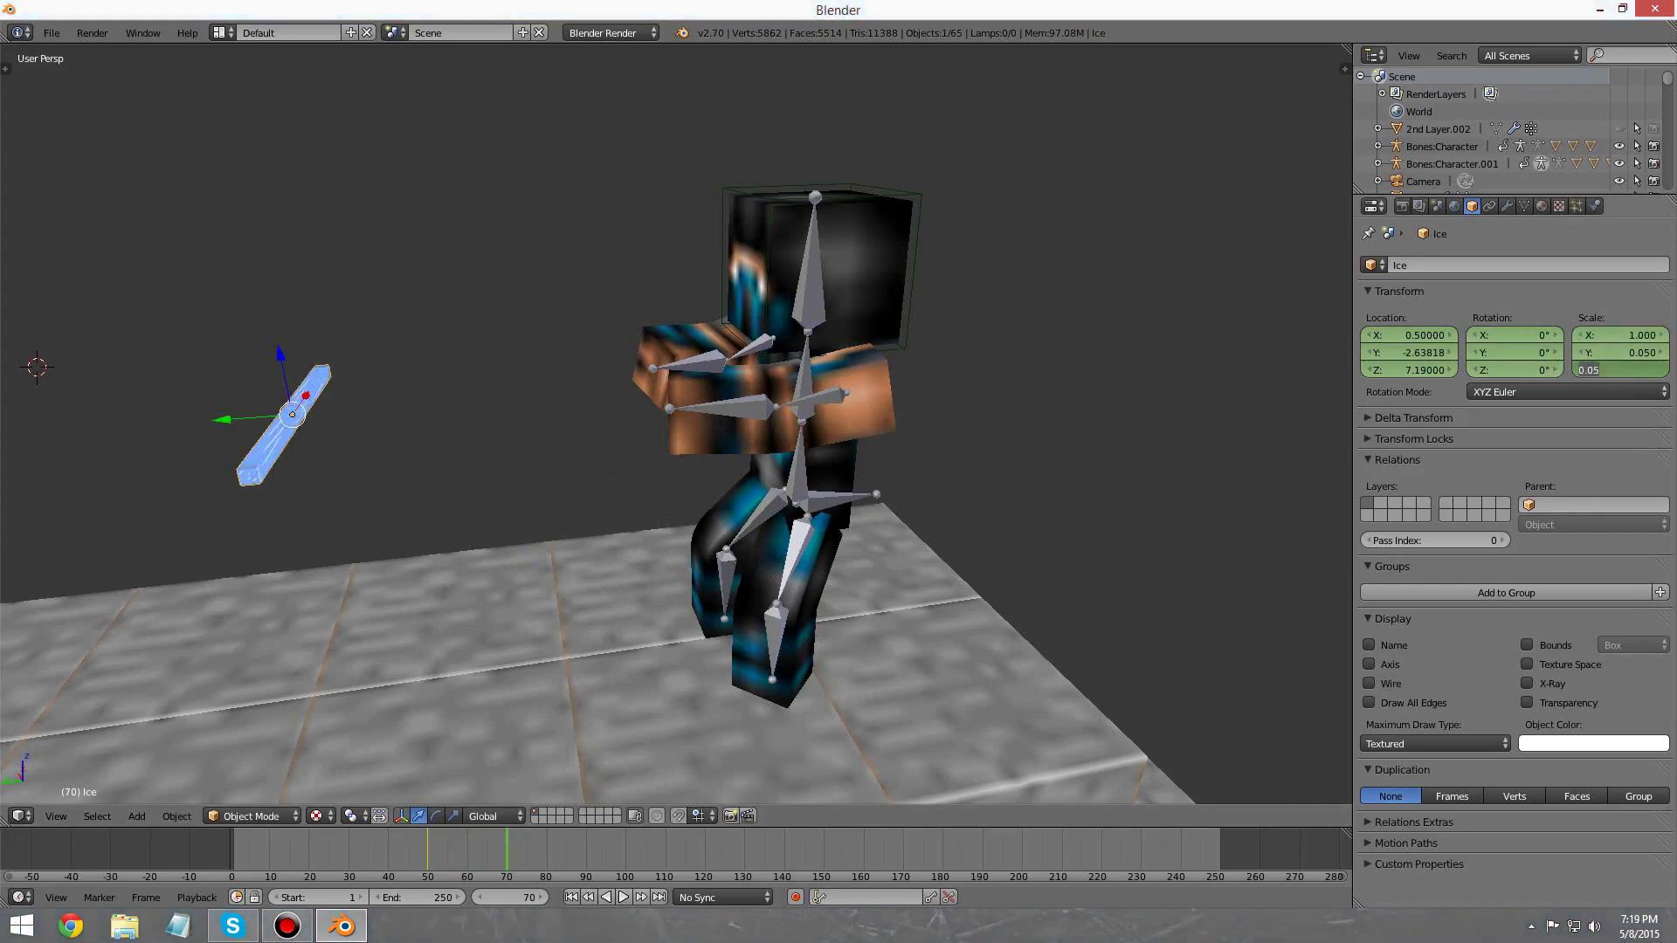
{"action": "type", "text": "1"}
{"action": "key", "text": "Return"}
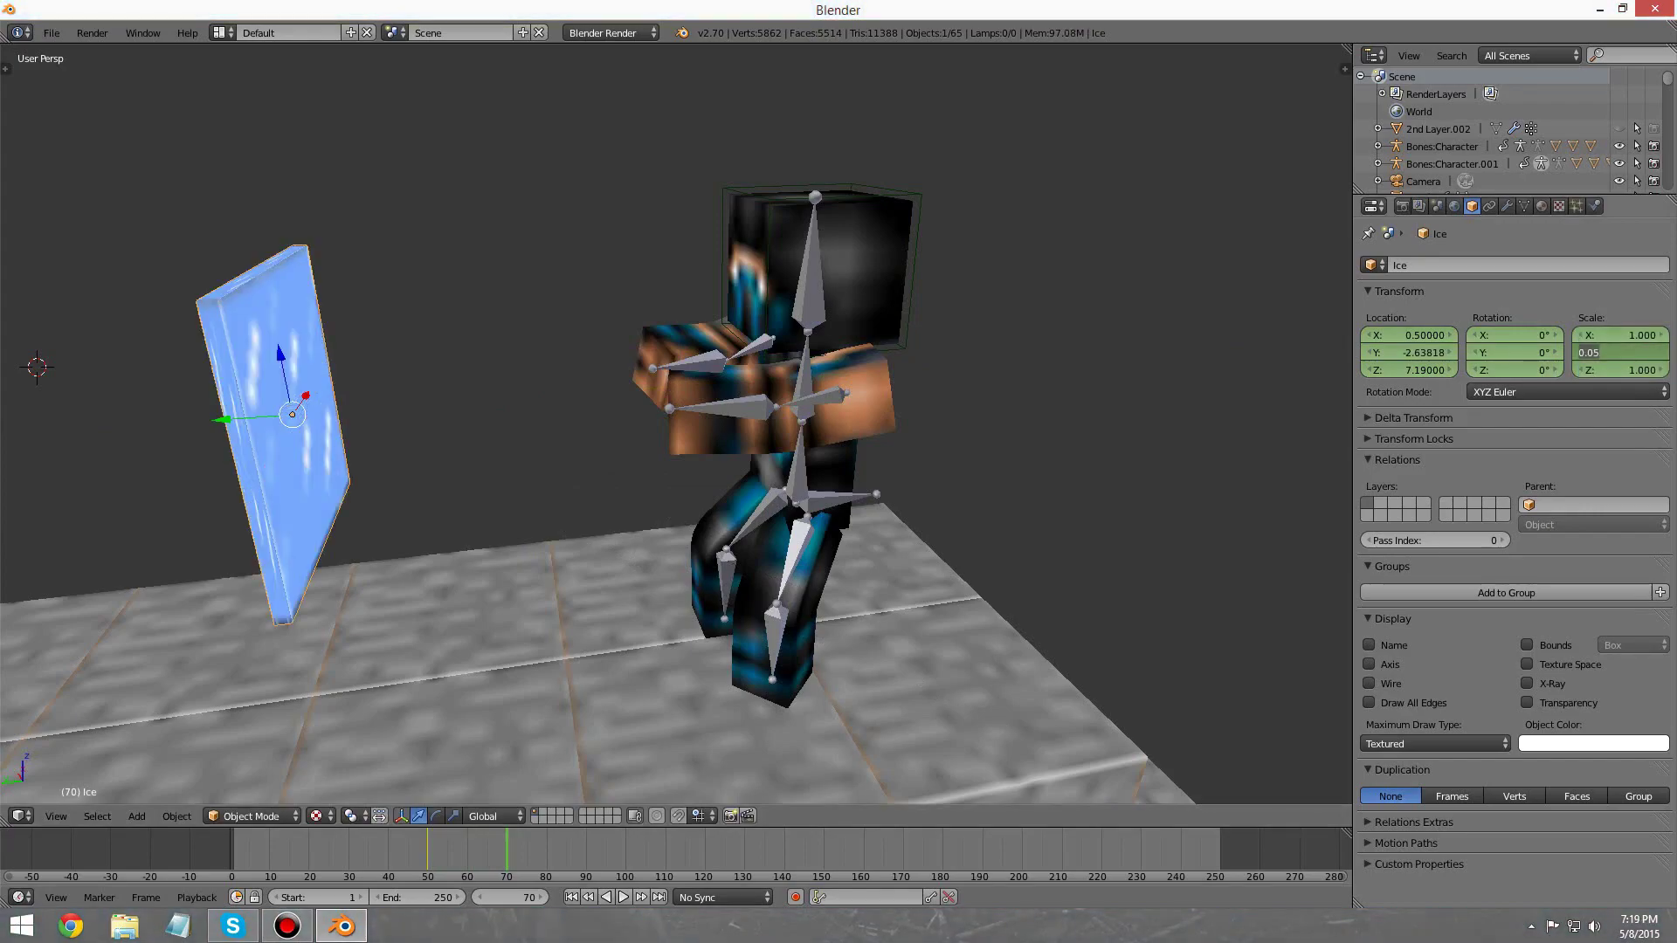
{"action": "type", "text": "1"}
{"action": "key", "text": "Return"}
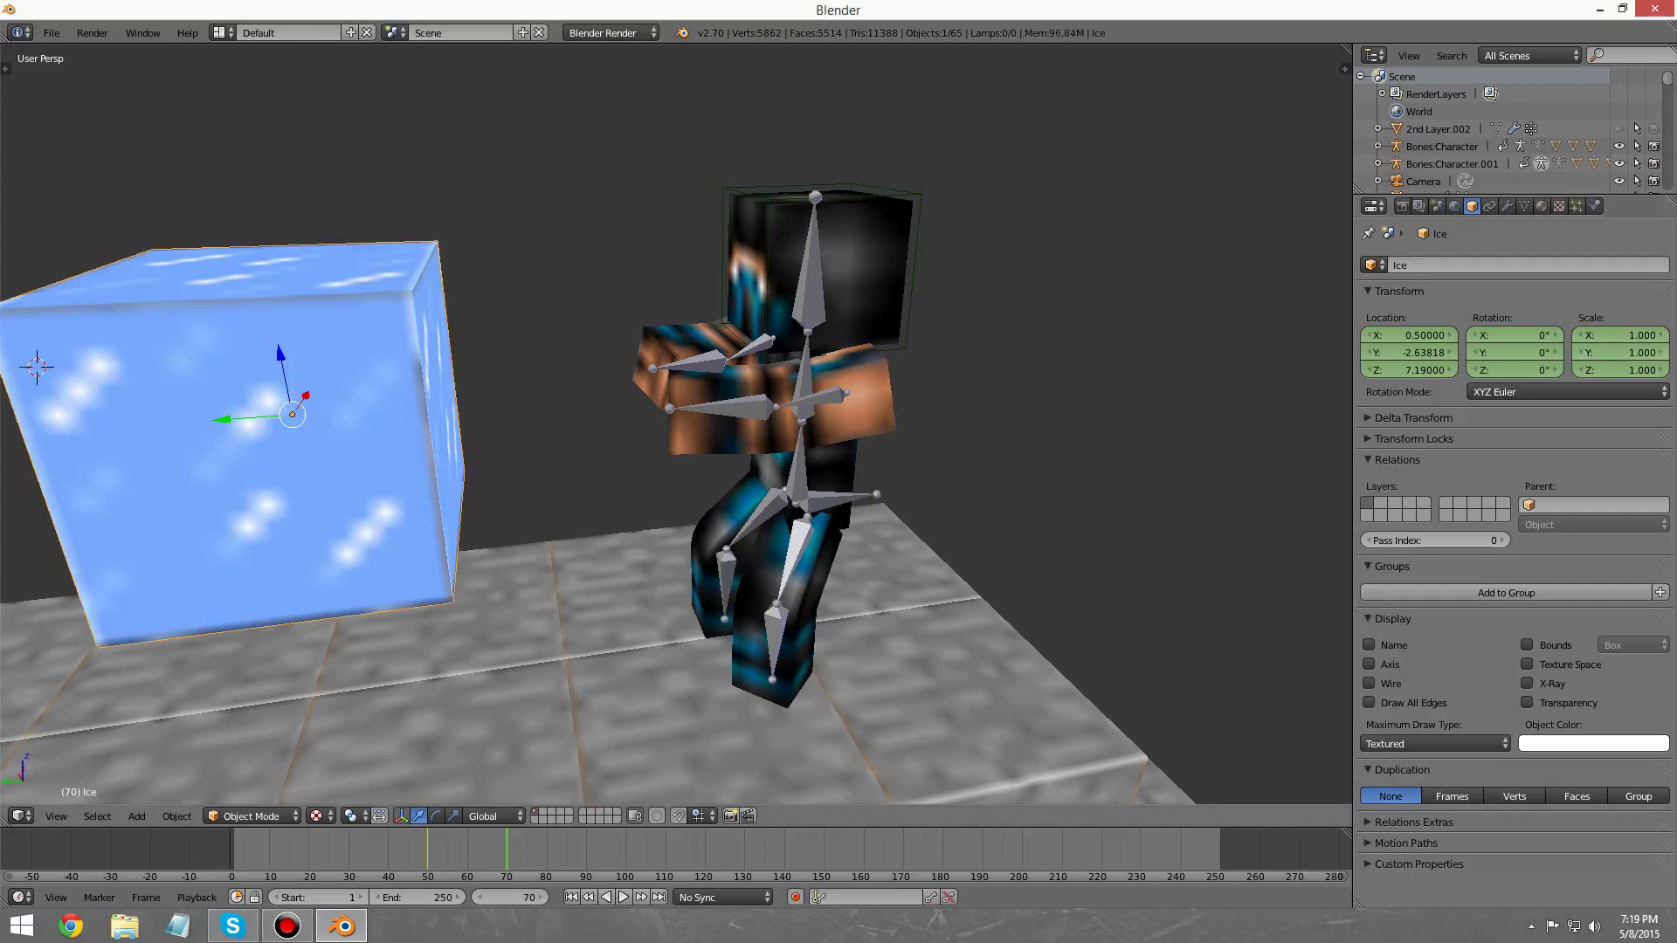
Step: Set the ice block's X, Y and Z scale to 0.5 at frame 70
{"action": "scroll", "coordinate": [676, 419], "scroll_direction": "down", "scroll_amount": 3}
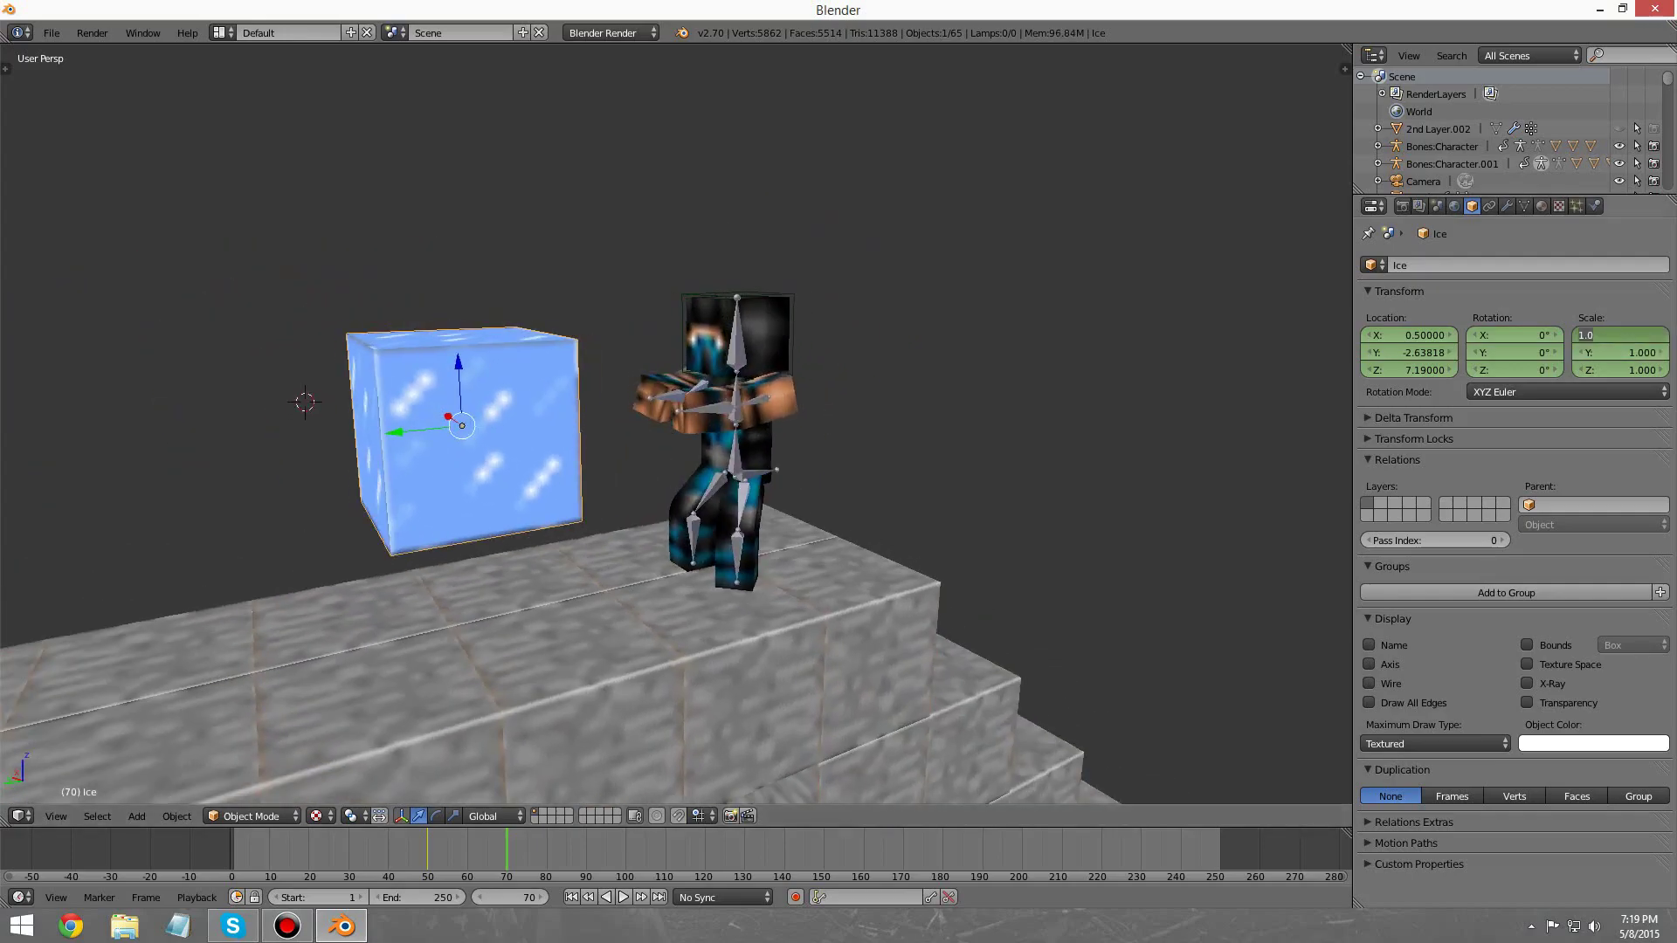
{"action": "type", "text": "0.5"}
{"action": "key", "text": "Return"}
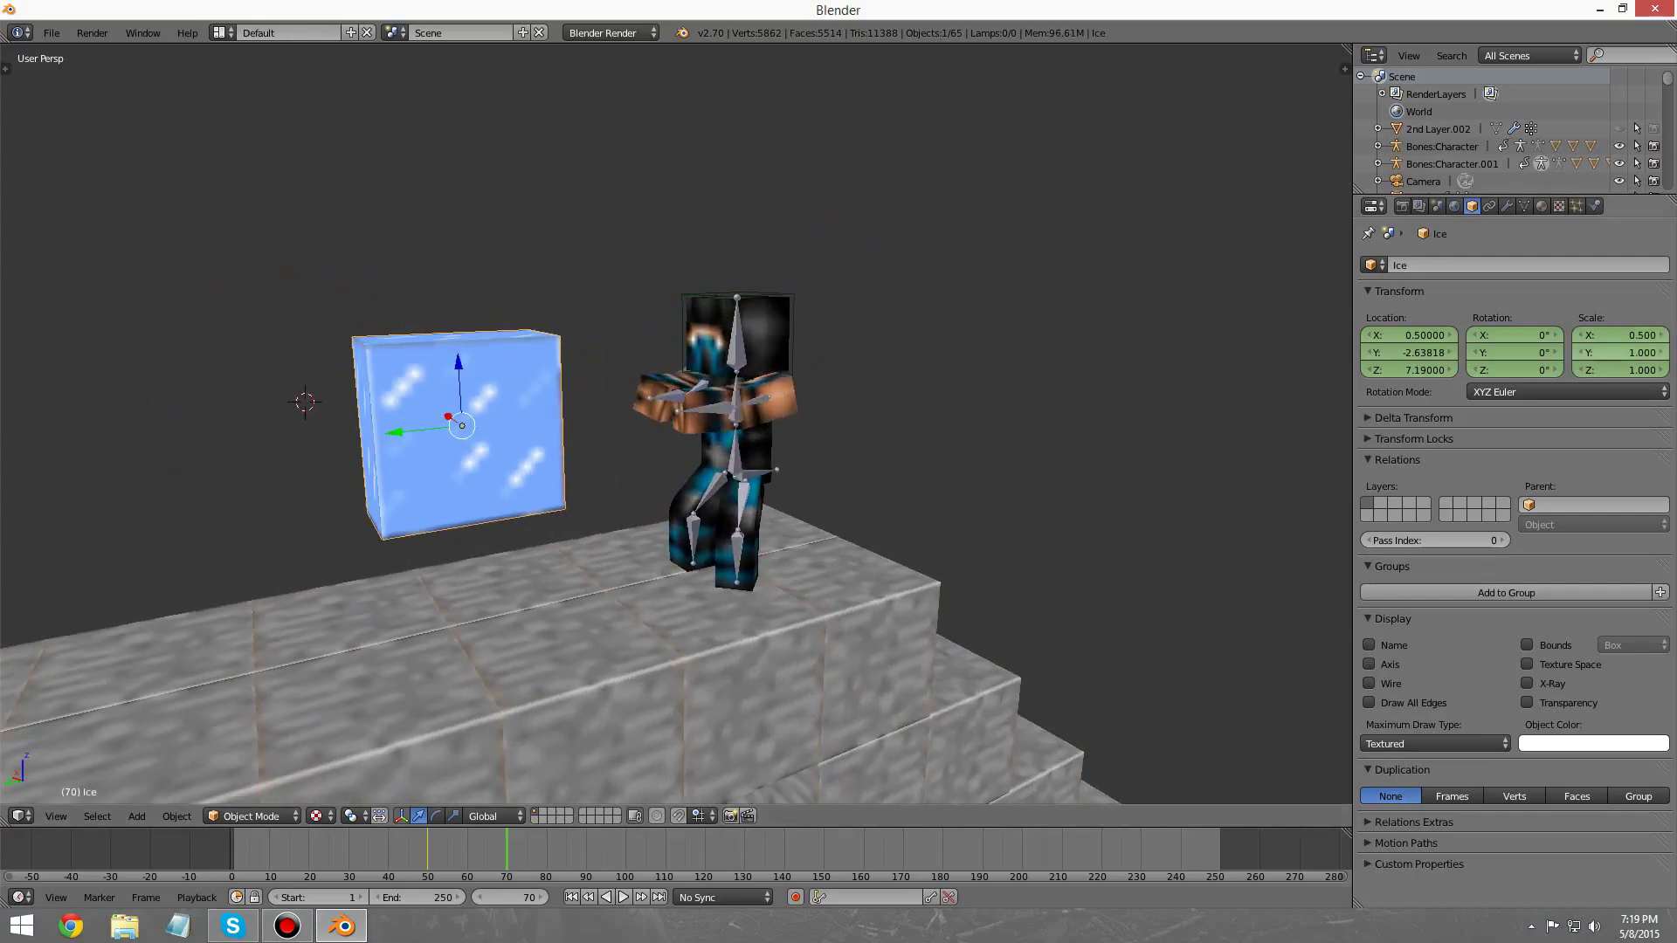
{"action": "left_click", "coordinate": [1621, 353]}
{"action": "type", "text": "0.5"}
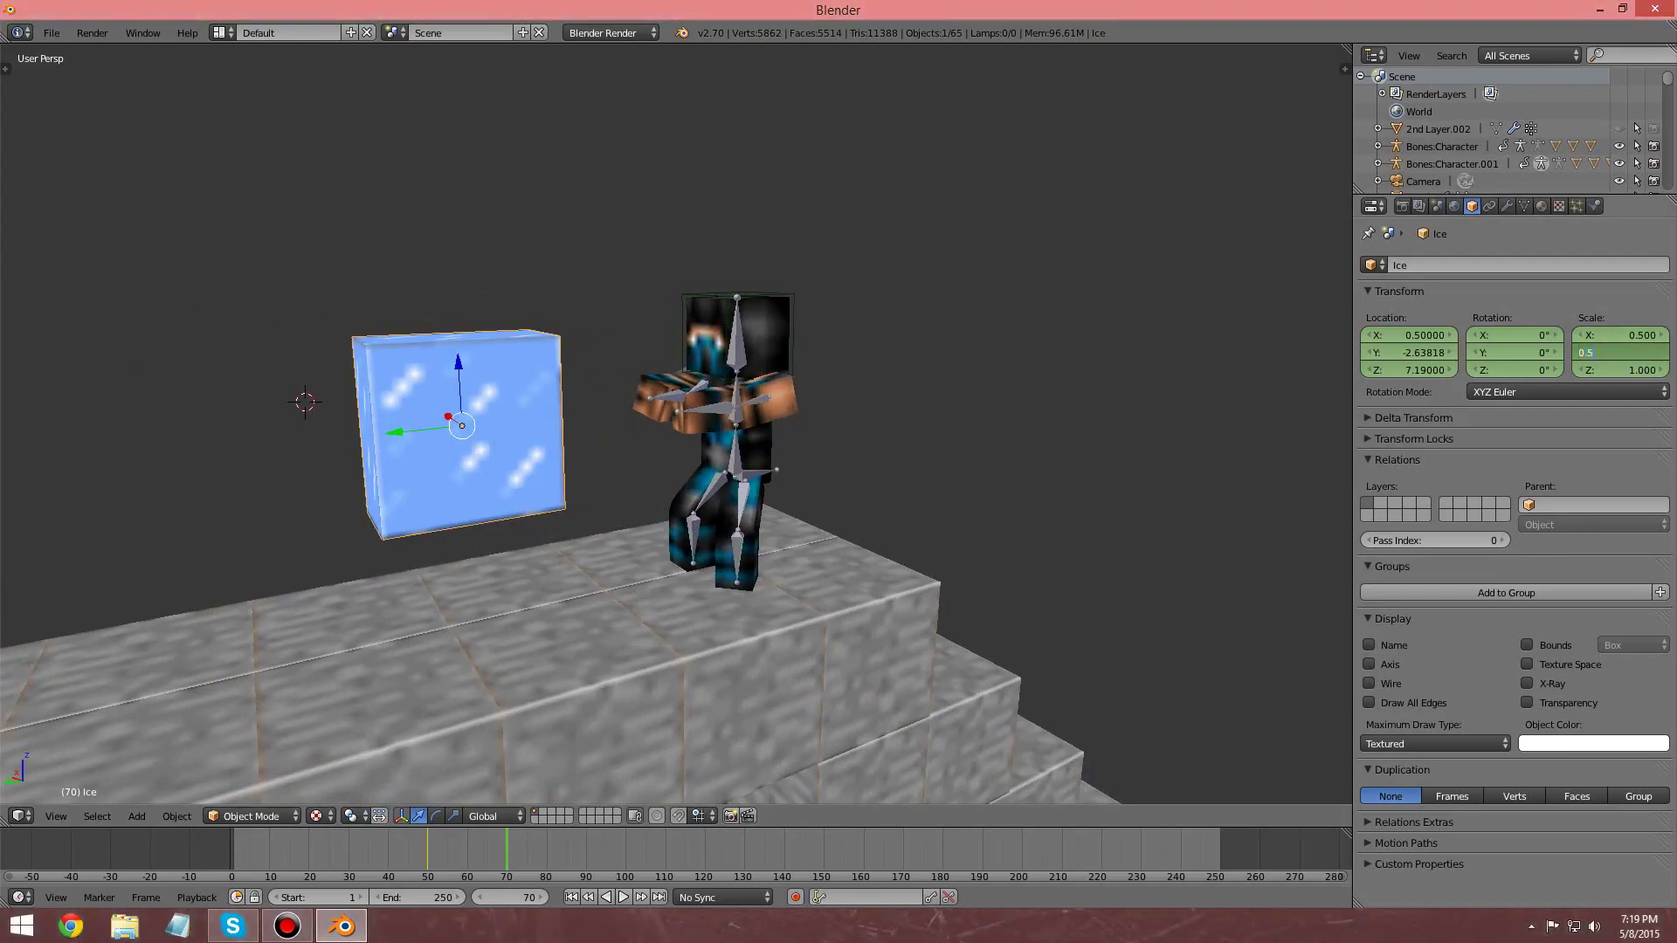
{"action": "type", "text": ".5"}
{"action": "key", "text": "Tab"}
{"action": "type", "text": "0.5"}
{"action": "key", "text": "Return"}
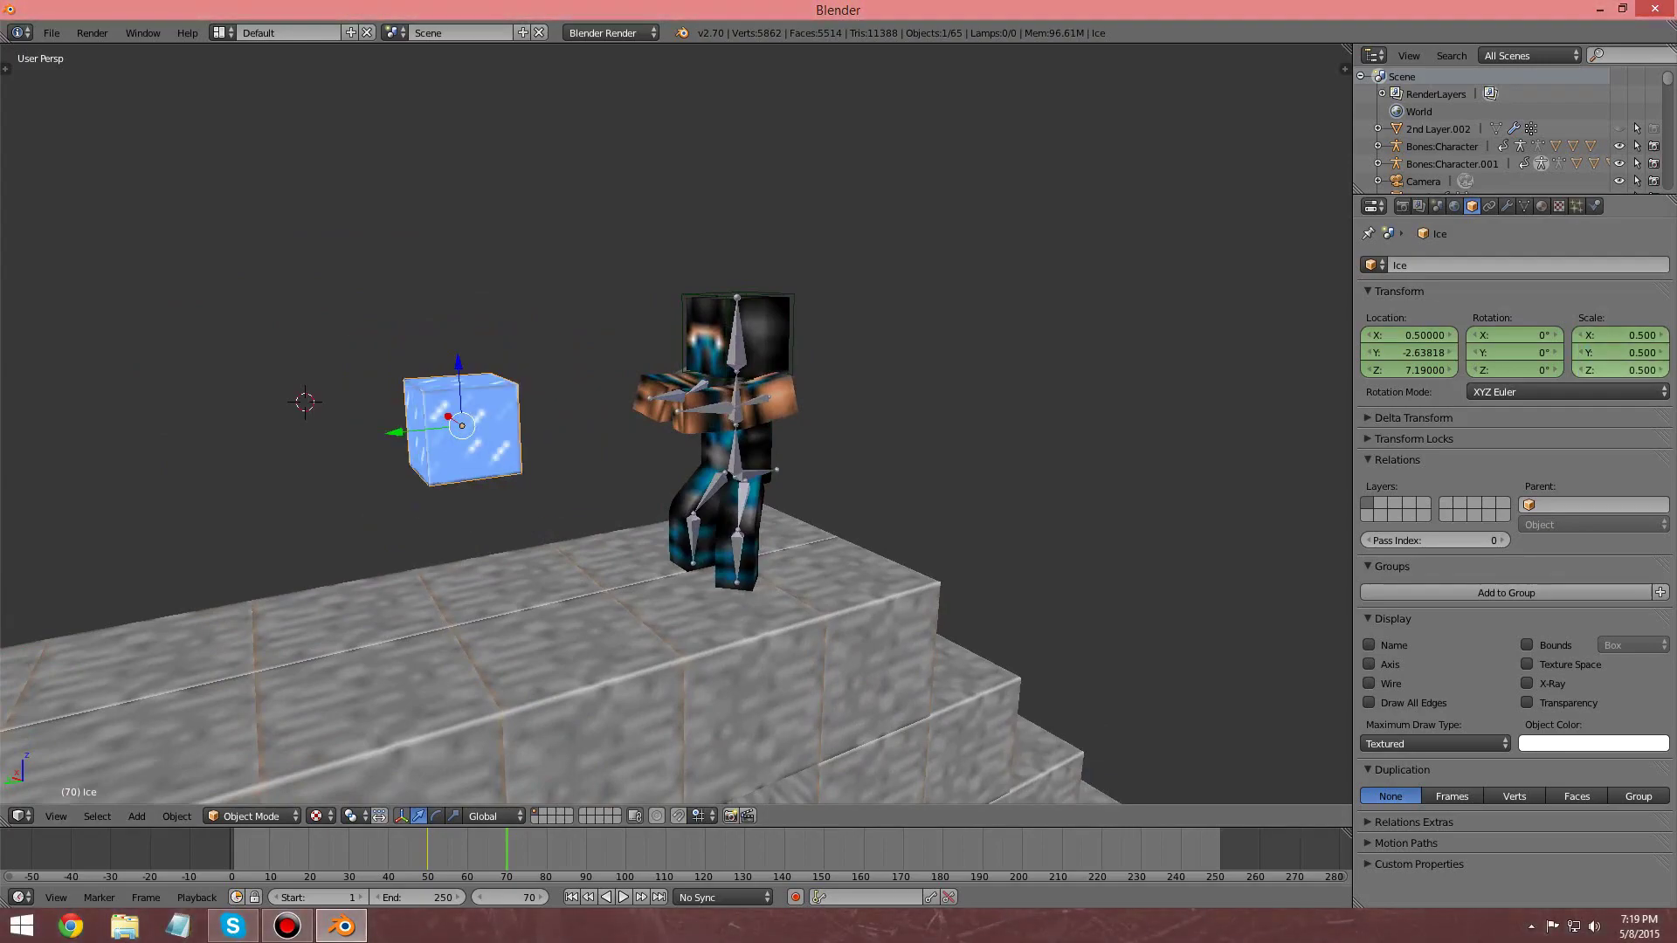
Step: Insert a LocRotScale keyframe for the ice block at frame 70
{"action": "middle_click_drag", "start_coordinate": [874, 454], "coordinate": [1039, 454]}
{"action": "middle_click_drag", "start_coordinate": [673, 476], "coordinate": [454, 482]}
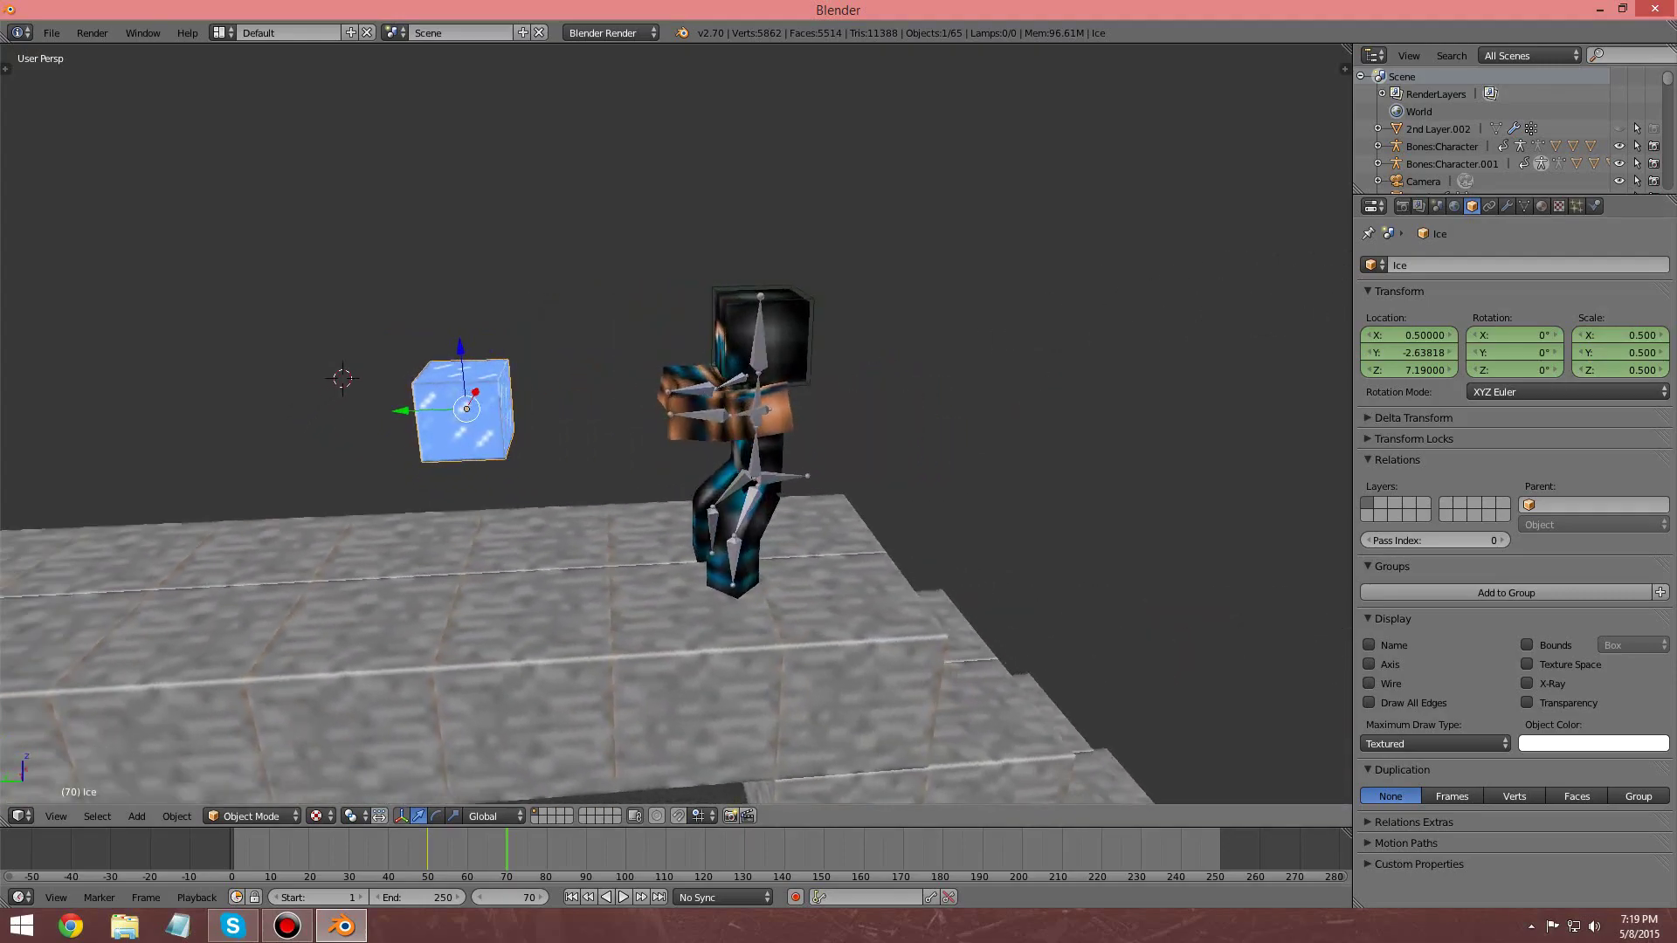
{"action": "key", "text": "i"}
{"action": "left_click", "coordinate": [445, 442]}
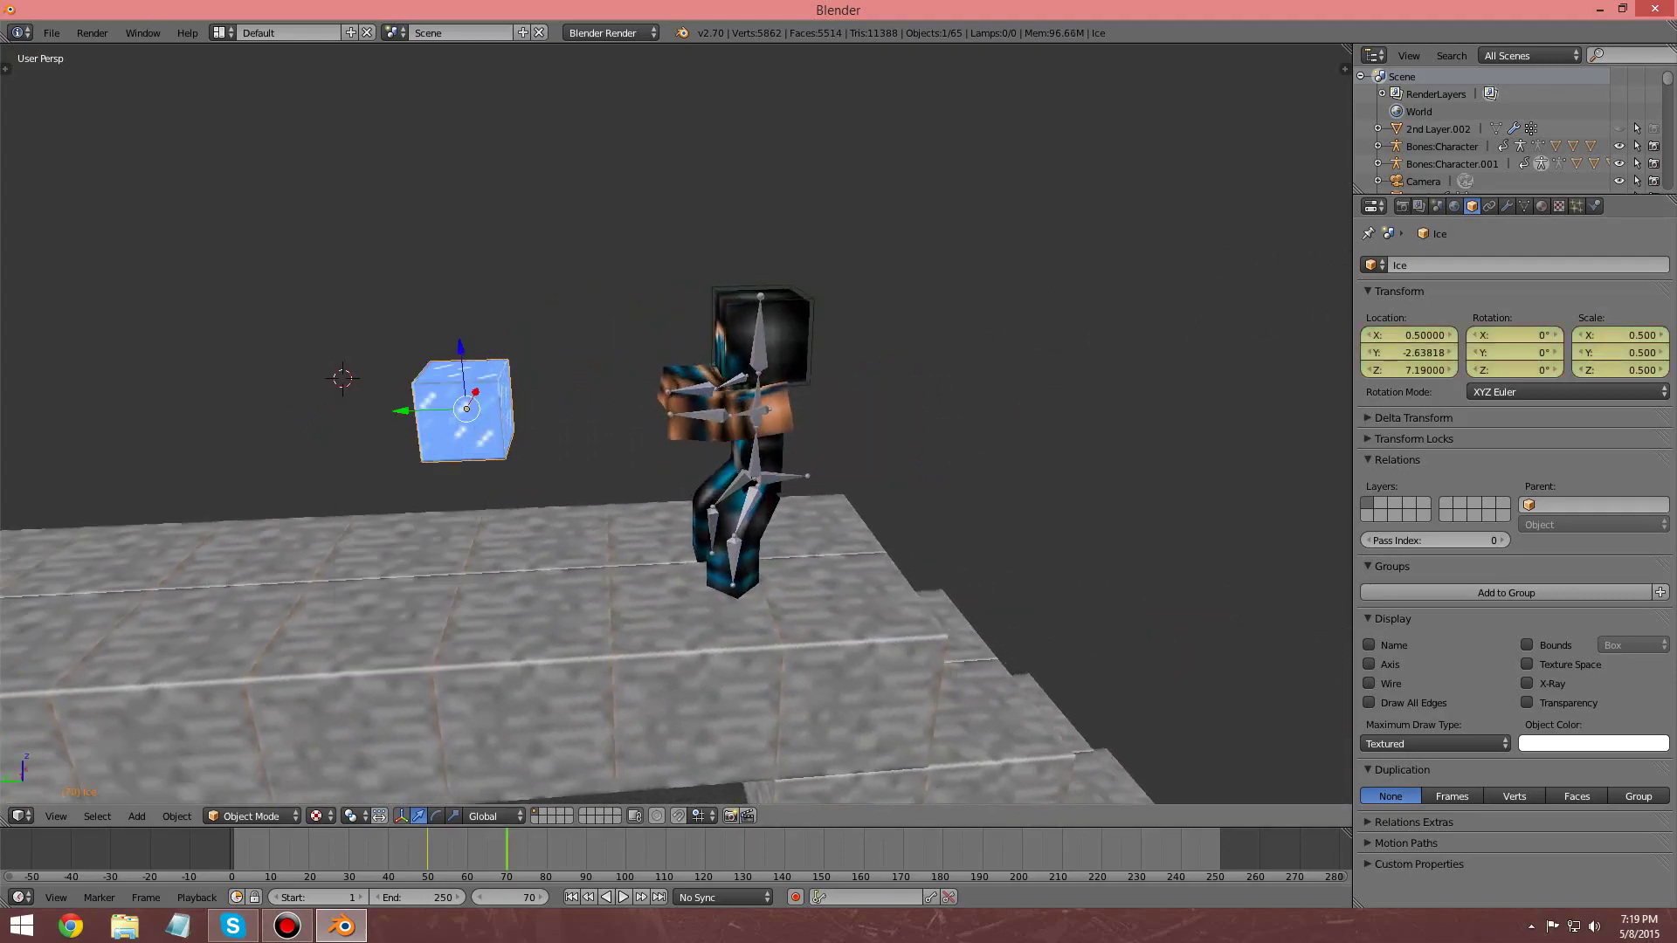
Step: Play the animation twice from frame 1 to review the ice block's growth and forward motion
{"action": "left_click", "coordinate": [572, 897]}
{"action": "middle_click_drag", "start_coordinate": [559, 542], "coordinate": [659, 549]}
{"action": "middle_click_drag", "start_coordinate": [401, 485], "coordinate": [350, 487]}
{"action": "key", "text": "alt+a"}
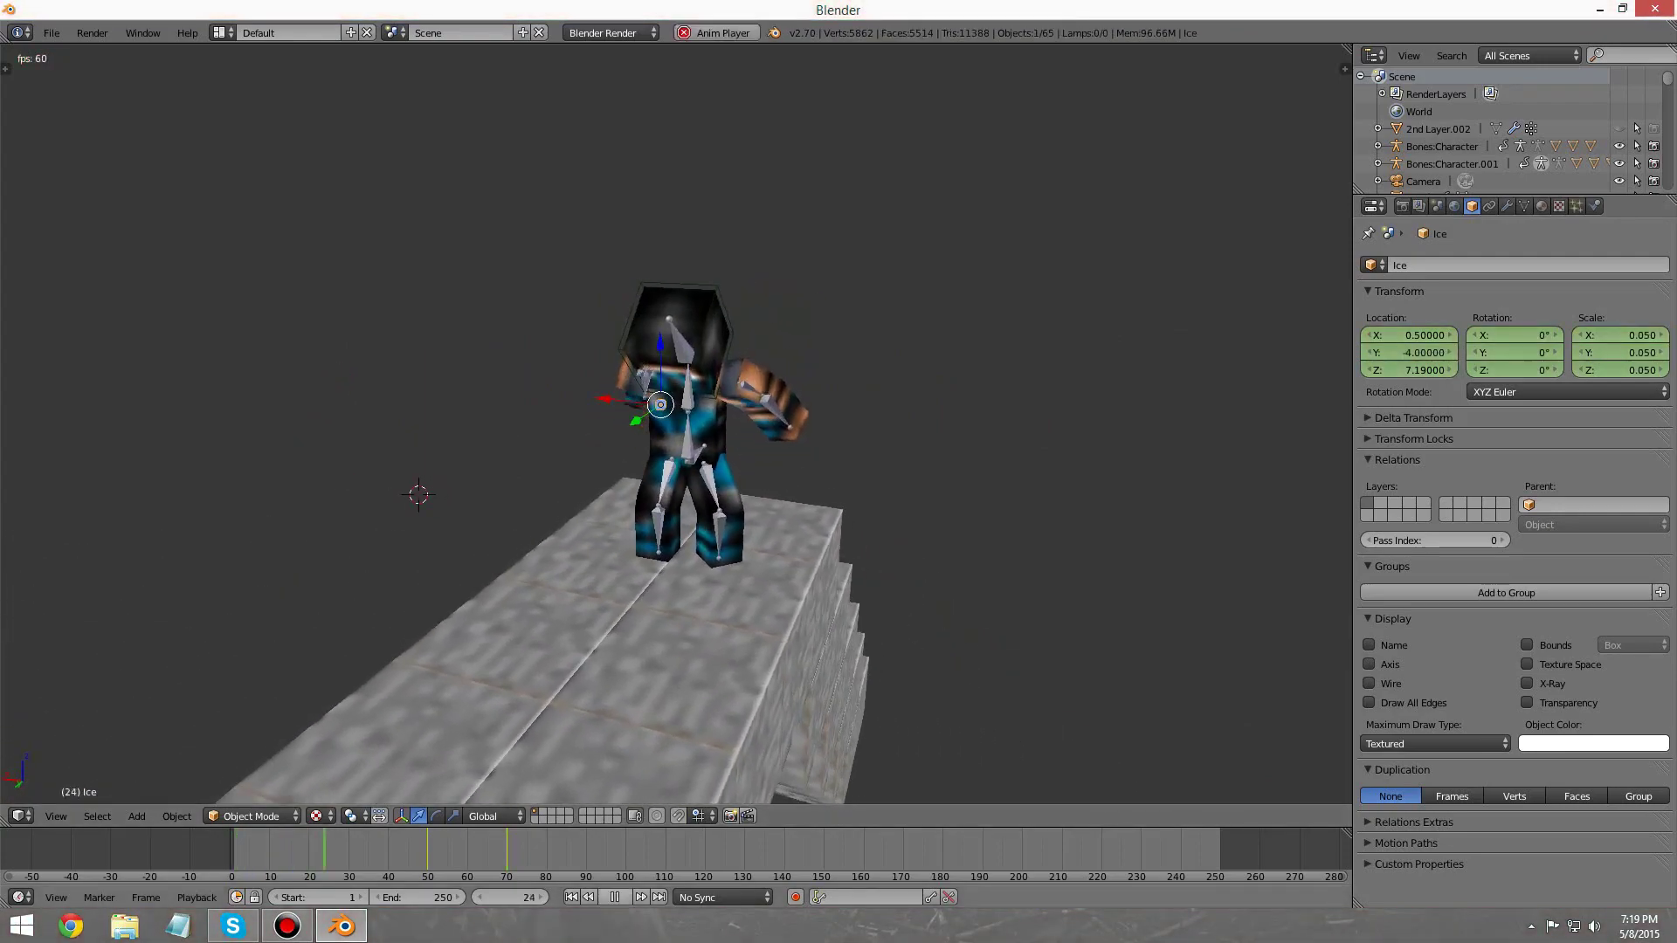
{"action": "left_click", "coordinate": [615, 897]}
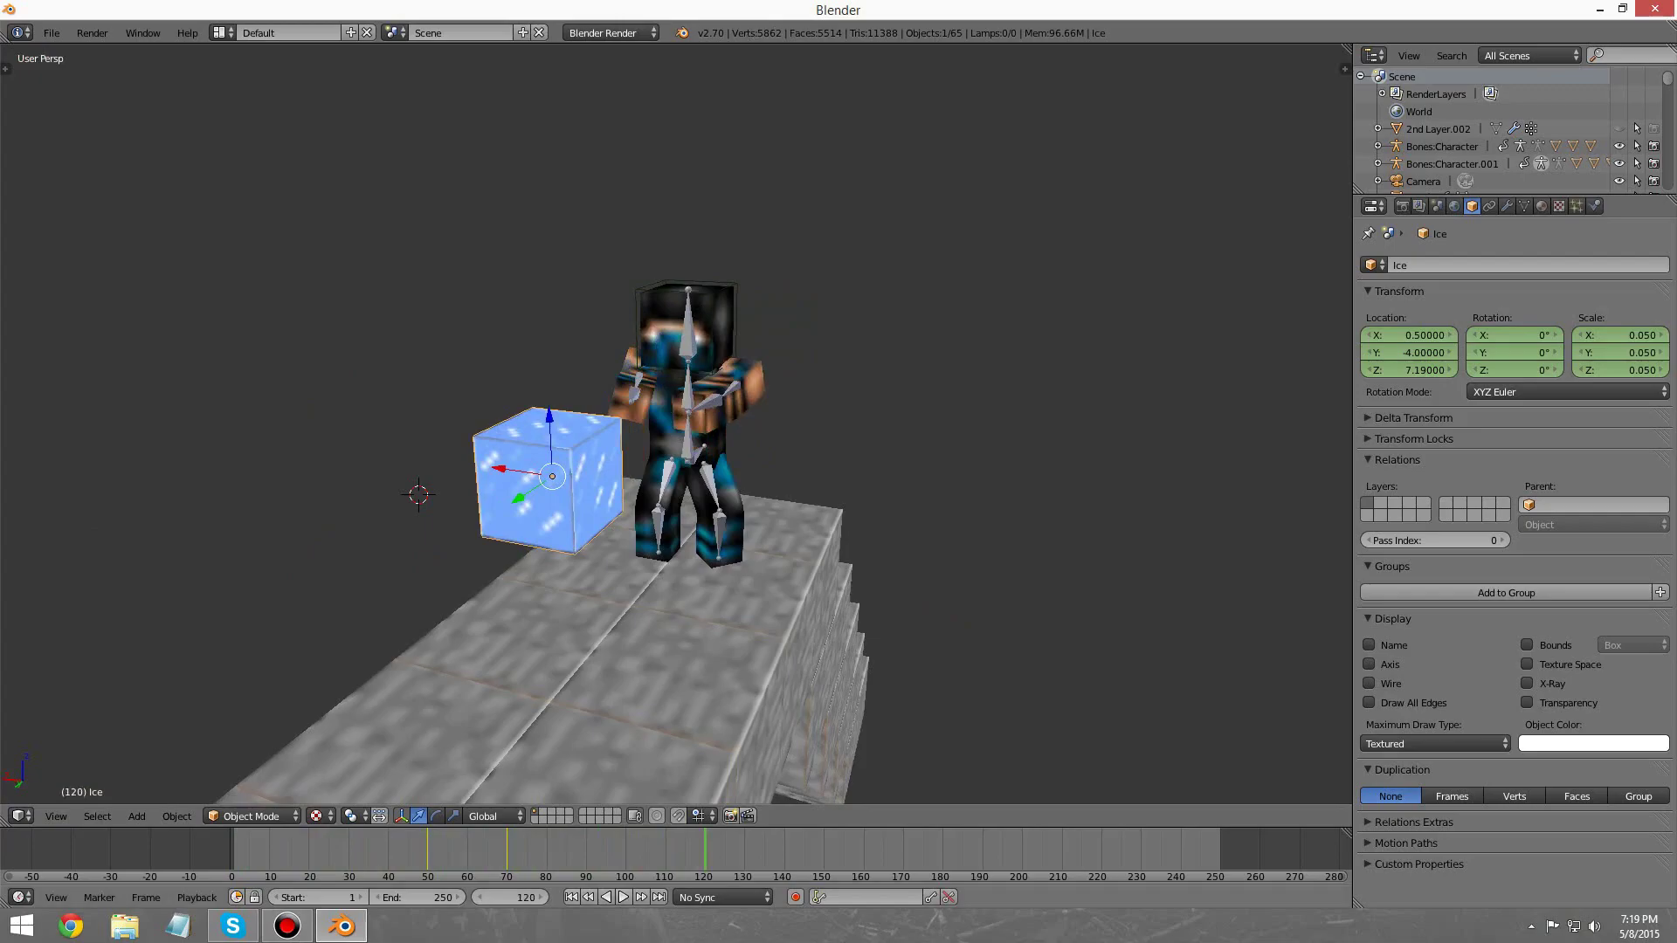
{"action": "left_click", "coordinate": [572, 897]}
{"action": "middle_click_drag", "start_coordinate": [541, 560], "coordinate": [625, 560]}
{"action": "key", "text": "alt+a"}
{"action": "key", "text": "Escape"}
Step: Try to shrink the ice block at frame 1 to a scale of about 0.002, and undo the change
{"action": "scroll", "coordinate": [676, 424], "scroll_direction": "up", "scroll_amount": 3}
{"action": "middle_click_drag", "start_coordinate": [676, 424], "coordinate": [506, 489]}
{"action": "scroll", "coordinate": [393, 450], "scroll_direction": "up", "scroll_amount": 4}
{"action": "middle_click_drag", "start_coordinate": [611, 437], "coordinate": [716, 456]}
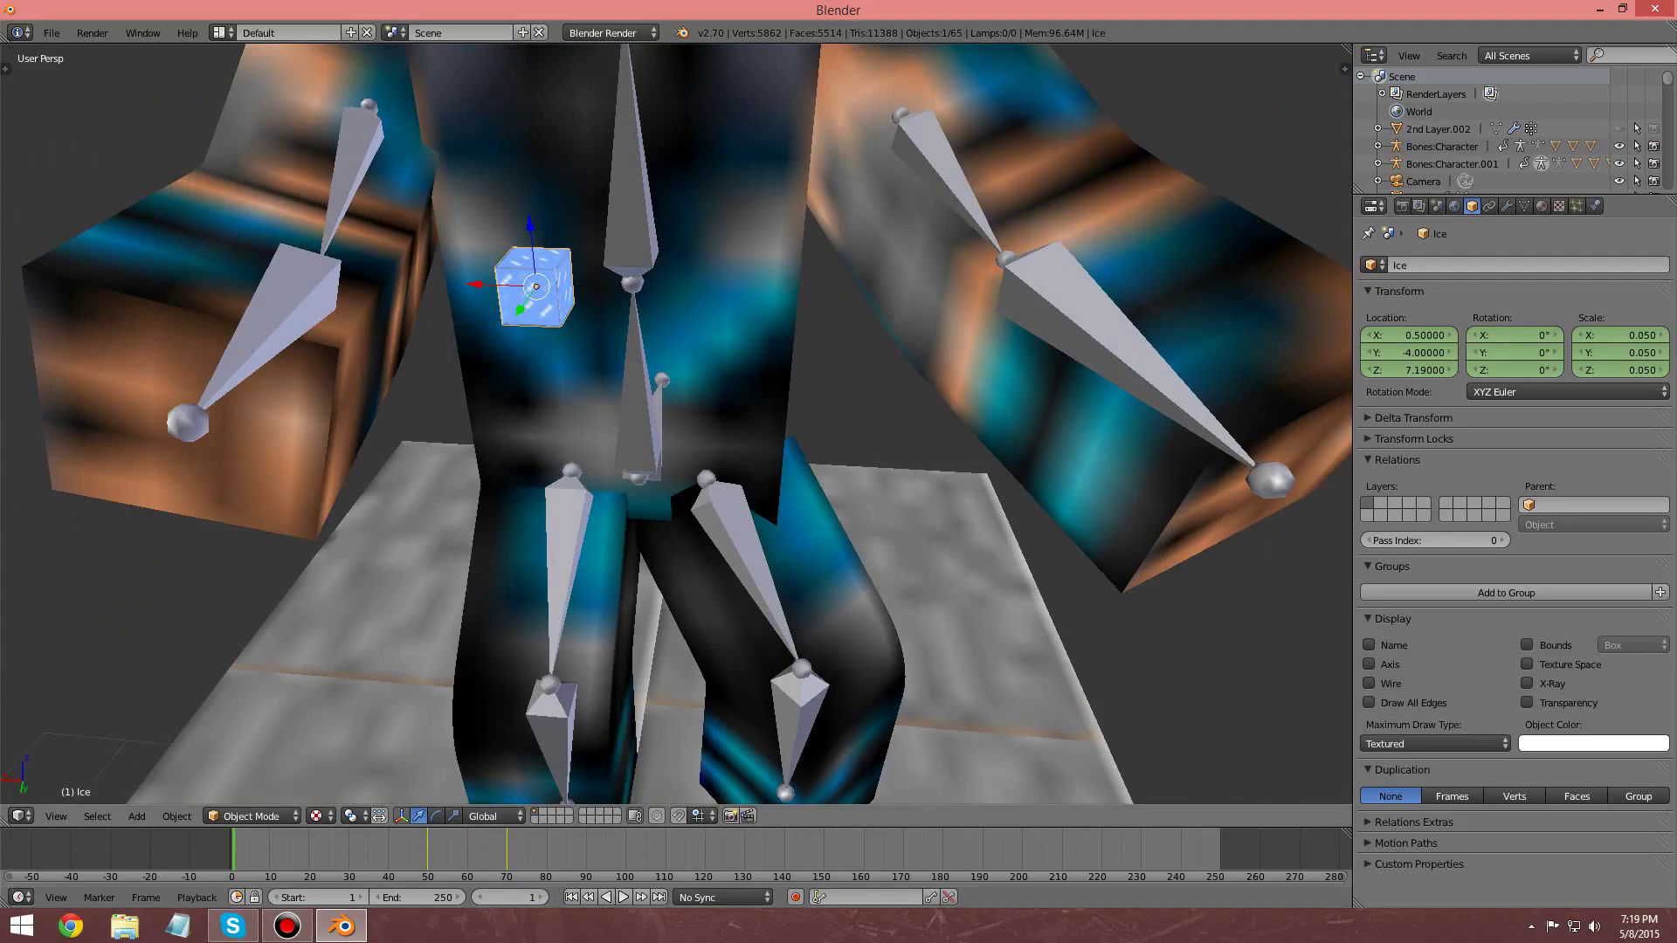
{"action": "key", "text": "s"}
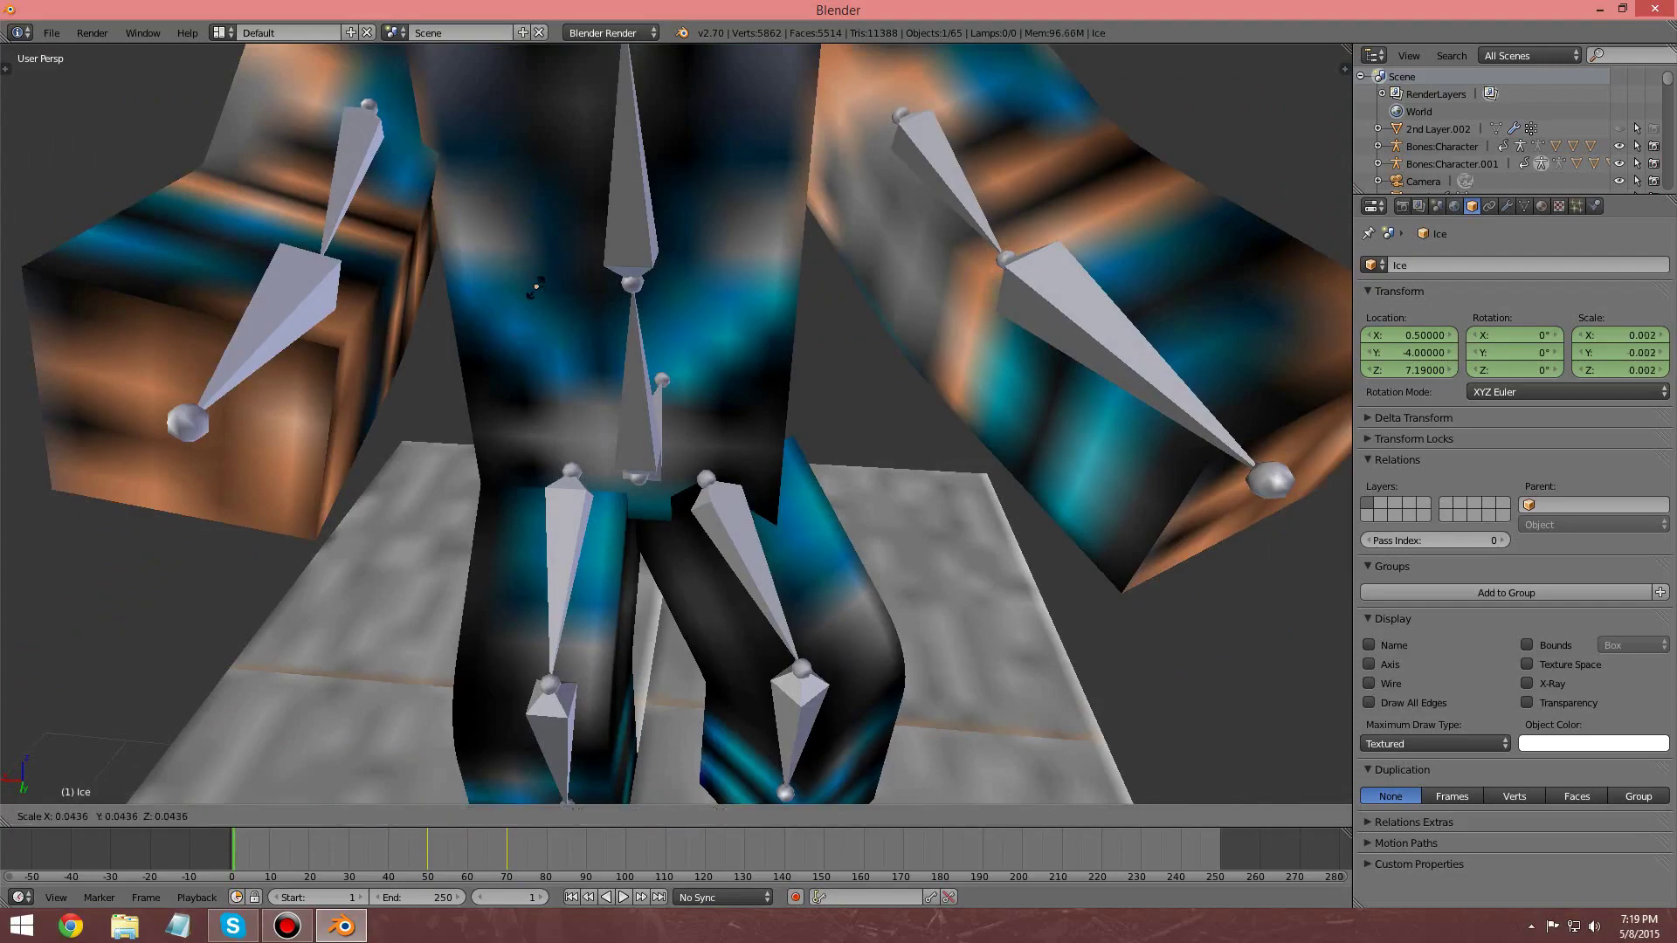
{"action": "left_click", "coordinate": [536, 286]}
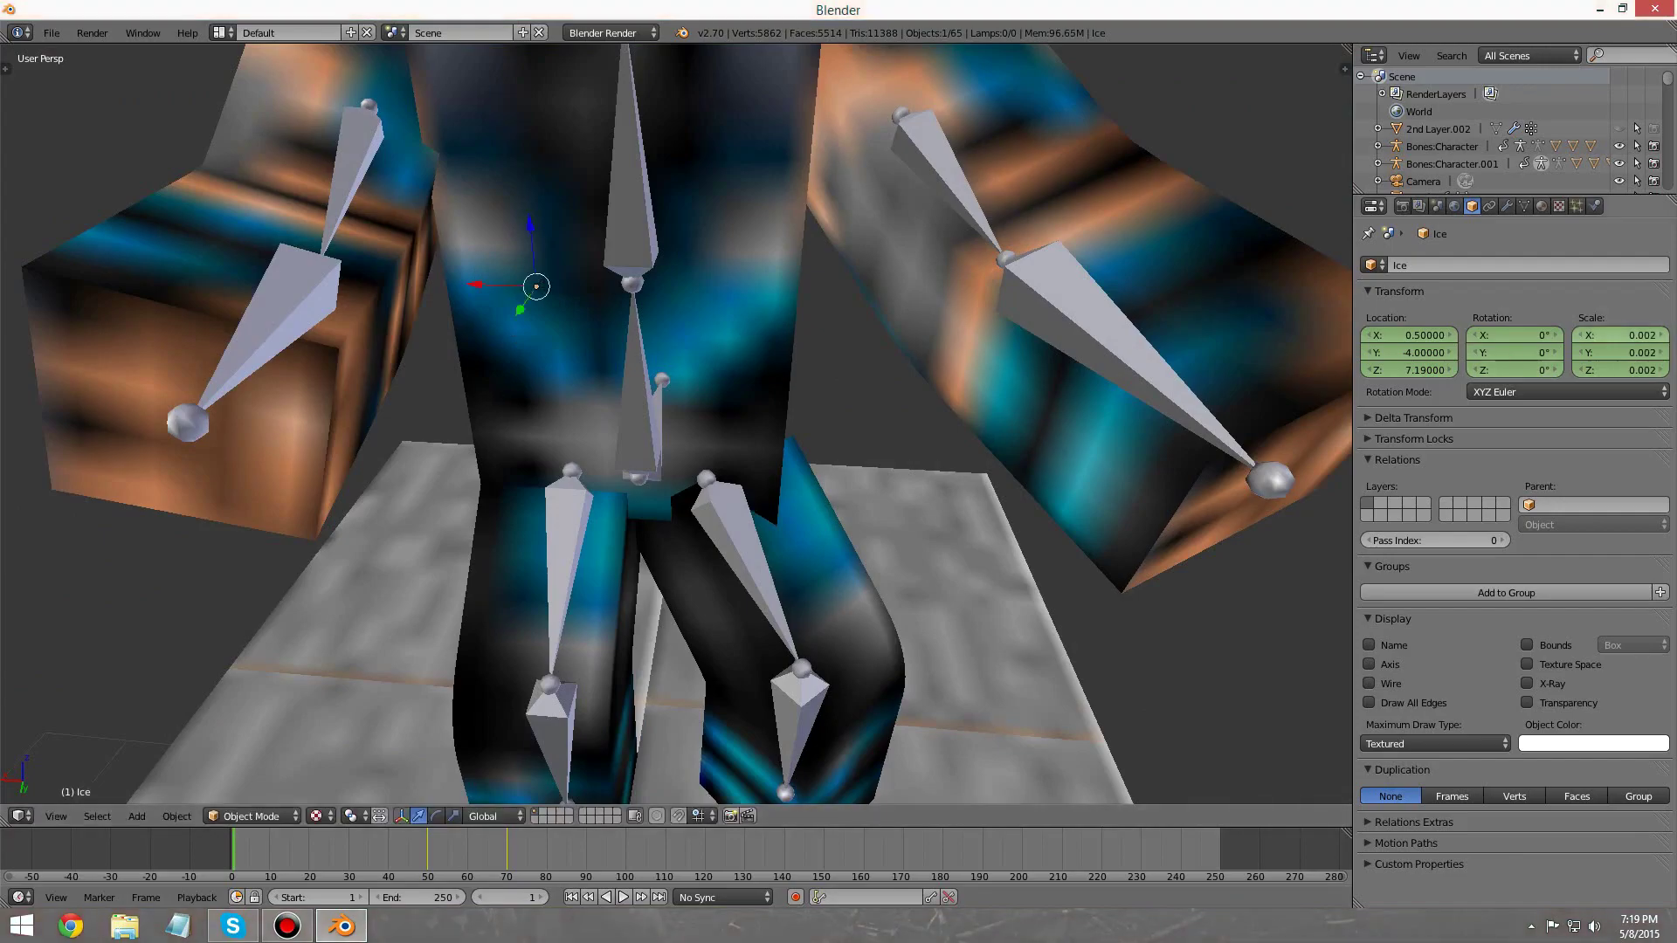
{"action": "key", "text": "ctrl+z"}
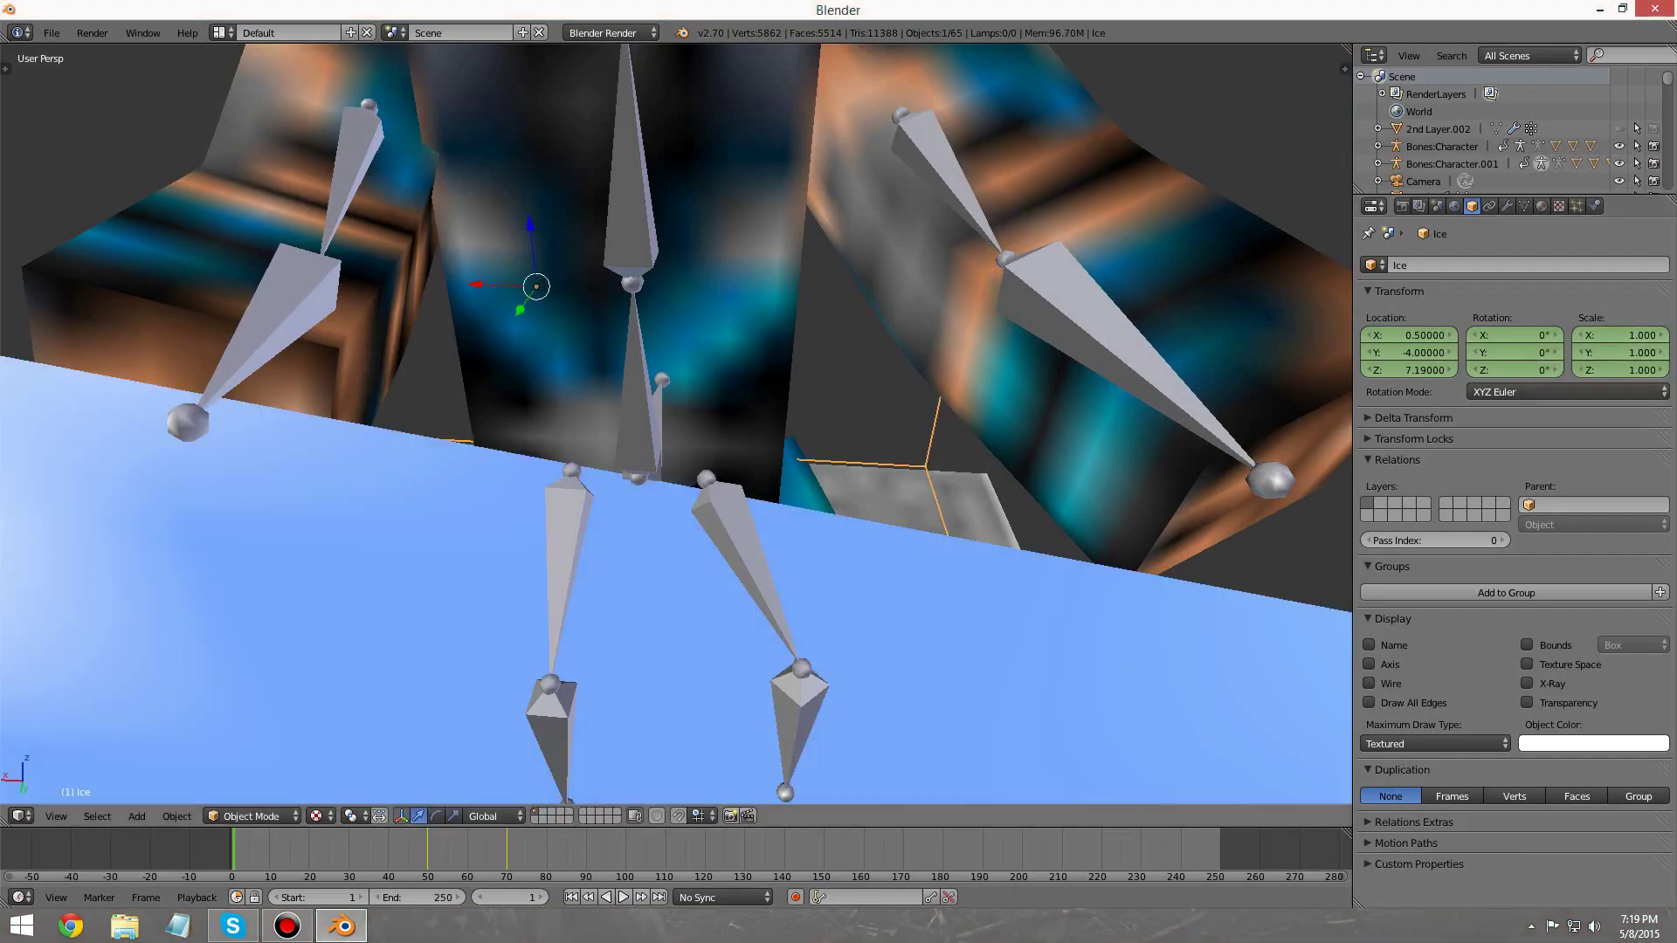
Step: Set the ice block's scale to 0 on all three axes at frame 1
{"action": "scroll", "coordinate": [787, 420], "scroll_direction": "down", "scroll_amount": 6}
{"action": "middle_click_drag", "start_coordinate": [786, 419], "coordinate": [585, 366]}
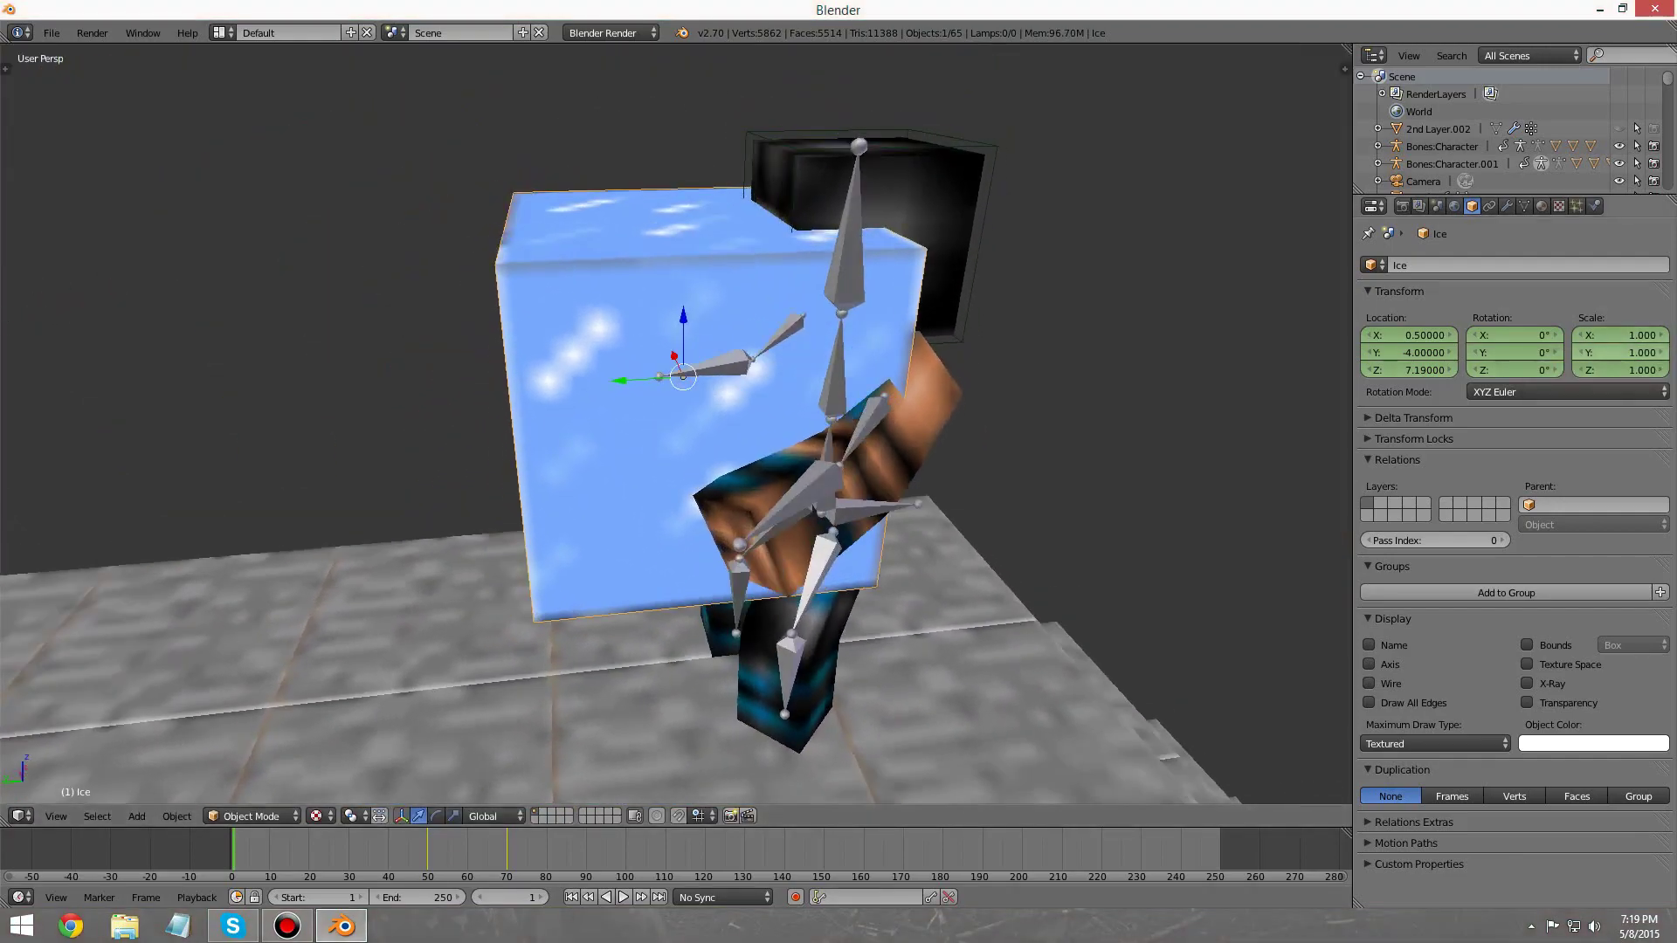
{"action": "key", "text": "Return"}
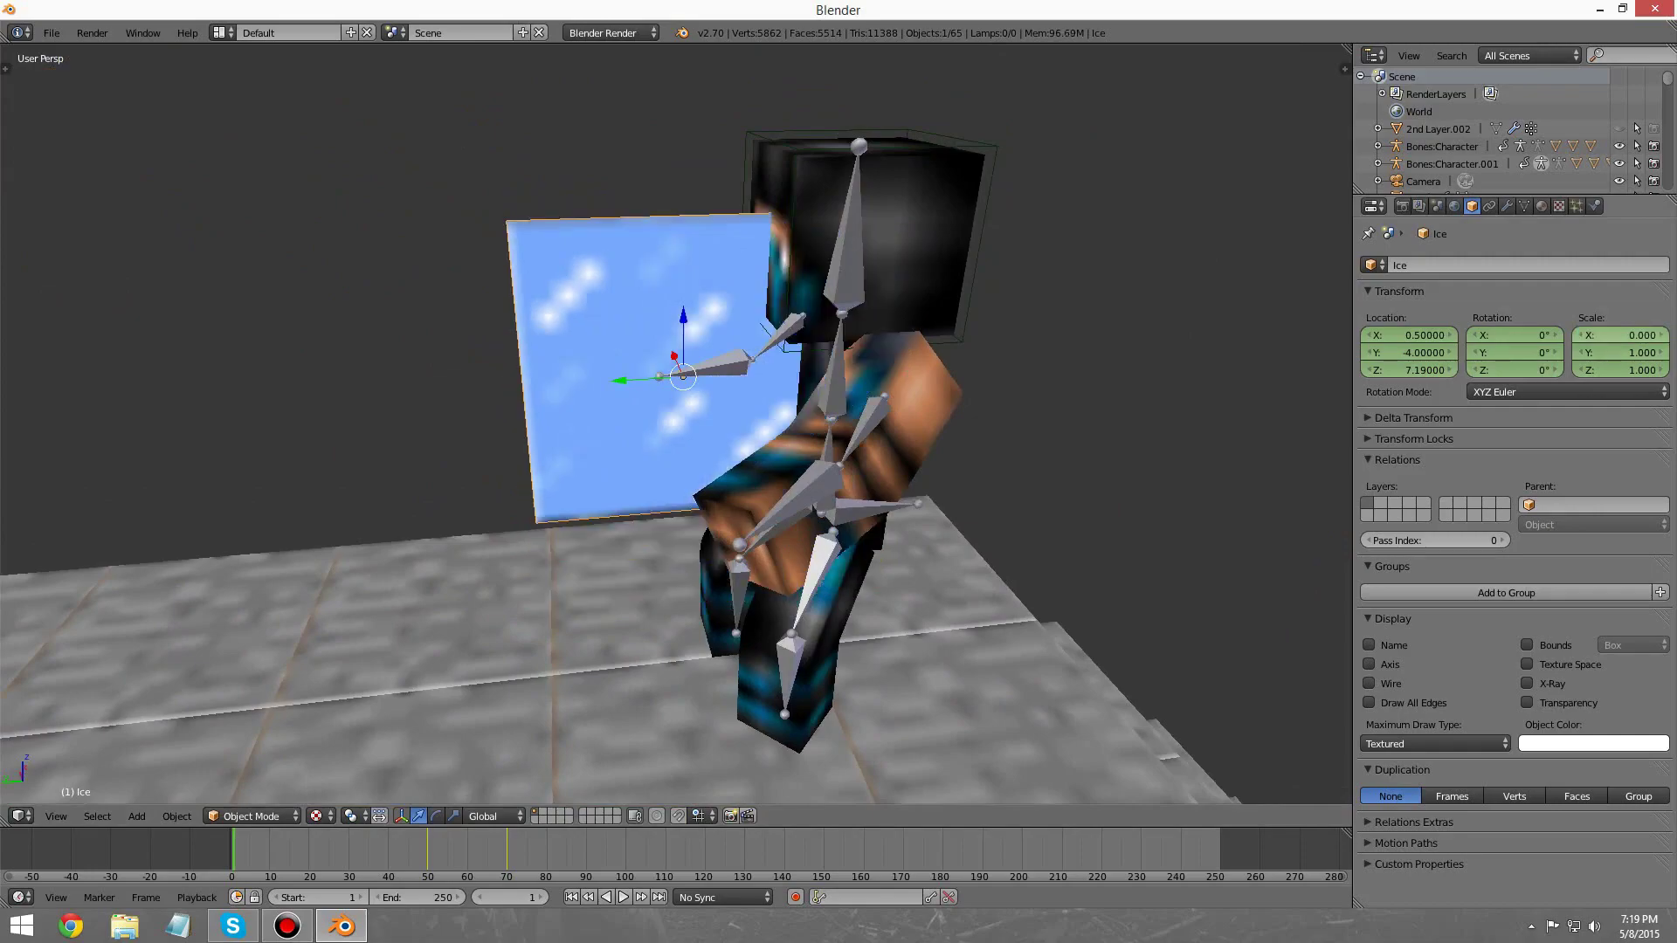
{"action": "type", "text": "0"}
{"action": "key", "text": "Return"}
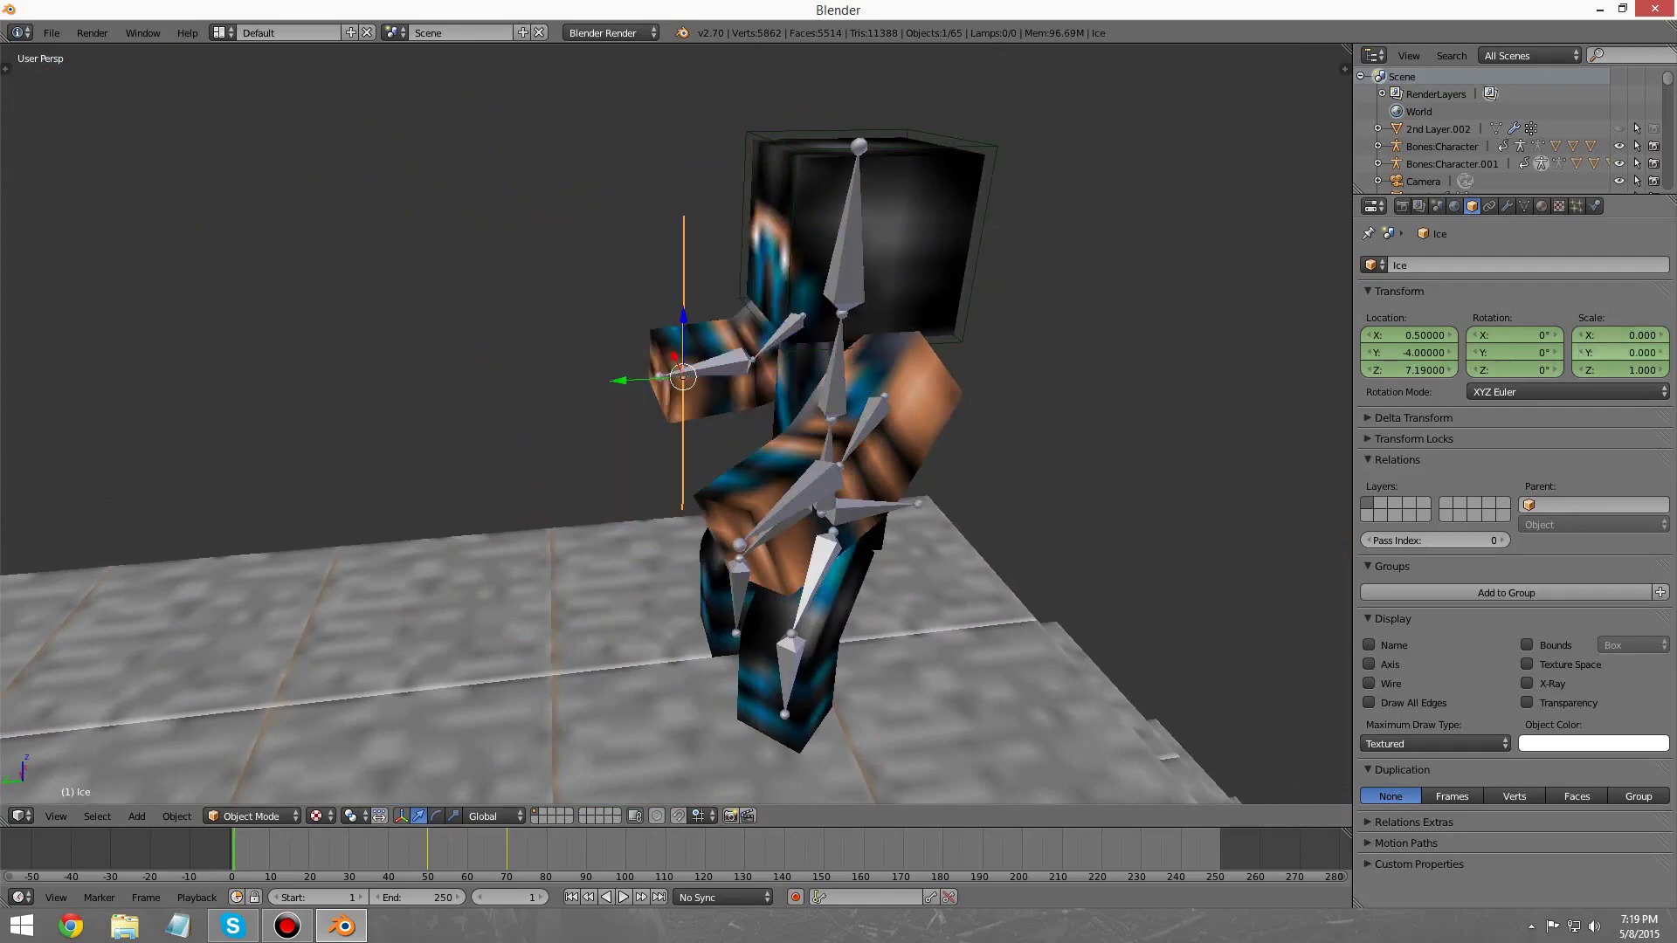
{"action": "type", "text": "0"}
{"action": "key", "text": "Return"}
Step: Insert a LocRotScale keyframe for the ice block at frame 1
{"action": "middle_click_drag", "start_coordinate": [419, 293], "coordinate": [563, 321]}
{"action": "key", "text": "i"}
{"action": "left_click", "coordinate": [515, 322]}
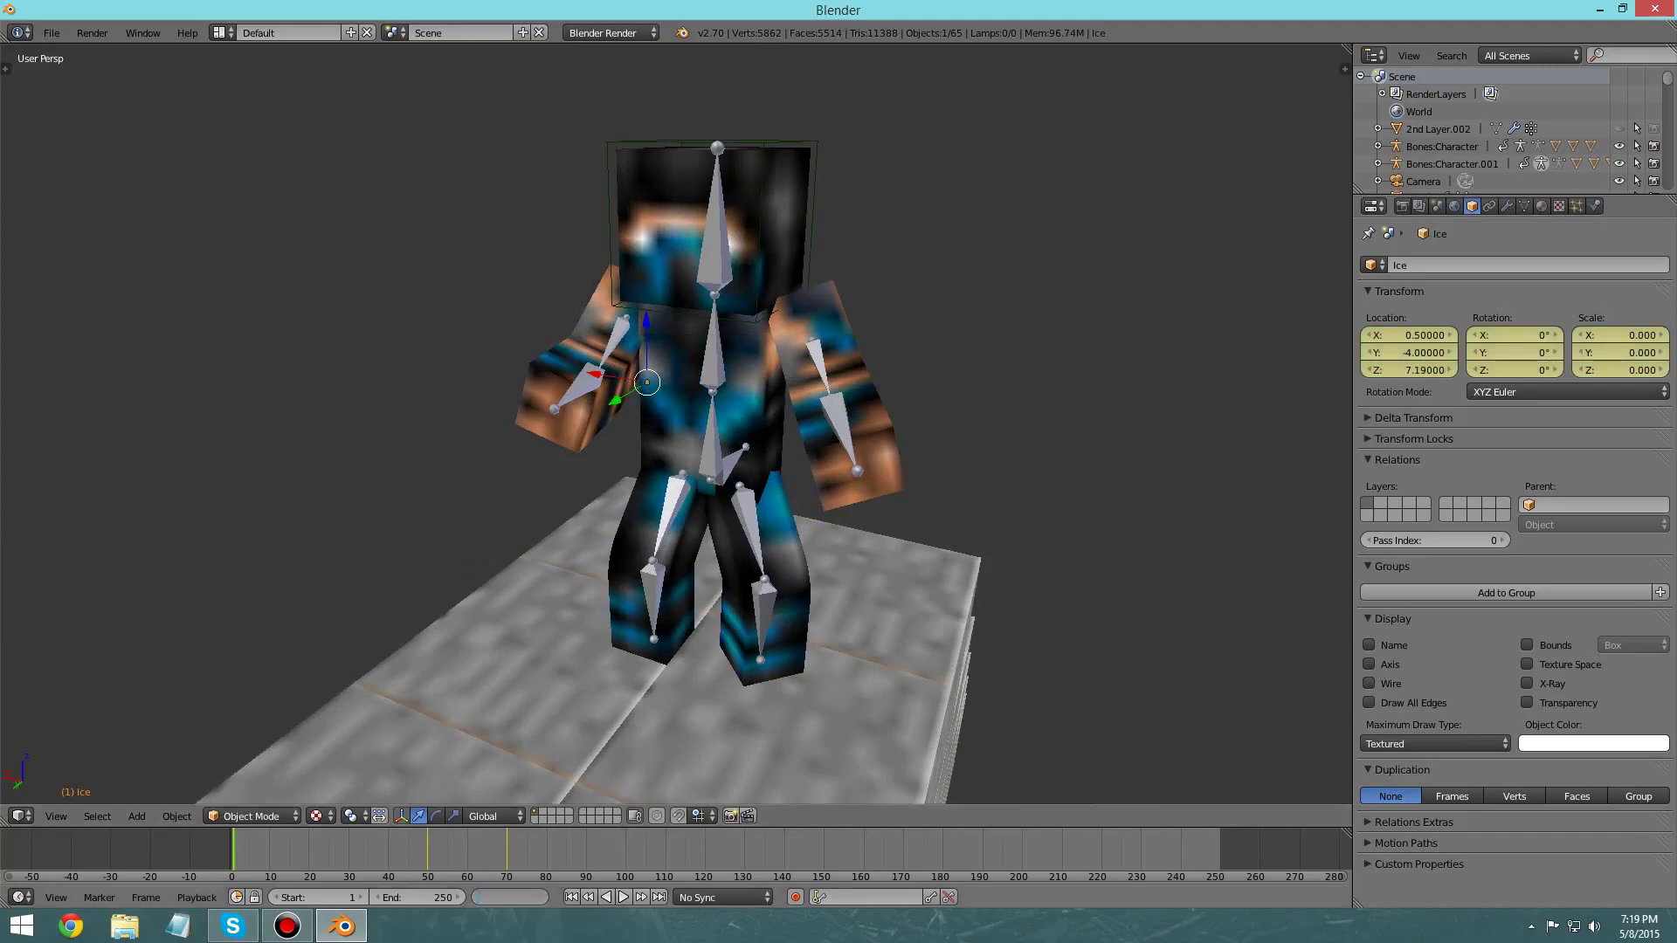
Step: Set the ice block's scale to 0 on all three axes at frame 49 and insert a LocRotScale keyframe there
{"action": "type", "text": "49"}
{"action": "key", "text": "Return"}
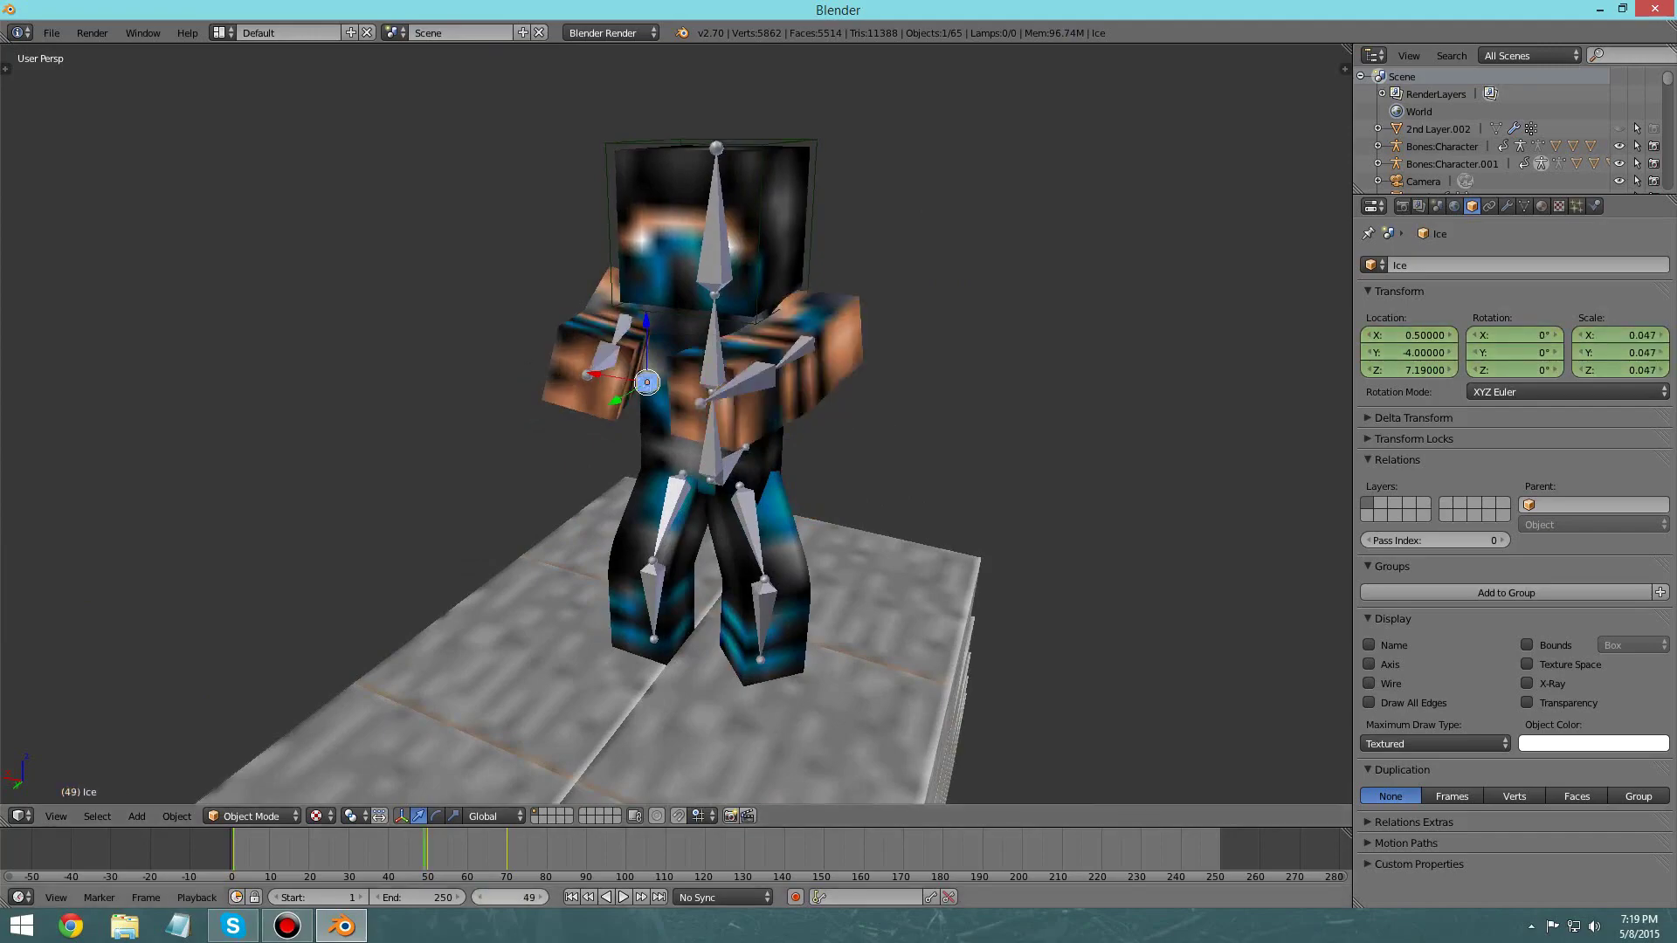
{"action": "middle_click_drag", "start_coordinate": [664, 437], "coordinate": [813, 426]}
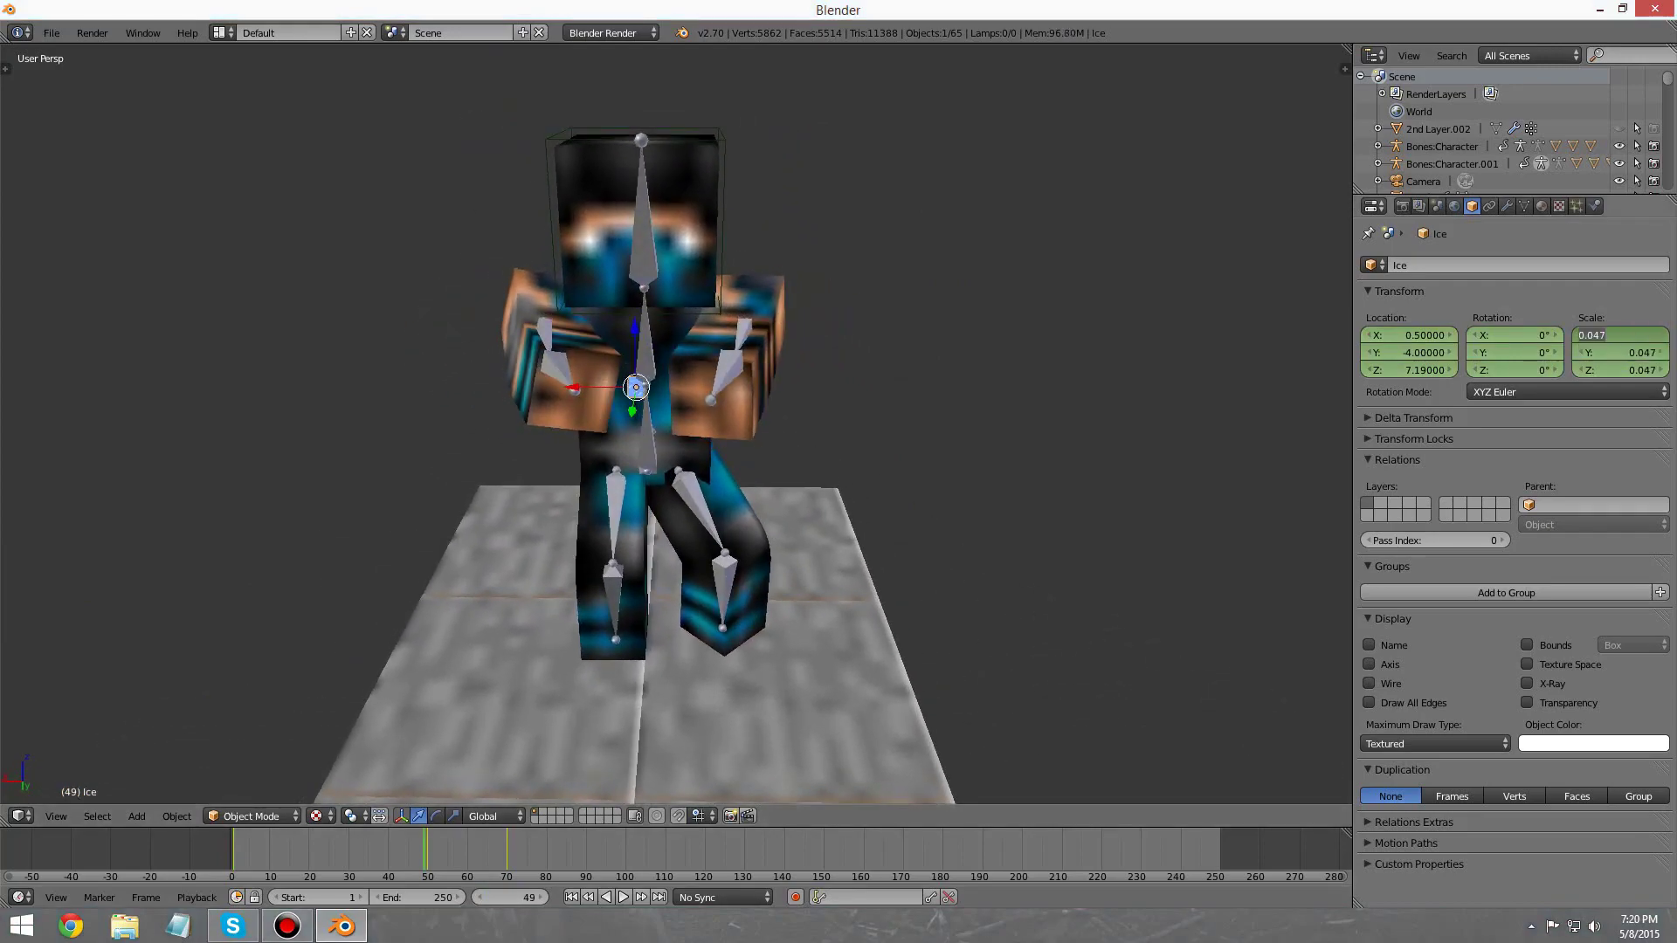
{"action": "left_click", "coordinate": [1619, 353]}
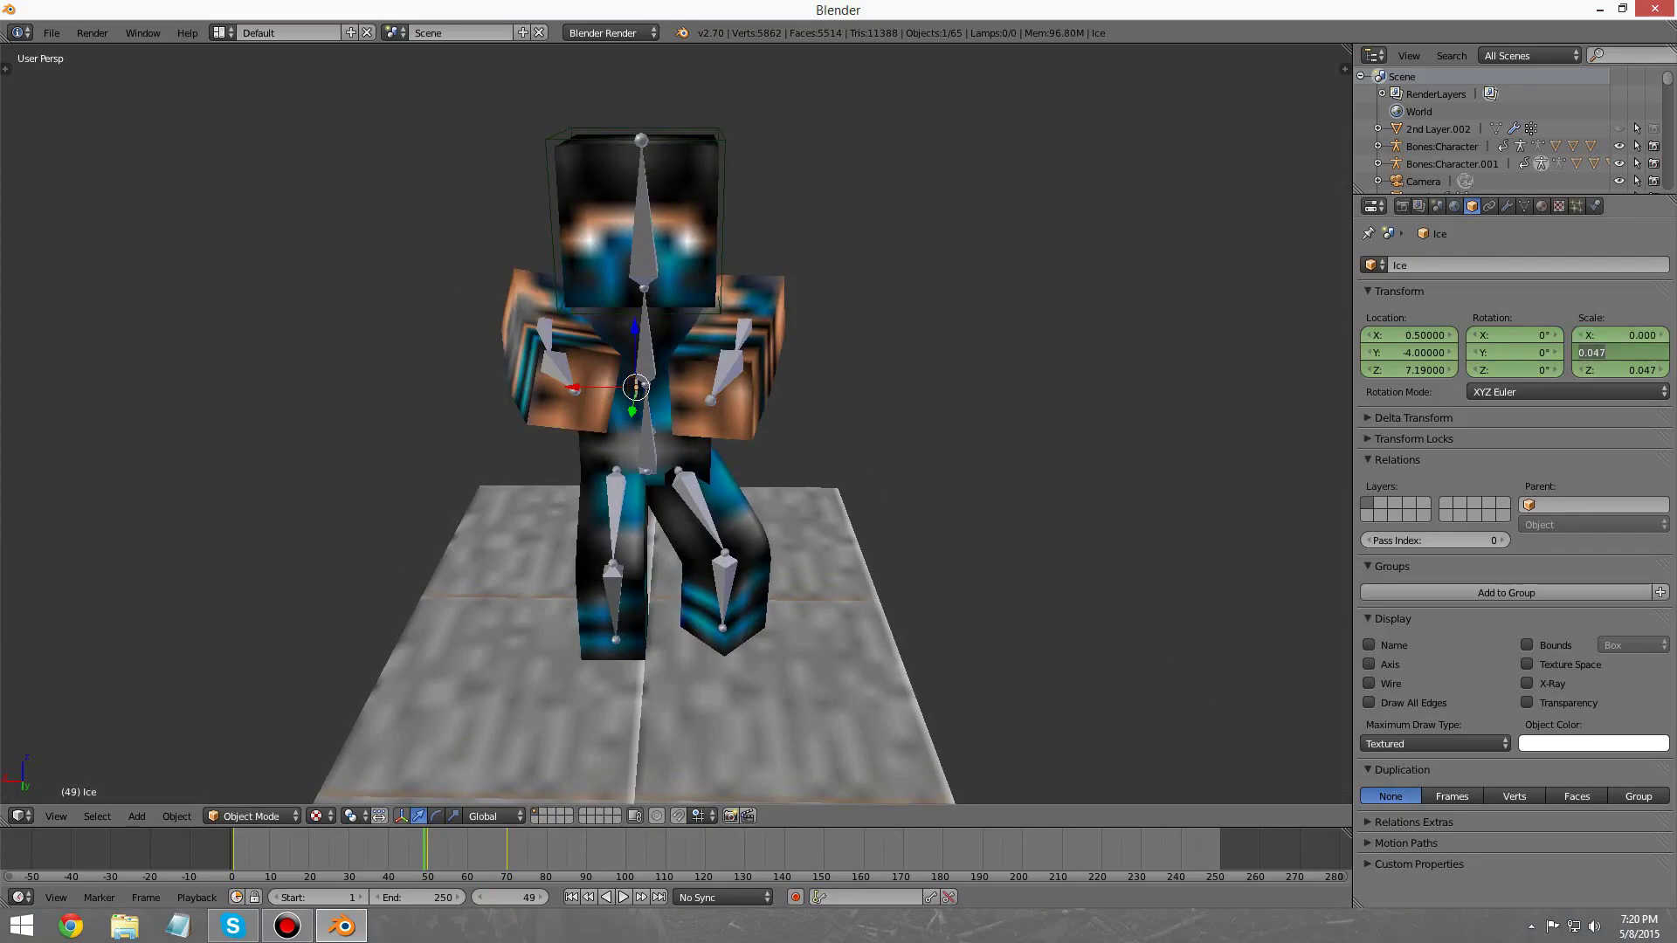
{"action": "type", "text": "0"}
{"action": "key", "text": "Return"}
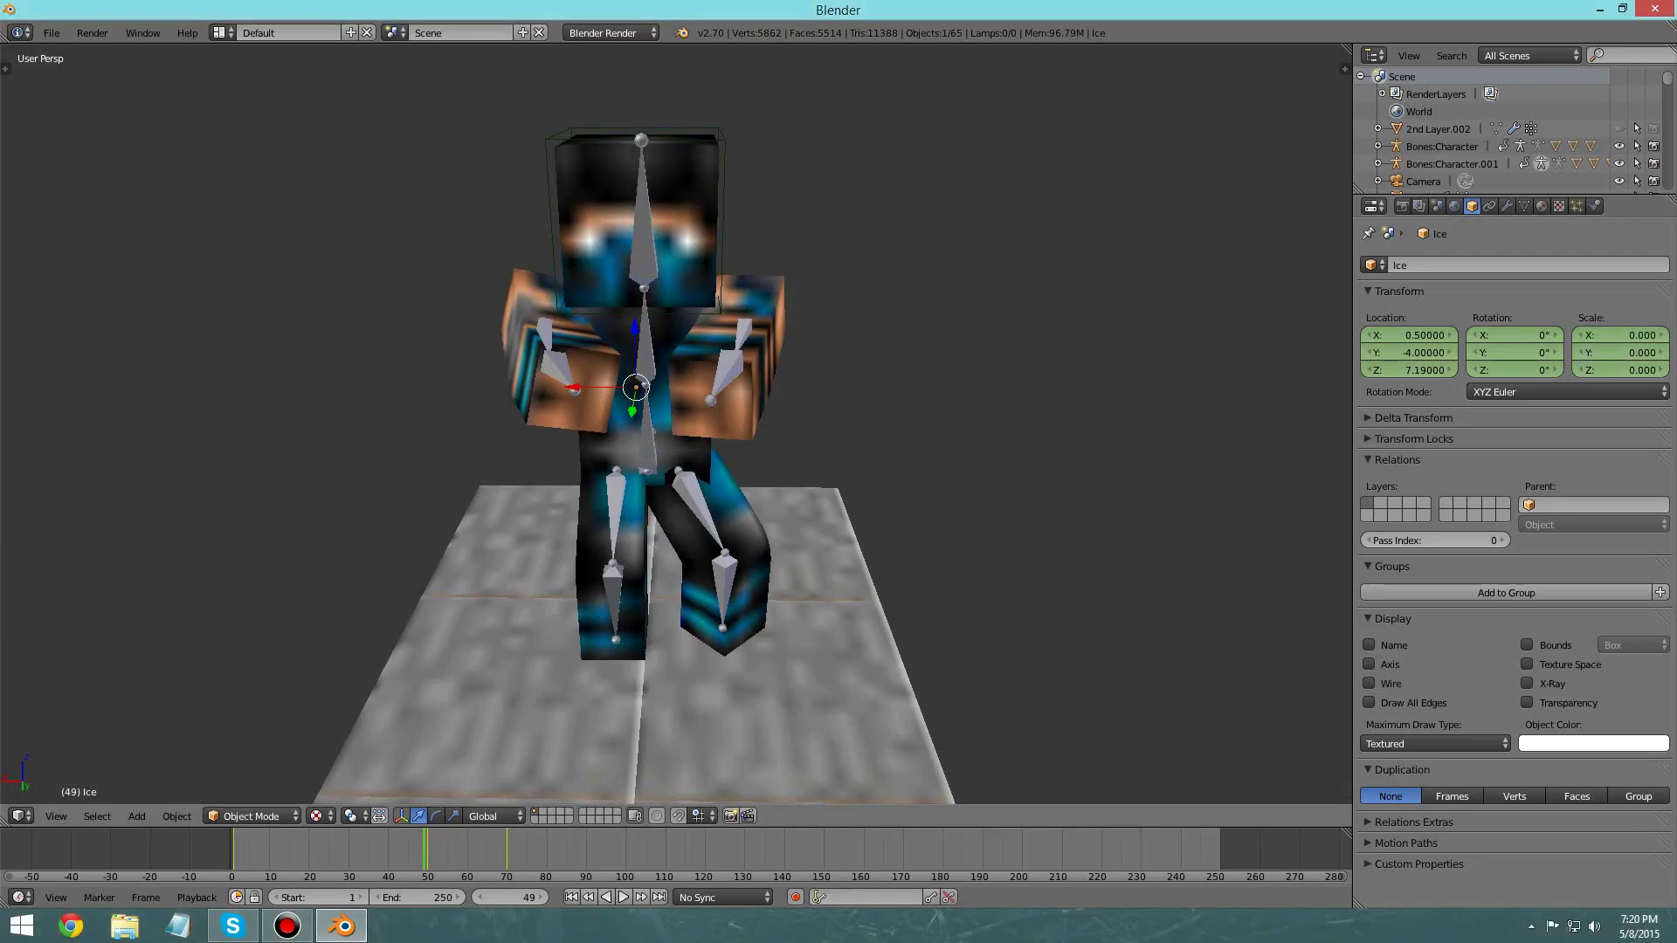
{"action": "key", "text": "i"}
{"action": "left_click", "coordinate": [1241, 358]}
Step: Play the animation several times from different viewpoints to review how the ice block appears and moves forward
{"action": "middle_click_drag", "start_coordinate": [1223, 360], "coordinate": [1109, 361]}
{"action": "scroll", "coordinate": [1040, 323], "scroll_direction": "down", "scroll_amount": 1}
{"action": "scroll", "coordinate": [1197, 367], "scroll_direction": "down", "scroll_amount": 2}
{"action": "scroll", "coordinate": [1040, 348], "scroll_direction": "down", "scroll_amount": 2}
{"action": "key", "text": "alt+a"}
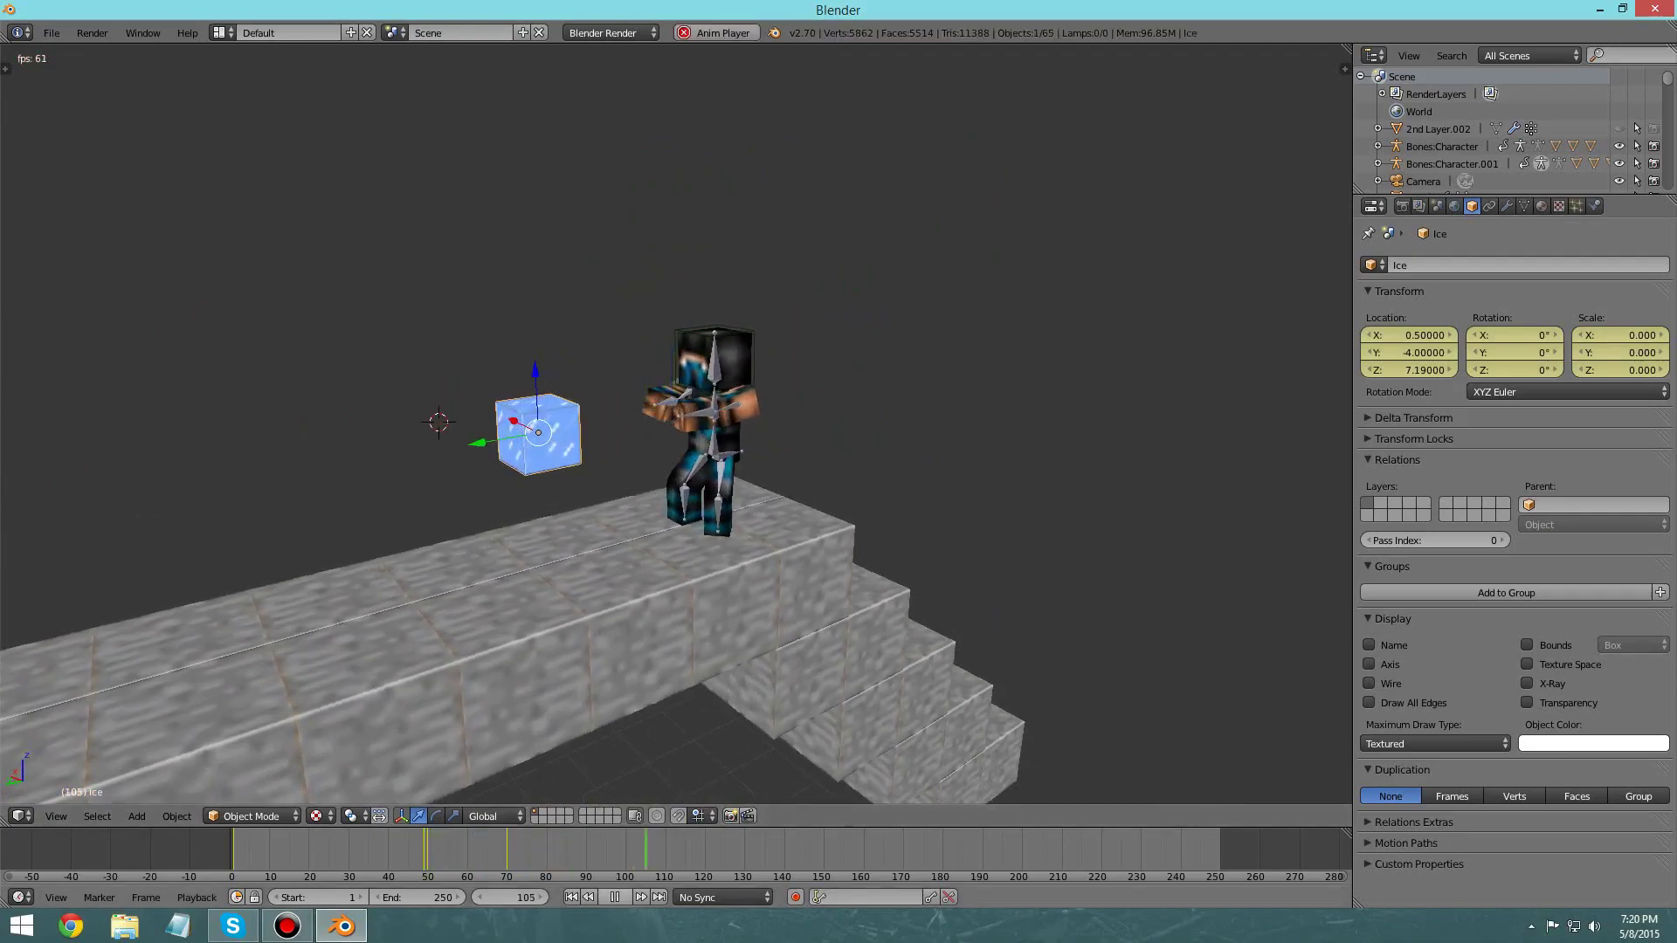
{"action": "key", "text": "alt+a"}
{"action": "key", "text": "shift+Left"}
{"action": "middle_click_drag", "start_coordinate": [1109, 361], "coordinate": [952, 368]}
{"action": "key", "text": "alt+a"}
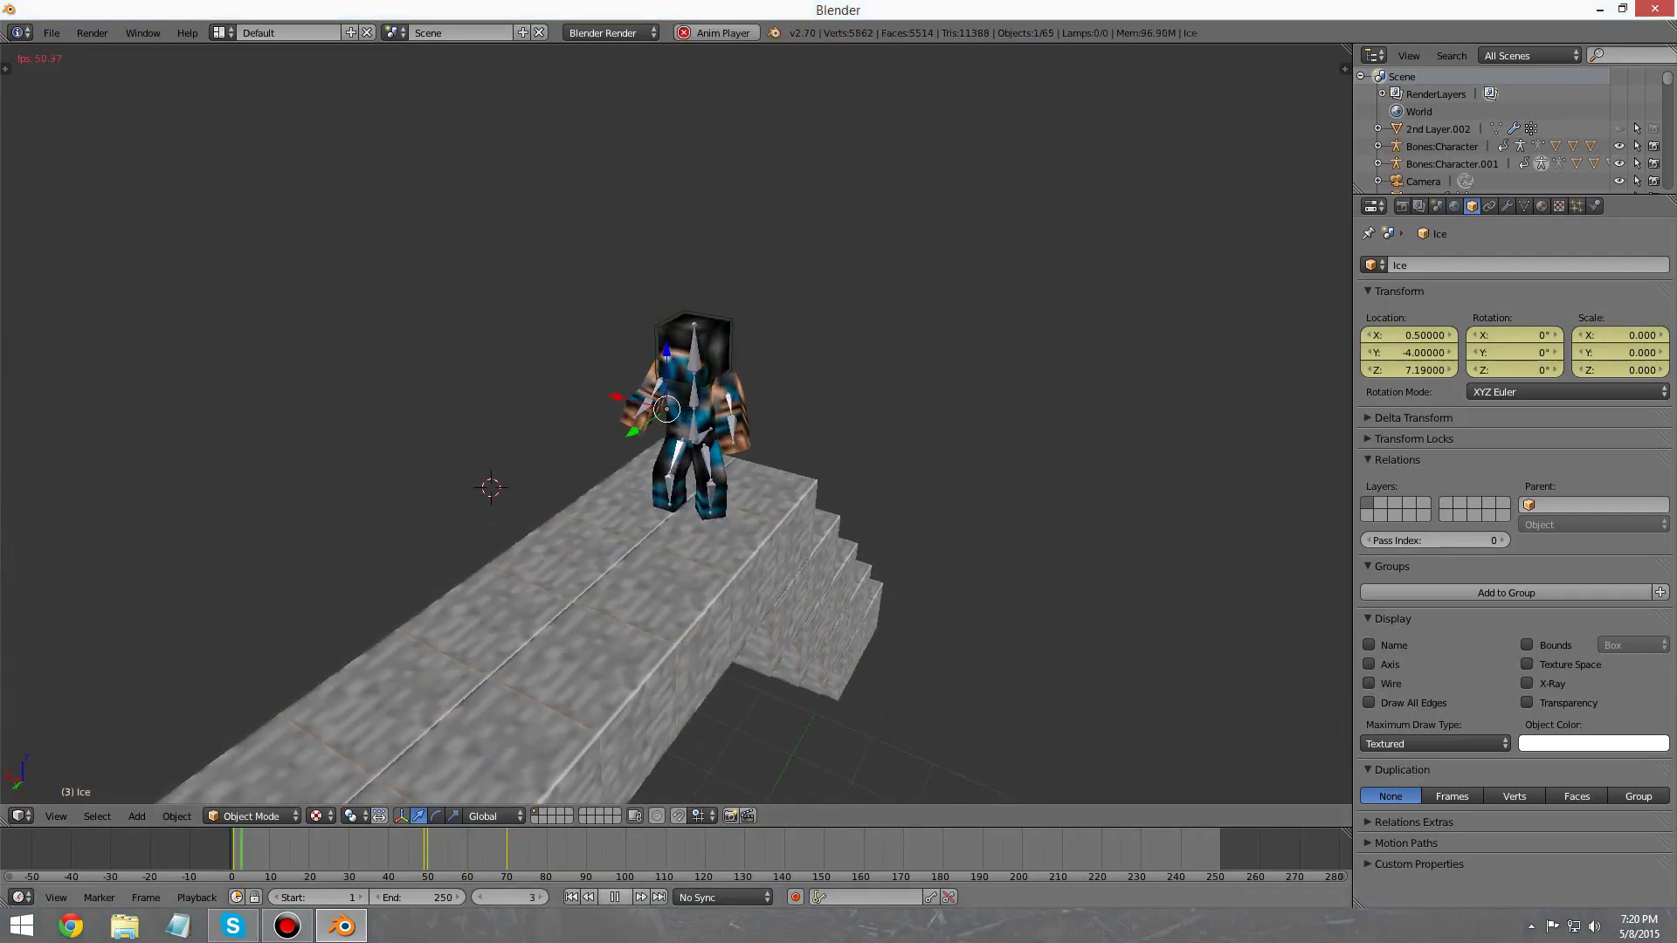
{"action": "key", "text": "alt+a"}
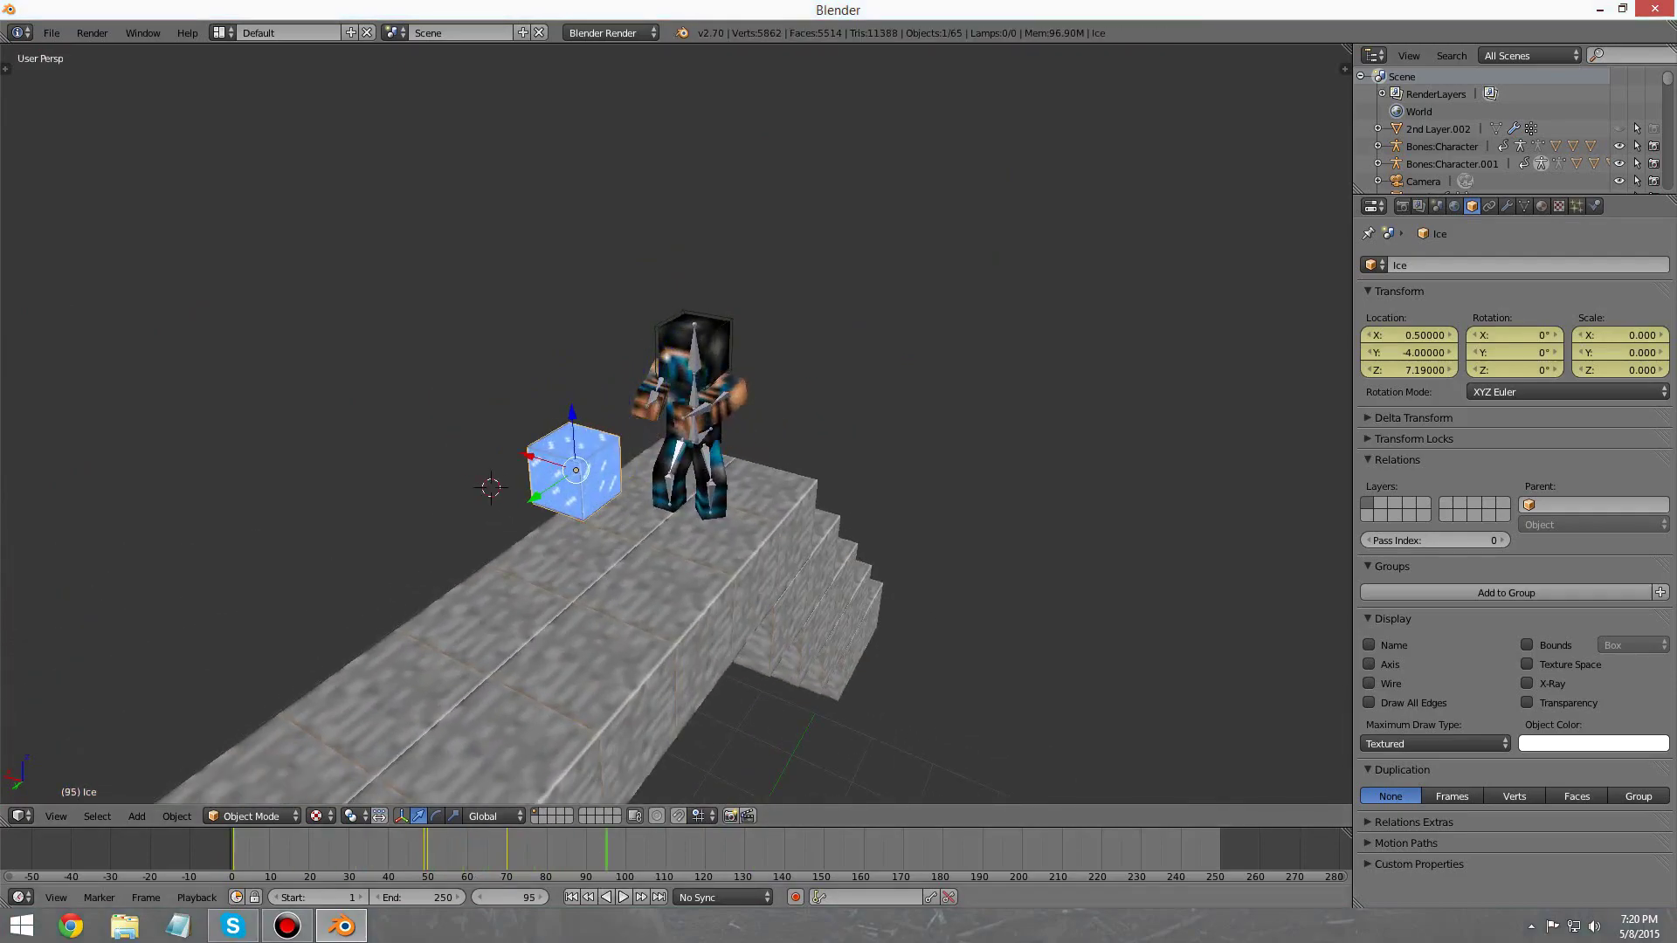
{"action": "key", "text": "shift+Left"}
{"action": "middle_click_drag", "start_coordinate": [953, 376], "coordinate": [909, 351]}
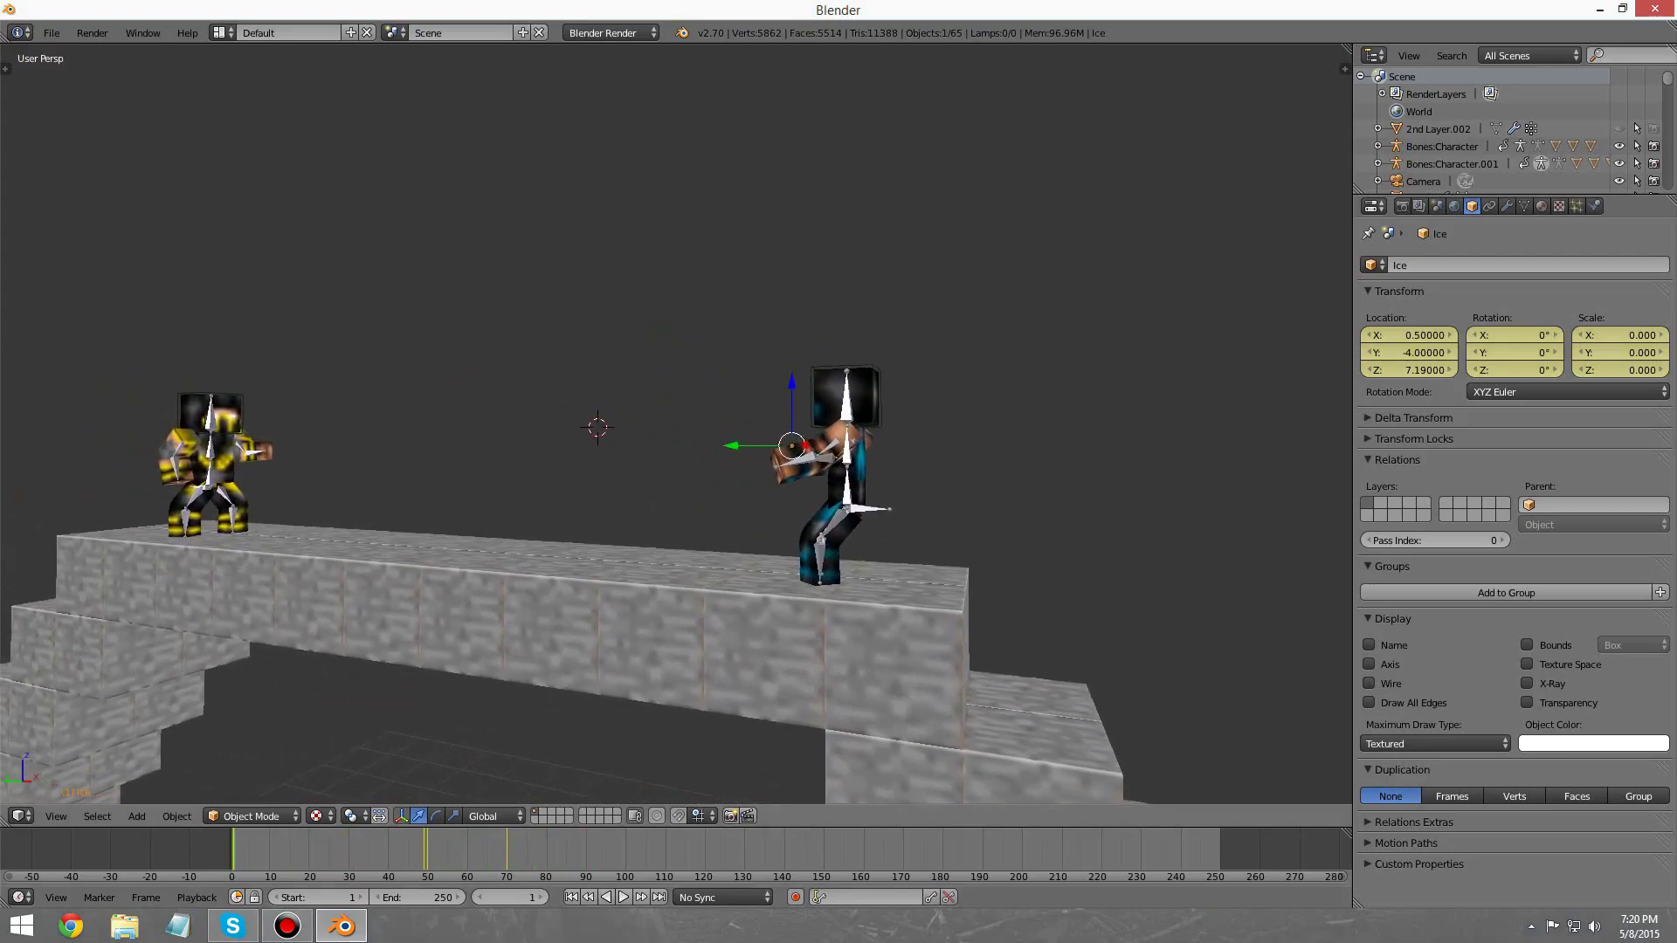
{"action": "key", "text": "alt+a"}
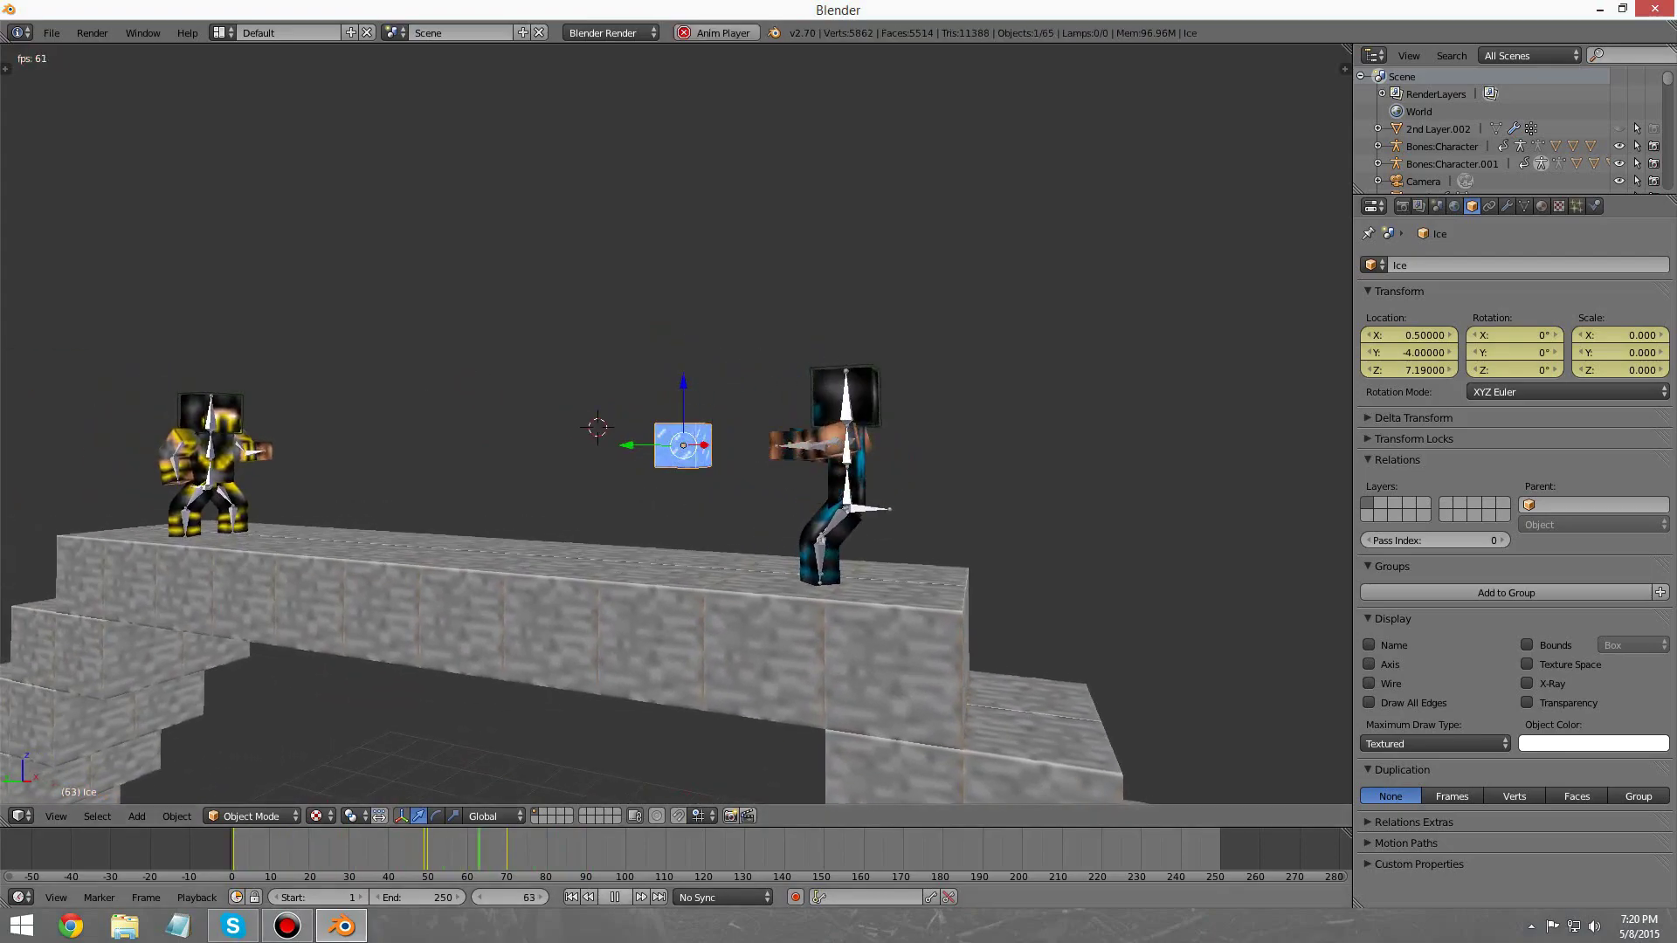
{"action": "key", "text": "alt+a"}
{"action": "middle_click_drag", "start_coordinate": [787, 393], "coordinate": [812, 415]}
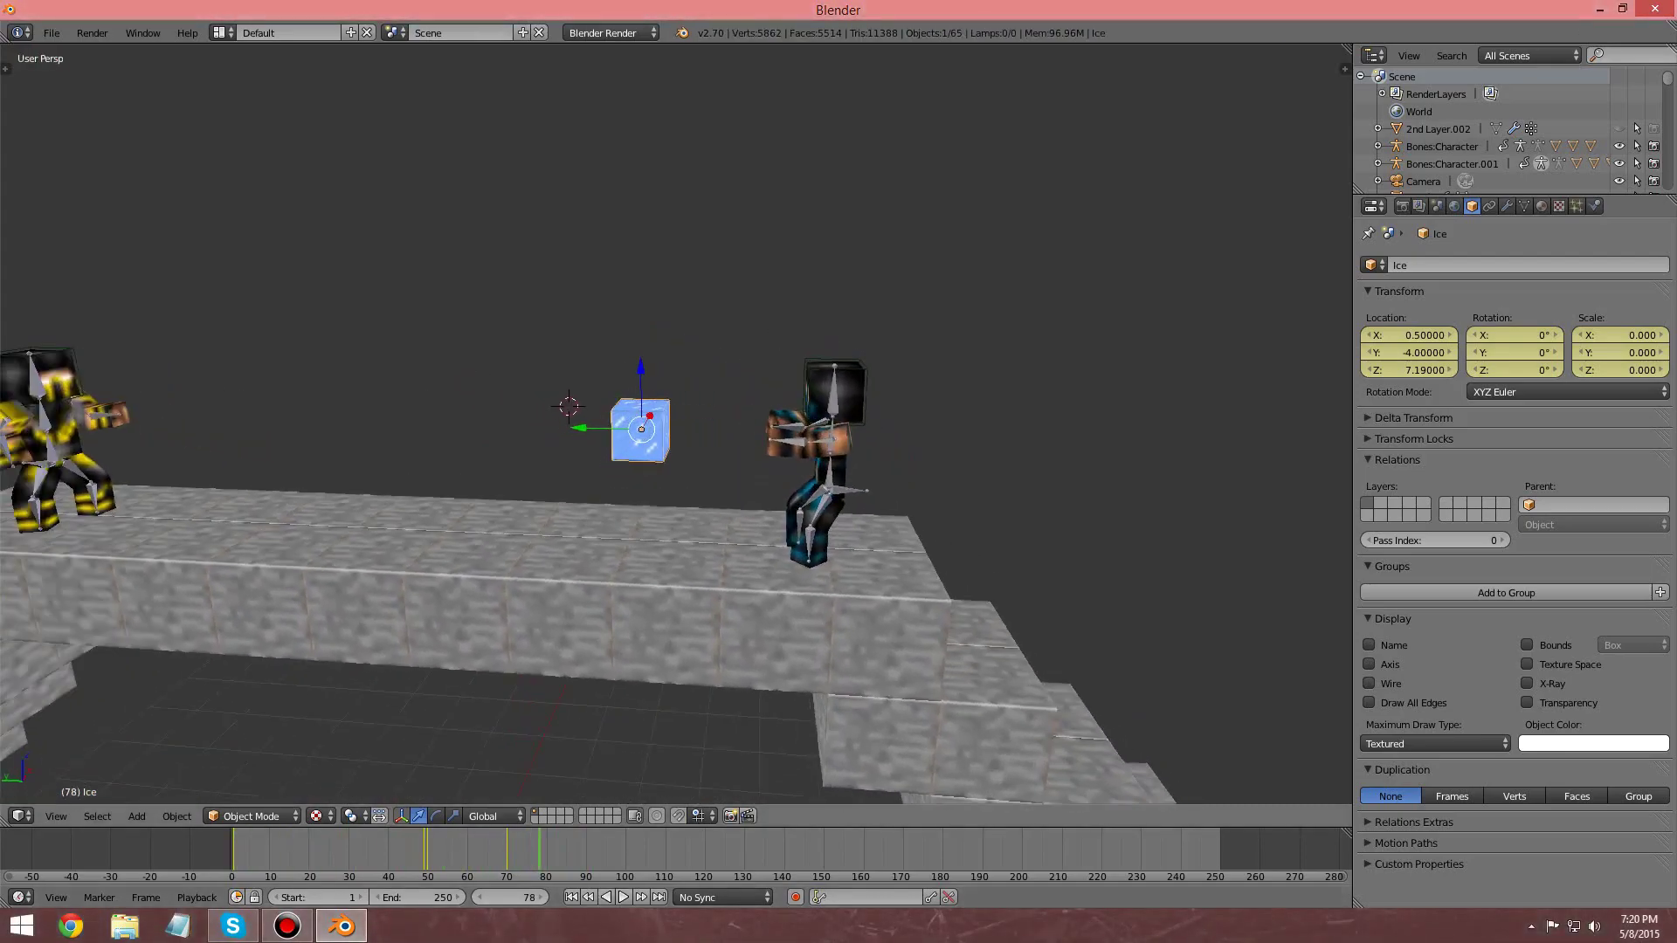
Step: At frame 100, move the ice block along Y to about 2.93, near the yellow character, and insert a LocRotScale keyframe
{"action": "key", "text": "Left"}
{"action": "key", "text": "Left"}
{"action": "key", "text": "Left"}
{"action": "key", "text": "Left"}
{"action": "key", "text": "Left"}
{"action": "key", "text": "Left"}
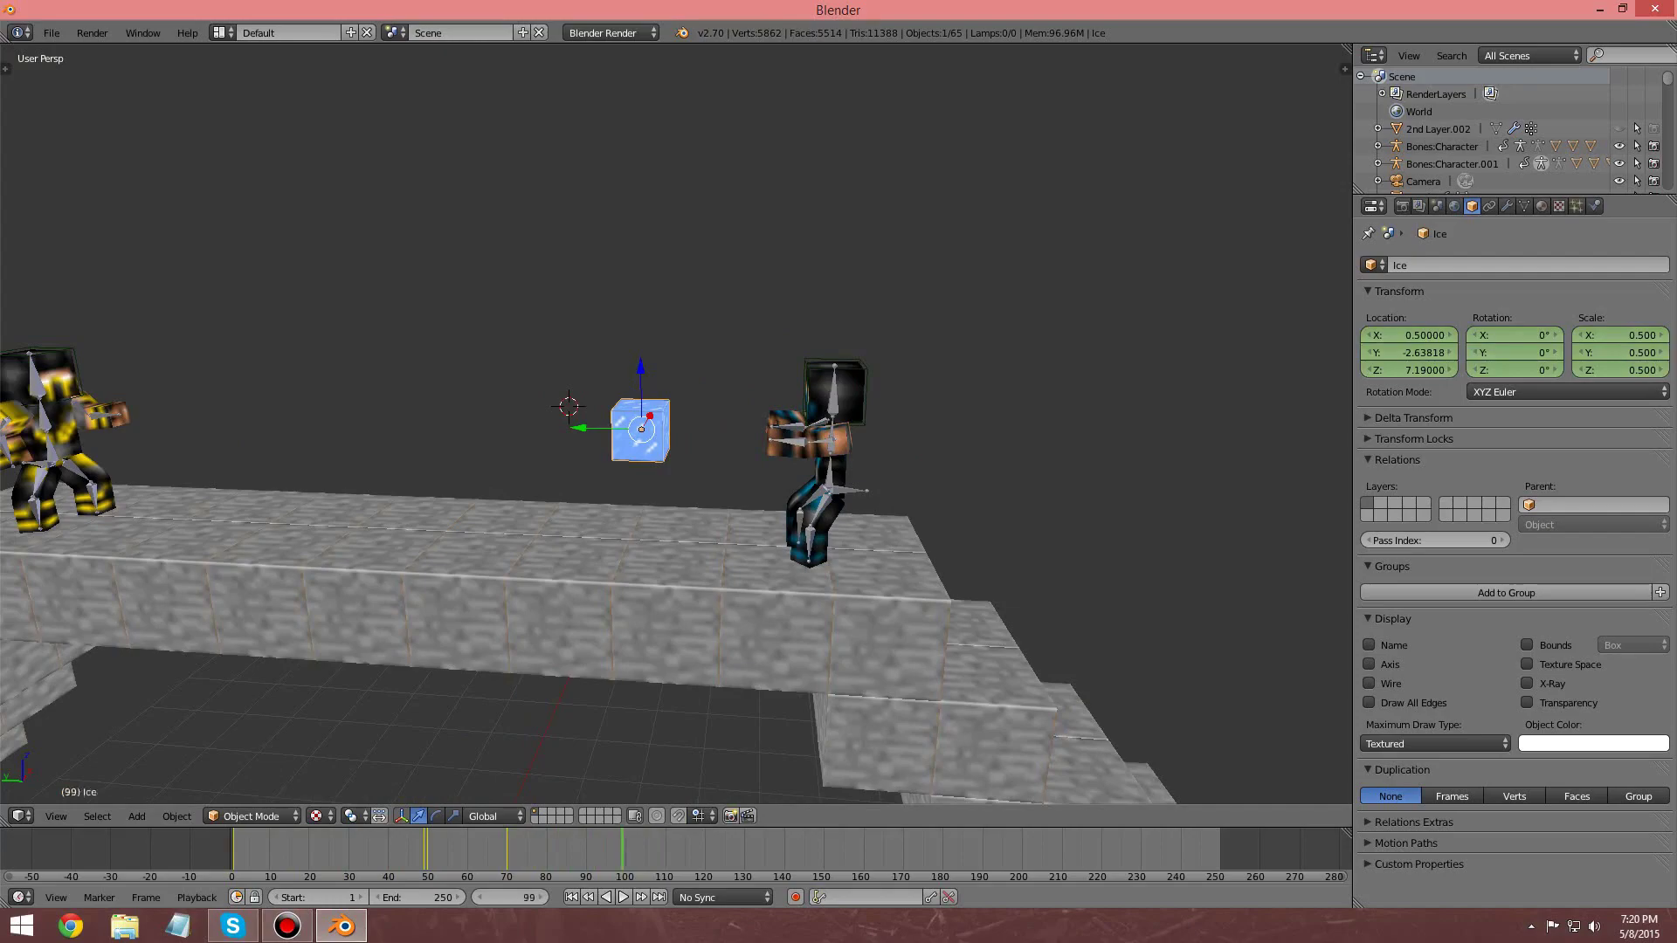
{"action": "middle_click_drag", "start_coordinate": [646, 437], "coordinate": [682, 437]}
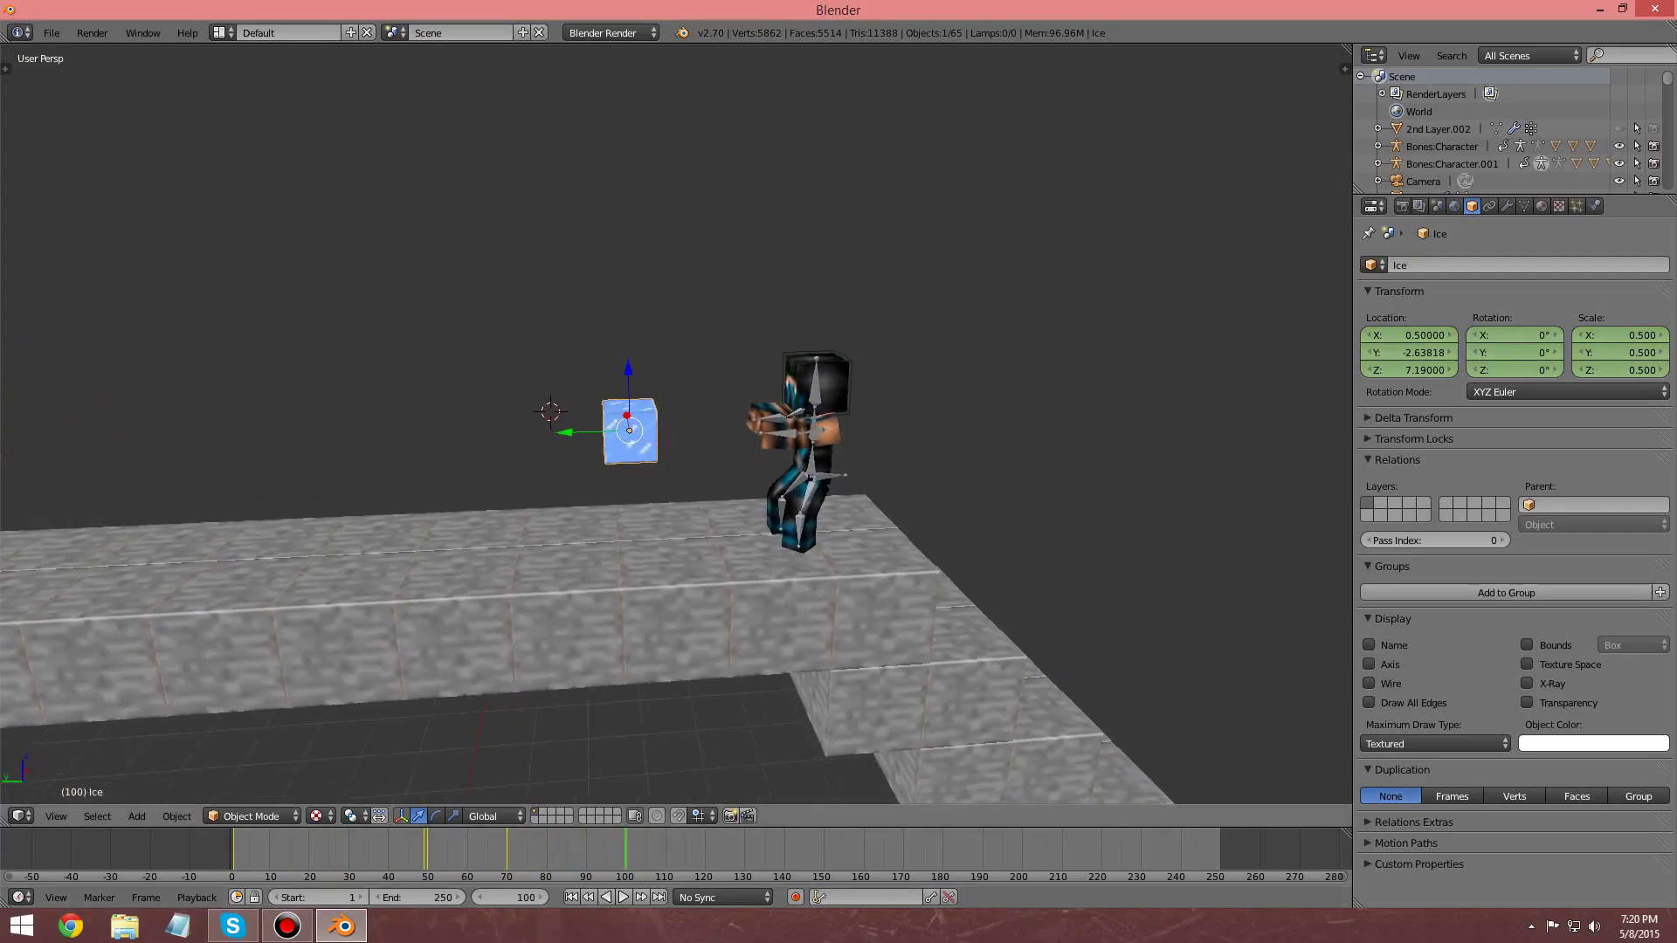
{"action": "left_click_drag", "start_coordinate": [568, 432], "coordinate": [101, 449]}
{"action": "middle_click_drag", "start_coordinate": [109, 449], "coordinate": [515, 453], "text": "shift"}
{"action": "left_click_drag", "start_coordinate": [531, 453], "coordinate": [393, 454]}
{"action": "middle_click_drag", "start_coordinate": [395, 454], "coordinate": [435, 474]}
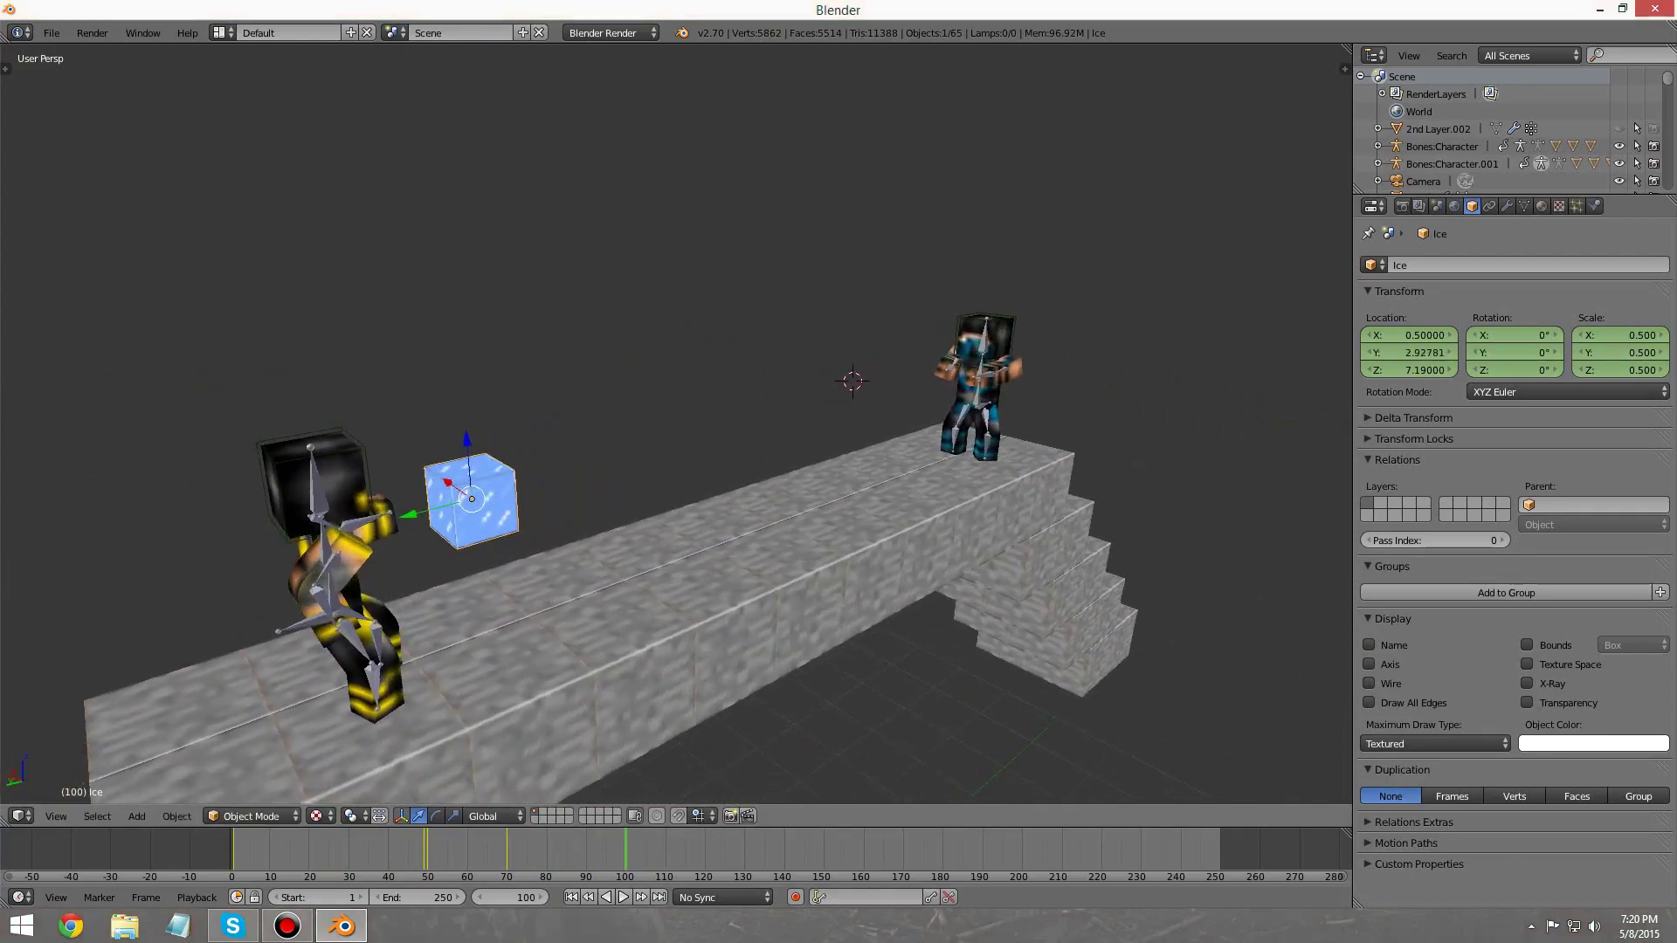
{"action": "key", "text": "i"}
{"action": "left_click", "coordinate": [517, 555]}
Step: At frame 110, move the ice block along Y to about 3.62, into the yellow character
{"action": "middle_click_drag", "start_coordinate": [518, 556], "coordinate": [419, 511]}
{"action": "middle_click_drag", "start_coordinate": [419, 511], "coordinate": [673, 528], "text": "shift"}
{"action": "scroll", "coordinate": [744, 497], "scroll_direction": "up", "scroll_amount": 3}
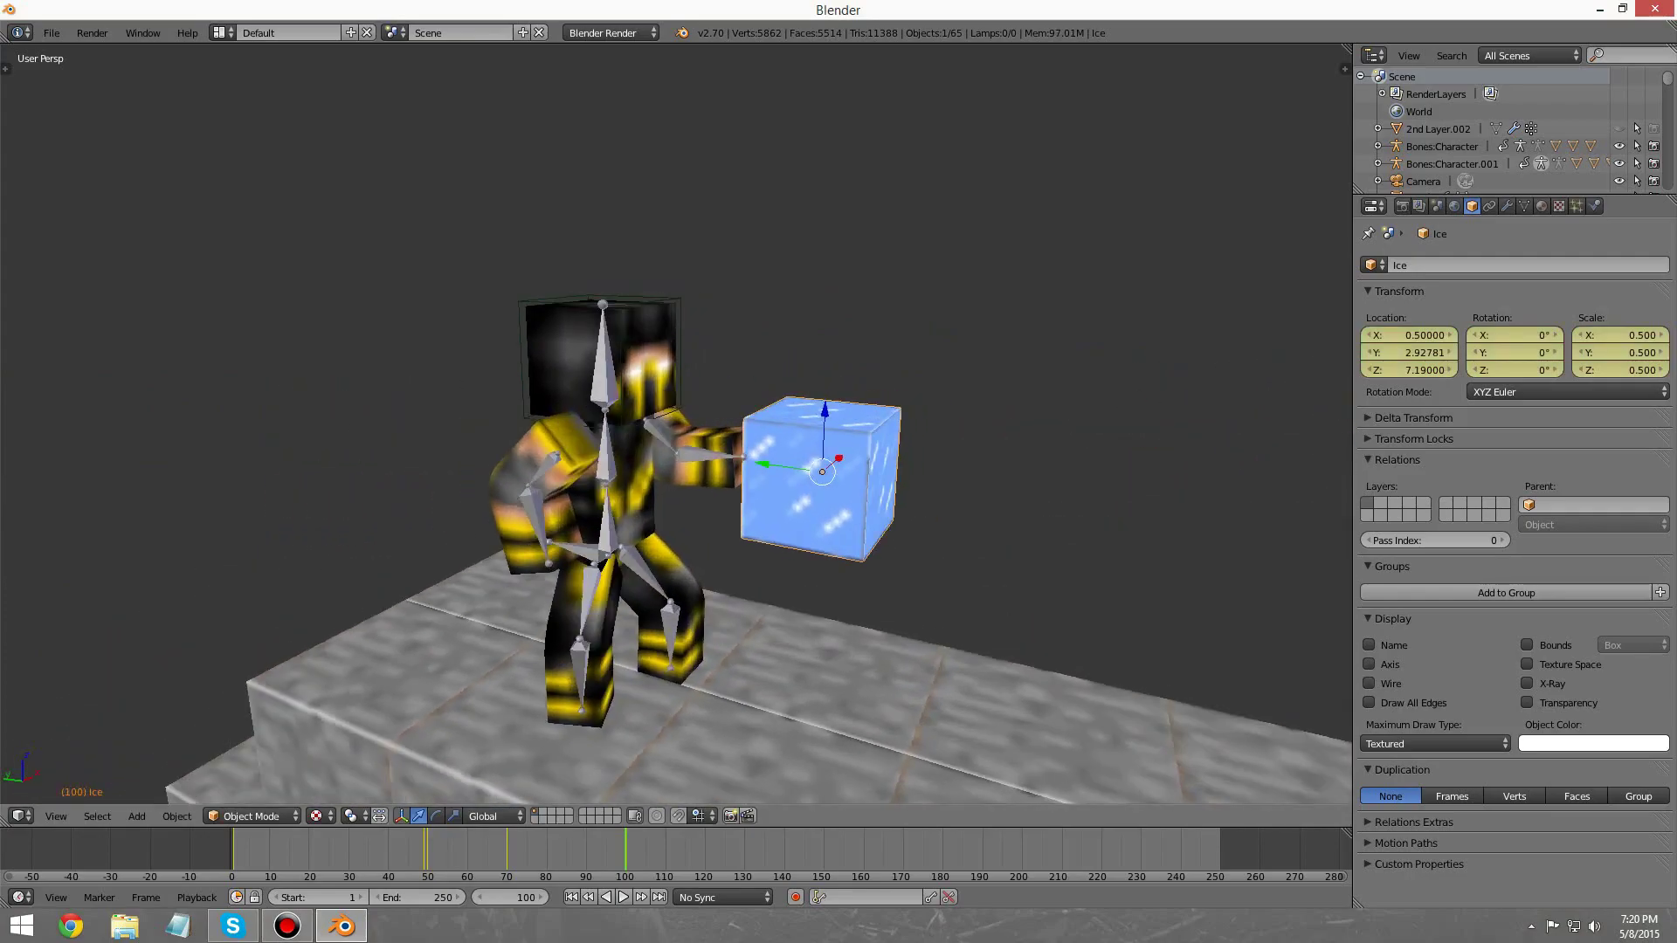
{"action": "left_click_drag", "start_coordinate": [627, 849], "coordinate": [646, 849]}
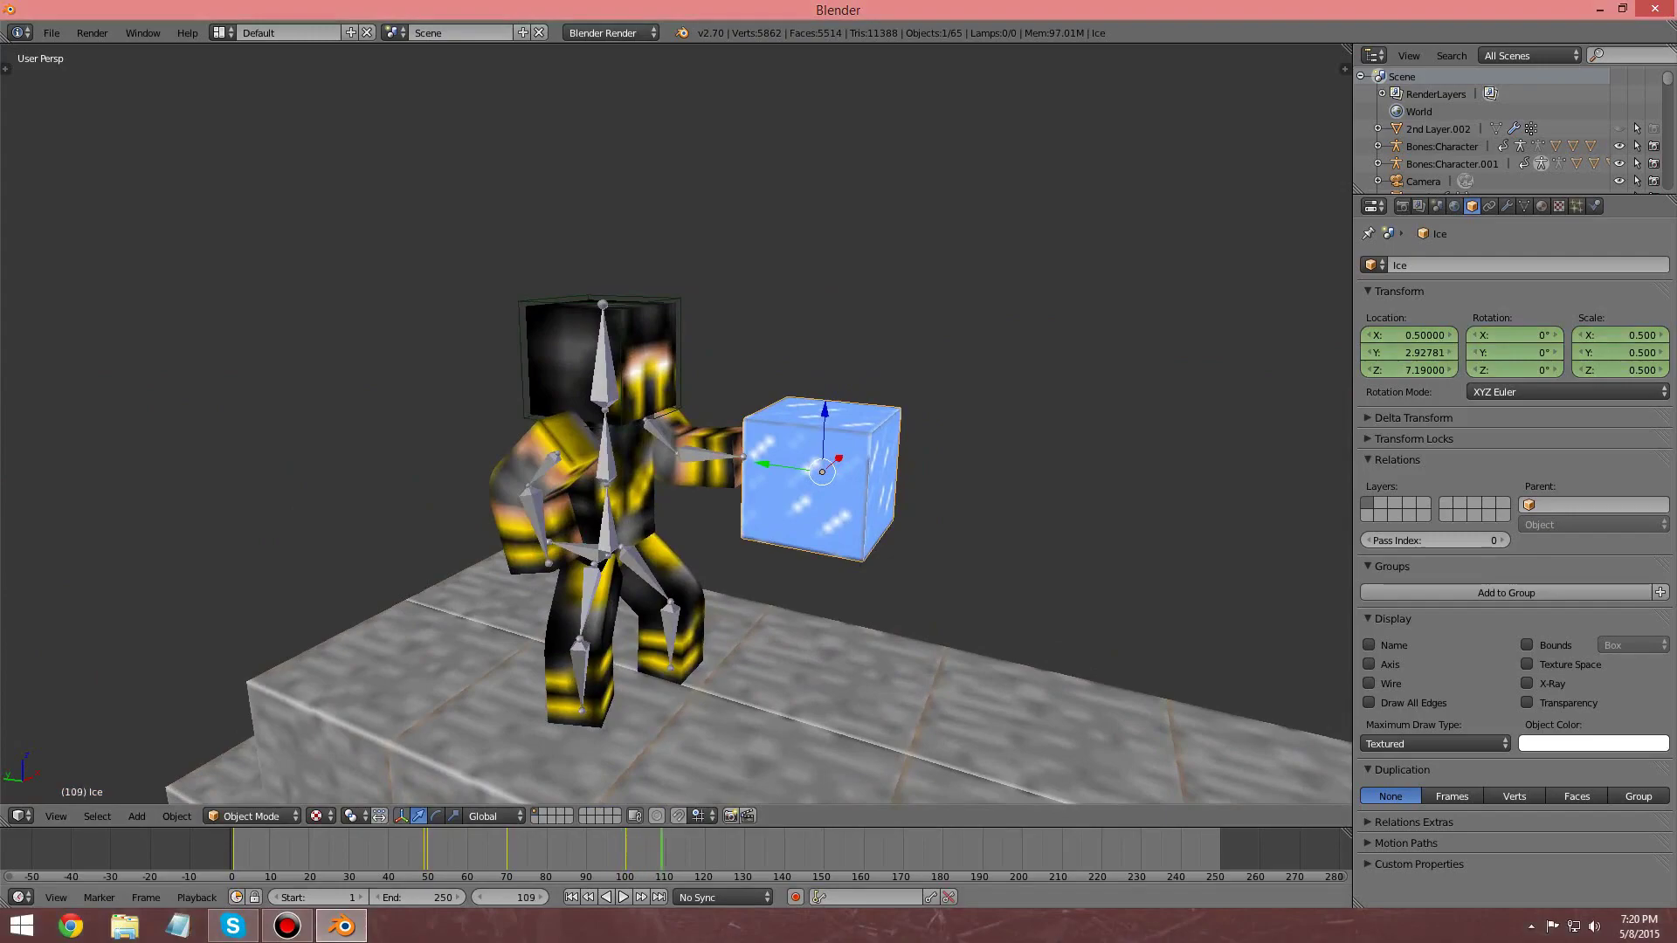
{"action": "middle_click_drag", "start_coordinate": [699, 498], "coordinate": [686, 561]}
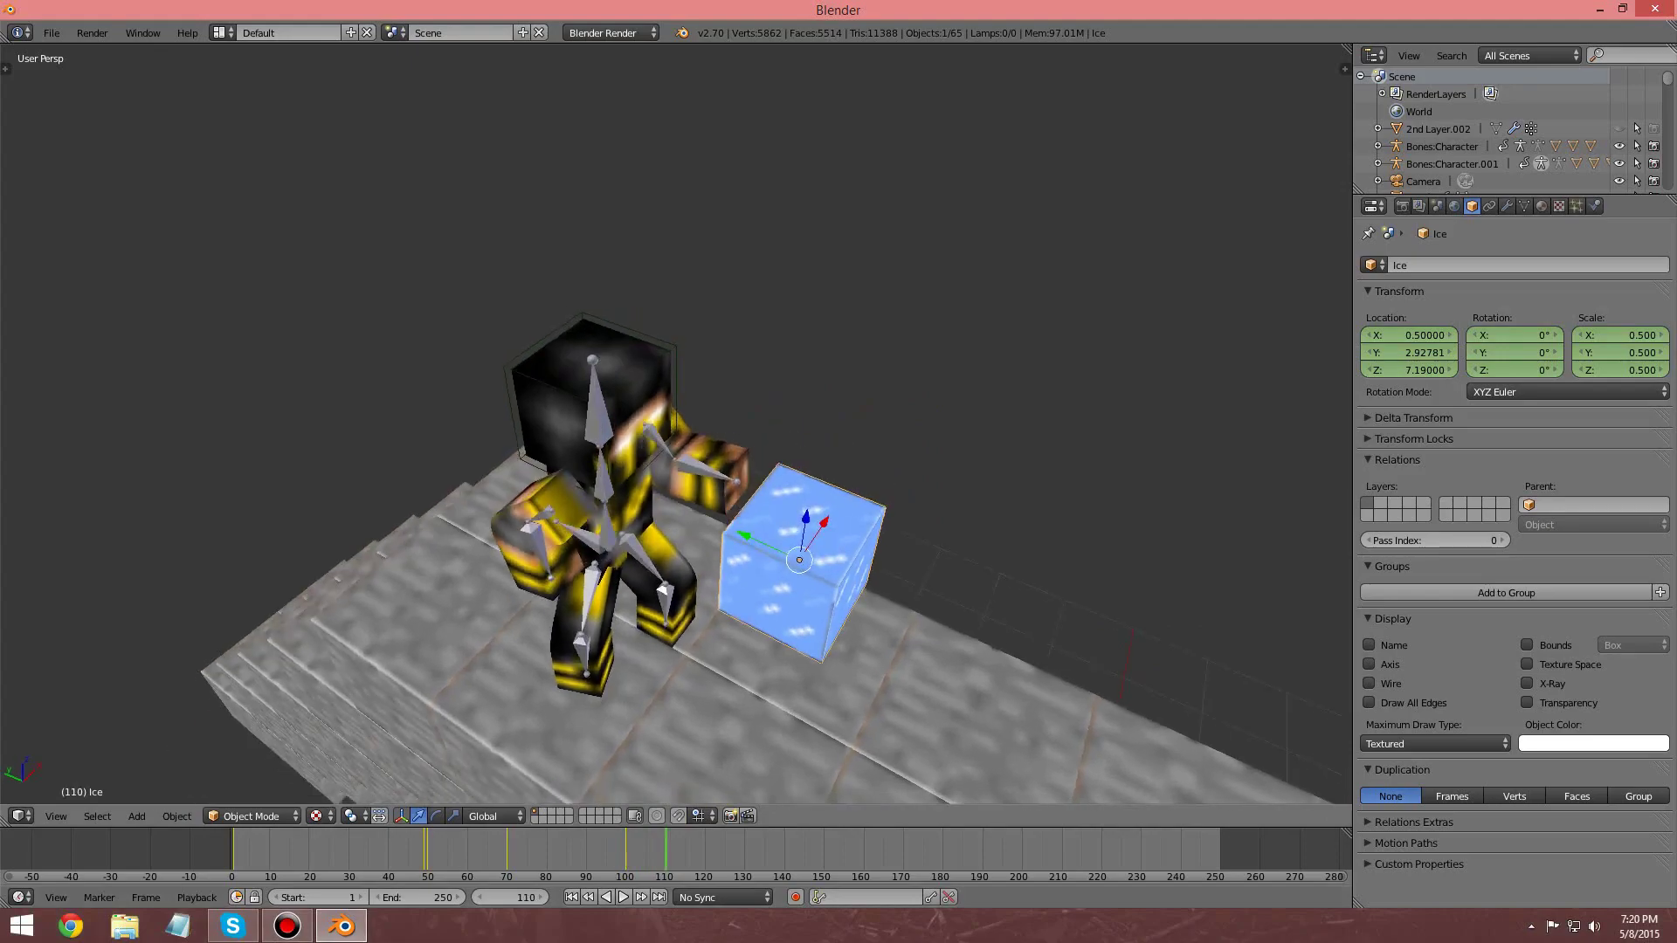
{"action": "left_click_drag", "start_coordinate": [745, 535], "coordinate": [635, 488]}
{"action": "mouse_move", "coordinate": [635, 488]}
{"action": "middle_mouse_down"}
{"action": "mouse_move", "coordinate": [657, 413]}
{"action": "mouse_move", "coordinate": [594, 478]}
{"action": "mouse_move", "coordinate": [621, 464]}
{"action": "middle_mouse_up"}
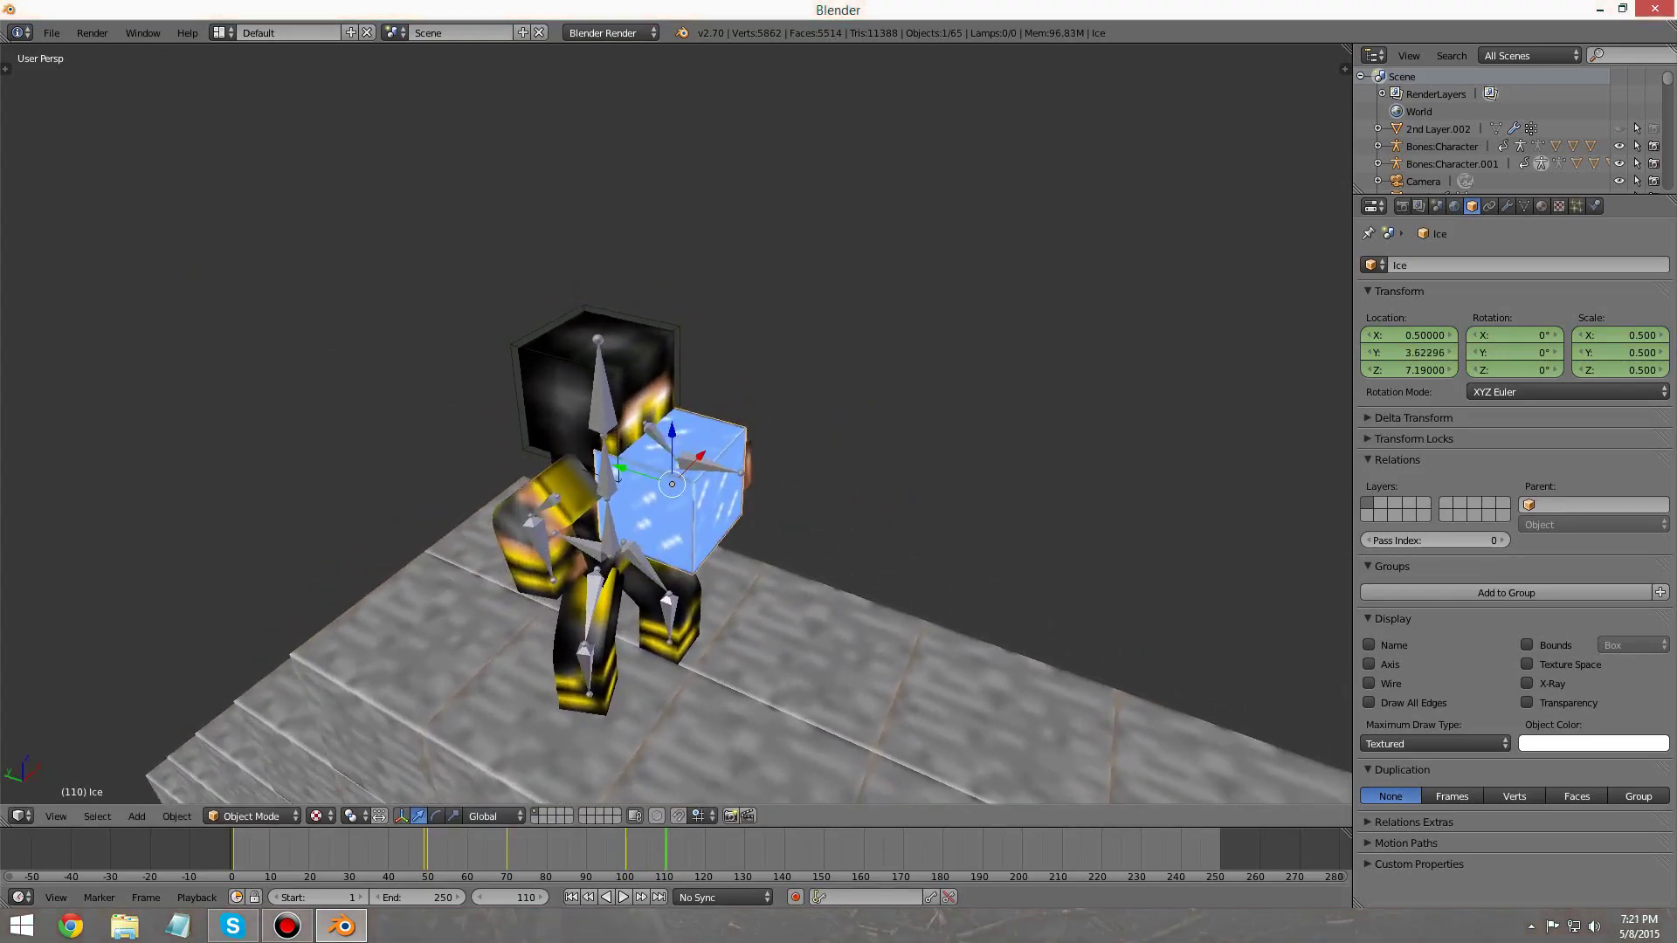
Step: Put the yellow character's armature in Pose Mode and rotate its Body bone forward around the global X axis at frame 110
{"action": "right_click", "coordinate": [704, 464]}
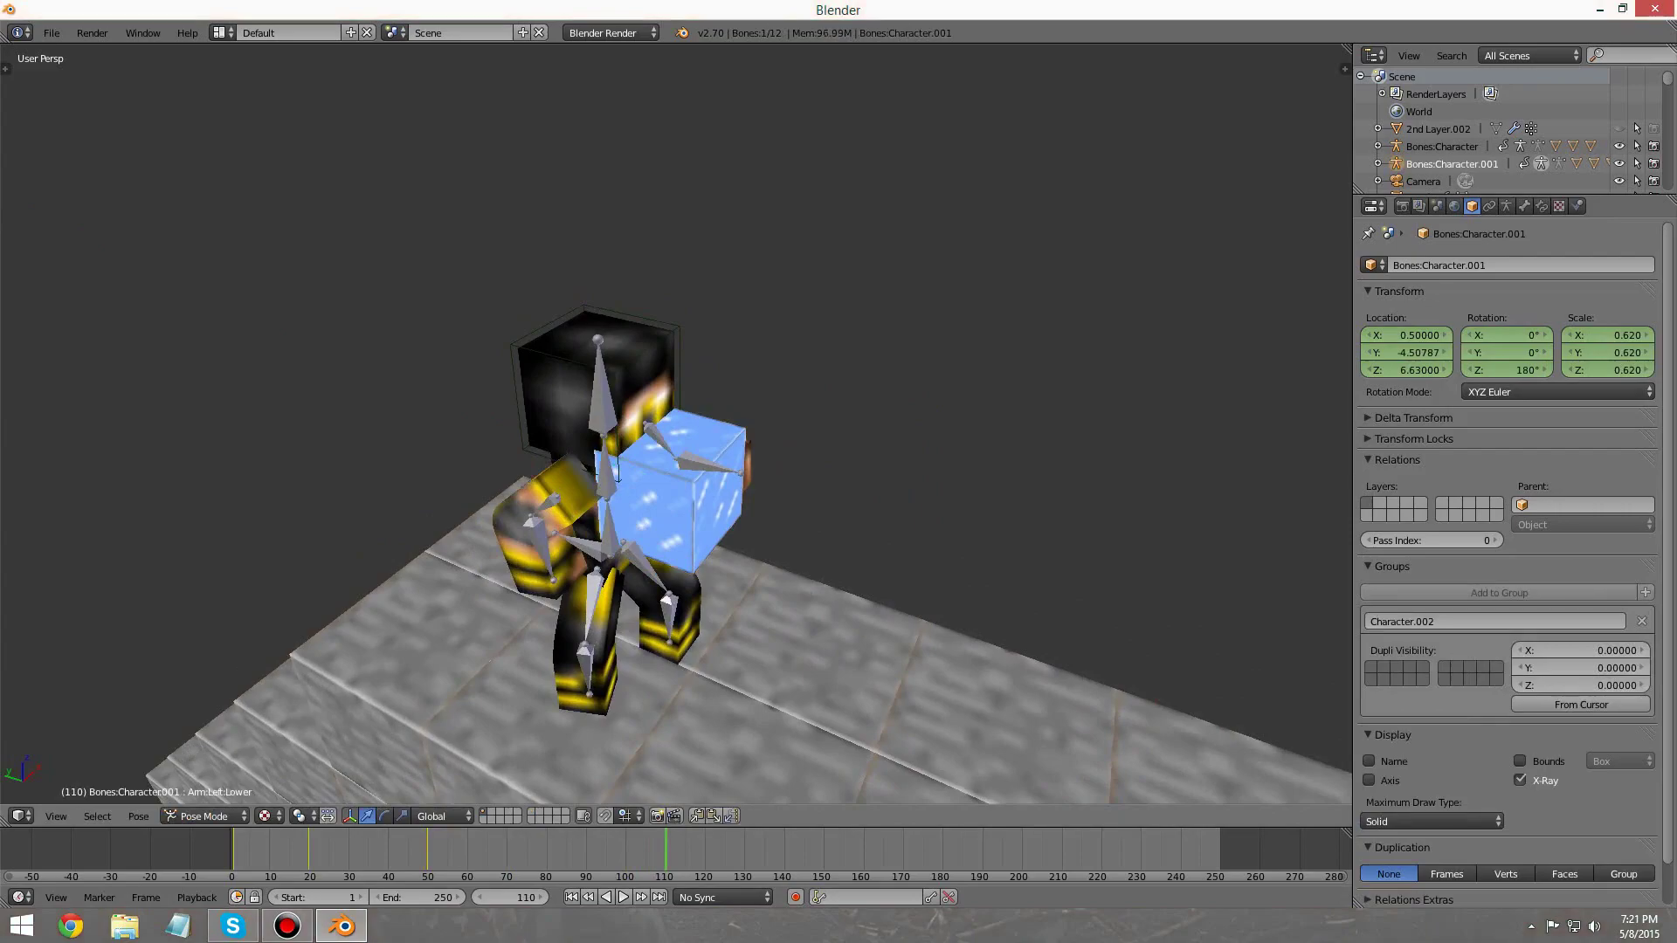
{"action": "middle_click_drag", "start_coordinate": [681, 471], "coordinate": [732, 423]}
{"action": "right_click", "coordinate": [679, 428]}
{"action": "right_click", "coordinate": [638, 384]}
{"action": "middle_click_drag", "start_coordinate": [638, 384], "coordinate": [402, 485]}
{"action": "scroll", "coordinate": [568, 441], "scroll_direction": "up", "scroll_amount": 4}
{"action": "left_click", "coordinate": [253, 817]}
{"action": "left_click", "coordinate": [252, 757]}
{"action": "key", "text": "r"}
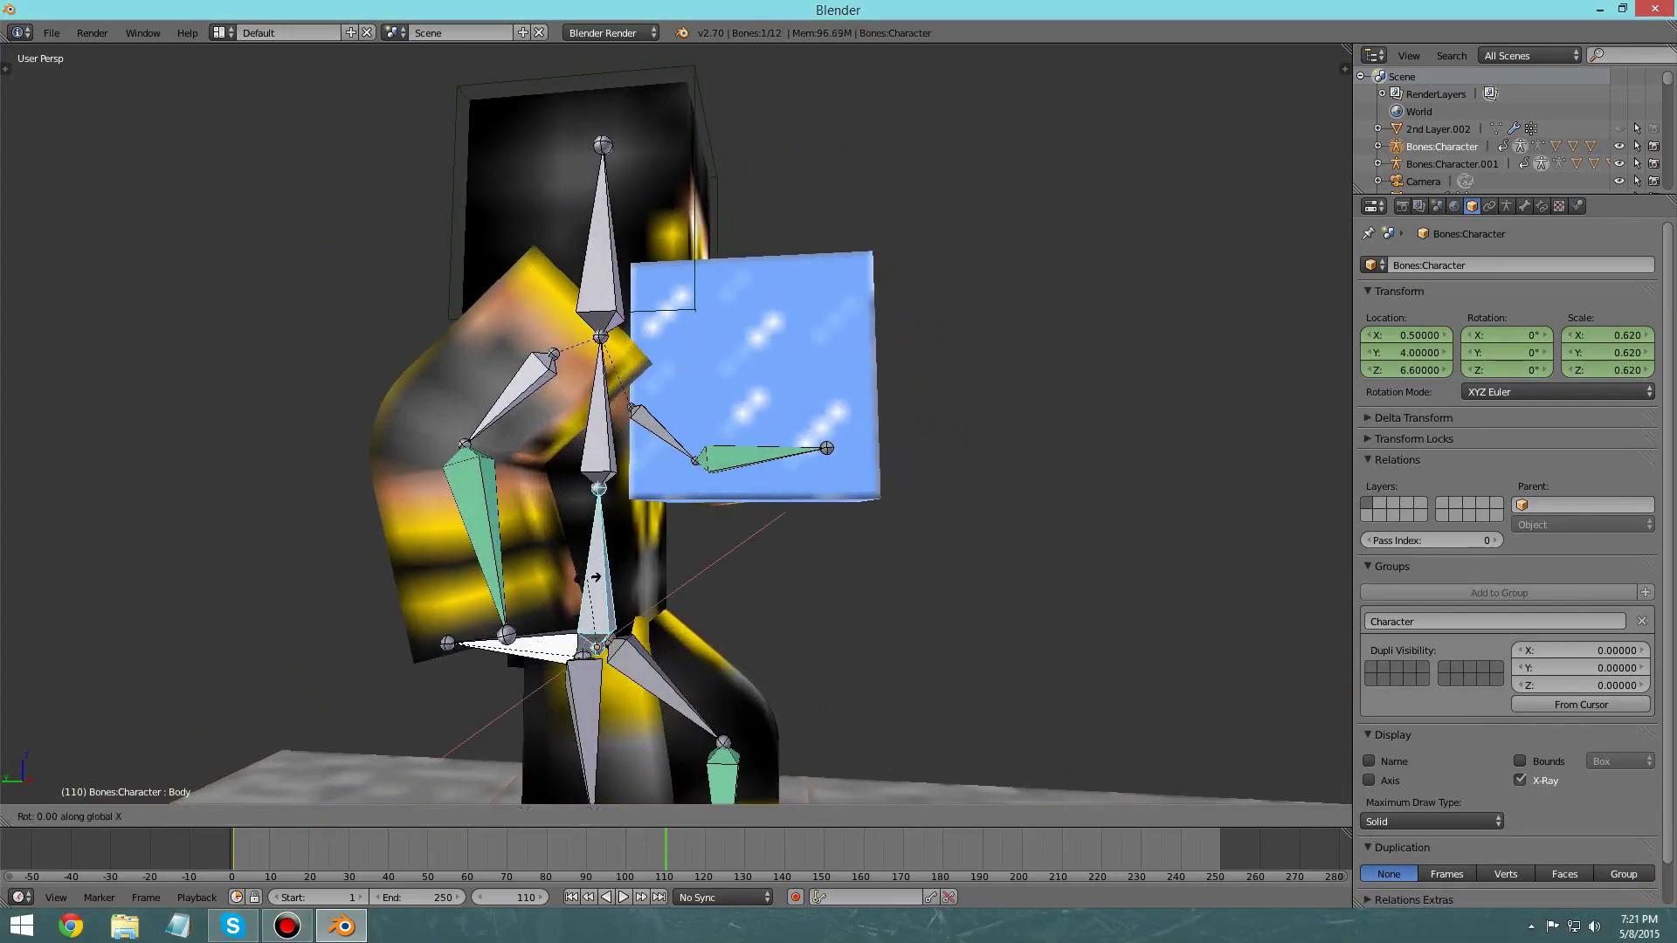
{"action": "key", "text": "Return"}
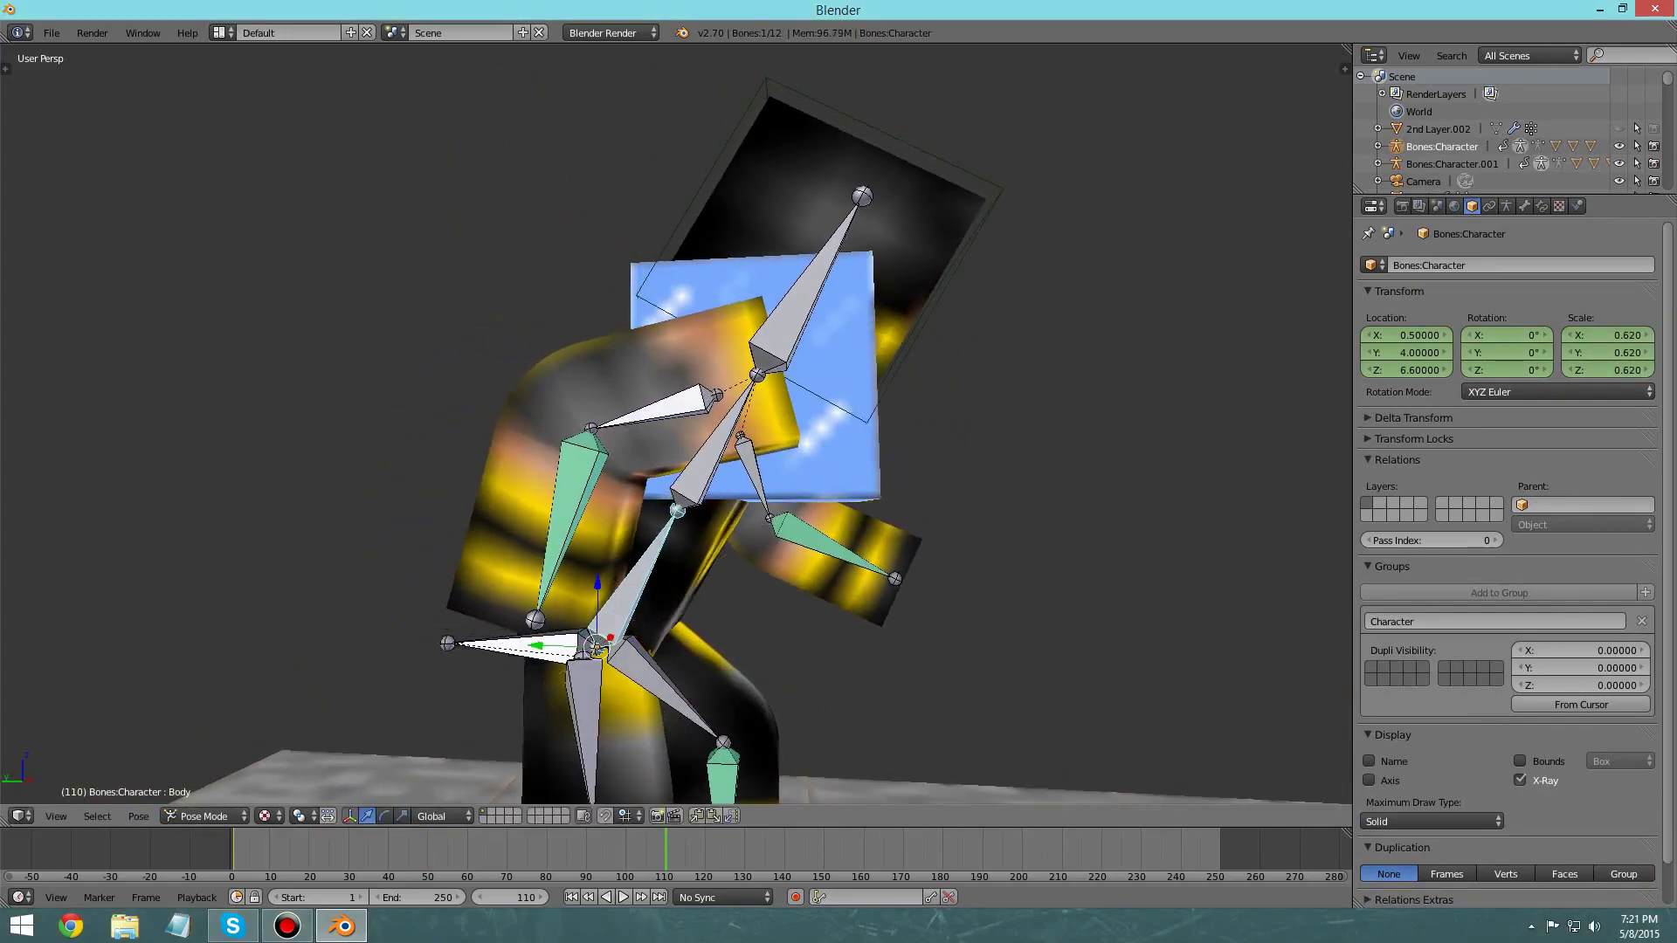
Step: Bend the yellow character's Chest bone forward around the global X axis by about 38°
{"action": "right_click", "coordinate": [703, 469]}
{"action": "key", "text": "r"}
{"action": "key", "text": "x"}
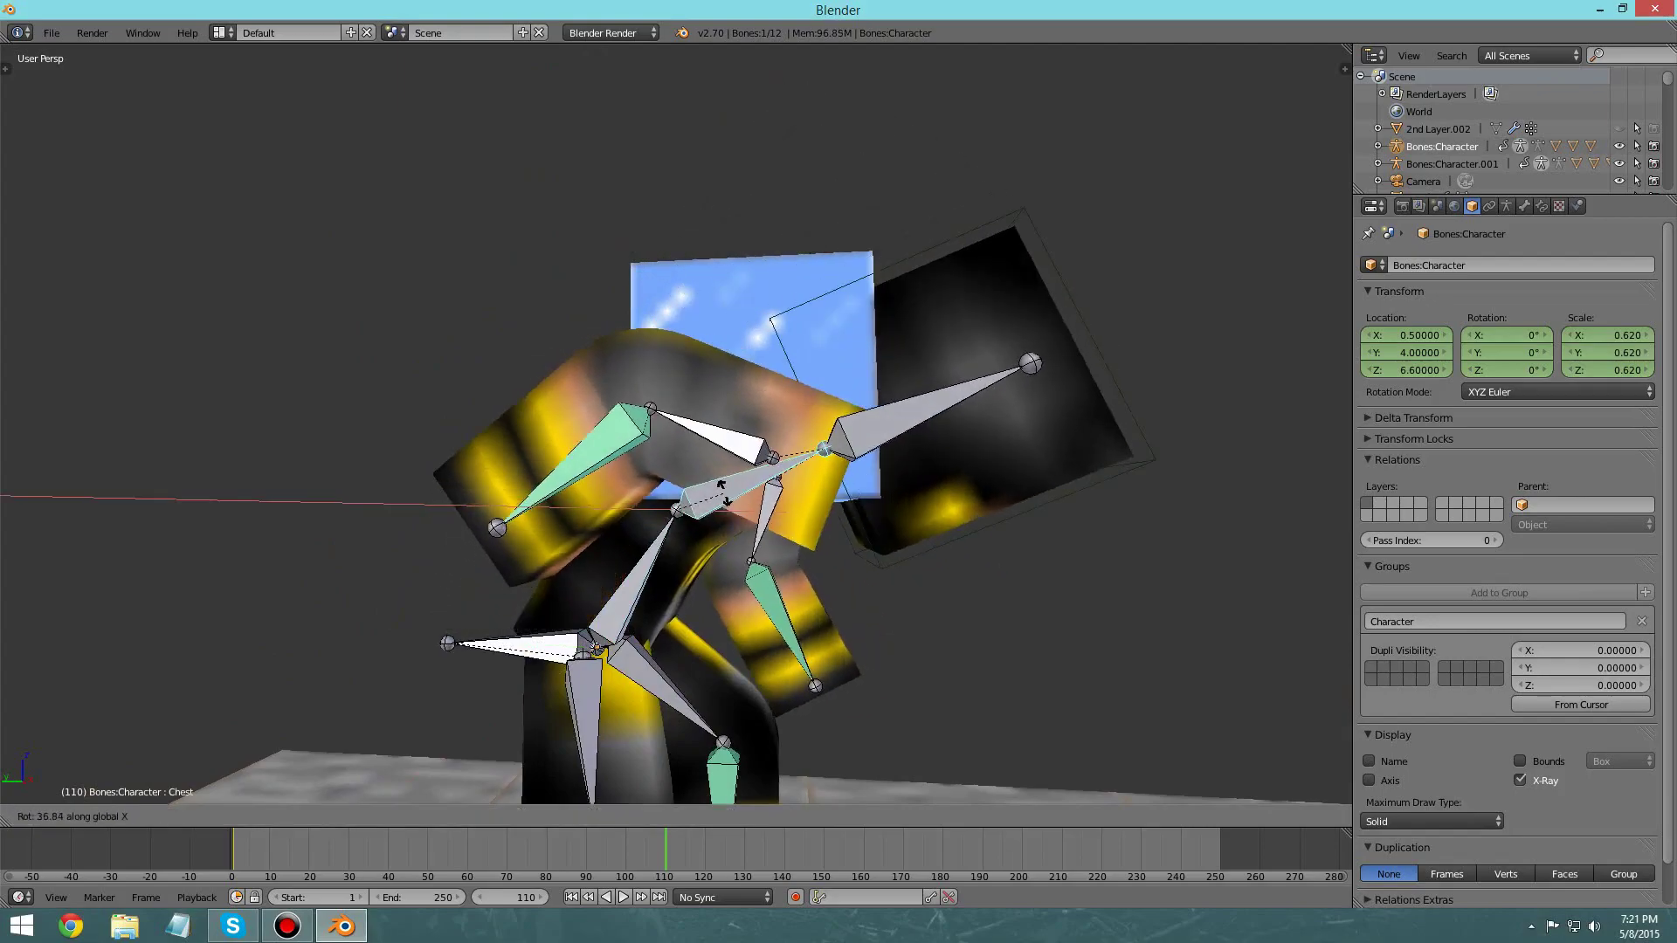
{"action": "left_click", "coordinate": [724, 493]}
{"action": "middle_click_drag", "start_coordinate": [724, 494], "coordinate": [753, 516]}
{"action": "key", "text": "r"}
{"action": "key", "text": "y"}
{"action": "key", "text": "Escape"}
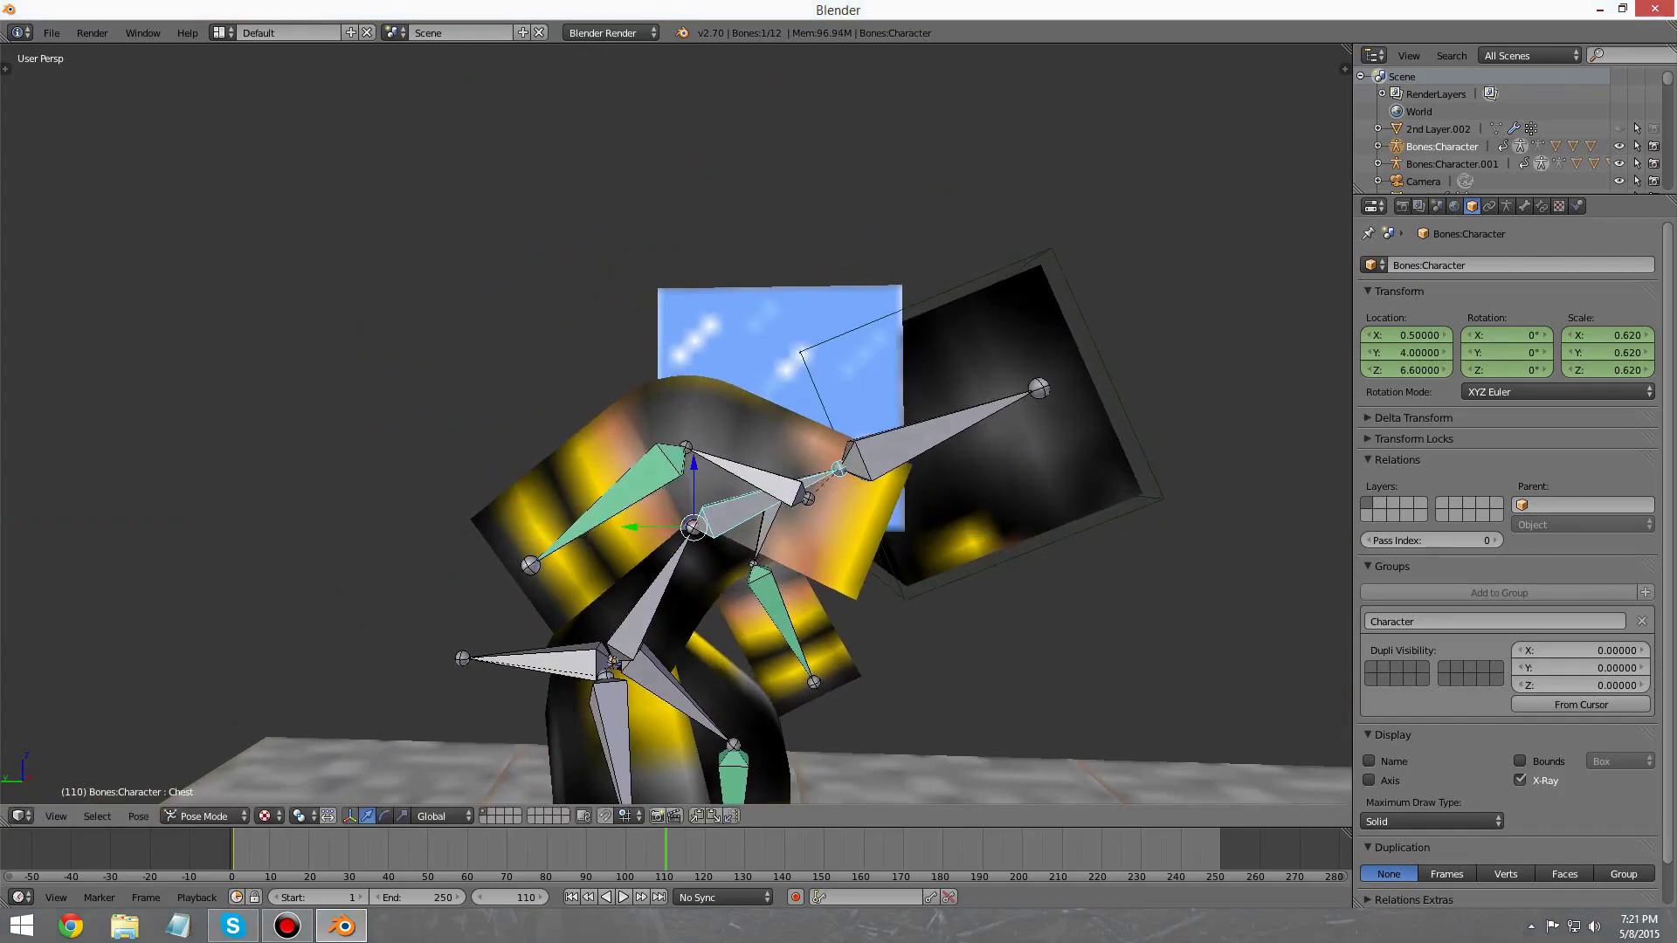
Step: Return to Object Mode and move the yellow character's armature back along Y to about 4.62
{"action": "middle_click_drag", "start_coordinate": [753, 515], "coordinate": [837, 516]}
{"action": "scroll", "coordinate": [756, 517], "scroll_direction": "down", "scroll_amount": 4}
{"action": "middle_click_drag", "start_coordinate": [673, 480], "coordinate": [717, 476]}
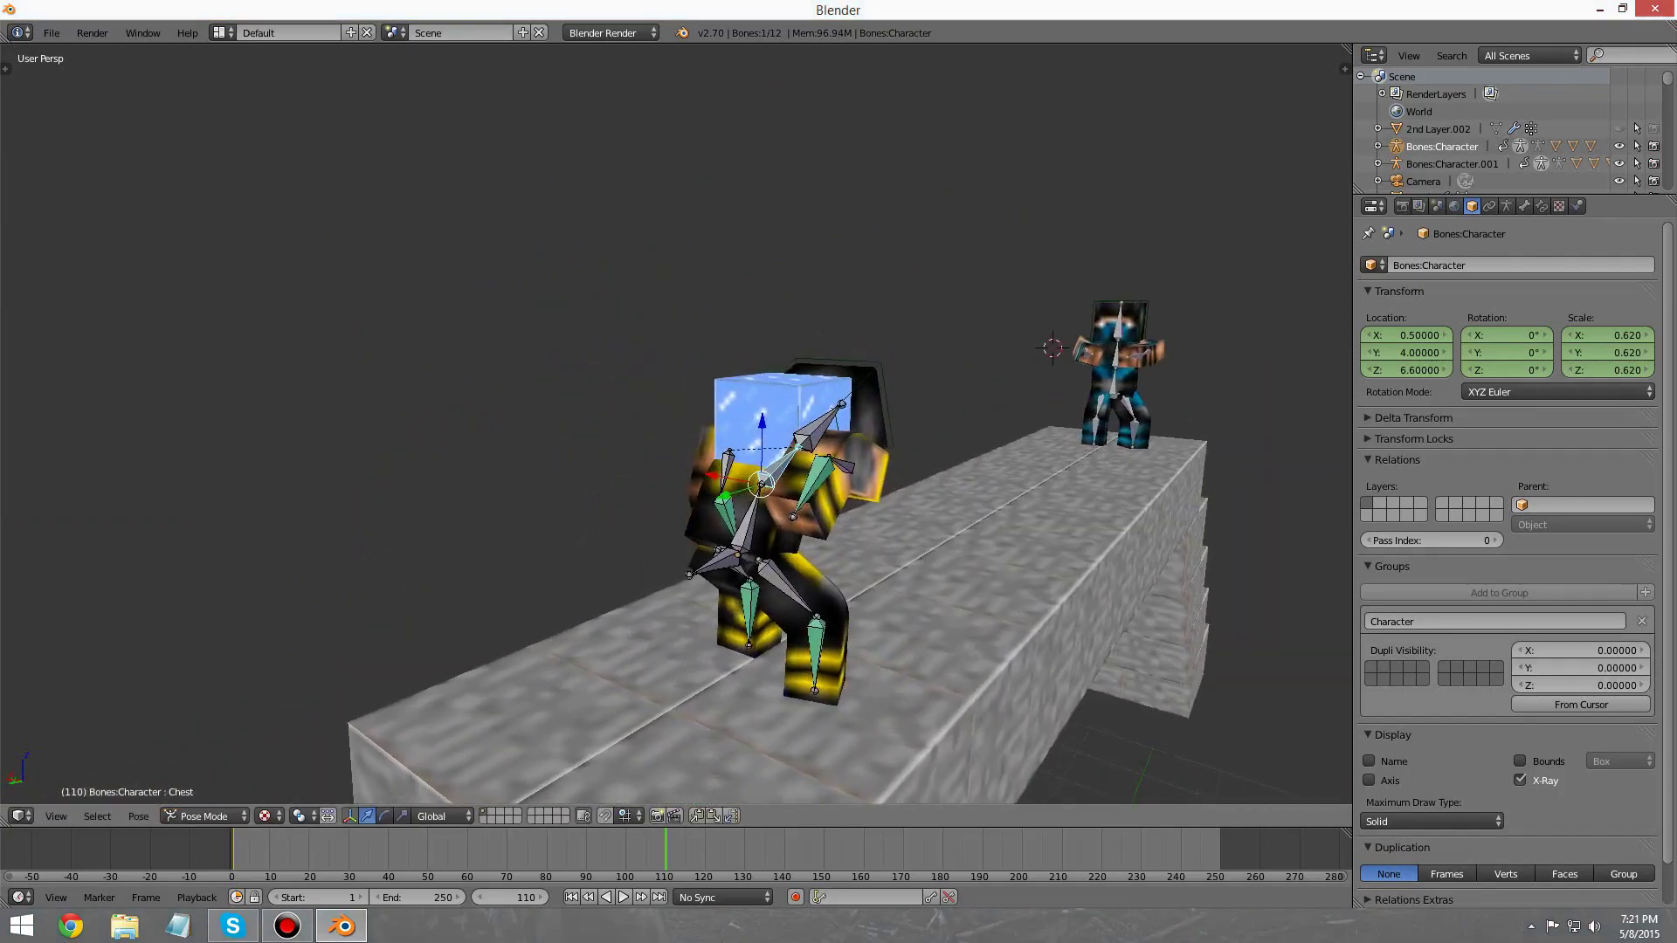
{"action": "left_click", "coordinate": [203, 816]}
{"action": "left_click", "coordinate": [199, 792]}
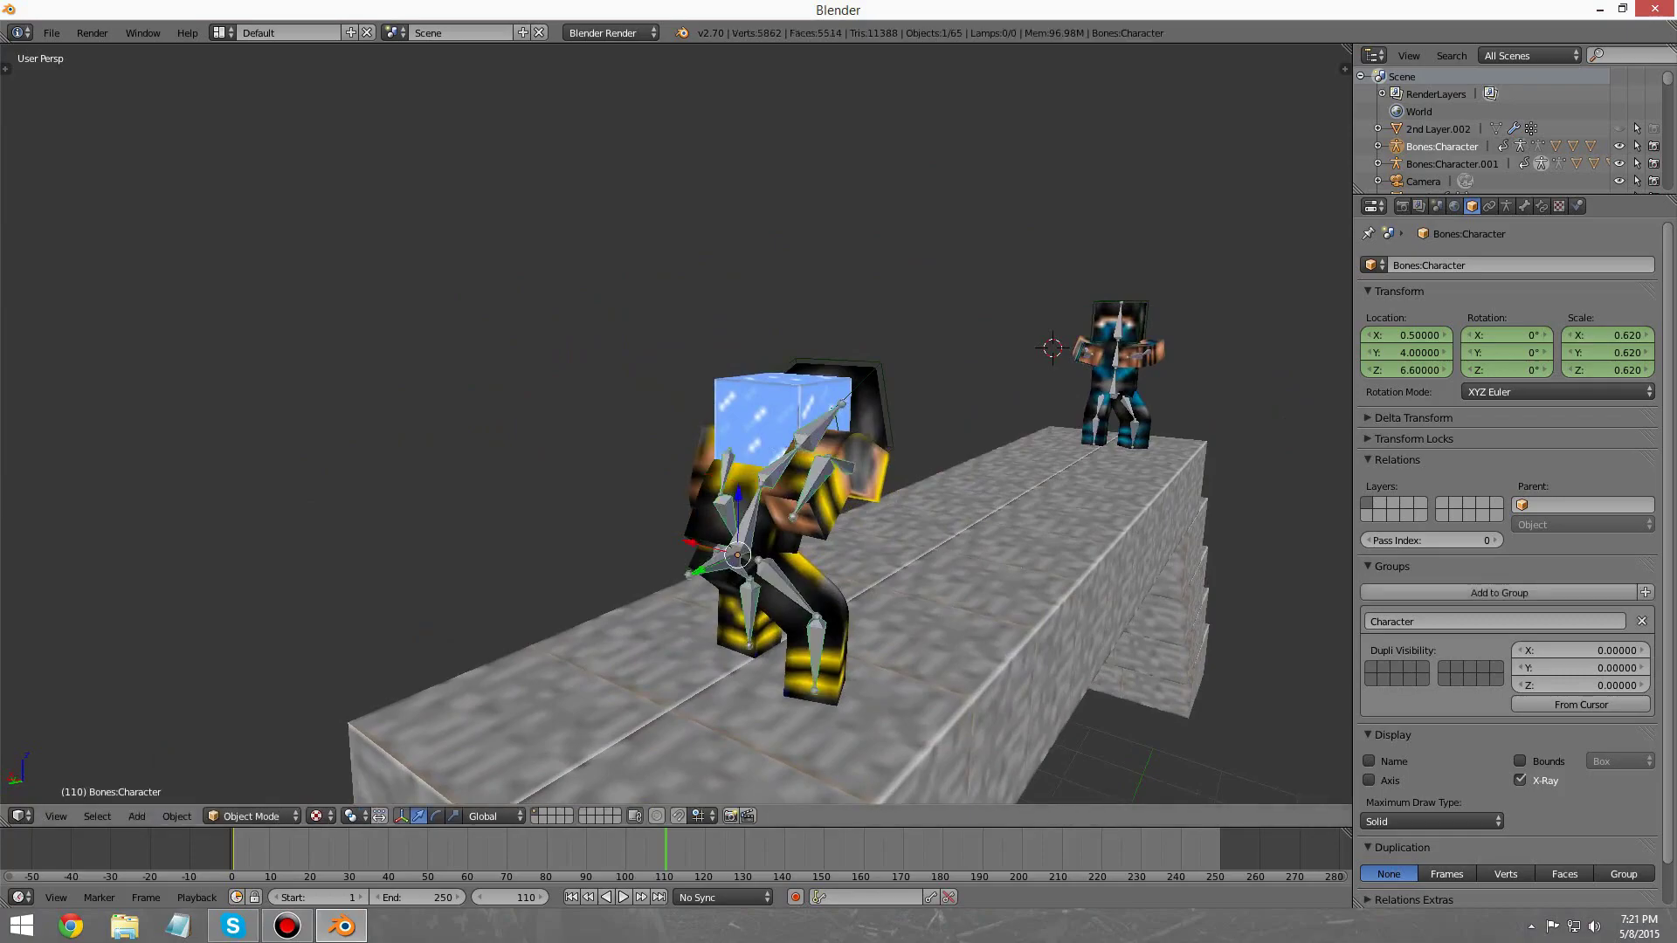
{"action": "middle_click_drag", "start_coordinate": [734, 533], "coordinate": [631, 527]}
{"action": "left_click_drag", "start_coordinate": [614, 576], "coordinate": [477, 594]}
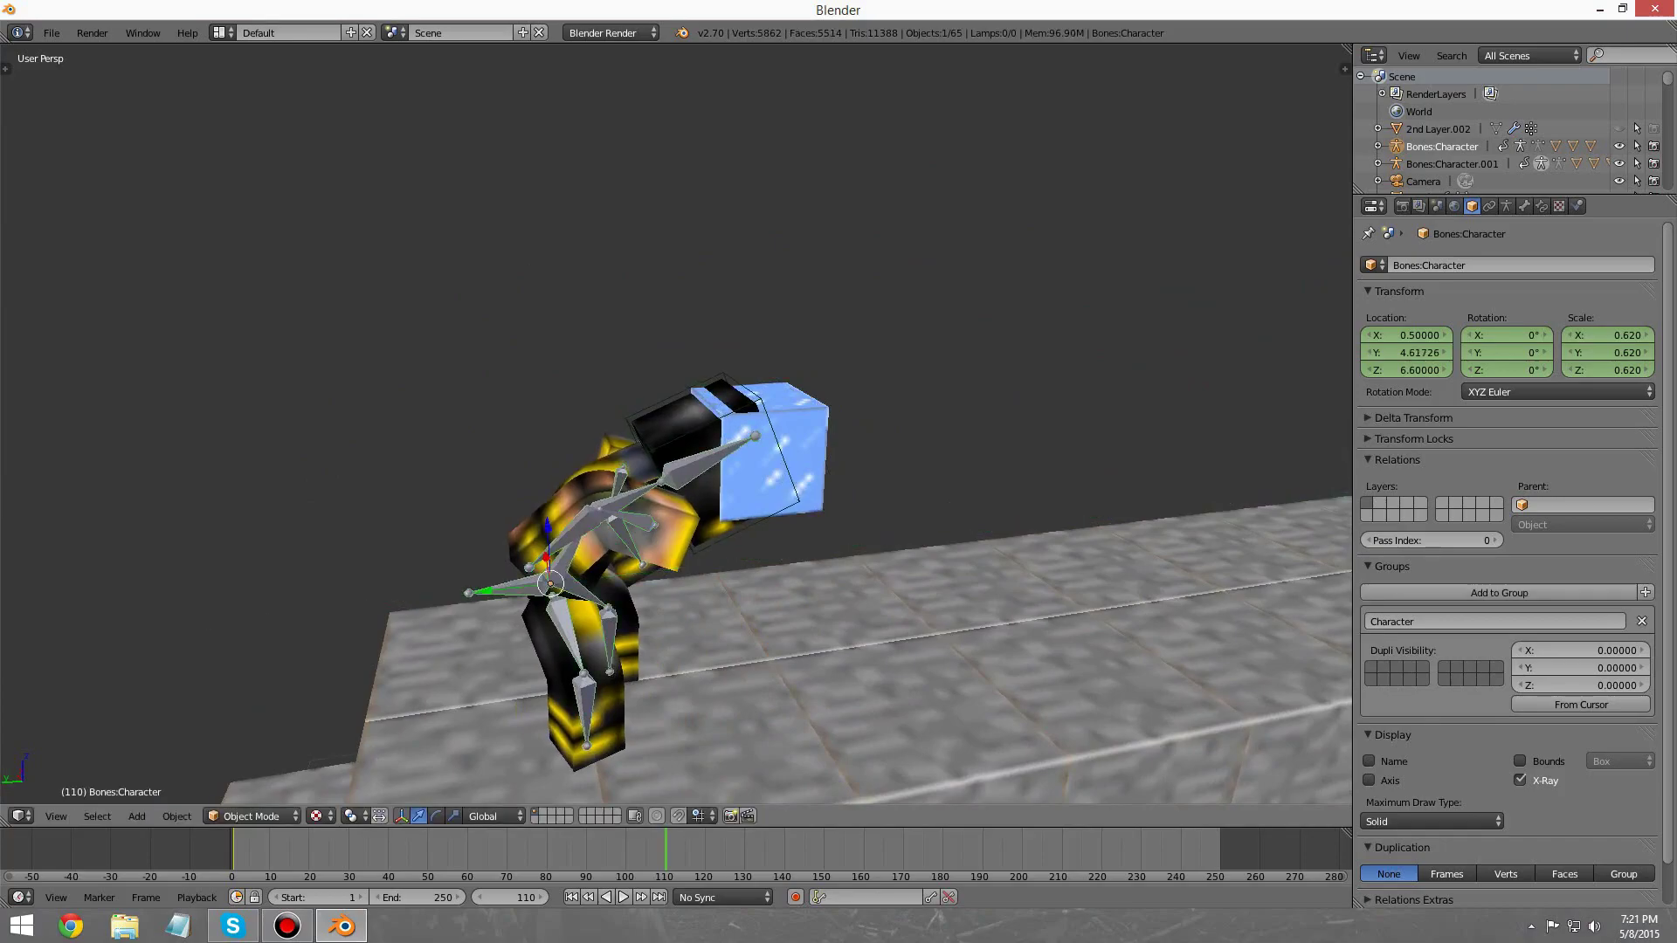
Step: Rotate the yellow character's armature to about -24.67° around X and insert a LocRotScale keyframe at frame 110
{"action": "middle_click_drag", "start_coordinate": [478, 594], "coordinate": [437, 570]}
{"action": "key", "text": "r"}
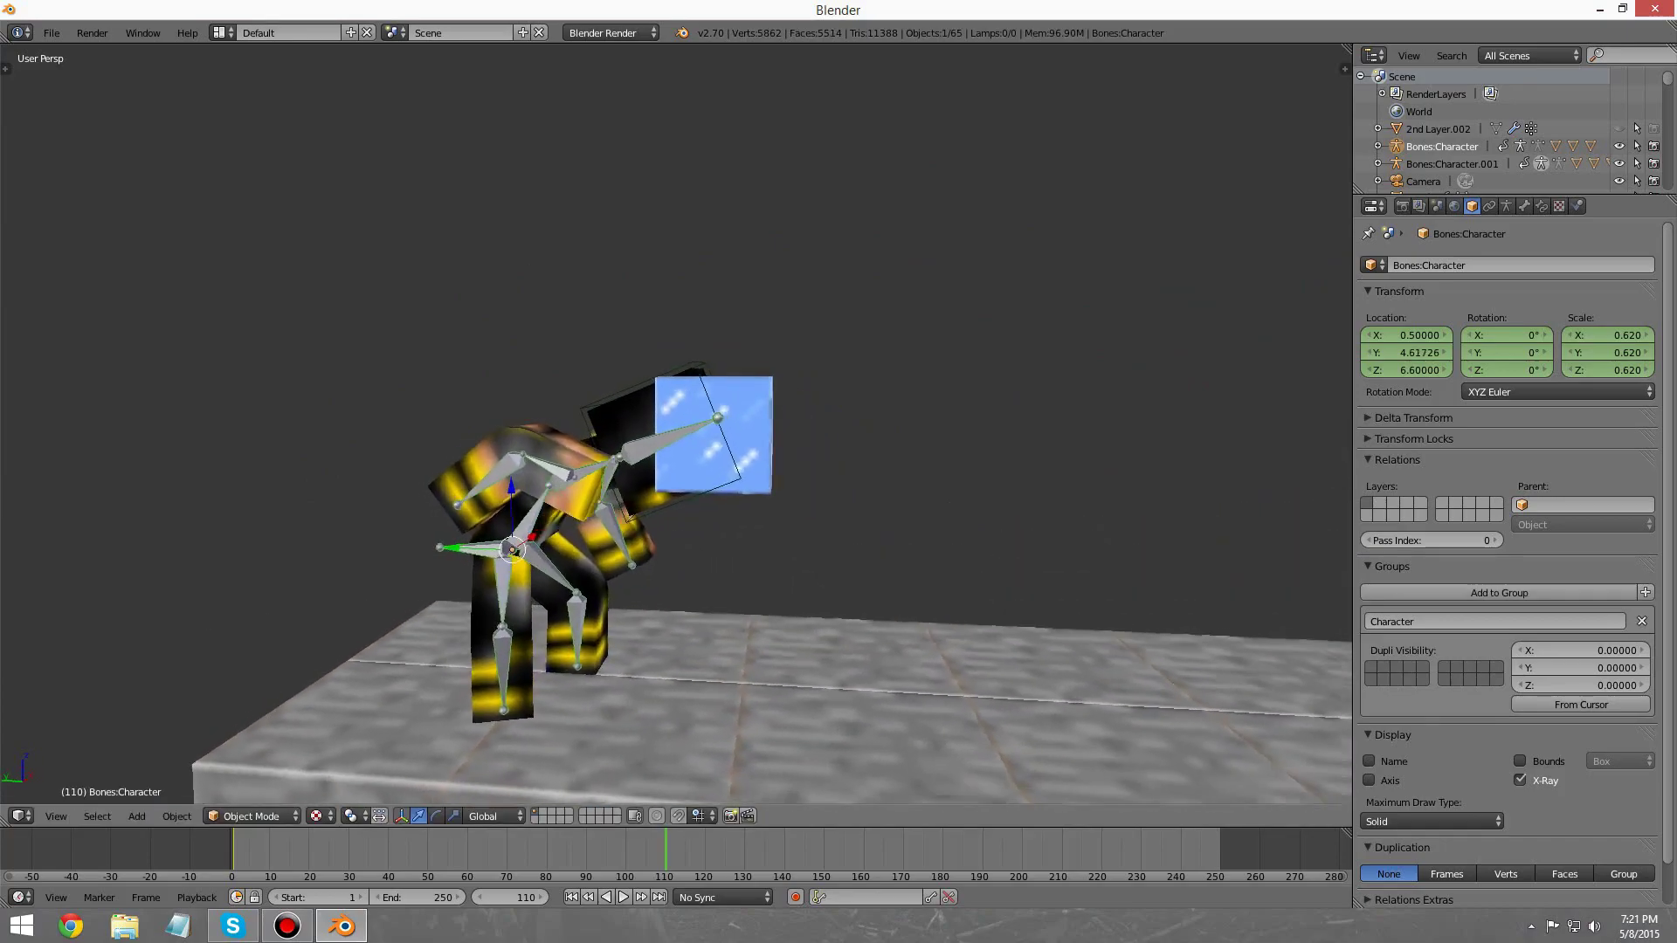
{"action": "key", "text": "x"}
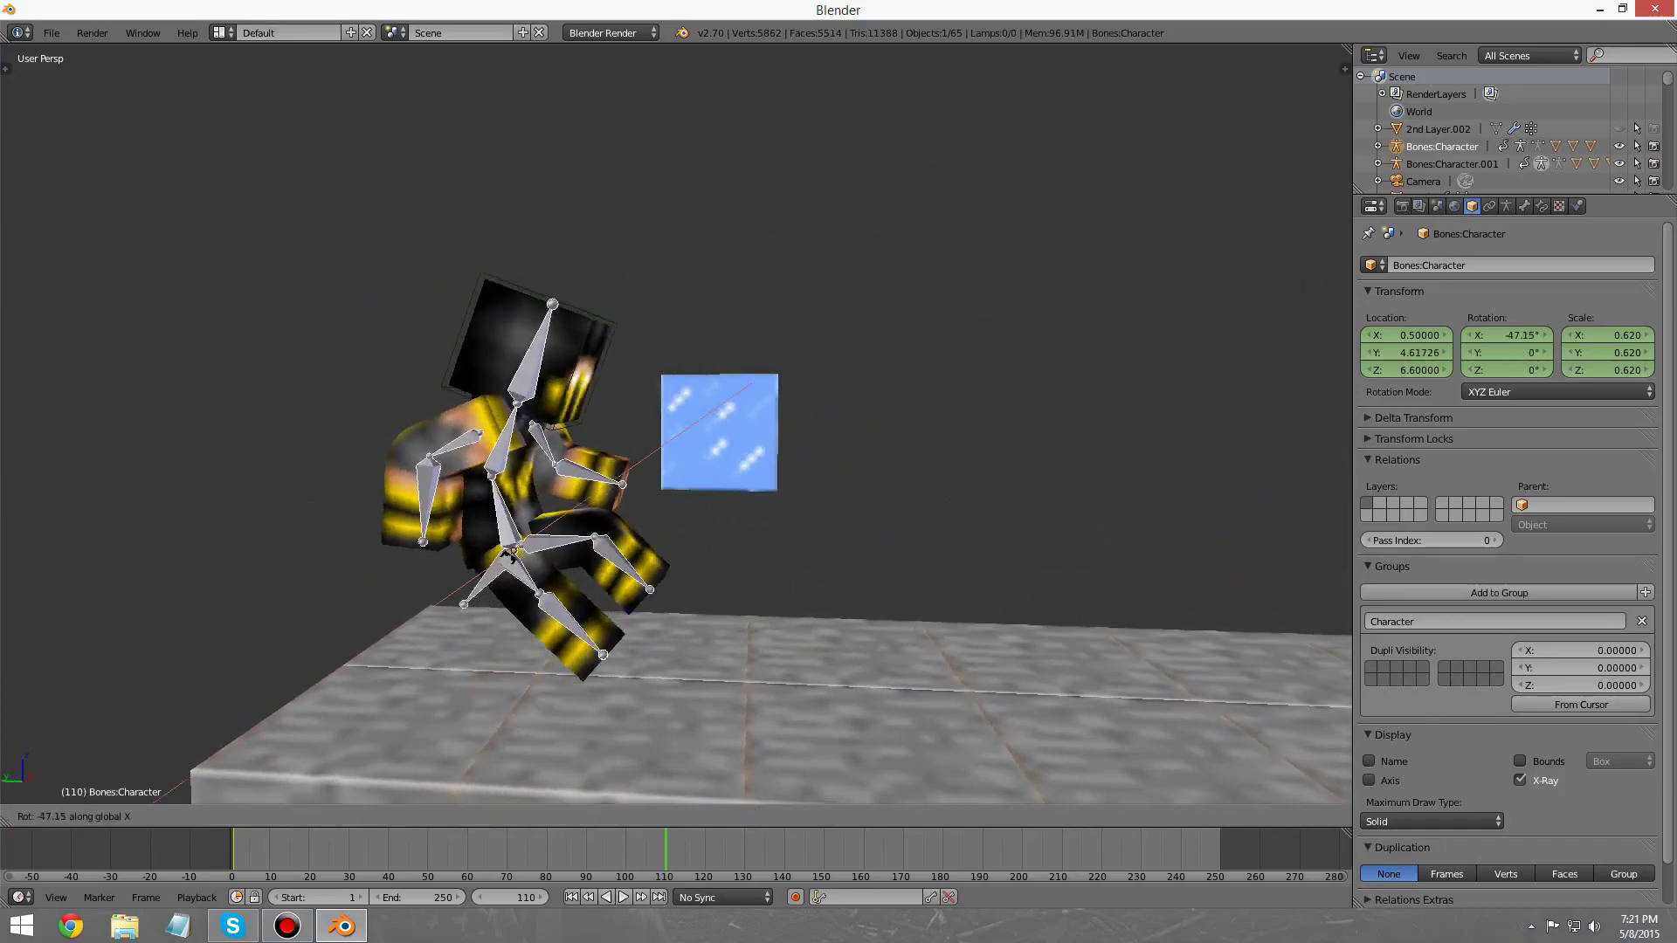
{"action": "key", "text": "Return"}
{"action": "middle_click_drag", "start_coordinate": [538, 424], "coordinate": [491, 400]}
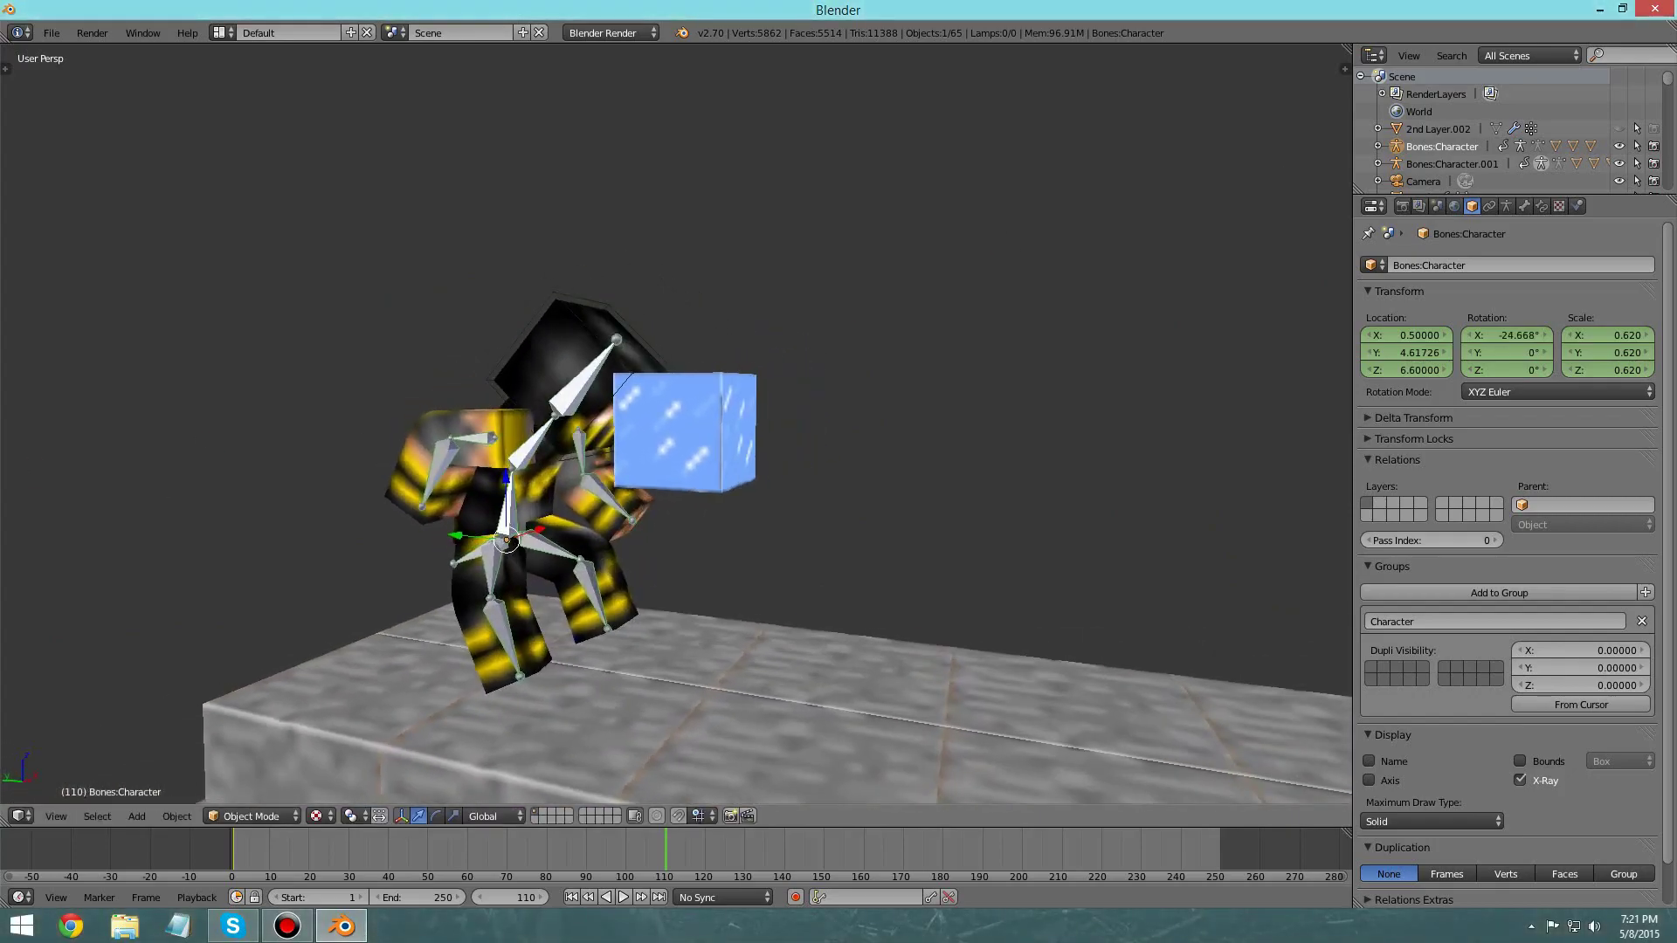
{"action": "scroll", "coordinate": [491, 400], "scroll_direction": "up", "scroll_amount": 2}
{"action": "key", "text": "i"}
{"action": "left_click", "coordinate": [397, 479]}
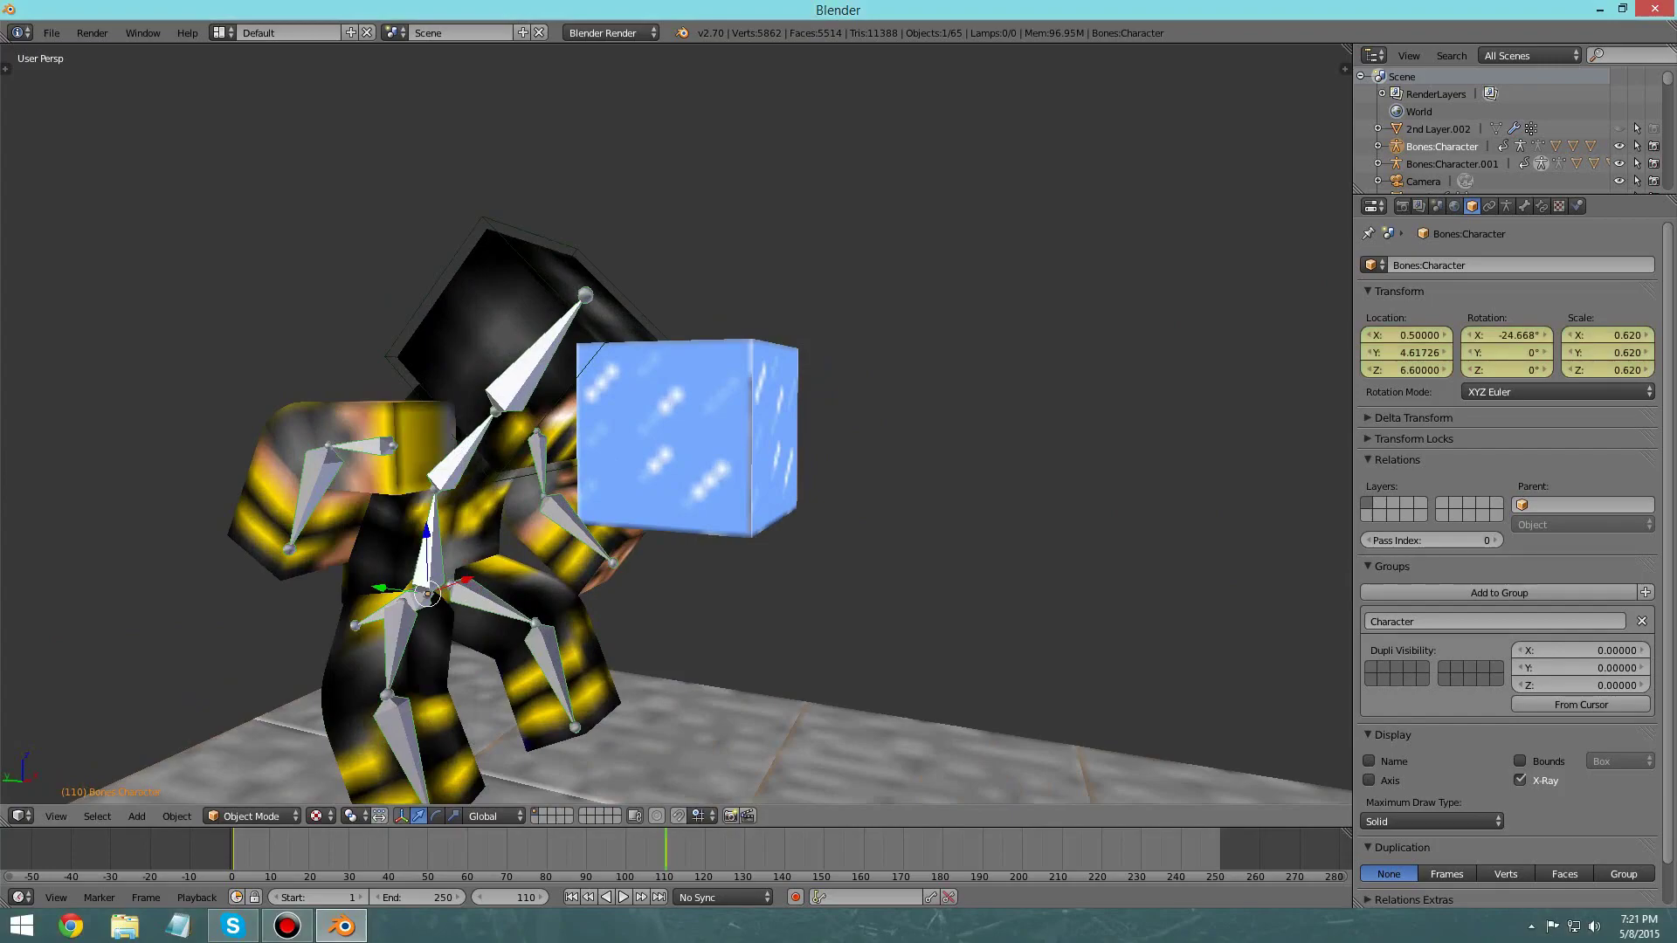
Step: In Pose Mode, rotate the yellow character's Head bone forward around the global X axis
{"action": "left_click", "coordinate": [252, 816]}
{"action": "left_click", "coordinate": [249, 756]}
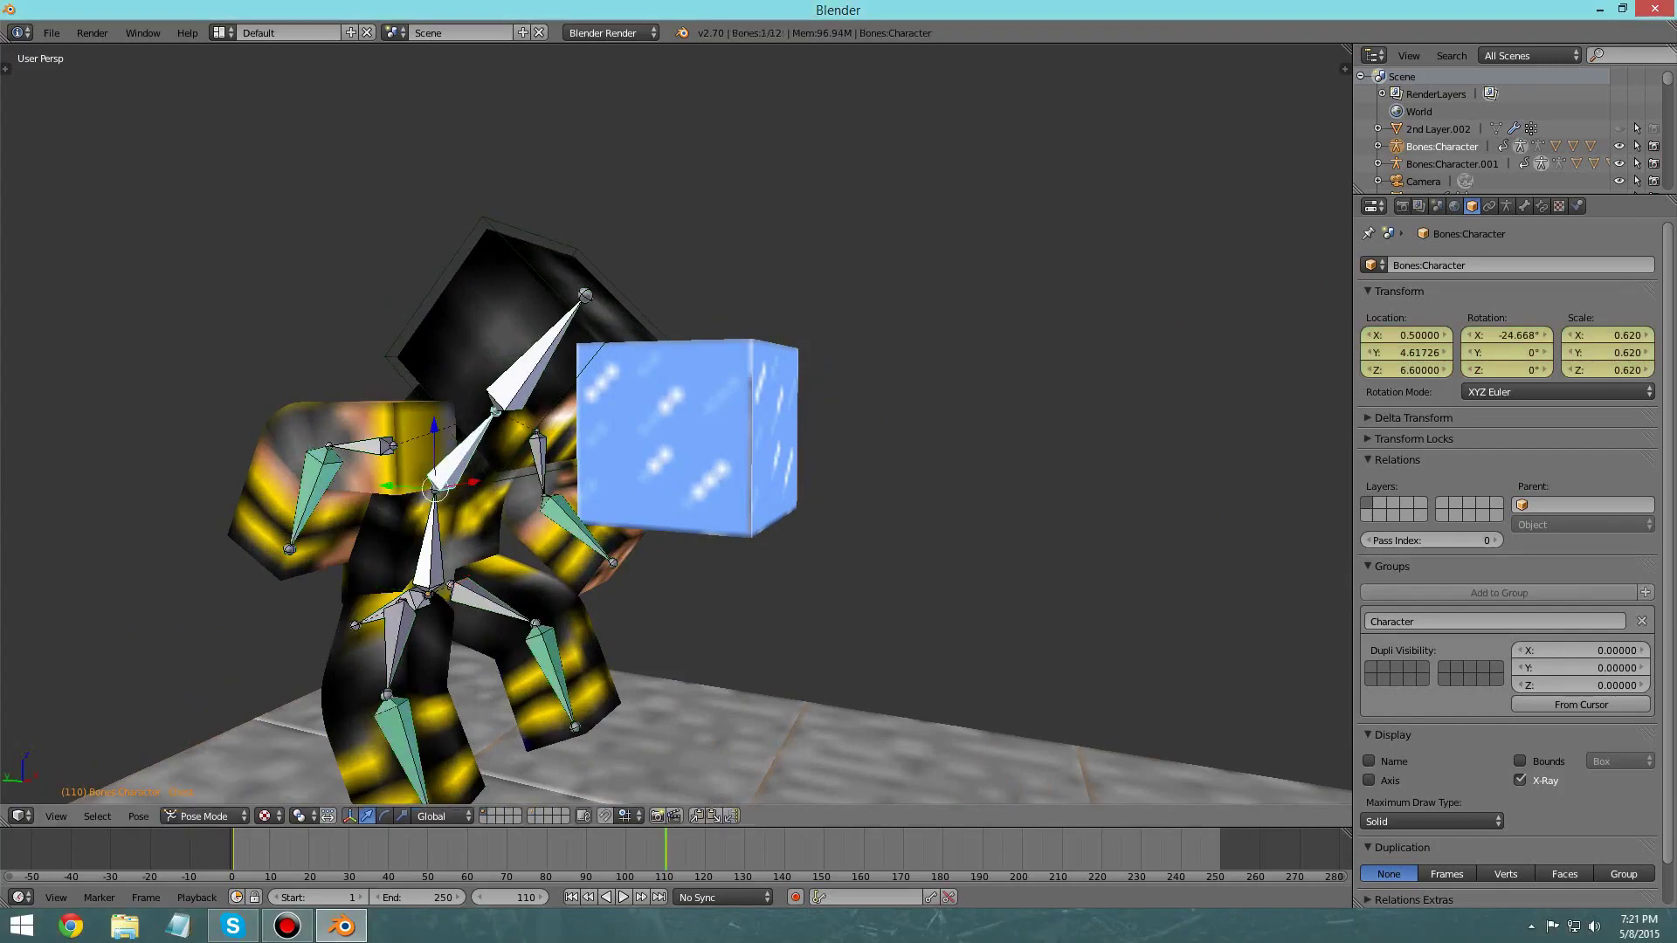
{"action": "middle_click_drag", "start_coordinate": [559, 420], "coordinate": [579, 417]}
{"action": "middle_click_drag", "start_coordinate": [579, 418], "coordinate": [616, 359], "text": "shift"}
{"action": "scroll", "coordinate": [636, 399], "scroll_direction": "up", "scroll_amount": 2}
{"action": "middle_click_drag", "start_coordinate": [616, 358], "coordinate": [880, 389], "text": "shift"}
{"action": "right_click", "coordinate": [845, 332]}
{"action": "middle_click_drag", "start_coordinate": [845, 332], "coordinate": [917, 402]}
{"action": "key", "text": "r"}
{"action": "key", "text": "x"}
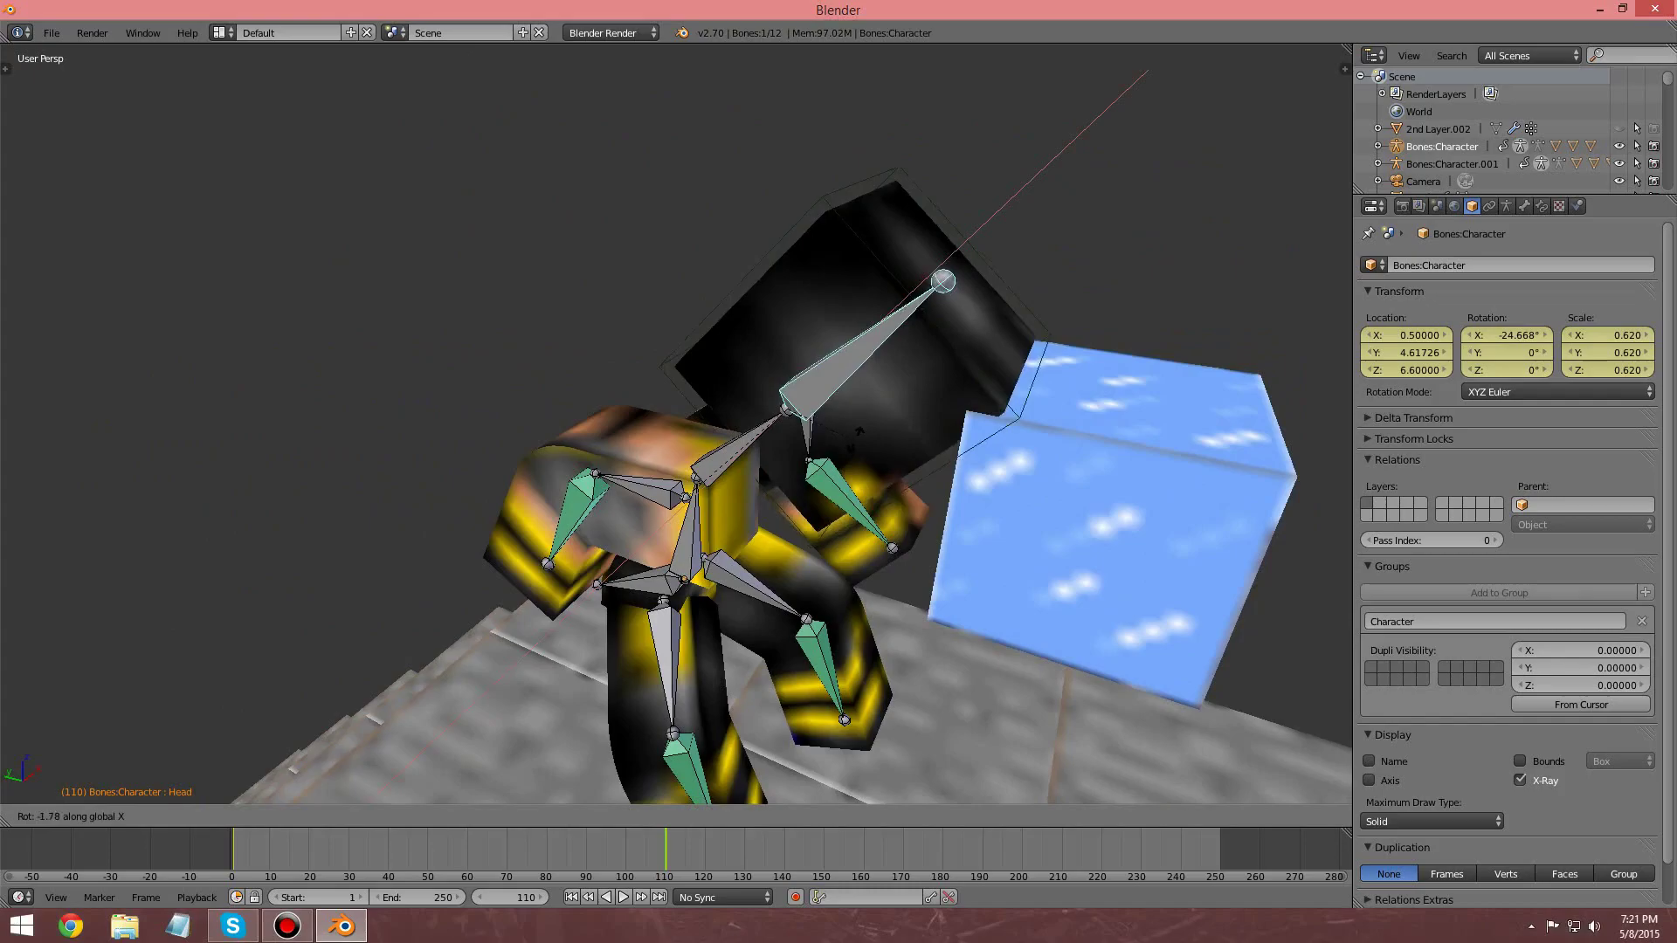
{"action": "left_click", "coordinate": [922, 572]}
Step: Rotate the yellow character's right upper arm bone downward around X and Z, and by about 32.4° around Y
{"action": "middle_click_drag", "start_coordinate": [776, 603], "coordinate": [690, 568]}
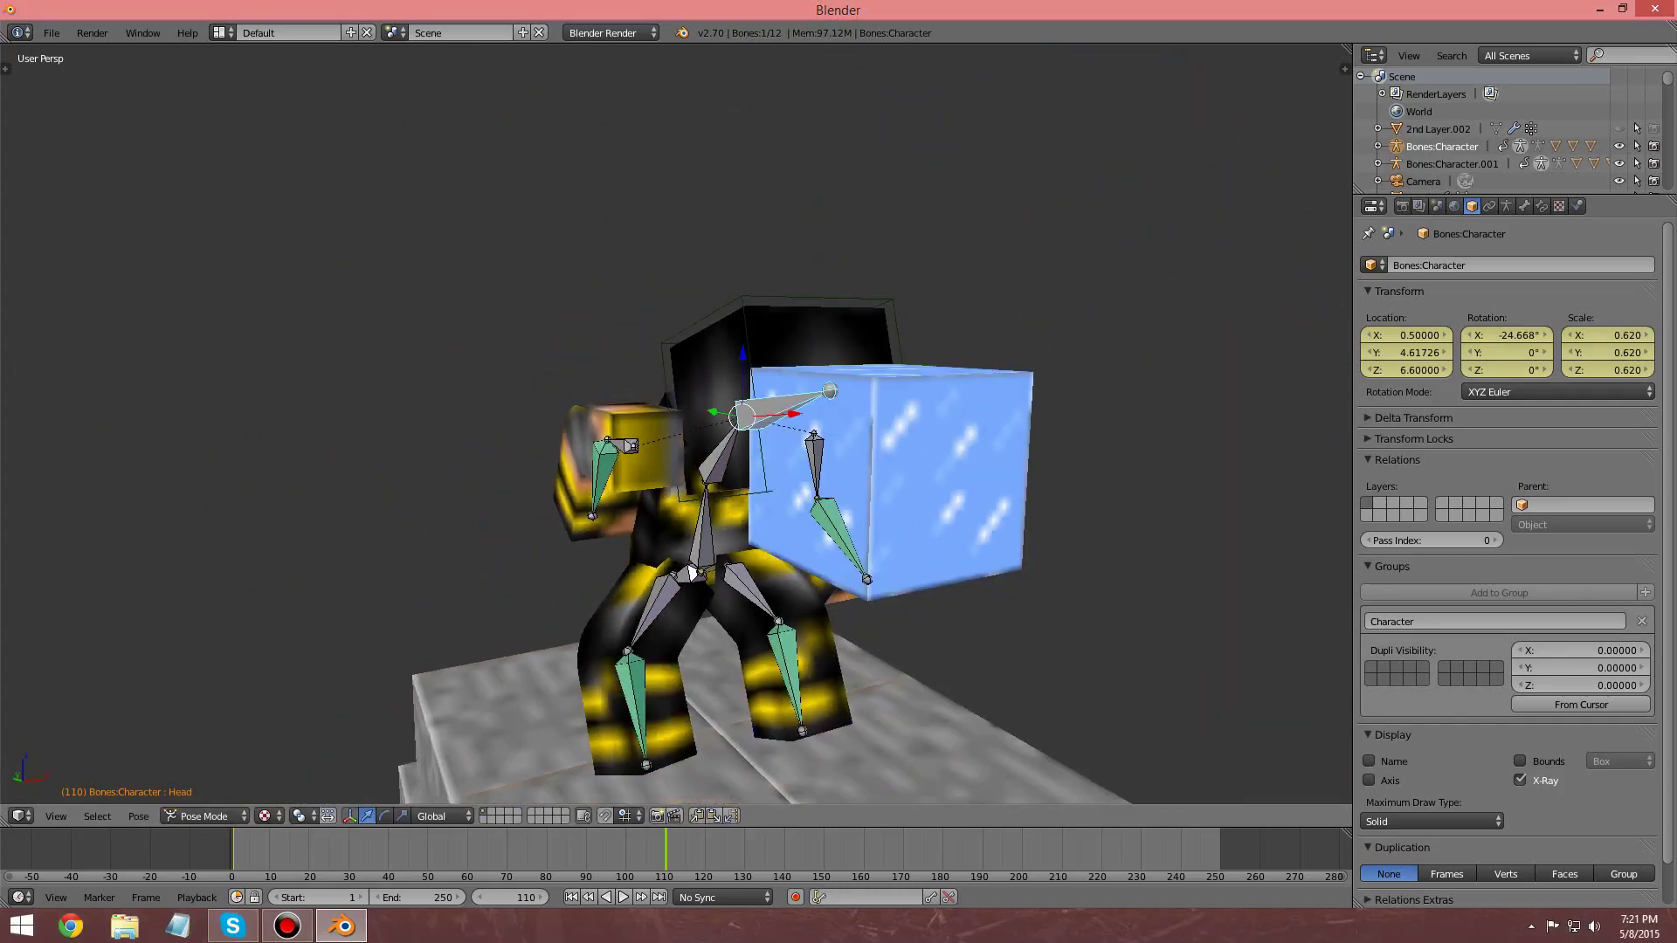
{"action": "right_click", "coordinate": [624, 447]}
{"action": "key", "text": "r"}
{"action": "key", "text": "x"}
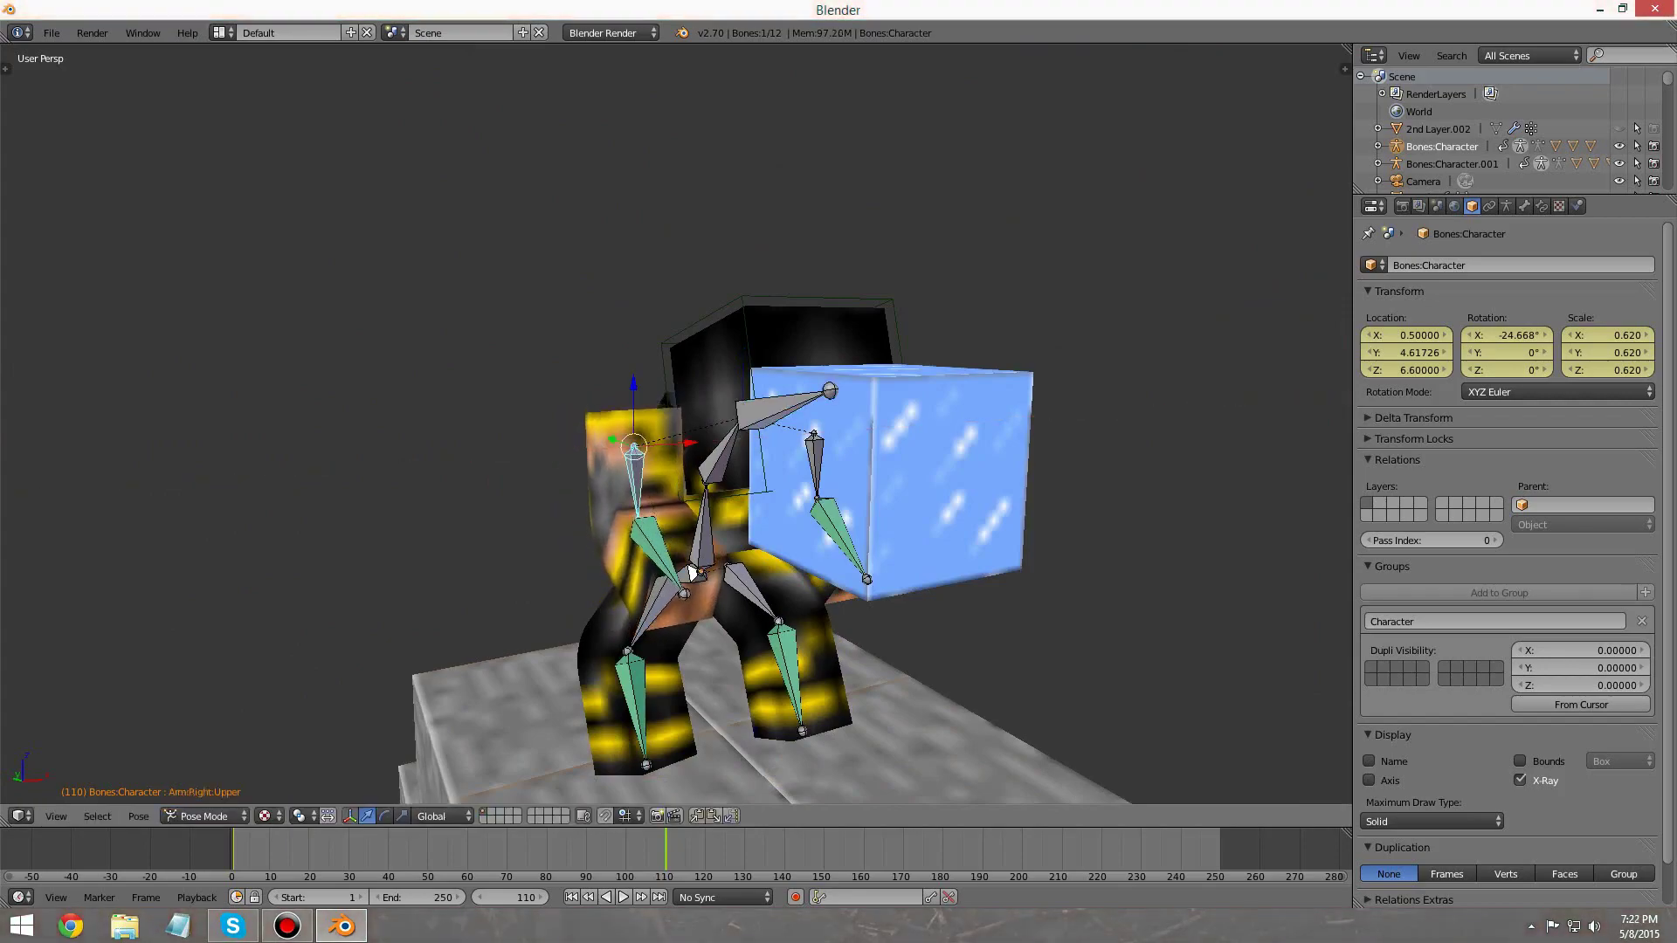
{"action": "key", "text": "z"}
{"action": "key", "text": "r"}
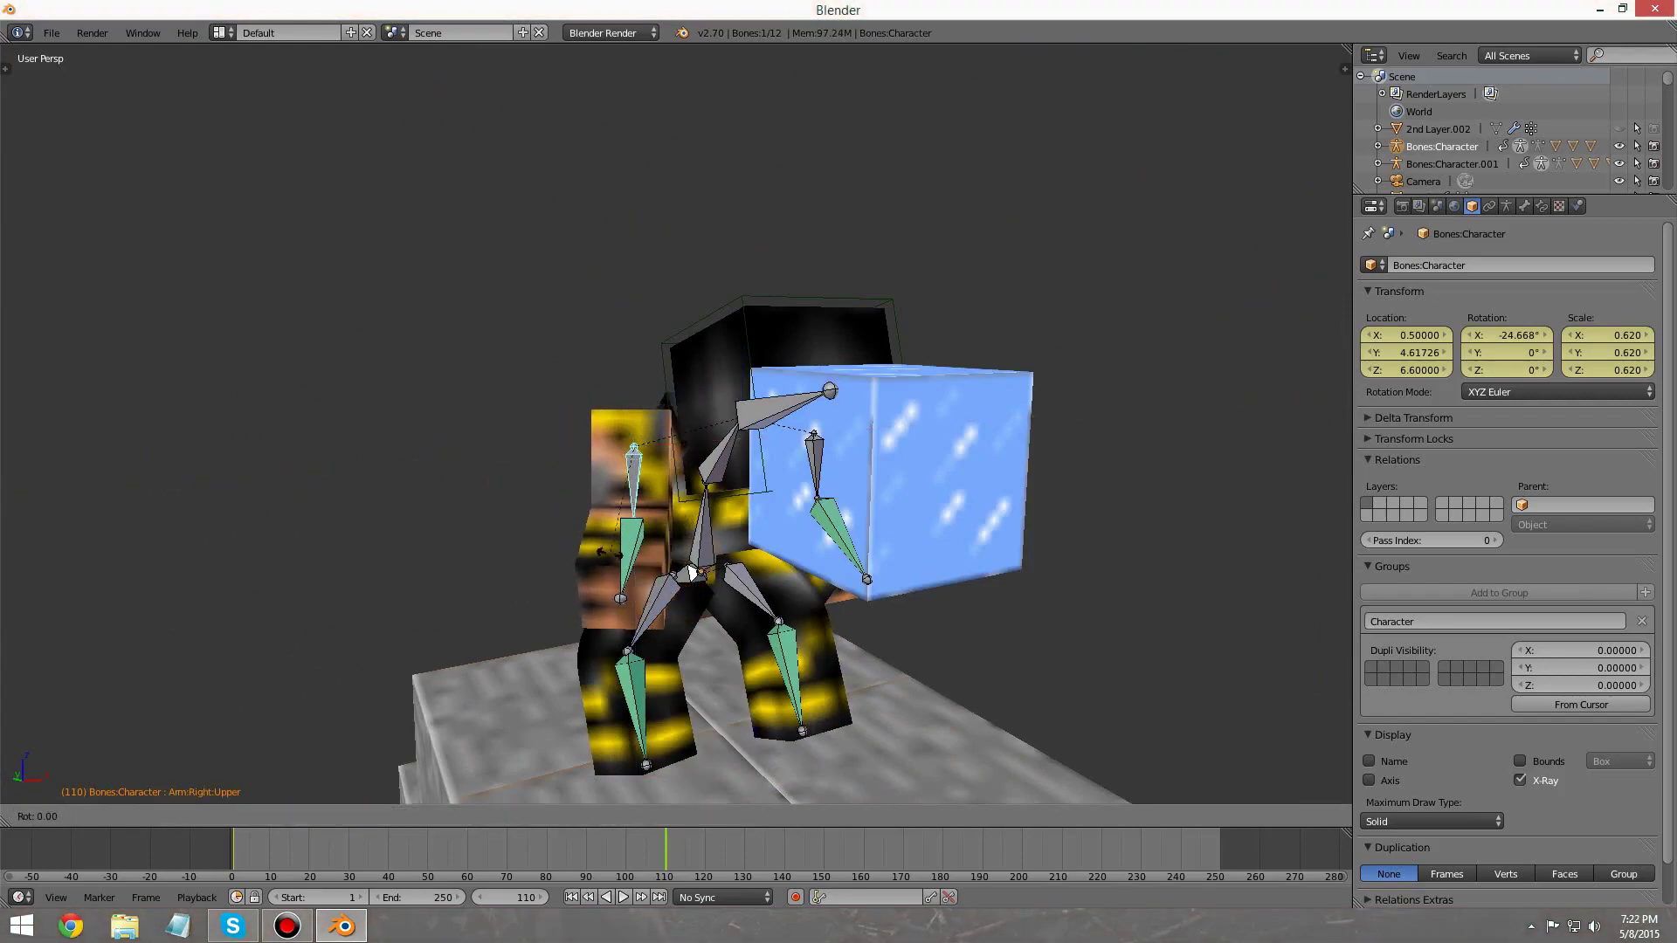
{"action": "left_click", "coordinate": [554, 533]}
{"action": "middle_click_drag", "start_coordinate": [554, 533], "coordinate": [337, 524]}
{"action": "key", "text": "t"}
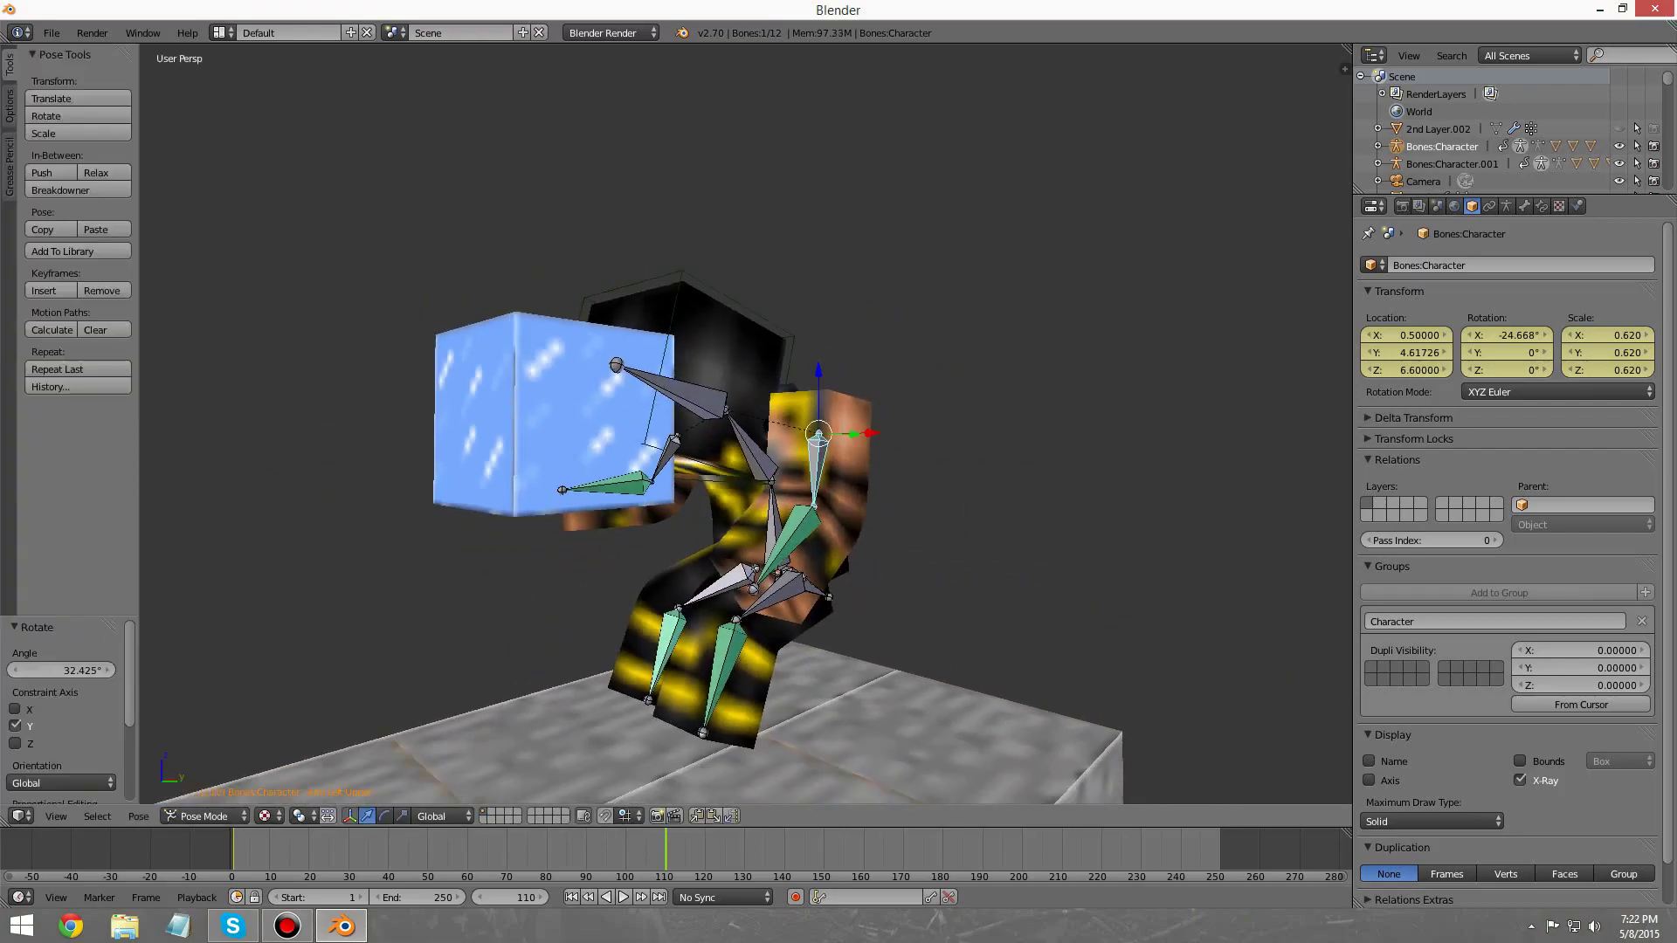
Step: Rotate the yellow character's left upper arm bone around the global X, Z and Y axes
{"action": "key", "text": "t"}
{"action": "key", "text": "r"}
{"action": "key", "text": "x"}
{"action": "left_click", "coordinate": [762, 471]}
{"action": "key", "text": "r"}
{"action": "key", "text": "z"}
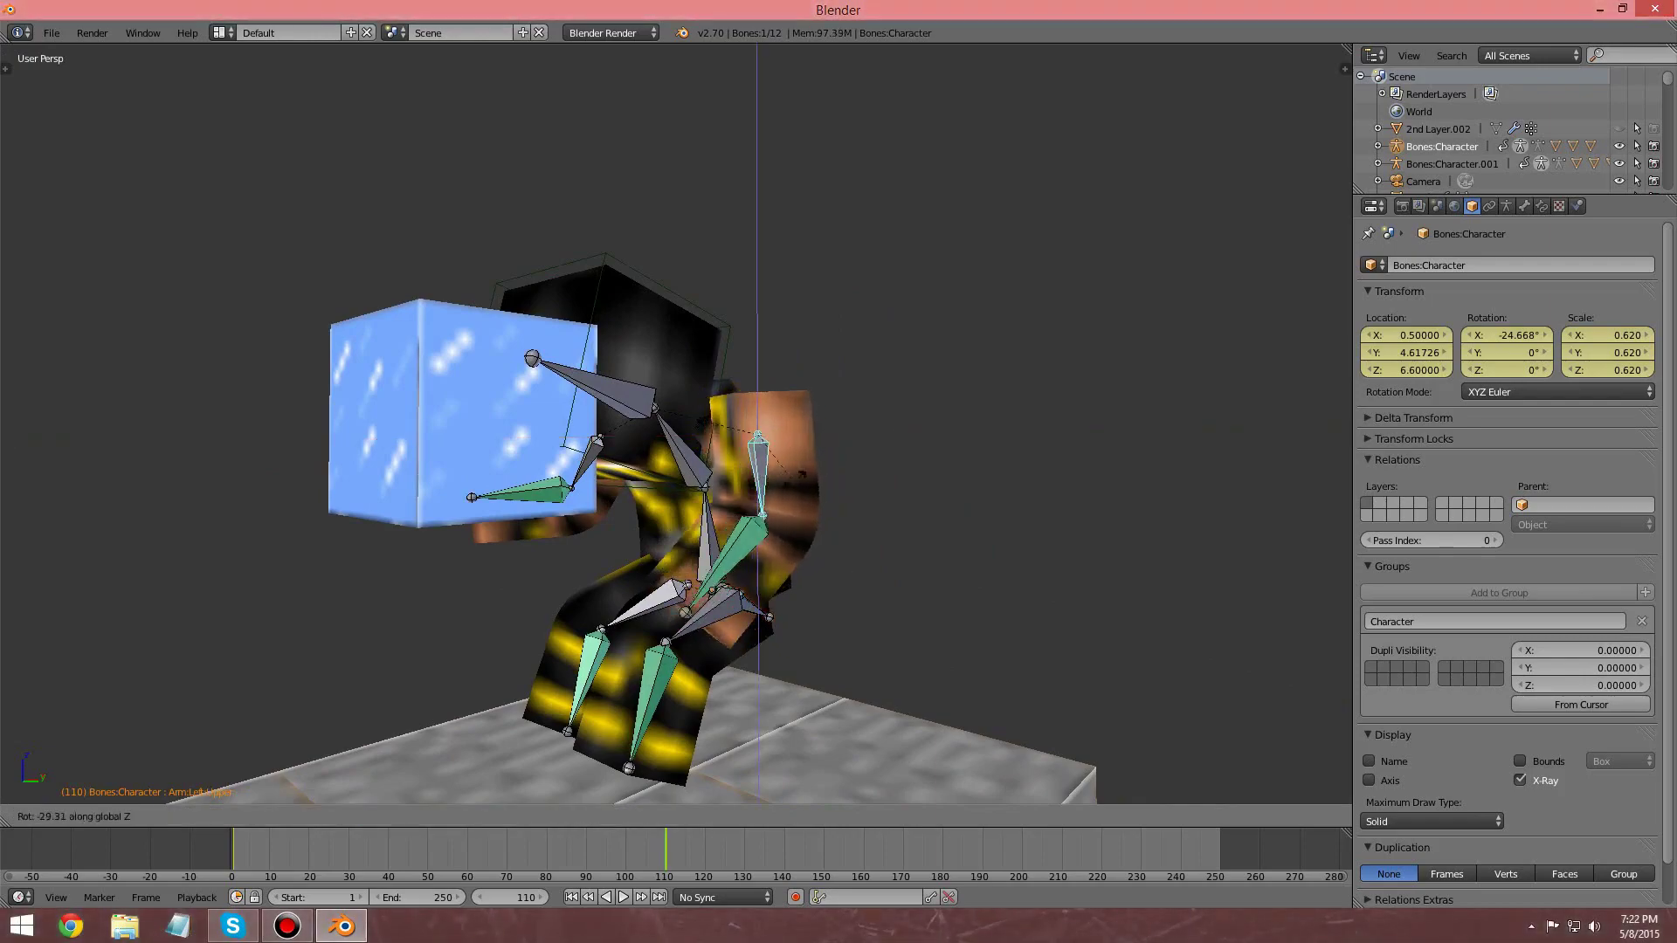
{"action": "left_click", "coordinate": [762, 472]}
{"action": "key", "text": "r"}
{"action": "key", "text": "y"}
{"action": "left_click", "coordinate": [787, 489]}
Step: Insert a keyframe for all of the yellow character's bones at frame 110 and display the viewport in textured shading
{"action": "middle_click_drag", "start_coordinate": [786, 489], "coordinate": [205, 506]}
{"action": "key", "text": "z"}
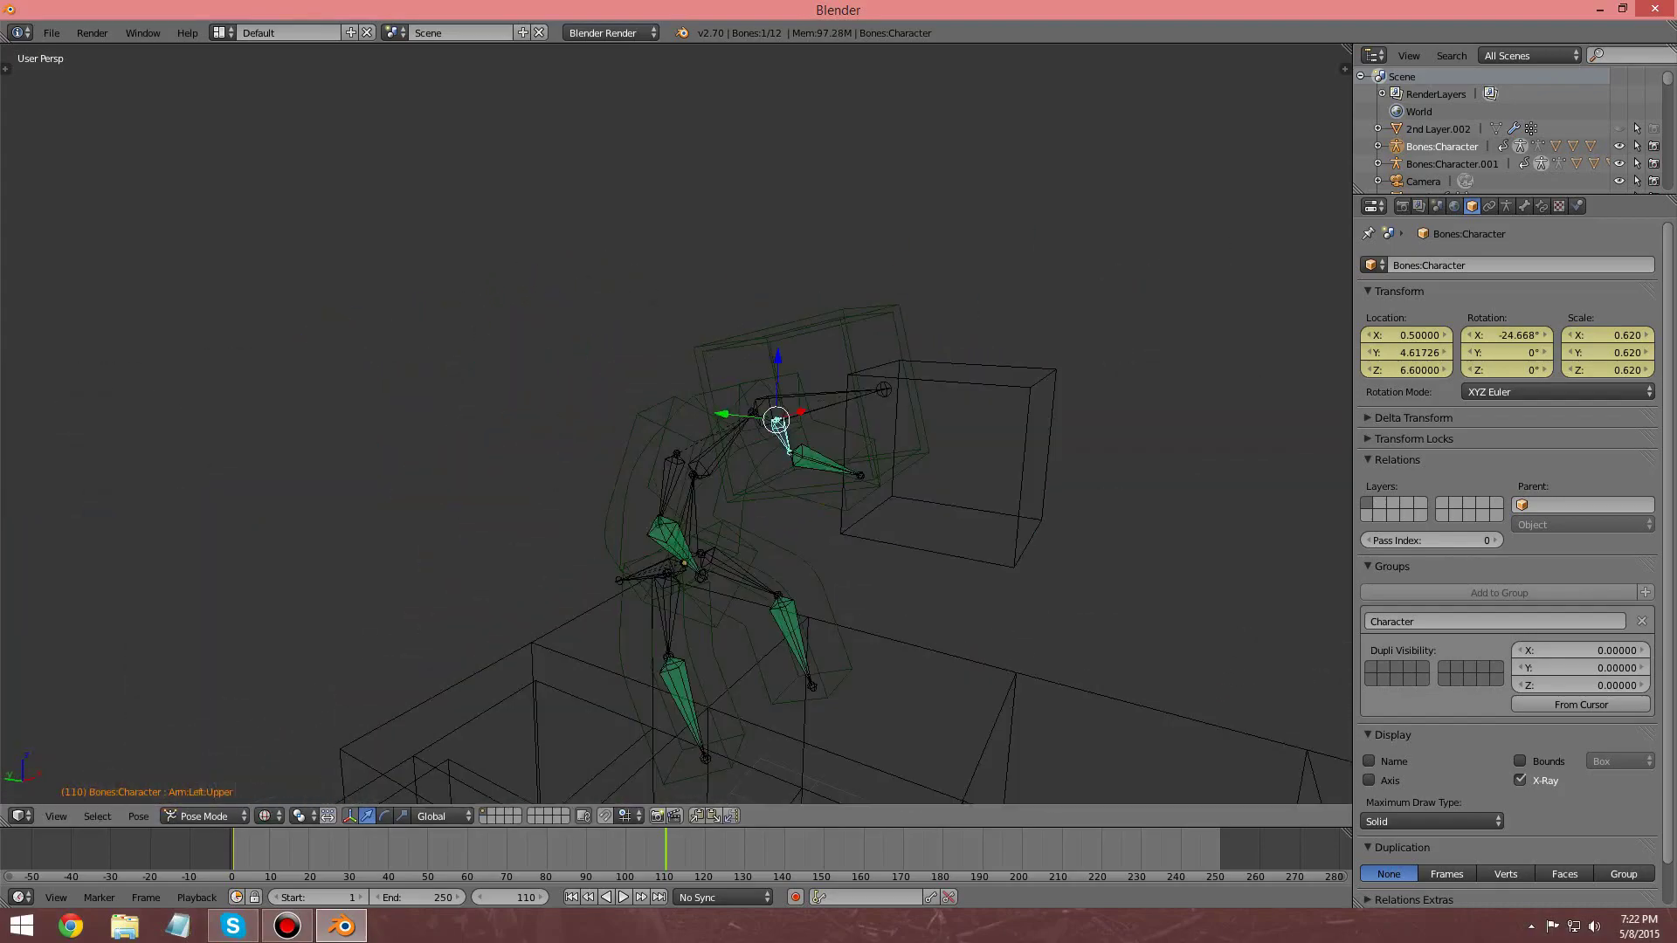
{"action": "key", "text": "z"}
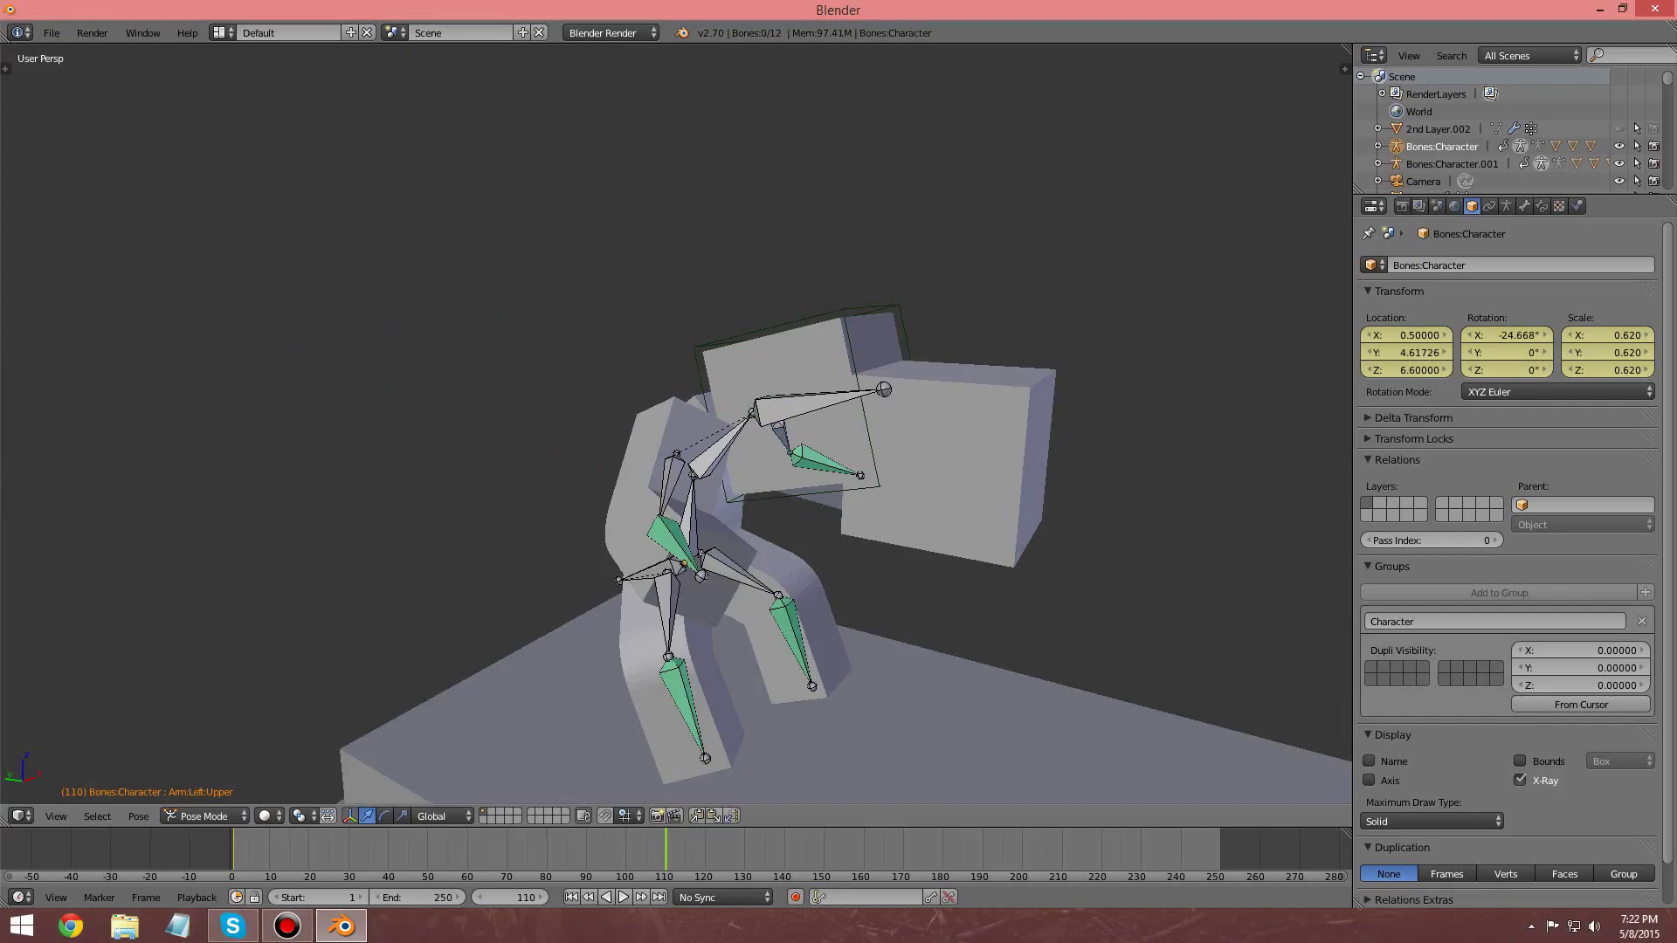
{"action": "key", "text": "a"}
{"action": "middle_click_drag", "start_coordinate": [682, 428], "coordinate": [594, 417]}
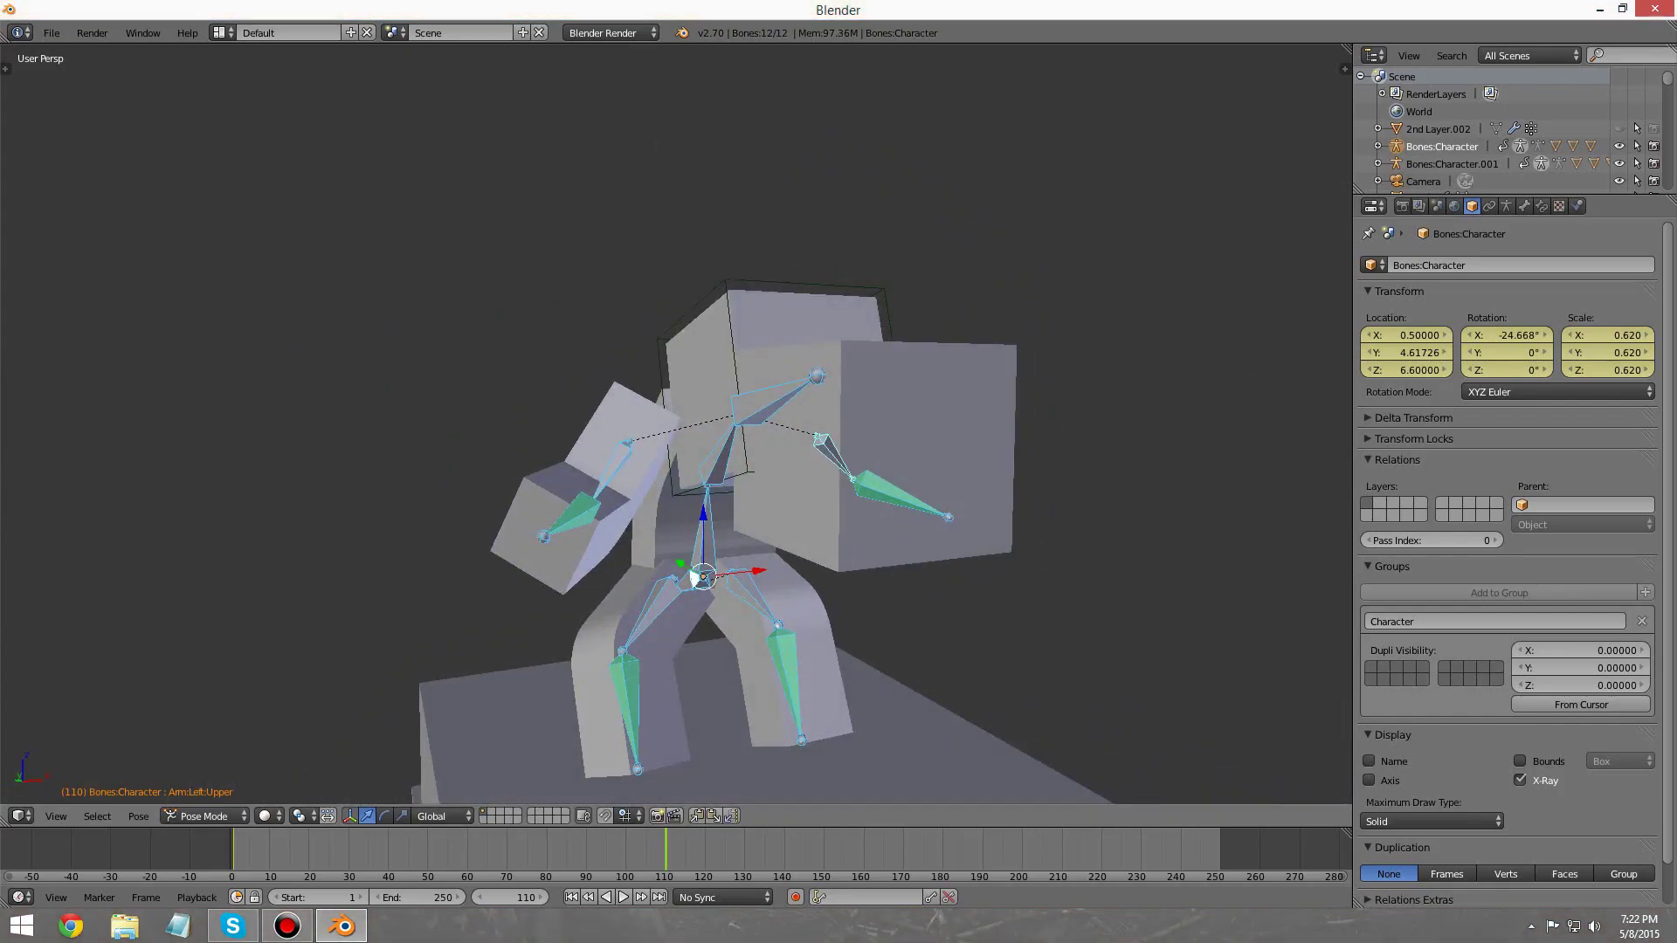
{"action": "middle_click_drag", "start_coordinate": [648, 518], "coordinate": [644, 521]}
{"action": "key", "text": "i"}
{"action": "left_click", "coordinate": [645, 520]}
{"action": "left_click", "coordinate": [269, 816]}
{"action": "left_click", "coordinate": [297, 738]}
{"action": "mouse_move", "coordinate": [490, 568]}
{"action": "middle_mouse_down"}
{"action": "mouse_move", "coordinate": [642, 559]}
{"action": "mouse_move", "coordinate": [572, 603]}
{"action": "mouse_move", "coordinate": [520, 584]}
{"action": "mouse_move", "coordinate": [533, 578]}
{"action": "middle_mouse_up"}
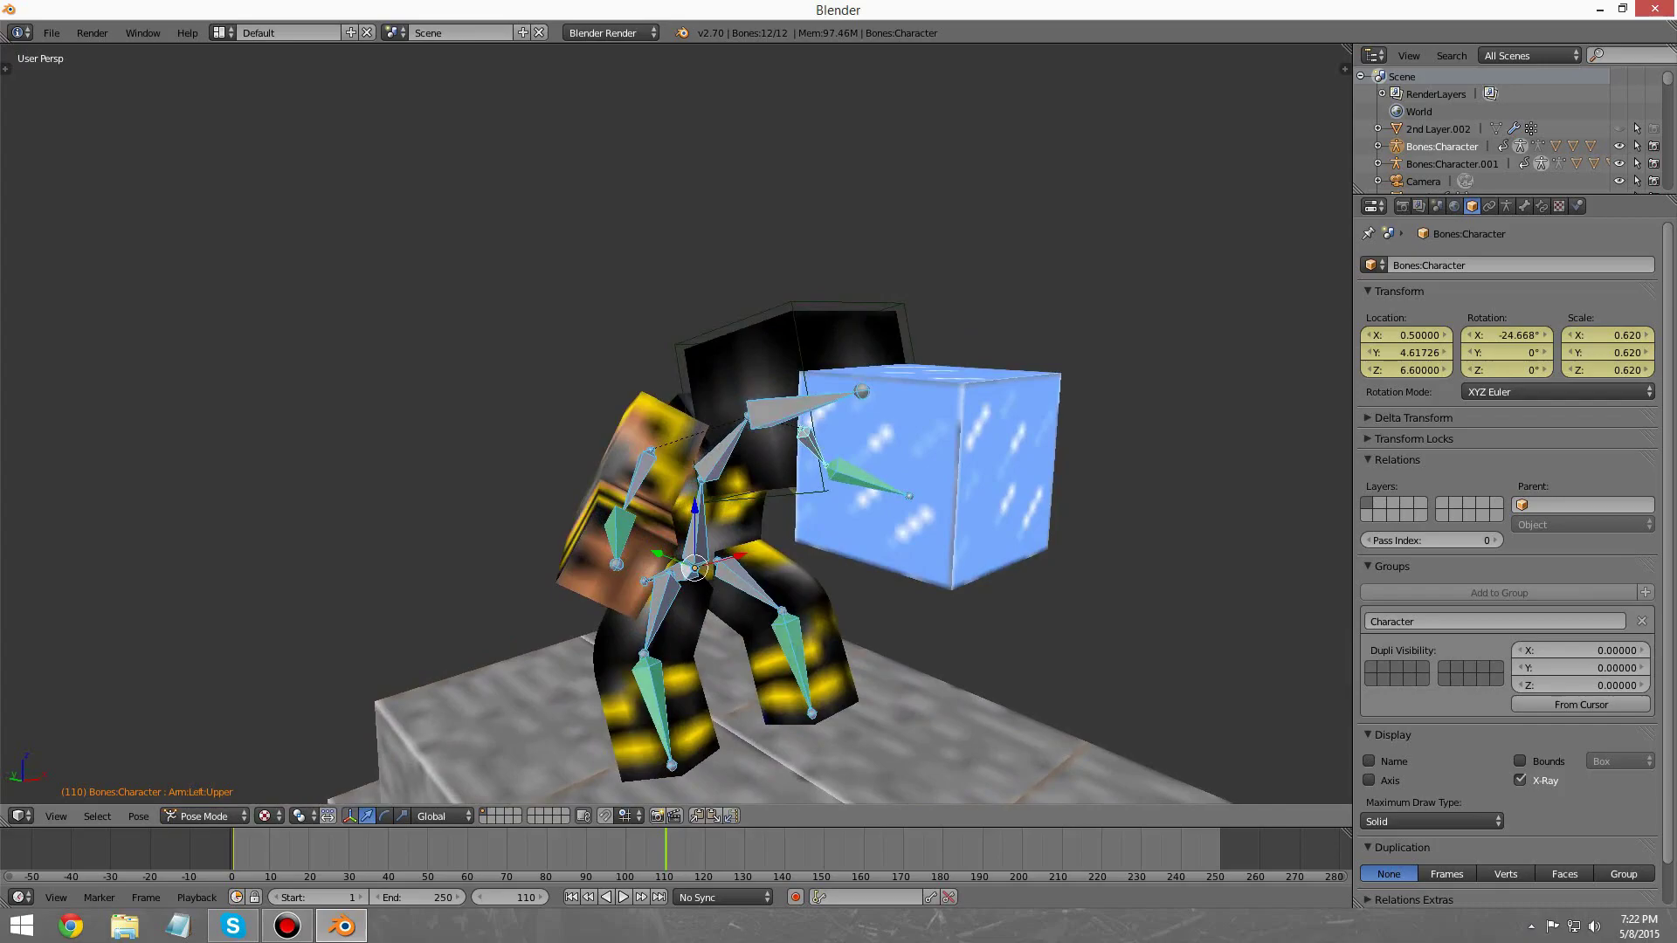
Step: Scale the ice block to 0 on X, Y and Z and insert a keyframe for it at frame 110
{"action": "right_click", "coordinate": [939, 472]}
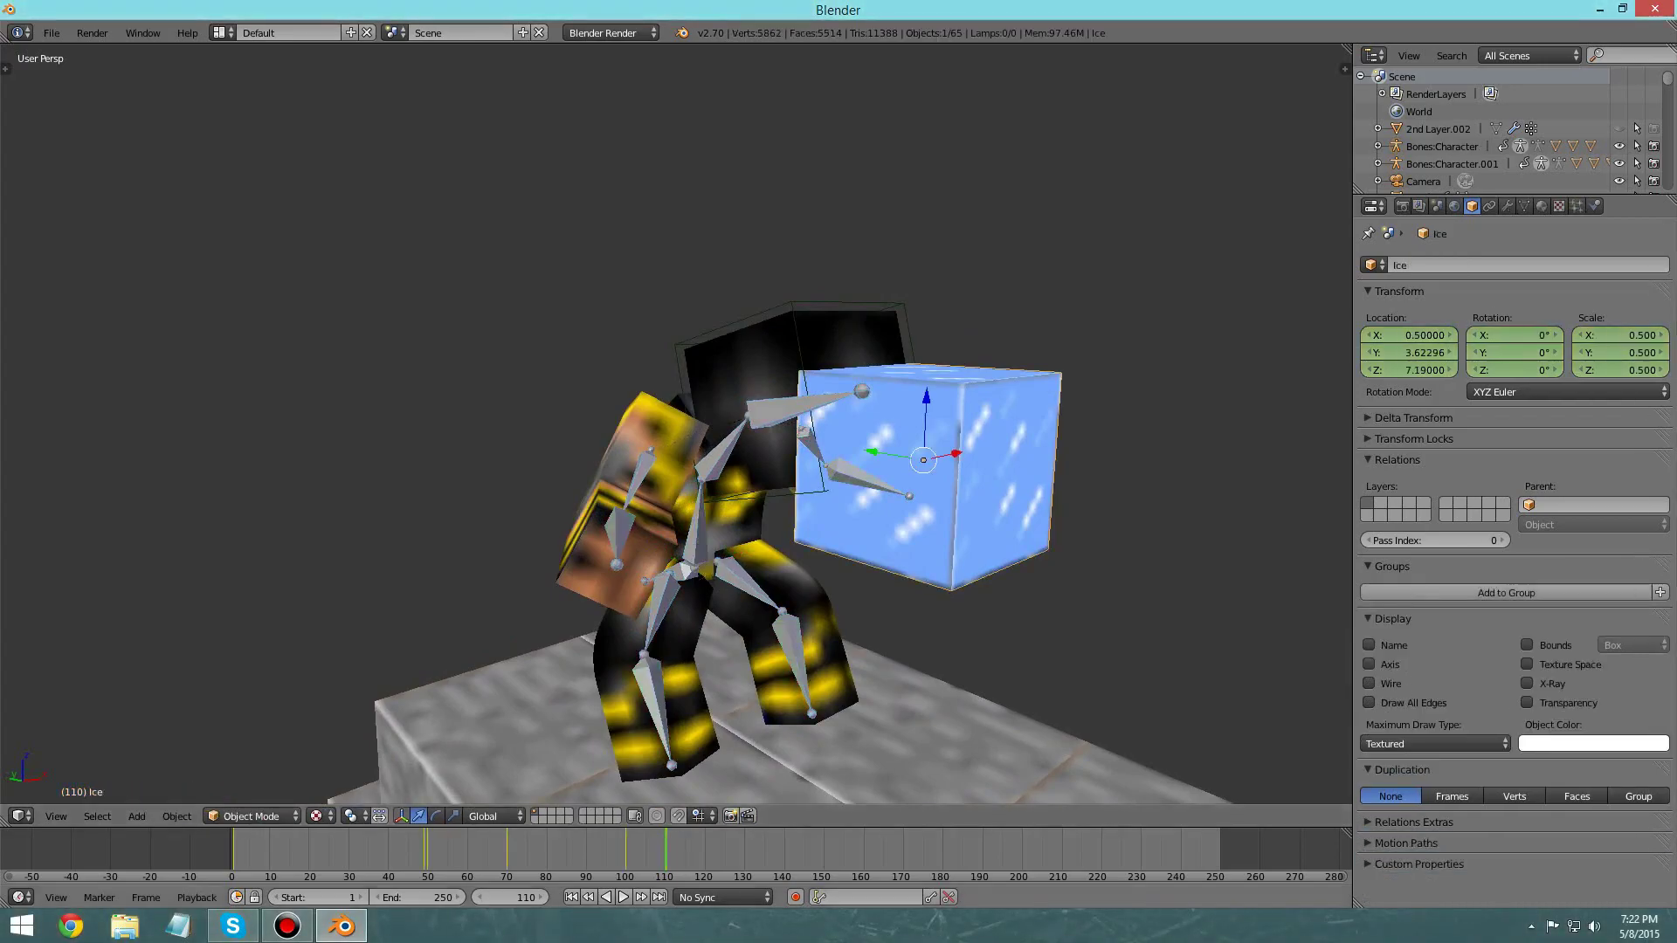
{"action": "middle_click_drag", "start_coordinate": [924, 472], "coordinate": [891, 376]}
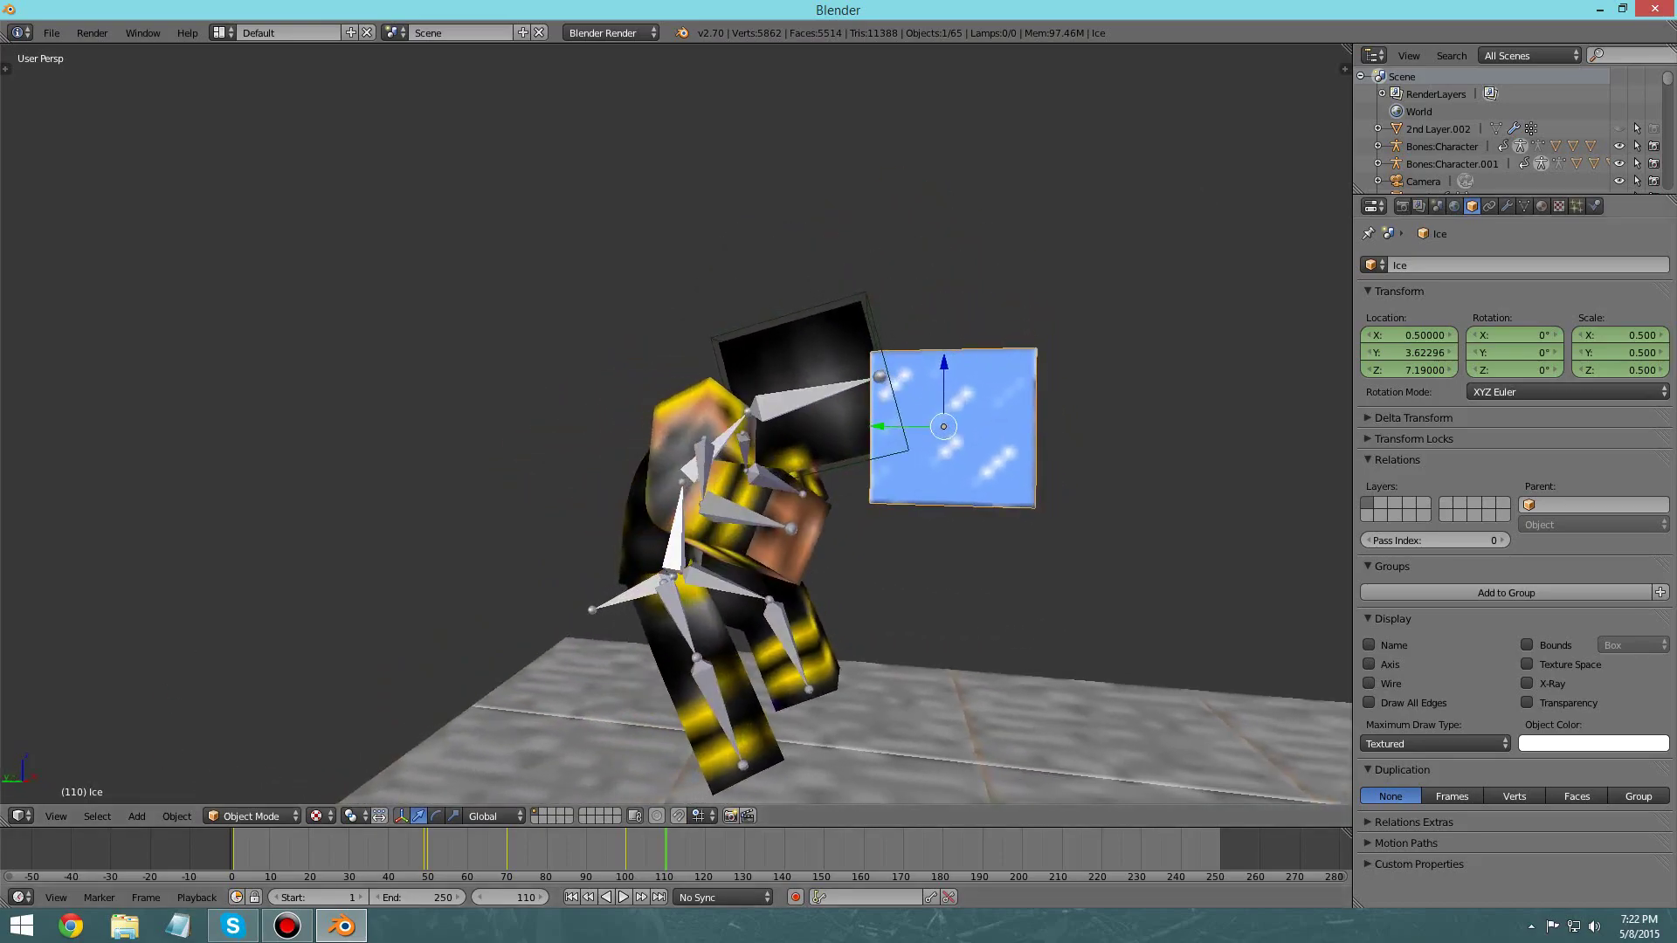
{"action": "type", "text": "0"}
{"action": "key", "text": "Tab"}
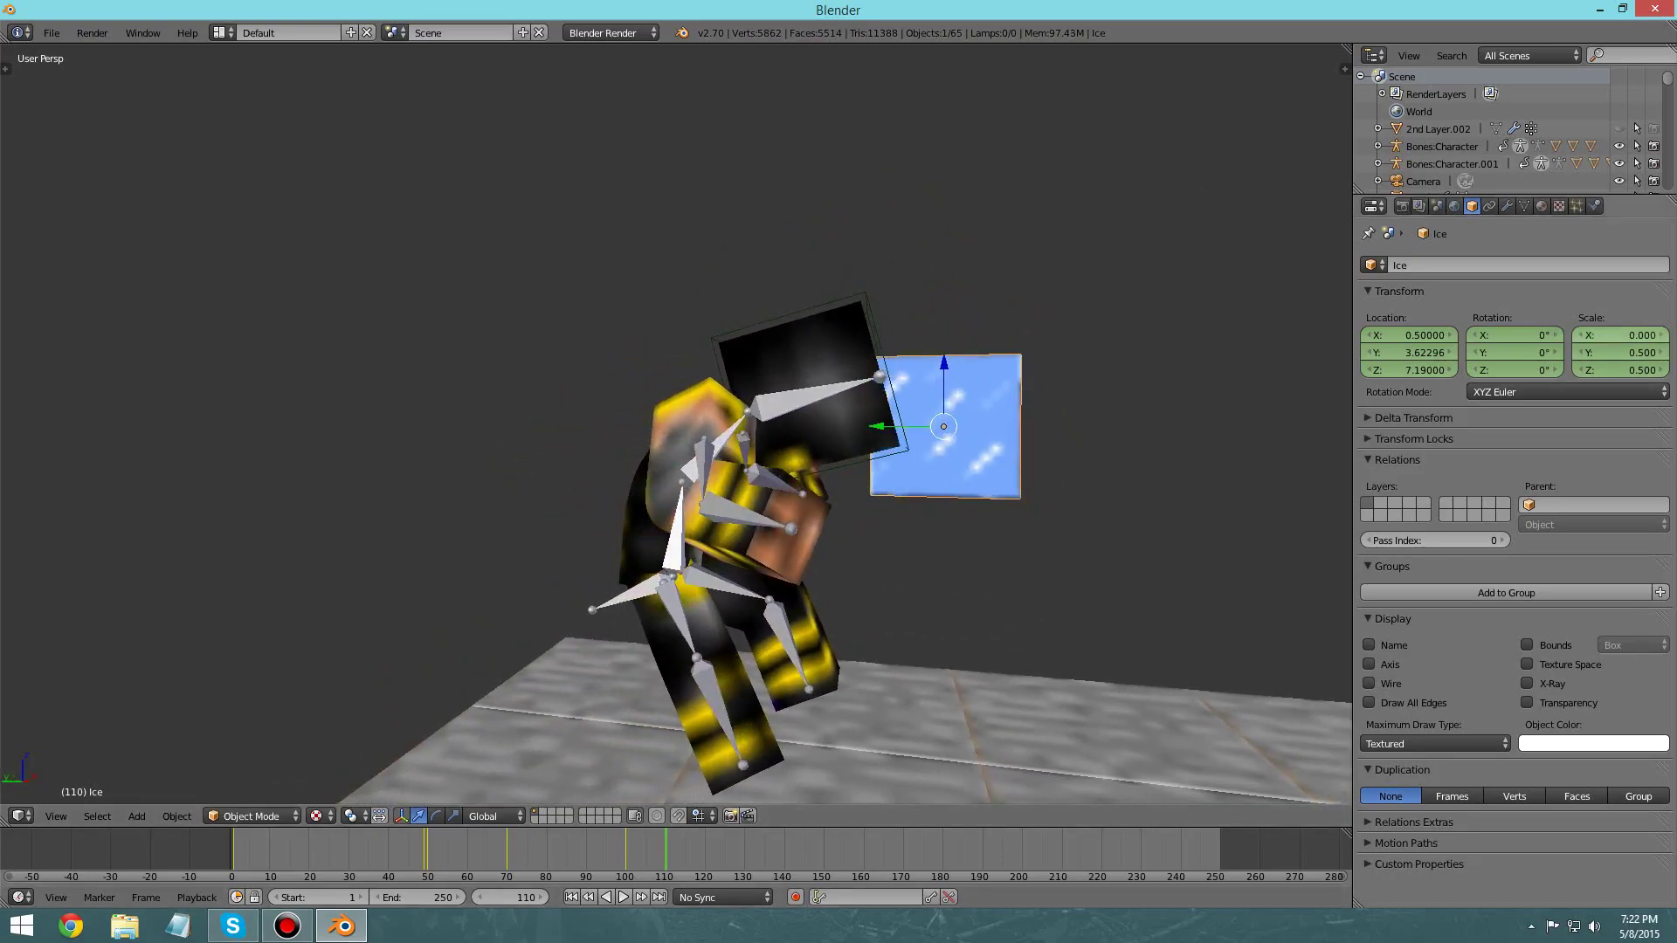
{"action": "type", "text": "0.5"}
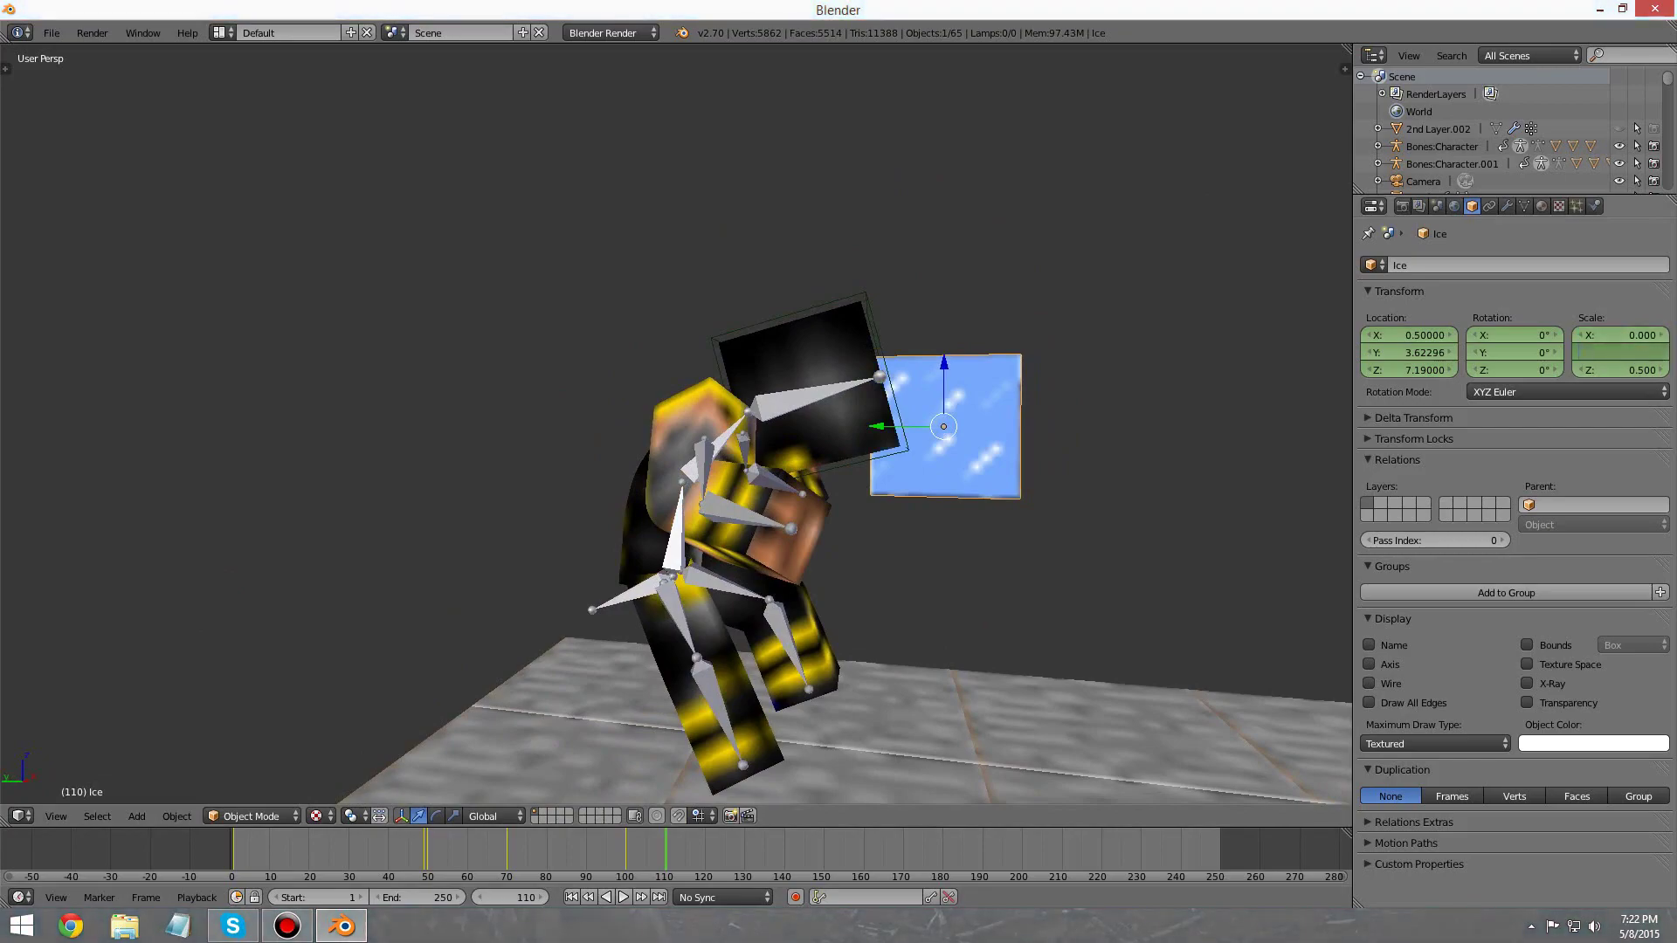
{"action": "type", "text": "0"}
{"action": "key", "text": "Return"}
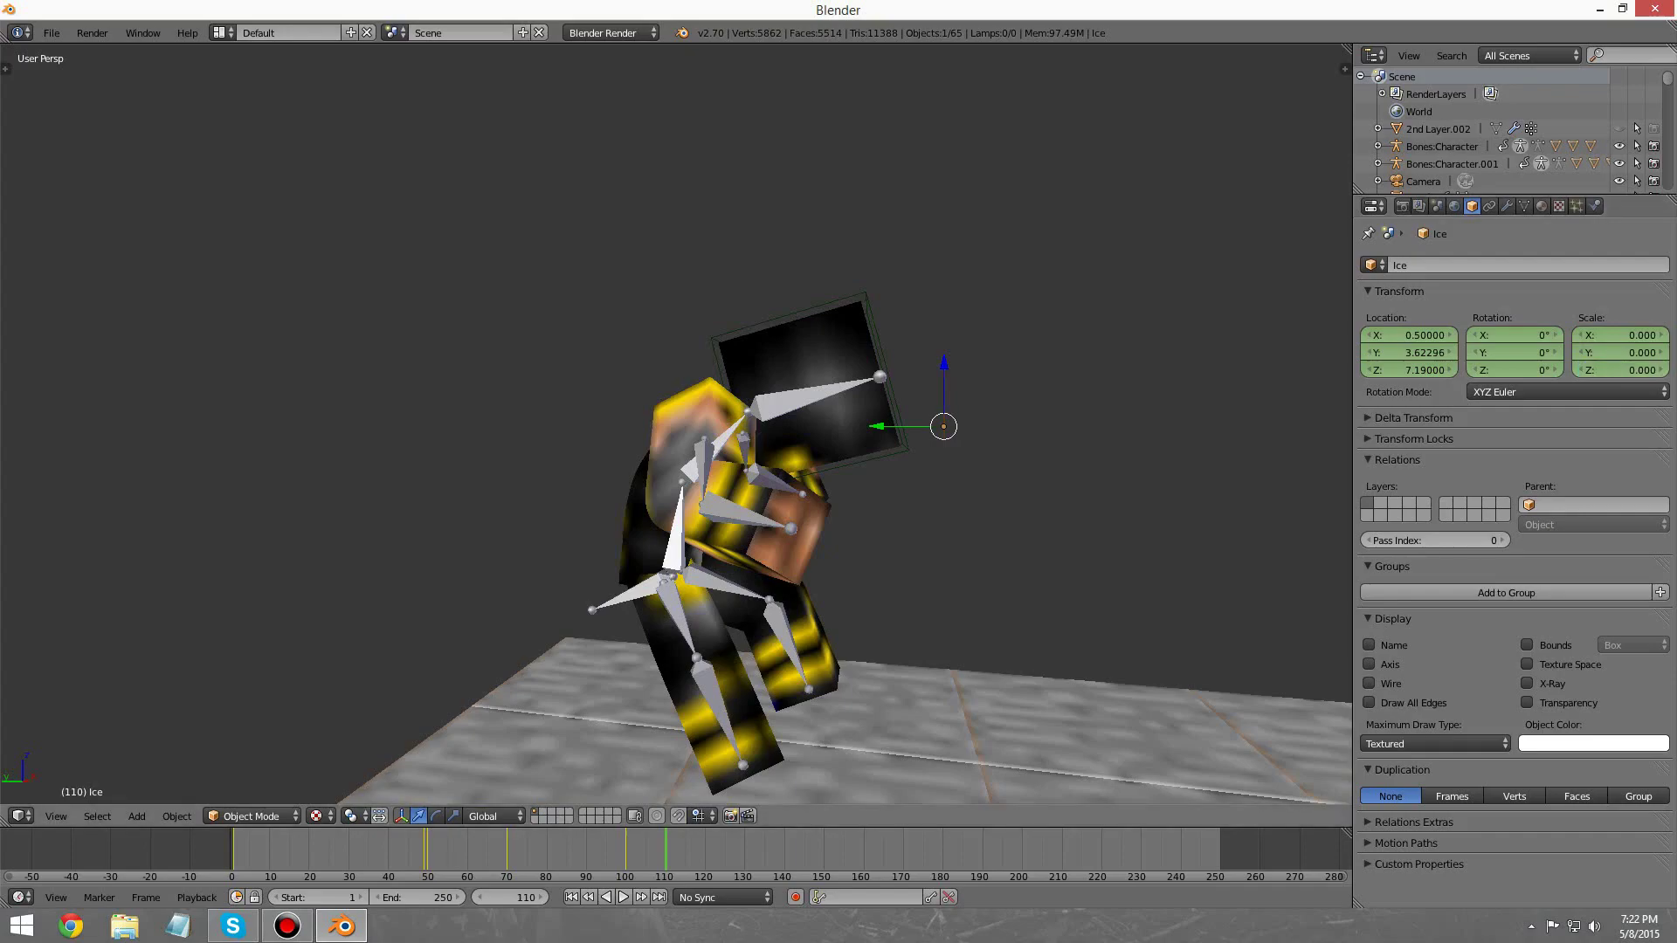
{"action": "key", "text": "i"}
{"action": "left_click", "coordinate": [1273, 416]}
Step: Go to frame 109 and set the ice block's X, Y and Z scale to 0.5
{"action": "left_click", "coordinate": [510, 898]}
{"action": "key", "text": "Return"}
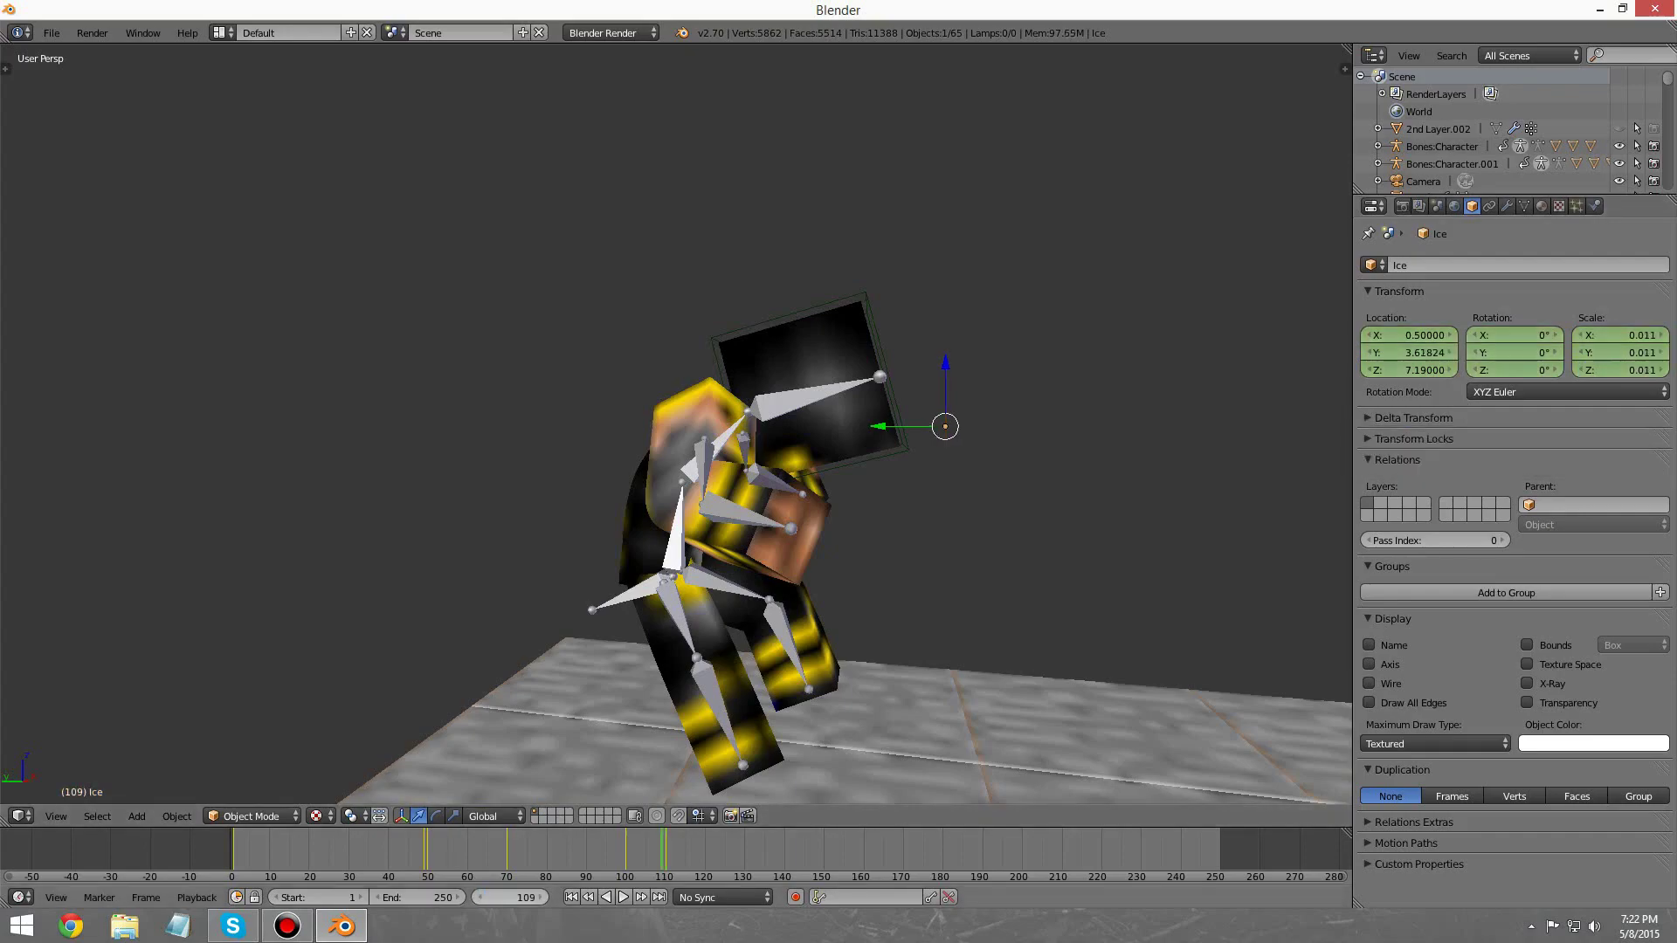
{"action": "left_click", "coordinate": [1621, 336]}
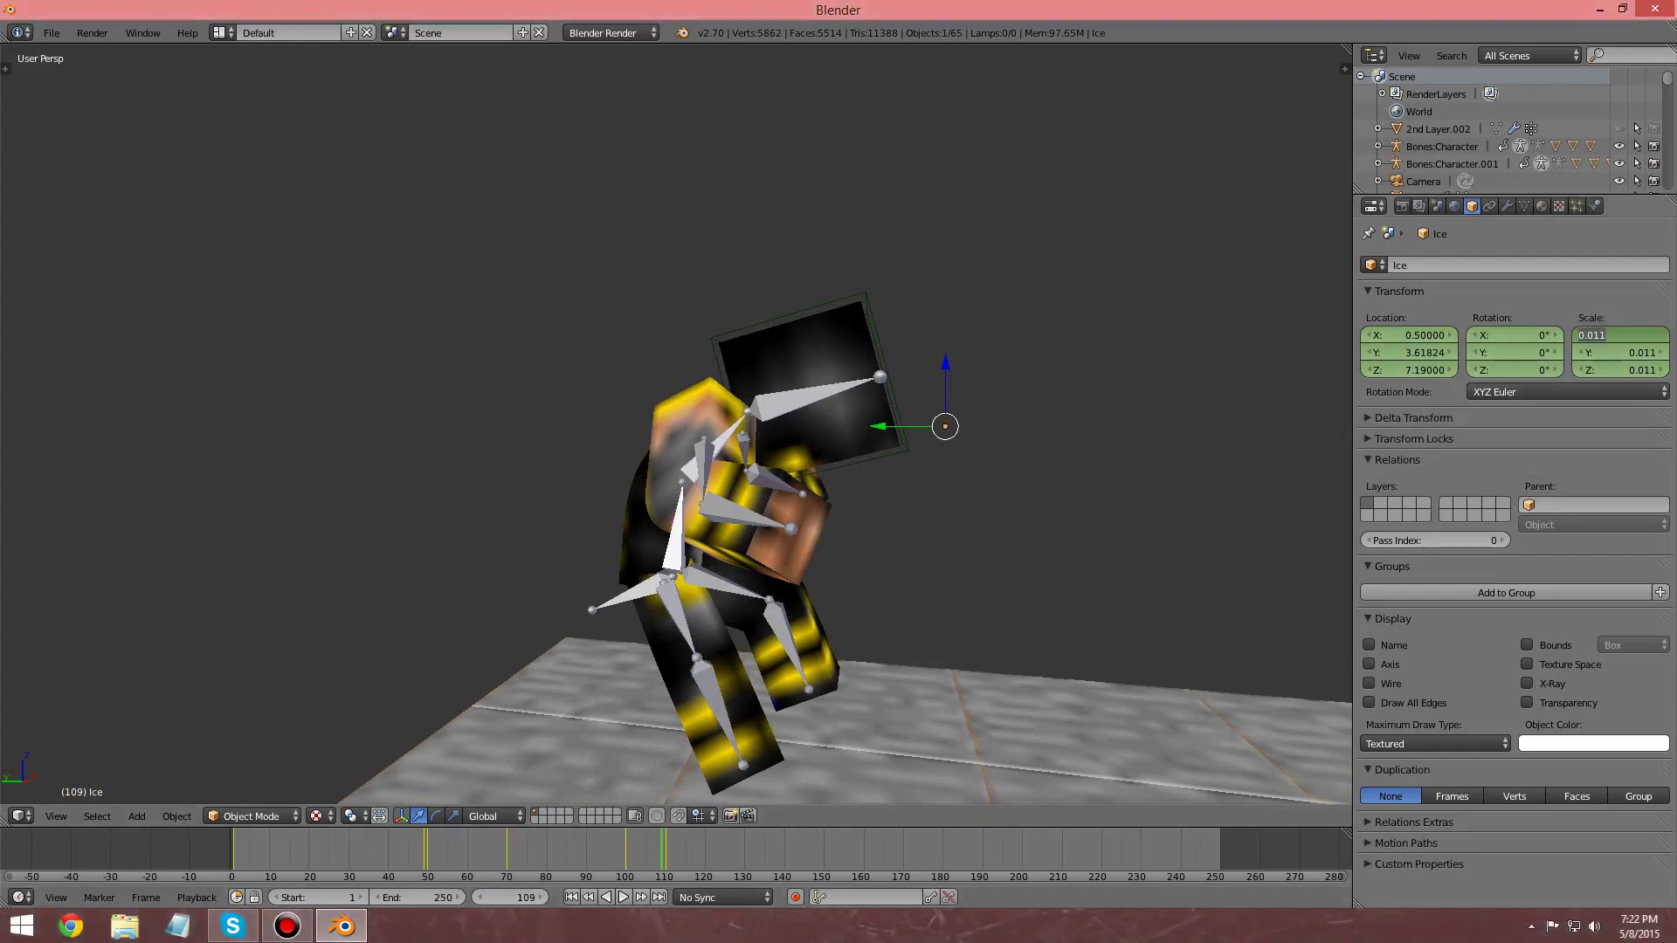
{"action": "type", "text": "5"}
{"action": "key", "text": "Return"}
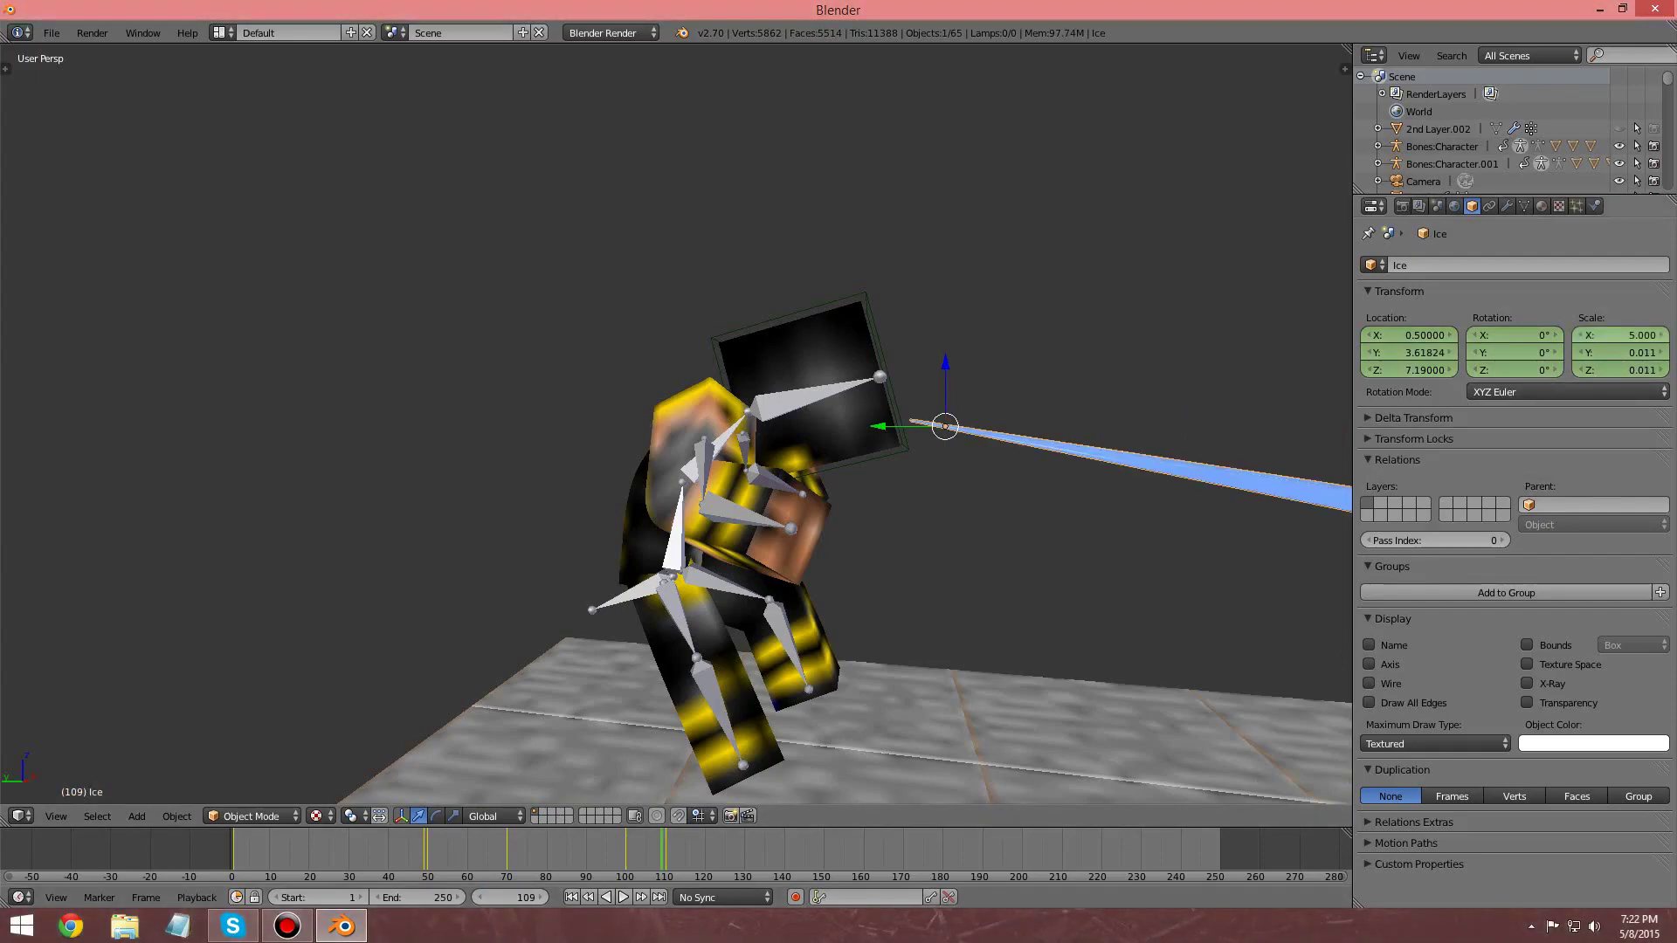
{"action": "type", "text": "0"}
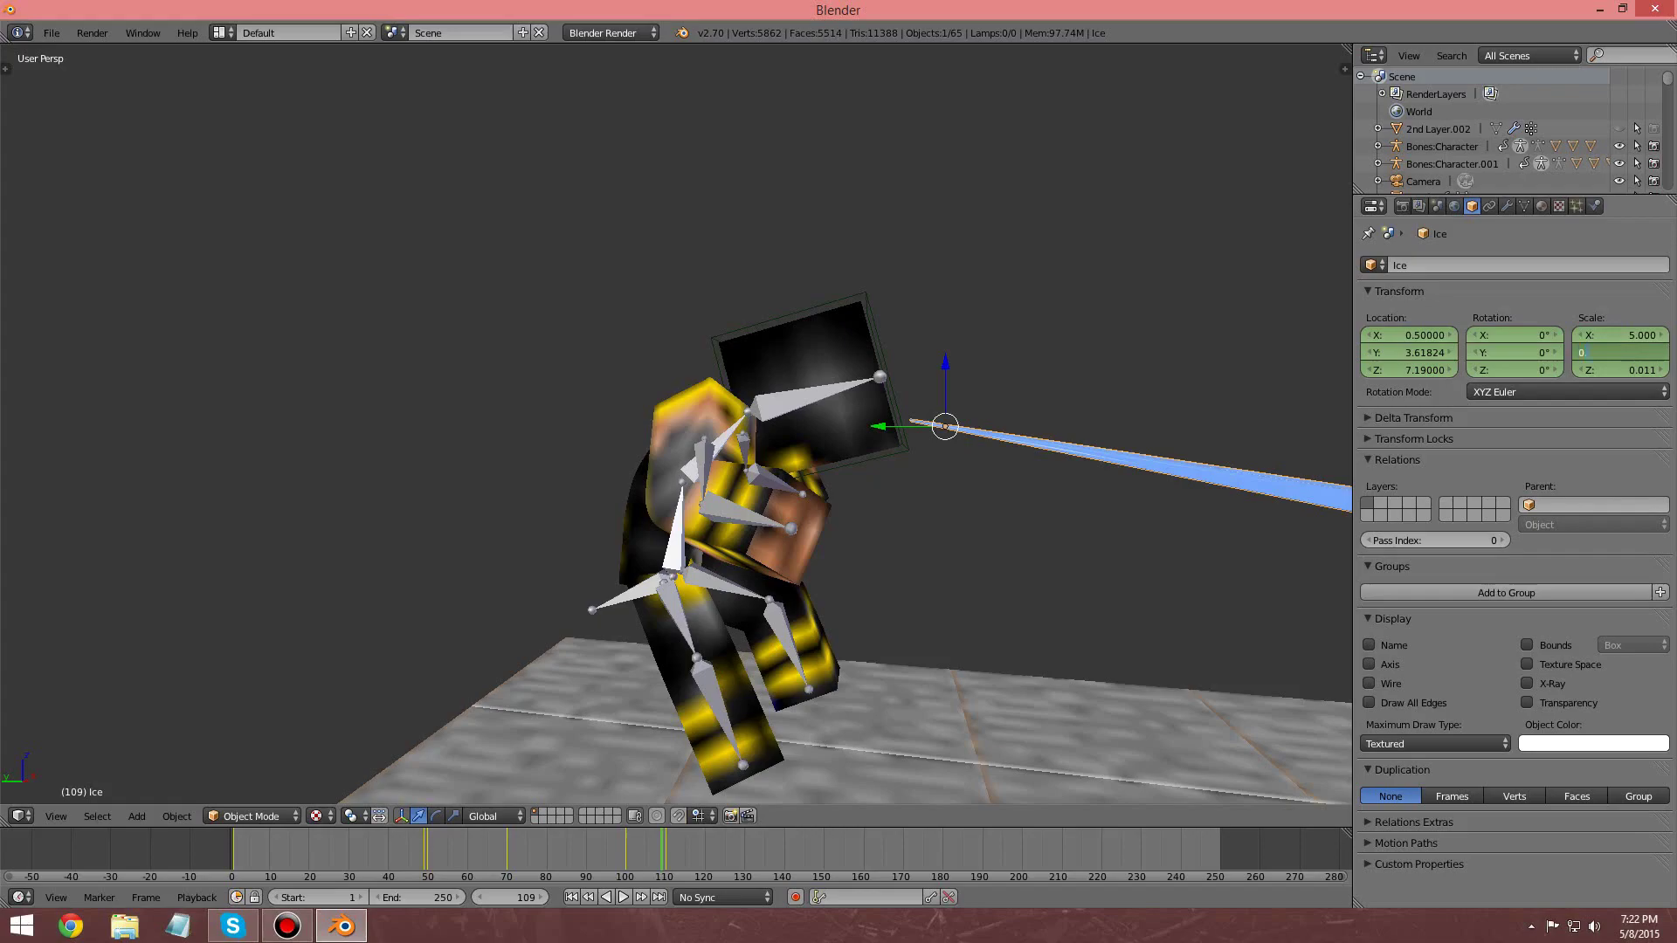
{"action": "type", "text": ".5"}
{"action": "key", "text": "Return"}
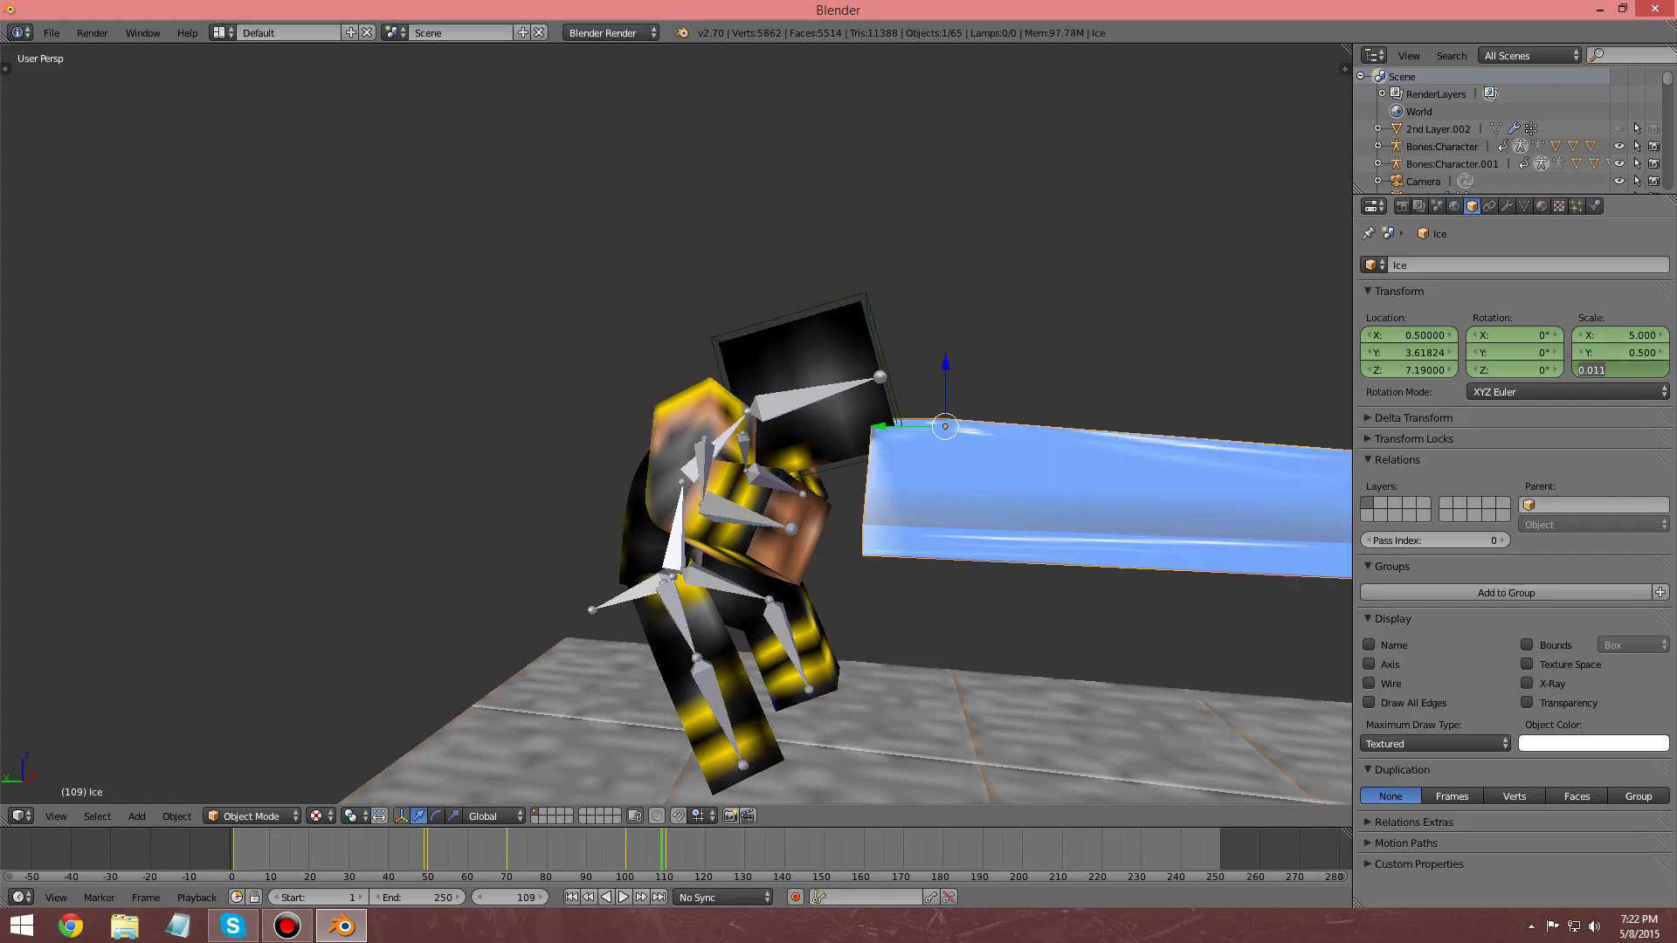
{"action": "type", "text": "0.5"}
{"action": "key", "text": "Return"}
{"action": "left_click", "coordinate": [1619, 336]}
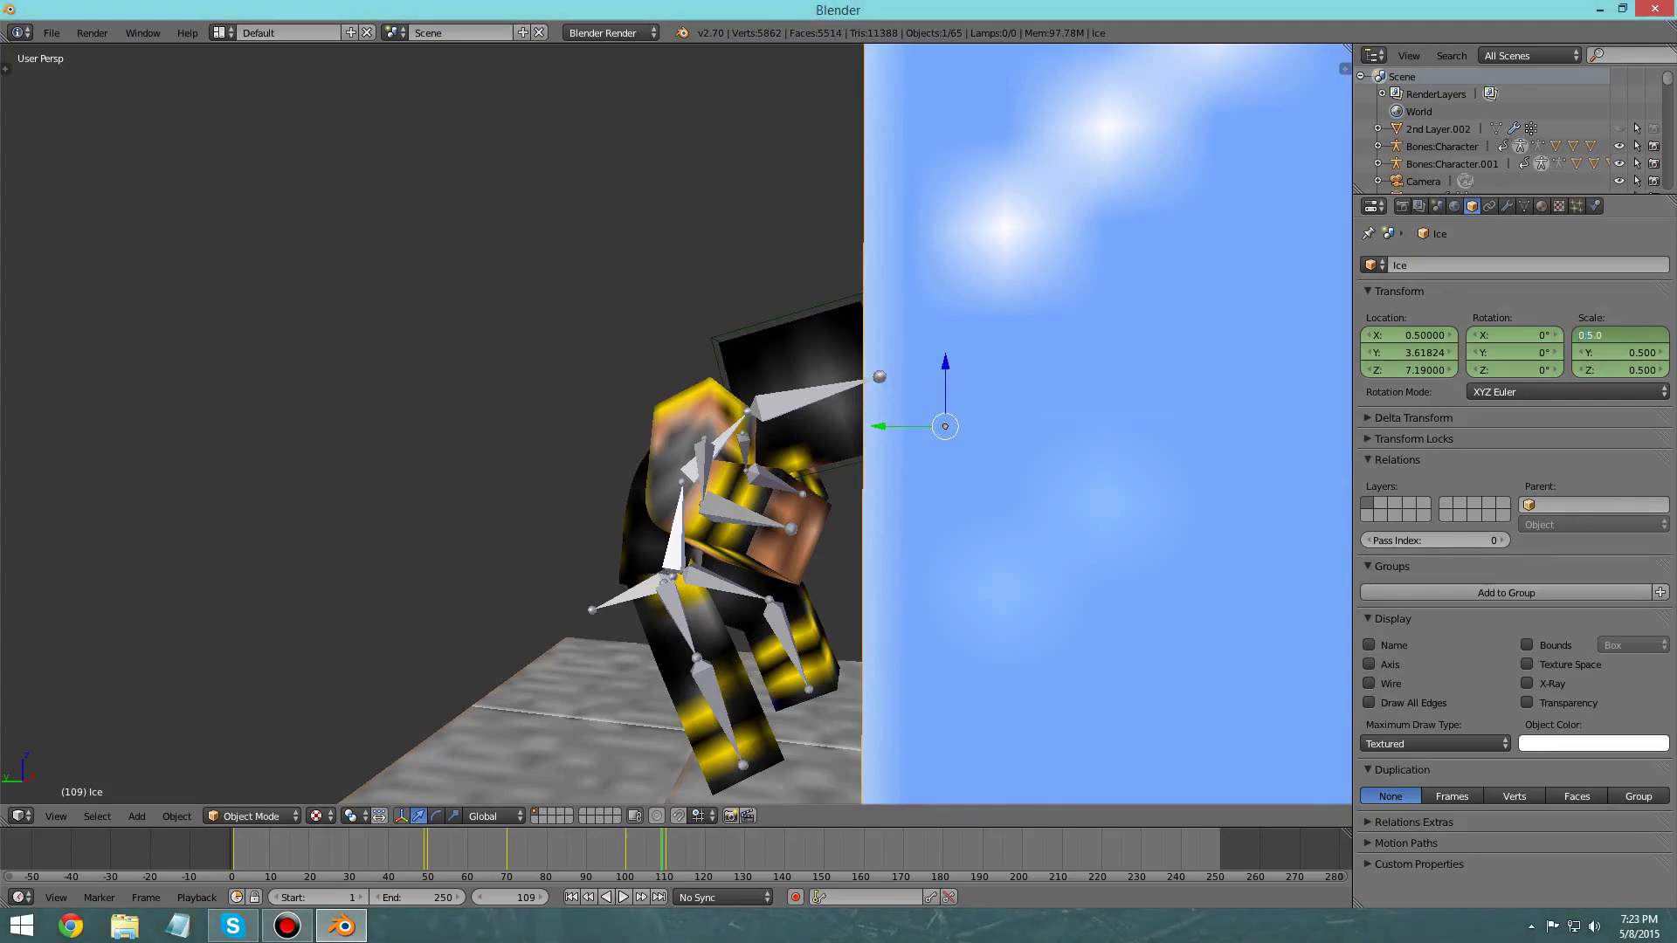
{"action": "key", "text": "Right"}
{"action": "key", "text": "BackSpace"}
{"action": "key", "text": "BackSpace"}
{"action": "key", "text": "Return"}
Step: Insert a keyframe for the ice block at frame 109
{"action": "middle_click_drag", "start_coordinate": [917, 489], "coordinate": [690, 533]}
{"action": "middle_click_drag", "start_coordinate": [541, 393], "coordinate": [419, 375]}
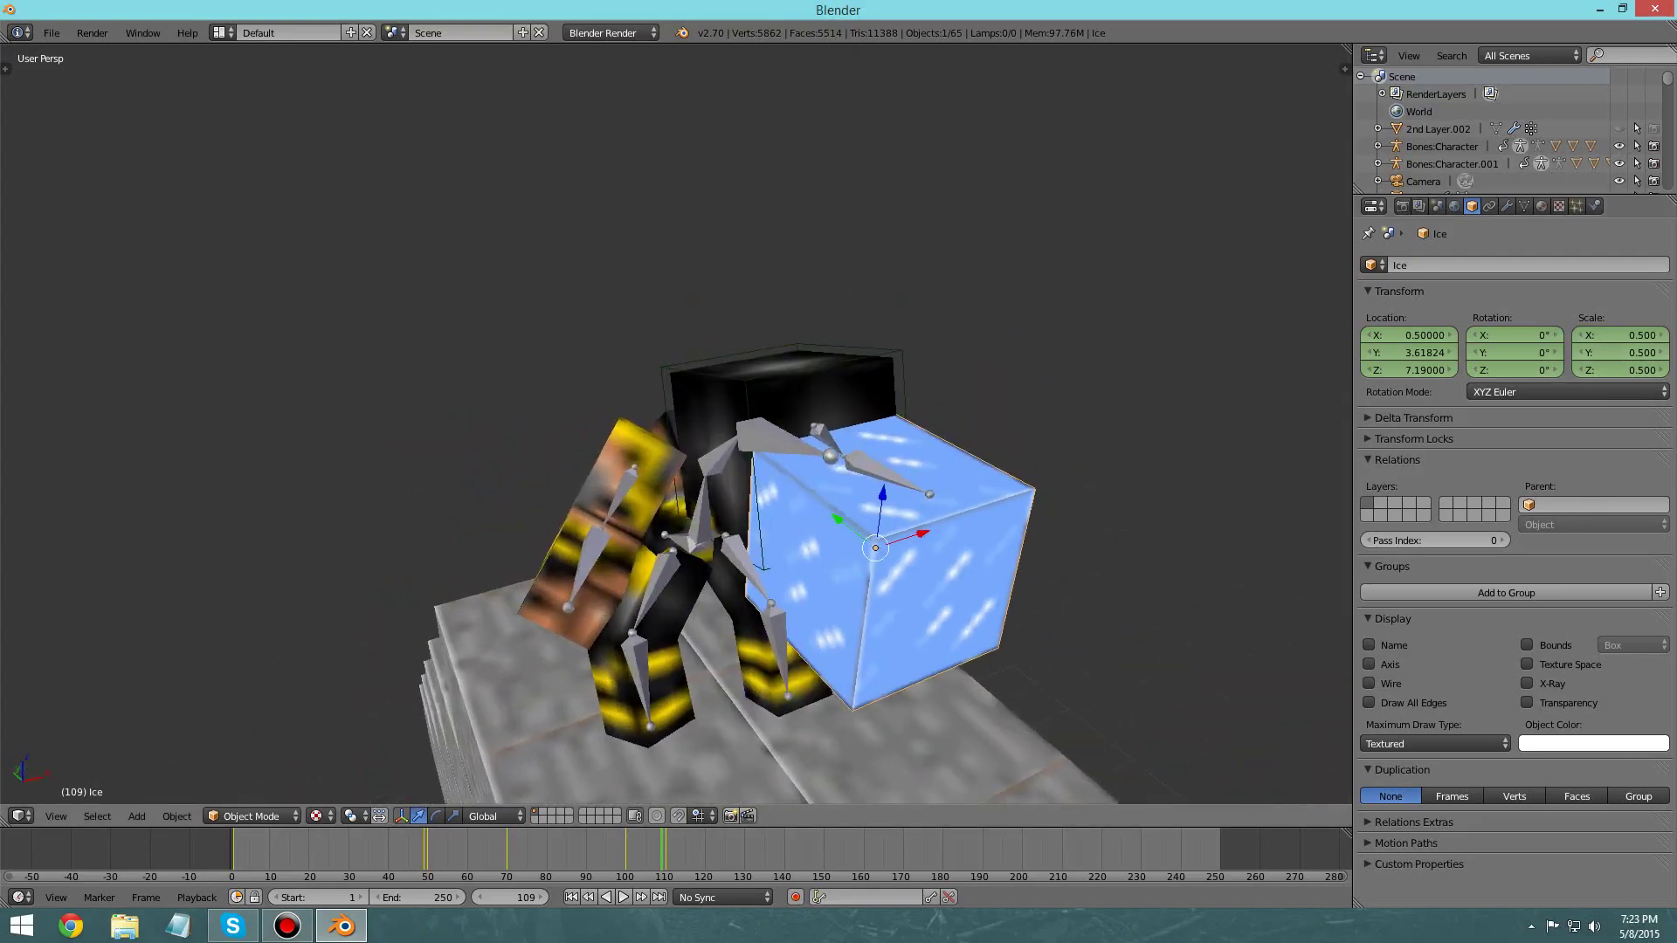
{"action": "key", "text": "i"}
{"action": "left_click", "coordinate": [991, 404]}
Step: Play and scrub the animation from frame 1 to review the yellow character's movement up to frame 110
{"action": "middle_click_drag", "start_coordinate": [992, 410], "coordinate": [1070, 424]}
{"action": "scroll", "coordinate": [1136, 350], "scroll_direction": "down", "scroll_amount": 2}
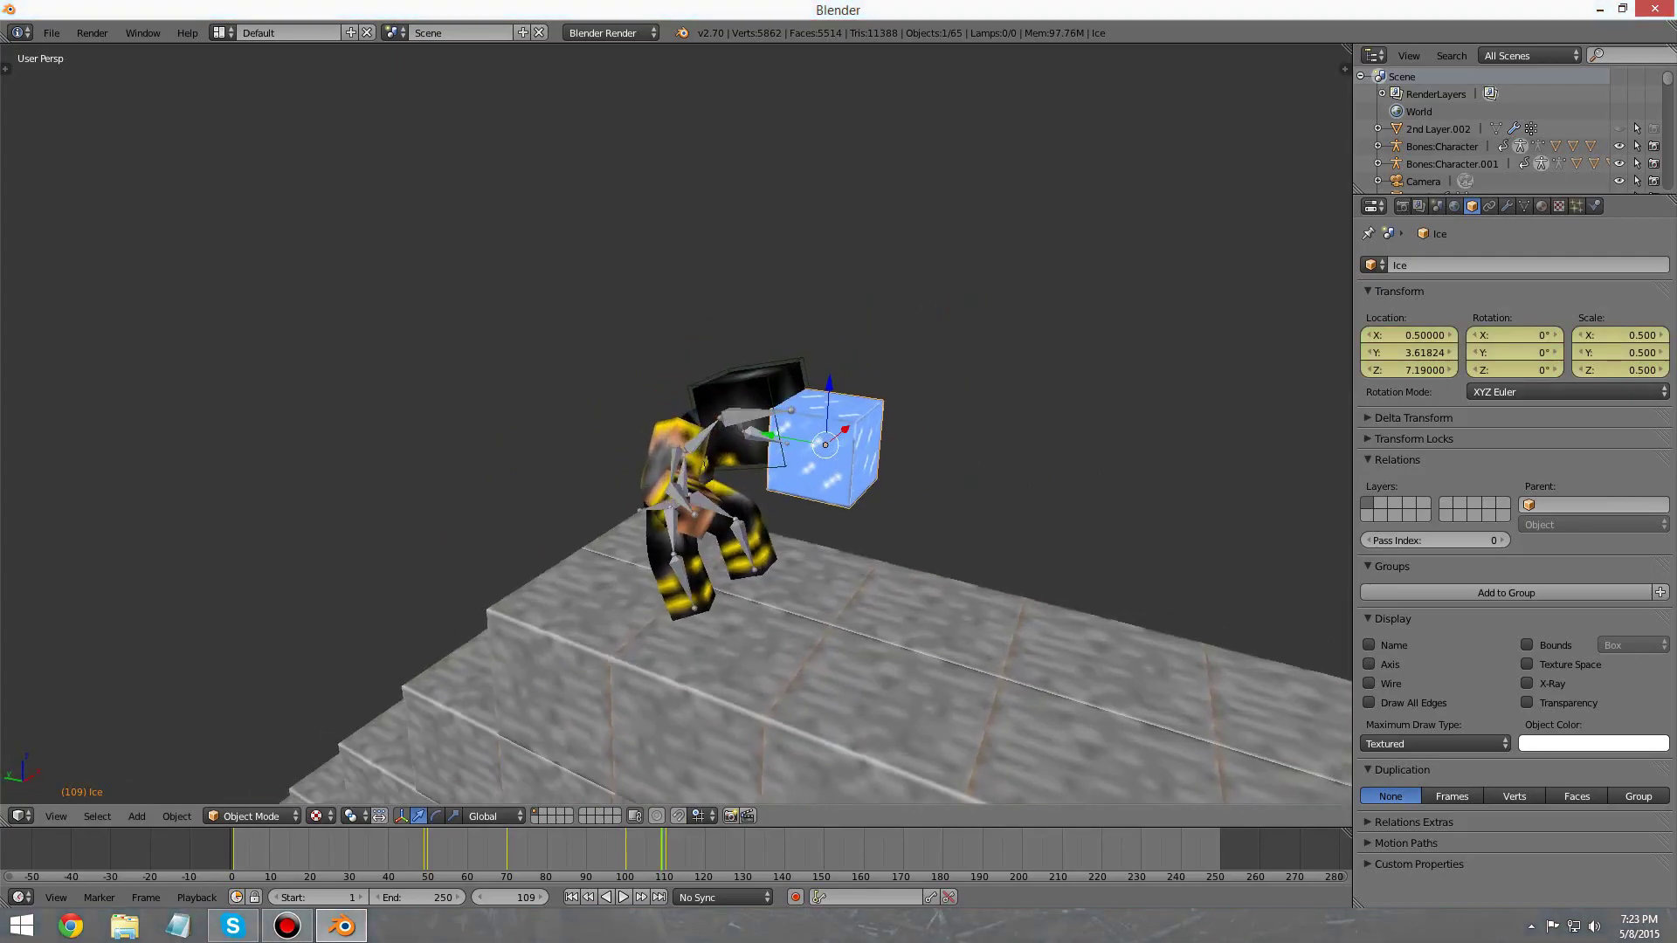
{"action": "right_click", "coordinate": [683, 473]}
{"action": "scroll", "coordinate": [677, 423], "scroll_direction": "up", "scroll_amount": 2}
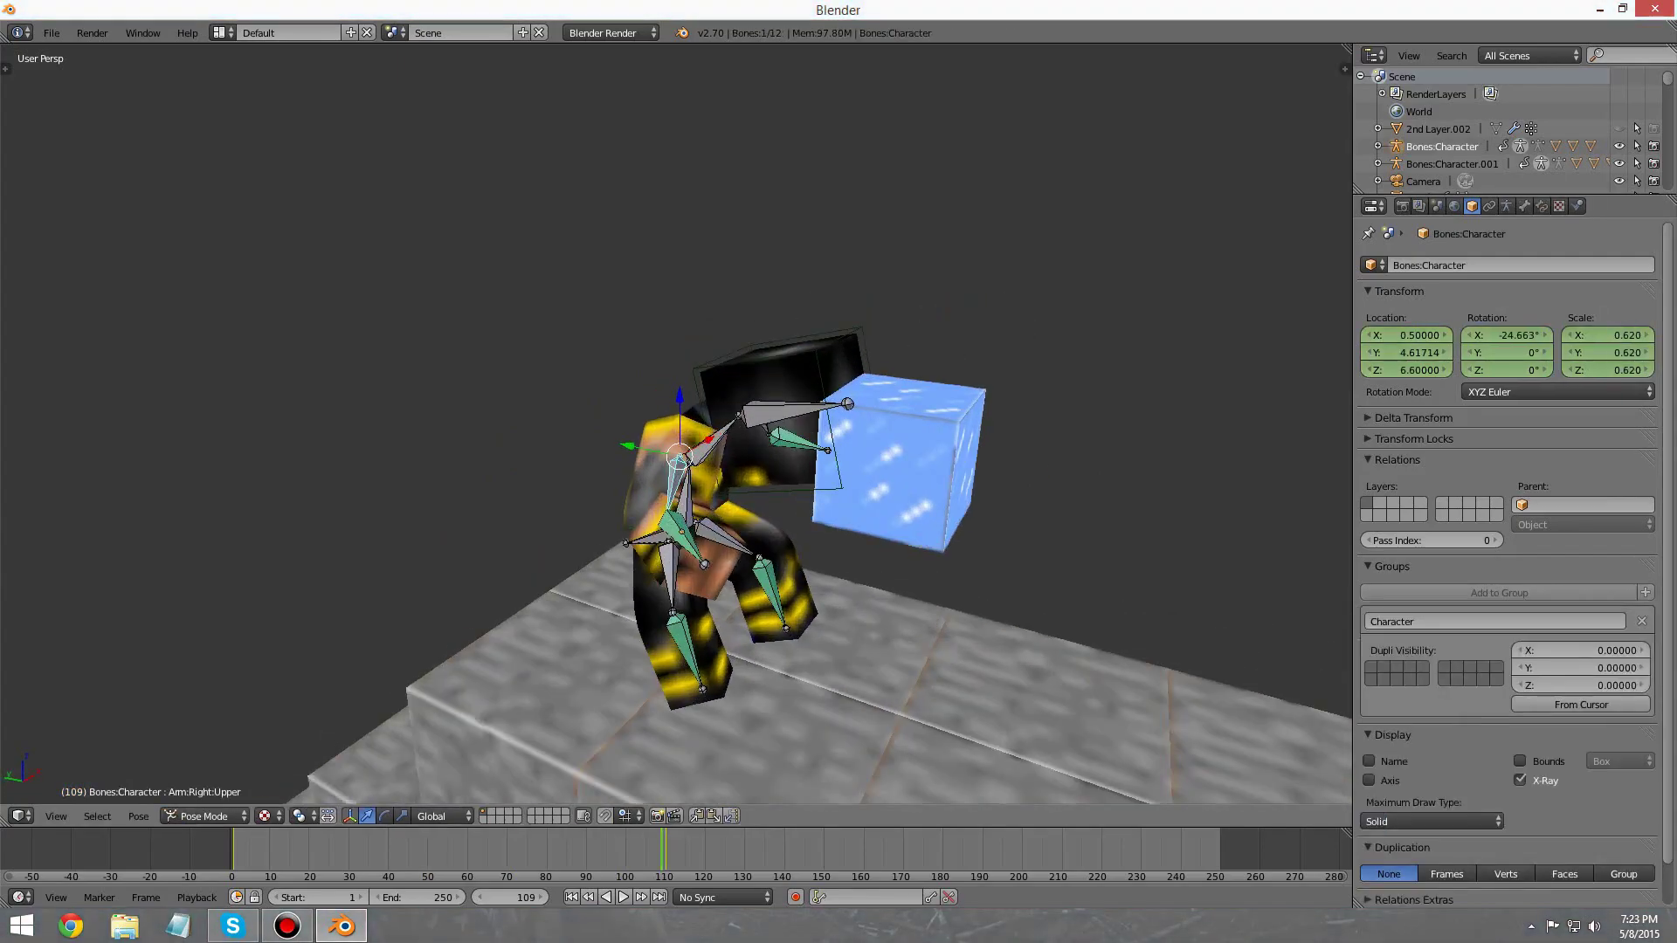
{"action": "left_click_drag", "start_coordinate": [664, 850], "coordinate": [231, 850]}
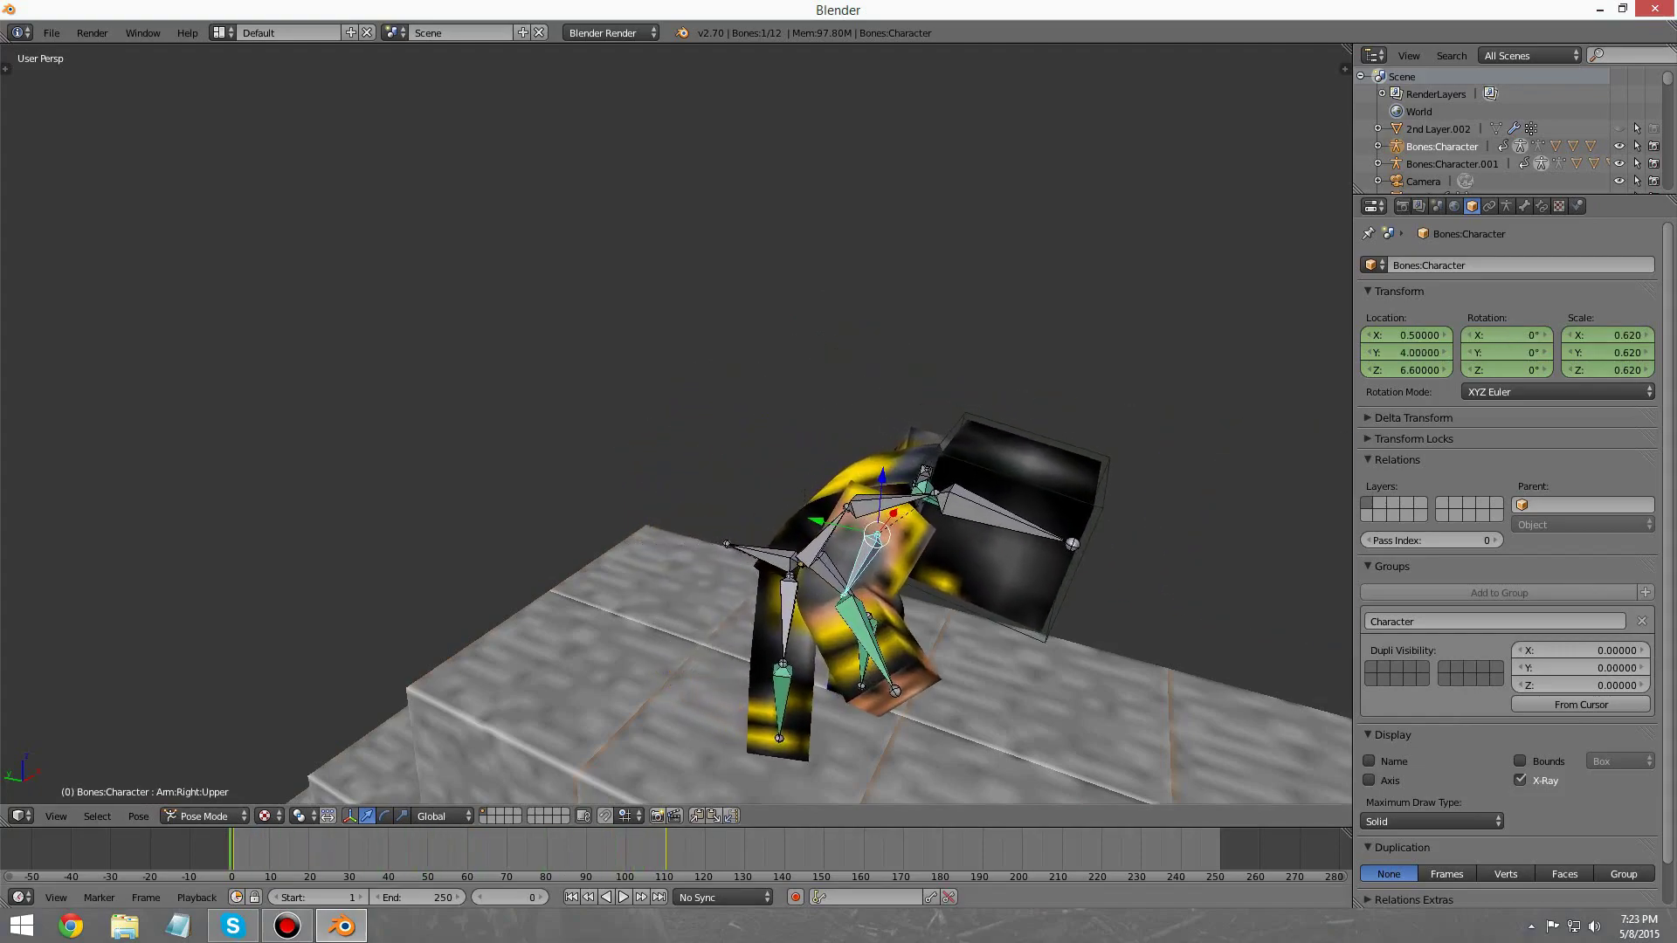
{"action": "key", "text": "Right"}
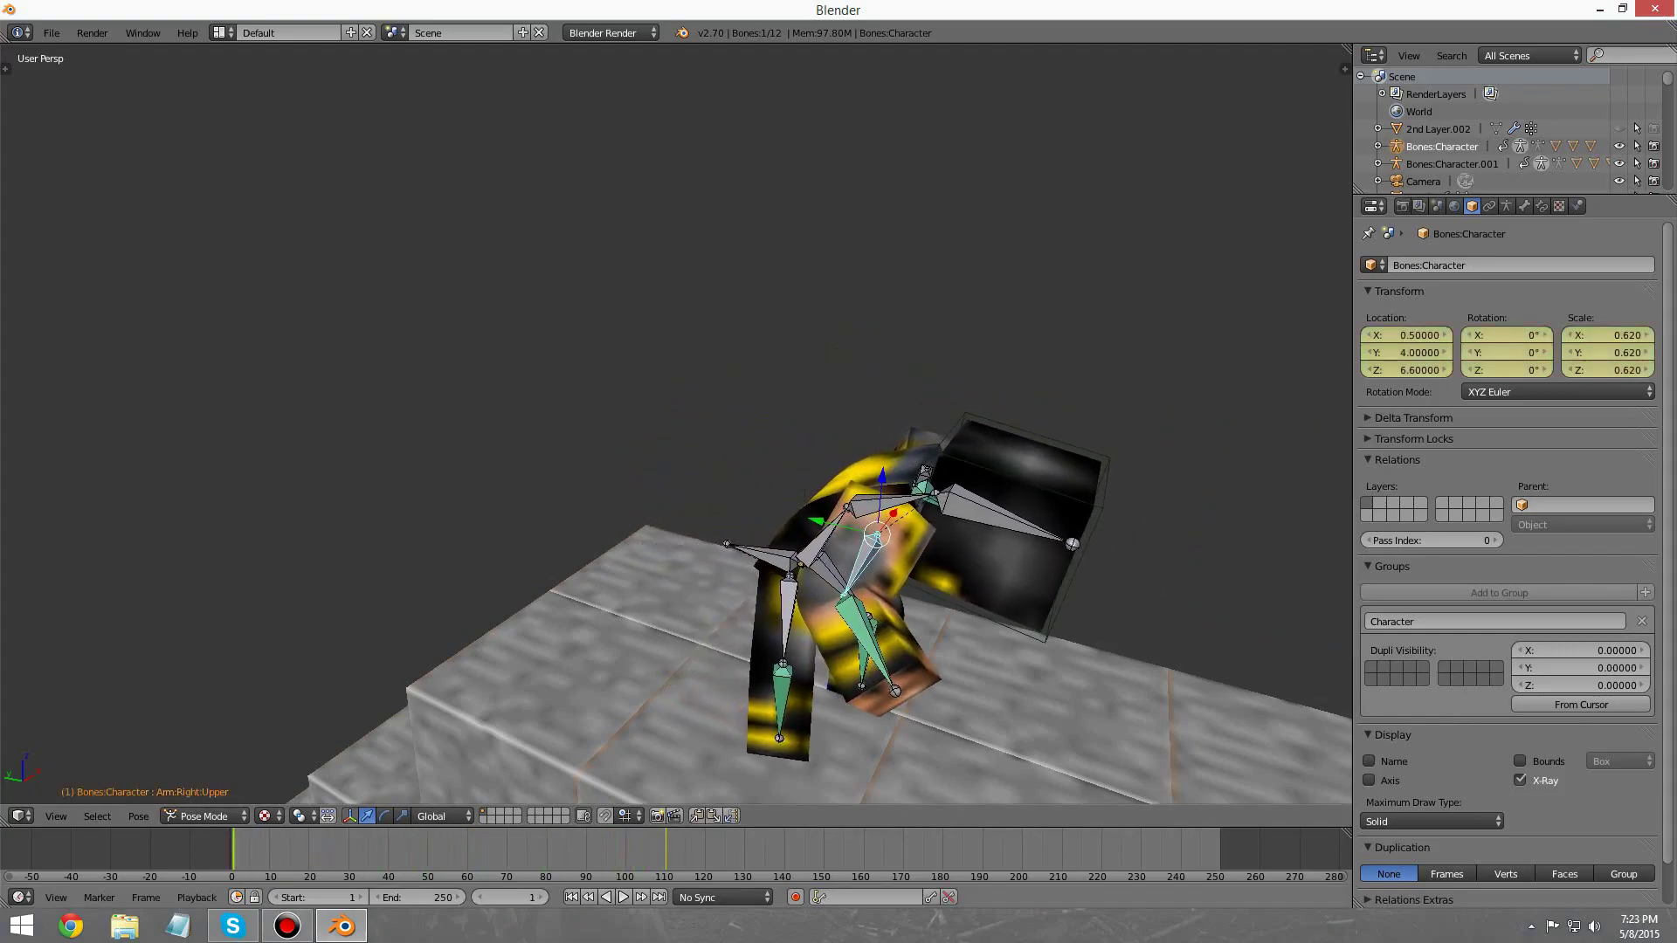
{"action": "key", "text": "alt+a"}
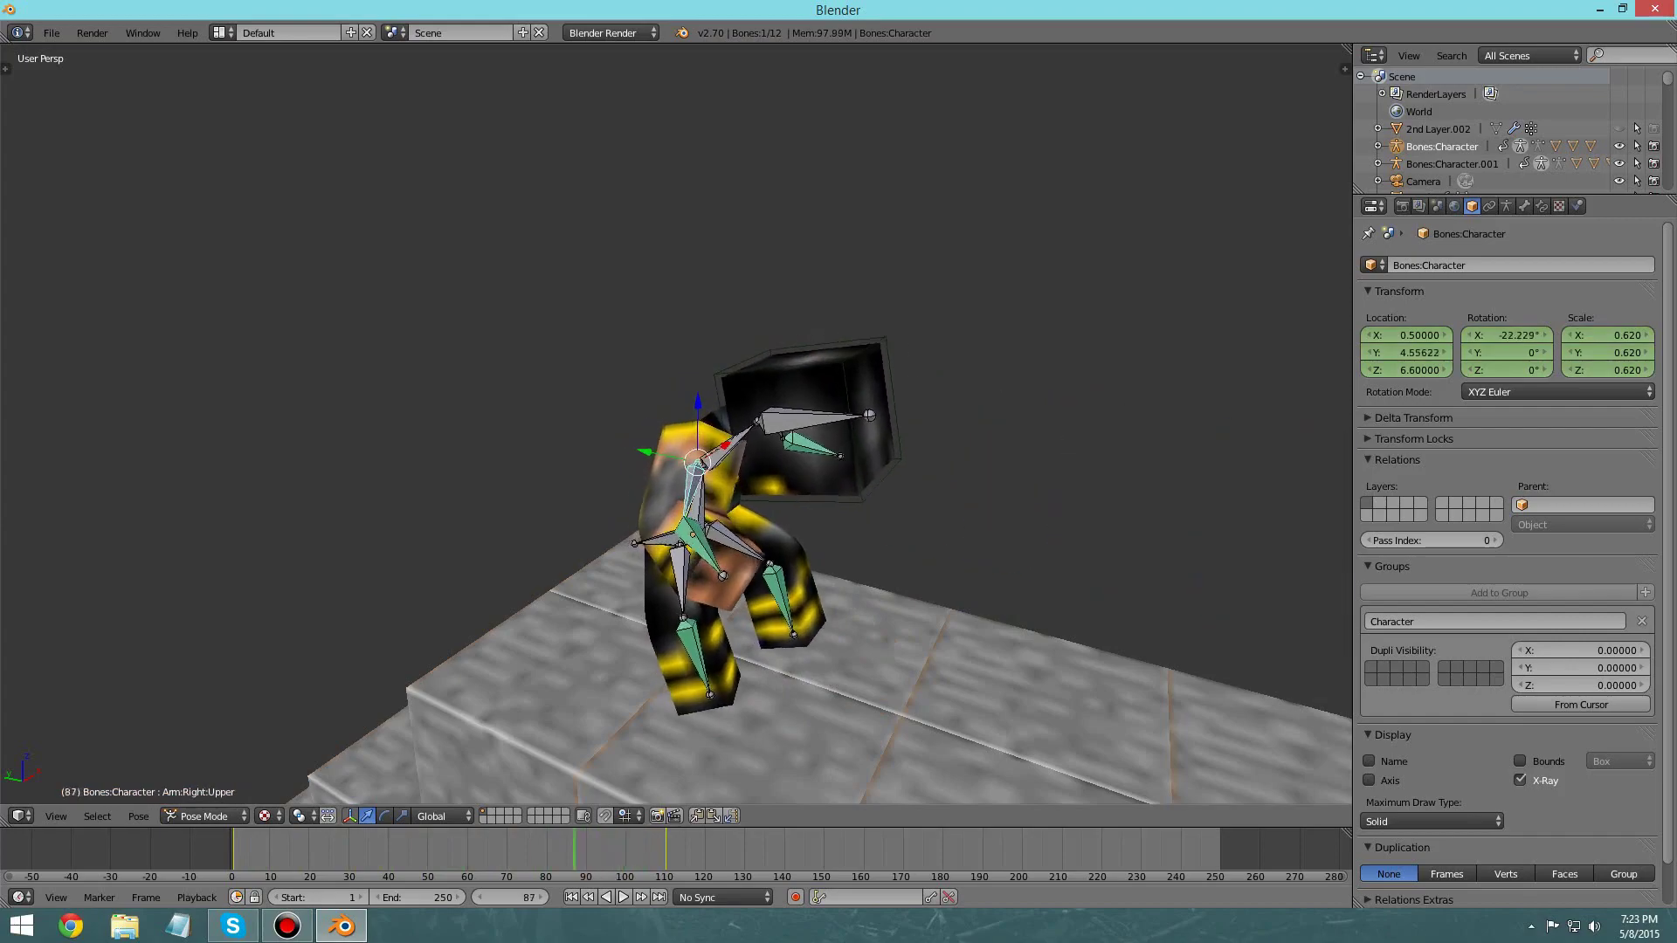
{"action": "key", "text": "Escape"}
{"action": "key", "text": "Right"}
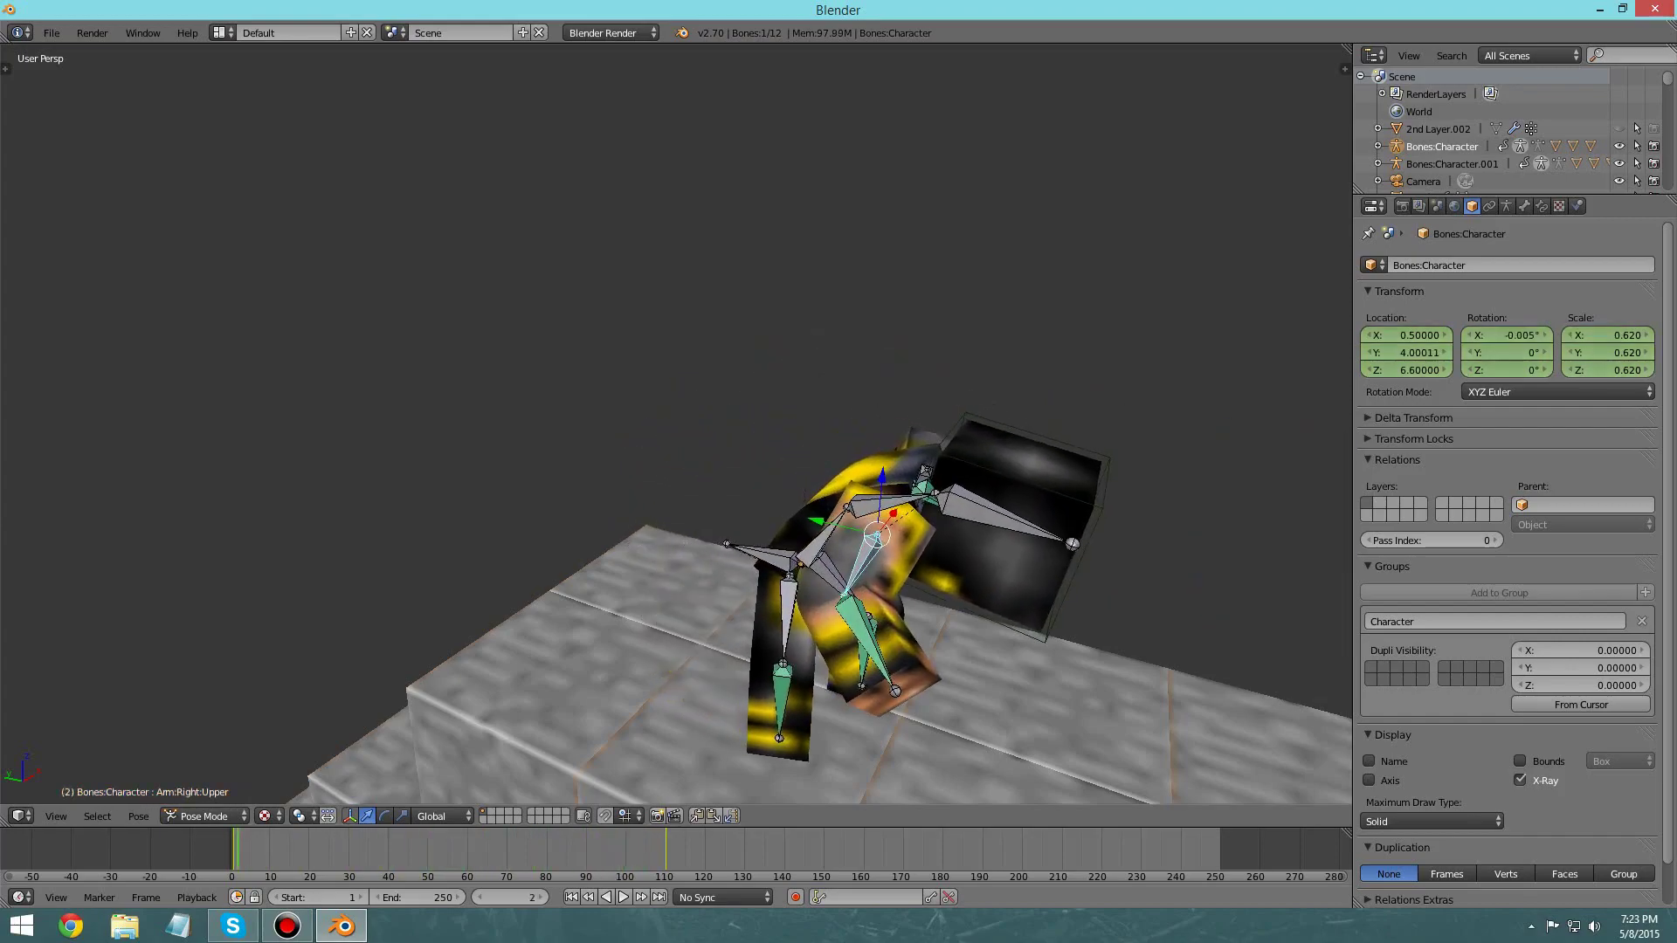
{"action": "key", "text": "Left"}
{"action": "middle_click_drag", "start_coordinate": [805, 505], "coordinate": [883, 489]}
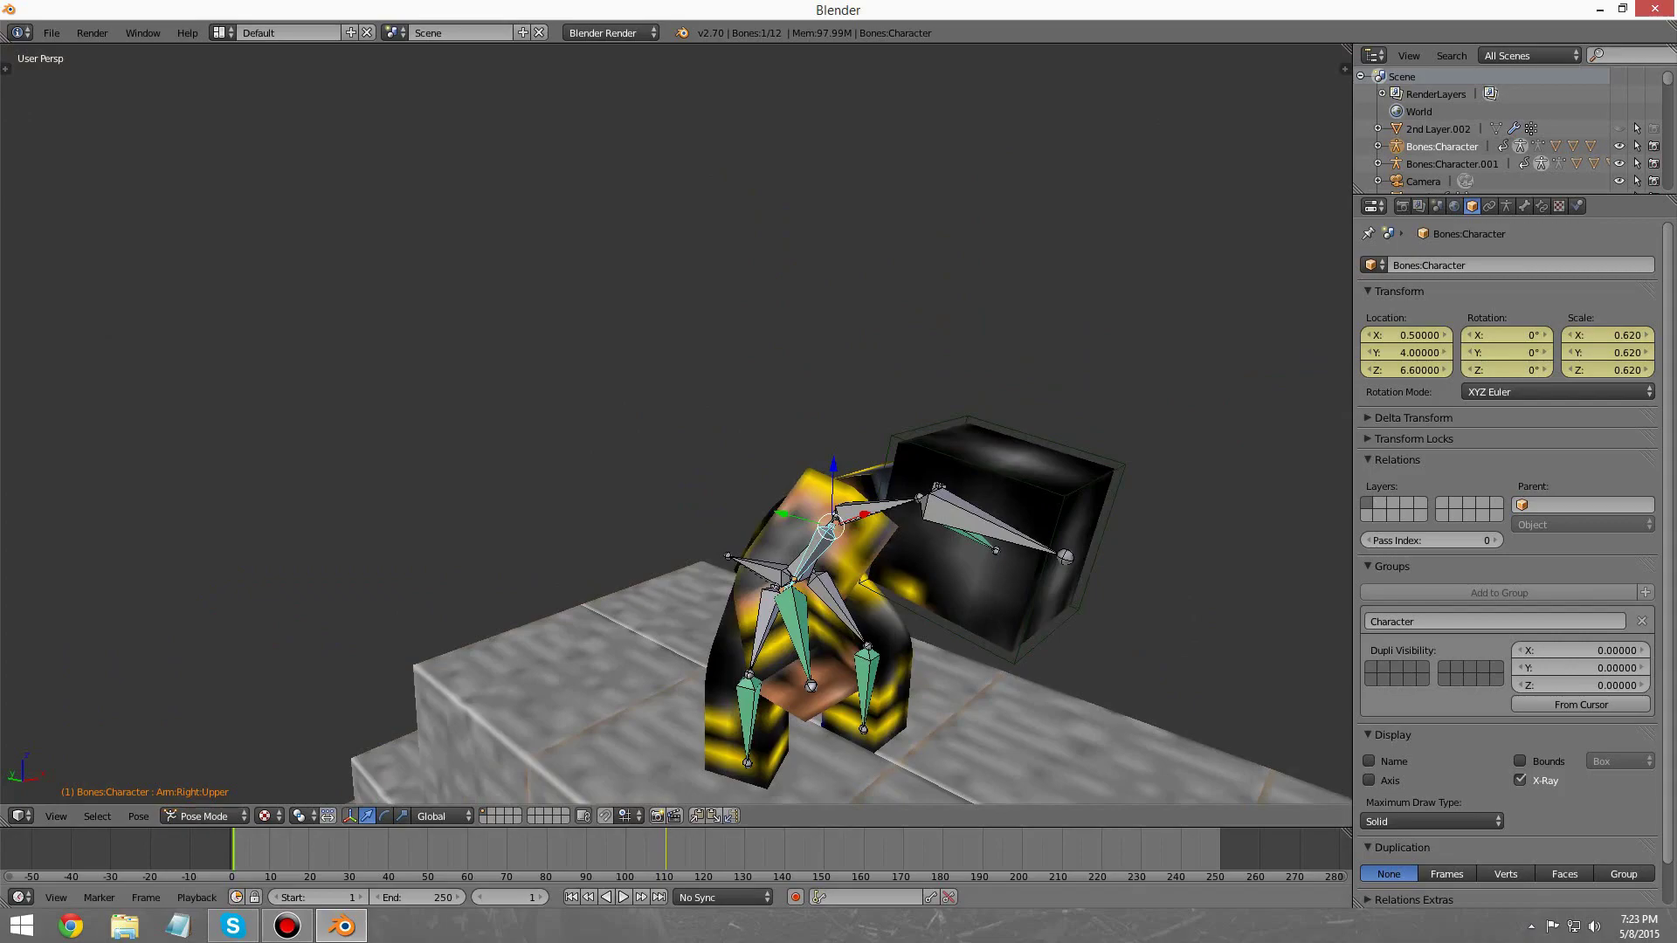
{"action": "left_click_drag", "start_coordinate": [234, 849], "coordinate": [690, 849]}
{"action": "scroll", "coordinate": [677, 423], "scroll_direction": "down", "scroll_amount": 5}
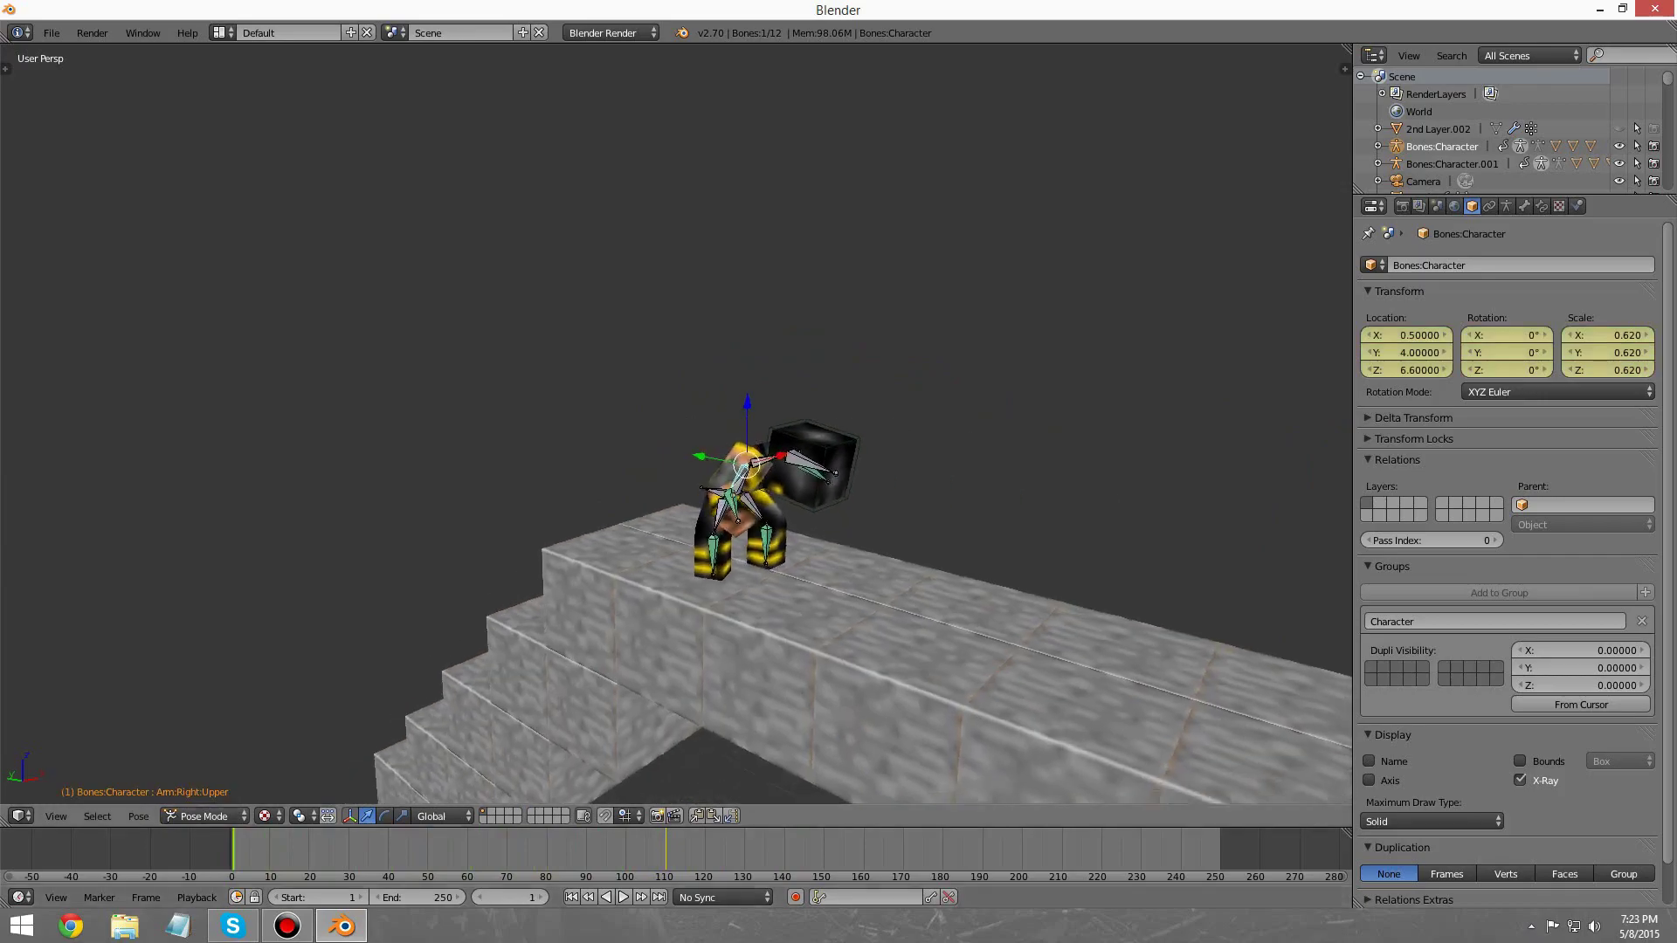
{"action": "middle_click_drag", "start_coordinate": [676, 423], "coordinate": [706, 421]}
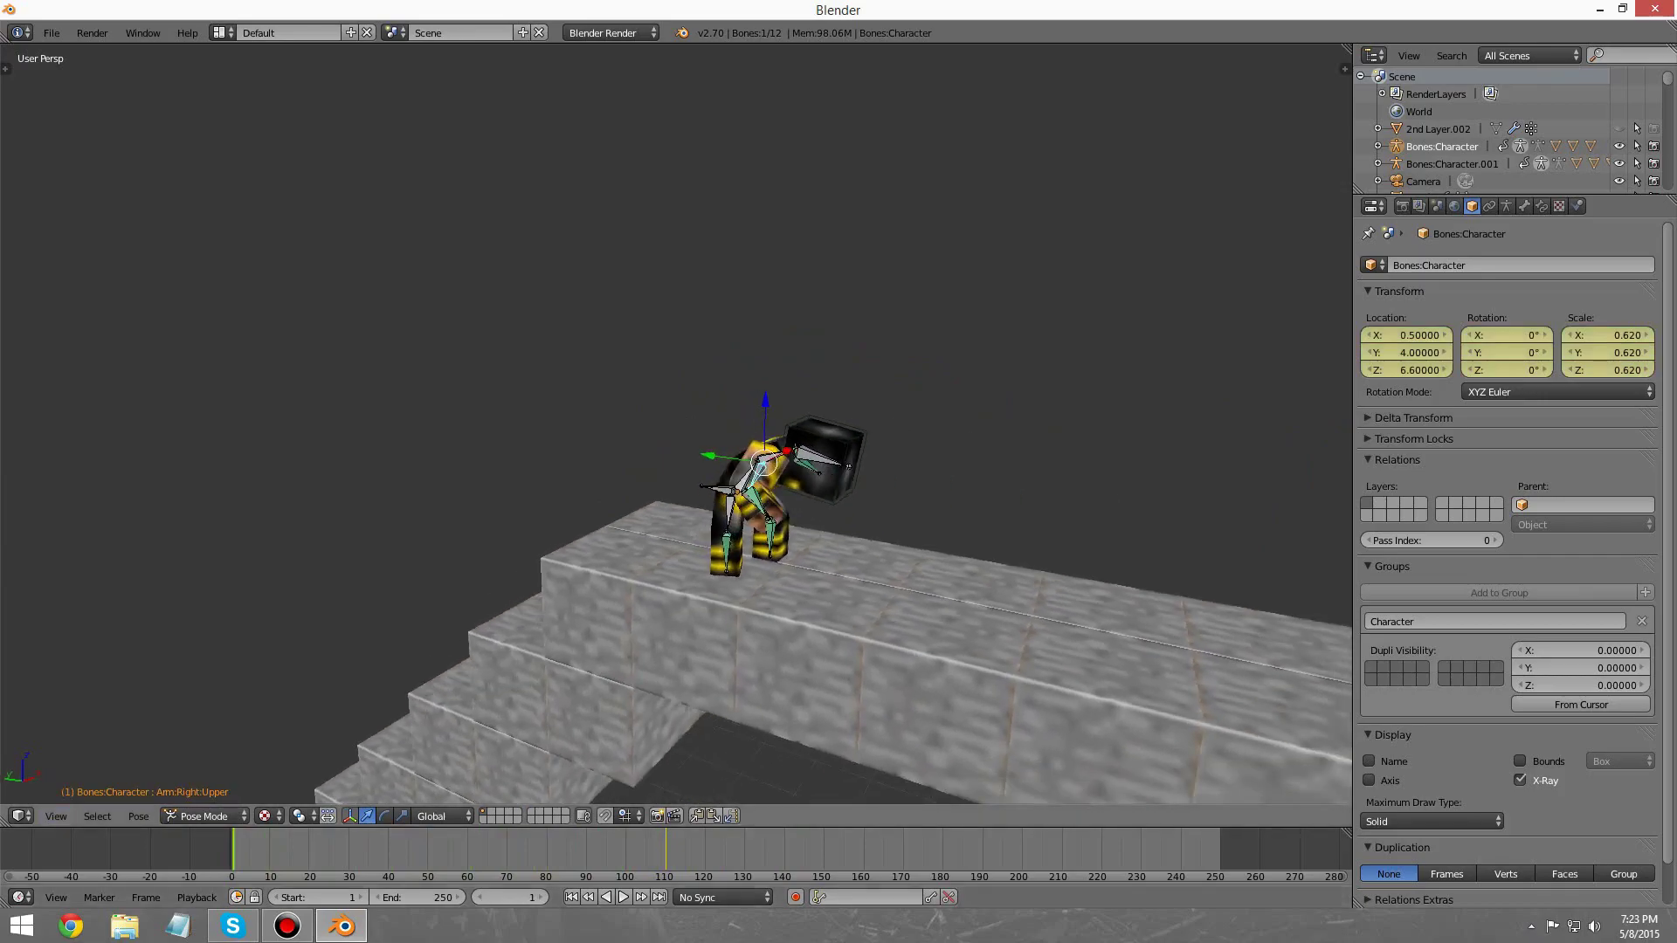
Step: Play the animation from frame 1 through the camera view to check the fight between both characters
{"action": "left_click", "coordinate": [56, 816]}
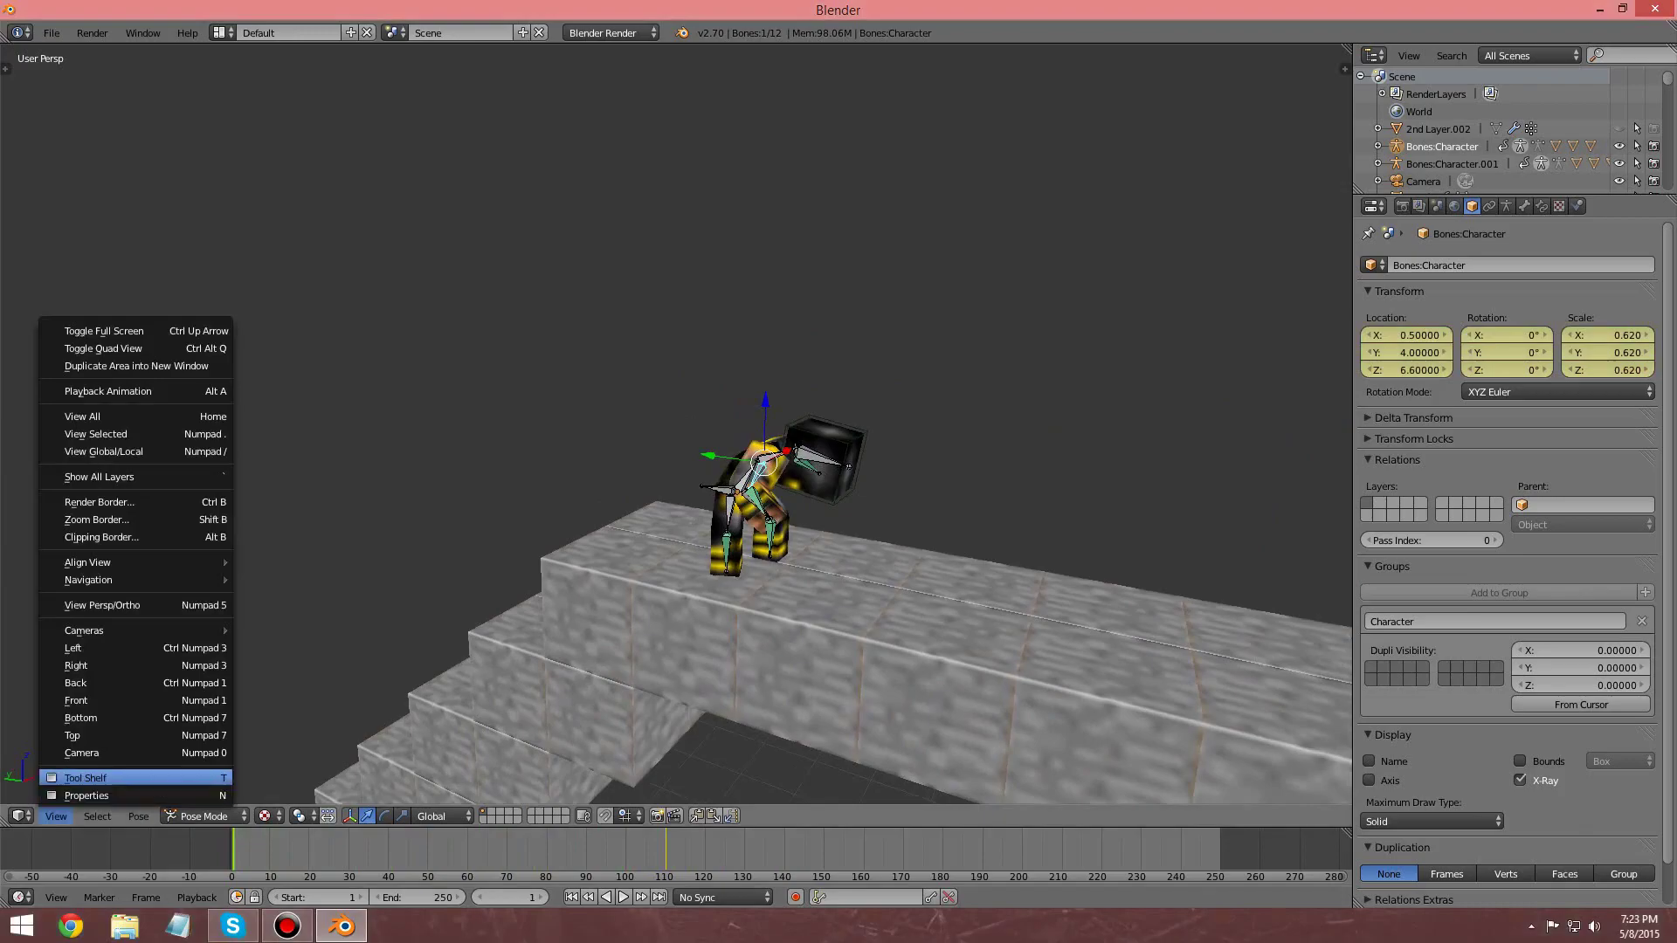
{"action": "left_click", "coordinate": [81, 753]}
{"action": "scroll", "coordinate": [676, 424], "scroll_direction": "up", "scroll_amount": 4}
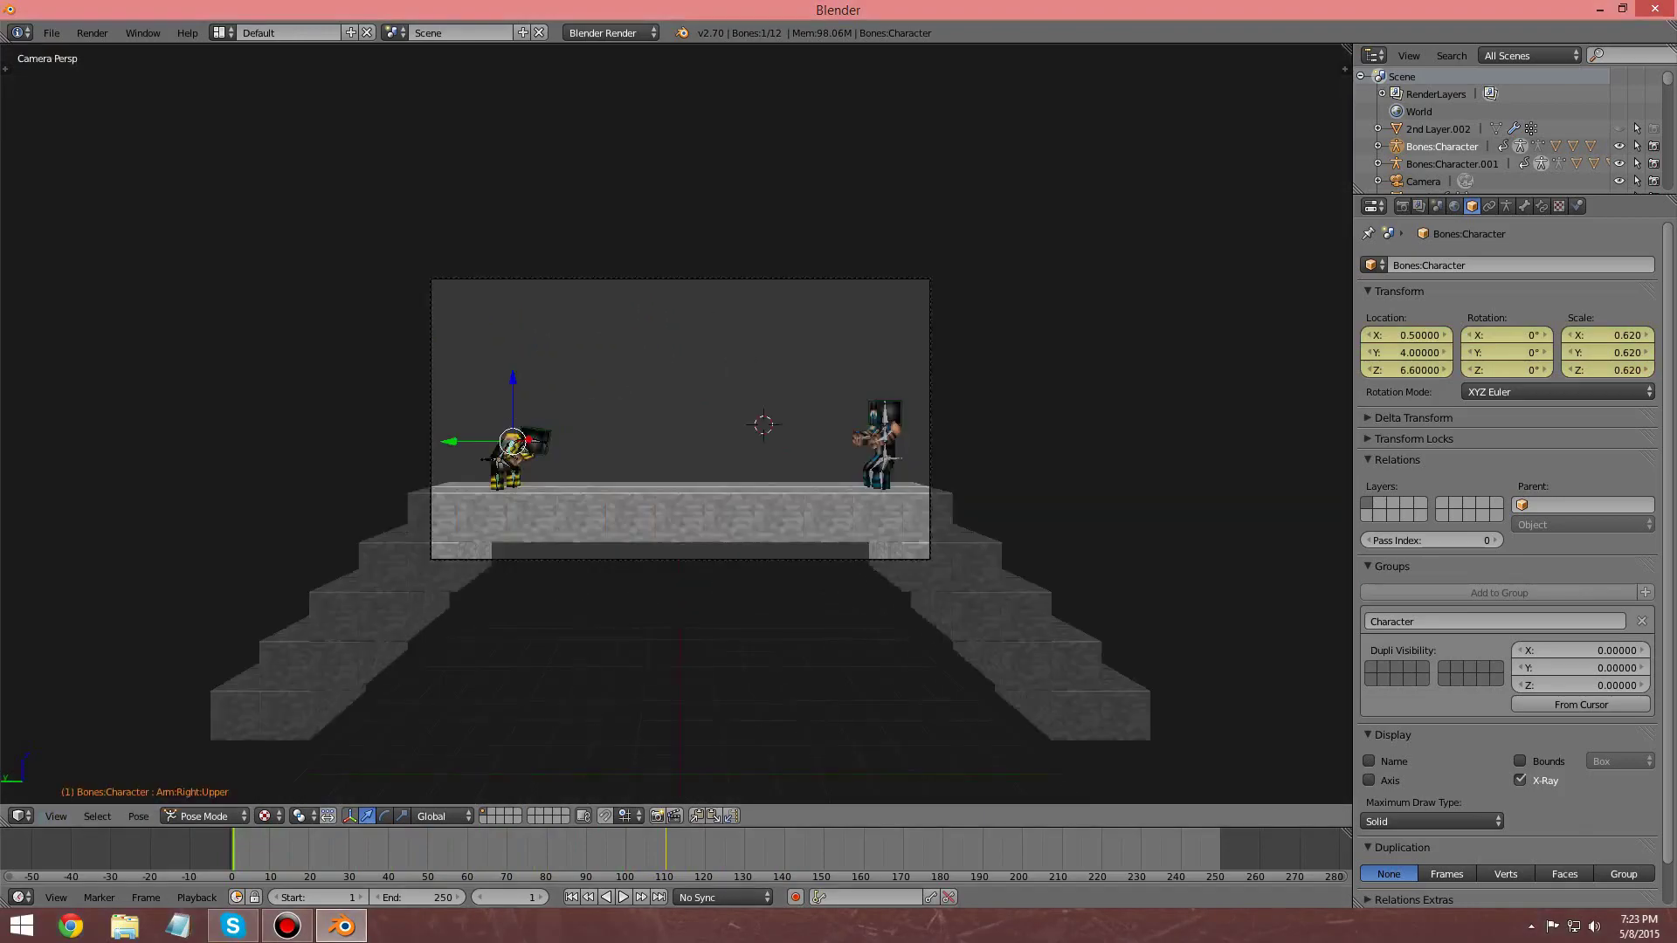
{"action": "middle_click_drag", "start_coordinate": [676, 423], "coordinate": [419, 465]}
{"action": "scroll", "coordinate": [419, 465], "scroll_direction": "down", "scroll_amount": 4}
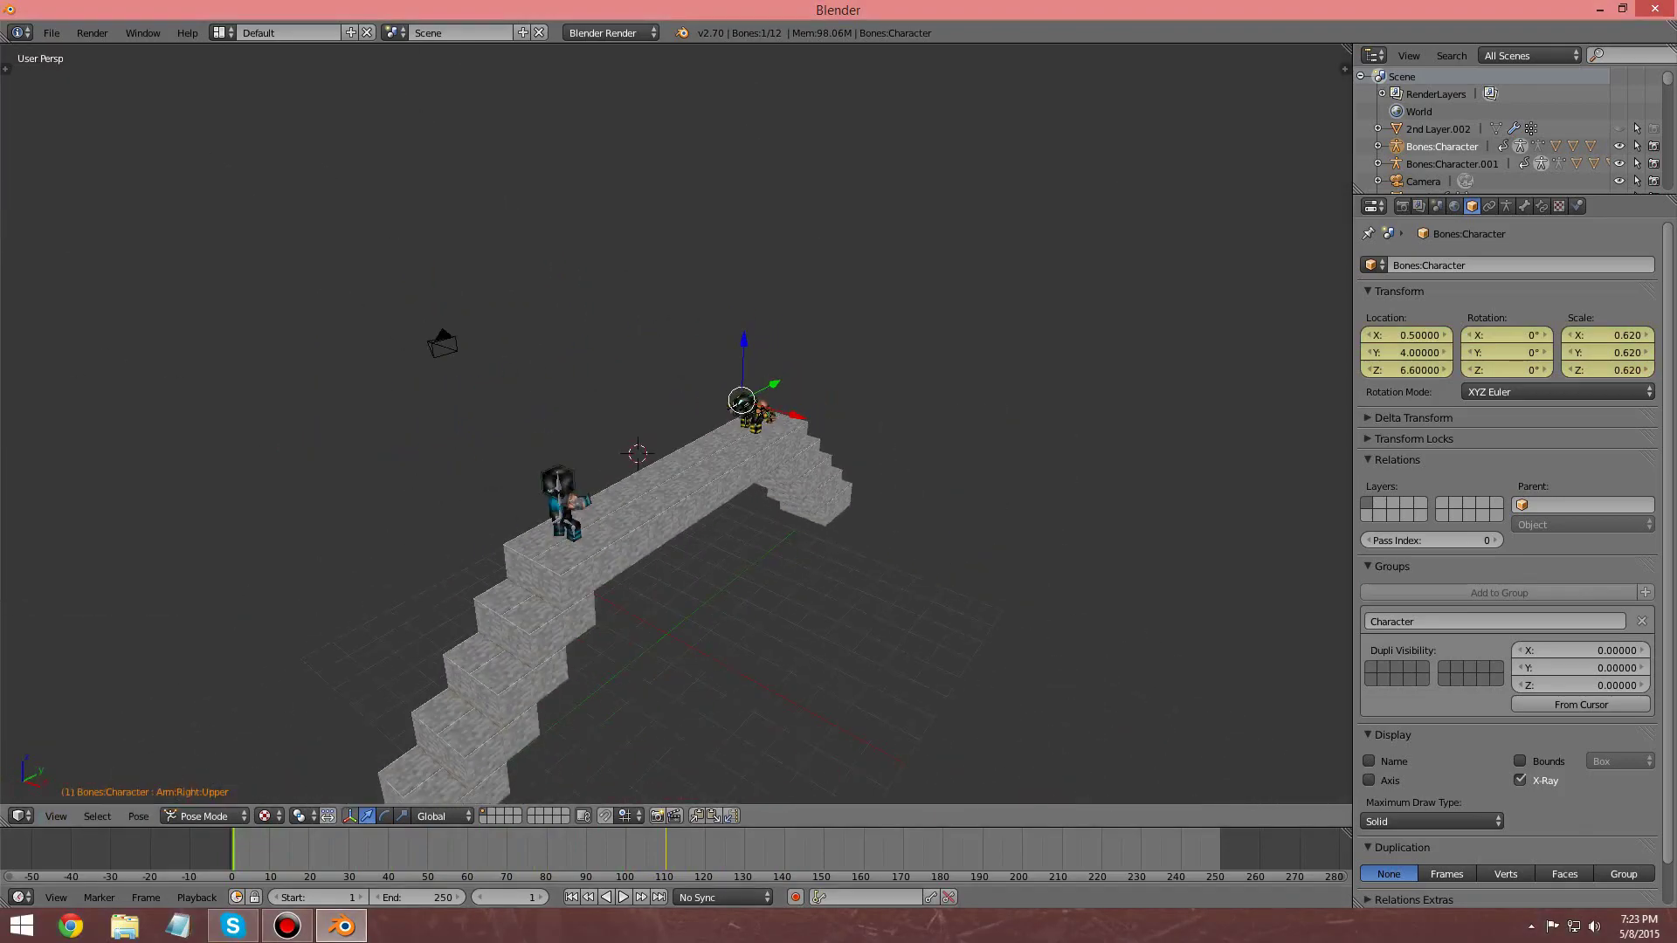
{"action": "key", "text": "KP_0"}
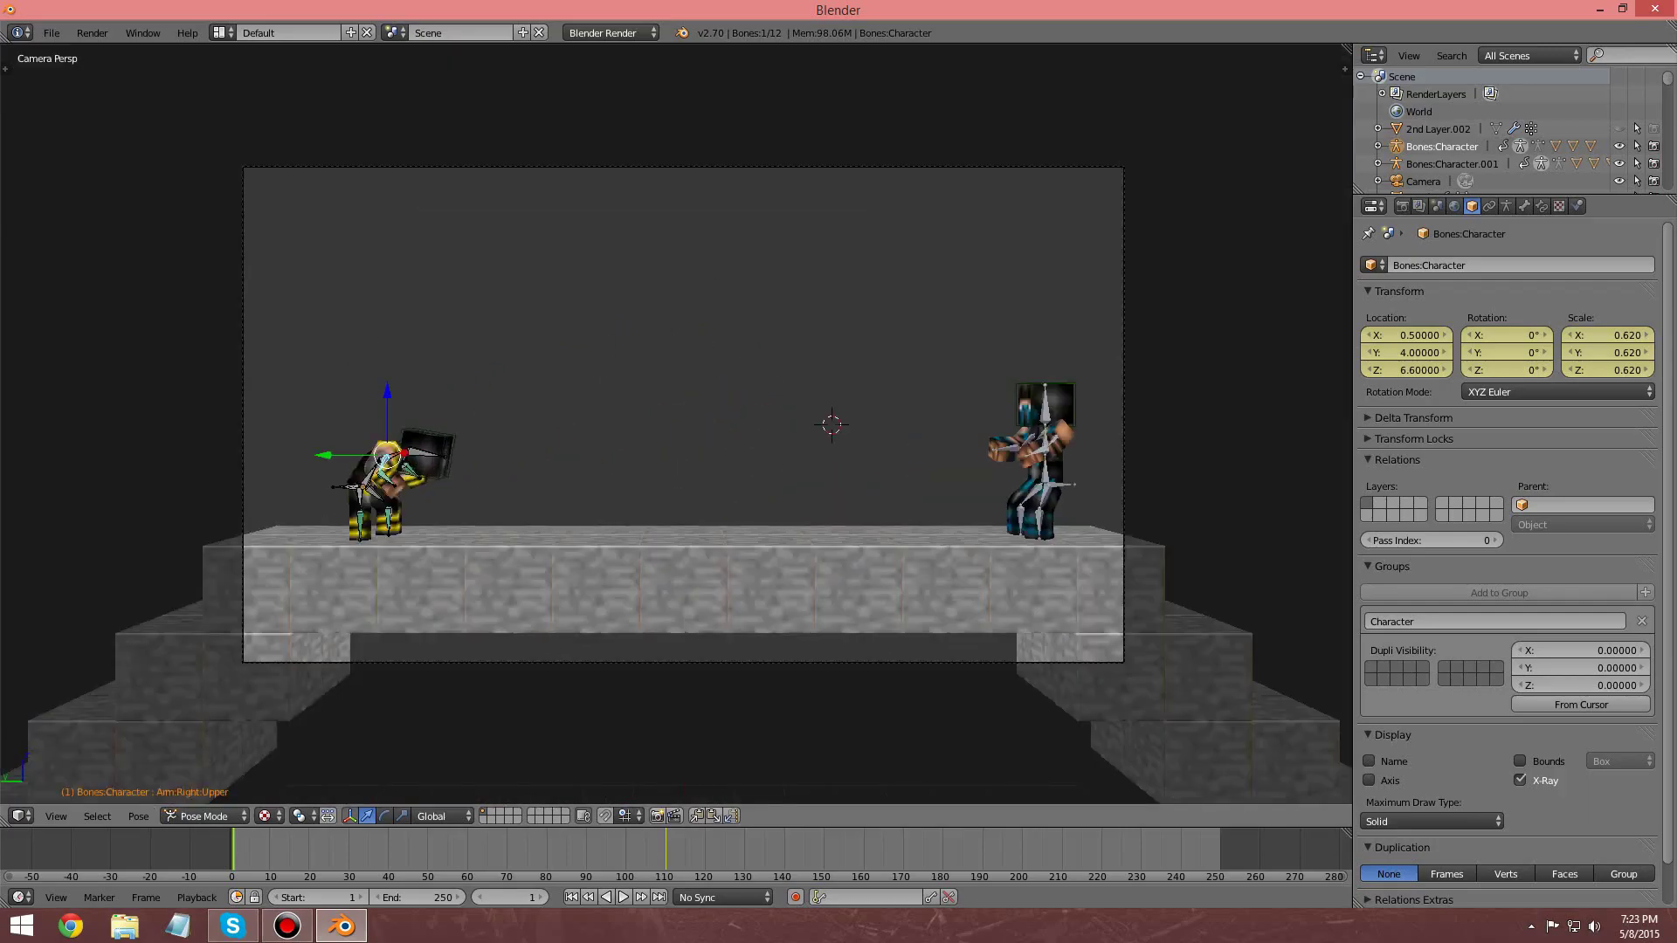
{"action": "scroll", "coordinate": [676, 424], "scroll_direction": "up", "scroll_amount": 1}
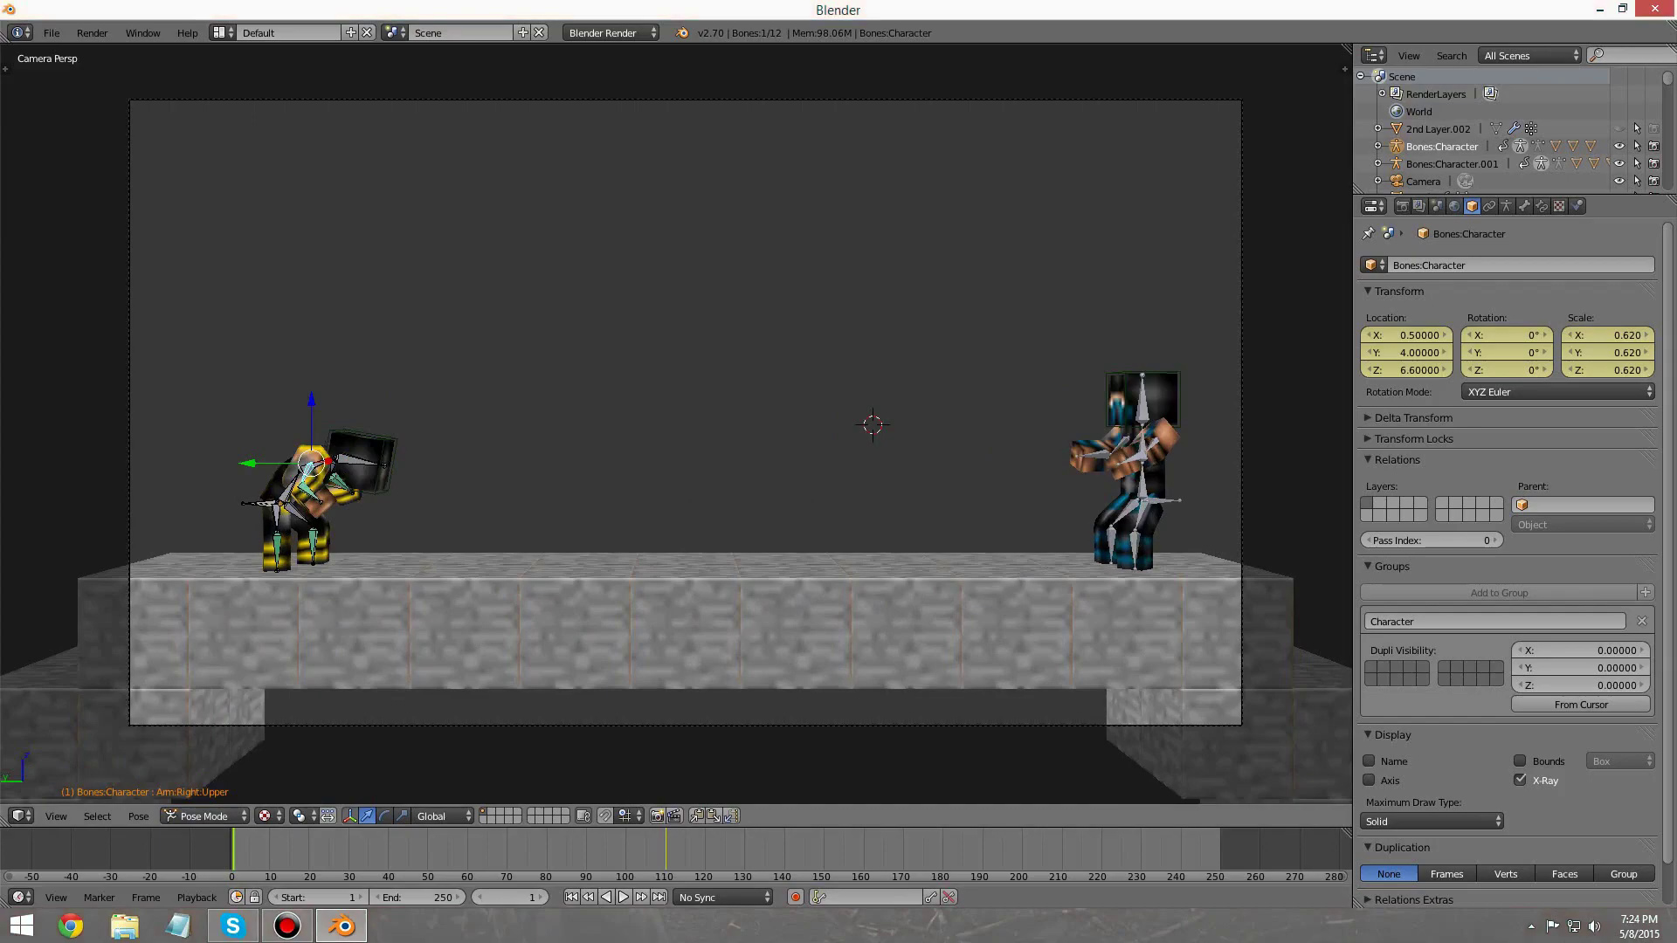
{"action": "right_click", "coordinate": [51, 730]}
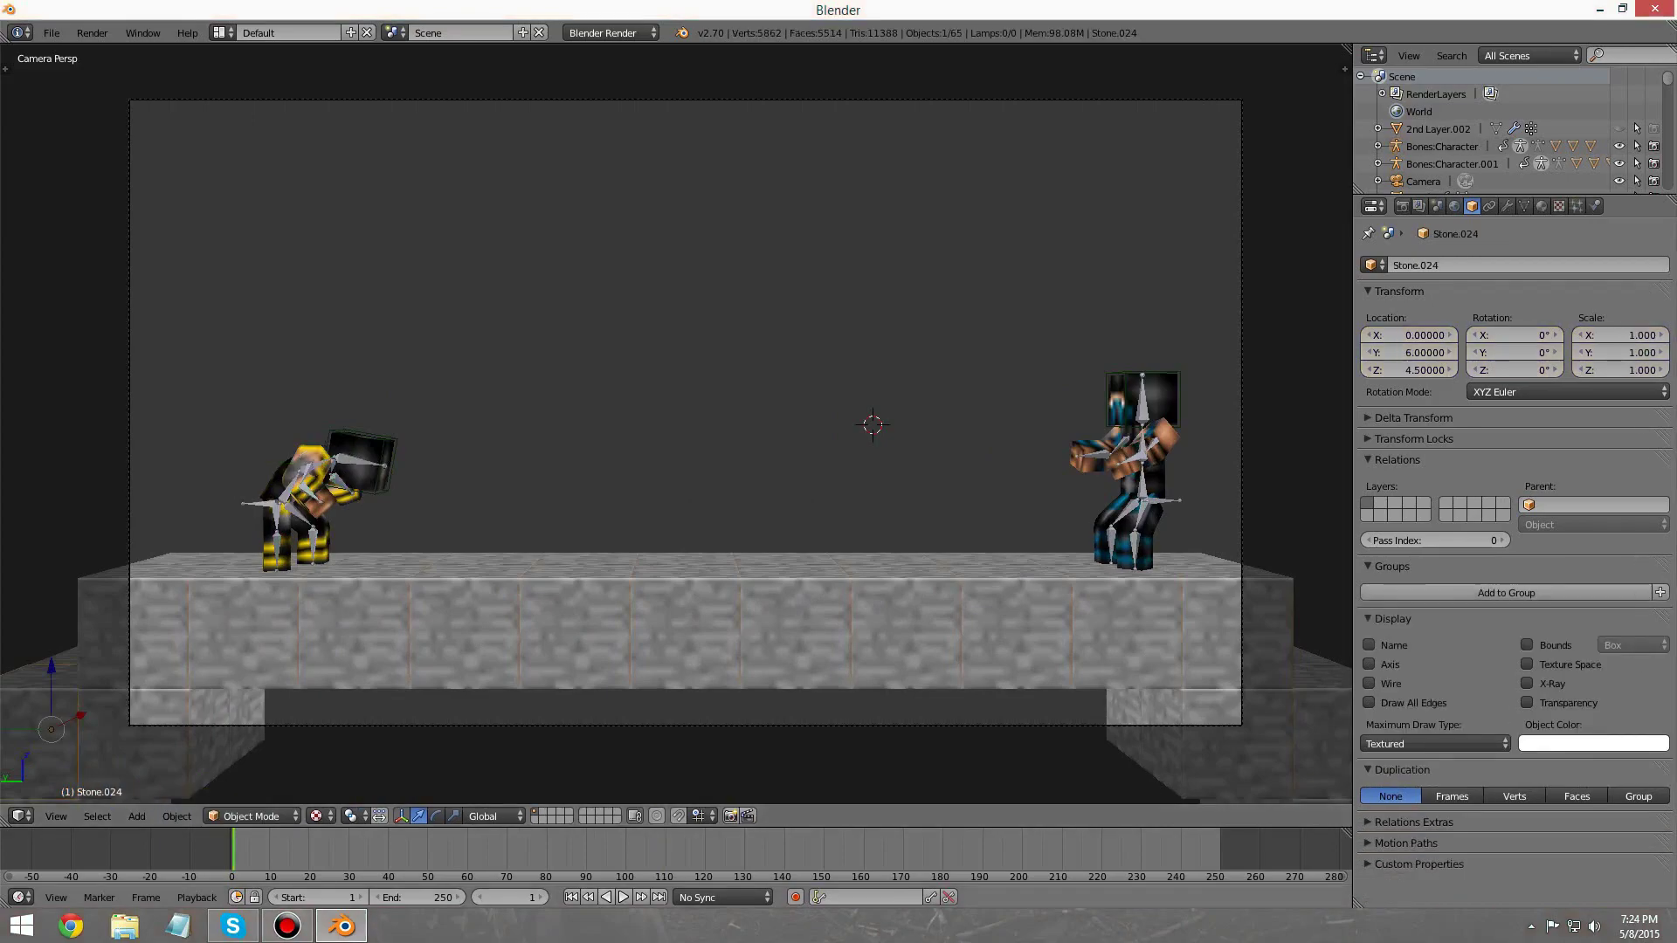
{"action": "left_click", "coordinate": [623, 897]}
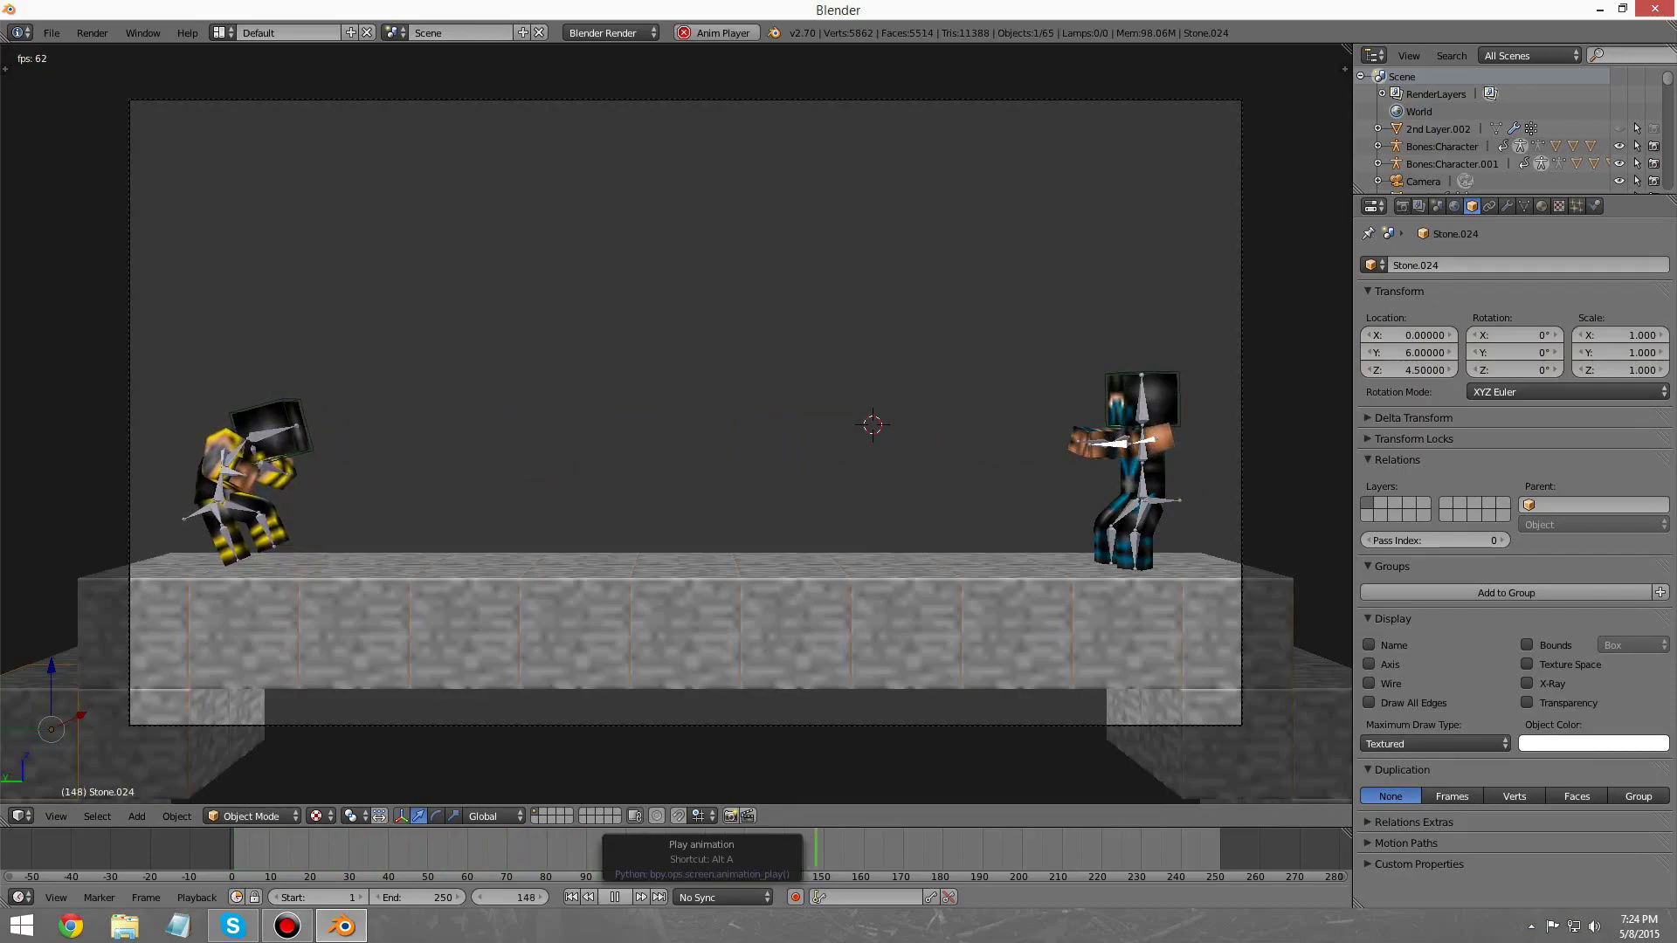
{"action": "key", "text": "Escape"}
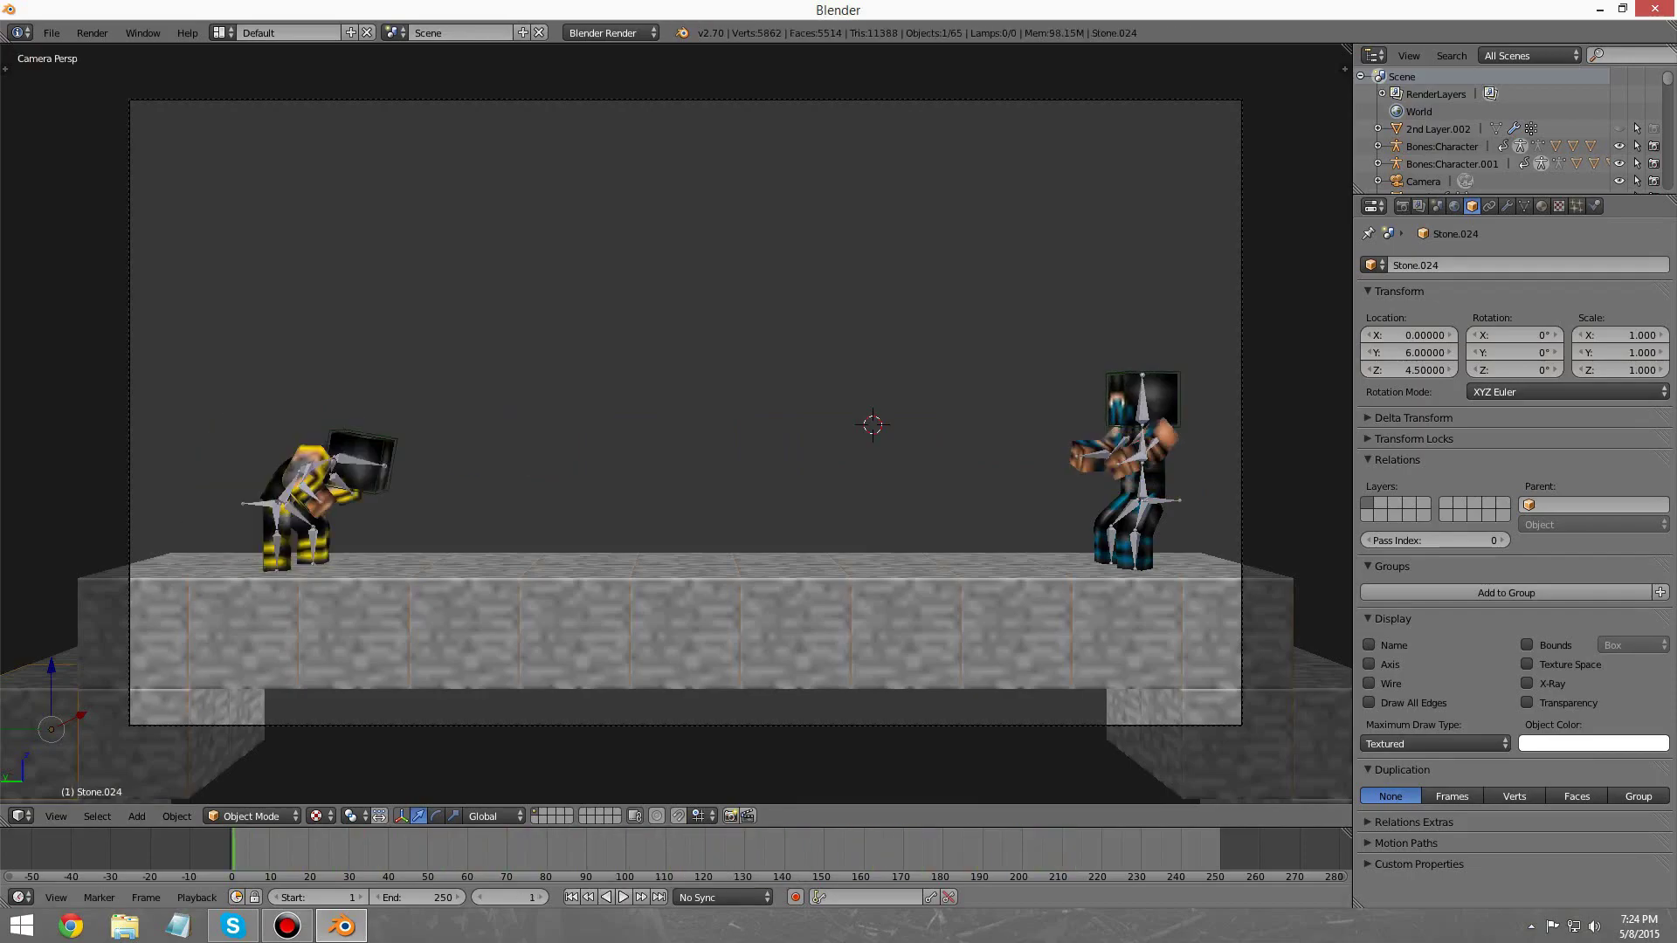
{"action": "key", "text": "KP_0"}
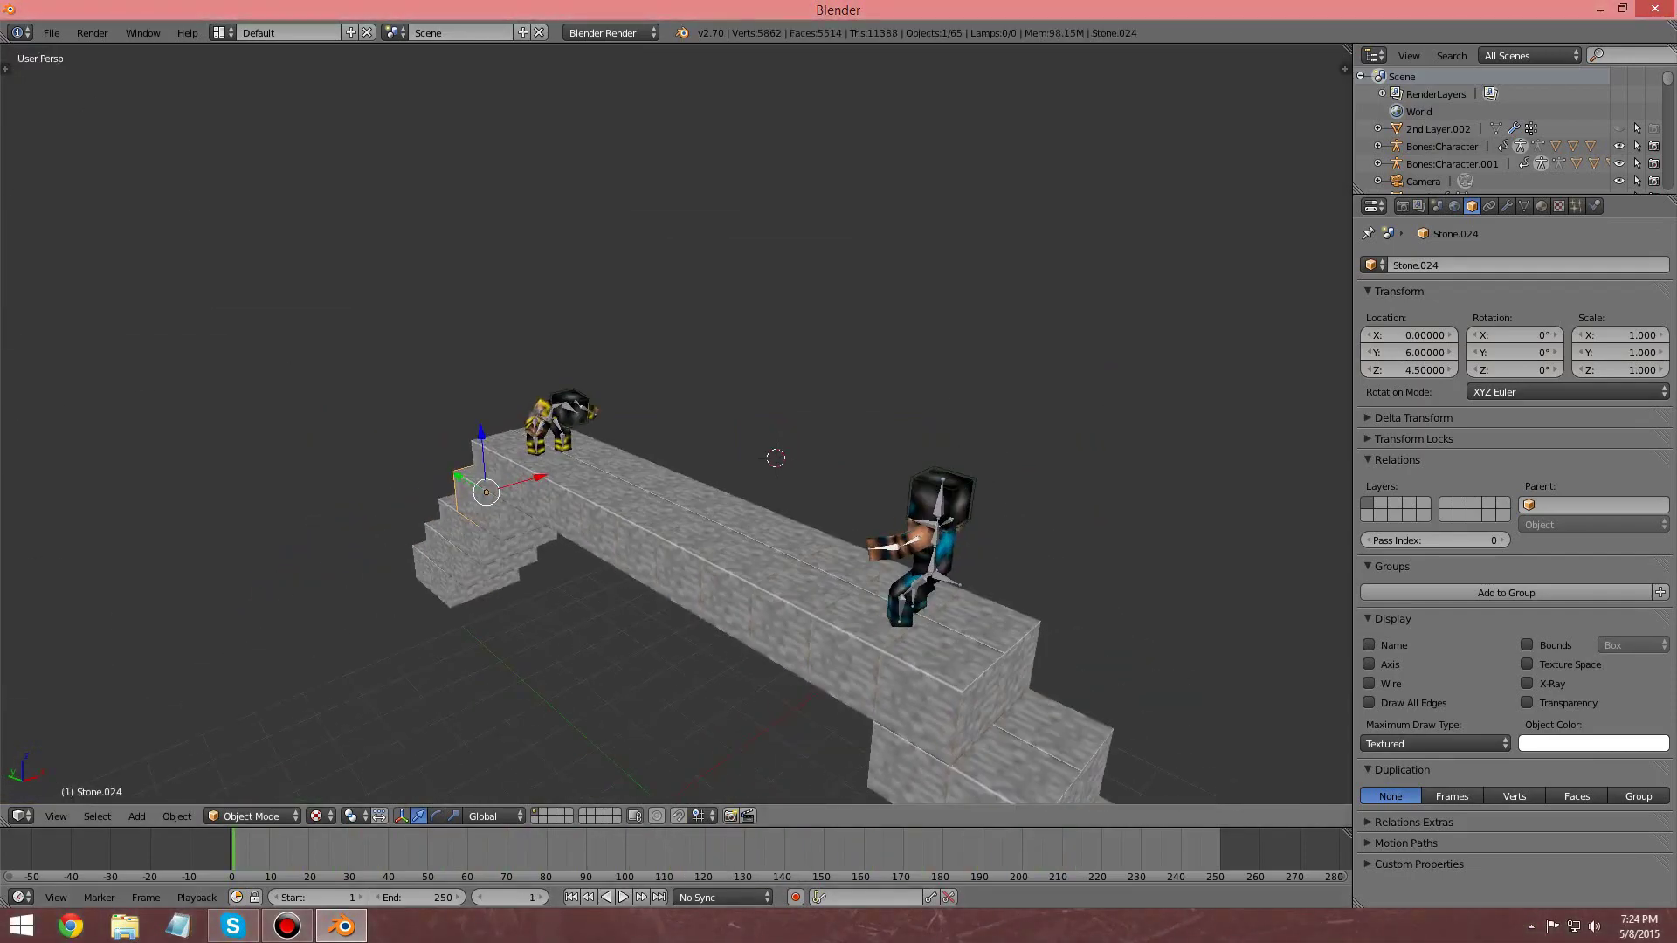
Step: Rotate the yellow character's head bone about the Z axis at frame 1
{"action": "scroll", "coordinate": [676, 424], "scroll_direction": "up", "scroll_amount": 4}
{"action": "middle_click_drag", "start_coordinate": [786, 402], "coordinate": [935, 380]}
{"action": "right_click", "coordinate": [265, 378]}
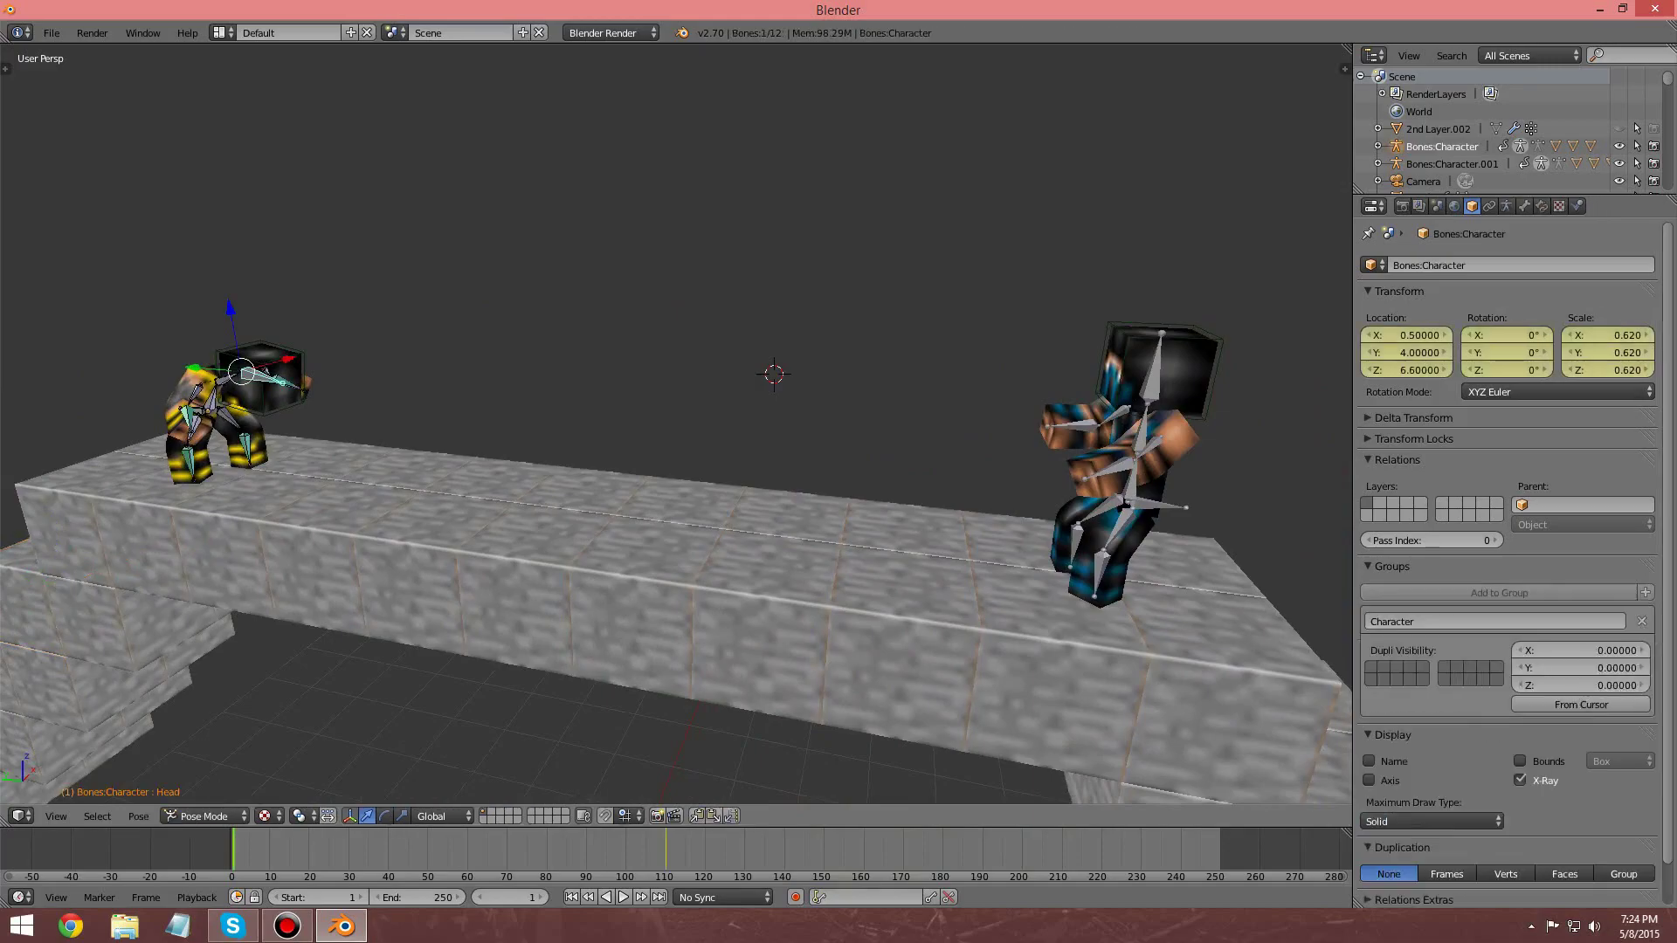
{"action": "key", "text": "r"}
{"action": "key", "text": "z"}
{"action": "left_click", "coordinate": [284, 374]}
{"action": "mouse_move", "coordinate": [288, 373]}
{"action": "middle_mouse_down"}
{"action": "mouse_move", "coordinate": [266, 406]}
{"action": "mouse_move", "coordinate": [437, 350]}
{"action": "mouse_move", "coordinate": [559, 376]}
{"action": "mouse_move", "coordinate": [419, 363]}
{"action": "mouse_move", "coordinate": [288, 397]}
{"action": "middle_mouse_up"}
{"action": "scroll", "coordinate": [419, 363], "scroll_direction": "down", "scroll_amount": 6}
{"action": "scroll", "coordinate": [288, 397], "scroll_direction": "up", "scroll_amount": 4}
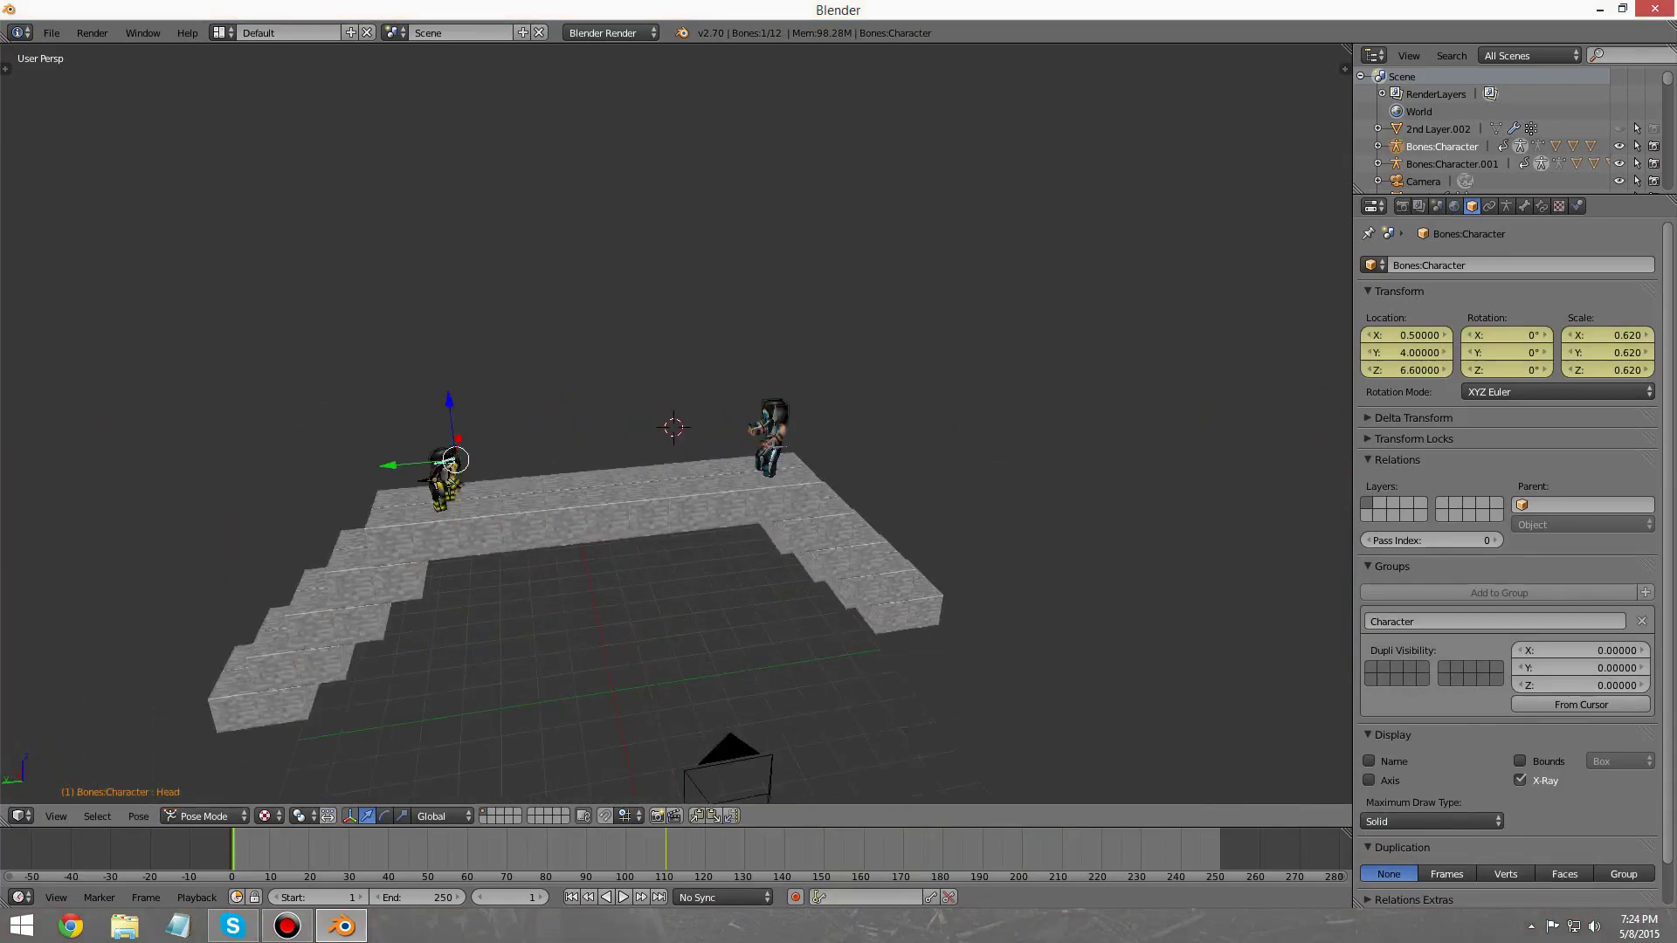
{"action": "scroll", "coordinate": [288, 397], "scroll_direction": "down", "scroll_amount": 2}
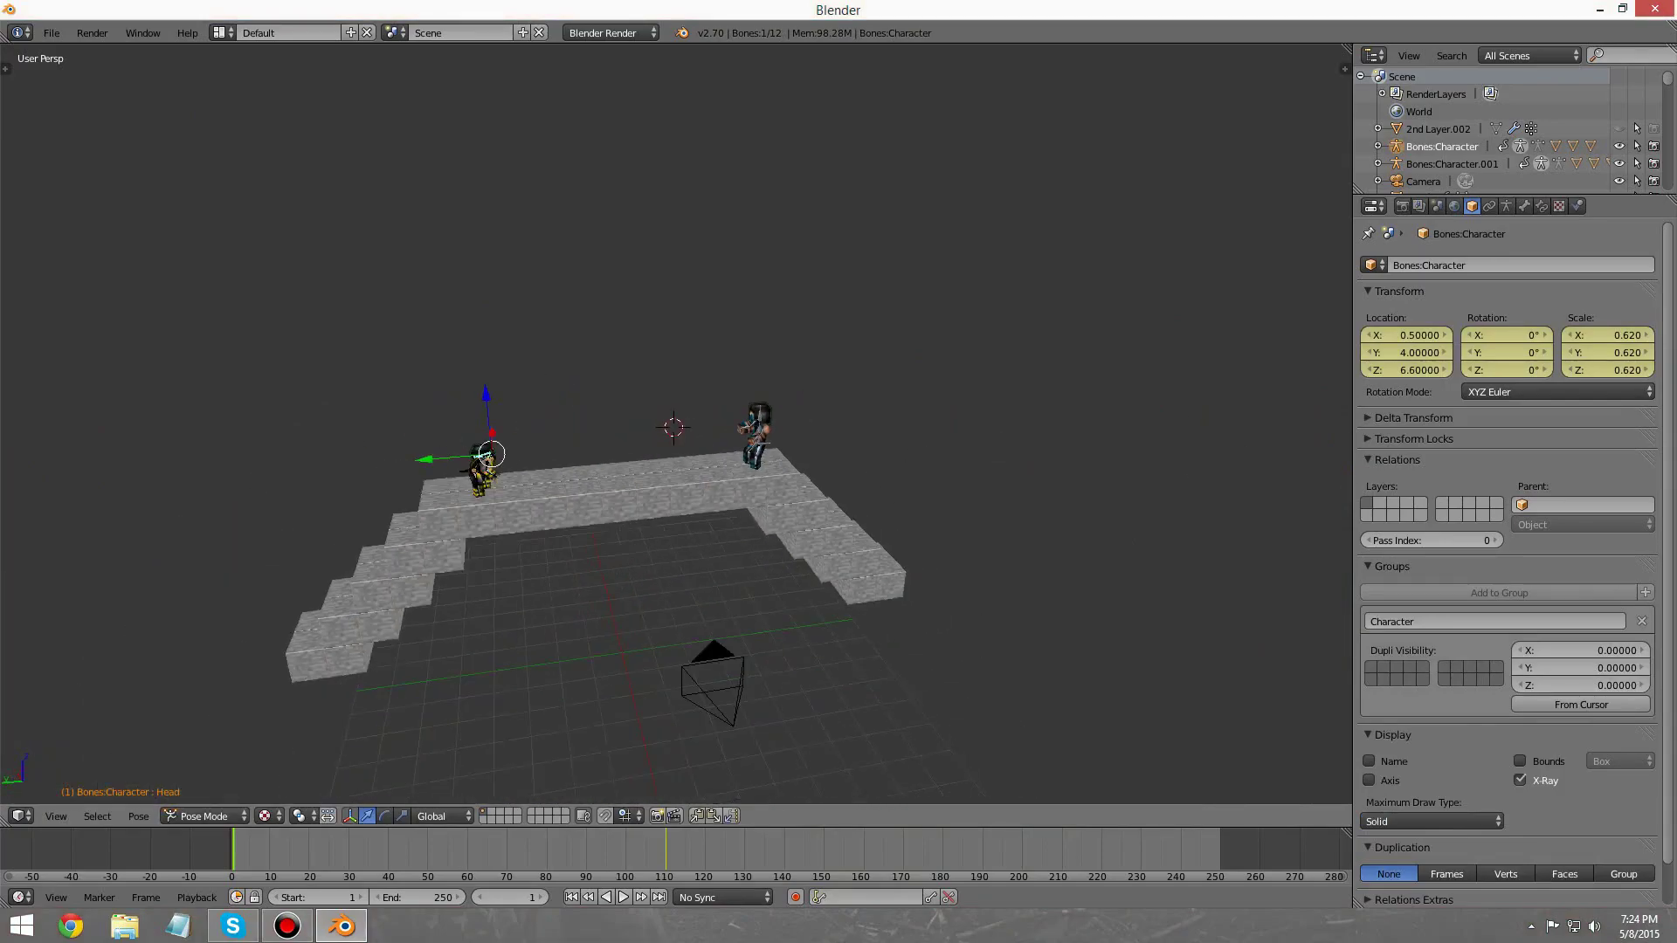
Step: In the camera view, bring the camera close to the blue character at about X -4.52, Y -4.23, Z 7.34
{"action": "key", "text": "KP_0"}
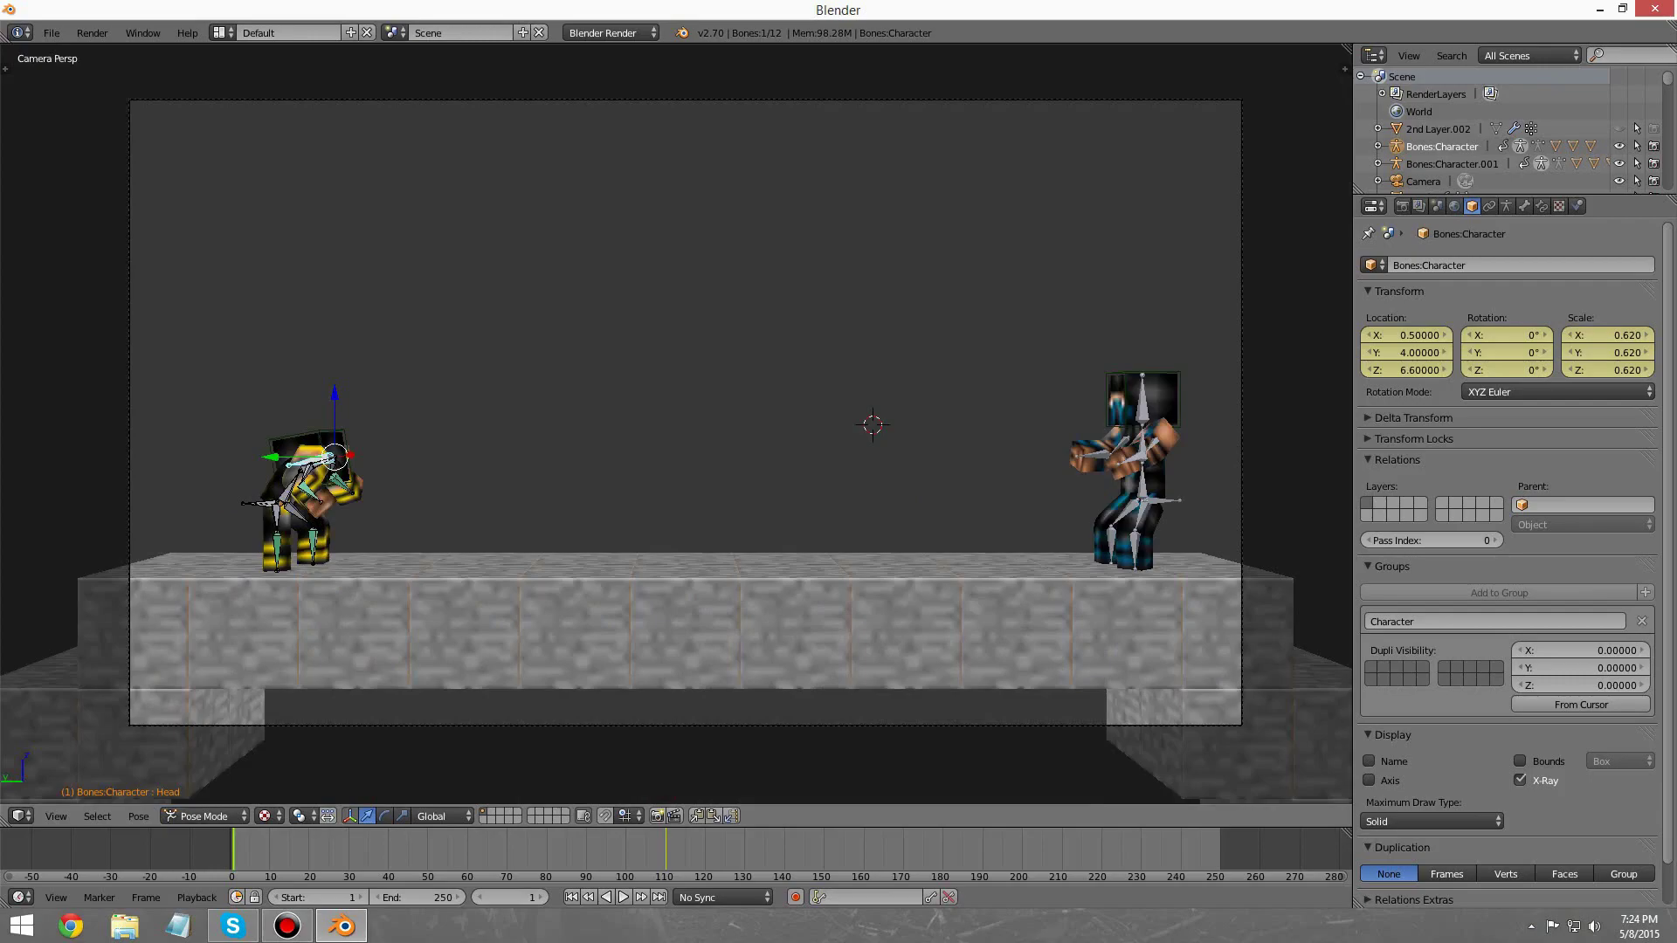
{"action": "right_click", "coordinate": [129, 397]}
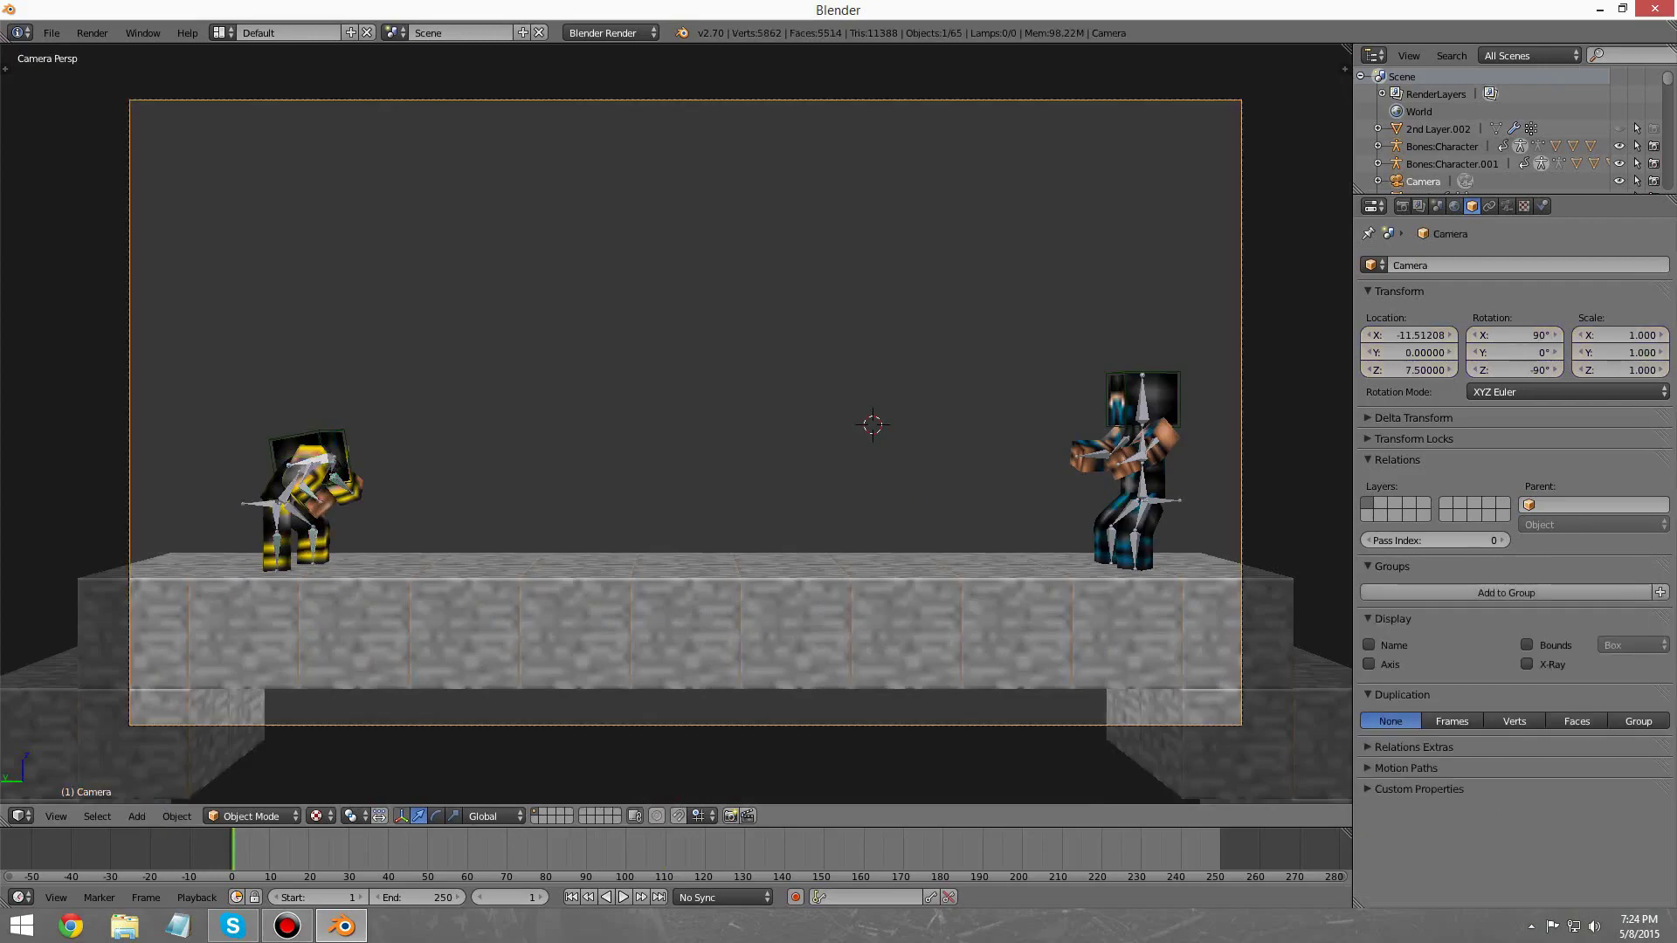
{"action": "key", "text": "g"}
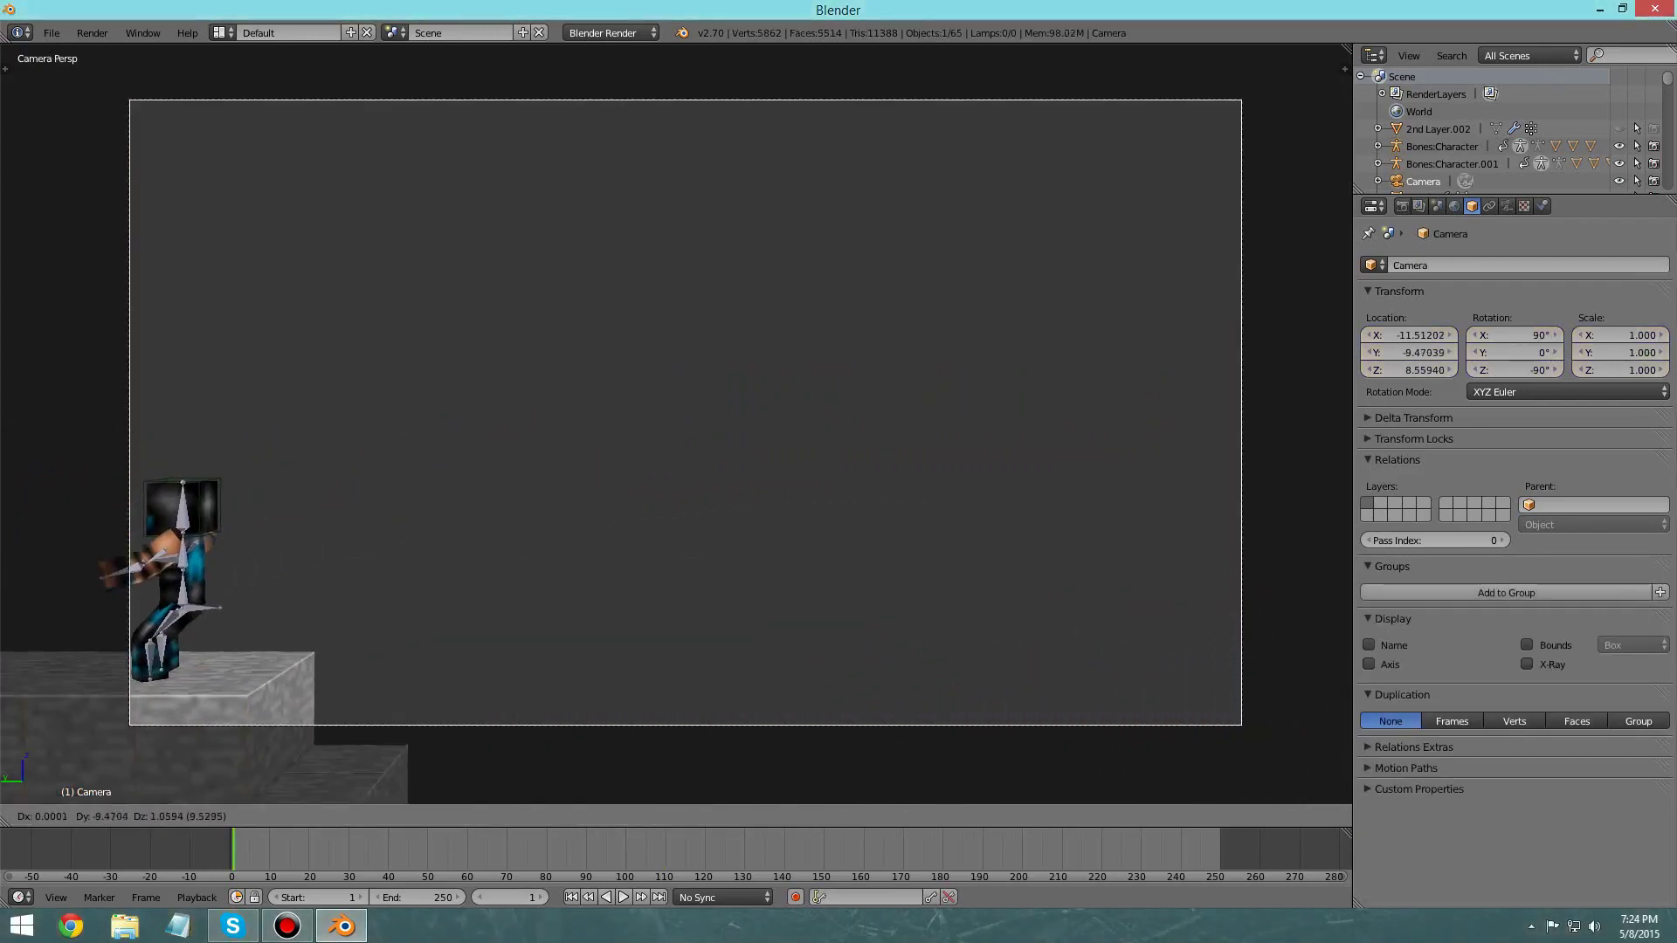
{"action": "key", "text": "Return"}
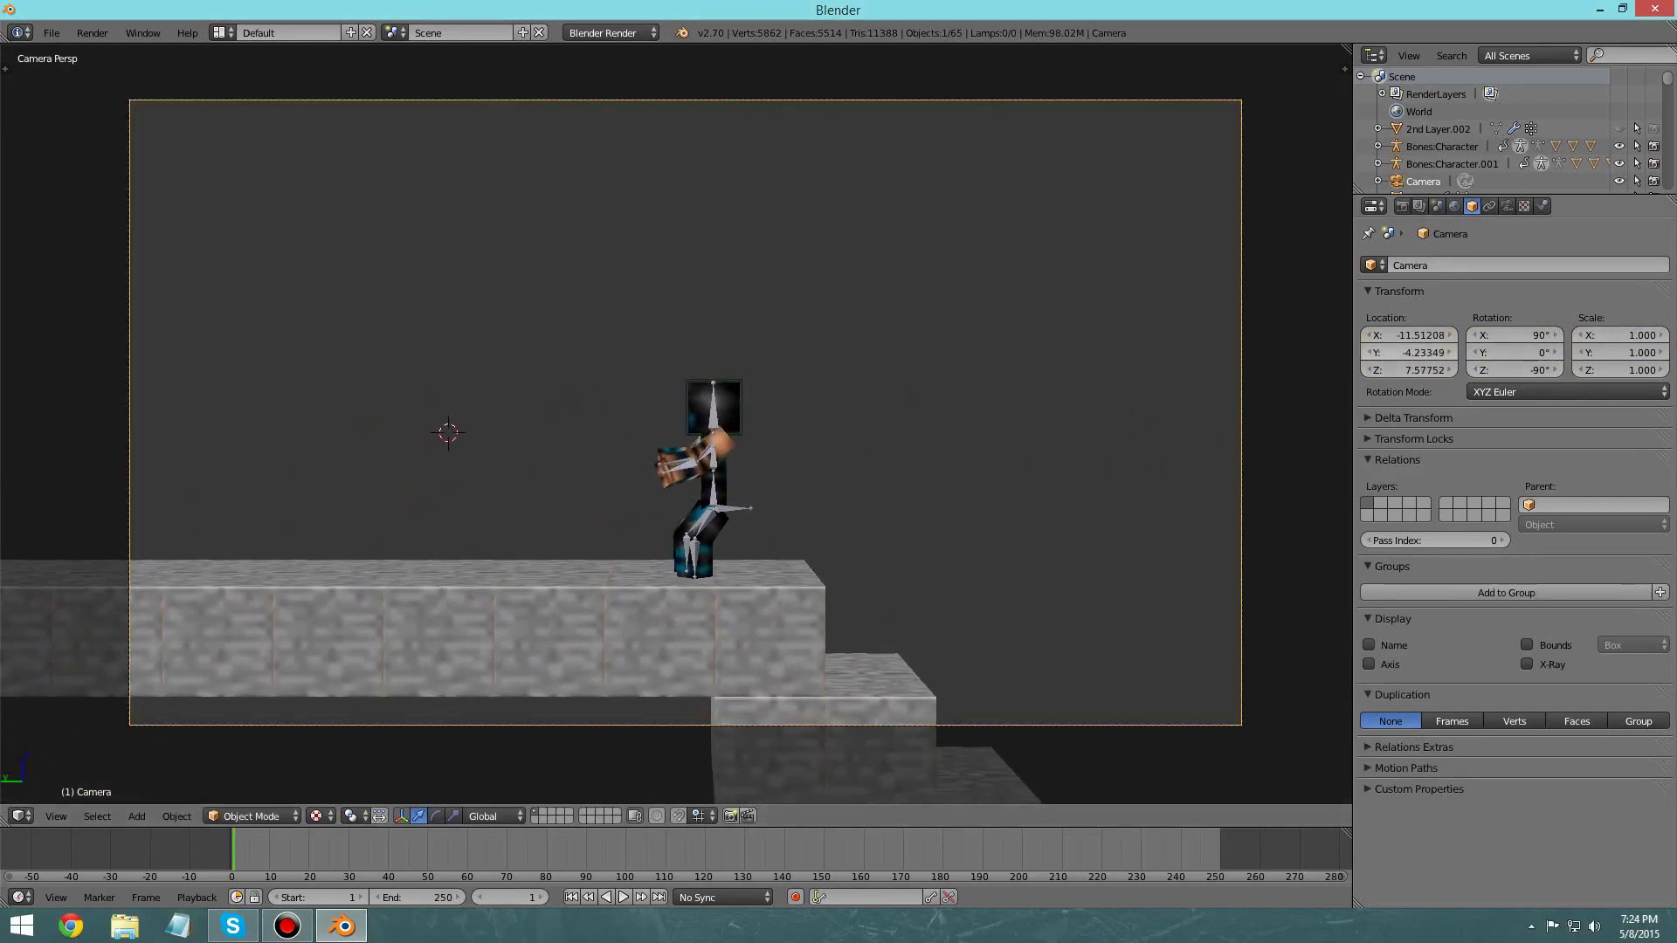
{"action": "left_click_drag", "start_coordinate": [1409, 336], "coordinate": [1531, 336]}
{"action": "left_click_drag", "start_coordinate": [1409, 371], "coordinate": [1421, 369]}
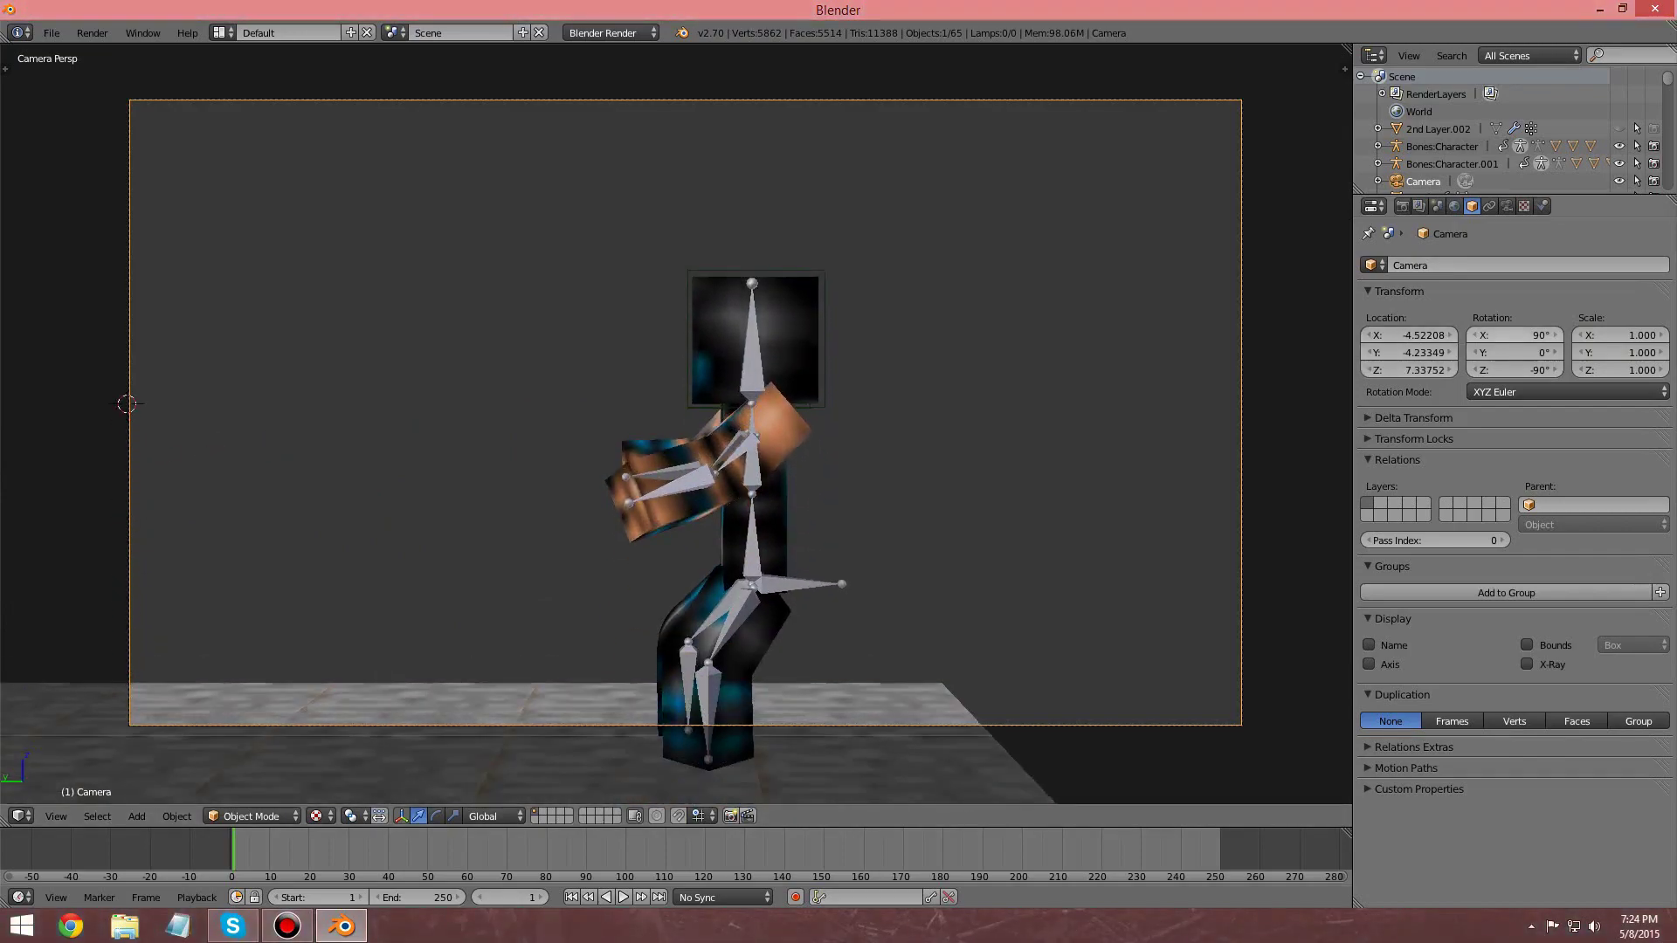
Step: Set the camera's Z rotation to -144° and move it to about X -2.61, Y -5.79, Z 7.02
{"action": "left_click_drag", "start_coordinate": [1537, 370], "coordinate": [1491, 370]}
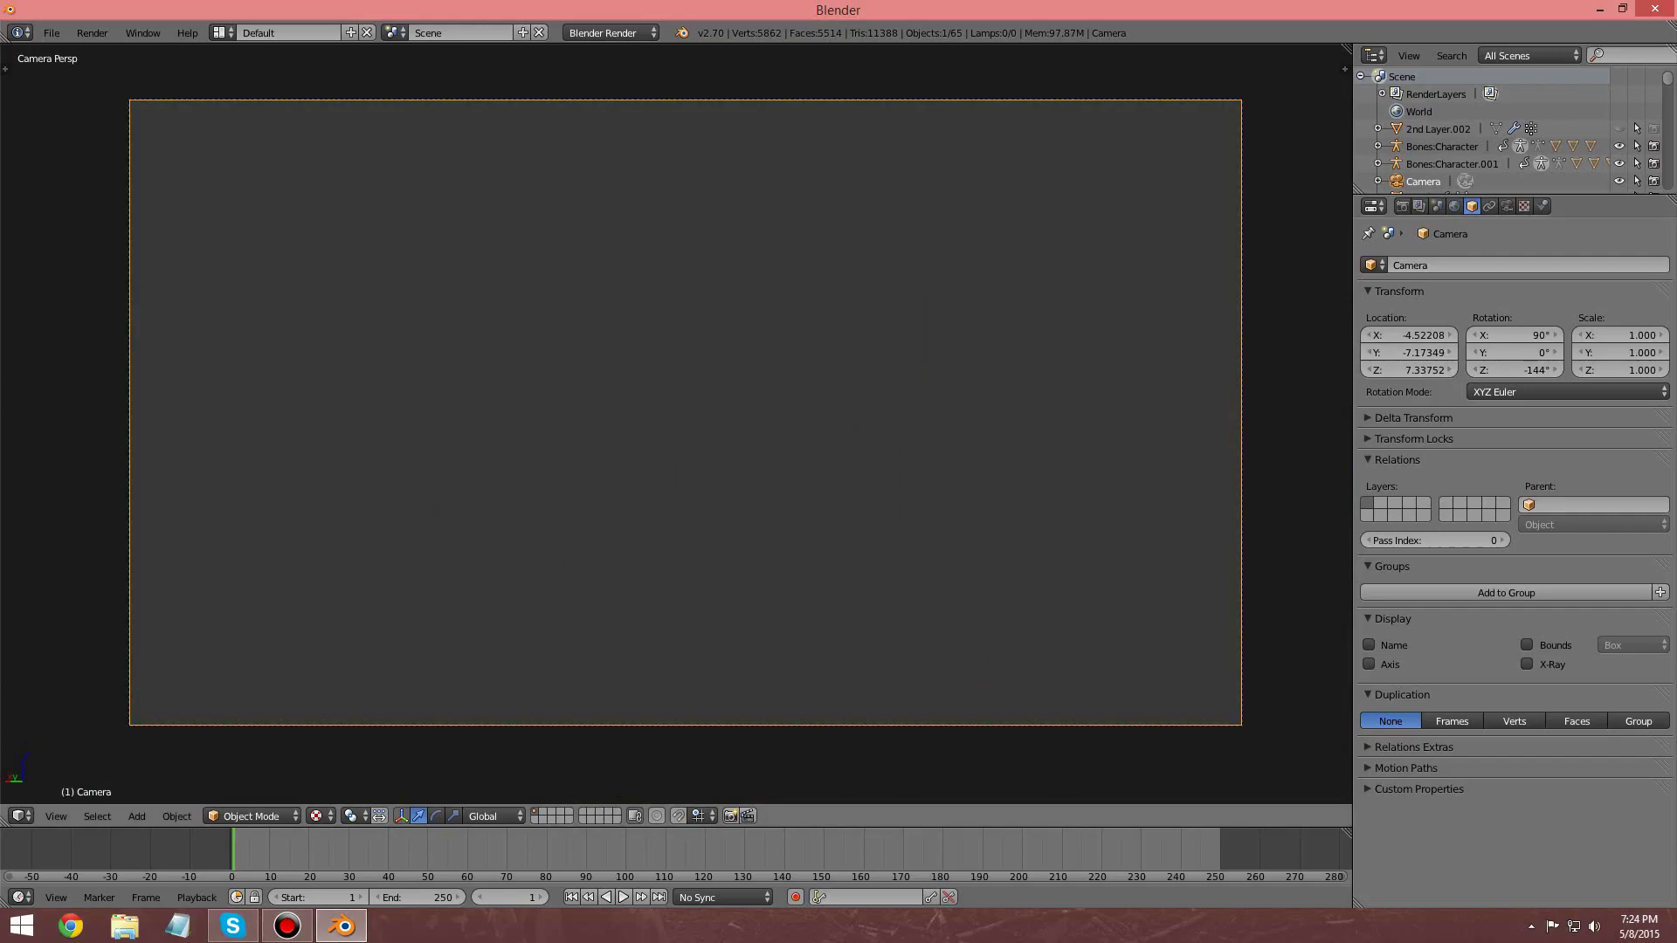
{"action": "key", "text": "g"}
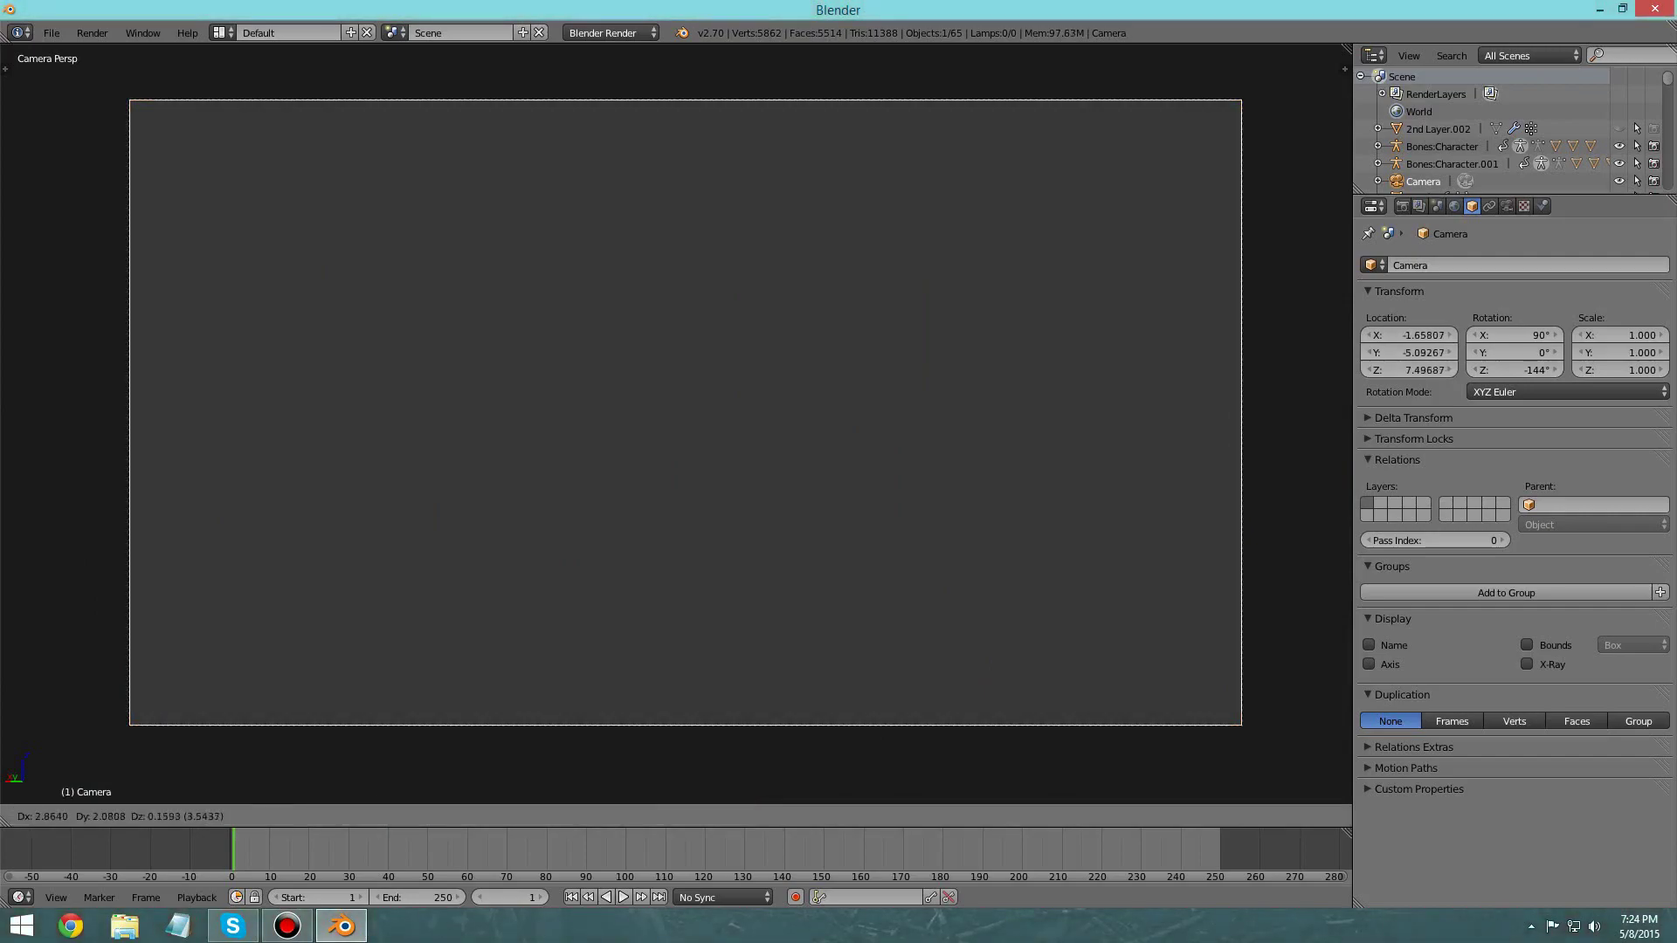
{"action": "left_click", "coordinate": [716, 410]}
Step: Move the camera in front of the blue character, to about -0.80 along Y and -0.50 along X
{"action": "scroll", "coordinate": [716, 410], "scroll_direction": "down", "scroll_amount": 3}
{"action": "middle_click_drag", "start_coordinate": [716, 411], "coordinate": [712, 485]}
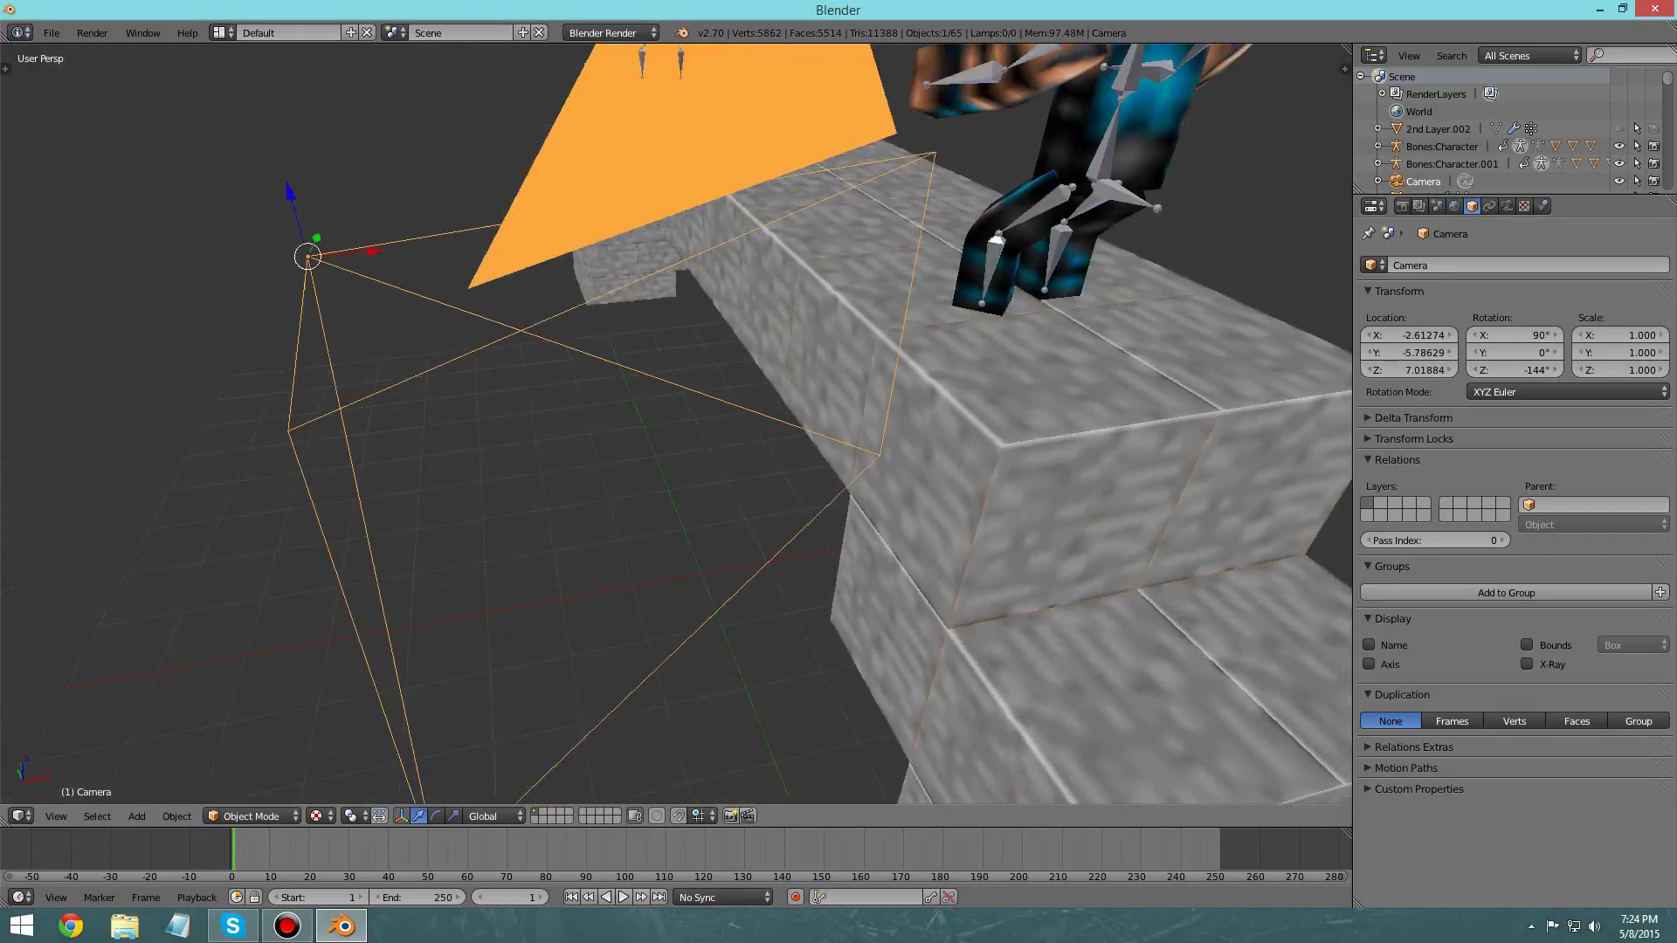
{"action": "scroll", "coordinate": [603, 428], "scroll_direction": "down", "scroll_amount": 4}
{"action": "left_click_drag", "start_coordinate": [612, 576], "coordinate": [516, 652]}
{"action": "scroll", "coordinate": [524, 638], "scroll_direction": "down", "scroll_amount": 4}
{"action": "left_click_drag", "start_coordinate": [581, 529], "coordinate": [404, 663]}
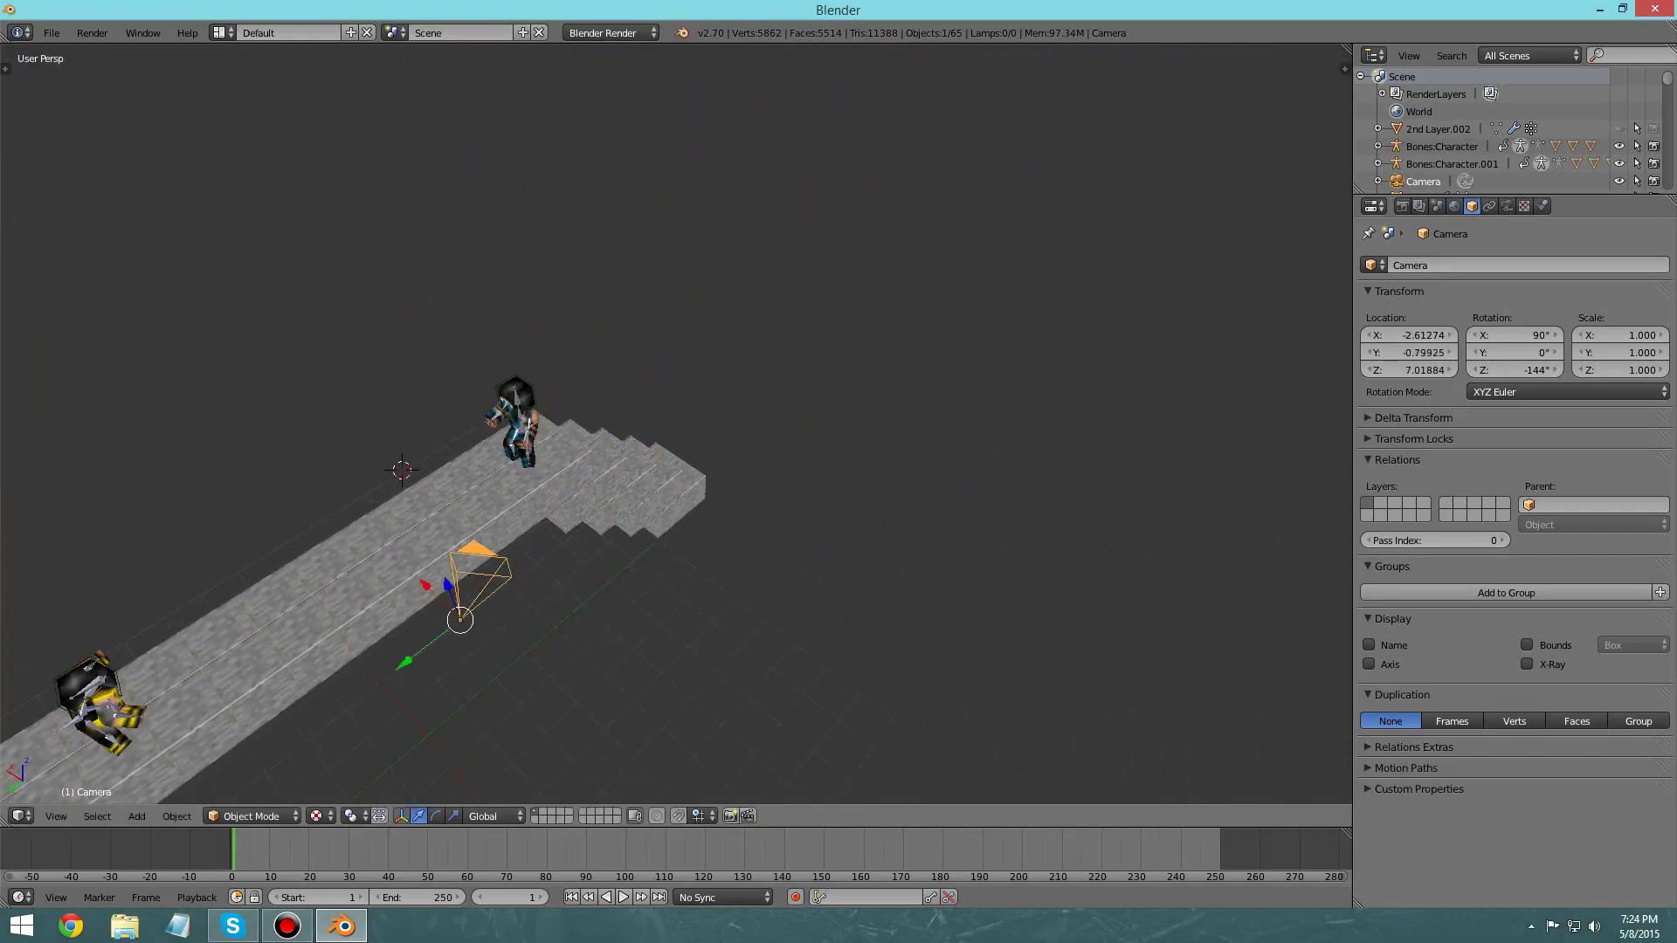
{"action": "left_click_drag", "start_coordinate": [424, 585], "coordinate": [357, 520]}
Step: Shift the camera along the X axis to about -2.07, beside the bridge
{"action": "middle_click_drag", "start_coordinate": [358, 521], "coordinate": [489, 468]}
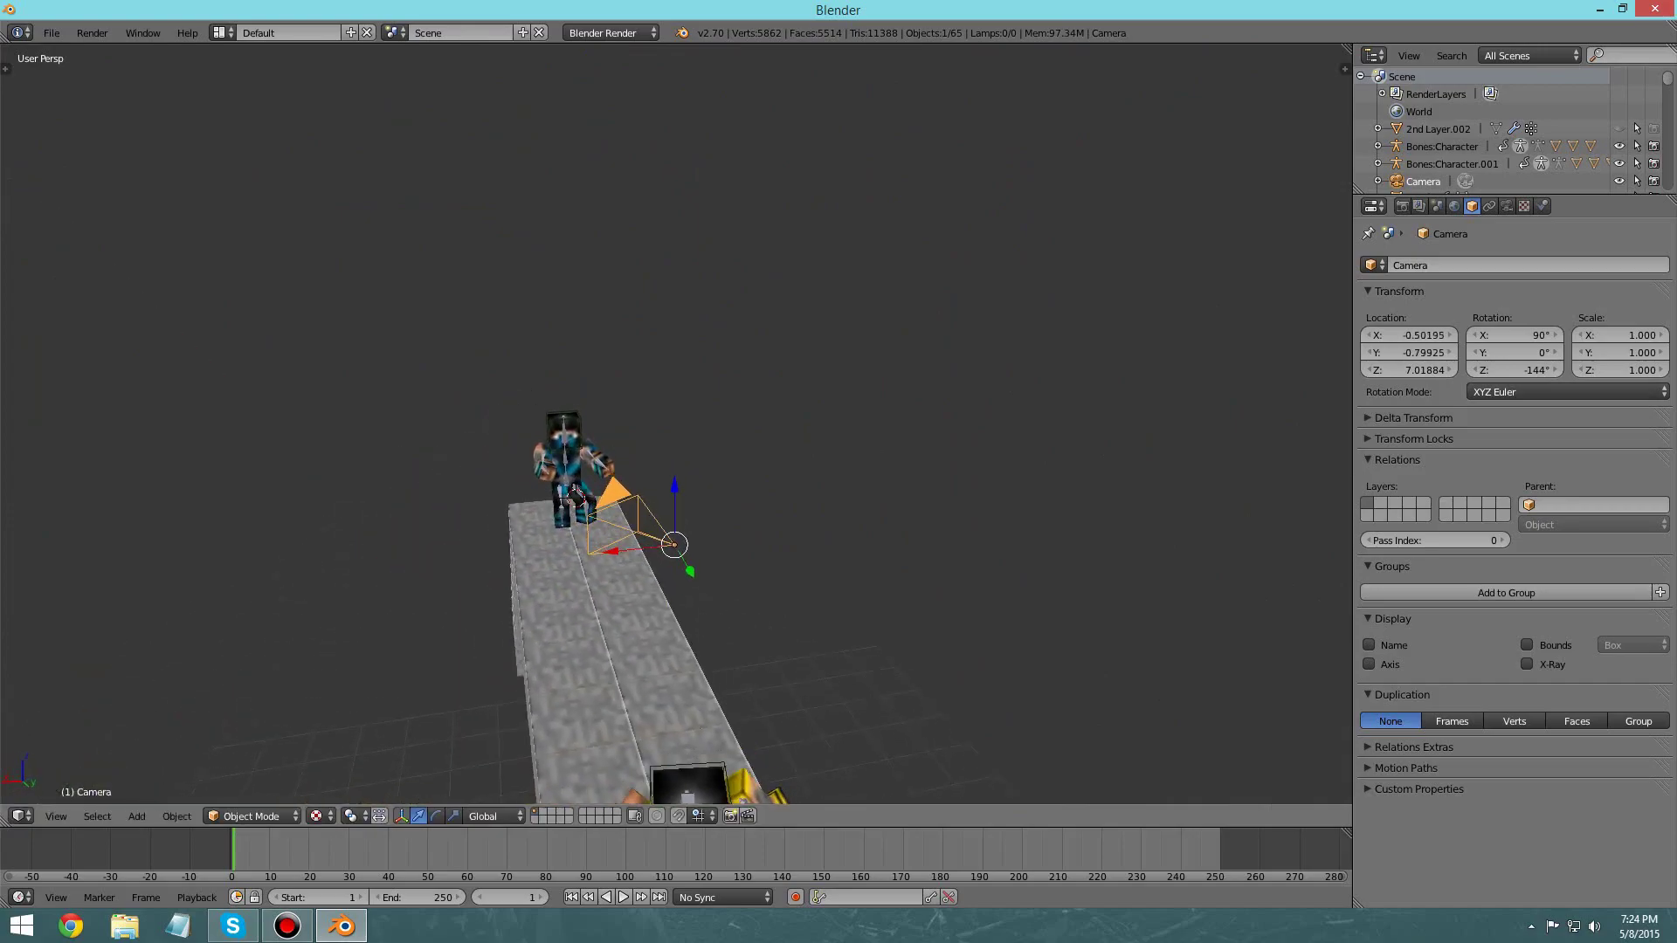
{"action": "key", "text": "g"}
{"action": "key", "text": "x"}
{"action": "key", "text": "Return"}
{"action": "middle_click_drag", "start_coordinate": [579, 500], "coordinate": [511, 507]}
{"action": "key", "text": "g"}
{"action": "key", "text": "x"}
{"action": "key", "text": "Return"}
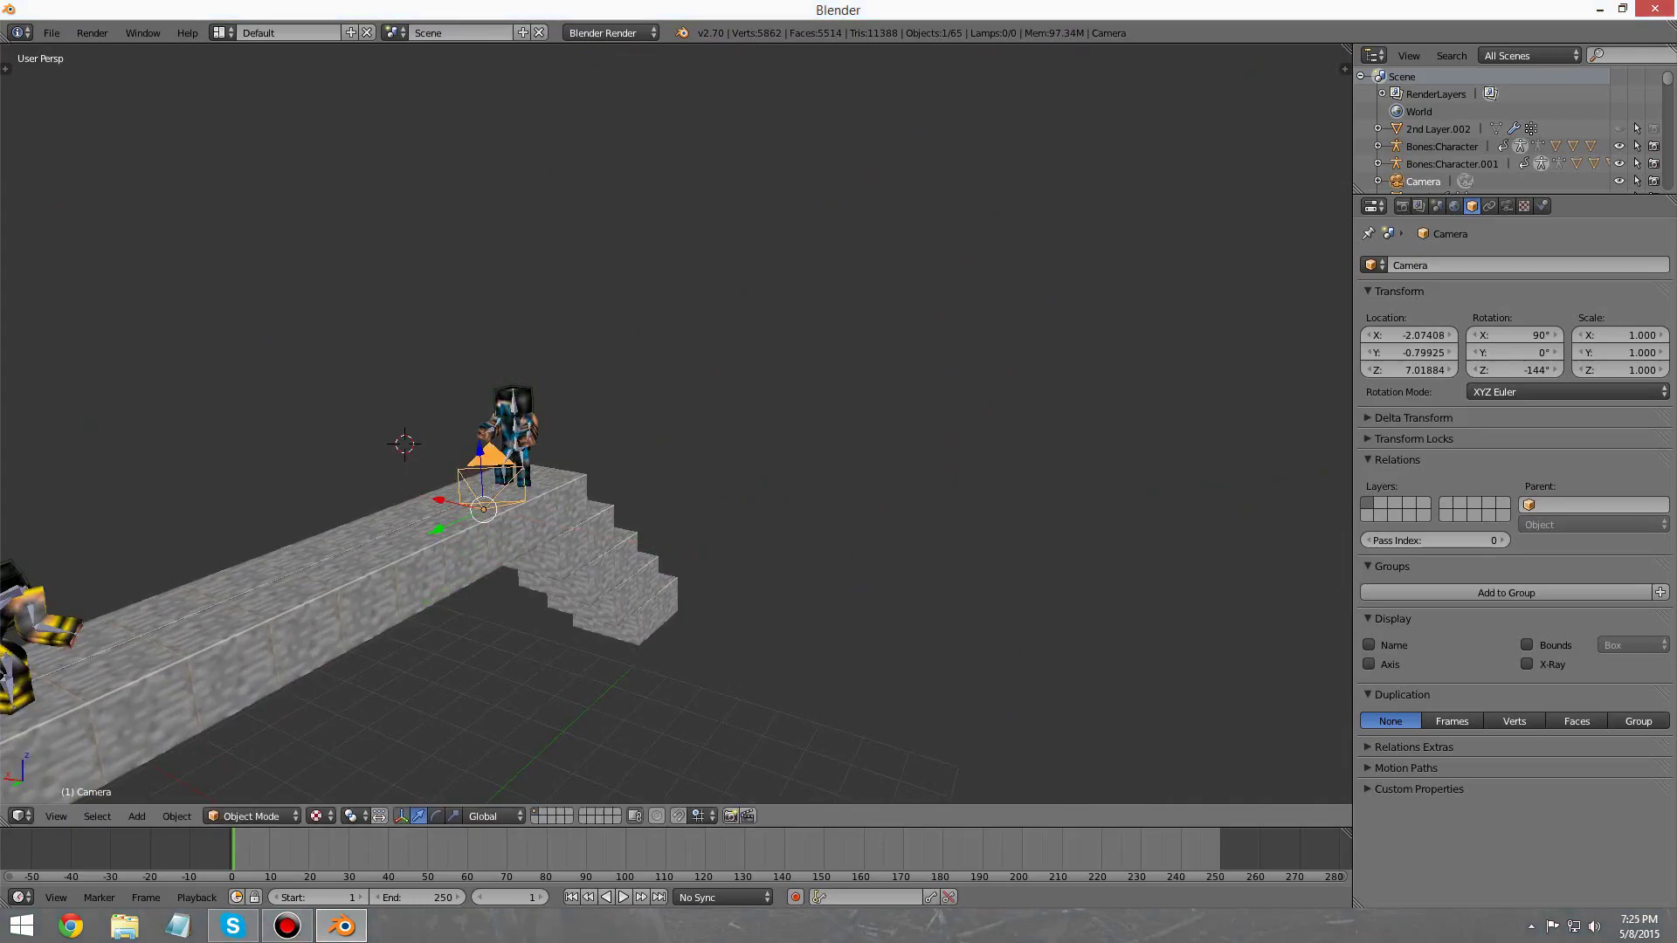
Step: Render a test image and play the animation from frame 1 through the camera view
{"action": "left_click", "coordinate": [93, 33]}
{"action": "left_click", "coordinate": [102, 54]}
{"action": "key", "text": "KP_0"}
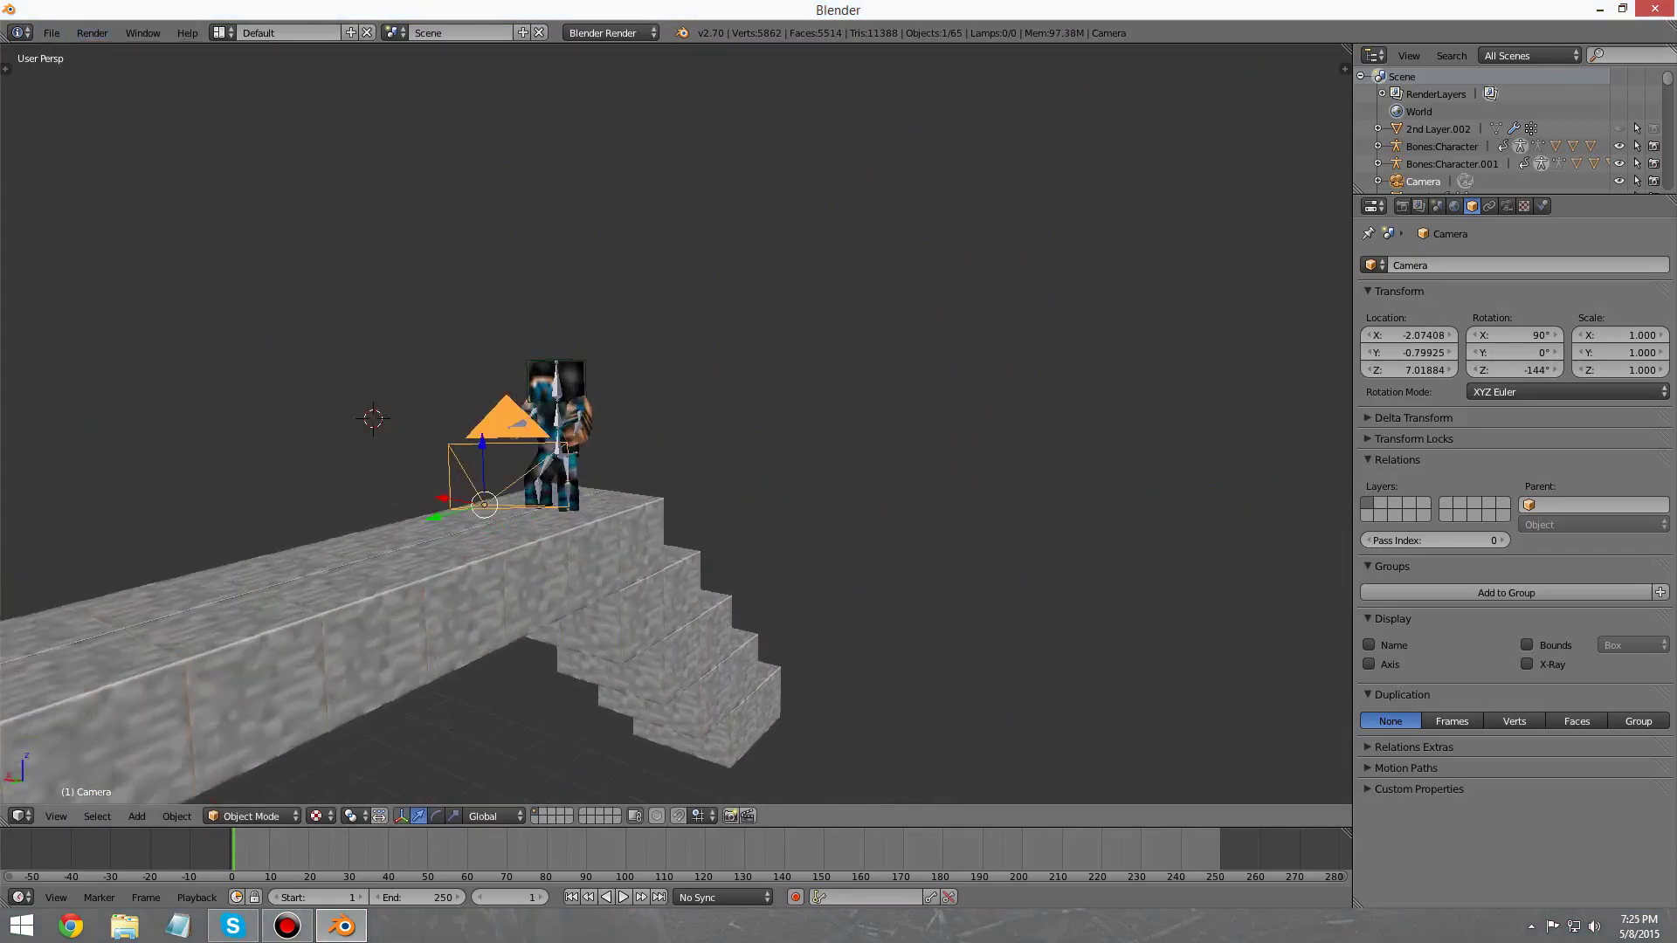
{"action": "key", "text": "alt+a"}
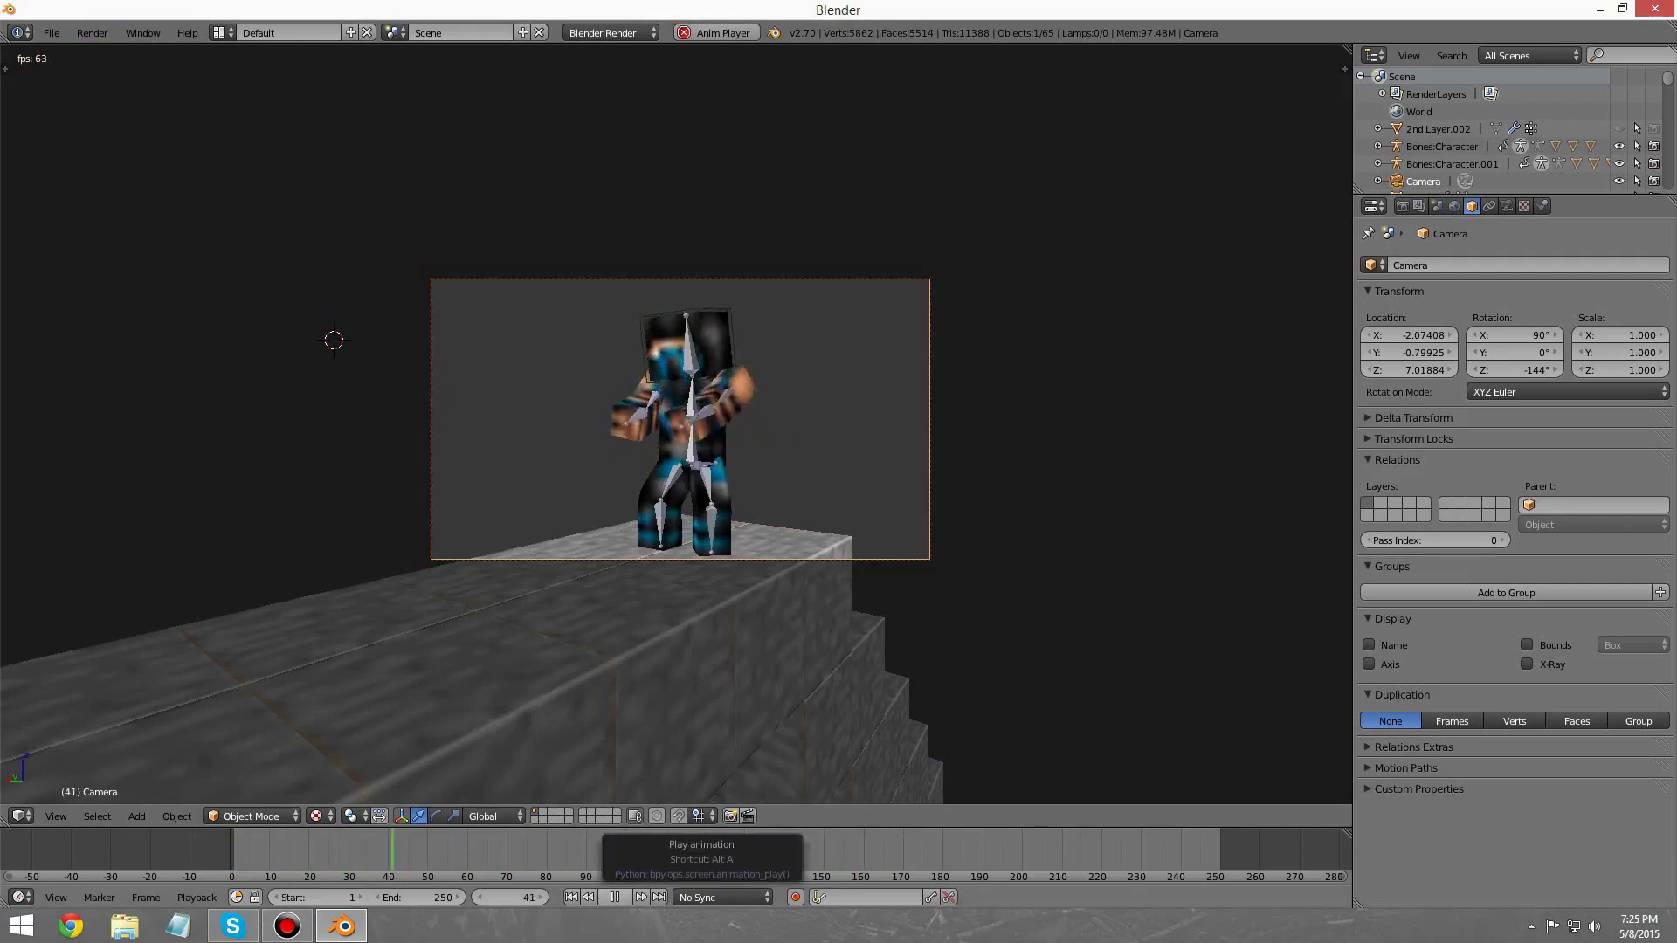
{"action": "key", "text": "Escape"}
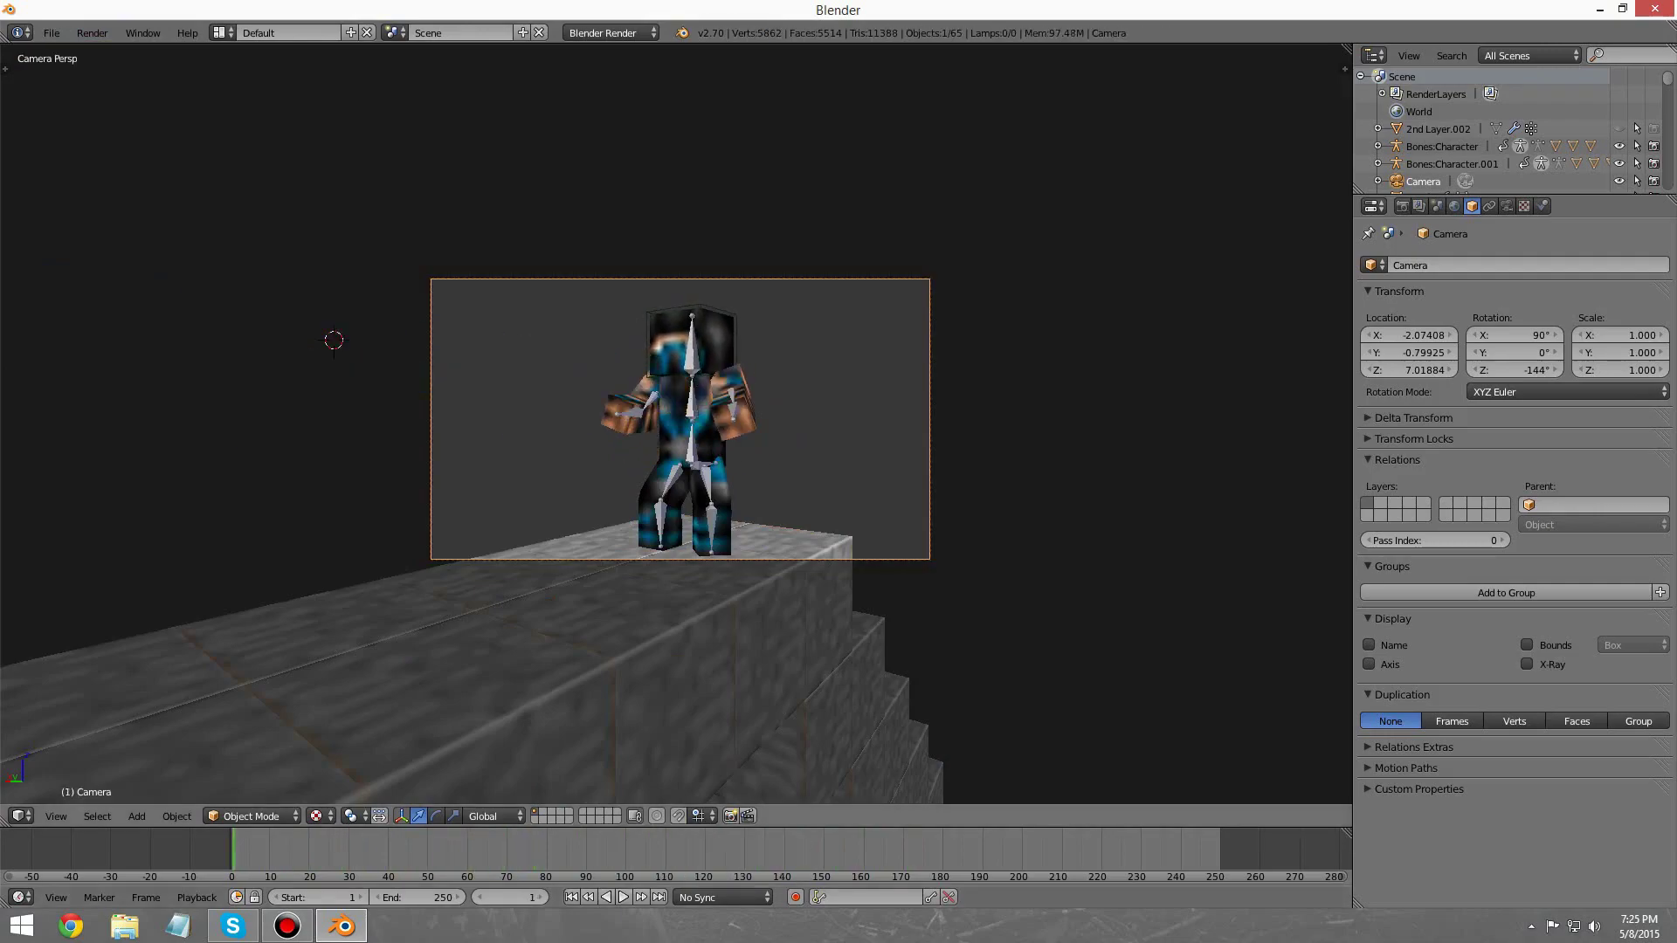
Step: Try an animation render and replay the timeline through the camera to check the blue character's shot
{"action": "left_click", "coordinate": [91, 32]}
{"action": "left_click", "coordinate": [135, 71]}
{"action": "key", "text": "alt+shift+a"}
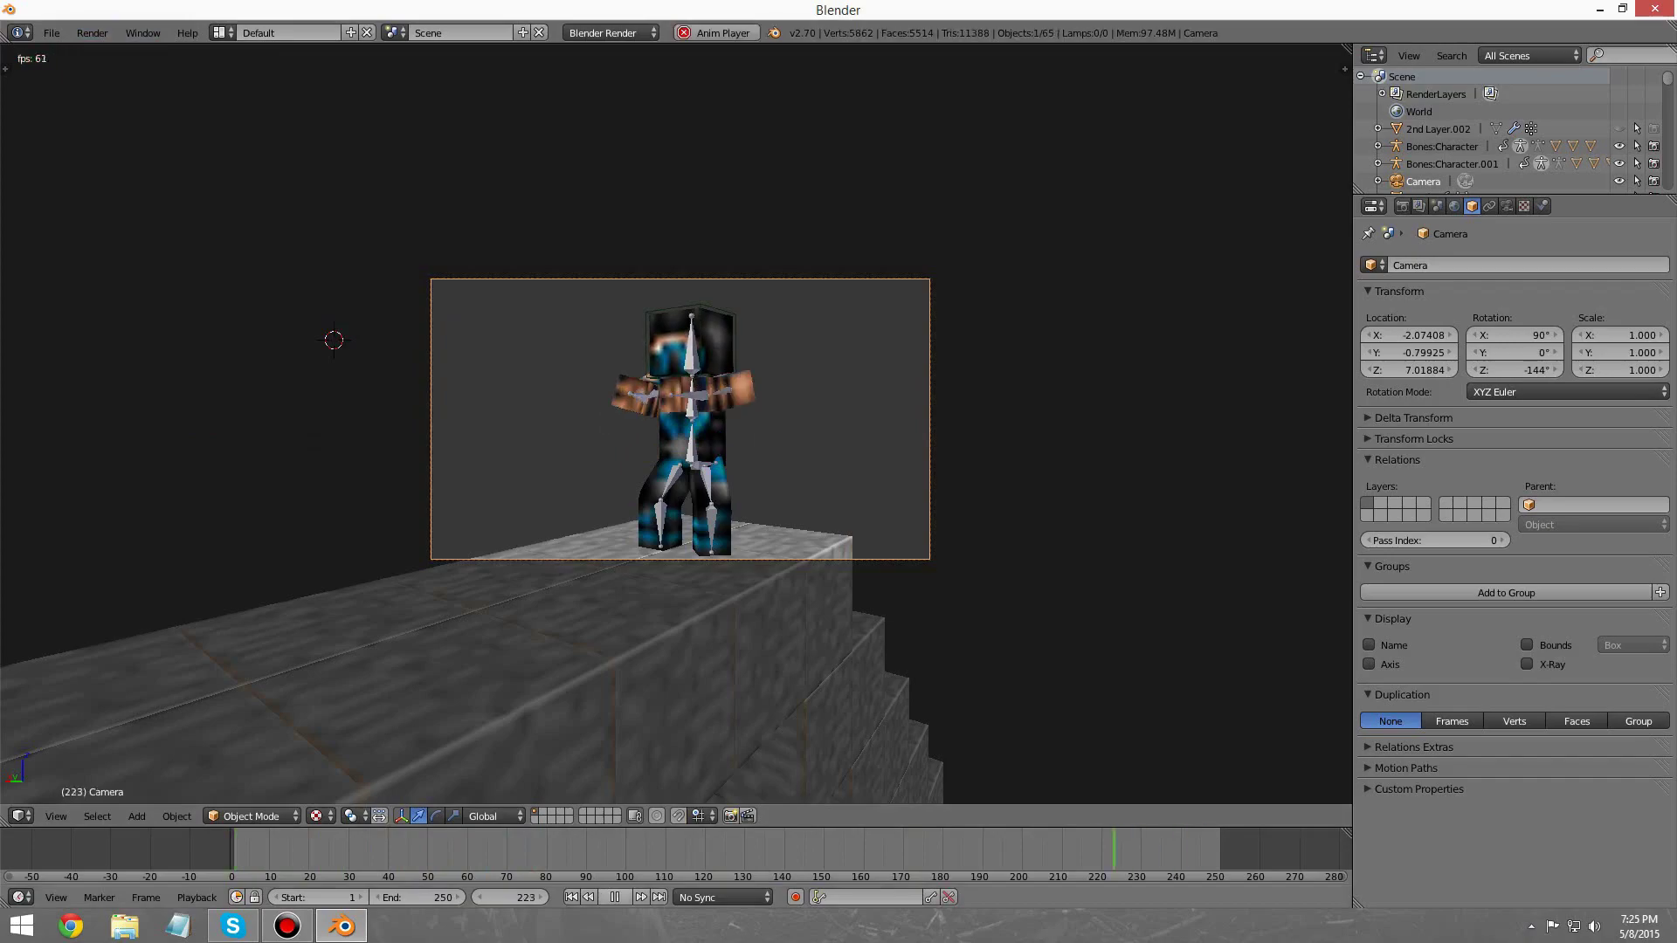
{"action": "key", "text": "Escape"}
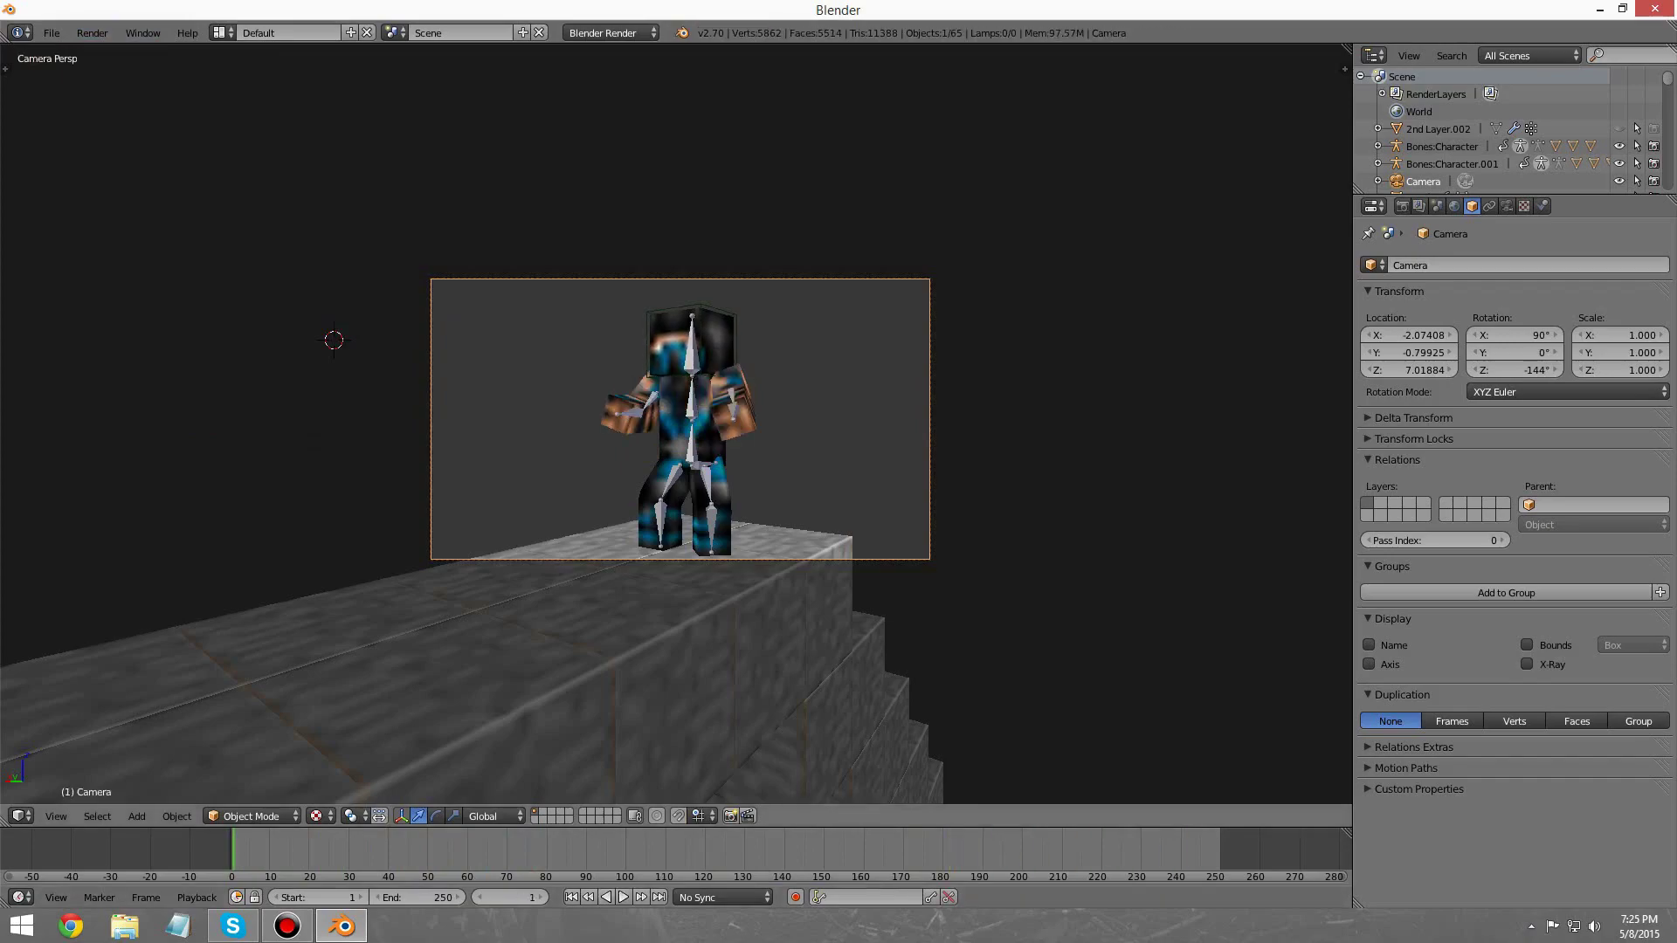
Step: Select the blue character's body bone, go to frame 120 and set the render's end frame to 100
{"action": "right_click", "coordinate": [692, 444]}
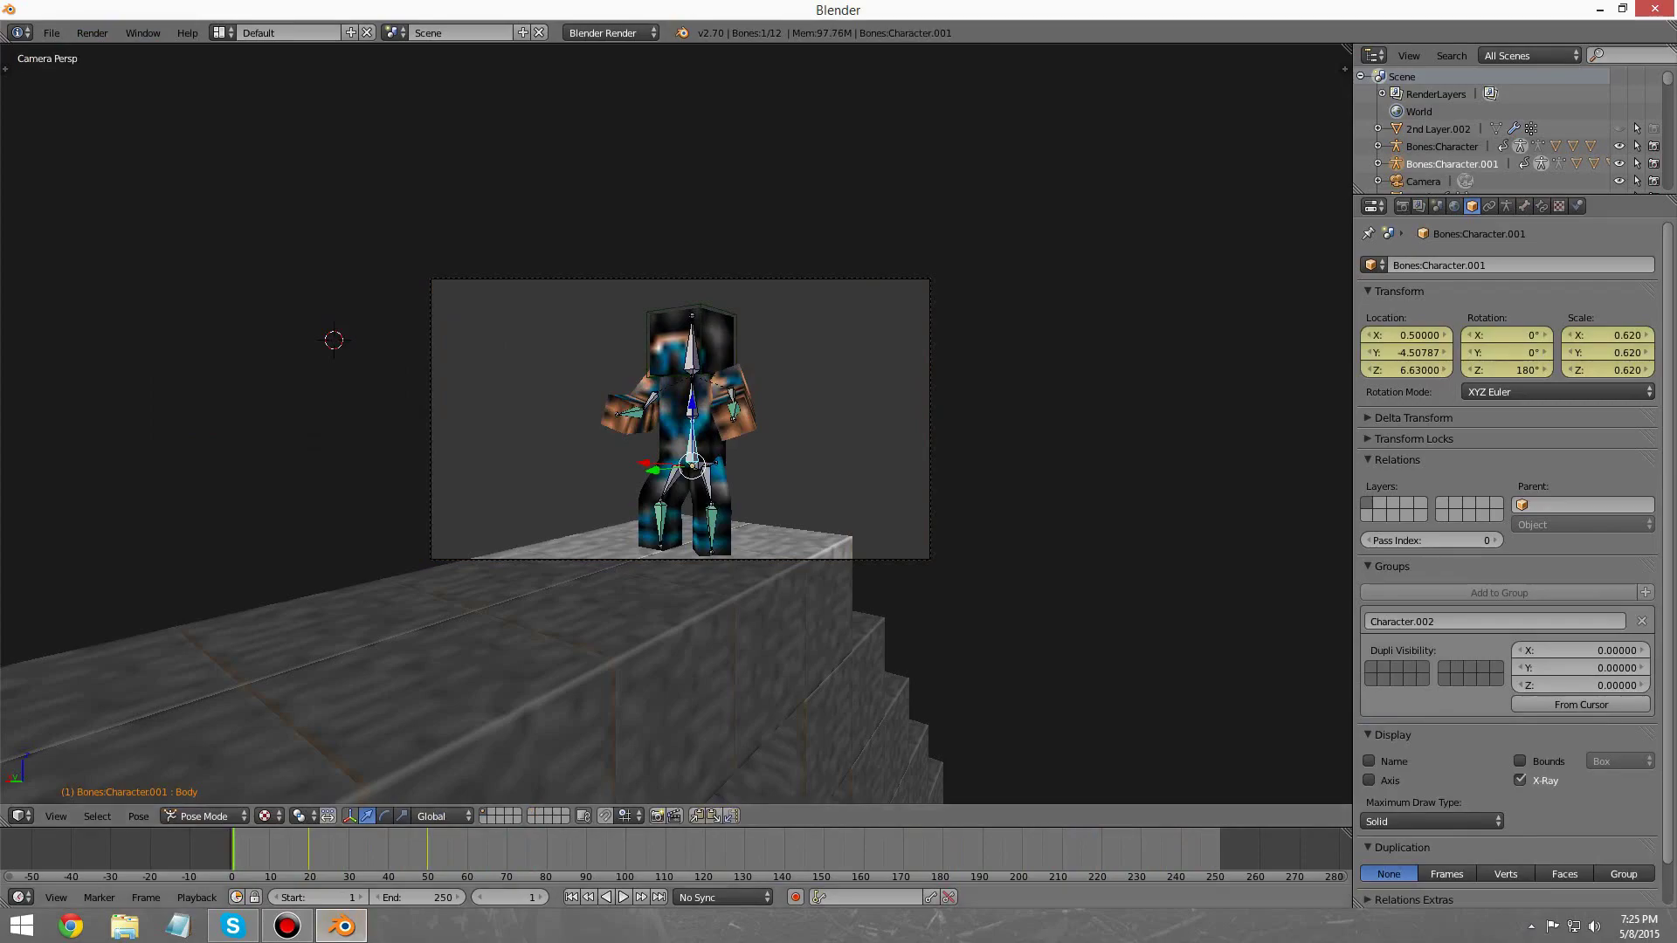
{"action": "left_click", "coordinate": [665, 850]}
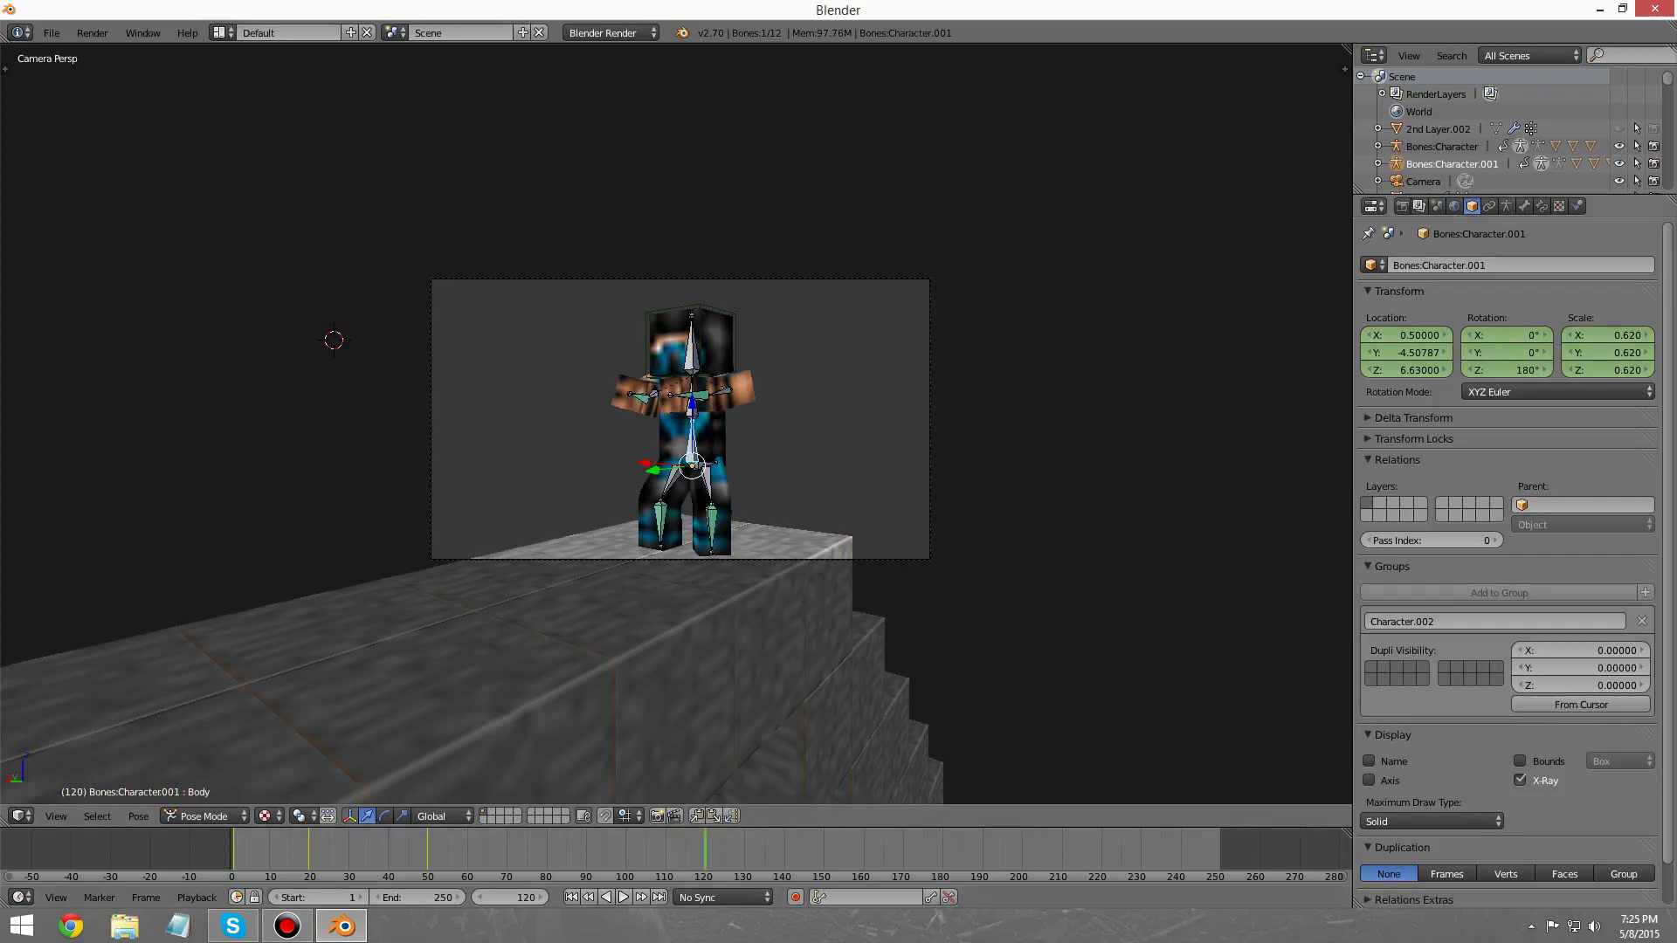
{"action": "left_click", "coordinate": [1402, 206]}
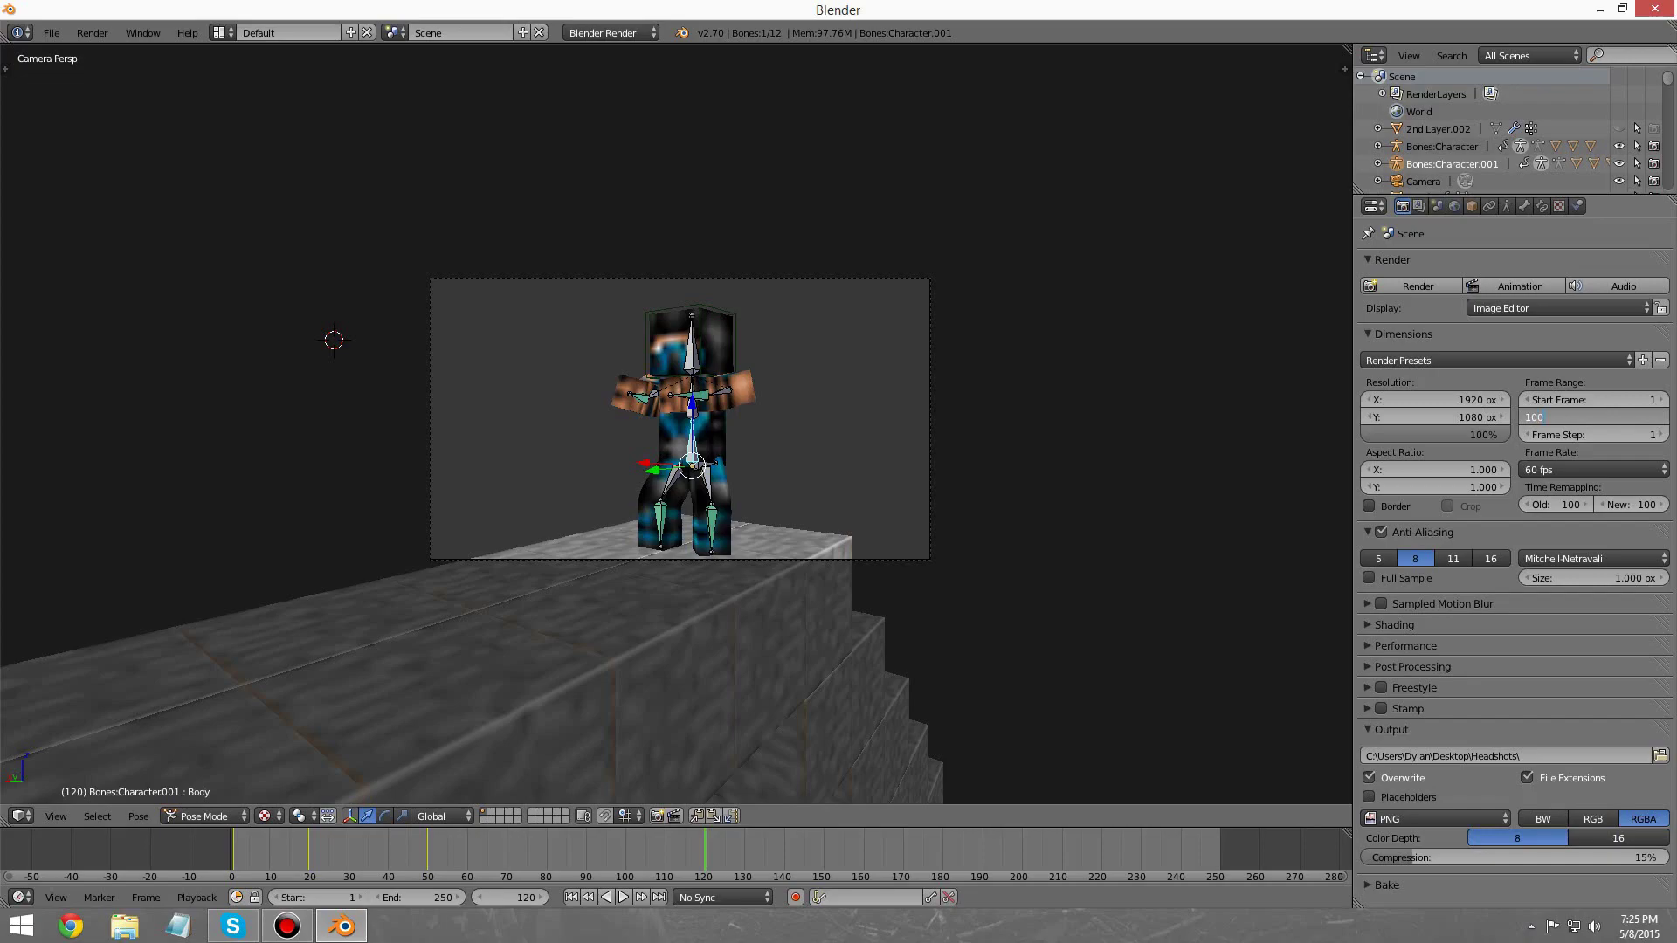
{"action": "key", "text": "Return"}
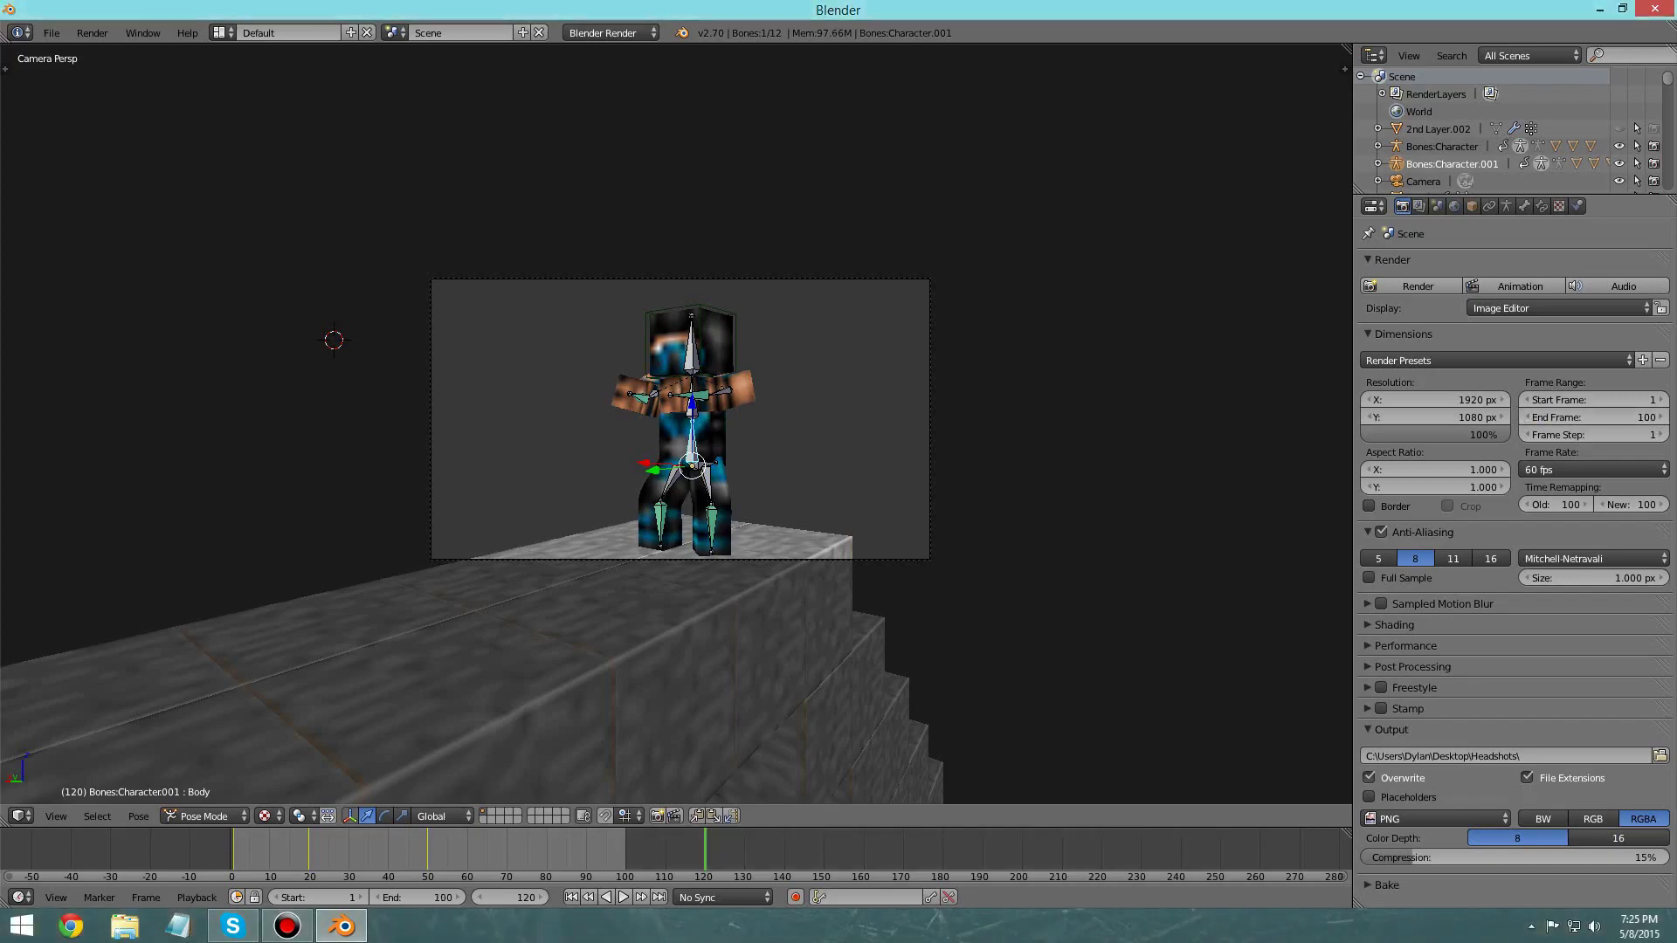
{"action": "left_click", "coordinate": [91, 32]}
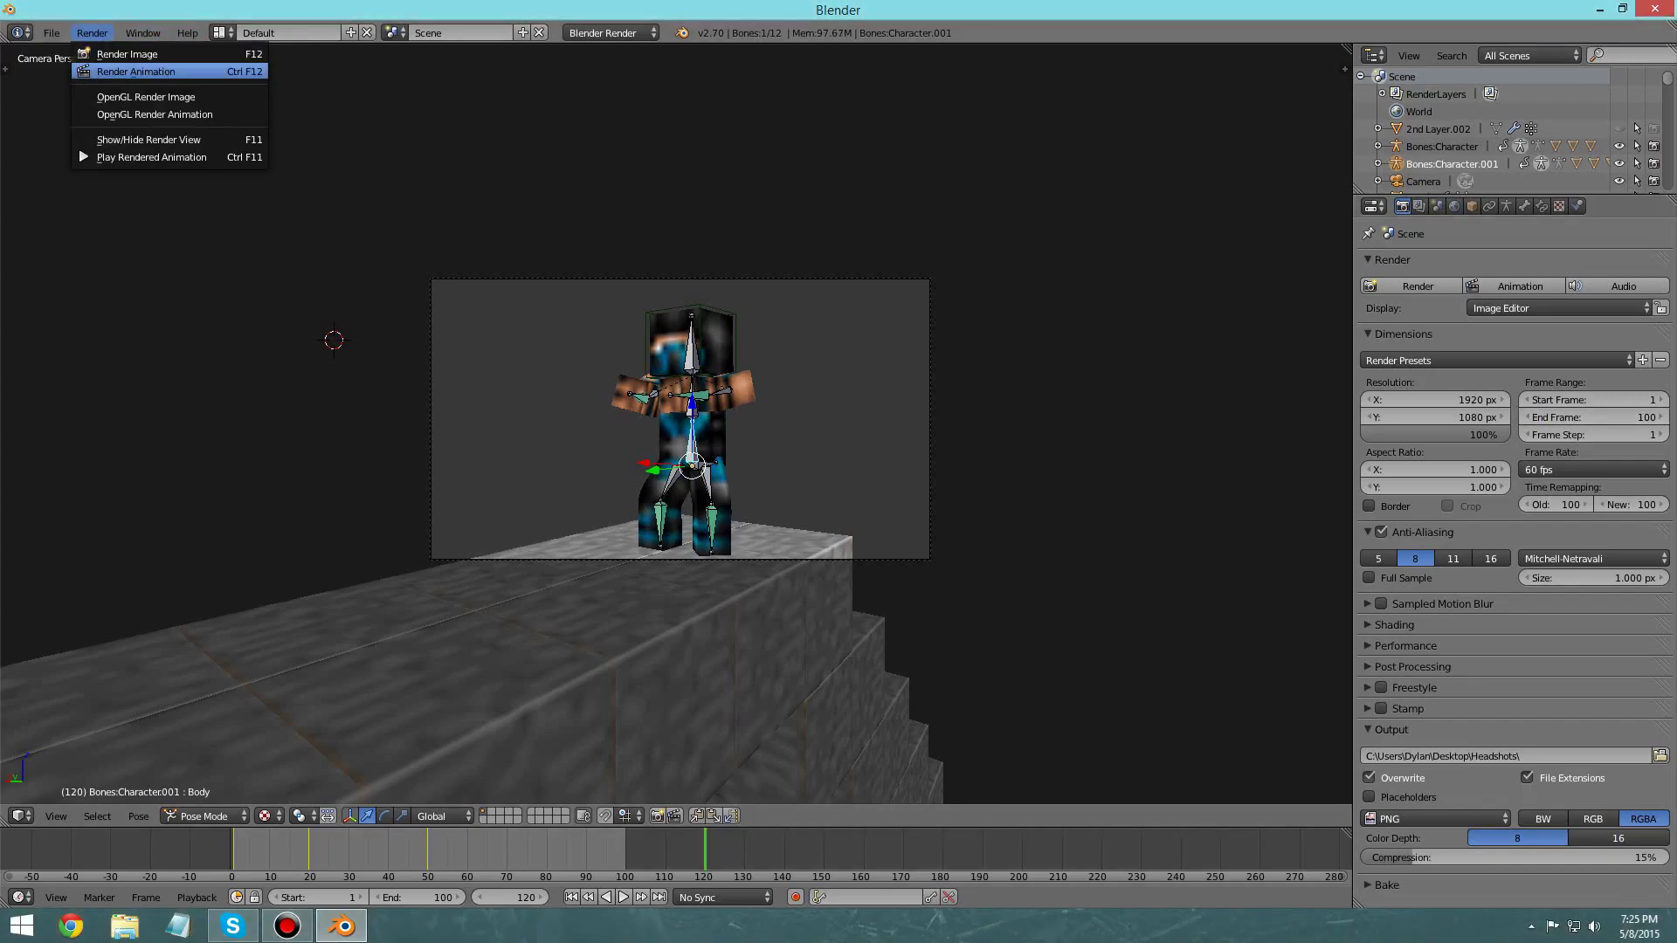
{"action": "left_click", "coordinate": [135, 71]}
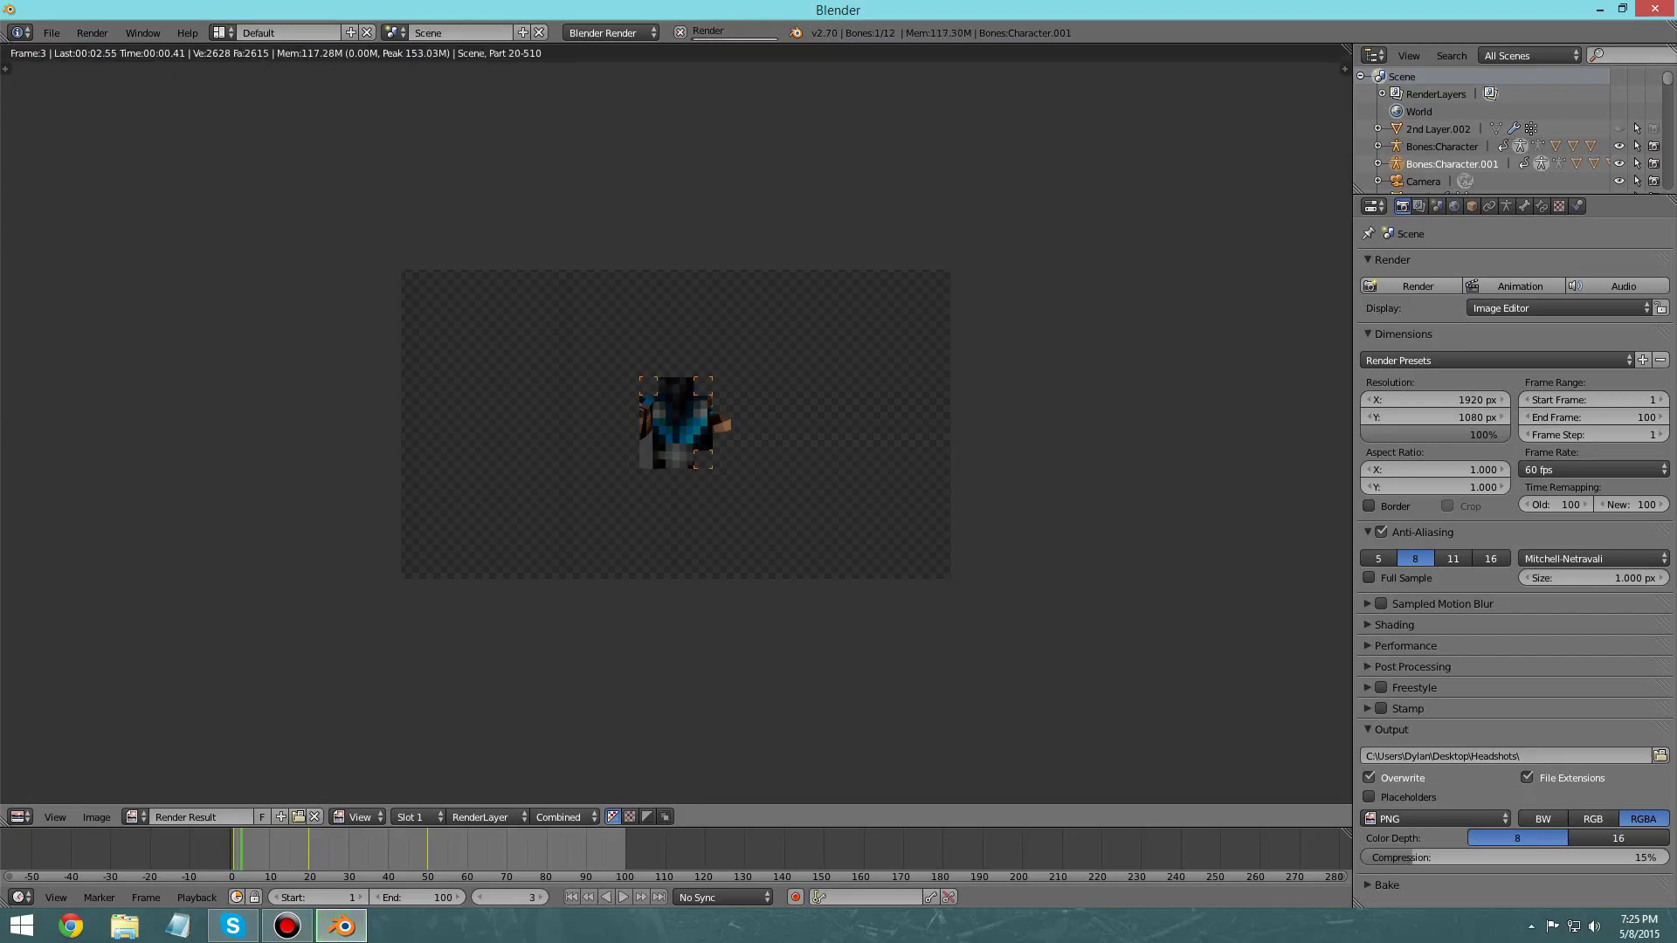
{"action": "key", "text": "Escape"}
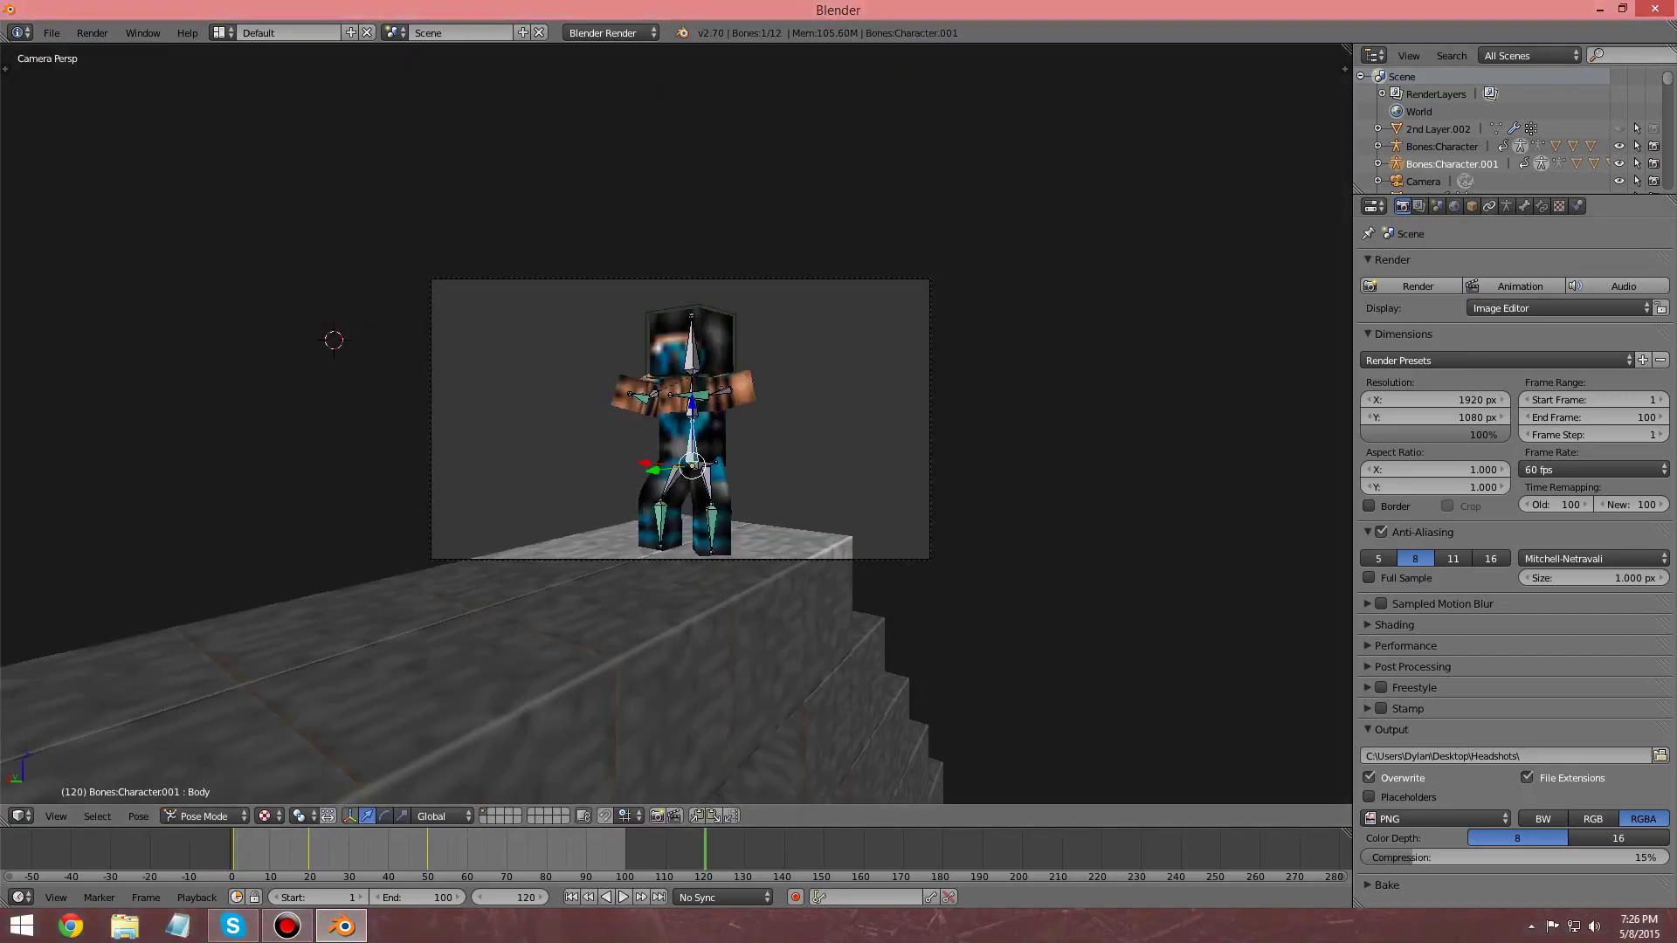
Step: Set the world's horizon color to dark red with R 0.024, G 0.000 and B 0.000
{"action": "left_click", "coordinate": [1454, 207]}
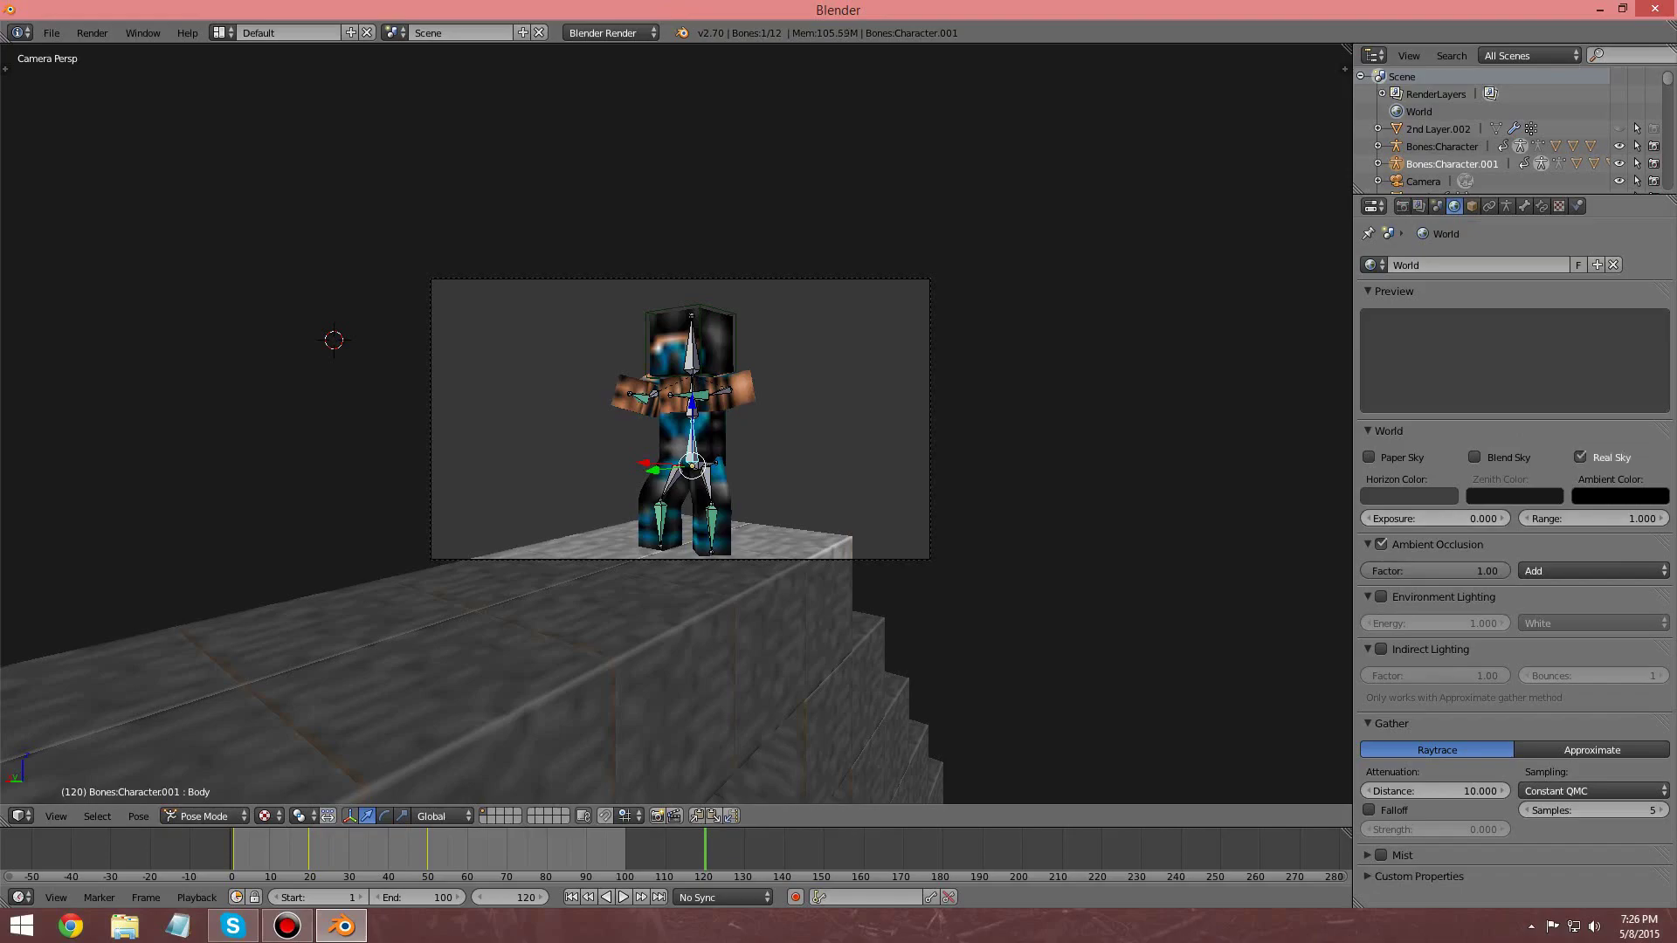
{"action": "left_click", "coordinate": [1409, 496]}
{"action": "mouse_move", "coordinate": [1512, 359]}
{"action": "left_mouse_down"}
{"action": "mouse_move", "coordinate": [1511, 285]}
{"action": "mouse_move", "coordinate": [1512, 353]}
{"action": "mouse_move", "coordinate": [1427, 377]}
{"action": "mouse_move", "coordinate": [1440, 393]}
{"action": "mouse_move", "coordinate": [1511, 372]}
{"action": "left_mouse_up"}
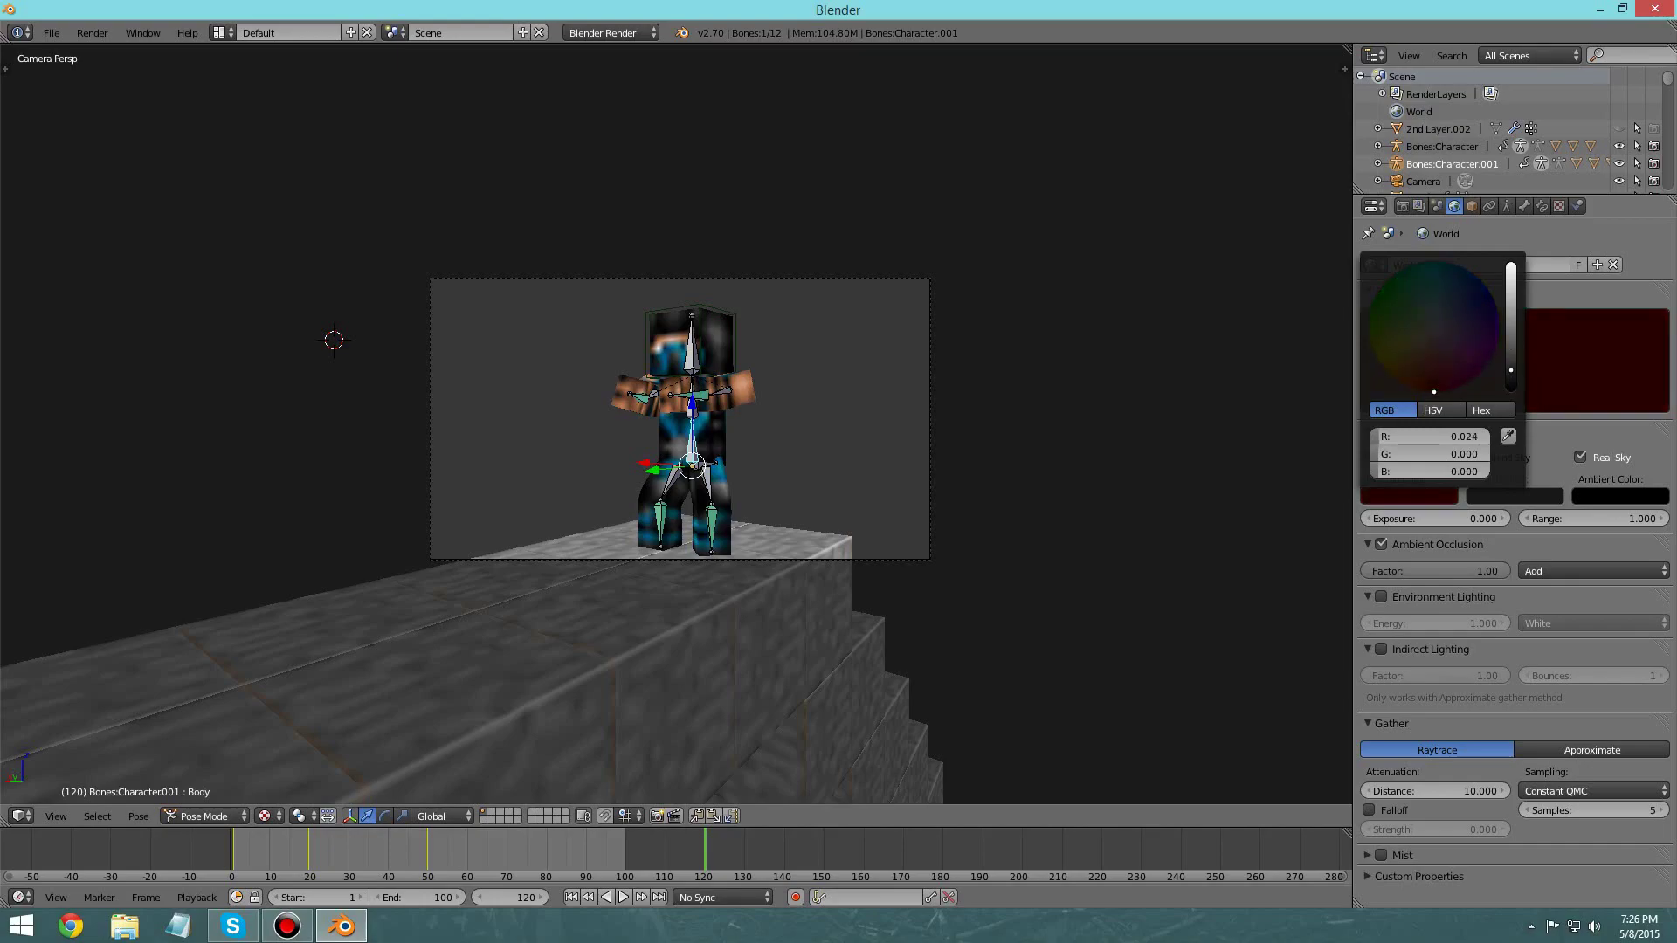
{"action": "left_click", "coordinate": [1398, 430]}
Step: Render the animation for frames 1 to 100 and play back the rendered result
{"action": "left_click", "coordinate": [91, 33]}
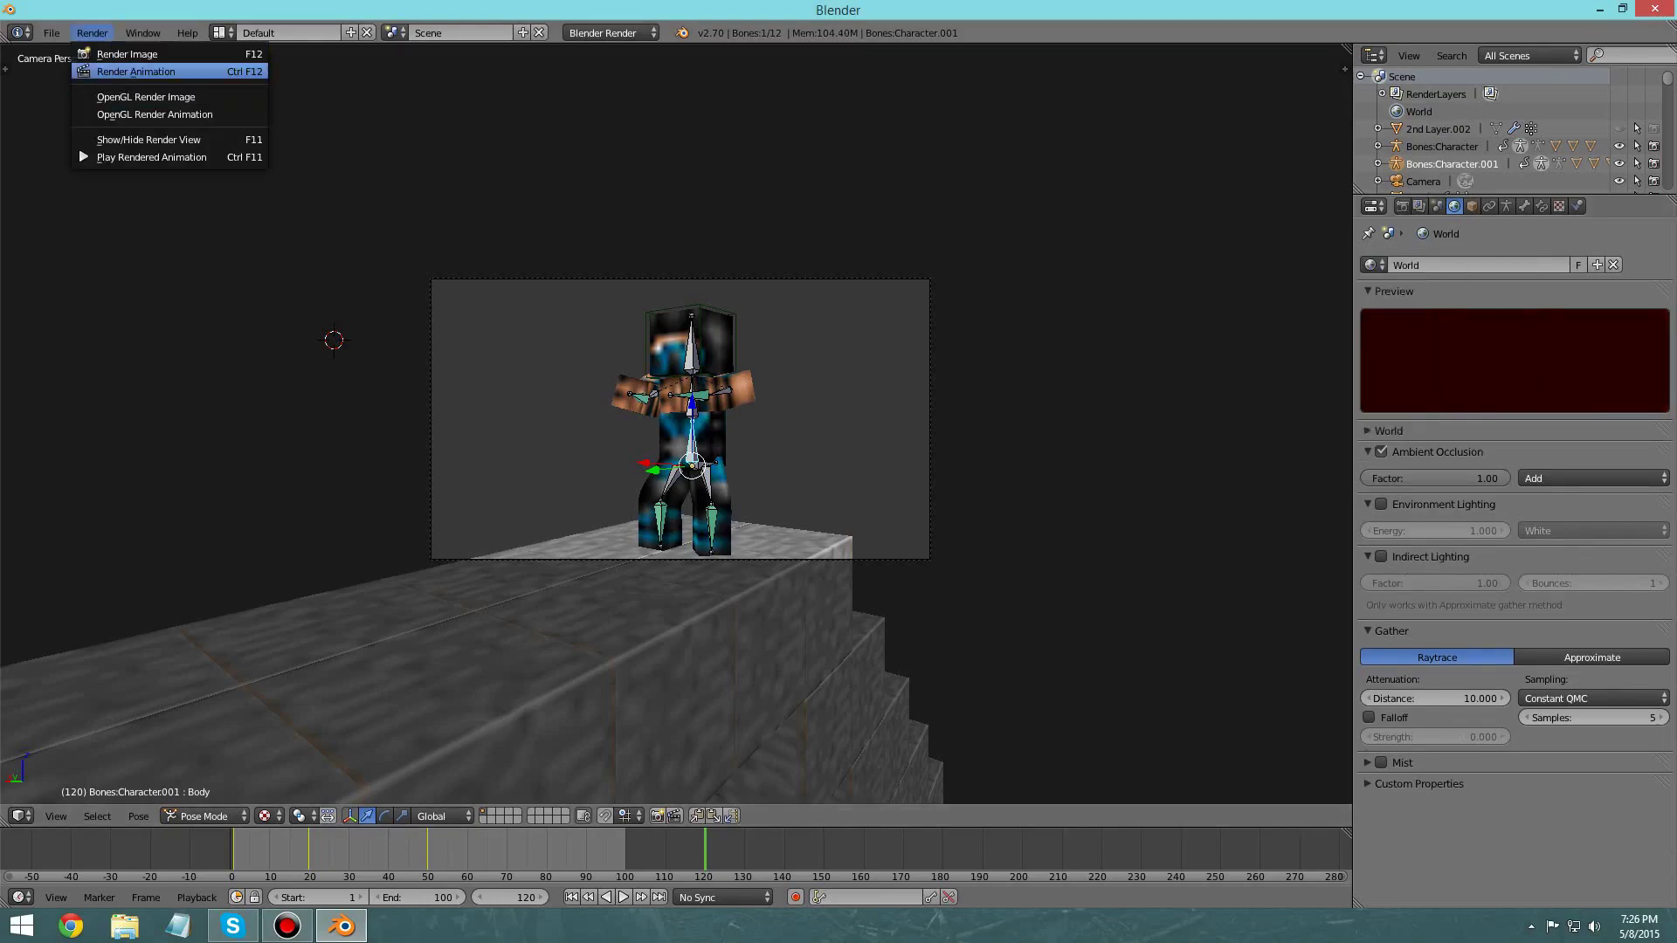
{"action": "left_click", "coordinate": [131, 72]}
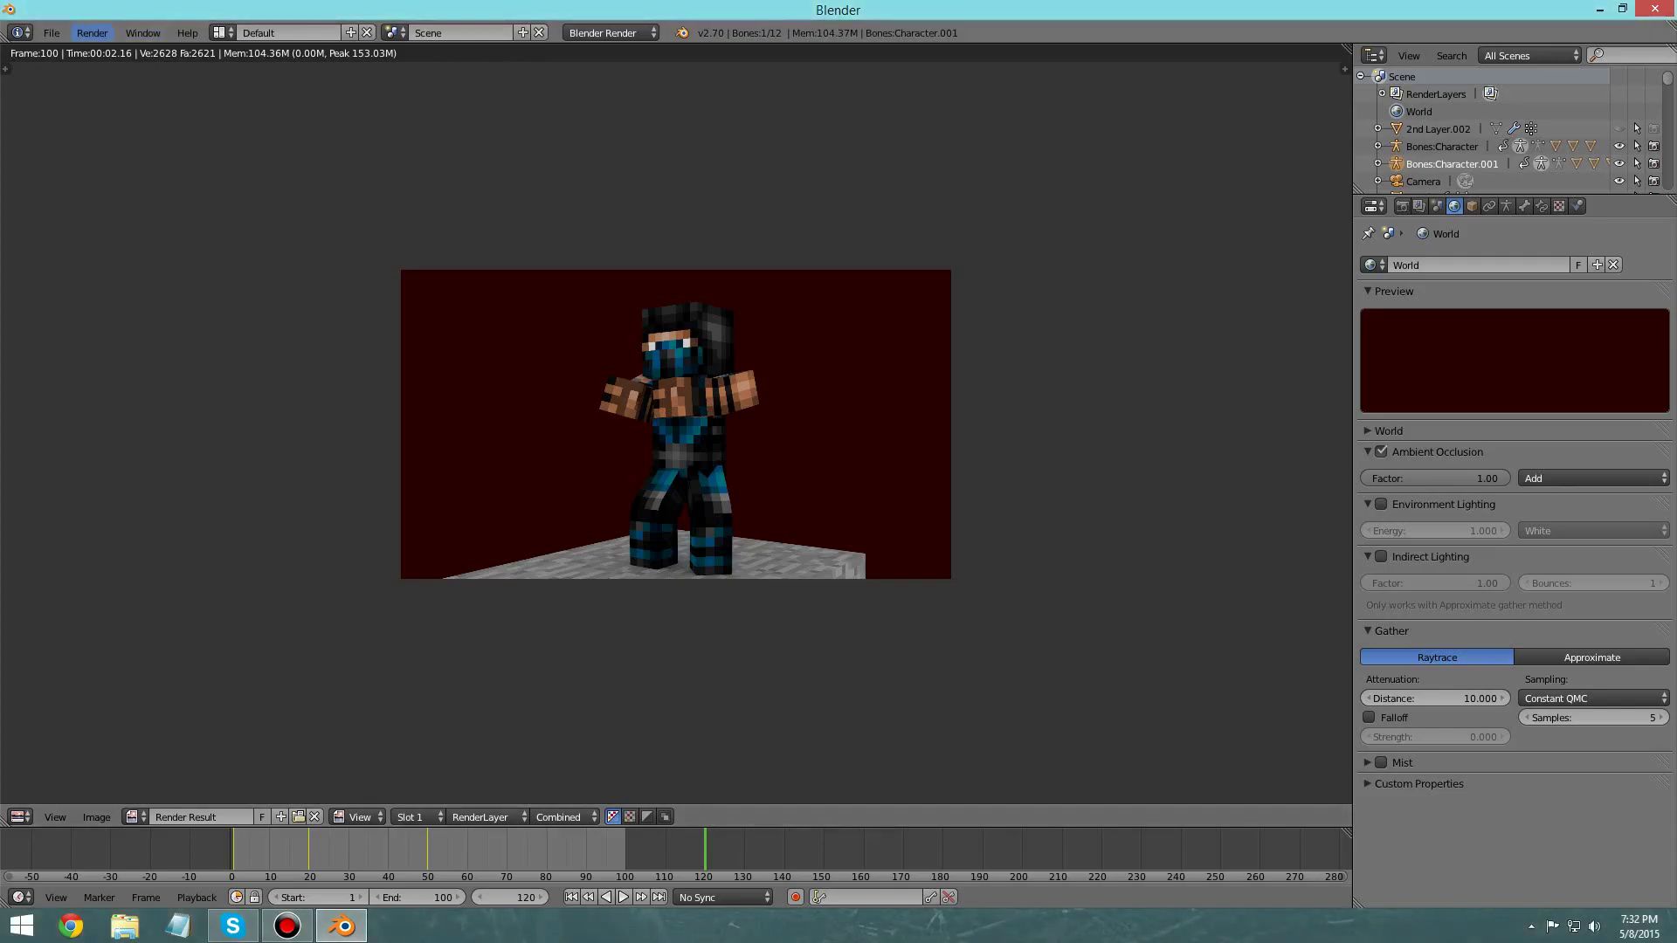
{"action": "left_click", "coordinate": [91, 32]}
{"action": "left_click", "coordinate": [151, 158]}
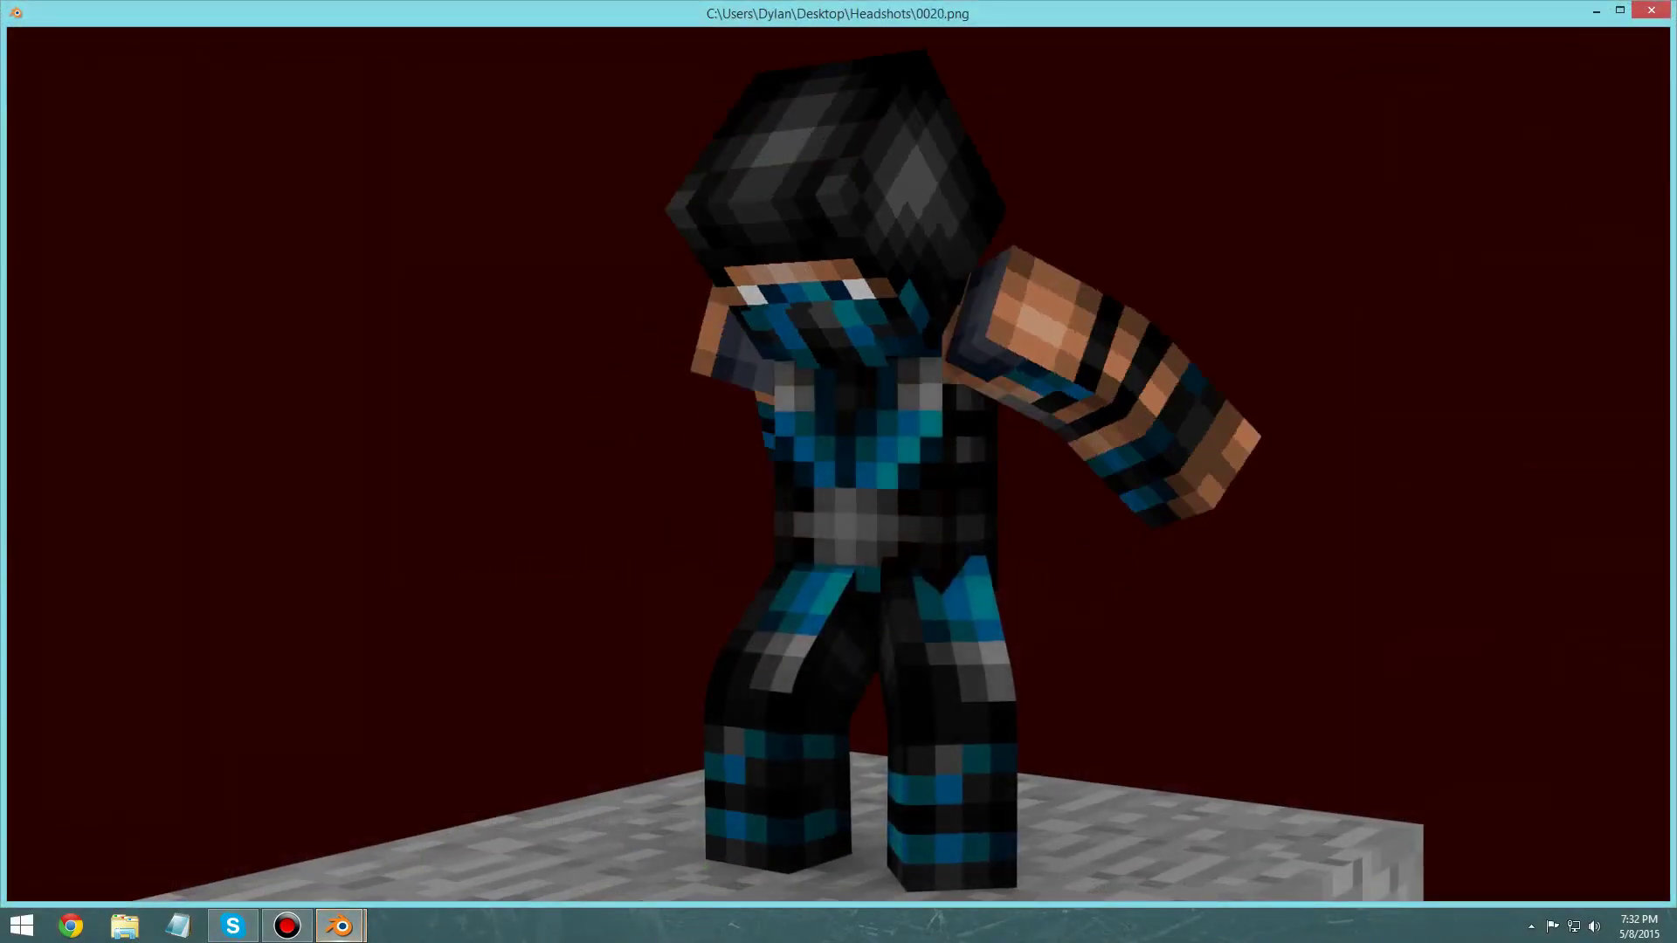